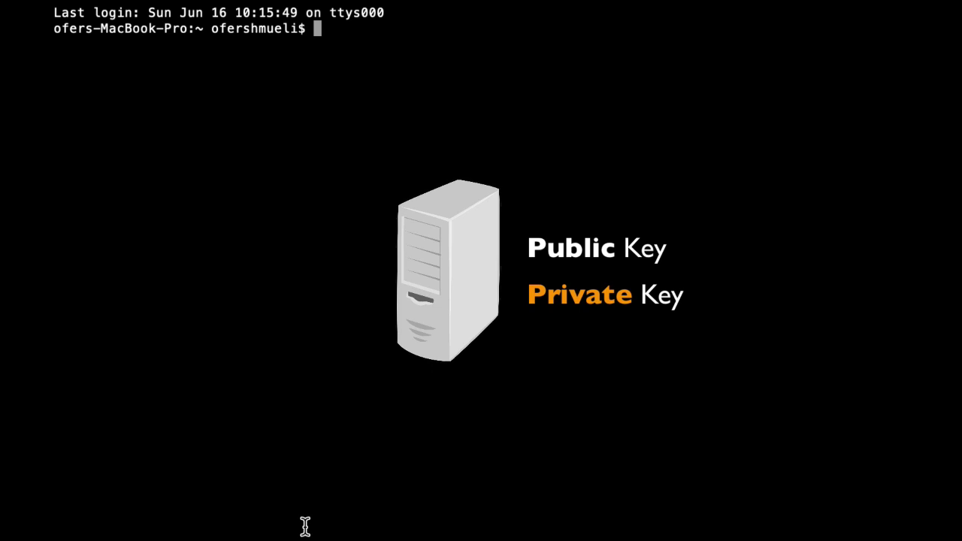
Step: Run 'openssl genrsa -out fortikey.pem 2048' to create a 2048-bit RSA private key
{"action": "type", "text": "openssl "}
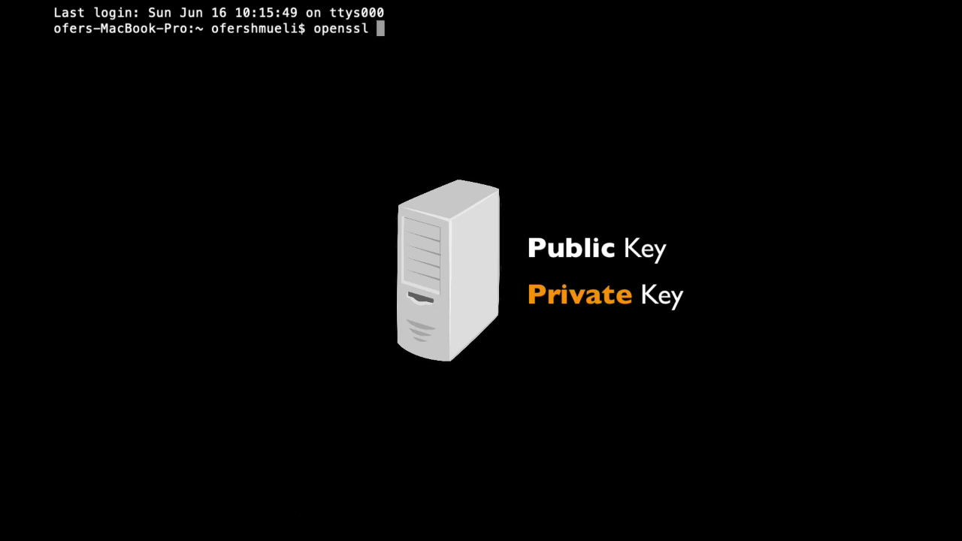
{"action": "type", "text": "genrsa -"}
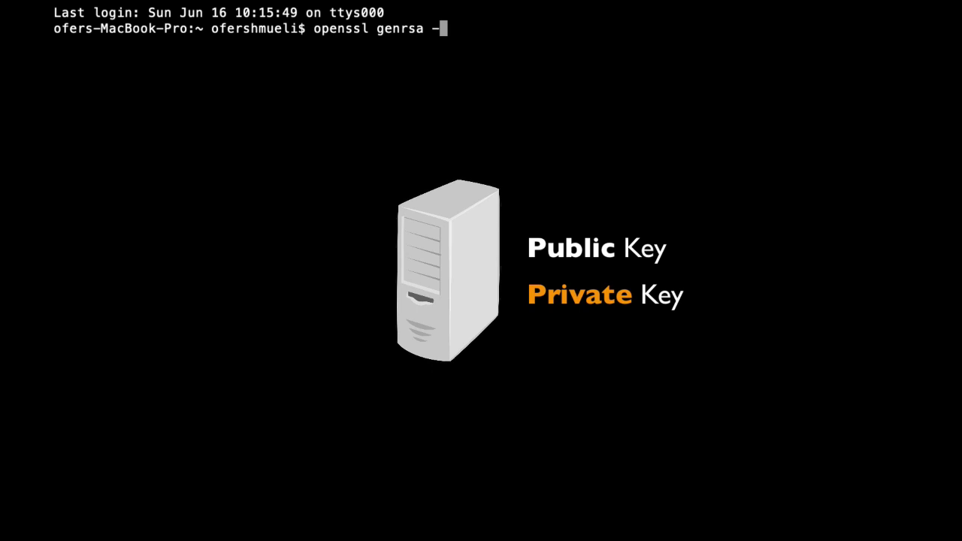
{"action": "type", "text": "out fortike"}
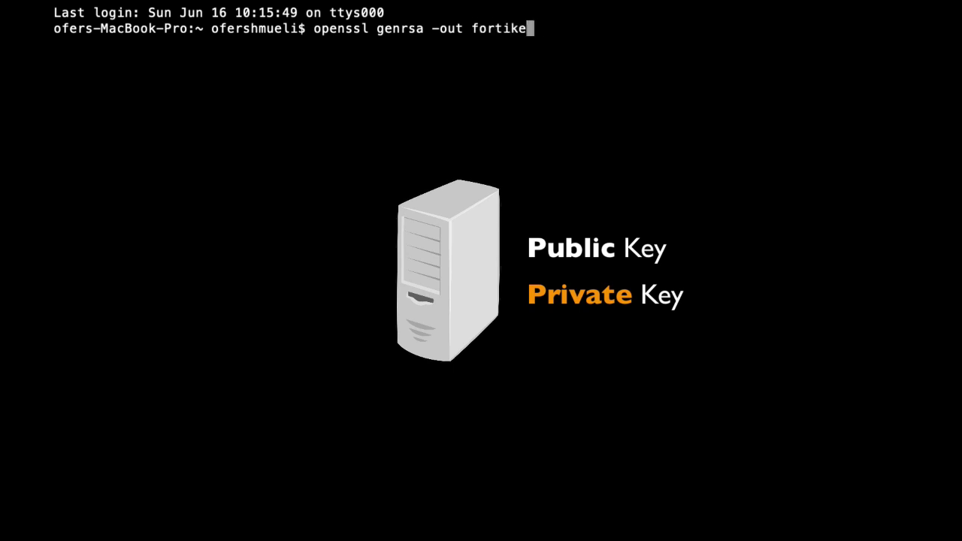
{"action": "type", "text": "y.pem 2048"}
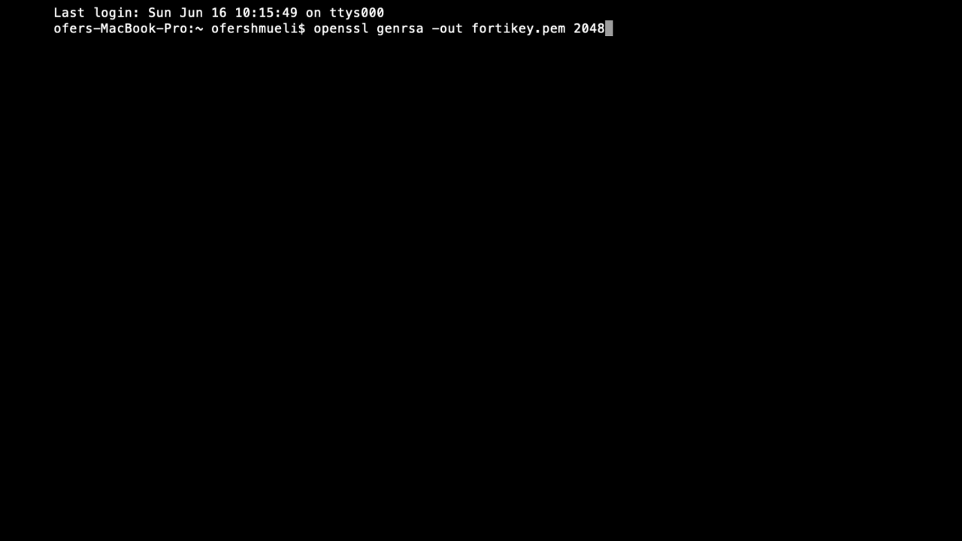
{"action": "key", "text": "Return"}
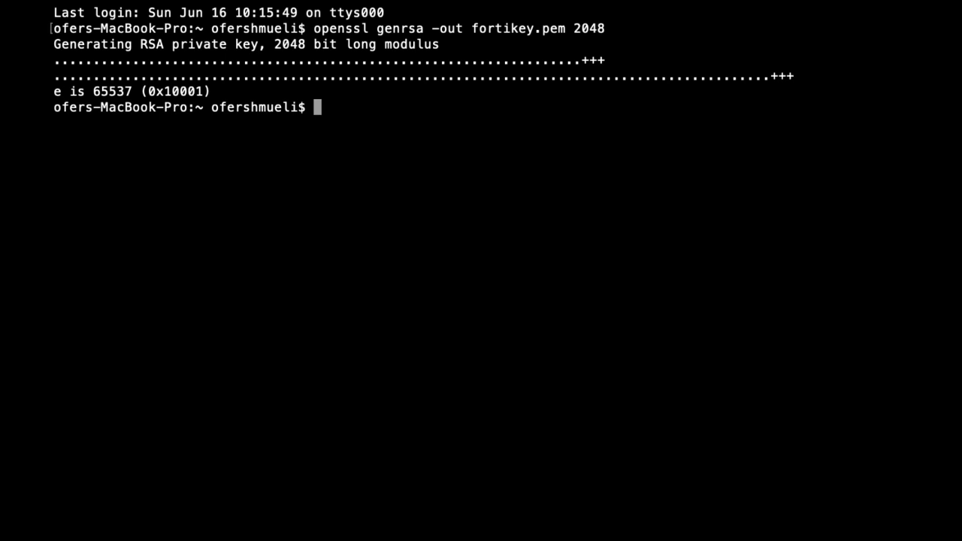
Step: Run 'openssl rsa -in fortikey.pem -pubout > mykey.pub' to write the public key to mykey.pub
{"action": "type", "text": "openssl"}
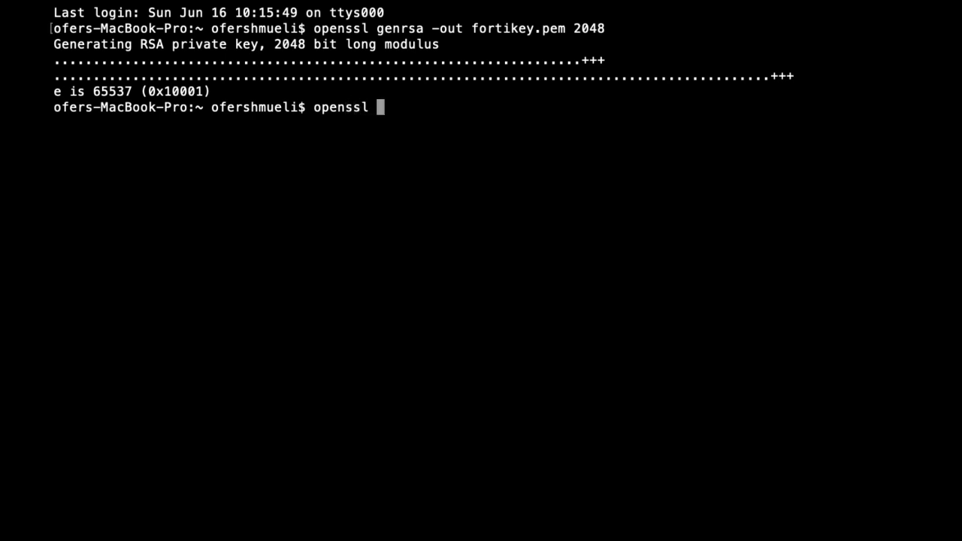
{"action": "type", "text": " rsa -in f"}
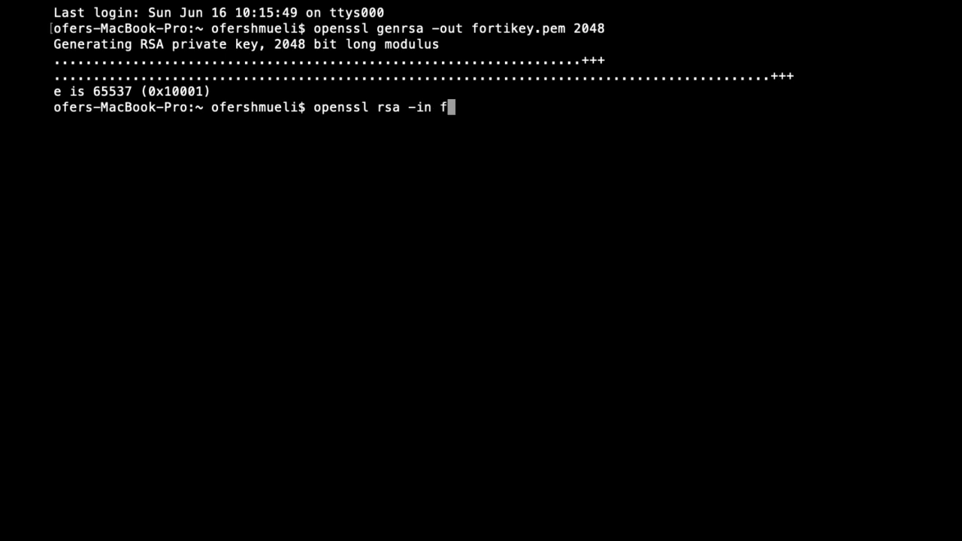
{"action": "type", "text": "ortike"}
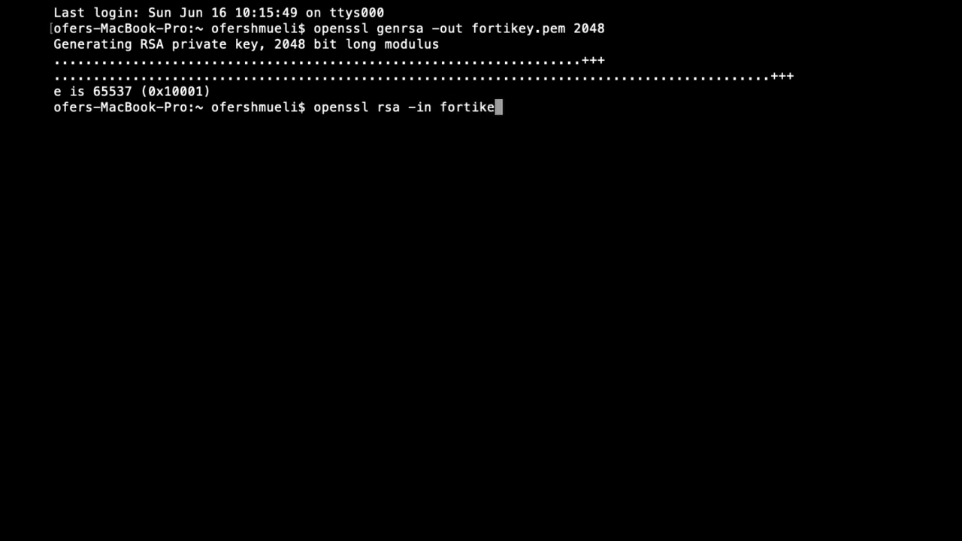
{"action": "type", "text": "y.pem -"}
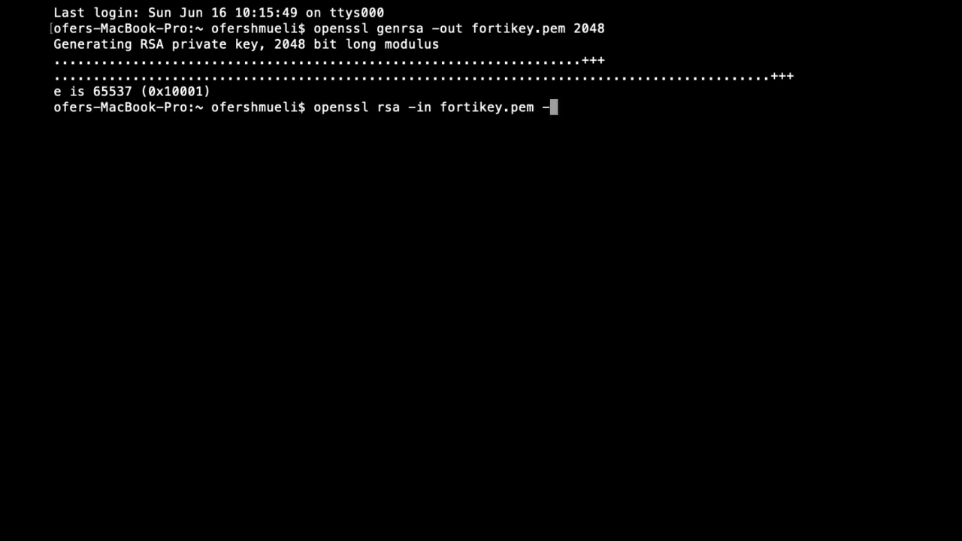
{"action": "type", "text": "pubout"}
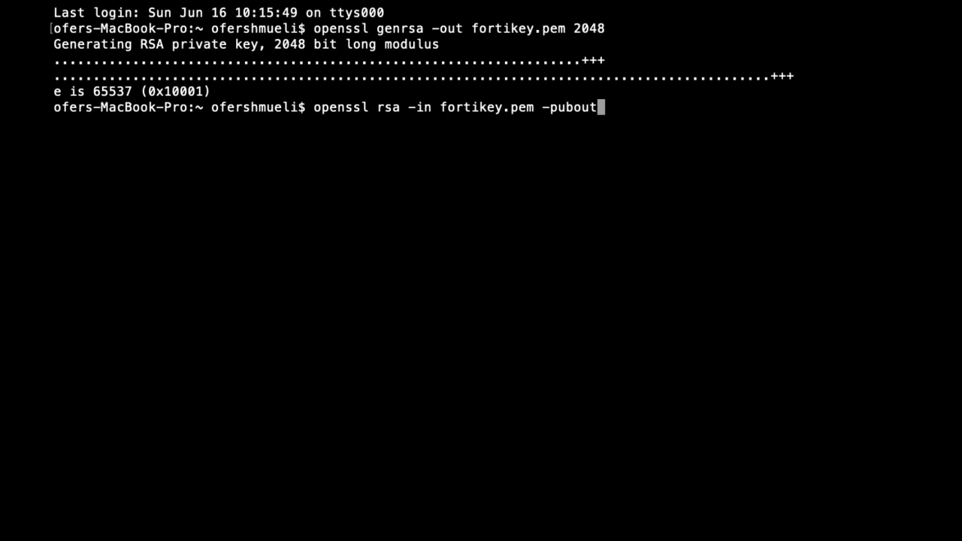
{"action": "type", "text": " > mykey.pu"}
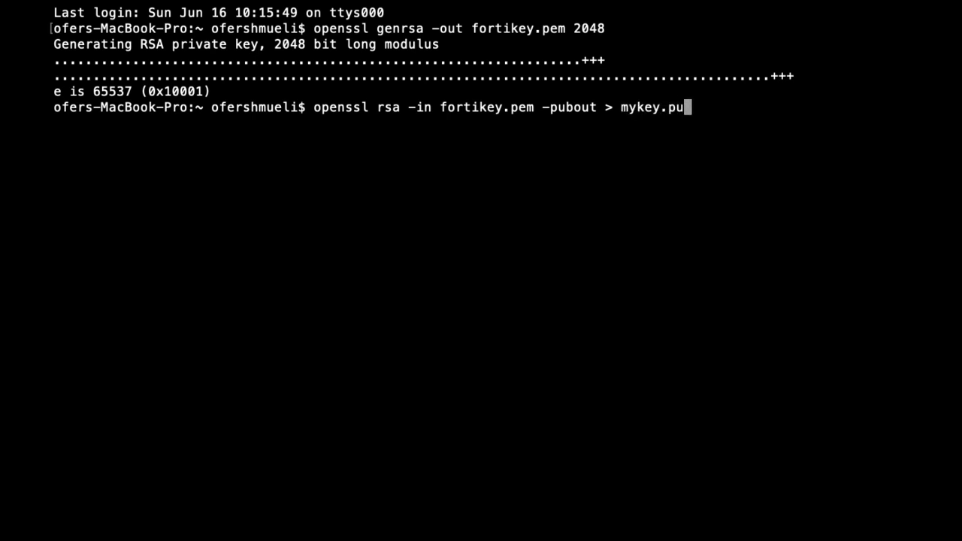
{"action": "type", "text": "b"}
{"action": "key", "text": "Return"}
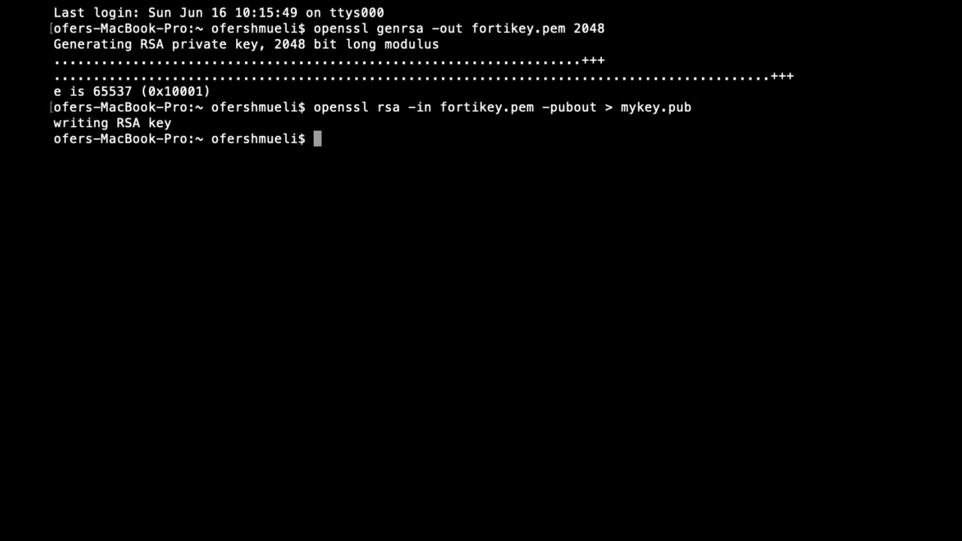
Step: Print mykey.pub with cat to show the BEGIN/END PUBLIC KEY block
{"action": "type", "text": "cat myke"}
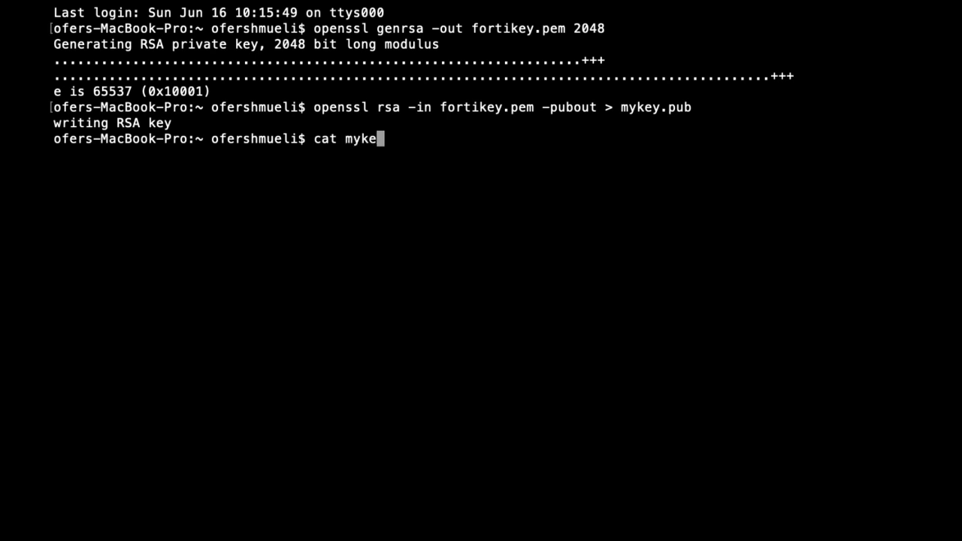
{"action": "type", "text": "y.pub"}
{"action": "key", "text": "Return"}
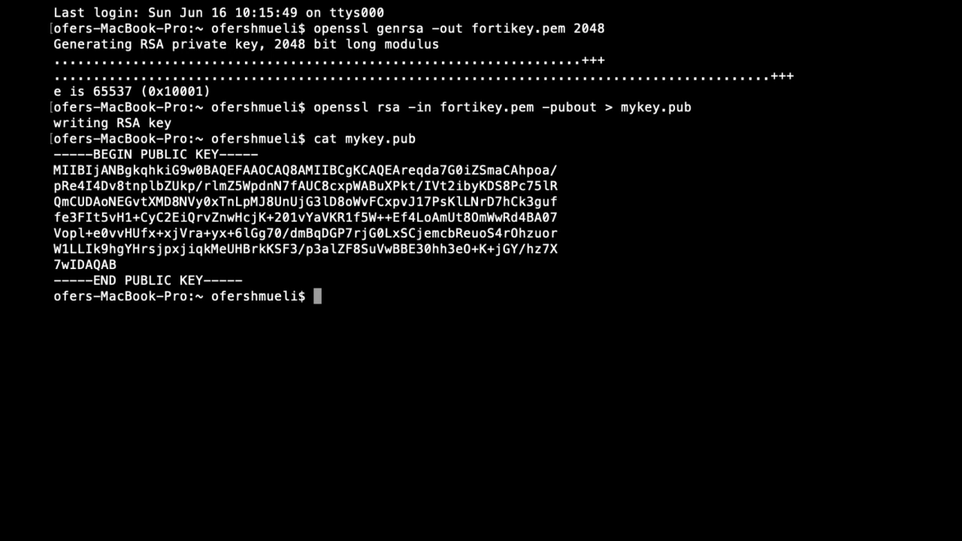
Step: Open fortikey.pem in less to view the full RSA private key
{"action": "type", "text": "less "}
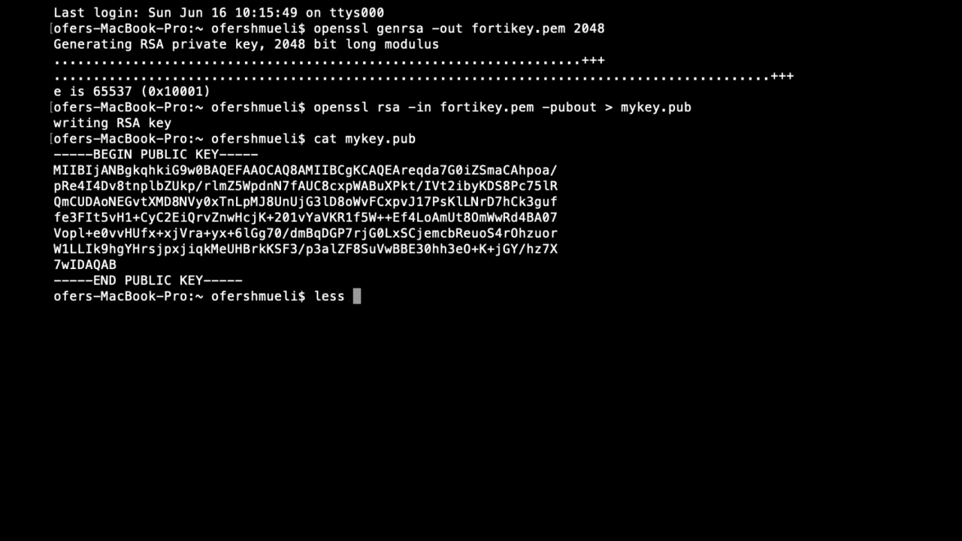
{"action": "type", "text": "fortike"}
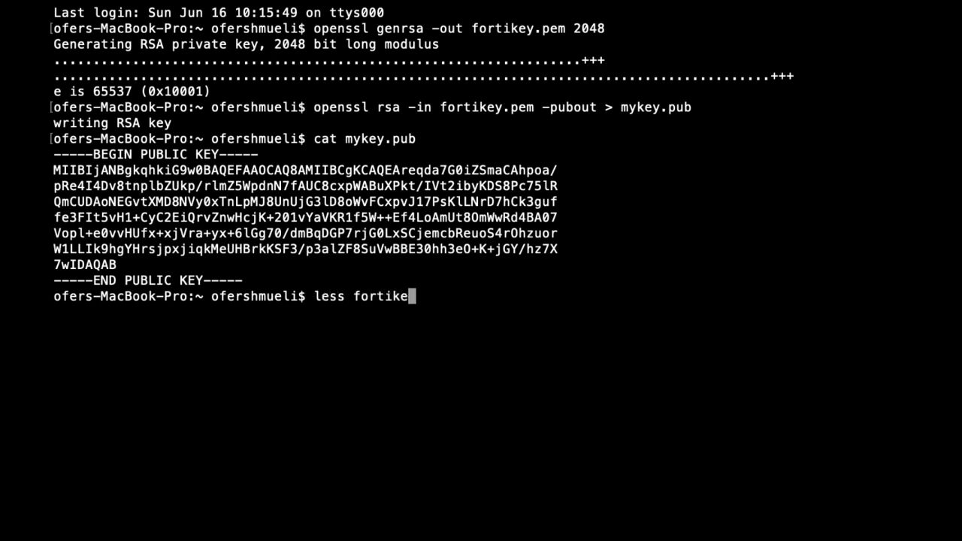
{"action": "type", "text": "y.pem"}
{"action": "key", "text": "Return"}
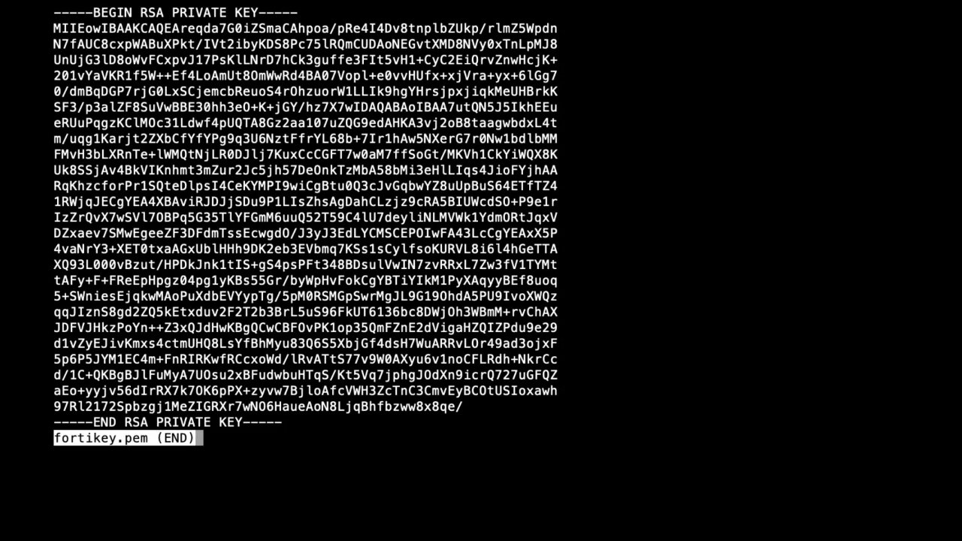
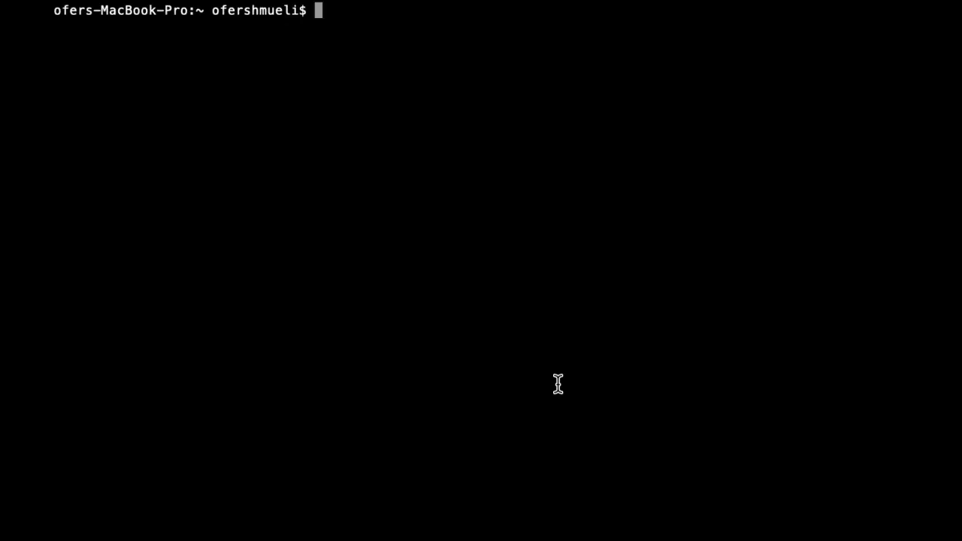
Step: Hash 'i have a secret message' with openssl md5, giving 642ff6e3b3e5b0d609679dd9fb79ca36, then recall the command
{"action": "type", "text": "ope"}
{"action": "key", "text": "BackSpace"}
{"action": "key", "text": "BackSpace"}
{"action": "key", "text": "BackSpace"}
{"action": "type", "text": "echo -n "}
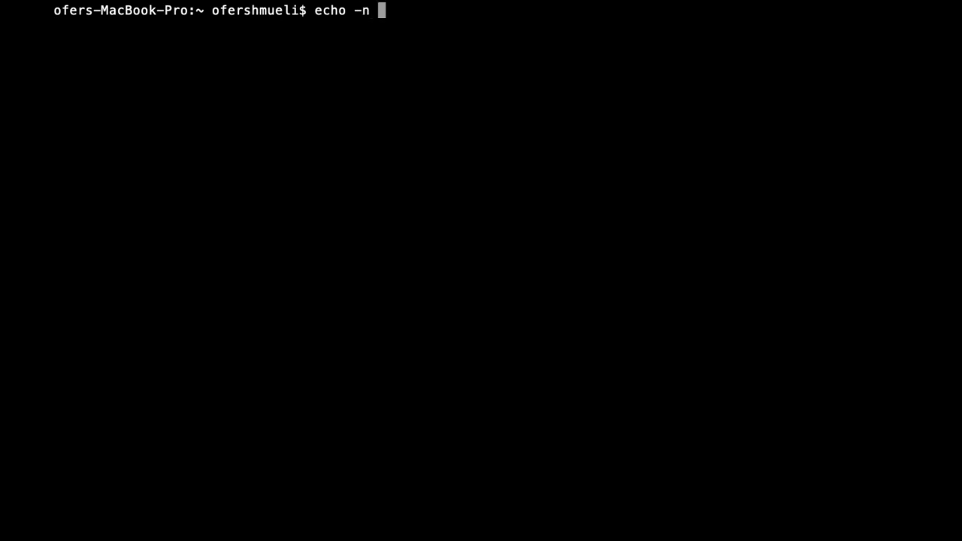
{"action": "type", "text": "i have a secret message "}
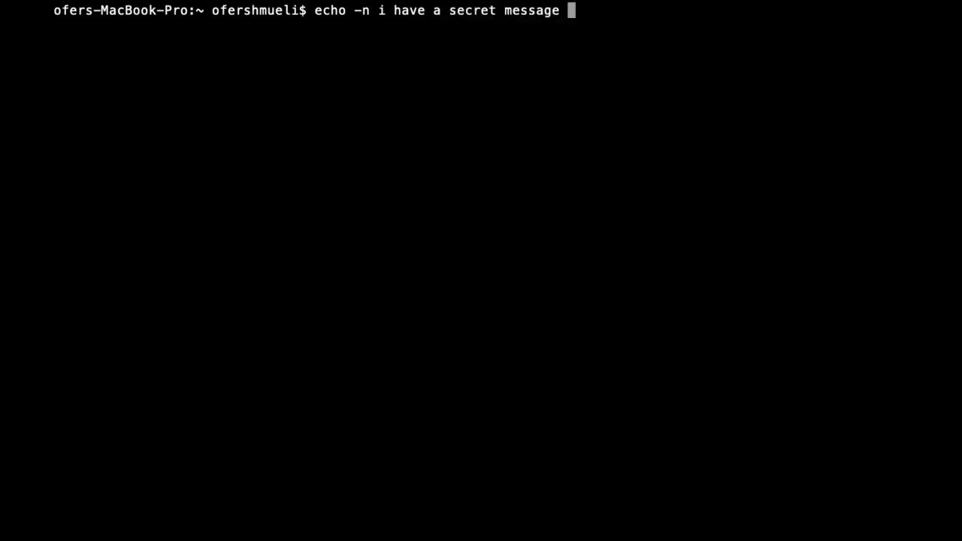
{"action": "type", "text": "| openssl "}
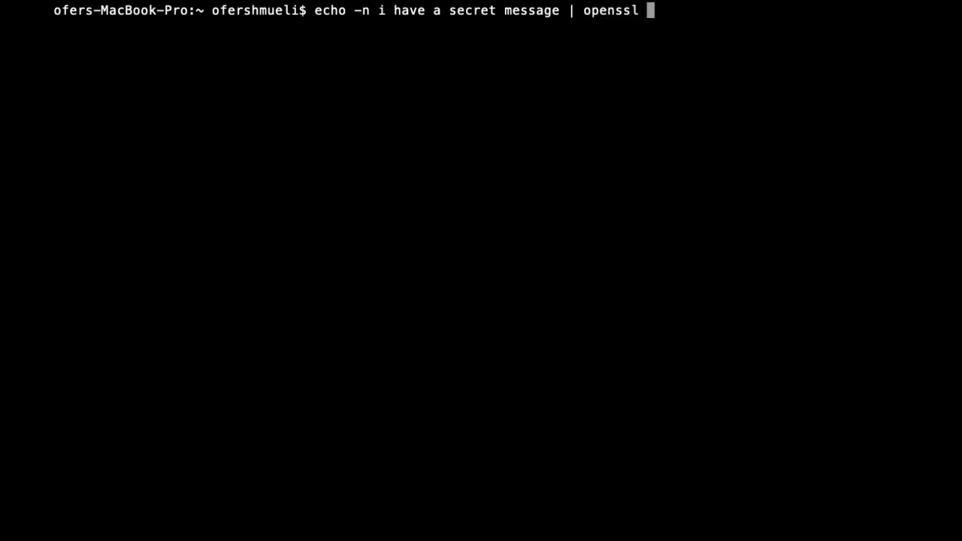
{"action": "type", "text": "md5"}
{"action": "key", "text": "Return"}
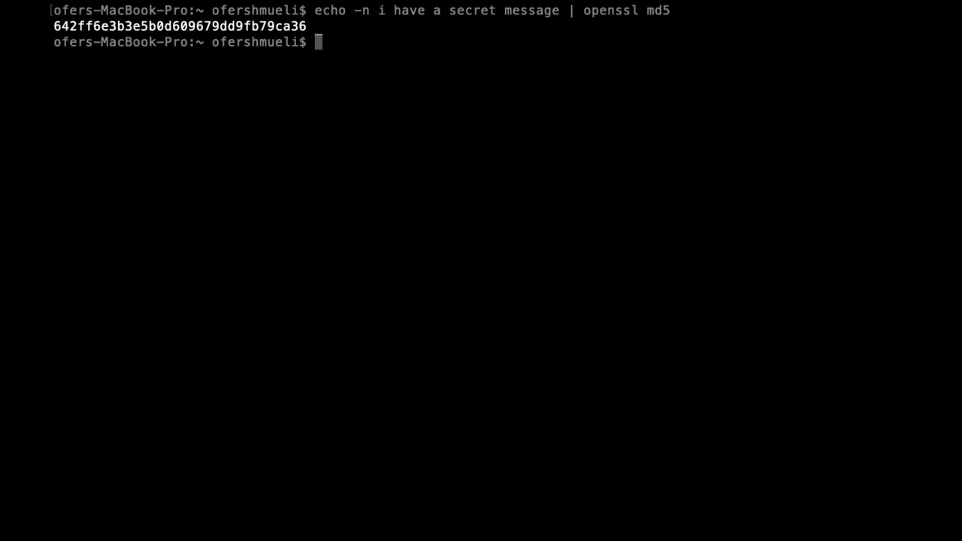
{"action": "key", "text": "Up"}
{"action": "key", "text": "Up"}
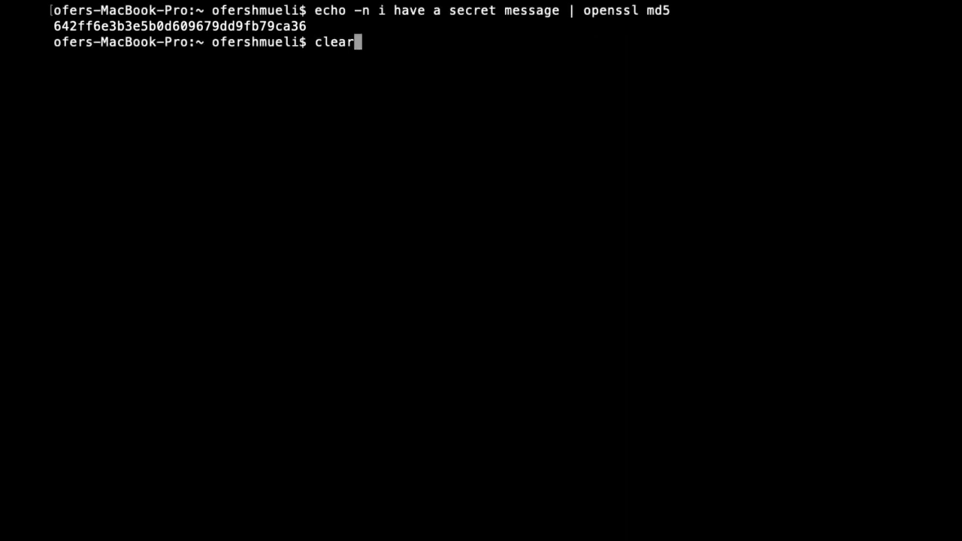
{"action": "key", "text": "Down"}
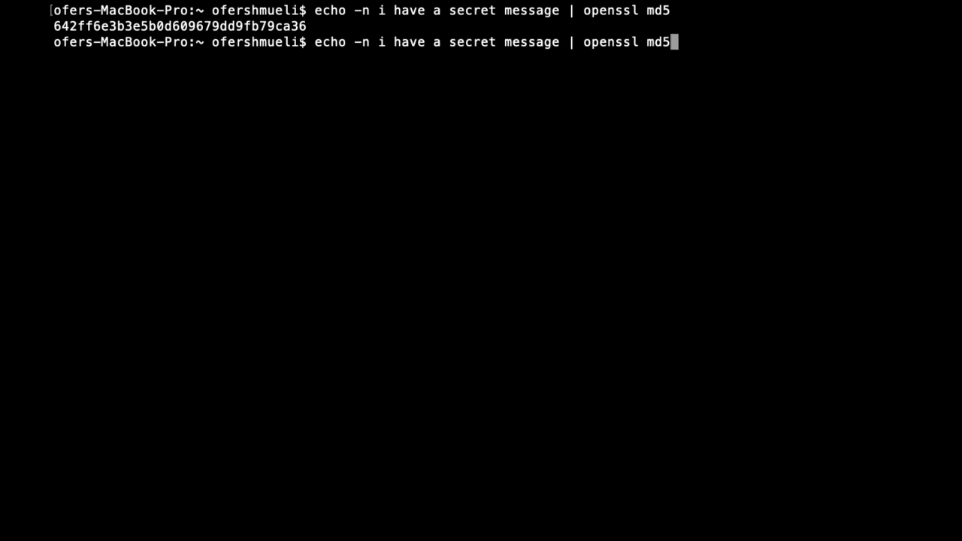
Step: Hash the misspelled 'messagae' with MD5, producing 2ec67ced0ab8a700c8879778c184f3ab
{"action": "key", "text": "Left"}
{"action": "key", "text": "Left"}
{"action": "key", "text": "Left"}
{"action": "key", "text": "Left"}
{"action": "key", "text": "Left"}
{"action": "key", "text": "Left"}
{"action": "key", "text": "Left"}
{"action": "key", "text": "Left"}
{"action": "key", "text": "Left"}
{"action": "key", "text": "Left"}
{"action": "key", "text": "Left"}
{"action": "key", "text": "Left"}
{"action": "key", "text": "Left"}
{"action": "key", "text": "Left"}
{"action": "key", "text": "Left"}
{"action": "type", "text": "a"}
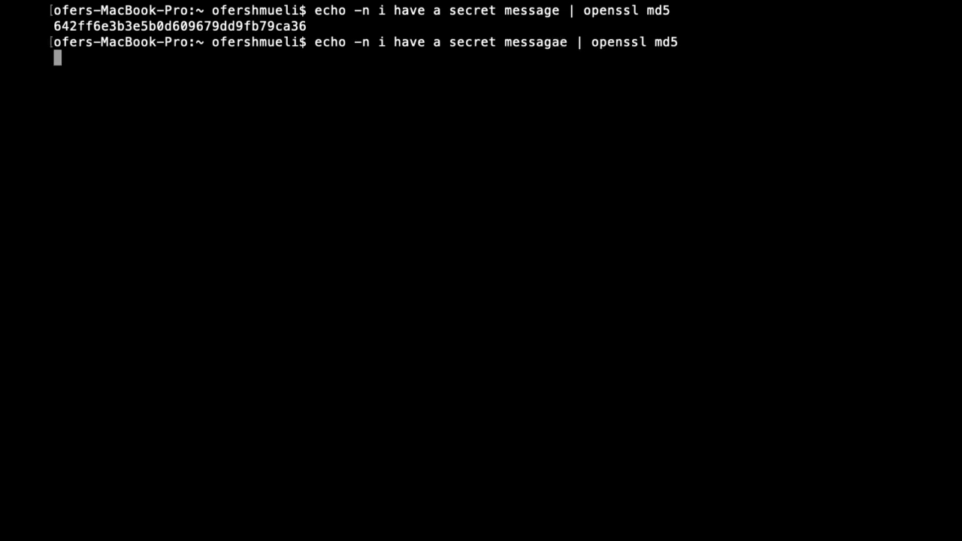
{"action": "key", "text": "Return"}
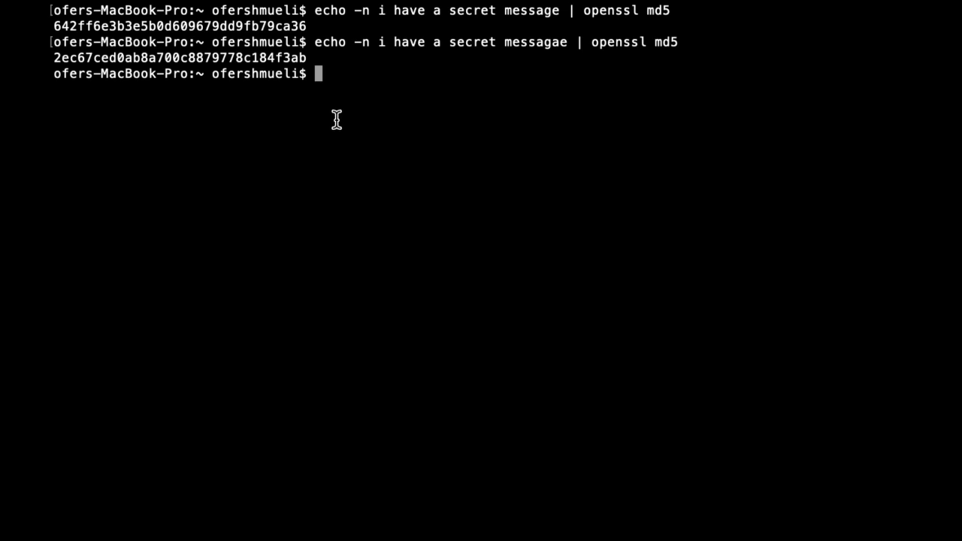
Step: Rerun the original MD5 command to reproduce 642ff6e3b3e5b0d609679dd9fb79ca36, then recall it and drop md5
{"action": "key", "text": "Up"}
{"action": "key", "text": "Up"}
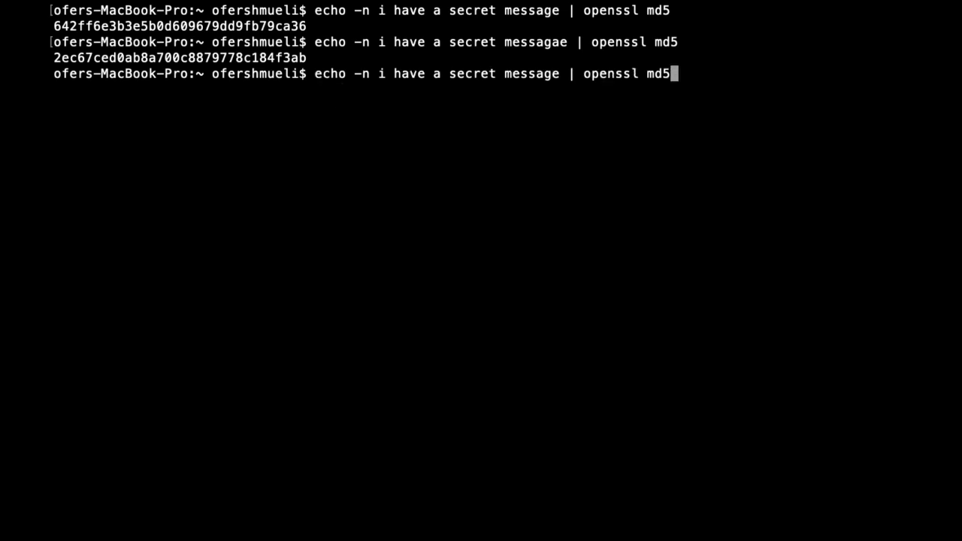
{"action": "key", "text": "Return"}
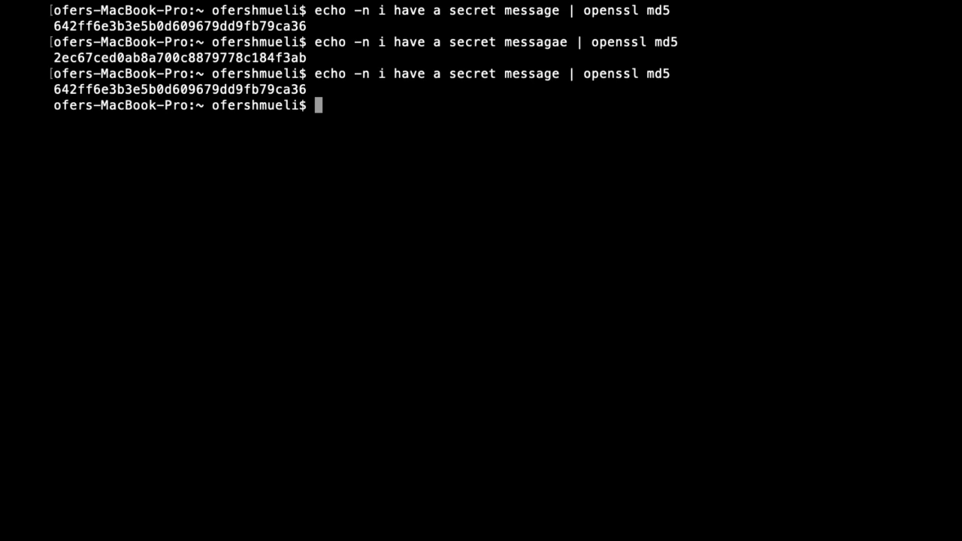
{"action": "key", "text": "Up"}
{"action": "key", "text": "BackSpace"}
{"action": "key", "text": "BackSpace"}
{"action": "key", "text": "BackSpace"}
Step: Hash the same message with openssl sha256 and then with sha512
{"action": "type", "text": "sh"}
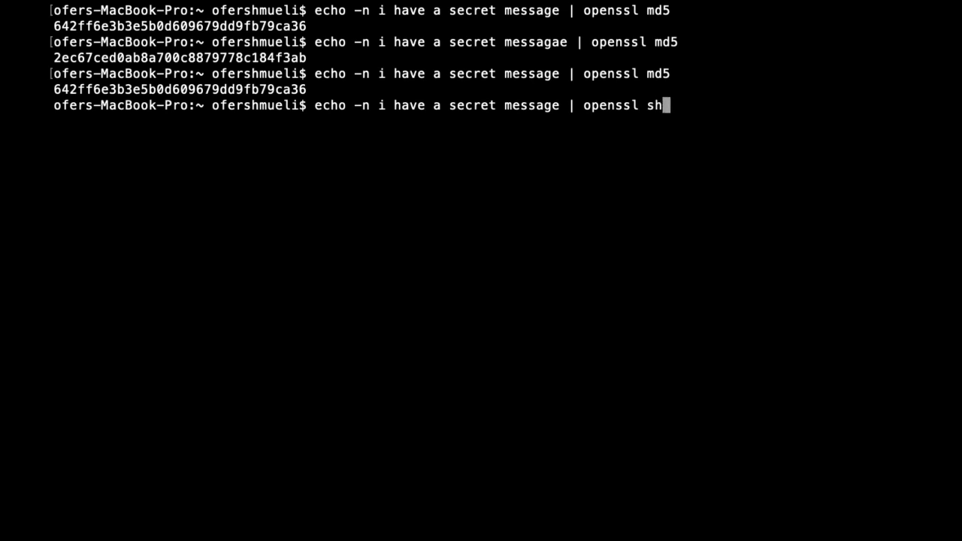
{"action": "type", "text": "a256"}
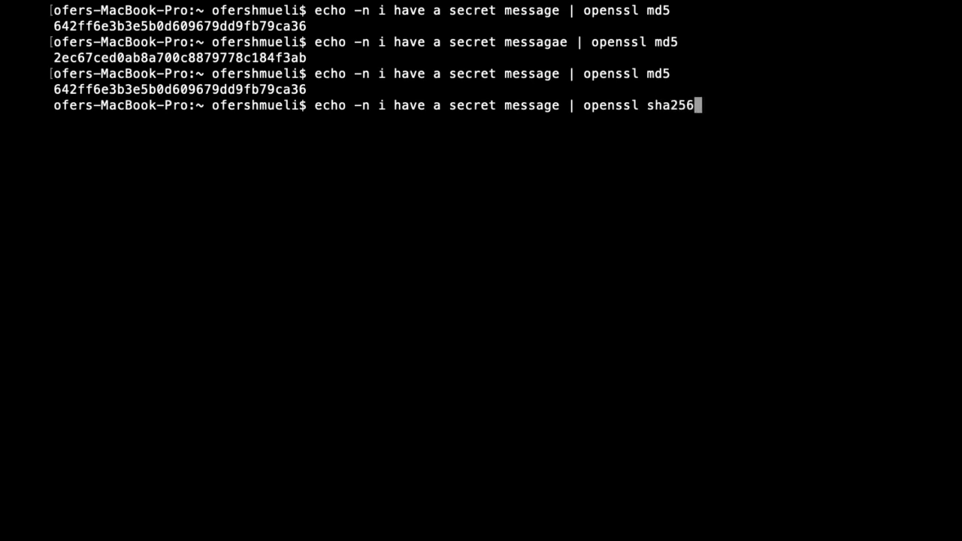
{"action": "key", "text": "Return"}
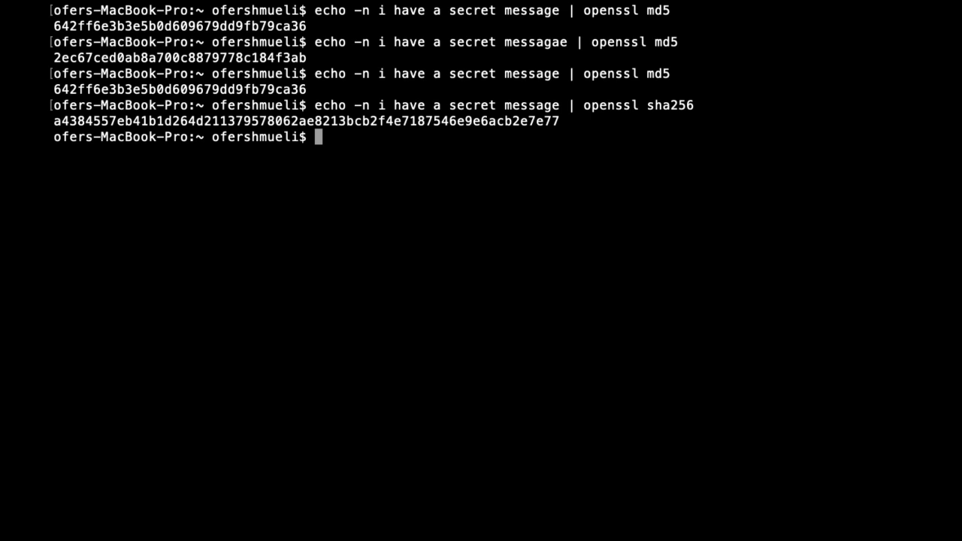
{"action": "key", "text": "Up"}
{"action": "key", "text": "BackSpace"}
{"action": "key", "text": "BackSpace"}
{"action": "key", "text": "BackSpace"}
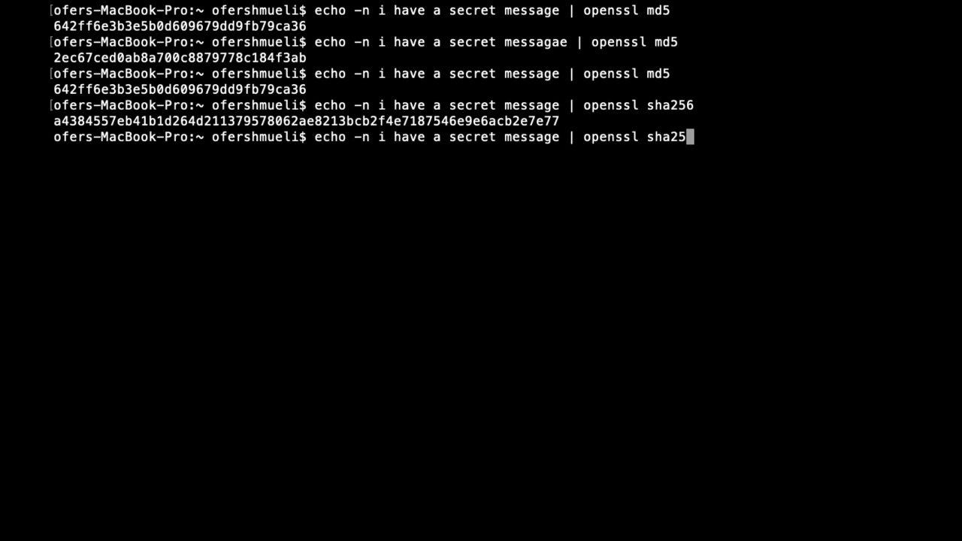
{"action": "type", "text": "512"}
{"action": "key", "text": "Return"}
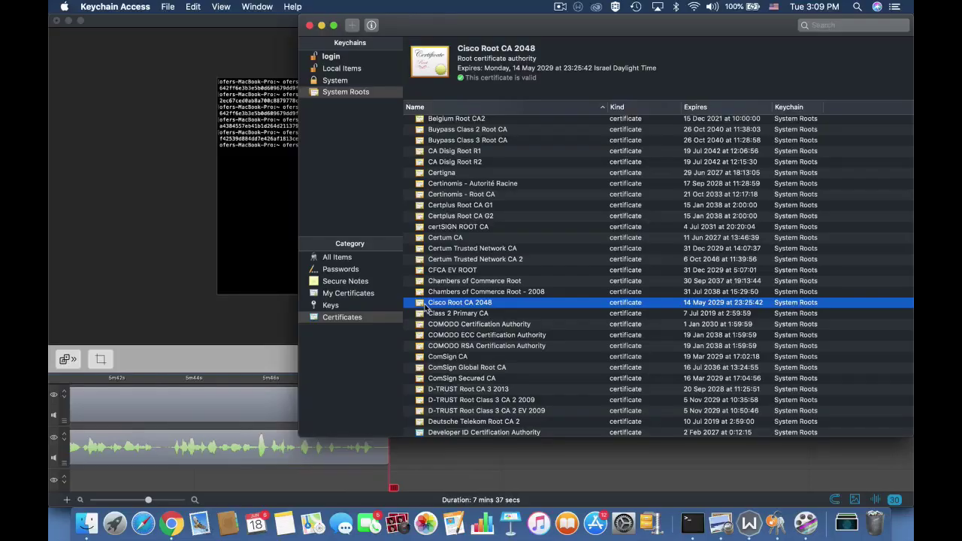
Step: Open Get Info for Cisco Root CA 2048 and highlight its SHA-1 with RSA Encryption signature algorithm
{"action": "right_click", "coordinate": [426, 307]}
{"action": "left_click", "coordinate": [459, 366]}
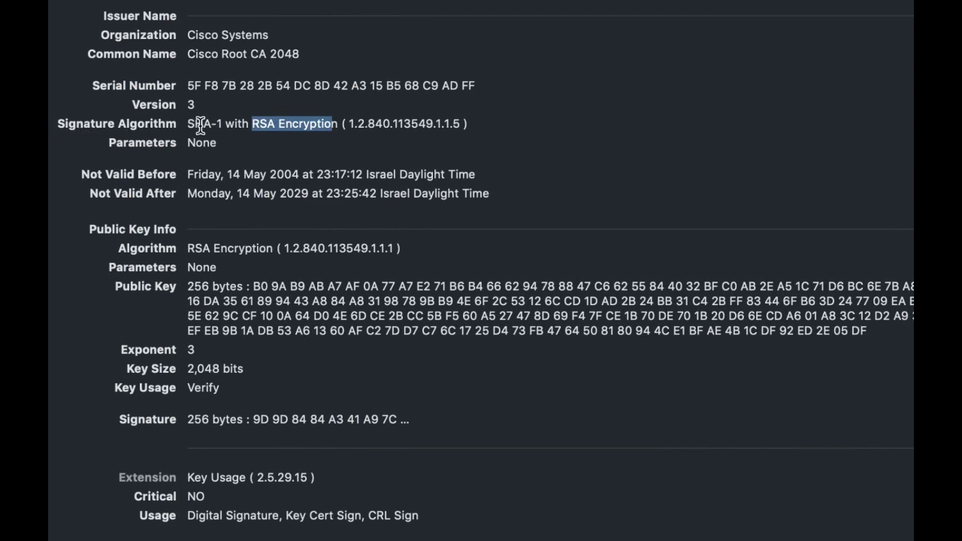
{"action": "left_click_drag", "start_coordinate": [188, 124], "coordinate": [220, 124]}
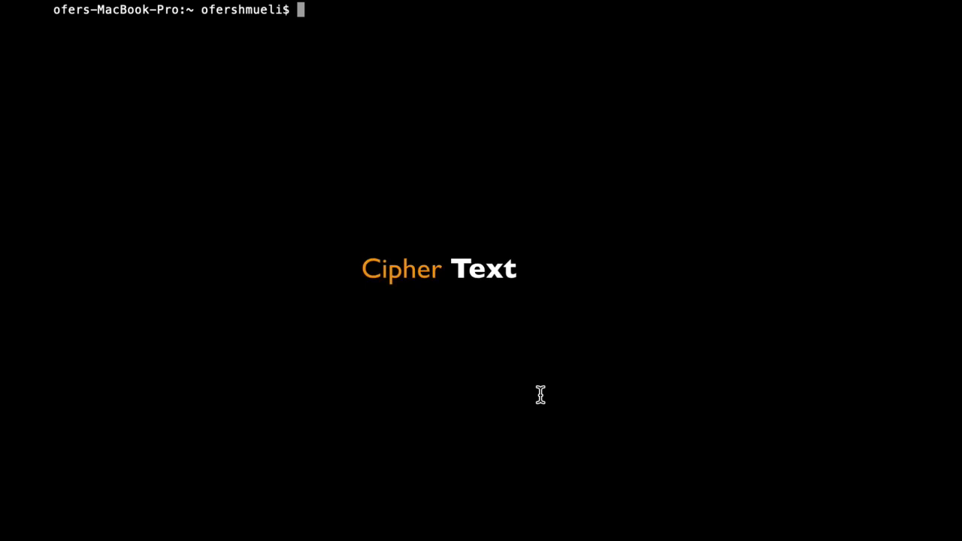
Step: Write 'fortinet secret key' into a file named fortinet with nano and print it with cat
{"action": "type", "text": "nano"}
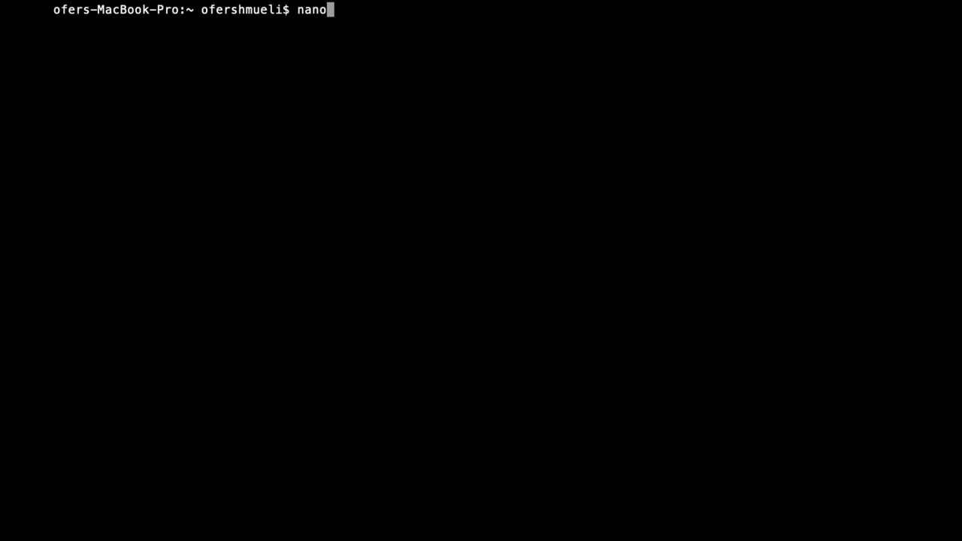
{"action": "key", "text": "Return"}
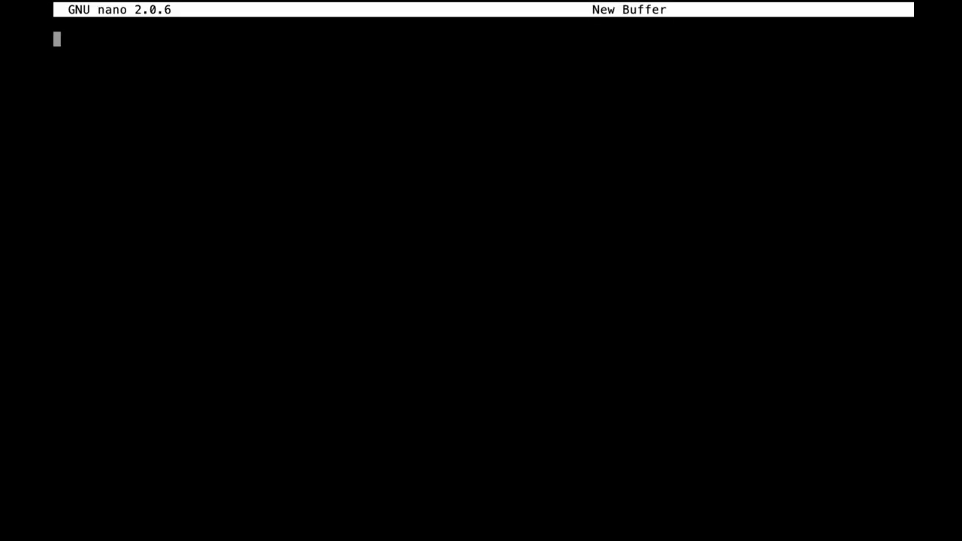
{"action": "type", "text": "fortinet"}
{"action": "key", "text": "BackSpace"}
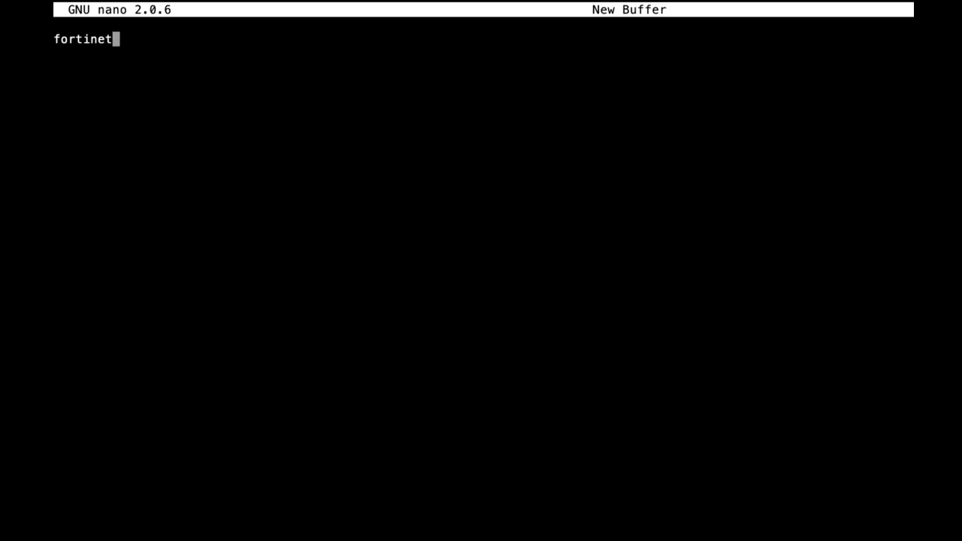
{"action": "type", "text": "secret key"}
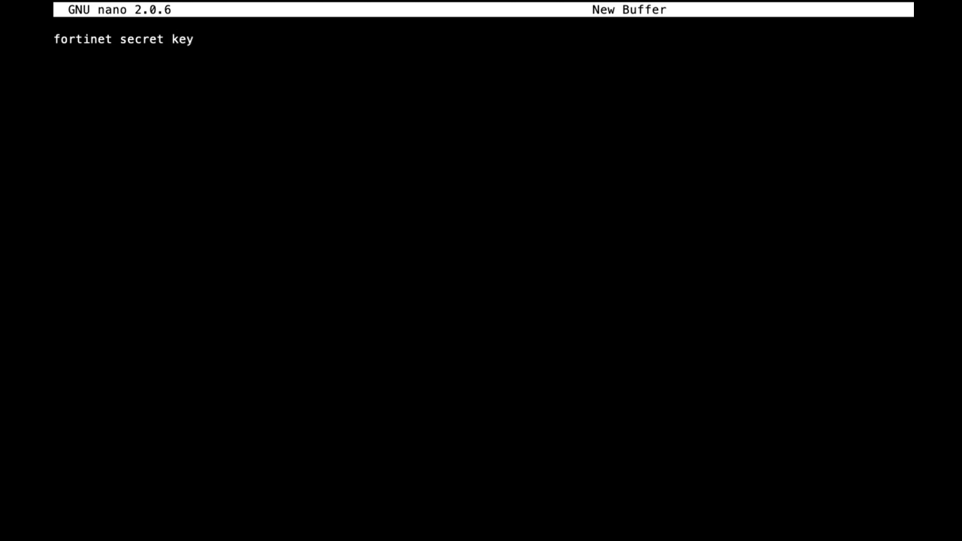
{"action": "key", "text": "ctrl+x"}
{"action": "type", "text": "n"}
{"action": "type", "text": "cat forti"}
{"action": "type", "text": "net"}
{"action": "key", "text": "Return"}
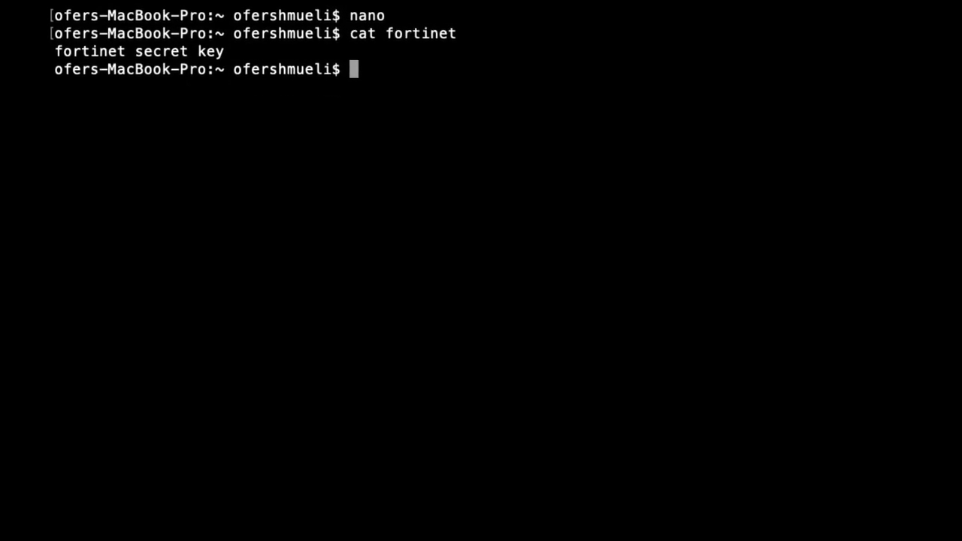
Step: Encrypt fortinet into cipherfortinet with openssl aes128 and display the salted ciphertext
{"action": "type", "text": "openssl aes12"}
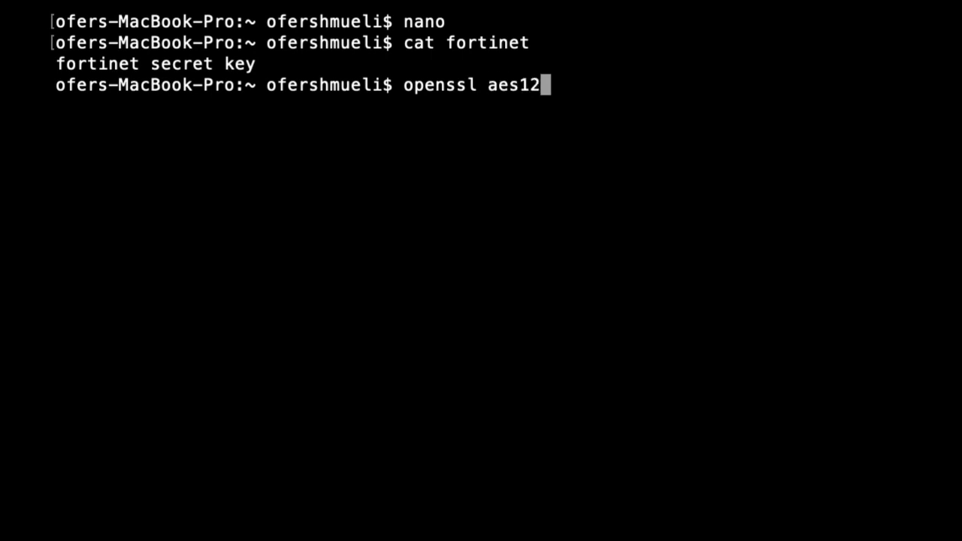
{"action": "type", "text": "8"}
{"action": "type", "text": "-"}
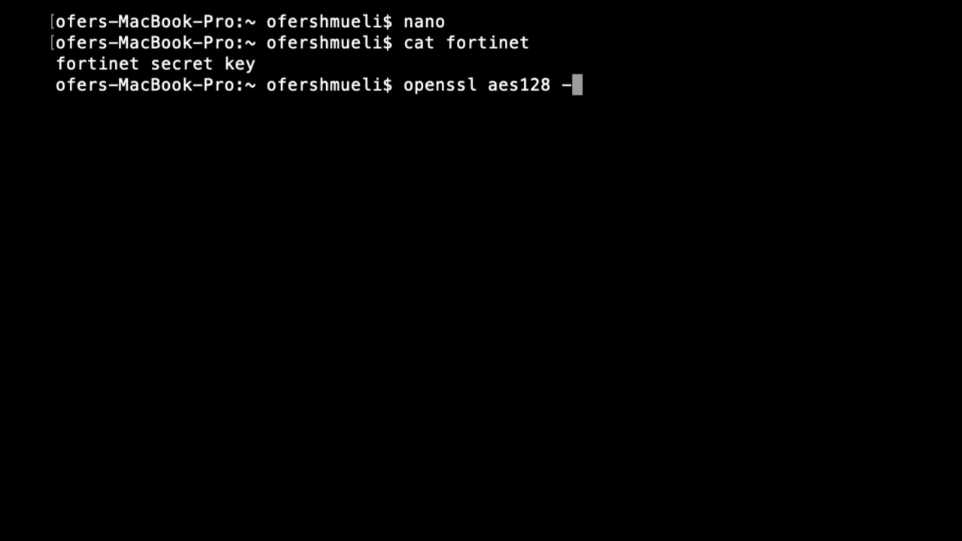
{"action": "type", "text": "in fort"}
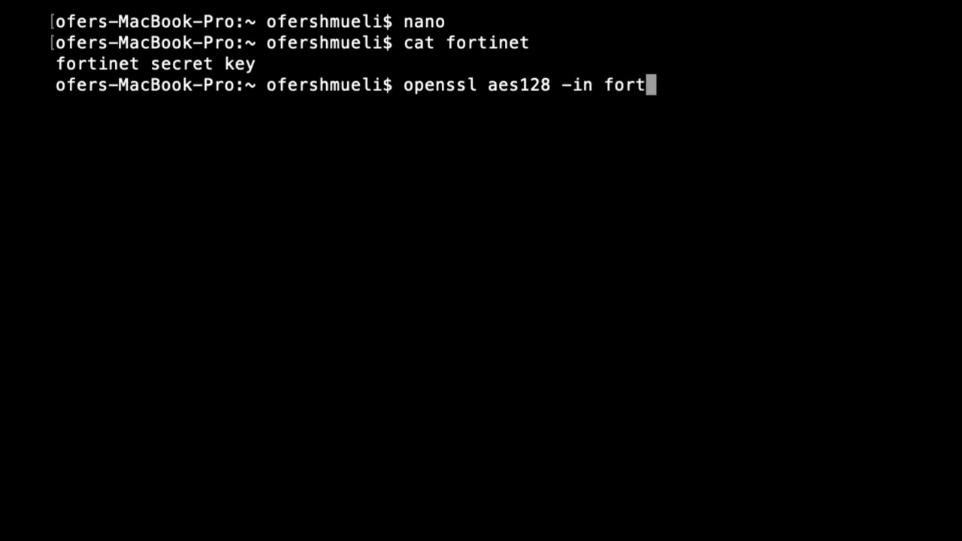
{"action": "type", "text": "inet -out "}
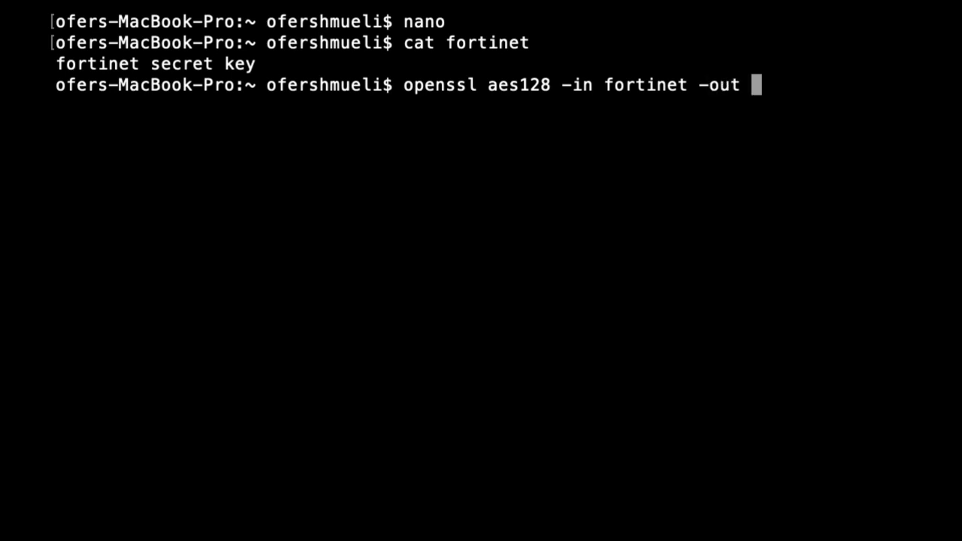
{"action": "type", "text": "cipherfortinet"}
{"action": "key", "text": "Return"}
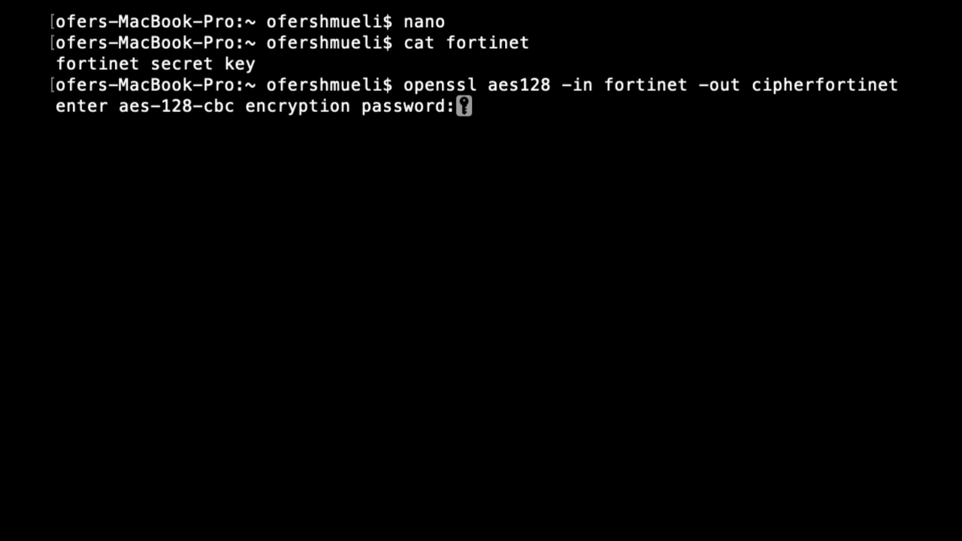
{"action": "key", "text": "Return"}
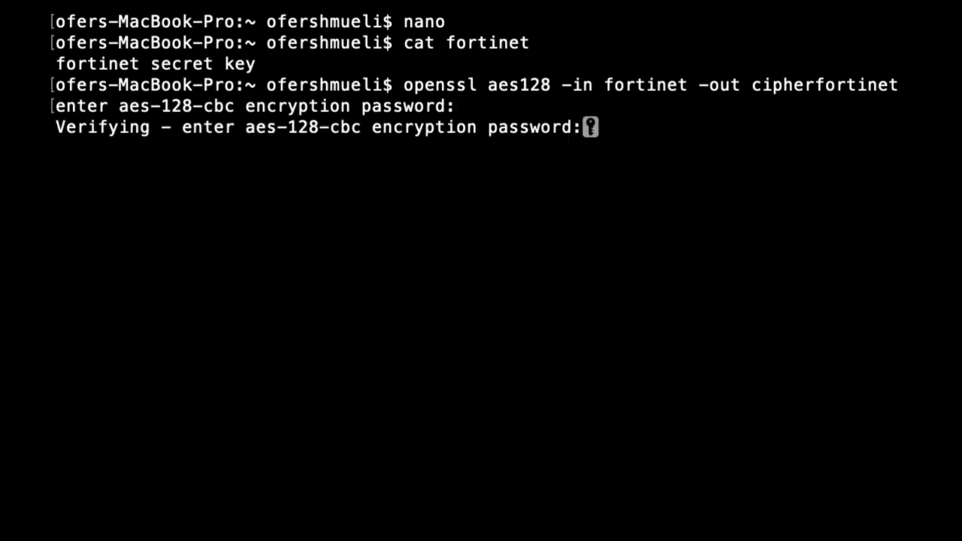
{"action": "key", "text": "Return"}
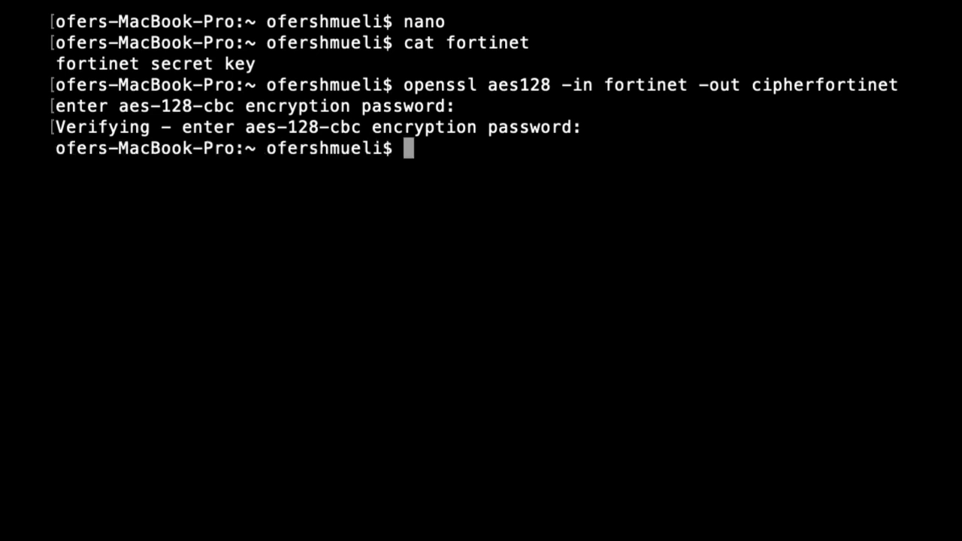
{"action": "type", "text": "cat "}
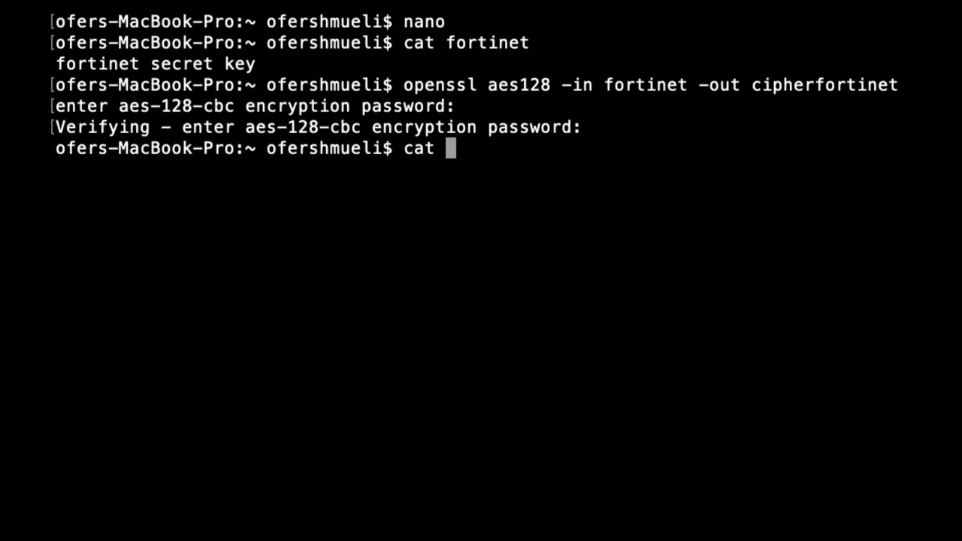
{"action": "type", "text": "cipherfortinet"}
{"action": "key", "text": "Return"}
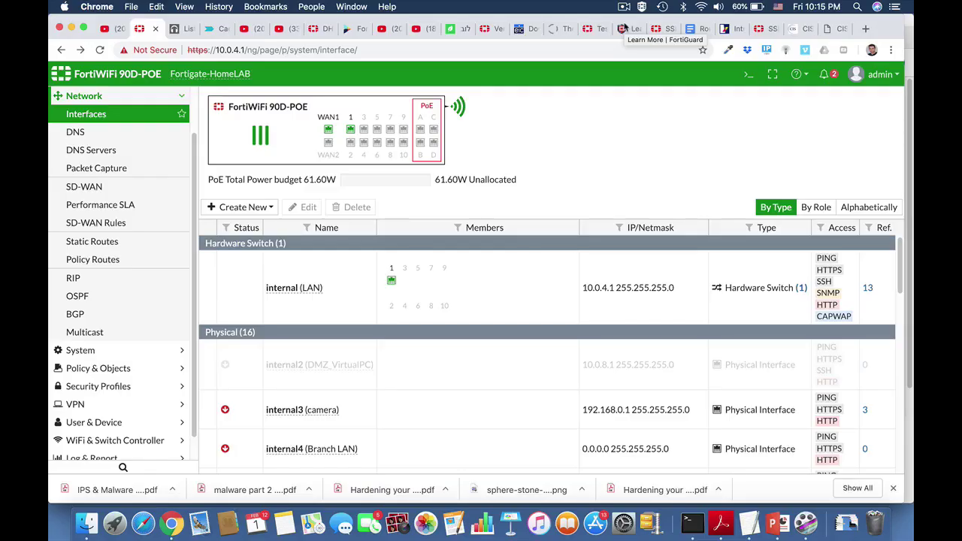
Step: Open interface internal10 for editing and give it the alias 'Finance LAN'
{"action": "scroll", "coordinate": [406, 384], "scroll_direction": "down", "scroll_amount": 8}
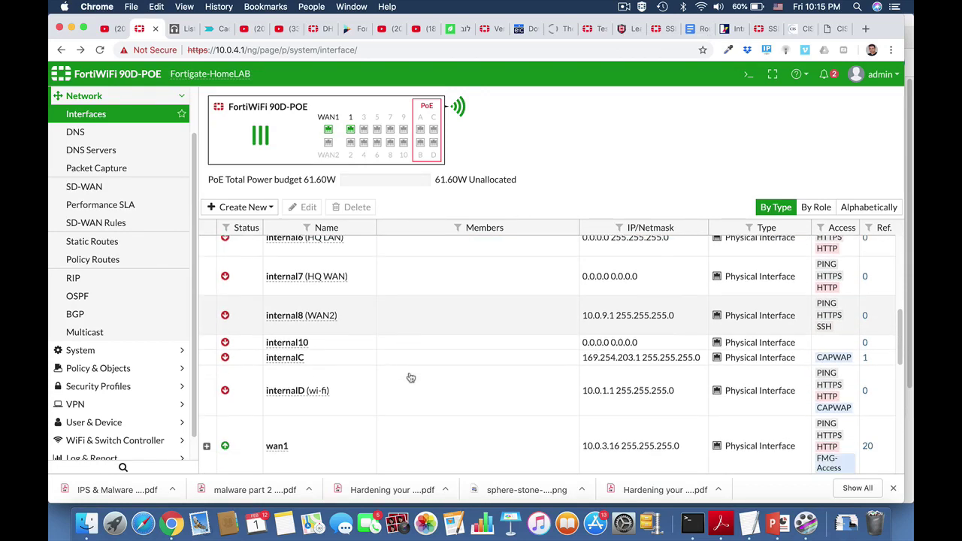
{"action": "left_click", "coordinate": [301, 345]}
{"action": "left_click", "coordinate": [307, 208]}
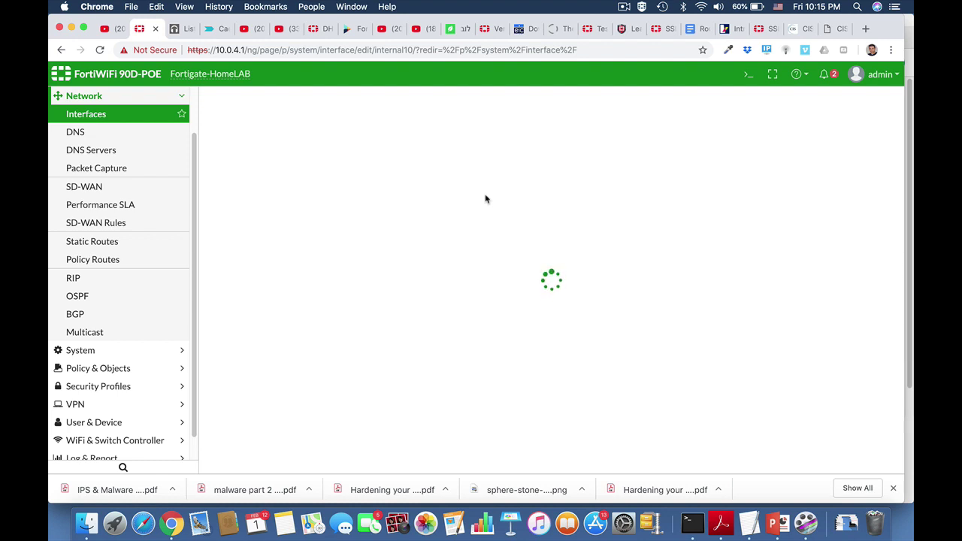
{"action": "left_click", "coordinate": [375, 143]}
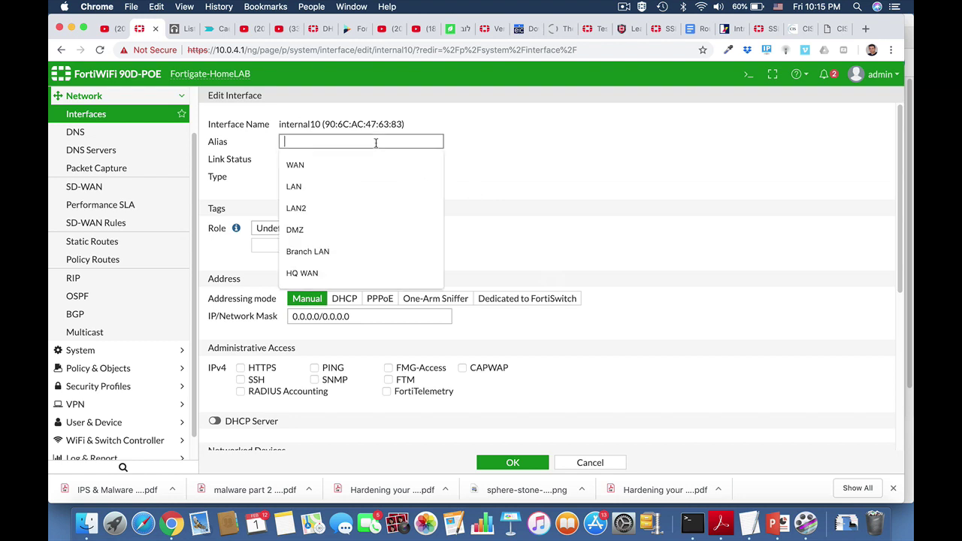
{"action": "type", "text": "LAN"}
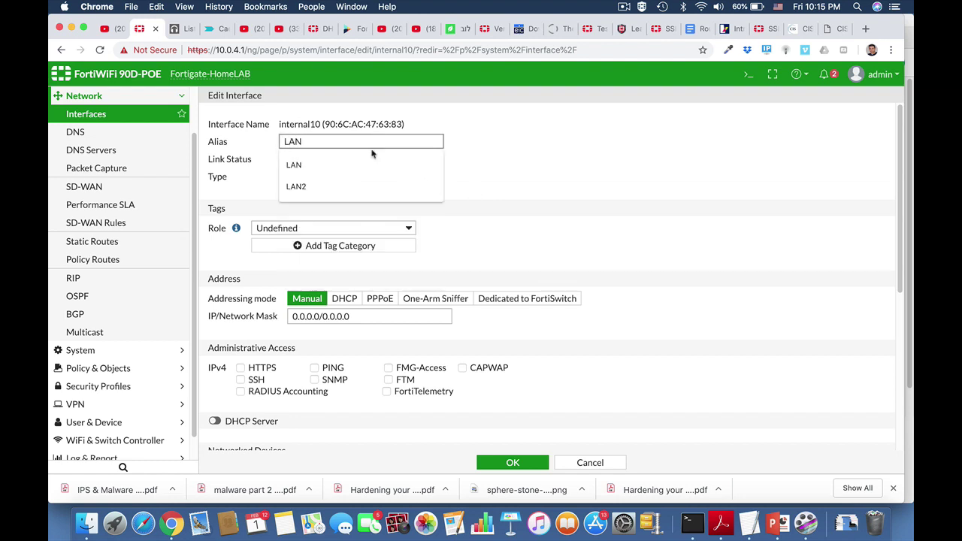
{"action": "key", "text": "BackSpace"}
{"action": "key", "text": "BackSpace"}
{"action": "key", "text": "BackSpace"}
{"action": "type", "text": "Fina"}
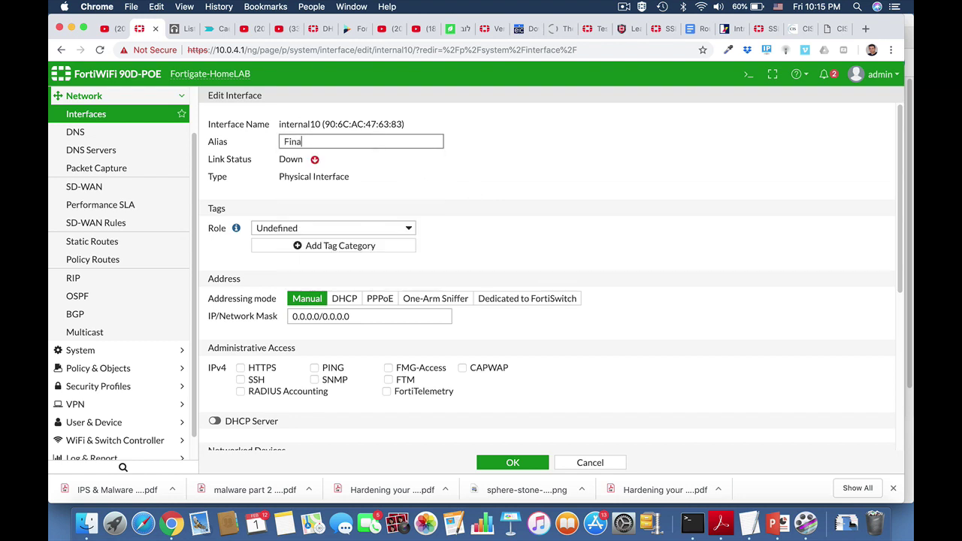
{"action": "type", "text": "nce LAN"}
Step: Set the role to LAN, the address to 10.10.10.1/24, and allow SSH access
{"action": "scroll", "coordinate": [461, 243], "scroll_direction": "down", "scroll_amount": 3}
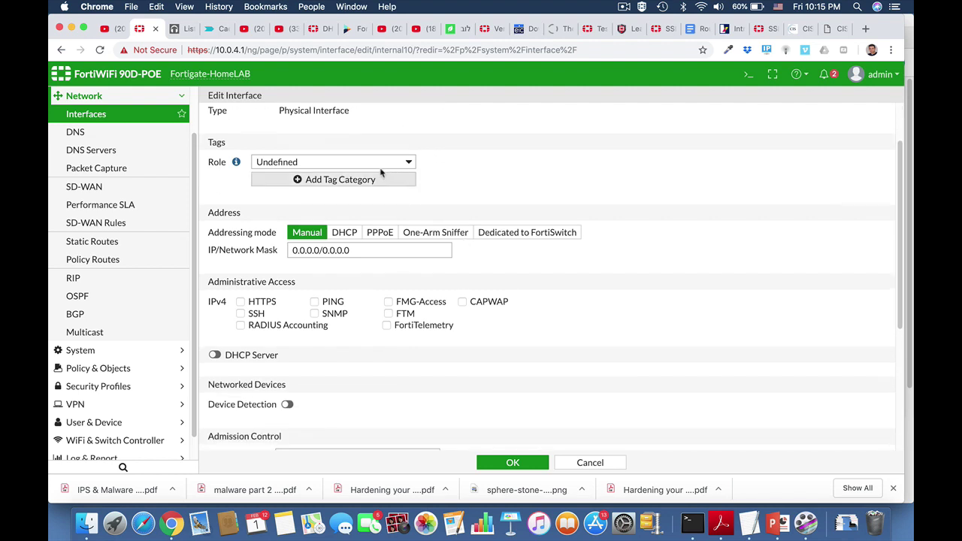
{"action": "left_click", "coordinate": [374, 162]}
{"action": "left_click", "coordinate": [344, 124]}
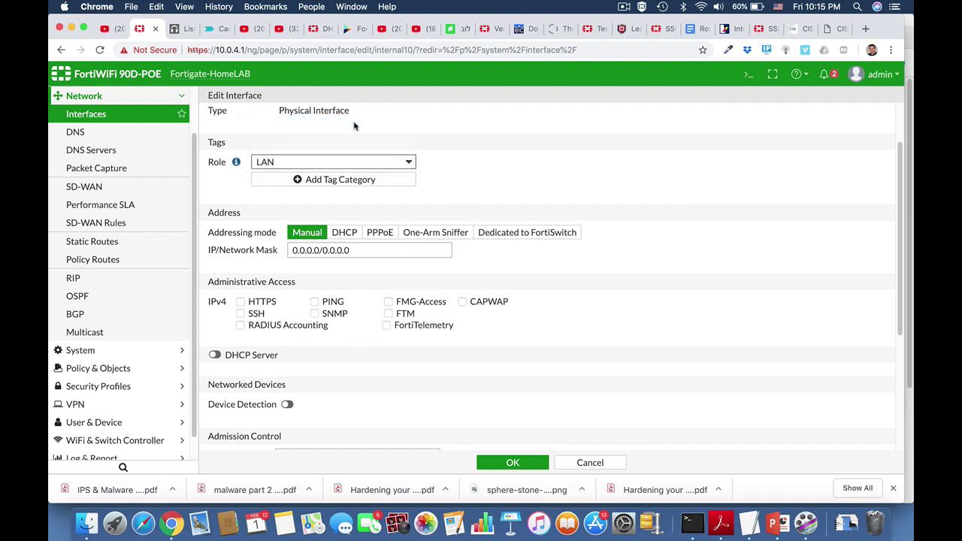
{"action": "left_click_drag", "start_coordinate": [320, 250], "coordinate": [295, 248]}
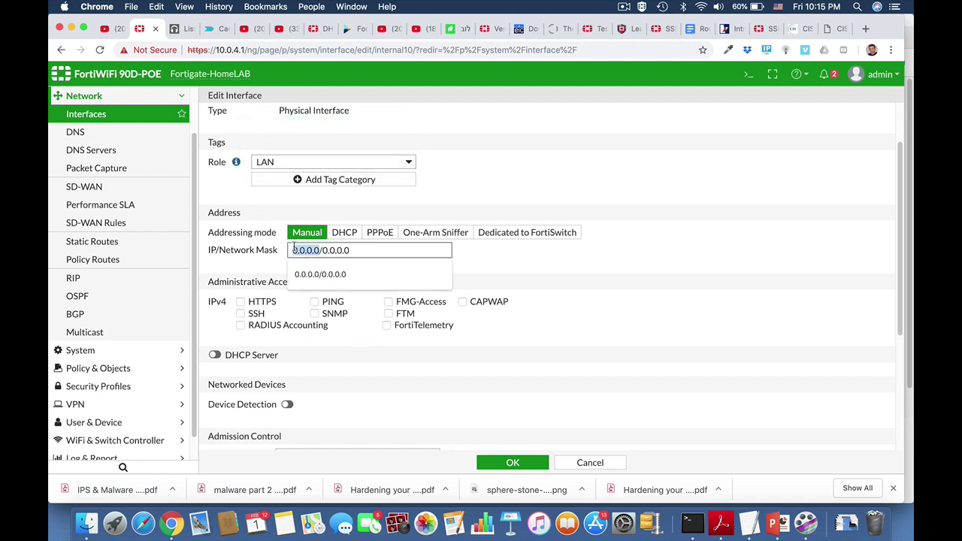
{"action": "type", "text": "10.10.10.1"}
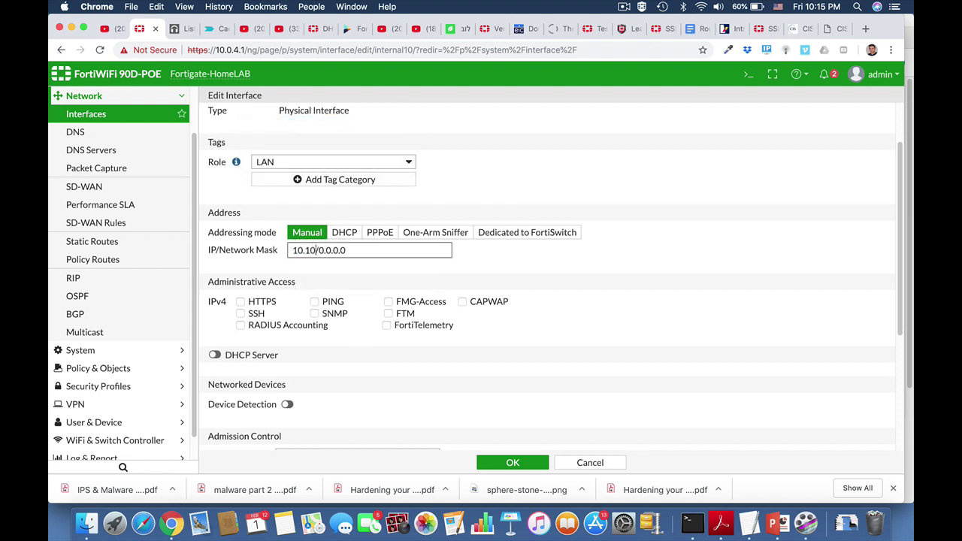
{"action": "key", "text": "Right"}
{"action": "key", "text": "shift+End"}
{"action": "type", "text": "24"}
{"action": "left_click", "coordinate": [542, 288]}
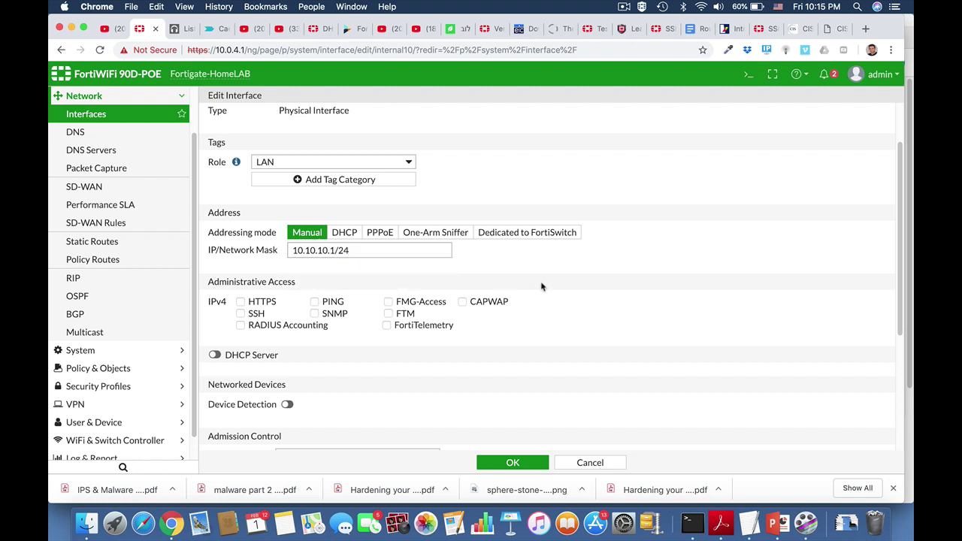
{"action": "left_click", "coordinate": [253, 314]}
Step: Allow HTTPS access, enable the DHCP server, and end its range at 10.10.10.25
{"action": "left_click", "coordinate": [242, 303]}
{"action": "scroll", "coordinate": [328, 375], "scroll_direction": "down", "scroll_amount": 3}
{"action": "left_click", "coordinate": [215, 264]}
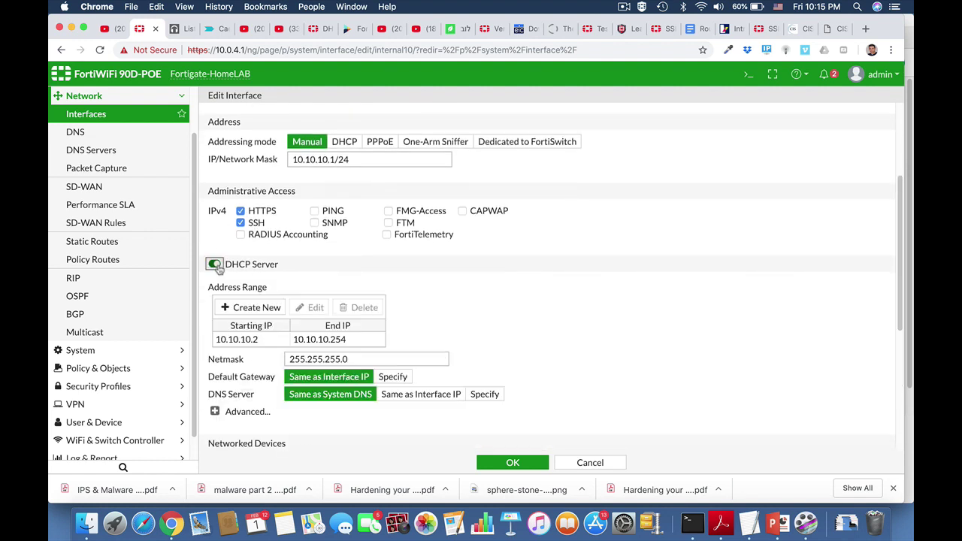
{"action": "scroll", "coordinate": [348, 308], "scroll_direction": "down", "scroll_amount": 1}
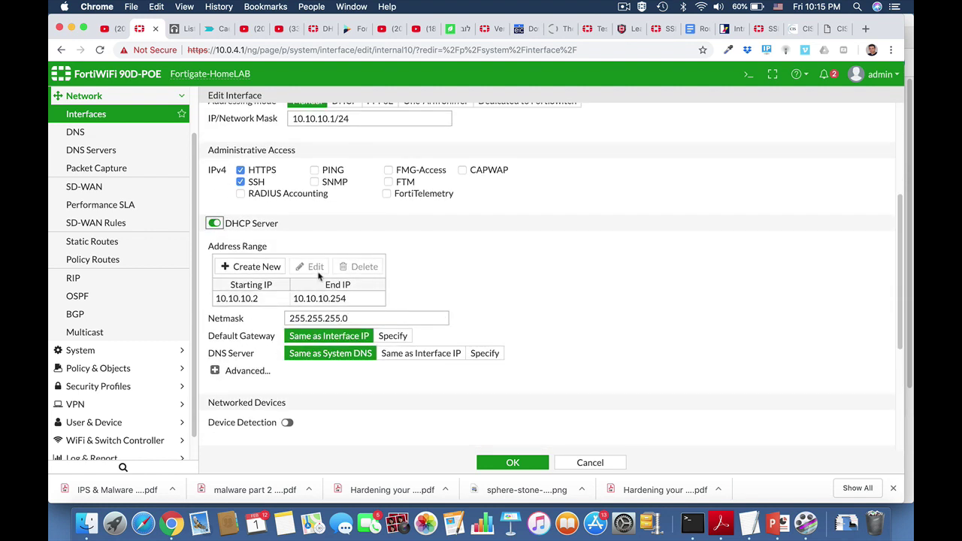
{"action": "left_click", "coordinate": [321, 297]}
{"action": "left_click", "coordinate": [313, 267]}
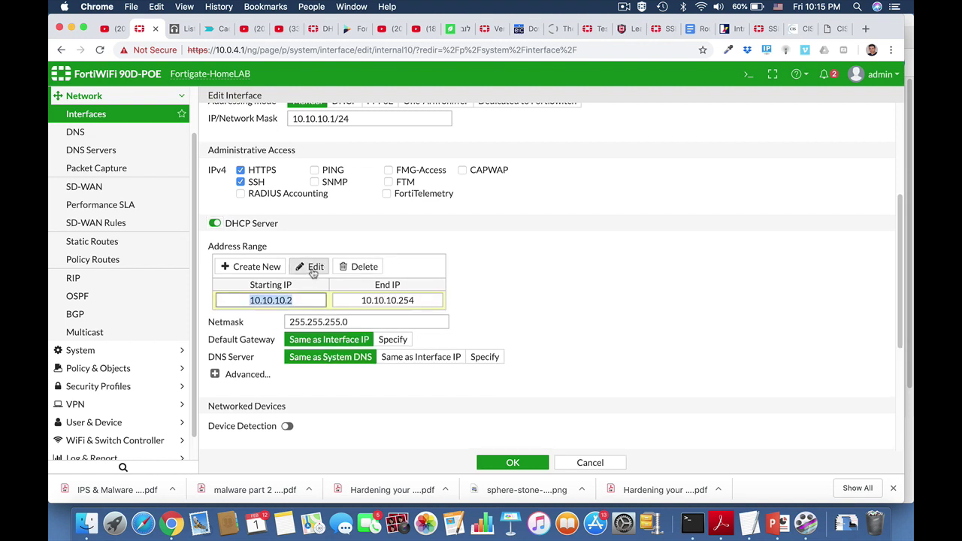
{"action": "left_click", "coordinate": [410, 300]}
{"action": "key", "text": "BackSpace"}
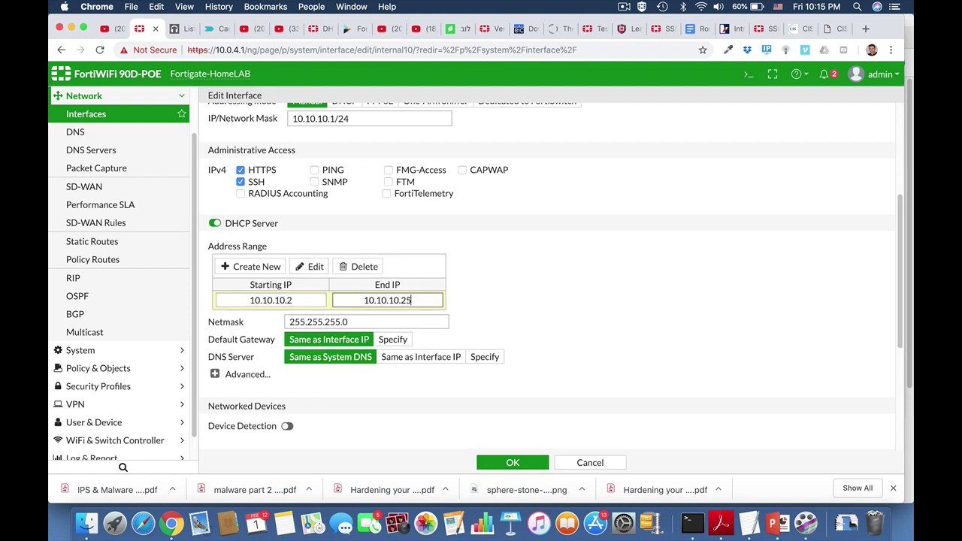
Step: Specify 8.8.8.8 as the DHCP server's DNS server instead of the system DNS
{"action": "scroll", "coordinate": [532, 304], "scroll_direction": "down", "scroll_amount": 2}
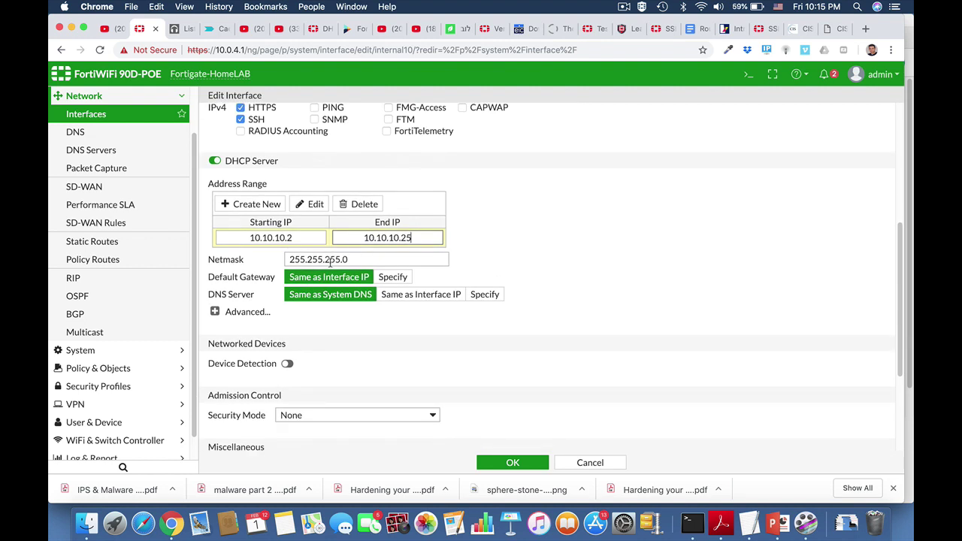
{"action": "left_click", "coordinate": [481, 295]}
{"action": "left_click", "coordinate": [547, 291]}
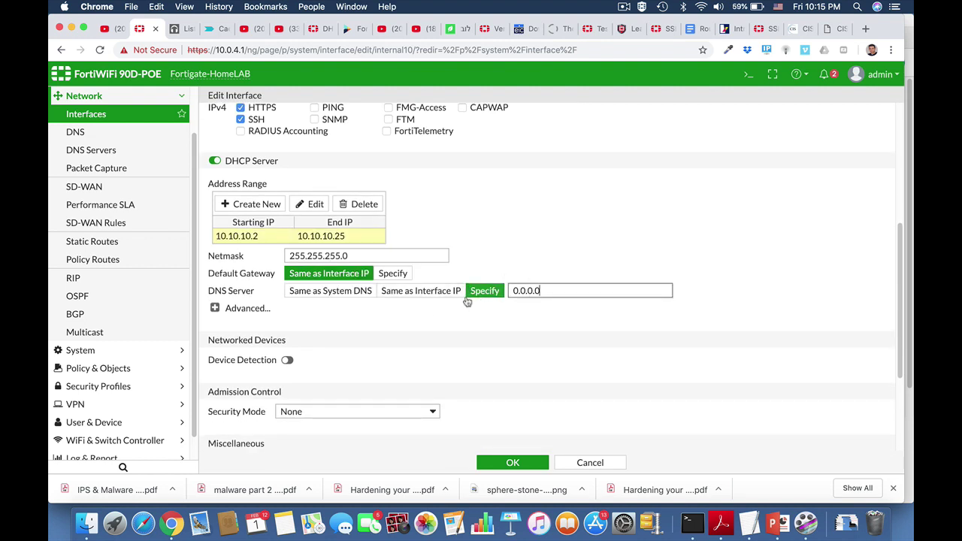
{"action": "left_click_drag", "start_coordinate": [549, 291], "coordinate": [508, 295]}
{"action": "type", "text": "8.8.8.8"}
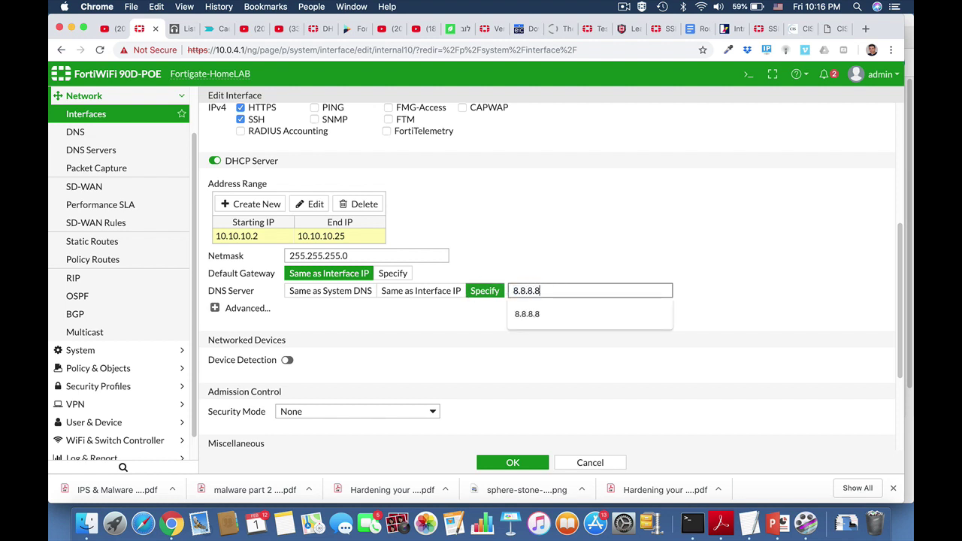
{"action": "left_click", "coordinate": [733, 310]}
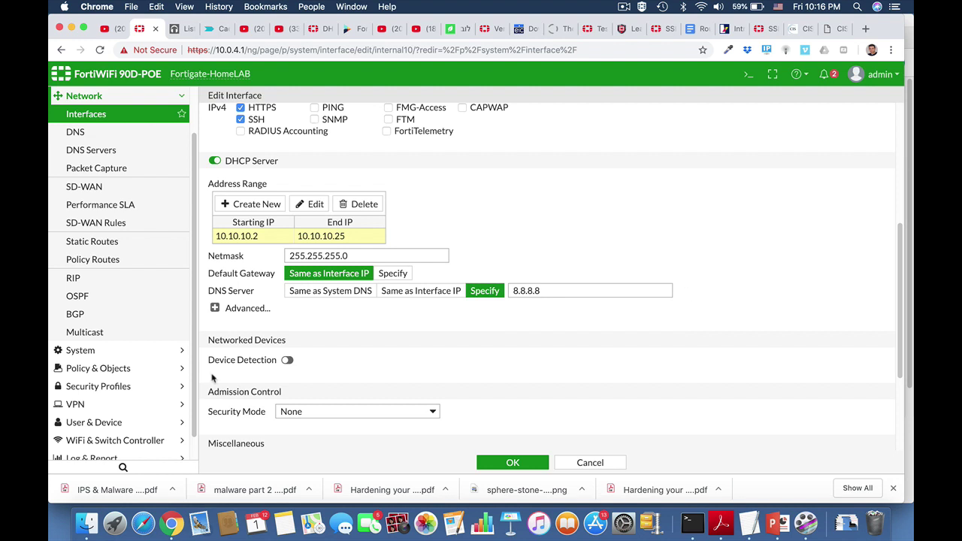
{"action": "left_click", "coordinate": [214, 309]}
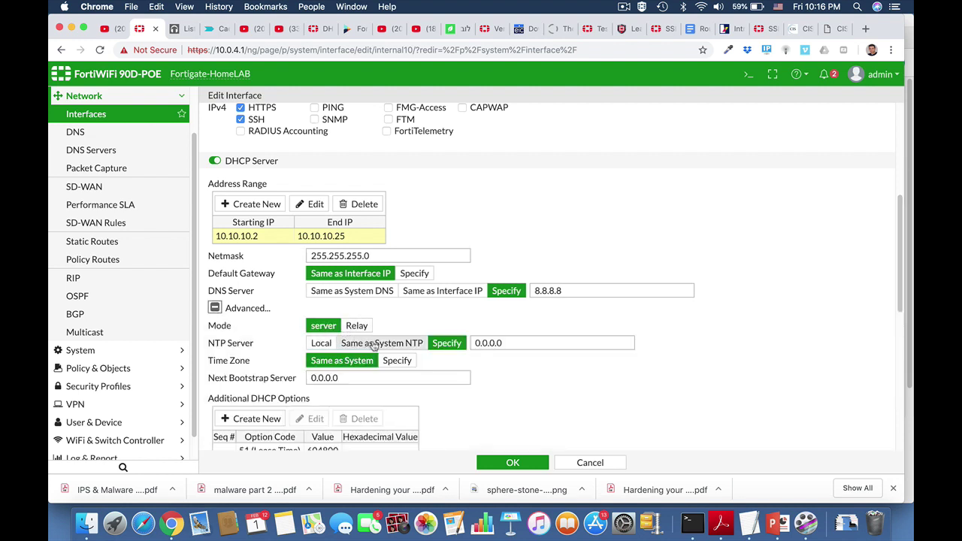
Step: Add a new additional DHCP option row with code 4 (Time Server - Hexadecimal), value left empty
{"action": "scroll", "coordinate": [440, 390], "scroll_direction": "down", "scroll_amount": 3}
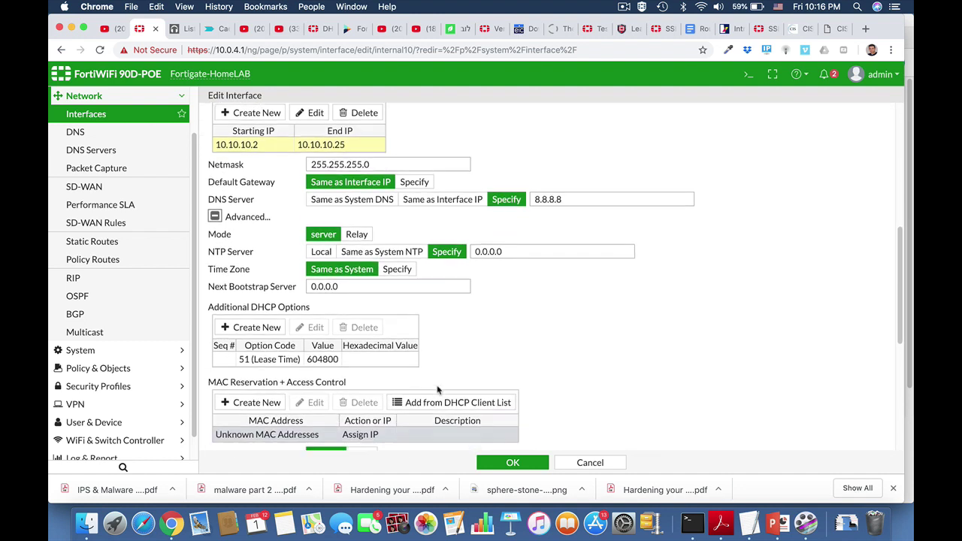
{"action": "left_click", "coordinate": [253, 333]}
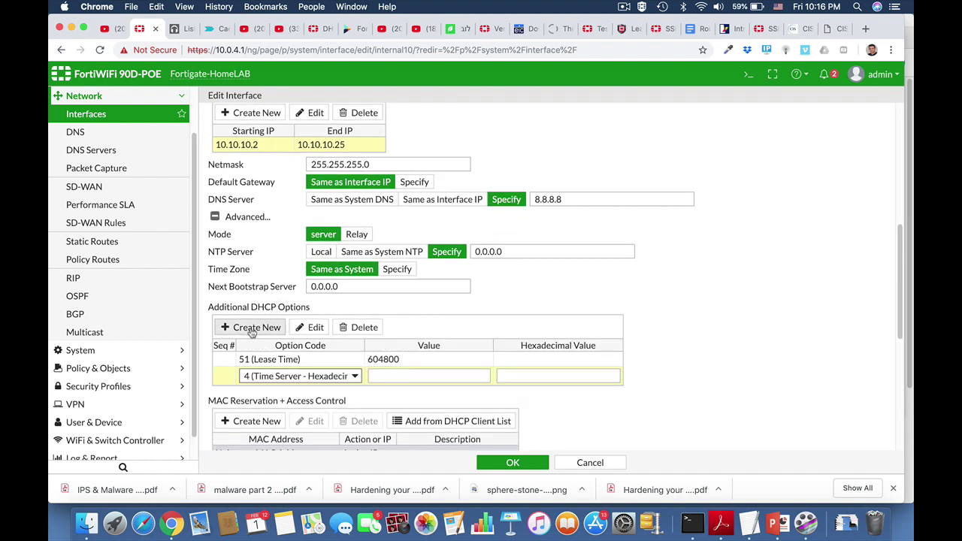
{"action": "left_click", "coordinate": [293, 379]}
{"action": "mouse_move", "coordinate": [297, 496]}
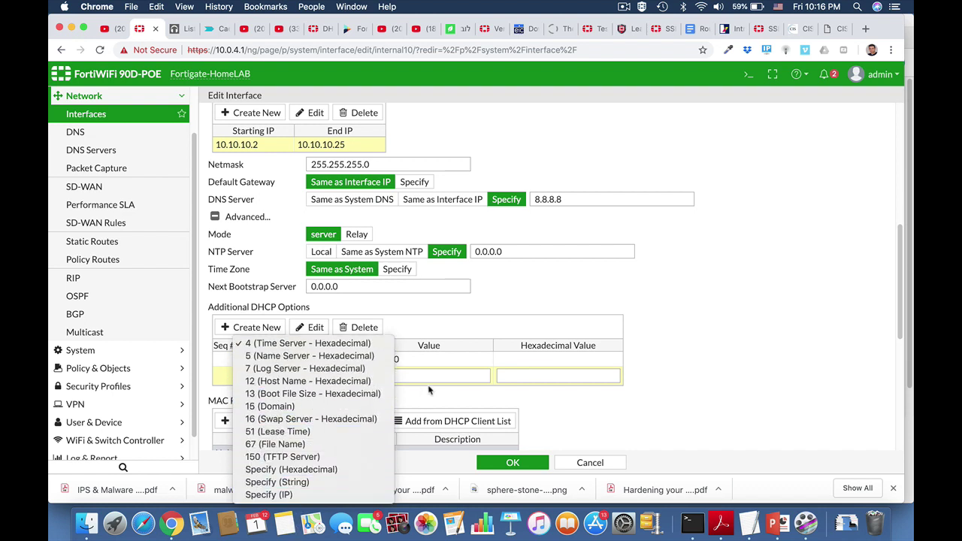
{"action": "left_click", "coordinate": [632, 383]}
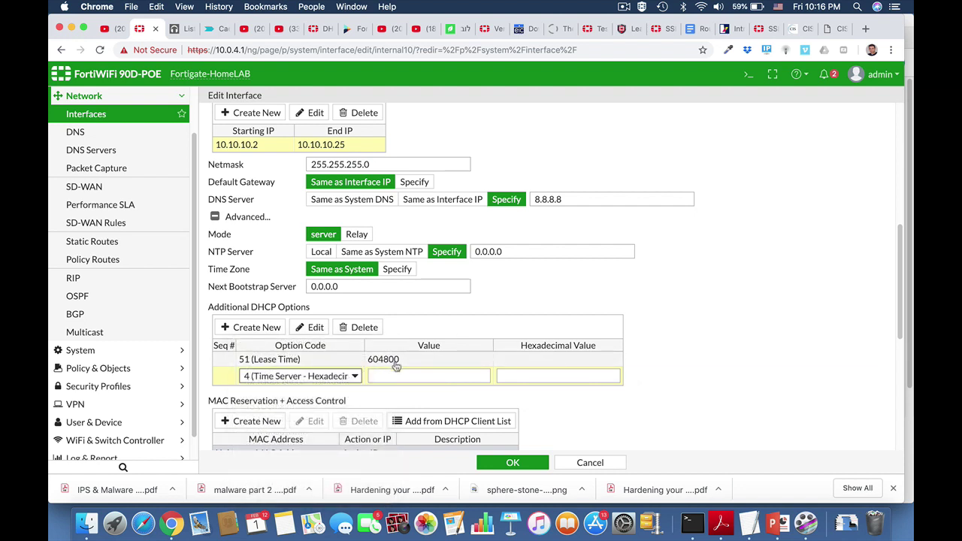
Step: In the CLI console, commit lease-time 40320 on DHCP server 1 under config system dhcp server, then close it
{"action": "left_click", "coordinate": [747, 74]}
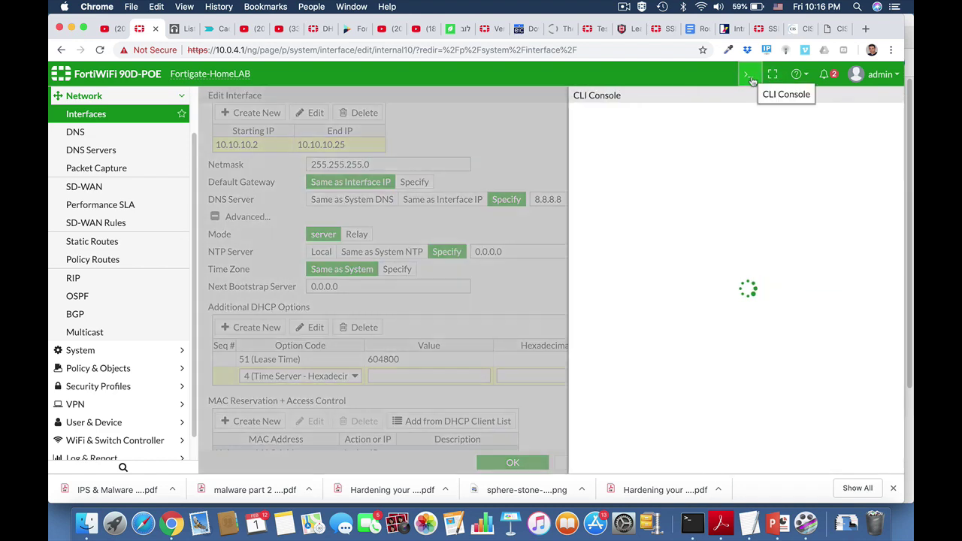
{"action": "key", "text": "Return"}
{"action": "key", "text": "Return"}
{"action": "type", "text": "config system "}
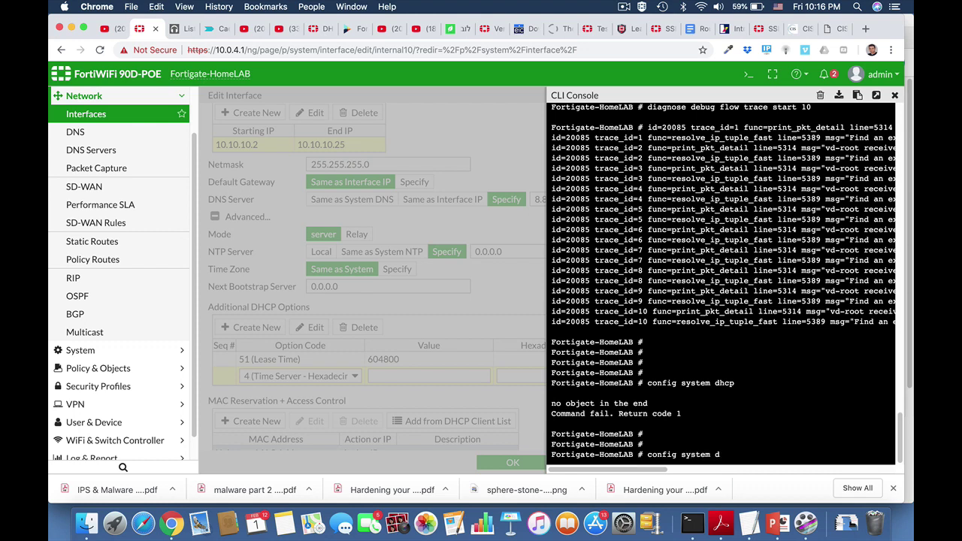
{"action": "type", "text": "dhcp server"}
{"action": "key", "text": "Return"}
{"action": "key", "text": "Return"}
{"action": "type", "text": "e"}
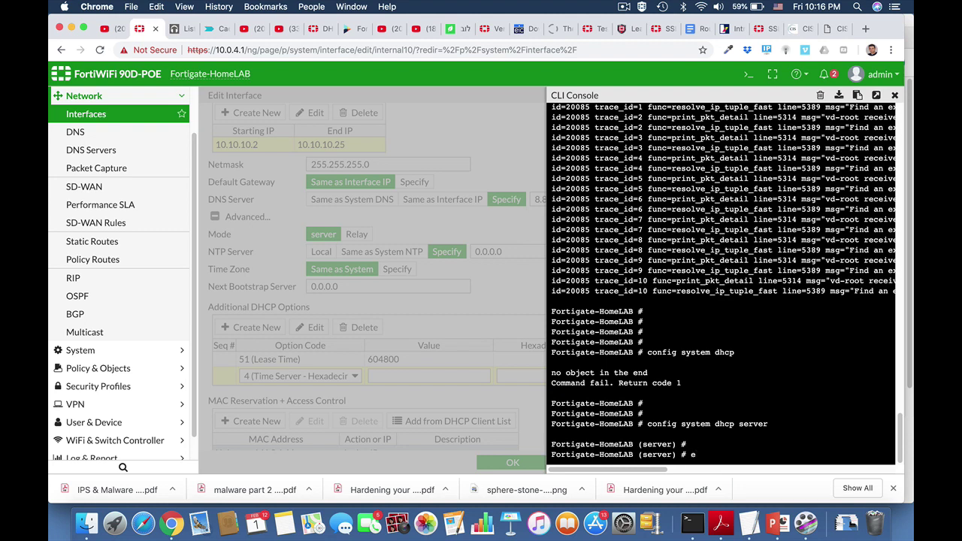
{"action": "type", "text": "dit 1"}
{"action": "key", "text": "Return"}
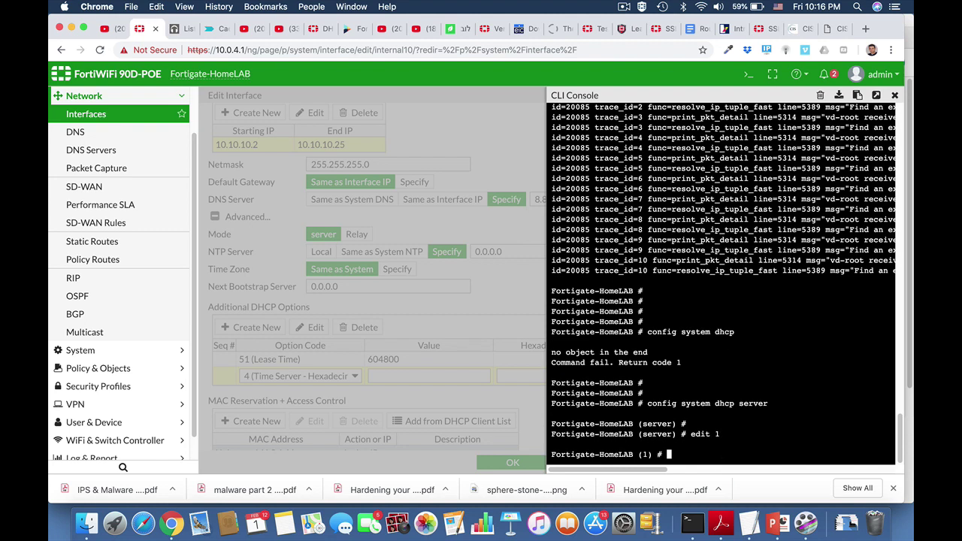
{"action": "type", "text": "set lease-time 40320"}
{"action": "key", "text": "Return"}
{"action": "type", "text": "end"}
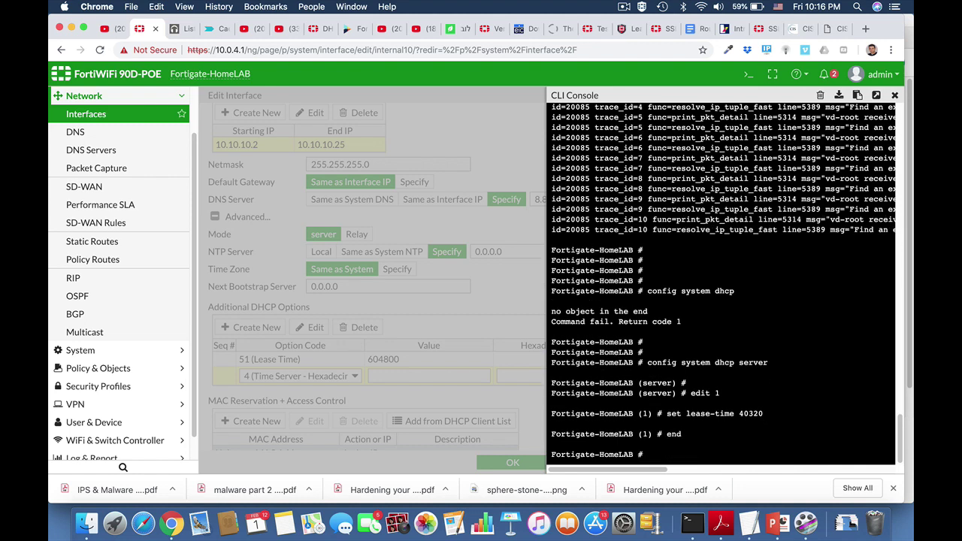
{"action": "key", "text": "Return"}
{"action": "key", "text": "Return"}
{"action": "key", "text": "Return"}
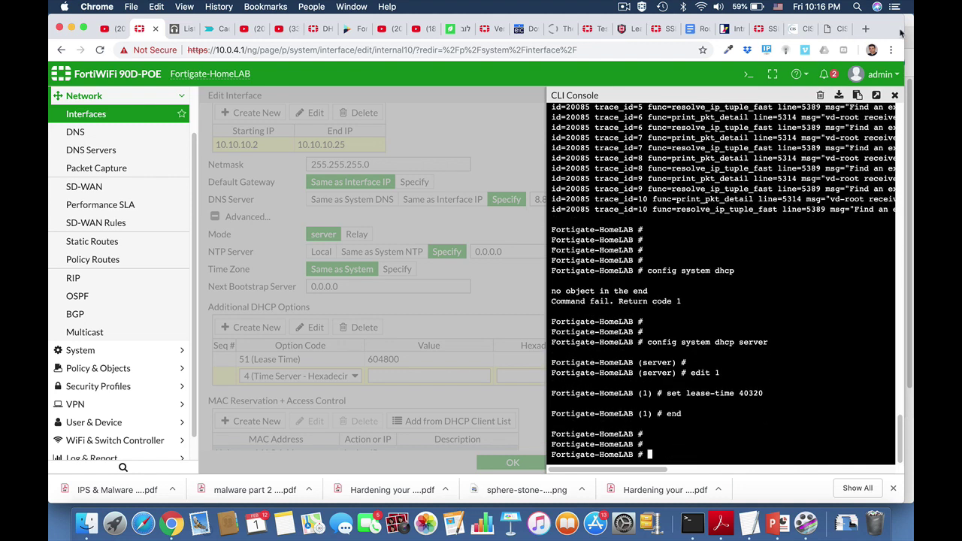
{"action": "left_click", "coordinate": [894, 96]}
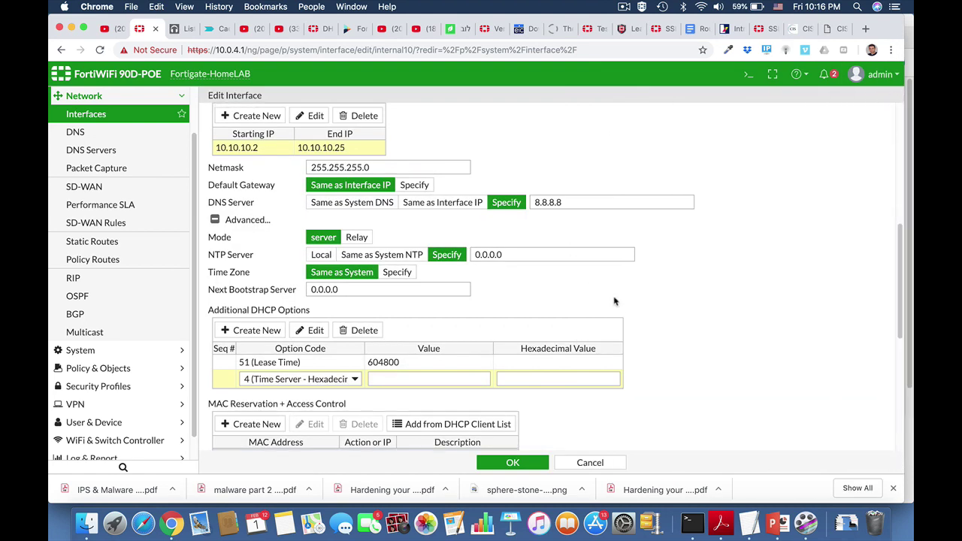
Step: Create a new MAC reservation entry, leaving its action set to Reserve IP
{"action": "scroll", "coordinate": [614, 301], "scroll_direction": "down", "scroll_amount": 1}
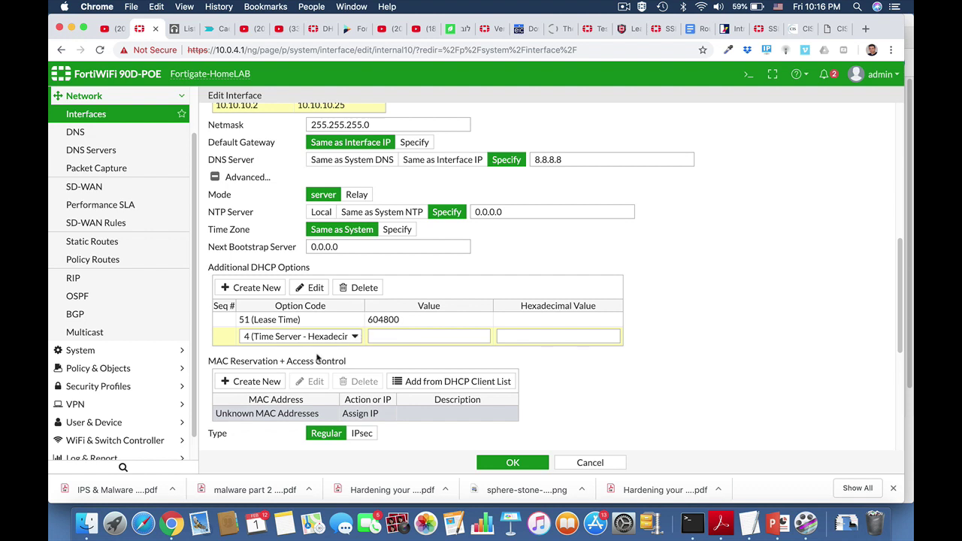
{"action": "left_click", "coordinate": [274, 382]}
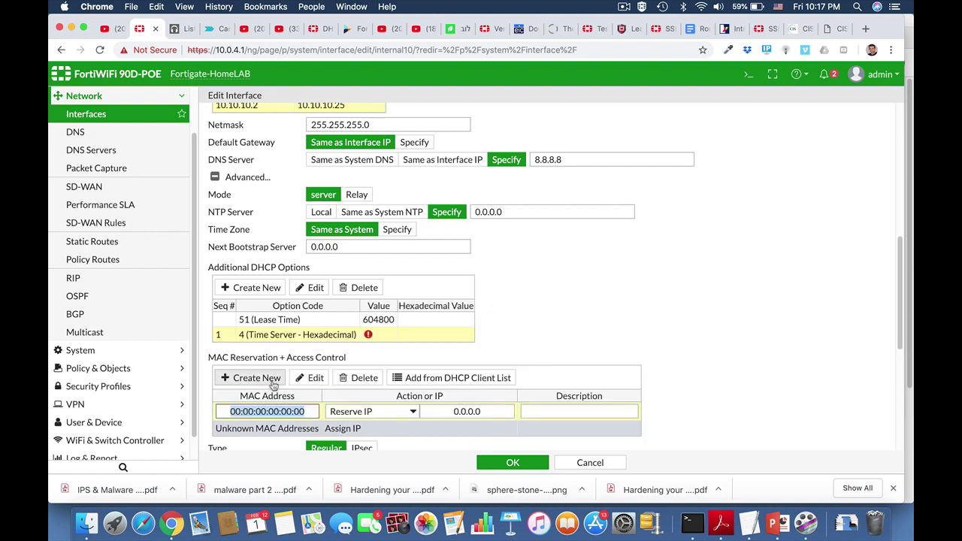
{"action": "left_click", "coordinate": [363, 413]}
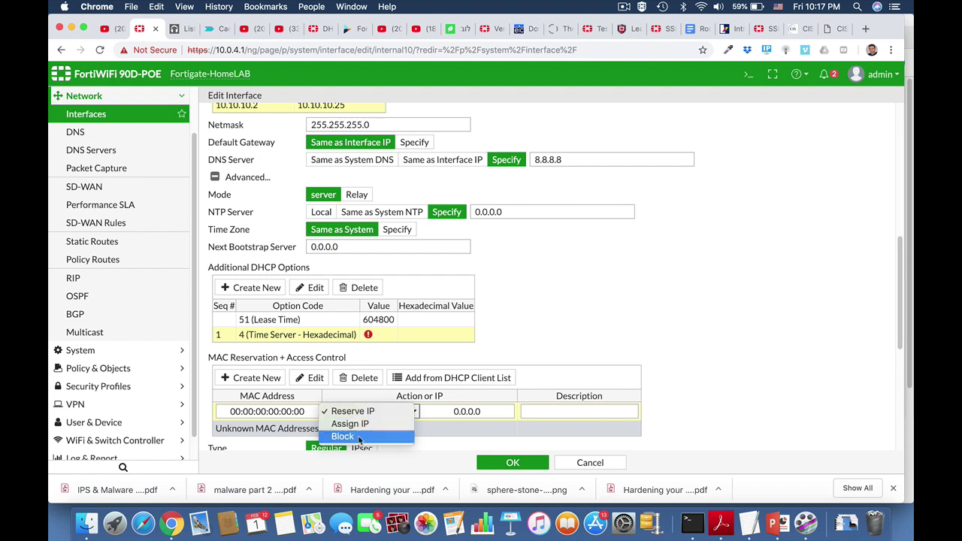
{"action": "left_click", "coordinate": [664, 410]}
{"action": "scroll", "coordinate": [664, 409], "scroll_direction": "down", "scroll_amount": 4}
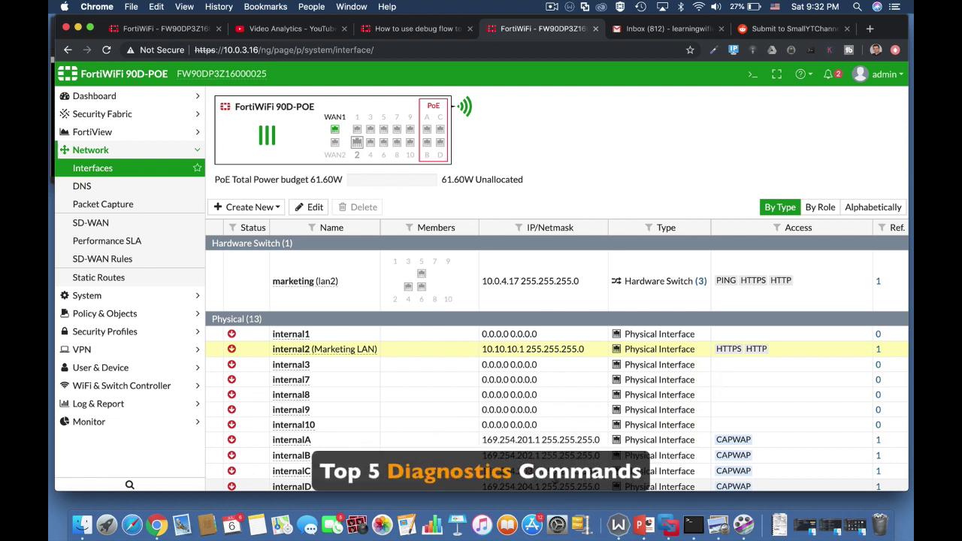
Step: Run 'get system status' in the CLI console using Tab completion
{"action": "left_click", "coordinate": [752, 75]}
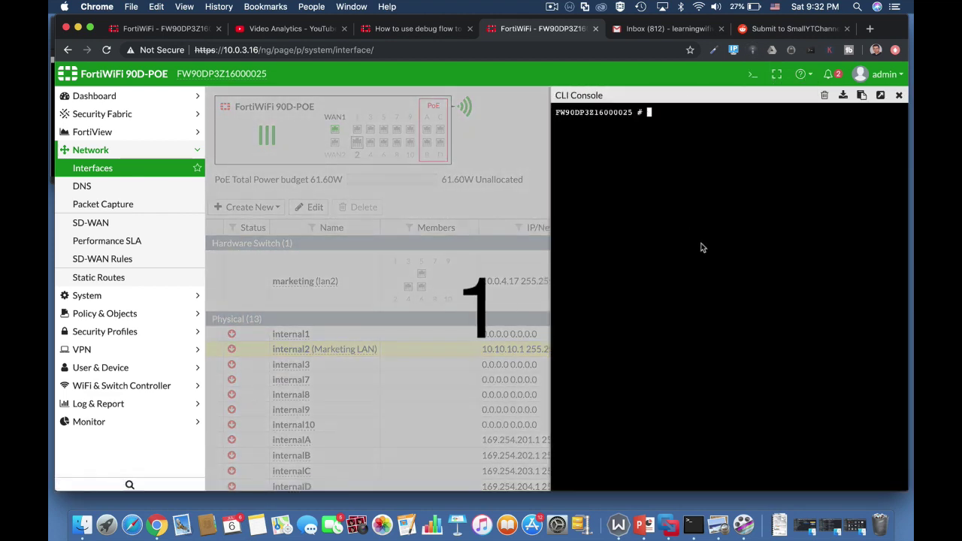
{"action": "type", "text": "get spamfilter"}
{"action": "key", "text": "Tab"}
{"action": "key", "text": "Tab"}
{"action": "key", "text": "Tab"}
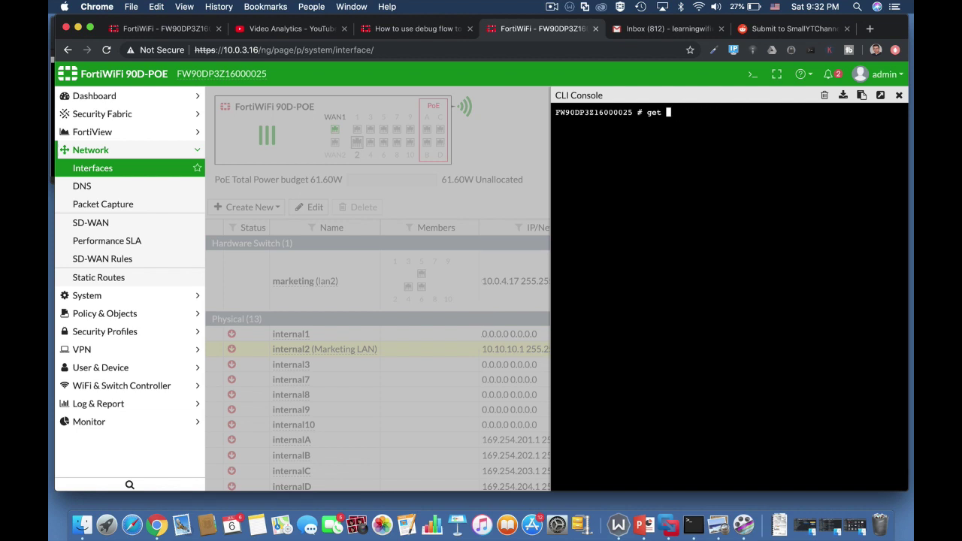
{"action": "type", "text": "sy"}
{"action": "key", "text": "Tab"}
{"action": "type", "text": "st"}
{"action": "key", "text": "Tab"}
{"action": "key", "text": "Tab"}
{"action": "key", "text": "Return"}
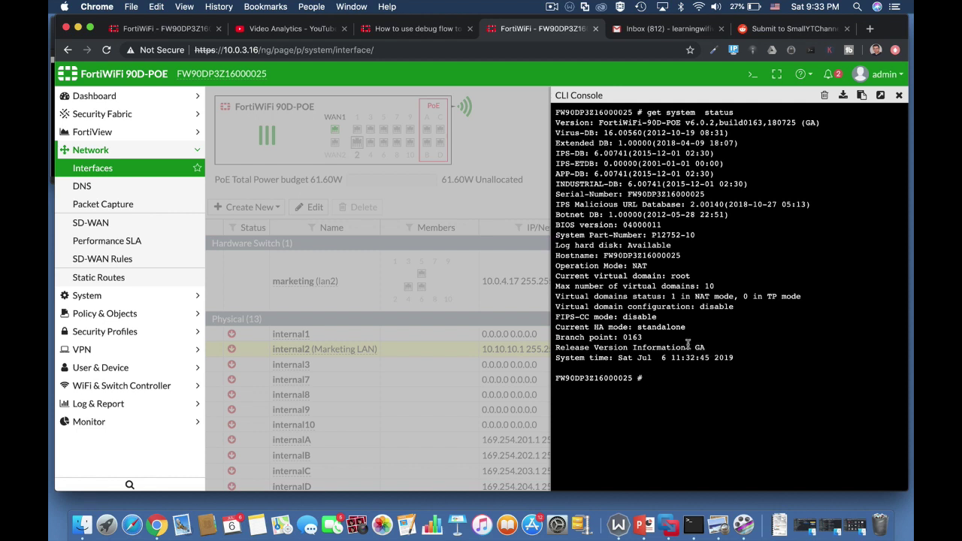
Step: Highlight the standalone HA mode and the virtual domains count of 1
{"action": "left_click_drag", "start_coordinate": [637, 328], "coordinate": [688, 332]}
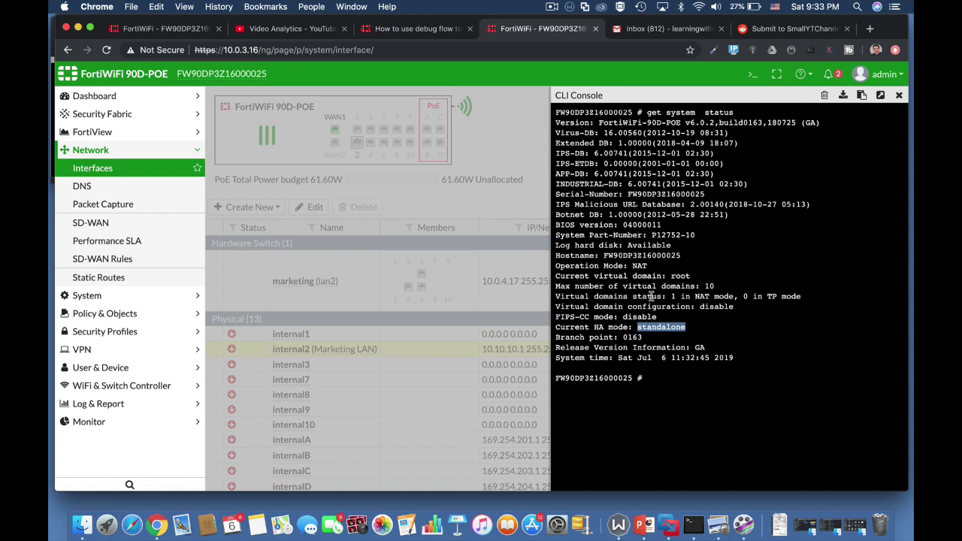
{"action": "left_click", "coordinate": [673, 296]}
{"action": "double_click", "coordinate": [672, 296]}
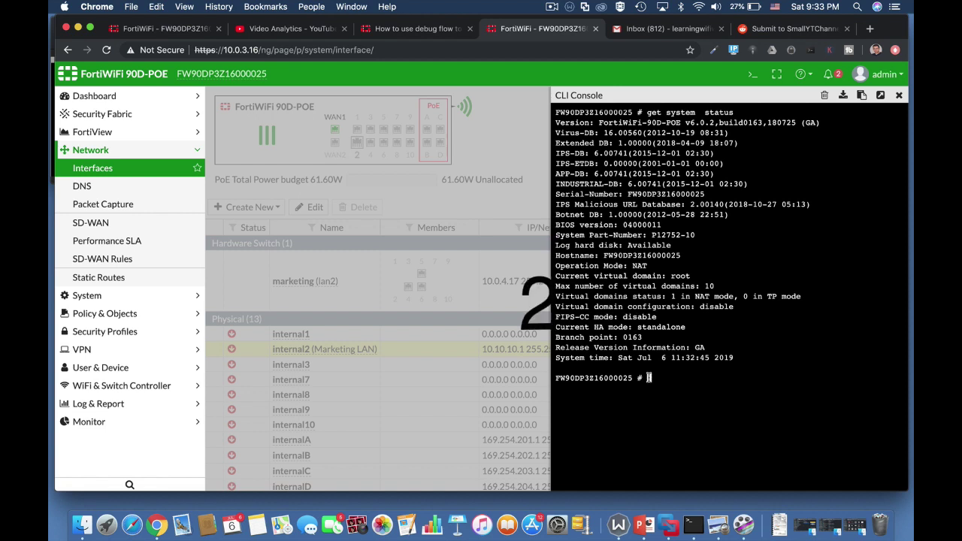
Step: Run 'get hardware nic wan1' after the 'wan' attempt fails
{"action": "type", "text": "get hardware"}
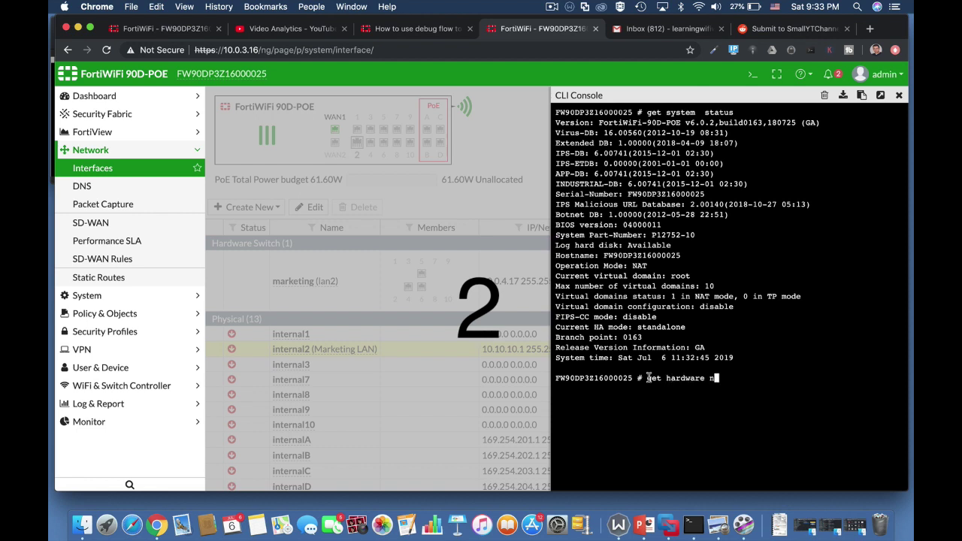
{"action": "type", "text": " nic"}
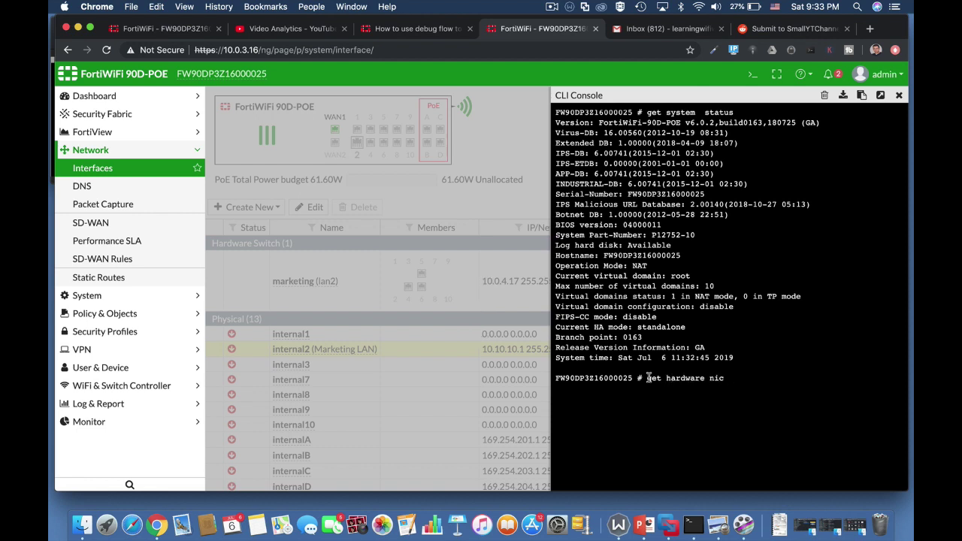
{"action": "type", "text": " wan"}
{"action": "key", "text": "Return"}
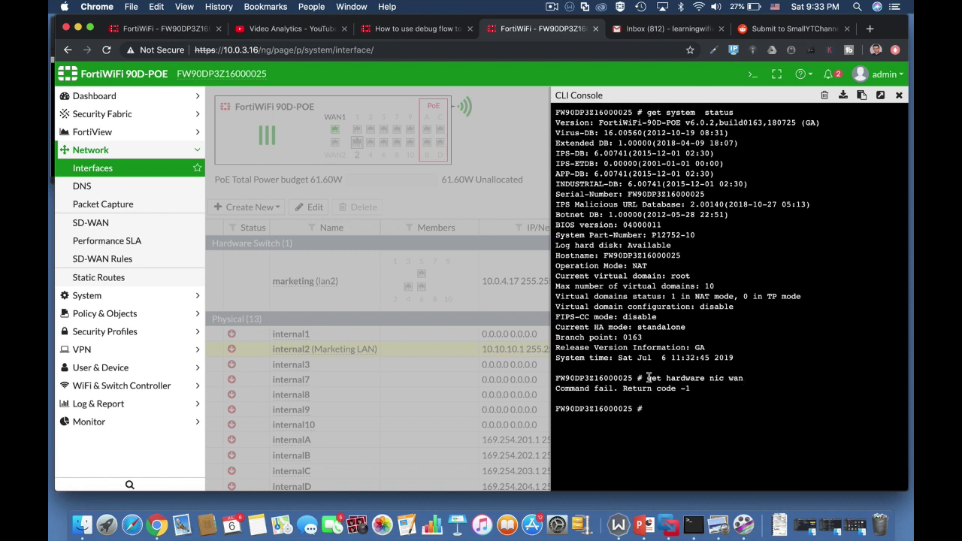
{"action": "key", "text": "Up"}
{"action": "type", "text": "1"}
{"action": "key", "text": "Return"}
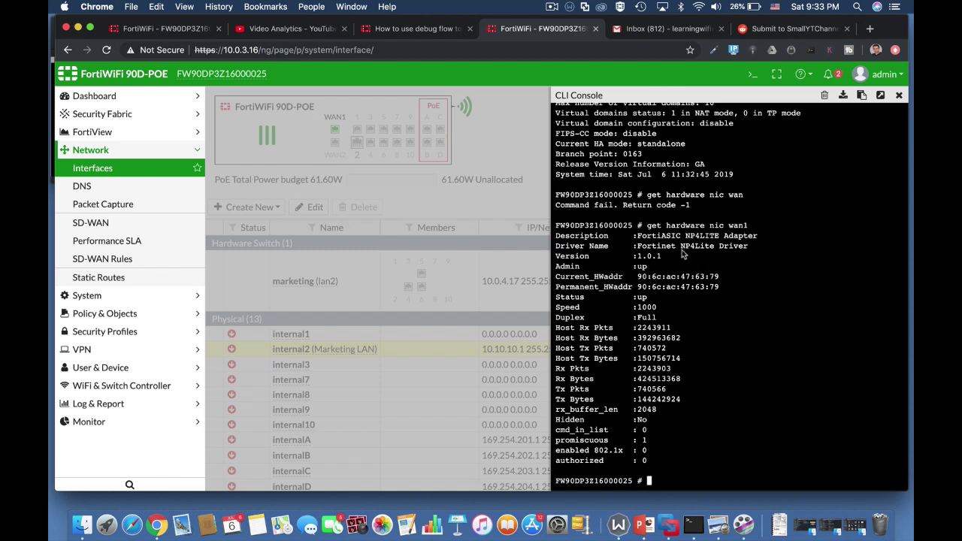
Step: Highlight the NP4 driver name, the up status and the 1000 link speed
{"action": "left_click_drag", "start_coordinate": [682, 245], "coordinate": [695, 247]}
{"action": "double_click", "coordinate": [644, 297]}
{"action": "left_click_drag", "start_coordinate": [657, 308], "coordinate": [636, 307]}
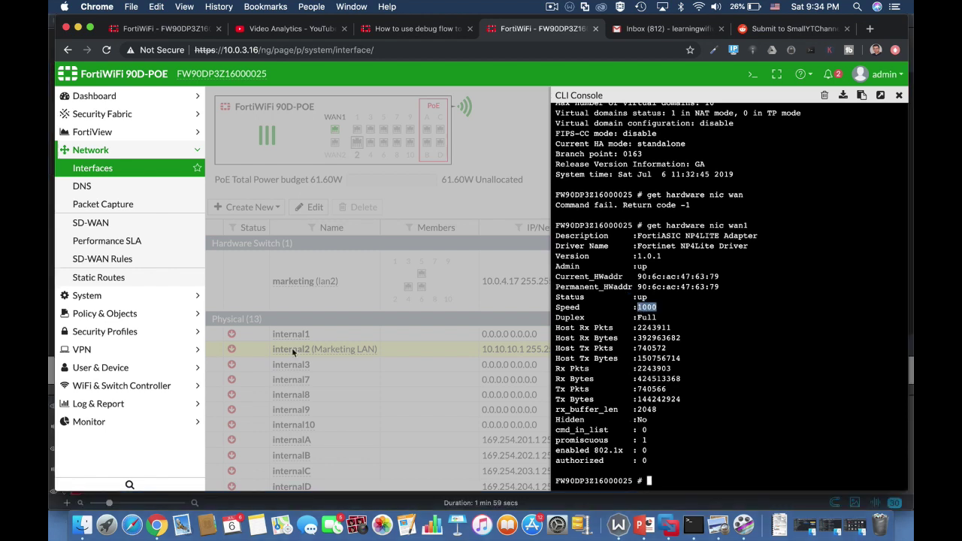
Step: Run 'get system performance status' and highlight total memory and 22 sessions in 1 minute
{"action": "type", "text": "get spamfilter"}
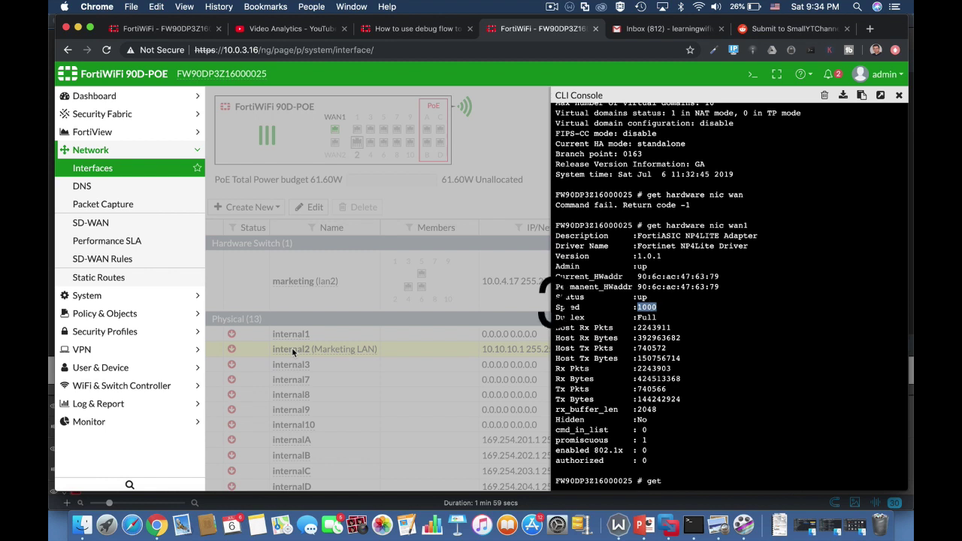
{"action": "key", "text": "Tab"}
{"action": "key", "text": "Tab"}
{"action": "key", "text": "Tab"}
{"action": "type", "text": "pe"}
{"action": "key", "text": "Tab"}
{"action": "type", "text": "st"}
{"action": "key", "text": "Tab"}
{"action": "key", "text": "Return"}
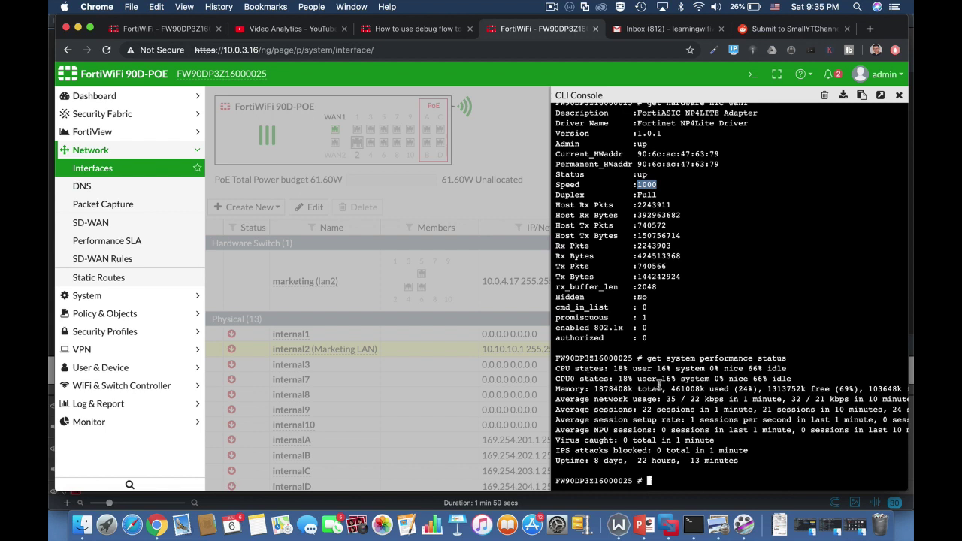
{"action": "left_click_drag", "start_coordinate": [599, 389], "coordinate": [644, 394]}
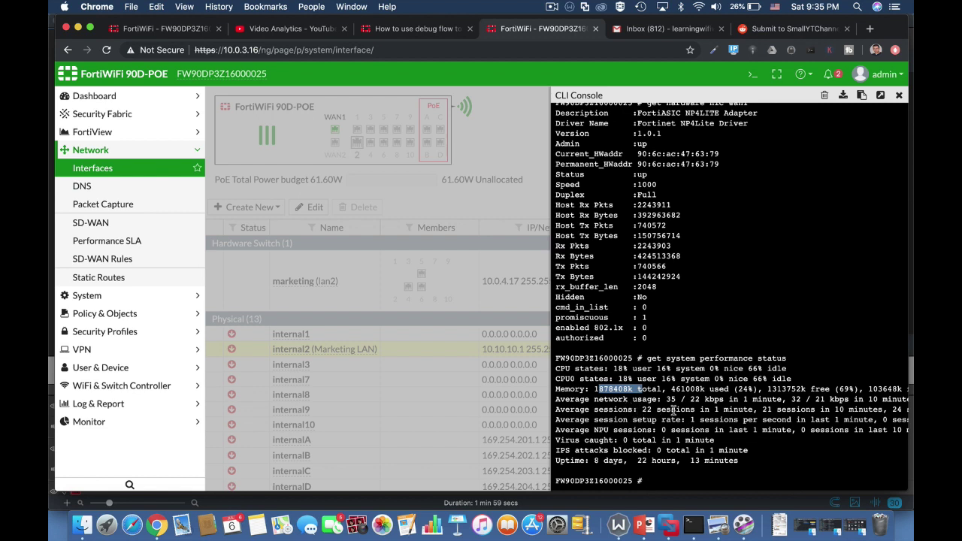
{"action": "left_click_drag", "start_coordinate": [641, 410], "coordinate": [753, 410]}
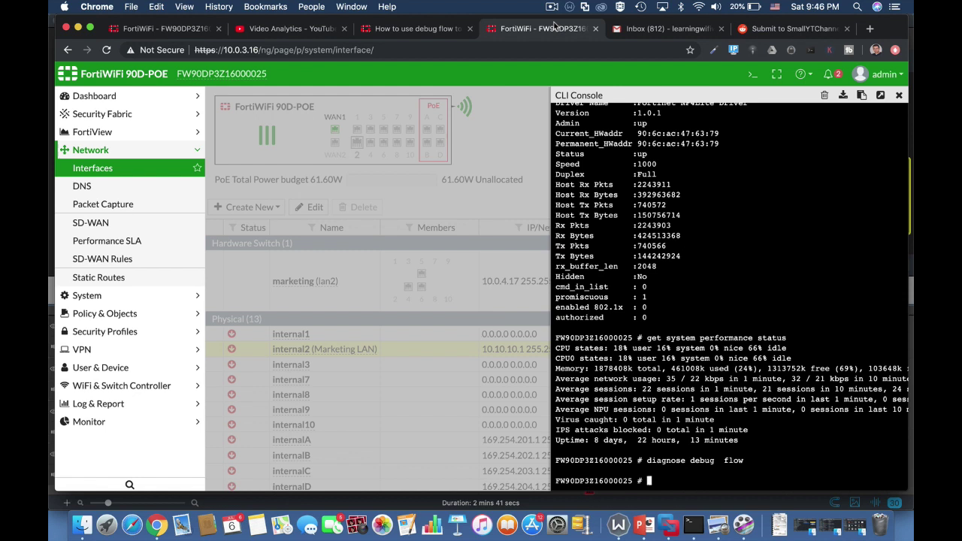
Step: Turn on debug output with 'diagnose debug enable'
{"action": "type", "text": "diagnose debug"}
{"action": "type", "text": "flow"}
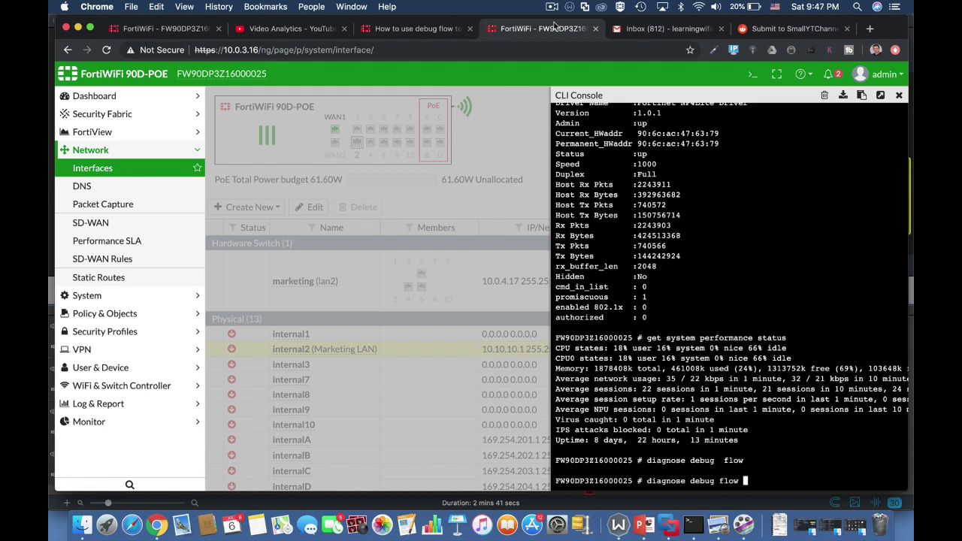
{"action": "type", "text": " enab"}
{"action": "key", "text": "BackSpace"}
{"action": "key", "text": "BackSpace"}
{"action": "key", "text": "BackSpace"}
{"action": "key", "text": "BackSpace"}
{"action": "key", "text": "BackSpace"}
{"action": "key", "text": "BackSpace"}
{"action": "key", "text": "BackSpace"}
{"action": "key", "text": "BackSpace"}
{"action": "key", "text": "BackSpace"}
{"action": "type", "text": "enable"}
{"action": "key", "text": "Return"}
Step: Set the debug flow filter to address 10.0.3.16
{"action": "type", "text": "diagnose "}
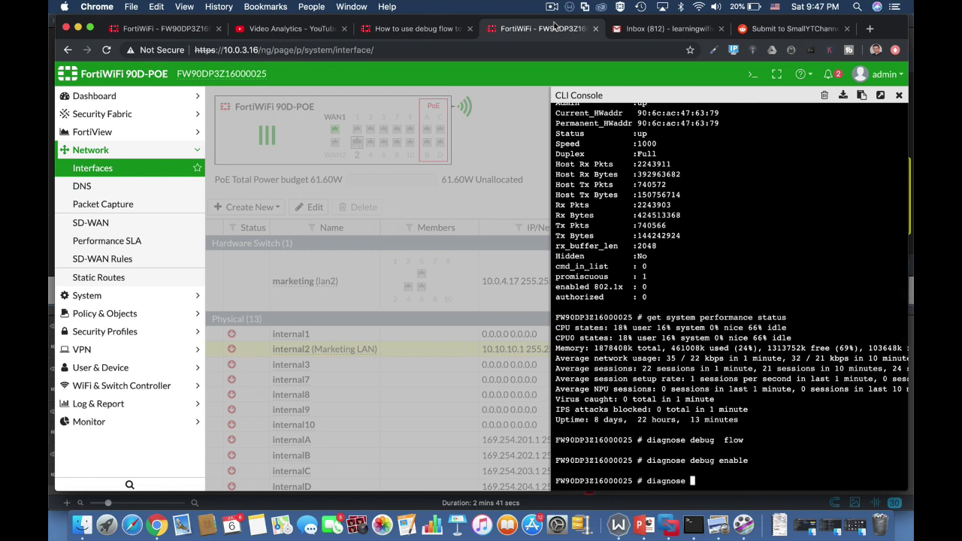
{"action": "type", "text": "debug flow filter"}
{"action": "type", "text": "ddr 10.0.3.1"}
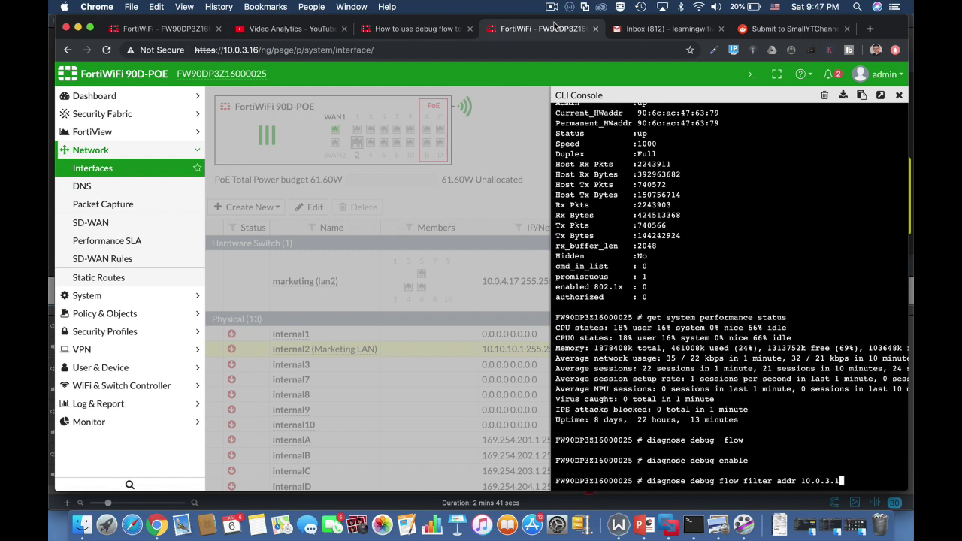
{"action": "type", "text": "6 10"}
{"action": "key", "text": "Return"}
{"action": "key", "text": "Up"}
{"action": "key", "text": "BackSpace"}
{"action": "key", "text": "BackSpace"}
{"action": "key", "text": "BackSpace"}
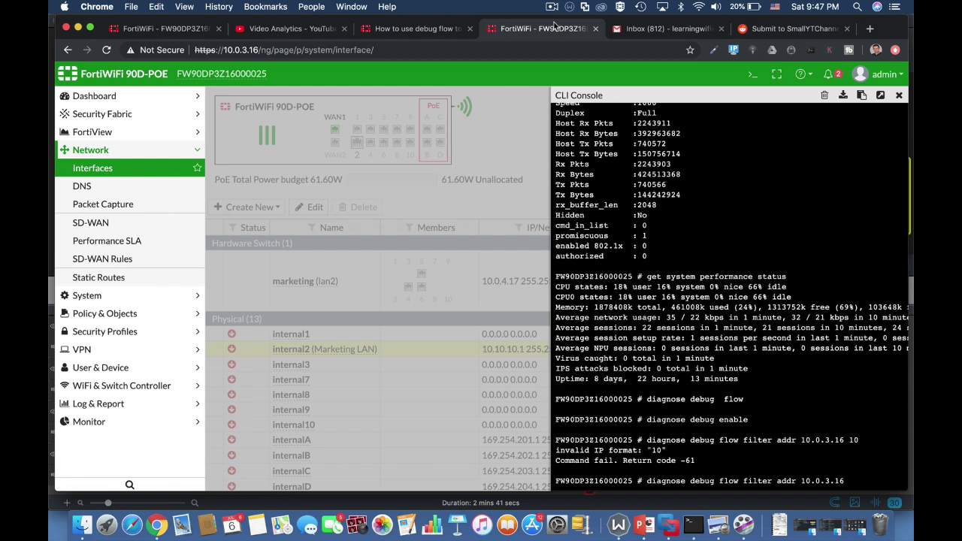
{"action": "key", "text": "Return"}
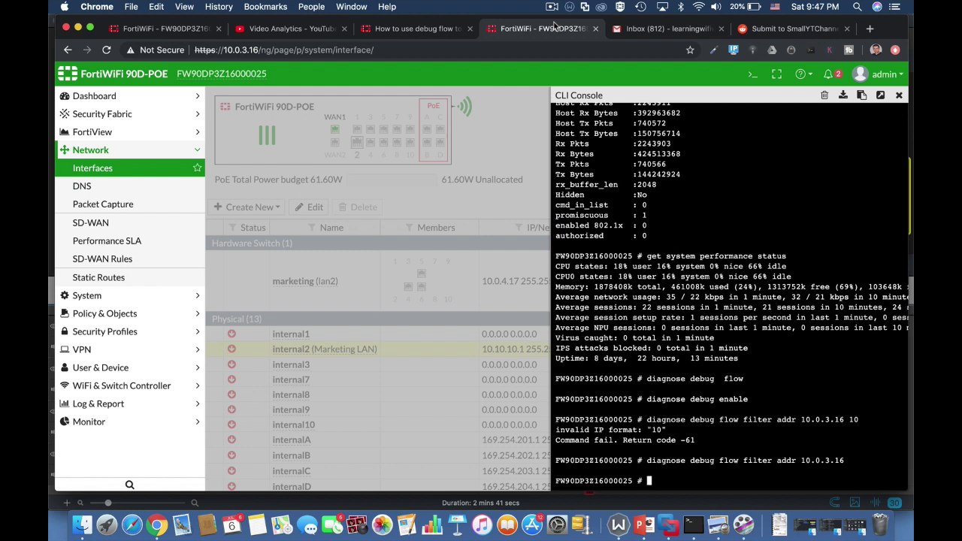
Step: Start a debug flow trace of 10 packets with 'diagnose debug flow trace start 10'
{"action": "type", "text": "diagnose debug flow"}
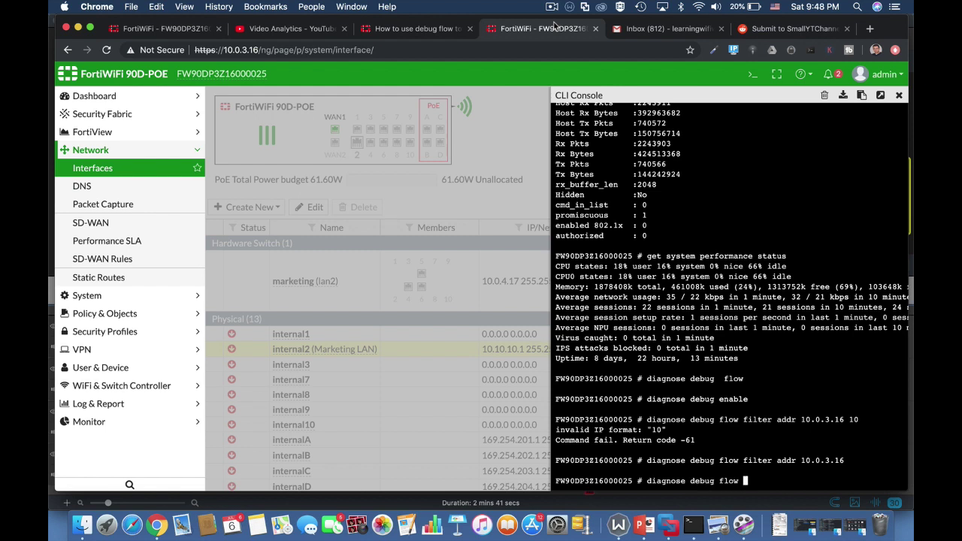
{"action": "type", "text": " trace start 10"}
{"action": "key", "text": "Return"}
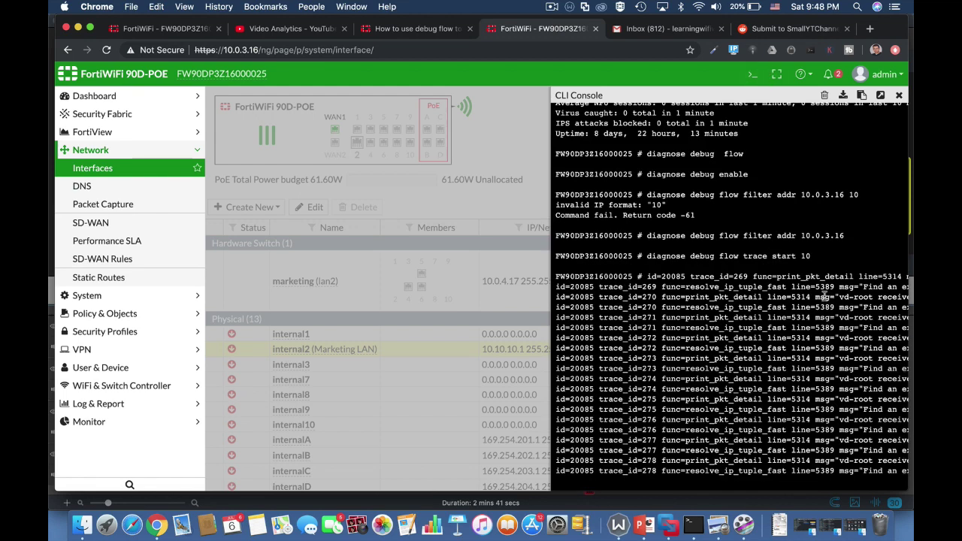
{"action": "scroll", "coordinate": [794, 308], "scroll_direction": "right", "scroll_amount": 10}
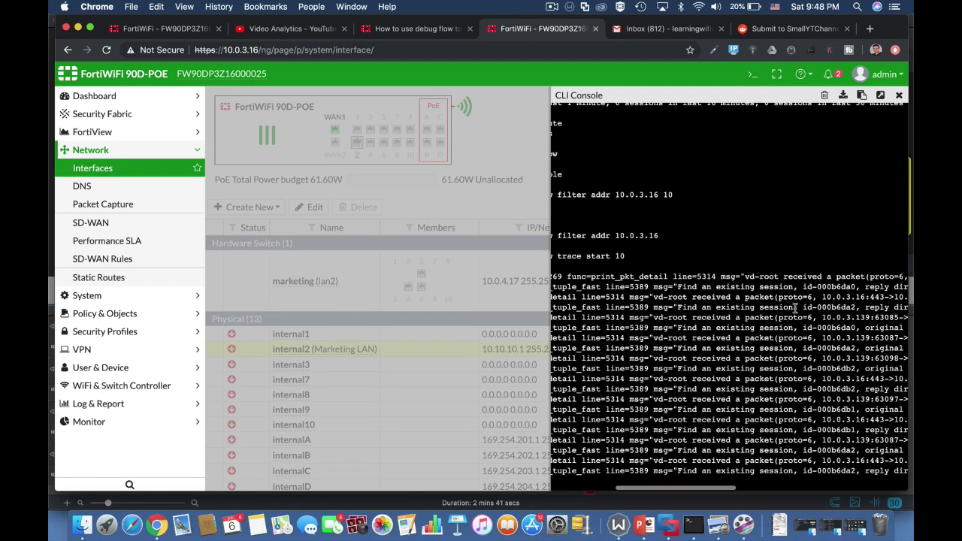
{"action": "scroll", "coordinate": [794, 308], "scroll_direction": "right", "scroll_amount": 4}
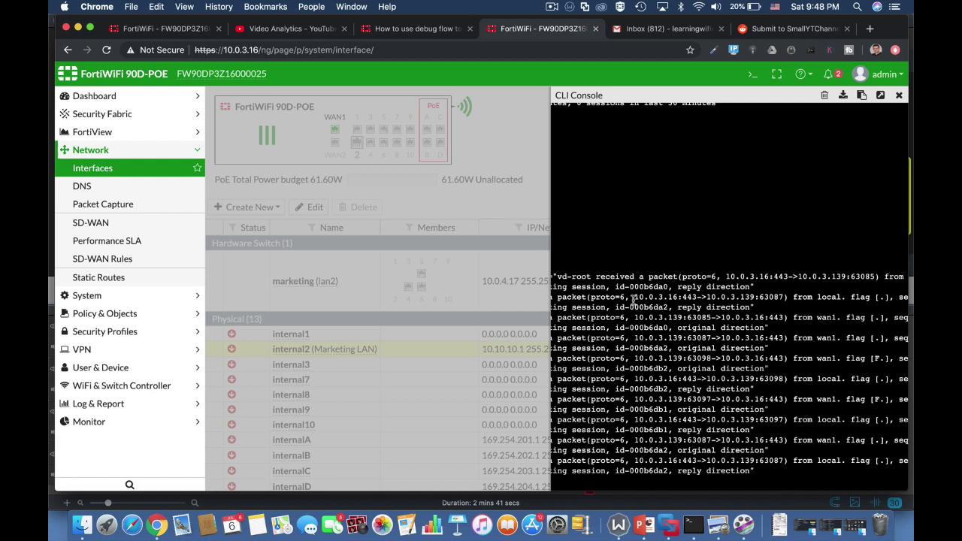
{"action": "left_click_drag", "start_coordinate": [634, 299], "coordinate": [679, 296]}
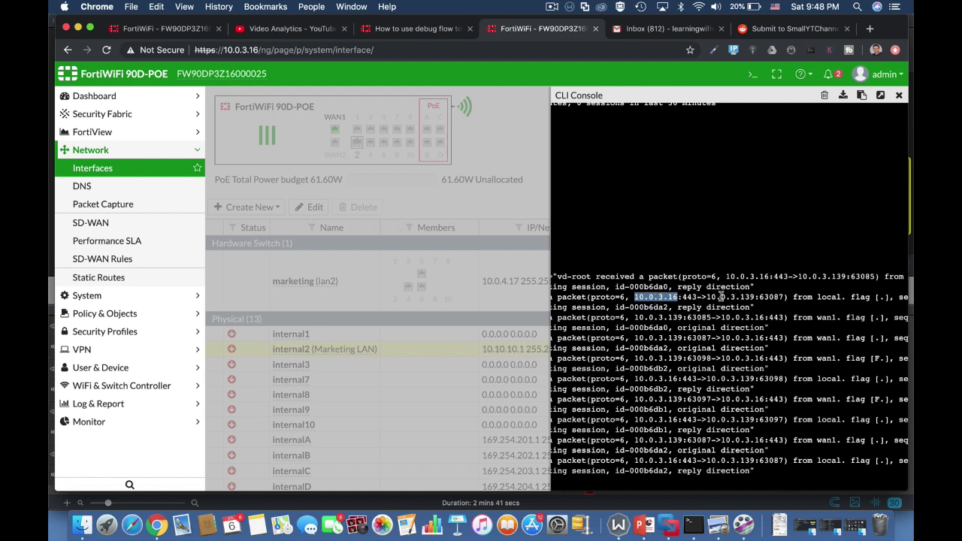
{"action": "left_click_drag", "start_coordinate": [720, 297], "coordinate": [746, 297]}
{"action": "left_click_drag", "start_coordinate": [681, 297], "coordinate": [694, 299]}
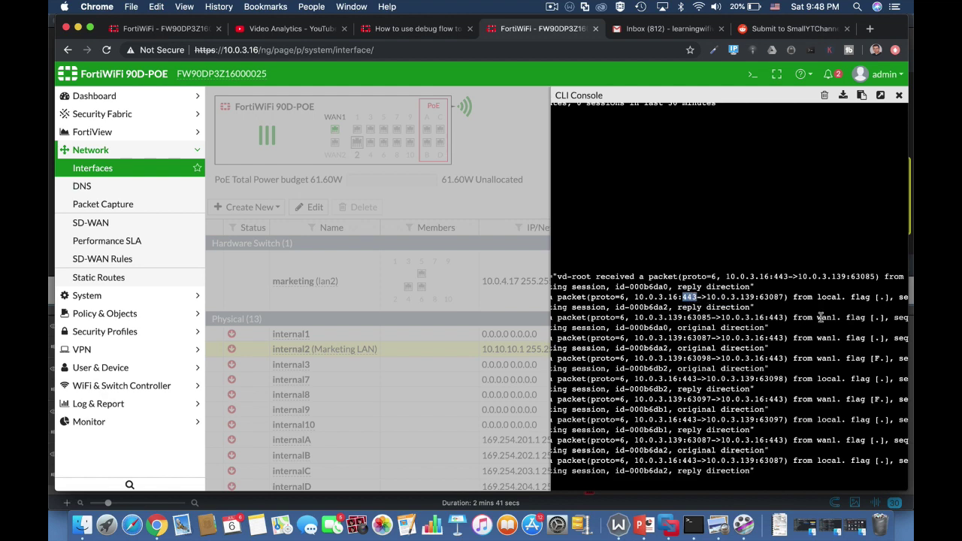
{"action": "scroll", "coordinate": [820, 317], "scroll_direction": "right", "scroll_amount": 2}
{"action": "scroll", "coordinate": [820, 318], "scroll_direction": "right", "scroll_amount": 6}
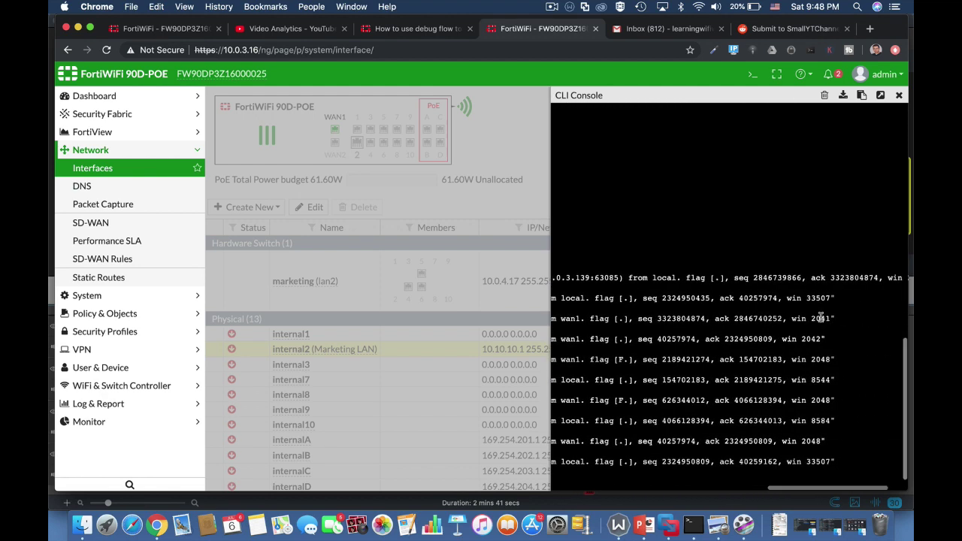
{"action": "scroll", "coordinate": [656, 354], "scroll_direction": "left", "scroll_amount": 5}
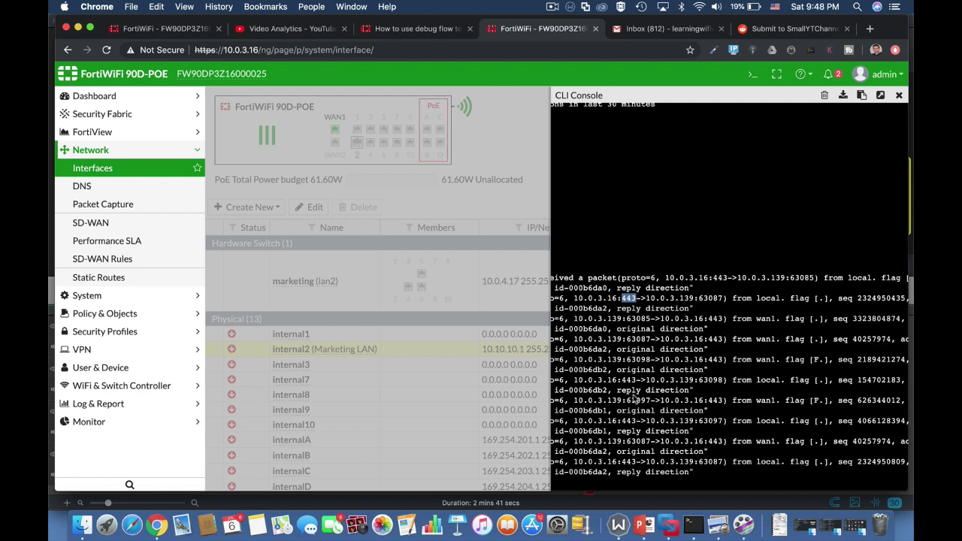
{"action": "scroll", "coordinate": [638, 406], "scroll_direction": "left", "scroll_amount": 5}
{"action": "scroll", "coordinate": [638, 406], "scroll_direction": "down", "scroll_amount": 1}
Step: List all current firewall sessions with 'diagnose sys session list'
{"action": "type", "text": "diagnose"}
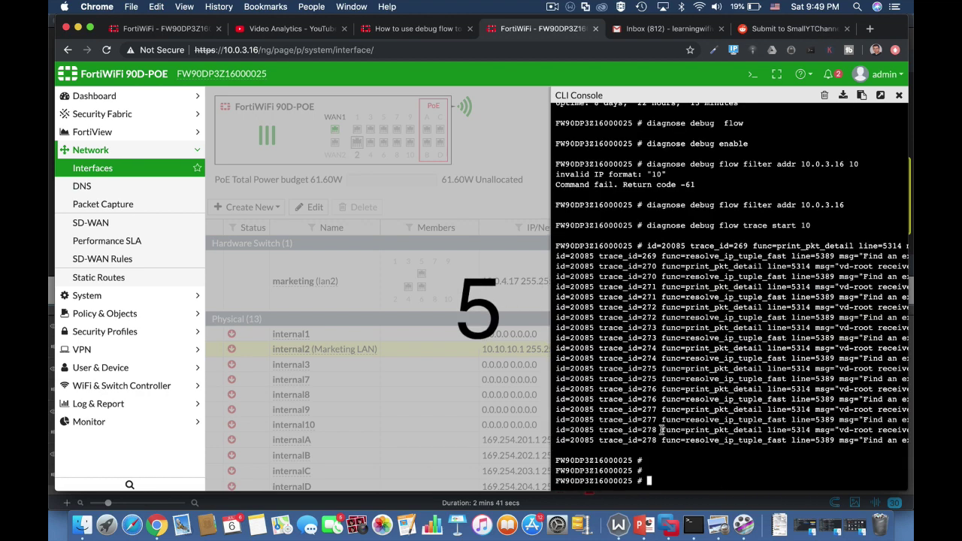
{"action": "type", "text": " sys sessionli"}
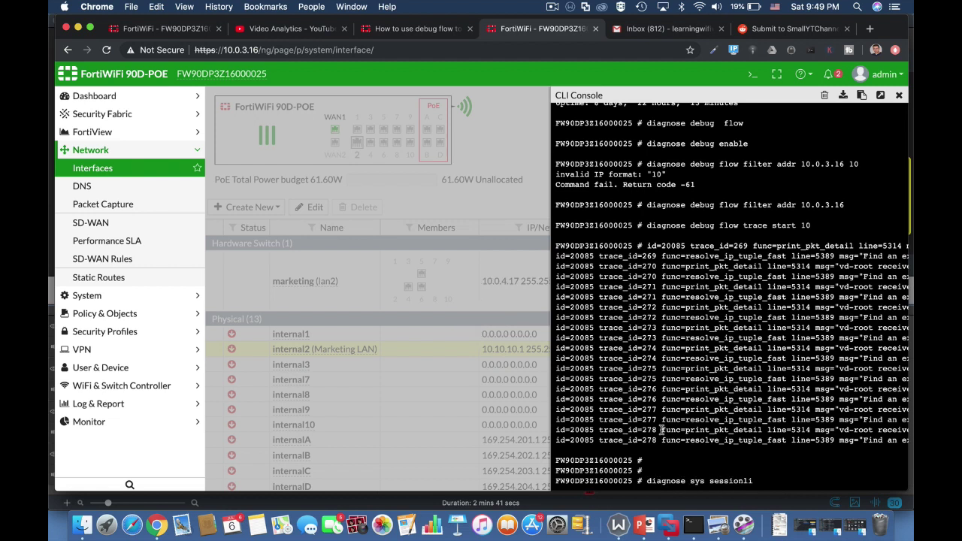
{"action": "key", "text": "BackSpace"}
{"action": "type", "text": "list"}
{"action": "key", "text": "Return"}
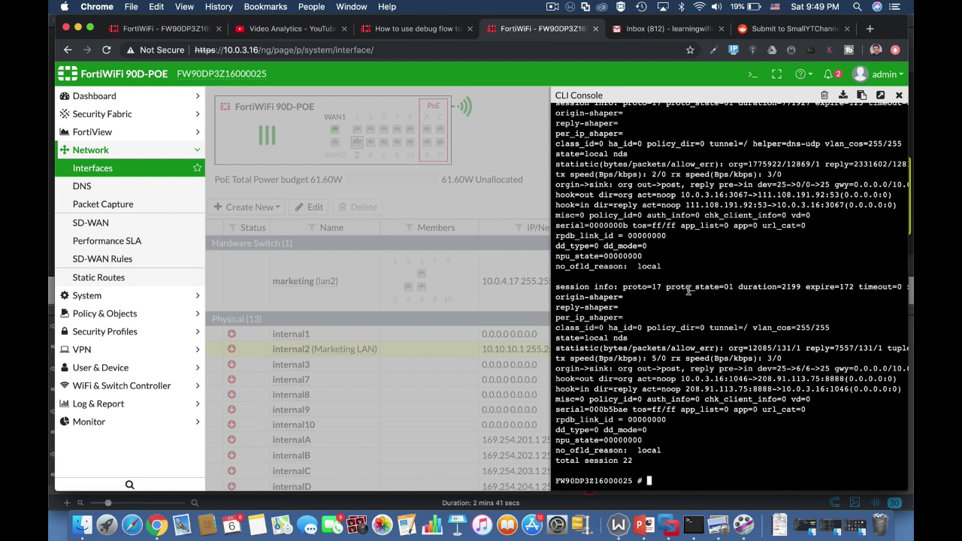
Step: Filter the session list with '| grep 10.0.3.1', then enter 'diagnose sys top'
{"action": "type", "text": "diagnose sys session list"}
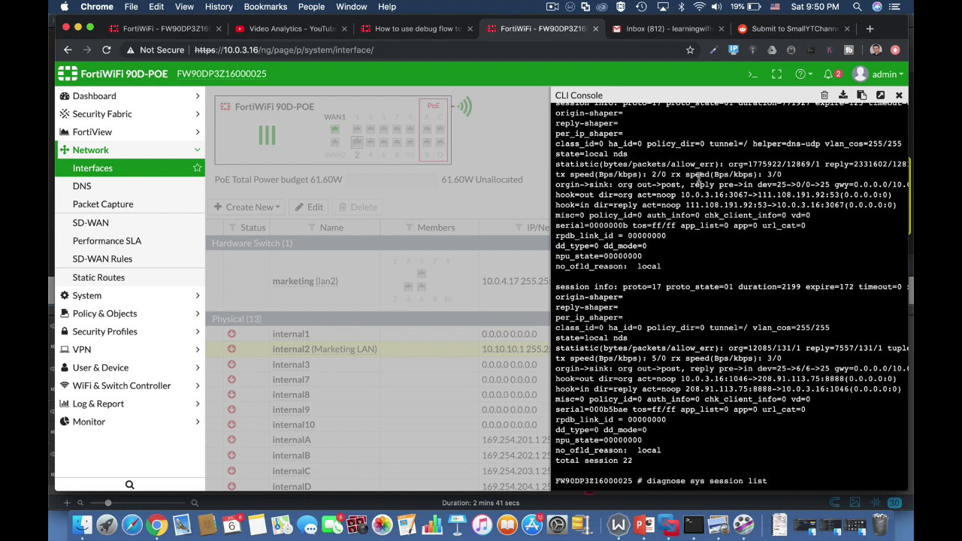
{"action": "type", "text": "| grep 10.0.3.16"}
{"action": "key", "text": "Return"}
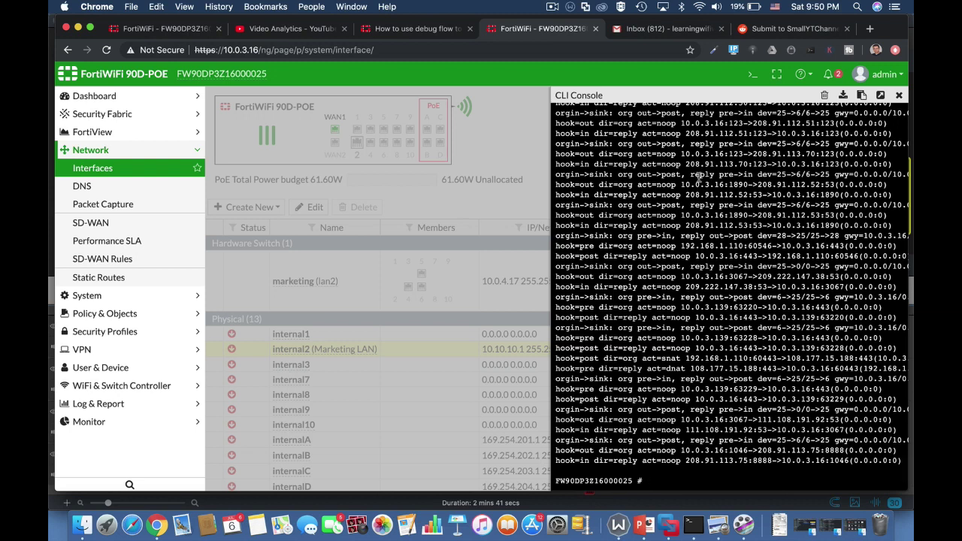
{"action": "type", "text": "diagnose "}
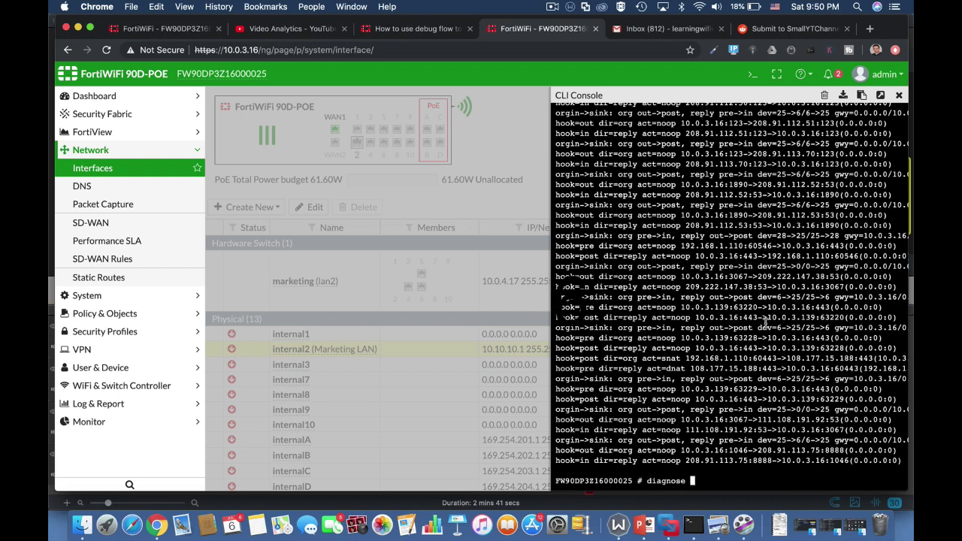
{"action": "type", "text": "sys top"}
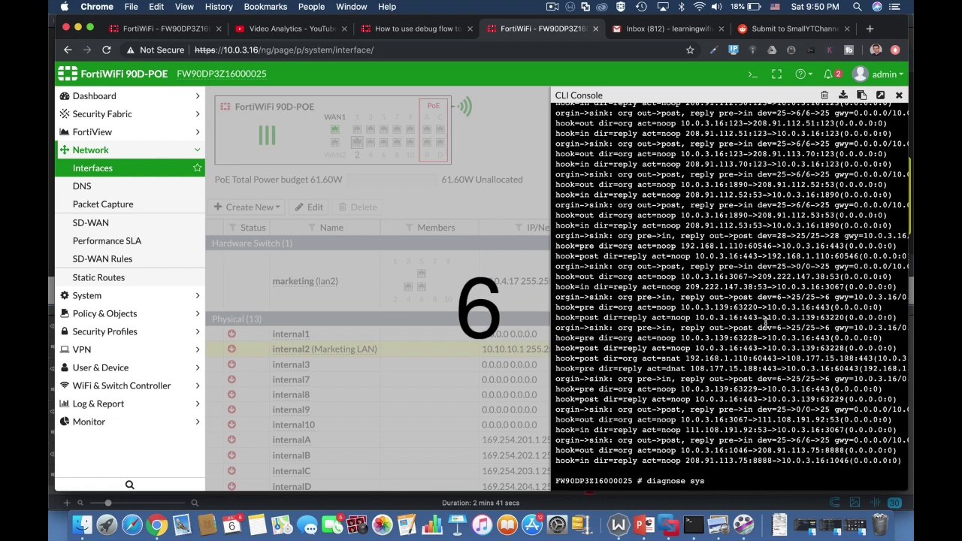
Step: Run 'diagnose sys top' and highlight the httpsd 21580 process state in the output
{"action": "key", "text": "Return"}
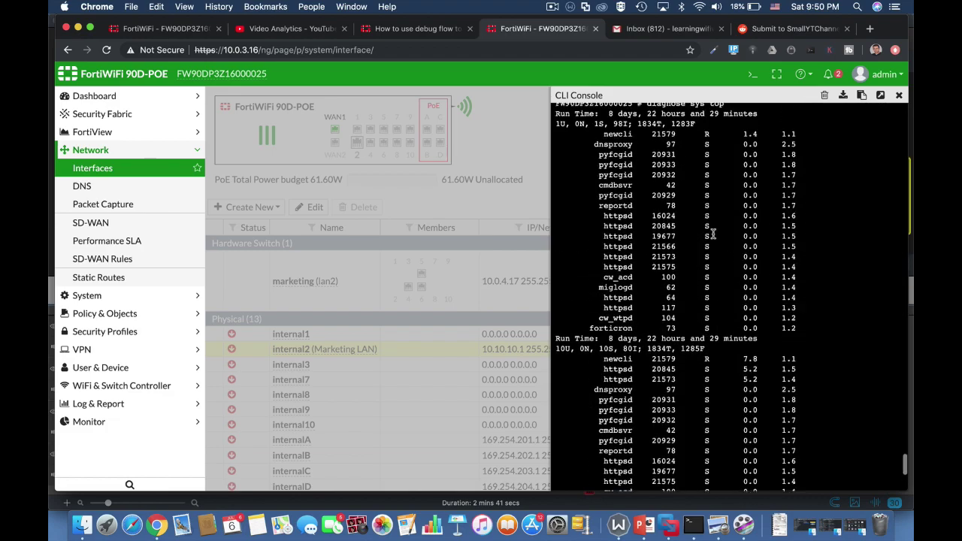
{"action": "scroll", "coordinate": [712, 235], "scroll_direction": "up", "scroll_amount": 3}
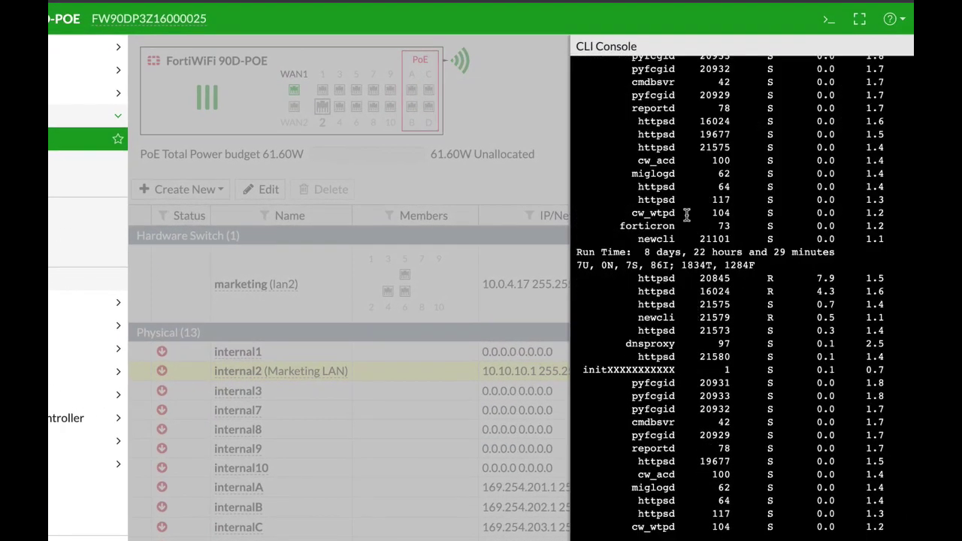
{"action": "scroll", "coordinate": [679, 218], "scroll_direction": "up", "scroll_amount": 1}
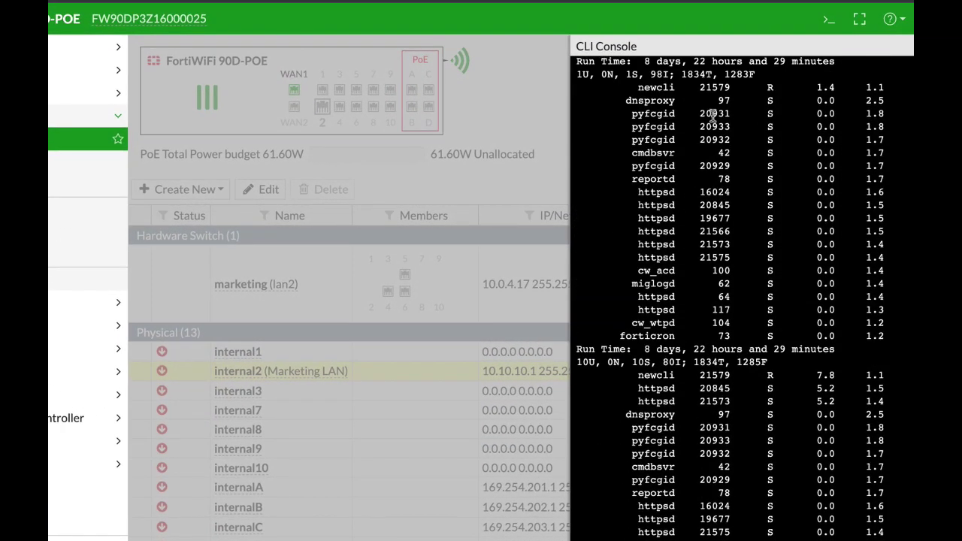
{"action": "scroll", "coordinate": [713, 107], "scroll_direction": "up", "scroll_amount": 1}
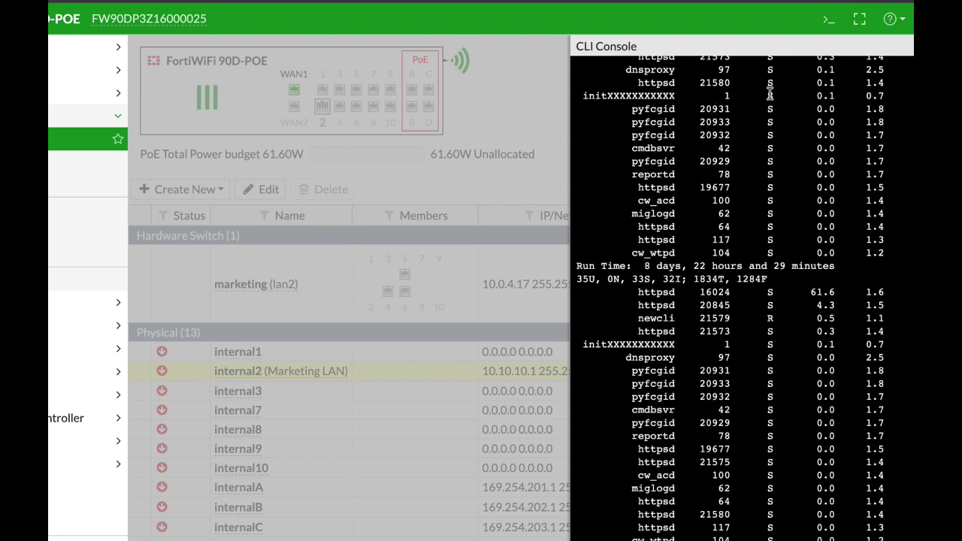
{"action": "left_click_drag", "start_coordinate": [767, 82], "coordinate": [774, 84]}
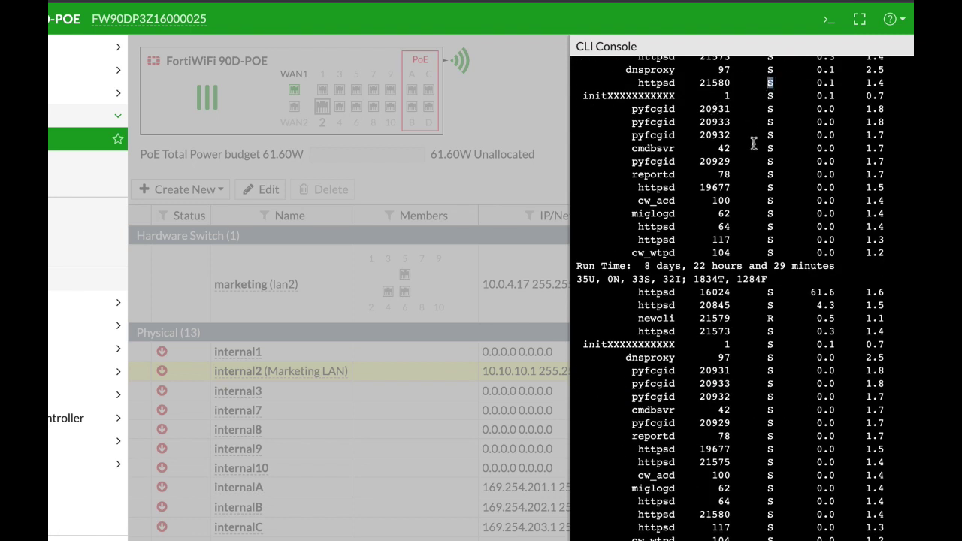
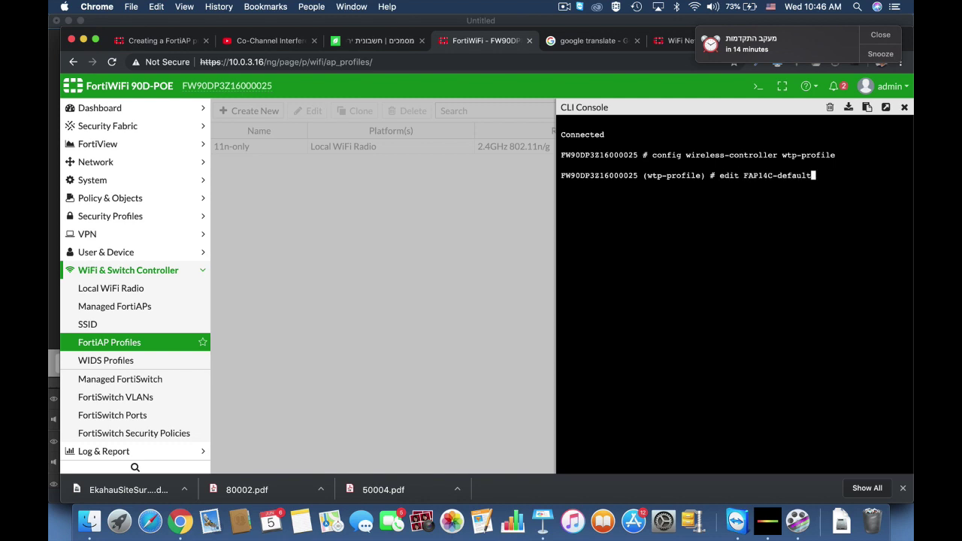
Step: In the CLI, enable short-guard-interval on radio-1 of the FAP221C-default FortiAP profile and commit with end
{"action": "key", "text": "Tab"}
{"action": "key", "text": "Return"}
{"action": "type", "text": "co"}
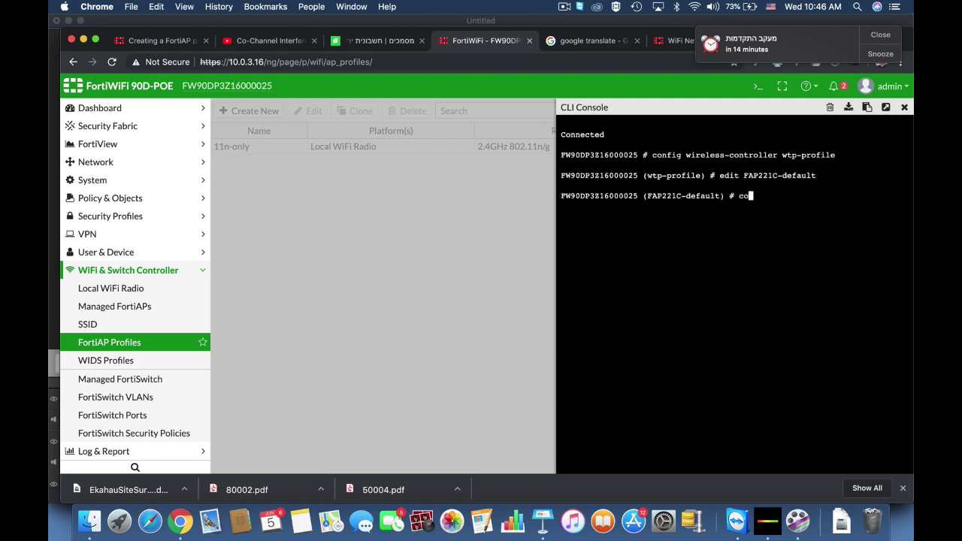
{"action": "type", "text": "nfig radio-1"}
{"action": "key", "text": "Return"}
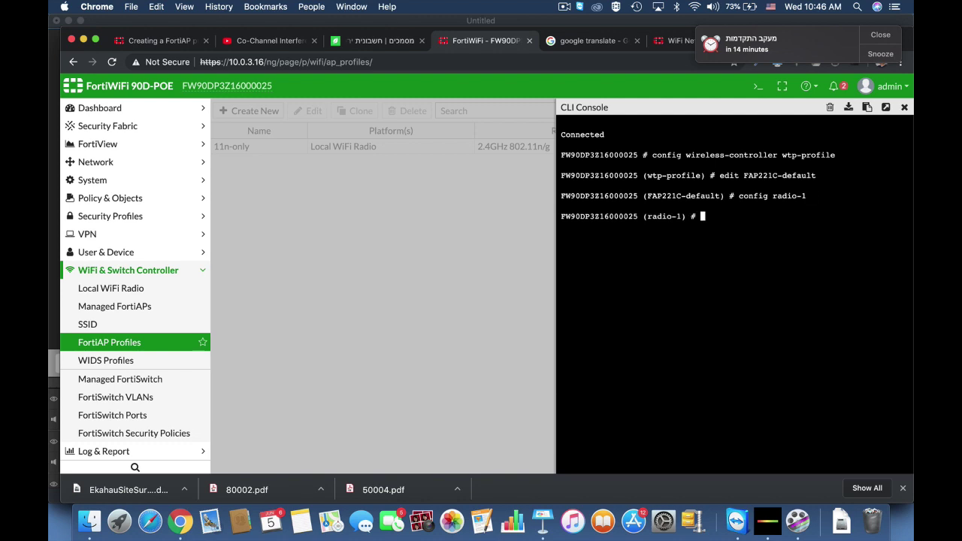
{"action": "type", "text": "show full-configuration"}
{"action": "key", "text": "Return"}
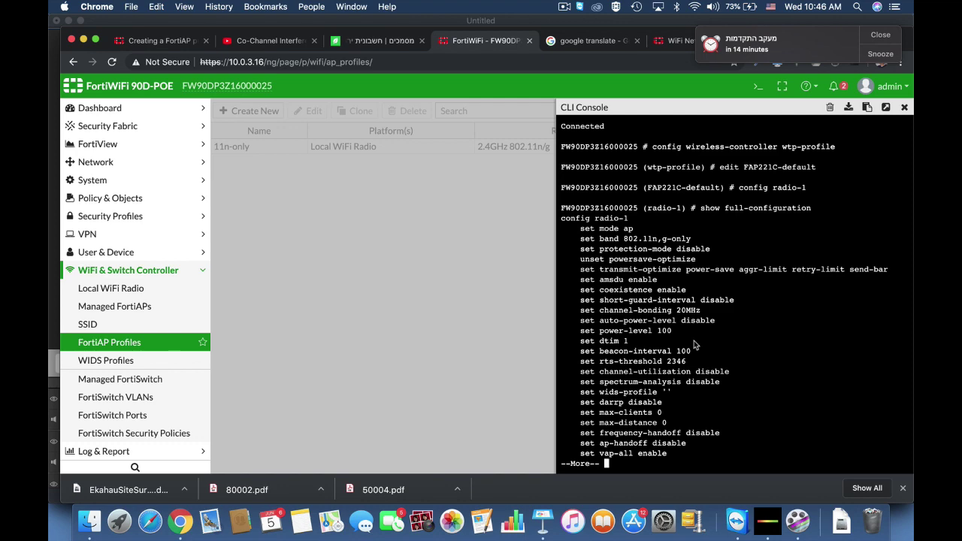
{"action": "key", "text": "Return"}
{"action": "key", "text": "Return"}
{"action": "key", "text": "Return"}
{"action": "key", "text": "Return"}
{"action": "key", "text": "Return"}
{"action": "key", "text": "Return"}
{"action": "key", "text": "Return"}
{"action": "type", "text": "set"}
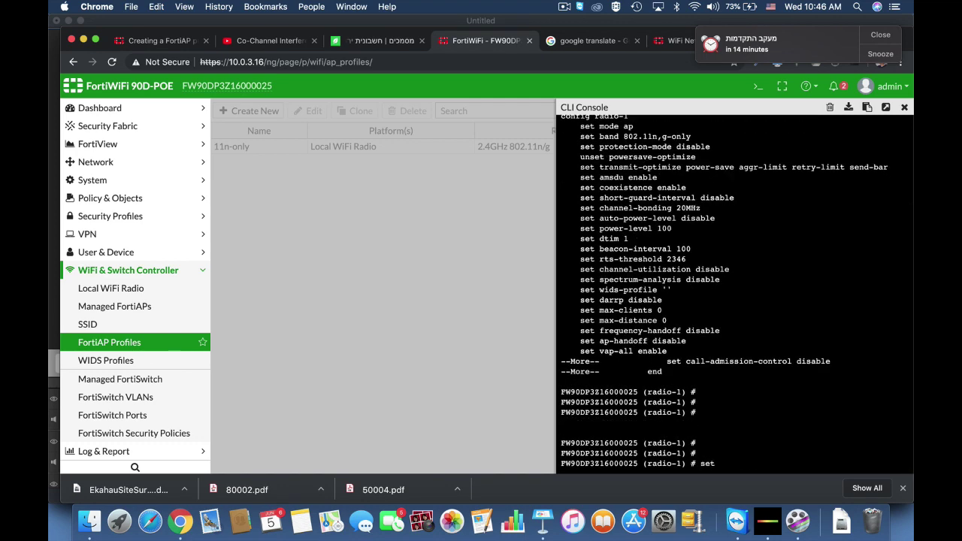
{"action": "type", "text": " short-guard-interval enable"}
{"action": "key", "text": "Return"}
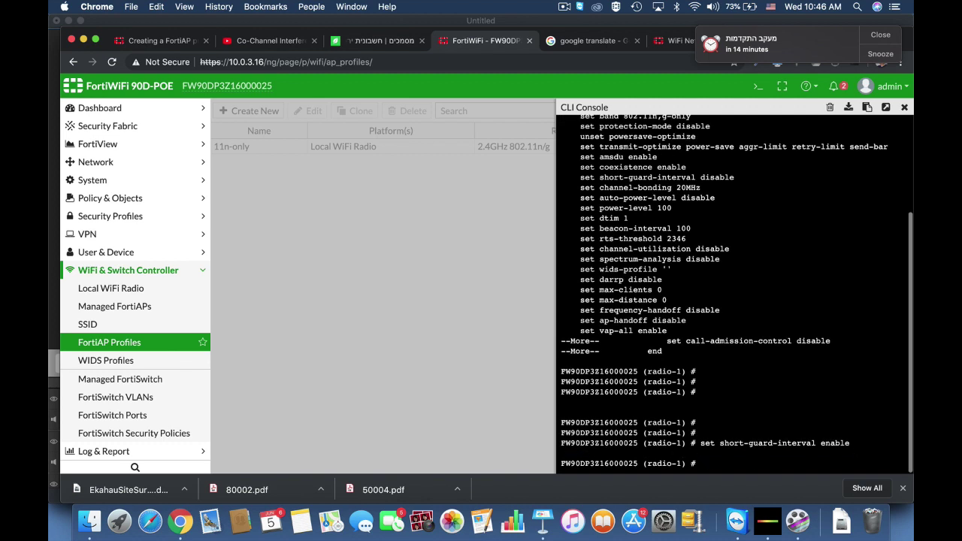
{"action": "type", "text": "end"}
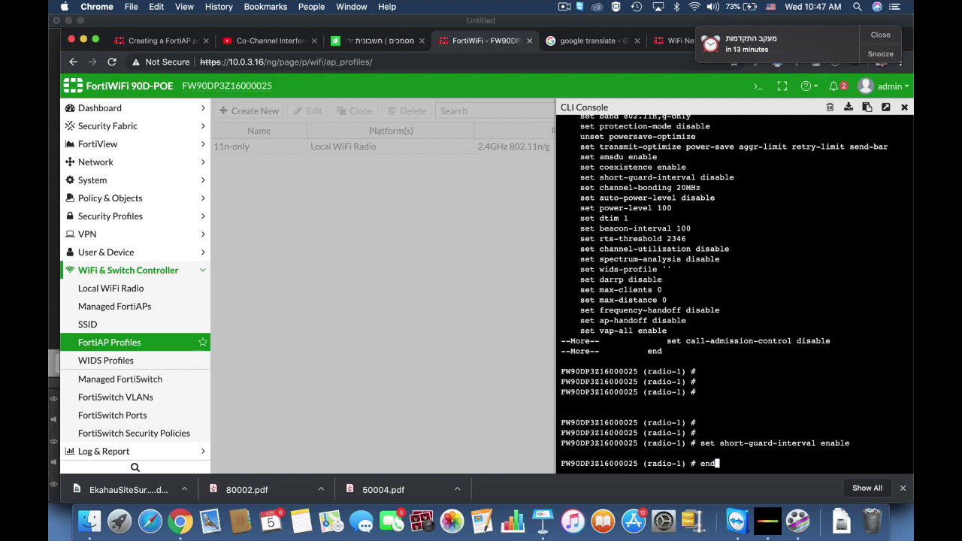
{"action": "key", "text": "Return"}
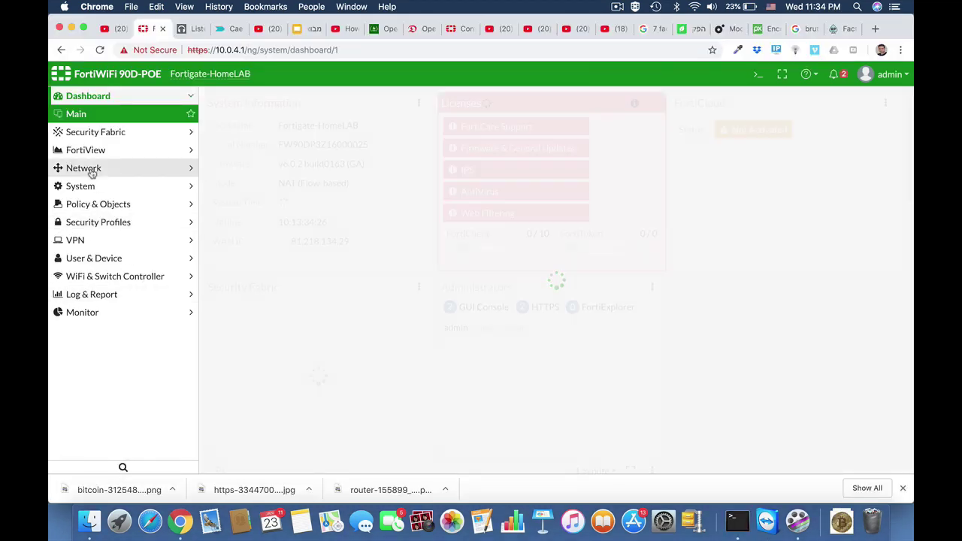
Step: Enable SD-WAN and add internalA as a member with gateway 192.168.1.1
{"action": "left_click", "coordinate": [93, 168]}
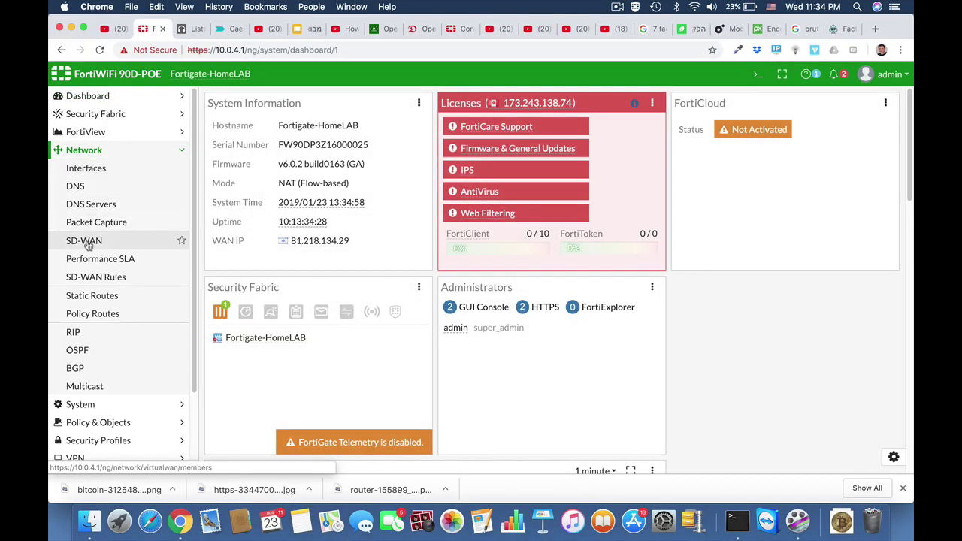
{"action": "left_click", "coordinate": [84, 241]}
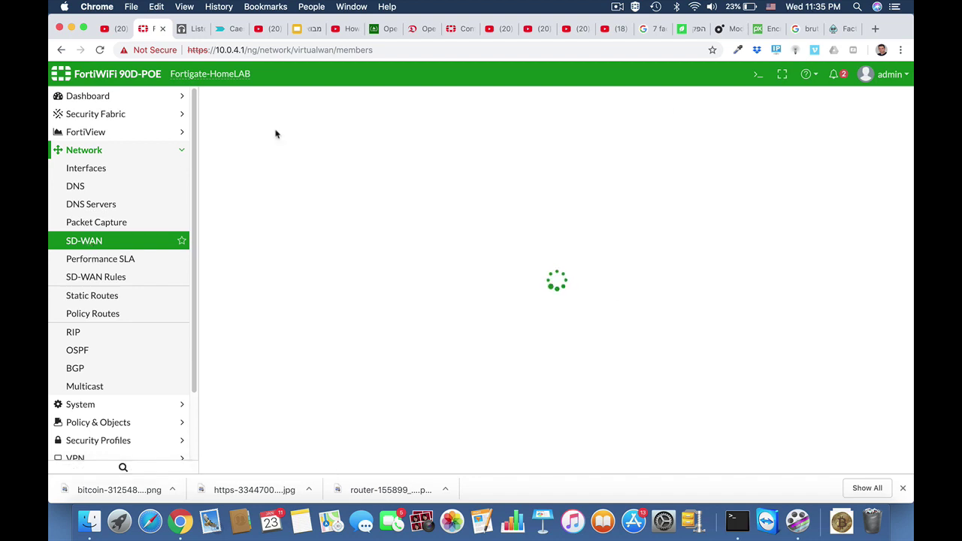
{"action": "left_click", "coordinate": [275, 159]}
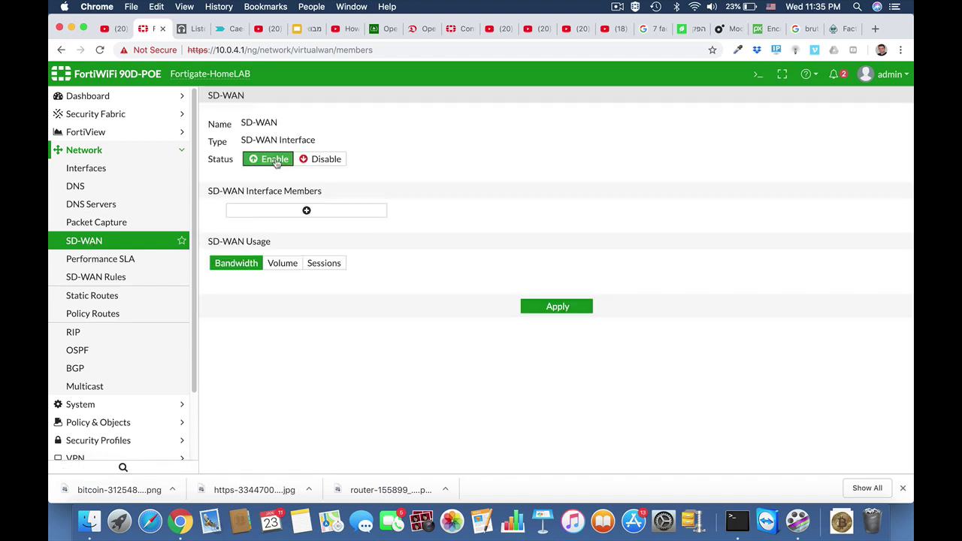
{"action": "left_click", "coordinate": [302, 214]}
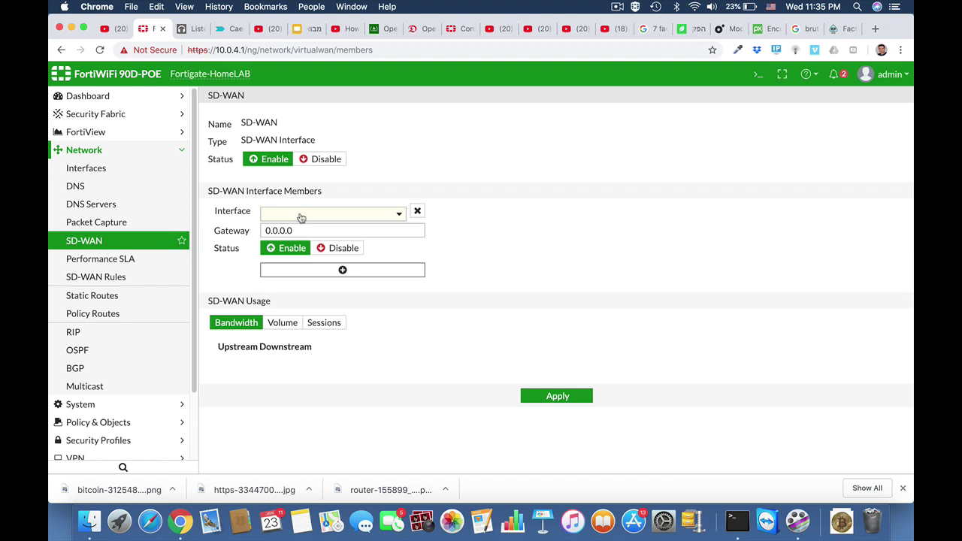
{"action": "left_click", "coordinate": [351, 219]}
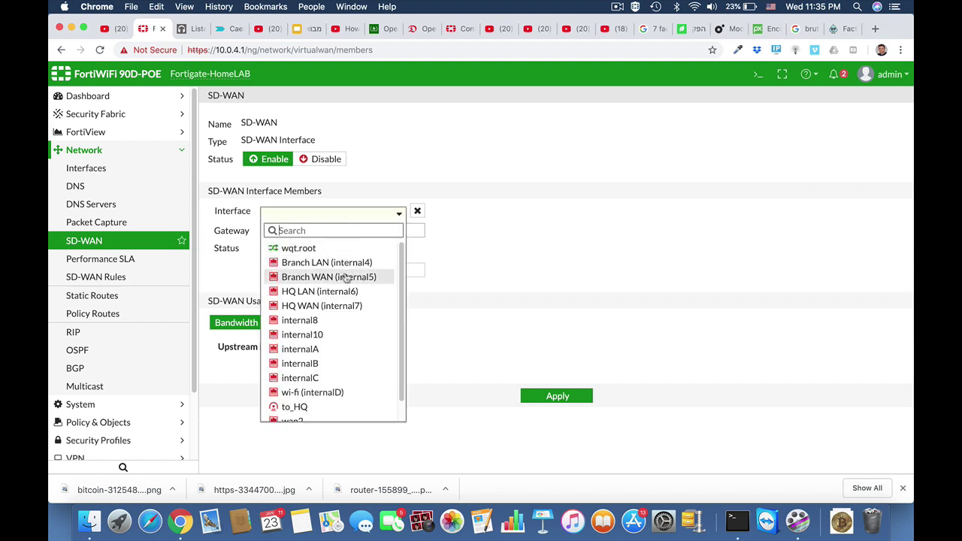
{"action": "left_click", "coordinate": [352, 351]}
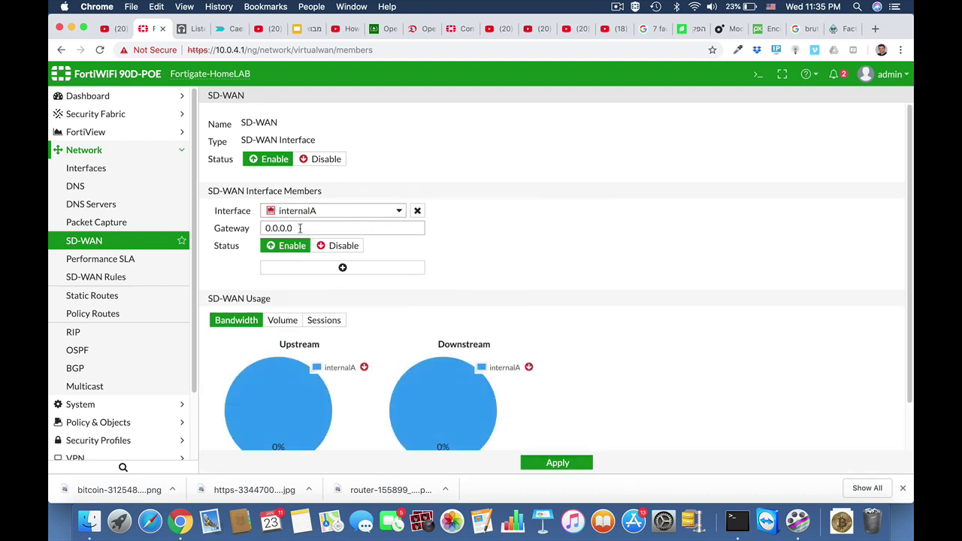
{"action": "left_click_drag", "start_coordinate": [300, 228], "coordinate": [248, 229]}
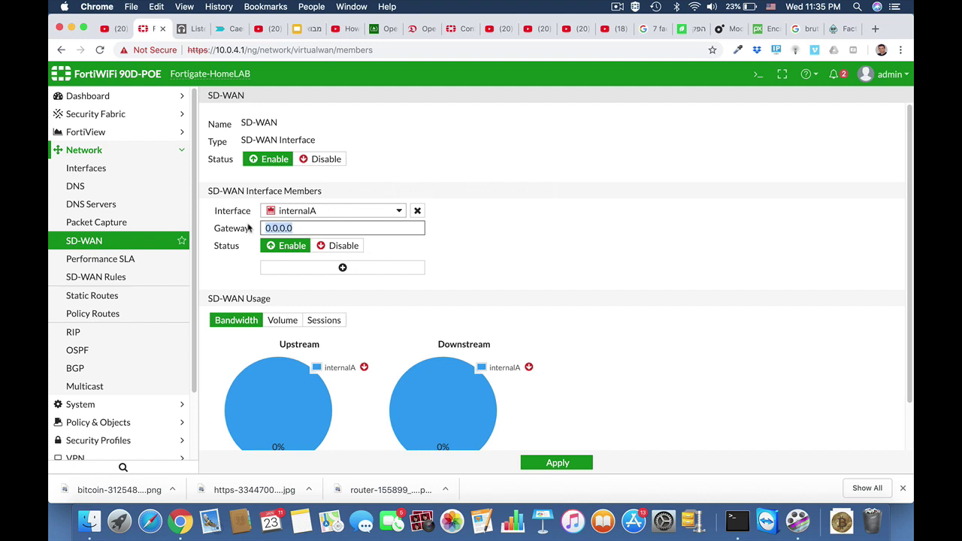
{"action": "type", "text": "192"}
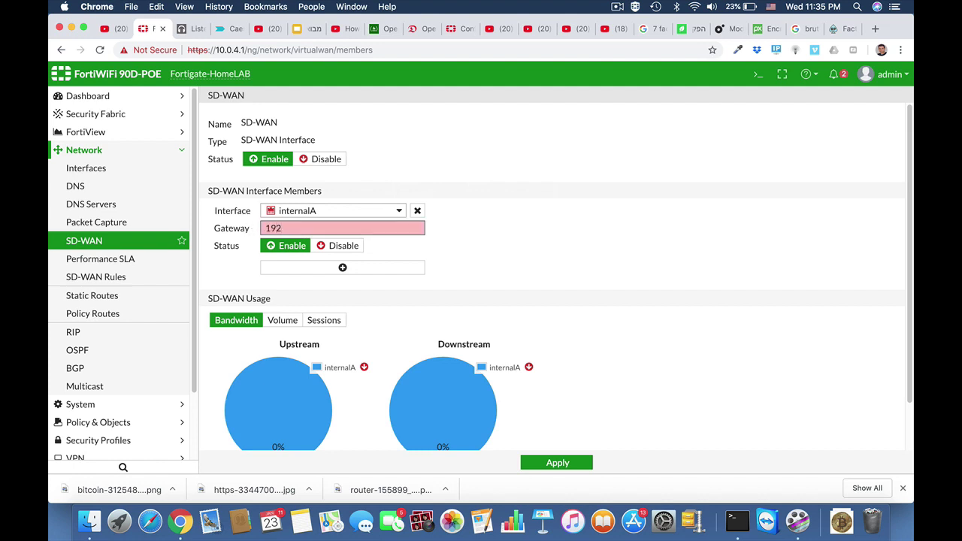
{"action": "type", "text": ".168.1.1"}
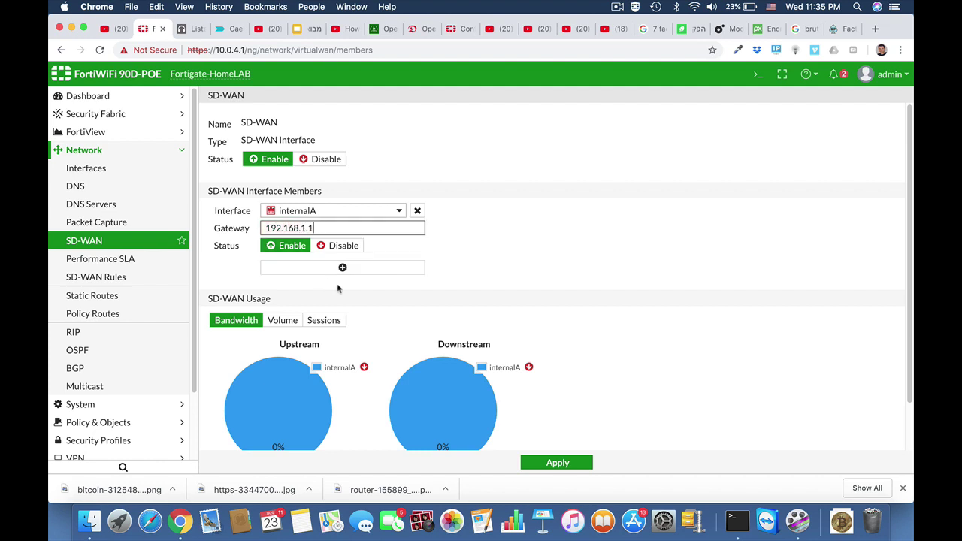
Step: Add internalB as a second member with gateway 10.0.10.138 and apply the SD-WAN settings
{"action": "left_click", "coordinate": [343, 267]}
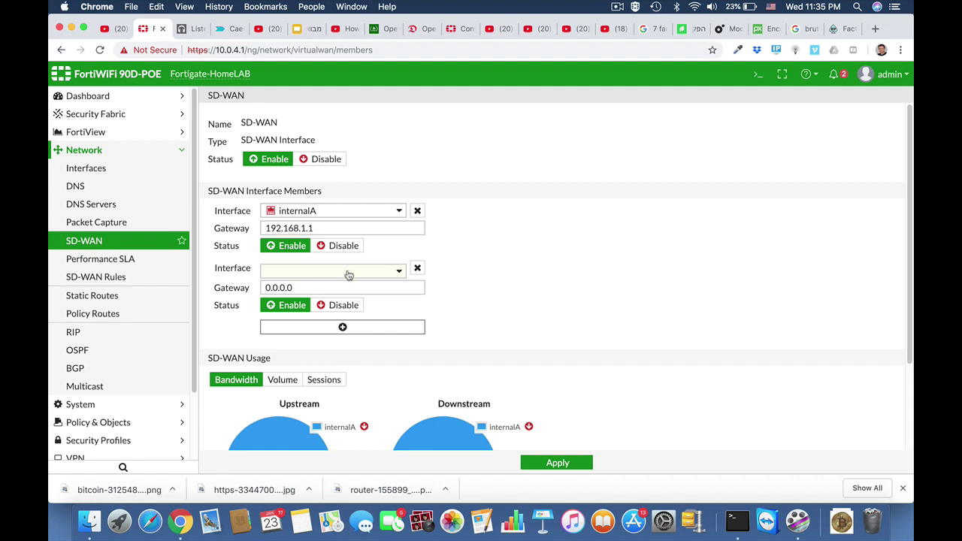
{"action": "left_click", "coordinate": [371, 274]}
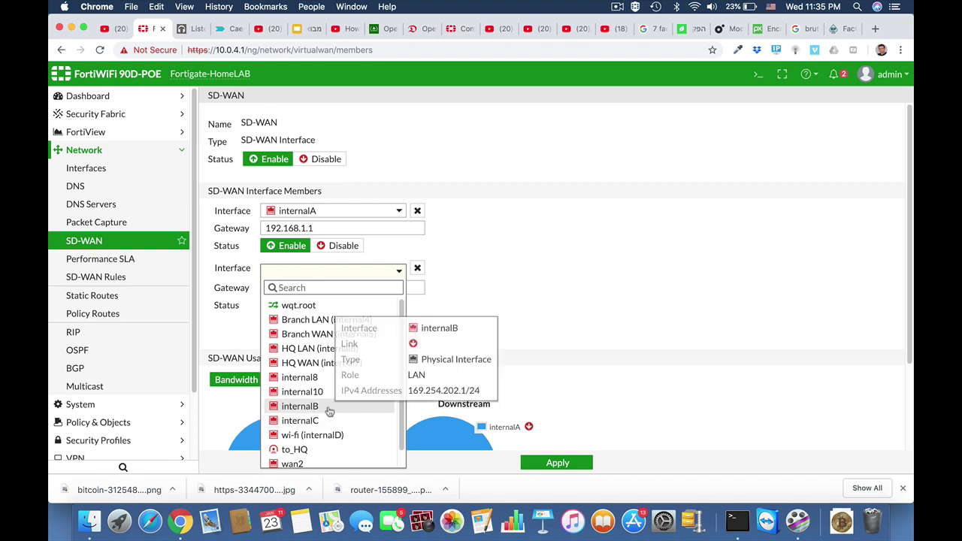
{"action": "left_click", "coordinate": [329, 407]}
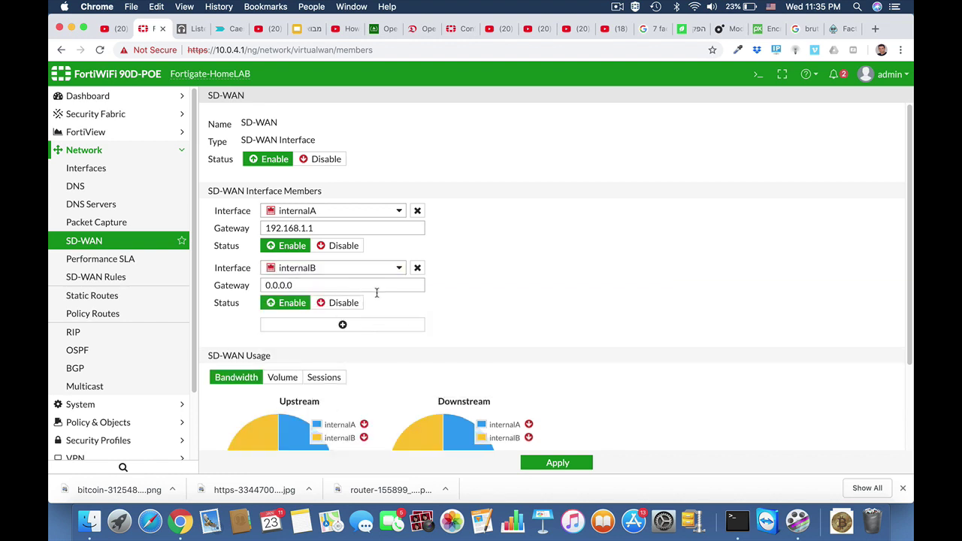
{"action": "scroll", "coordinate": [484, 299], "scroll_direction": "down", "scroll_amount": 2}
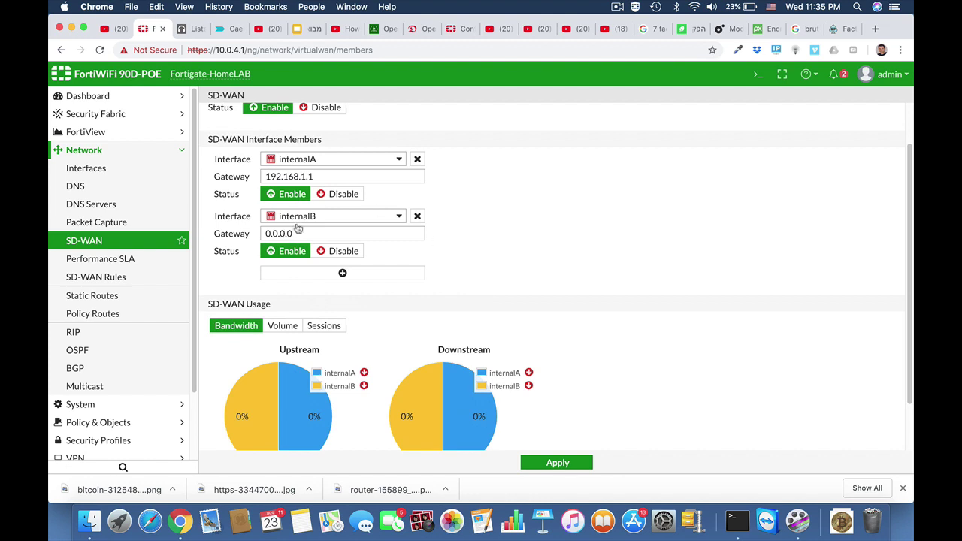
{"action": "left_click_drag", "start_coordinate": [299, 230], "coordinate": [250, 235]}
{"action": "type", "text": "10"}
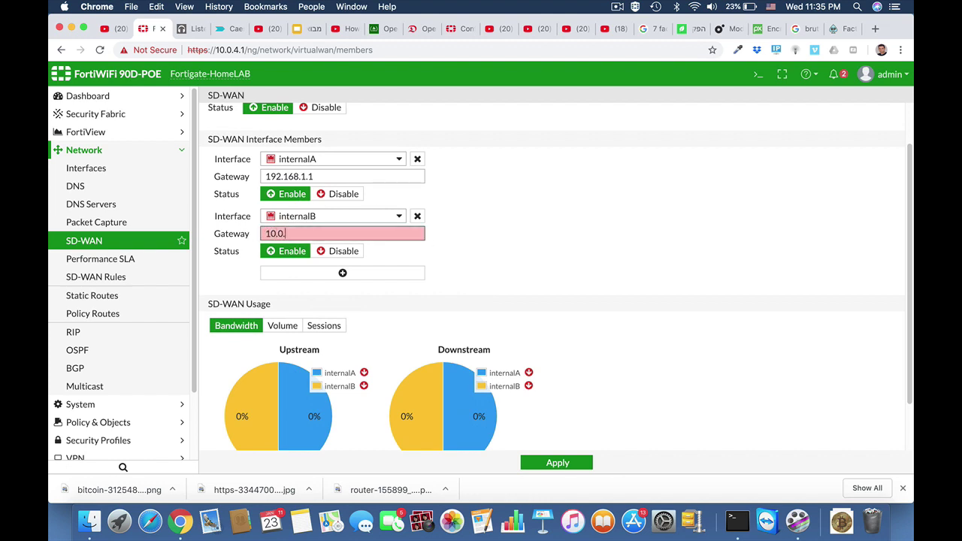
{"action": "type", "text": ".0.10.138"}
{"action": "left_click", "coordinate": [475, 285]}
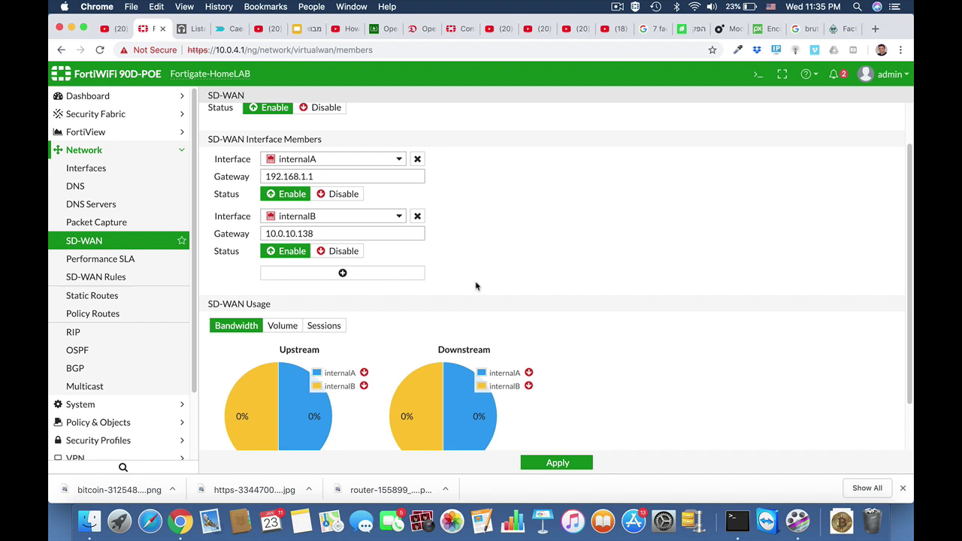
{"action": "scroll", "coordinate": [476, 285], "scroll_direction": "down", "scroll_amount": 2}
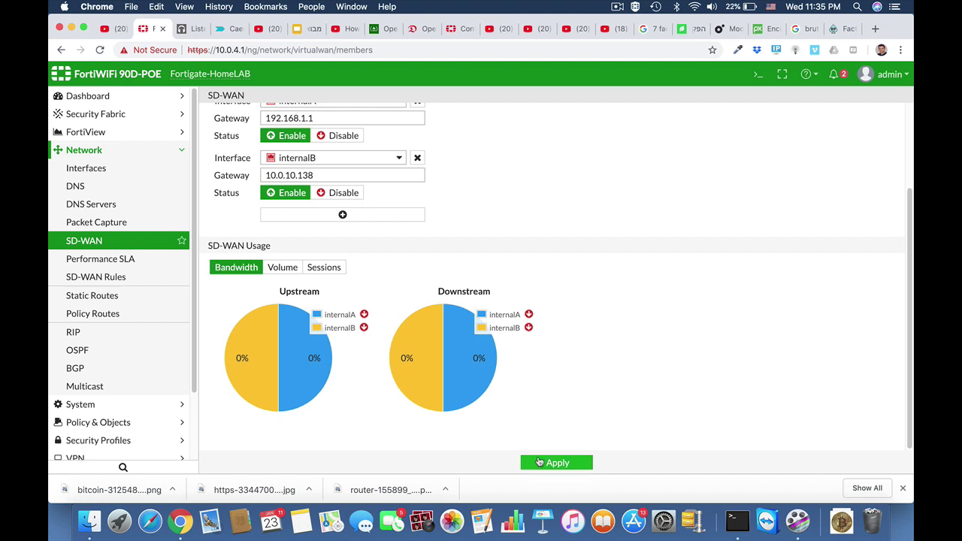
{"action": "left_click", "coordinate": [539, 462]}
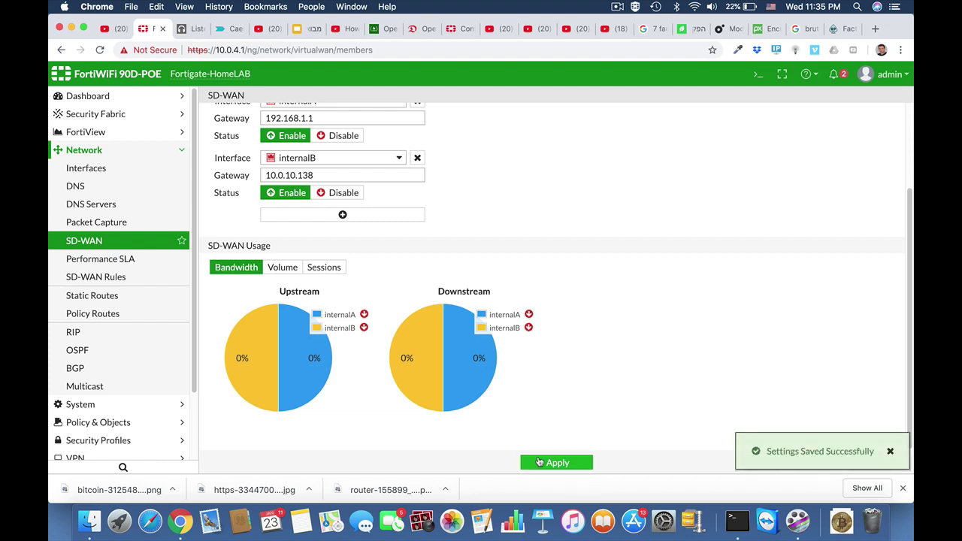
{"action": "left_click", "coordinate": [131, 260]}
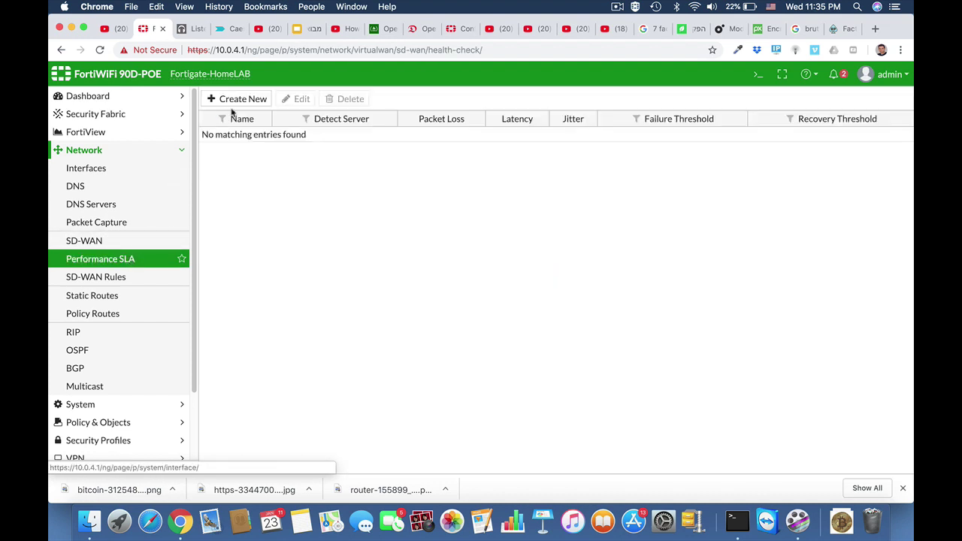
{"action": "left_click", "coordinate": [229, 98]}
{"action": "left_click", "coordinate": [282, 127]}
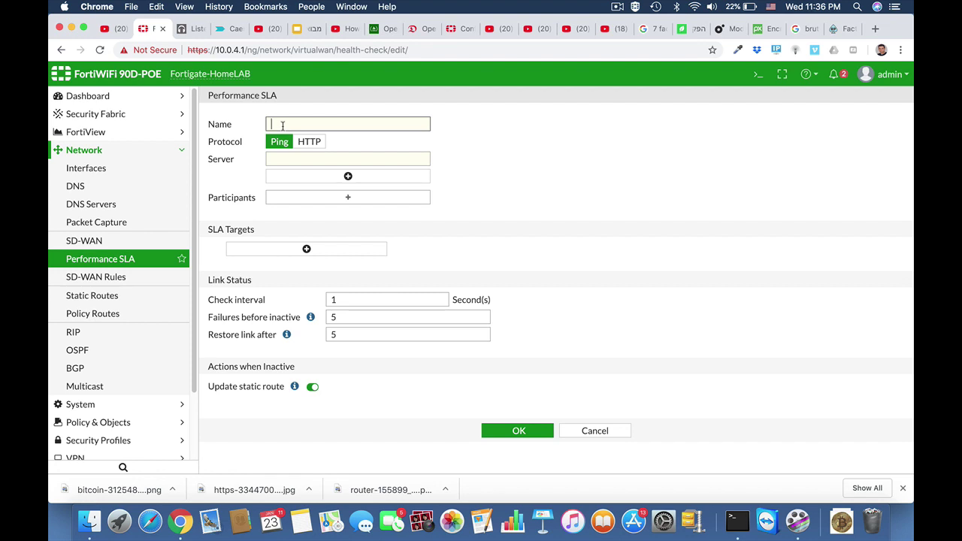
{"action": "type", "text": "salesforce"}
{"action": "left_click", "coordinate": [315, 159]}
{"action": "type", "text": "www.s"}
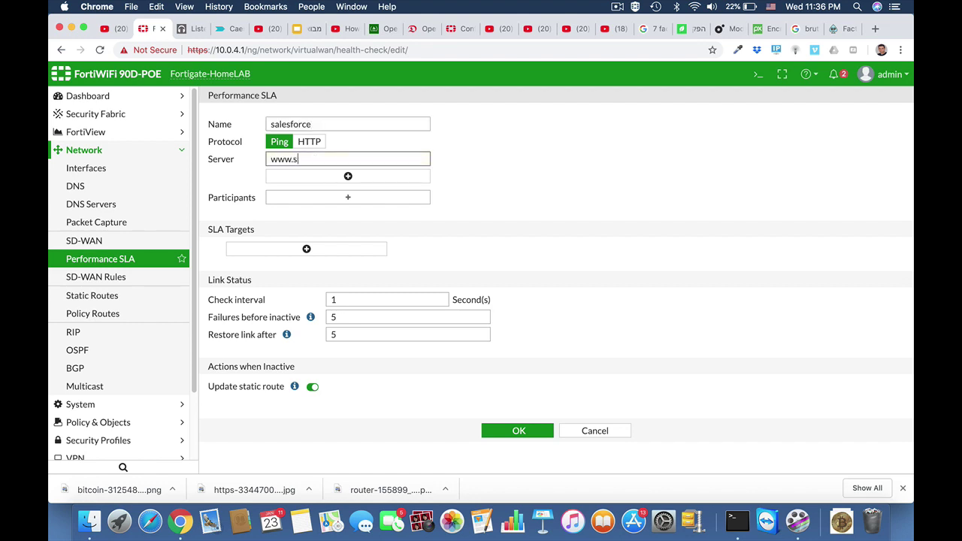
{"action": "type", "text": "alesforce.com"}
{"action": "left_click", "coordinate": [376, 199]}
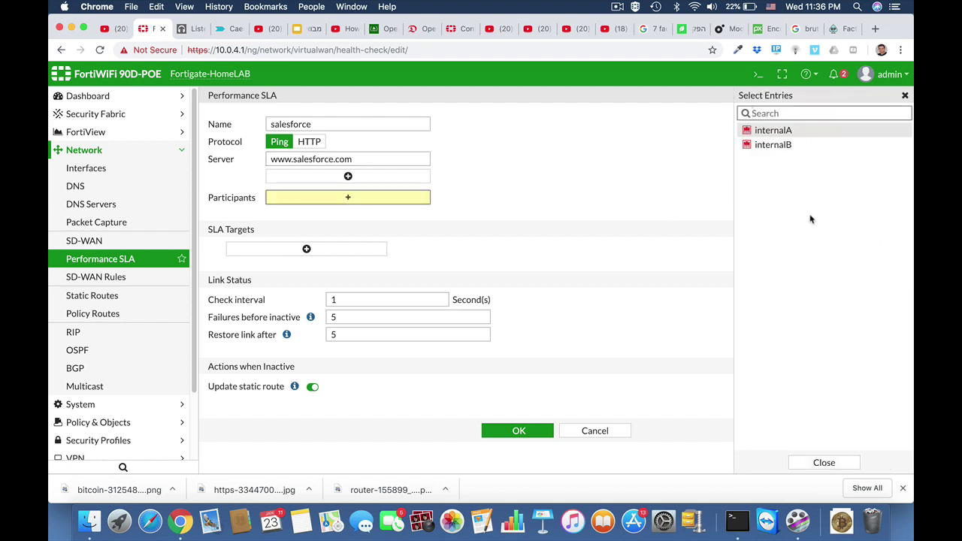
{"action": "left_click", "coordinate": [770, 145]}
{"action": "left_click", "coordinate": [766, 133]}
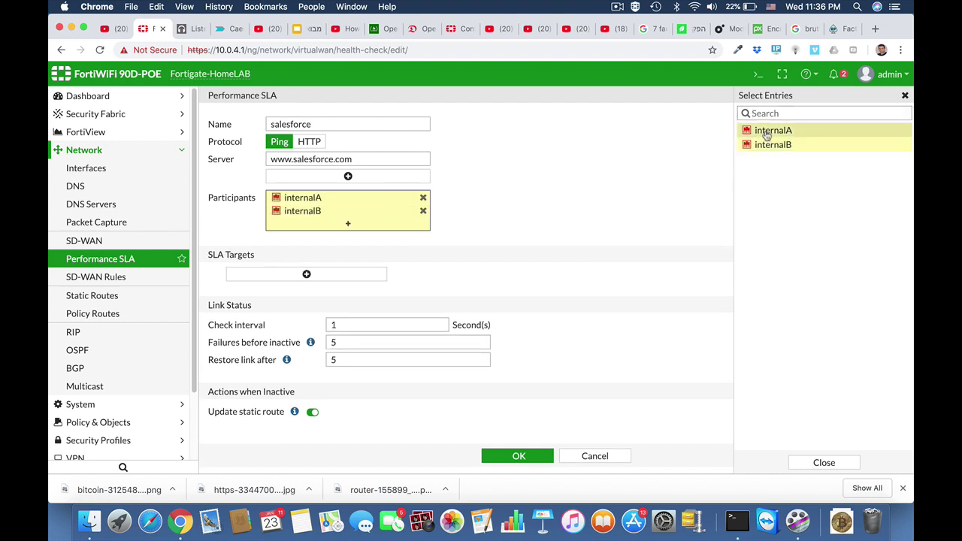
{"action": "left_click", "coordinate": [520, 213]}
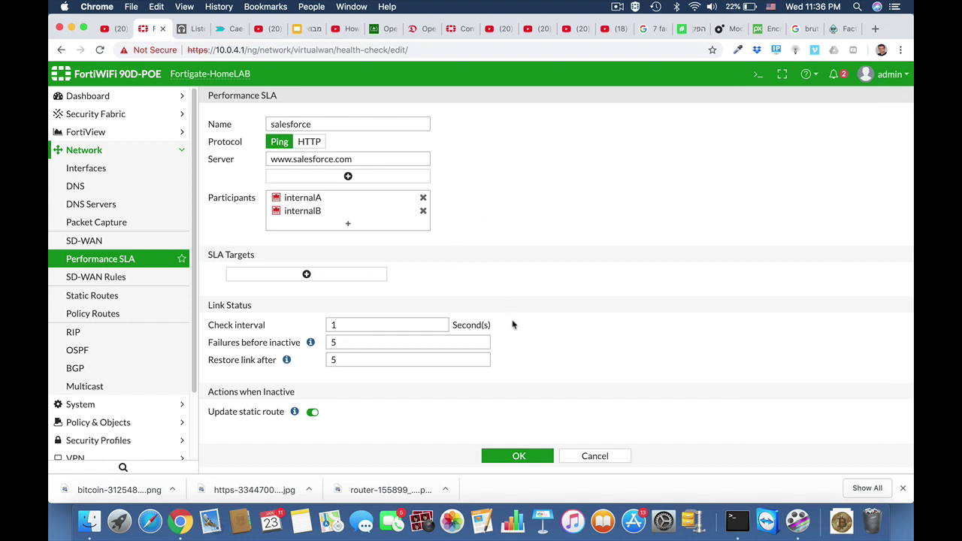
Step: Add an SLA target with latency 60, jitter 100 and packet loss 0, then save
{"action": "left_click", "coordinate": [307, 275]}
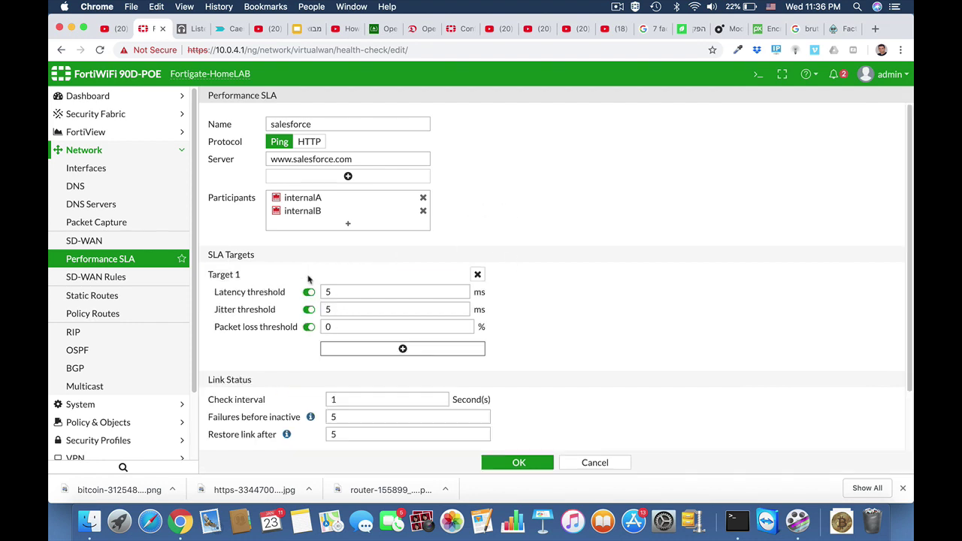
{"action": "left_click_drag", "start_coordinate": [344, 296], "coordinate": [304, 295]}
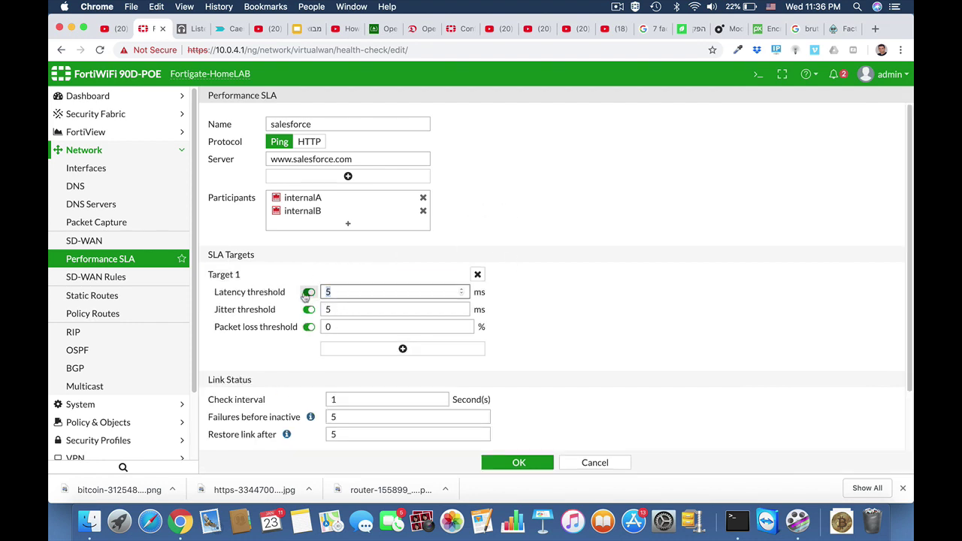
{"action": "type", "text": "60"}
{"action": "left_click_drag", "start_coordinate": [336, 309], "coordinate": [308, 313]}
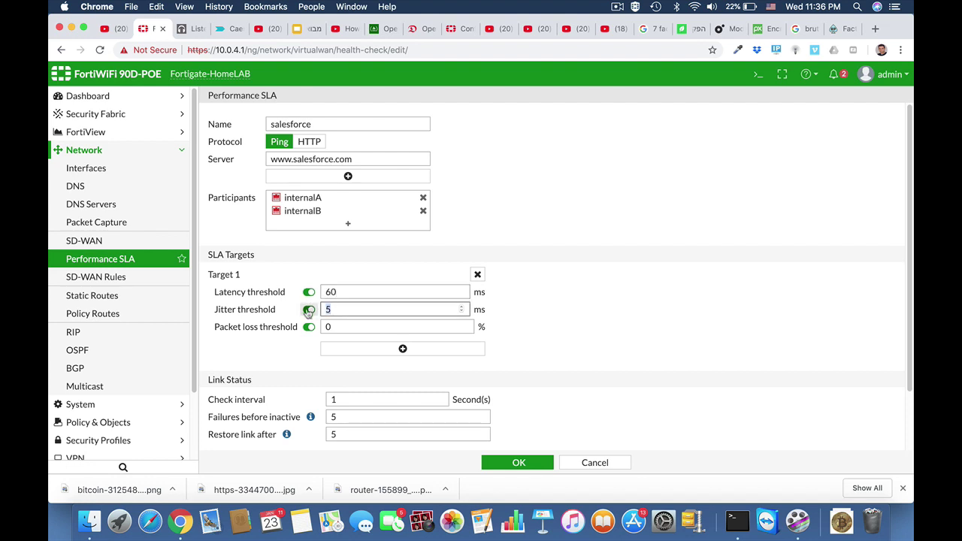
{"action": "type", "text": "100"}
{"action": "left_click", "coordinate": [335, 327]}
{"action": "left_click_drag", "start_coordinate": [335, 327], "coordinate": [311, 335]}
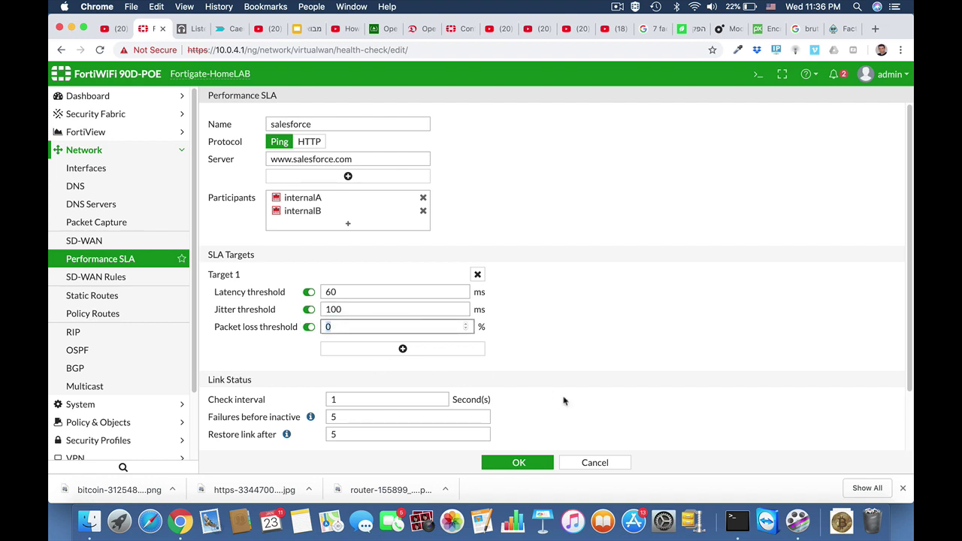
{"action": "scroll", "coordinate": [586, 393], "scroll_direction": "down", "scroll_amount": 2}
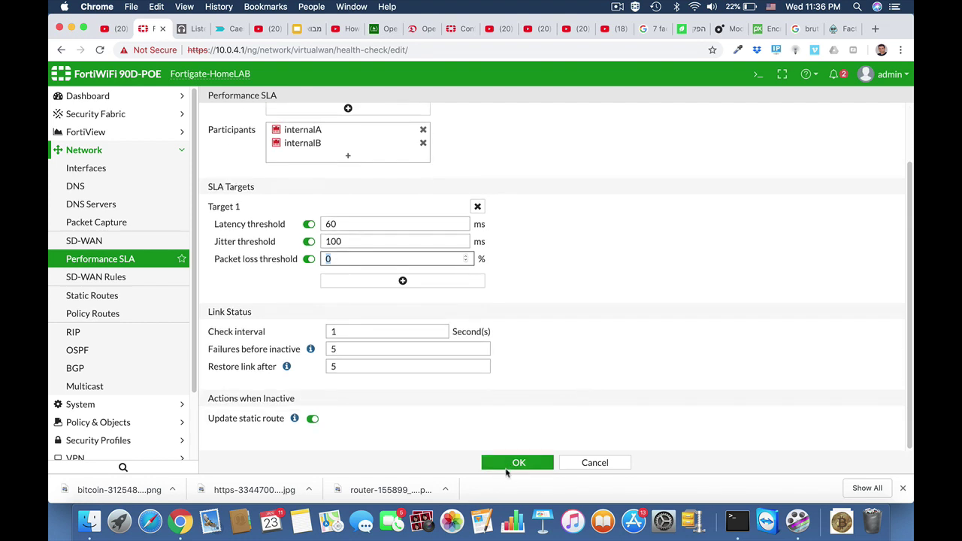
{"action": "left_click", "coordinate": [512, 462]}
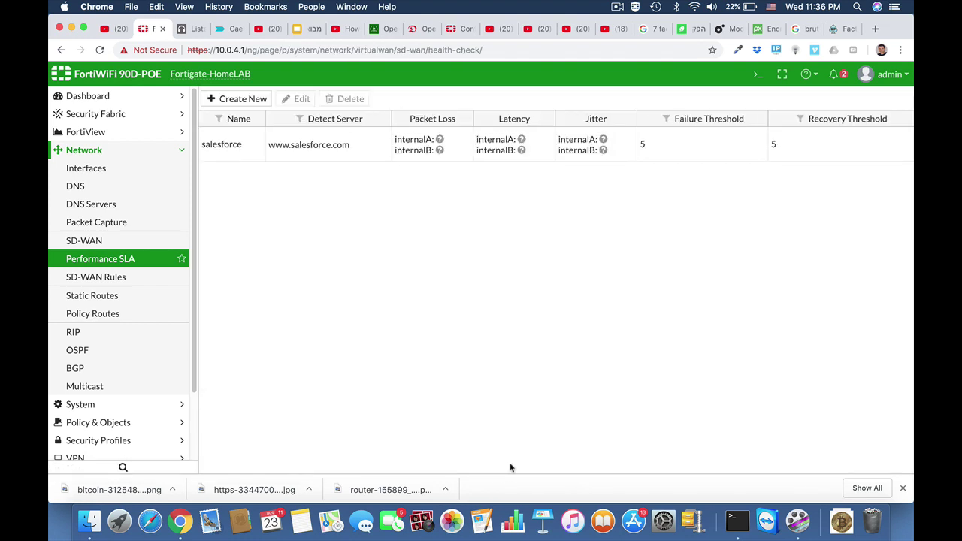
Step: Start a new SD-WAN rule named SAS with source address all
{"action": "left_click", "coordinate": [131, 280]}
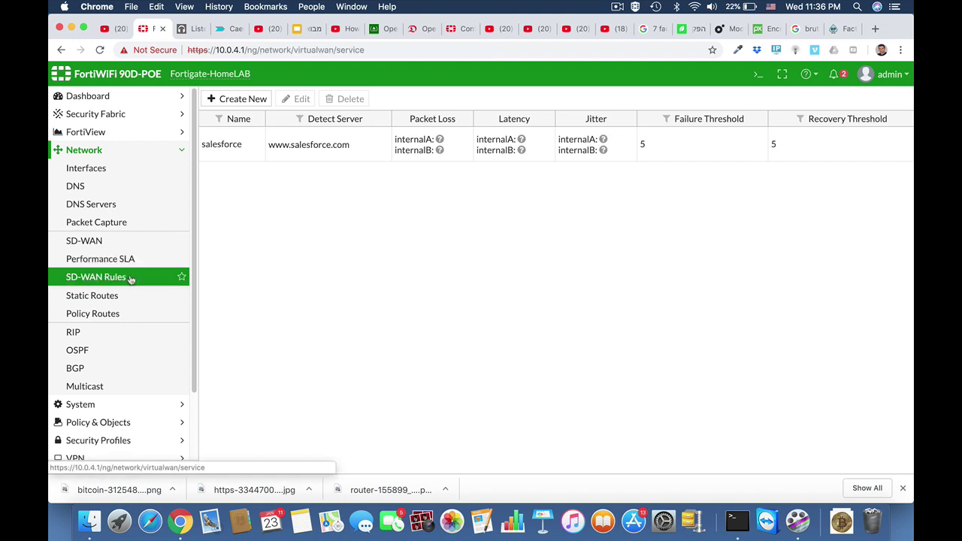
{"action": "left_click", "coordinate": [243, 103]}
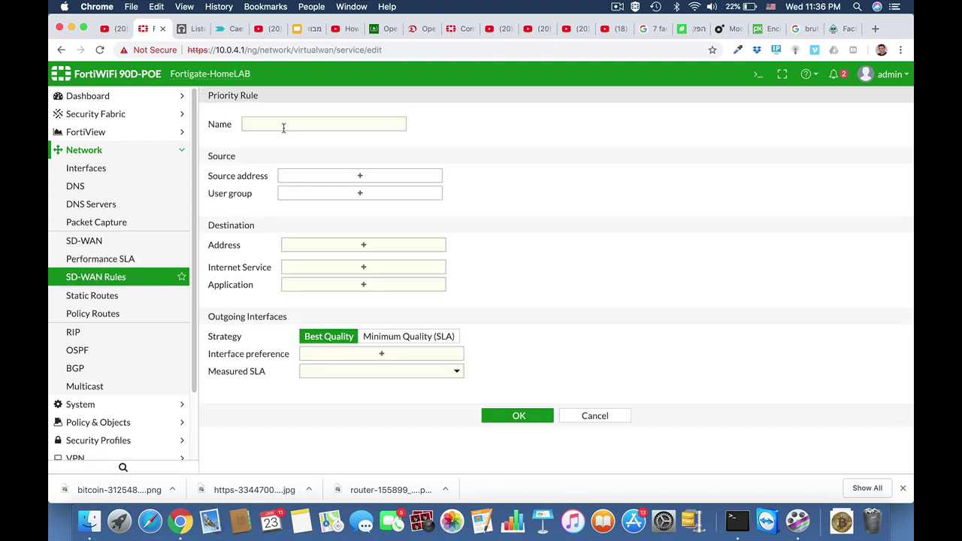
{"action": "left_click", "coordinate": [279, 125]}
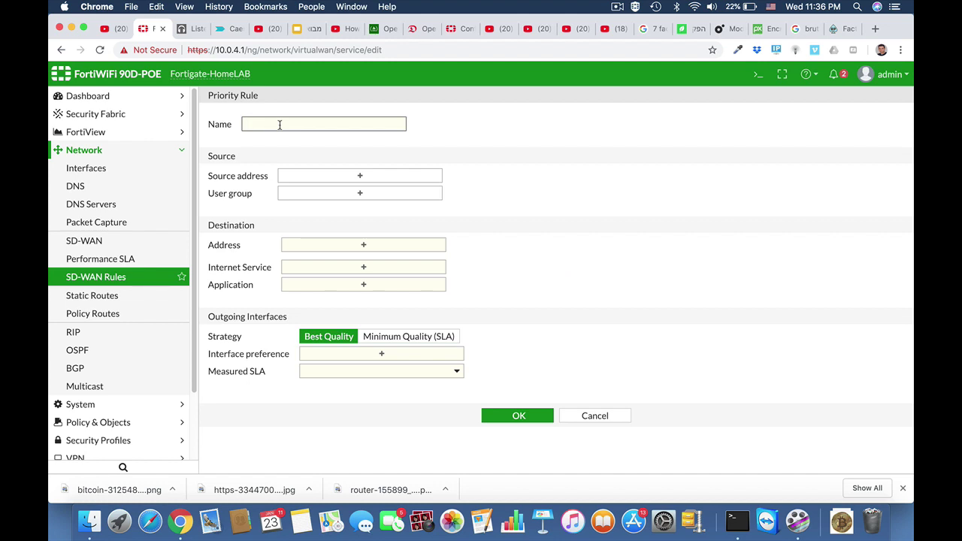
{"action": "type", "text": "SA"}
{"action": "key", "text": "BackSpace"}
{"action": "key", "text": "BackSpace"}
{"action": "key", "text": "BackSpace"}
{"action": "key", "text": "BackSpace"}
{"action": "key", "text": "BackSpace"}
{"action": "key", "text": "BackSpace"}
{"action": "key", "text": "BackSpace"}
{"action": "key", "text": "BackSpace"}
{"action": "key", "text": "BackSpace"}
{"action": "type", "text": "SAS"}
{"action": "left_click", "coordinate": [370, 179]}
{"action": "left_click", "coordinate": [767, 145]}
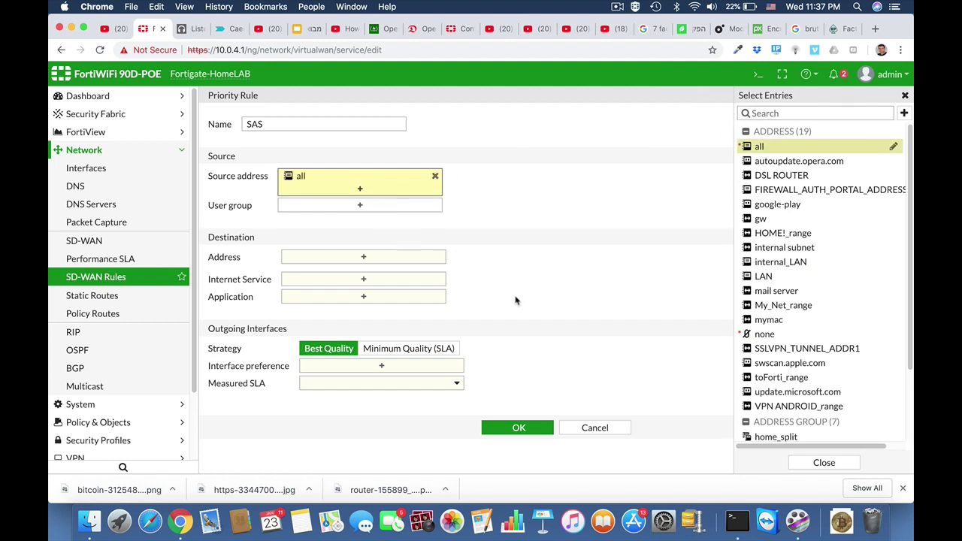
Step: Add Salesforce, Salesforce_File.Download, File.Upload, Login and Post as the rule's applications
{"action": "left_click", "coordinate": [375, 296]}
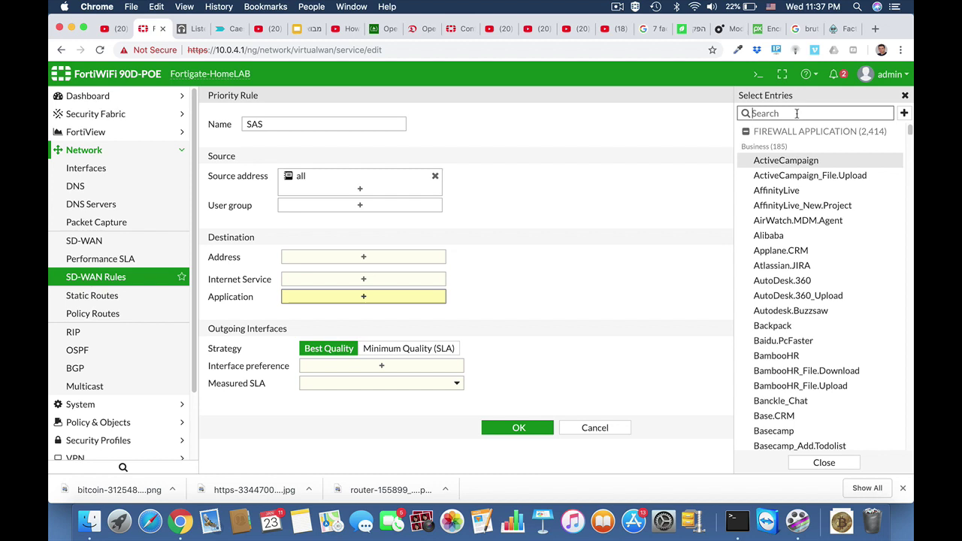
{"action": "type", "text": "salesfor"}
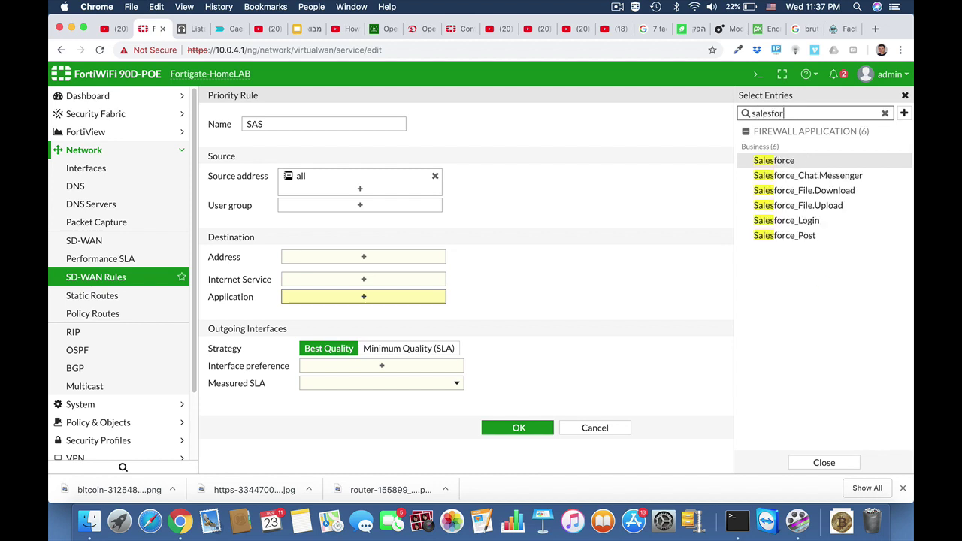
{"action": "type", "text": "ce"}
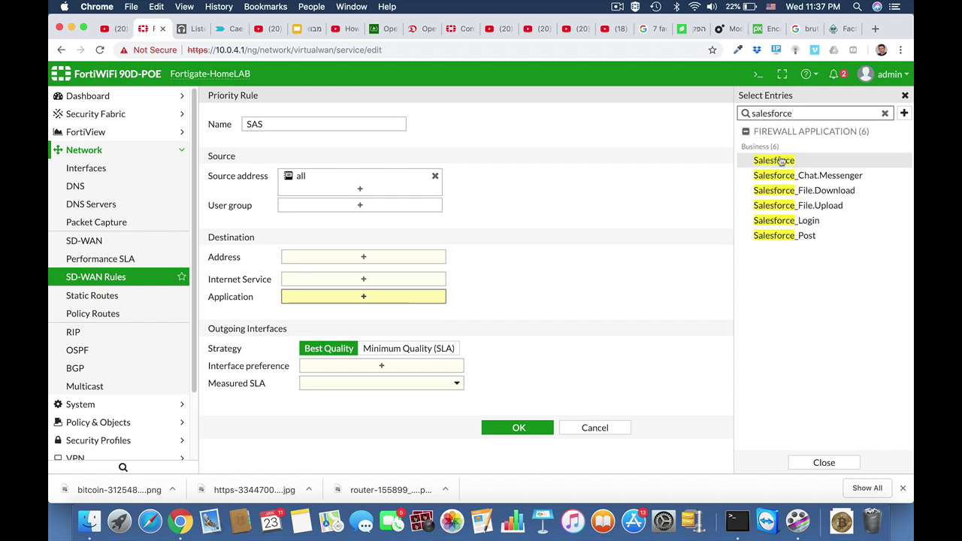
{"action": "left_click", "coordinate": [774, 162]}
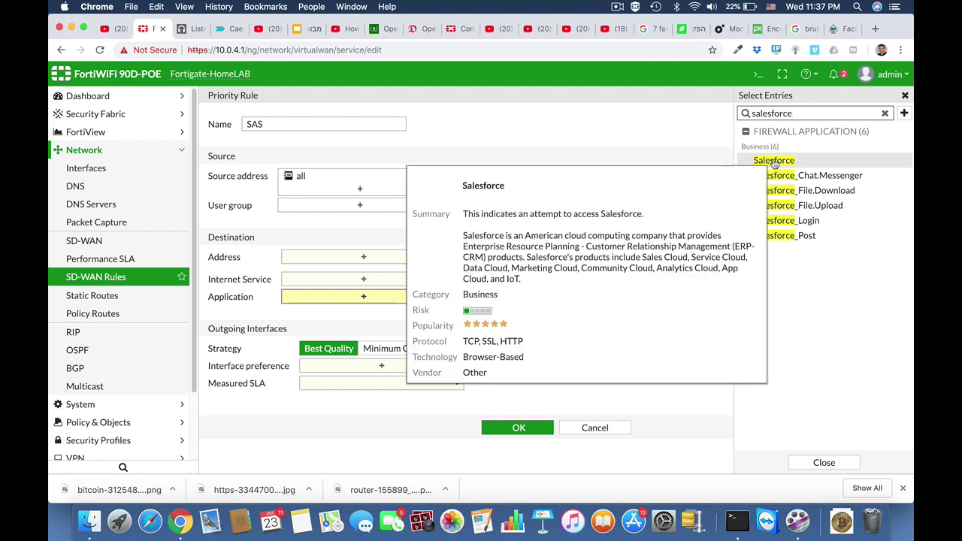
{"action": "left_click", "coordinate": [774, 161]}
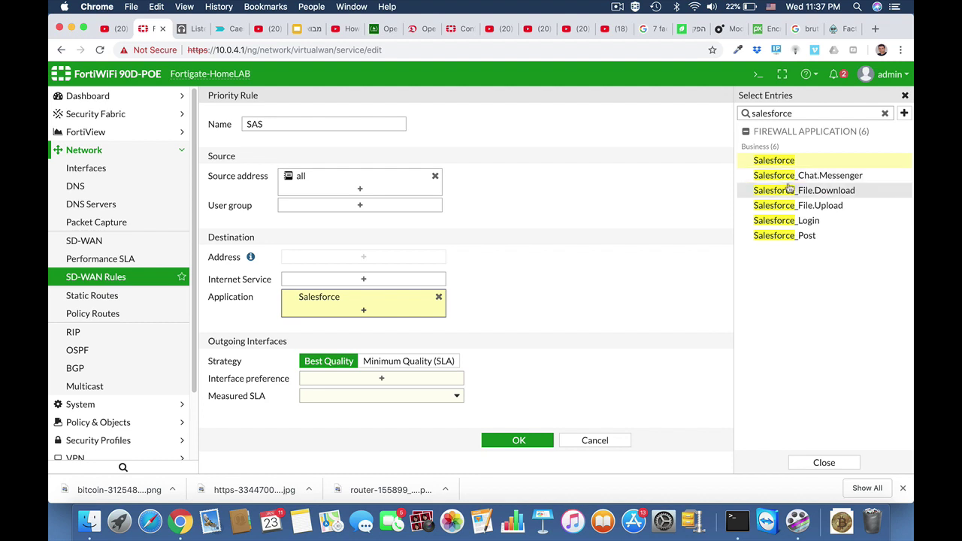
{"action": "left_click", "coordinate": [783, 193]}
{"action": "left_click", "coordinate": [781, 206]}
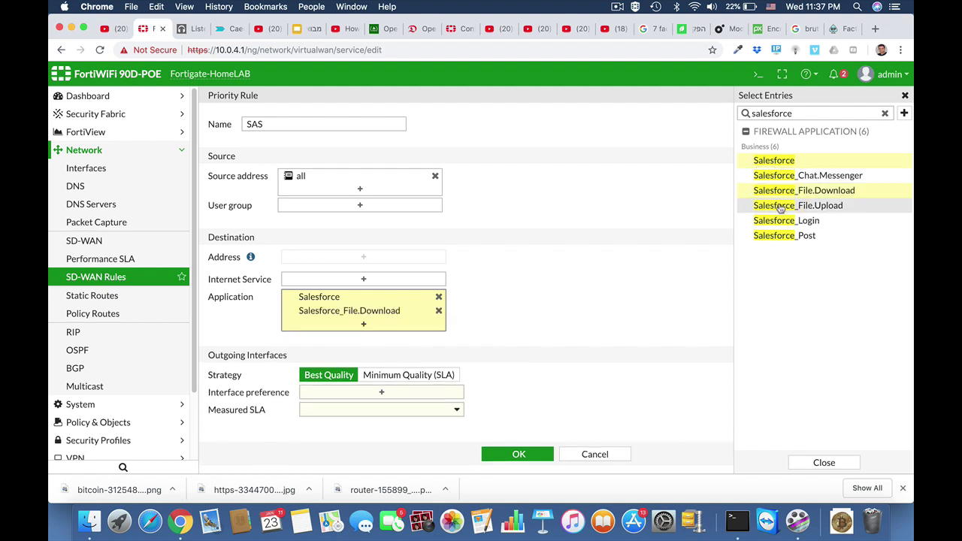
{"action": "left_click", "coordinate": [778, 220]}
{"action": "left_click", "coordinate": [775, 240]}
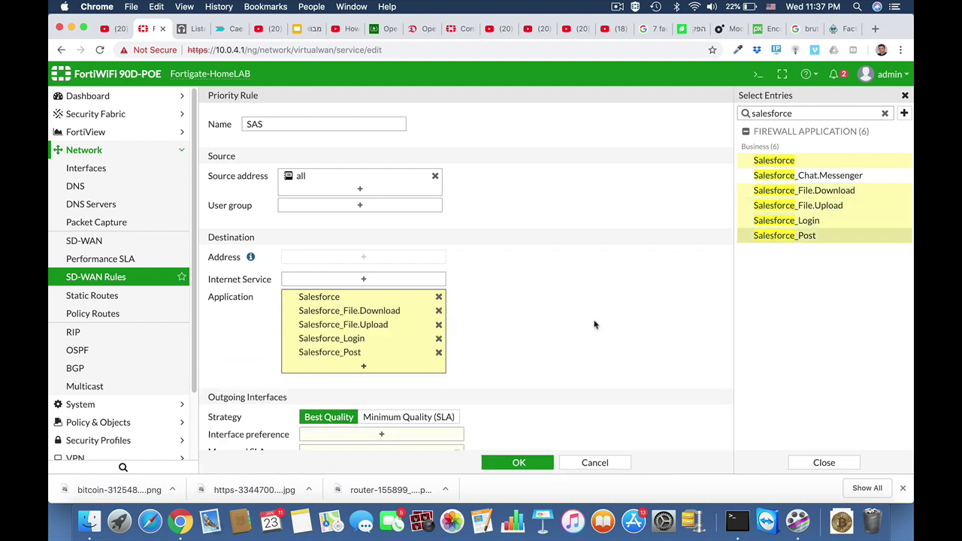
{"action": "scroll", "coordinate": [600, 341], "scroll_direction": "down", "scroll_amount": 1}
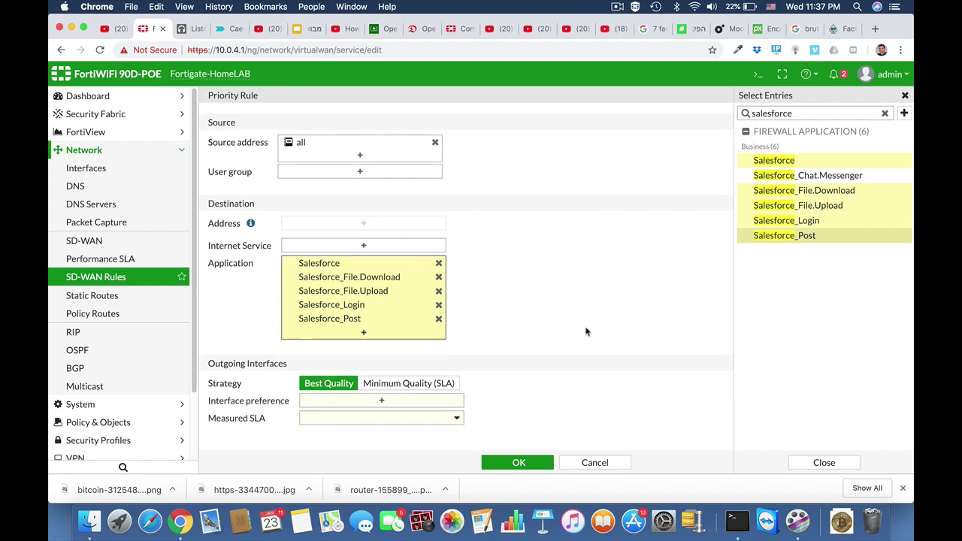
Step: Use internalA and internalB with Minimum Quality (SLA) requiring salesforce#1, and save the rule
{"action": "left_click", "coordinate": [382, 401]}
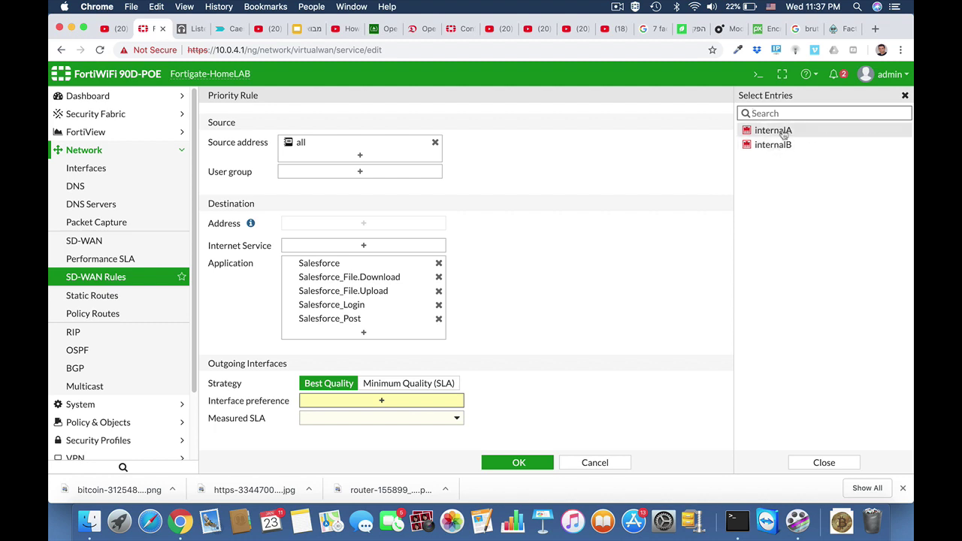
{"action": "left_click", "coordinate": [782, 132]}
{"action": "left_click", "coordinate": [772, 144]}
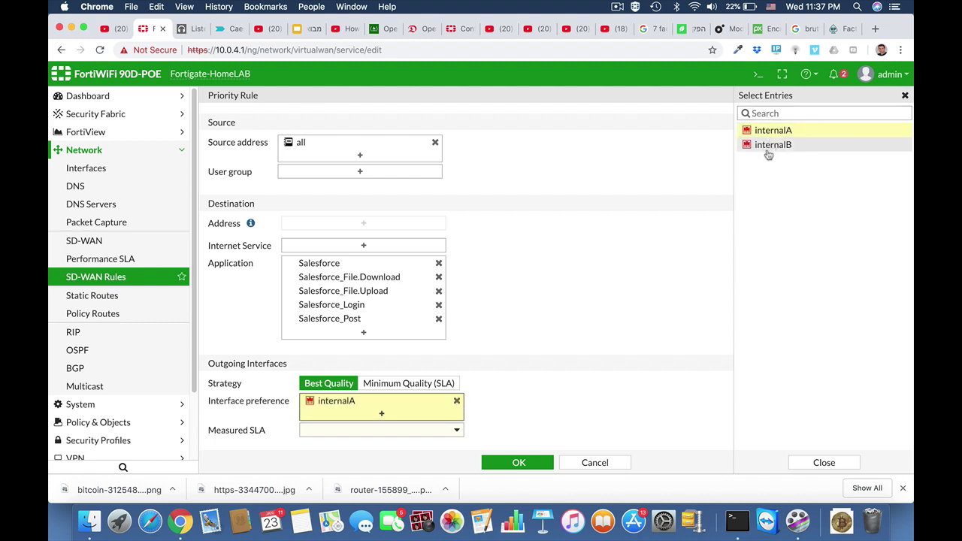
{"action": "left_click", "coordinate": [588, 384]}
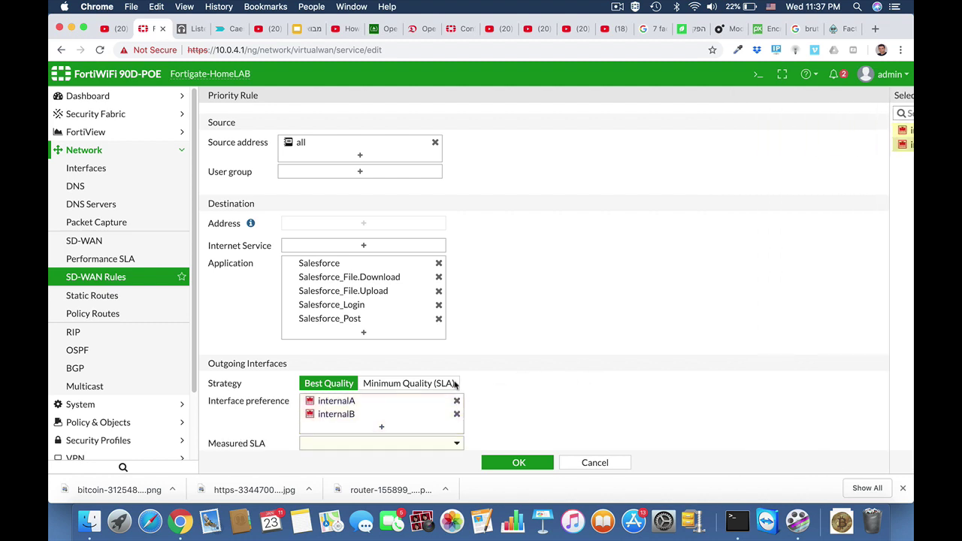
{"action": "left_click", "coordinate": [445, 386]}
{"action": "scroll", "coordinate": [530, 407], "scroll_direction": "down", "scroll_amount": 1}
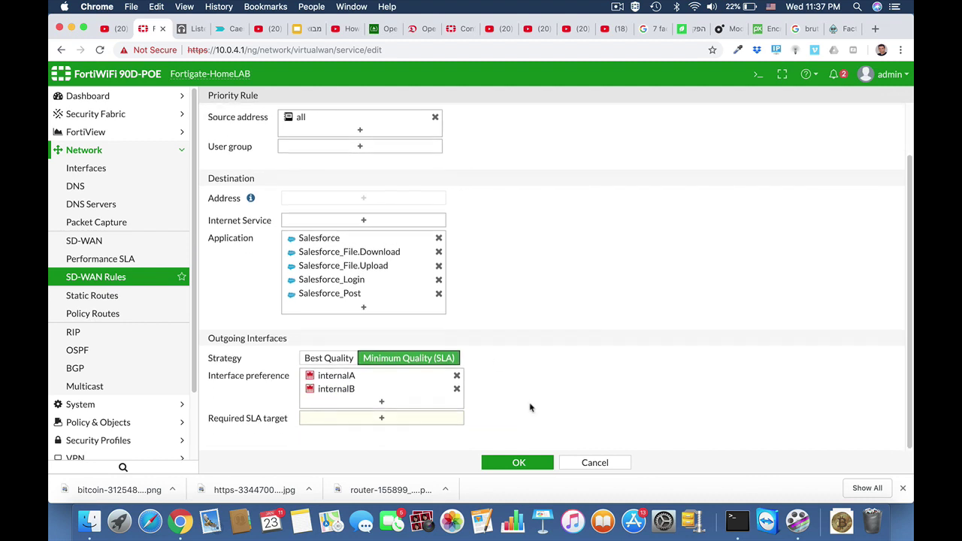
{"action": "left_click", "coordinate": [396, 417]}
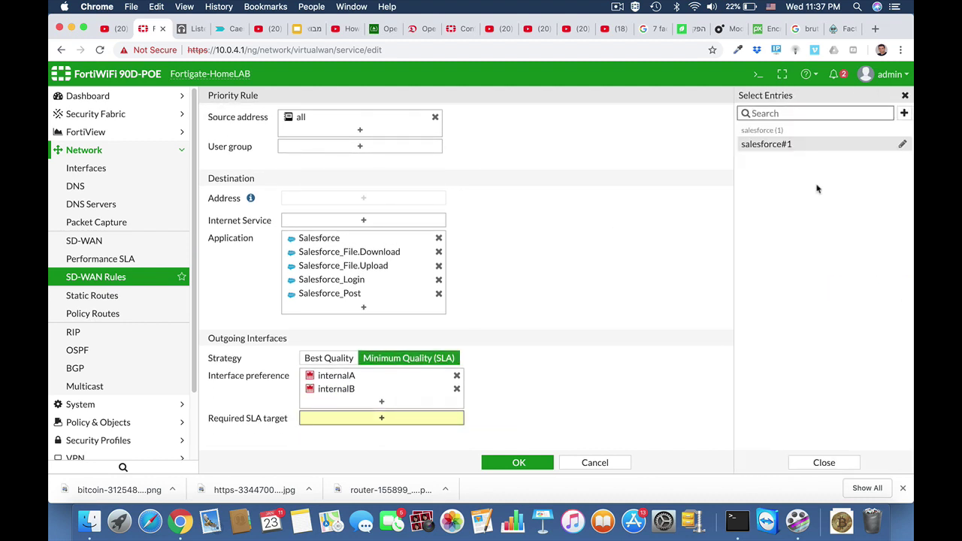
{"action": "left_click", "coordinate": [759, 144]}
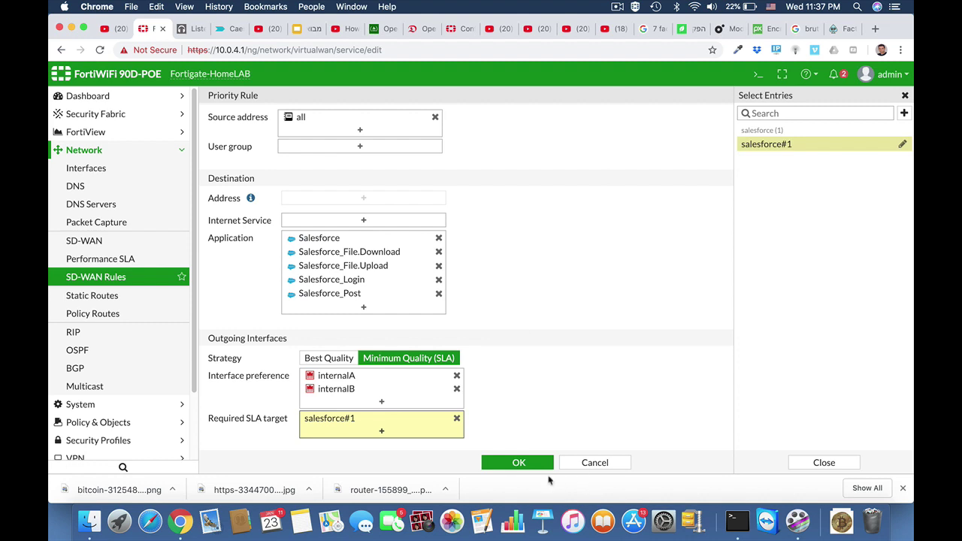
{"action": "left_click", "coordinate": [526, 464]}
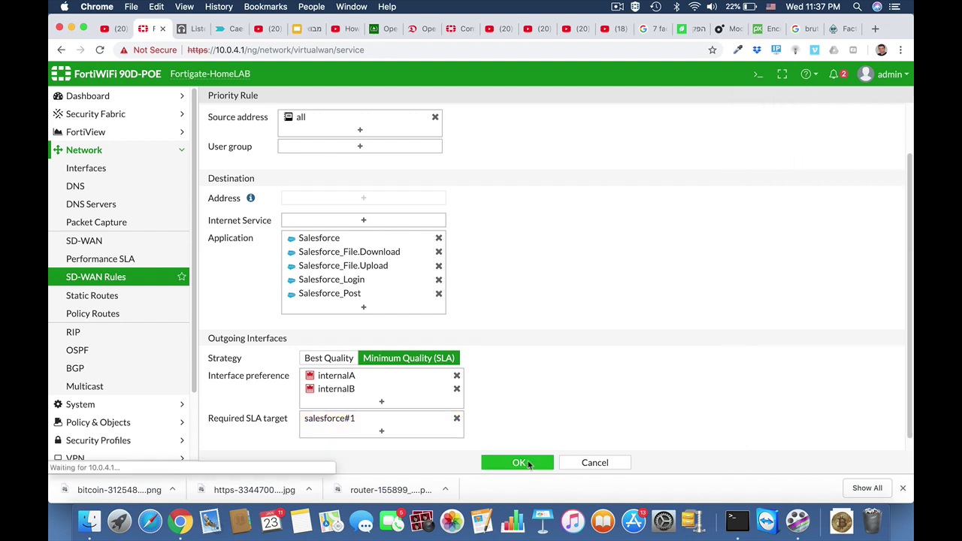
{"action": "left_click", "coordinate": [528, 463]}
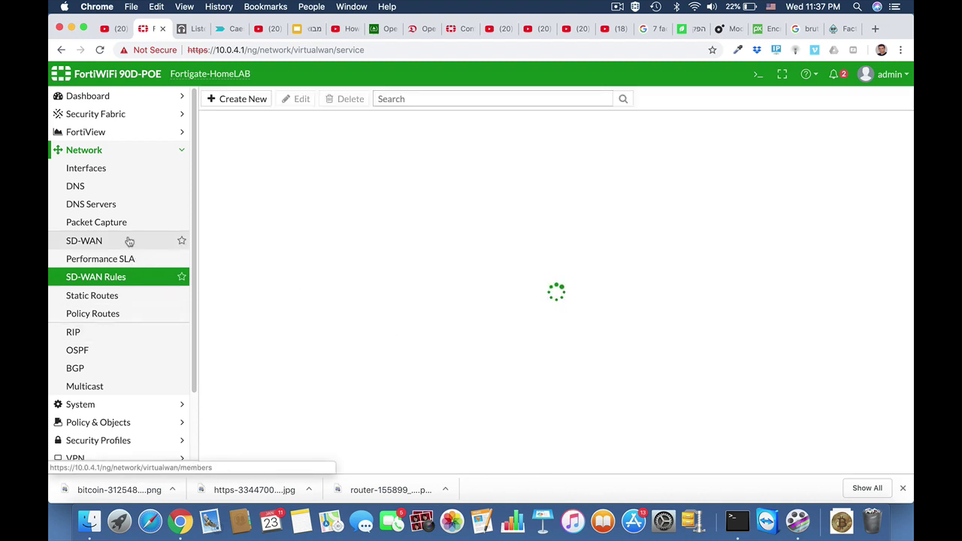
Step: On the Interfaces page, expand the SD-WAN row to show members internalA and internalB
{"action": "left_click", "coordinate": [113, 173]}
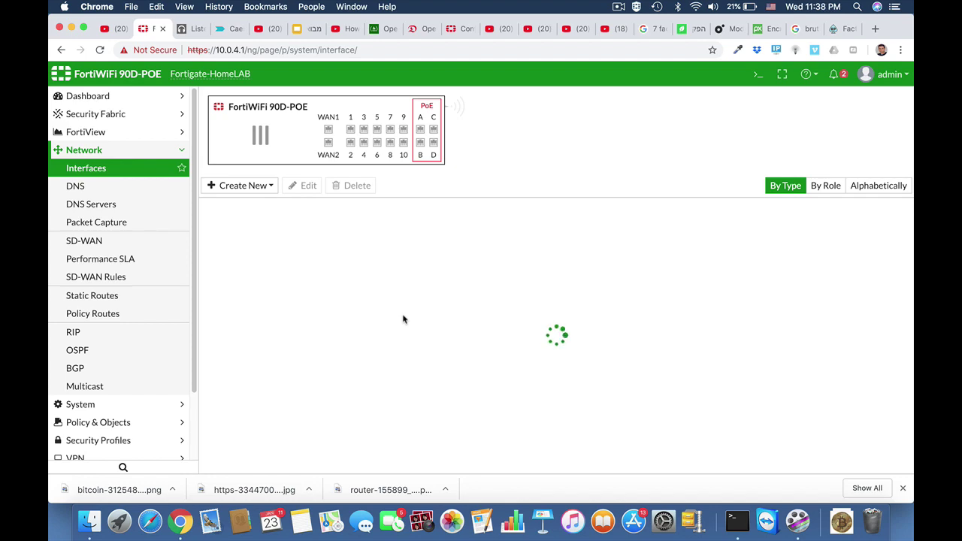
{"action": "scroll", "coordinate": [404, 320], "scroll_direction": "down", "scroll_amount": 10}
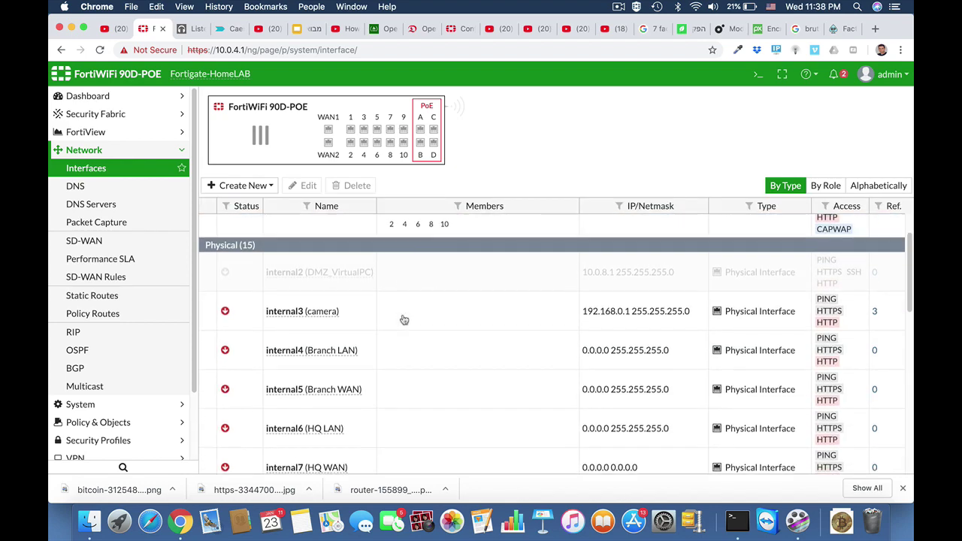
{"action": "scroll", "coordinate": [402, 318], "scroll_direction": "down", "scroll_amount": 4}
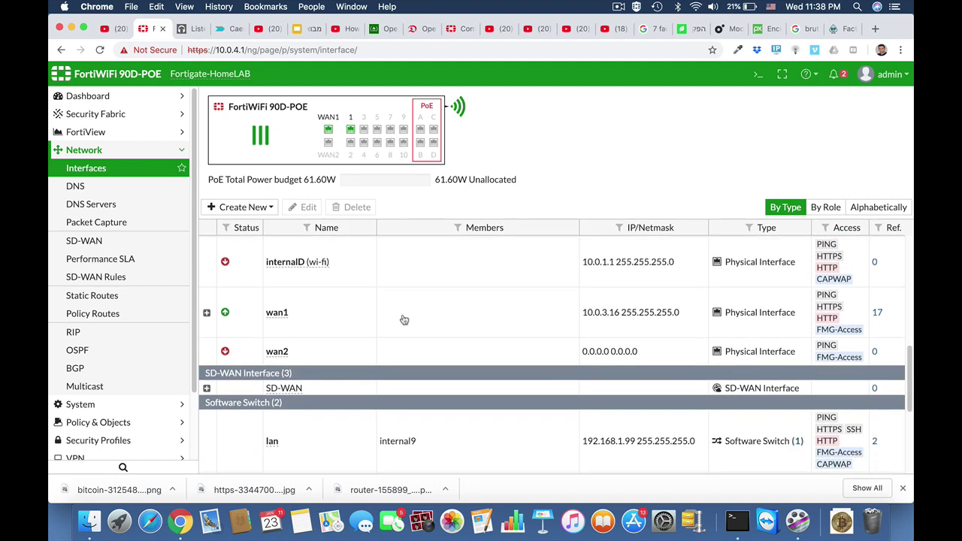
{"action": "left_click", "coordinate": [207, 371]}
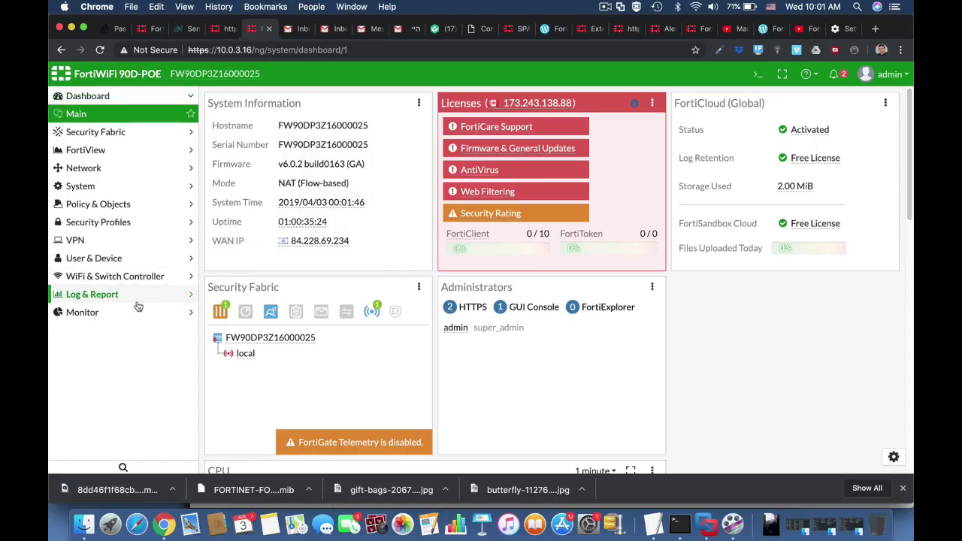
Step: In Log Settings, set Event Logging to All
{"action": "left_click", "coordinate": [137, 297]}
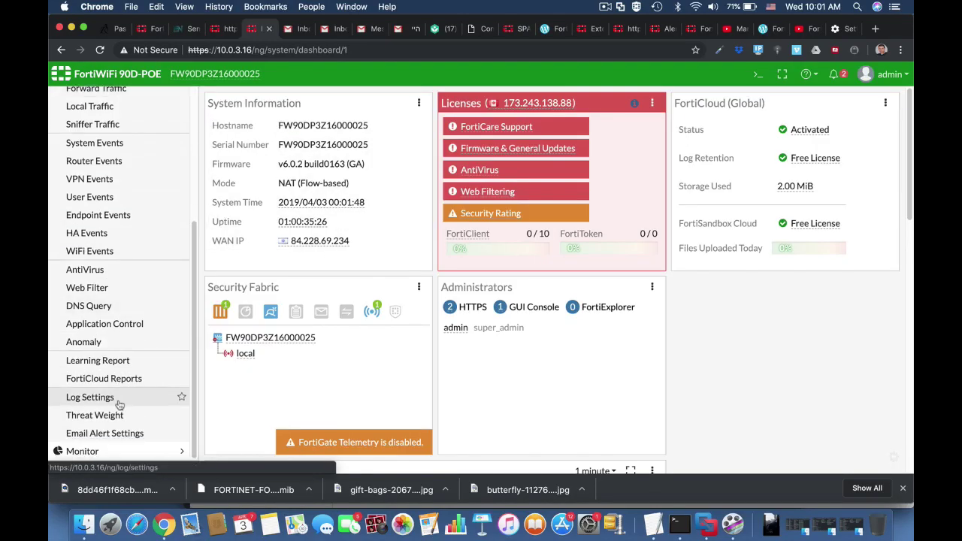
{"action": "left_click", "coordinate": [118, 398]}
{"action": "scroll", "coordinate": [397, 328], "scroll_direction": "down", "scroll_amount": 10}
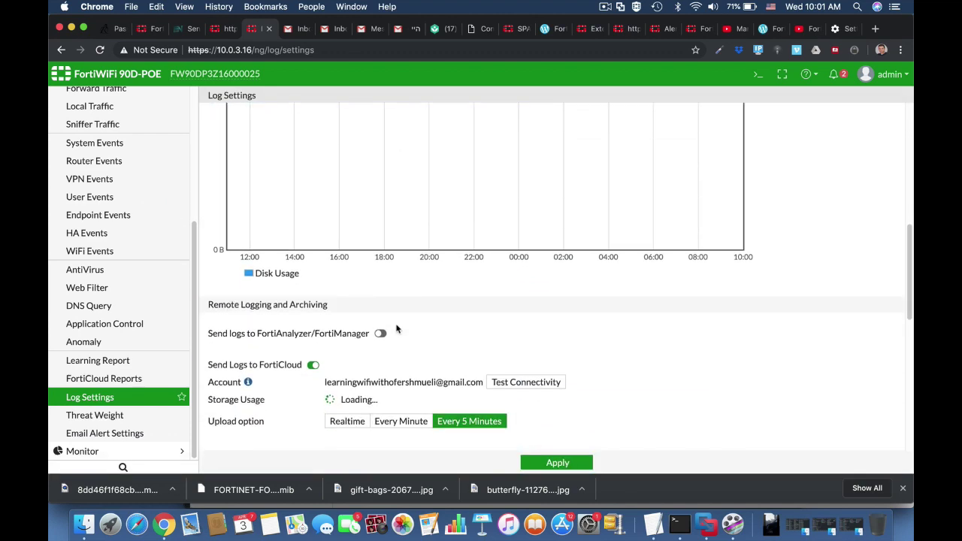
{"action": "scroll", "coordinate": [397, 328], "scroll_direction": "down", "scroll_amount": 5}
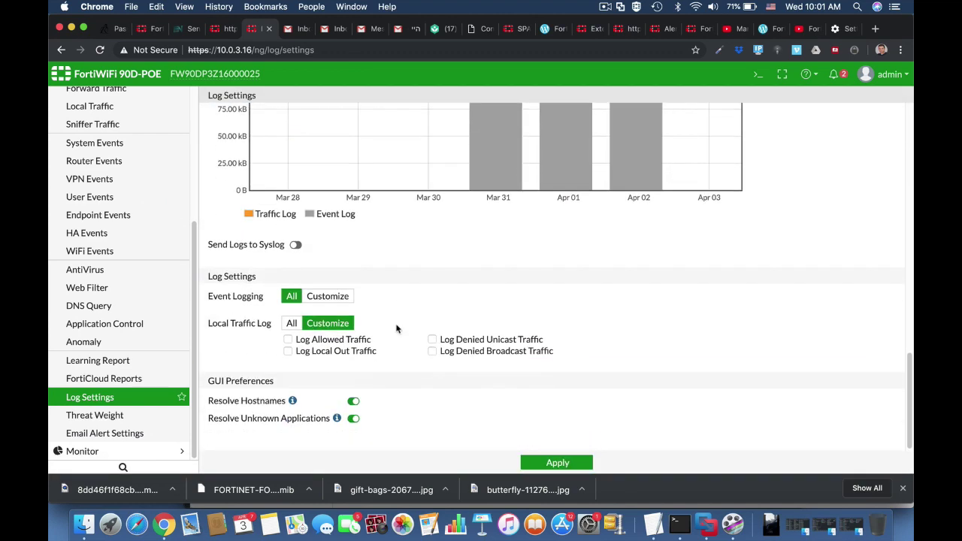
{"action": "left_click", "coordinate": [329, 297]}
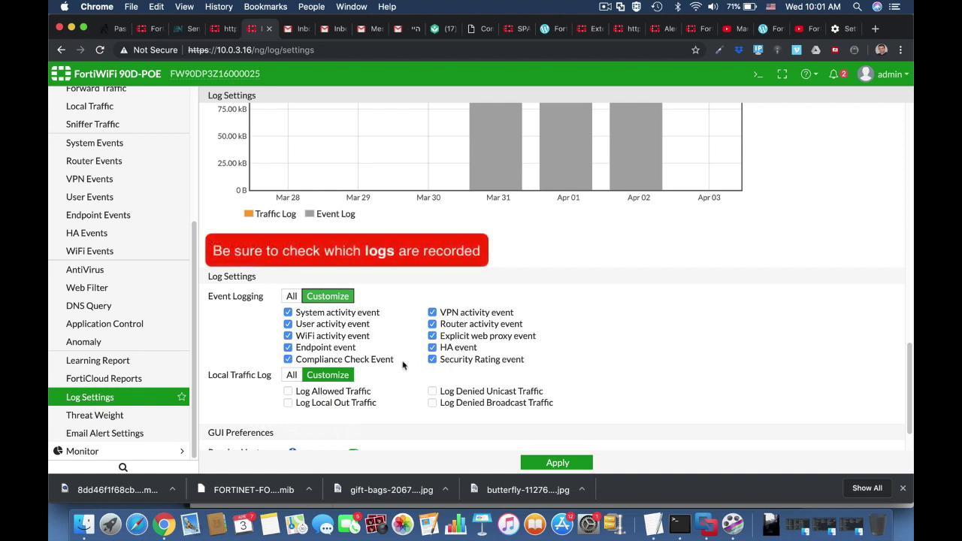
{"action": "left_click", "coordinate": [293, 297]}
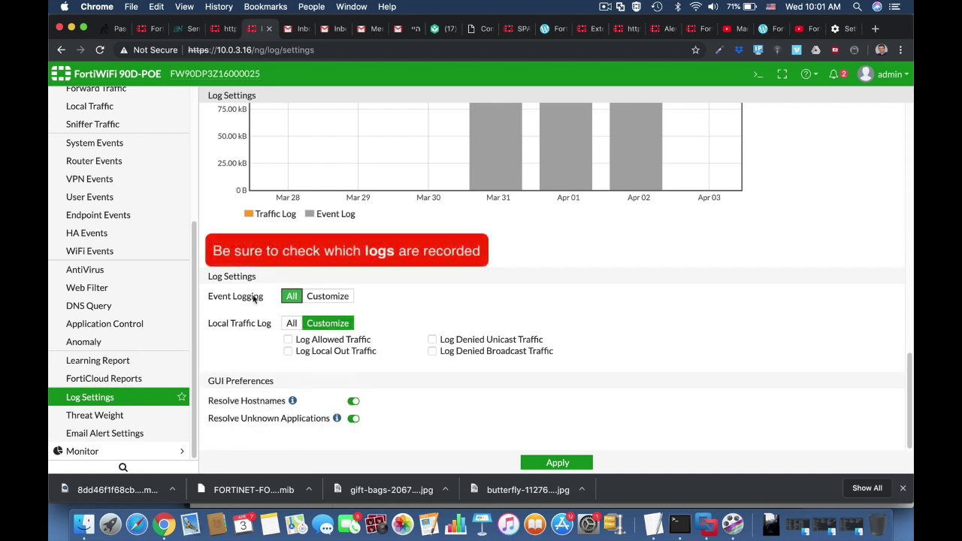
{"action": "scroll", "coordinate": [105, 225], "scroll_direction": "up", "scroll_amount": 5}
Step: In System > Advanced, set the custom email service SMTP server to smtp.gmail.com on port 587
{"action": "left_click", "coordinate": [81, 170]}
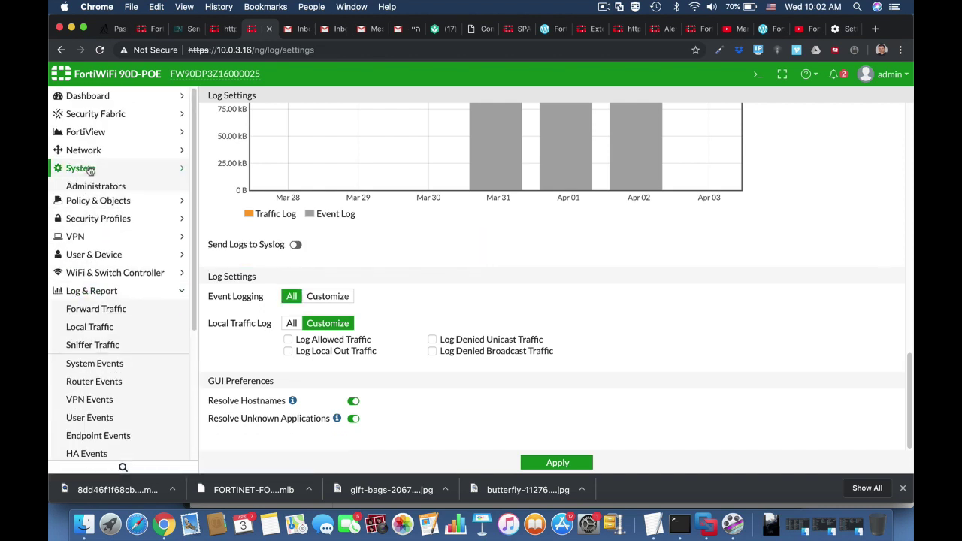
{"action": "left_click", "coordinate": [114, 331]}
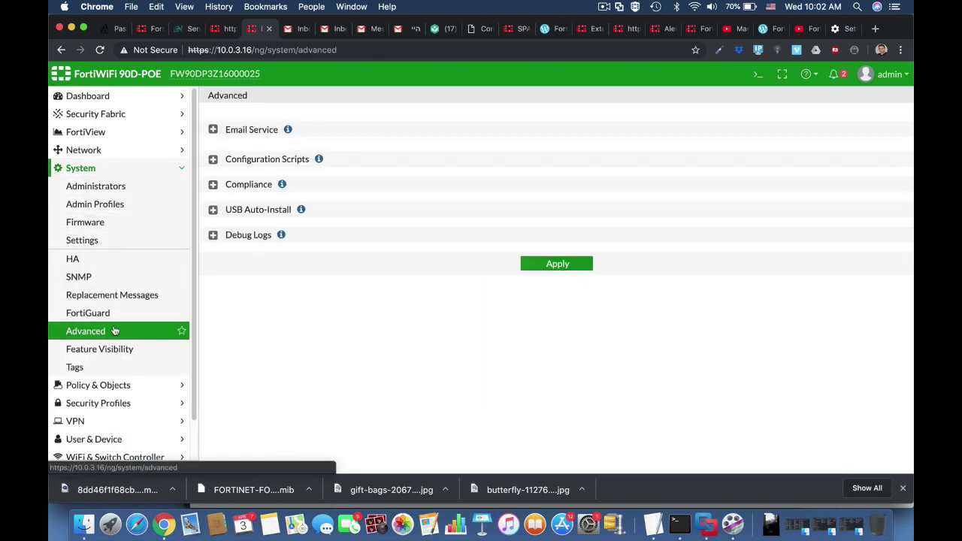
{"action": "left_click", "coordinate": [242, 134]}
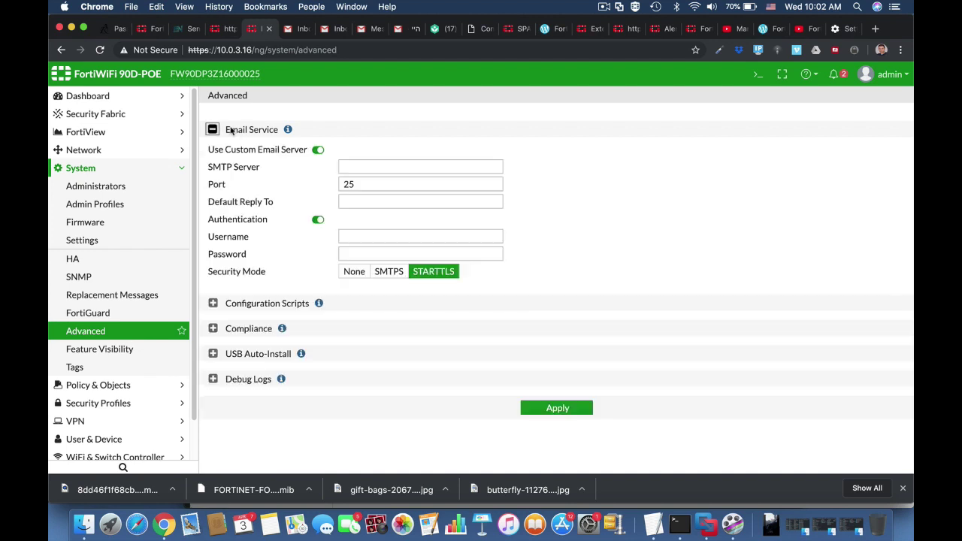
{"action": "left_click", "coordinate": [368, 167]}
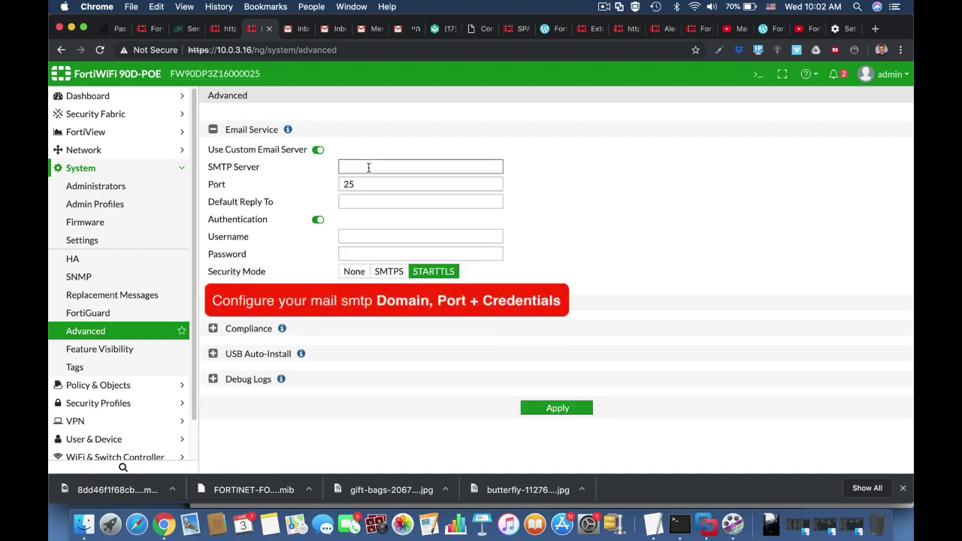
{"action": "type", "text": "smtp.gmail.com"}
{"action": "key", "text": "Tab"}
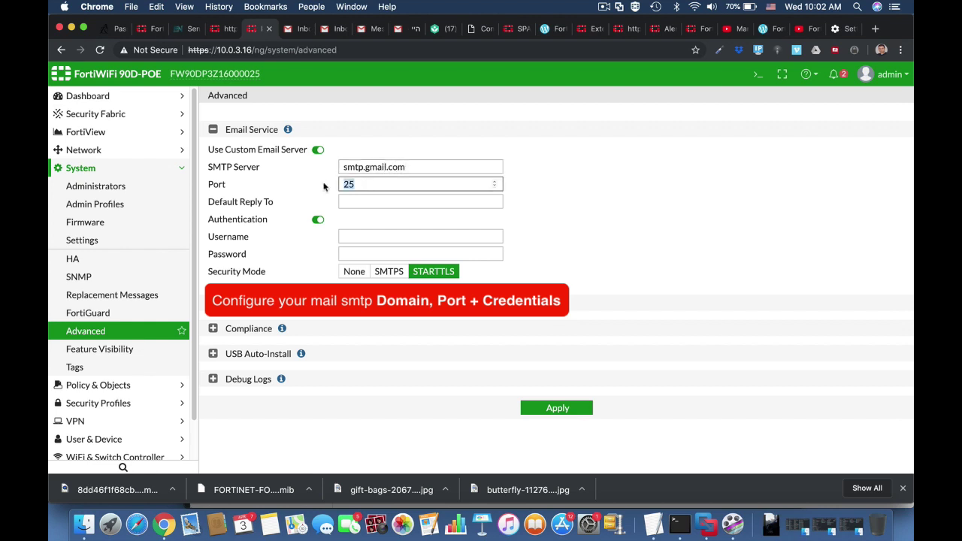
{"action": "type", "text": "587"}
Step: Fill in the reply-to address, SMTP username and account password, then apply the email settings
{"action": "left_click", "coordinate": [355, 200]}
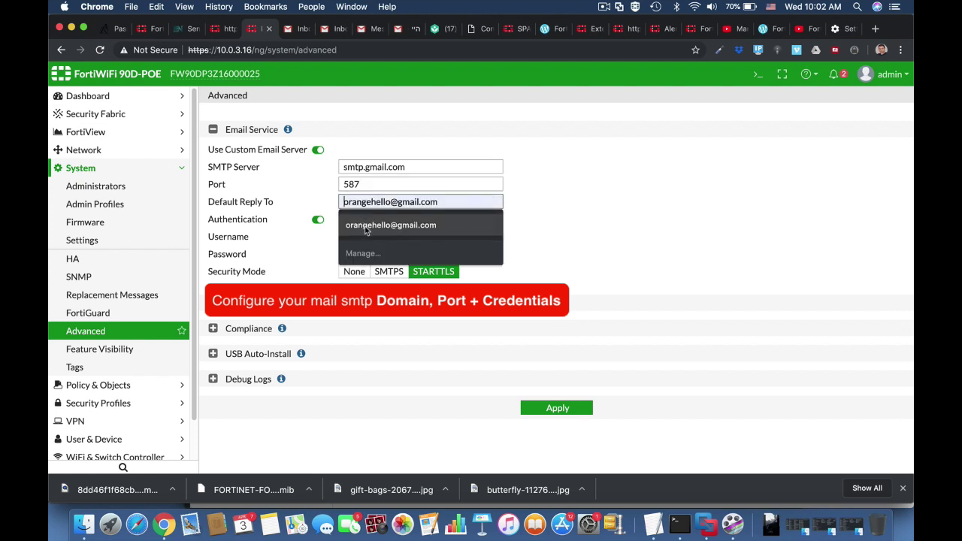
{"action": "left_click", "coordinate": [365, 225]}
{"action": "left_click", "coordinate": [362, 236]}
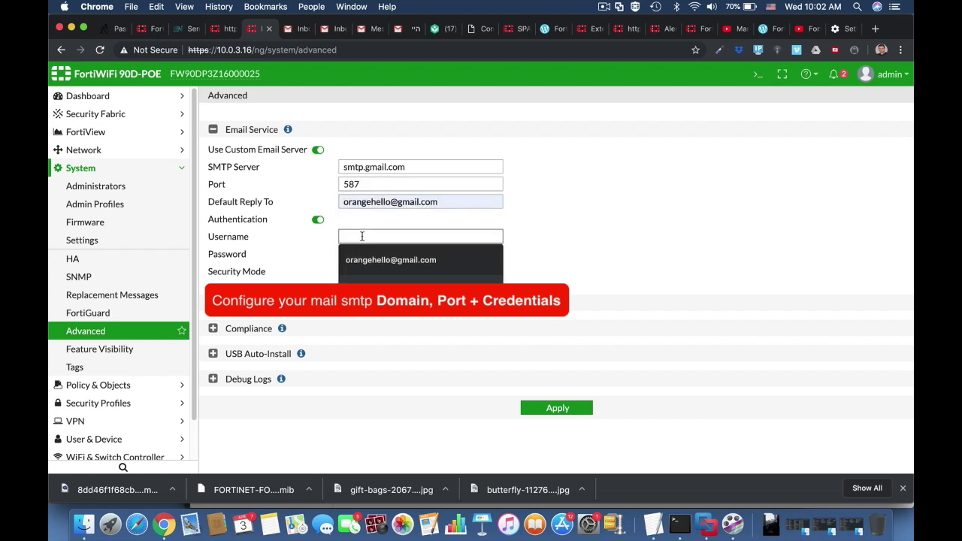
{"action": "left_click", "coordinate": [368, 259]}
{"action": "left_click", "coordinate": [357, 257]}
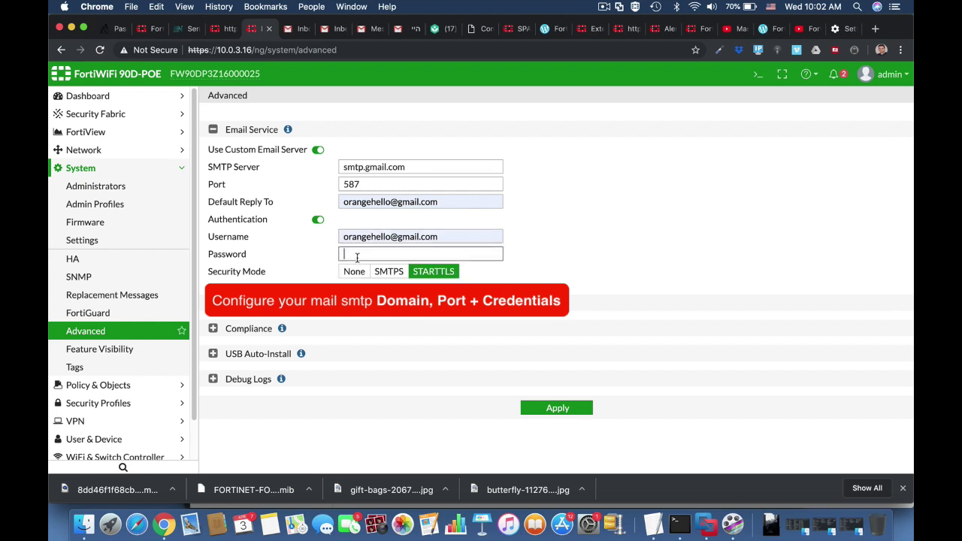
{"action": "type", "text": "aaaaaaaa"}
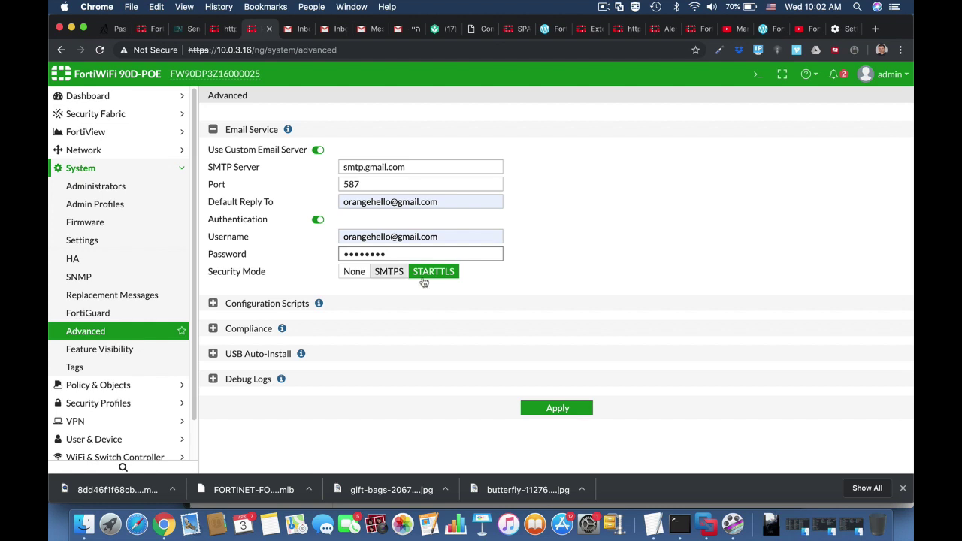
{"action": "left_click", "coordinate": [557, 408]}
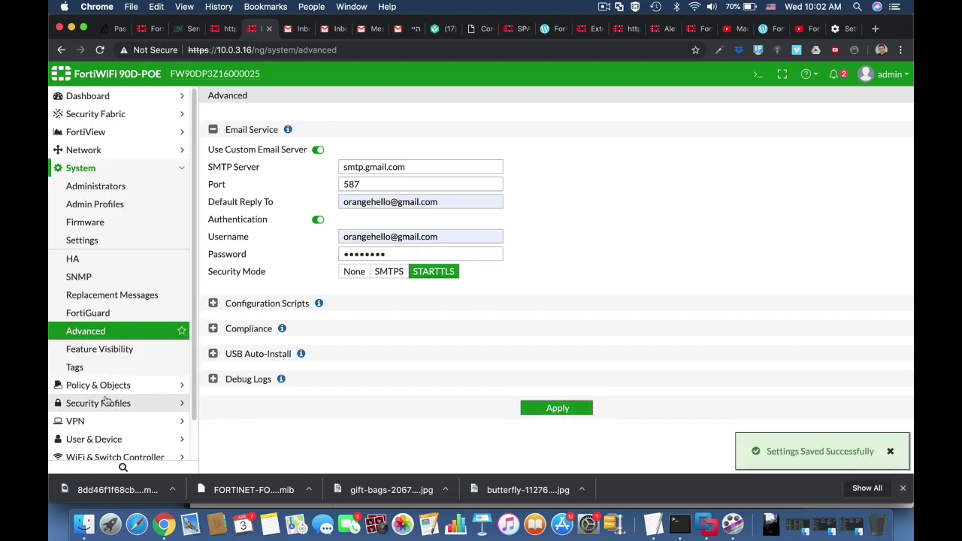
{"action": "scroll", "coordinate": [109, 399], "scroll_direction": "down", "scroll_amount": 2}
{"action": "left_click", "coordinate": [92, 433]}
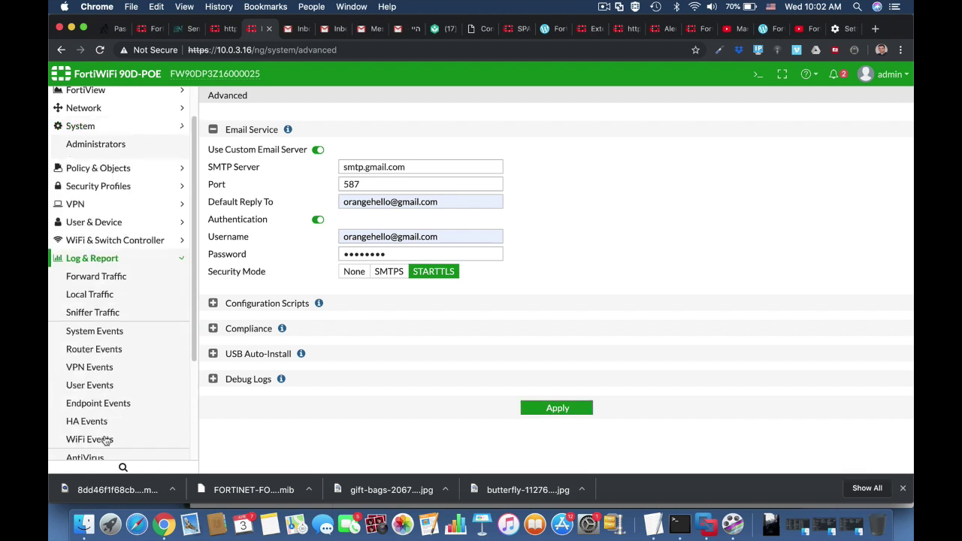
Step: Replace the email alert recipient with the new Gmail address
{"action": "left_click", "coordinate": [105, 437]}
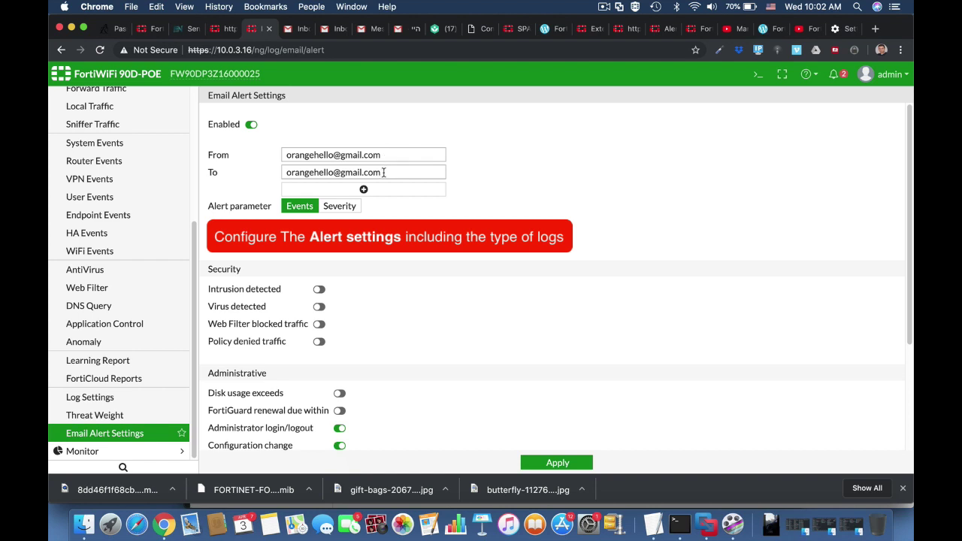
{"action": "triple_click", "coordinate": [384, 172]}
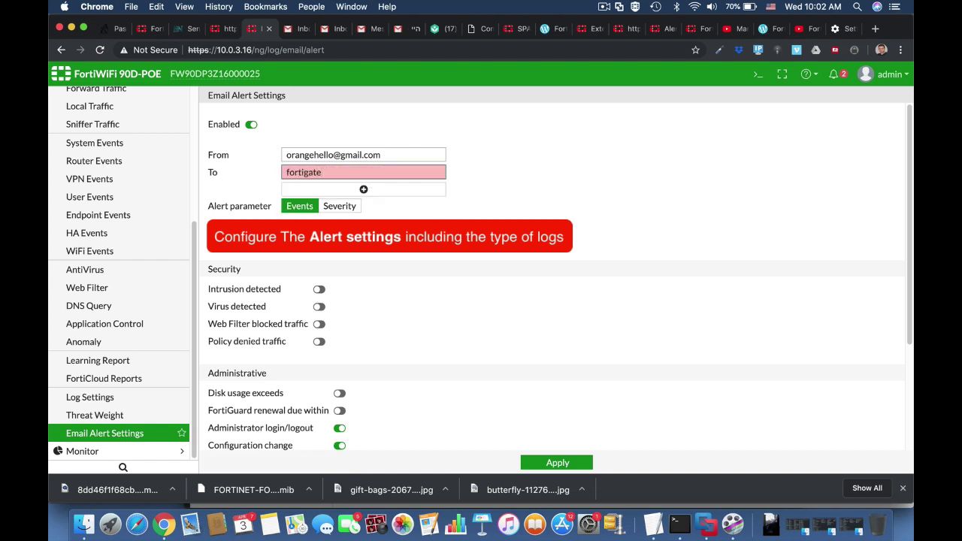
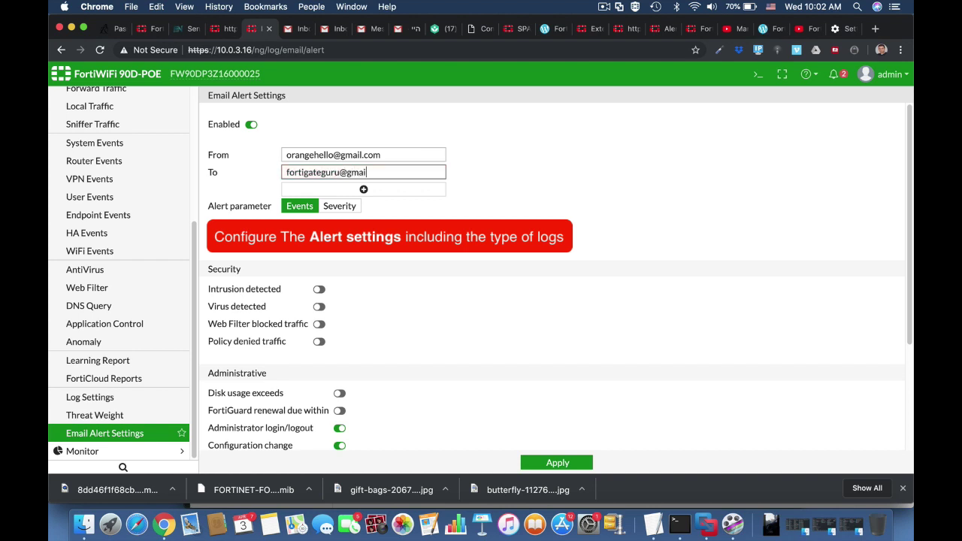
{"action": "left_click", "coordinate": [366, 268]}
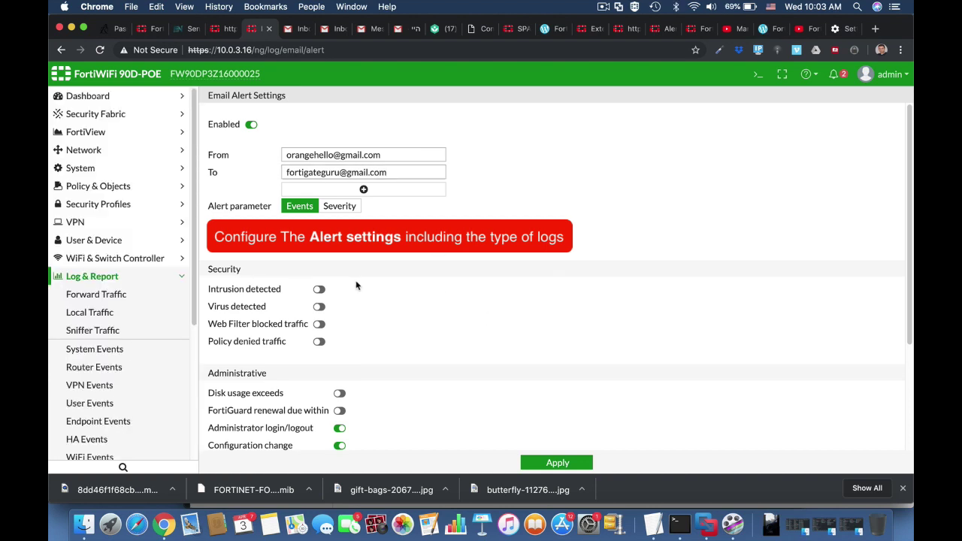
Step: Enable the disk usage alert at 70% and apply the email alert settings
{"action": "scroll", "coordinate": [372, 376], "scroll_direction": "down", "scroll_amount": 4}
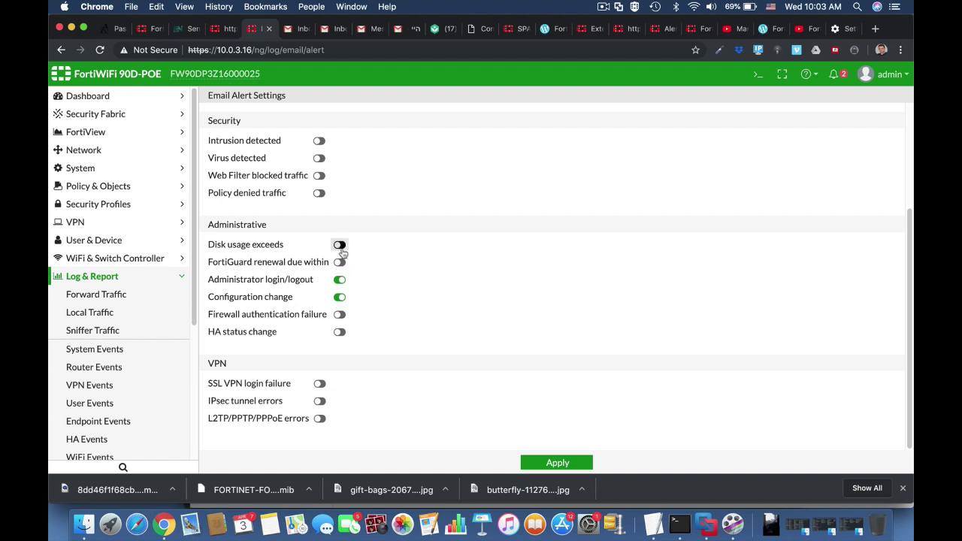
{"action": "left_click", "coordinate": [340, 244]}
{"action": "double_click", "coordinate": [370, 244]}
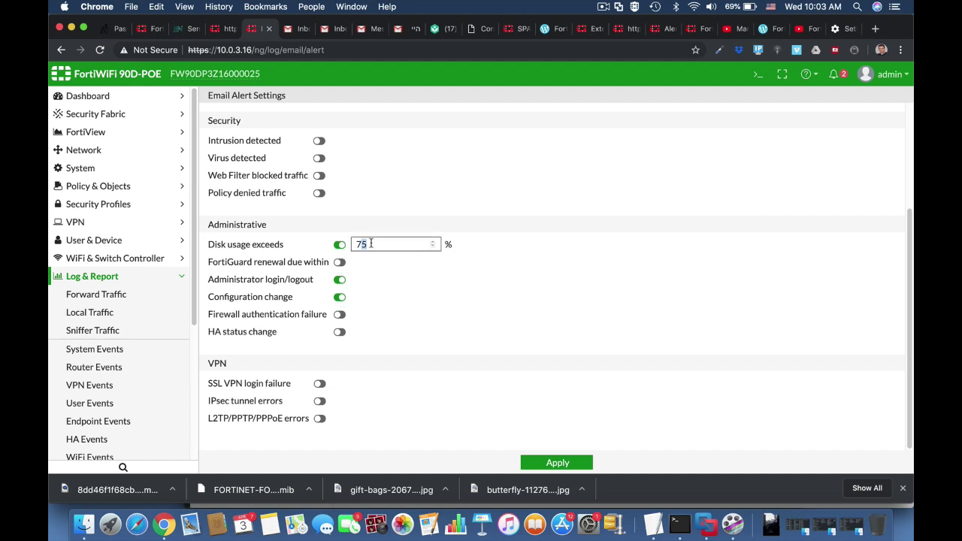
{"action": "type", "text": "70"}
{"action": "left_click", "coordinate": [551, 464]}
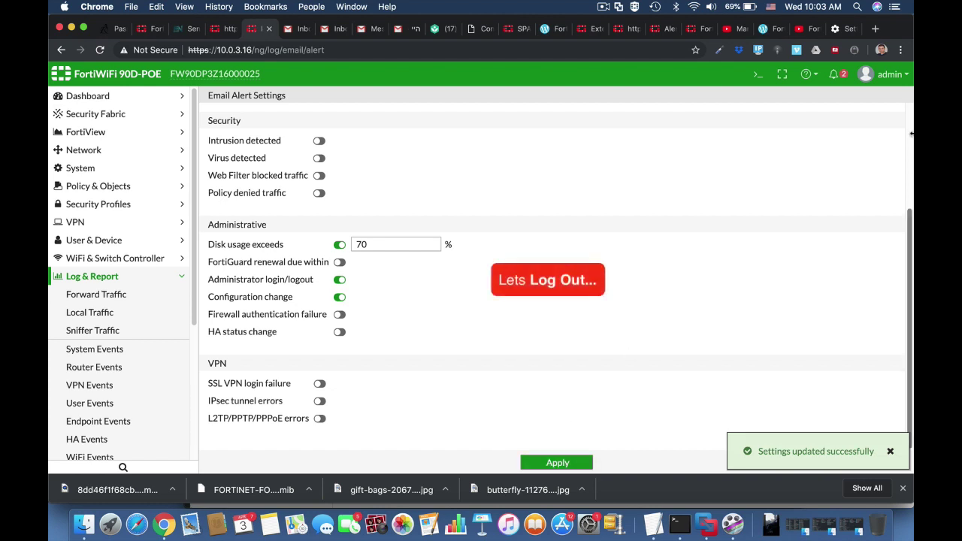
{"action": "left_click", "coordinate": [899, 78]}
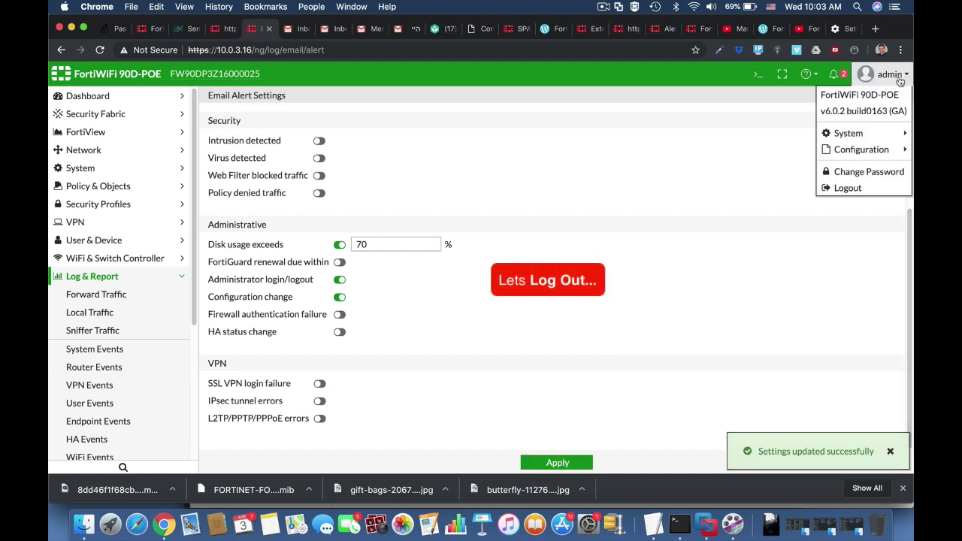
Step: Log out, log back in as admin, and postpone the password, file system check and FortiCare prompts
{"action": "left_click", "coordinate": [847, 188]}
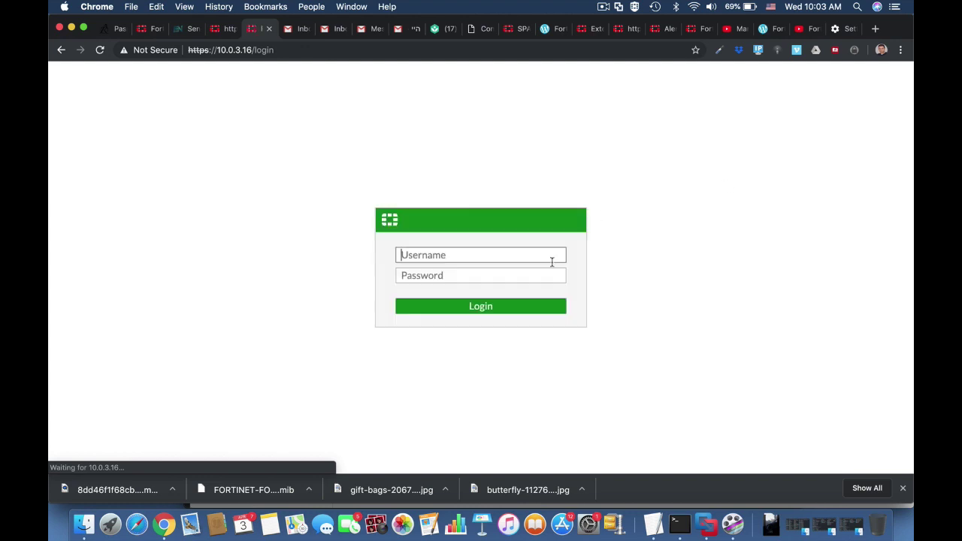
{"action": "type", "text": "admin"}
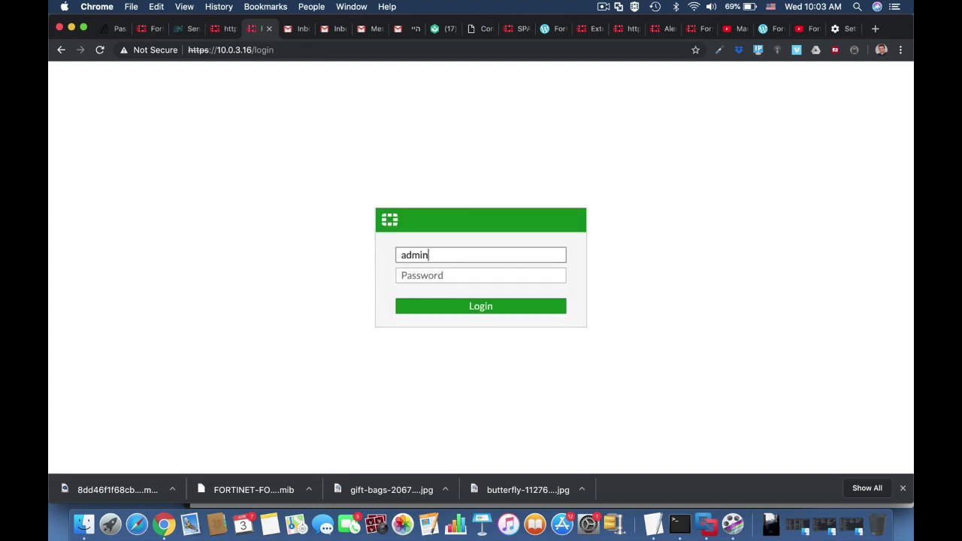
{"action": "key", "text": "Return"}
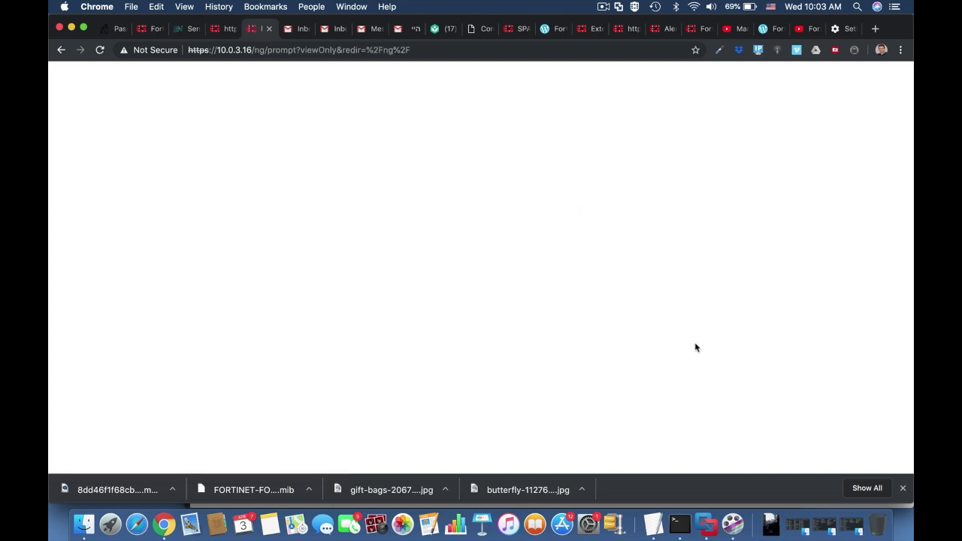
{"action": "left_click", "coordinate": [554, 311]}
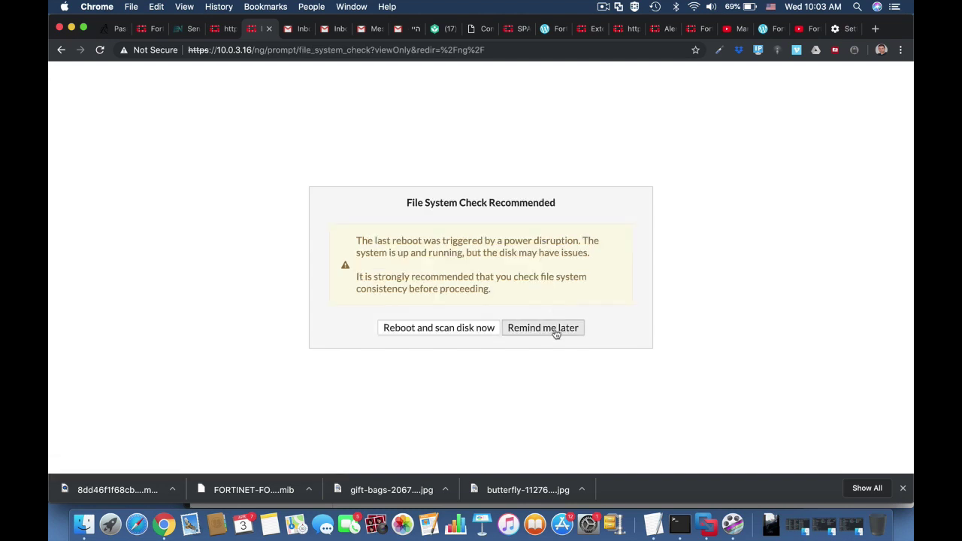
{"action": "left_click", "coordinate": [555, 330]}
{"action": "left_click", "coordinate": [542, 314]}
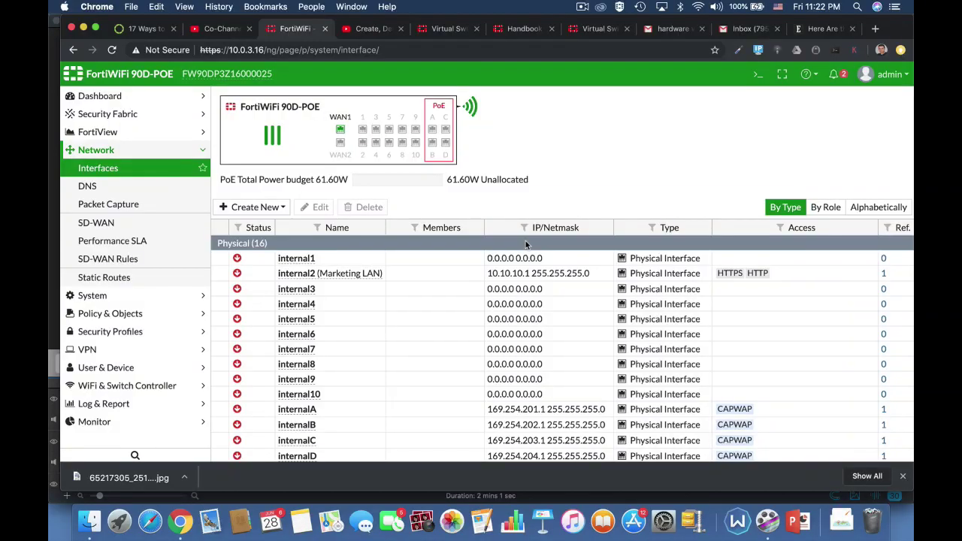
Step: In the CLI, list virtual switches and create 'marketing' on physical switch sw0
{"action": "left_click", "coordinate": [758, 74]}
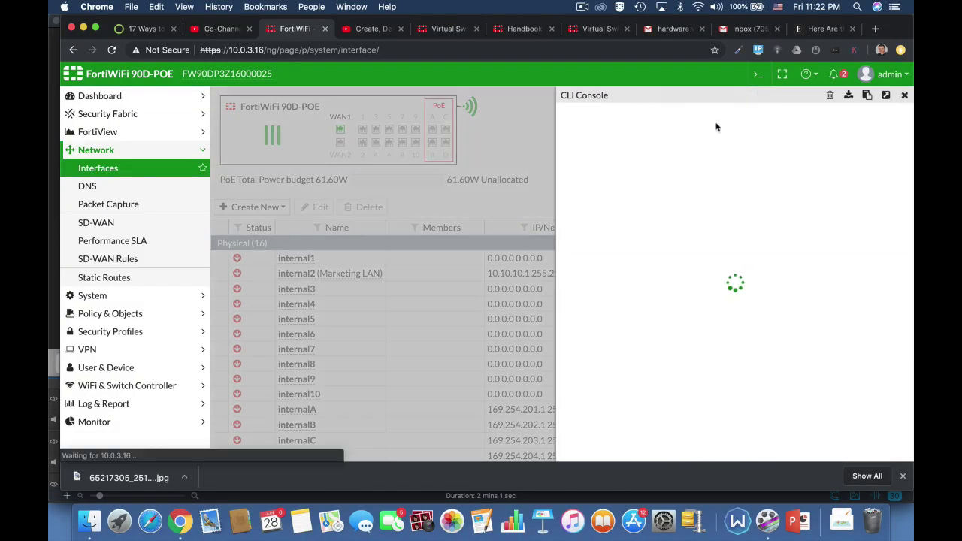
{"action": "type", "text": "con"}
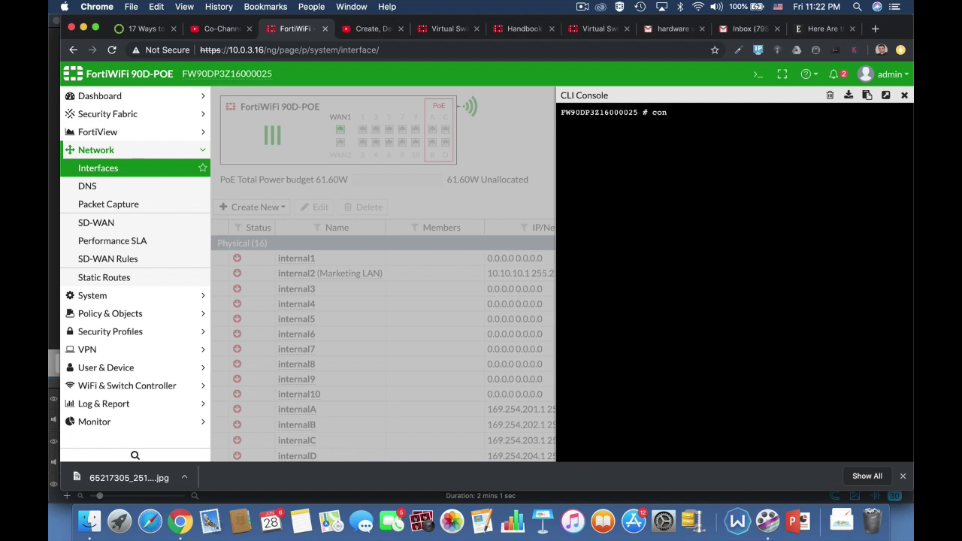
{"action": "type", "text": "fig"}
{"action": "key", "text": "Return"}
{"action": "type", "text": "s"}
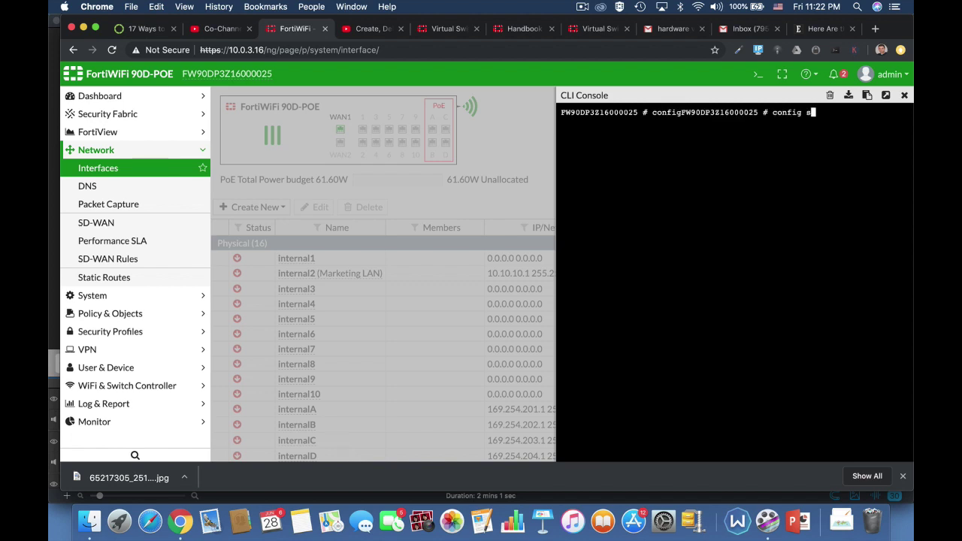
{"action": "type", "text": "ystem virt"}
{"action": "key", "text": "Tab"}
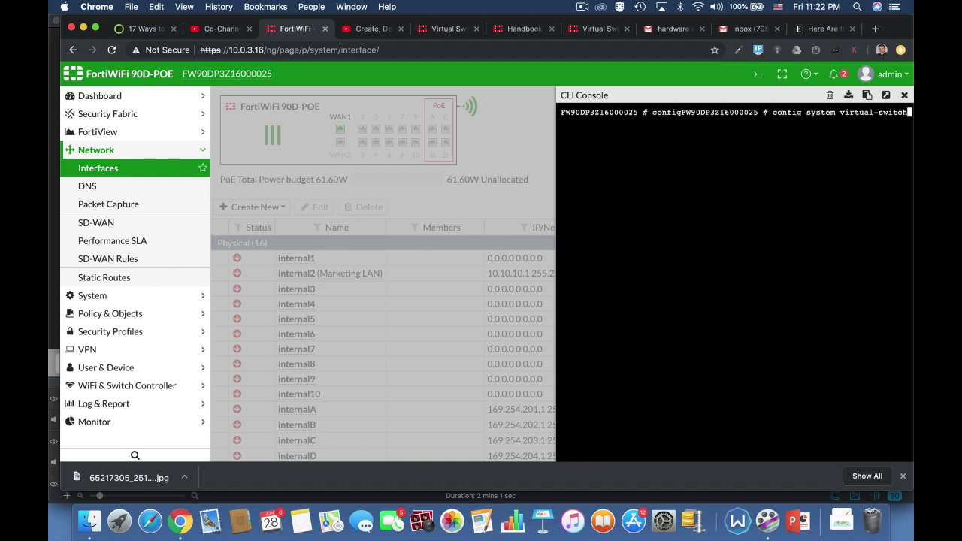
{"action": "key", "text": "Return"}
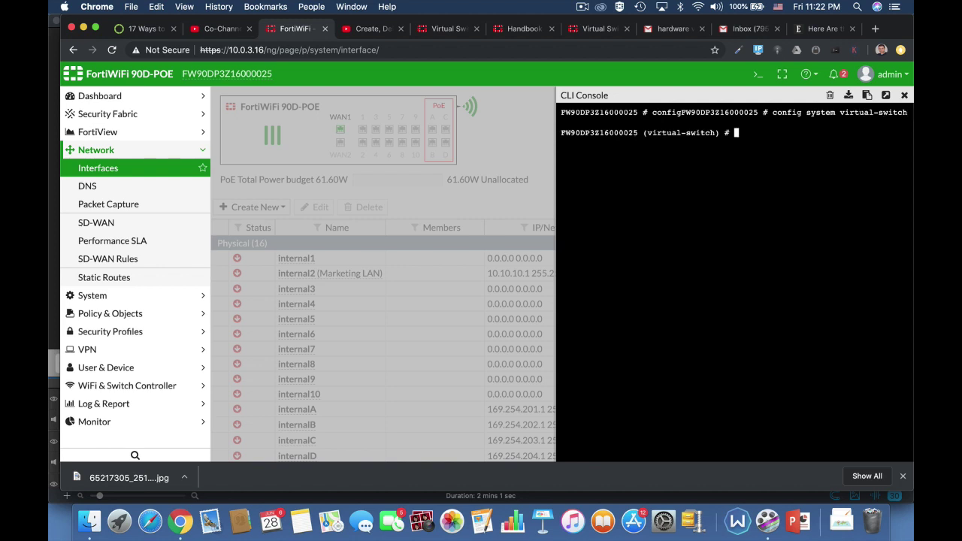
{"action": "type", "text": "get"}
{"action": "key", "text": "Return"}
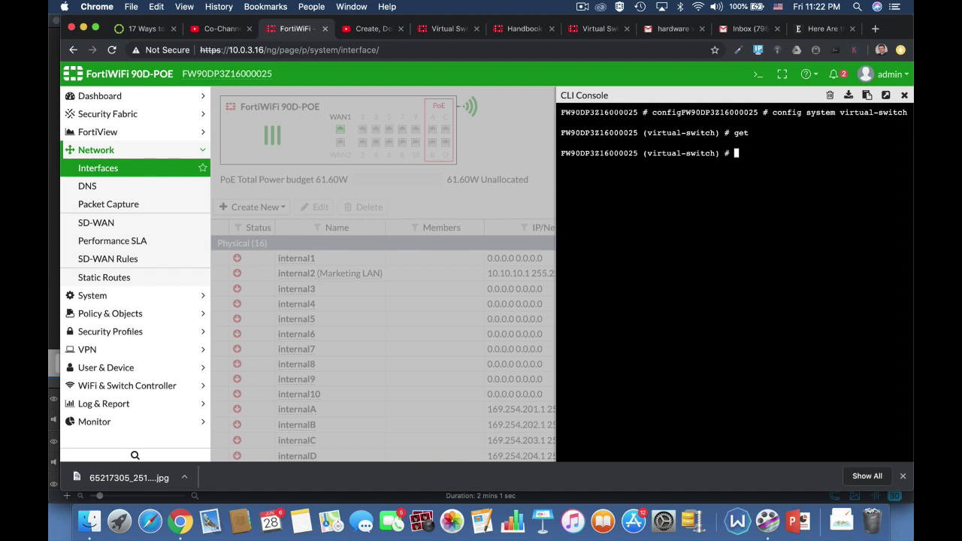
{"action": "type", "text": "edit marketing"}
{"action": "key", "text": "Return"}
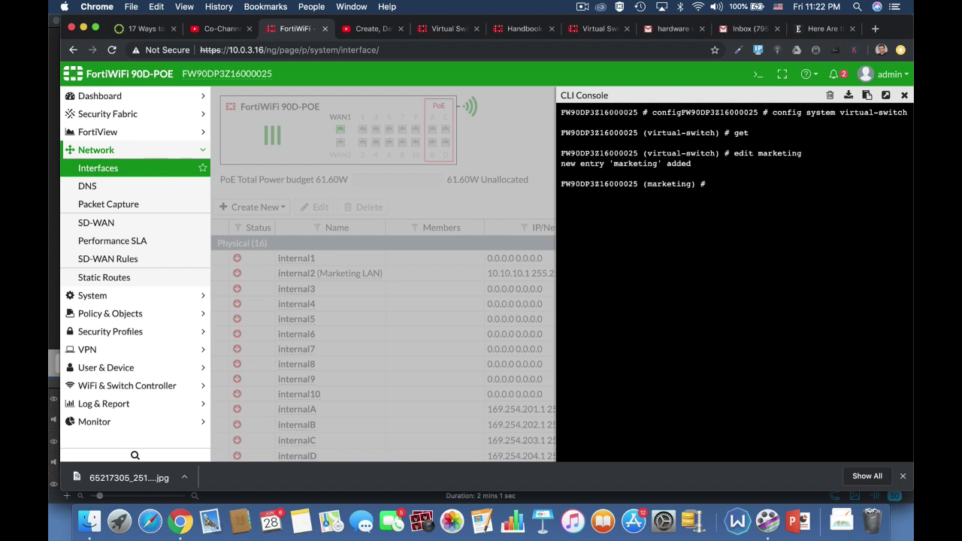
{"action": "type", "text": "set p"}
{"action": "key", "text": "Tab"}
{"action": "type", "text": "sw0"}
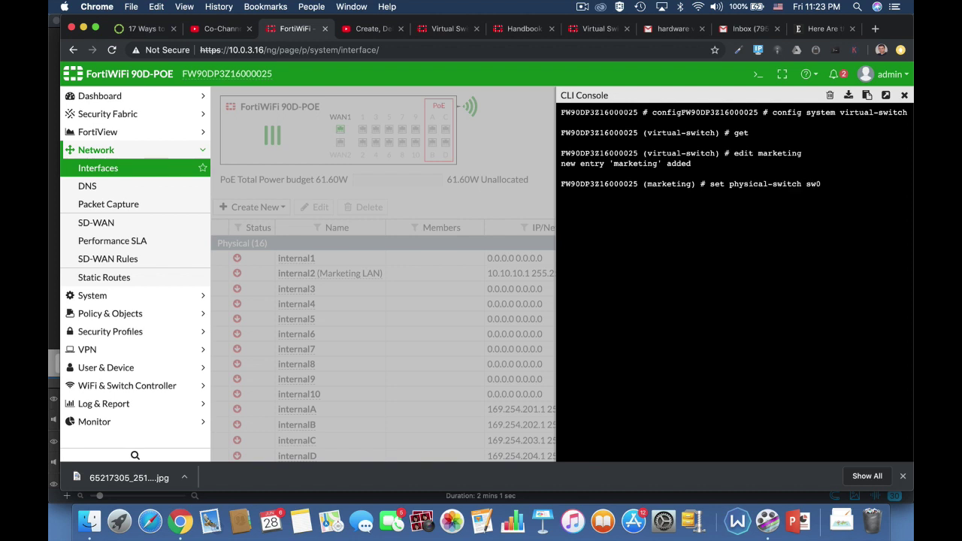
{"action": "key", "text": "Return"}
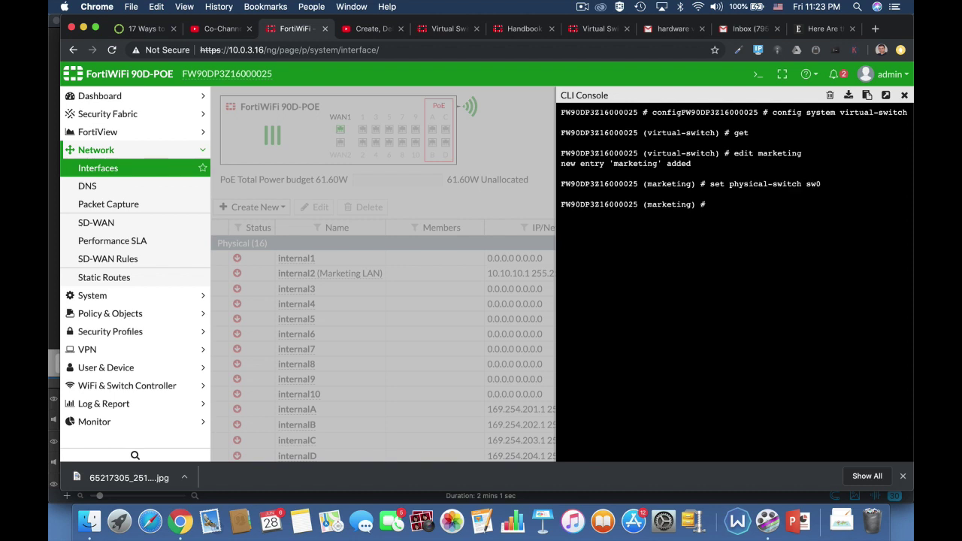
Step: Add ports internal4, internal5 and internal6 to marketing and commit the virtual-switch configuration
{"action": "type", "text": "config port"}
{"action": "key", "text": "Return"}
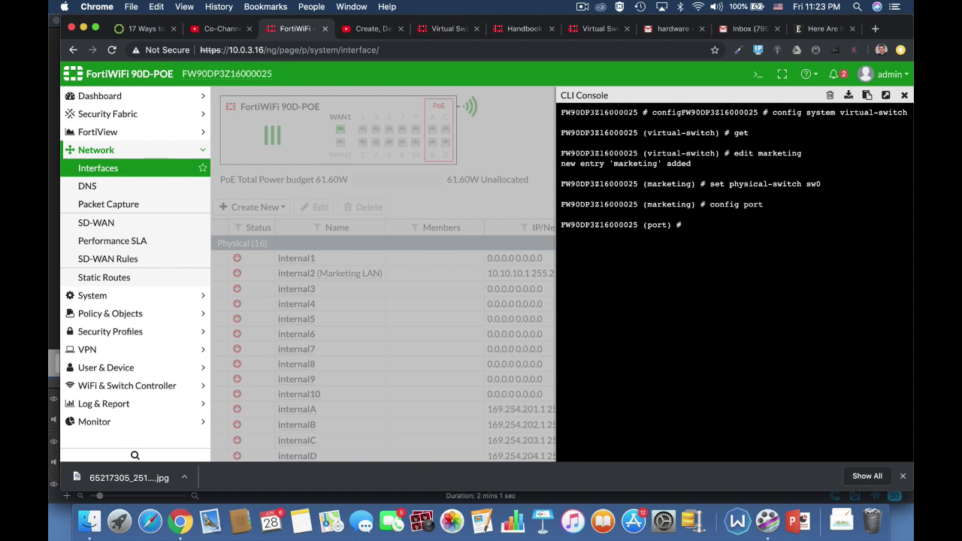
{"action": "type", "text": "edit internal4"}
{"action": "key", "text": "Return"}
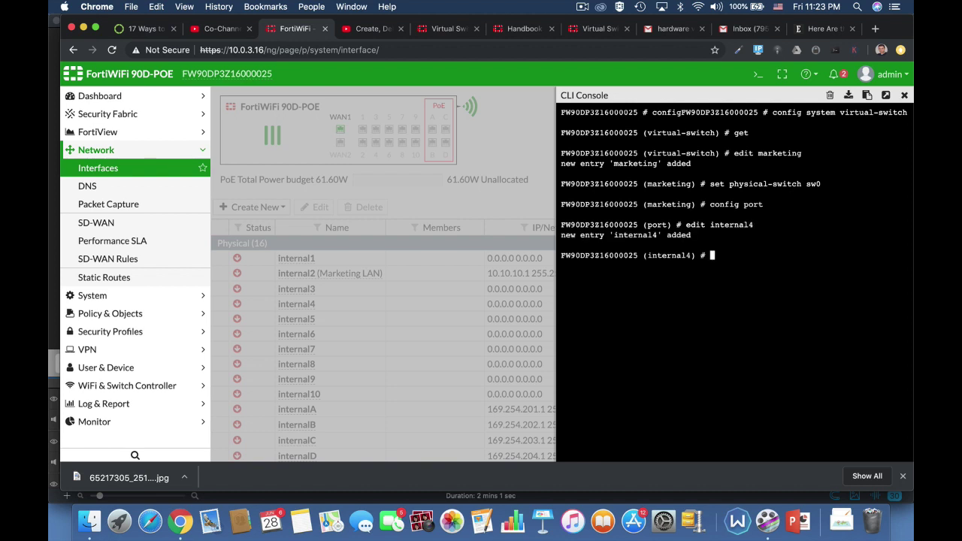
{"action": "type", "text": "next"}
{"action": "key", "text": "Return"}
{"action": "type", "text": "e"}
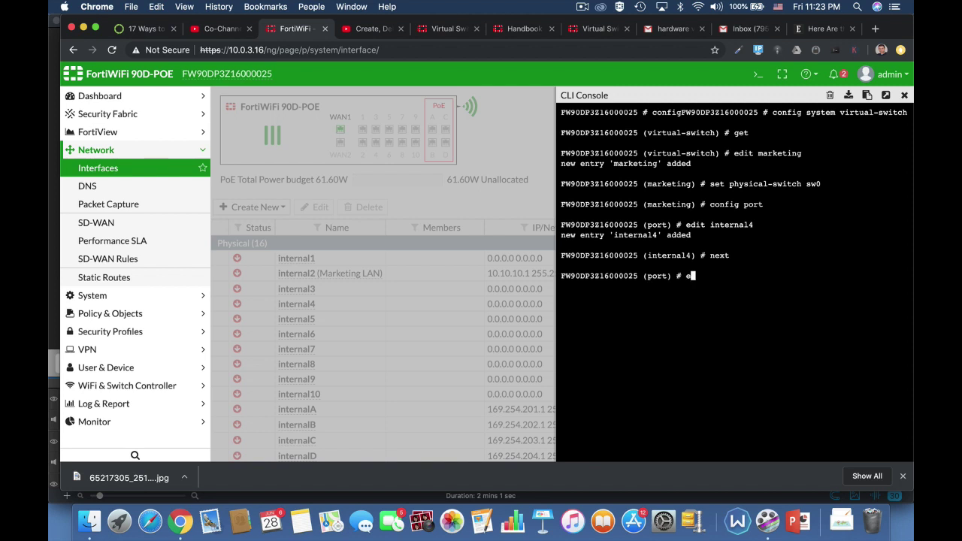
{"action": "type", "text": "dit internal5"}
{"action": "key", "text": "Return"}
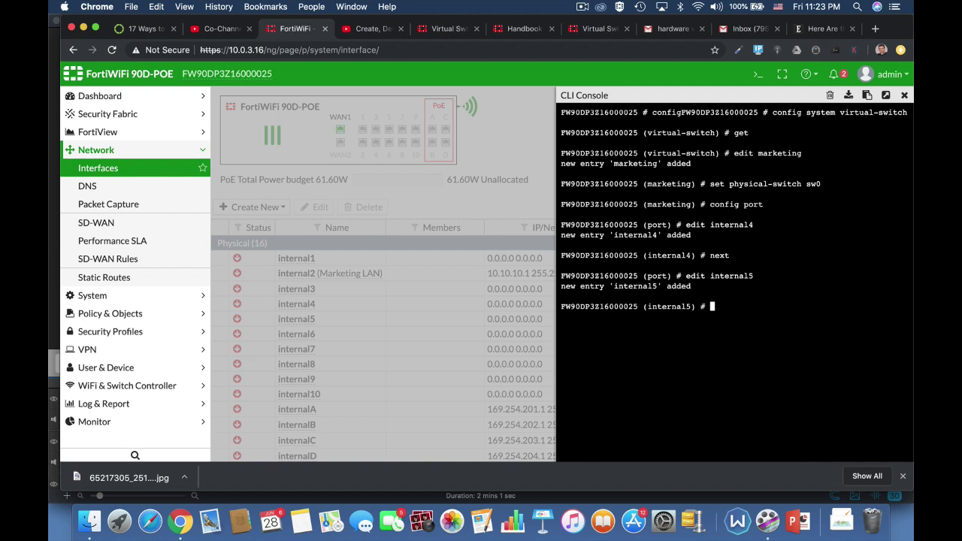
{"action": "type", "text": "edit"}
{"action": "key", "text": "BackSpace"}
{"action": "key", "text": "BackSpace"}
{"action": "key", "text": "BackSpace"}
{"action": "key", "text": "BackSpace"}
{"action": "type", "text": "next"}
{"action": "key", "text": "Return"}
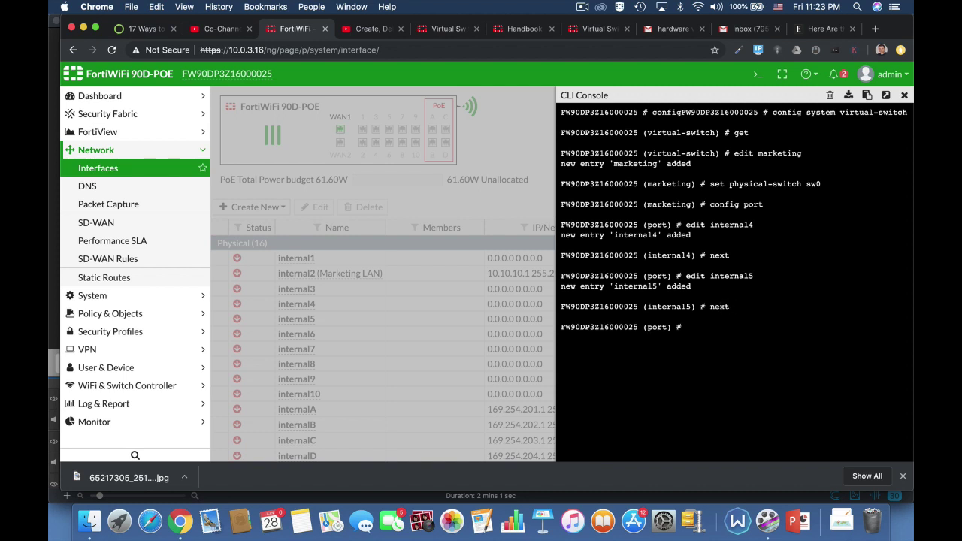
{"action": "type", "text": "edit internal6"}
{"action": "key", "text": "Return"}
{"action": "type", "text": "nex"}
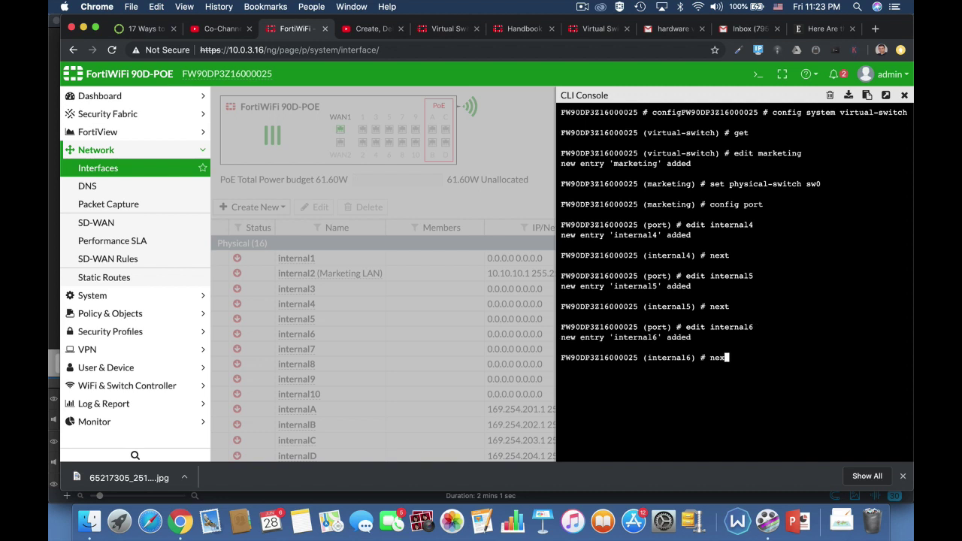
{"action": "type", "text": "t"}
{"action": "key", "text": "Return"}
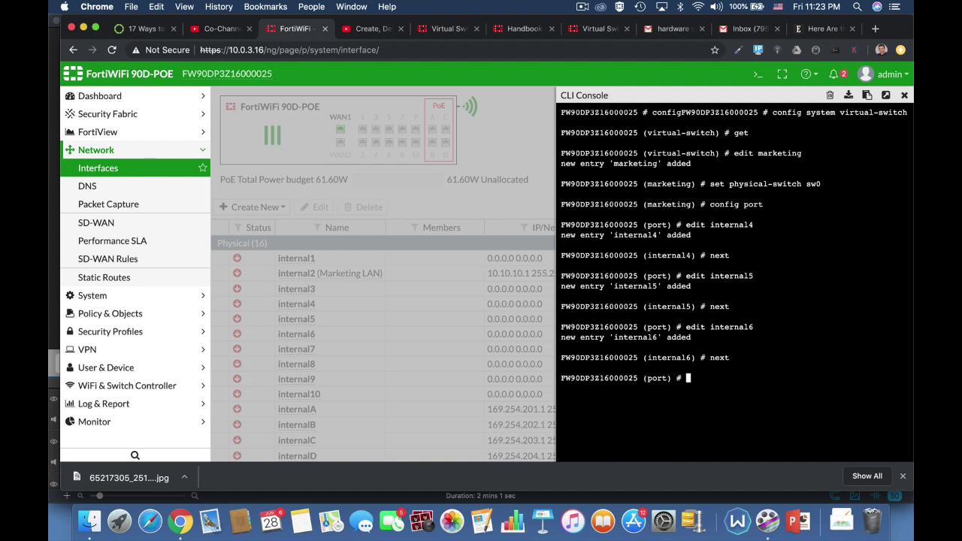
{"action": "type", "text": "end"}
{"action": "key", "text": "Return"}
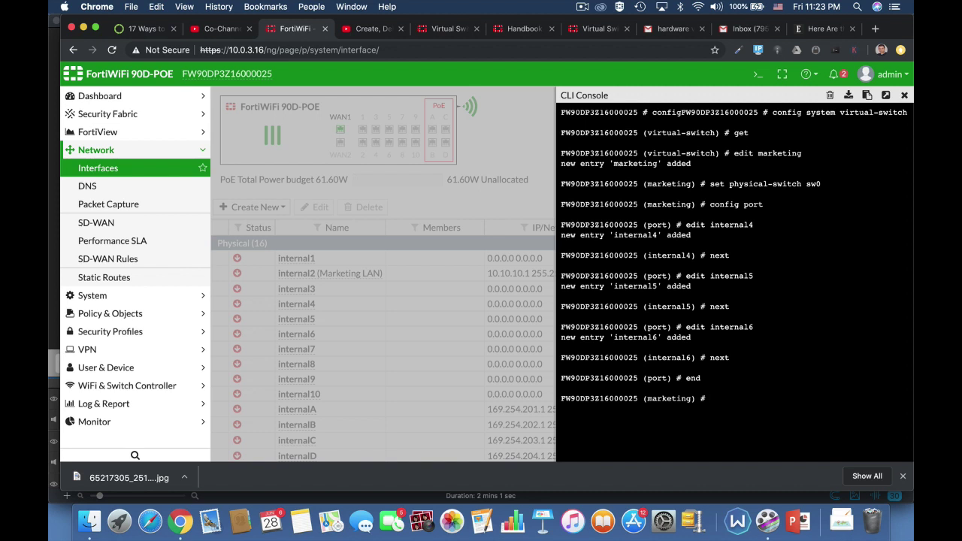
{"action": "type", "text": "end"}
{"action": "key", "text": "Return"}
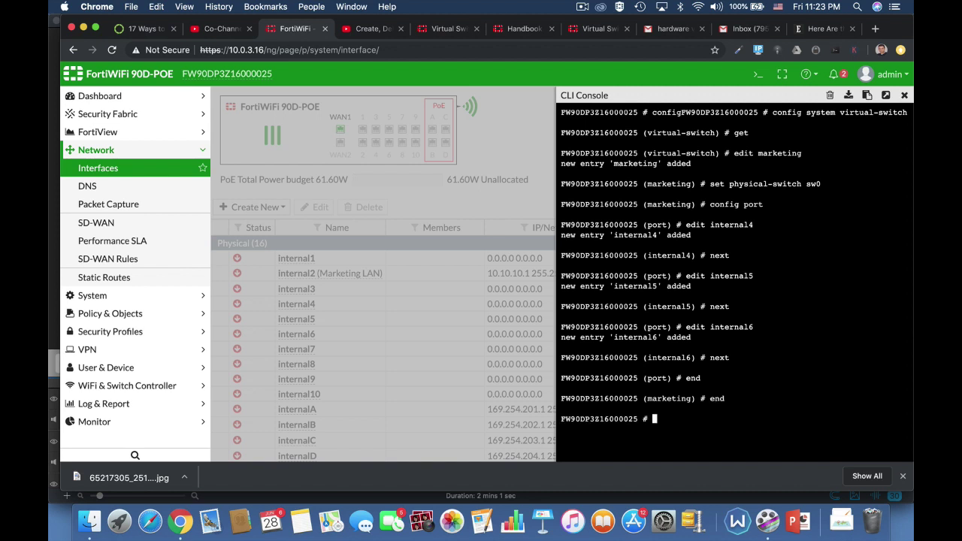
Step: Run 'get' under config system virtual-switch to confirm marketing, then exit to the top-level prompt
{"action": "type", "text": "config system switch-interface"}
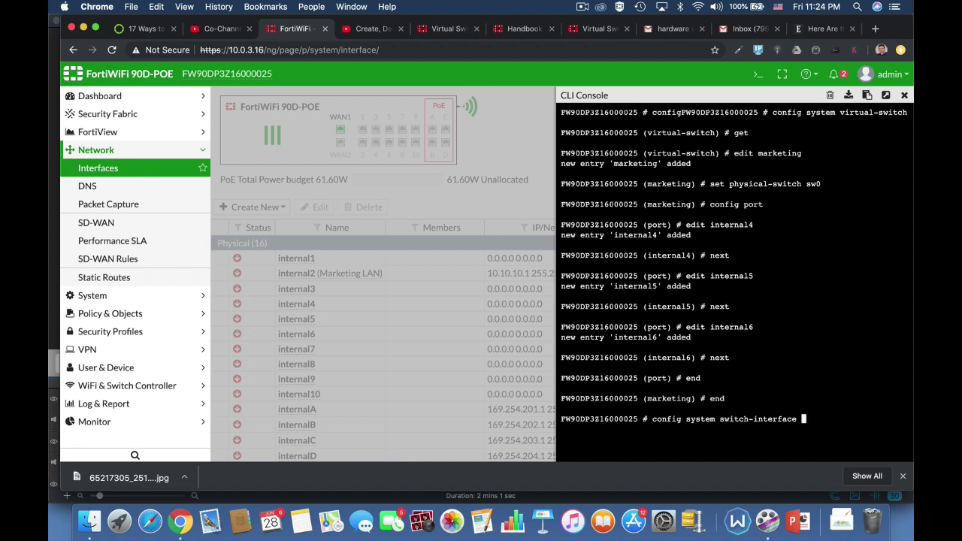
{"action": "key", "text": "BackSpace"}
{"action": "key", "text": "BackSpace"}
{"action": "key", "text": "BackSpace"}
{"action": "key", "text": "BackSpace"}
{"action": "key", "text": "BackSpace"}
{"action": "key", "text": "BackSpace"}
{"action": "key", "text": "BackSpace"}
{"action": "key", "text": "BackSpace"}
{"action": "key", "text": "BackSpace"}
{"action": "key", "text": "BackSpace"}
{"action": "key", "text": "BackSpace"}
{"action": "key", "text": "BackSpace"}
{"action": "key", "text": "BackSpace"}
{"action": "key", "text": "BackSpace"}
{"action": "key", "text": "BackSpace"}
{"action": "type", "text": "virtual-switch"}
{"action": "key", "text": "Return"}
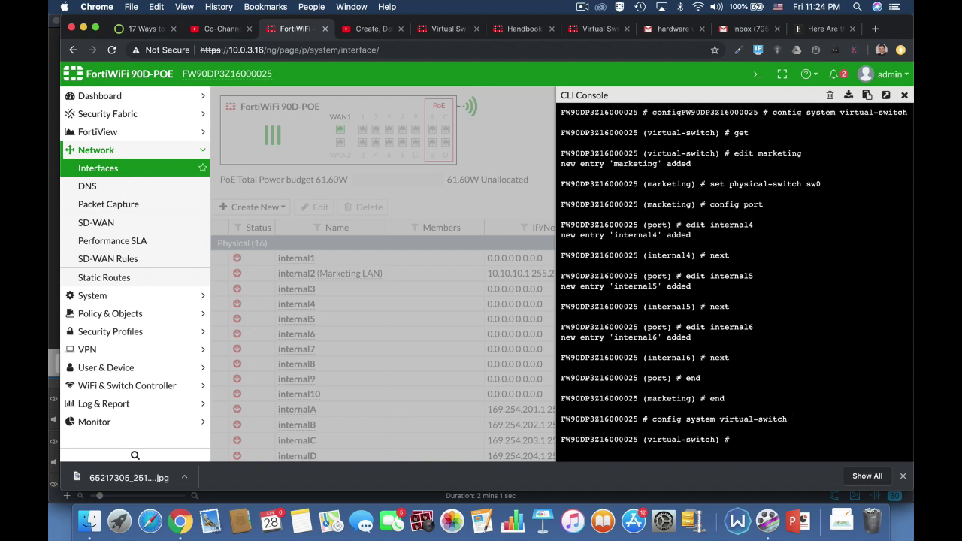
{"action": "type", "text": "get"}
{"action": "key", "text": "Return"}
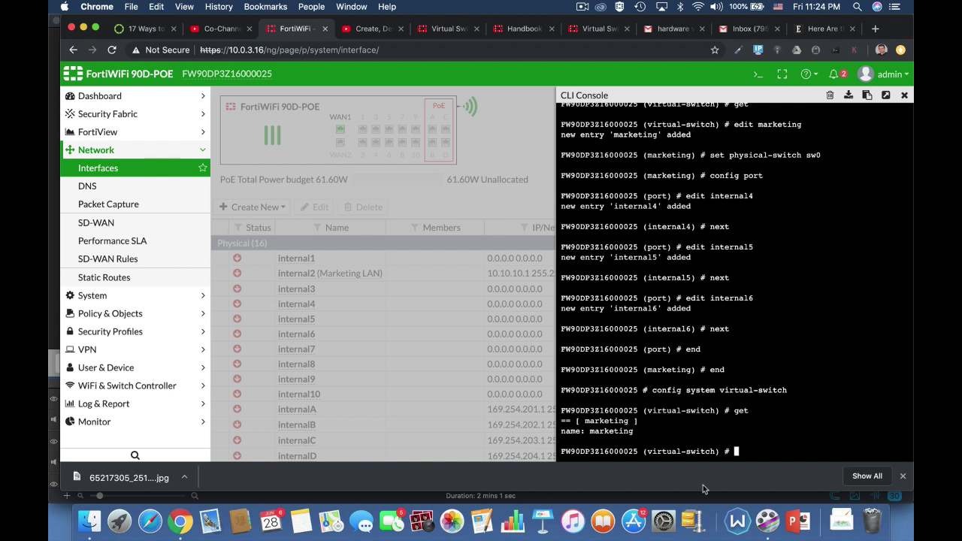
{"action": "type", "text": "end"}
{"action": "key", "text": "Return"}
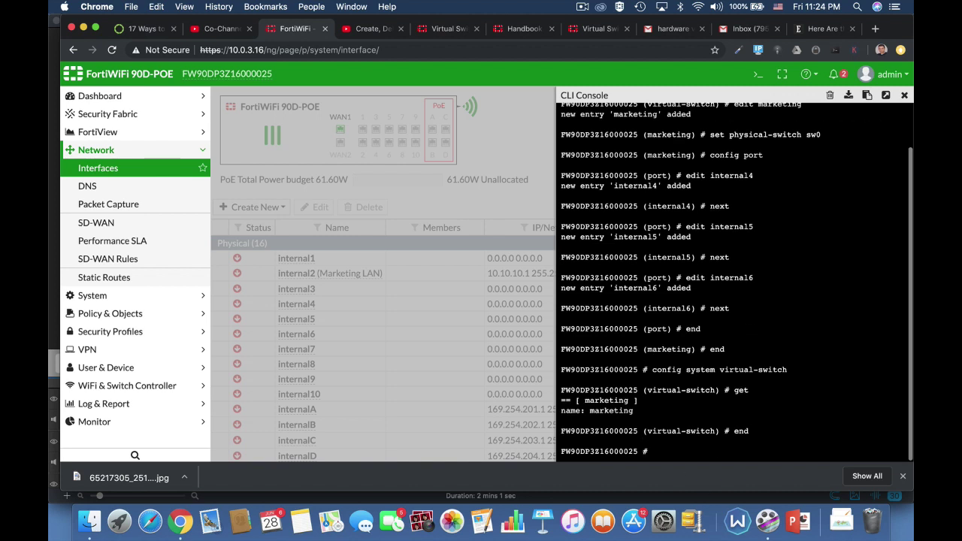
{"action": "type", "text": "end"}
{"action": "key", "text": "Return"}
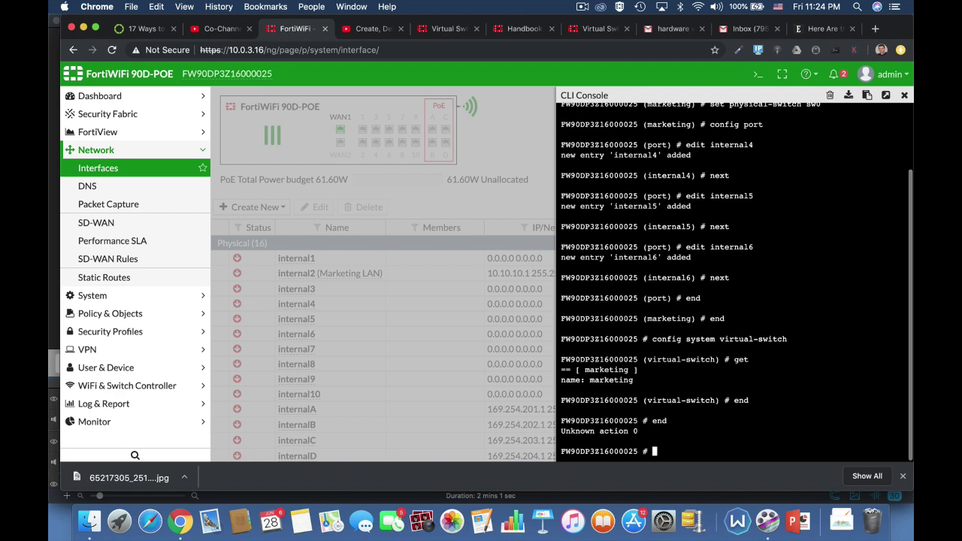
Step: Close the console, reload the Interfaces page and open the marketing hardware switch for editing
{"action": "left_click", "coordinate": [906, 97]}
{"action": "left_click", "coordinate": [906, 97]}
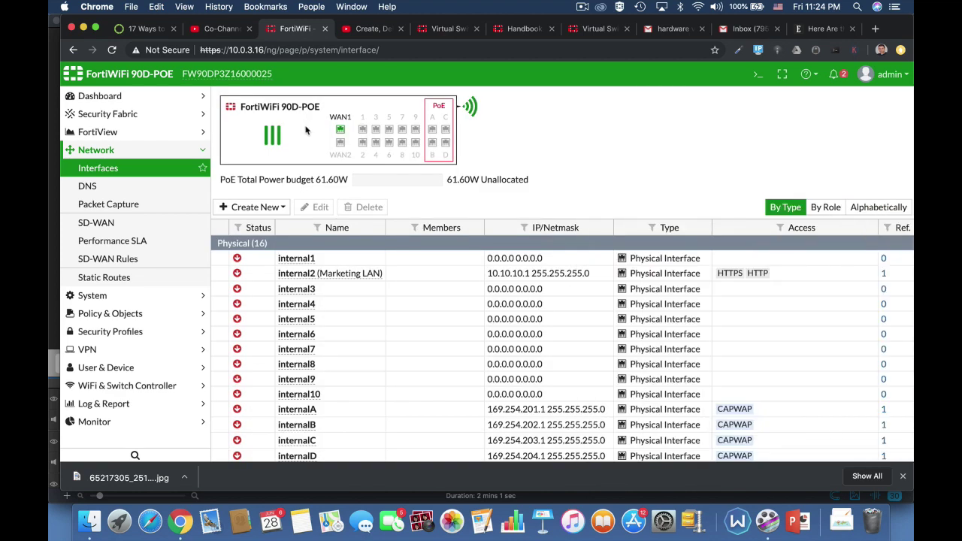
{"action": "left_click", "coordinate": [333, 49]}
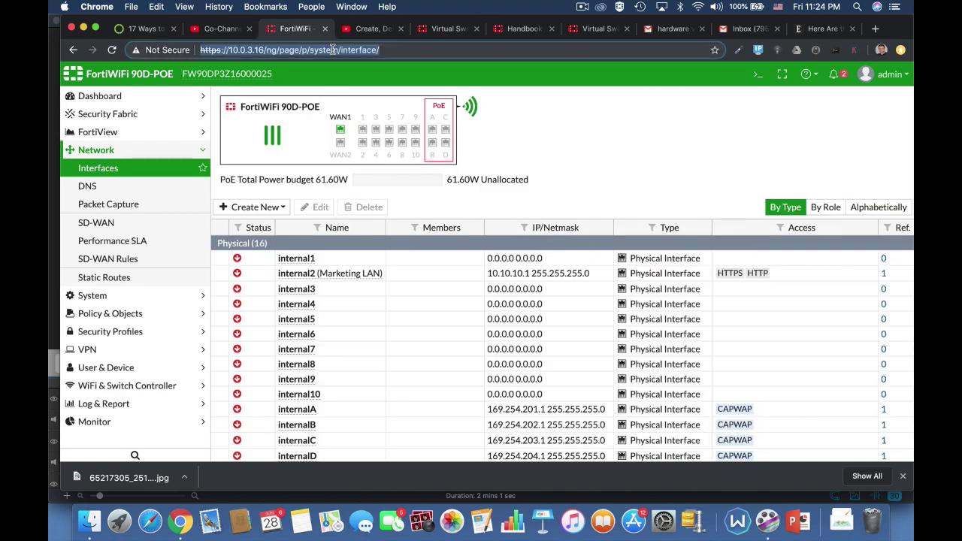
{"action": "key", "text": "Return"}
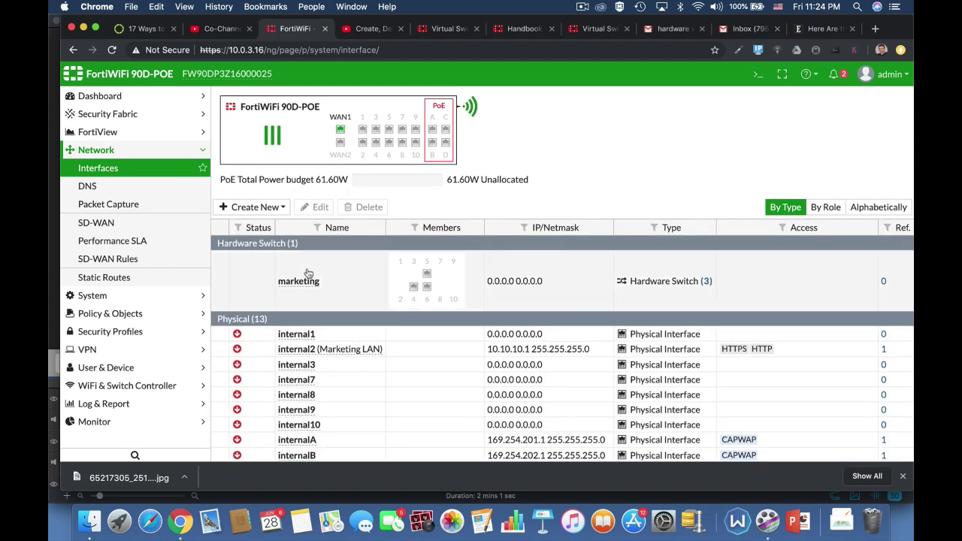
{"action": "left_click", "coordinate": [318, 208]}
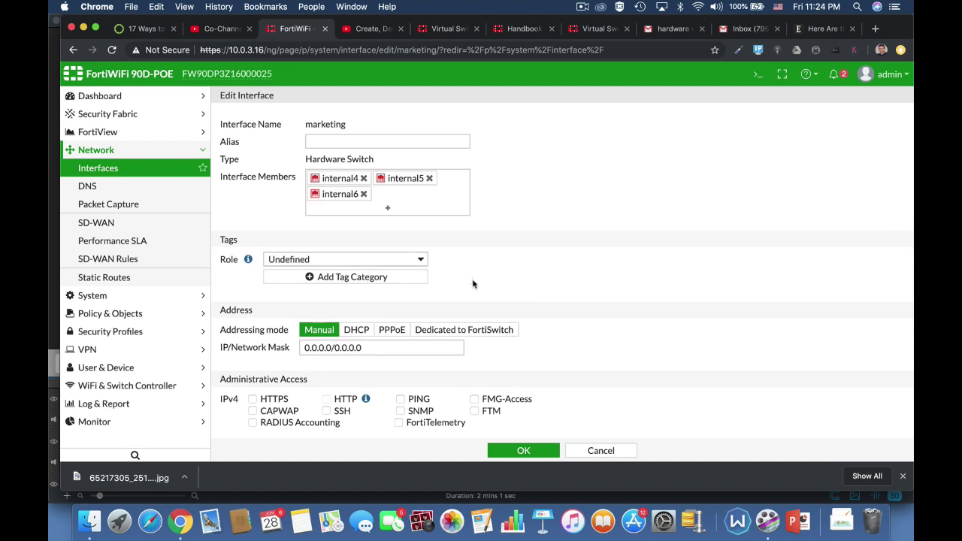
Step: Give the marketing interface the alias 'lan2' and the LAN role
{"action": "left_click", "coordinate": [335, 142]}
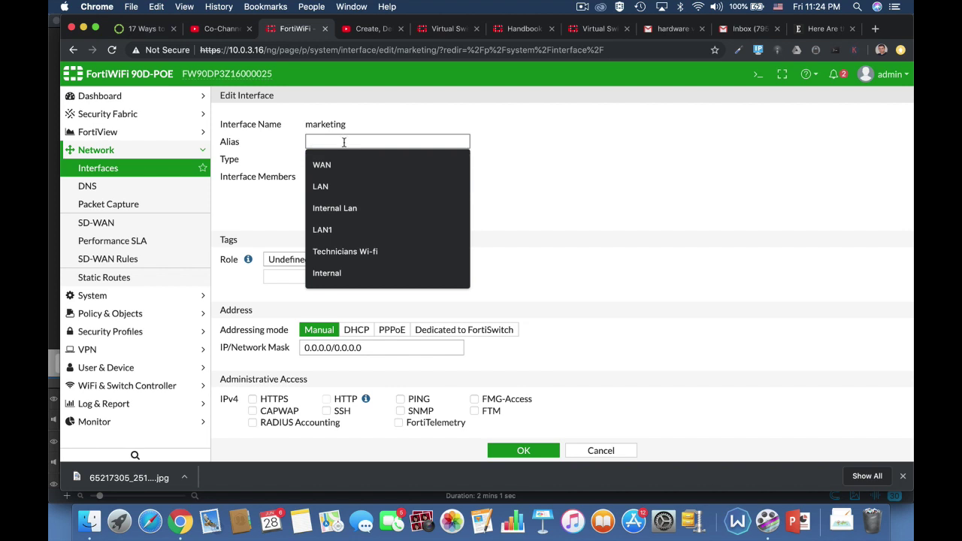
{"action": "type", "text": "lan2"}
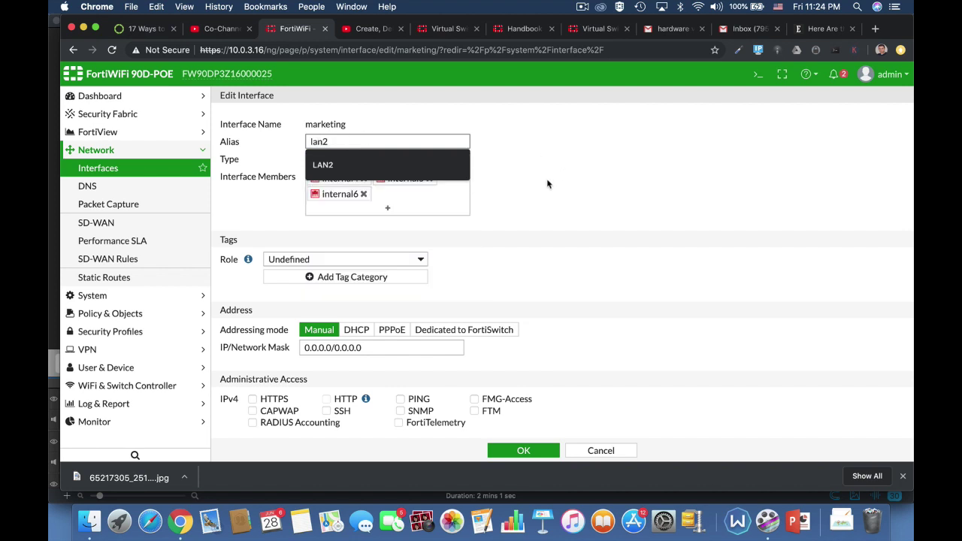
{"action": "left_click", "coordinate": [547, 179]}
{"action": "left_click", "coordinate": [406, 259]}
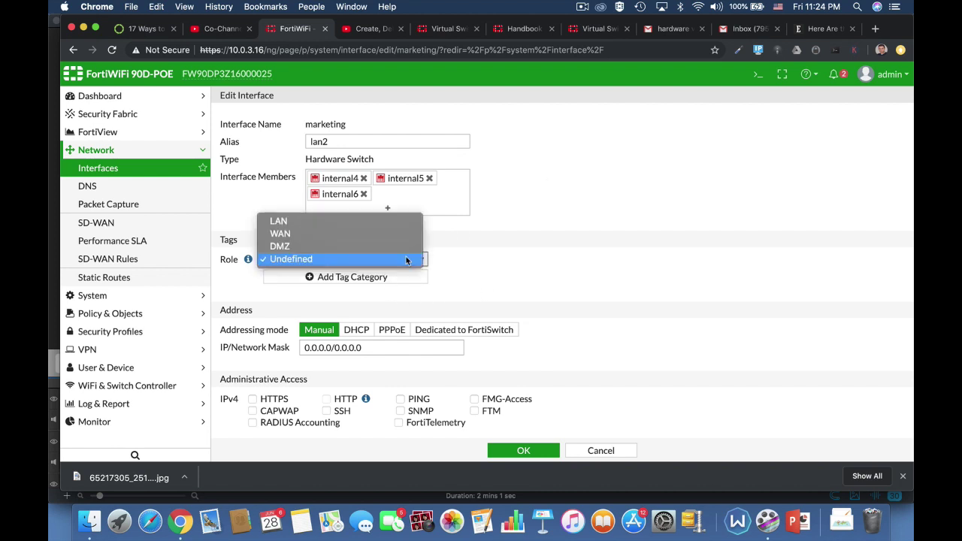
{"action": "left_click", "coordinate": [377, 221]}
Step: Change the interface address to 10.0.4.17 with a 255.255.255.0 mask
{"action": "scroll", "coordinate": [534, 308], "scroll_direction": "down", "scroll_amount": 2}
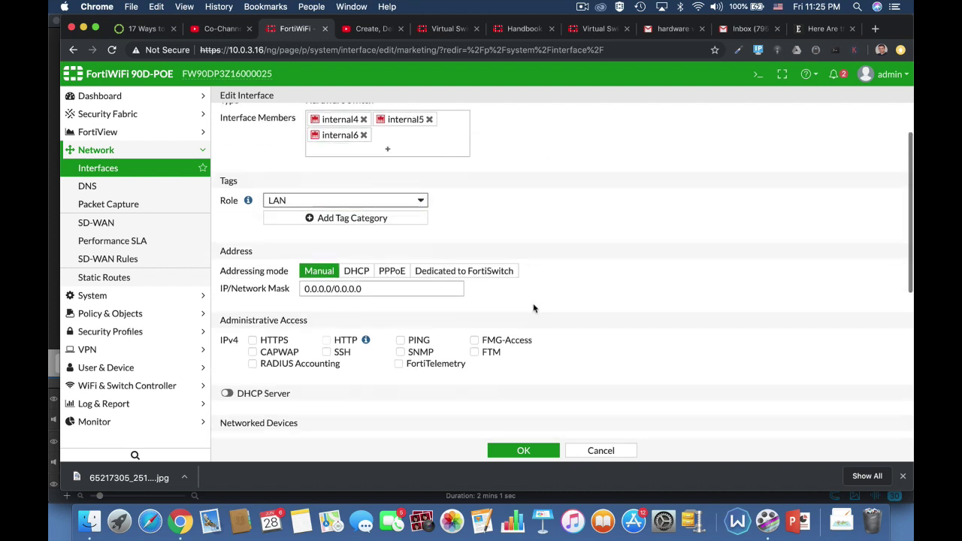
{"action": "scroll", "coordinate": [533, 308], "scroll_direction": "down", "scroll_amount": 2}
{"action": "left_click", "coordinate": [453, 233]}
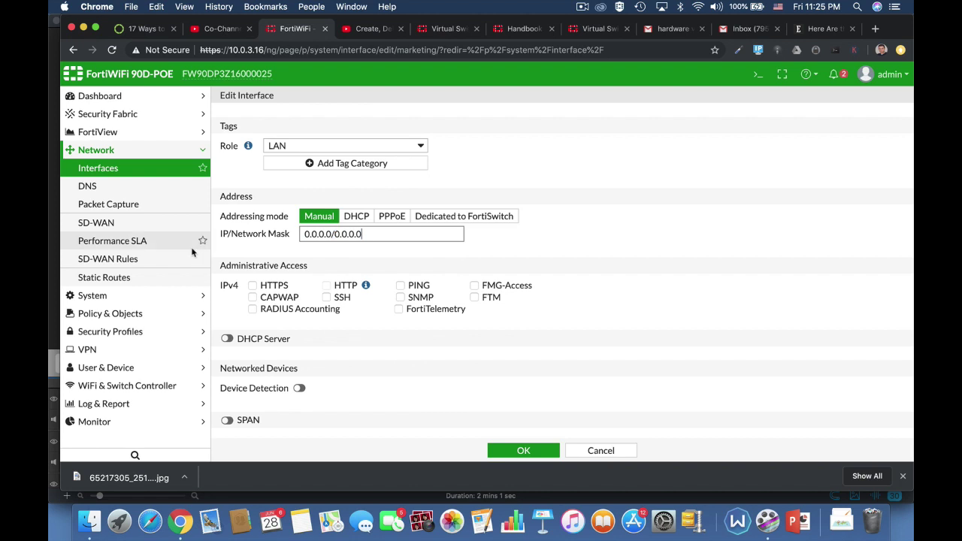
{"action": "left_click_drag", "start_coordinate": [375, 234], "coordinate": [285, 237]}
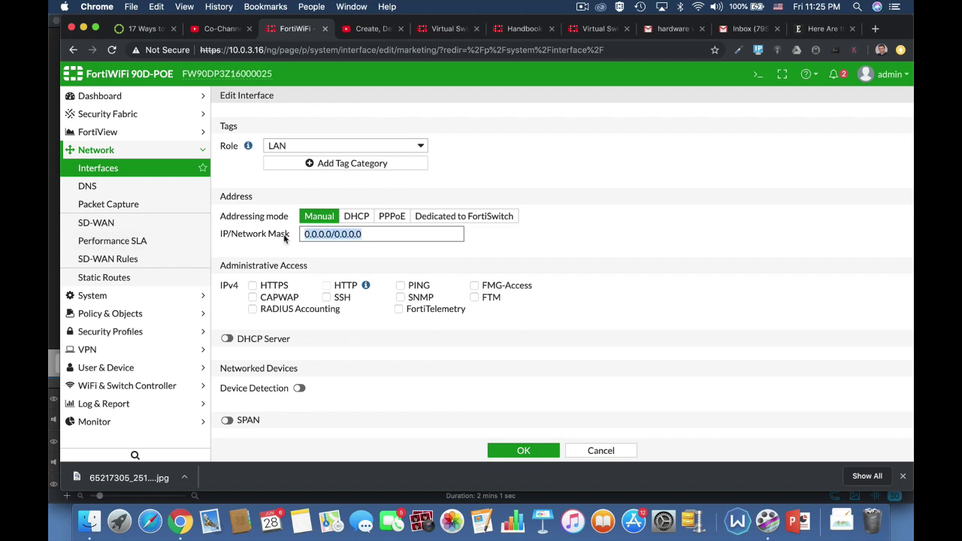
{"action": "type", "text": "10.0.3"}
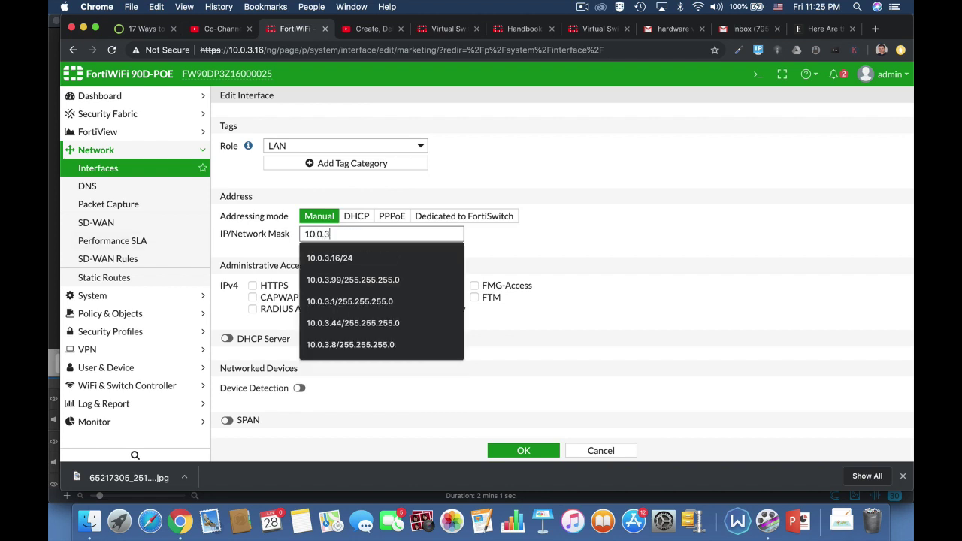
{"action": "type", "text": ".17/24"}
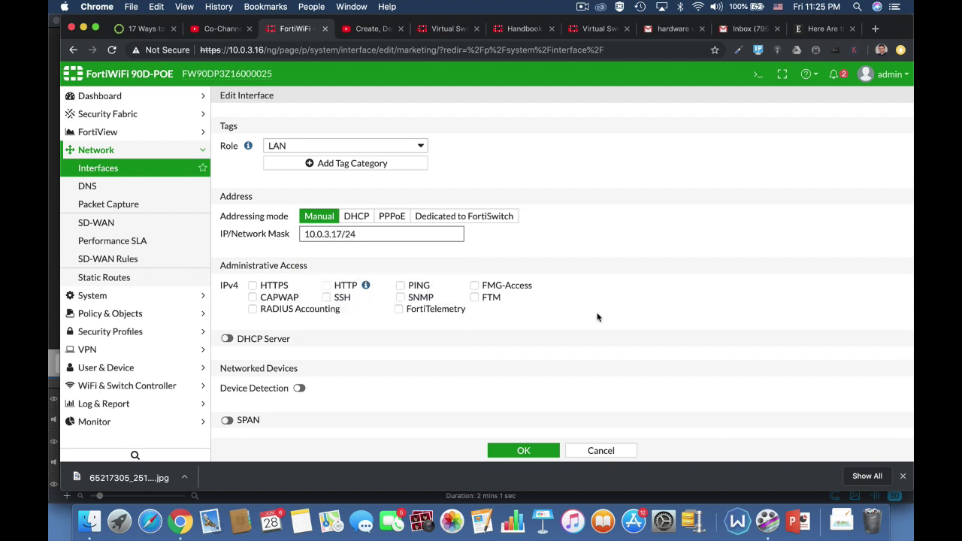
{"action": "left_click", "coordinate": [357, 233]}
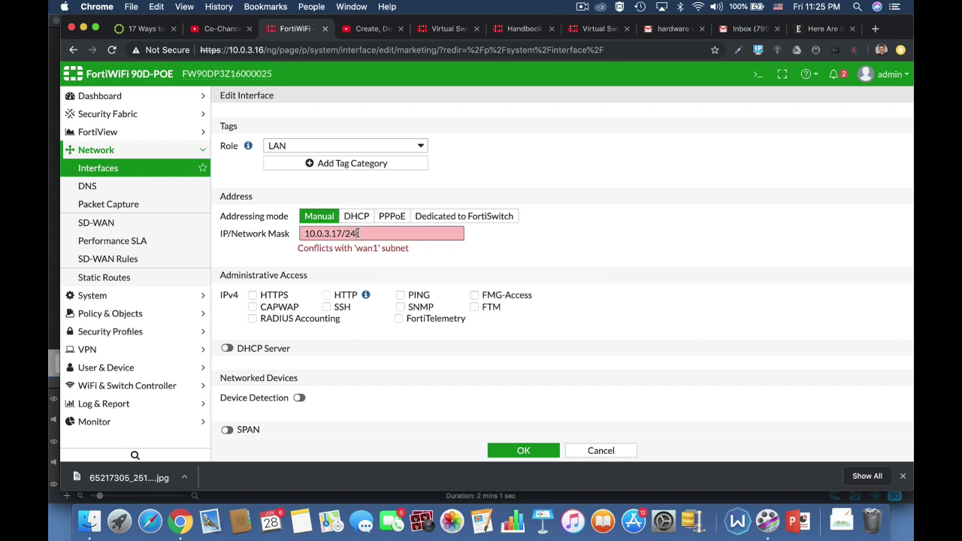
{"action": "left_click_drag", "start_coordinate": [365, 233], "coordinate": [239, 234]}
{"action": "type", "text": "10."}
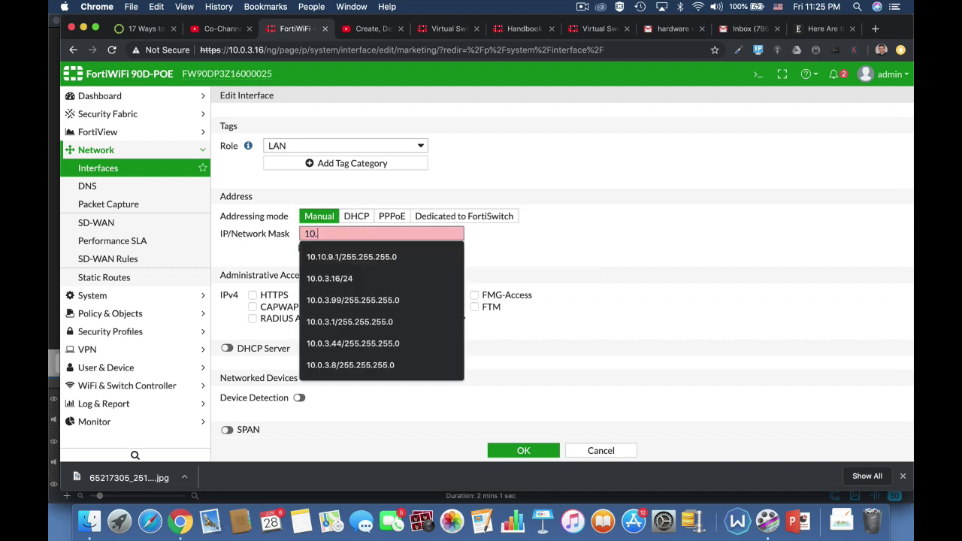
{"action": "type", "text": "0.4.1"}
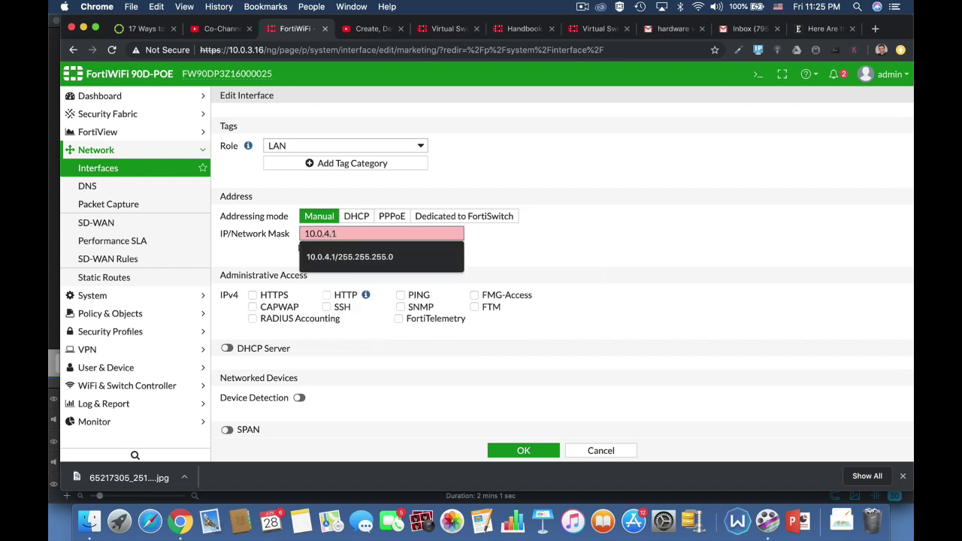
{"action": "type", "text": "7/25"}
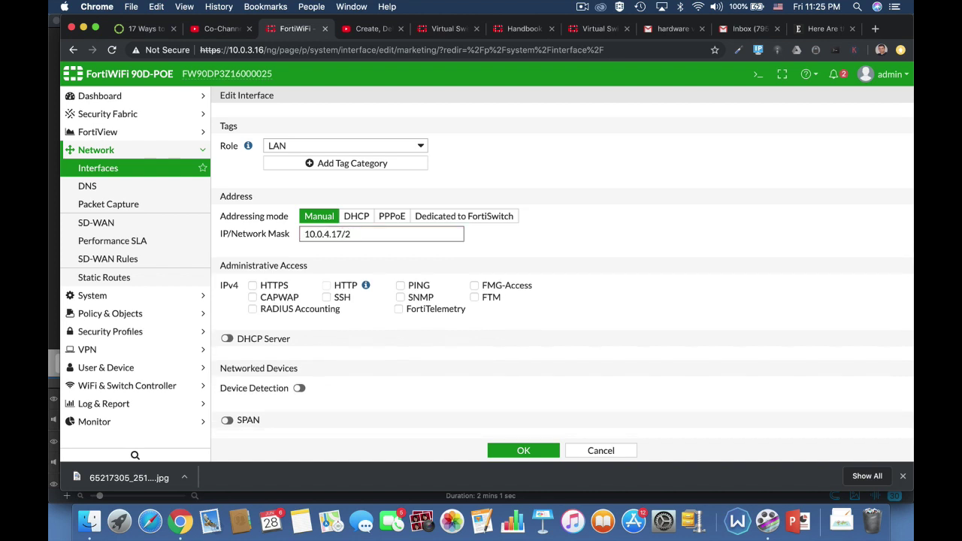
{"action": "left_click", "coordinate": [532, 277]}
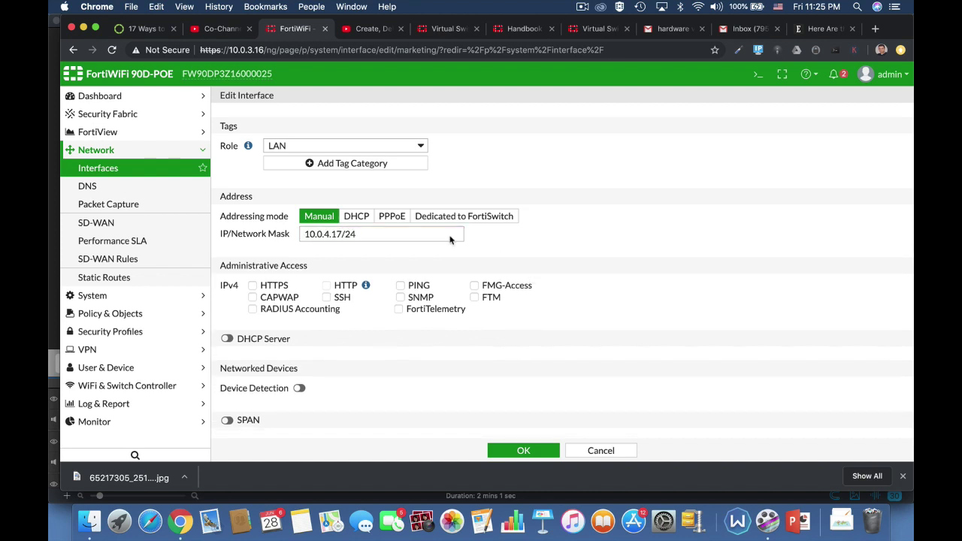
Step: Enable HTTPS access, the DHCP server and device detection, then save the interface
{"action": "left_click", "coordinate": [260, 288]}
{"action": "left_click", "coordinate": [227, 338]}
{"action": "scroll", "coordinate": [560, 387], "scroll_direction": "down", "scroll_amount": 3}
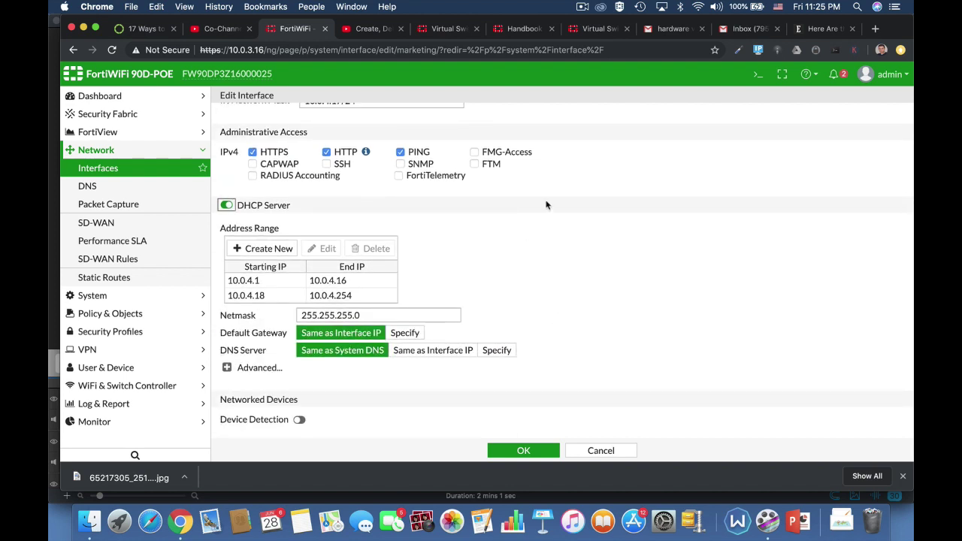
{"action": "scroll", "coordinate": [590, 223], "scroll_direction": "up", "scroll_amount": 3}
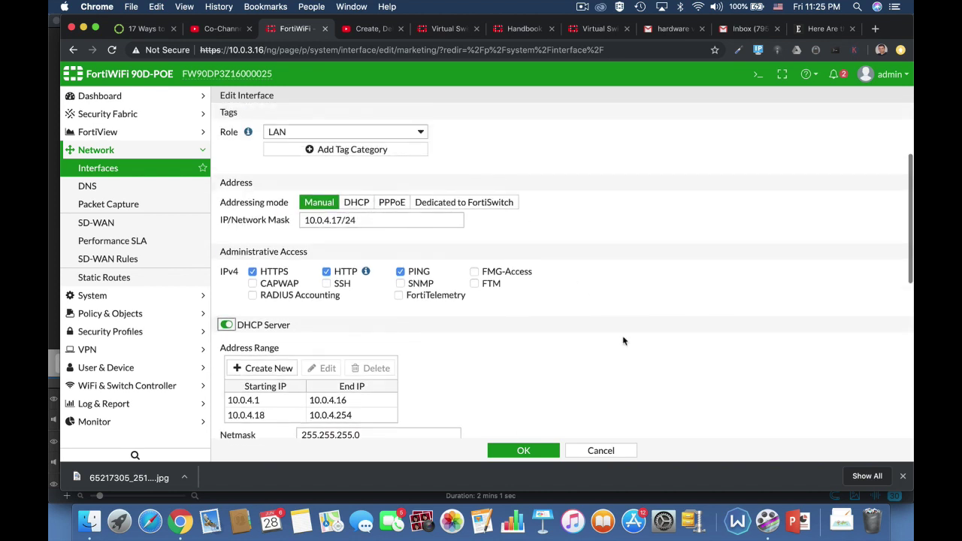
{"action": "scroll", "coordinate": [622, 340], "scroll_direction": "down", "scroll_amount": 3}
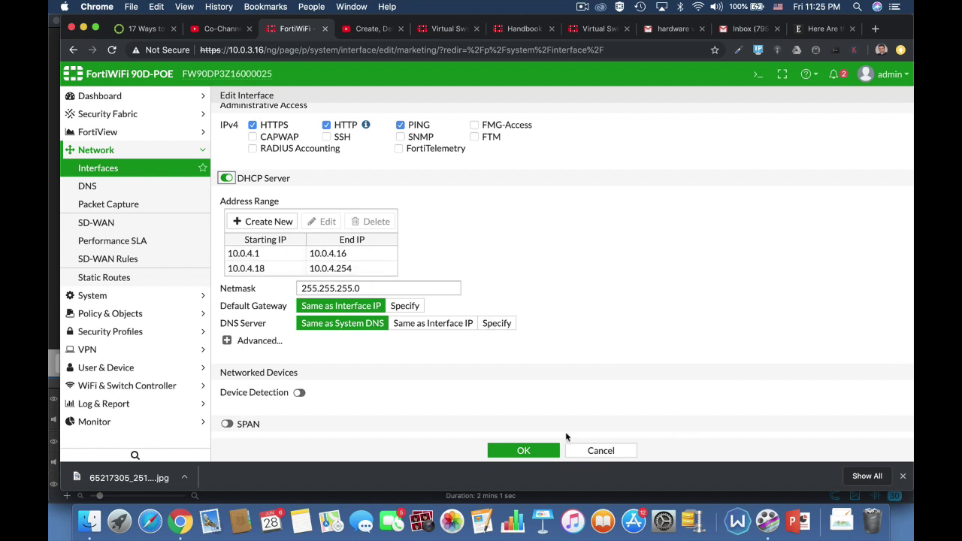
{"action": "left_click", "coordinate": [299, 392]}
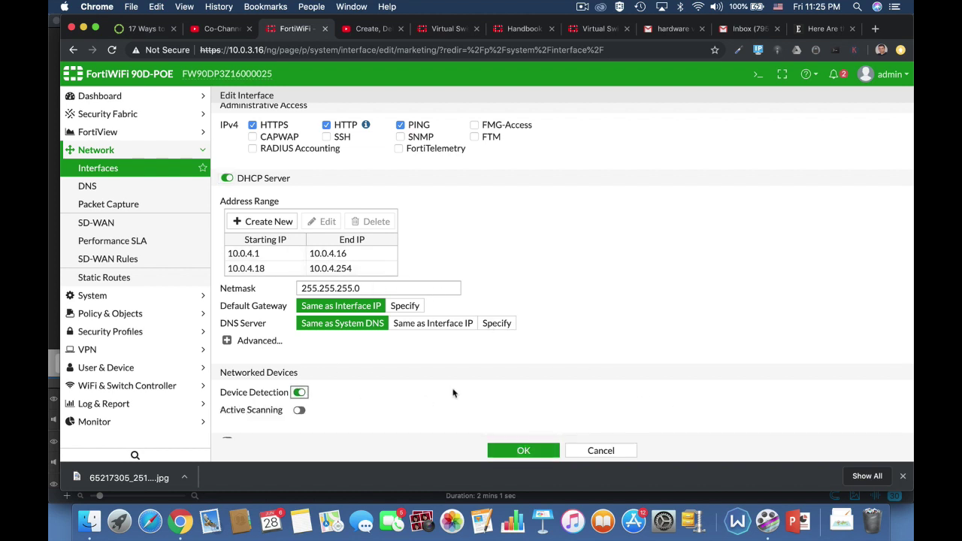
{"action": "scroll", "coordinate": [550, 412], "scroll_direction": "down", "scroll_amount": 2}
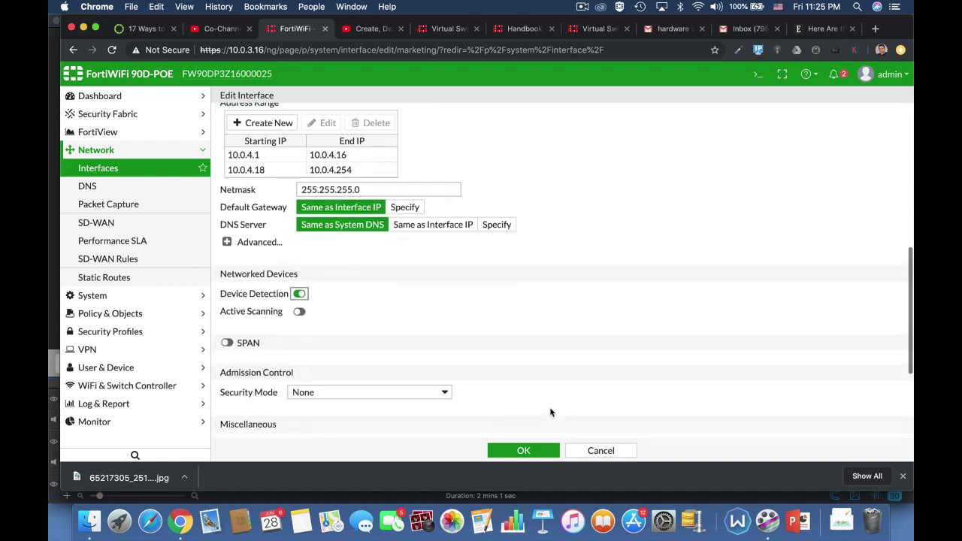
{"action": "left_click", "coordinate": [522, 452]}
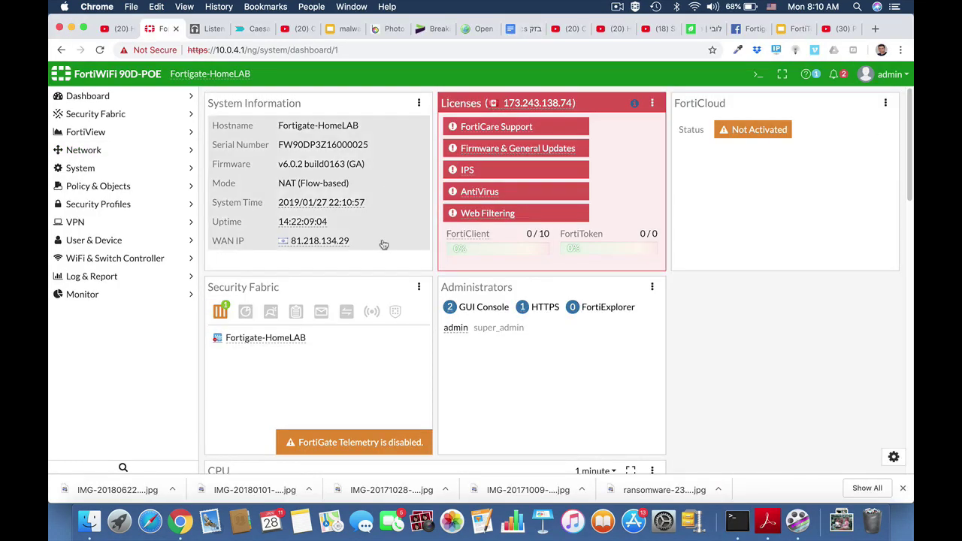
Step: Switch the System Settings inspection mode from Flow-based to Proxy and apply it
{"action": "left_click", "coordinate": [81, 169]}
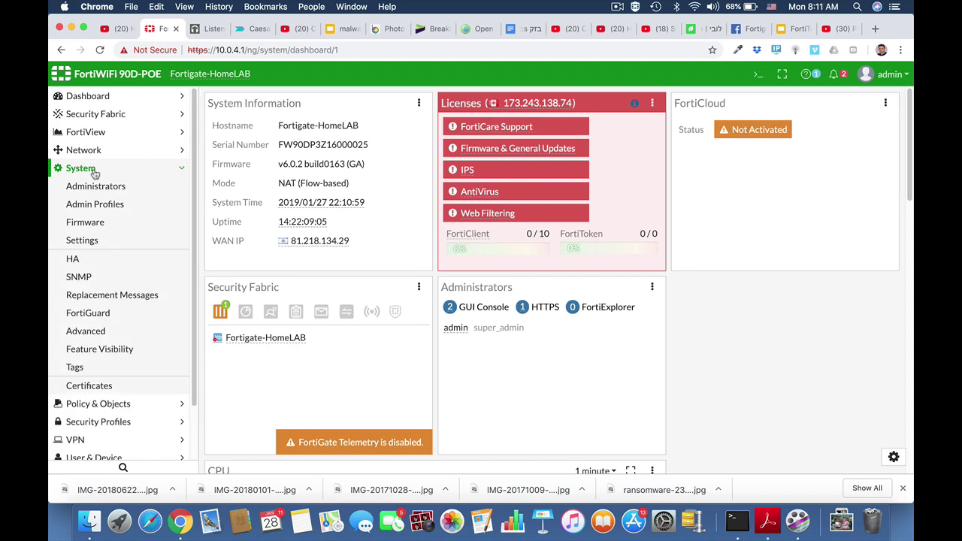
{"action": "left_click", "coordinate": [87, 242]}
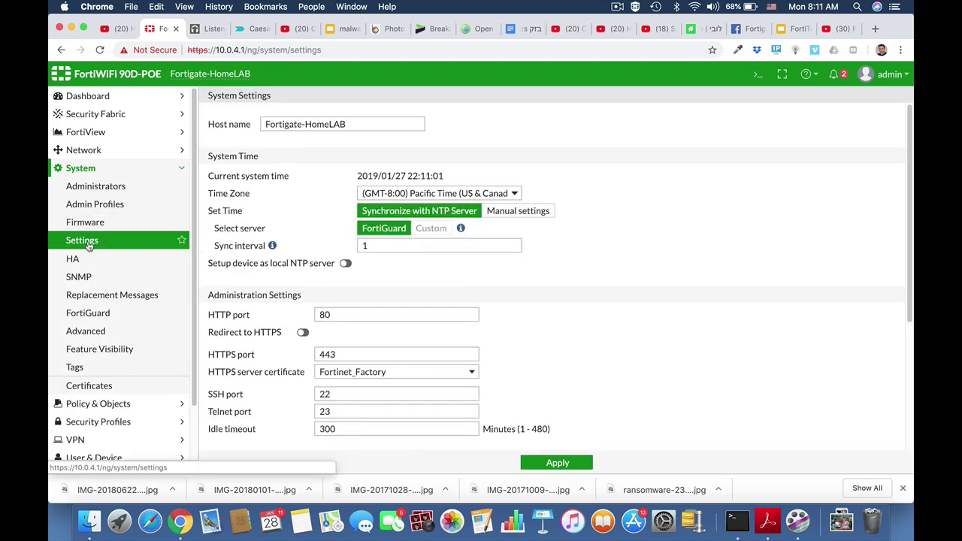
{"action": "scroll", "coordinate": [527, 336], "scroll_direction": "down", "scroll_amount": 5}
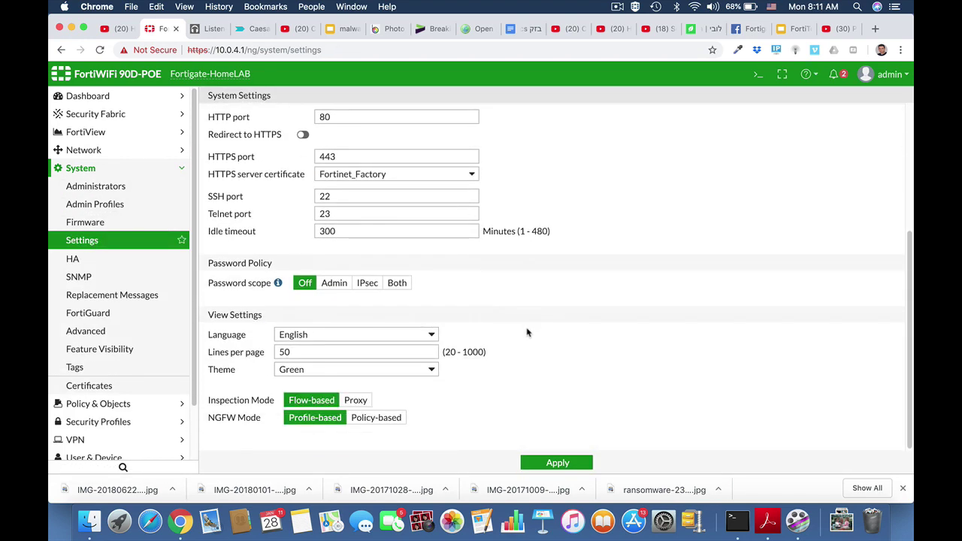
{"action": "left_click", "coordinate": [358, 400]}
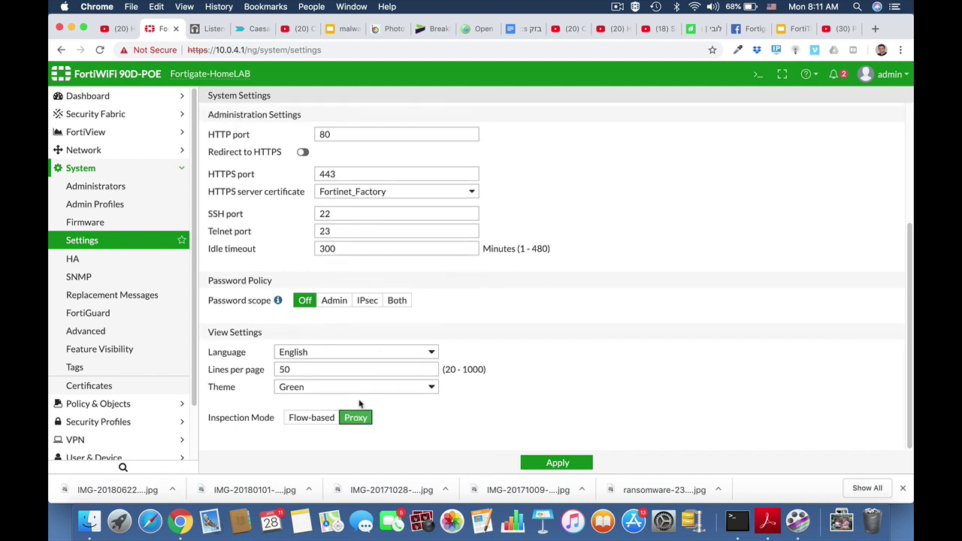
{"action": "left_click", "coordinate": [537, 462]}
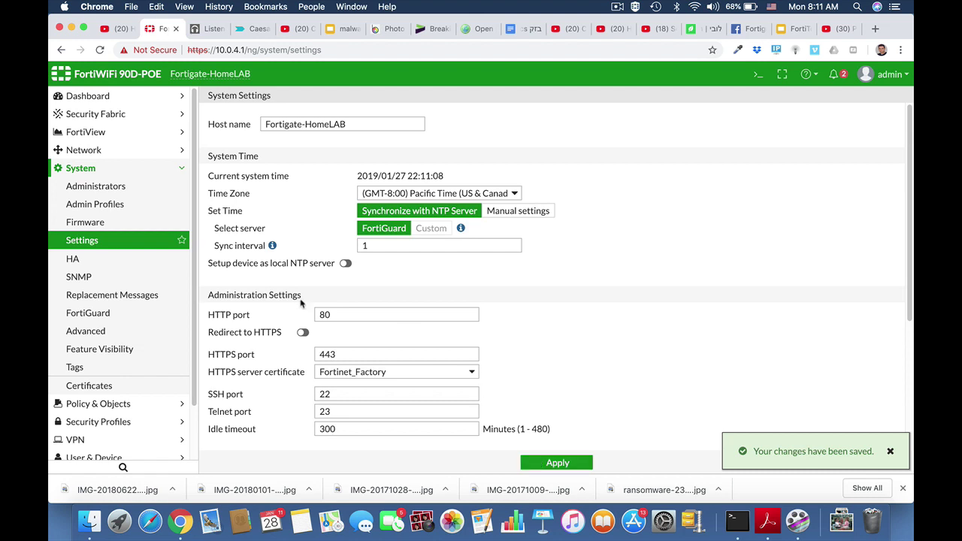
{"action": "left_click", "coordinate": [81, 169]}
{"action": "left_click", "coordinate": [79, 187]}
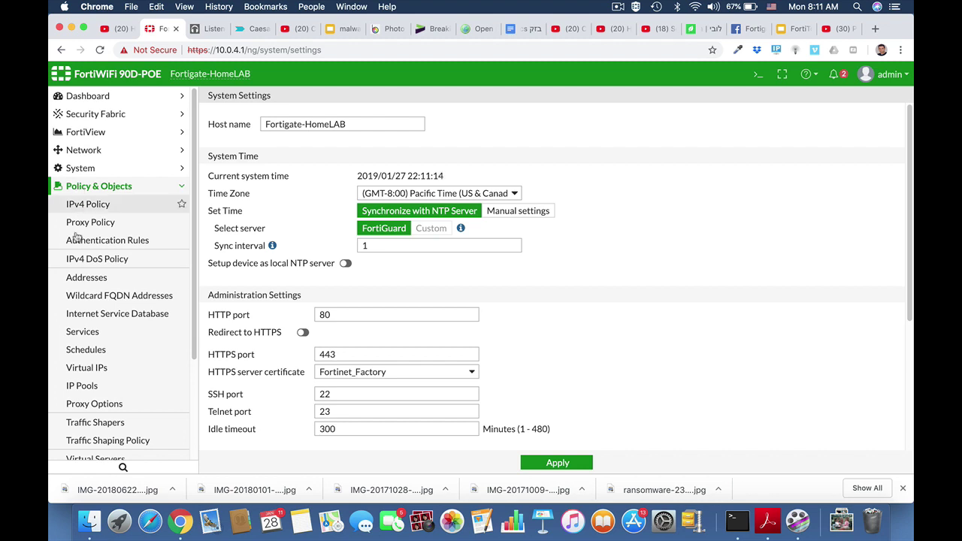
Step: Enable Comfort Clients (interval 10, amount 1) in the default proxy options profile and leave it
{"action": "left_click", "coordinate": [105, 405]}
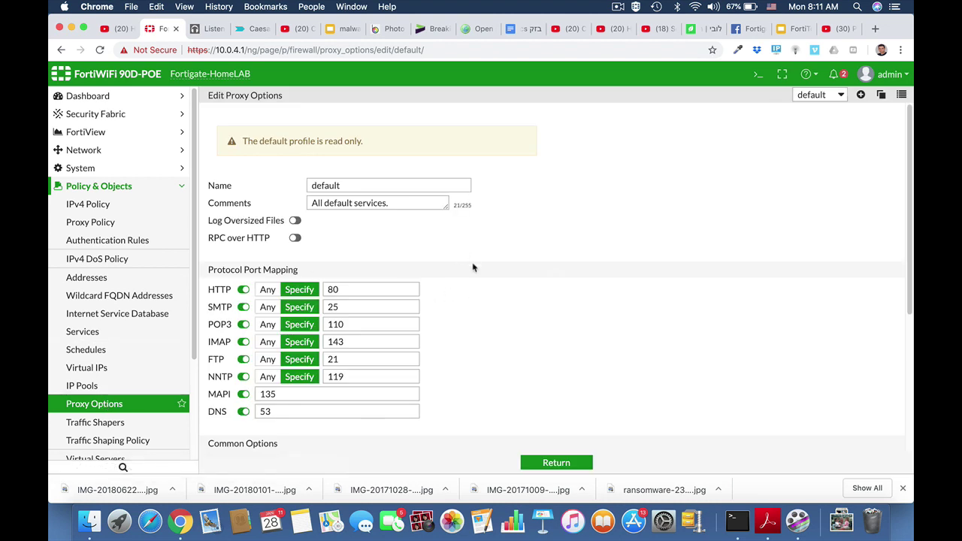
{"action": "scroll", "coordinate": [472, 267], "scroll_direction": "down", "scroll_amount": 3}
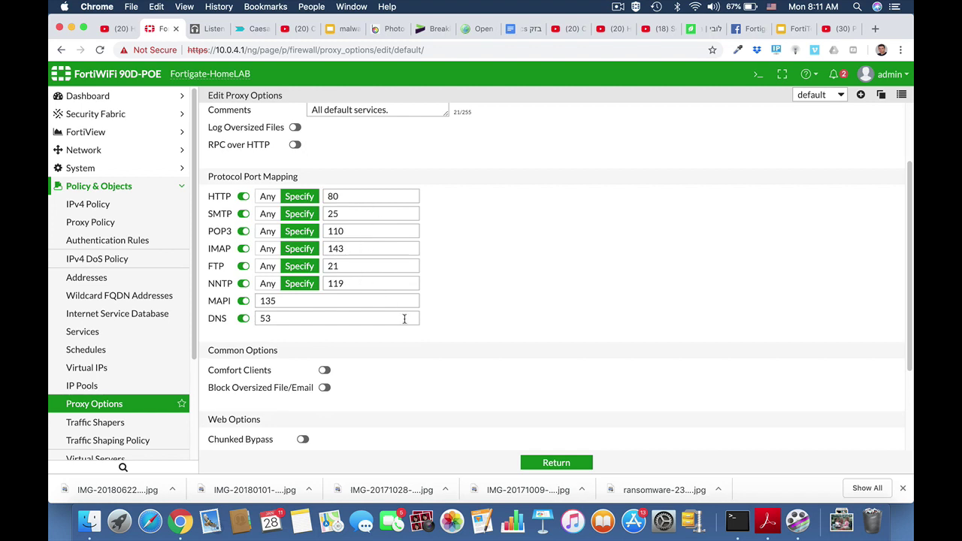
{"action": "scroll", "coordinate": [436, 359], "scroll_direction": "down", "scroll_amount": 2}
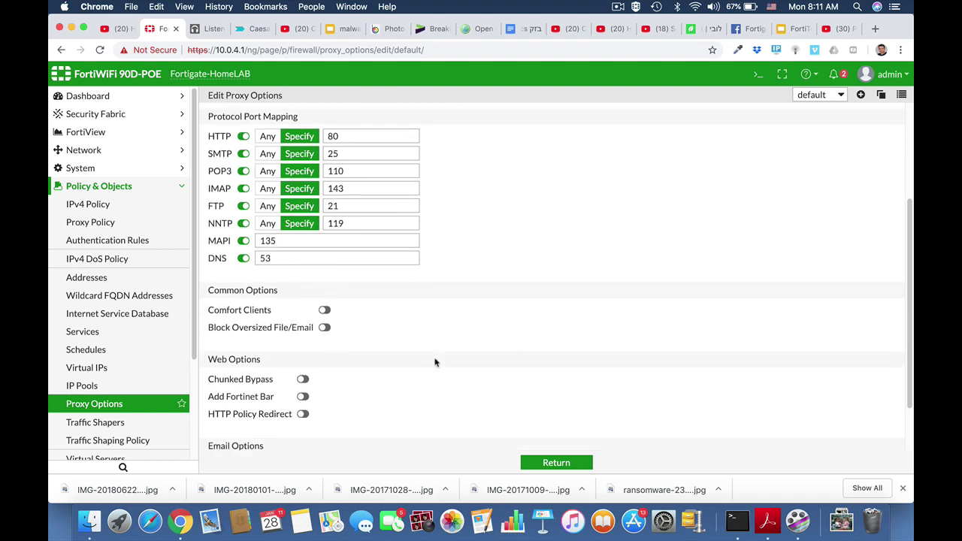
{"action": "left_click", "coordinate": [324, 310]}
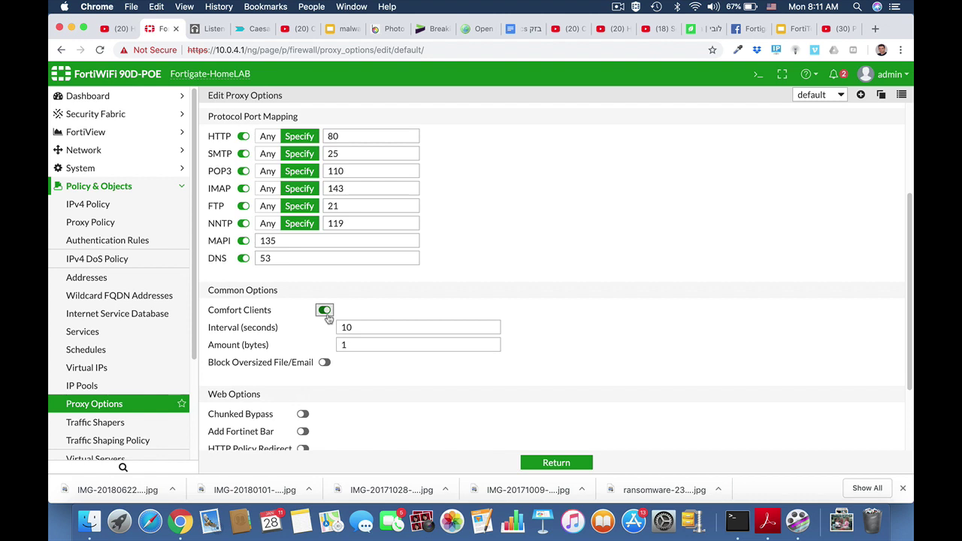
{"action": "scroll", "coordinate": [513, 388], "scroll_direction": "down", "scroll_amount": 3}
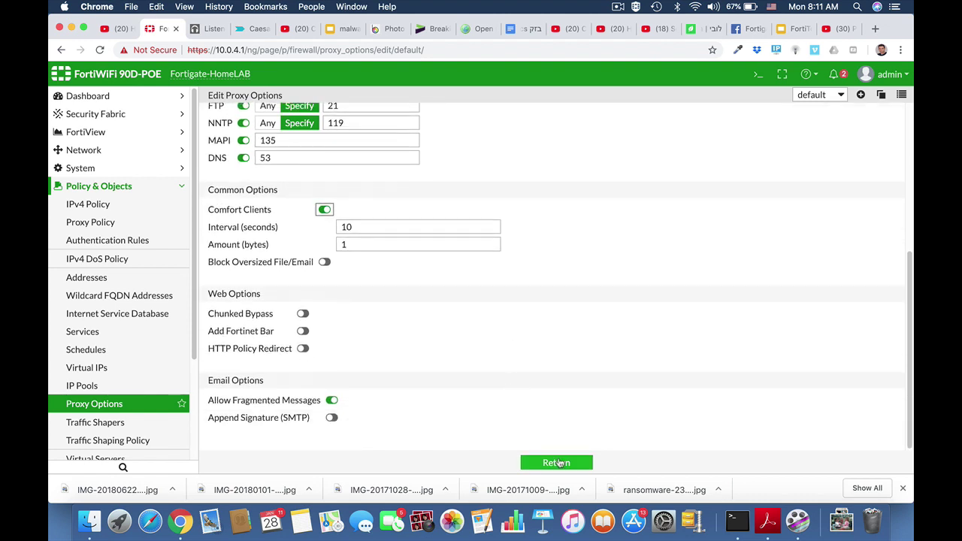
{"action": "left_click", "coordinate": [556, 462]}
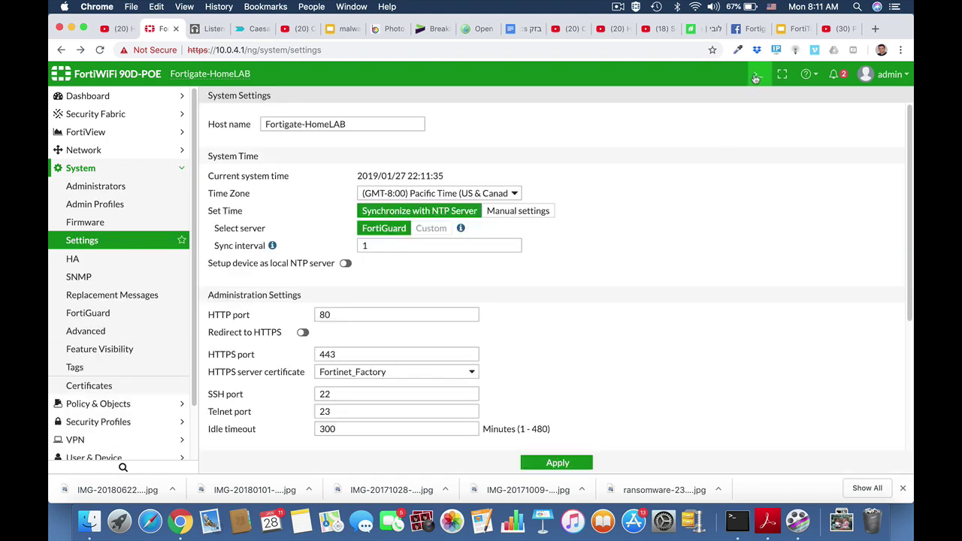
Step: Set inspection-mode to flow under config system settings in the CLI, then reload System Settings
{"action": "left_click", "coordinate": [757, 75]}
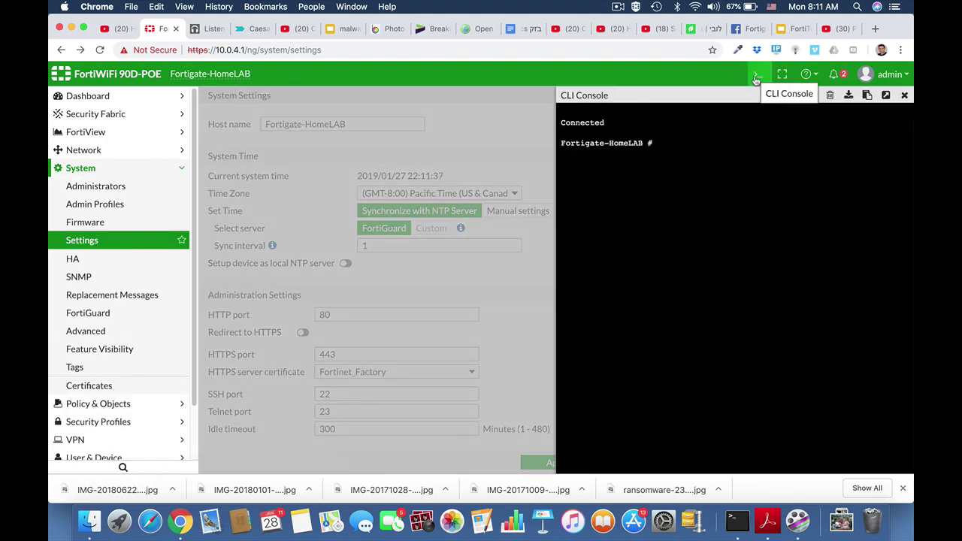
{"action": "type", "text": "c"}
{"action": "type", "text": "onfig sys"}
{"action": "type", "text": "tem session-helper"}
{"action": "key", "text": "BackSpace"}
{"action": "key", "text": "BackSpace"}
{"action": "key", "text": "BackSpace"}
{"action": "key", "text": "BackSpace"}
{"action": "key", "text": "BackSpace"}
{"action": "key", "text": "BackSpace"}
{"action": "key", "text": "BackSpace"}
{"action": "key", "text": "BackSpace"}
{"action": "key", "text": "BackSpace"}
{"action": "key", "text": "BackSpace"}
{"action": "key", "text": "BackSpace"}
{"action": "key", "text": "BackSpace"}
{"action": "type", "text": "ttings"}
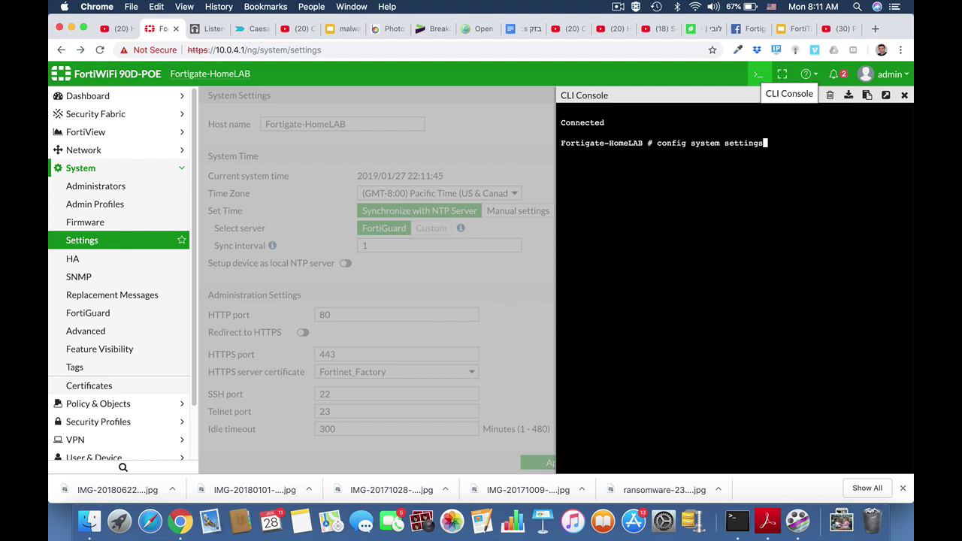
{"action": "key", "text": "Return"}
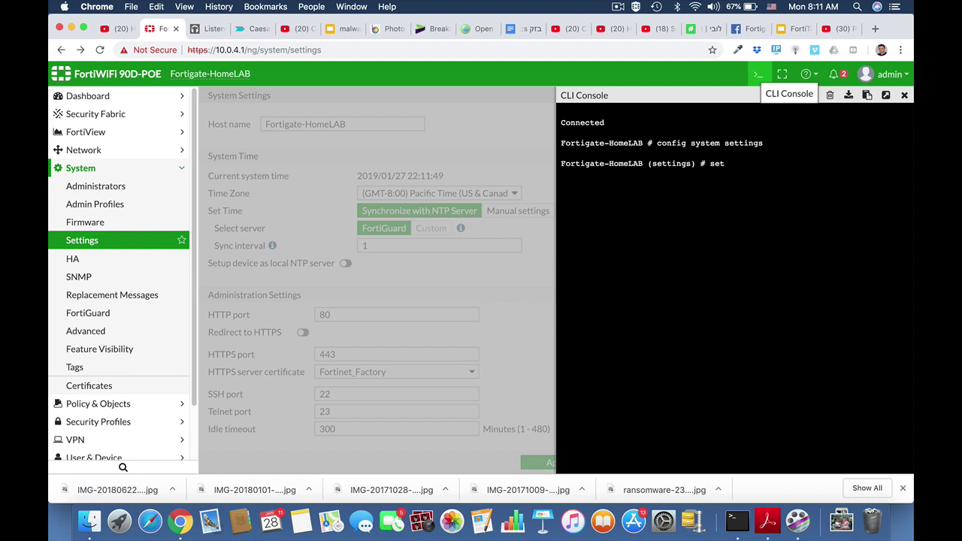
{"action": "type", "text": "set in"}
{"action": "key", "text": "Tab"}
{"action": "type", "text": "flow"}
{"action": "key", "text": "Return"}
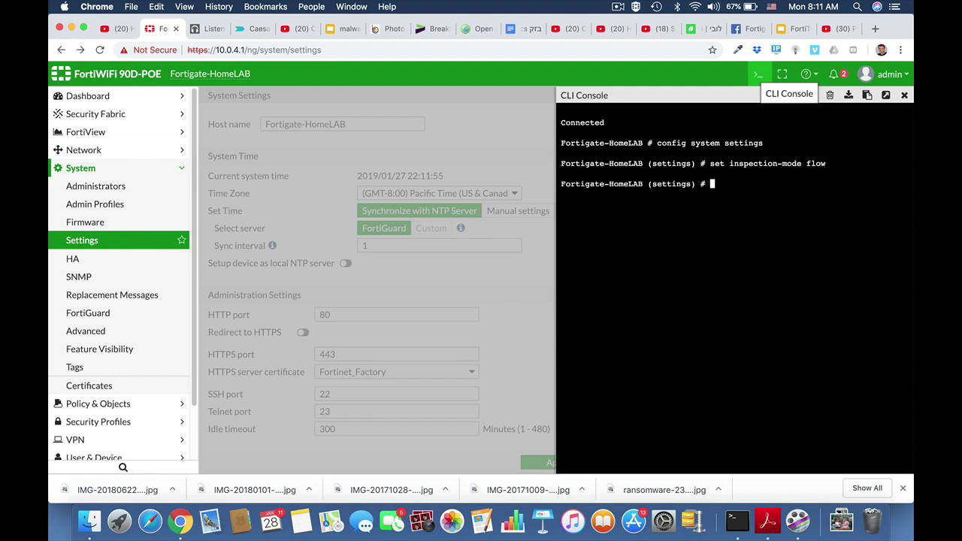
{"action": "type", "text": "end"}
{"action": "key", "text": "Return"}
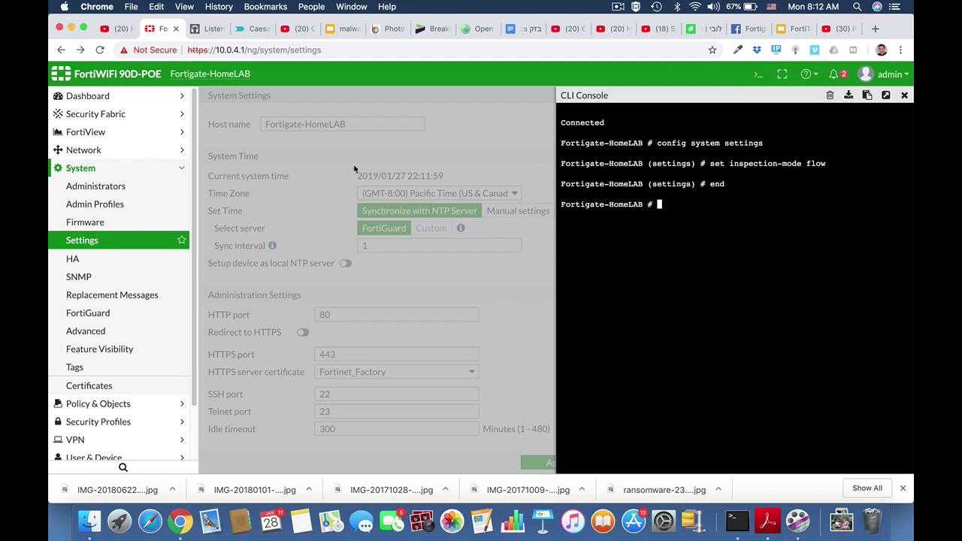
{"action": "left_click", "coordinate": [78, 242]}
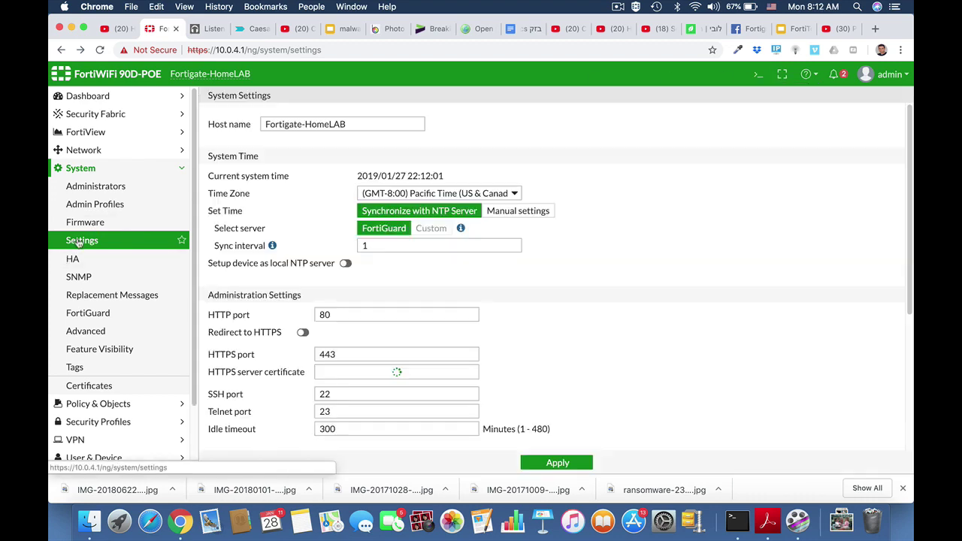
{"action": "scroll", "coordinate": [545, 368], "scroll_direction": "down", "scroll_amount": 5}
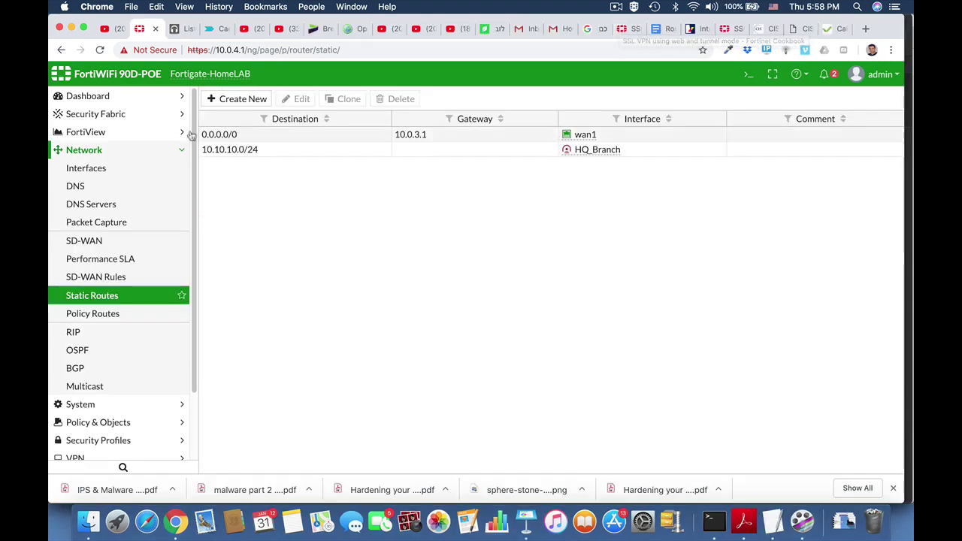
{"action": "left_click", "coordinate": [101, 173]}
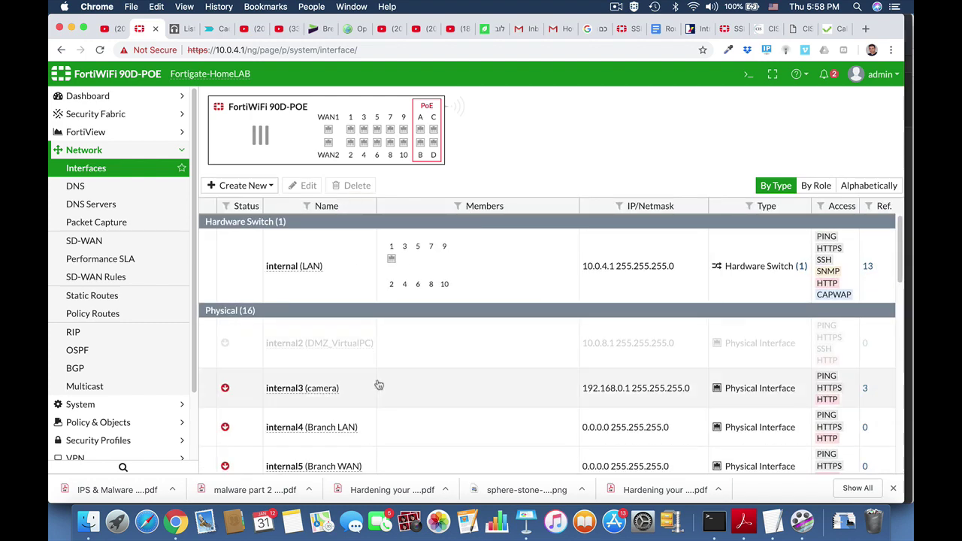
{"action": "scroll", "coordinate": [376, 387], "scroll_direction": "down", "scroll_amount": 5}
{"action": "scroll", "coordinate": [378, 385], "scroll_direction": "down", "scroll_amount": 5}
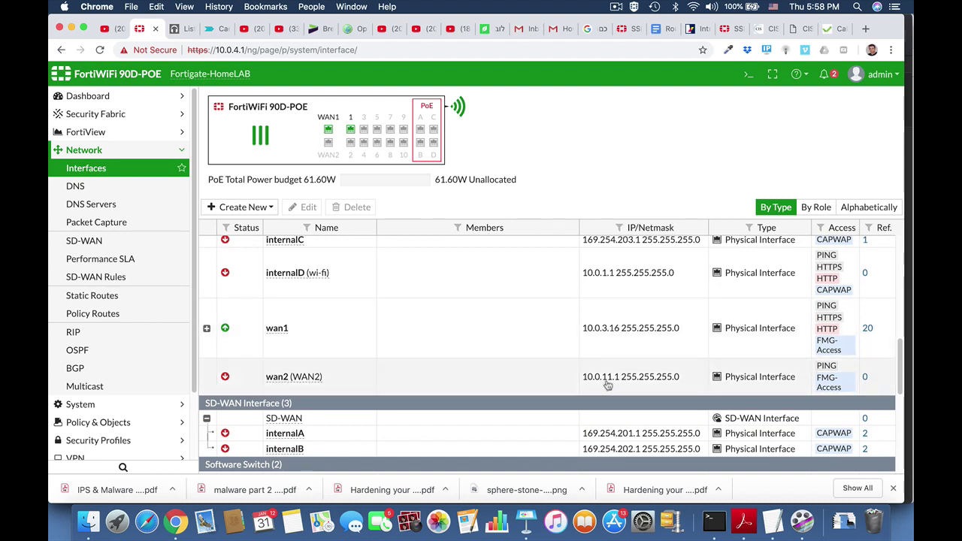
{"action": "left_click", "coordinate": [84, 151]}
{"action": "left_click", "coordinate": [84, 150]}
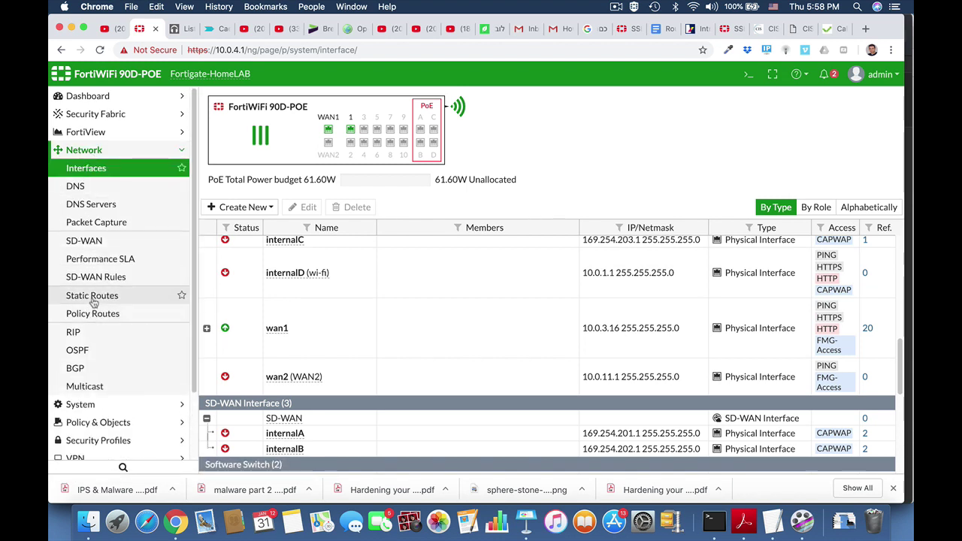
{"action": "left_click", "coordinate": [92, 296]}
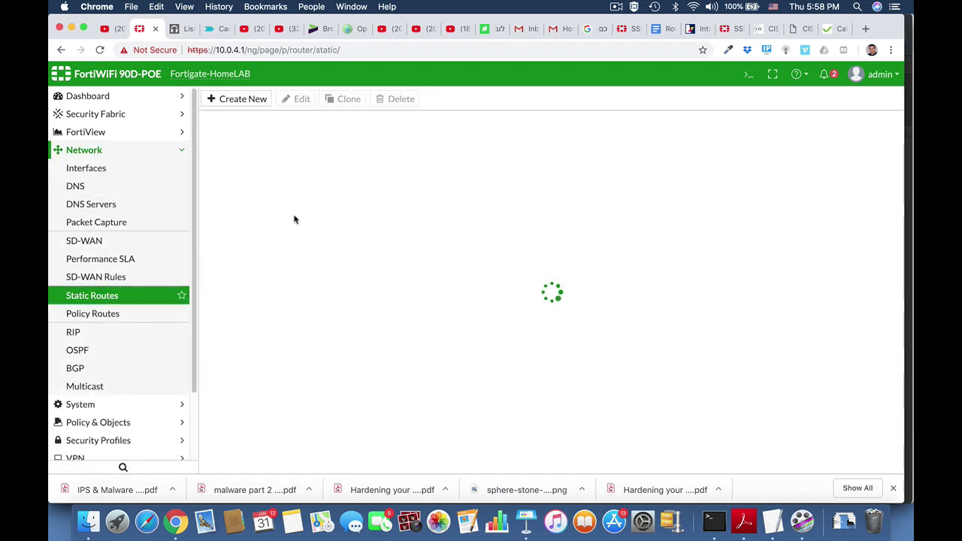
Step: Add a static route to Internet Service Netflix-Web on WAN2 (wan2) with gateway 10.0.11.99
{"action": "left_click", "coordinate": [255, 102]}
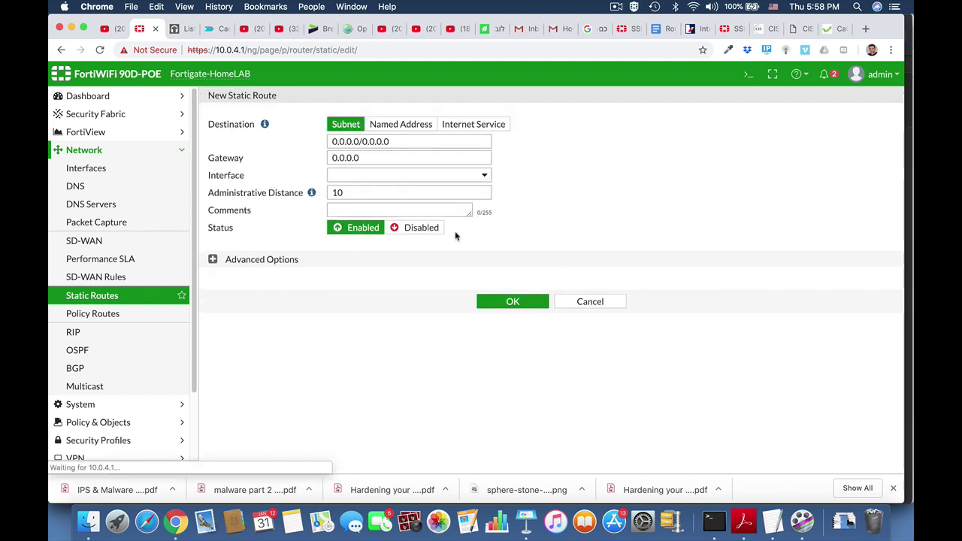
{"action": "left_click", "coordinate": [479, 129]}
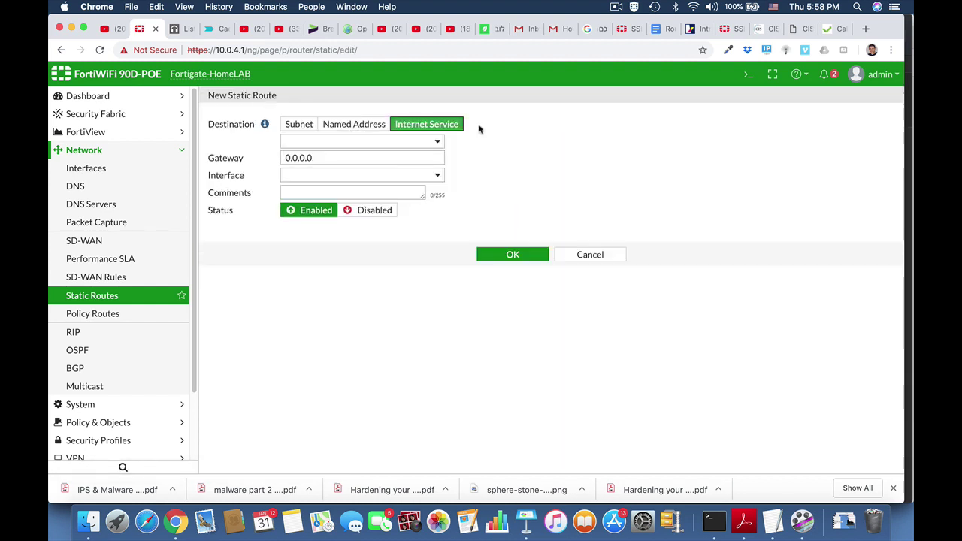
{"action": "left_click", "coordinate": [400, 141]}
{"action": "type", "text": "netf"}
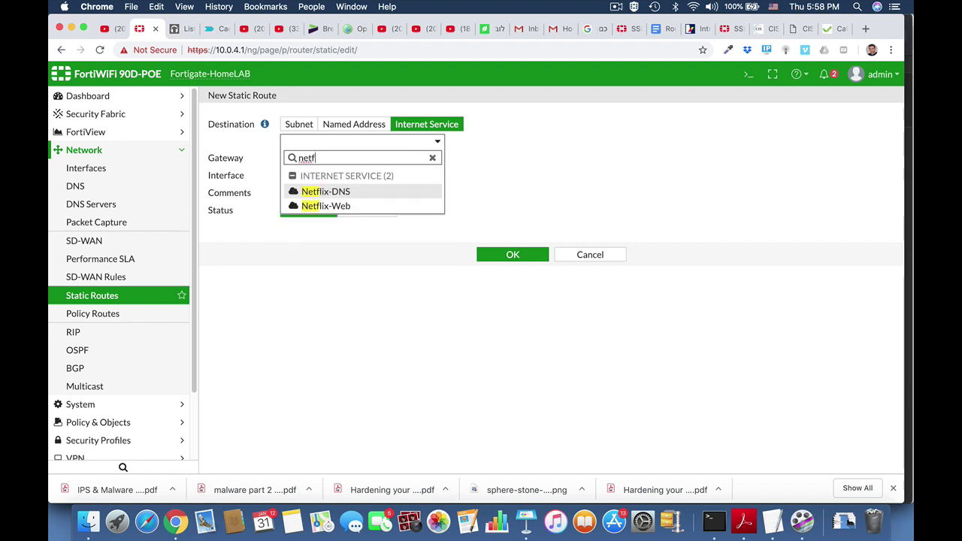
{"action": "left_click", "coordinate": [364, 207]}
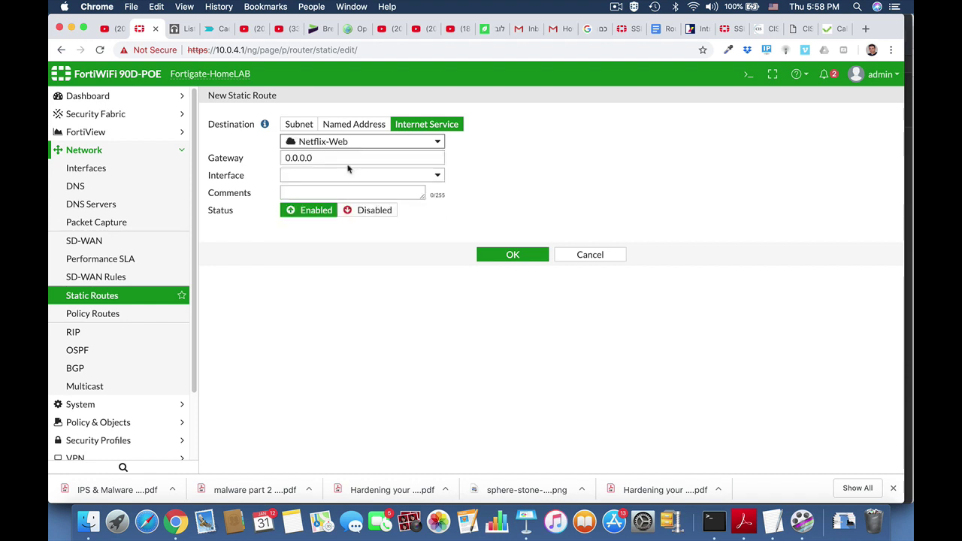
{"action": "left_click", "coordinate": [357, 175]}
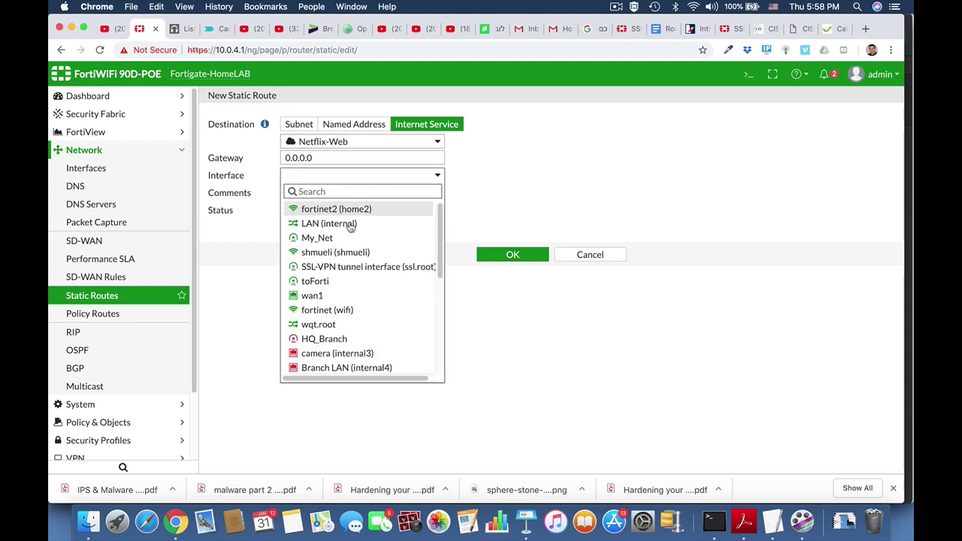
{"action": "scroll", "coordinate": [357, 346], "scroll_direction": "down", "scroll_amount": 2}
{"action": "scroll", "coordinate": [356, 346], "scroll_direction": "down", "scroll_amount": 4}
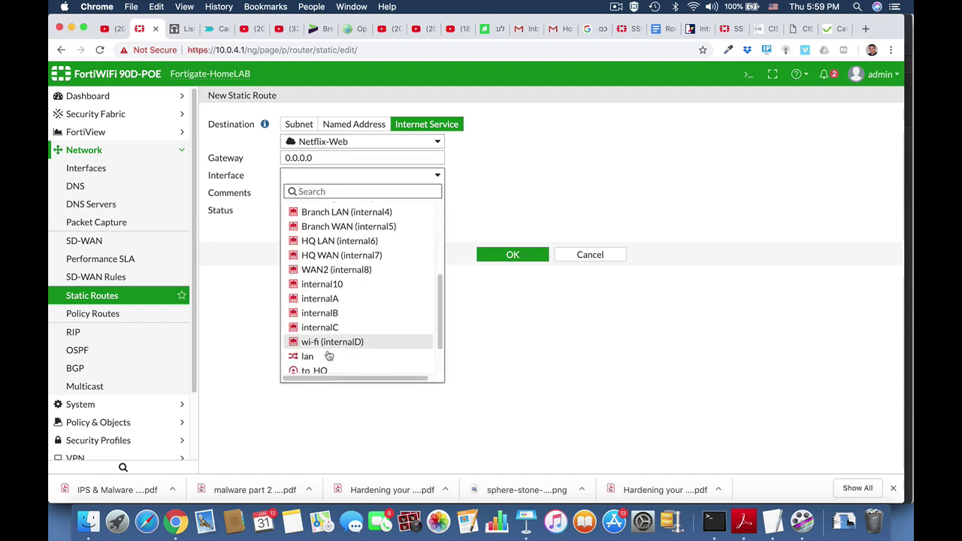
{"action": "scroll", "coordinate": [386, 339], "scroll_direction": "down", "scroll_amount": 2}
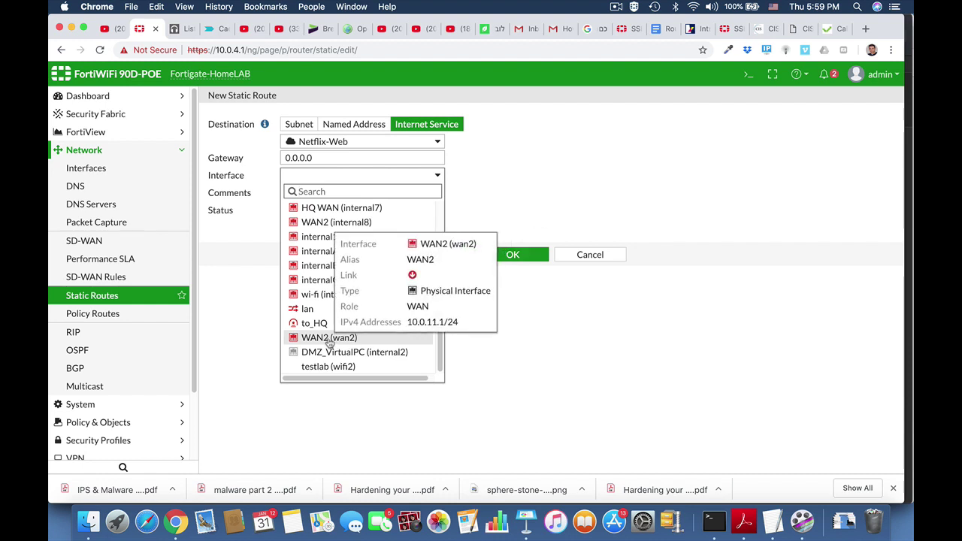
{"action": "left_click", "coordinate": [386, 338]}
{"action": "left_click_drag", "start_coordinate": [377, 154], "coordinate": [304, 157]}
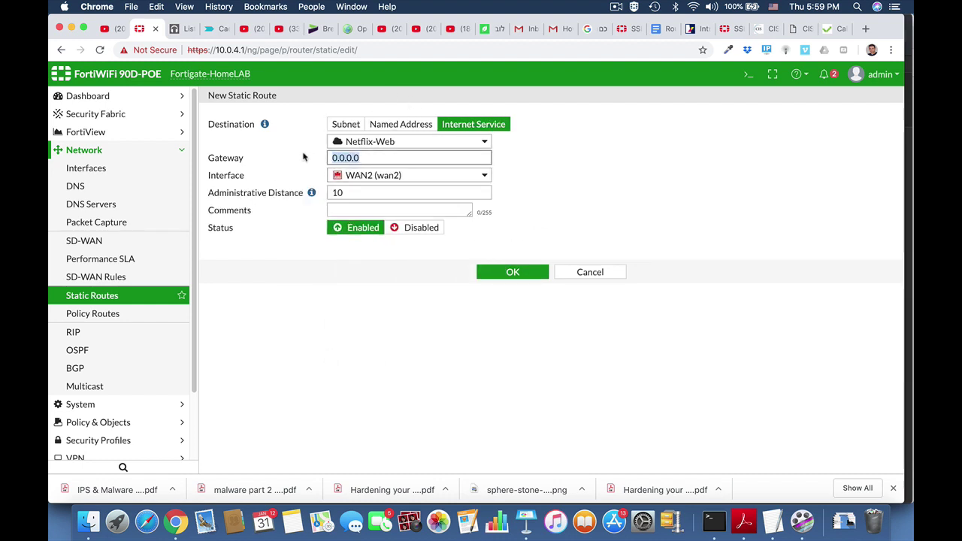
{"action": "type", "text": "10.0.1"}
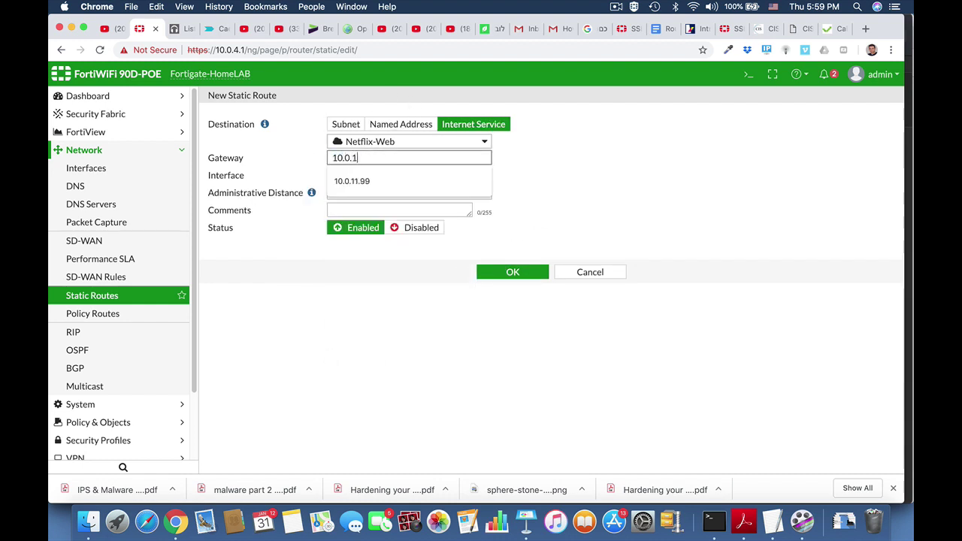
{"action": "type", "text": "1.99"}
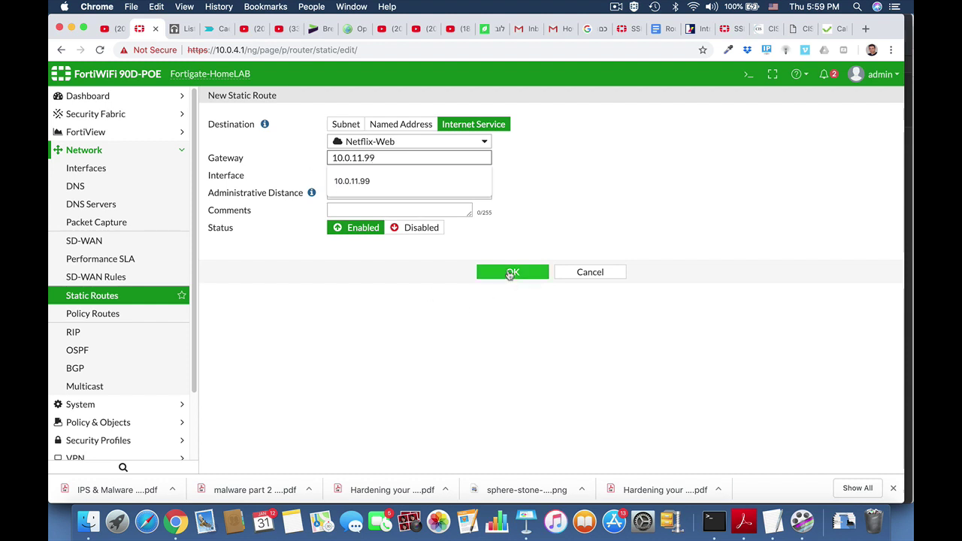
{"action": "left_click", "coordinate": [511, 273]}
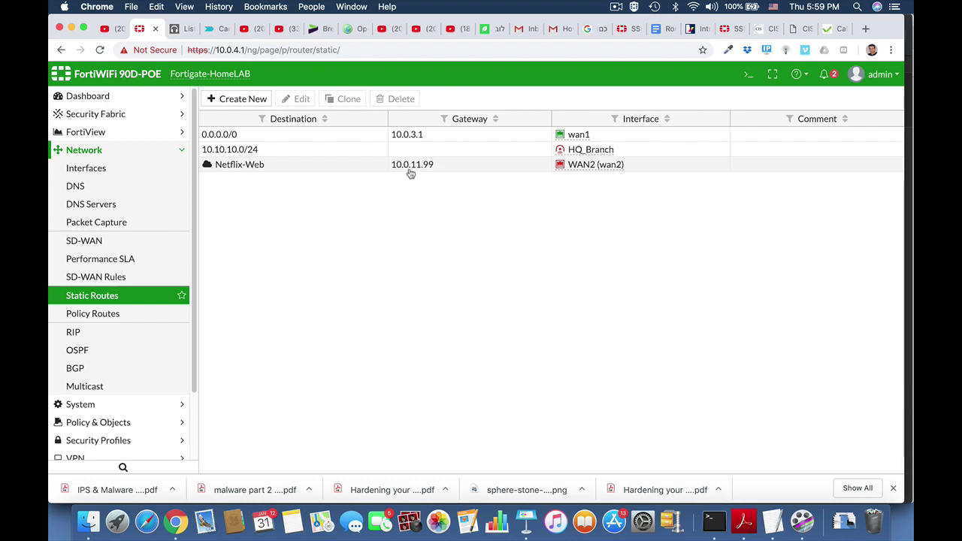
Step: In the CLI console, run 'get router info routing-table all'
{"action": "left_click", "coordinate": [97, 154]}
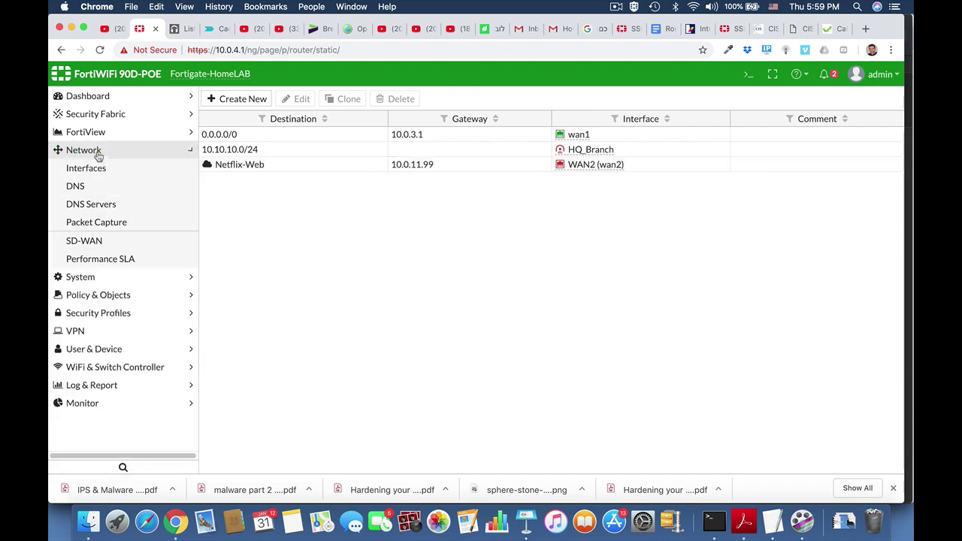
{"action": "left_click", "coordinate": [751, 76]}
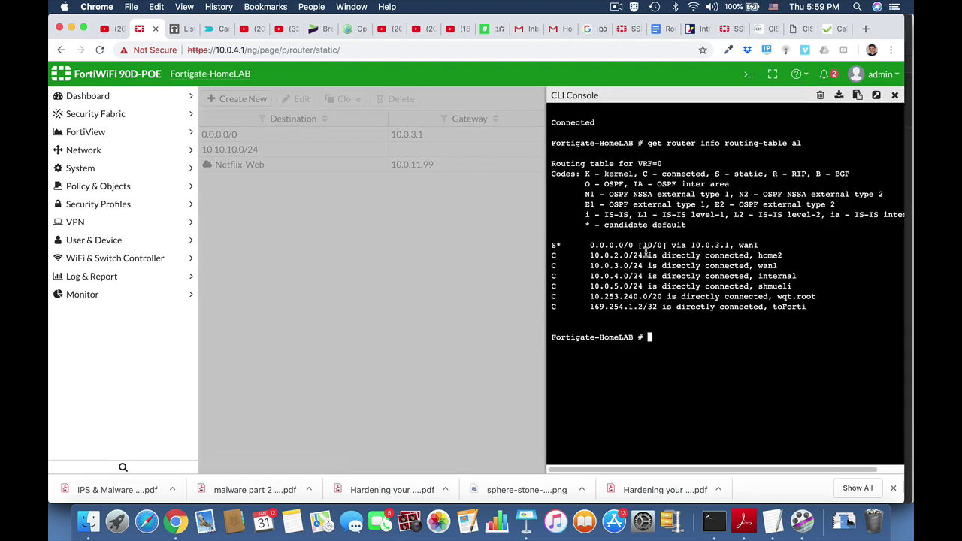
{"action": "type", "text": "get router info r"}
{"action": "key", "text": "Tab"}
{"action": "type", "text": "al"}
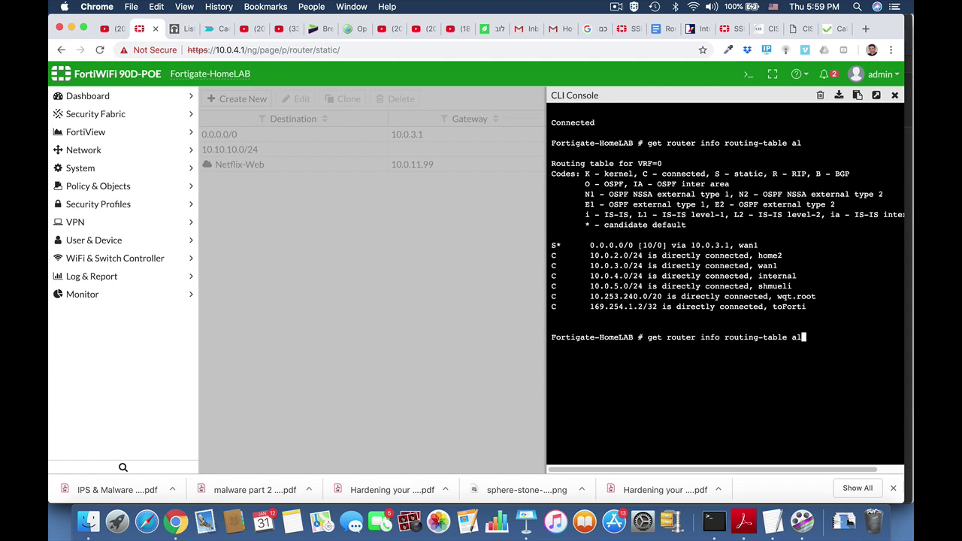
{"action": "key", "text": "Return"}
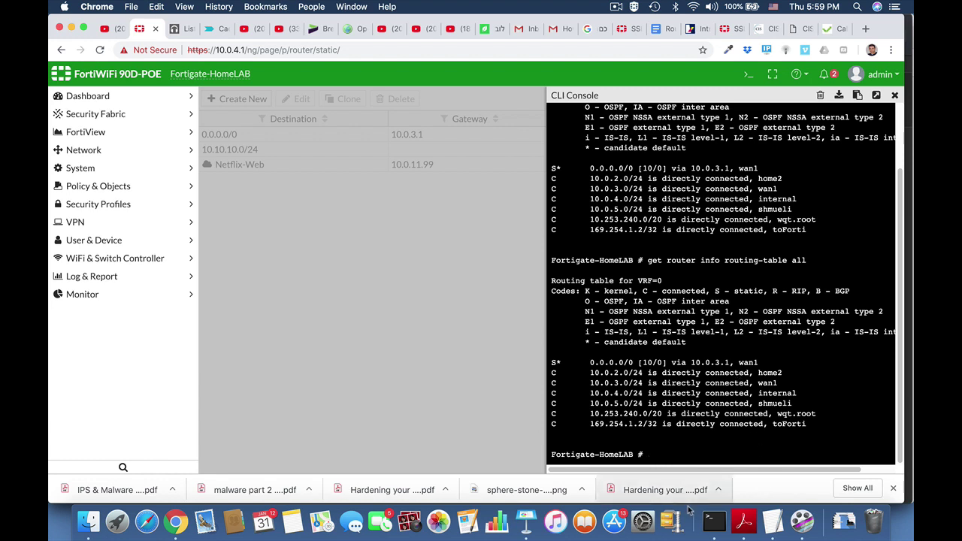
Step: Run 'diagnose firewall proute list' to see the Netflix-Web route via 10.0.11.99, then close the console
{"action": "type", "text": "agnose poe get-port-status"}
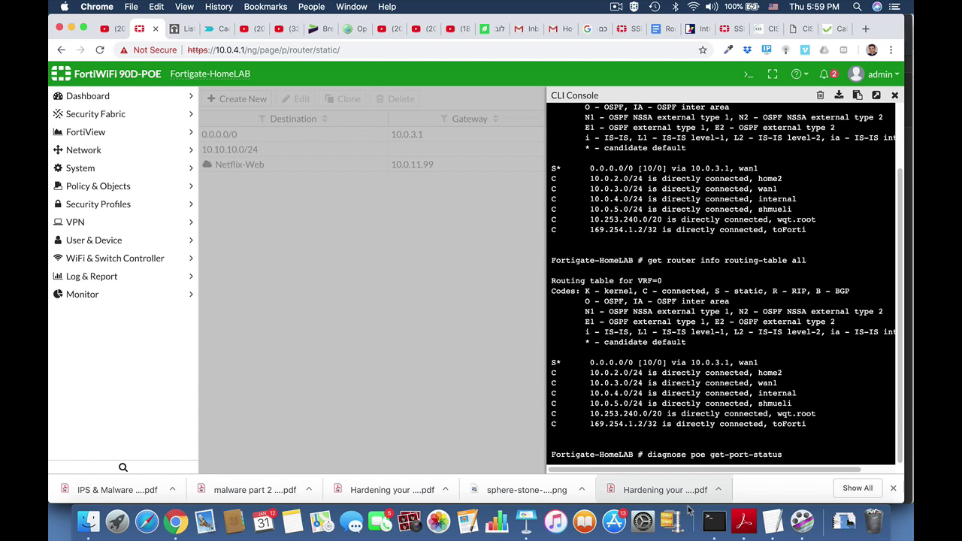
{"action": "key", "text": "BackSpace"}
{"action": "key", "text": "BackSpace"}
{"action": "key", "text": "BackSpace"}
{"action": "key", "text": "BackSpace"}
{"action": "key", "text": "BackSpace"}
{"action": "key", "text": "BackSpace"}
{"action": "key", "text": "BackSpace"}
{"action": "key", "text": "BackSpace"}
{"action": "key", "text": "BackSpace"}
{"action": "key", "text": "BackSpace"}
{"action": "key", "text": "BackSpace"}
{"action": "key", "text": "BackSpace"}
{"action": "key", "text": "BackSpace"}
{"action": "key", "text": "BackSpace"}
{"action": "key", "text": "BackSpace"}
{"action": "key", "text": "BackSpace"}
{"action": "key", "text": "BackSpace"}
{"action": "key", "text": "BackSpace"}
{"action": "type", "text": "ro"}
{"action": "key", "text": "BackSpace"}
{"action": "key", "text": "BackSpace"}
{"action": "key", "text": "BackSpace"}
{"action": "type", "text": "firewall proute list"}
{"action": "key", "text": "Return"}
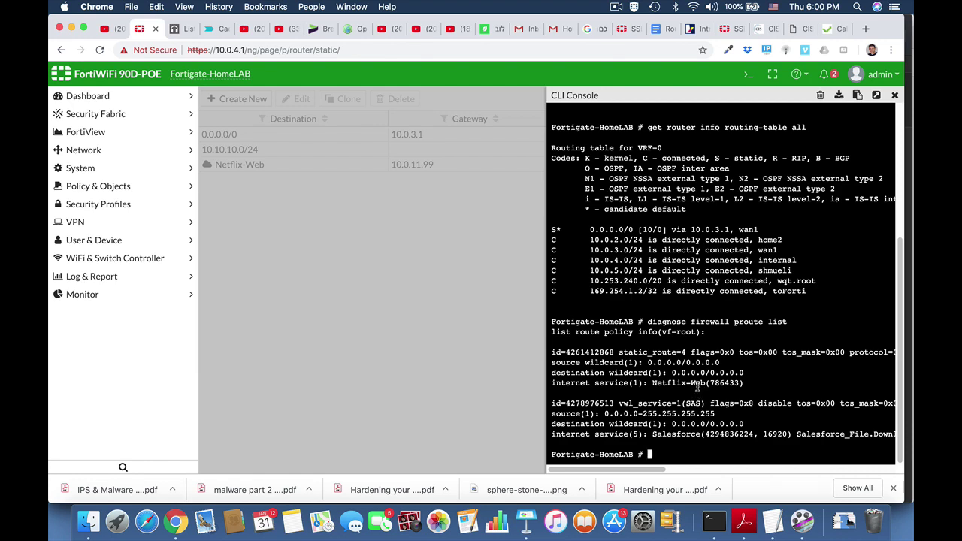
{"action": "scroll", "coordinate": [715, 391], "scroll_direction": "right", "scroll_amount": 10}
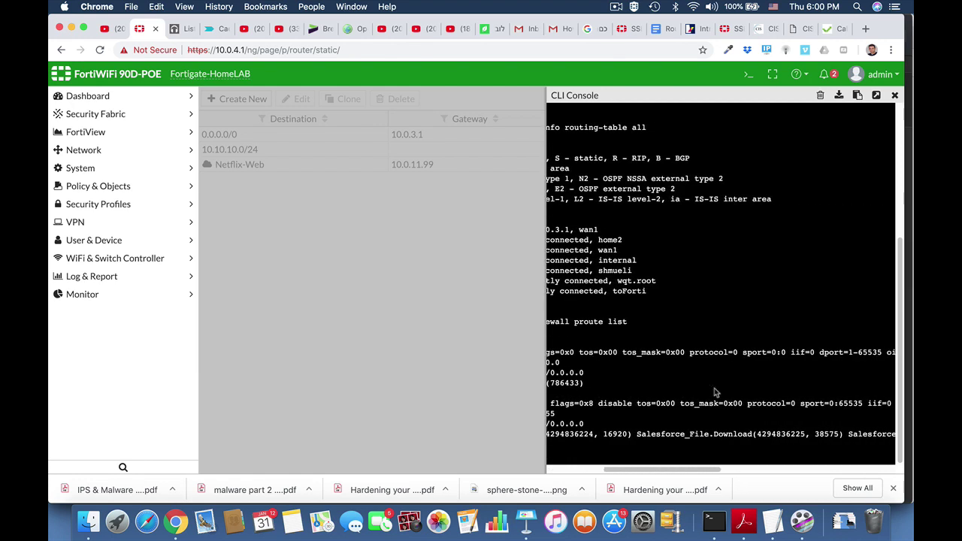
{"action": "scroll", "coordinate": [715, 392], "scroll_direction": "right", "scroll_amount": 2}
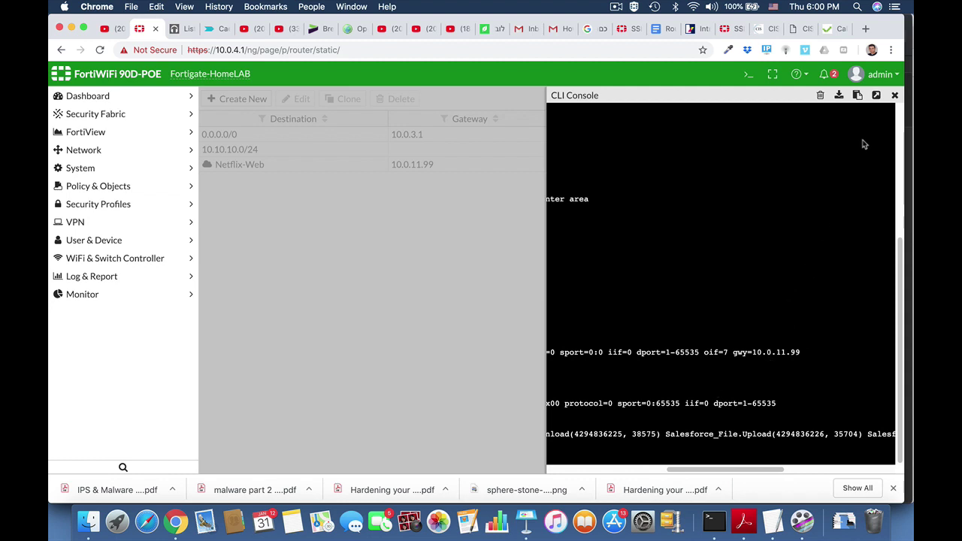
{"action": "left_click", "coordinate": [894, 96]}
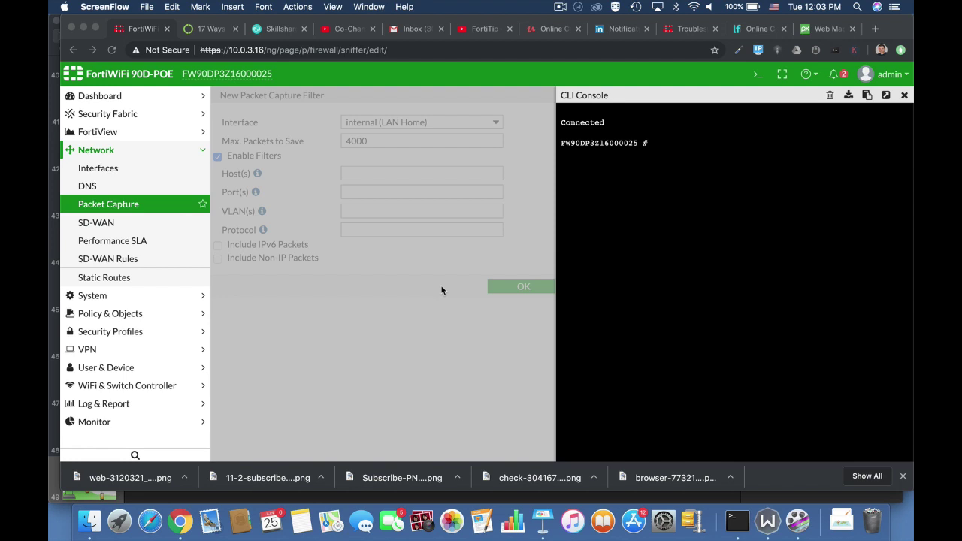
Step: Restart the CLI console session beside the New Packet Capture Filter page
{"action": "left_click", "coordinate": [357, 304]}
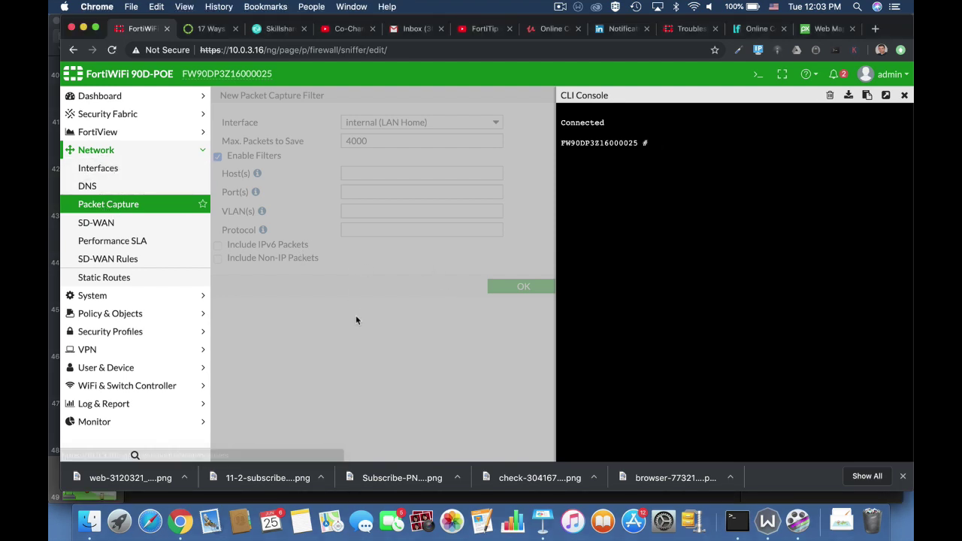
{"action": "left_click", "coordinate": [904, 94]}
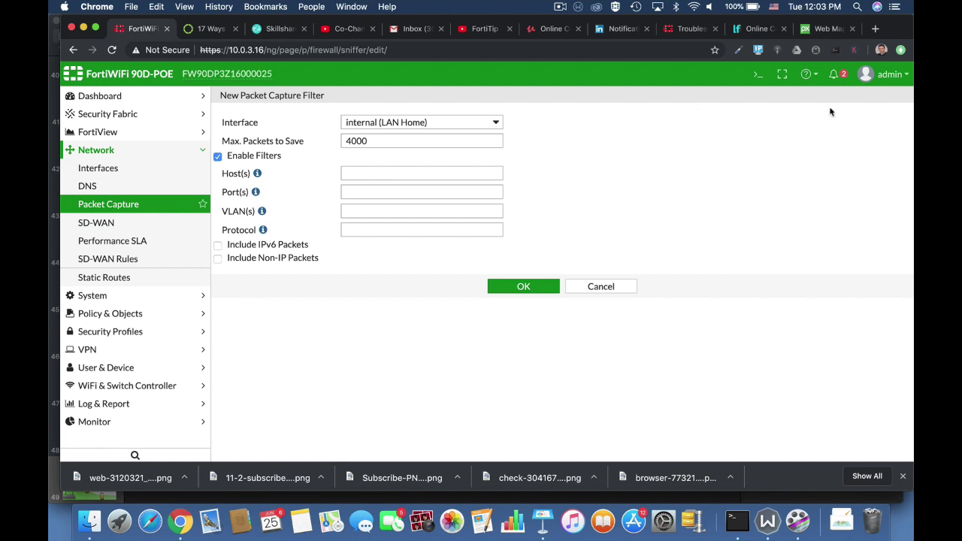
{"action": "left_click", "coordinate": [758, 73]}
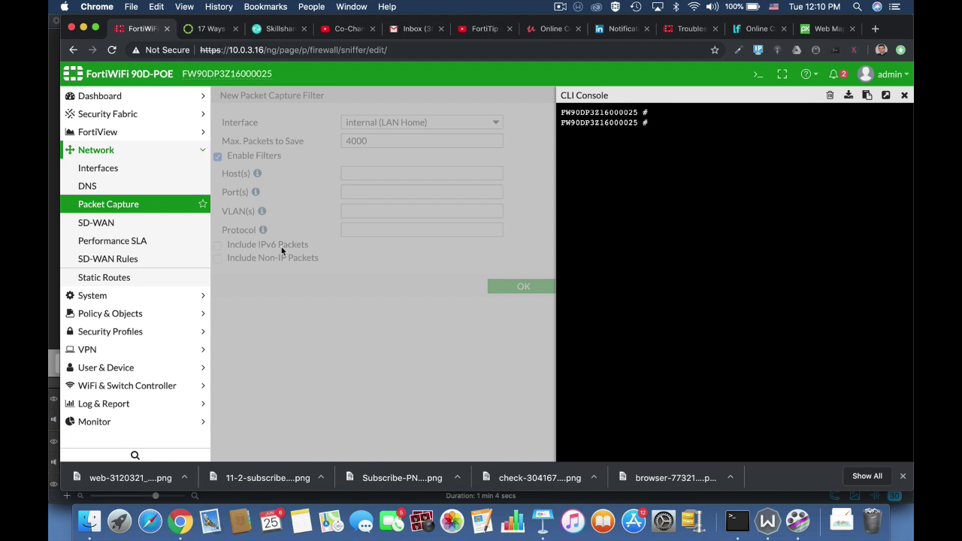
Step: Run 'diagnose sniffer packet any none 4 10 a' for 10 packets, then pop the console out
{"action": "type", "text": "gnose sniffer packet"}
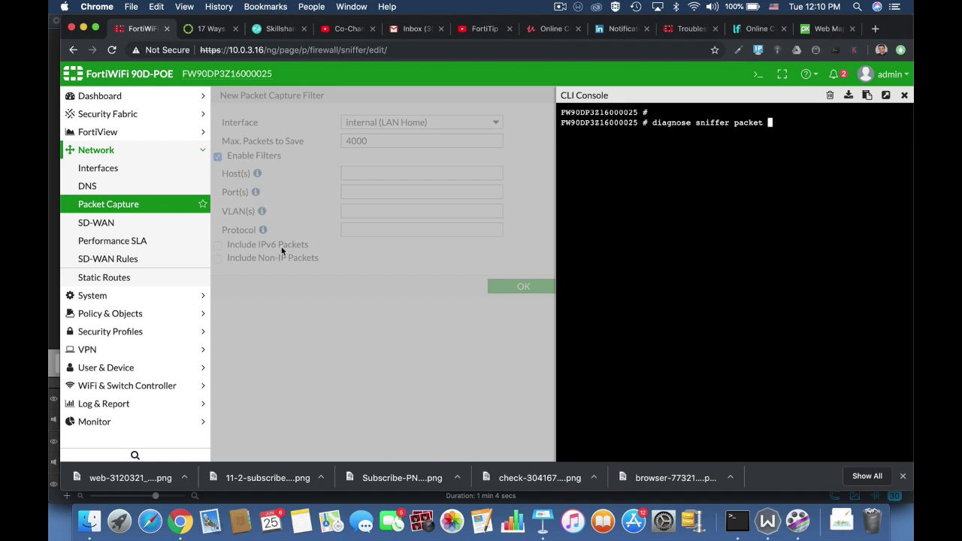
{"action": "type", "text": "any none"}
{"action": "type", "text": "4 10 a"}
{"action": "key", "text": "Return"}
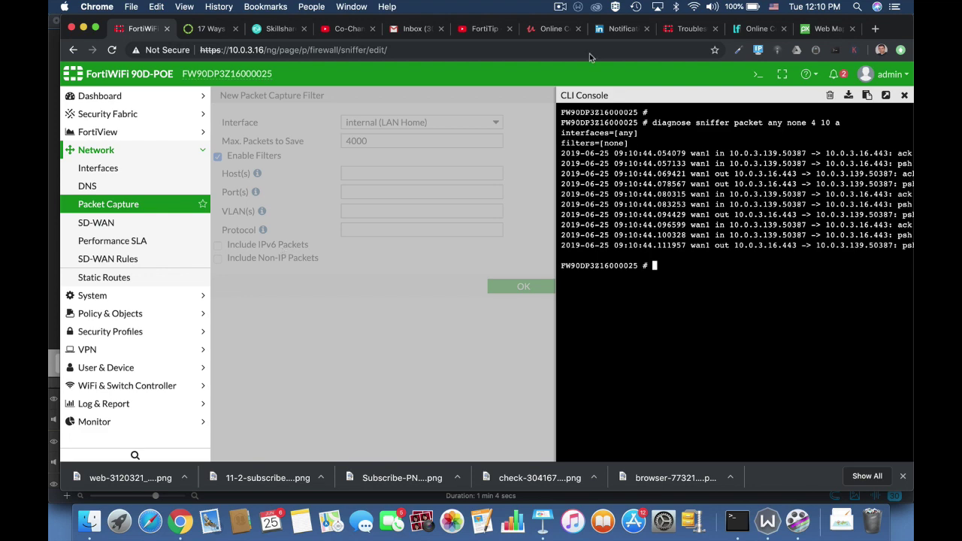
{"action": "left_click", "coordinate": [886, 95]}
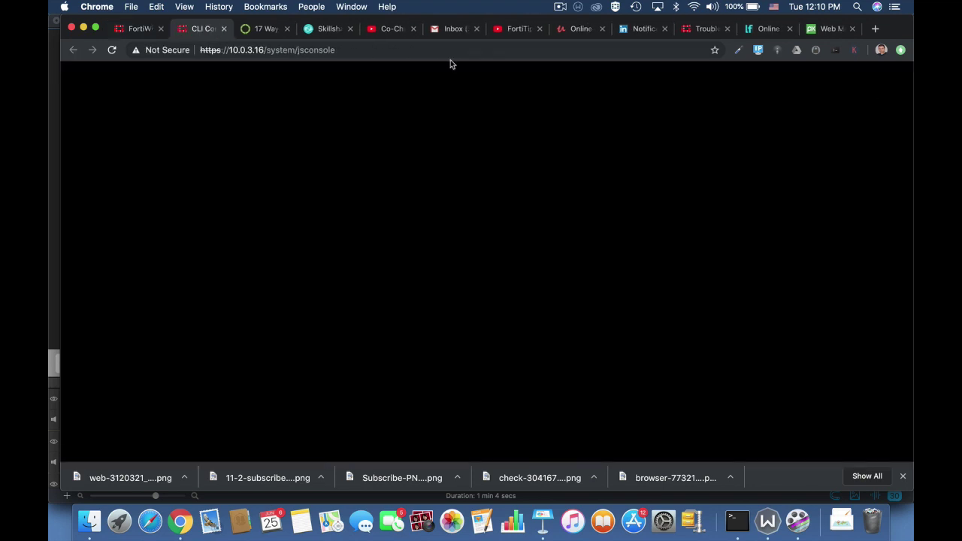
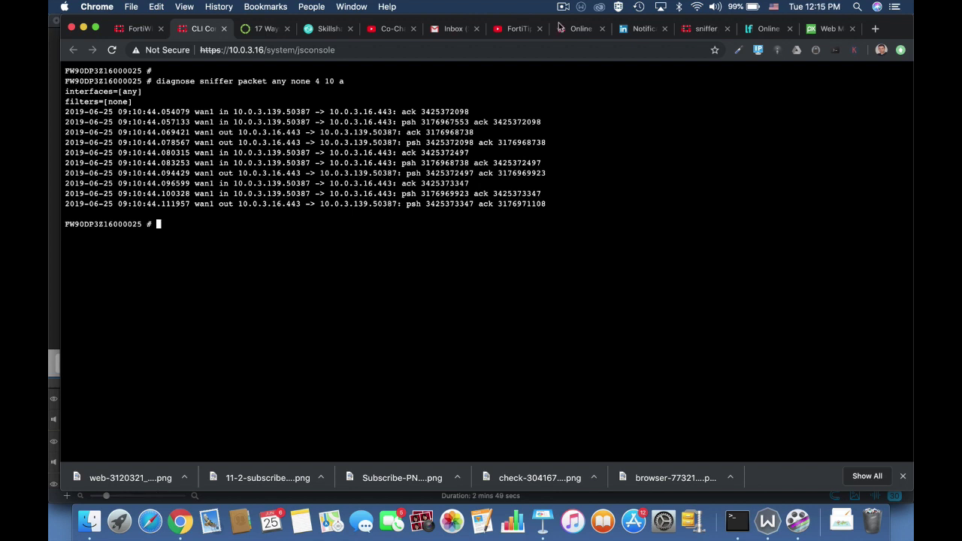
Step: Rerun the ten-packet sniffer capture without the absolute-timestamp 'a' option
{"action": "key", "text": "Up"}
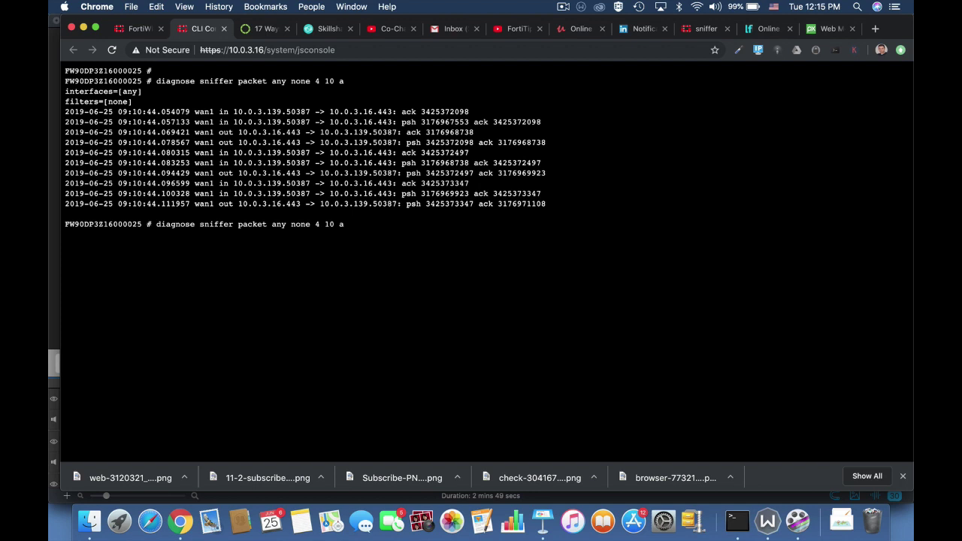
{"action": "key", "text": "BackSpace"}
{"action": "key", "text": "Return"}
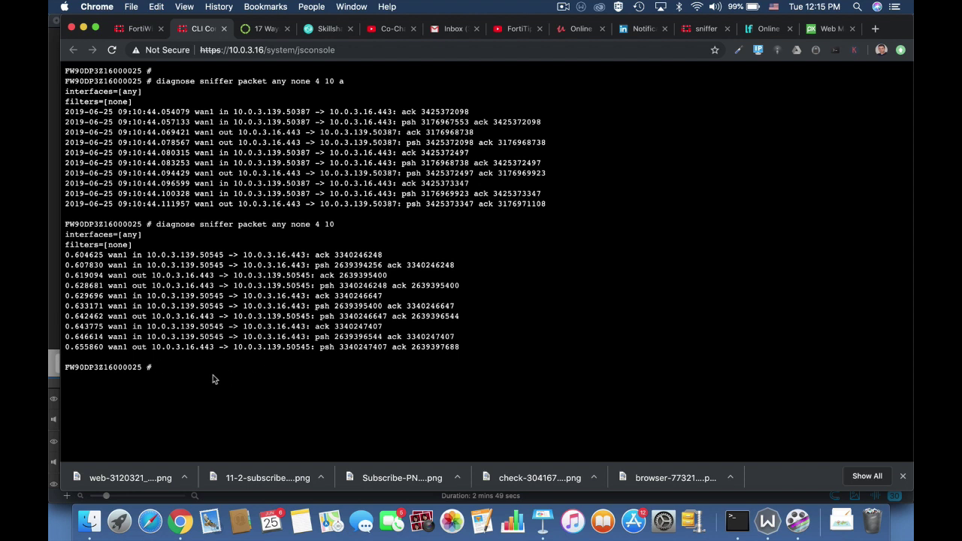
Step: Recall the sniffer command, add ' a' back, and delete the 'none' filter
{"action": "key", "text": "Up"}
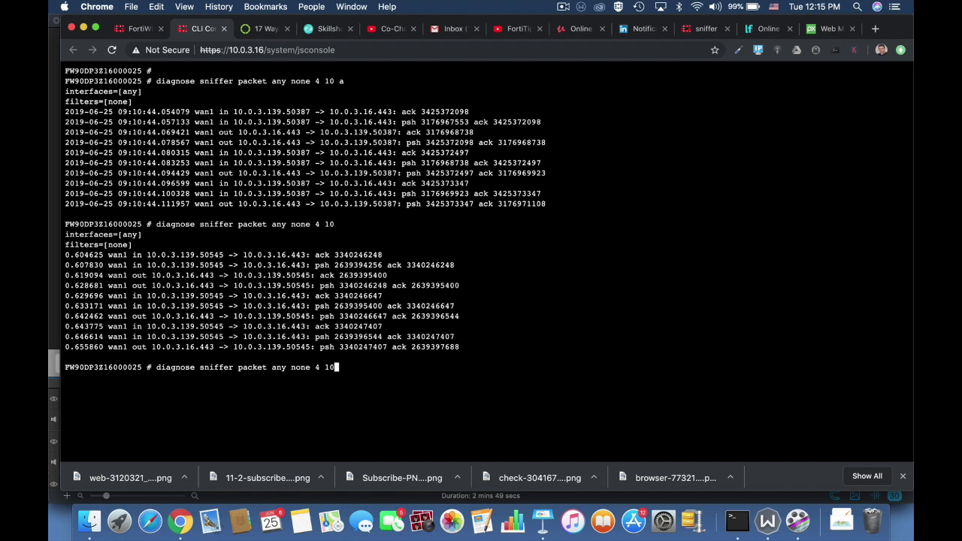
{"action": "type", "text": "a"}
{"action": "key", "text": "Left"}
{"action": "key", "text": "Left"}
{"action": "key", "text": "Left"}
{"action": "key", "text": "Left"}
{"action": "key", "text": "Left"}
{"action": "key", "text": "Left"}
{"action": "key", "text": "BackSpace"}
{"action": "key", "text": "BackSpace"}
{"action": "key", "text": "BackSpace"}
{"action": "key", "text": "BackSpace"}
Step: Run the capture with an 'icmp' filter, then recall it and delete the packet count 10
{"action": "type", "text": "icmp"}
{"action": "key", "text": "Return"}
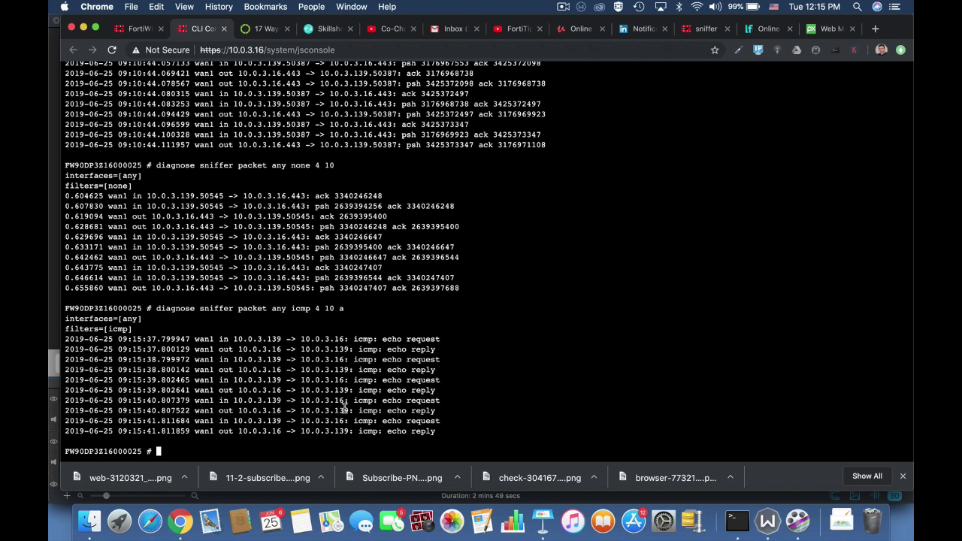
{"action": "key", "text": "Up"}
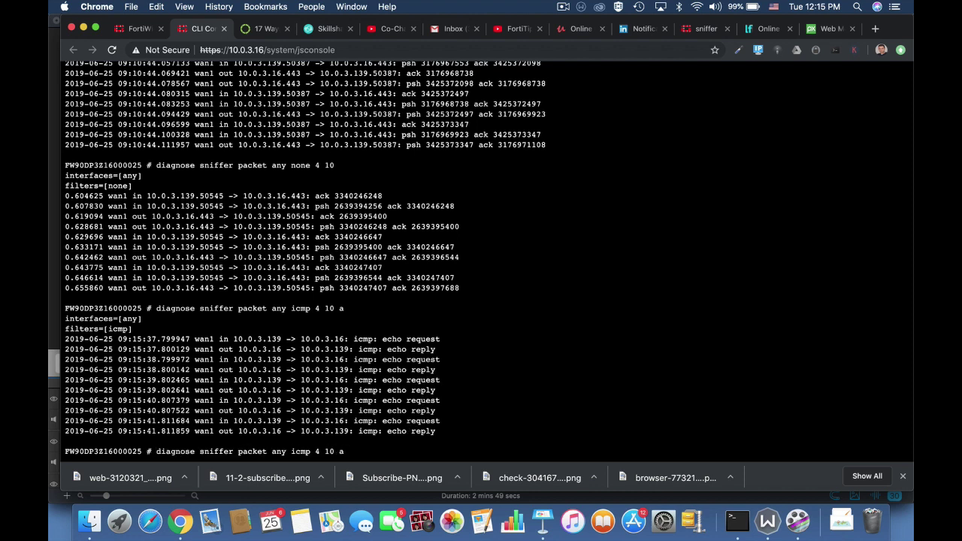
{"action": "key", "text": "Left"}
{"action": "key", "text": "Left"}
{"action": "key", "text": "BackSpace"}
{"action": "key", "text": "BackSpace"}
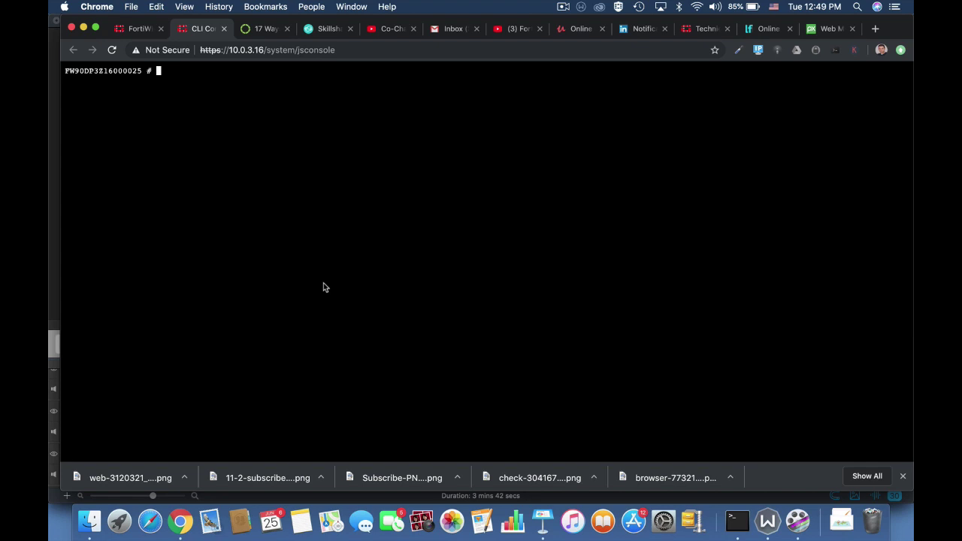
Step: Run diagnose sniffer packet any 'host 10.0.3.139 and icmp' to capture that host's pings
{"action": "type", "text": "diagnose snifferp"}
{"action": "key", "text": "BackSpace"}
{"action": "type", "text": "packet an"}
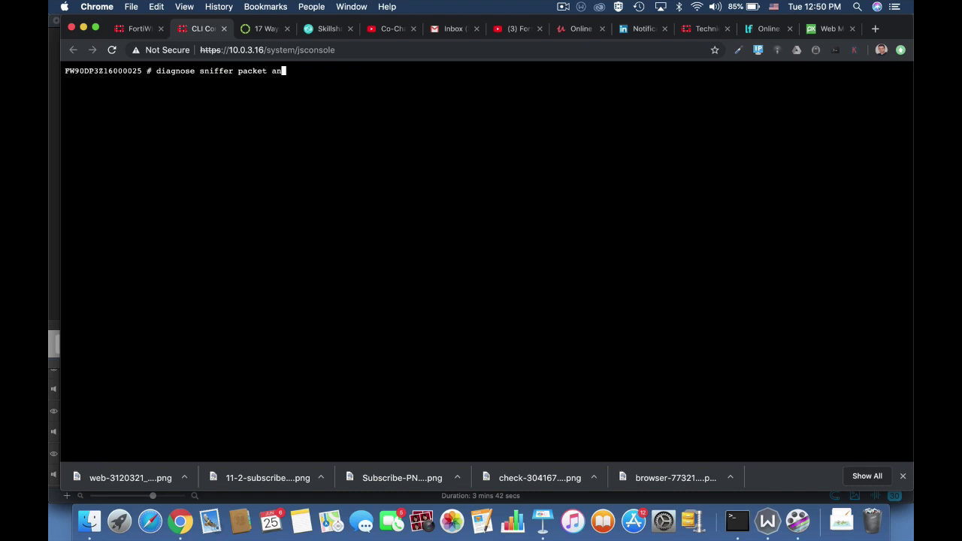
{"action": "type", "text": "y \"host 10.0.3.139 and icmp \" 4"}
{"action": "key", "text": "Return"}
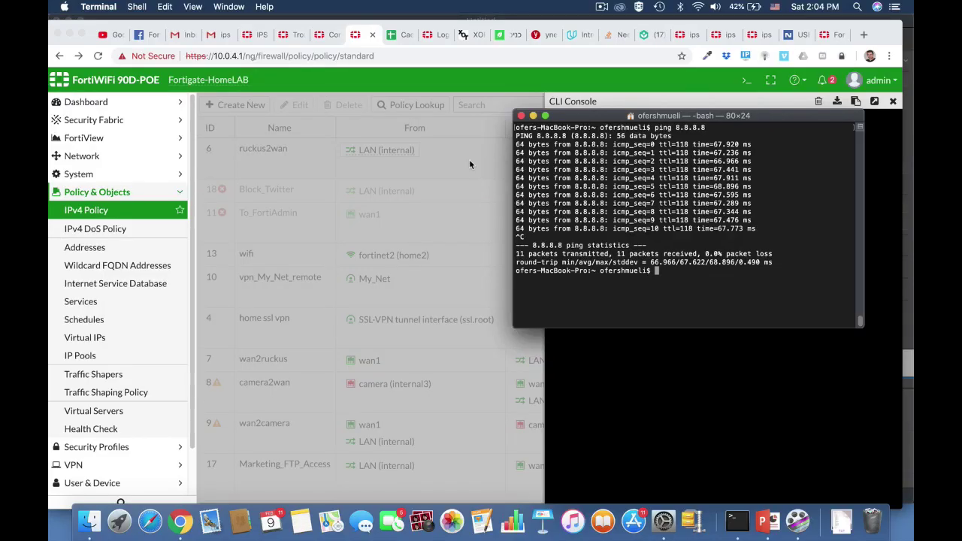
Step: Prepare 'nmap 10.0.4.1' in Terminal and a src host 10.0.4.6 tcp sniffer command in a popped-out console
{"action": "type", "text": "nmap 10.0.4.1"}
{"action": "left_click", "coordinate": [469, 160]}
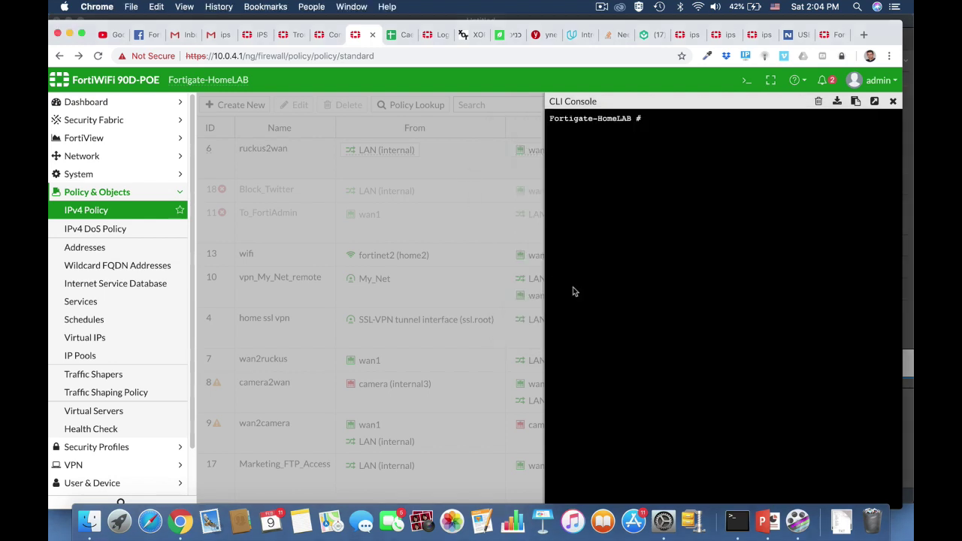
{"action": "type", "text": "diagnose sniffer packet "}
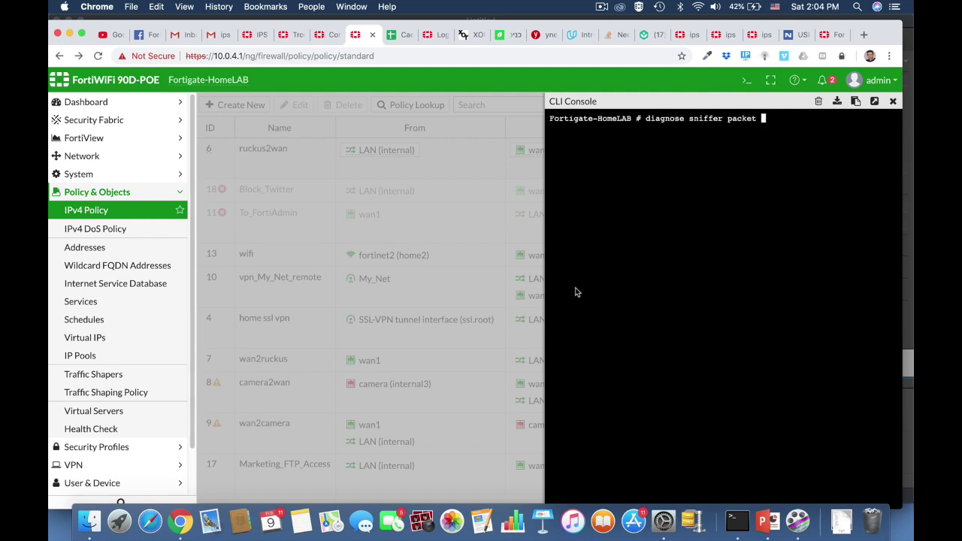
{"action": "type", "text": "any ' src host"}
{"action": "left_click", "coordinate": [697, 7], "text": "alt"}
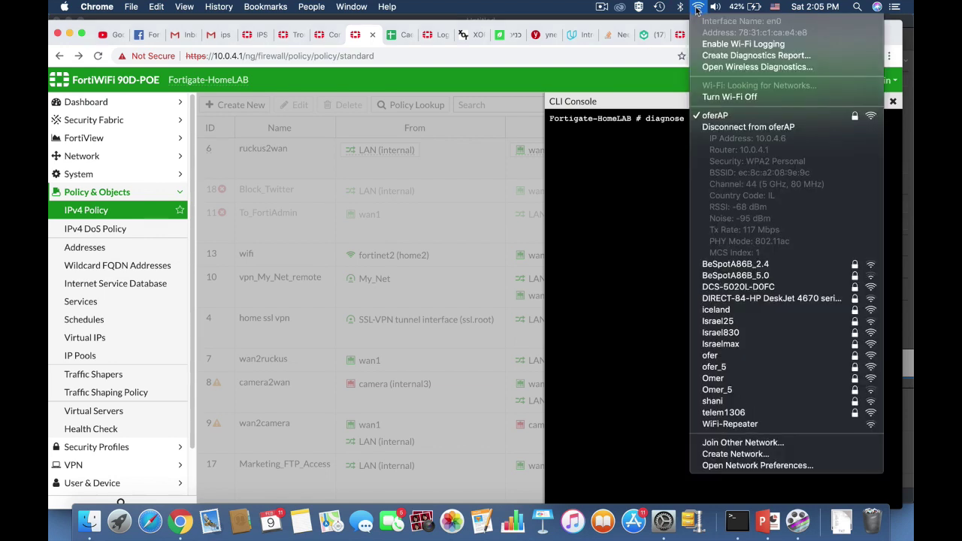
{"action": "key", "text": "Escape"}
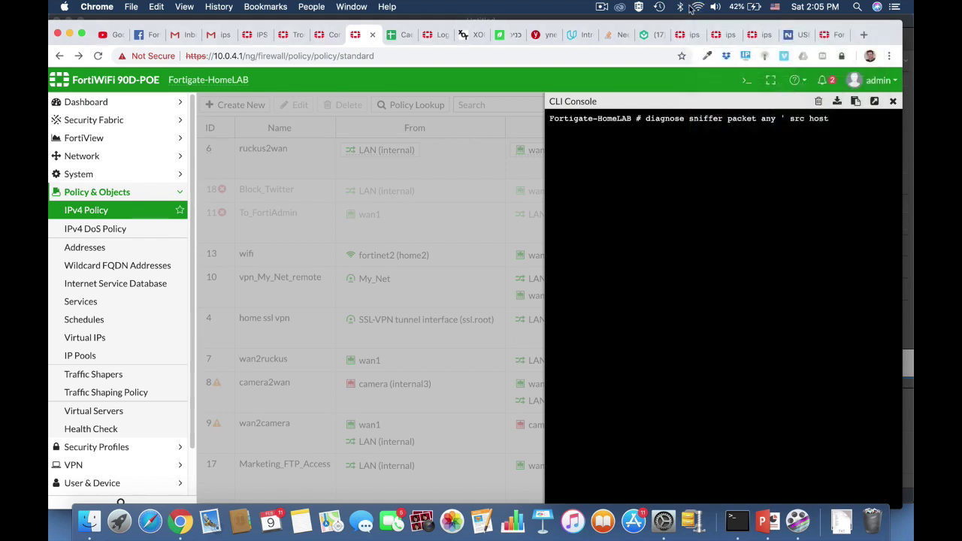
{"action": "type", "text": ".0.4.6 and t"}
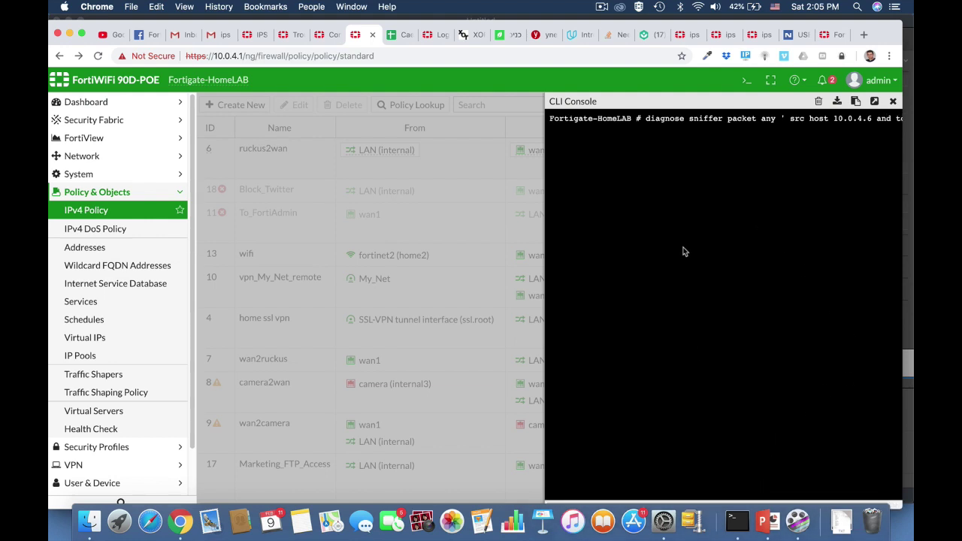
{"action": "left_click", "coordinate": [874, 101]}
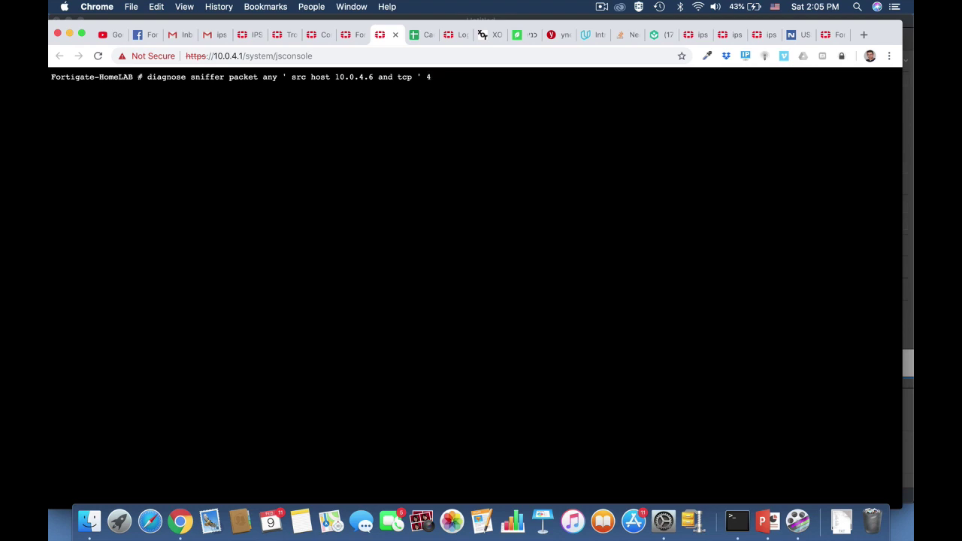
Step: Launch the nmap scan of 10.0.4.1 and start sniffing TCP packets from 10.0.4.6
{"action": "key", "text": "super+Tab"}
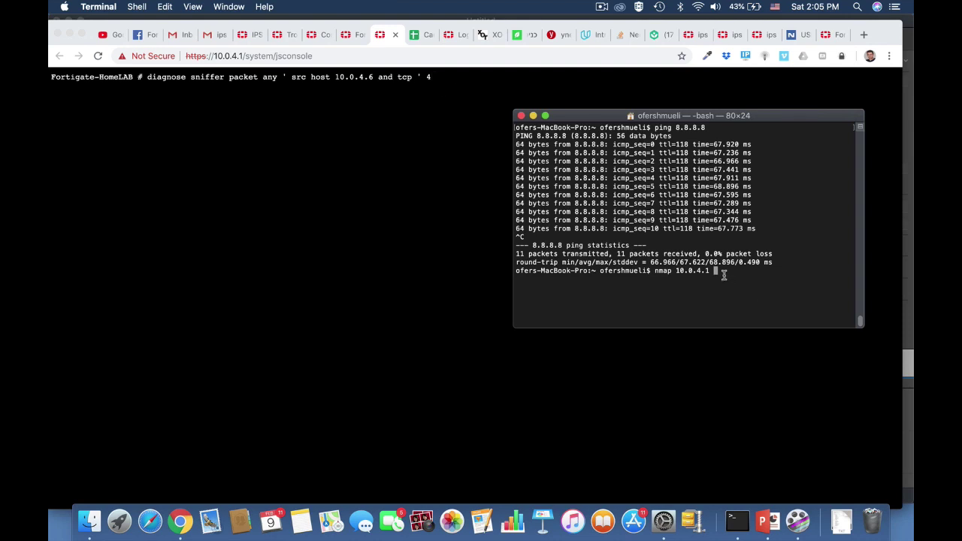
{"action": "key", "text": "Return"}
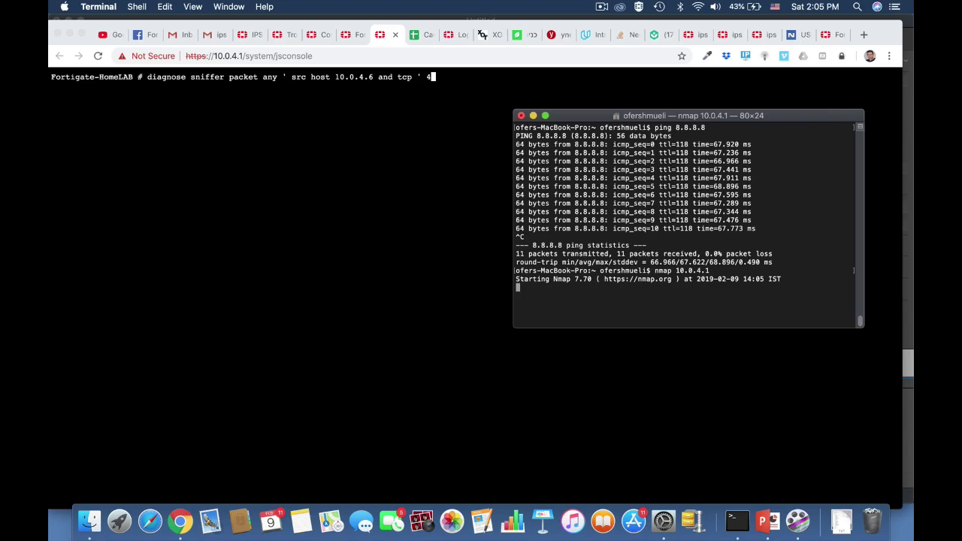
{"action": "left_click", "coordinate": [481, 245]}
{"action": "key", "text": "Return"}
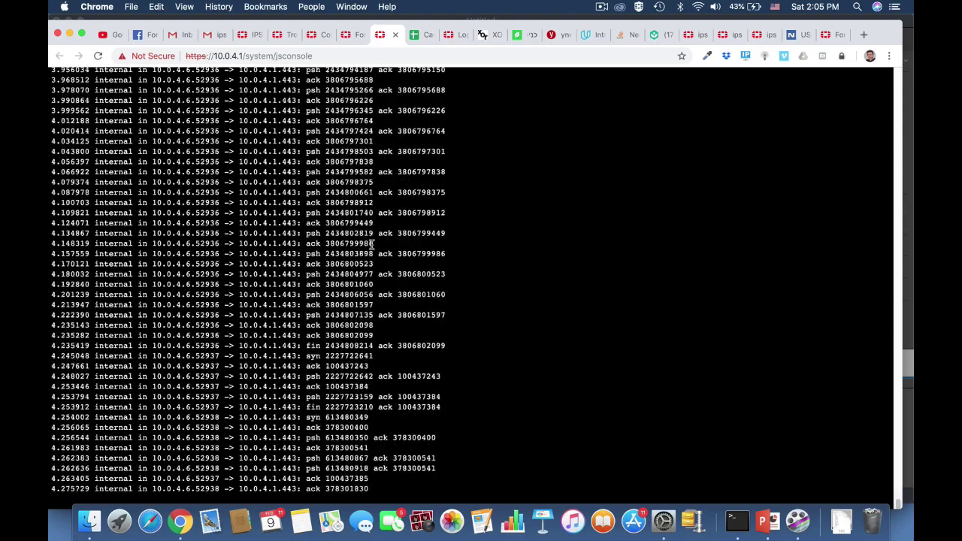
Step: Stop the capture and scroll back through the SYN probes from 10.0.4.6 to many ports on 10.0.4.1
{"action": "key", "text": "ctrl+c"}
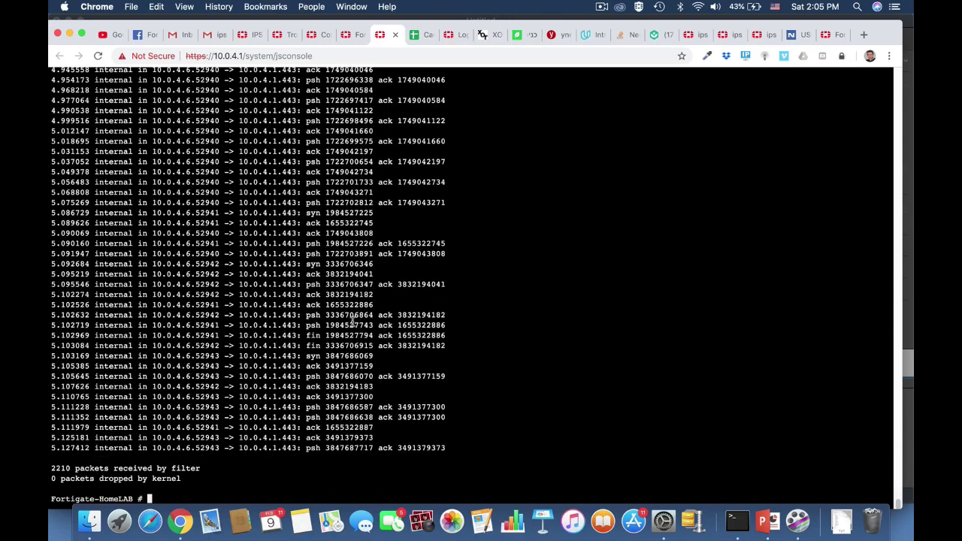
{"action": "scroll", "coordinate": [356, 224], "scroll_direction": "up", "scroll_amount": 10}
{"action": "scroll", "coordinate": [357, 224], "scroll_direction": "up", "scroll_amount": 5}
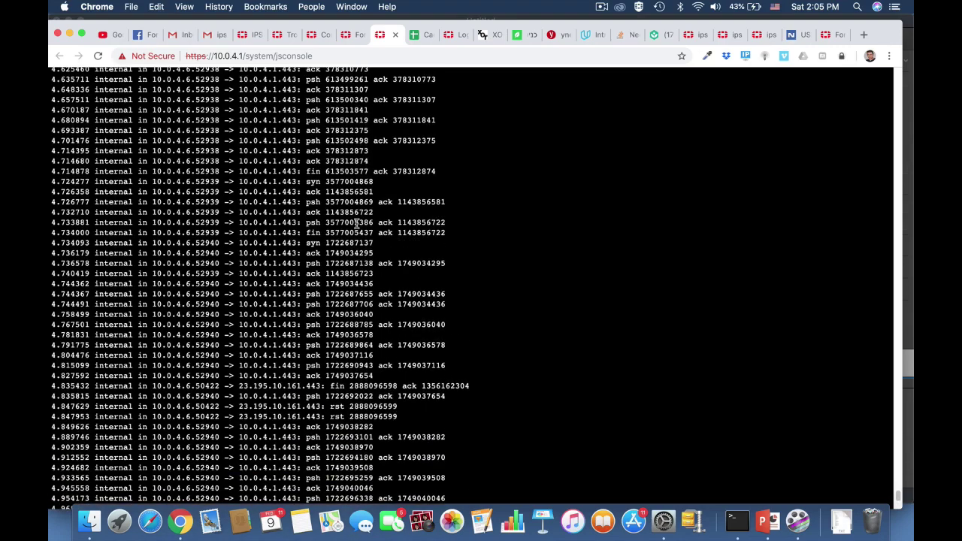
{"action": "scroll", "coordinate": [357, 224], "scroll_direction": "up", "scroll_amount": 4}
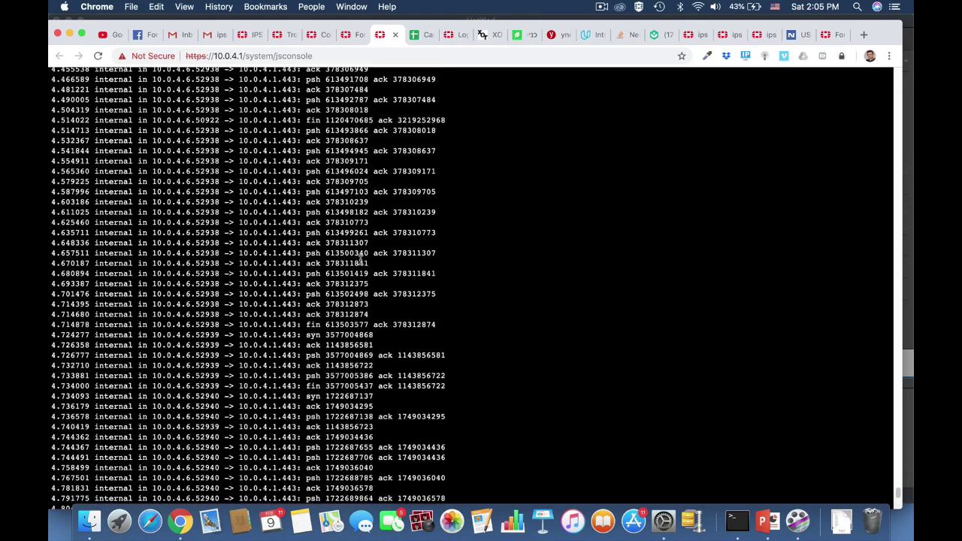
{"action": "scroll", "coordinate": [361, 263], "scroll_direction": "up", "scroll_amount": 15}
{"action": "scroll", "coordinate": [359, 164], "scroll_direction": "up", "scroll_amount": 12}
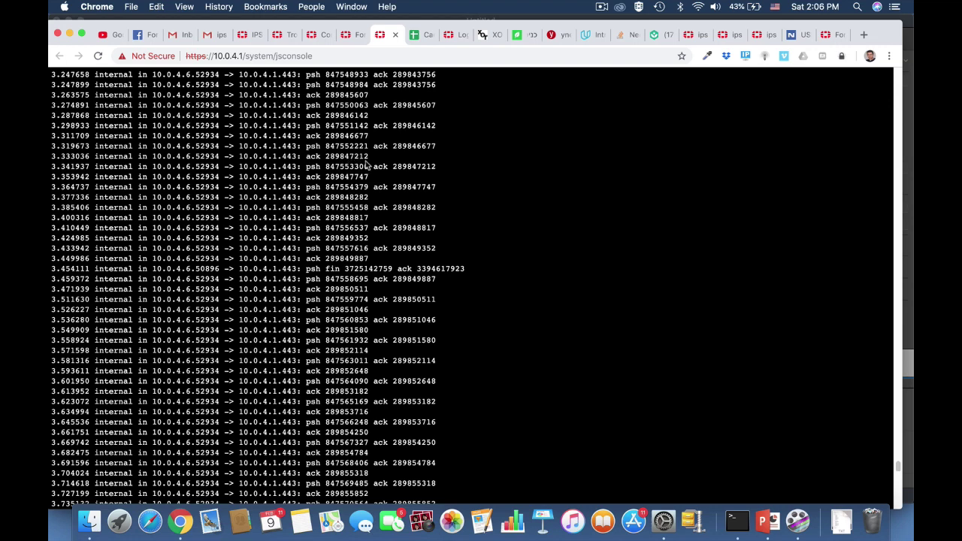
{"action": "scroll", "coordinate": [366, 164], "scroll_direction": "up", "scroll_amount": 3}
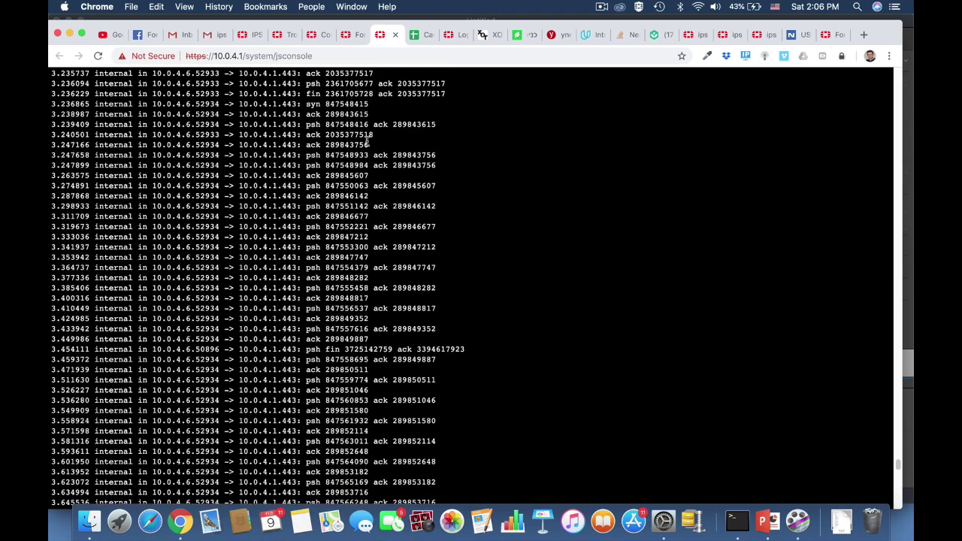
{"action": "scroll", "coordinate": [362, 138], "scroll_direction": "up", "scroll_amount": 6}
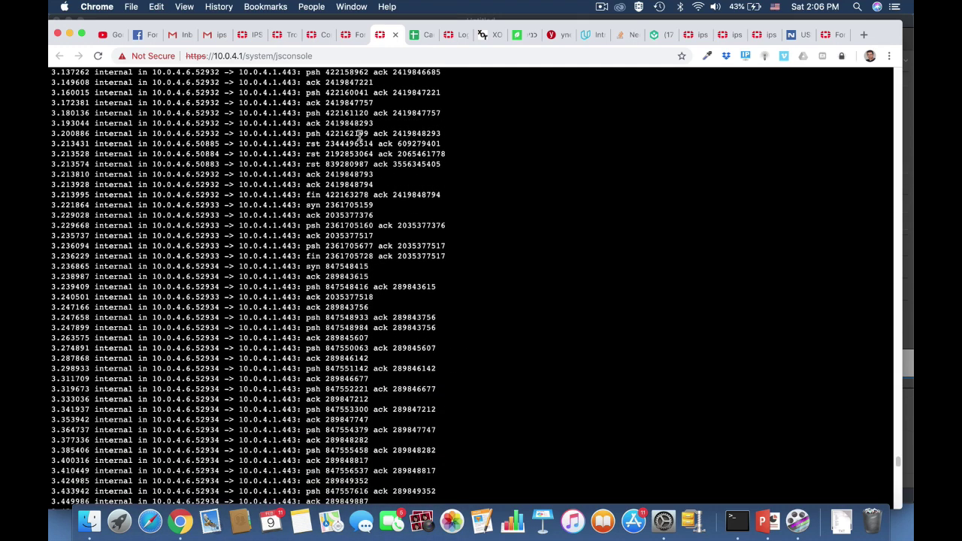
{"action": "scroll", "coordinate": [361, 135], "scroll_direction": "up", "scroll_amount": 4}
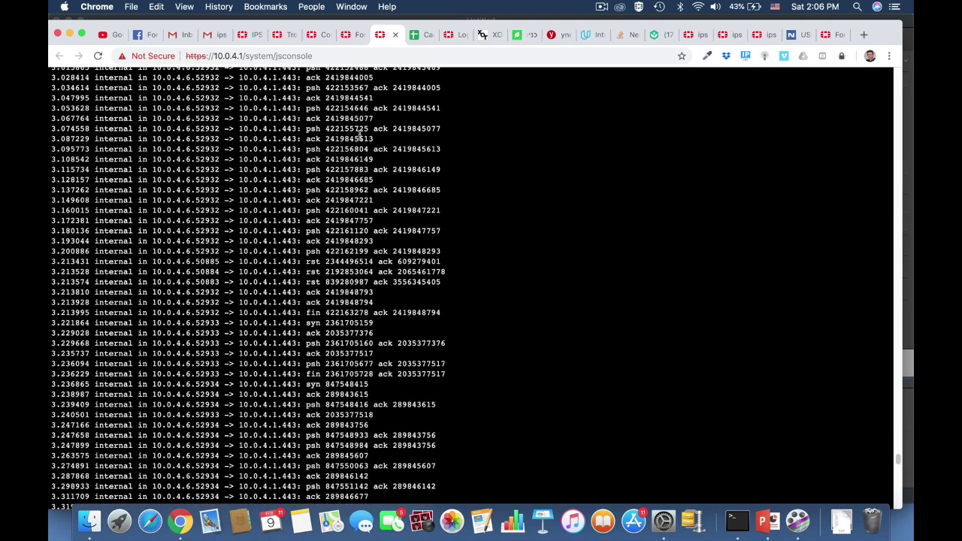
{"action": "scroll", "coordinate": [361, 135], "scroll_direction": "up", "scroll_amount": 10}
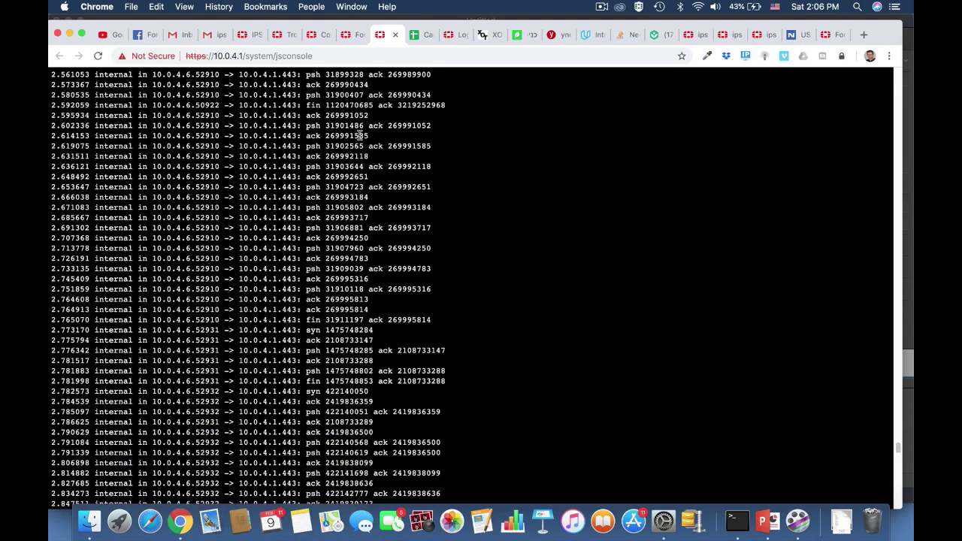
{"action": "scroll", "coordinate": [359, 135], "scroll_direction": "up", "scroll_amount": 12}
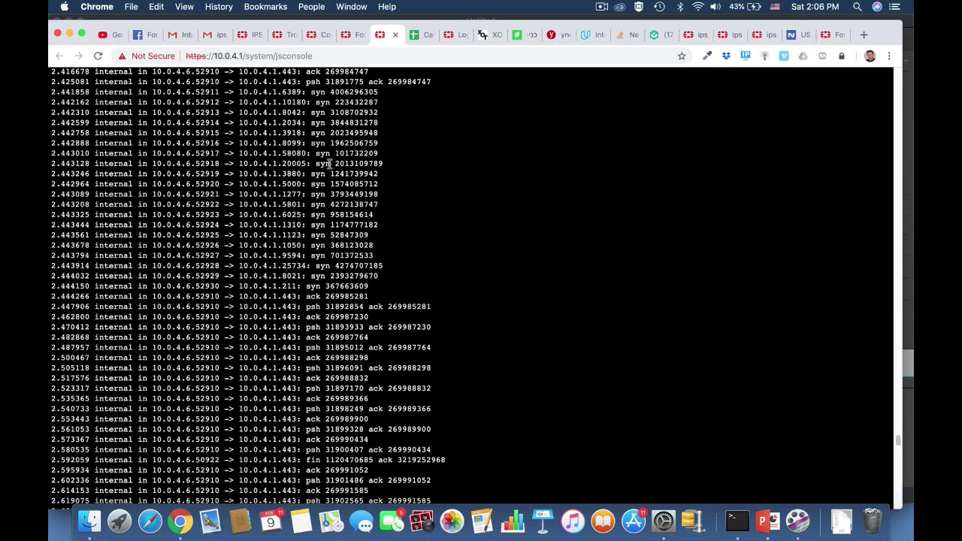
{"action": "scroll", "coordinate": [330, 150], "scroll_direction": "up", "scroll_amount": 3}
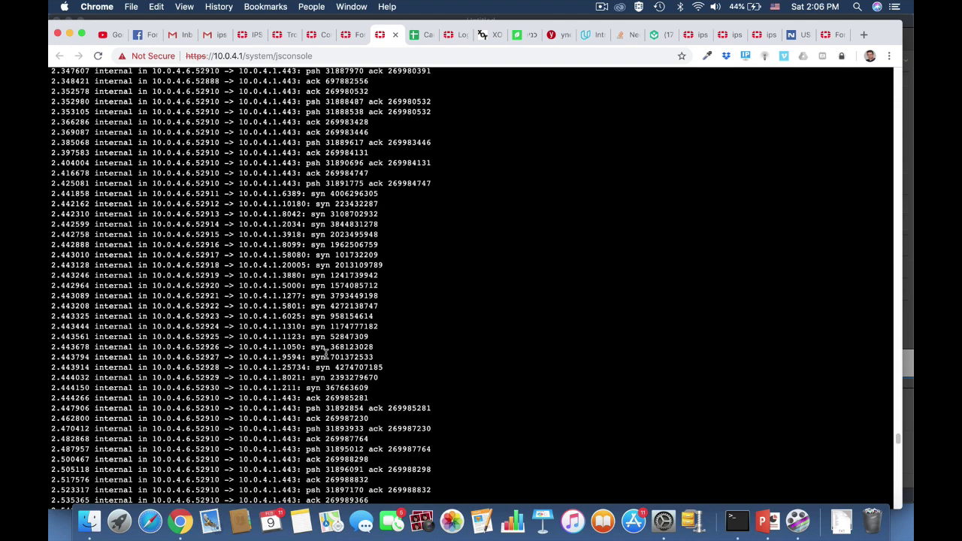
{"action": "scroll", "coordinate": [325, 351], "scroll_direction": "down", "scroll_amount": 3}
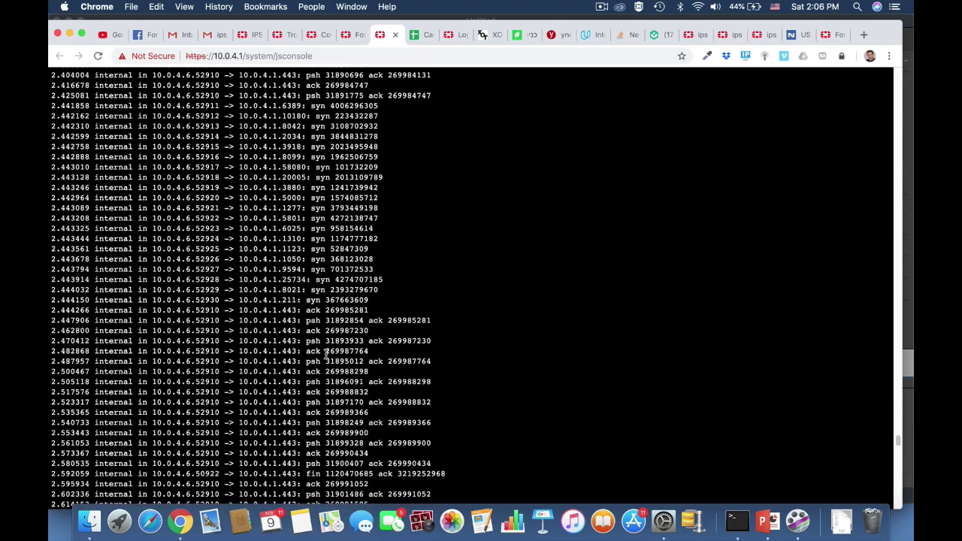
Step: Start a SYN scan with 'sudo nmap -sS 10.0.4.1', entering the account password
{"action": "key", "text": "super+Tab"}
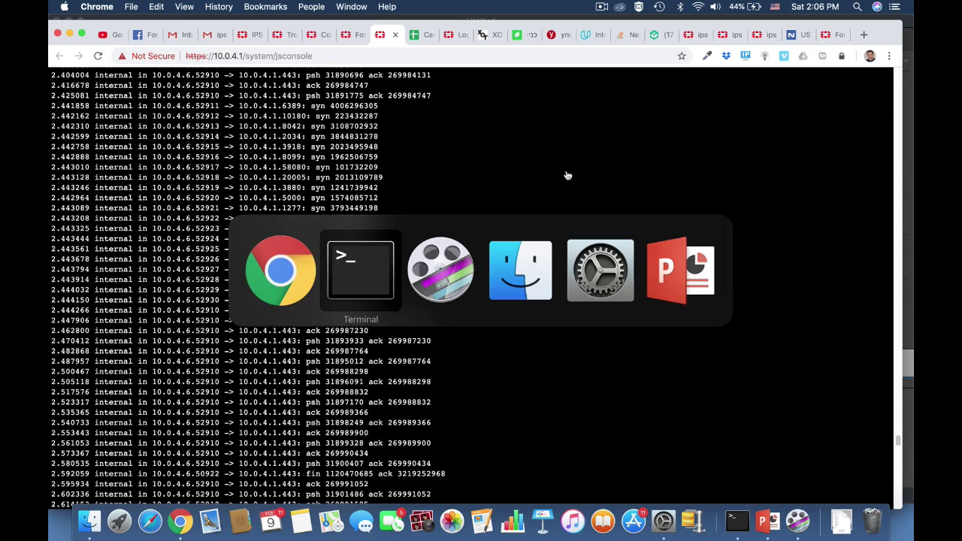
{"action": "type", "text": "s"}
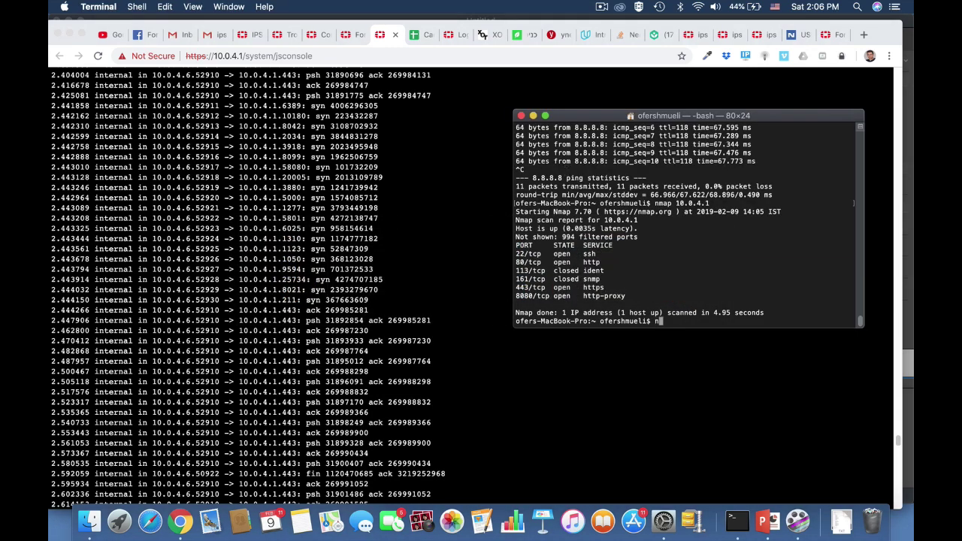
{"action": "type", "text": "udo nmap -sS 10.0.4.1"}
{"action": "key", "text": "Return"}
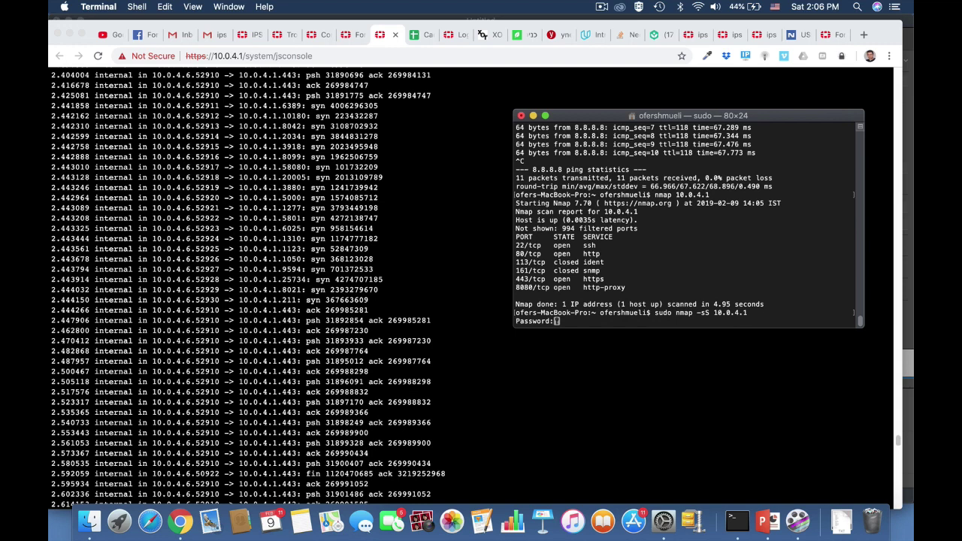
{"action": "key", "text": "Return"}
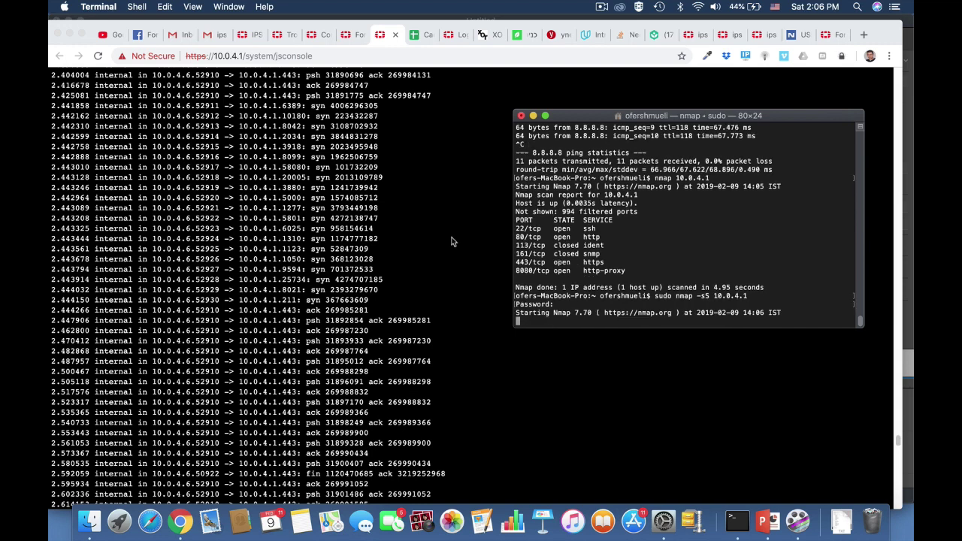
Step: Rerun the 10.0.4.6 sniffer capture during the scan, stop it, and review the 555 received packets
{"action": "left_click", "coordinate": [446, 347]}
{"action": "key", "text": "Return"}
{"action": "key", "text": "Return"}
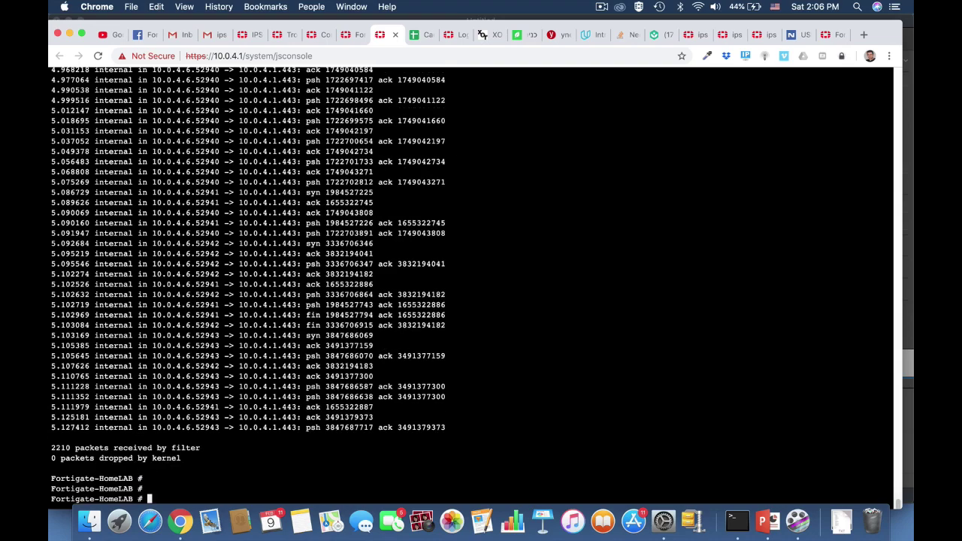
{"action": "key", "text": "Up"}
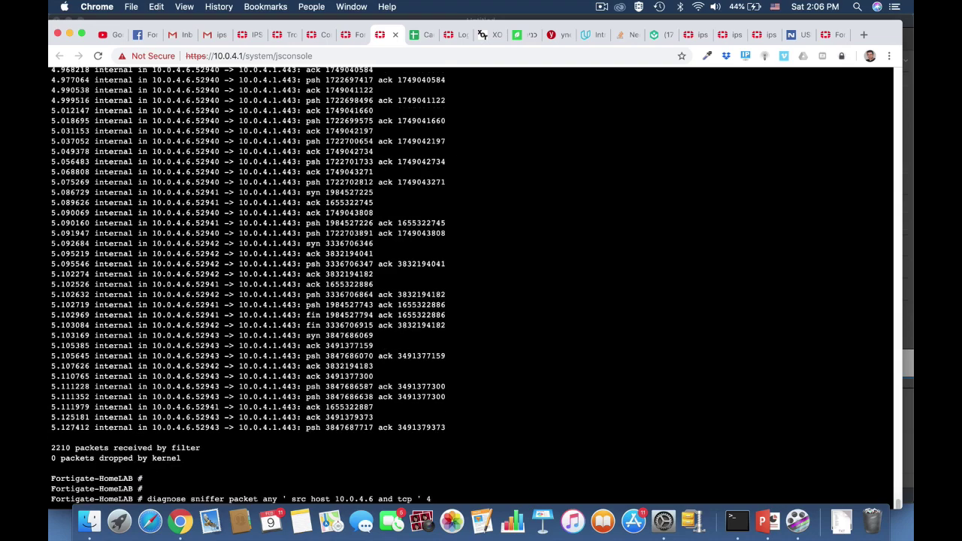
{"action": "key", "text": "Return"}
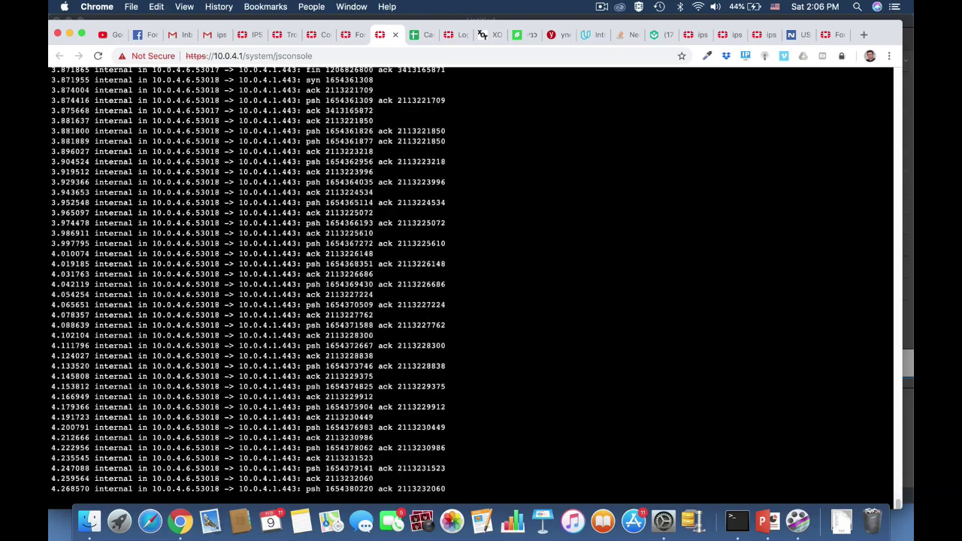
{"action": "key", "text": "ctrl+c"}
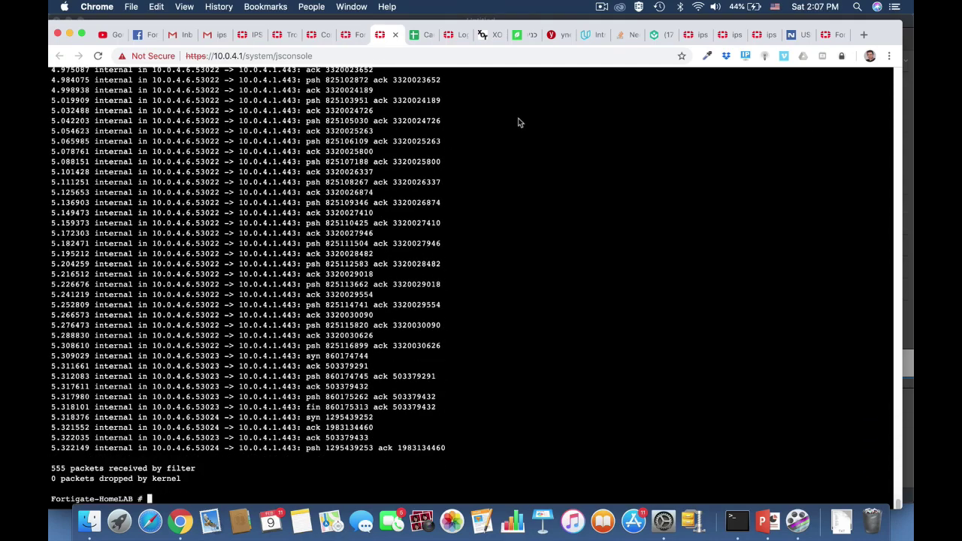
{"action": "scroll", "coordinate": [397, 246], "scroll_direction": "up", "scroll_amount": 10}
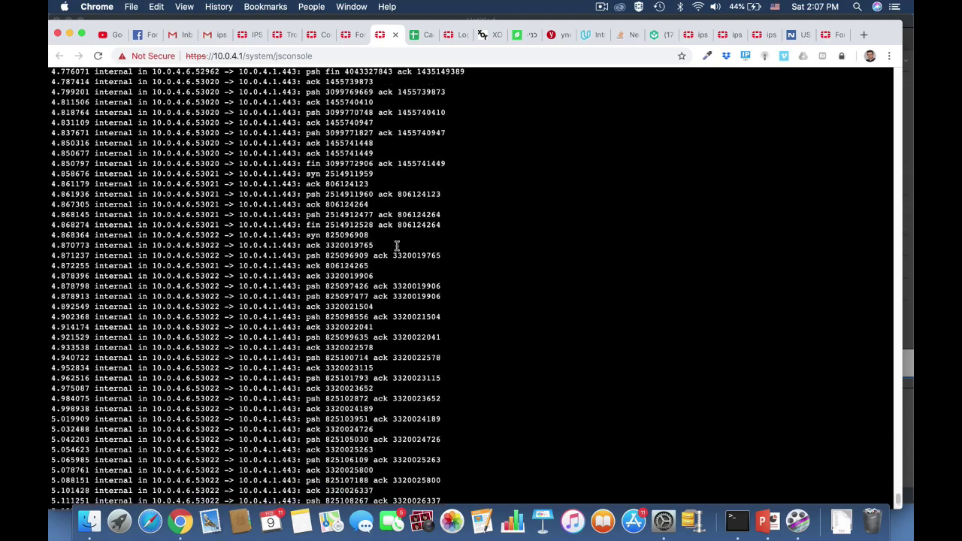
{"action": "scroll", "coordinate": [396, 246], "scroll_direction": "up", "scroll_amount": 15}
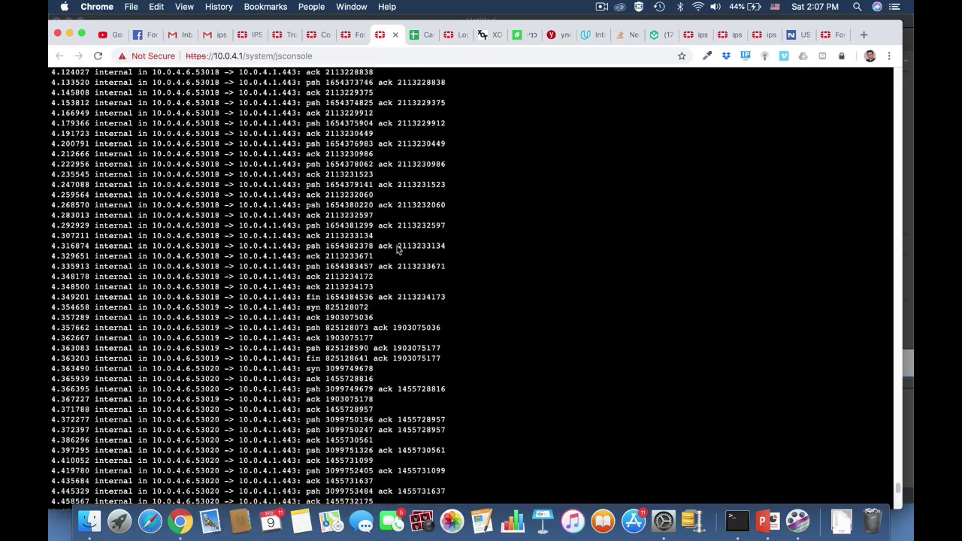
{"action": "scroll", "coordinate": [398, 250], "scroll_direction": "up", "scroll_amount": 6}
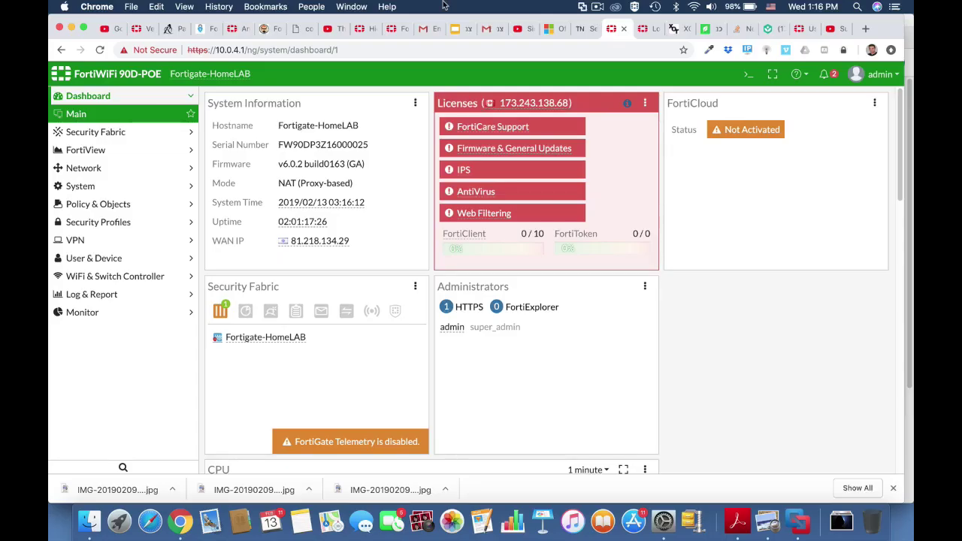
Step: Go to Network > Interfaces, scroll the interface table, and bring up the CLI Console alongside
{"action": "left_click", "coordinate": [83, 168]}
{"action": "left_click", "coordinate": [85, 170]}
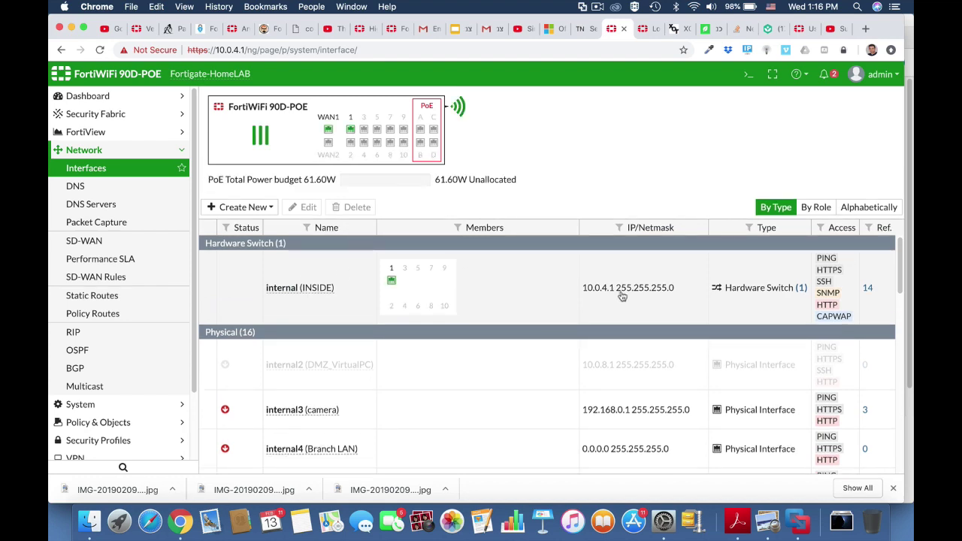
{"action": "scroll", "coordinate": [622, 296], "scroll_direction": "down", "scroll_amount": 10}
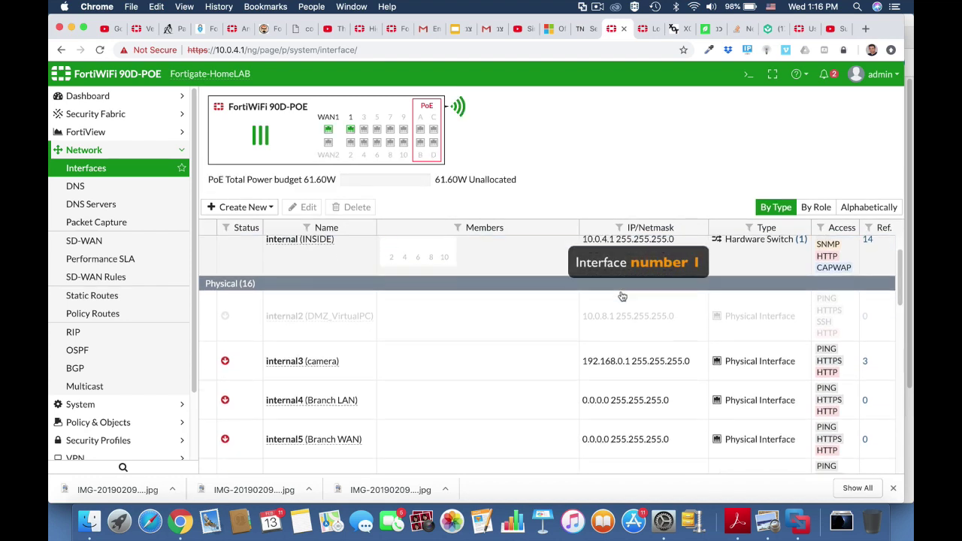
{"action": "scroll", "coordinate": [622, 296], "scroll_direction": "down", "scroll_amount": 2}
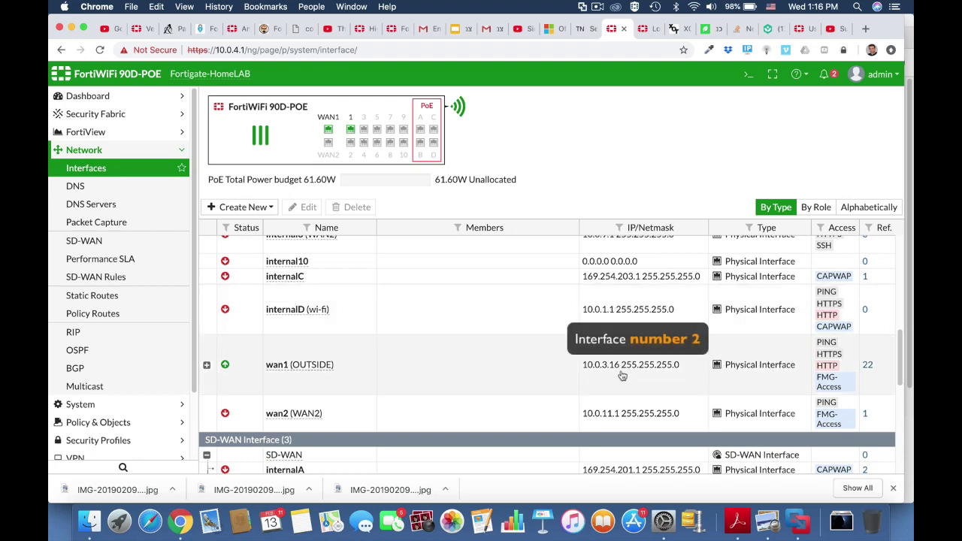
{"action": "left_click", "coordinate": [749, 73]}
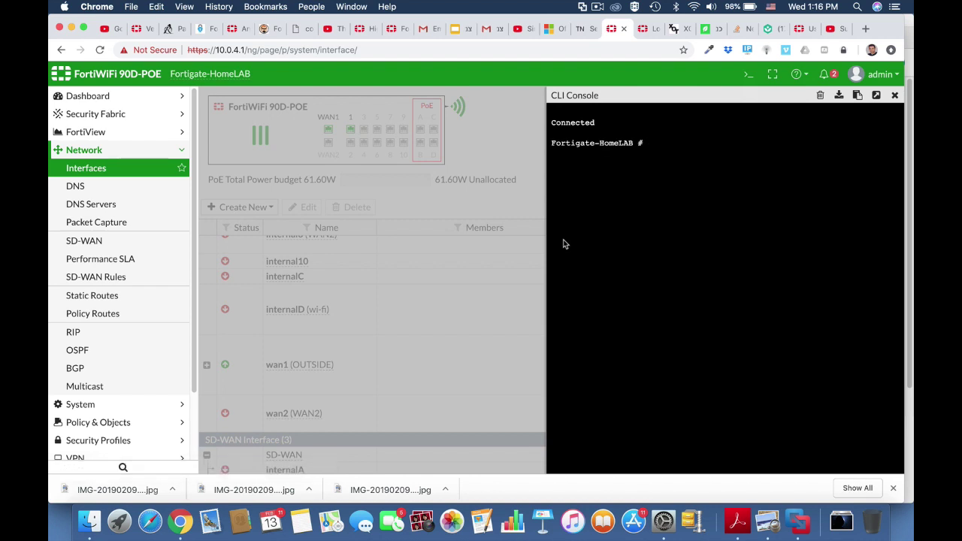
Step: Set the ping source to 10.0.4.1 with execute ping-options, then ping 10.0.3.16
{"action": "type", "text": "execute ping"}
{"action": "key", "text": "Tab"}
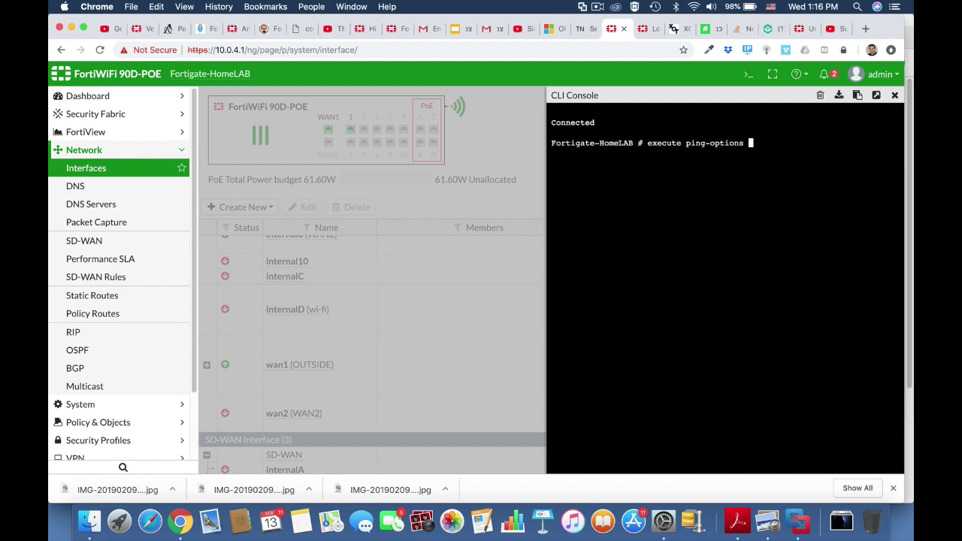
{"action": "key", "text": "question"}
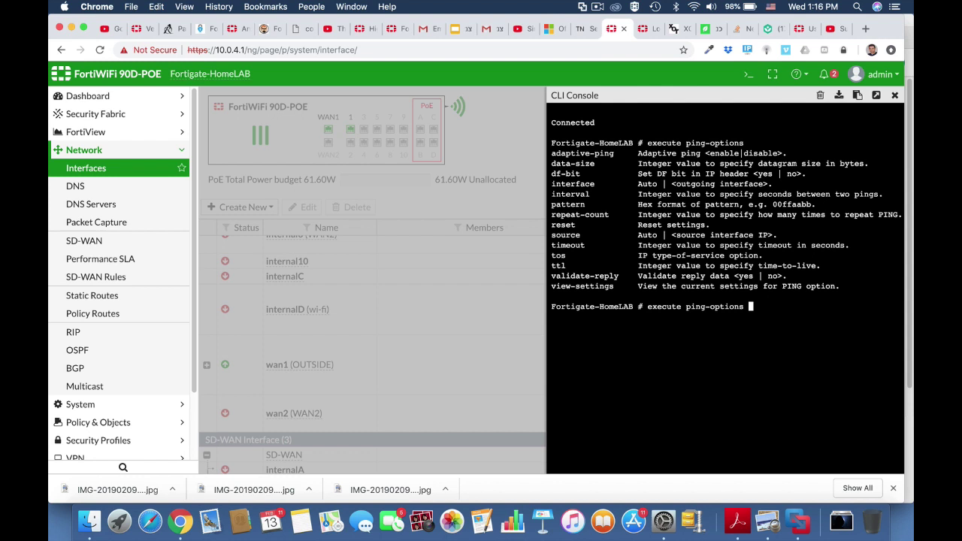
{"action": "type", "text": "ource 10.0.4.1"}
{"action": "key", "text": "Return"}
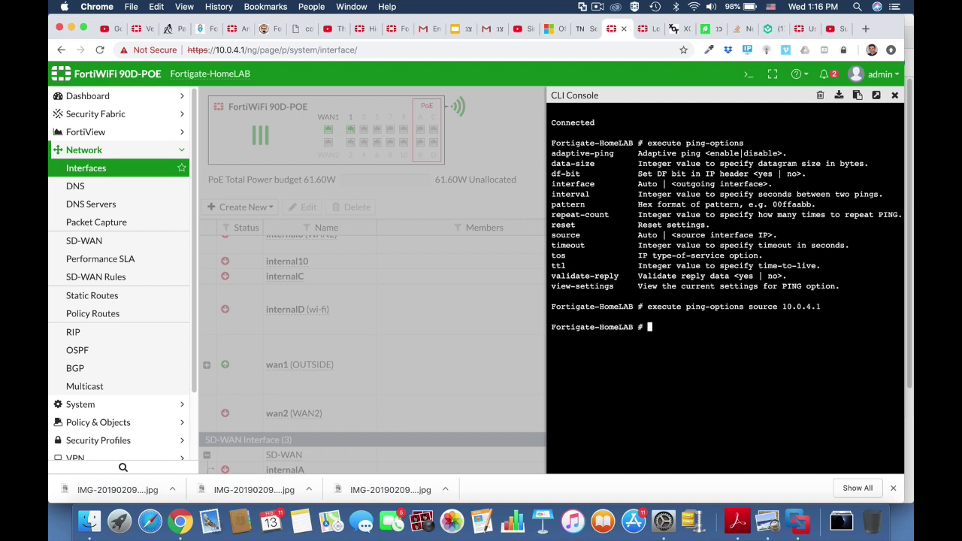
{"action": "type", "text": "execute ping "}
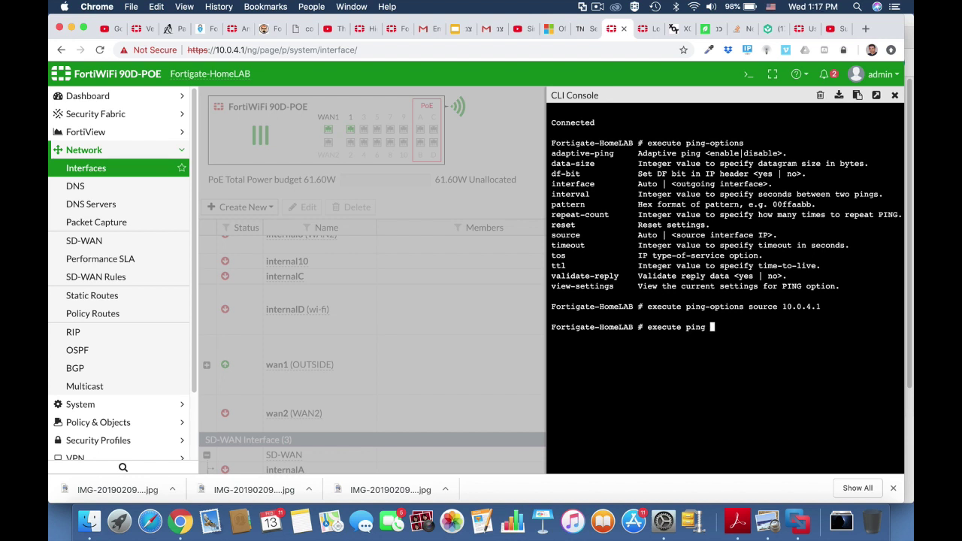
{"action": "type", "text": "10"}
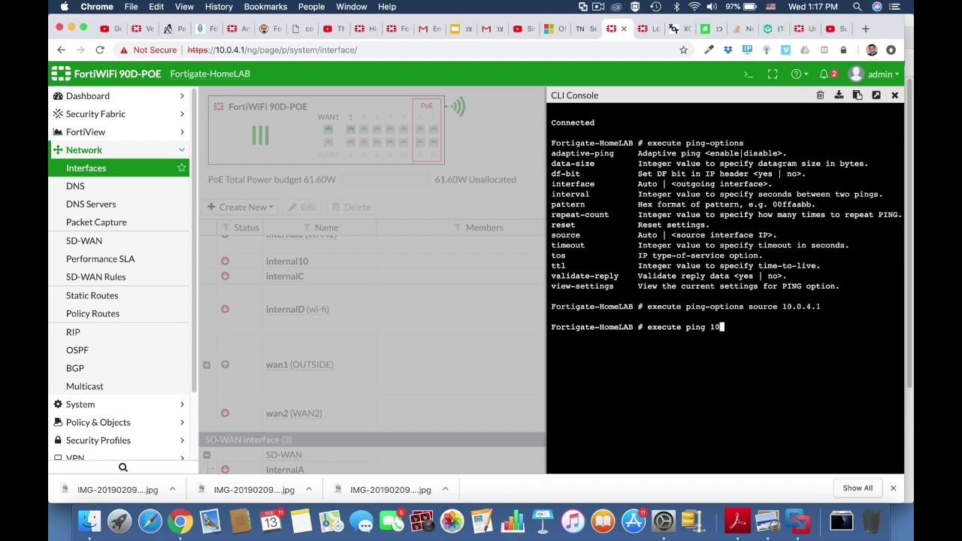
{"action": "type", "text": ".0.3.16"}
{"action": "key", "text": "Return"}
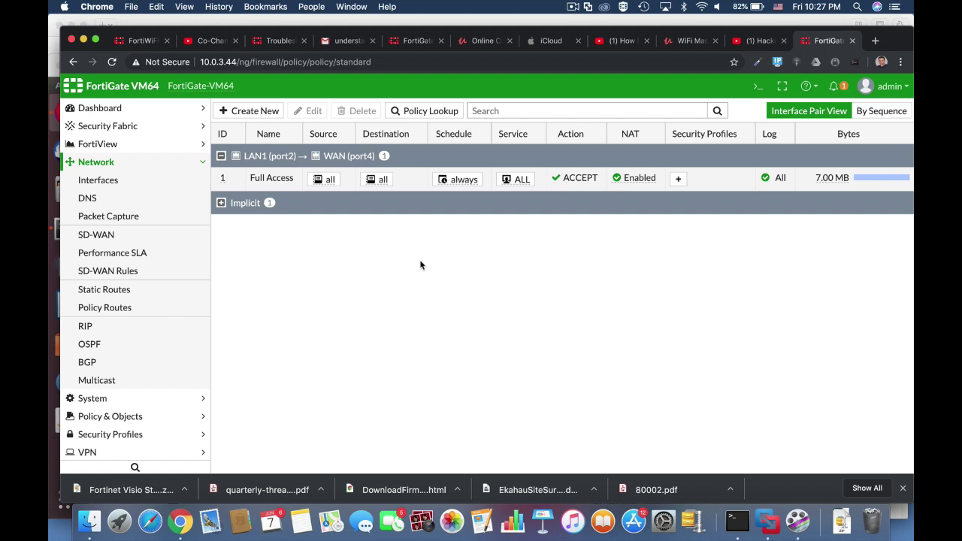
Step: Page through 'get system session list' to the end, then type 'diag sys session list'
{"action": "left_click", "coordinate": [755, 87]}
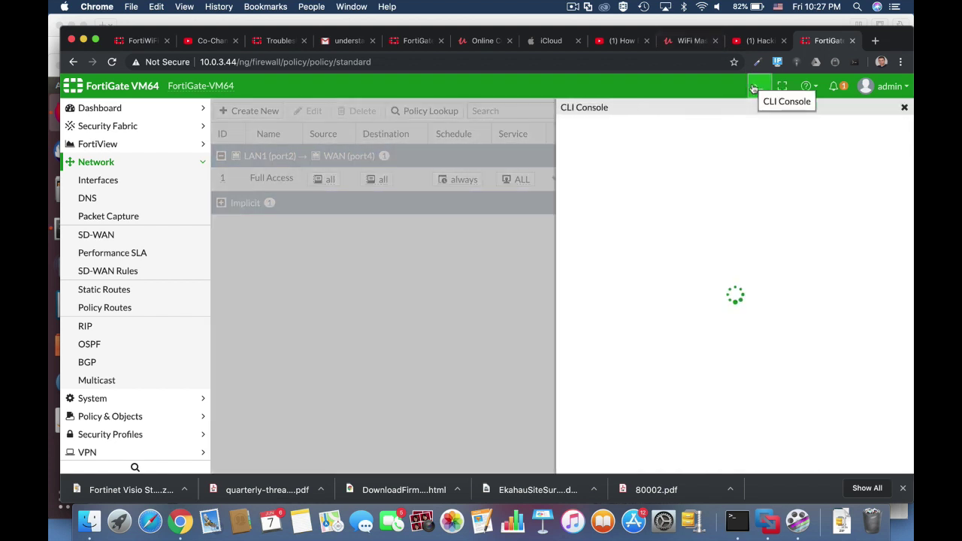
{"action": "type", "text": "ge"}
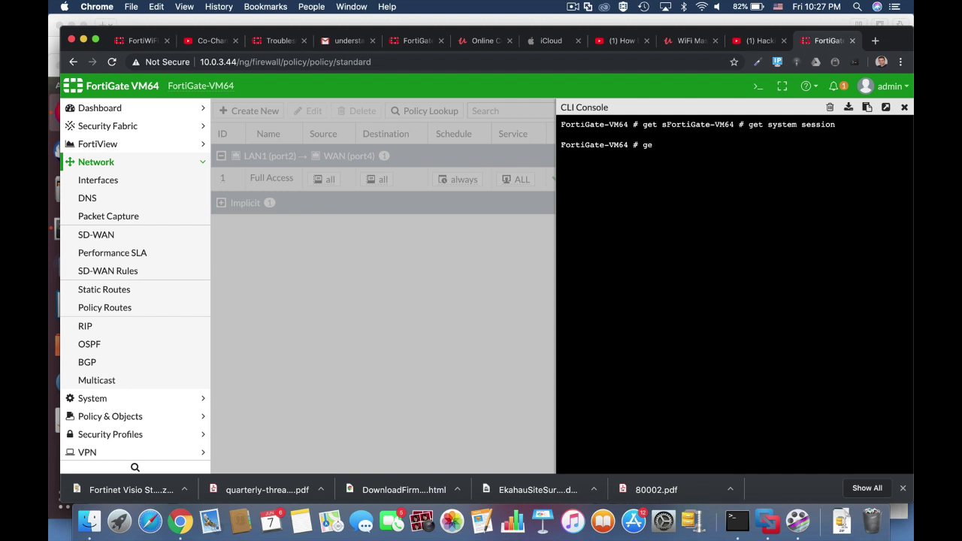
{"action": "type", "text": "t system session list"}
{"action": "key", "text": "Return"}
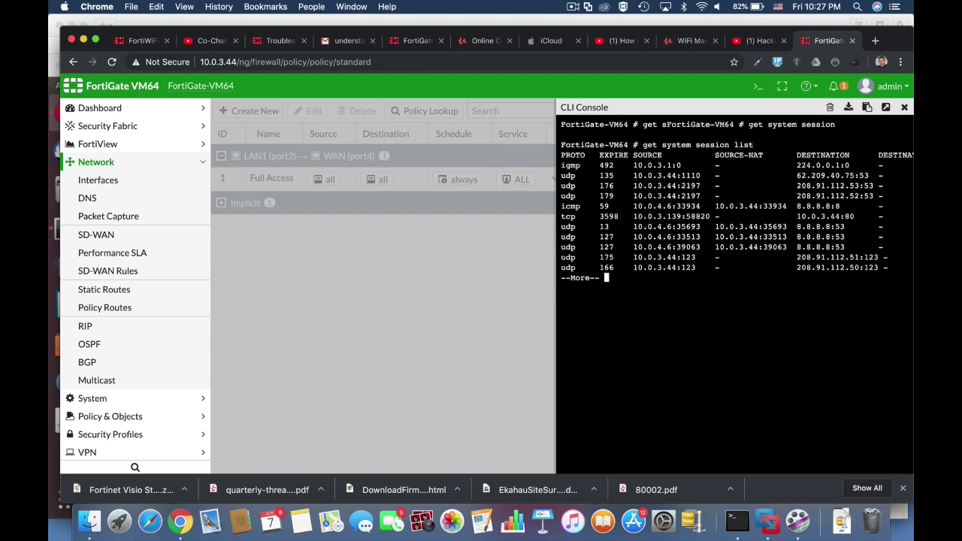
{"action": "key", "text": "Return"}
{"action": "key", "text": "Return"}
{"action": "key", "text": "Return"}
{"action": "key", "text": "Return"}
{"action": "key", "text": "Return"}
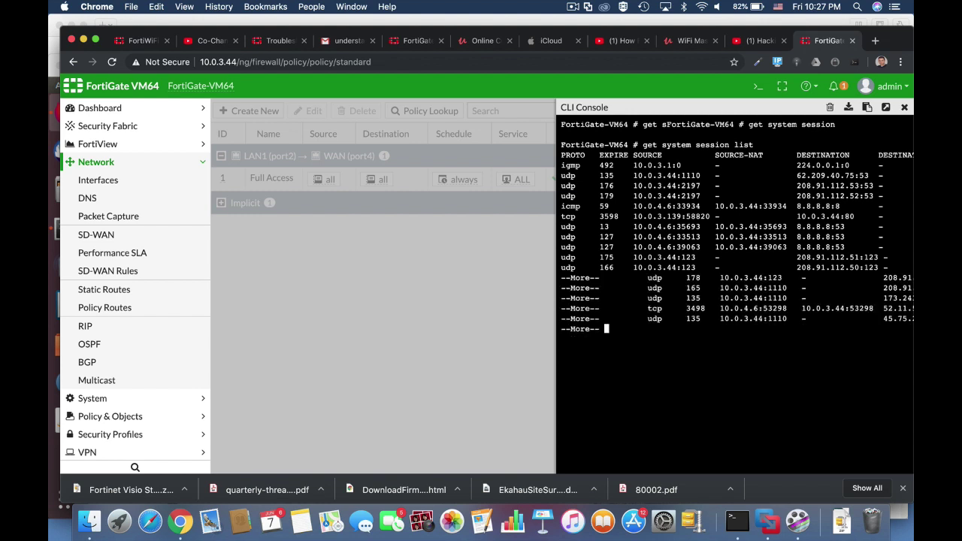
{"action": "key", "text": "Return"}
{"action": "key", "text": "Return"}
{"action": "key", "text": "Return"}
{"action": "key", "text": "Return"}
{"action": "key", "text": "Return"}
{"action": "key", "text": "Return"}
{"action": "key", "text": "Return"}
{"action": "key", "text": "Return"}
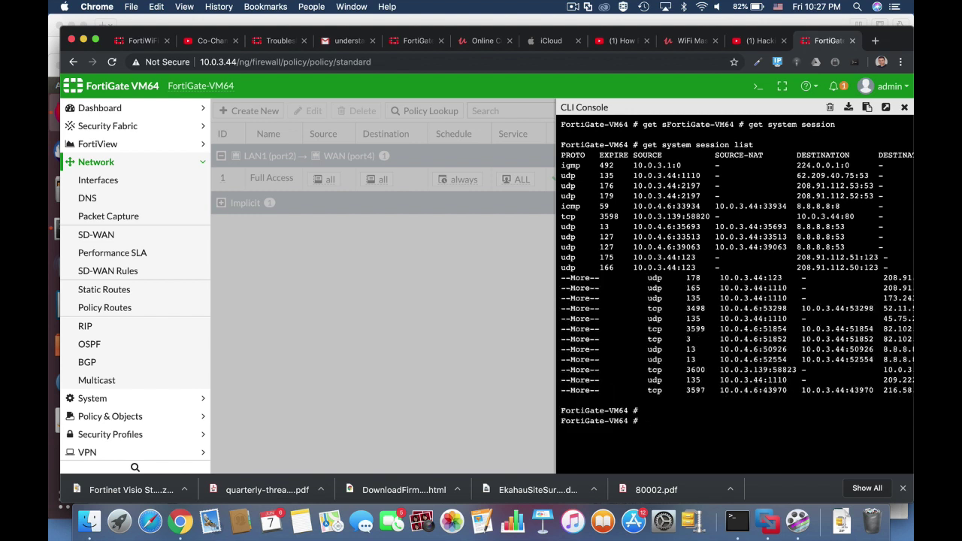
{"action": "key", "text": "Return"}
{"action": "key", "text": "Return"}
{"action": "key", "text": "Return"}
{"action": "type", "text": "diag "}
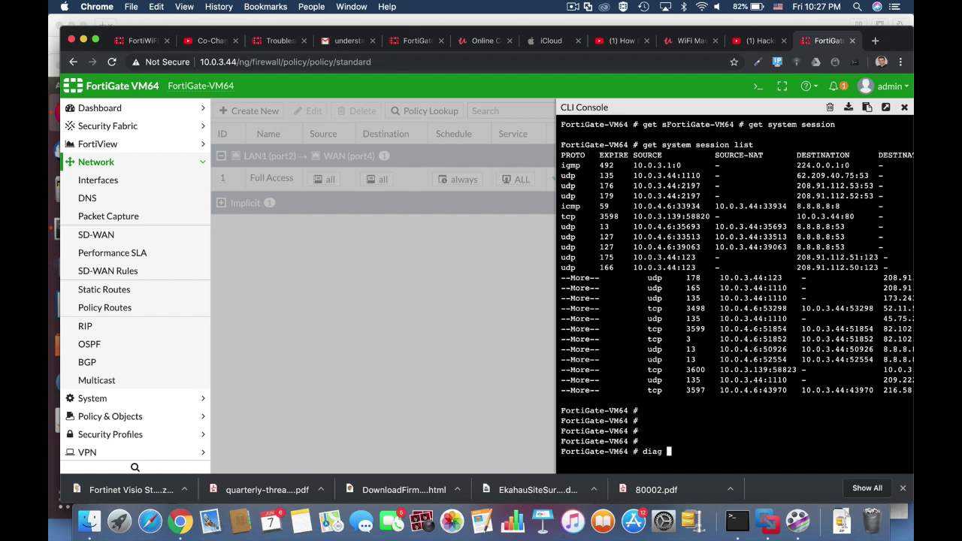
{"action": "type", "text": "sys session list"}
Step: Run diag sys session list to print detailed entries for all 22 sessions
{"action": "key", "text": "Return"}
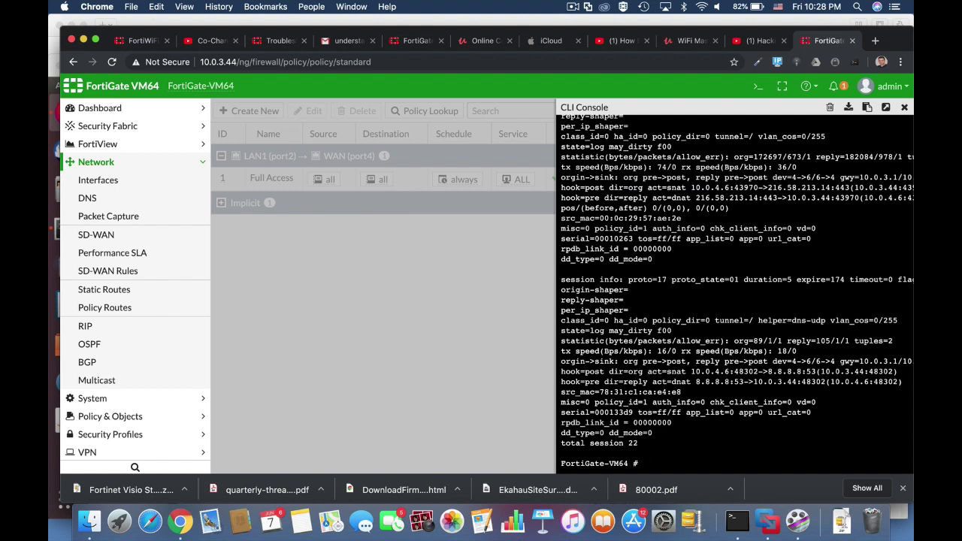
Step: Enter the command get system session-info full-stat at the console prompt
{"action": "type", "text": "get system session-info "}
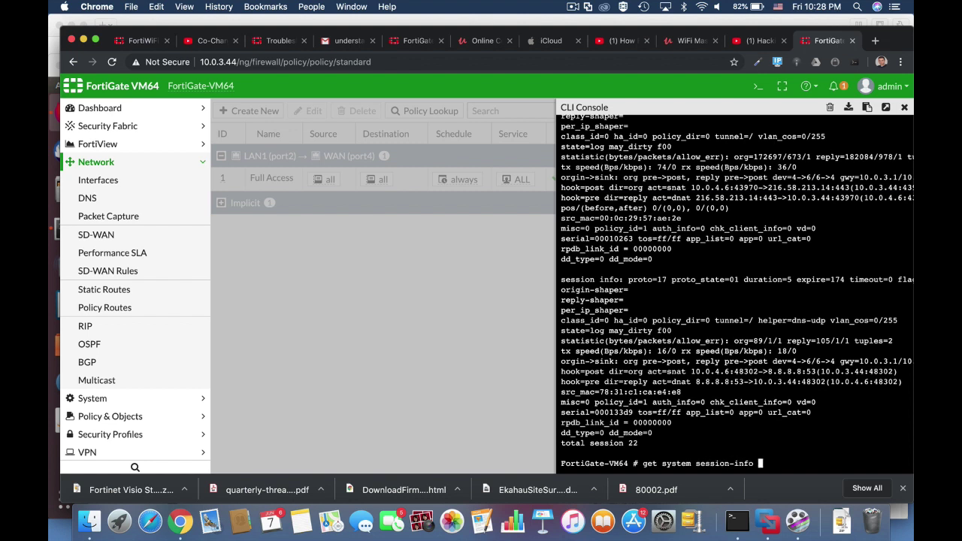
{"action": "type", "text": "full-stat"}
Step: Run the full-stat command, showing 11 established and 1 TIME_WAIT TCP sessions
{"action": "key", "text": "Return"}
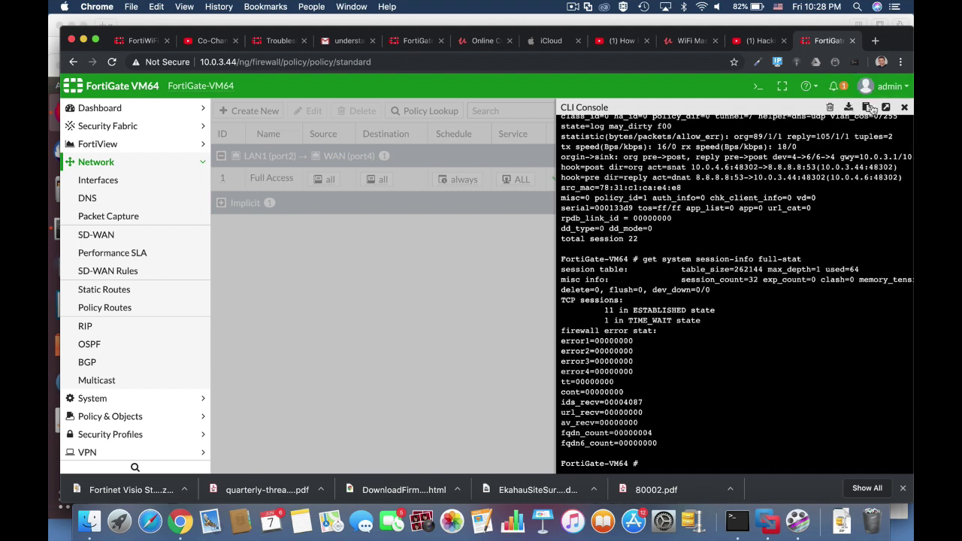
Step: Pop the CLI Console out into its own browser tab
{"action": "left_click", "coordinate": [886, 107]}
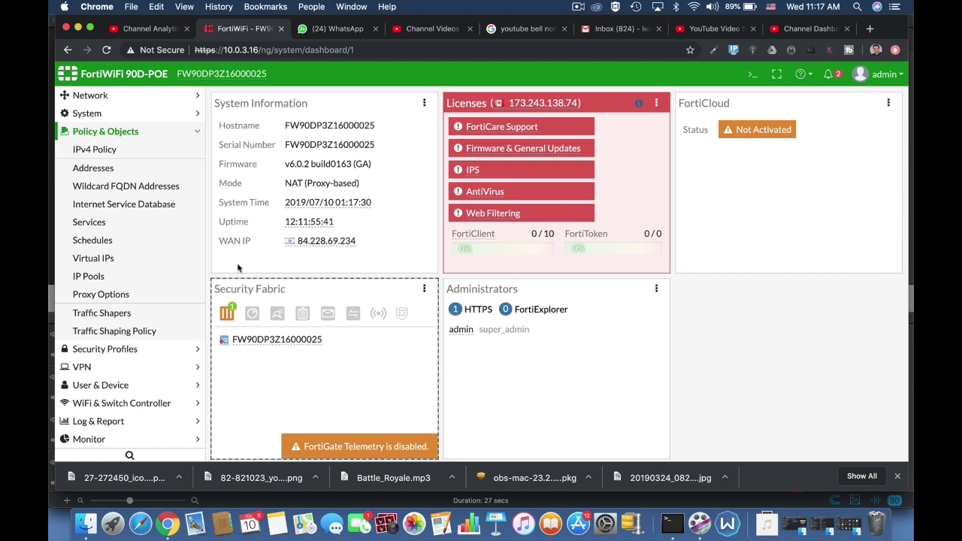
Step: Edit the admin account to toggle Restrict login to trusted hosts, then view Admin Profiles
{"action": "scroll", "coordinate": [137, 173], "scroll_direction": "up", "scroll_amount": 3}
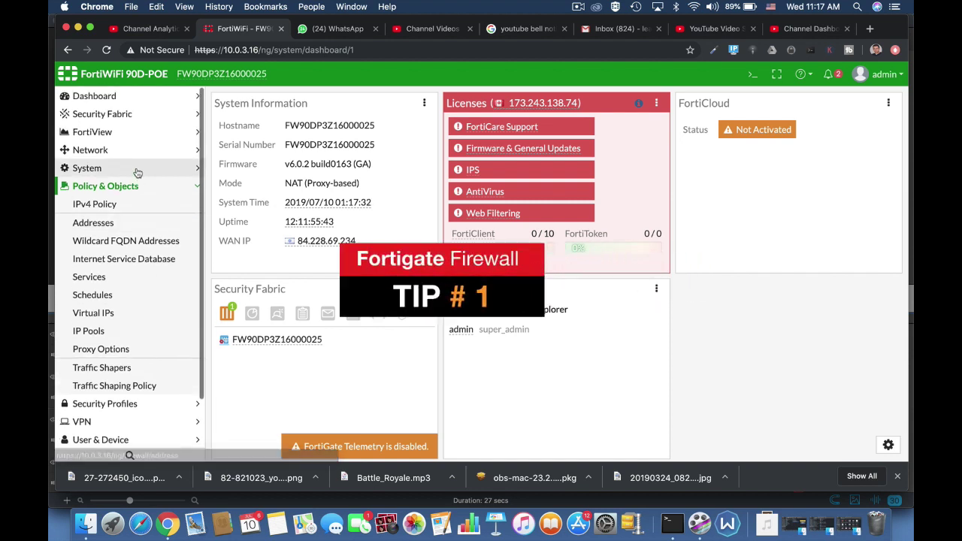
{"action": "left_click", "coordinate": [138, 169]}
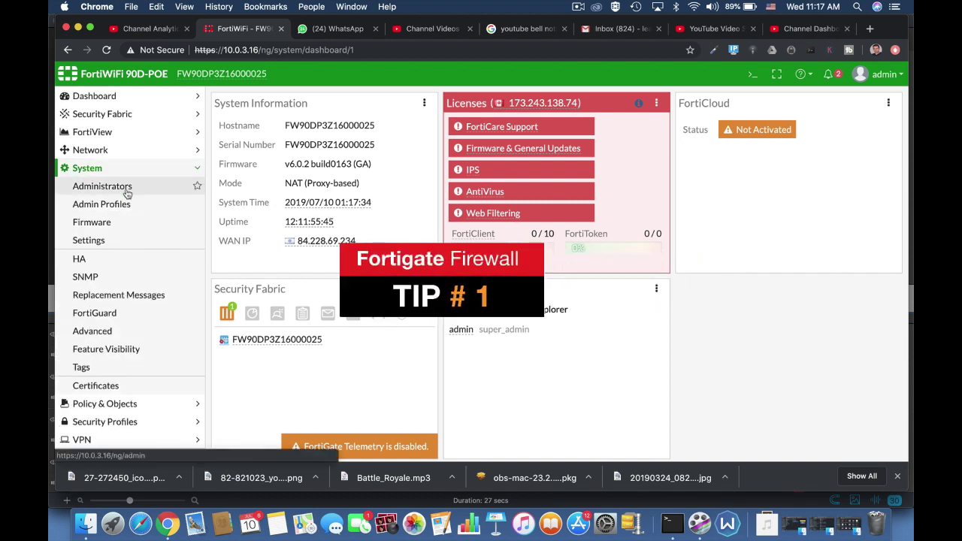
{"action": "left_click", "coordinate": [127, 190]}
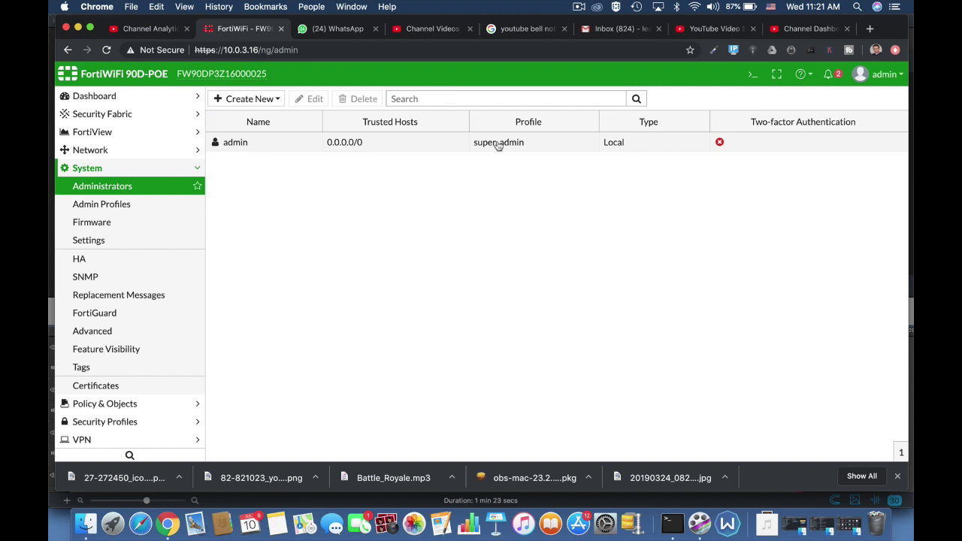
{"action": "left_click", "coordinate": [313, 147]}
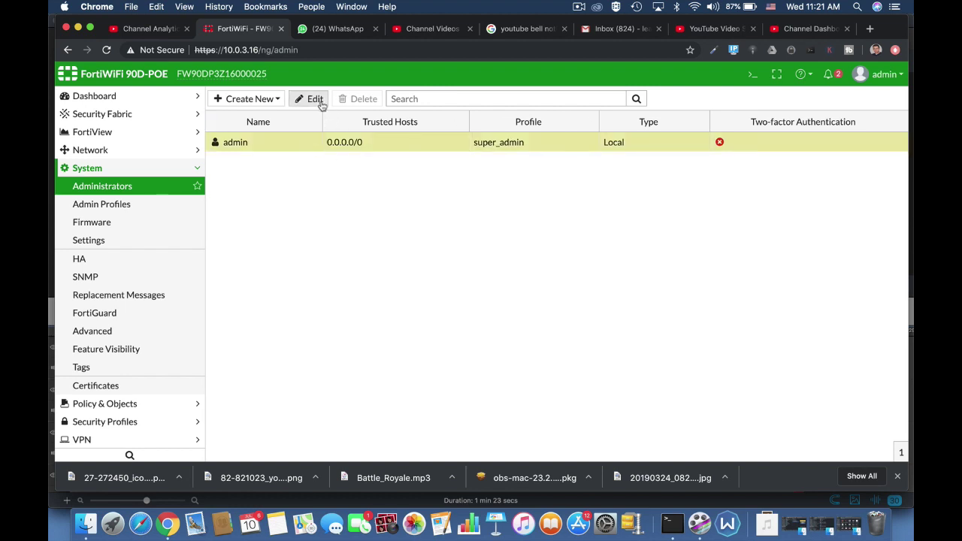
{"action": "left_click", "coordinate": [315, 100]}
{"action": "left_click", "coordinate": [221, 300]}
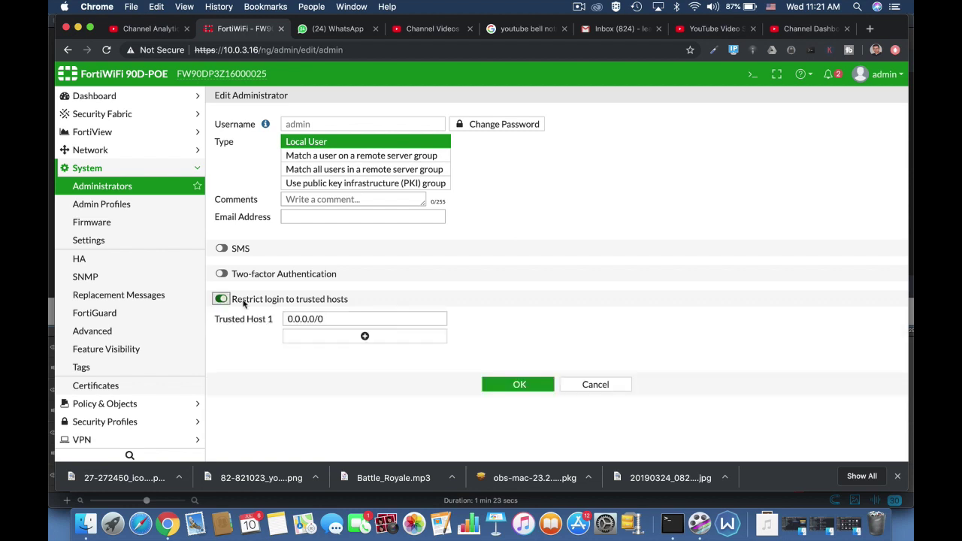
{"action": "left_click", "coordinate": [137, 209]}
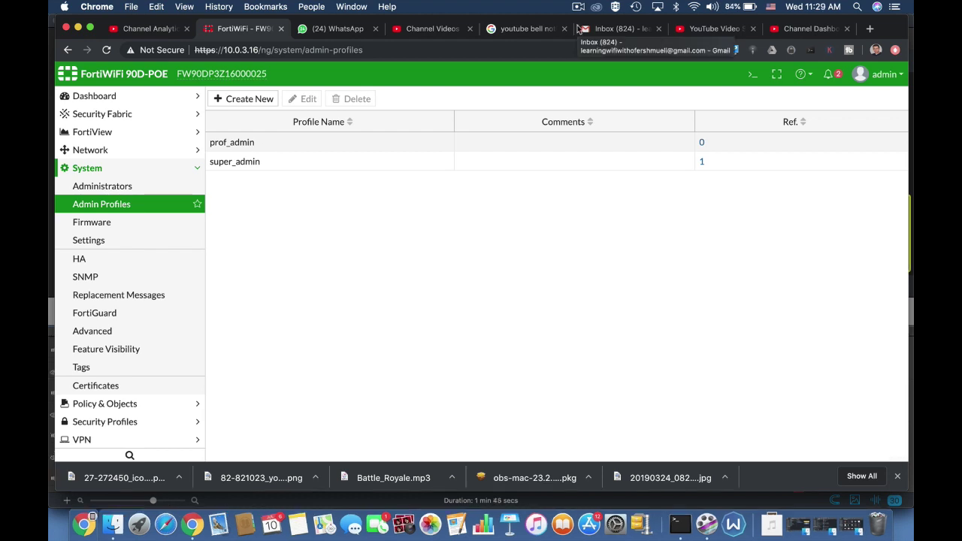
Step: Open interface internal2 (Marketing LAN, 10.10.10.1/255.255.255.0) for editing
{"action": "left_click", "coordinate": [122, 150]}
{"action": "left_click", "coordinate": [107, 169]}
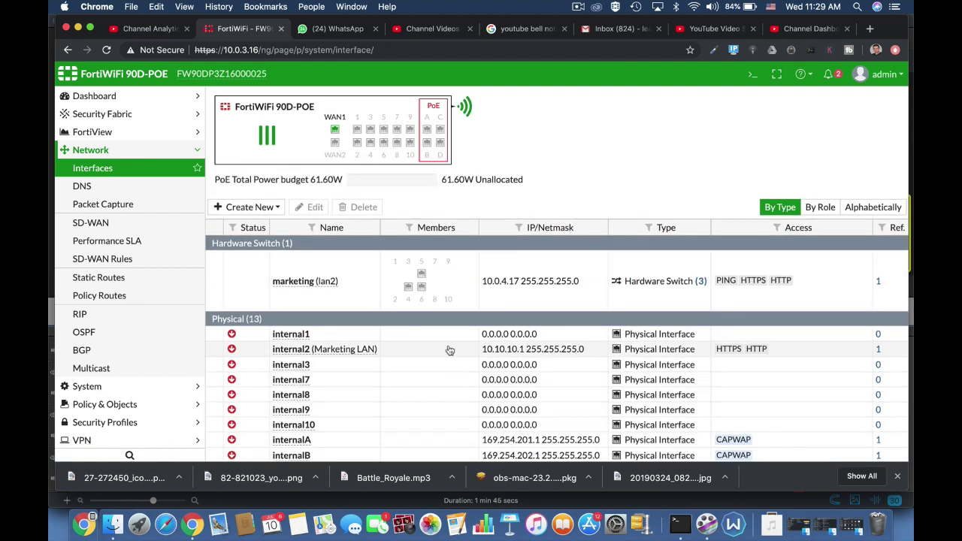
{"action": "left_click", "coordinate": [341, 350]}
{"action": "left_click", "coordinate": [315, 206]}
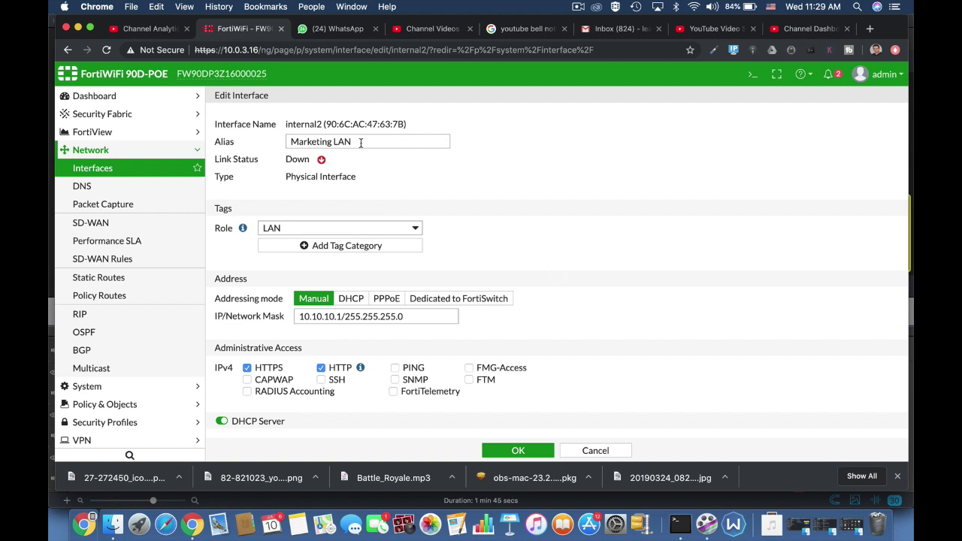
Step: Review internal2's Marketing LAN alias and administrative access, toggling PING on and back off
{"action": "left_click_drag", "start_coordinate": [360, 142], "coordinate": [279, 143]}
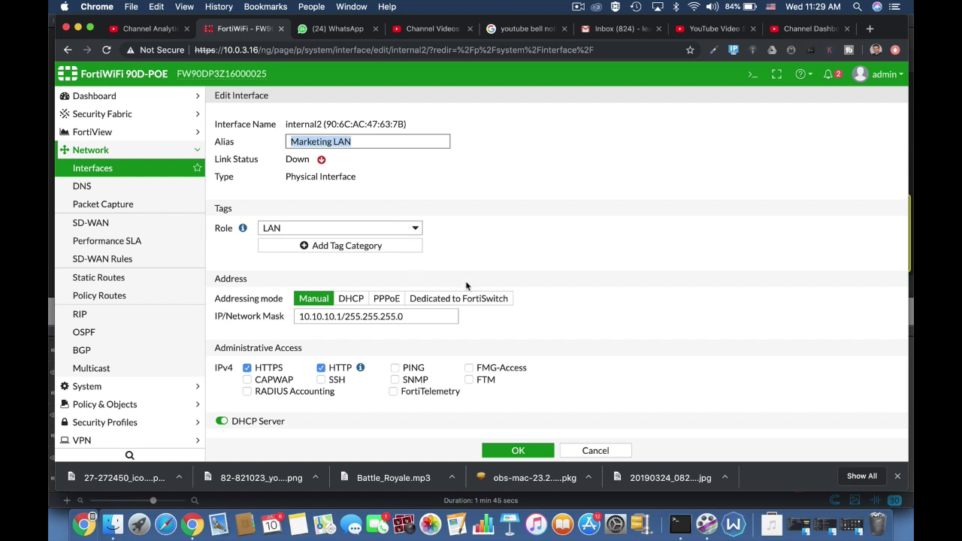
{"action": "scroll", "coordinate": [596, 331], "scroll_direction": "down", "scroll_amount": 5}
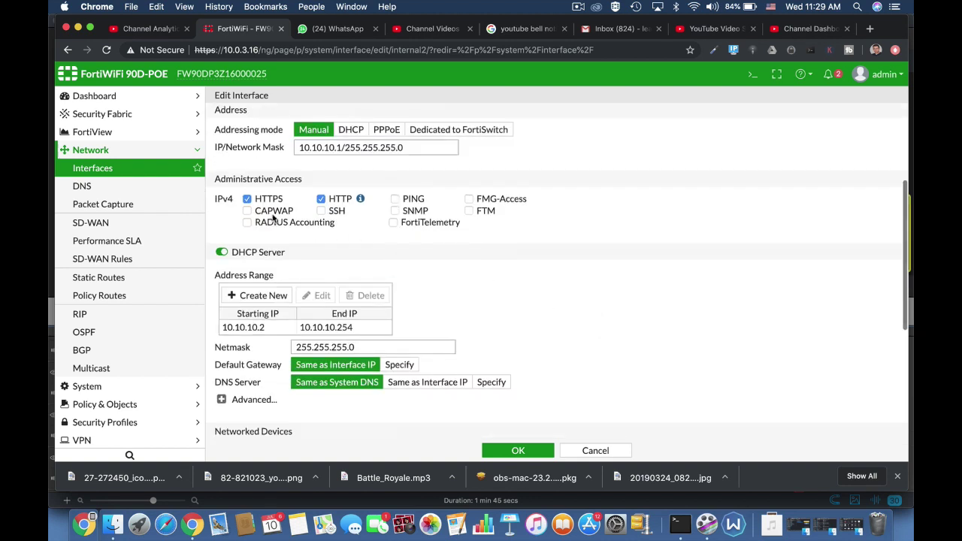
{"action": "left_click", "coordinate": [394, 199]}
{"action": "left_click", "coordinate": [394, 199]}
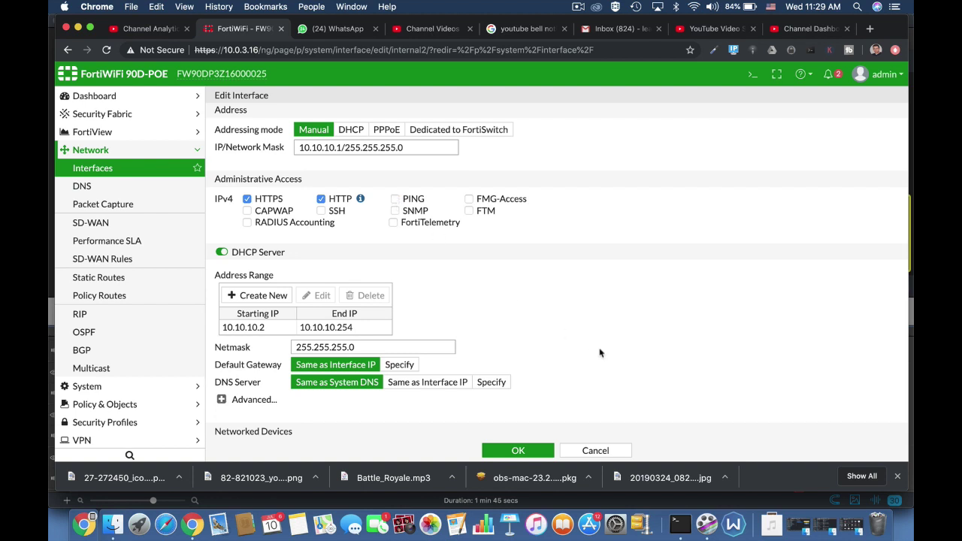
Step: Show advanced DHCP settings and add an option with code 4 (Time Server - Hexadecimal)
{"action": "scroll", "coordinate": [600, 352], "scroll_direction": "down", "scroll_amount": 2}
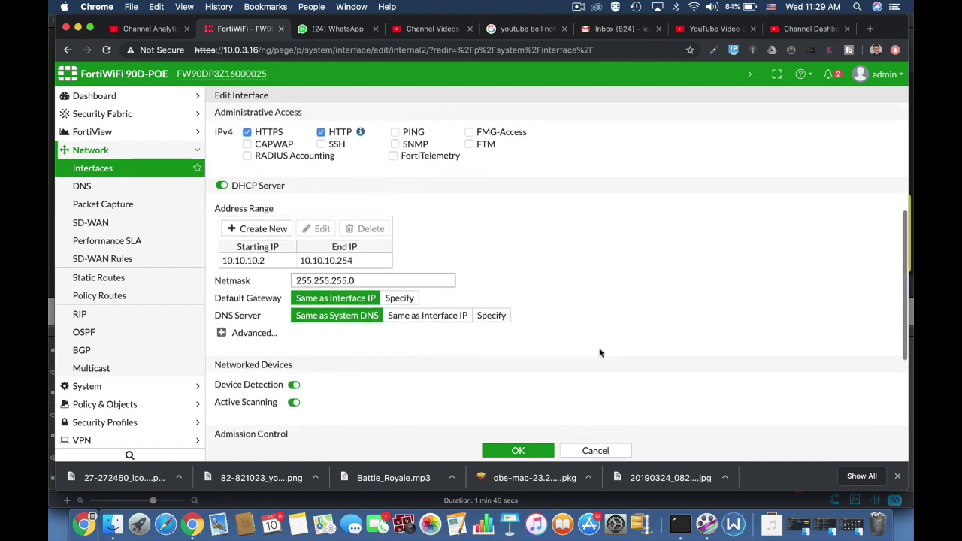
{"action": "left_click", "coordinate": [222, 333]}
{"action": "scroll", "coordinate": [432, 352], "scroll_direction": "down", "scroll_amount": 4}
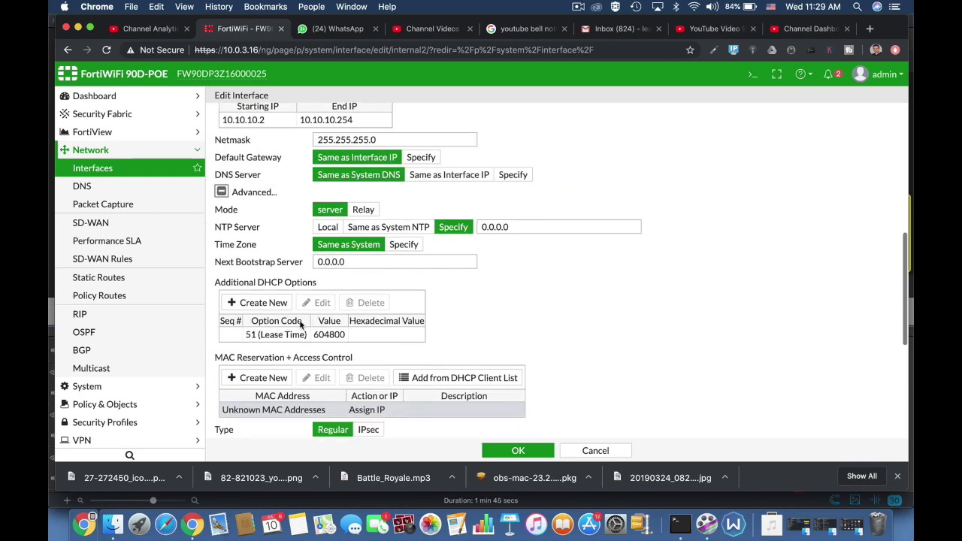
{"action": "left_click", "coordinate": [269, 309]}
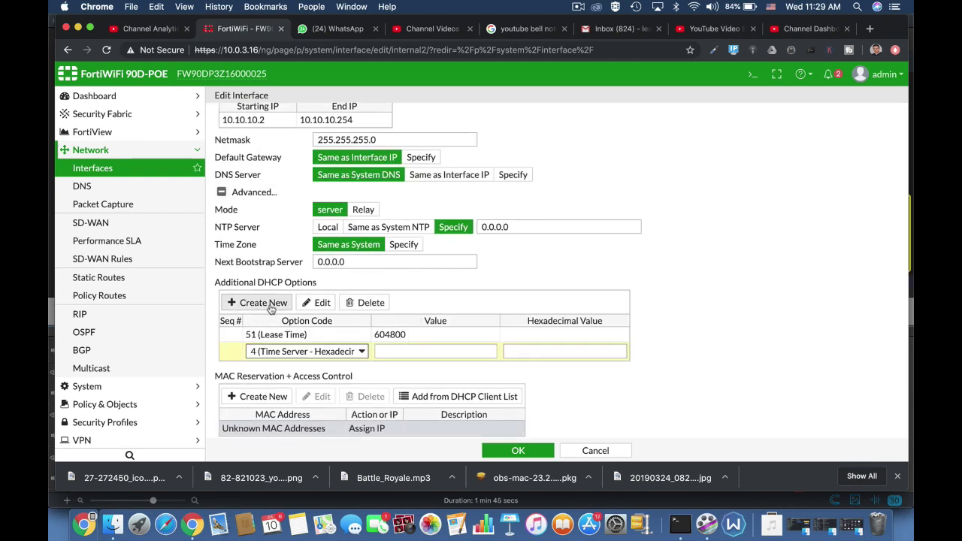
{"action": "left_click", "coordinate": [317, 352]}
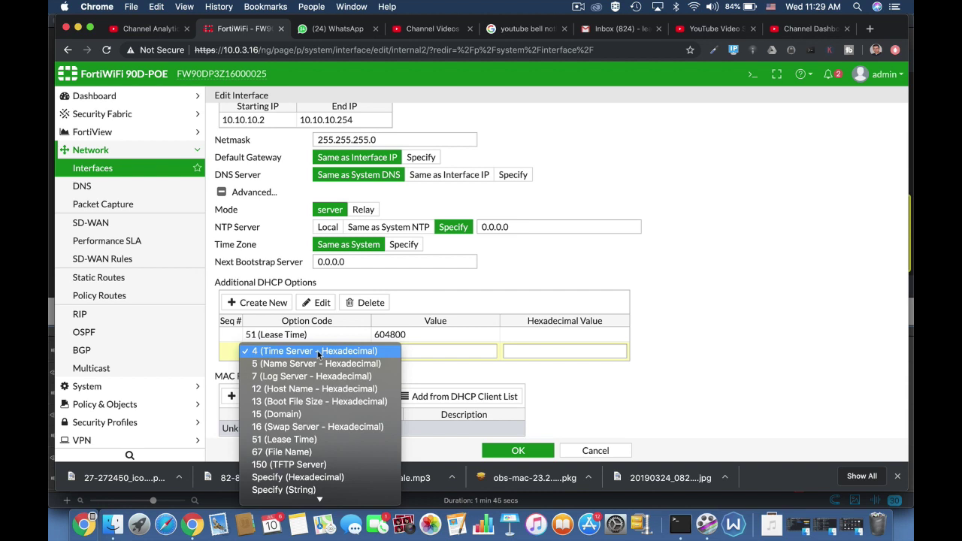
{"action": "left_click", "coordinate": [714, 359]}
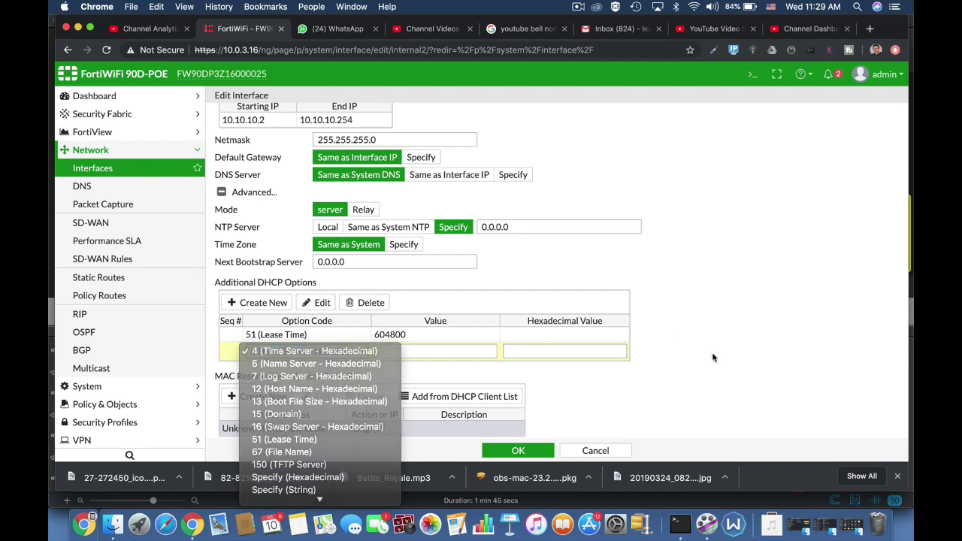
{"action": "scroll", "coordinate": [725, 412], "scroll_direction": "down", "scroll_amount": 1}
{"action": "scroll", "coordinate": [726, 411], "scroll_direction": "down", "scroll_amount": 3}
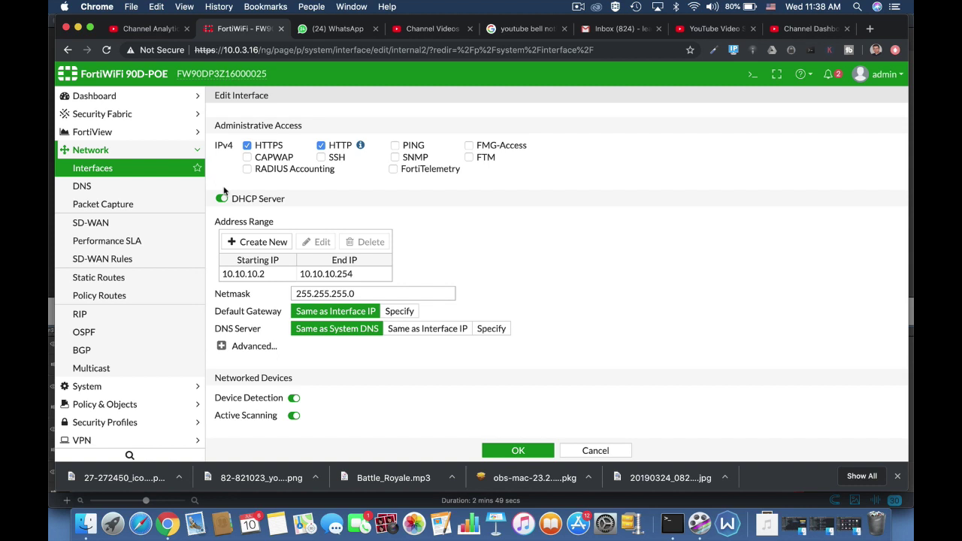
Step: View the static routes: defaults via wan1 and wan2, plus Netflix-Web via 10.0.3.1
{"action": "left_click", "coordinate": [126, 277]}
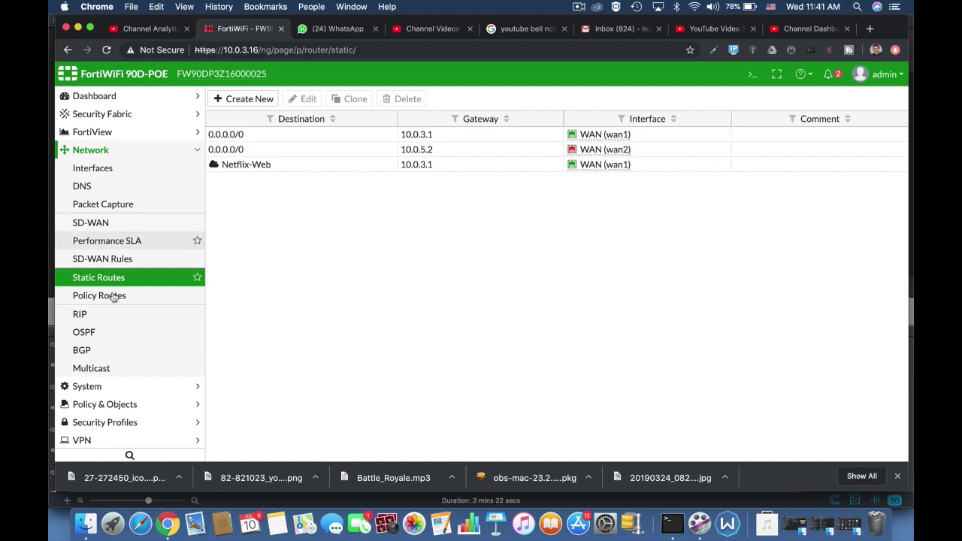
Step: Go to Policy & Objects > IPv4 Policy and start a new policy
{"action": "left_click", "coordinate": [127, 404]}
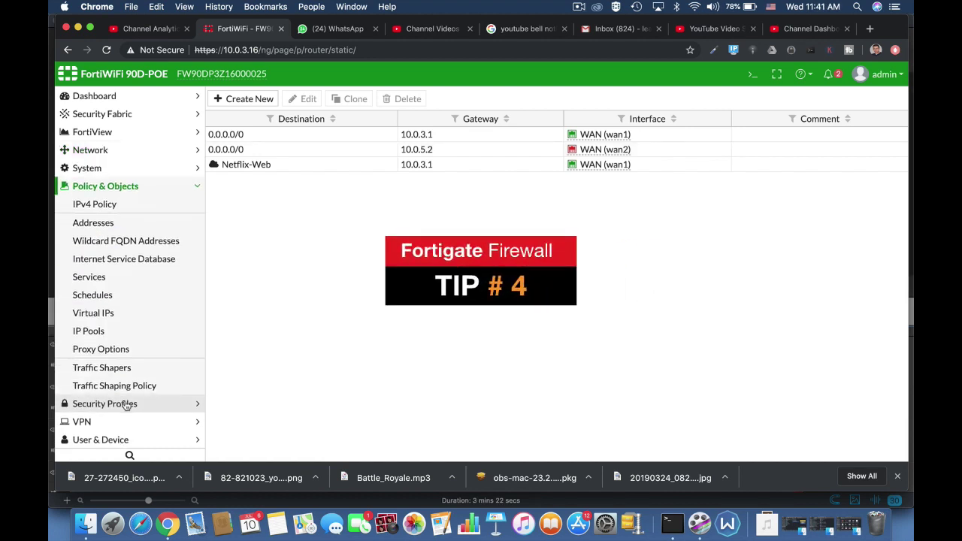
{"action": "left_click", "coordinate": [94, 206]}
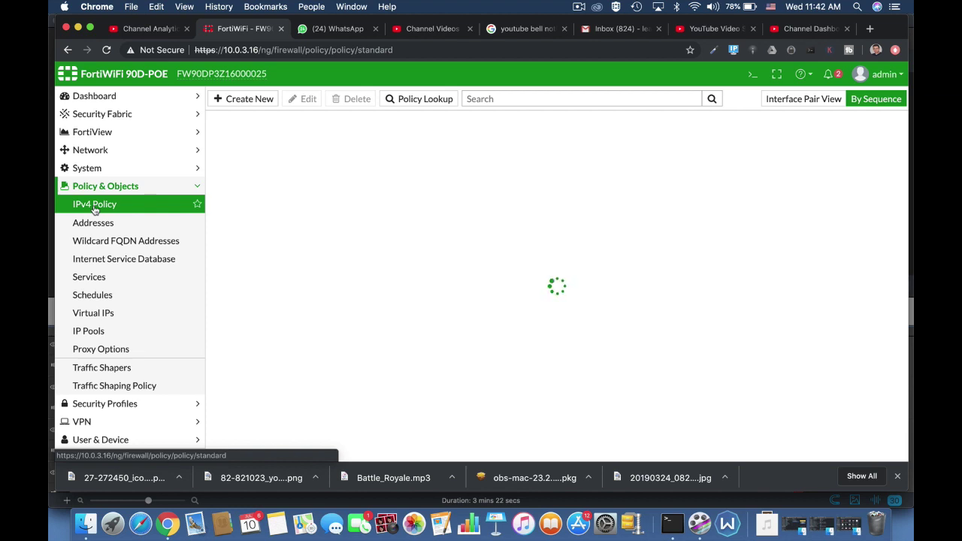
{"action": "left_click", "coordinate": [239, 98]}
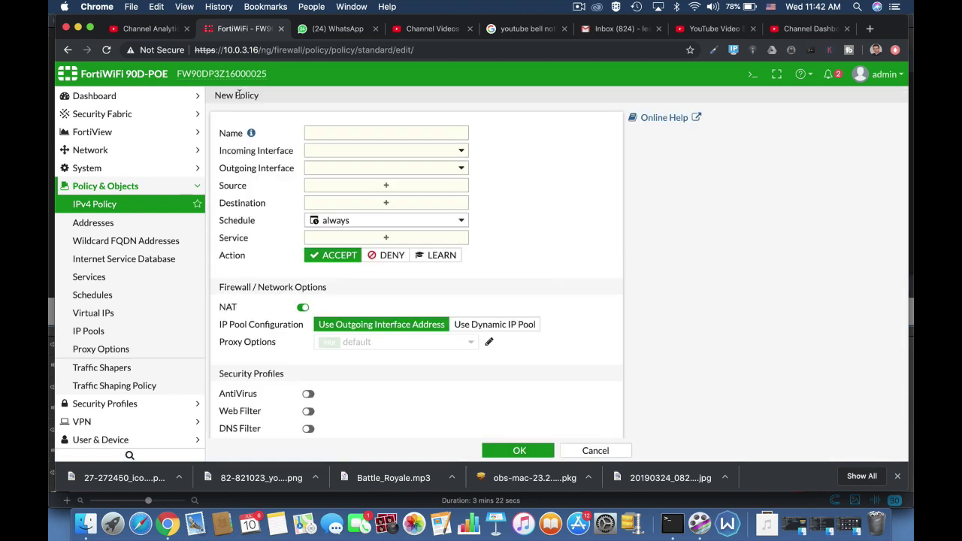
Step: Name the policy 'full access' with incoming interface lan and outgoing WAN (wan1)
{"action": "left_click", "coordinate": [411, 134]}
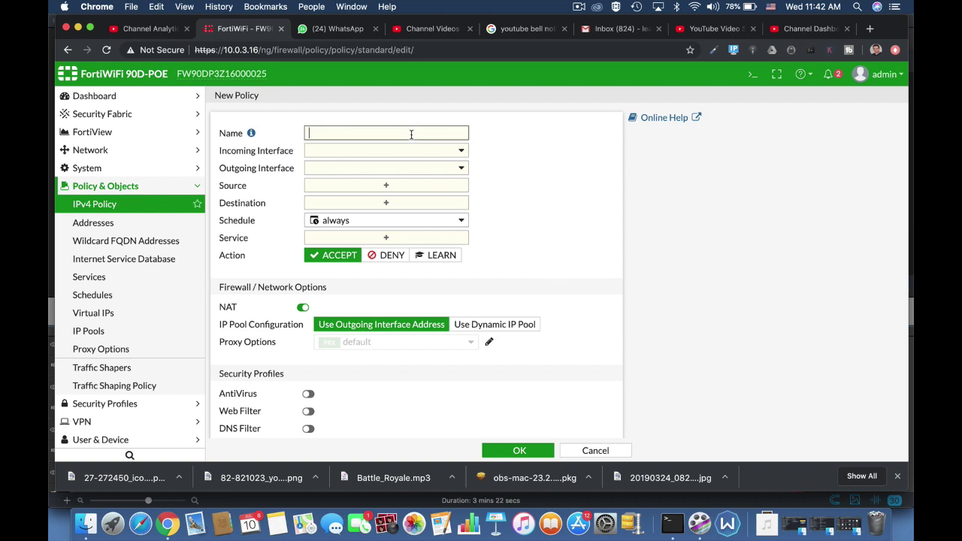
{"action": "type", "text": "full access"}
{"action": "left_click", "coordinate": [426, 154]}
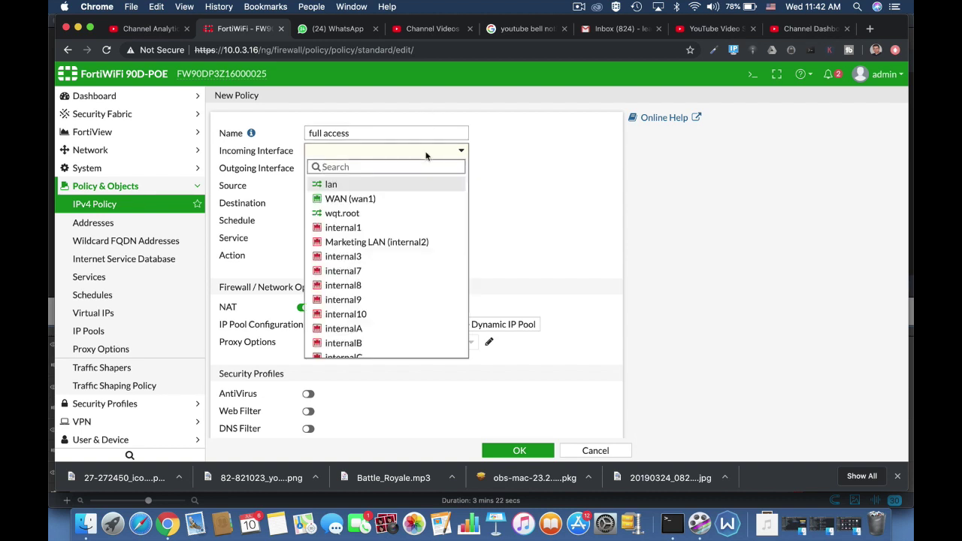
{"action": "left_click", "coordinate": [386, 185]}
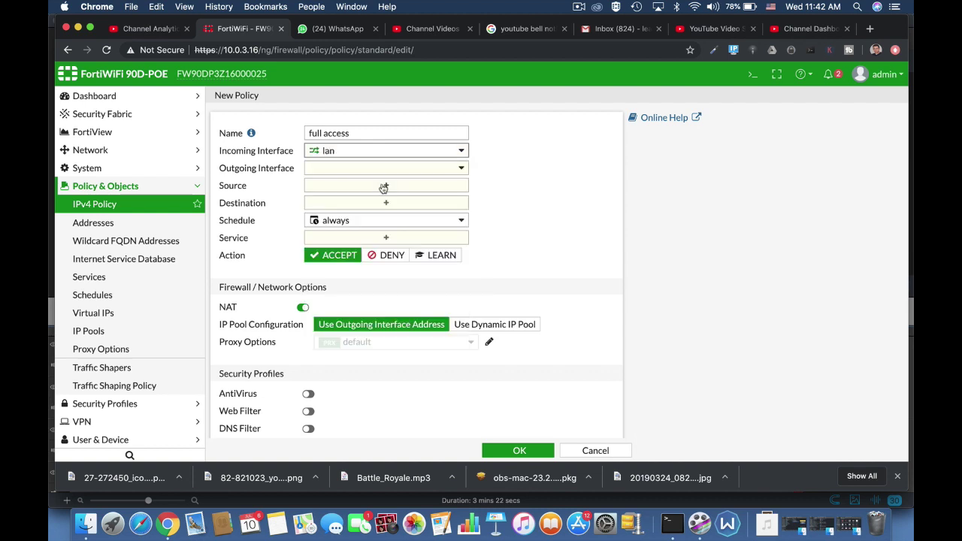
{"action": "left_click", "coordinate": [410, 172]}
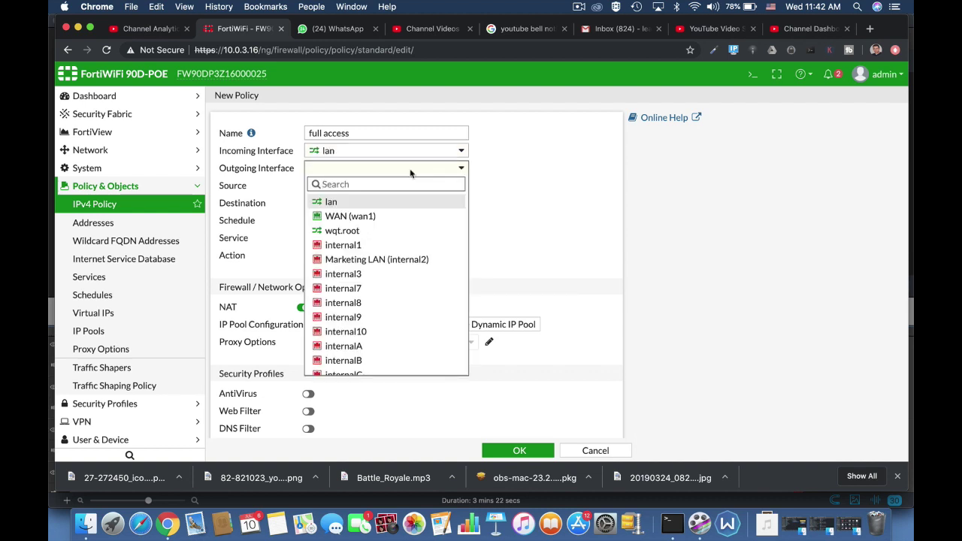
{"action": "left_click", "coordinate": [376, 216]}
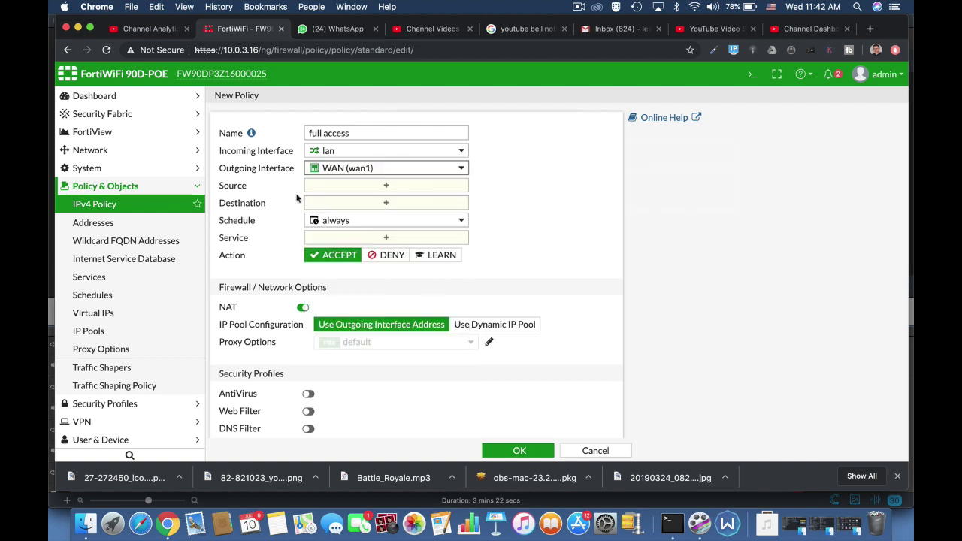
{"action": "left_click", "coordinate": [343, 185]}
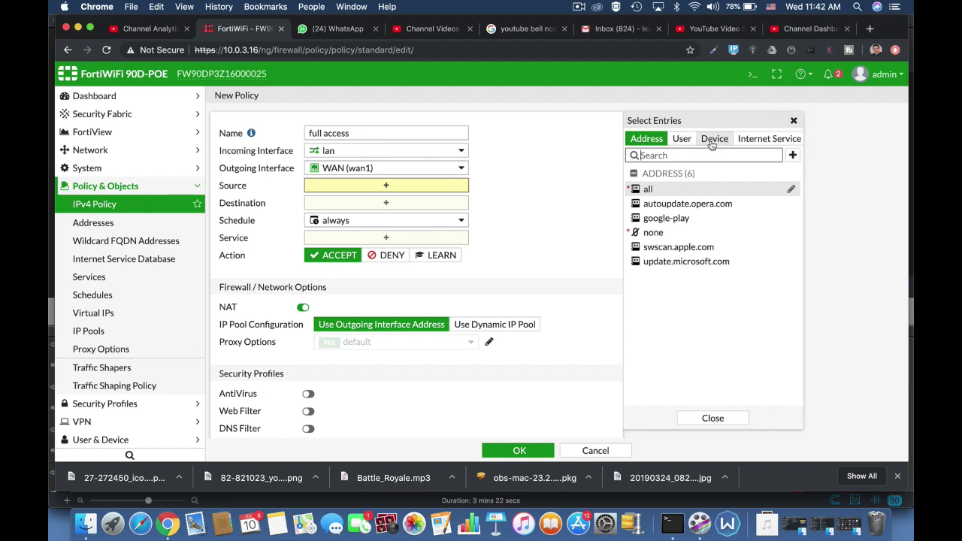
Step: Set both the source and destination addresses to all
{"action": "left_click", "coordinate": [648, 189]}
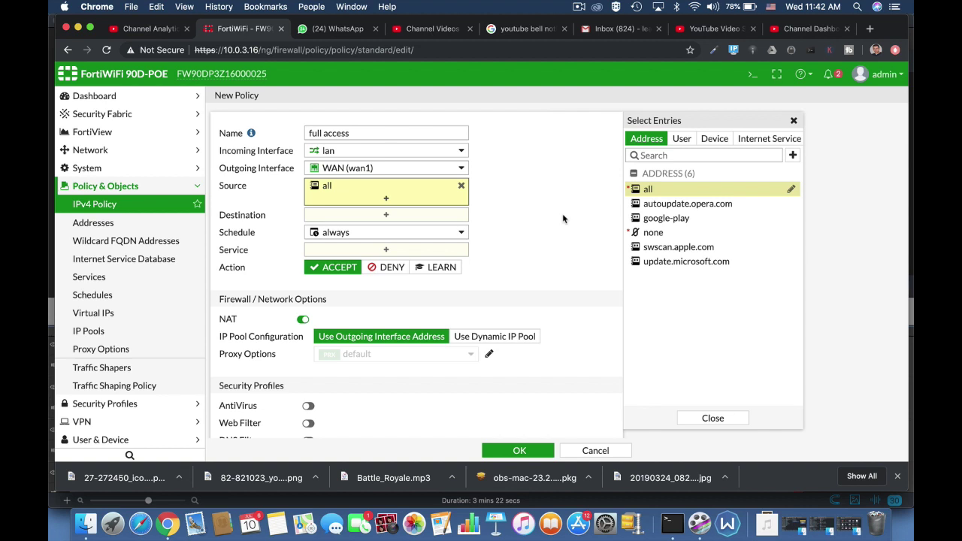
{"action": "left_click", "coordinate": [437, 217]}
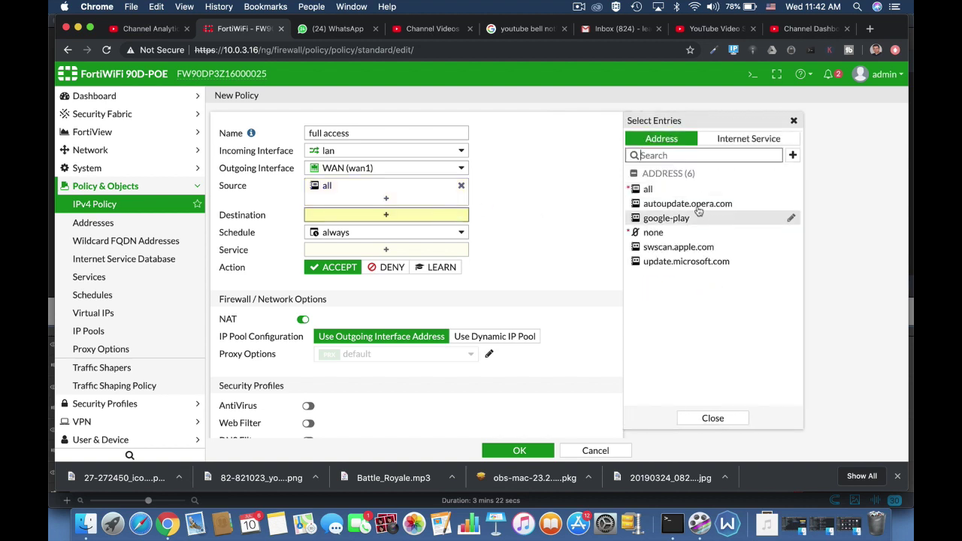
{"action": "mouse_move", "coordinate": [656, 190]}
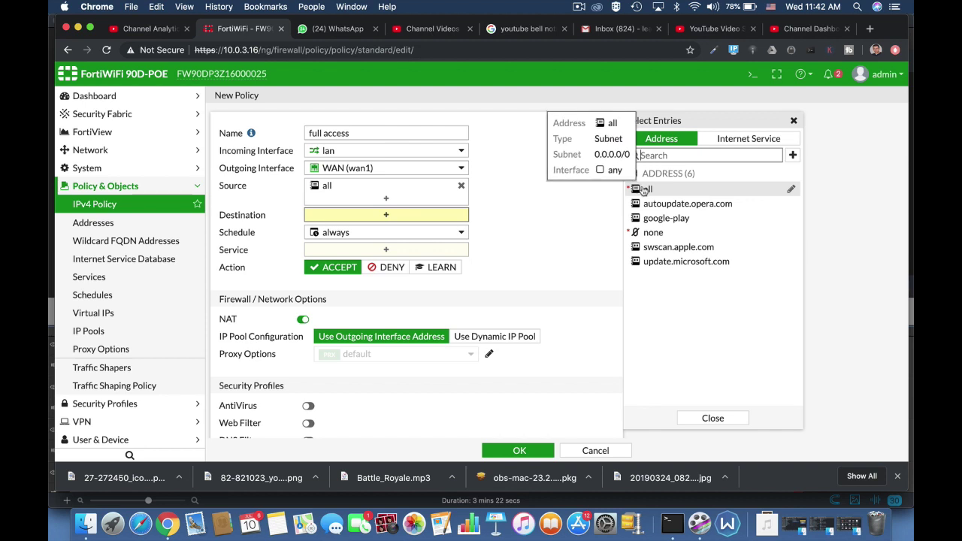
{"action": "left_click", "coordinate": [644, 190]}
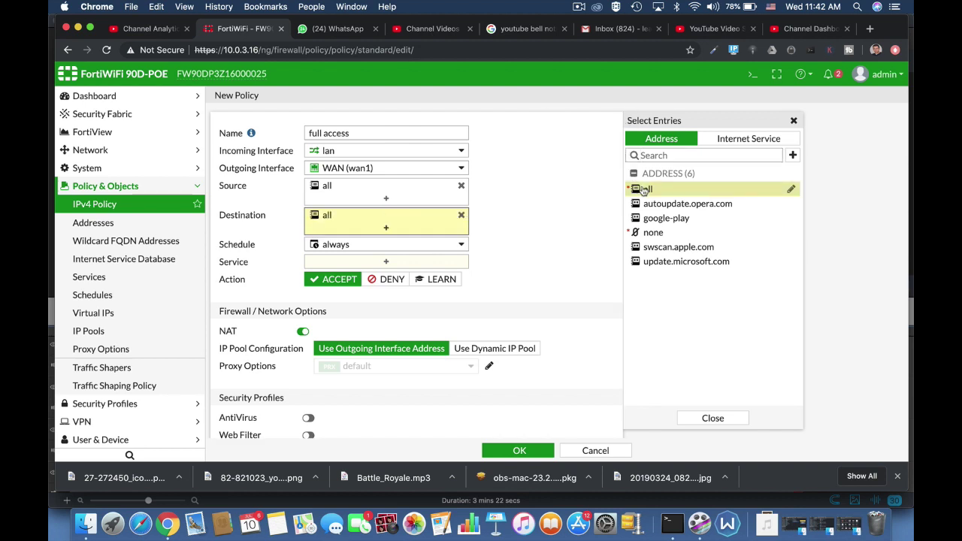
Step: Keep the schedule at always and set the service to ALL
{"action": "left_click", "coordinate": [431, 250]}
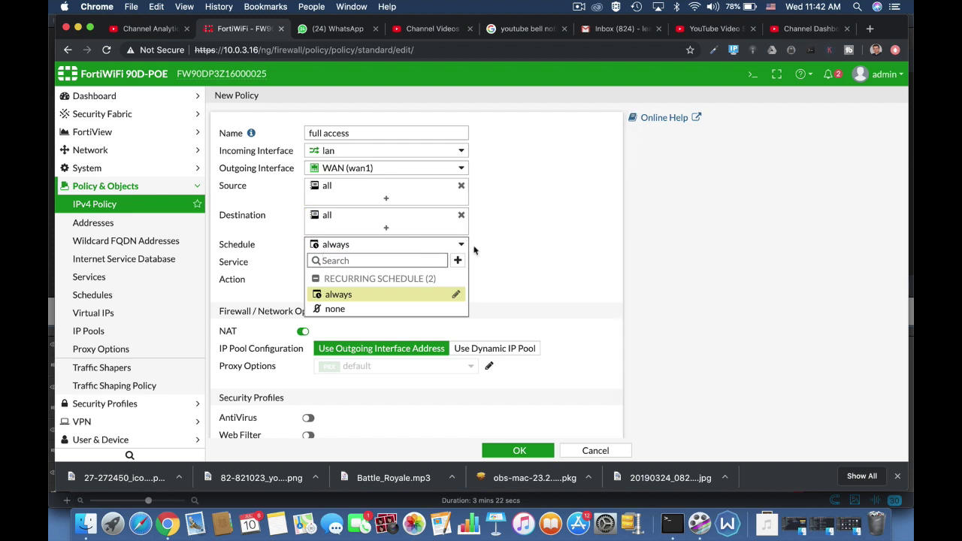
{"action": "left_click", "coordinate": [418, 246]}
{"action": "left_click", "coordinate": [399, 266]}
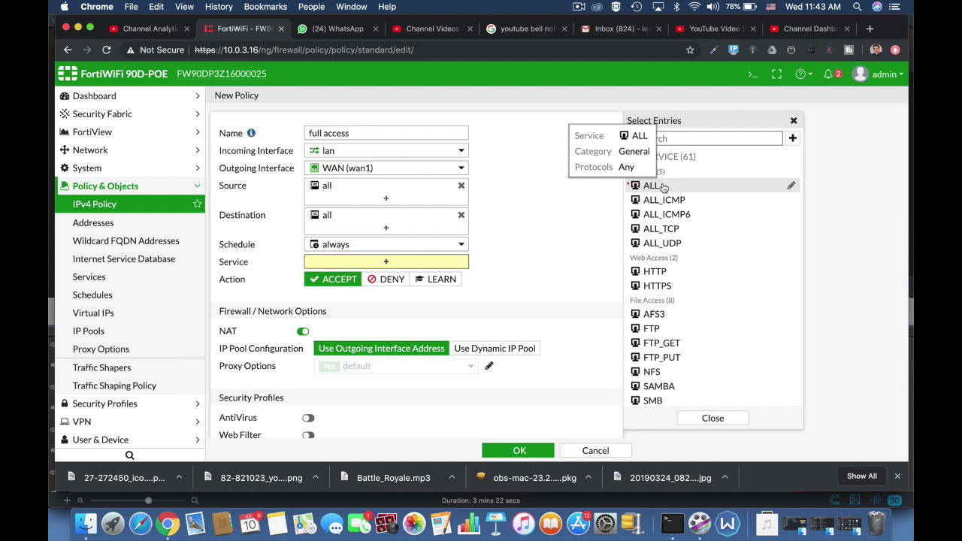
{"action": "left_click", "coordinate": [664, 187]}
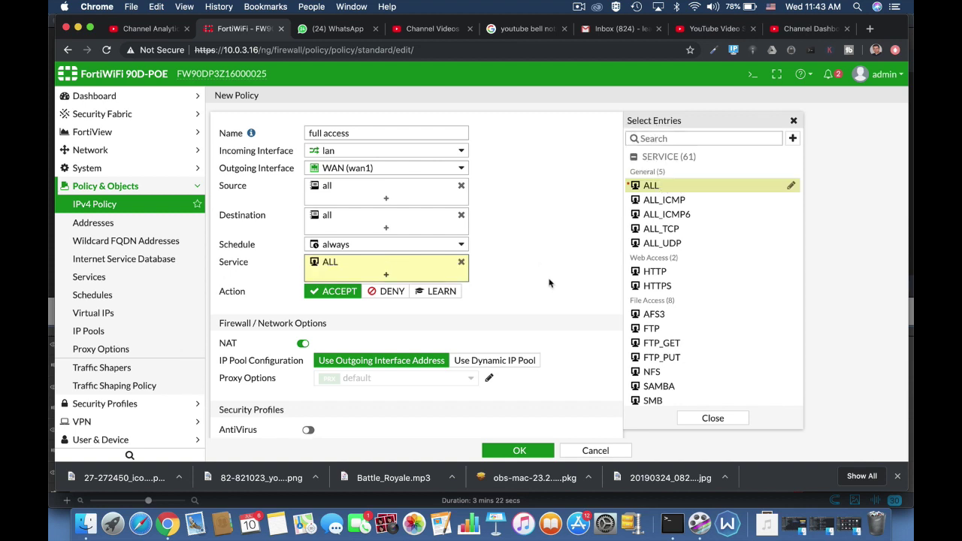
{"action": "scroll", "coordinate": [549, 284], "scroll_direction": "down", "scroll_amount": 2}
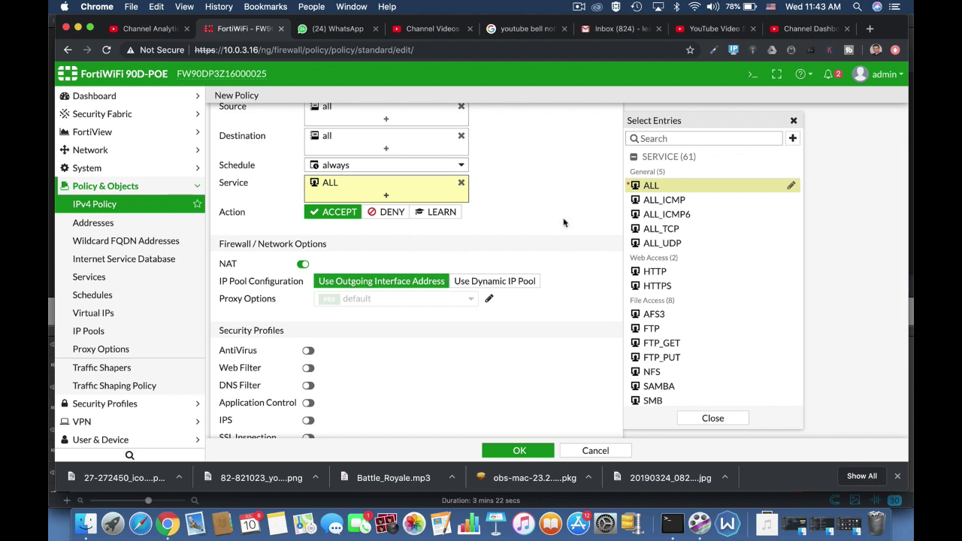
{"action": "scroll", "coordinate": [502, 173], "scroll_direction": "up", "scroll_amount": 3}
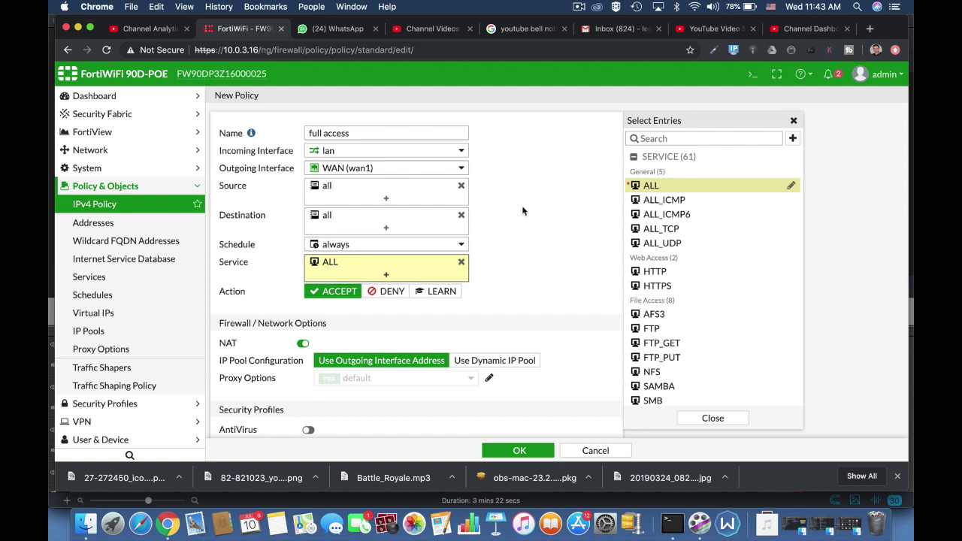
{"action": "scroll", "coordinate": [523, 211], "scroll_direction": "down", "scroll_amount": 3}
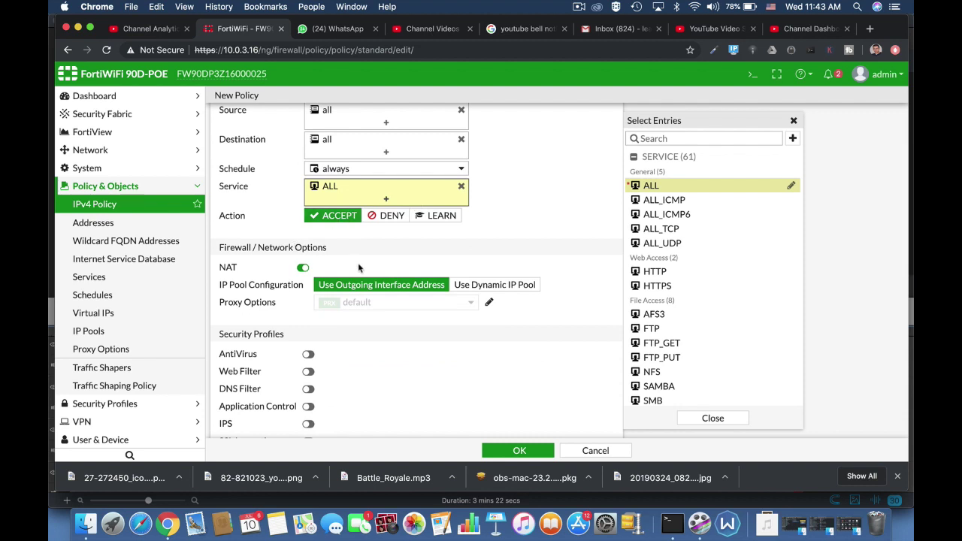
Step: Toggle NAT off and back on, leaving it enabled, and review Security Profiles and Logging Options
{"action": "left_click", "coordinate": [303, 267]}
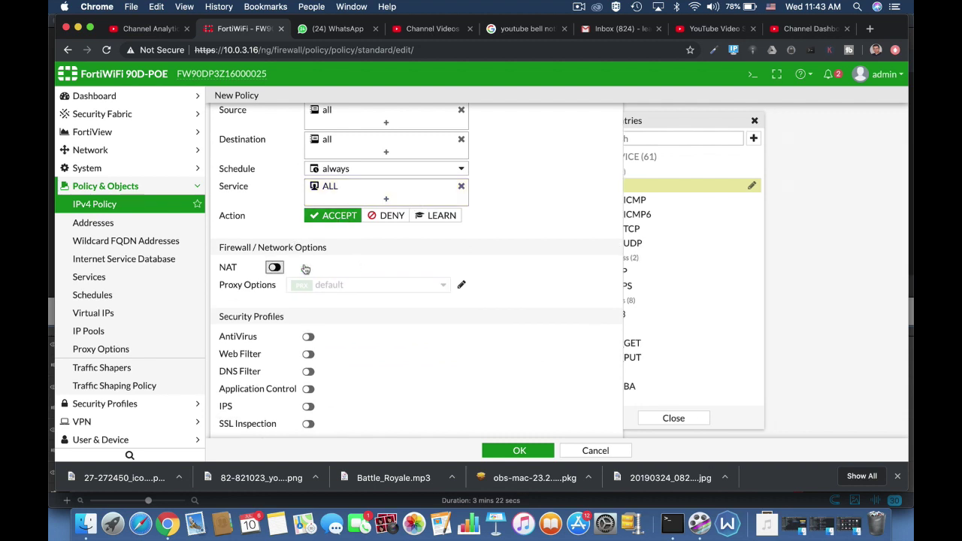
{"action": "left_click", "coordinate": [276, 268]}
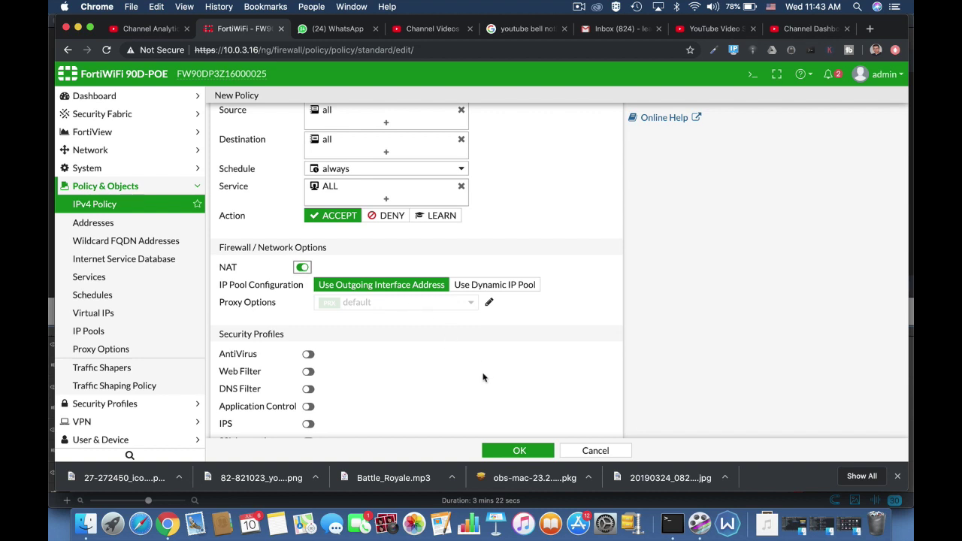
{"action": "scroll", "coordinate": [483, 378], "scroll_direction": "down", "scroll_amount": 3}
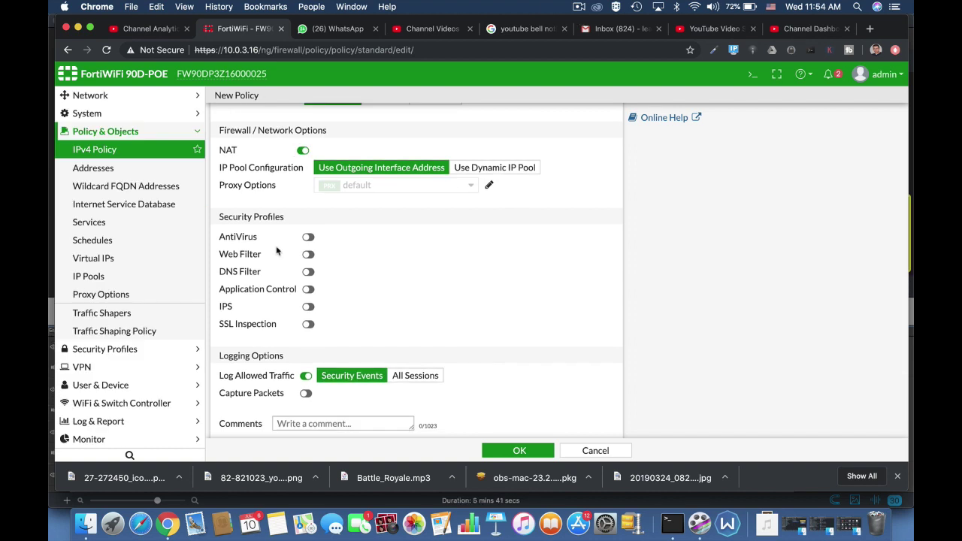
Step: Open the System Events log under Log & Report
{"action": "left_click", "coordinate": [98, 421]}
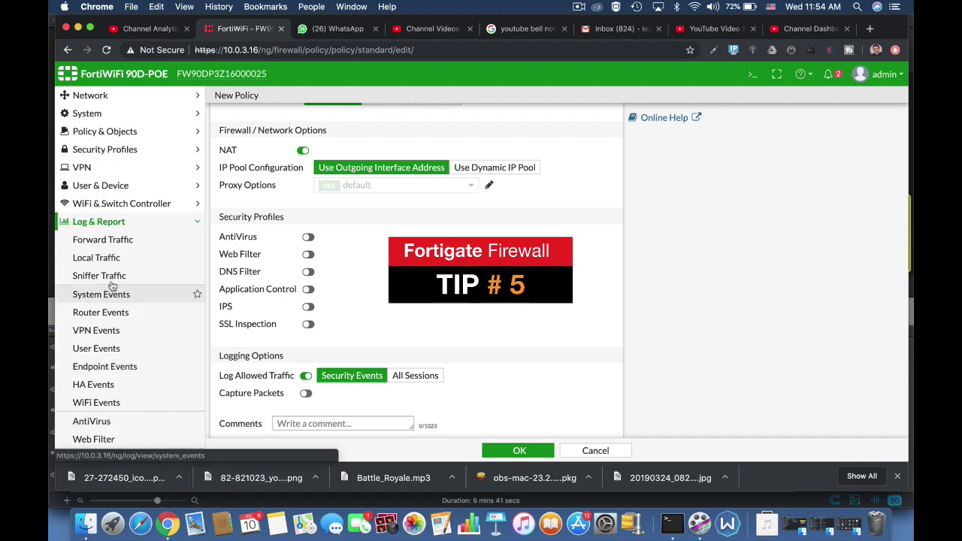
{"action": "left_click", "coordinate": [105, 295]}
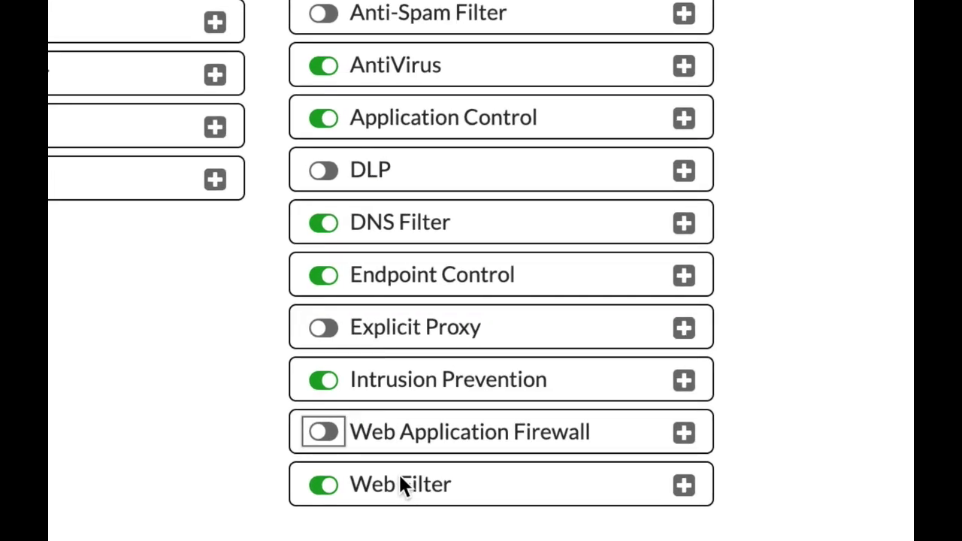
Step: Turn on Web Application Firewall and enable the SQL Injection signature in the default WAF profile
{"action": "left_click", "coordinate": [331, 435]}
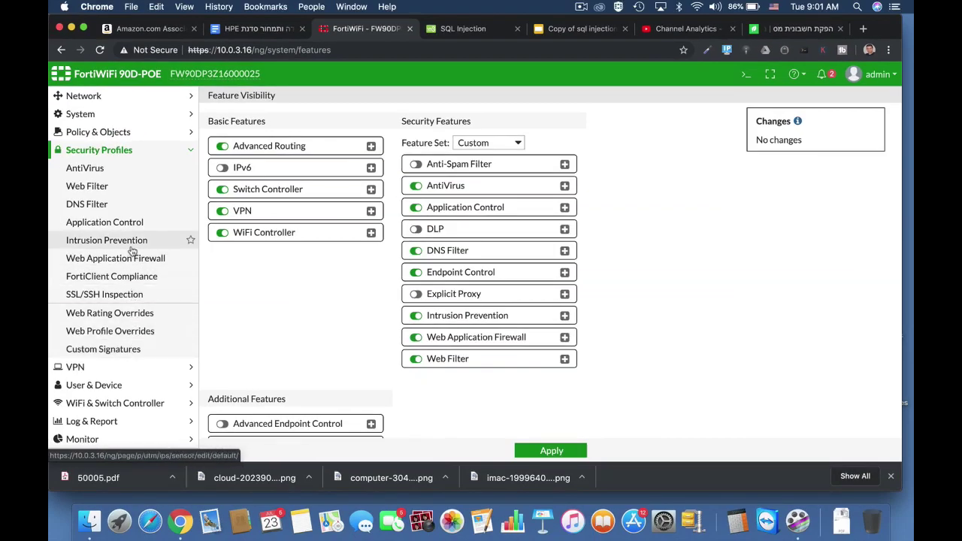
{"action": "left_click", "coordinate": [131, 257]}
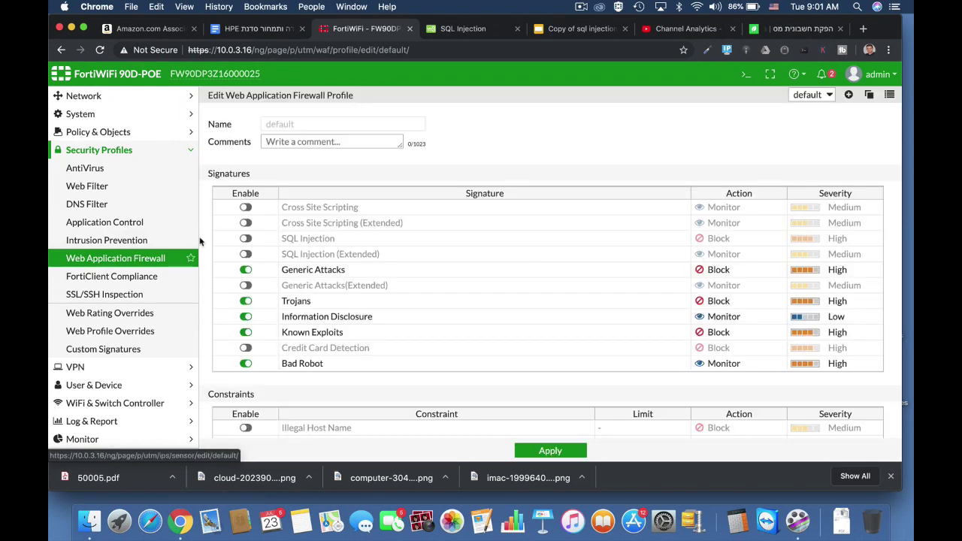
{"action": "left_click", "coordinate": [246, 239]}
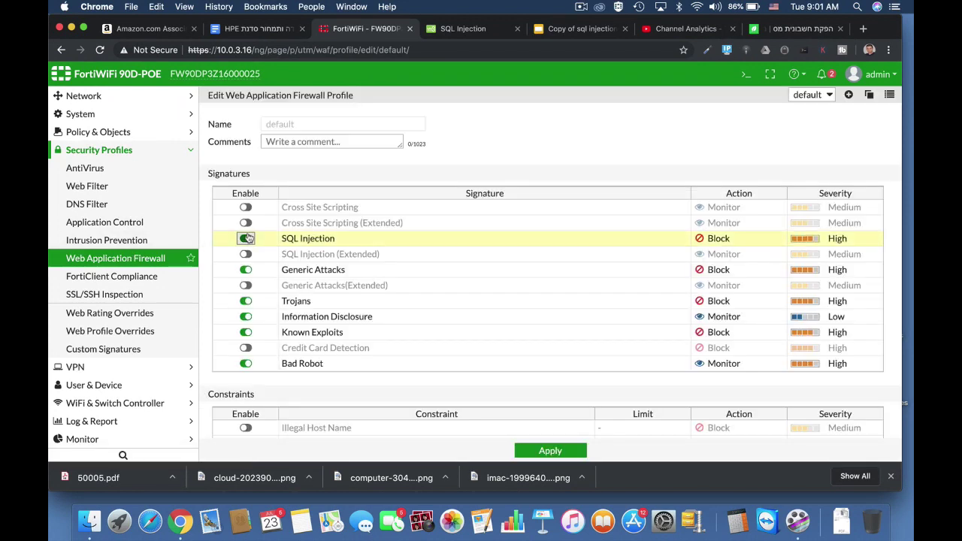
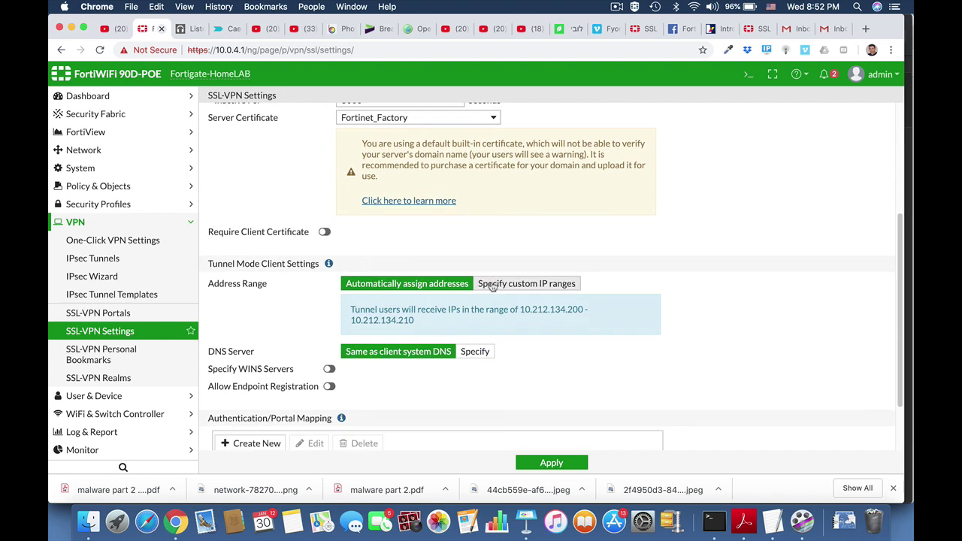
Step: Open the tunnel-access SSL-VPN portal for editing
{"action": "mouse_move", "coordinate": [329, 211]}
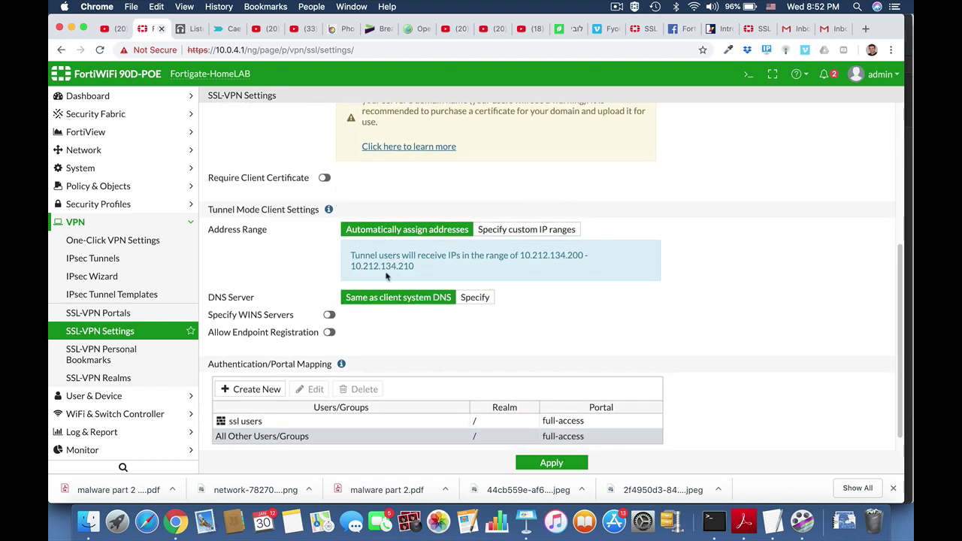
{"action": "left_click", "coordinate": [124, 315]}
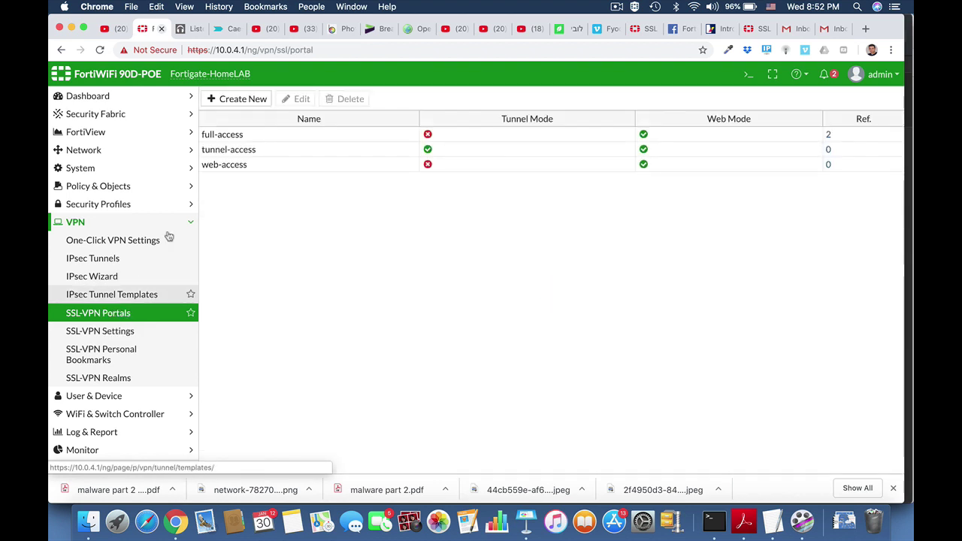
{"action": "left_click", "coordinate": [242, 154]}
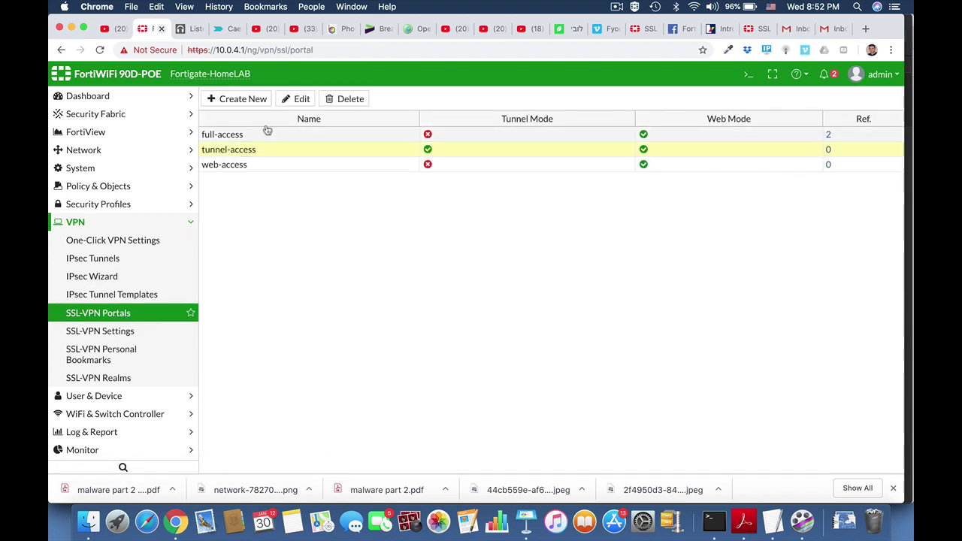
{"action": "left_click", "coordinate": [296, 101]}
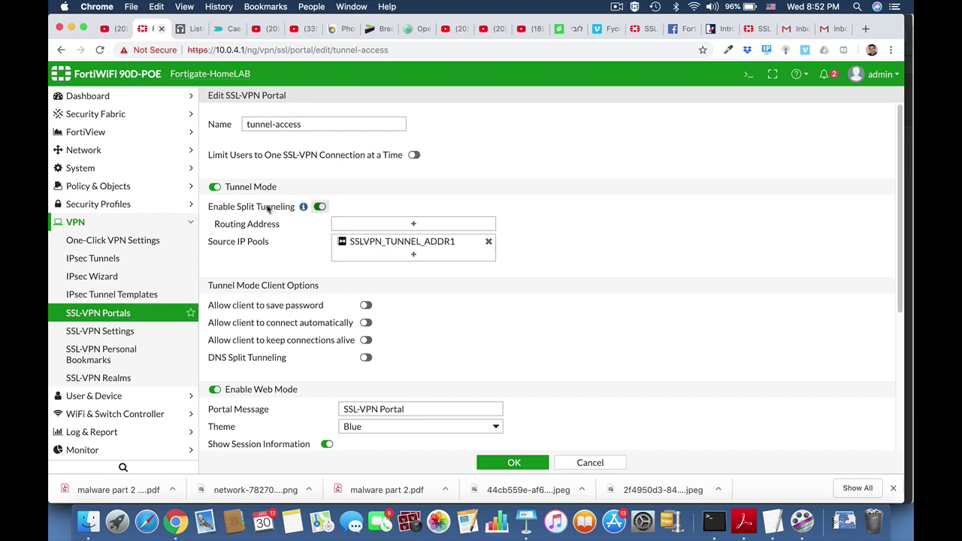
Step: Disable split tunneling, allow password saving and automatic connection, and save the tunnel-access portal
{"action": "left_click", "coordinate": [319, 208]}
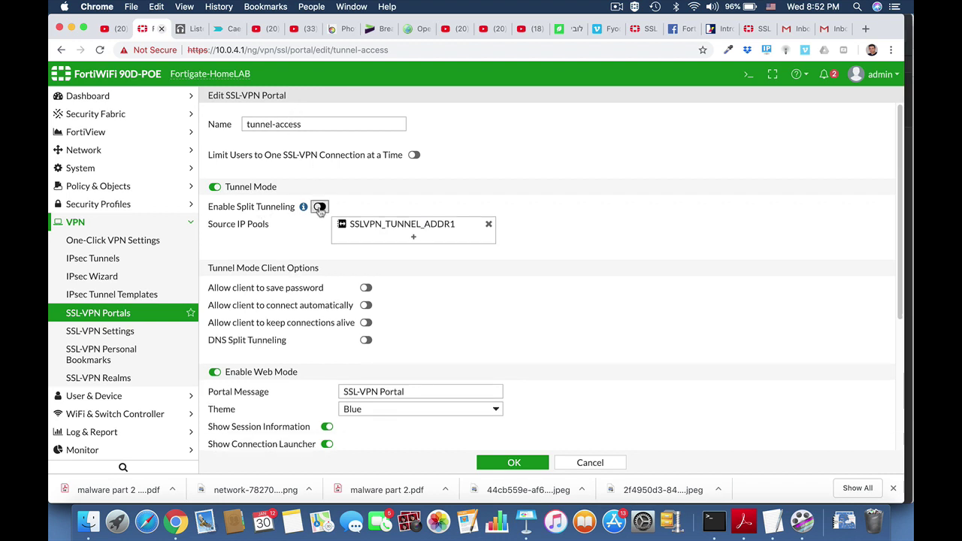
{"action": "left_click", "coordinate": [435, 230]}
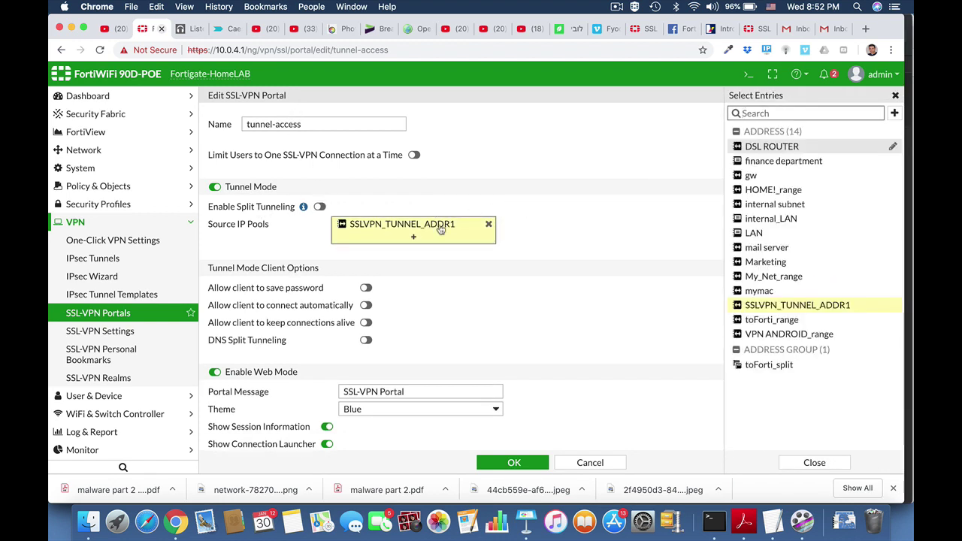
{"action": "mouse_move", "coordinate": [761, 310]}
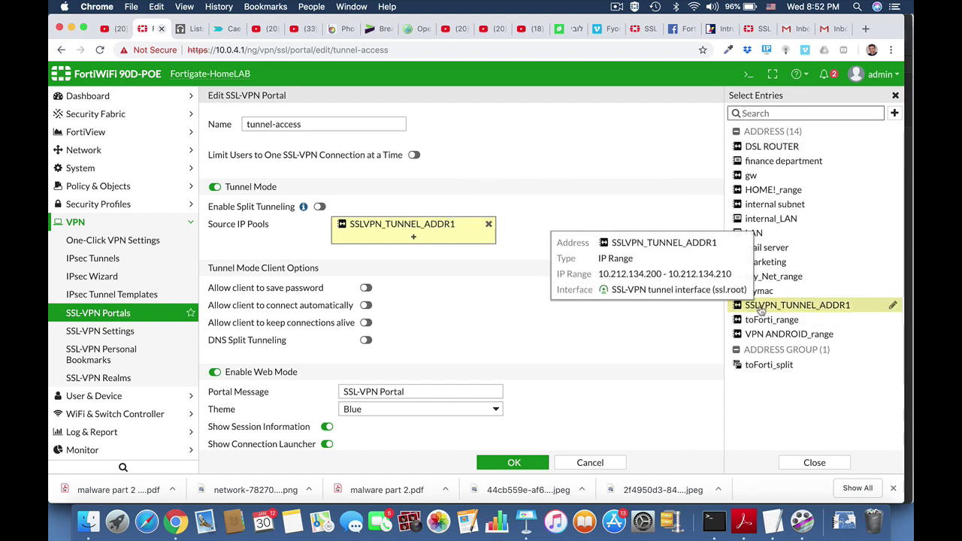
{"action": "left_click", "coordinate": [366, 289]}
{"action": "left_click", "coordinate": [366, 305]}
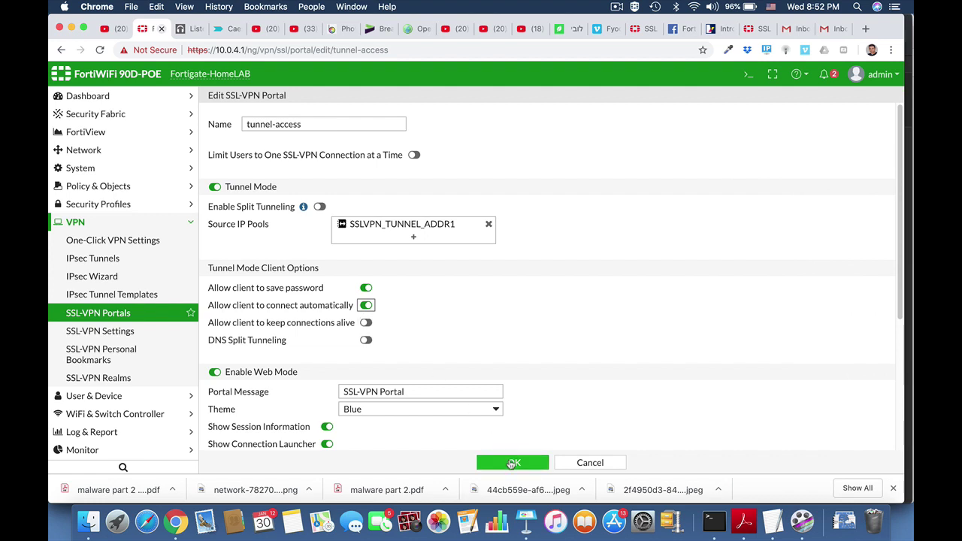
{"action": "left_click", "coordinate": [511, 462]}
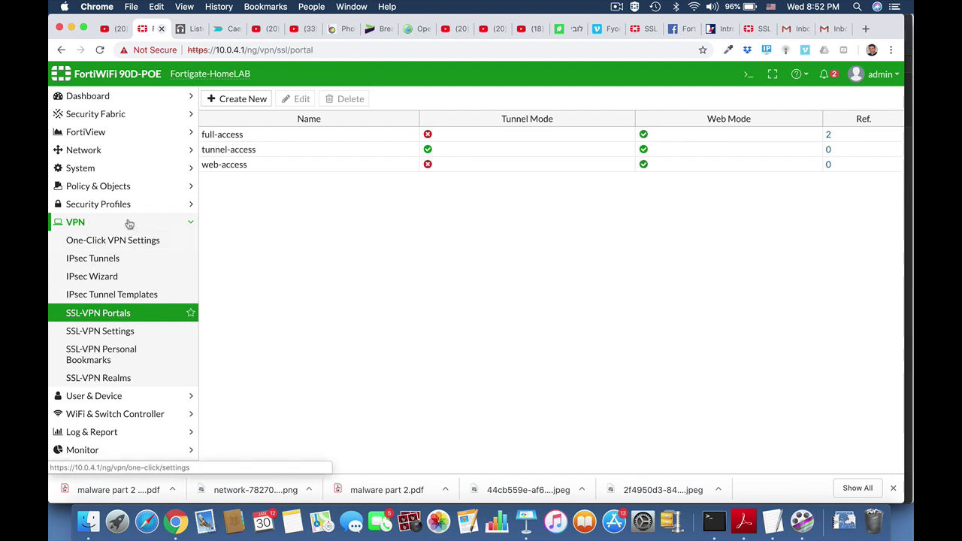
{"action": "left_click", "coordinate": [114, 187]}
Step: Open IPv4 policy 4, 'home ssl vpn', for editing
{"action": "left_click", "coordinate": [104, 205]}
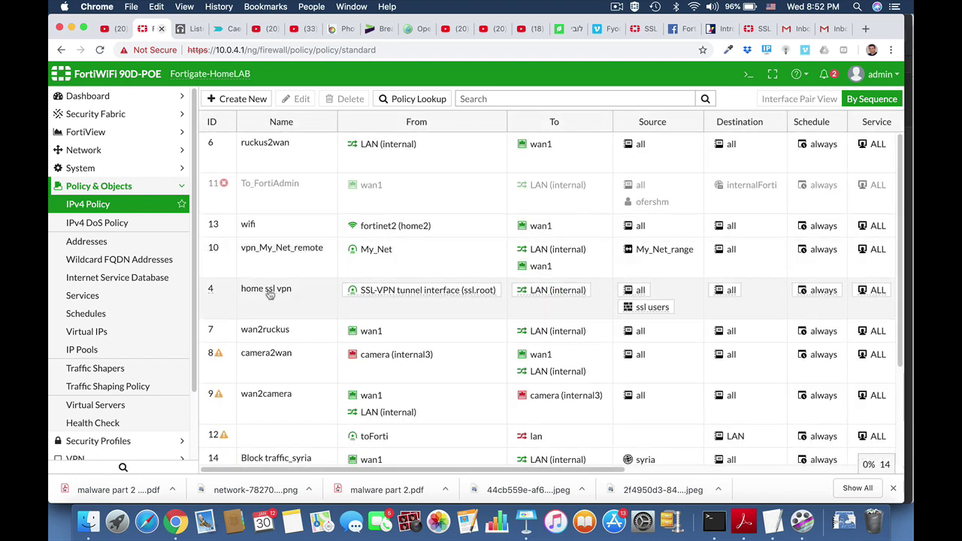
{"action": "left_click", "coordinate": [270, 295]}
{"action": "left_click", "coordinate": [305, 99]}
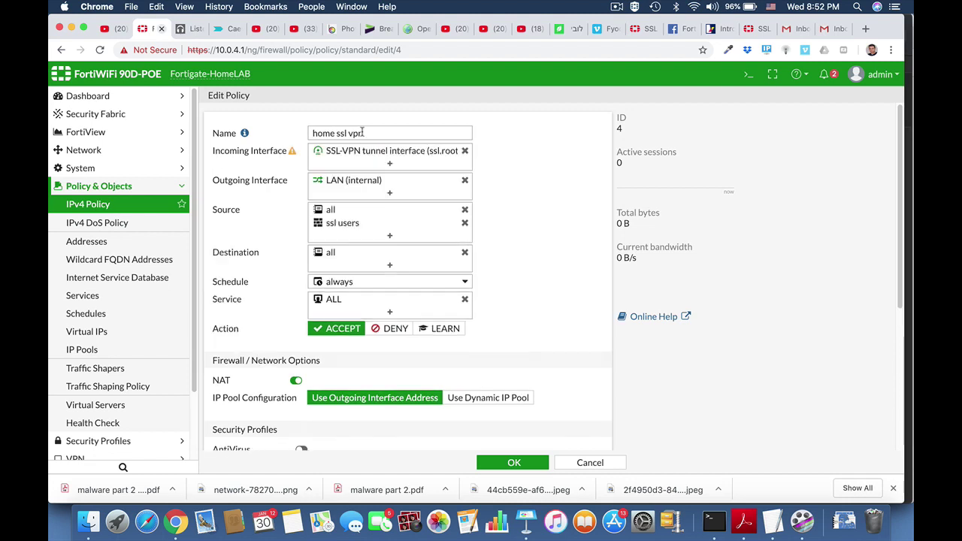
{"action": "mouse_move", "coordinate": [291, 153]}
{"action": "mouse_move", "coordinate": [340, 227]}
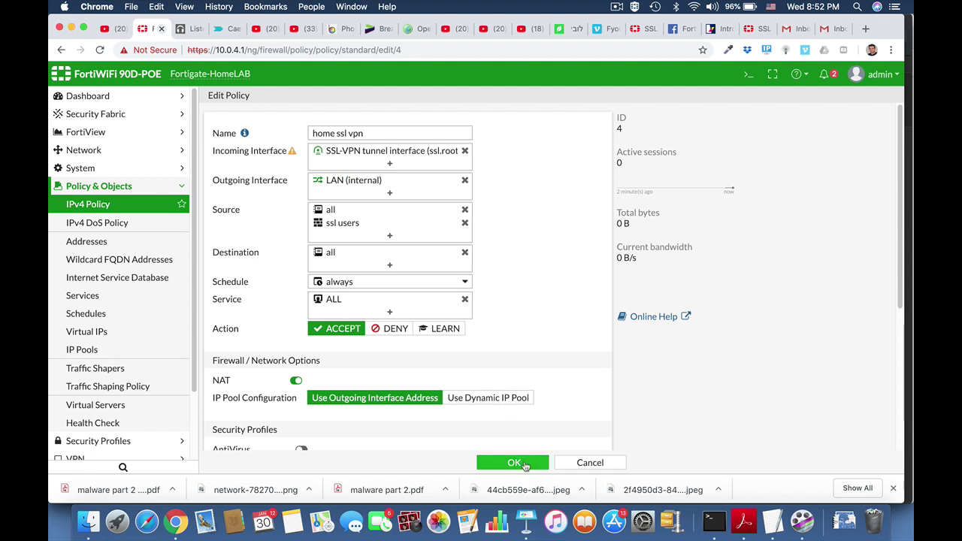
Step: Save the home ssl vpn policy, accepting the built-in certificate warning
{"action": "left_click", "coordinate": [514, 463]}
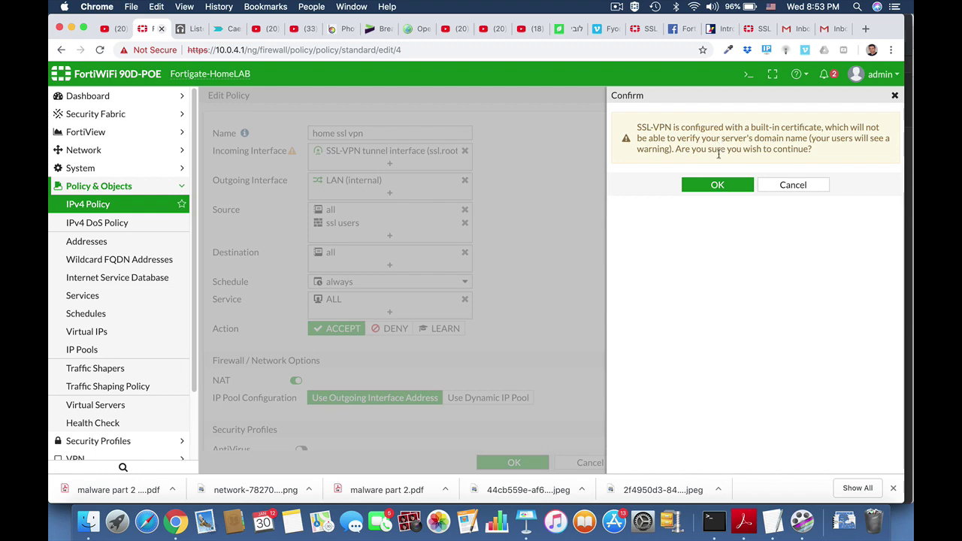
{"action": "left_click", "coordinate": [717, 187]}
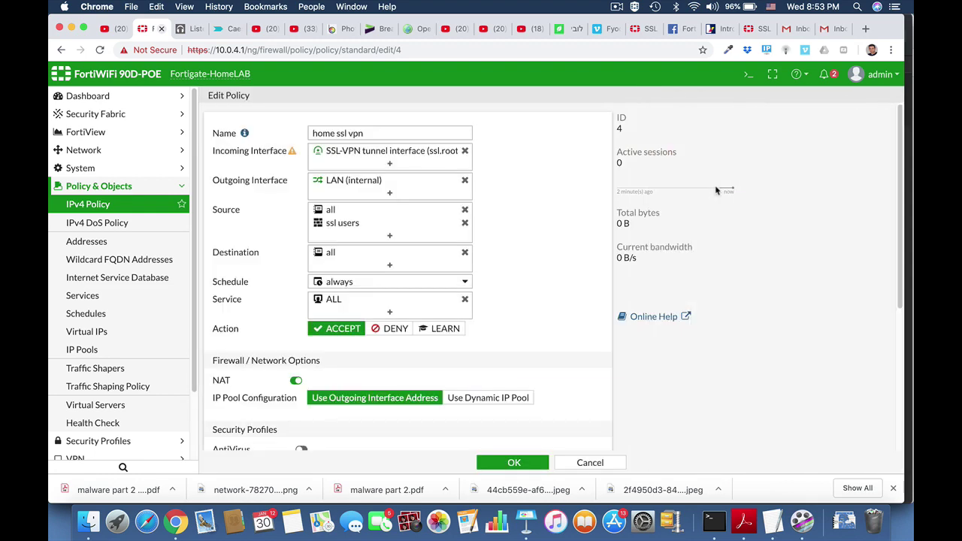
{"action": "key", "text": "super+space"}
Step: Launch FortiClient via a 'forti' search and go to its Remote Access page
{"action": "type", "text": "forti"}
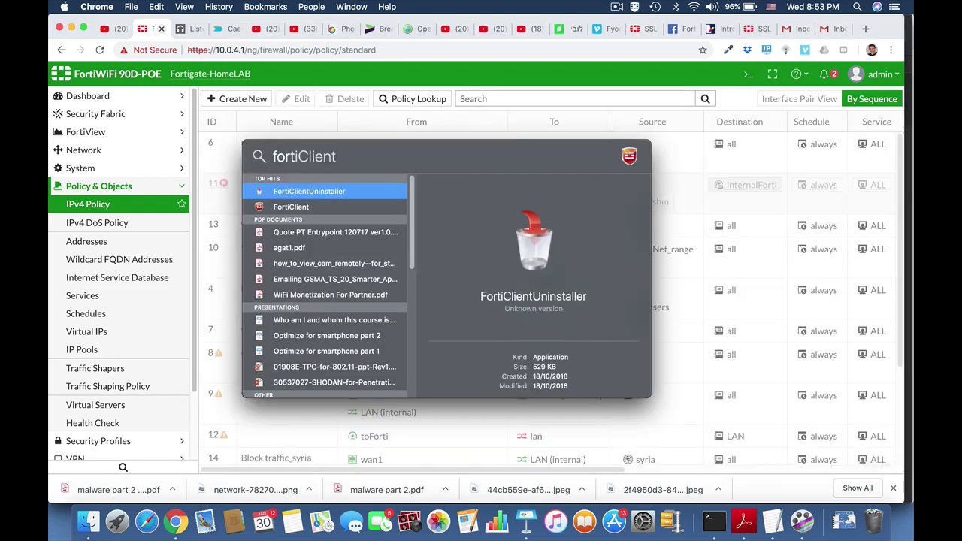
{"action": "key", "text": "Return"}
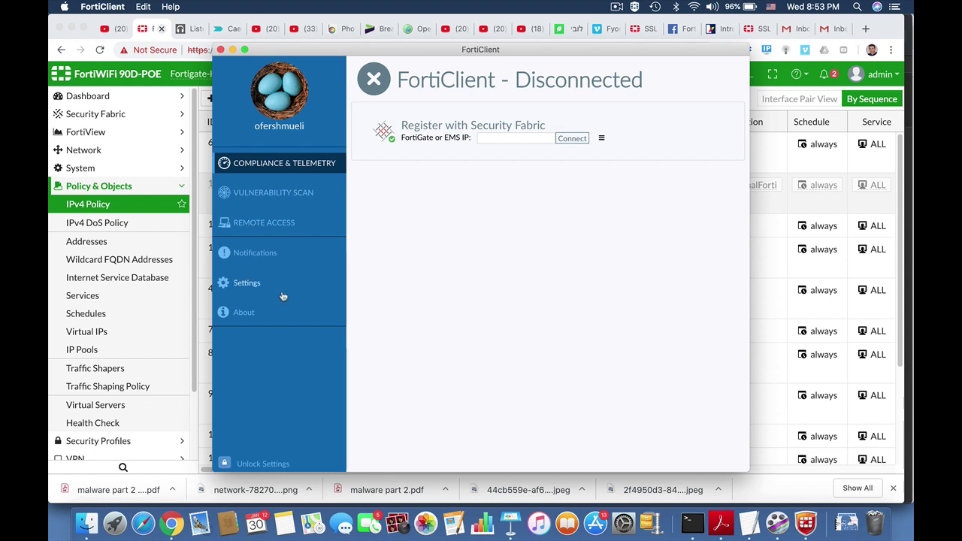
{"action": "left_click", "coordinate": [251, 289]}
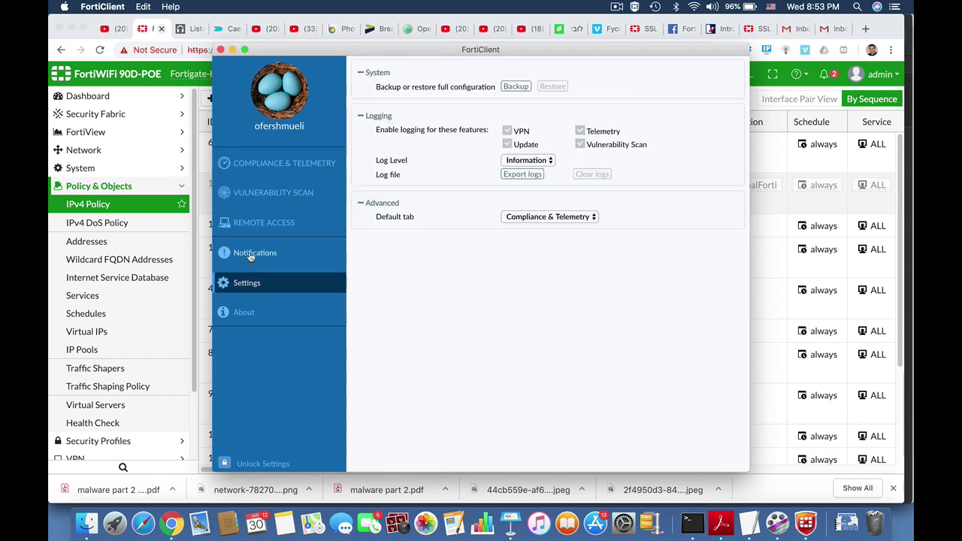
{"action": "left_click", "coordinate": [252, 227]}
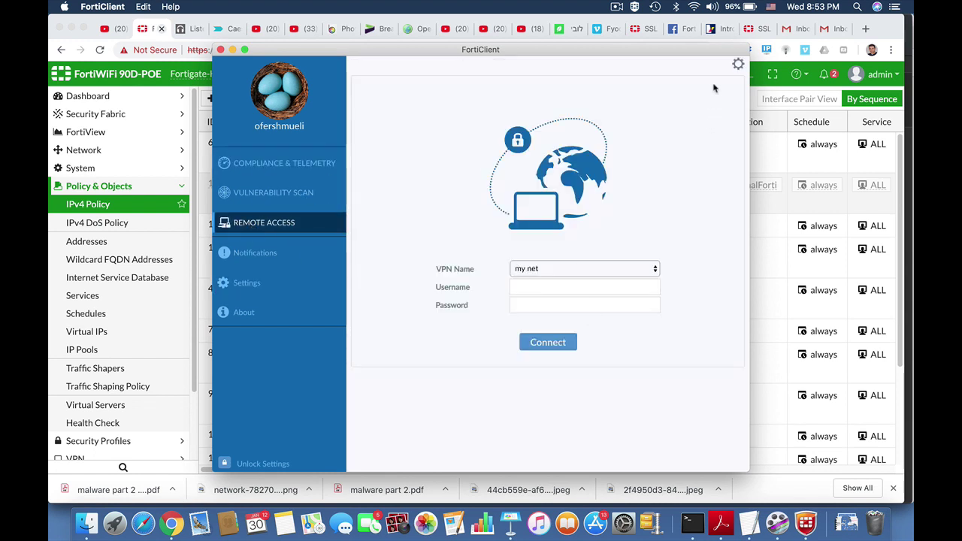
Step: Choose the my net VPN, enter the VPN username and password, and connect
{"action": "left_click", "coordinate": [738, 66]}
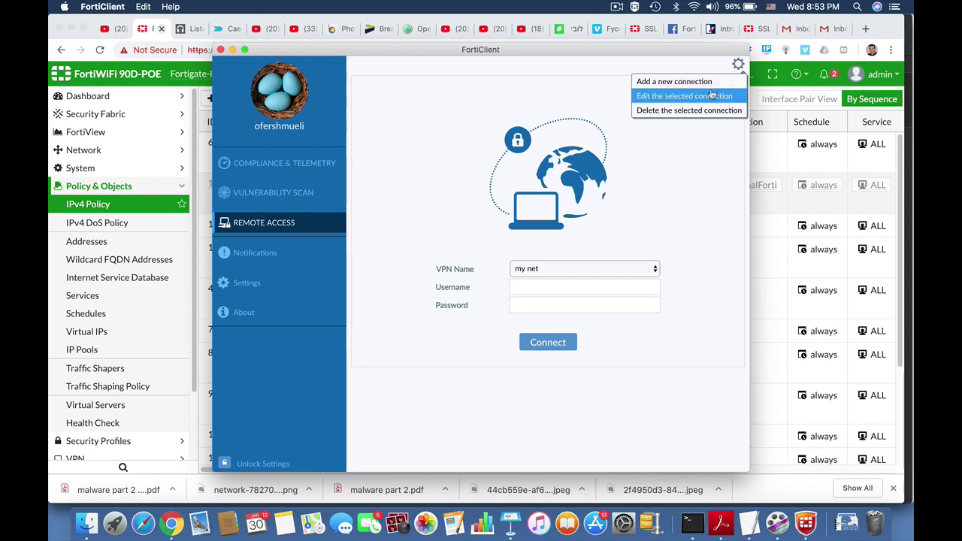
{"action": "left_click", "coordinate": [655, 265]}
{"action": "left_click", "coordinate": [654, 271]}
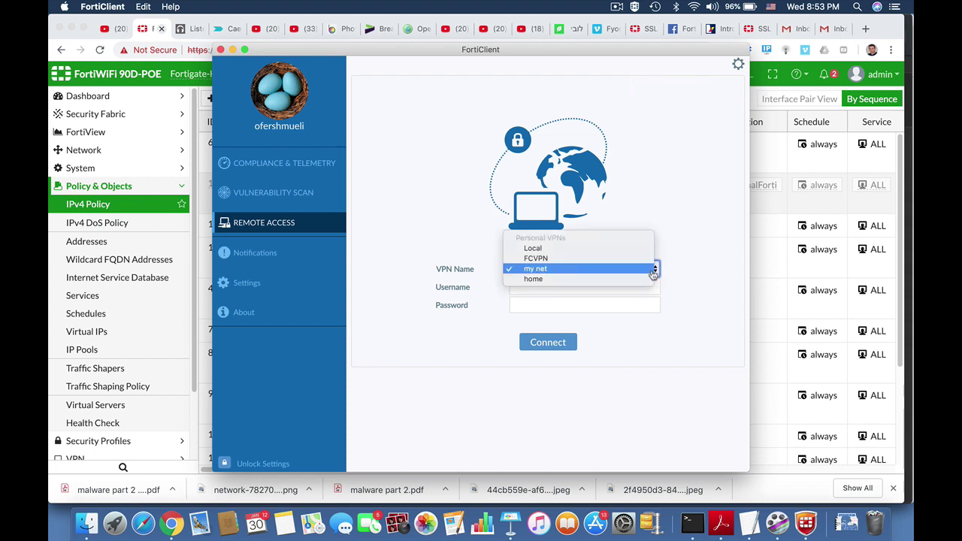
{"action": "left_click", "coordinate": [576, 273]}
{"action": "left_click", "coordinate": [535, 287]}
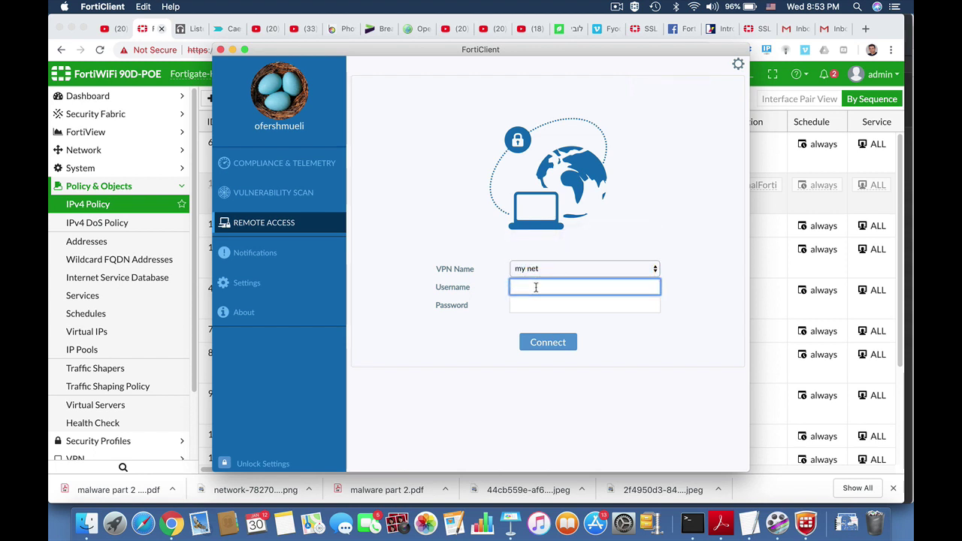
{"action": "key", "text": "Tab"}
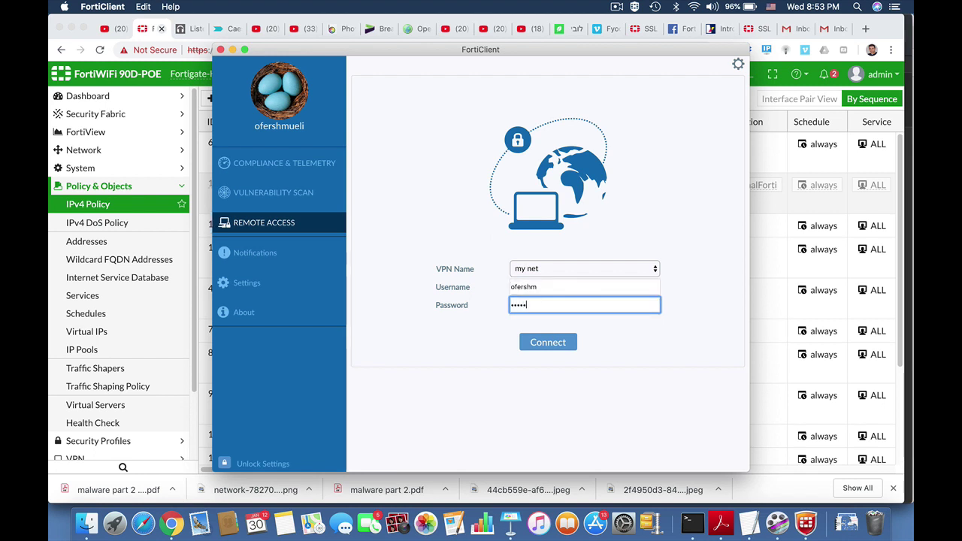
{"action": "left_click", "coordinate": [551, 348]}
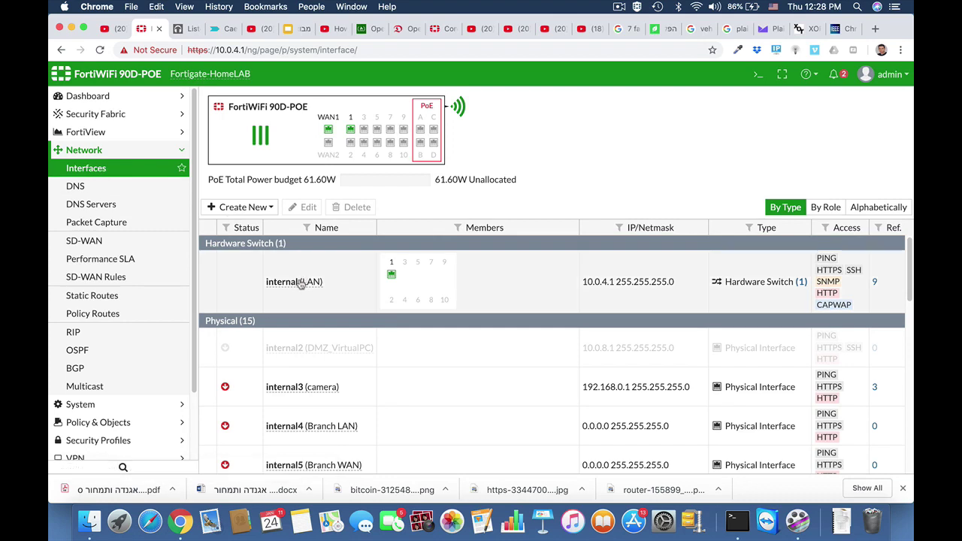
Step: Start a new static route with gateway 10.0.3.1
{"action": "scroll", "coordinate": [297, 300], "scroll_direction": "down", "scroll_amount": 8}
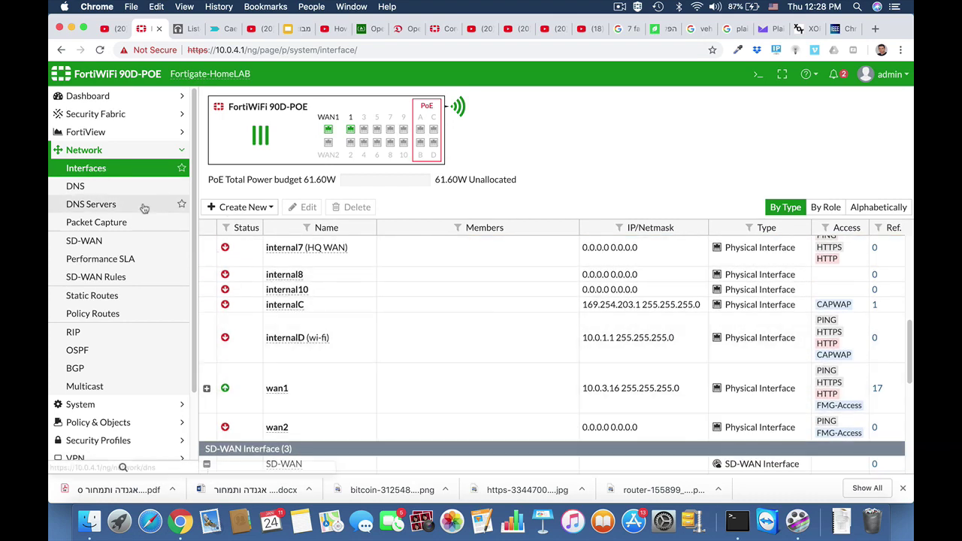
{"action": "left_click", "coordinate": [124, 295]}
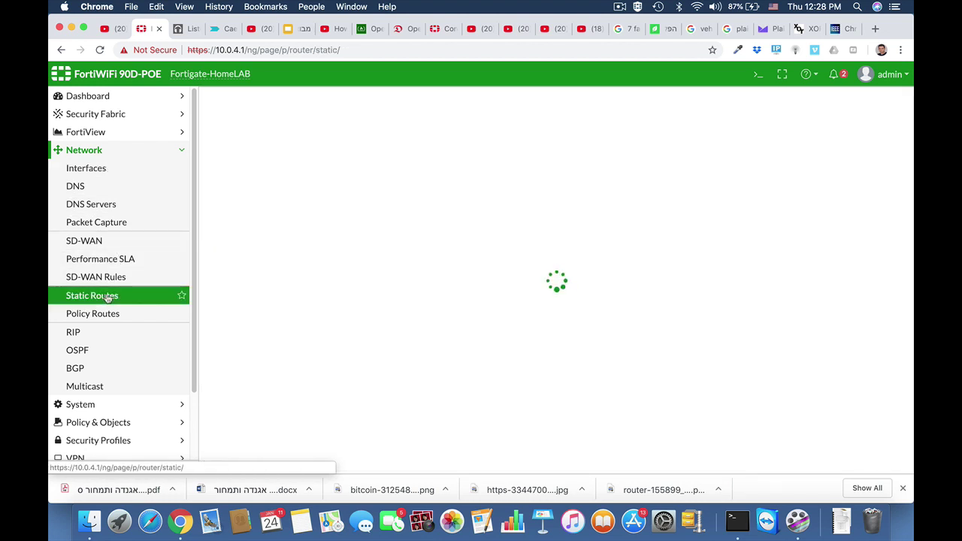
{"action": "left_click", "coordinate": [264, 100]}
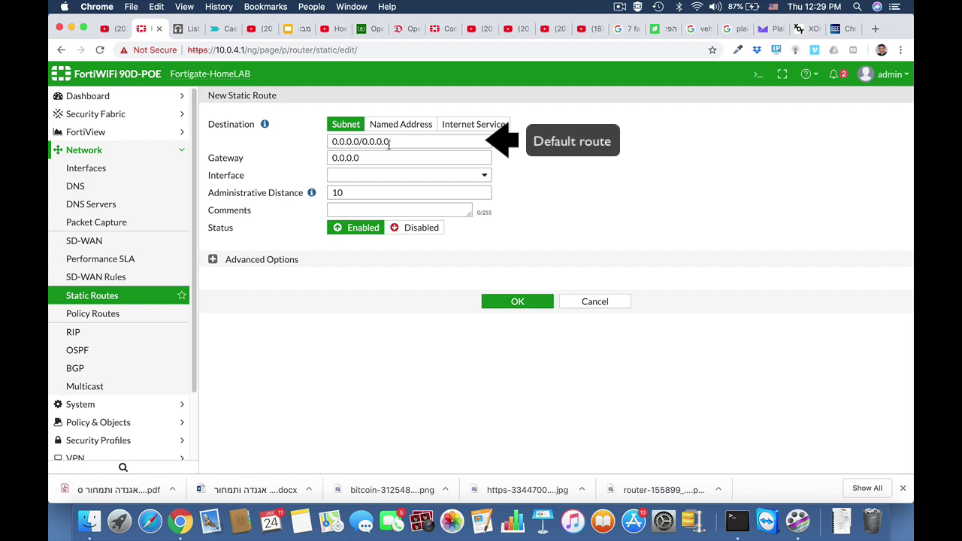
{"action": "left_click_drag", "start_coordinate": [374, 158], "coordinate": [296, 162]}
{"action": "type", "text": "10.0.3."}
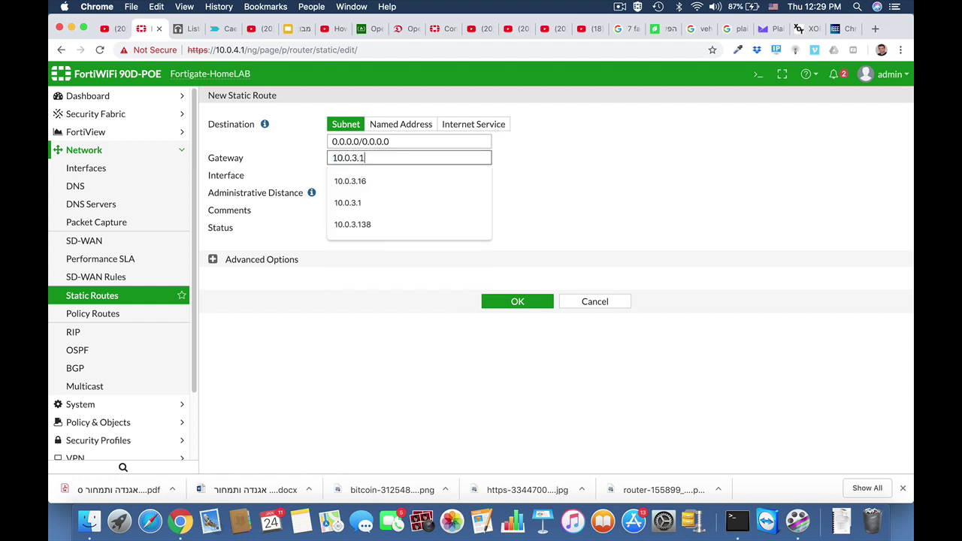
{"action": "left_click", "coordinate": [525, 171]}
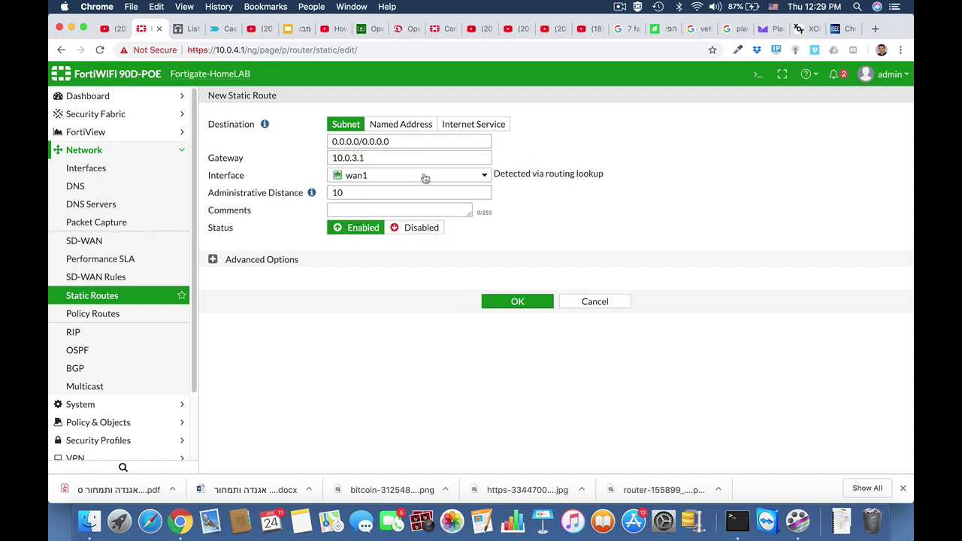
Step: Keep wan1 as the route interface and review administrative distance and advanced options
{"action": "left_click", "coordinate": [425, 177]}
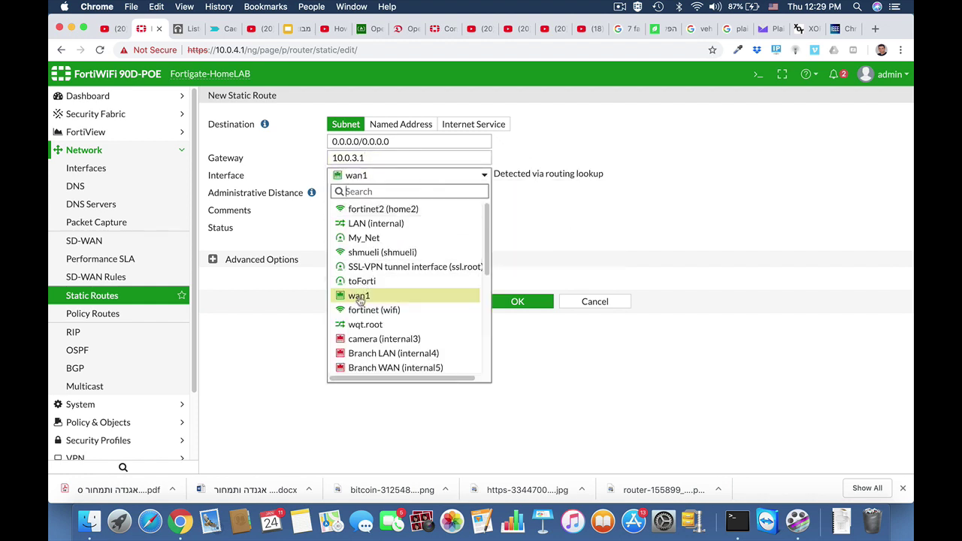
{"action": "left_click", "coordinate": [643, 174]}
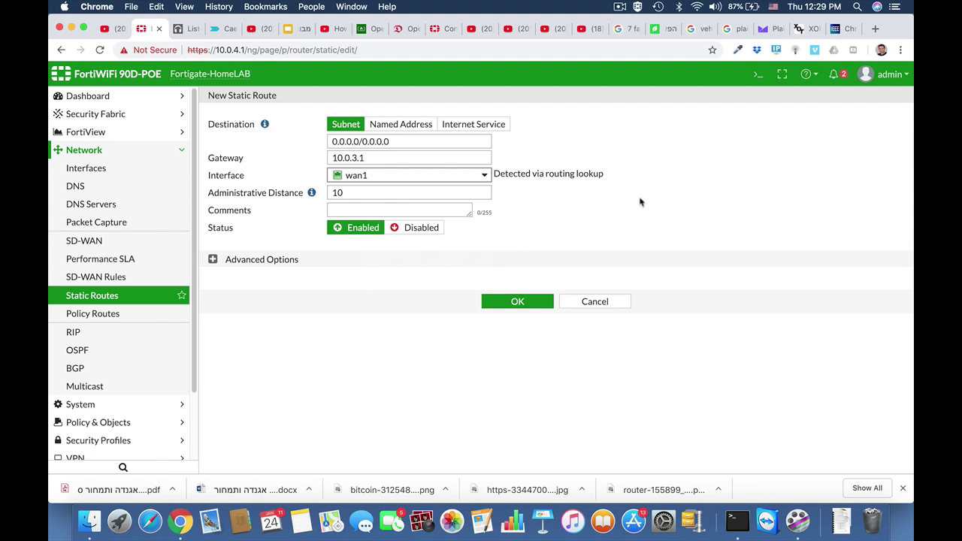
{"action": "left_click", "coordinate": [342, 193]}
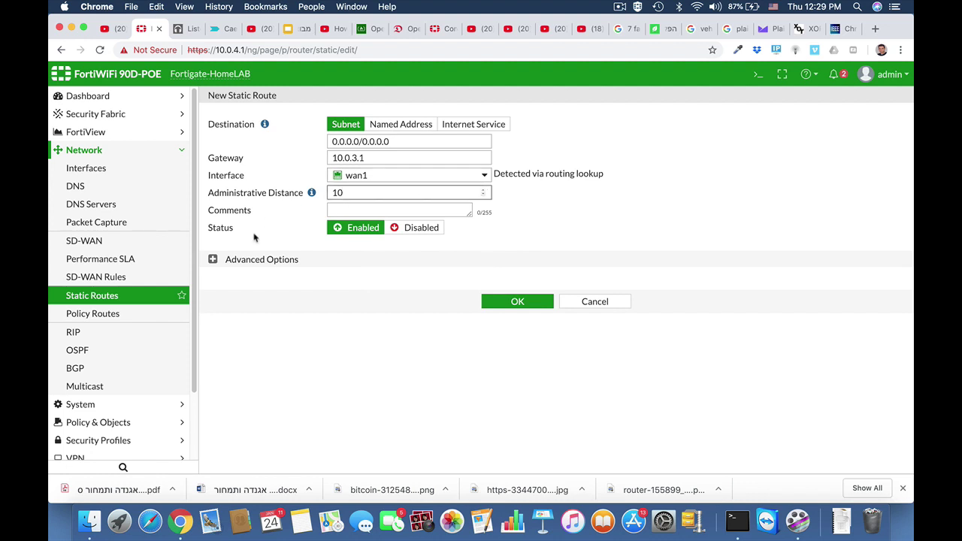
{"action": "left_click", "coordinate": [260, 259]}
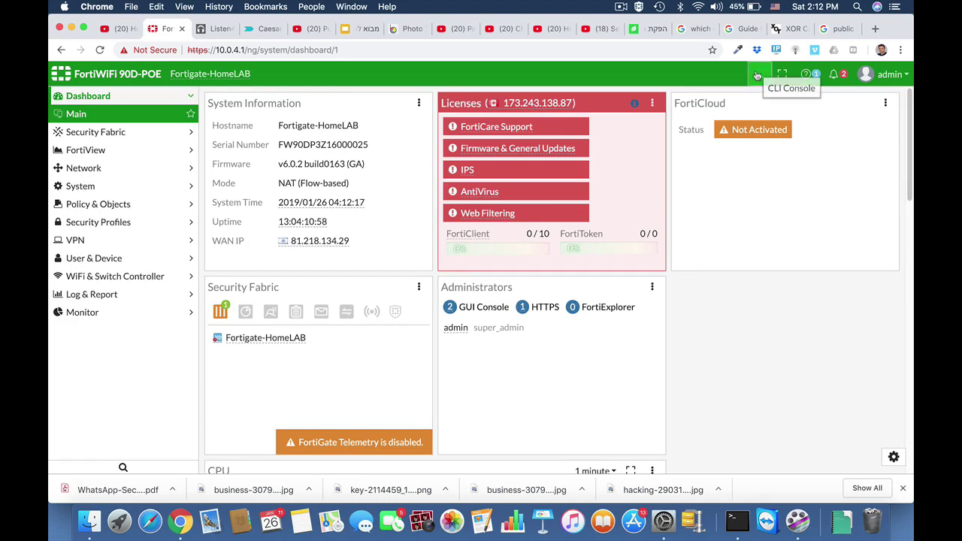
Step: In the CLI Console, create firewall address 'syria' of type geography
{"action": "left_click", "coordinate": [758, 76]}
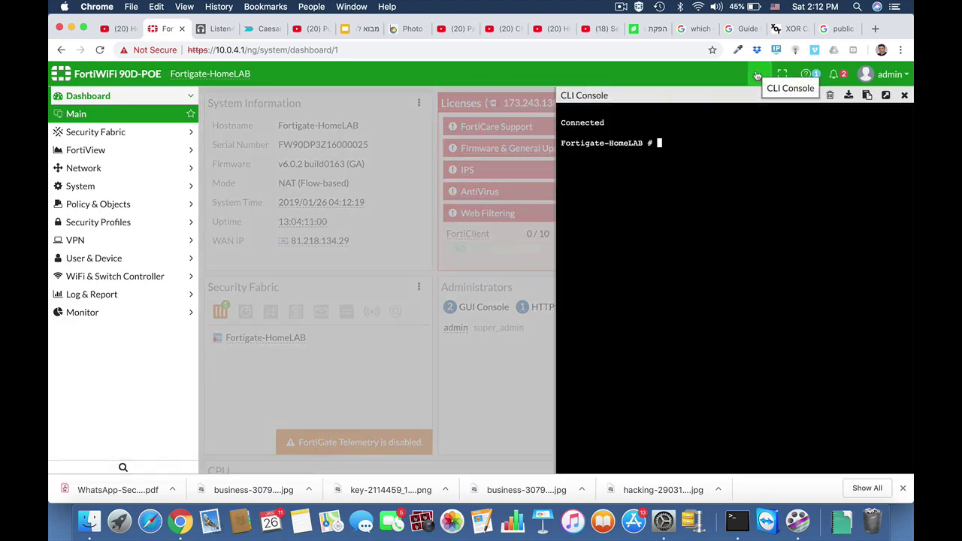
{"action": "type", "text": "config firewall address"}
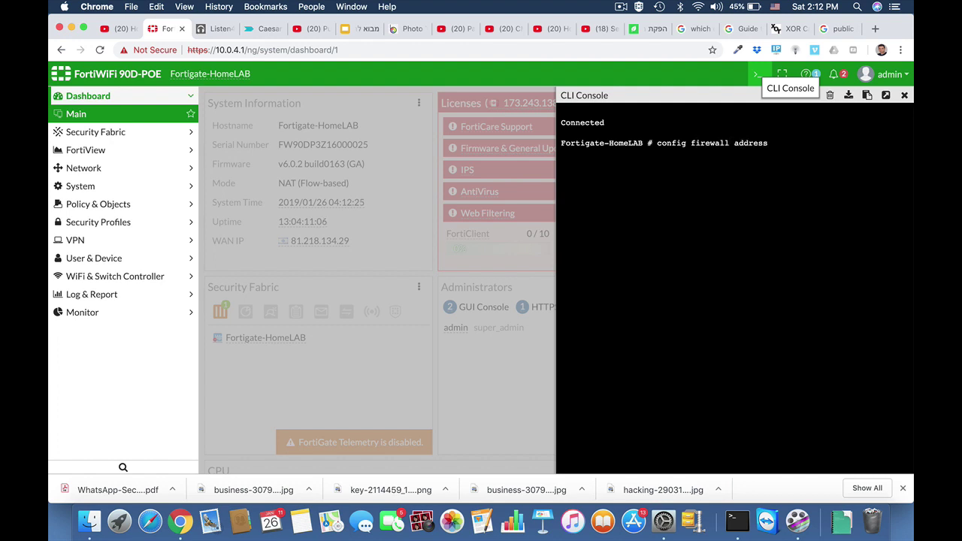
{"action": "key", "text": "Return"}
{"action": "type", "text": "edit "}
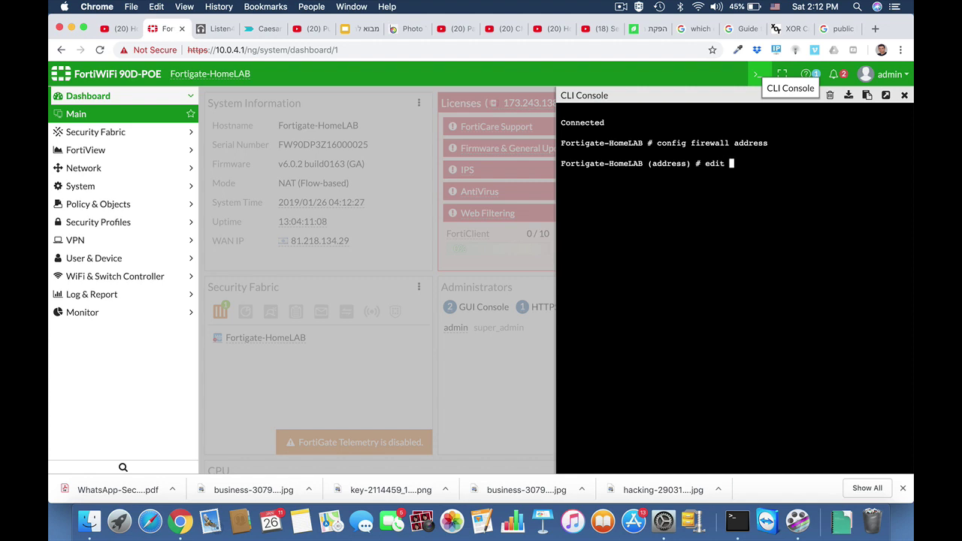
{"action": "type", "text": "syria"}
{"action": "key", "text": "Return"}
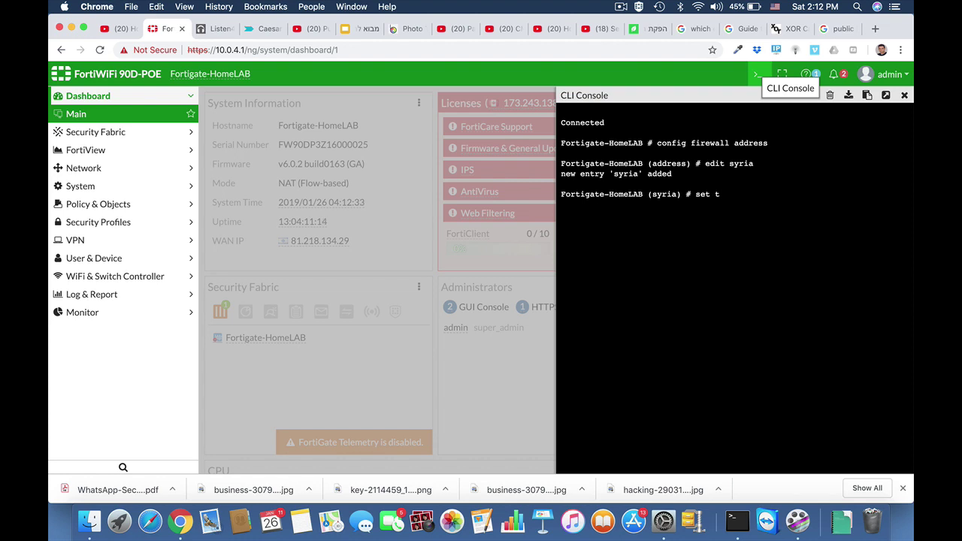
{"action": "type", "text": "set type g"}
{"action": "key", "text": "Tab"}
{"action": "key", "text": "Return"}
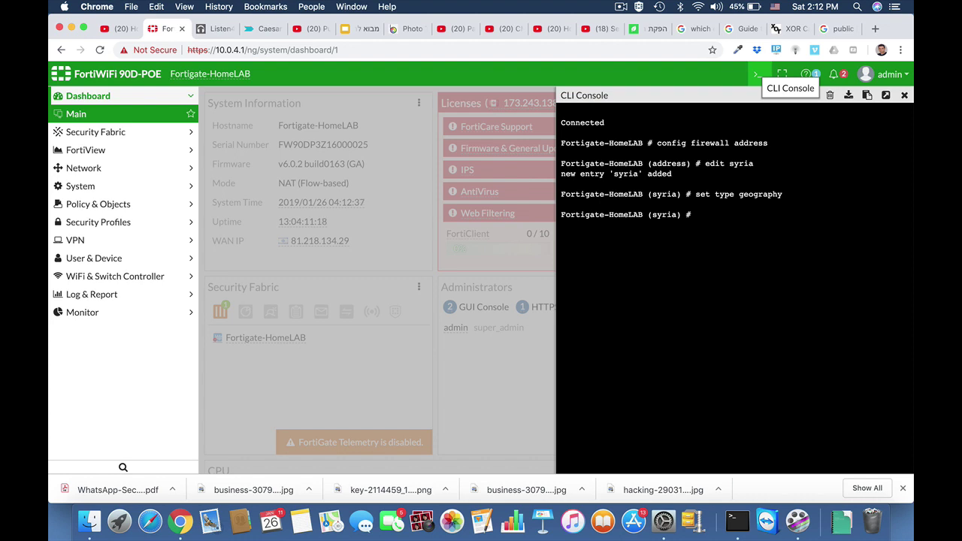
Step: Set the syria address country to SY and close the configuration with end
{"action": "type", "text": "set country?"}
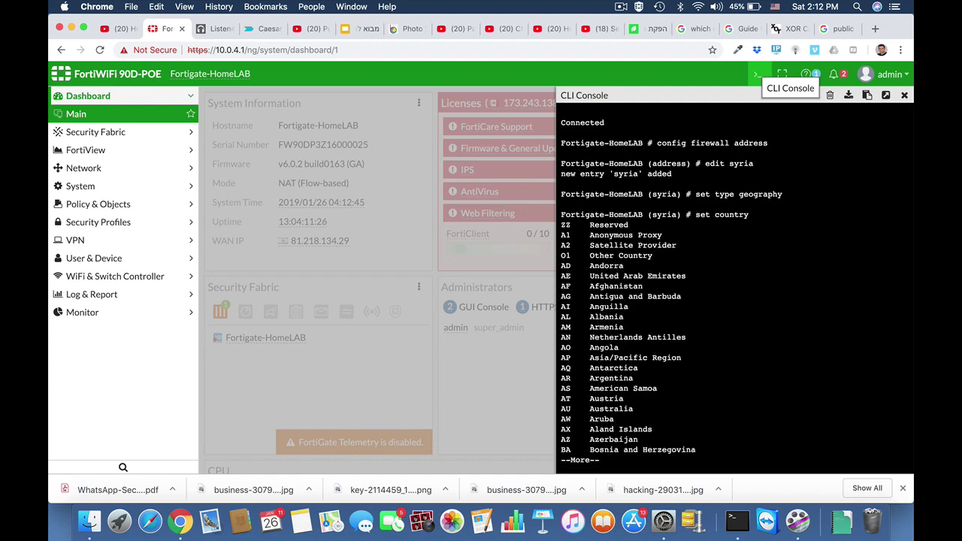
{"action": "key", "text": "space"}
{"action": "key", "text": "space"}
{"action": "key", "text": "space"}
{"action": "key", "text": "space"}
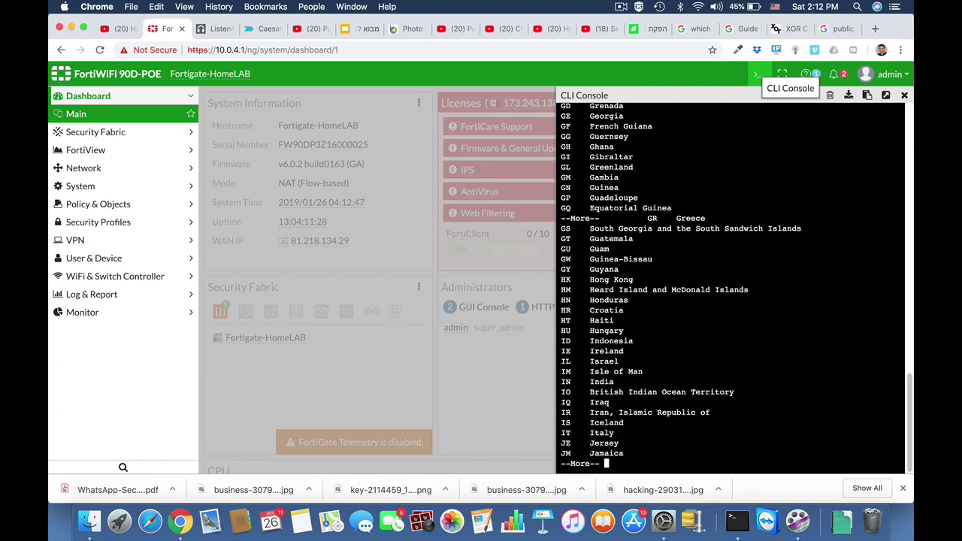
{"action": "key", "text": "space"}
{"action": "key", "text": "space"}
{"action": "key", "text": "space"}
{"action": "key", "text": "space"}
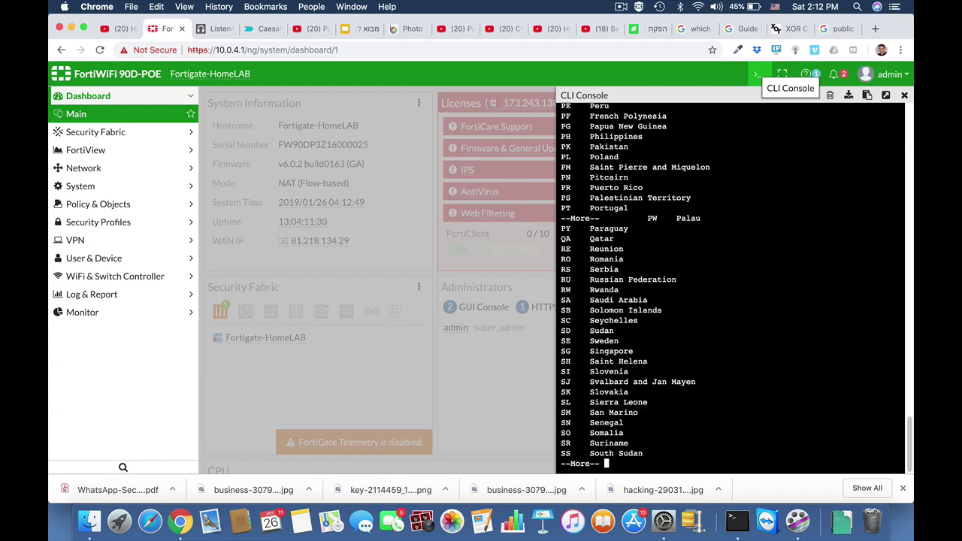
{"action": "key", "text": "space"}
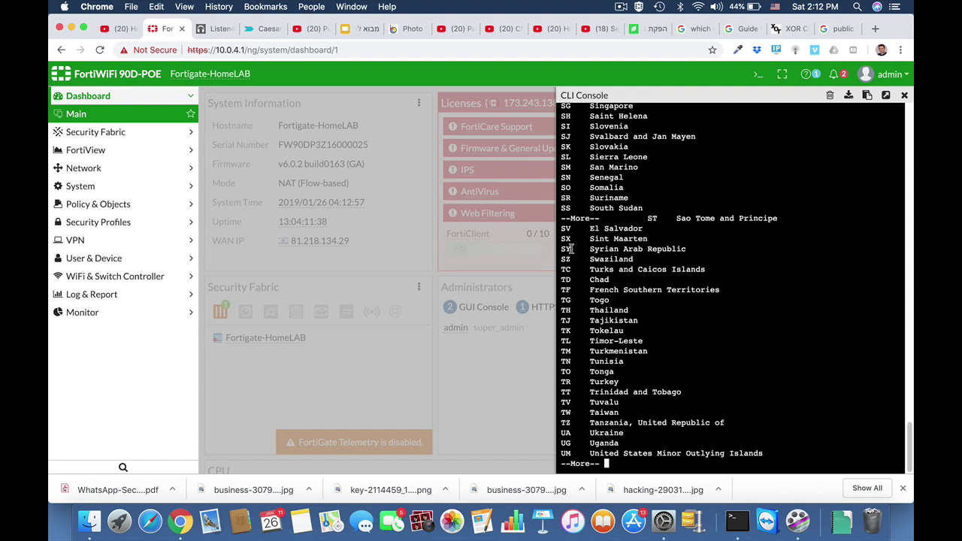
{"action": "key", "text": "space"}
{"action": "key", "text": "Return"}
{"action": "key", "text": "Return"}
{"action": "key", "text": "Up"}
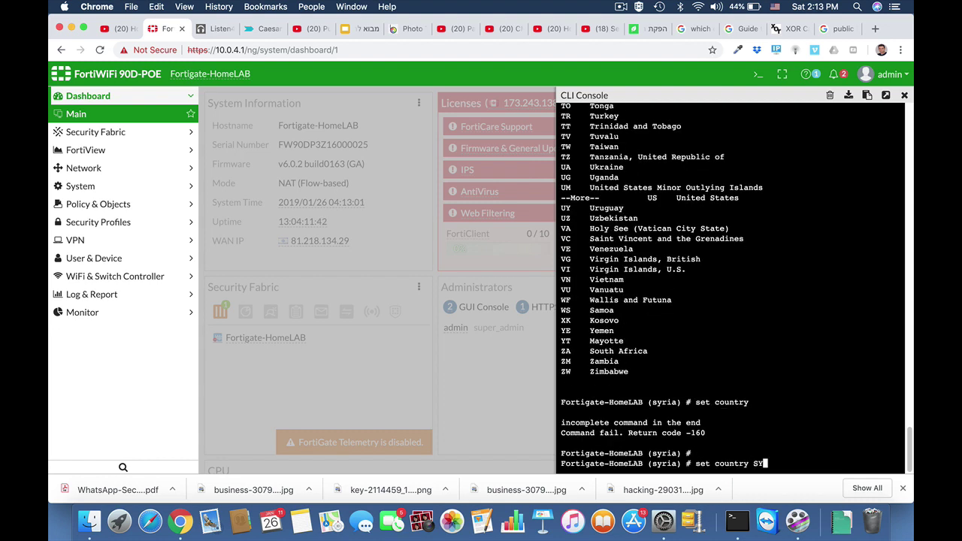
{"action": "key", "text": "Return"}
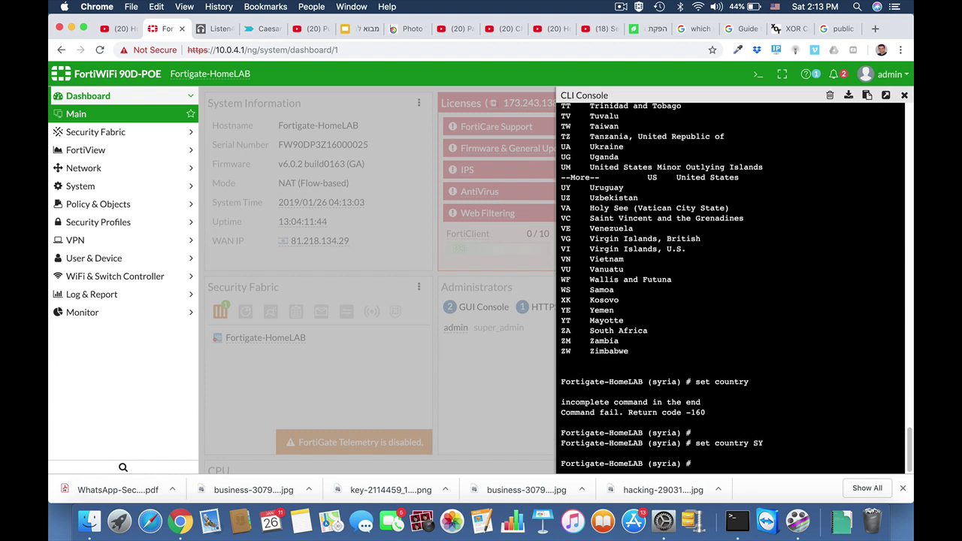
{"action": "type", "text": "end"}
{"action": "key", "text": "Return"}
{"action": "key", "text": "Return"}
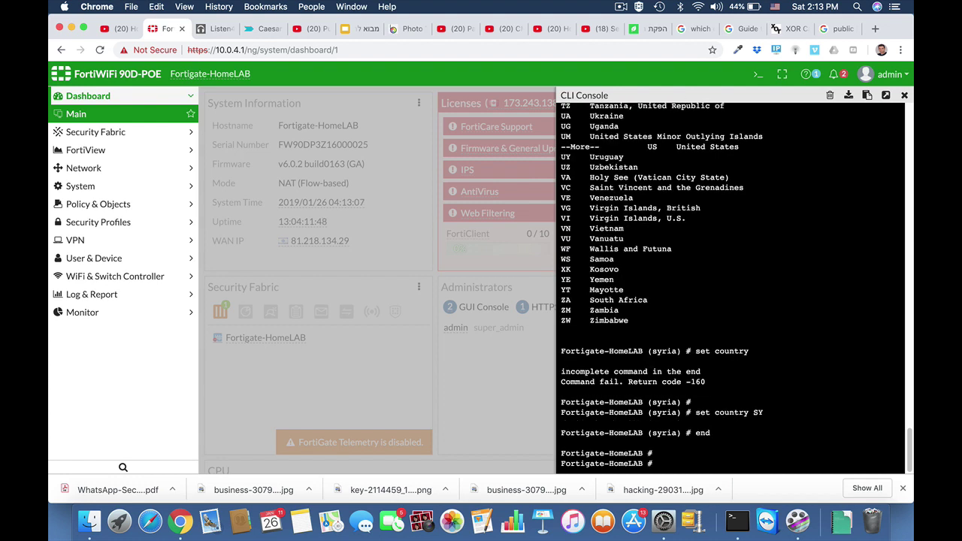
Step: Scroll the Addresses list to the syria Geography entry for Syrian Arab Republic
{"action": "left_click", "coordinate": [77, 206]}
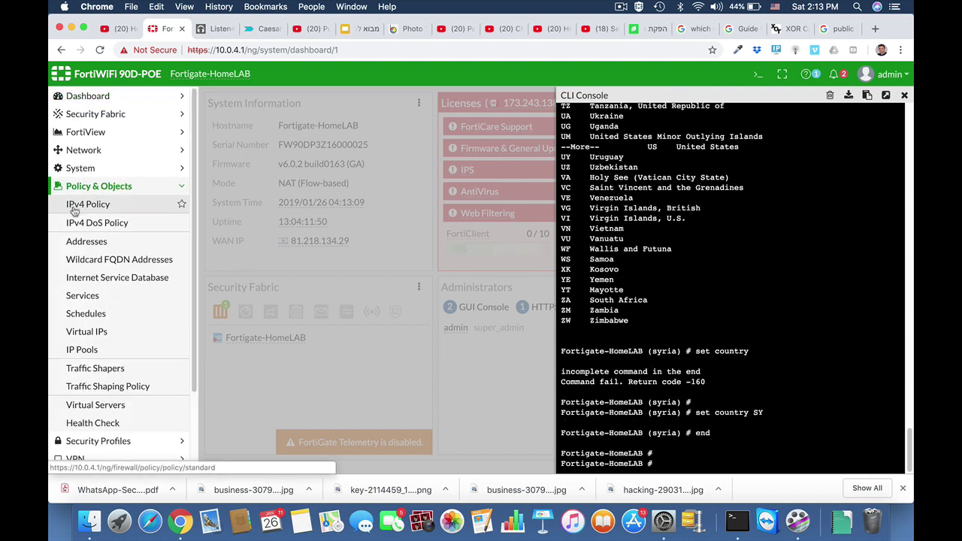
{"action": "left_click", "coordinate": [81, 247]}
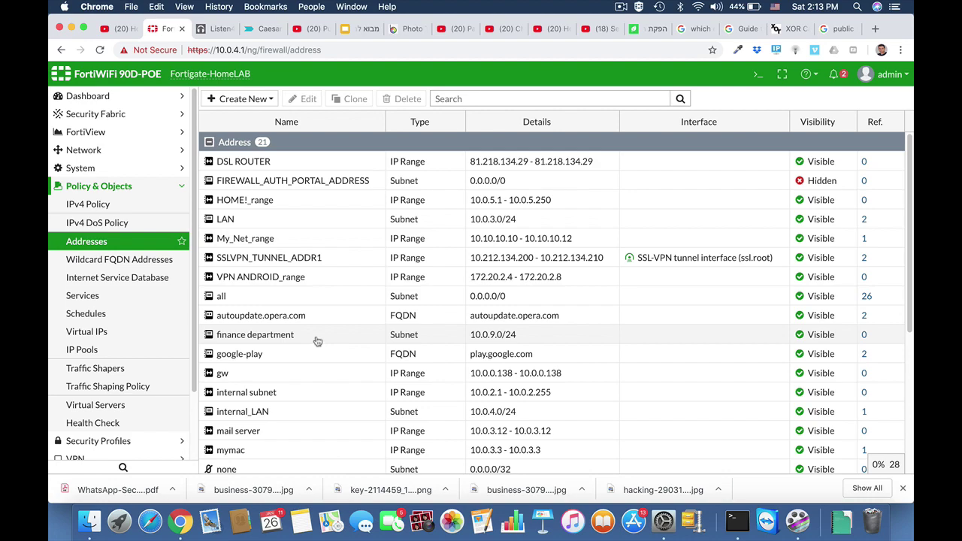
{"action": "scroll", "coordinate": [317, 344], "scroll_direction": "down", "scroll_amount": 3}
{"action": "scroll", "coordinate": [317, 342], "scroll_direction": "down", "scroll_amount": 5}
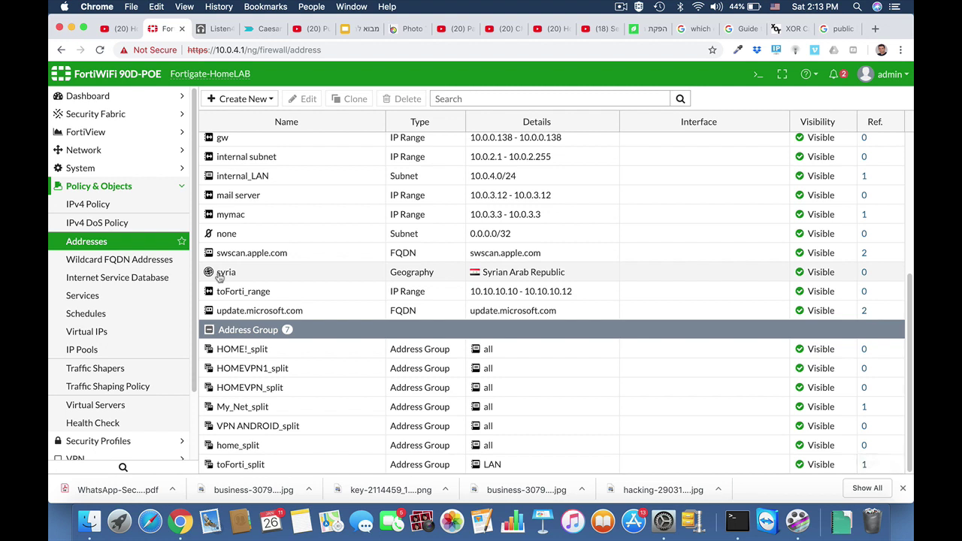
{"action": "left_click", "coordinate": [105, 203]}
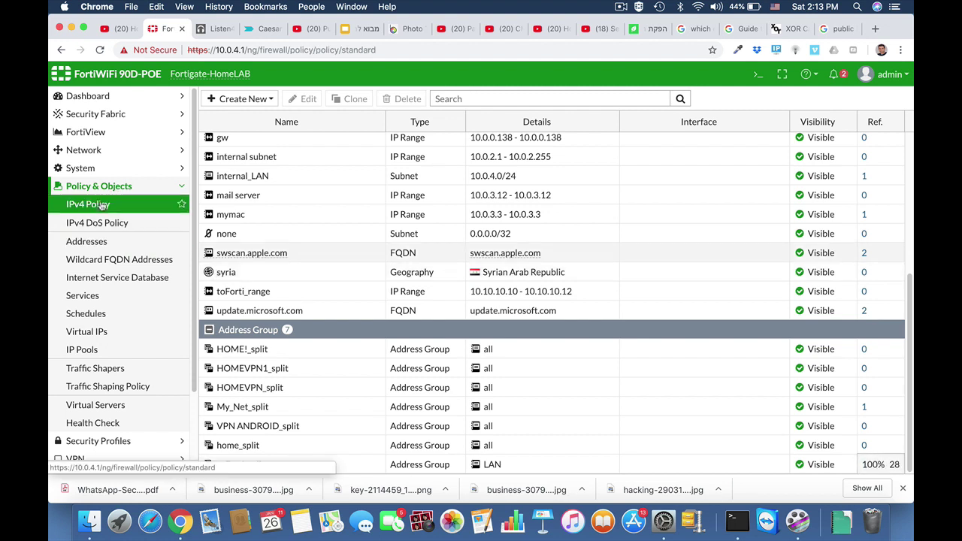
Step: Start a new policy 'Block traffic_syria' from wan1 to LAN (internal)
{"action": "left_click", "coordinate": [248, 101]}
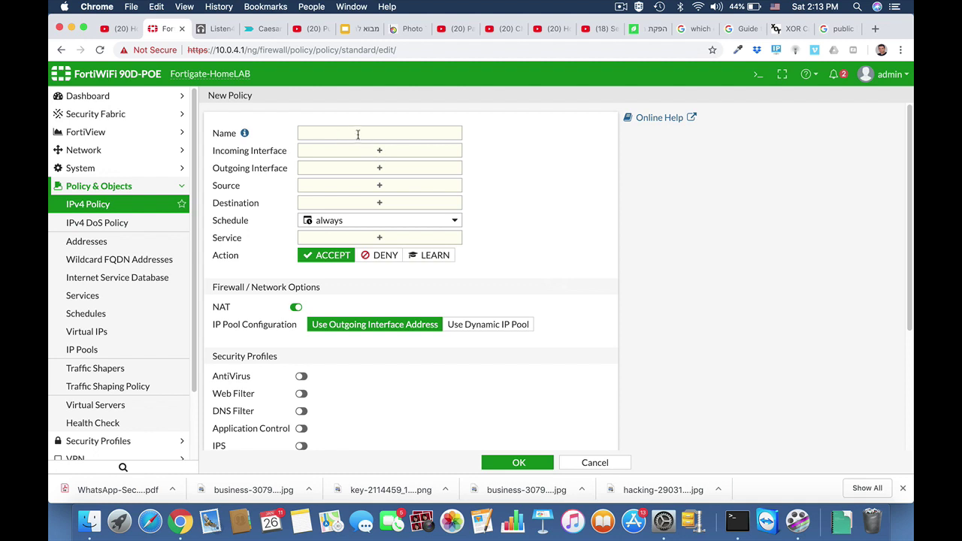
{"action": "left_click", "coordinate": [352, 132]}
{"action": "type", "text": "Block"}
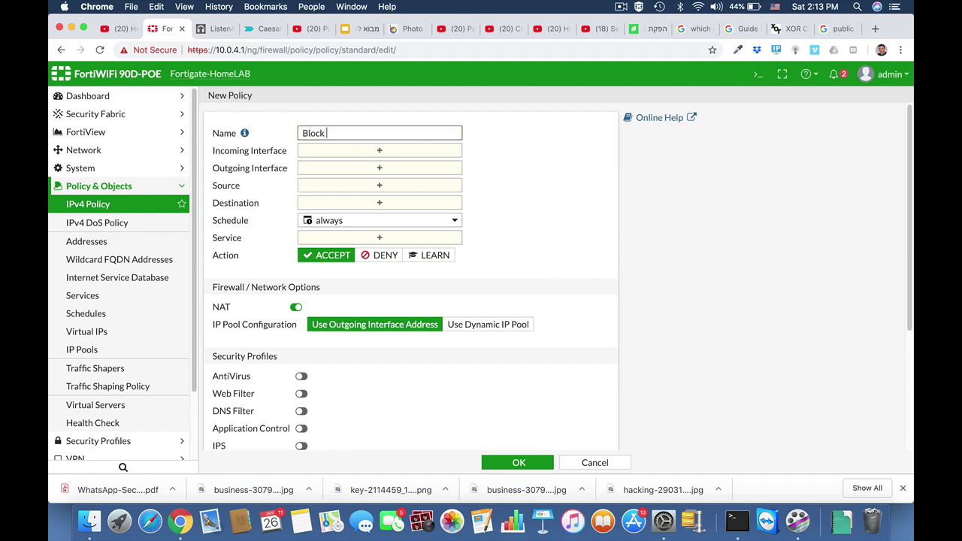
{"action": "type", "text": " traffic_syria"}
{"action": "left_click", "coordinate": [380, 150]}
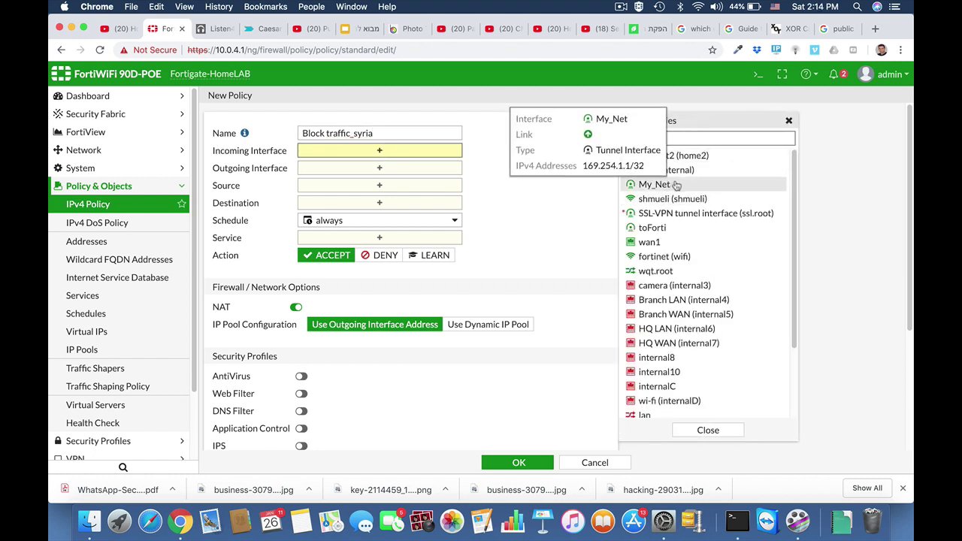
{"action": "mouse_move", "coordinate": [652, 244]}
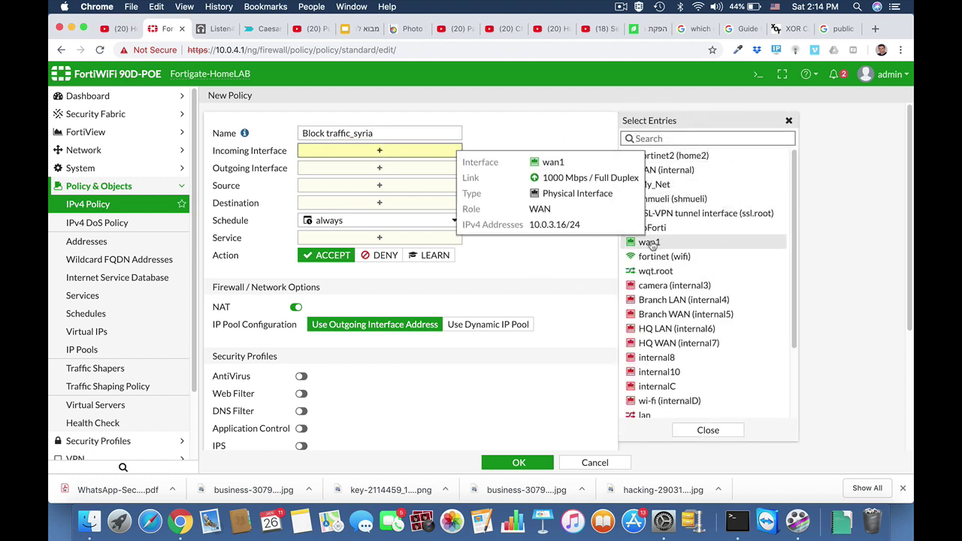
{"action": "left_click", "coordinate": [651, 243]}
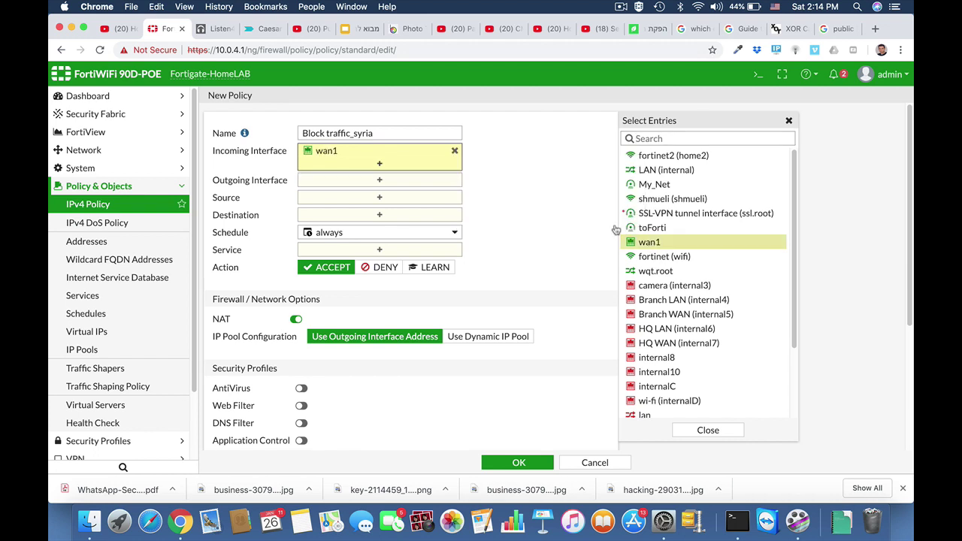
{"action": "left_click", "coordinate": [406, 179]}
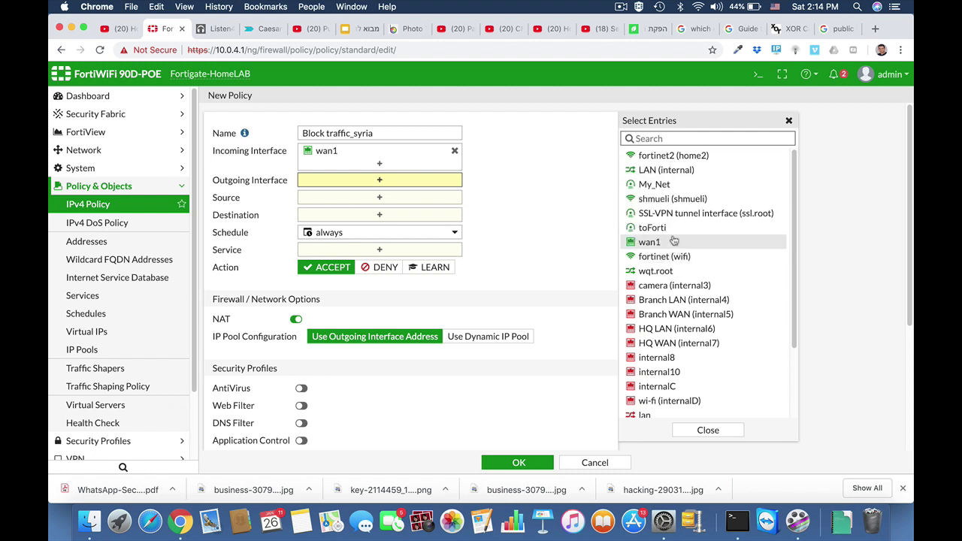
{"action": "left_click", "coordinate": [652, 170]}
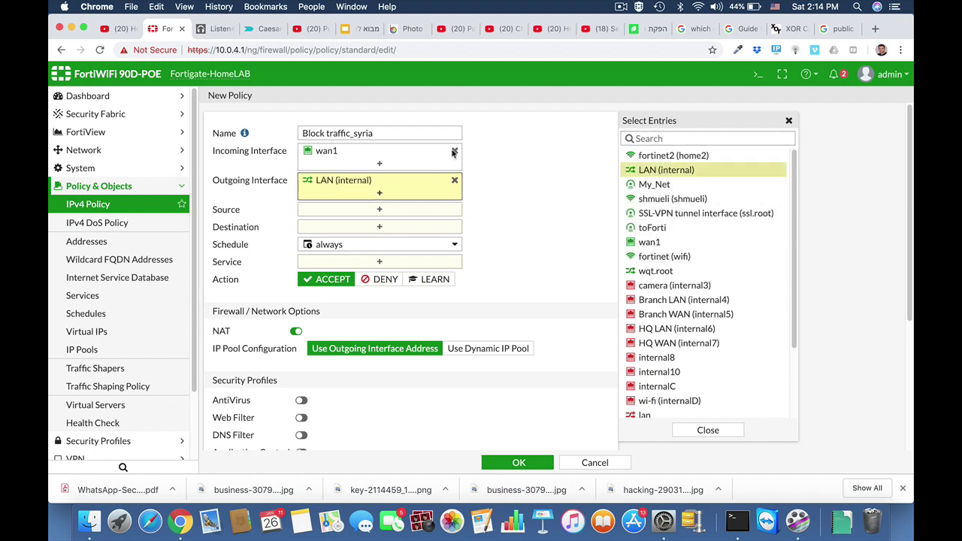
Step: Set source syria, destination all and service ALL, then save the policy
{"action": "left_click", "coordinate": [373, 212]}
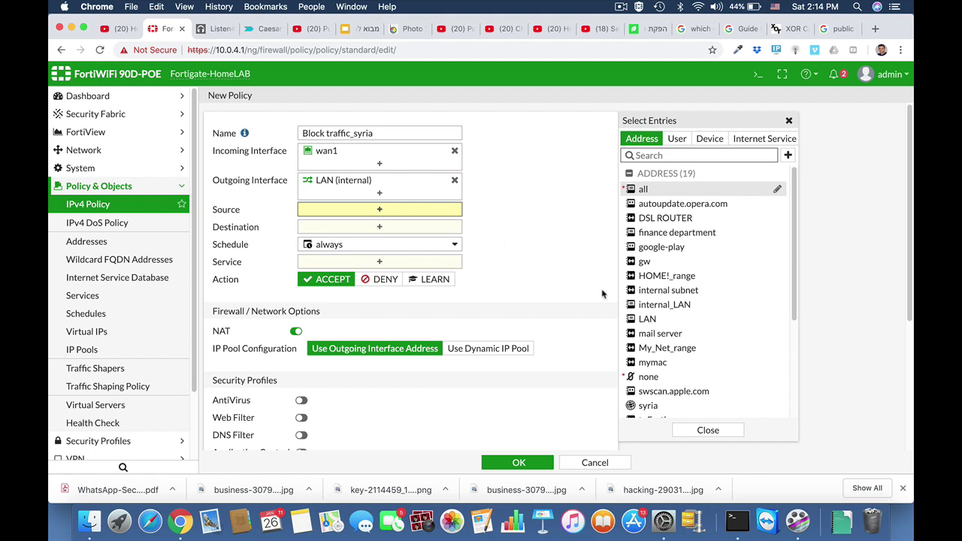
{"action": "mouse_move", "coordinate": [666, 407]}
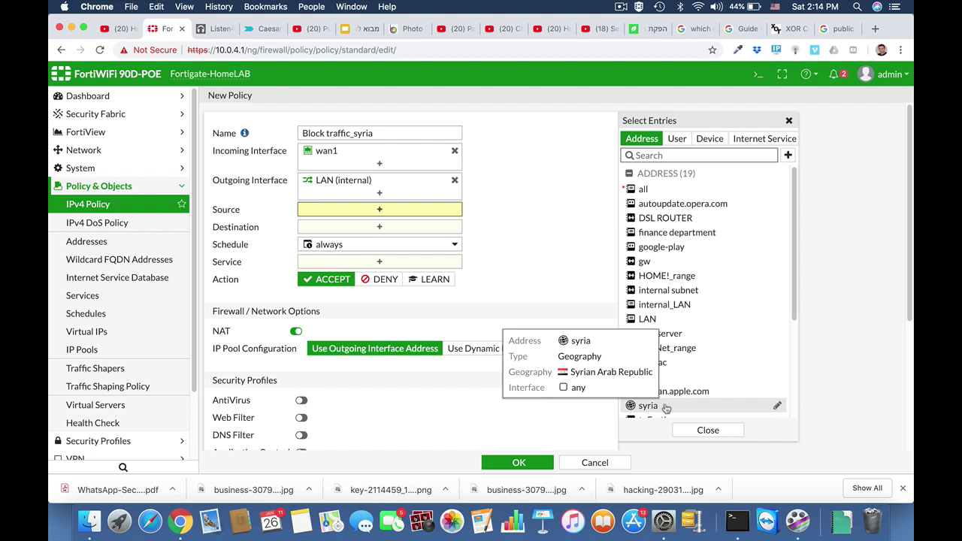
{"action": "left_click", "coordinate": [666, 407]}
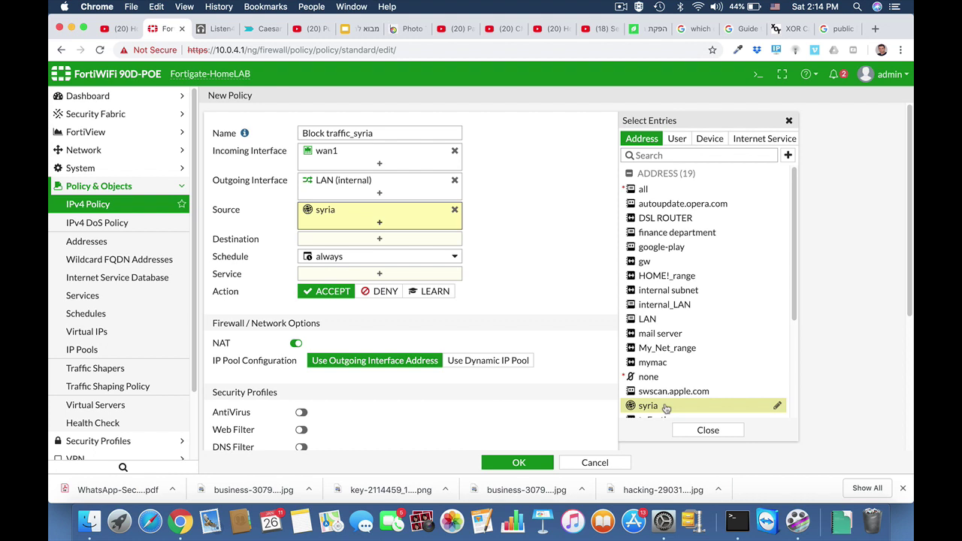
{"action": "left_click", "coordinate": [379, 239]}
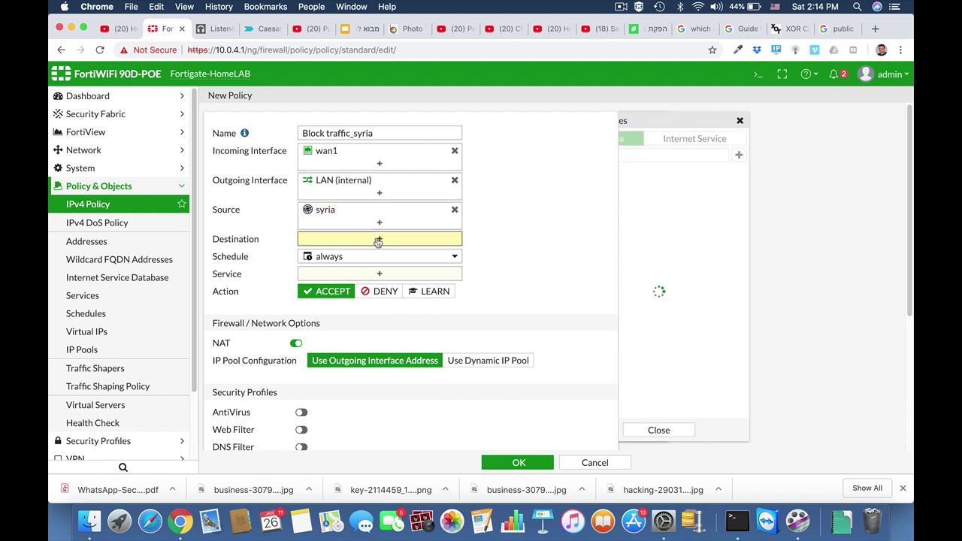
{"action": "left_click", "coordinate": [641, 191]}
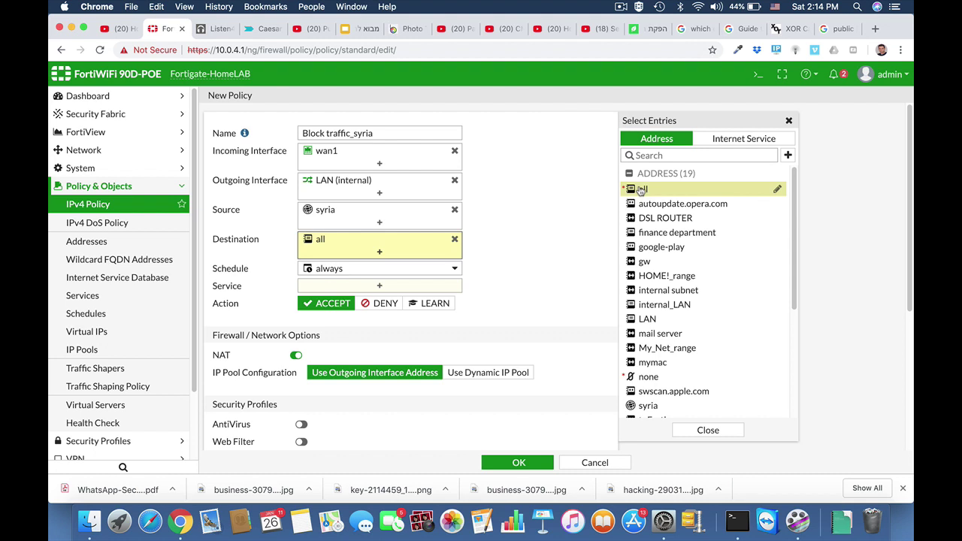
{"action": "left_click", "coordinate": [368, 286]}
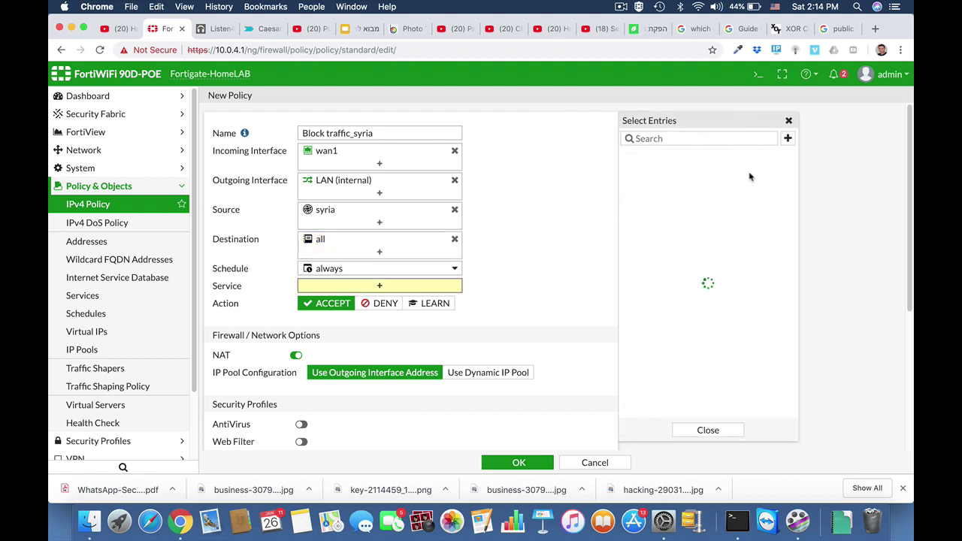
{"action": "left_click", "coordinate": [642, 187]}
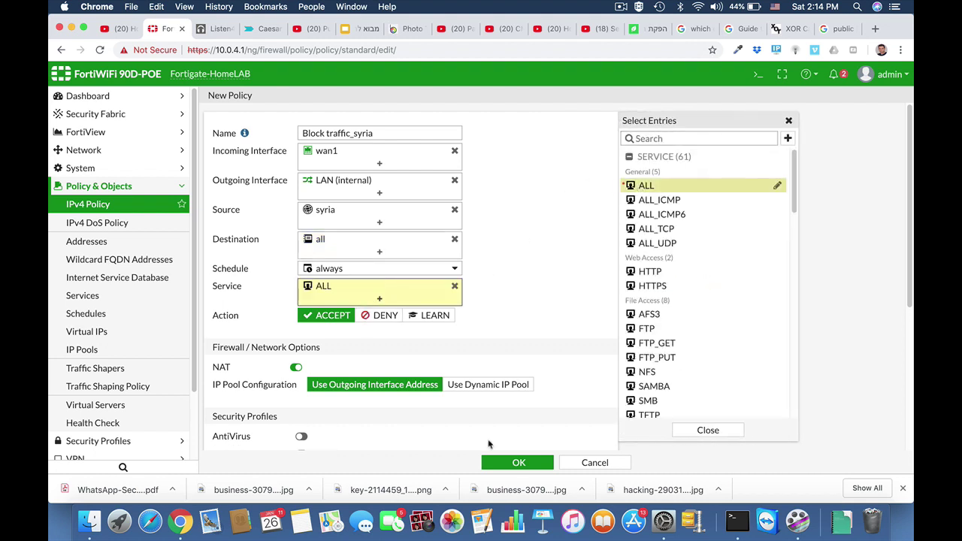
{"action": "left_click", "coordinate": [515, 464]}
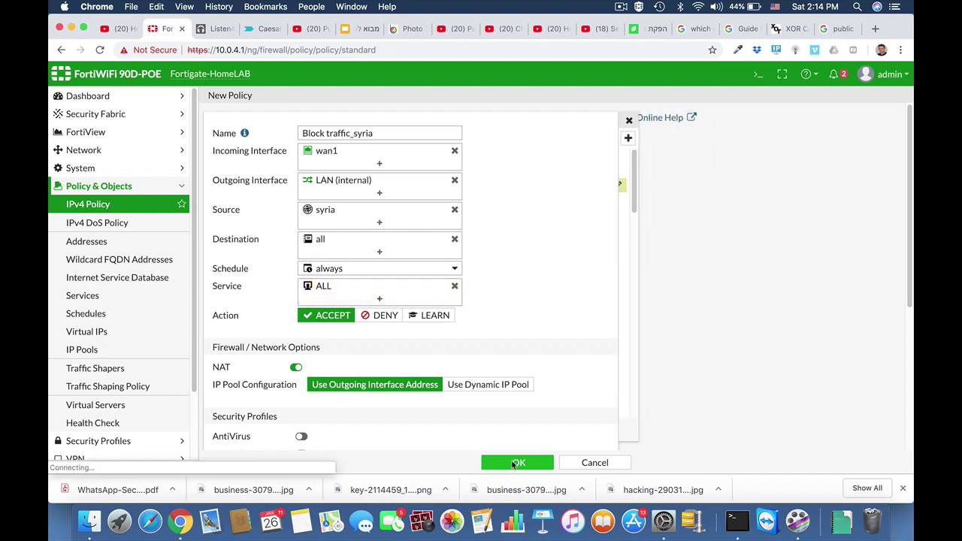
{"action": "left_click", "coordinate": [621, 7]}
{"action": "left_click", "coordinate": [624, 35]}
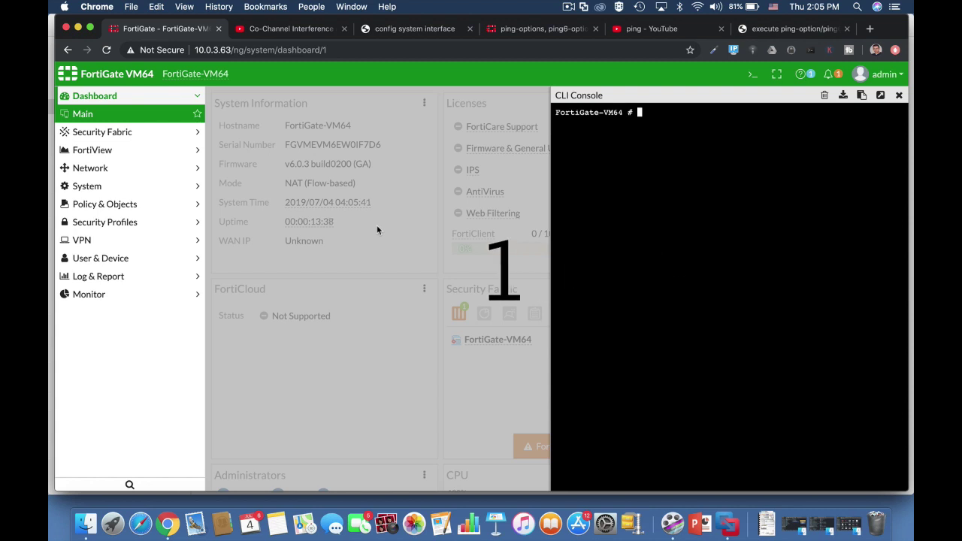
Step: Ping 8.8.8.8 from the CLI Console with exe ping 8.8.8.8
{"action": "type", "text": "exe"}
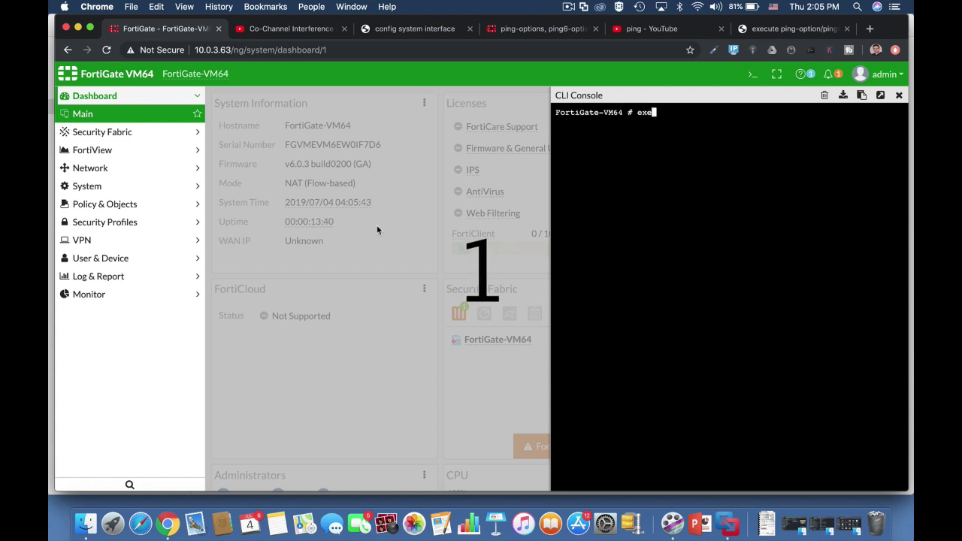
{"action": "type", "text": " ping "}
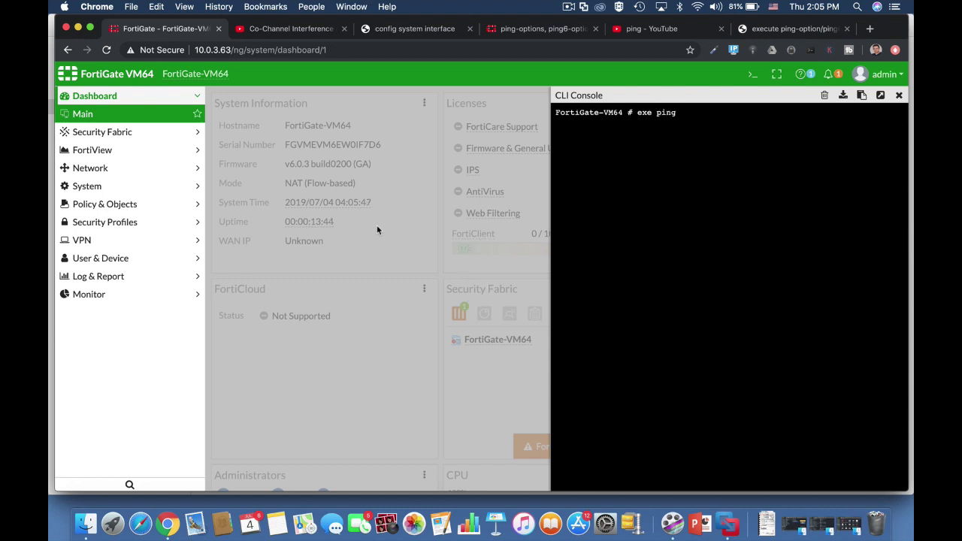
{"action": "type", "text": "8.8.8.8"}
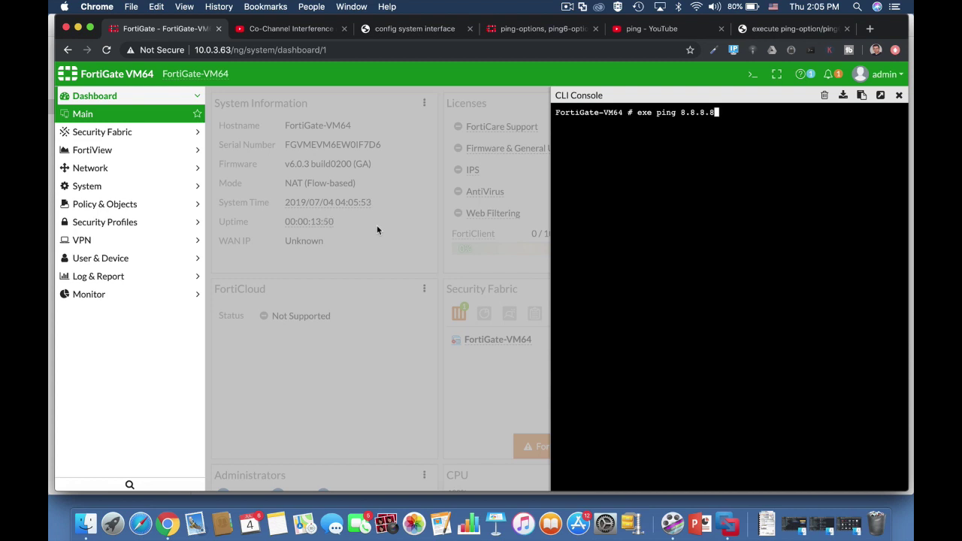
{"action": "key", "text": "Return"}
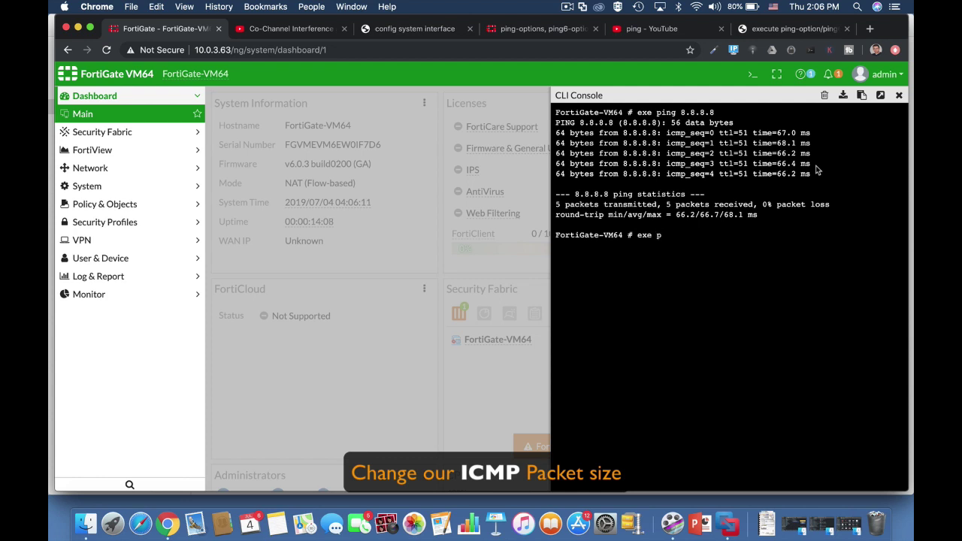
Step: Show the current ping settings with exe ping-options view-settings
{"action": "type", "text": "ing-options v"}
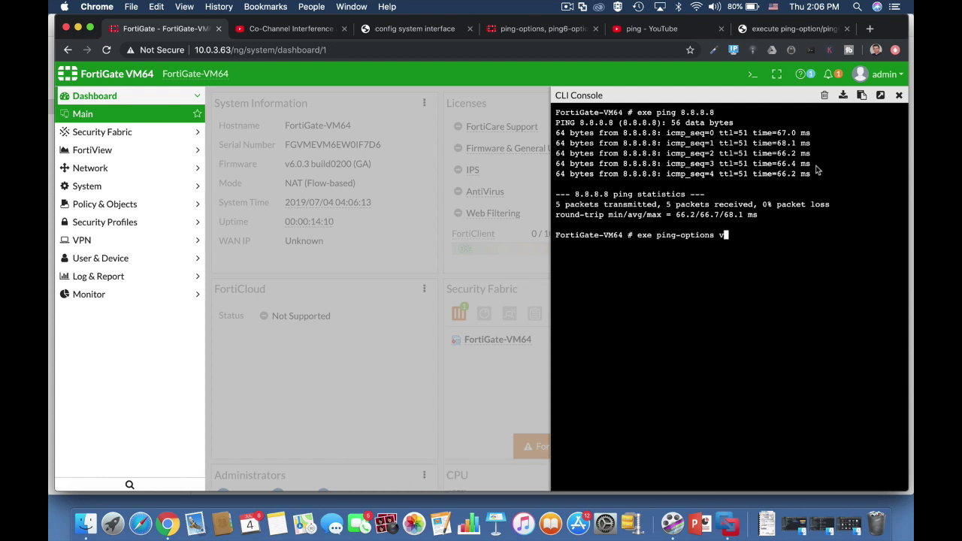
{"action": "type", "text": "iew set"}
{"action": "key", "text": "BackSpace"}
{"action": "key", "text": "BackSpace"}
{"action": "key", "text": "BackSpace"}
{"action": "key", "text": "BackSpace"}
{"action": "key", "text": "Tab"}
{"action": "key", "text": "Return"}
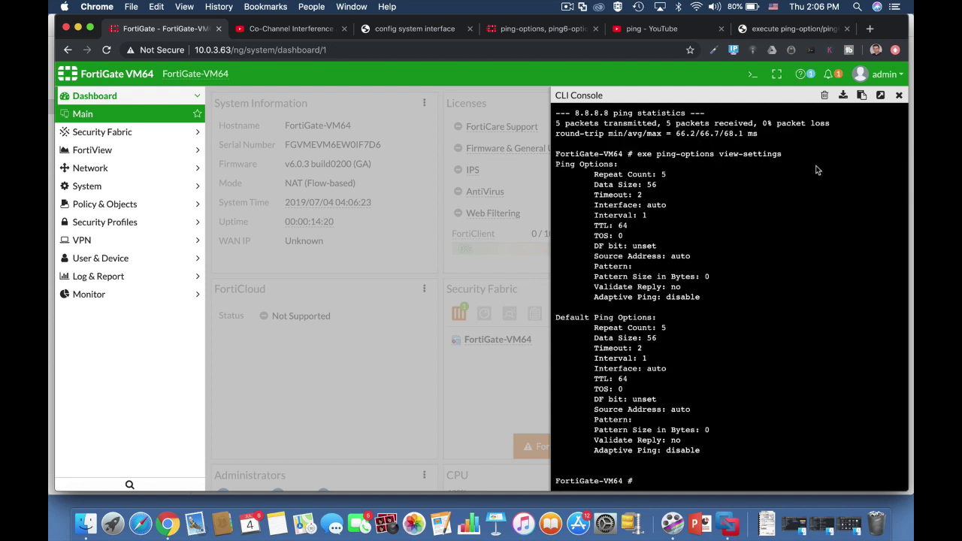
{"action": "key", "text": "Return"}
{"action": "key", "text": "Return"}
{"action": "key", "text": "Return"}
Step: Set the ping data size to 90 with exe ping-options data-size 90
{"action": "type", "text": "e"}
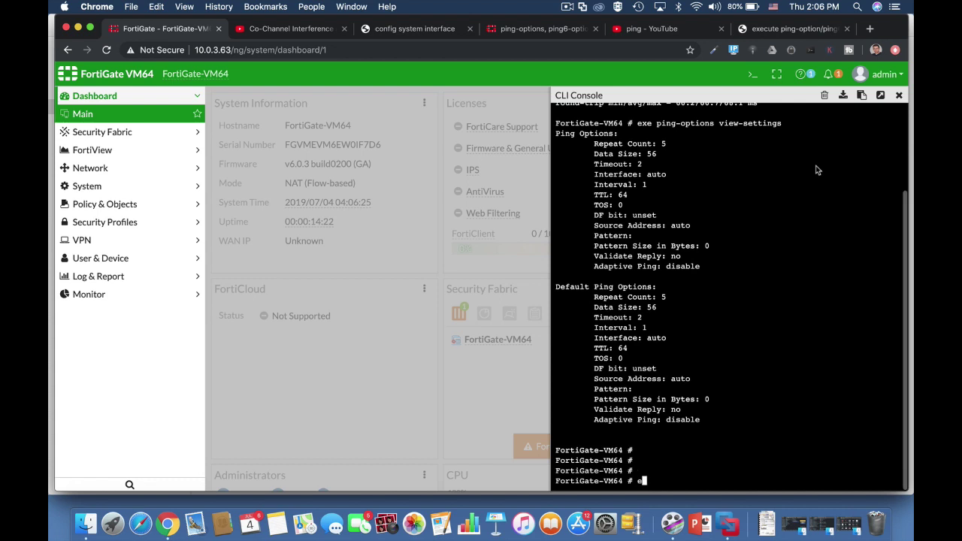
{"action": "type", "text": "xe ping"}
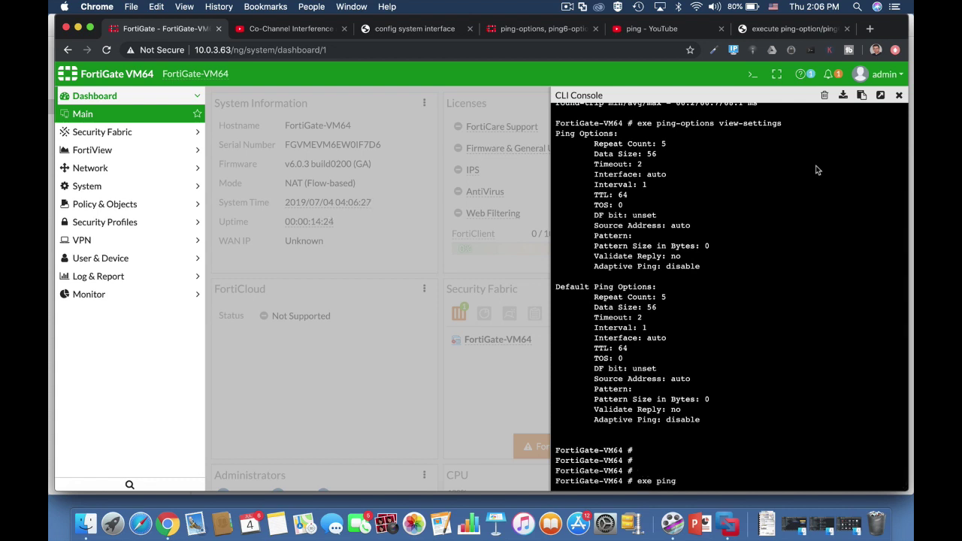
{"action": "type", "text": "-options data-size"}
{"action": "type", "text": "90"}
{"action": "key", "text": "Return"}
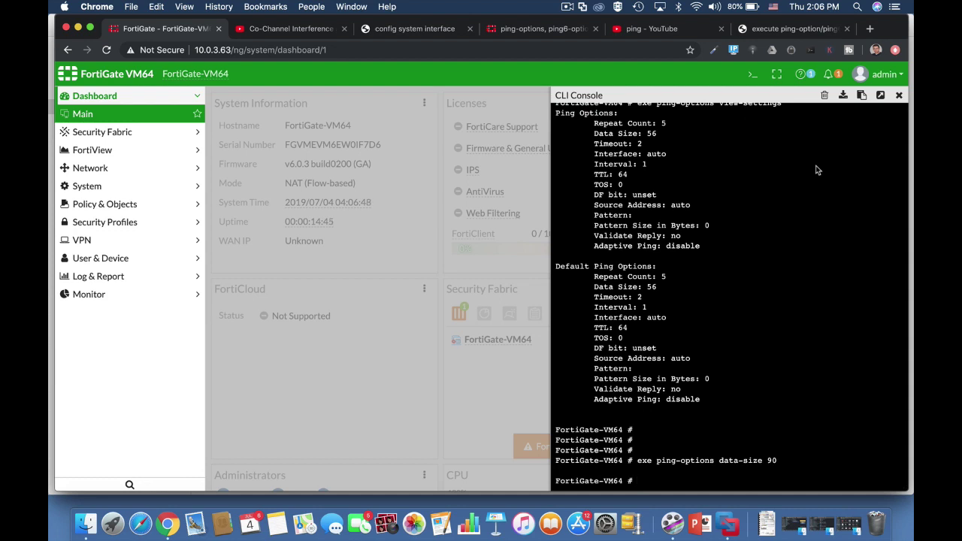
{"action": "type", "text": "exe ping 8.8.8"}
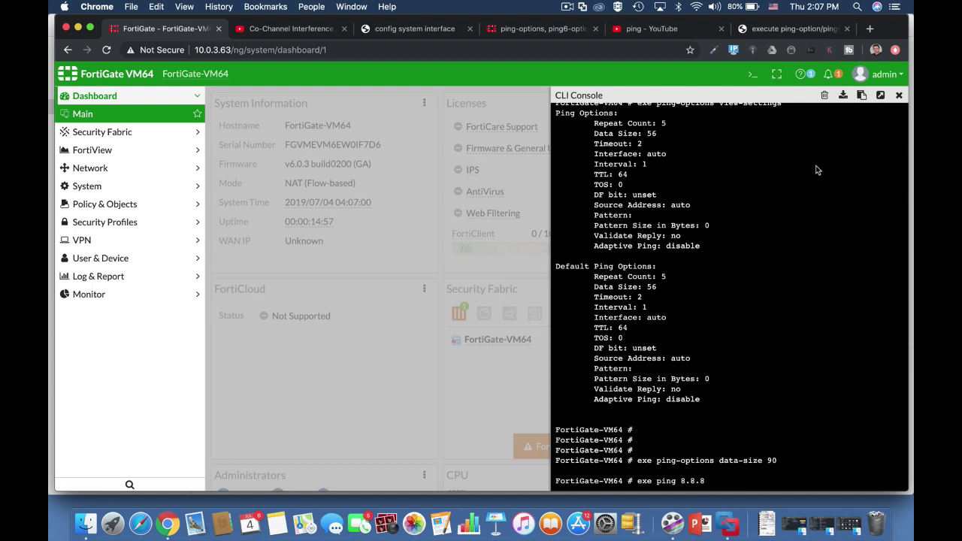
{"action": "type", "text": ".8"}
Step: Run the ping to 8.8.8.8 using the 90-byte data size
{"action": "key", "text": "Return"}
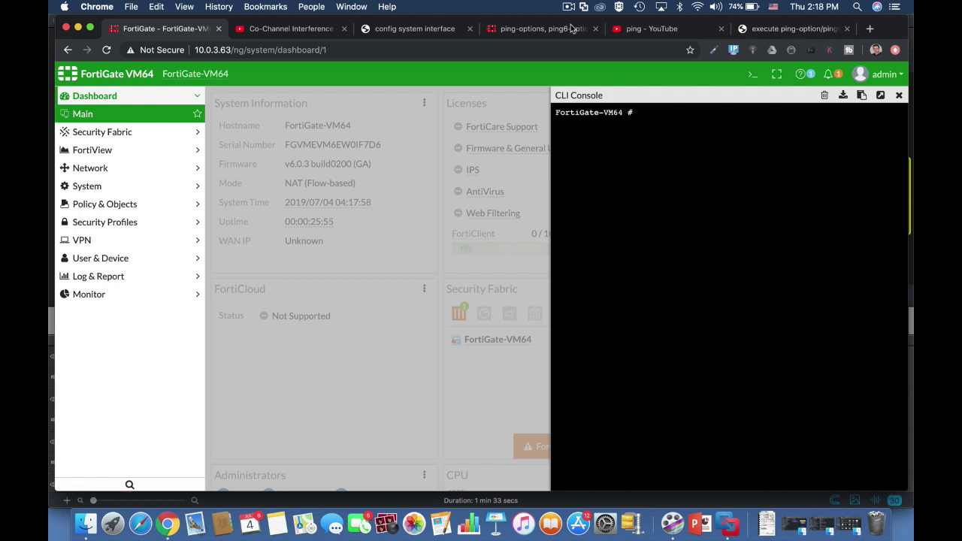
Step: Set the CLI ping repeat count to 15 with exe ping-options repeat-count
{"action": "type", "text": "exe ping-options re"}
{"action": "key", "text": "Tab"}
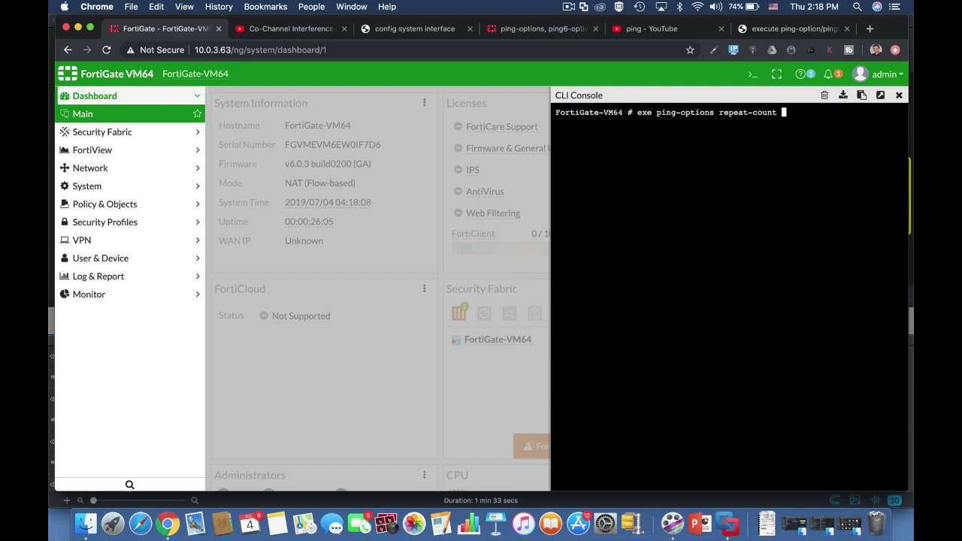
{"action": "type", "text": "15"}
{"action": "key", "text": "Return"}
Step: Ping 8.8.8.8 for 15 replies, then clear the console output
{"action": "type", "text": "exe "}
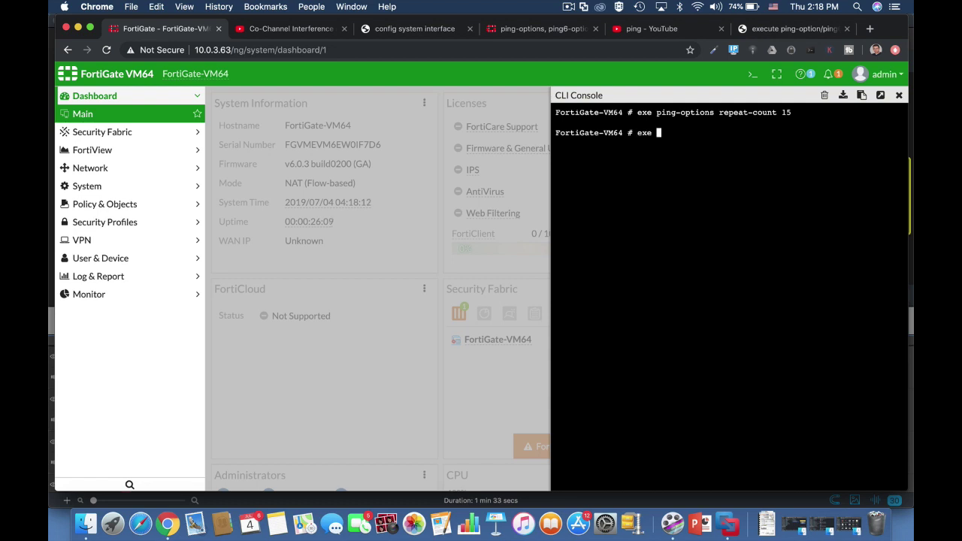
{"action": "type", "text": "ping 8.8.8.8"}
{"action": "key", "text": "Return"}
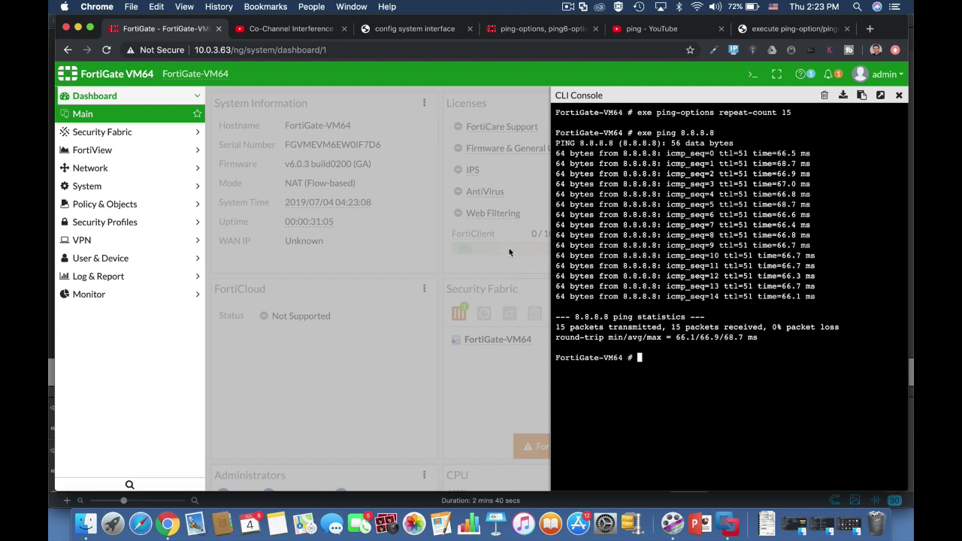
{"action": "left_click", "coordinate": [824, 95]}
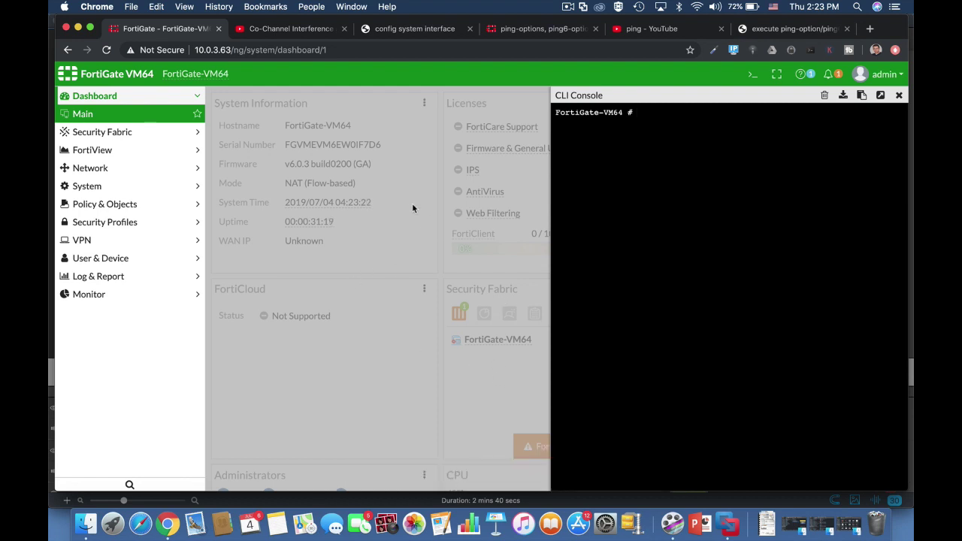
Step: Check the Network interfaces list, then return to the CLI Console
{"action": "left_click", "coordinate": [100, 168]}
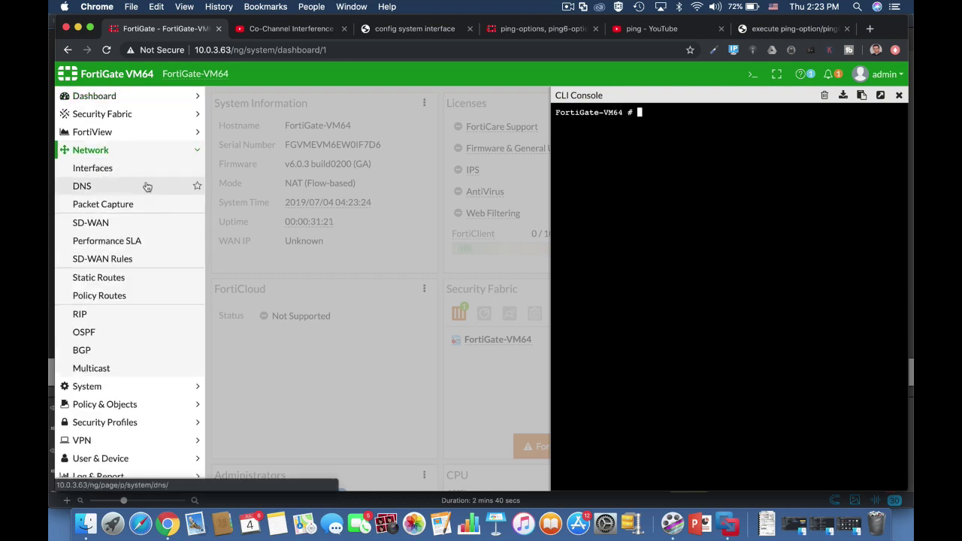
{"action": "left_click", "coordinate": [106, 169]}
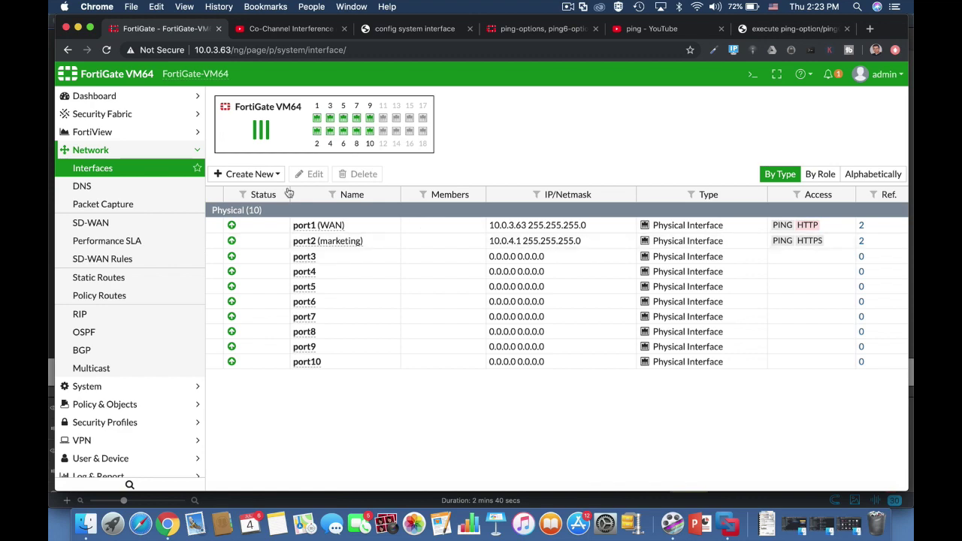
{"action": "left_click", "coordinate": [750, 74]}
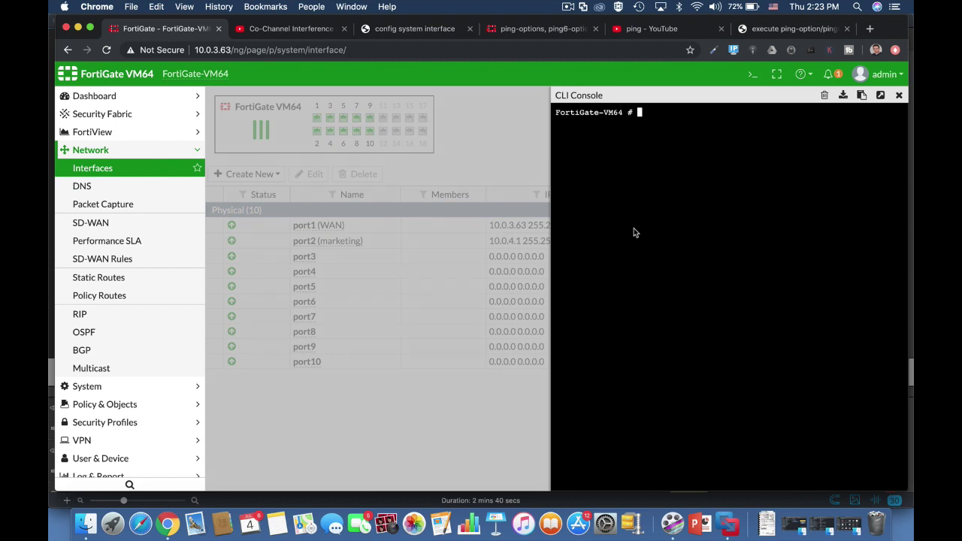
Step: Set the ping source address to 10.0.4.1 and begin a ping to 8.8.8.8
{"action": "type", "text": "exe ping"}
{"action": "key", "text": "Tab"}
{"action": "type", "text": "so"}
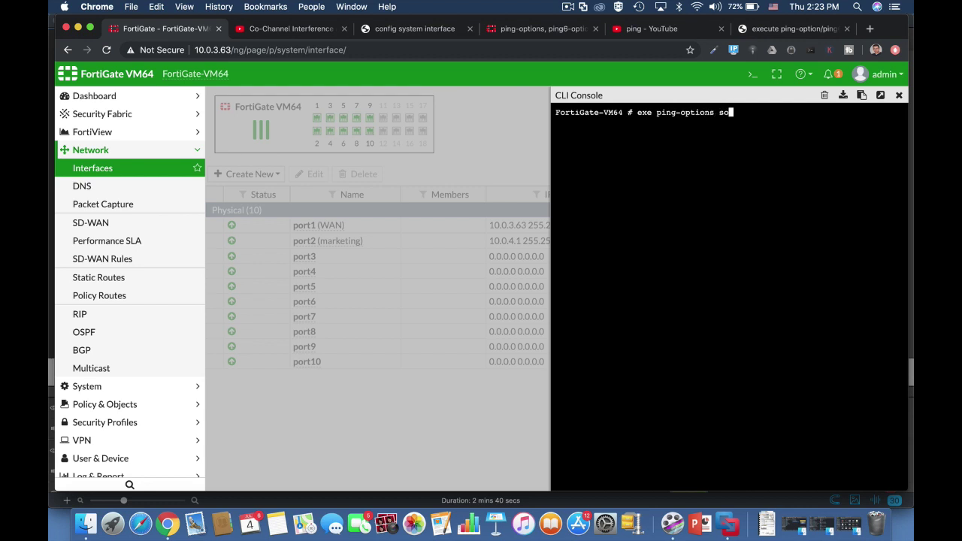
{"action": "key", "text": "Tab"}
{"action": "type", "text": "10.0.4.1"}
{"action": "key", "text": "Return"}
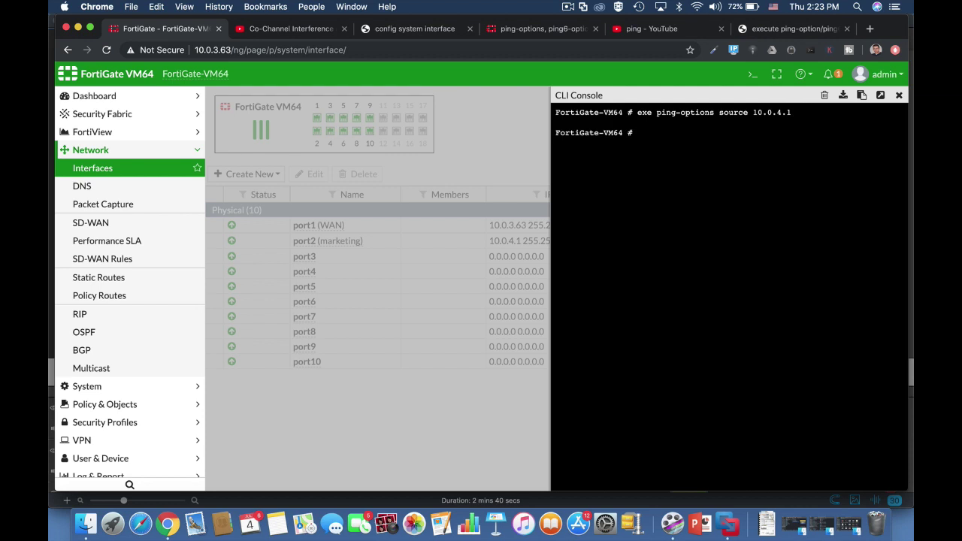
{"action": "type", "text": "exe ping "}
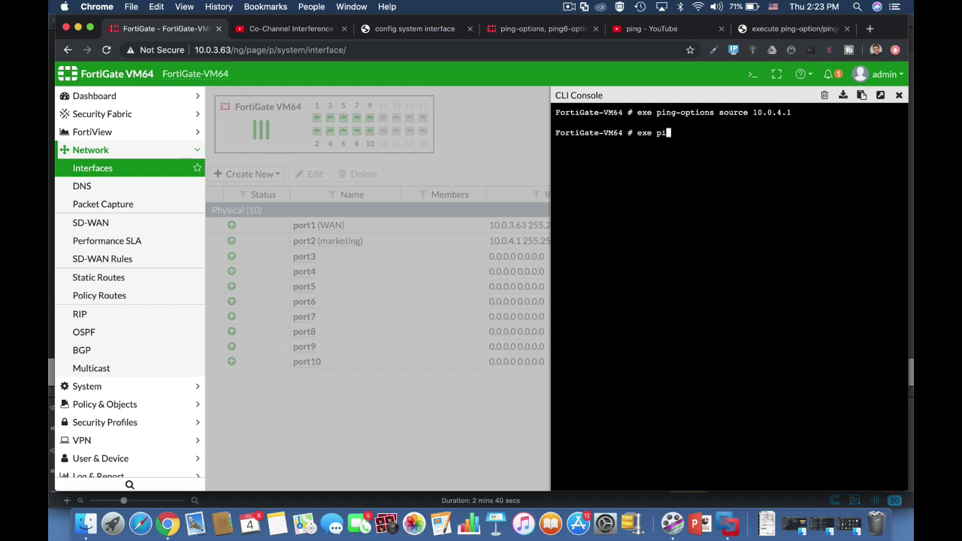
{"action": "type", "text": "8.8.8."}
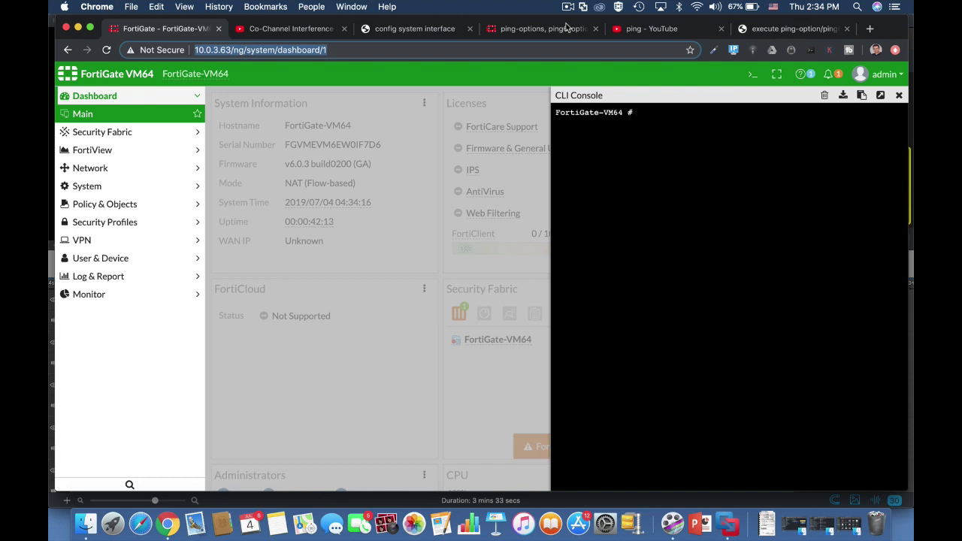
Step: Run exe ping-options ttl 220 to set the ping TTL to 220
{"action": "type", "text": "exe"}
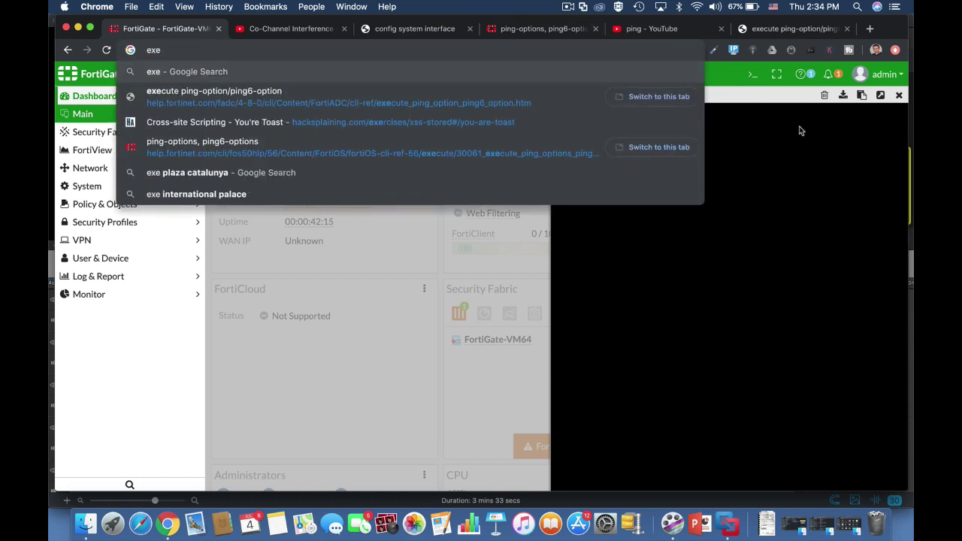
{"action": "left_click", "coordinate": [756, 163]}
{"action": "type", "text": "e"}
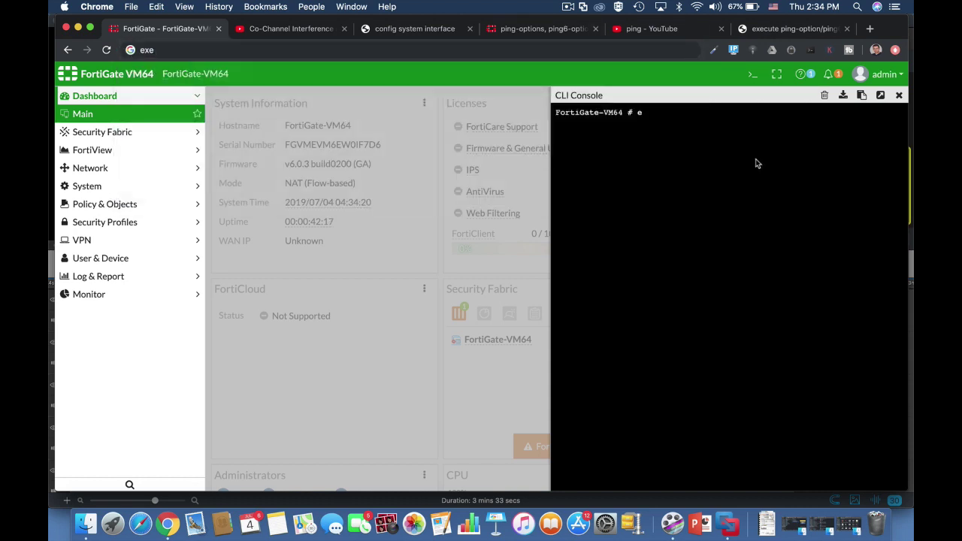
{"action": "type", "text": "xe ping"}
{"action": "key", "text": "Tab"}
{"action": "type", "text": "ttl "}
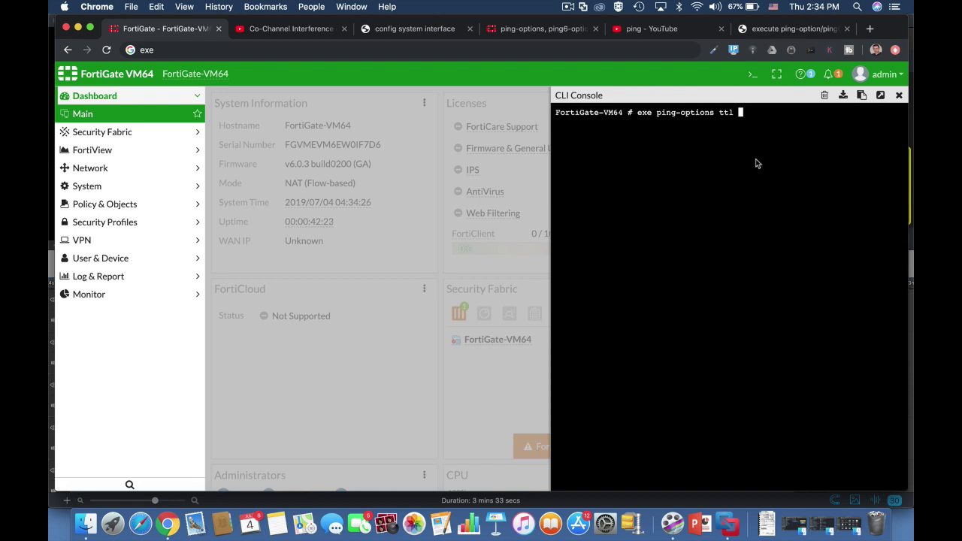
{"action": "type", "text": "220"}
{"action": "key", "text": "Return"}
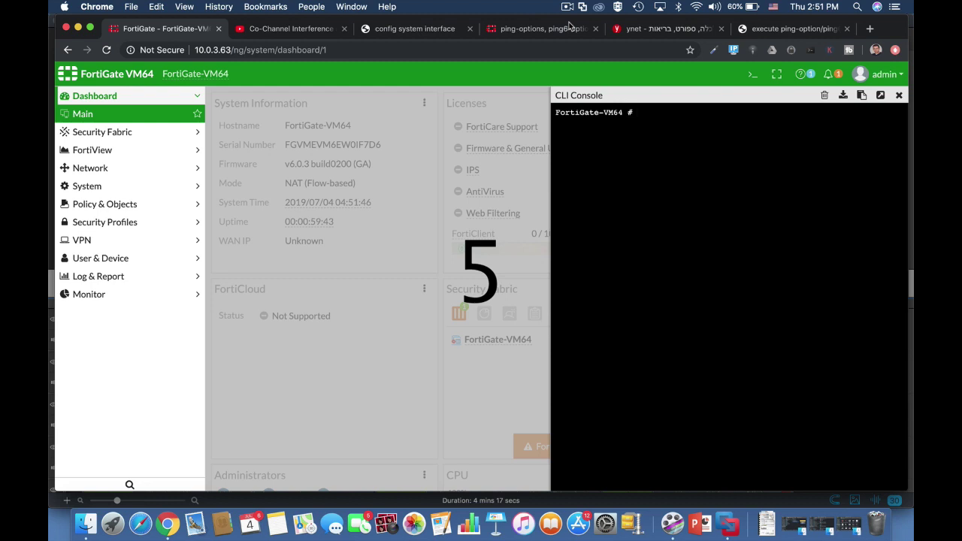
Step: Set ping options repeat-count 8, data-size 80 and source 10.0.4.1
{"action": "type", "text": "xe "}
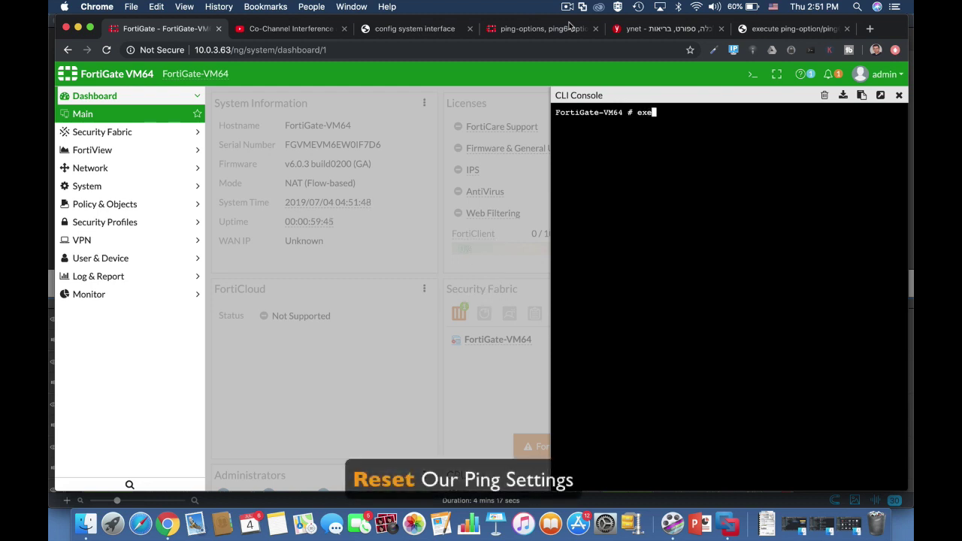
{"action": "type", "text": "ping-options"}
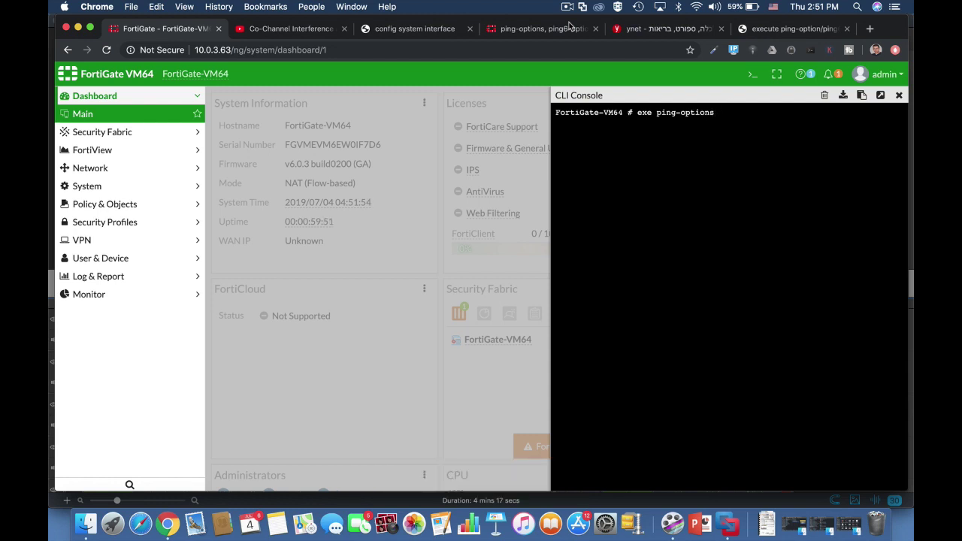
{"action": "type", "text": "r"}
{"action": "key", "text": "Tab"}
{"action": "key", "text": "Return"}
{"action": "key", "text": "Up"}
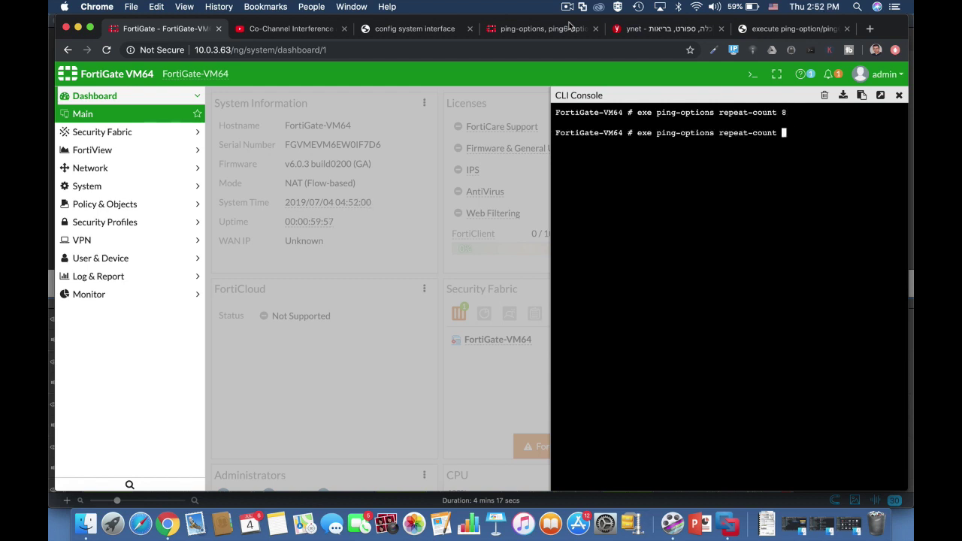
{"action": "key", "text": "BackSpace"}
{"action": "key", "text": "BackSpace"}
{"action": "key", "text": "BackSpace"}
{"action": "key", "text": "BackSpace"}
{"action": "key", "text": "BackSpace"}
{"action": "key", "text": "BackSpace"}
{"action": "key", "text": "BackSpace"}
{"action": "key", "text": "BackSpace"}
{"action": "key", "text": "BackSpace"}
{"action": "key", "text": "BackSpace"}
{"action": "key", "text": "BackSpace"}
{"action": "key", "text": "BackSpace"}
{"action": "key", "text": "BackSpace"}
{"action": "type", "text": "data-size 80"}
{"action": "key", "text": "Return"}
{"action": "type", "text": "exe"}
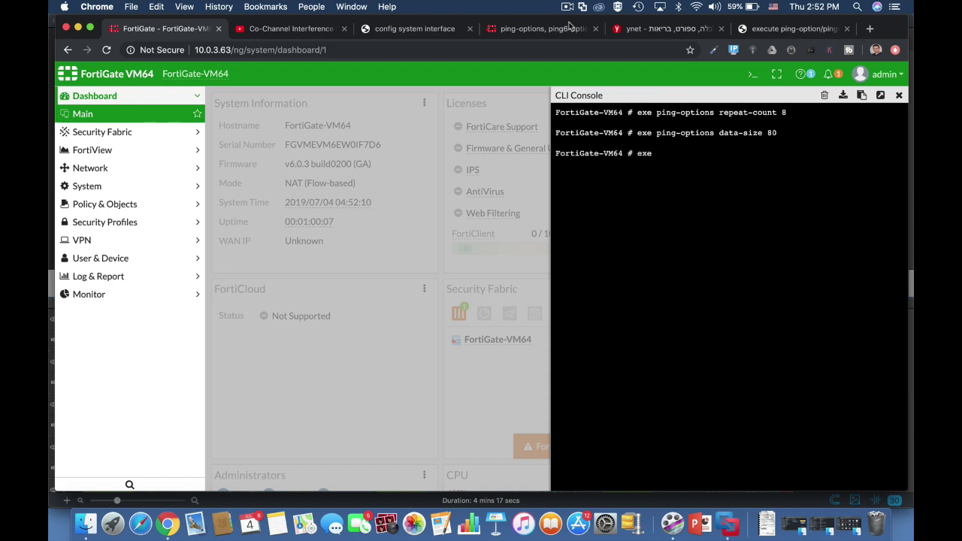
{"action": "type", "text": " ping"}
{"action": "key", "text": "Tab"}
{"action": "type", "text": "source"}
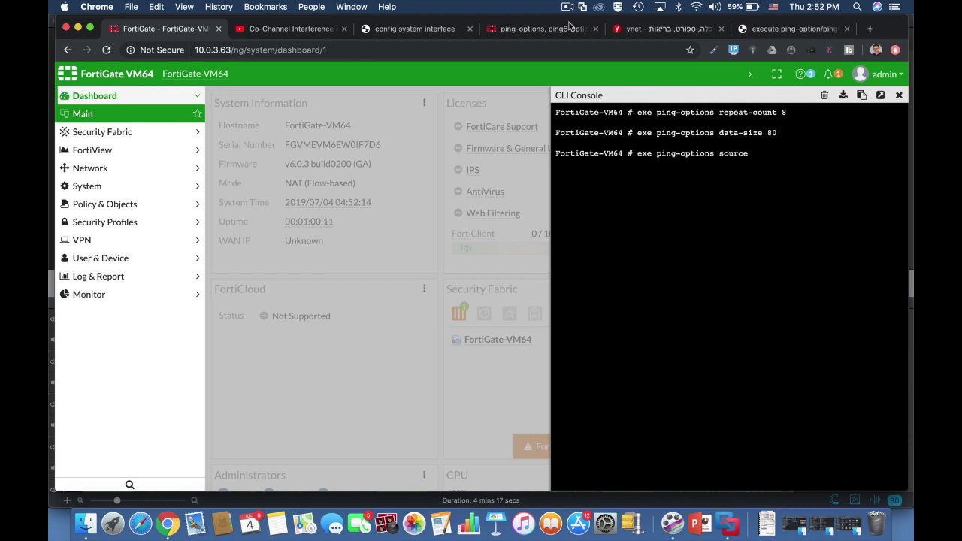
{"action": "type", "text": " 10.0.4.1"}
{"action": "key", "text": "Return"}
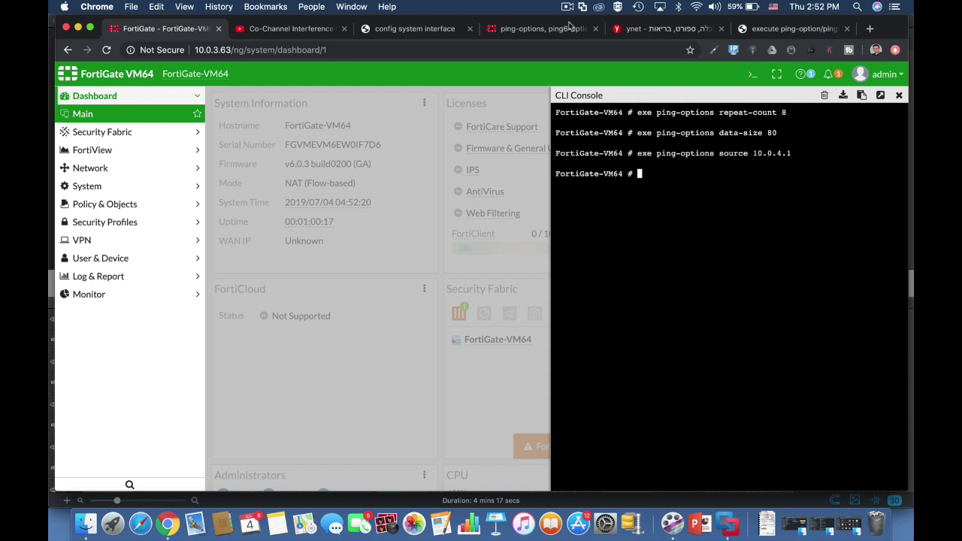
Step: Display the current ping settings with exe ping-options view-settings
{"action": "key", "text": "Up"}
{"action": "key", "text": "BackSpace"}
{"action": "key", "text": "BackSpace"}
{"action": "key", "text": "BackSpace"}
{"action": "key", "text": "BackSpace"}
{"action": "key", "text": "BackSpace"}
{"action": "key", "text": "BackSpace"}
{"action": "key", "text": "BackSpace"}
{"action": "key", "text": "BackSpace"}
{"action": "key", "text": "BackSpace"}
{"action": "key", "text": "BackSpace"}
{"action": "key", "text": "BackSpace"}
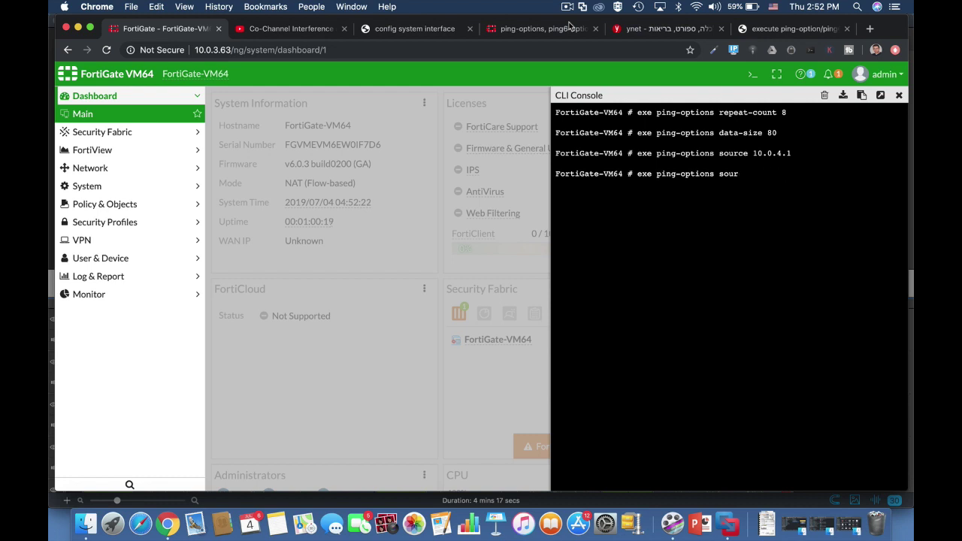
{"action": "key", "text": "BackSpace"}
{"action": "key", "text": "BackSpace"}
{"action": "key", "text": "BackSpace"}
{"action": "key", "text": "BackSpace"}
{"action": "type", "text": "view"}
{"action": "key", "text": "Tab"}
{"action": "key", "text": "Return"}
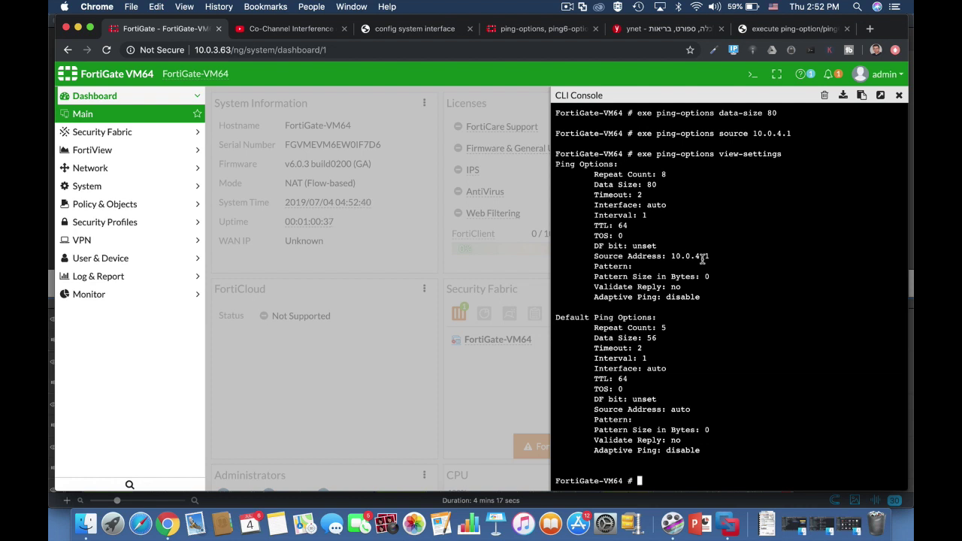
Step: Run execute ping-options reset to restore default ping options
{"action": "type", "text": "exe"}
{"action": "key", "text": "Tab"}
{"action": "type", "text": "ping"}
{"action": "type", "text": "repeat-count"}
{"action": "key", "text": "BackSpace"}
{"action": "key", "text": "BackSpace"}
{"action": "key", "text": "BackSpace"}
{"action": "key", "text": "BackSpace"}
{"action": "key", "text": "BackSpace"}
{"action": "key", "text": "BackSpace"}
{"action": "key", "text": "BackSpace"}
{"action": "key", "text": "BackSpace"}
{"action": "key", "text": "BackSpace"}
{"action": "key", "text": "BackSpace"}
{"action": "type", "text": "set"}
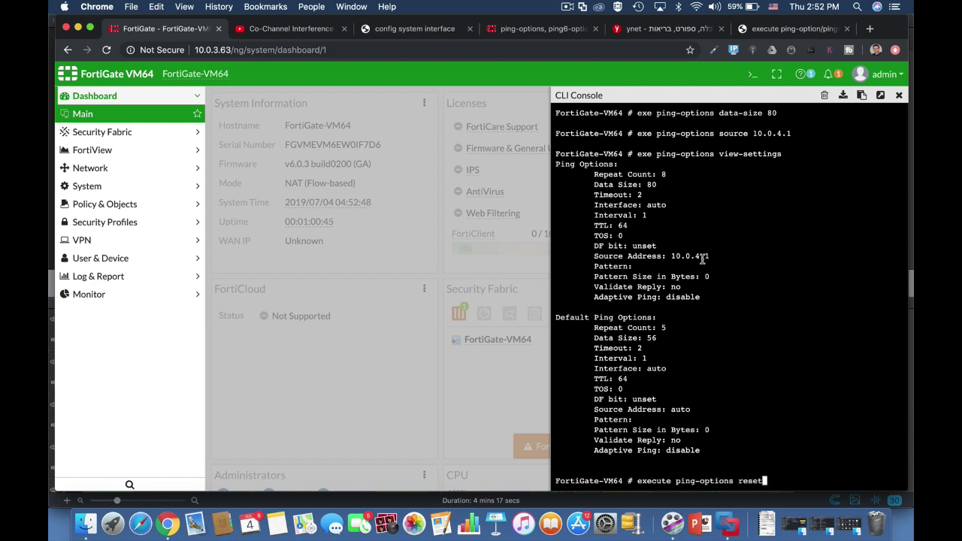
{"action": "key", "text": "Return"}
Step: Confirm the defaults with execute ping-options view-settings
{"action": "key", "text": "Up"}
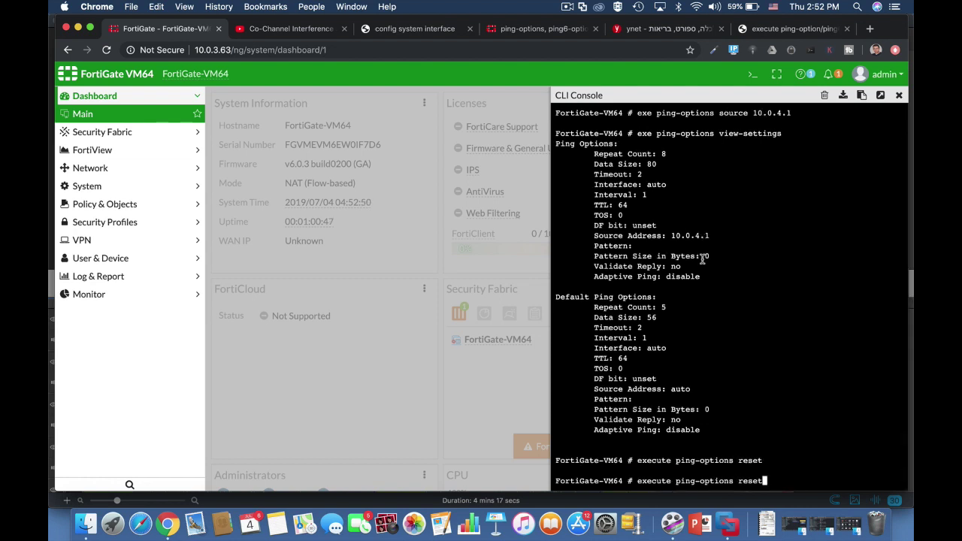
{"action": "key", "text": "BackSpace"}
{"action": "key", "text": "BackSpace"}
{"action": "key", "text": "BackSpace"}
{"action": "key", "text": "BackSpace"}
{"action": "key", "text": "BackSpace"}
{"action": "key", "text": "BackSpace"}
{"action": "type", "text": "vi"}
{"action": "key", "text": "Tab"}
{"action": "key", "text": "Return"}
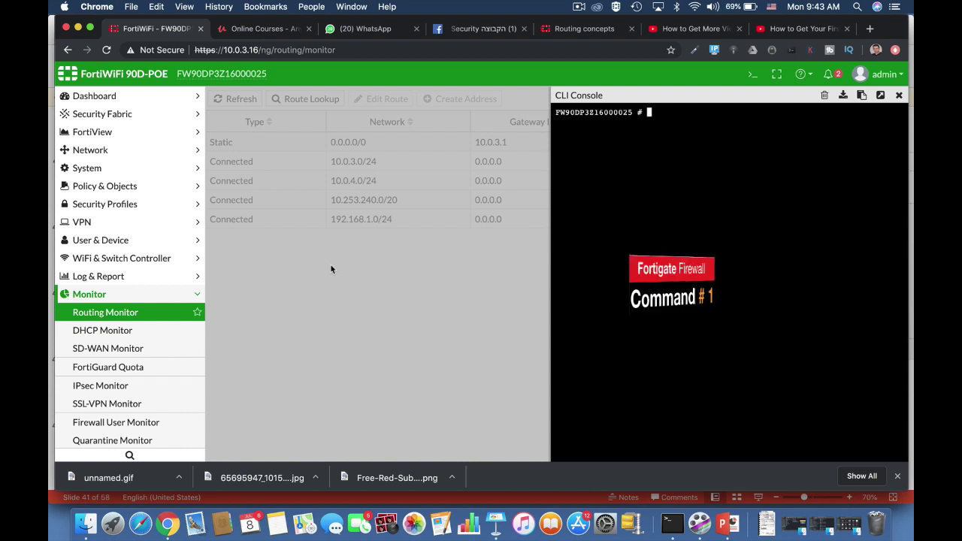
Step: Show the routing table database with get router info routing-table database
{"action": "type", "text": "get"}
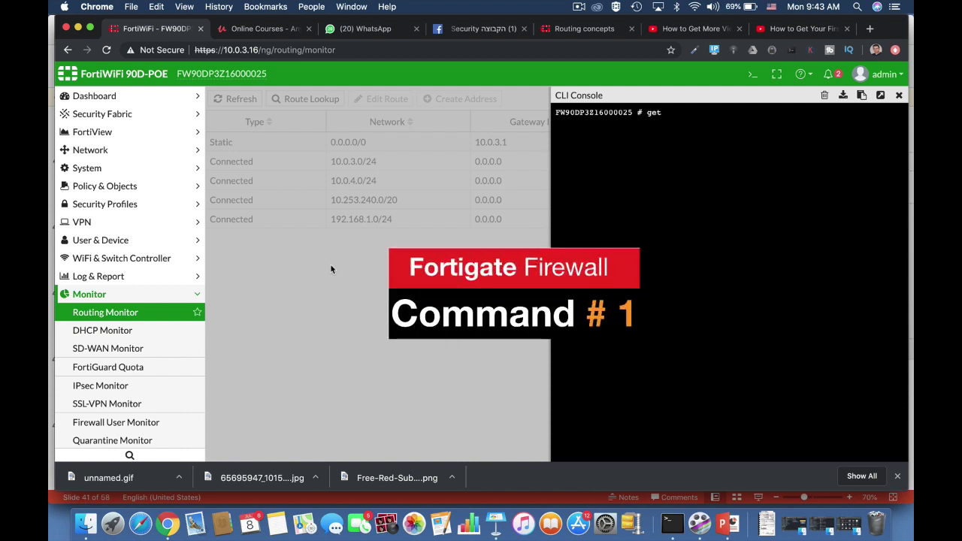
{"action": "type", "text": " router info routing-table"}
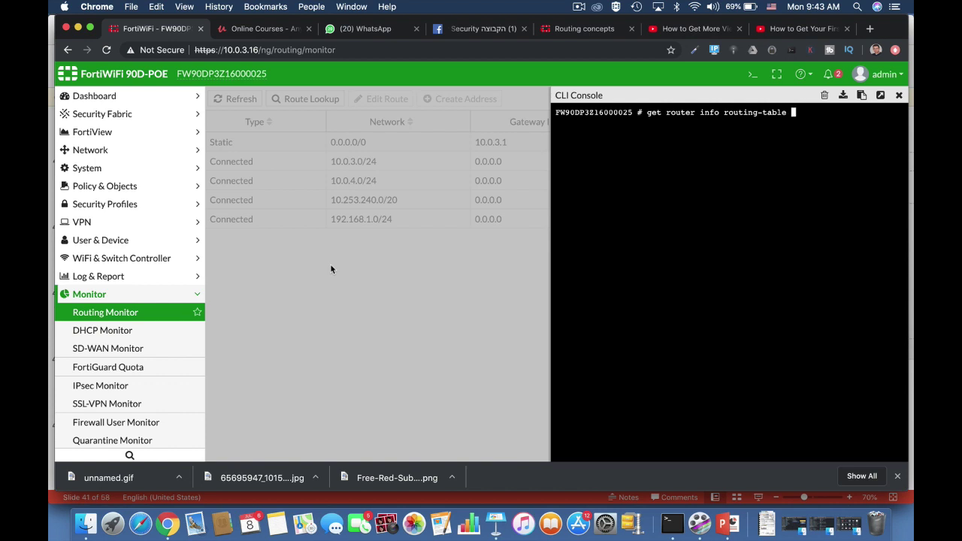
{"action": "type", "text": "database"}
{"action": "key", "text": "Return"}
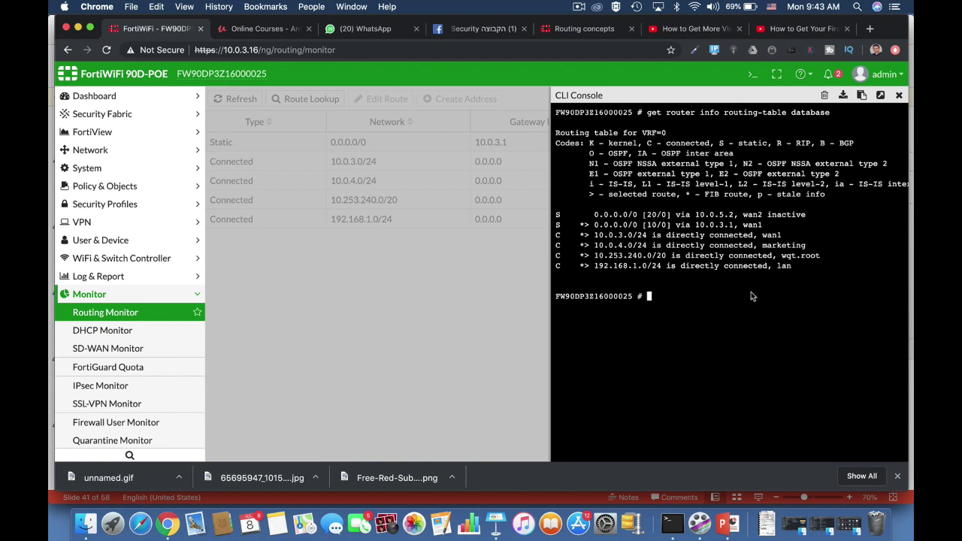
Step: Show the full routing table with get router info routing-table all
{"action": "key", "text": "Up"}
{"action": "key", "text": "BackSpace"}
{"action": "key", "text": "BackSpace"}
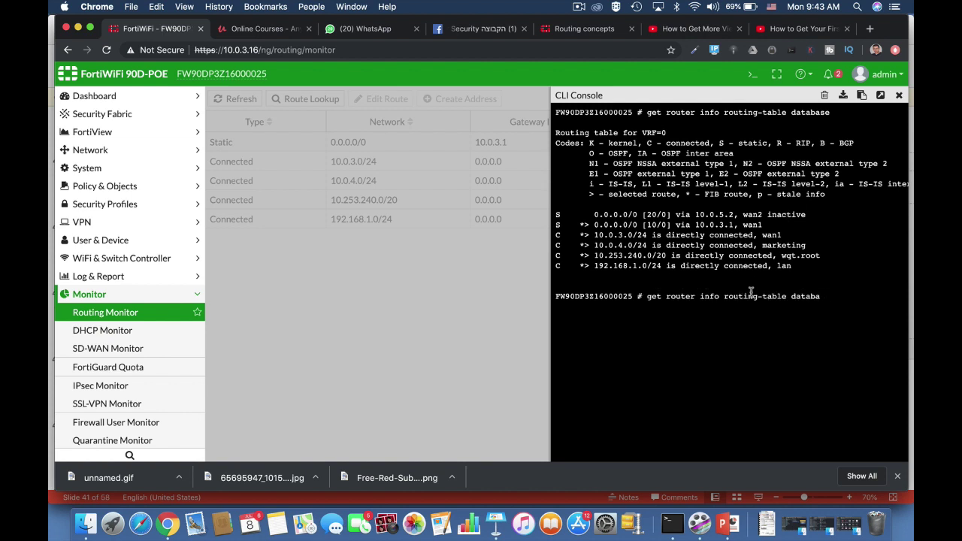
{"action": "key", "text": "BackSpace"}
{"action": "key", "text": "BackSpace"}
{"action": "key", "text": "BackSpace"}
{"action": "key", "text": "BackSpace"}
{"action": "key", "text": "BackSpace"}
{"action": "key", "text": "BackSpace"}
{"action": "type", "text": "all"}
{"action": "key", "text": "Return"}
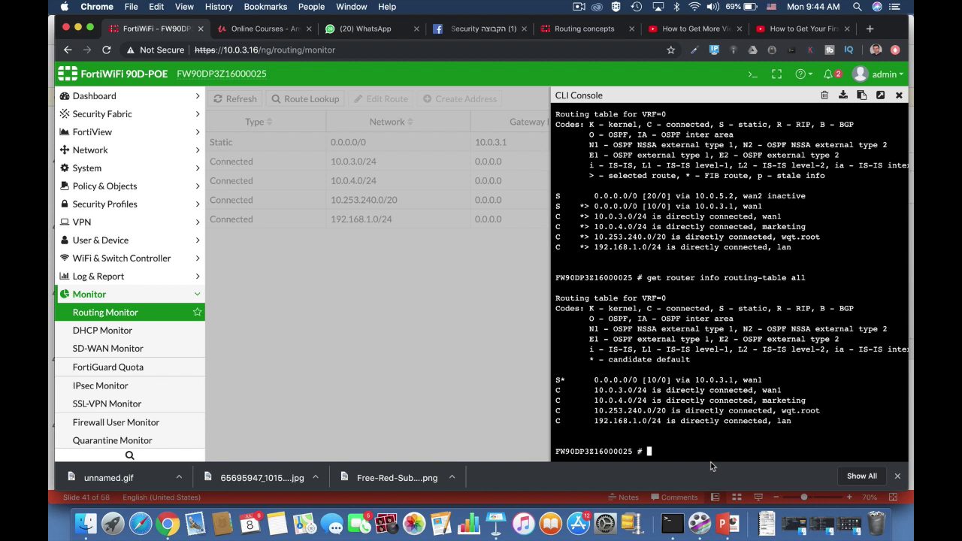
Step: Run get router info routing-table details 0.0.0.0 to list both static default routes
{"action": "type", "text": "get router info r"}
{"action": "key", "text": "Tab"}
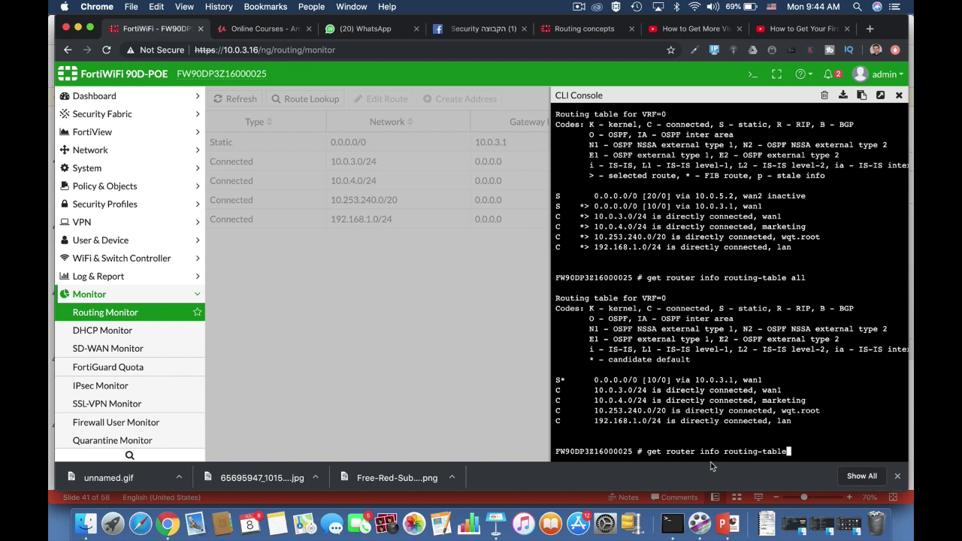
{"action": "type", "text": "de"}
{"action": "key", "text": "BackSpace"}
{"action": "key", "text": "BackSpace"}
{"action": "type", "text": "de"}
{"action": "key", "text": "Tab"}
{"action": "type", "text": "0.0.0.0"}
{"action": "key", "text": "Return"}
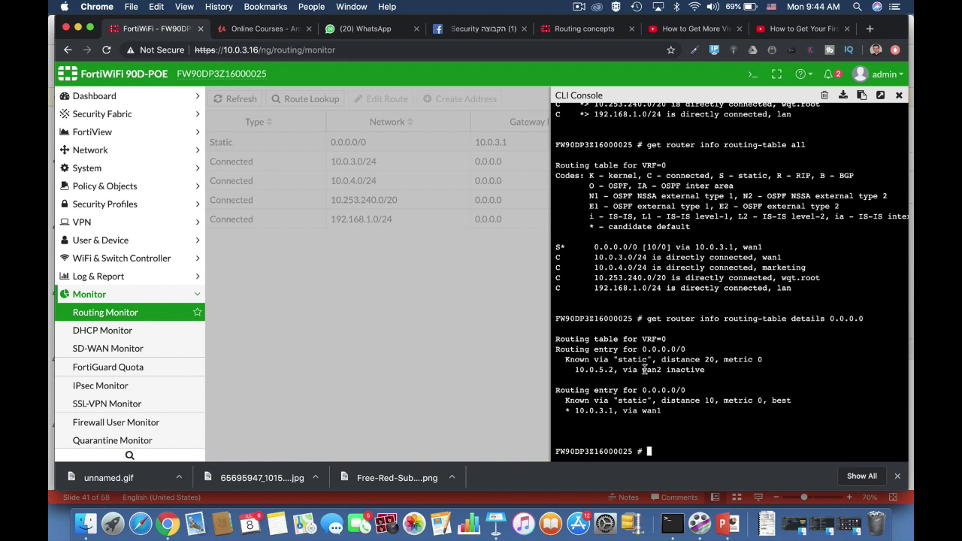
Step: Highlight the inactive wan2 route's gateway 10.0.5.2 and the distances 10 and 20
{"action": "double_click", "coordinate": [643, 369]}
{"action": "left_click_drag", "start_coordinate": [572, 369], "coordinate": [612, 369]}
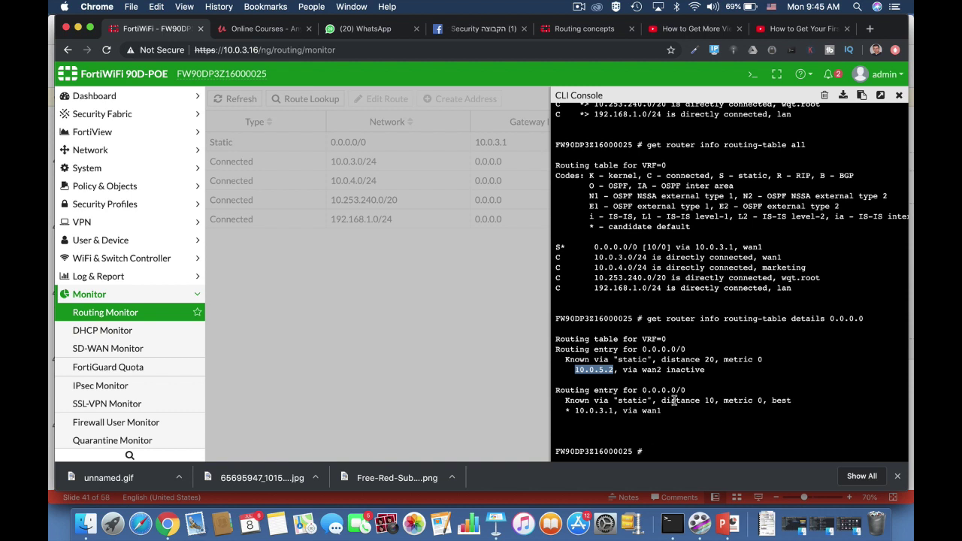
{"action": "double_click", "coordinate": [709, 400]}
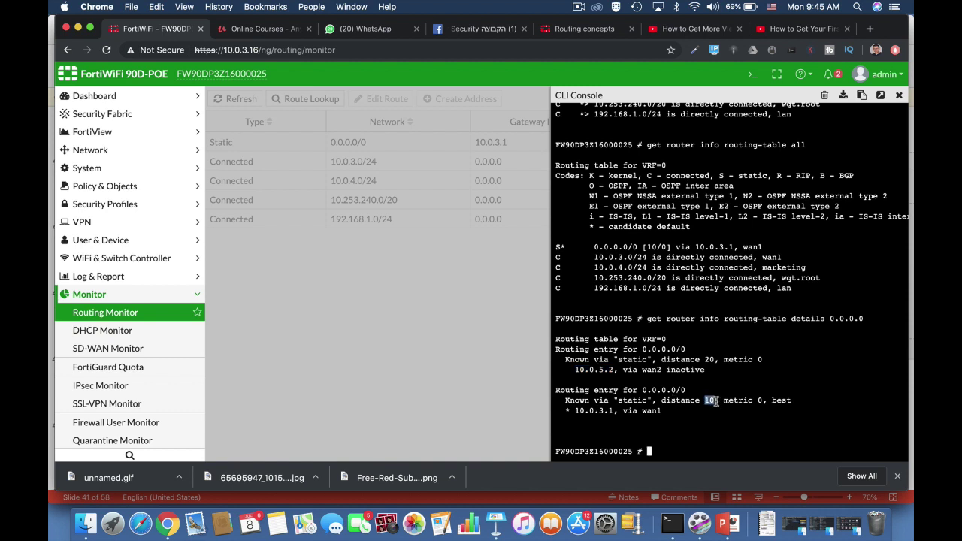
{"action": "double_click", "coordinate": [709, 359]}
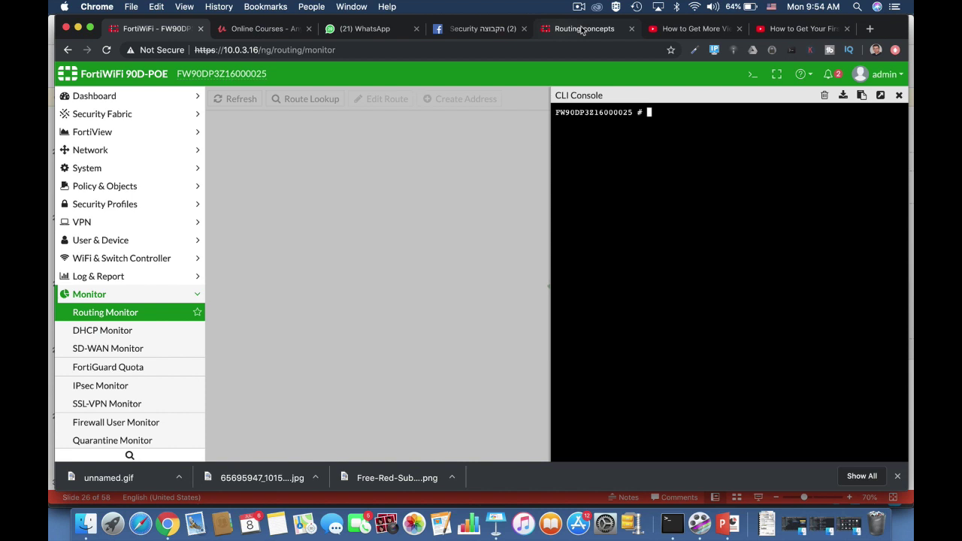
Step: Open the wan2 0.0.0.0/0 default route from Network > Static Routes for editing
{"action": "left_click", "coordinate": [123, 150]}
{"action": "left_click", "coordinate": [121, 279]}
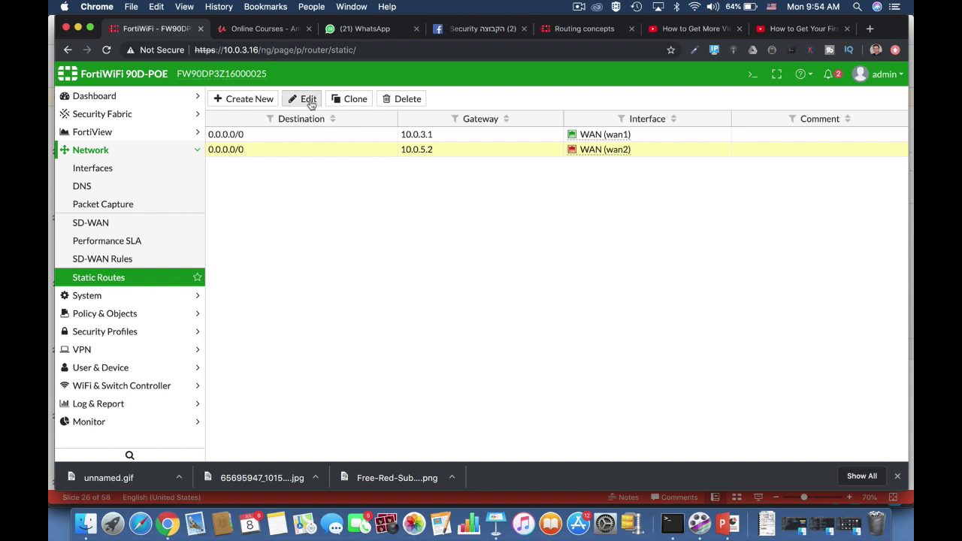
{"action": "left_click", "coordinate": [307, 99]}
Step: Change the wan2 default route's administrative distance from 20 to 10 and click OK
{"action": "left_click", "coordinate": [356, 191]}
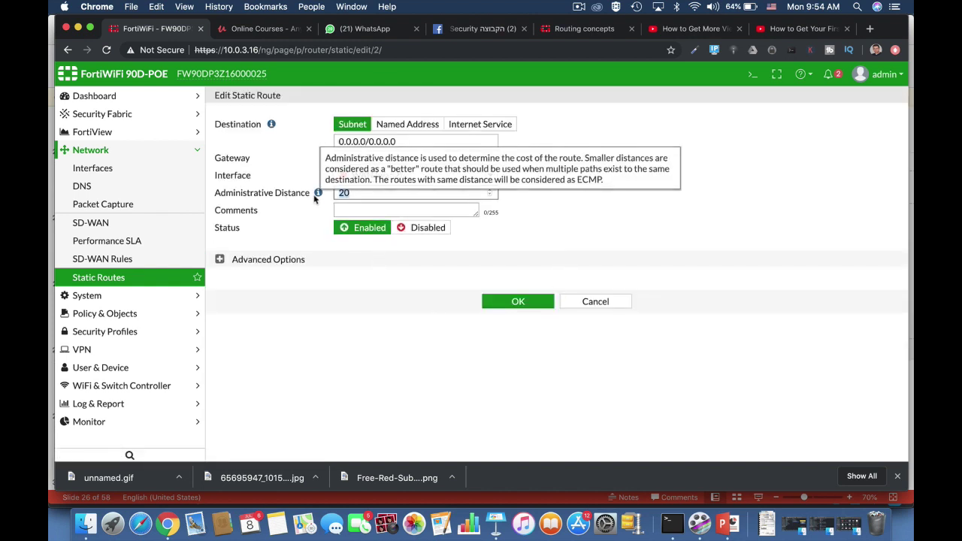
{"action": "key", "text": "BackSpace"}
{"action": "key", "text": "BackSpace"}
{"action": "type", "text": "10"}
{"action": "left_click", "coordinate": [538, 305]}
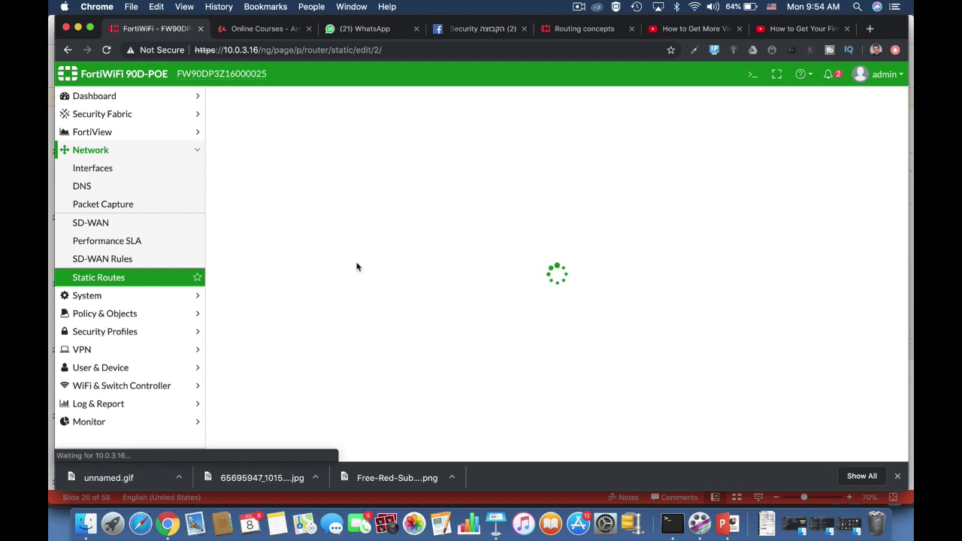
{"action": "left_click", "coordinate": [752, 74]}
Step: Run get router info routing-table database to list the wan1 and wan2 default routes
{"action": "type", "text": "get route"}
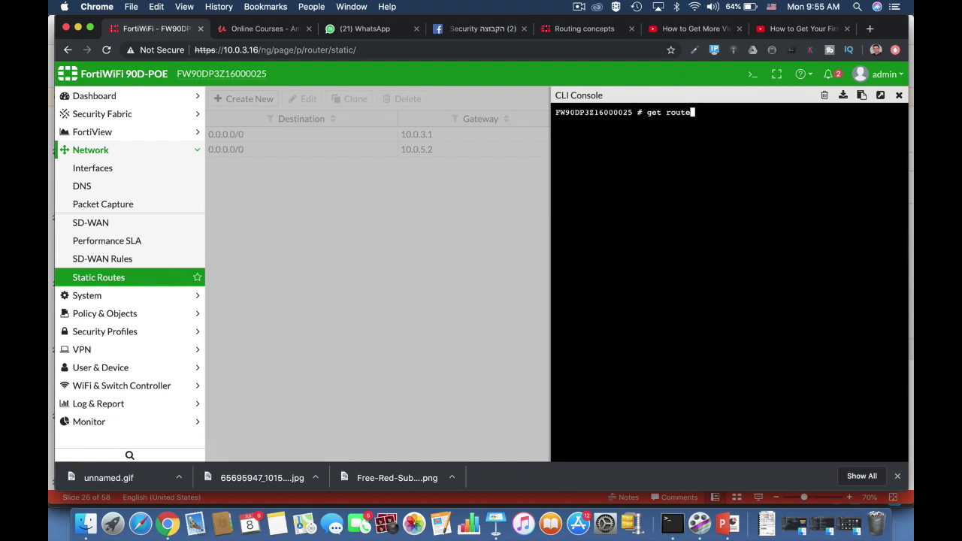
{"action": "type", "text": "r"}
{"action": "key", "text": "Tab"}
{"action": "key", "text": "ctrl+w"}
{"action": "type", "text": "info routing-table d"}
{"action": "key", "text": "Tab"}
{"action": "key", "text": "Tab"}
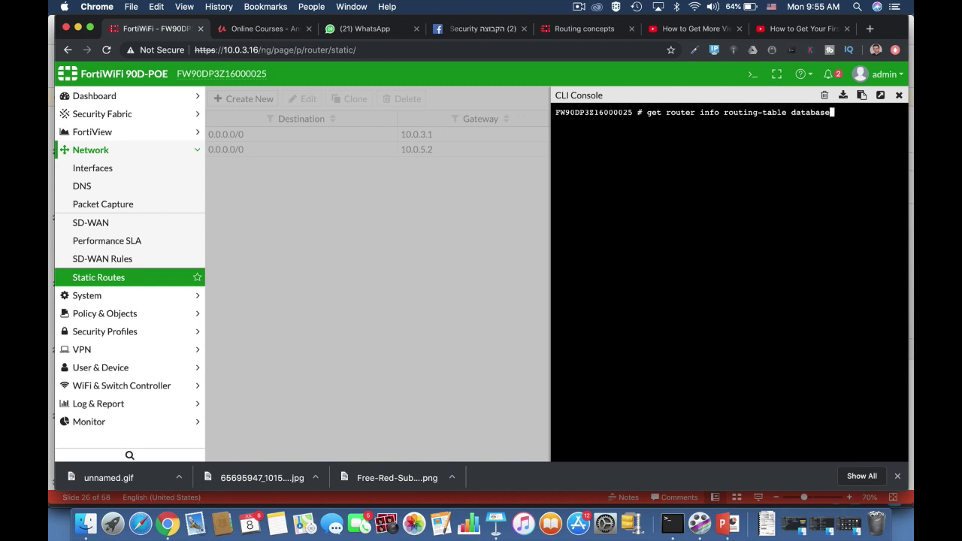
{"action": "key", "text": "Return"}
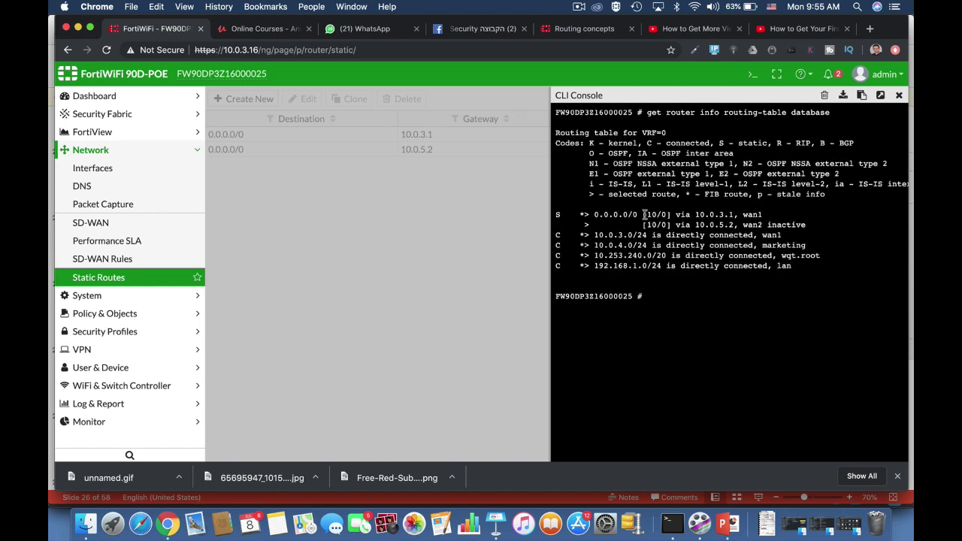
Step: Mark the two default route lines, then start typing config system session-helper
{"action": "left_click_drag", "start_coordinate": [644, 215], "coordinate": [809, 234]}
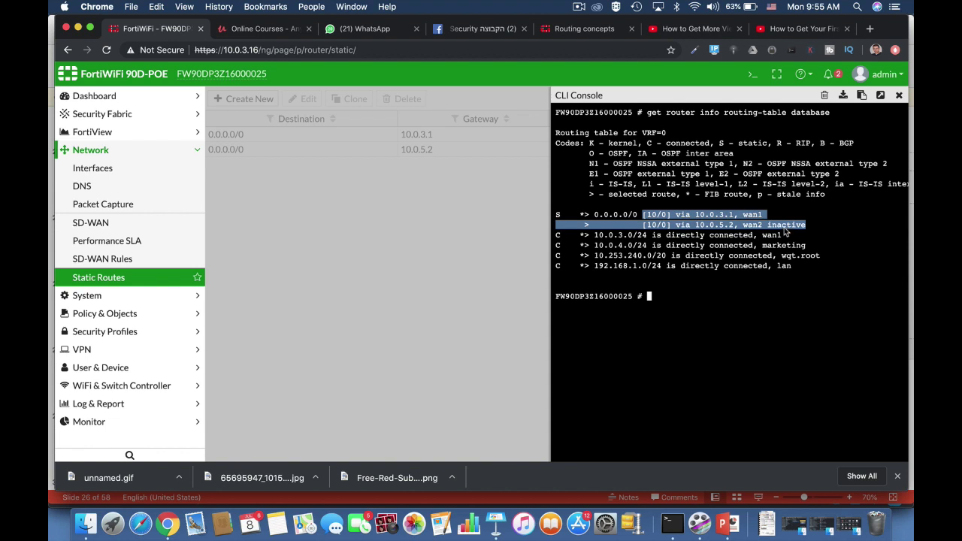
{"action": "left_click", "coordinate": [627, 338]}
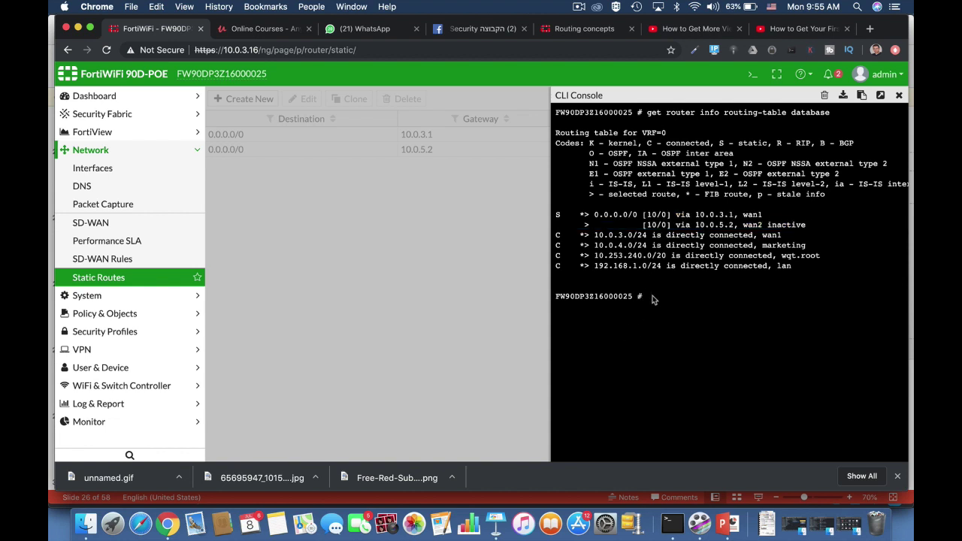
{"action": "type", "text": "config system session-helper"}
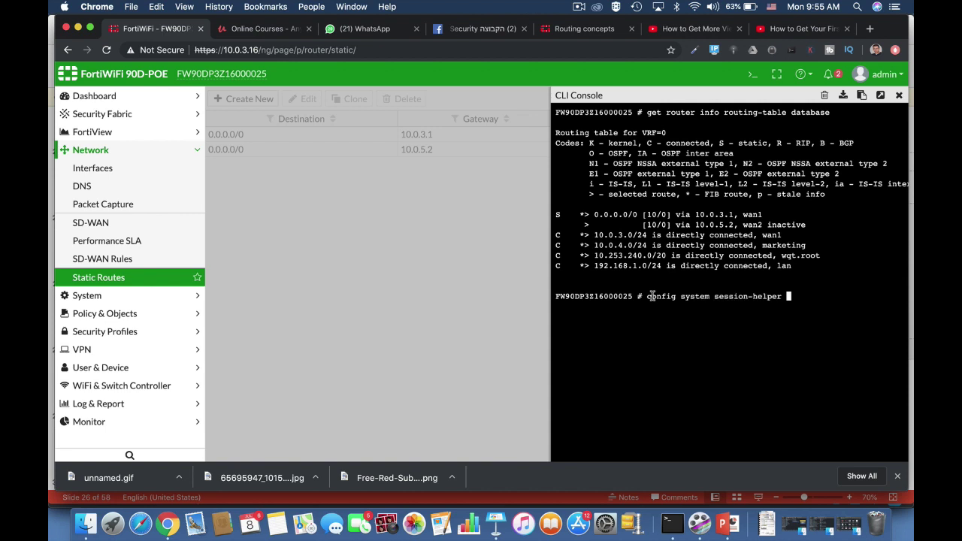
Step: Enter 'config system settings' and set v4-ecmp-mode to source-ip-based, cycling through the other ECMP modes
{"action": "key", "text": "BackSpace"}
{"action": "key", "text": "BackSpace"}
{"action": "key", "text": "BackSpace"}
{"action": "key", "text": "BackSpace"}
{"action": "key", "text": "BackSpace"}
{"action": "key", "text": "BackSpace"}
{"action": "key", "text": "BackSpace"}
{"action": "key", "text": "BackSpace"}
{"action": "key", "text": "BackSpace"}
{"action": "key", "text": "BackSpace"}
{"action": "key", "text": "BackSpace"}
{"action": "type", "text": "tings"}
{"action": "key", "text": "Return"}
{"action": "type", "text": "se"}
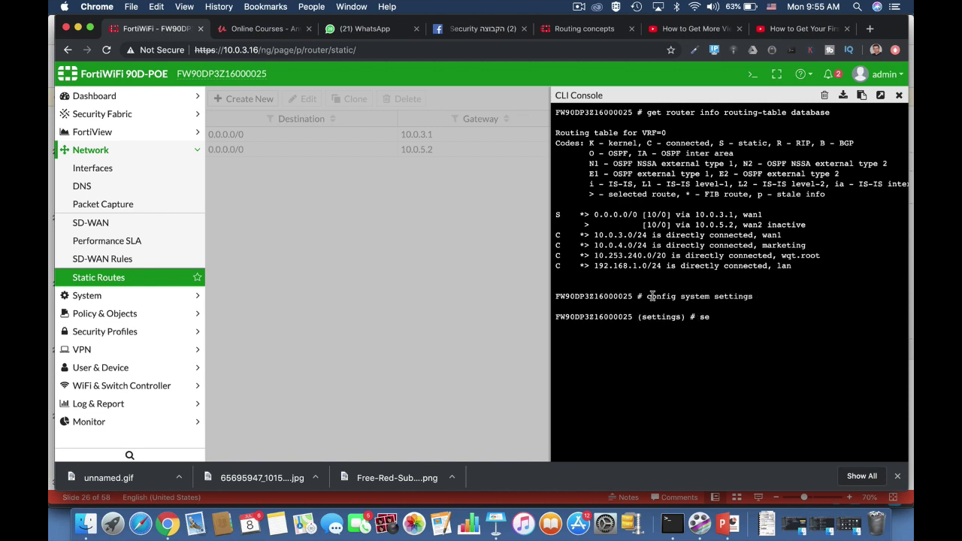
{"action": "type", "text": "t v"}
{"action": "key", "text": "Tab"}
{"action": "key", "text": "Tab"}
{"action": "key", "text": "Tab"}
{"action": "type", "text": "source-ip-based"}
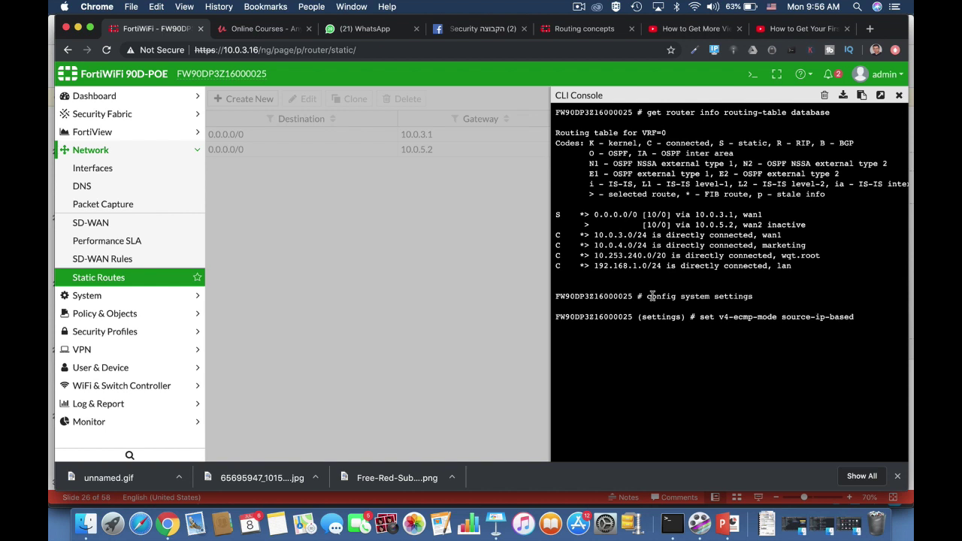
{"action": "key", "text": "Tab"}
{"action": "key", "text": "Tab"}
{"action": "key", "text": "Tab"}
{"action": "key", "text": "BackSpace"}
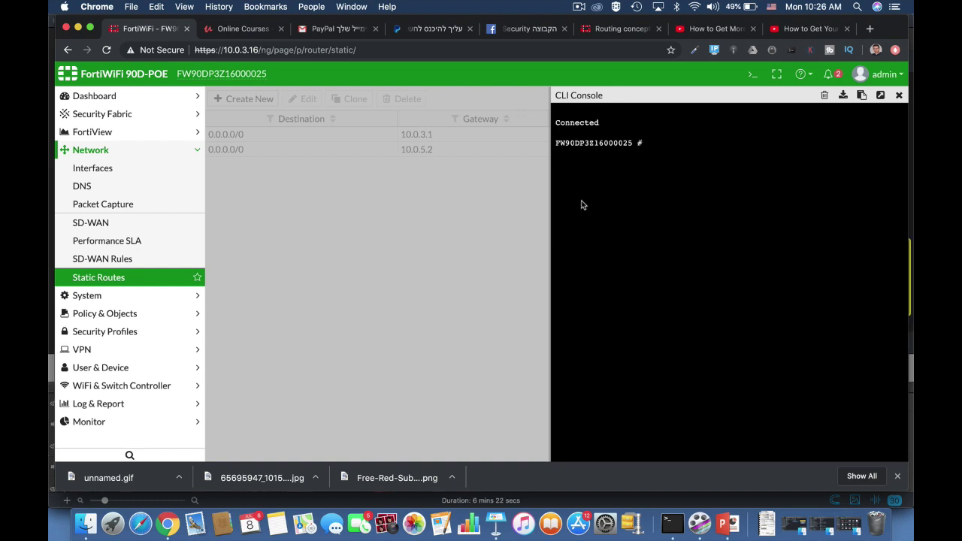
Step: Create the link-monitor entry 'probe' with source interface wan1
{"action": "type", "text": "config system link-monitor"}
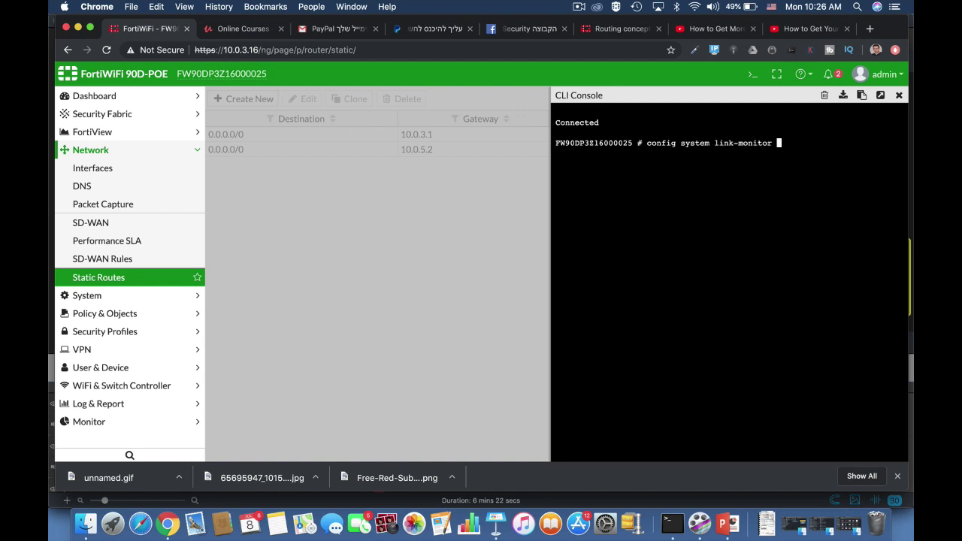
{"action": "key", "text": "Return"}
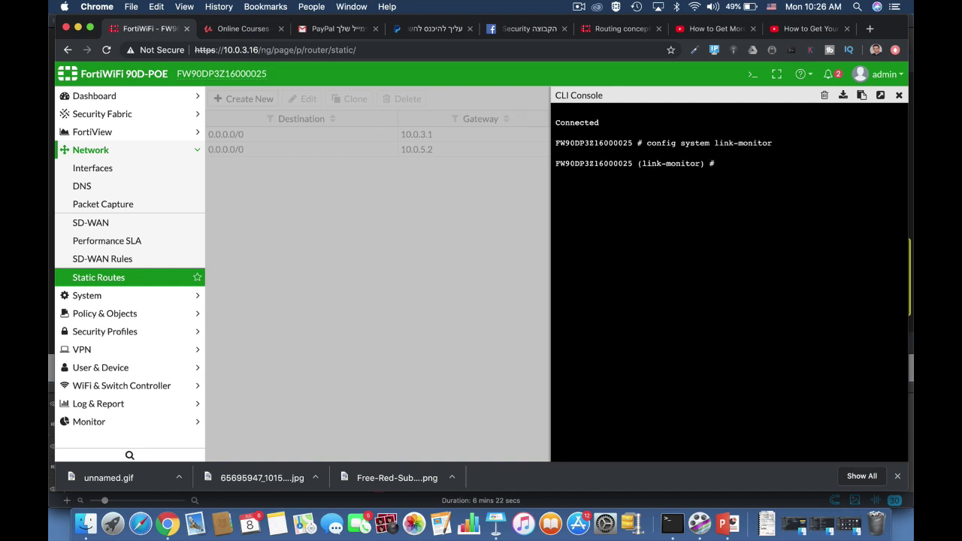
{"action": "type", "text": "edit probe"}
{"action": "key", "text": "Return"}
{"action": "type", "text": "set srcintf wan1 set se"}
{"action": "key", "text": "Return"}
{"action": "key", "text": "Up"}
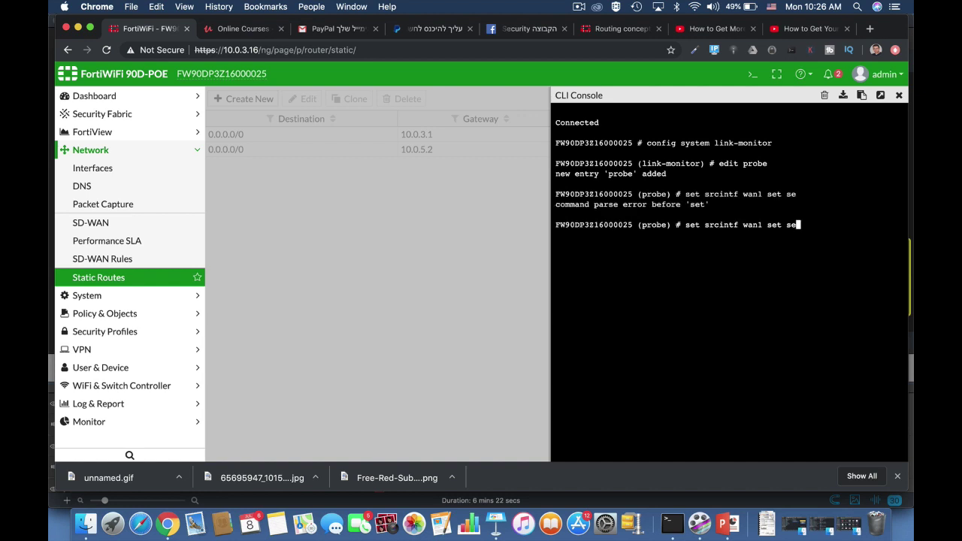
{"action": "key", "text": "BackSpace"}
{"action": "key", "text": "BackSpace"}
{"action": "key", "text": "BackSpace"}
{"action": "key", "text": "BackSpace"}
{"action": "key", "text": "BackSpace"}
{"action": "key", "text": "BackSpace"}
{"action": "key", "text": "Return"}
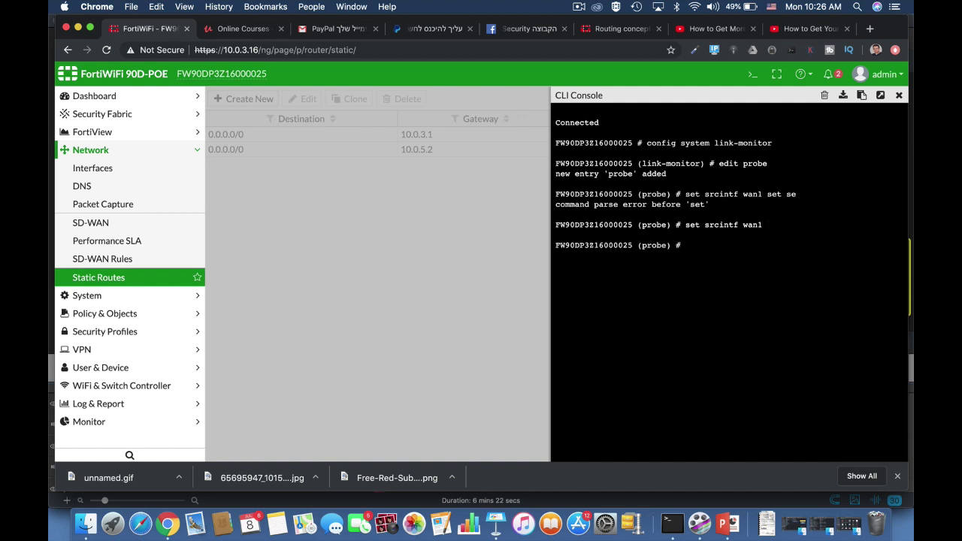
Step: Set the probe's server to 8.8.8.8, gateway-ip to 10.0.3.1 and protocol to ping
{"action": "type", "text": "set server 8.8.8.8"}
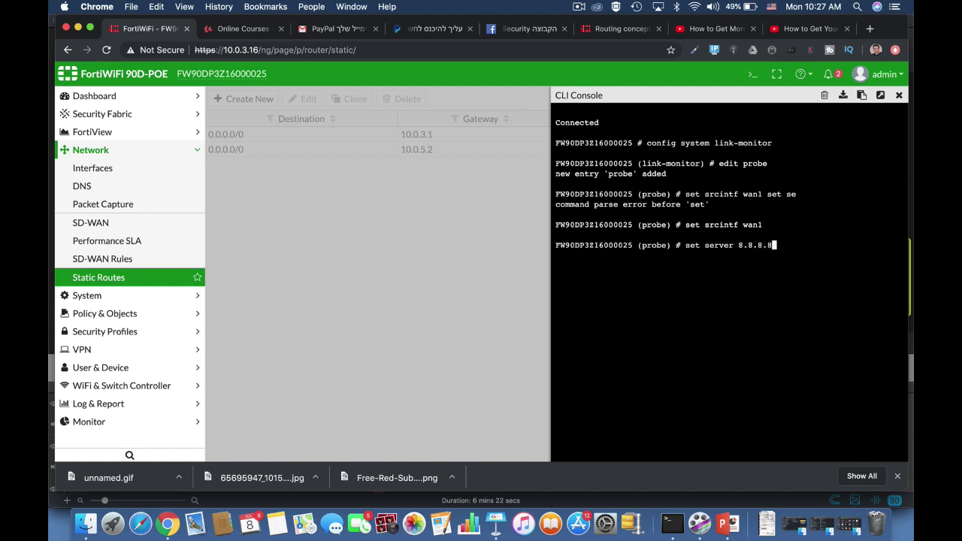
{"action": "key", "text": "Return"}
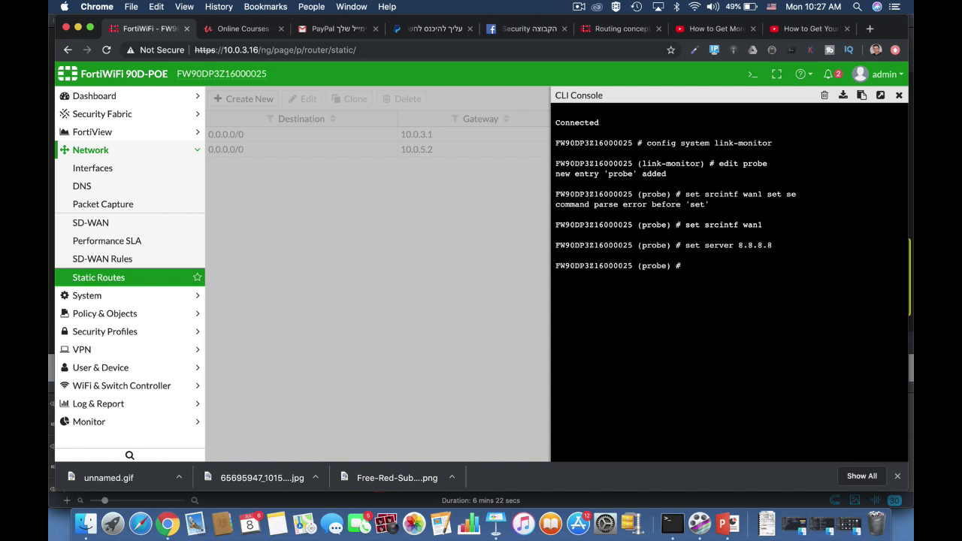
{"action": "type", "text": "set ga"}
{"action": "key", "text": "Tab"}
{"action": "type", "text": "10.0.3.1"}
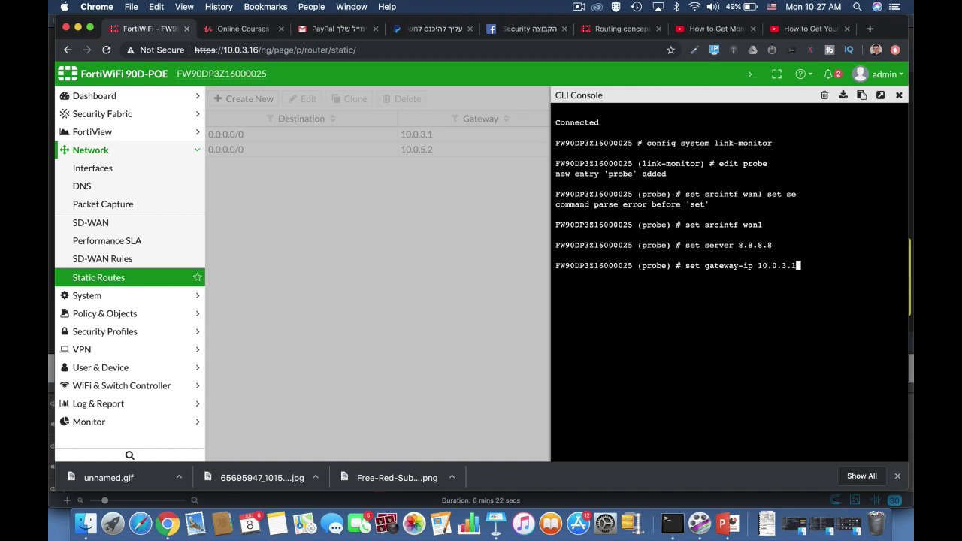
{"action": "key", "text": "Return"}
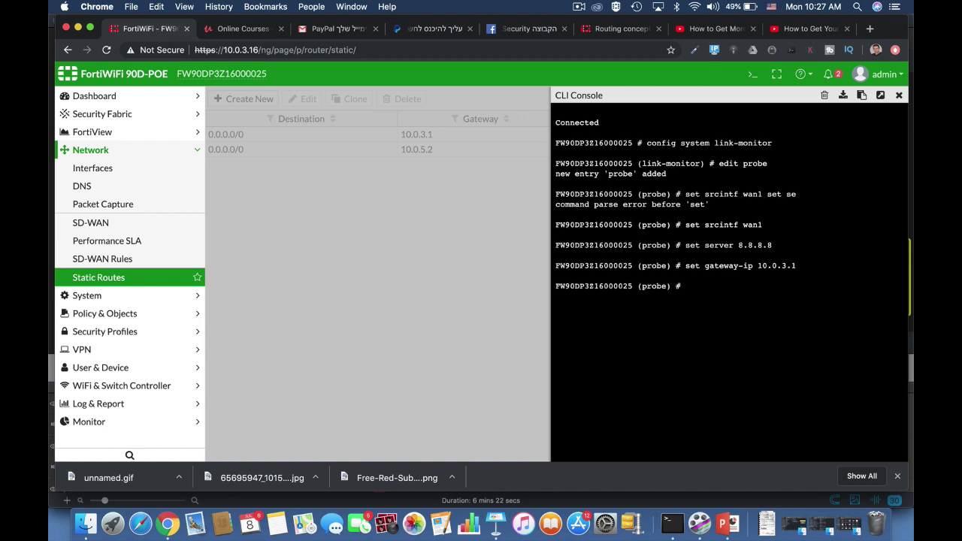
{"action": "type", "text": "set pro"}
{"action": "key", "text": "Tab"}
{"action": "type", "text": "ping"}
{"action": "key", "text": "Return"}
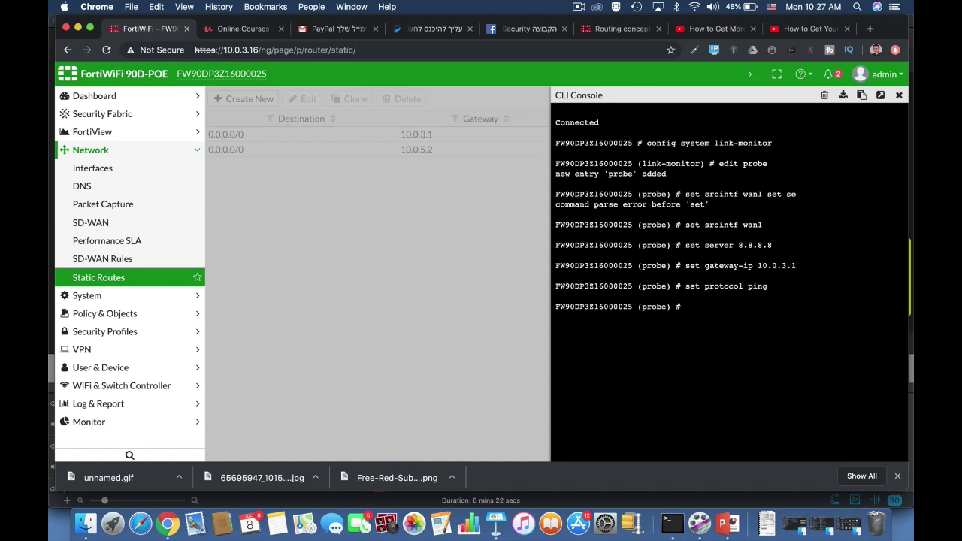
Step: Enable update-static-route on the probe, then save it with next and end
{"action": "type", "text": "set up"}
{"action": "key", "text": "Tab"}
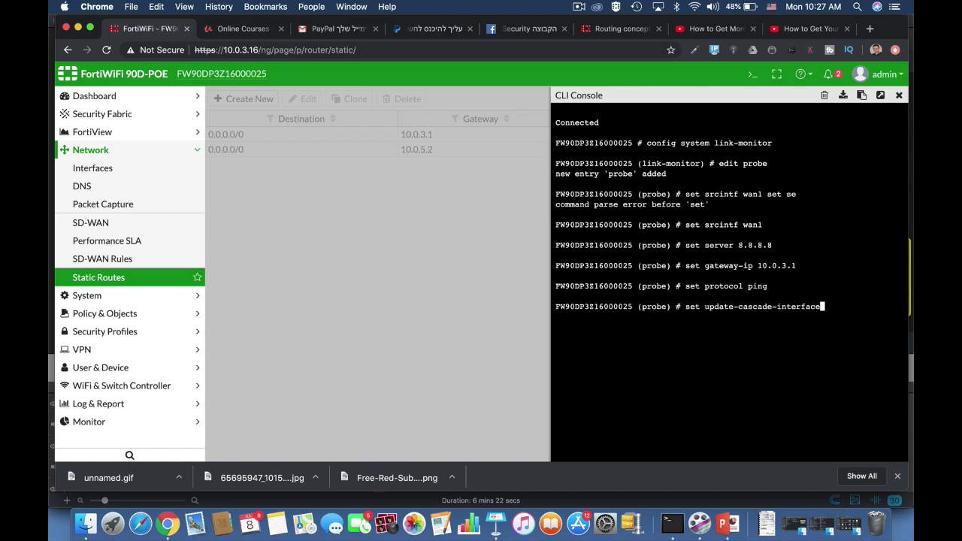
{"action": "key", "text": "Tab"}
{"action": "type", "text": "e"}
{"action": "key", "text": "Tab"}
{"action": "key", "text": "Return"}
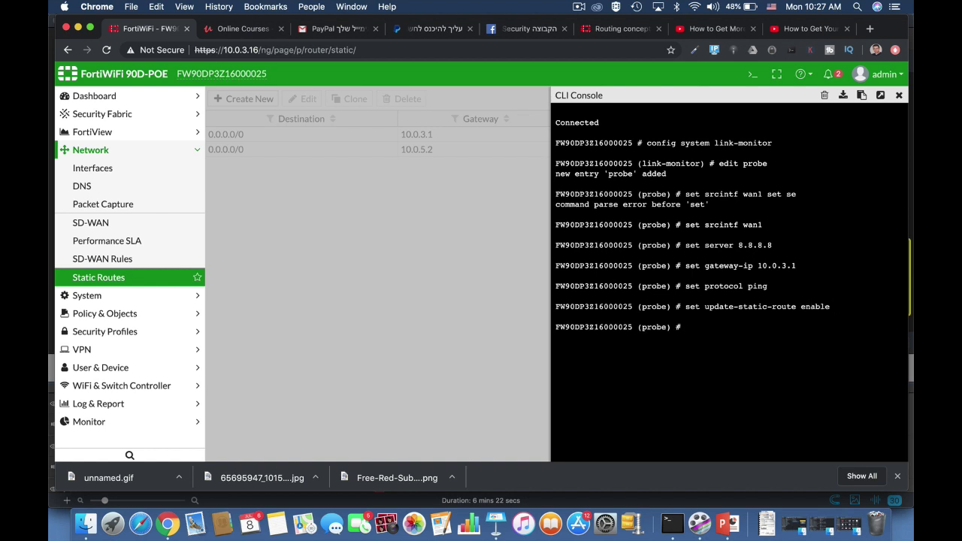
{"action": "type", "text": "next"}
{"action": "key", "text": "Return"}
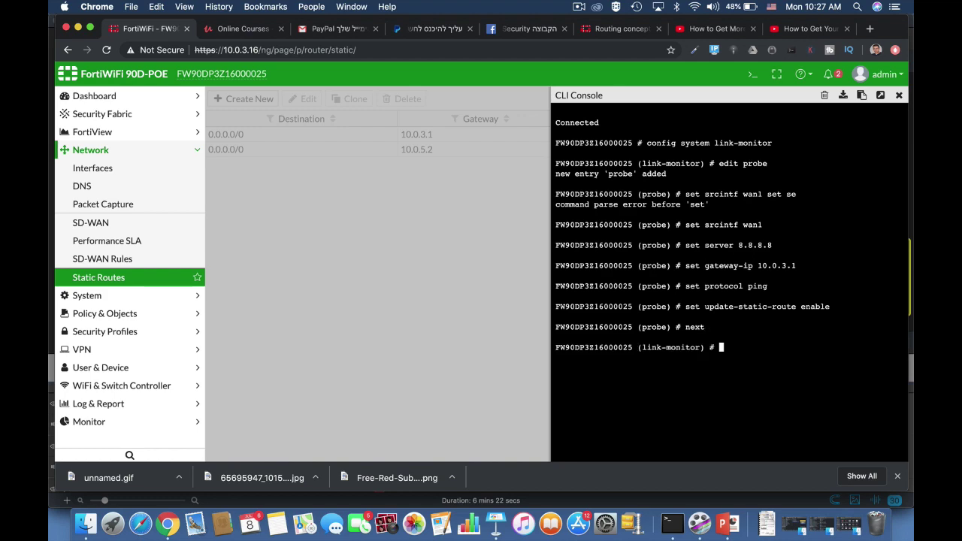
{"action": "type", "text": "end"}
{"action": "key", "text": "Return"}
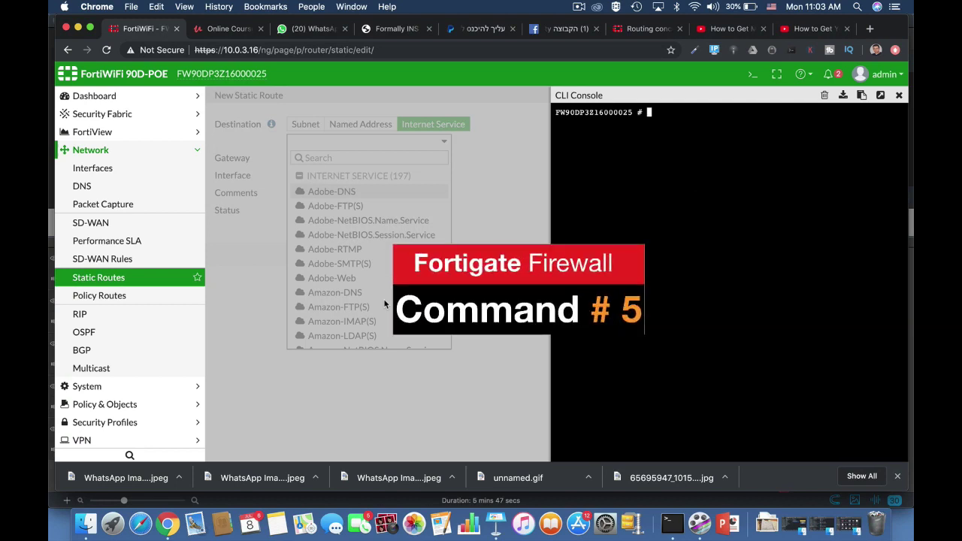
Step: Run 'diagnose firewall proute list' to show policy routes, then open the Policy Routes page
{"action": "type", "text": "di"}
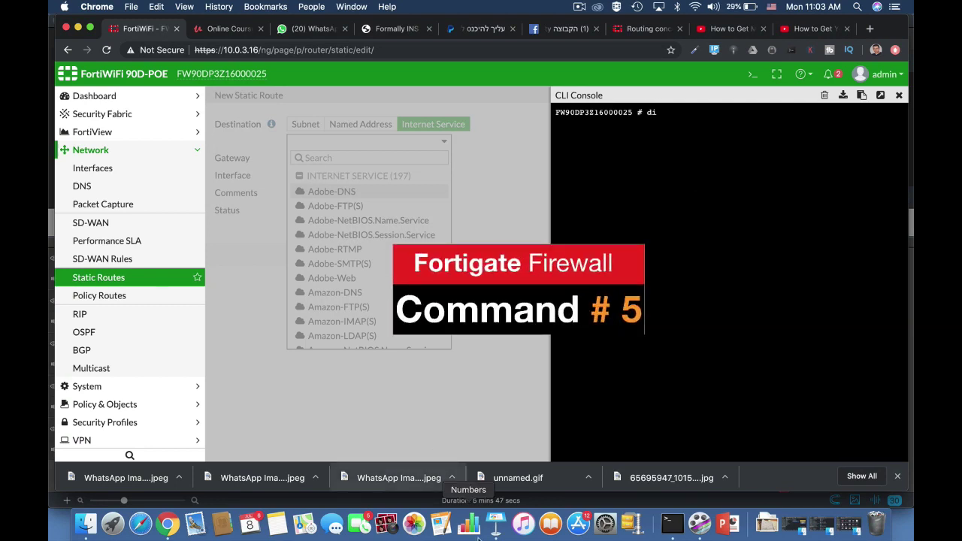
{"action": "type", "text": "agnose firewall proute"}
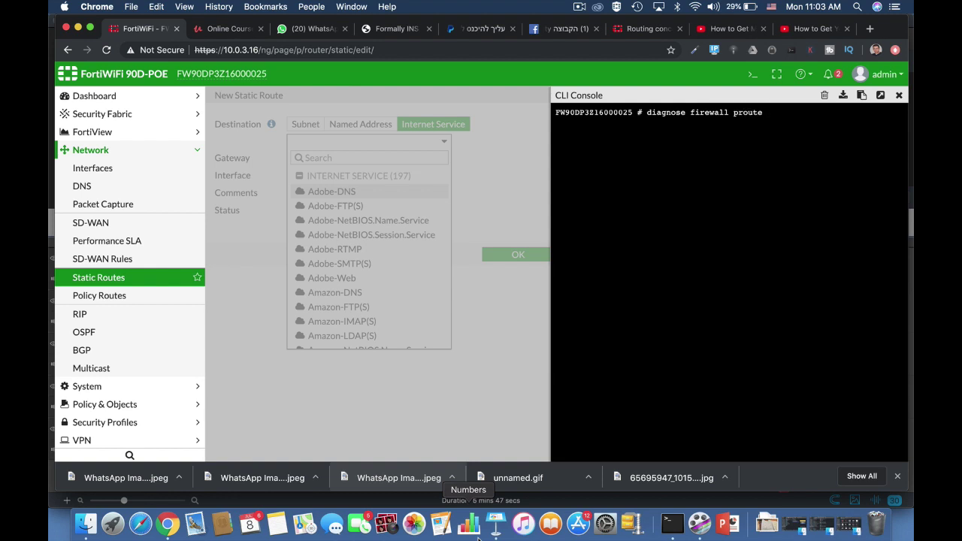
{"action": "type", "text": " list"}
{"action": "key", "text": "Return"}
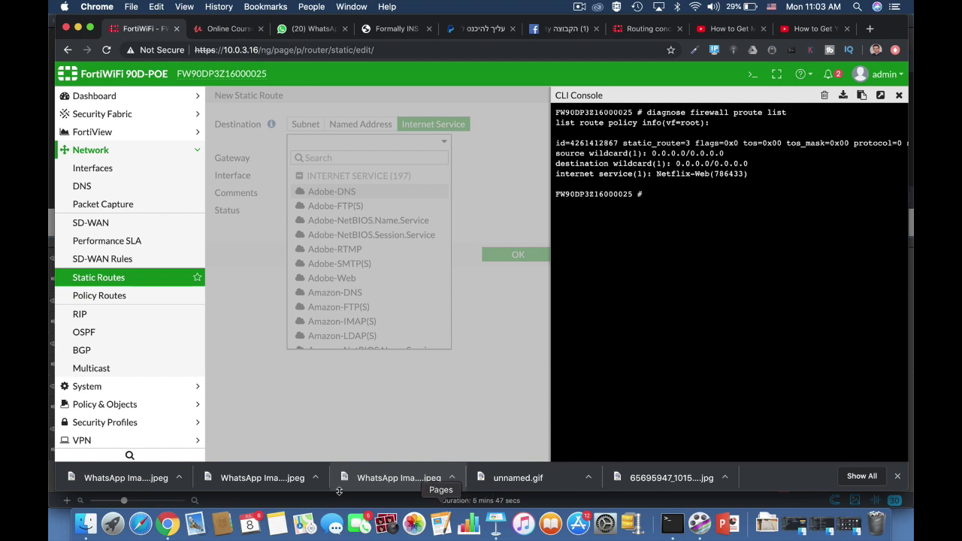
{"action": "left_click", "coordinate": [117, 305]}
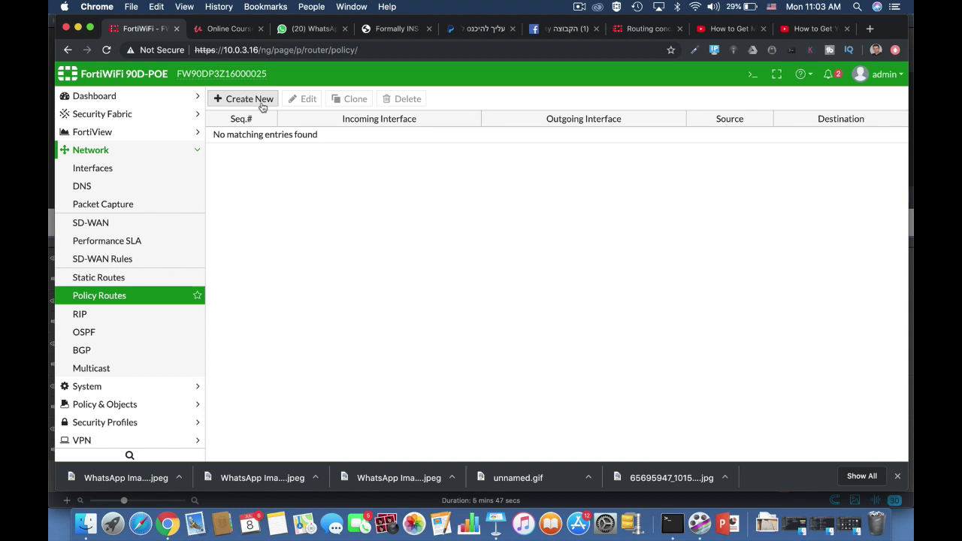
Step: Start a new policy route, then open the CLI Console
{"action": "left_click", "coordinate": [262, 107]}
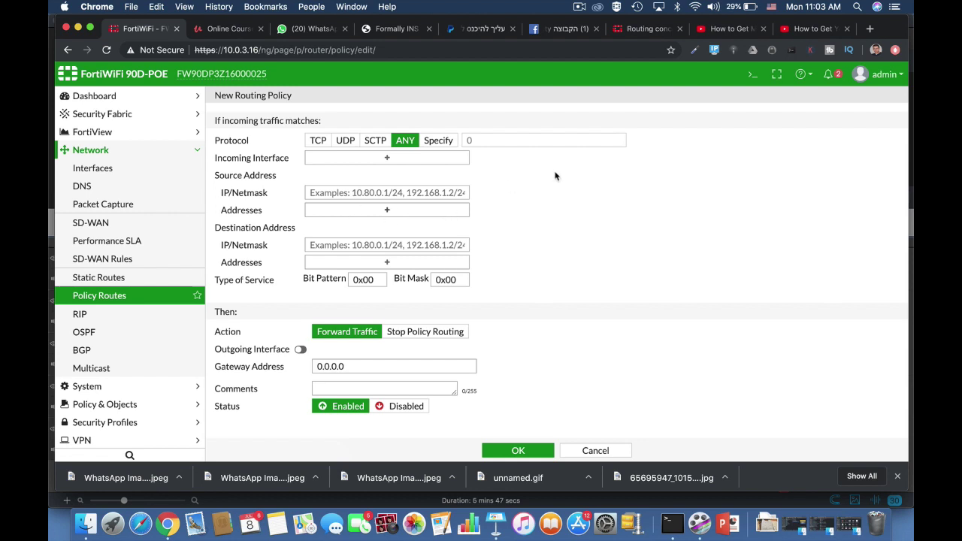
{"action": "left_click", "coordinate": [751, 76]}
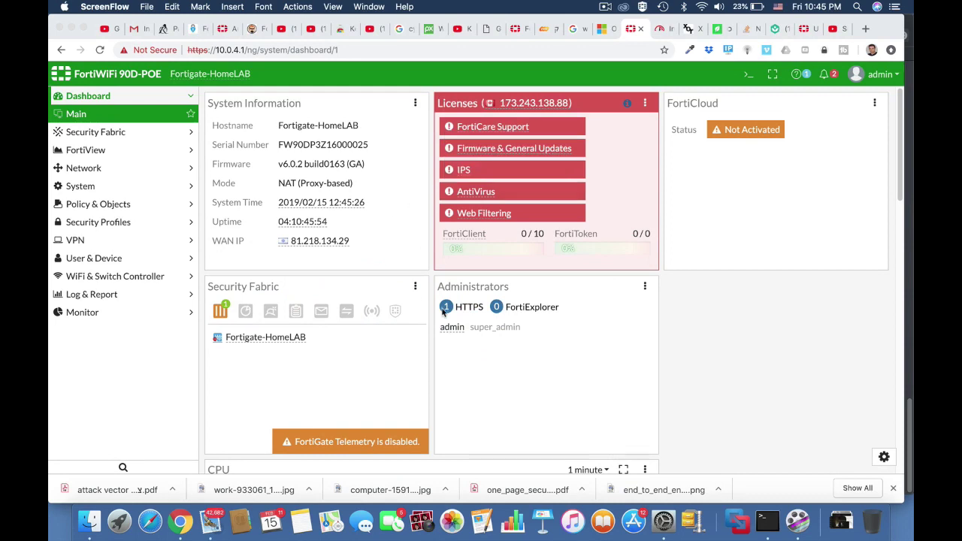
Step: Reload fast.com to rerun the speed test for a ~22 Mbps baseline, then return to FortiGate
{"action": "left_click", "coordinate": [662, 30]}
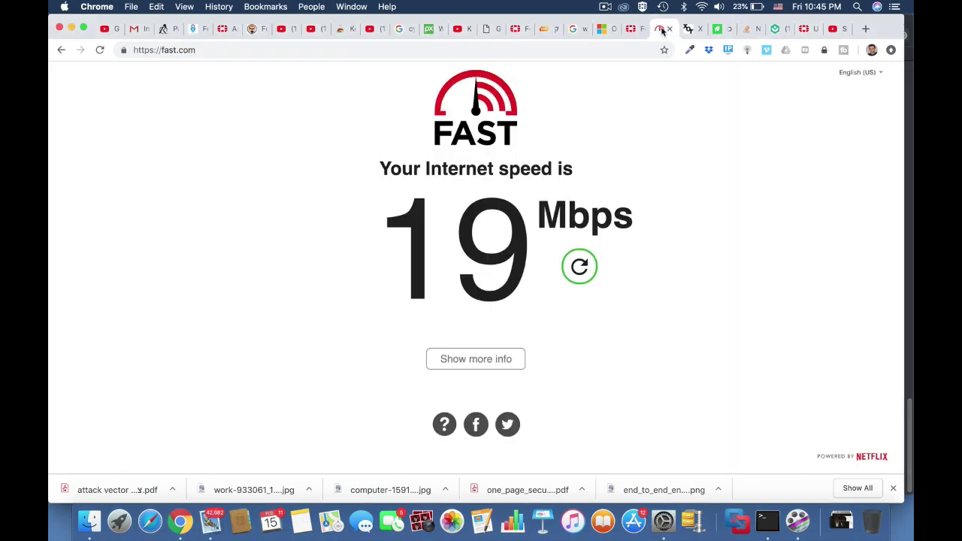
{"action": "left_click", "coordinate": [490, 53]}
{"action": "key", "text": "Return"}
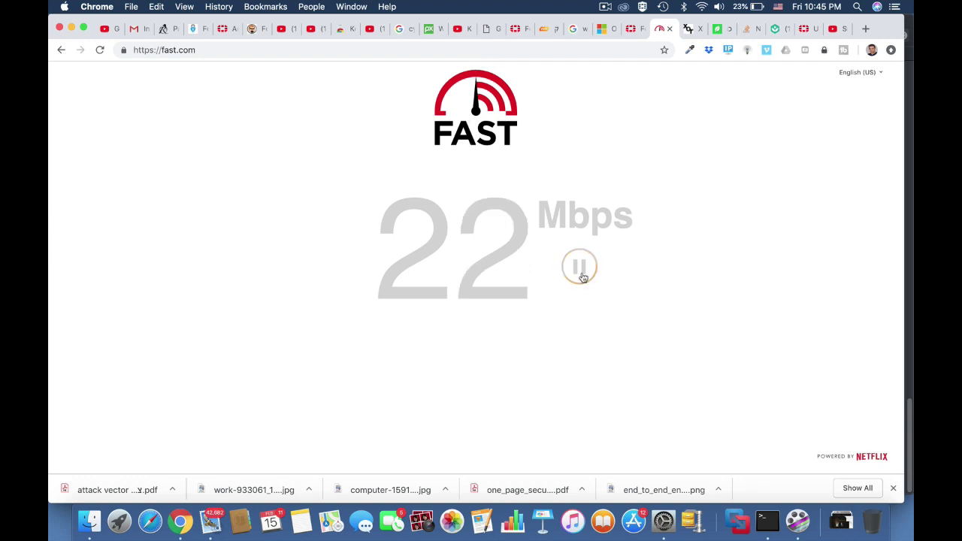
{"action": "left_click", "coordinate": [633, 30]}
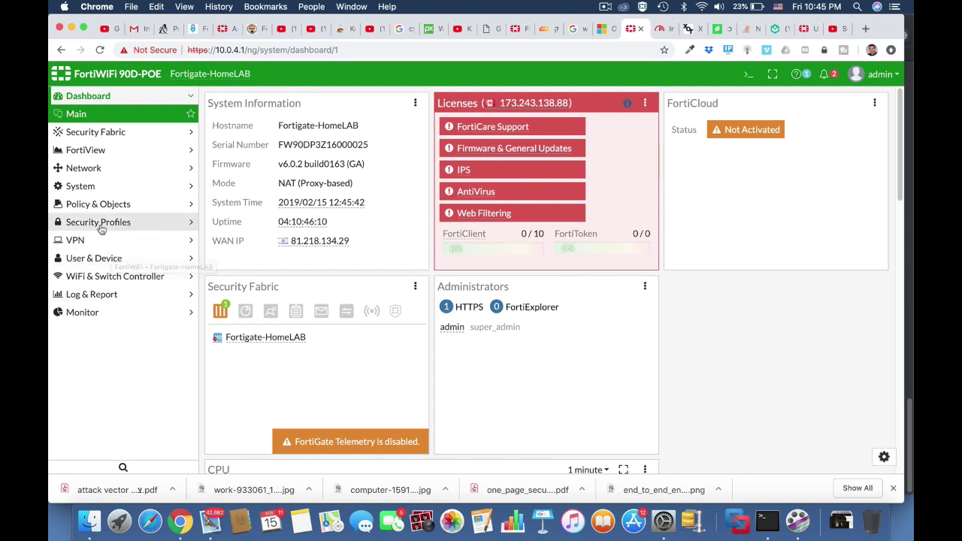
Step: Create a new Per-IP traffic shaper named '4Mb limit'
{"action": "left_click", "coordinate": [75, 204]}
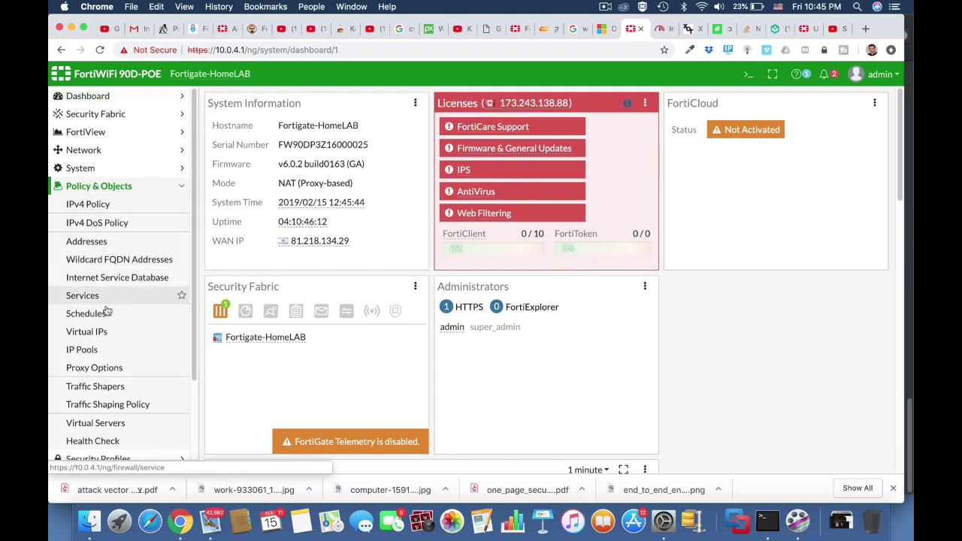
{"action": "left_click", "coordinate": [96, 385]}
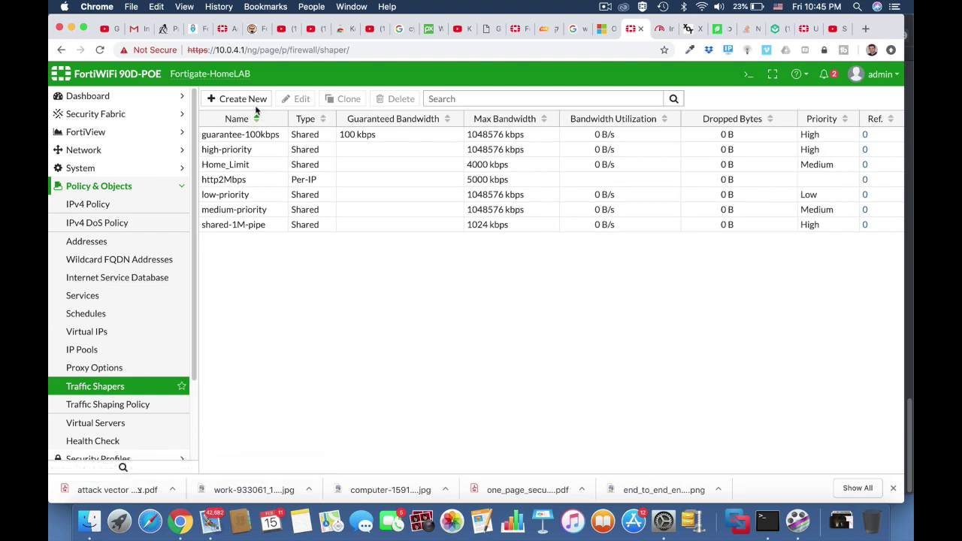
{"action": "left_click", "coordinate": [251, 101]}
{"action": "left_click", "coordinate": [371, 124]}
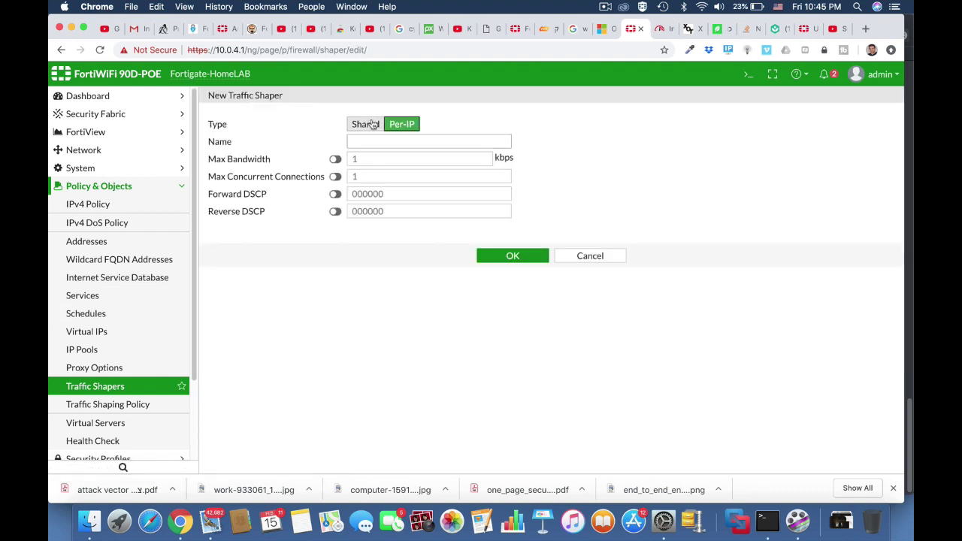
{"action": "left_click", "coordinate": [358, 142]}
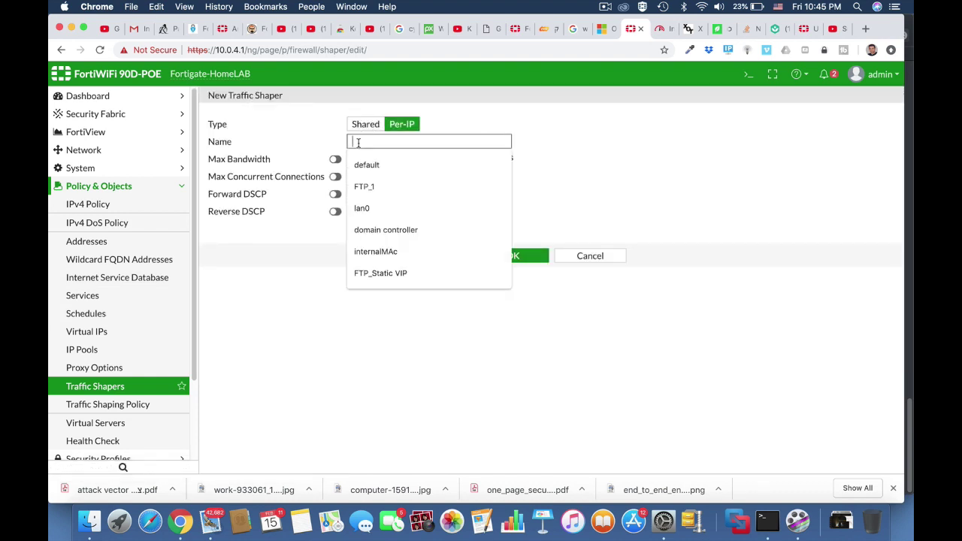
{"action": "type", "text": "4Mb limit"}
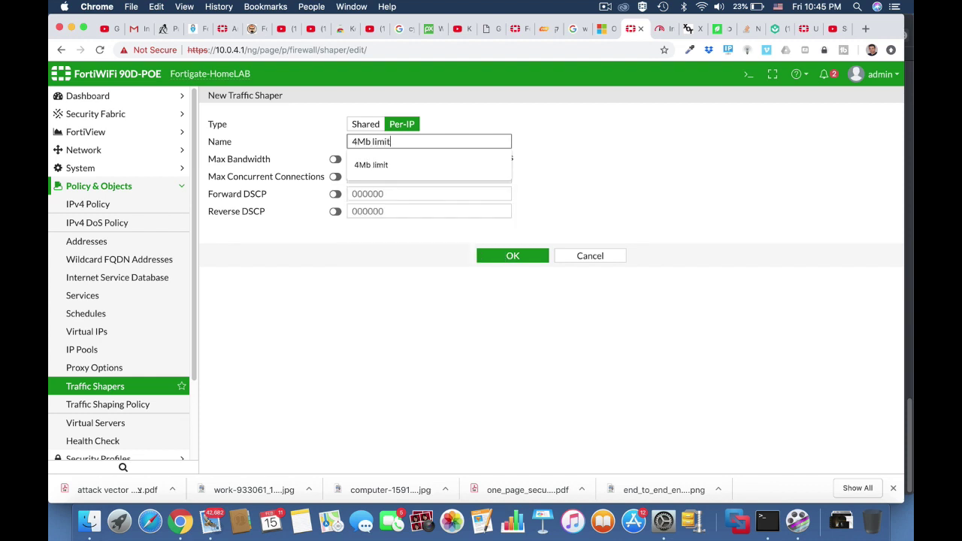
{"action": "key", "text": "Return"}
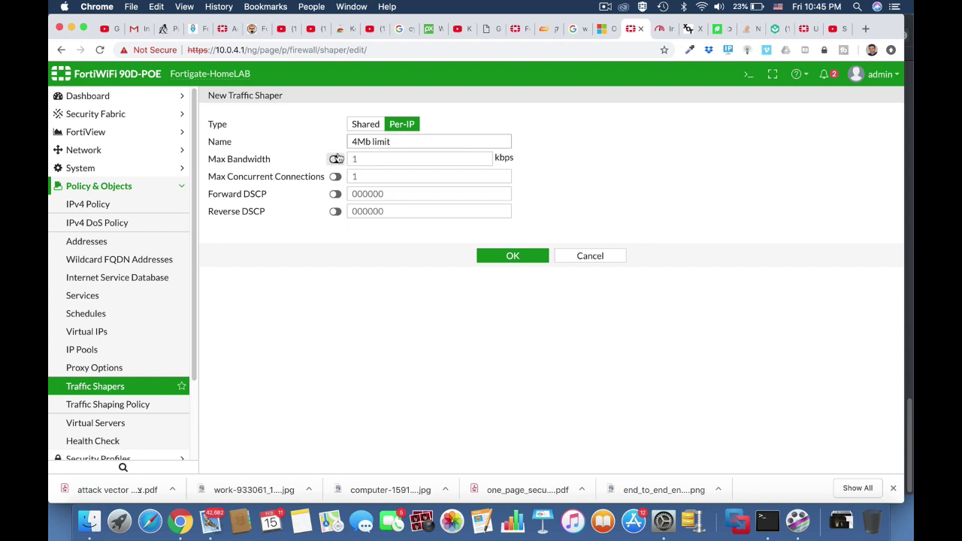
Step: Cap the shaper at 4000 kbps max bandwidth and 1000 concurrent connections, and save it
{"action": "left_click", "coordinate": [335, 160]}
{"action": "left_click", "coordinate": [351, 159]}
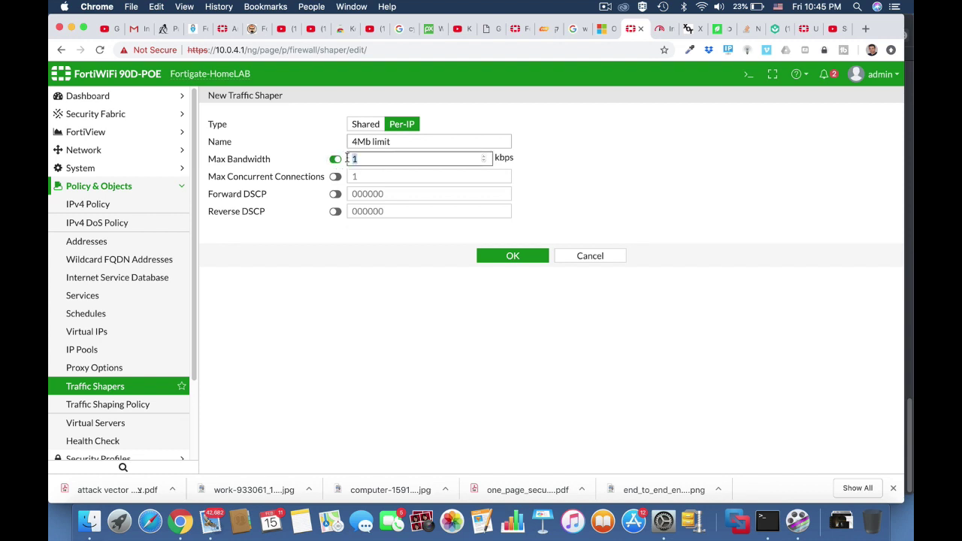
{"action": "type", "text": "4000"}
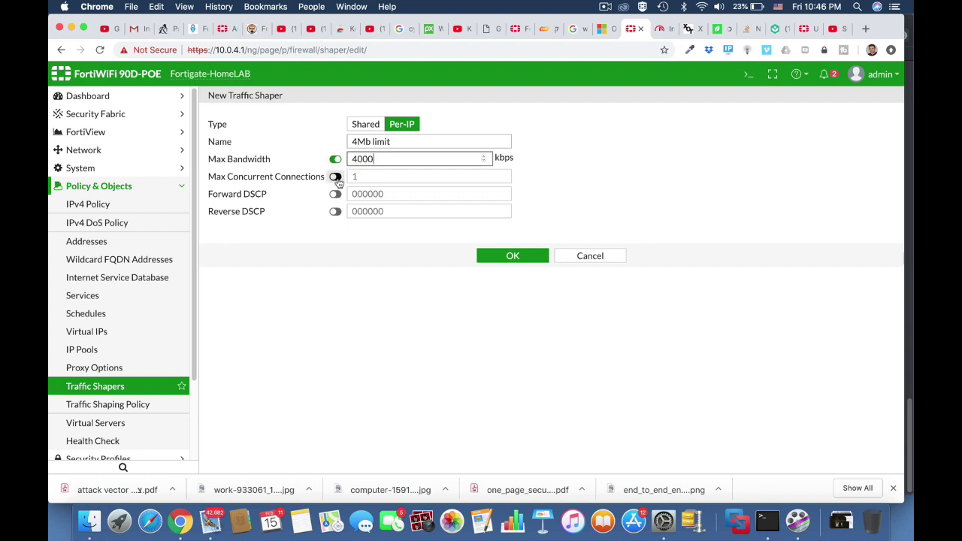
{"action": "left_click", "coordinate": [335, 176]}
{"action": "type", "text": "1000"}
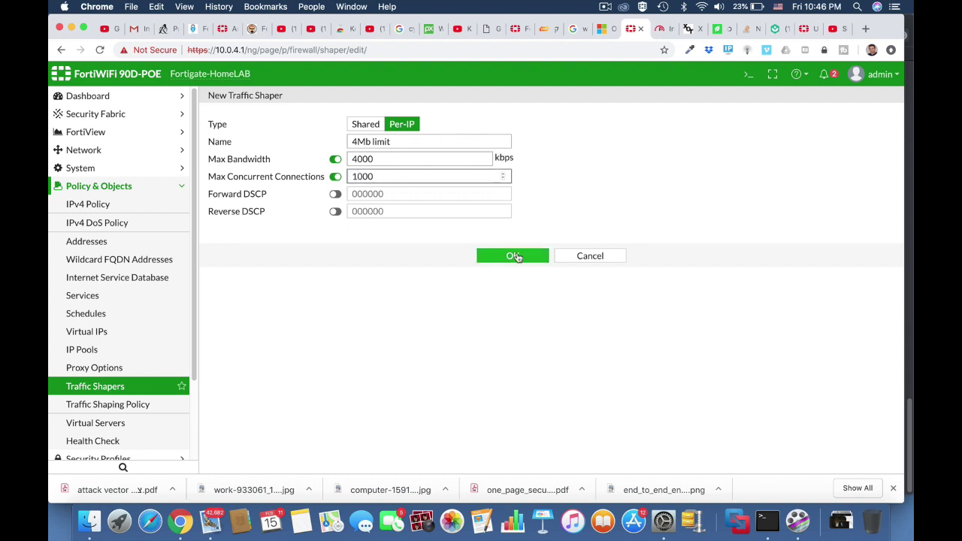
{"action": "left_click", "coordinate": [515, 255]}
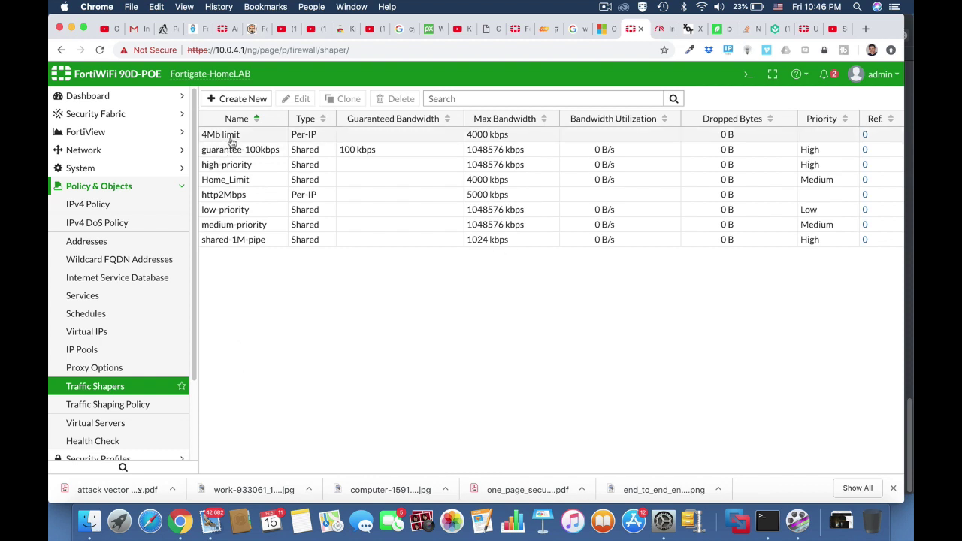
{"action": "left_click", "coordinate": [135, 404]}
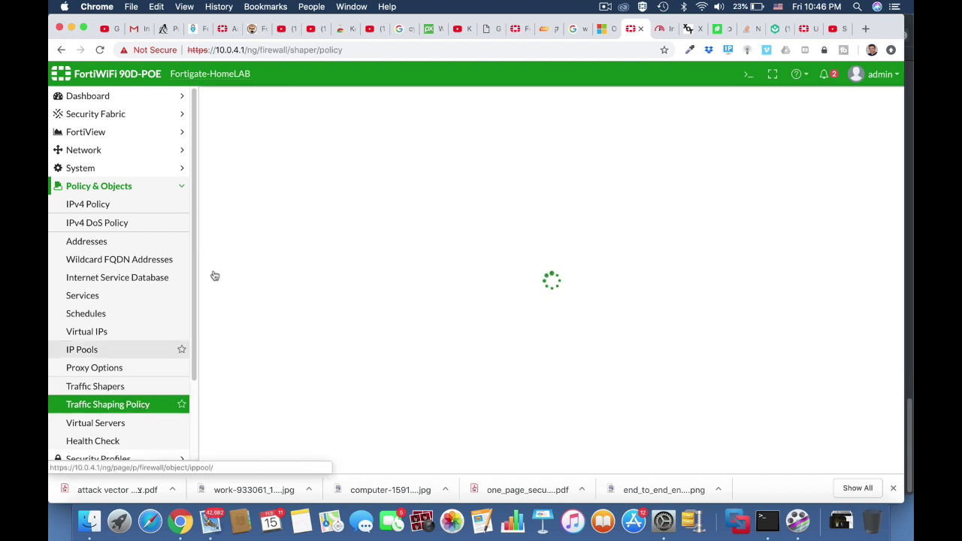
Step: Start a new shaping policy, inspect the mymac entry in the source address list, then cancel
{"action": "left_click", "coordinate": [251, 99]}
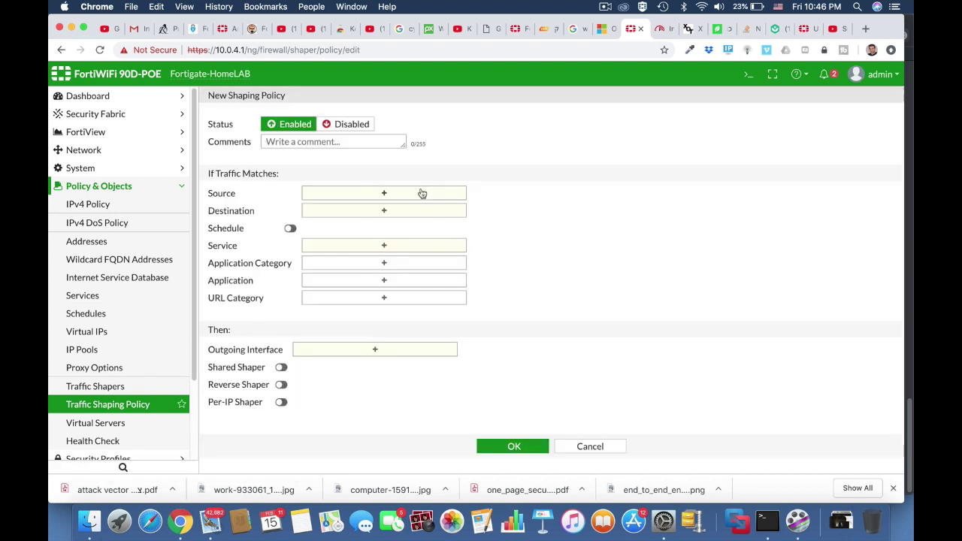
{"action": "left_click", "coordinate": [388, 193]}
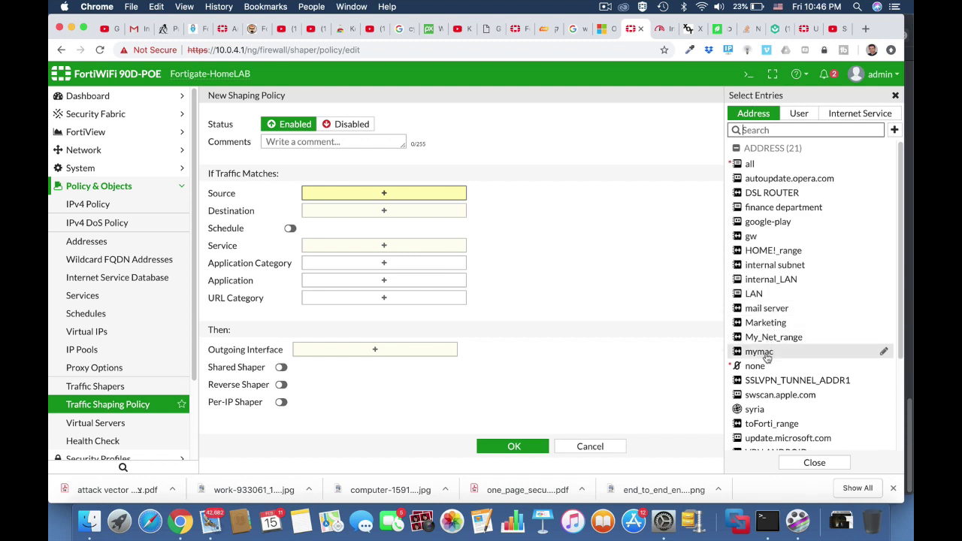
{"action": "mouse_move", "coordinate": [766, 357]}
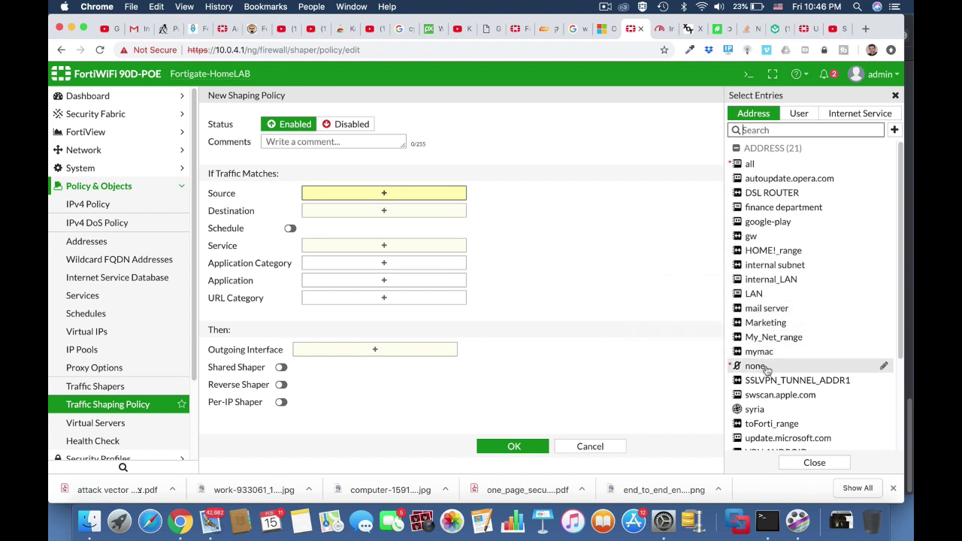
{"action": "left_click", "coordinate": [590, 447]}
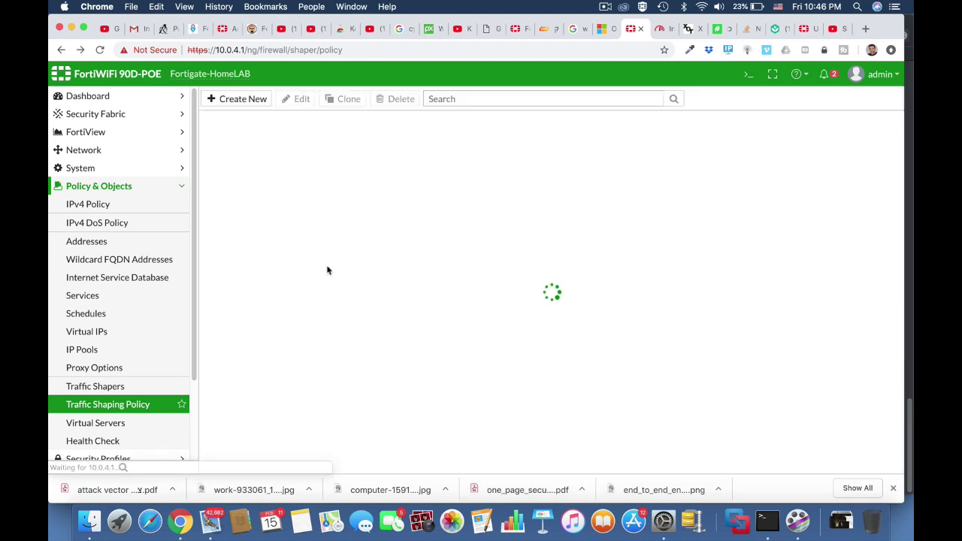
Step: Check this computer's Wi-Fi IP, then open the mymac firewall address for editing
{"action": "left_click", "coordinate": [107, 242]}
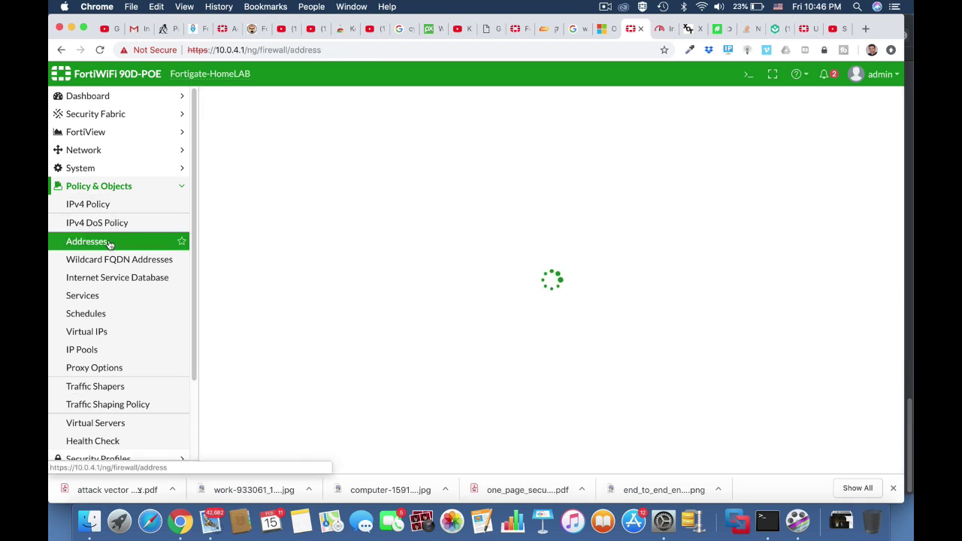
{"action": "left_click", "coordinate": [701, 7]}
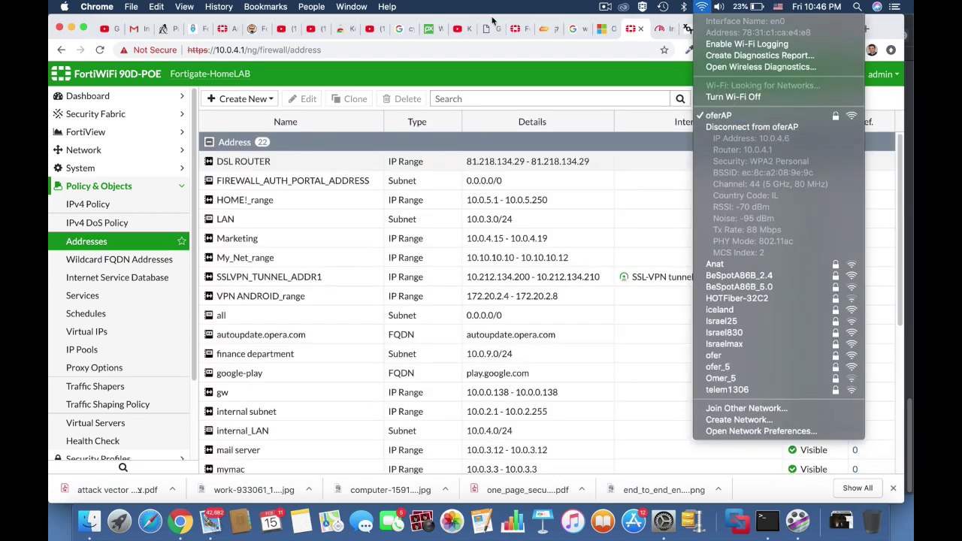
{"action": "left_click", "coordinate": [256, 100]}
{"action": "left_click", "coordinate": [256, 100]}
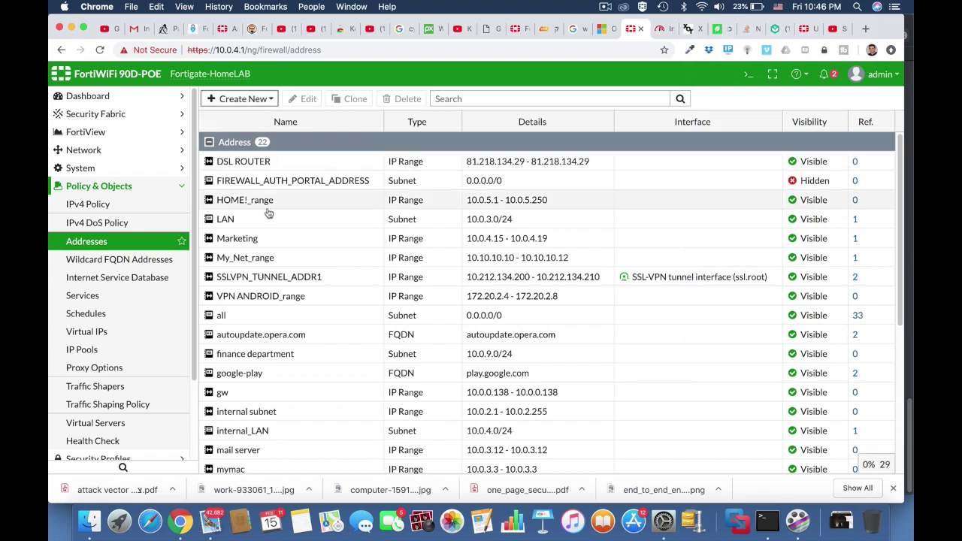
{"action": "scroll", "coordinate": [297, 379], "scroll_direction": "down", "scroll_amount": 7}
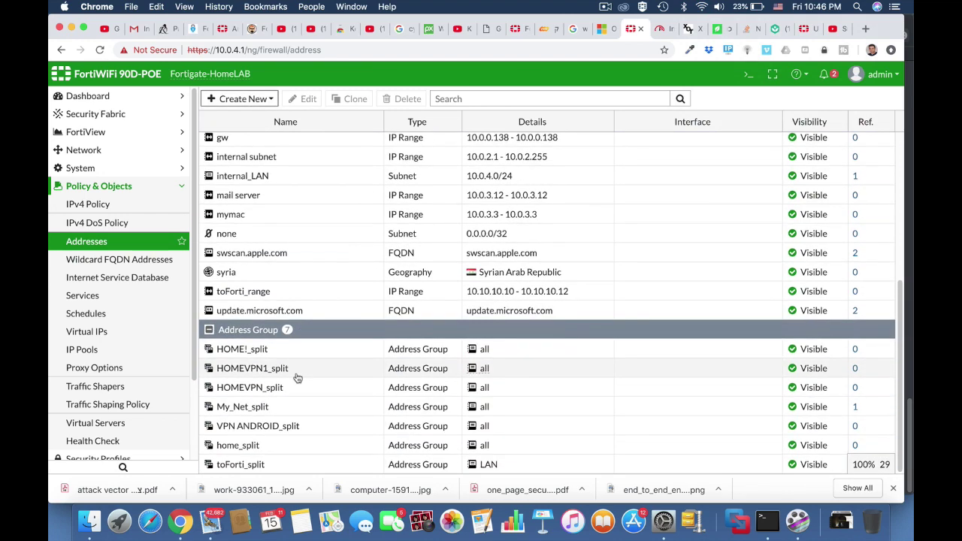
{"action": "scroll", "coordinate": [297, 378], "scroll_direction": "up", "scroll_amount": 3}
{"action": "left_click", "coordinate": [272, 269]}
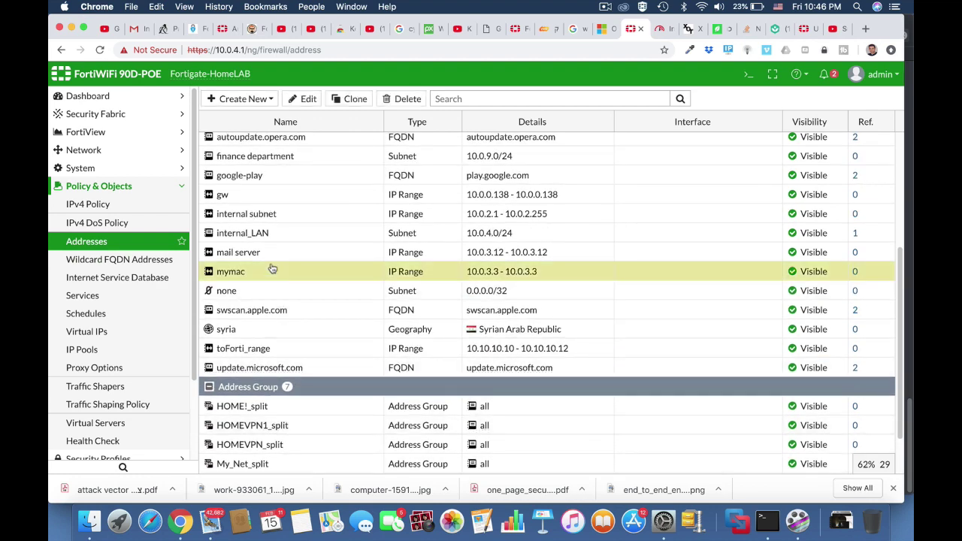
{"action": "left_click", "coordinate": [307, 98]}
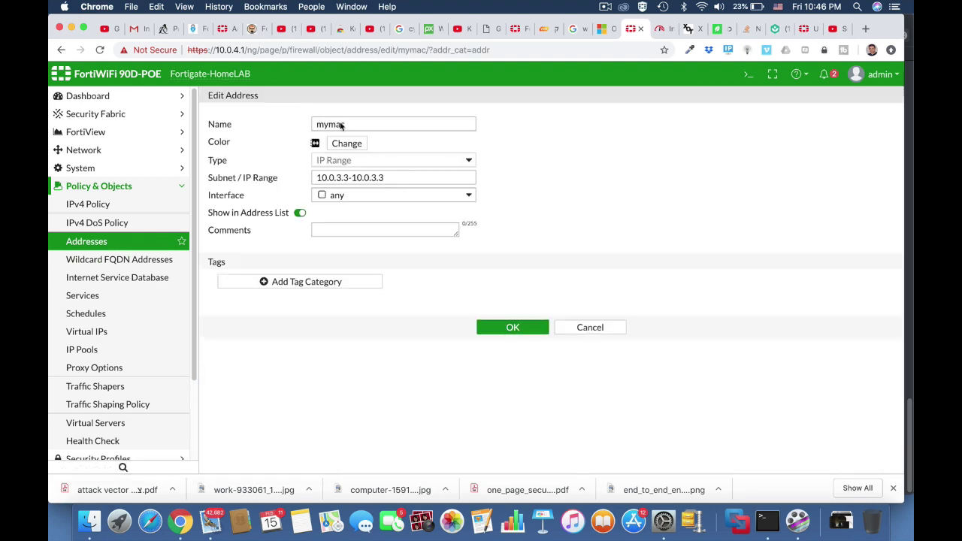
Step: Change mymac's IP range to 10.0.4.6-10.0.4.6, save it, and open Traffic Shaping Policy
{"action": "left_click_drag", "start_coordinate": [380, 177], "coordinate": [299, 177]}
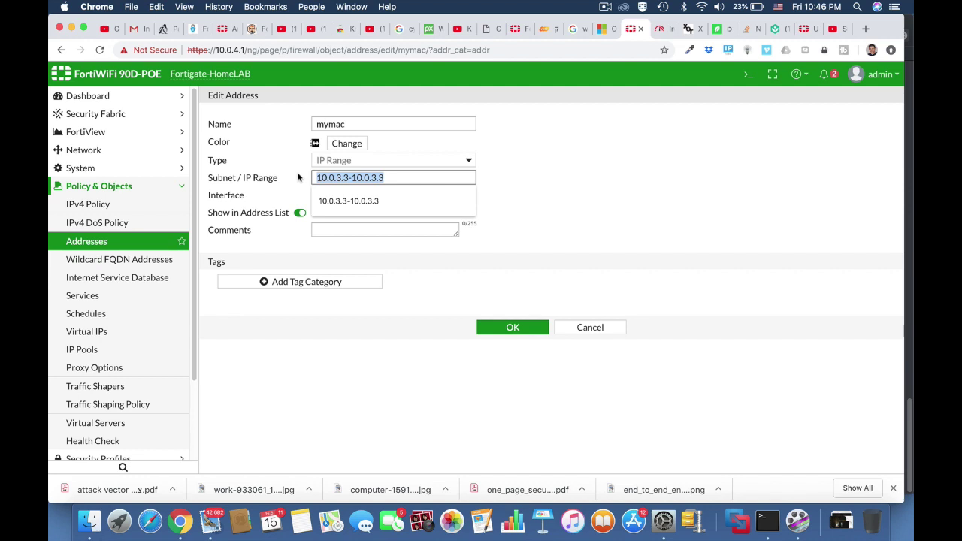
{"action": "type", "text": "10.0."}
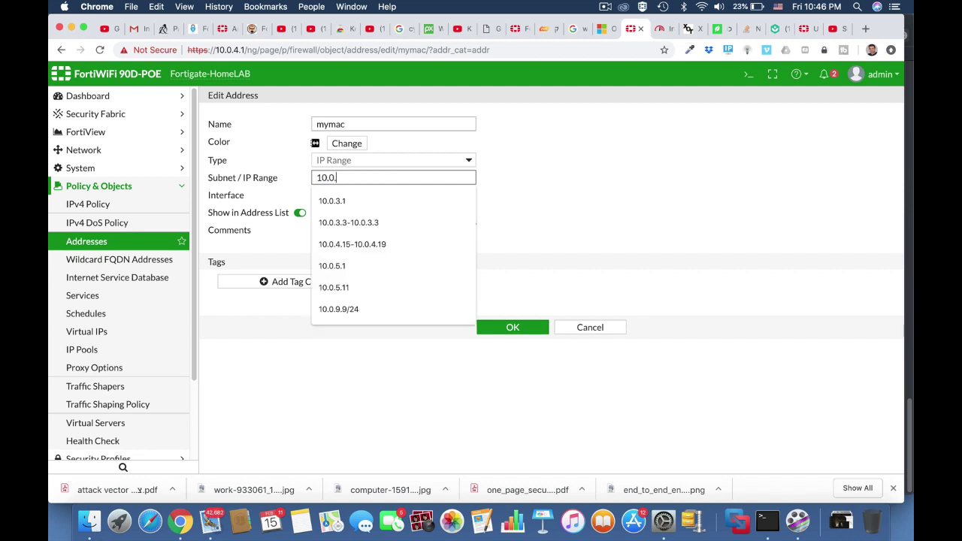
{"action": "type", "text": "4.6-10.0.4.6"}
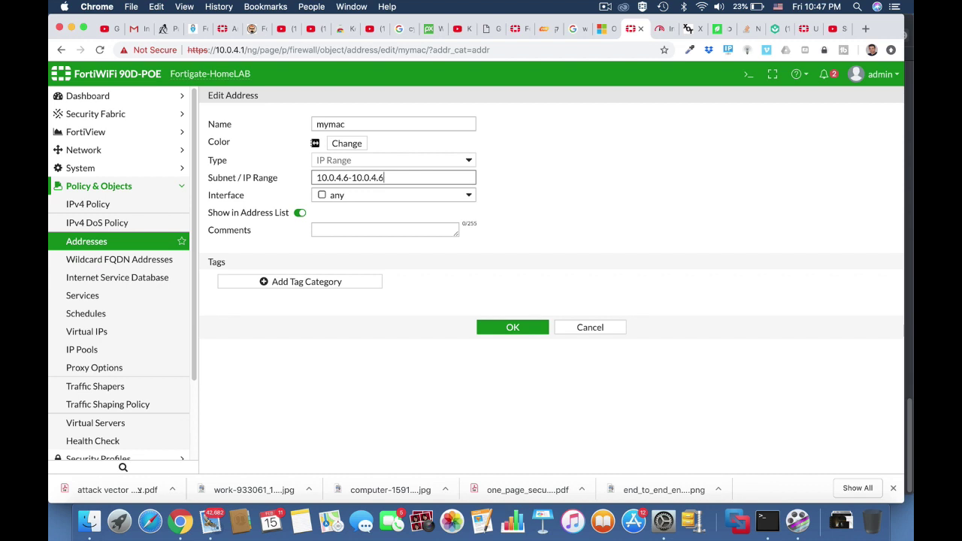
{"action": "left_click", "coordinate": [572, 228]}
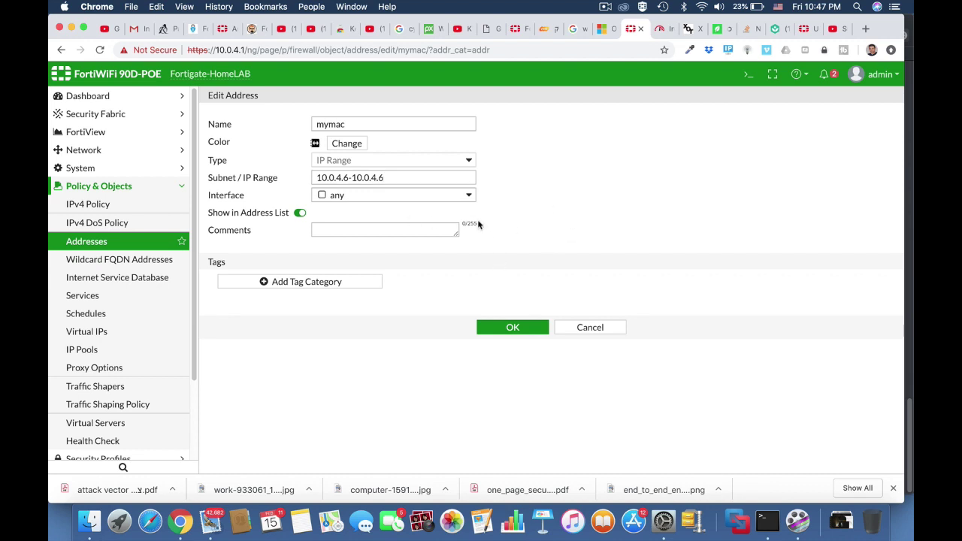
{"action": "left_click", "coordinate": [513, 328]}
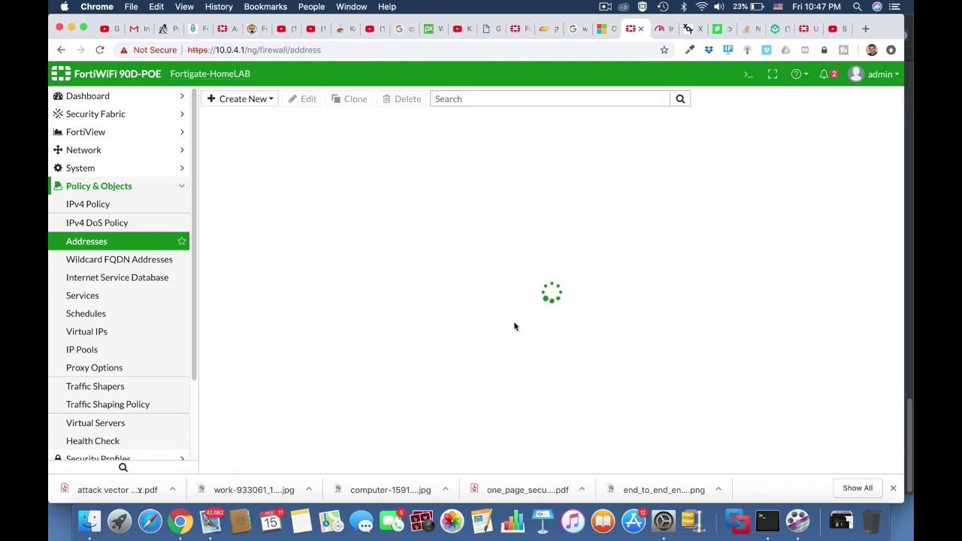
{"action": "left_click", "coordinate": [124, 405]}
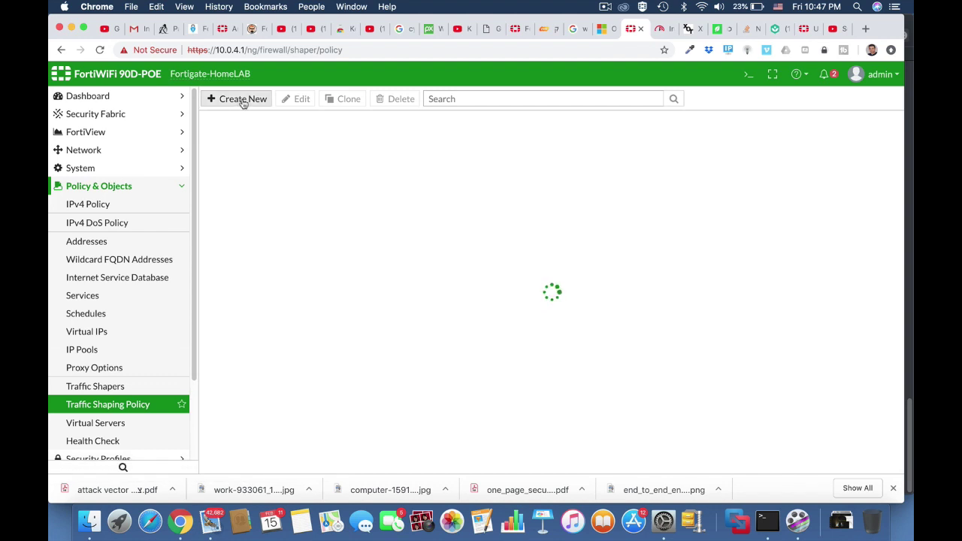
Step: Start a new shaping policy with source mymac, destination all and service ALL
{"action": "left_click", "coordinate": [242, 101]}
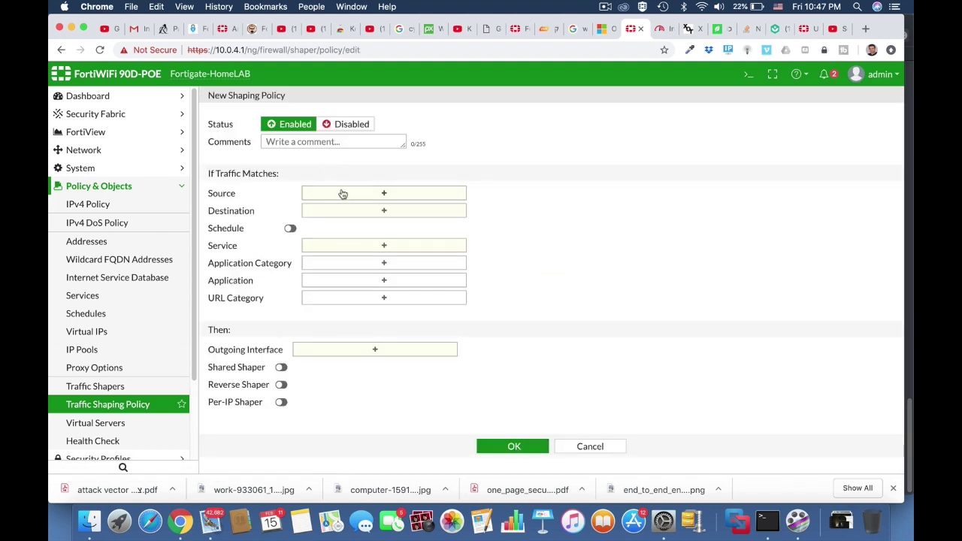
{"action": "left_click", "coordinate": [342, 194]}
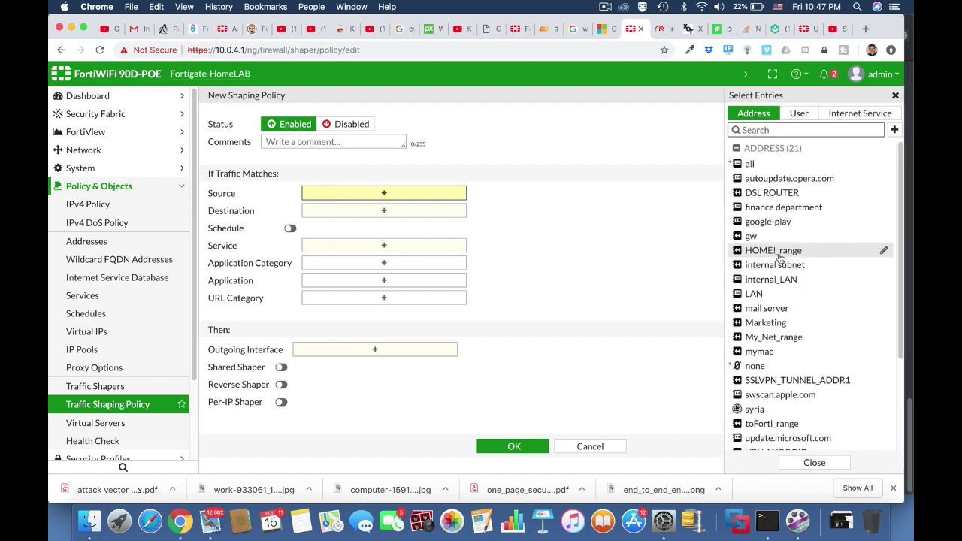
{"action": "left_click", "coordinate": [777, 352]}
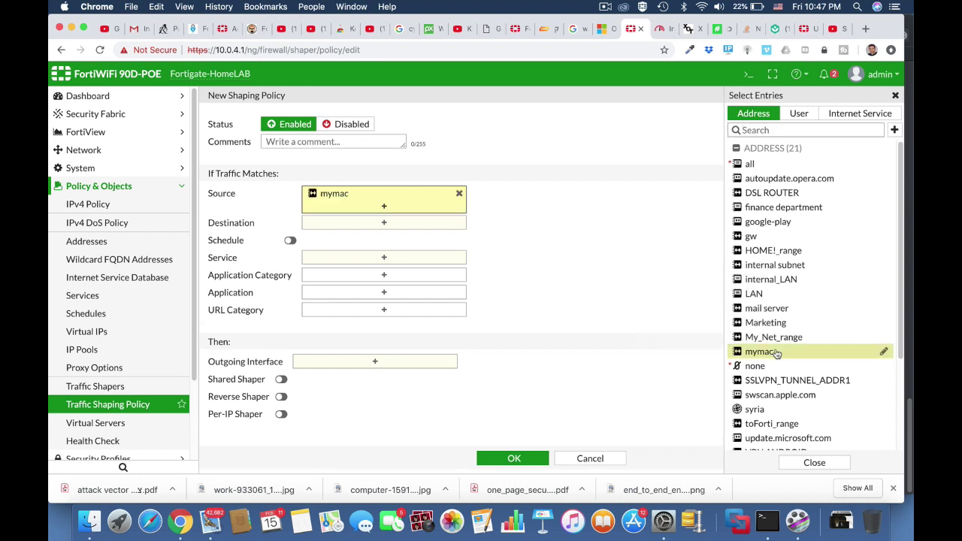
{"action": "left_click", "coordinate": [384, 222]}
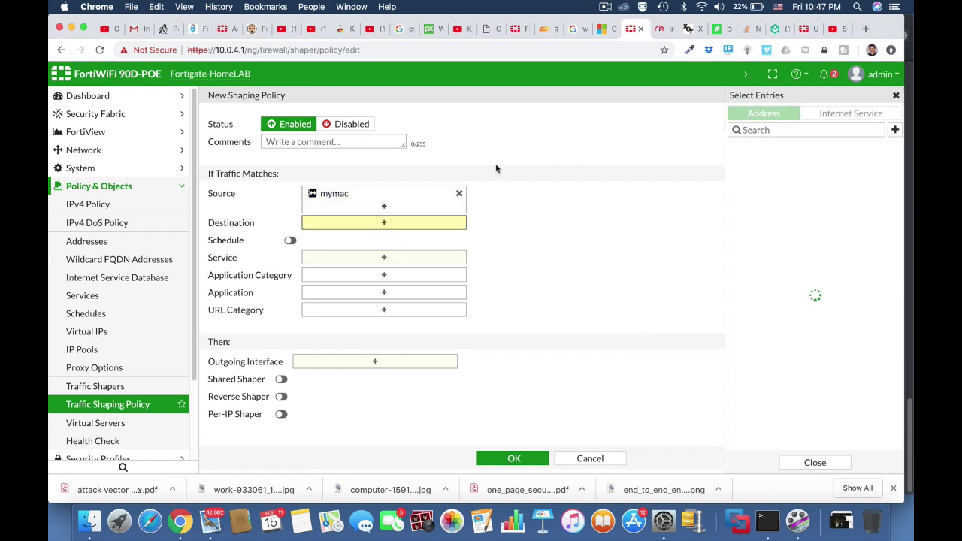
{"action": "left_click", "coordinate": [751, 165]}
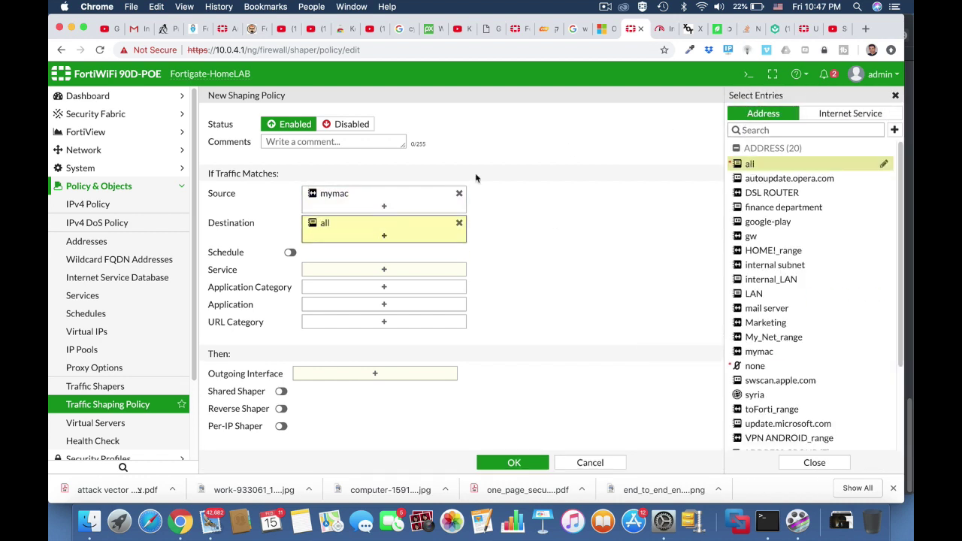
{"action": "left_click", "coordinate": [388, 272]}
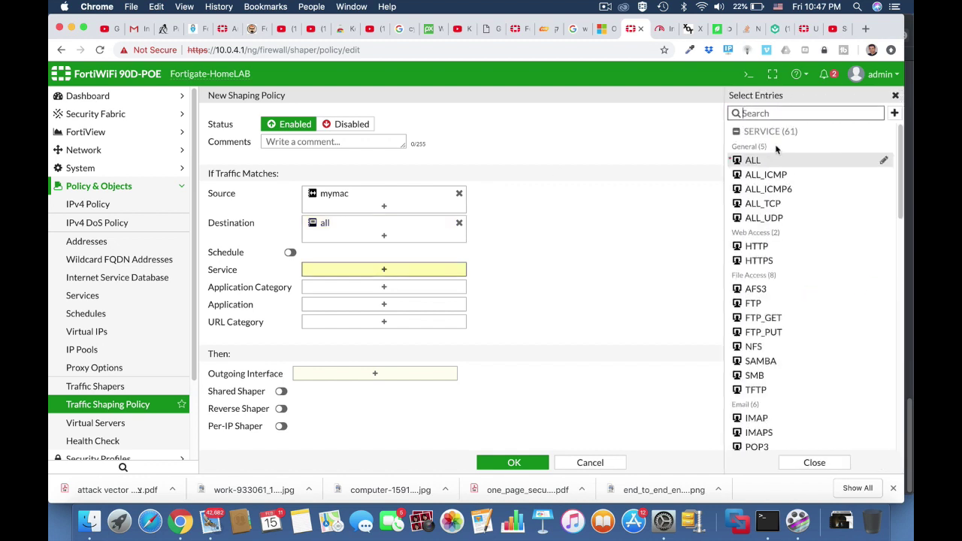
{"action": "left_click", "coordinate": [750, 162]}
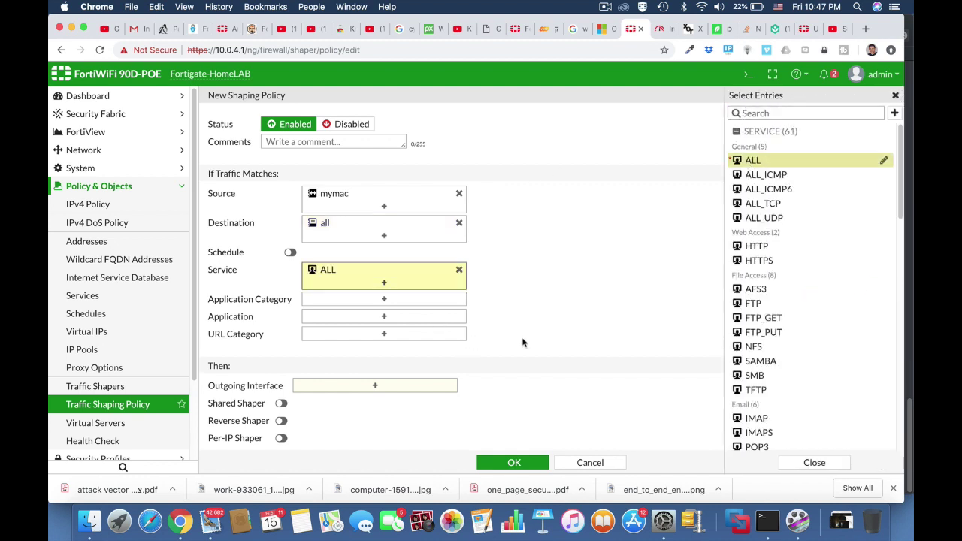
Step: Set outgoing interface to OUTSIDE (wan1), apply the '4Mb limit' per-IP shaper, and save
{"action": "scroll", "coordinate": [523, 343], "scroll_direction": "down", "scroll_amount": 1}
{"action": "left_click", "coordinate": [408, 372]}
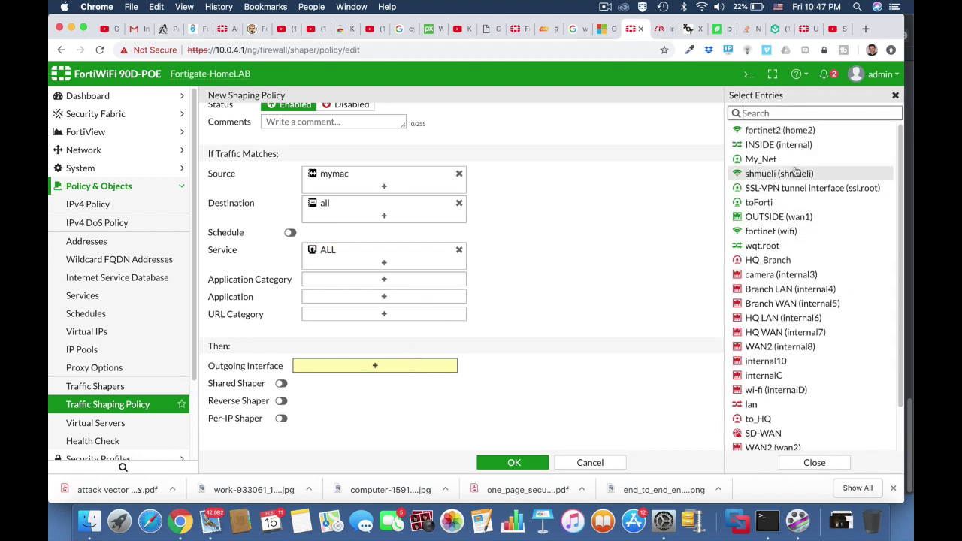
{"action": "left_click", "coordinate": [799, 233]}
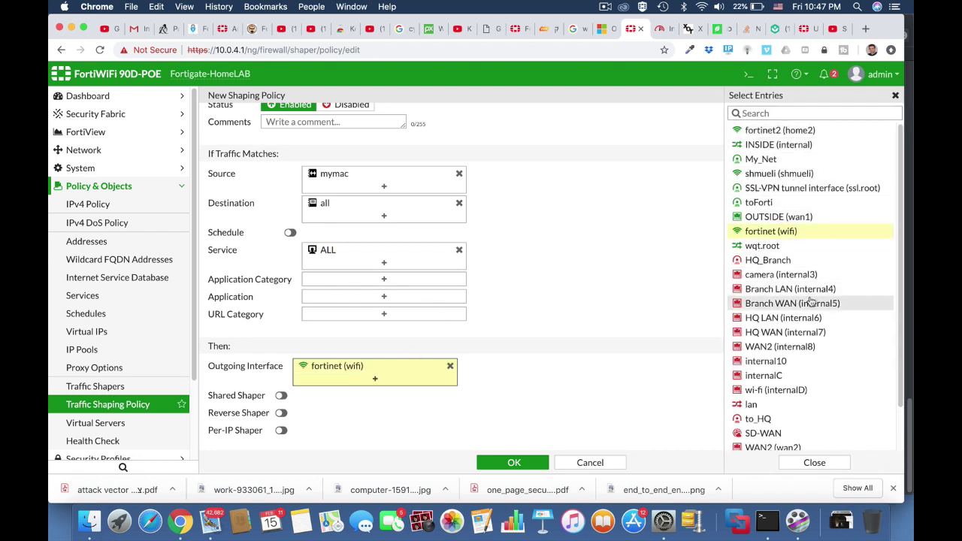
{"action": "left_click", "coordinate": [791, 216]}
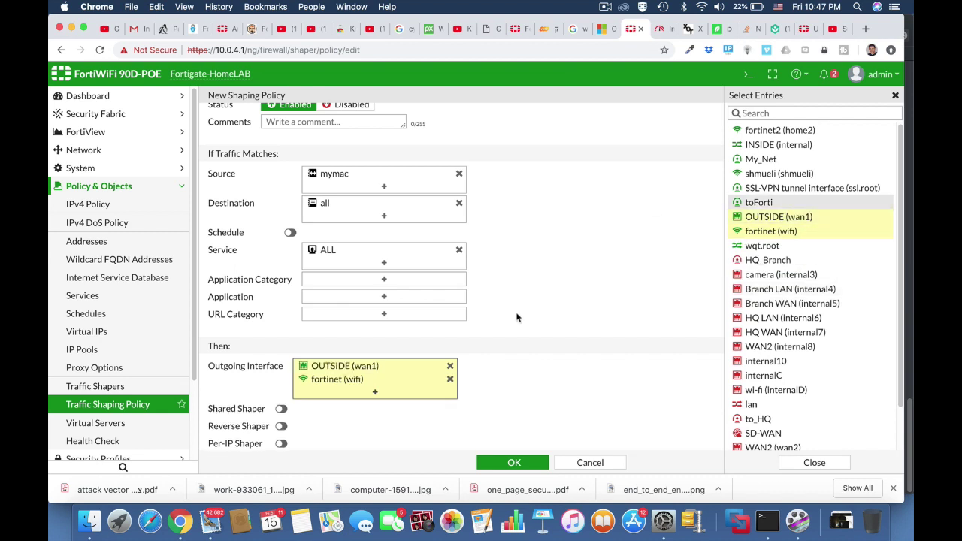
{"action": "left_click", "coordinate": [450, 378]}
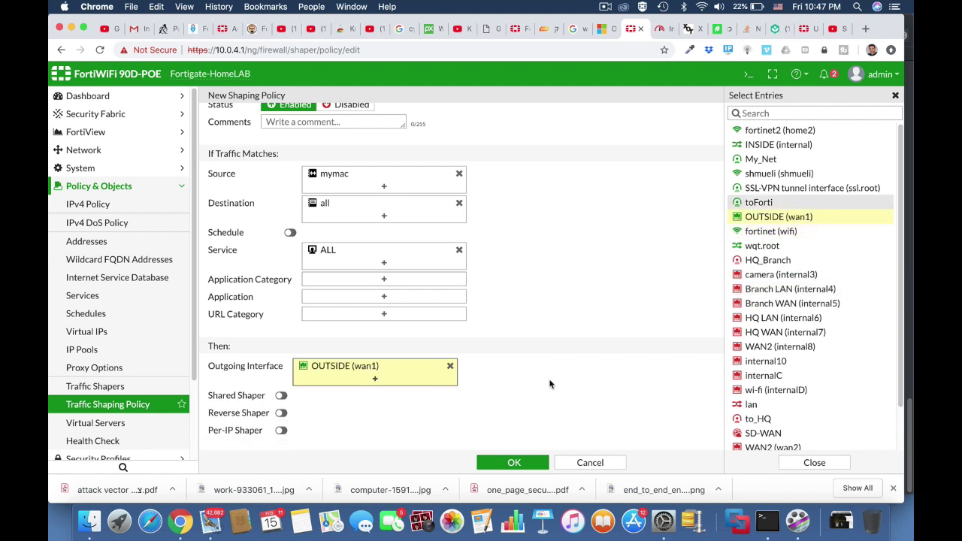
{"action": "scroll", "coordinate": [546, 388], "scroll_direction": "down", "scroll_amount": 1}
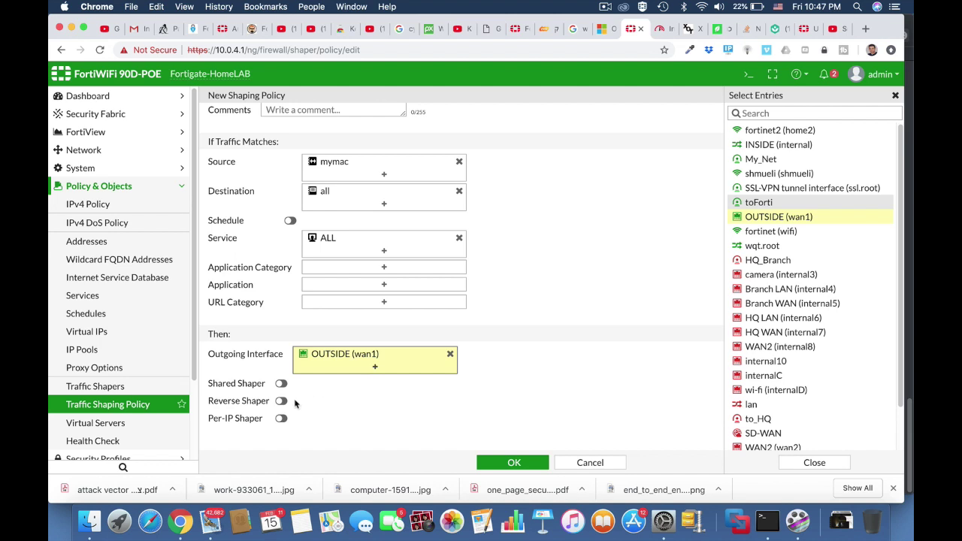
{"action": "left_click", "coordinate": [281, 418]}
{"action": "left_click", "coordinate": [355, 419]}
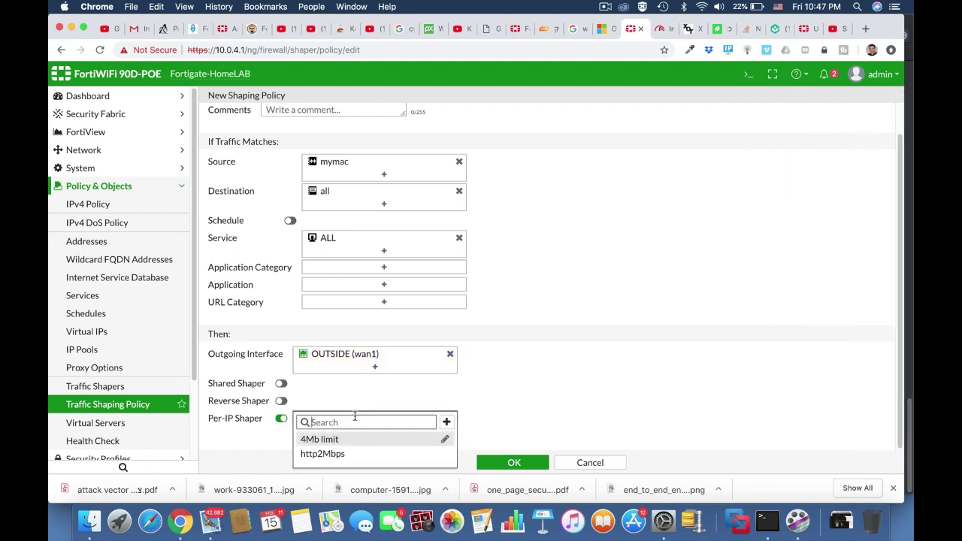
{"action": "left_click", "coordinate": [328, 439]}
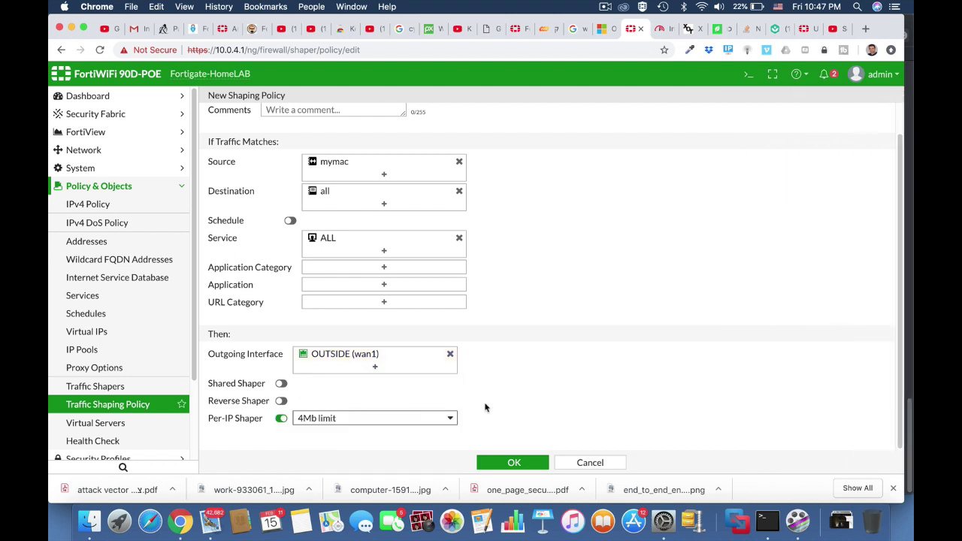
{"action": "left_click", "coordinate": [514, 463]}
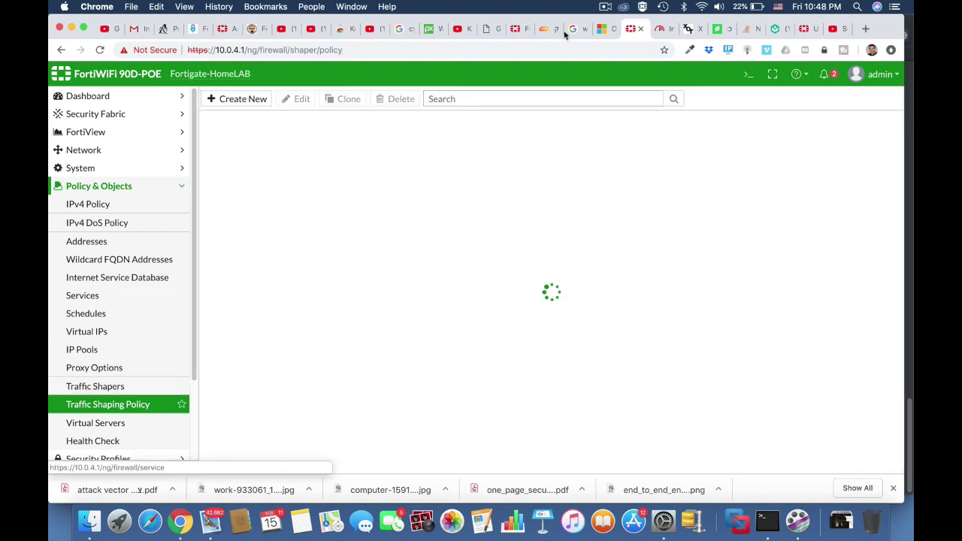
{"action": "left_click", "coordinate": [660, 30]}
Step: Reload fast.com twice to rerun the speed test, now throttled to roughly 4 Mbps
{"action": "left_click", "coordinate": [519, 55]}
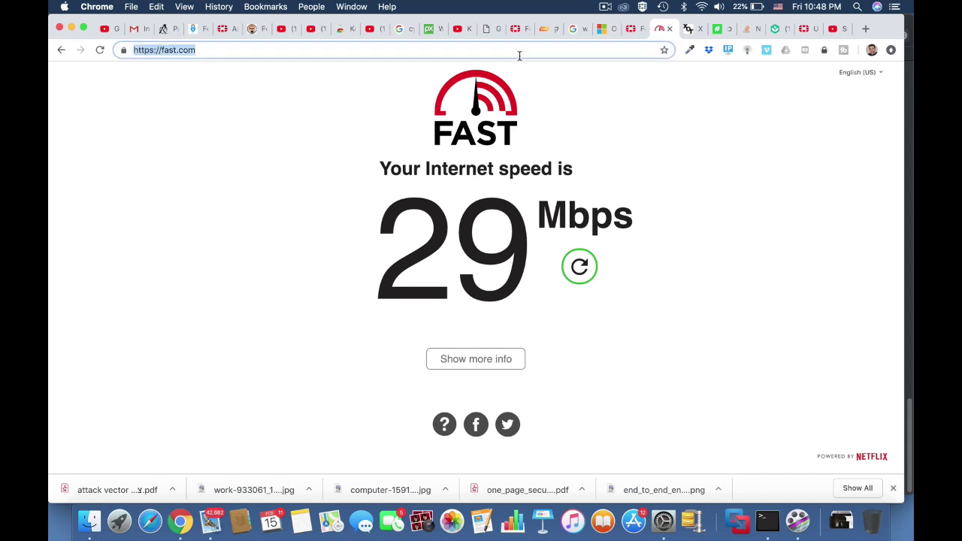
{"action": "key", "text": "Return"}
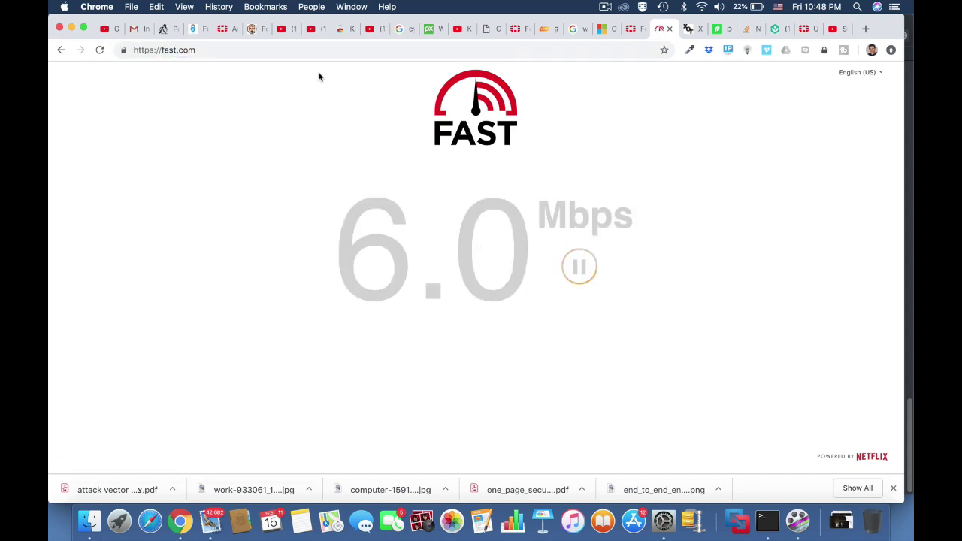
{"action": "left_click", "coordinate": [293, 54]}
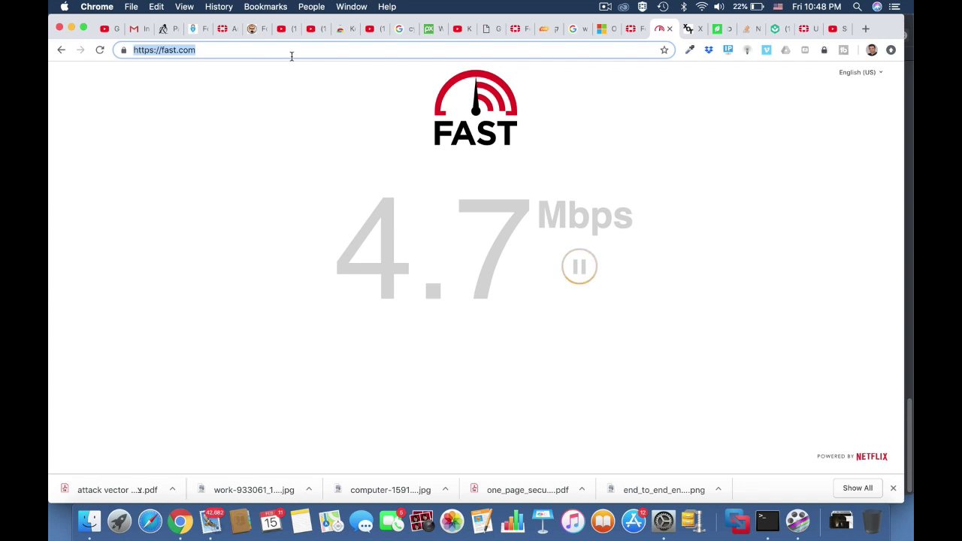
{"action": "key", "text": "Return"}
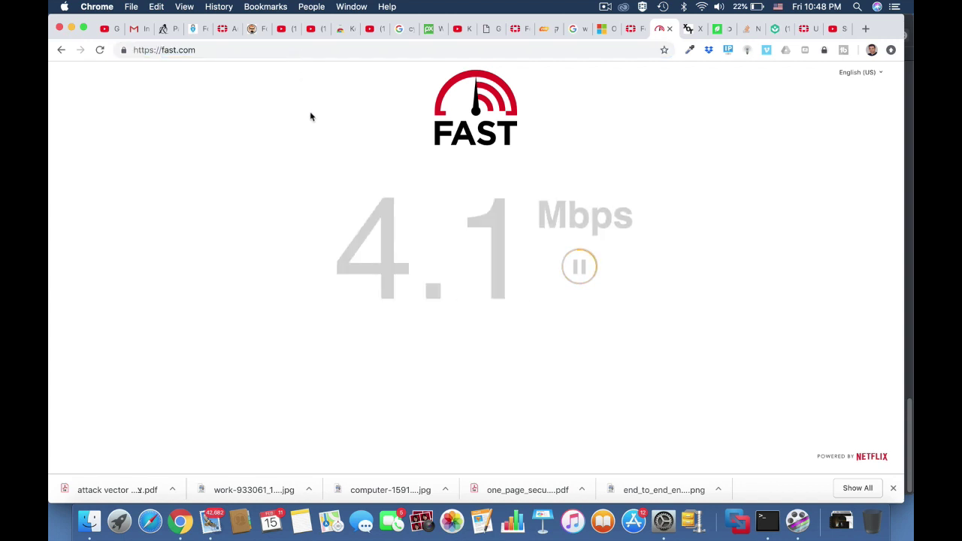
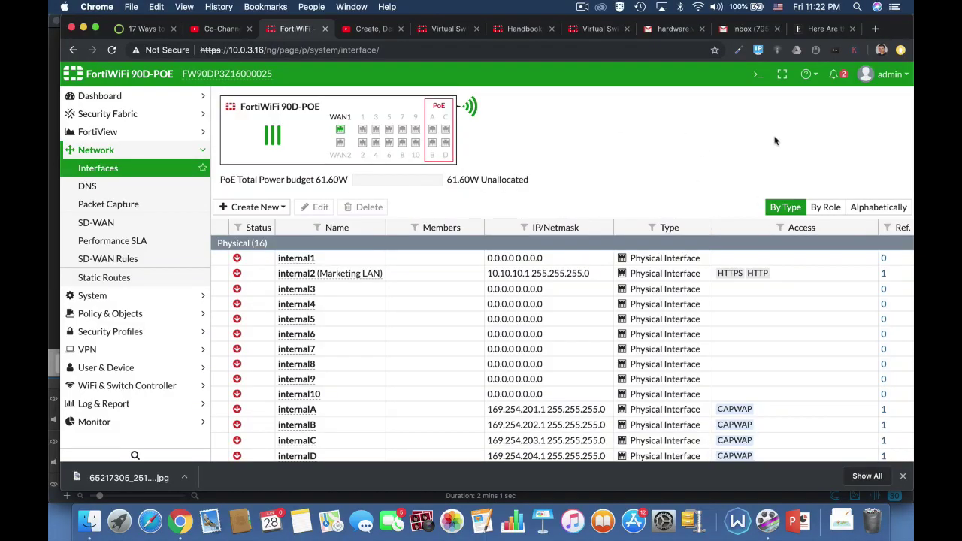
Step: In the CLI Console, enter config system virtual-switch and list the existing virtual switches
{"action": "left_click", "coordinate": [758, 78]}
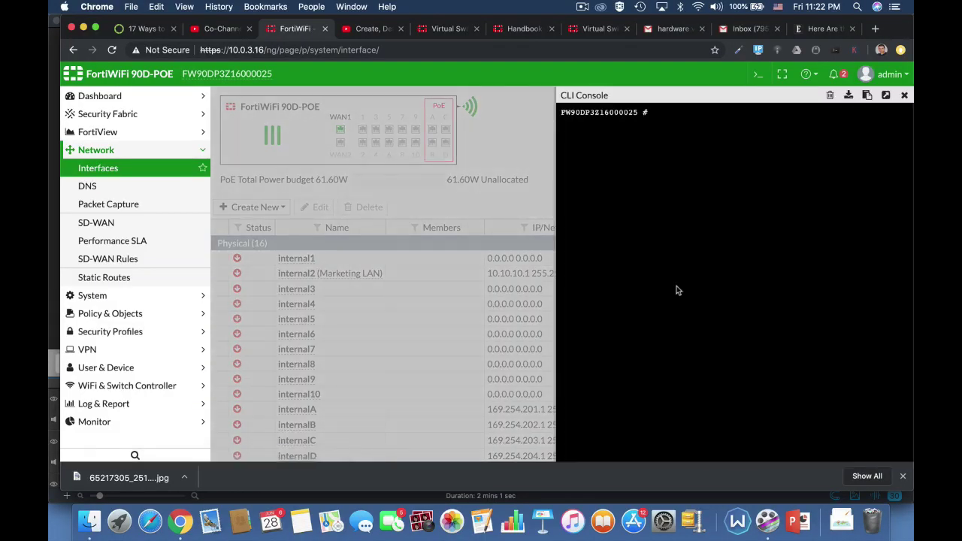
{"action": "type", "text": "config"}
{"action": "key", "text": "Tab"}
{"action": "type", "text": "system "}
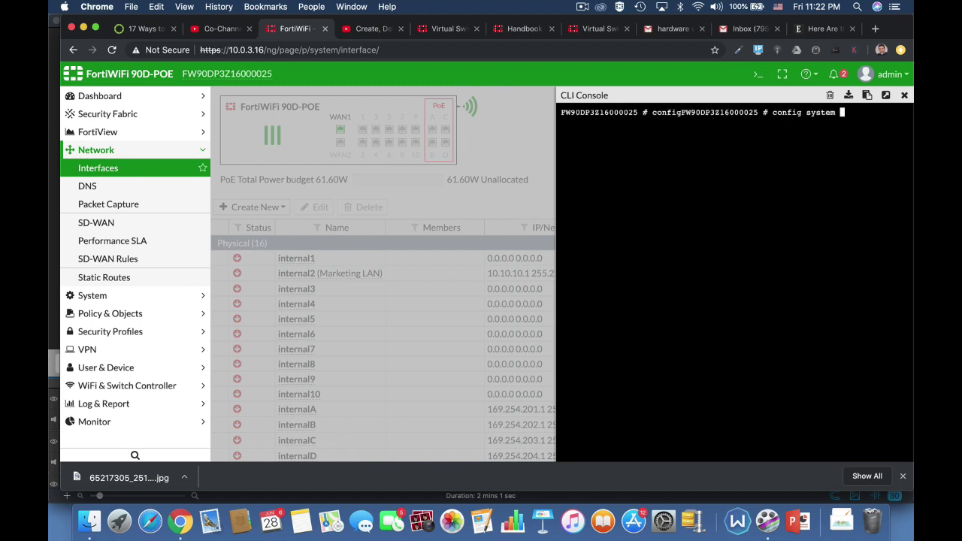
{"action": "type", "text": "virt"}
{"action": "key", "text": "Tab"}
{"action": "key", "text": "Return"}
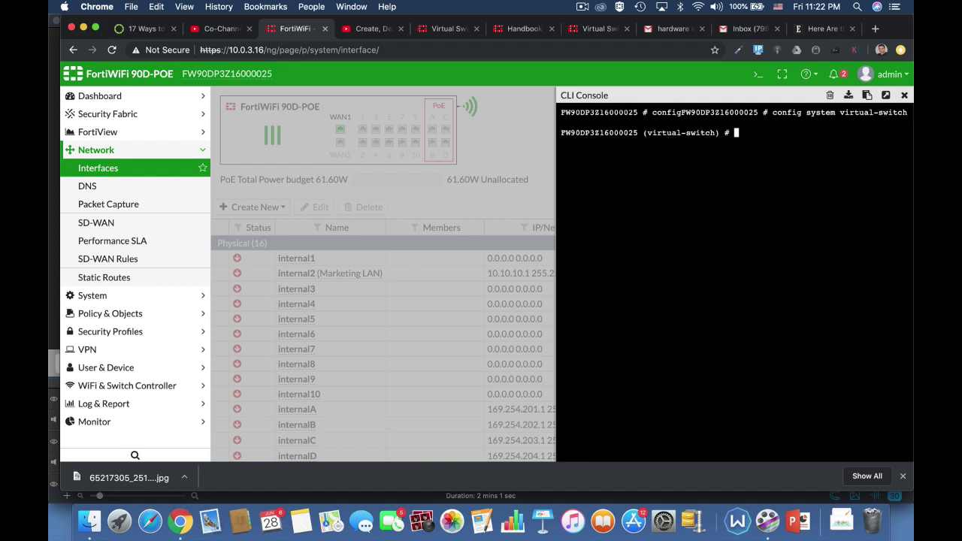
{"action": "type", "text": "get"}
{"action": "key", "text": "Return"}
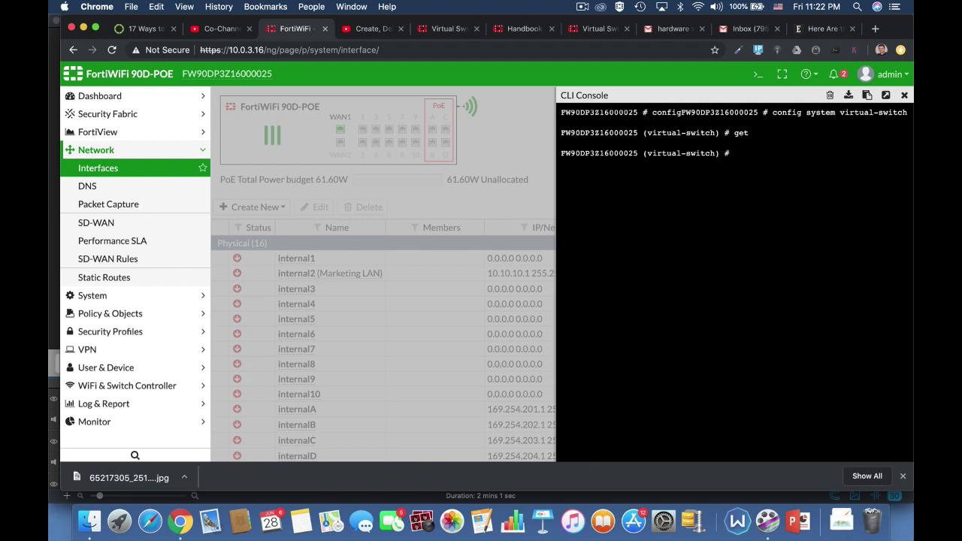
Step: Create the virtual switch 'marketing' on physical switch sw0
{"action": "type", "text": "edit marketing"}
{"action": "key", "text": "Return"}
{"action": "type", "text": "set "}
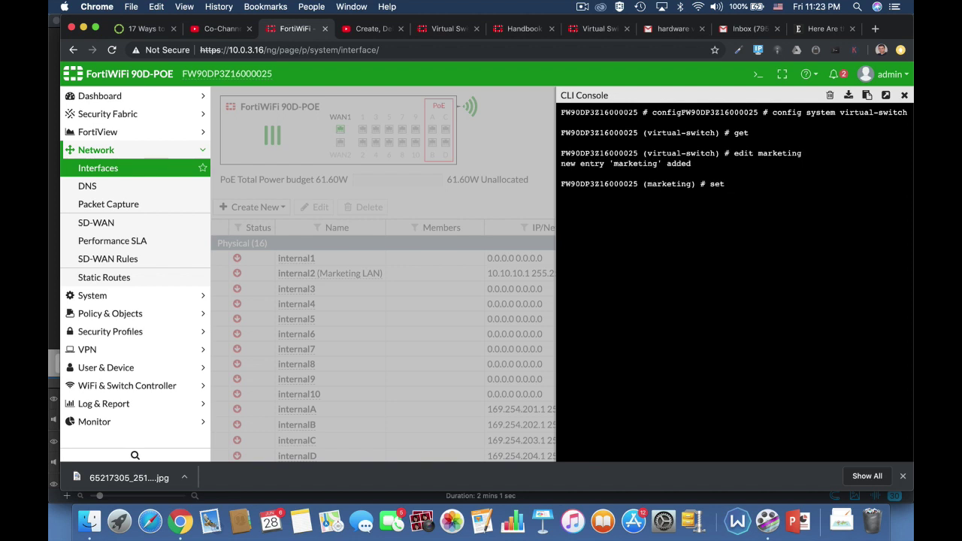
{"action": "type", "text": "p"}
{"action": "key", "text": "Tab"}
{"action": "type", "text": "sw0"}
{"action": "key", "text": "Return"}
Step: Add internal4, internal5 and internal6 as member ports of marketing
{"action": "type", "text": "config"}
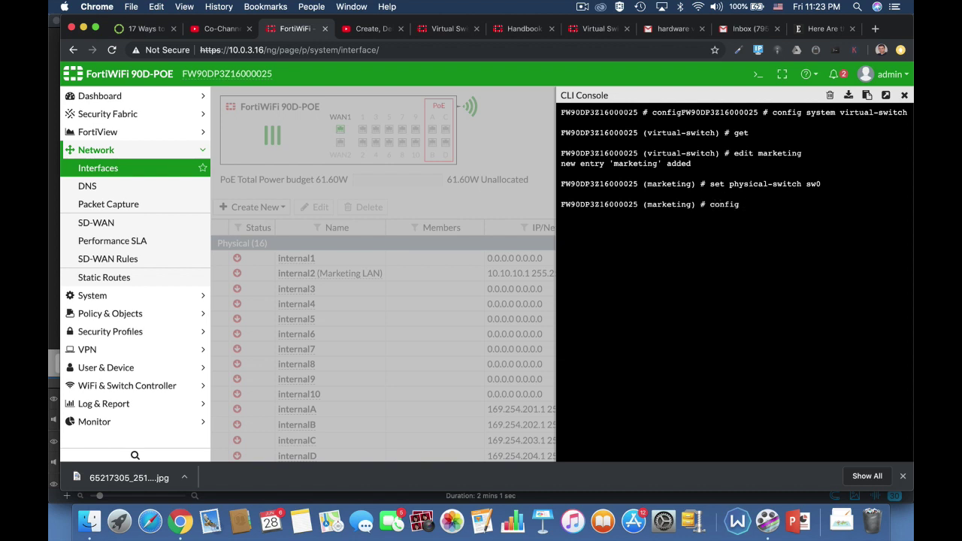
{"action": "type", "text": " port"}
{"action": "key", "text": "Return"}
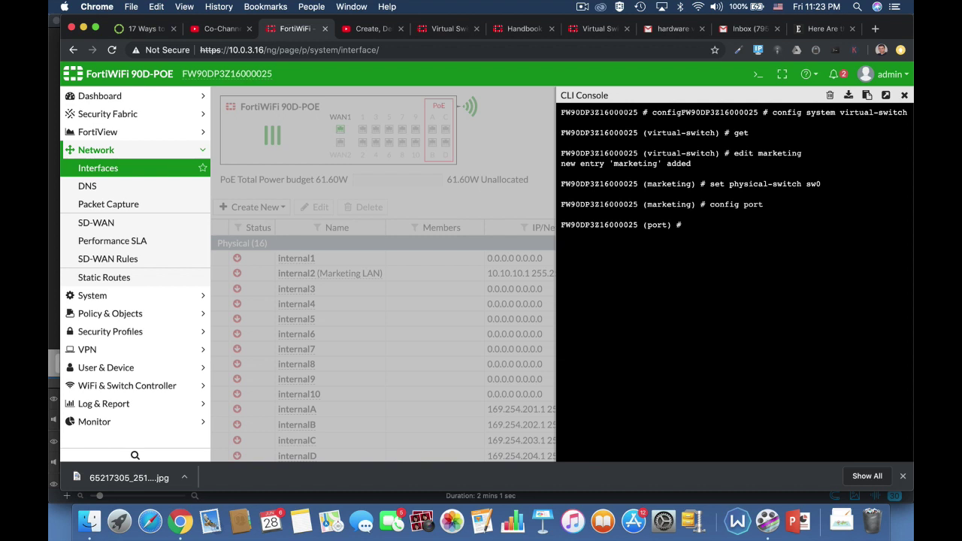
{"action": "type", "text": "edit internal4"}
{"action": "key", "text": "Return"}
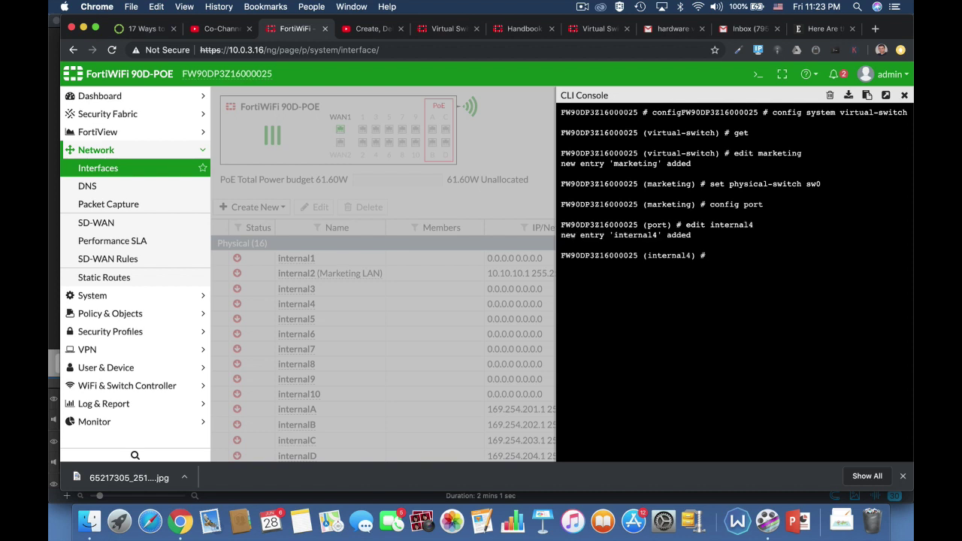
{"action": "type", "text": "next"}
{"action": "key", "text": "Return"}
{"action": "type", "text": "edit"}
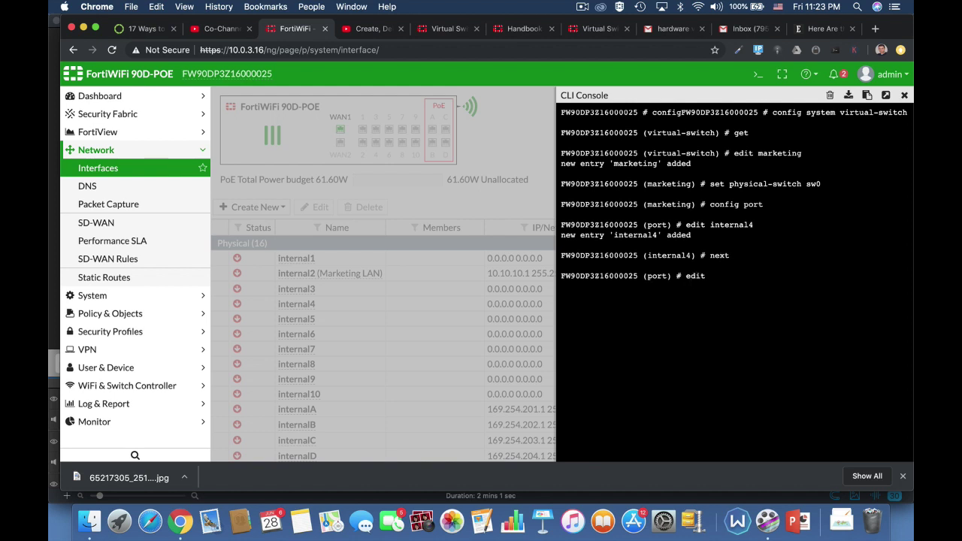
{"action": "type", "text": " internal5"}
{"action": "key", "text": "Return"}
{"action": "type", "text": "next"}
{"action": "key", "text": "Return"}
{"action": "type", "text": "edit internal6"}
{"action": "key", "text": "Return"}
{"action": "type", "text": "next"}
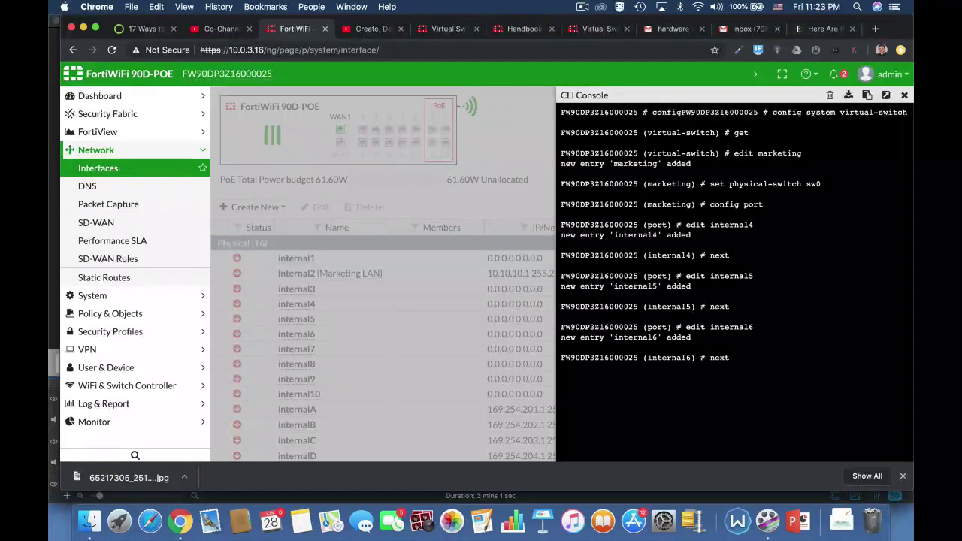
{"action": "key", "text": "Return"}
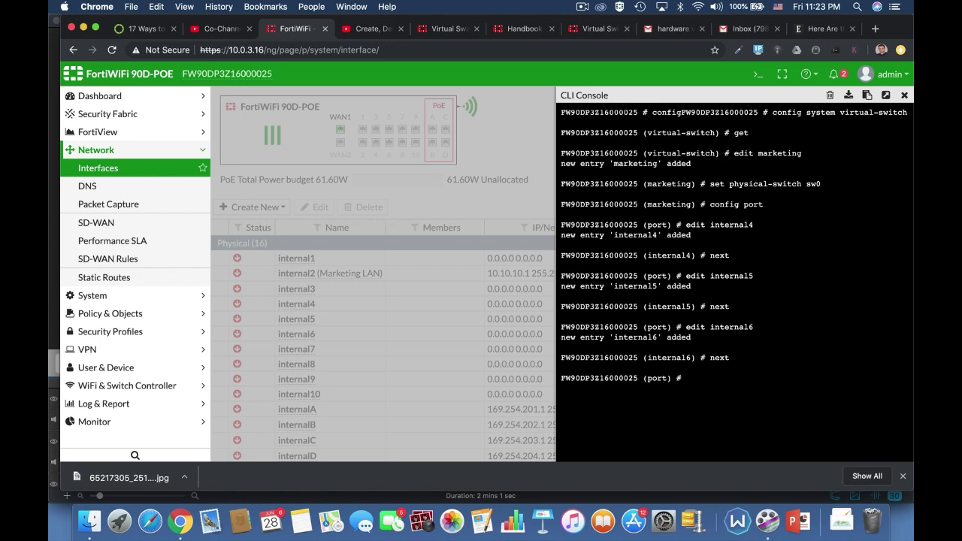
Step: End the port list and the marketing configuration to save them
{"action": "type", "text": "end"}
{"action": "key", "text": "Return"}
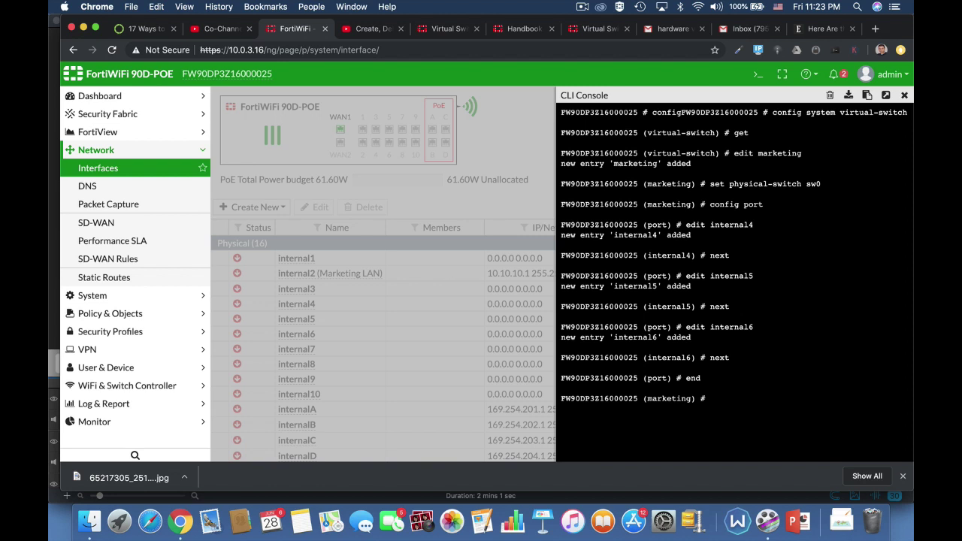
{"action": "type", "text": "end"}
{"action": "key", "text": "Return"}
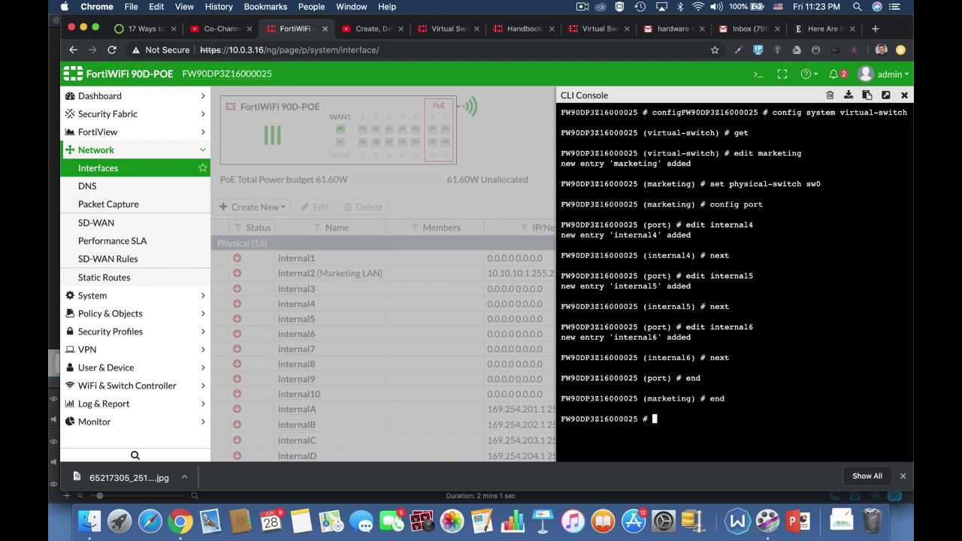
{"action": "type", "text": "config system switch-interface"}
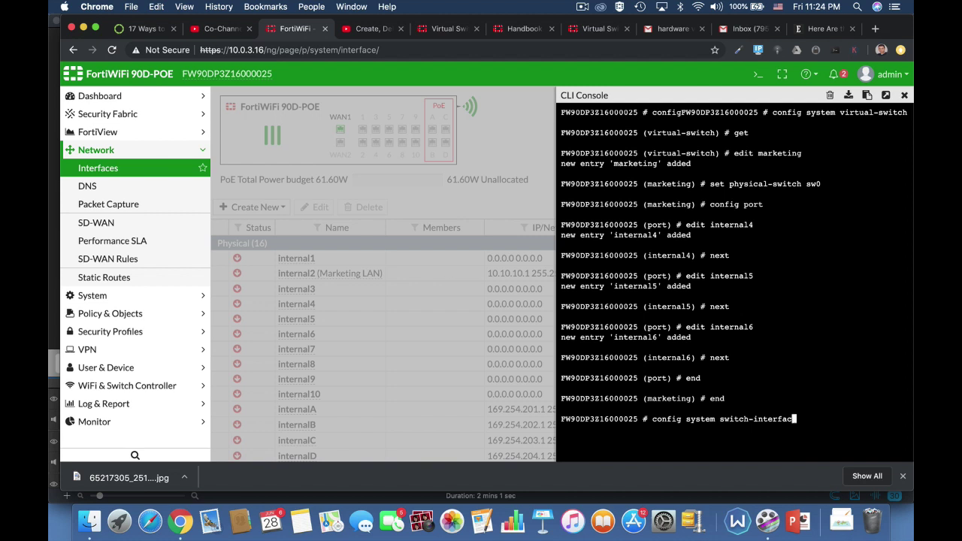
Step: Re-enter config system virtual-switch and list entries to confirm marketing exists
{"action": "key", "text": "BackSpace"}
{"action": "key", "text": "BackSpace"}
{"action": "key", "text": "BackSpace"}
{"action": "key", "text": "BackSpace"}
{"action": "key", "text": "BackSpace"}
{"action": "key", "text": "BackSpace"}
{"action": "key", "text": "BackSpace"}
{"action": "key", "text": "BackSpace"}
{"action": "key", "text": "BackSpace"}
{"action": "key", "text": "BackSpace"}
{"action": "key", "text": "BackSpace"}
{"action": "type", "text": "virtual-switch"}
{"action": "key", "text": "Return"}
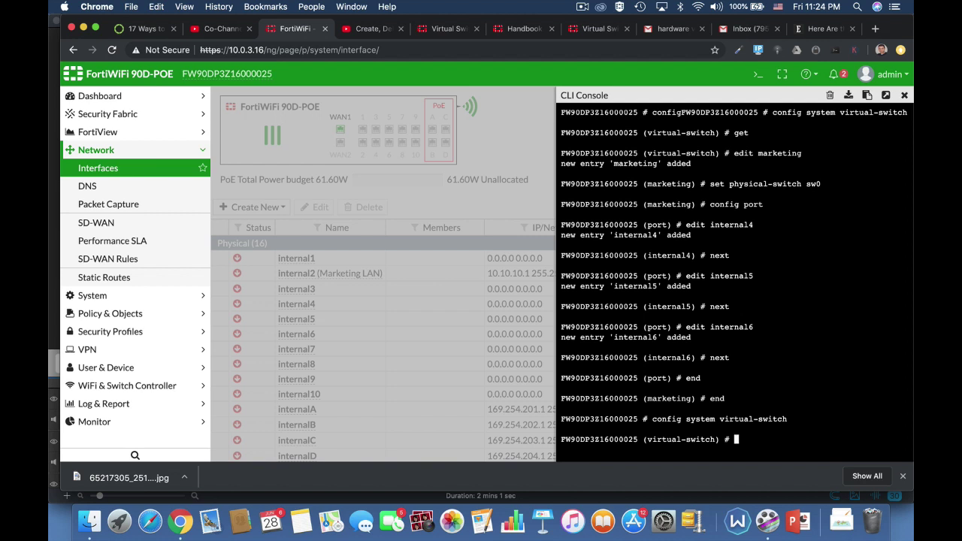
{"action": "type", "text": "get"}
{"action": "key", "text": "Return"}
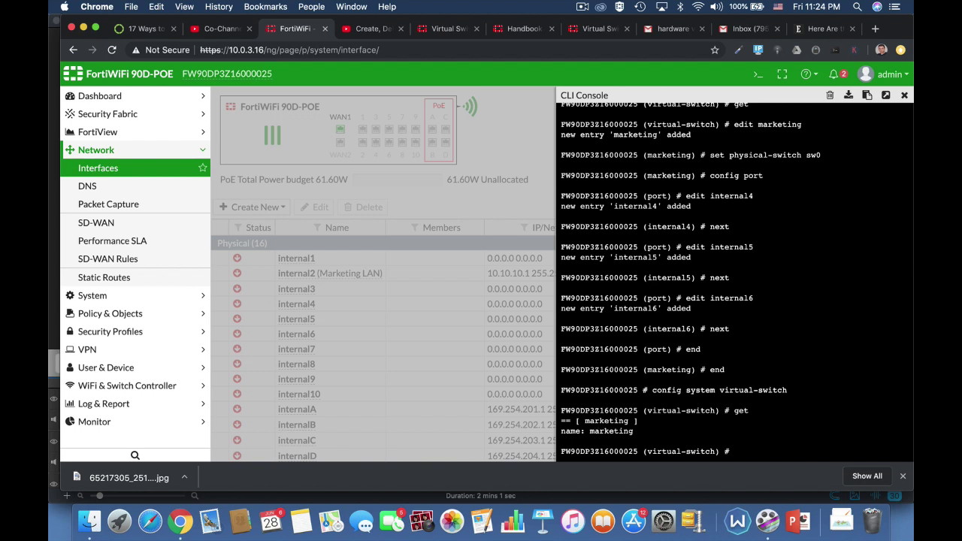
Step: Exit the virtual-switch configuration and close the CLI console
{"action": "type", "text": "end"}
{"action": "key", "text": "Return"}
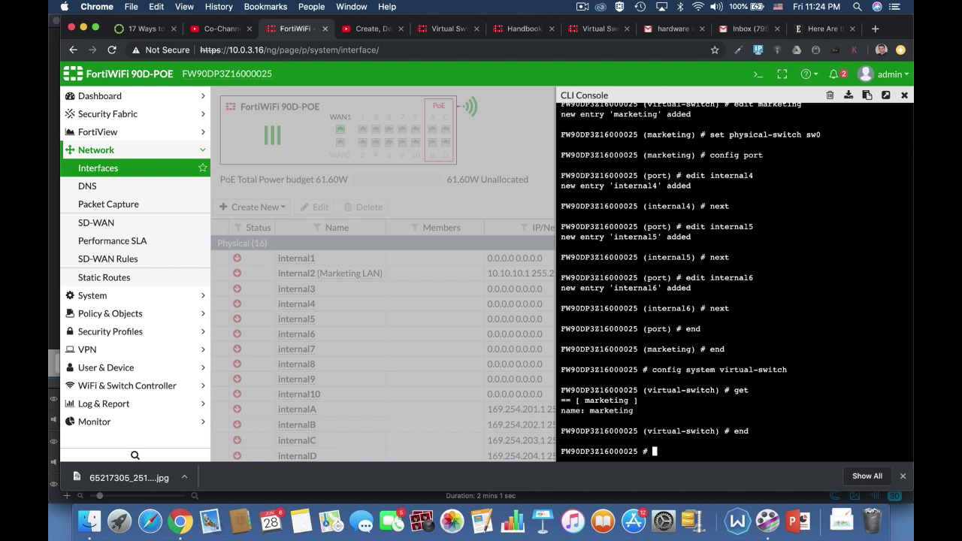
{"action": "type", "text": "end"}
{"action": "key", "text": "Return"}
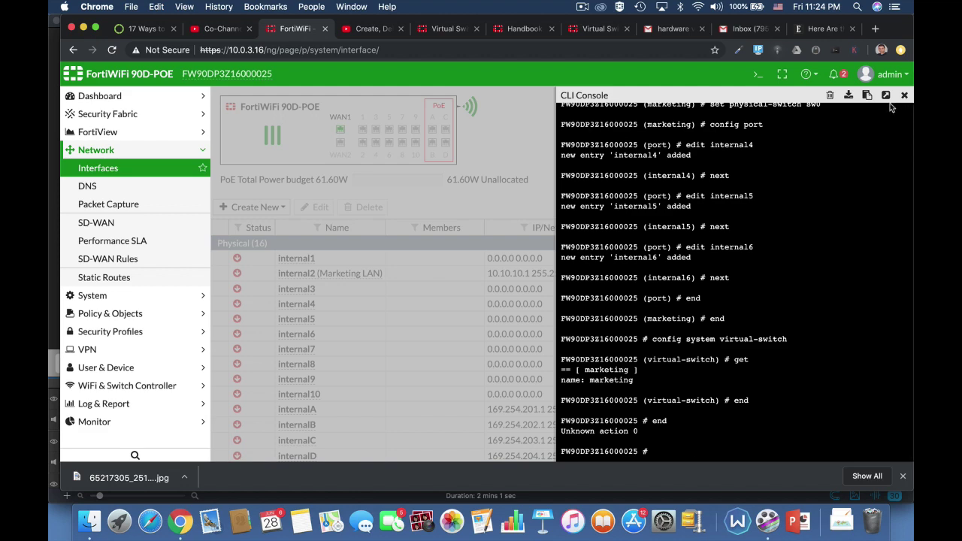
{"action": "left_click", "coordinate": [905, 96]}
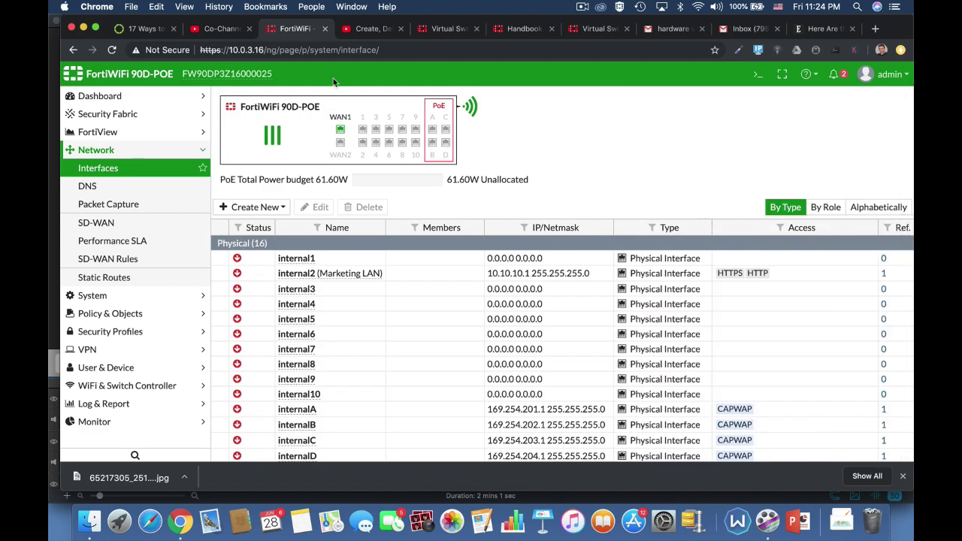
Step: Reload the Interfaces page and edit the marketing Hardware Switch
{"action": "left_click", "coordinate": [332, 50]}
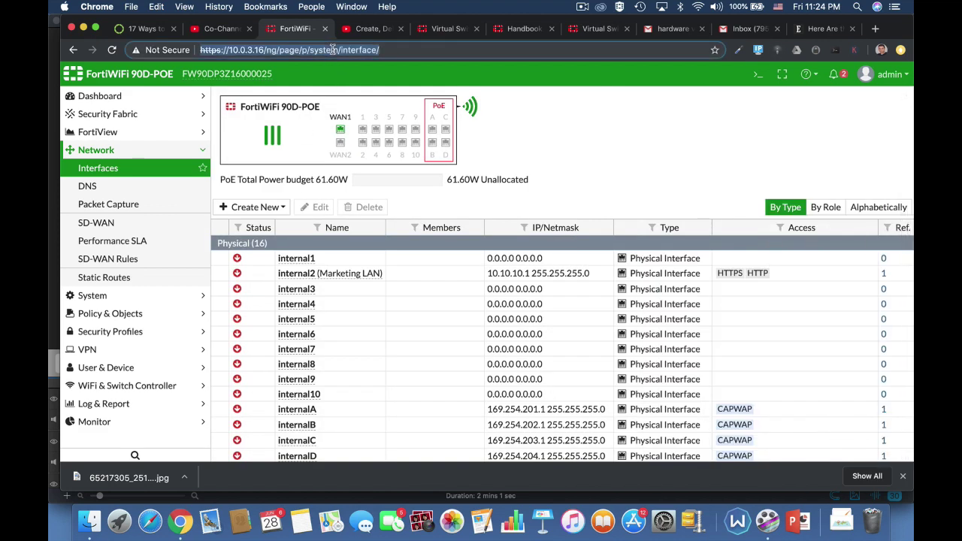
{"action": "key", "text": "Return"}
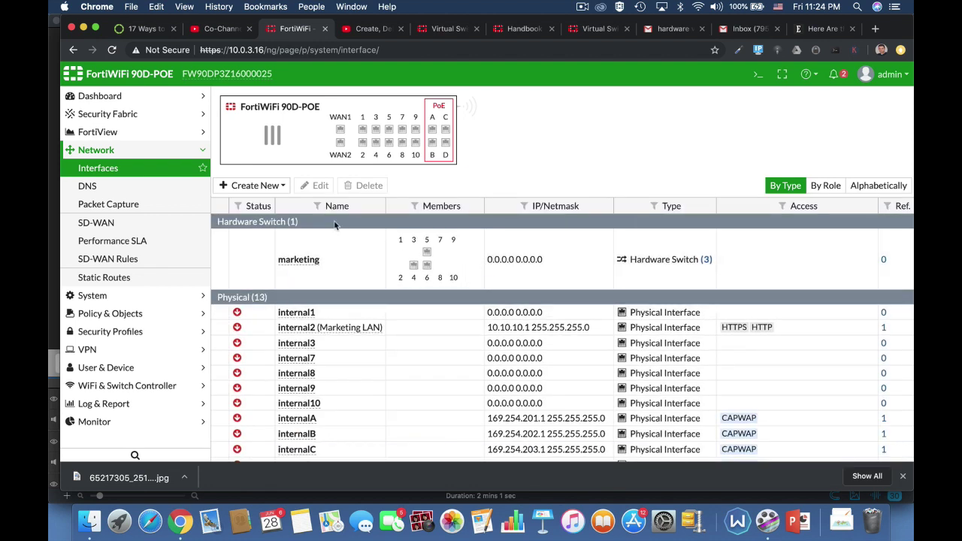
{"action": "left_click", "coordinate": [309, 273]}
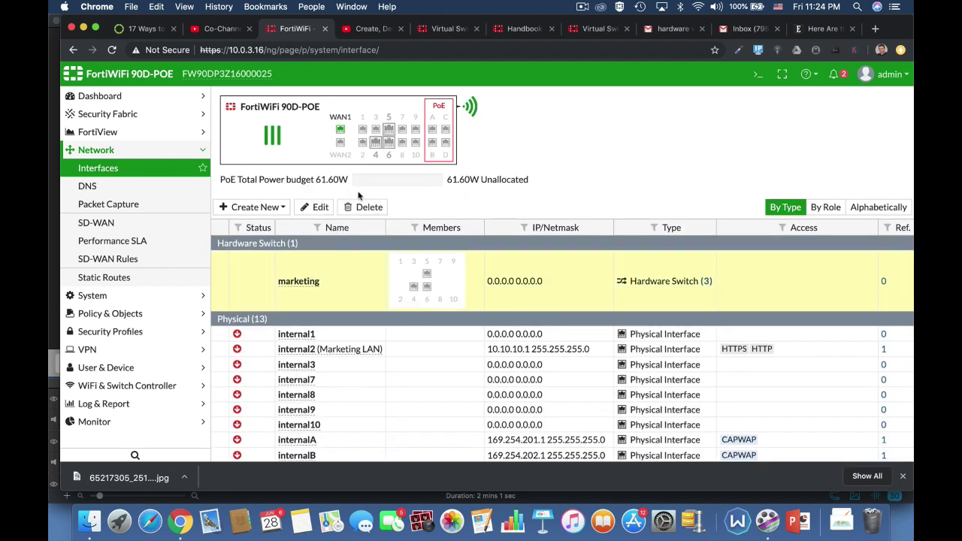
{"action": "left_click", "coordinate": [317, 207]}
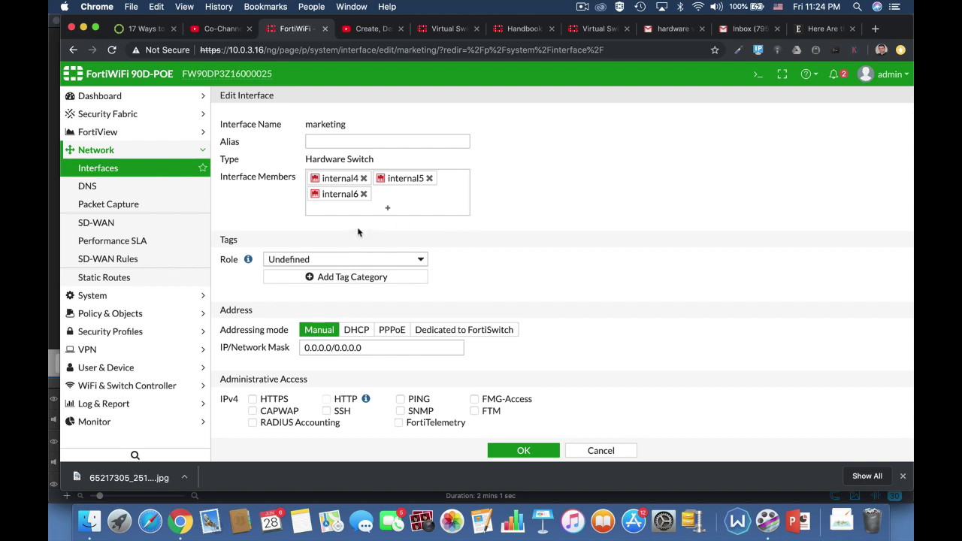
Step: Give the marketing interface the alias 'lan2' and the LAN role
{"action": "left_click", "coordinate": [336, 142]}
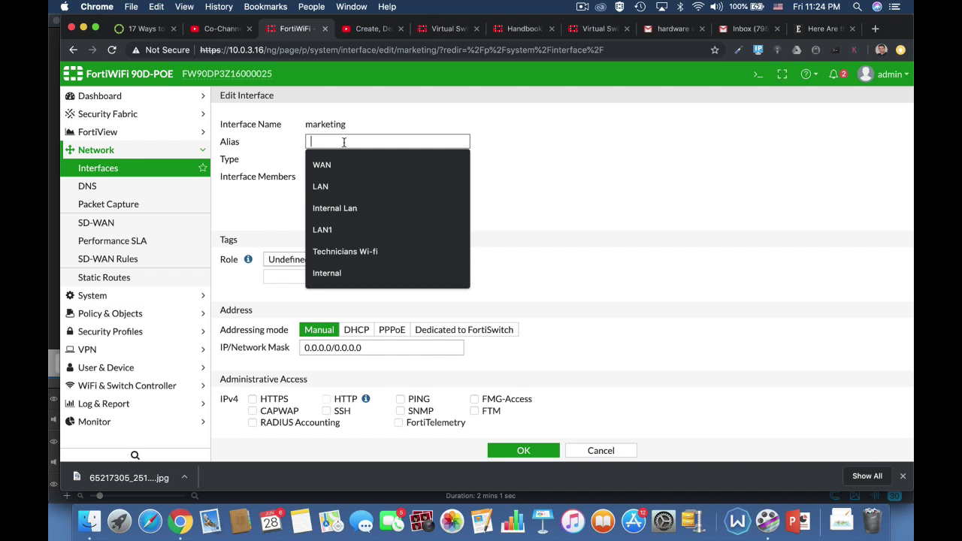
{"action": "type", "text": "lan2"}
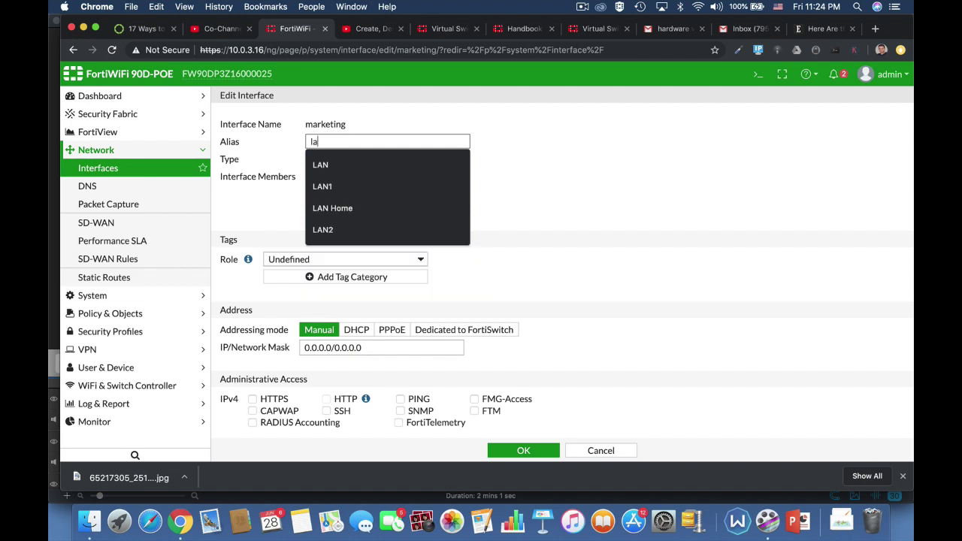
{"action": "left_click", "coordinate": [547, 183]}
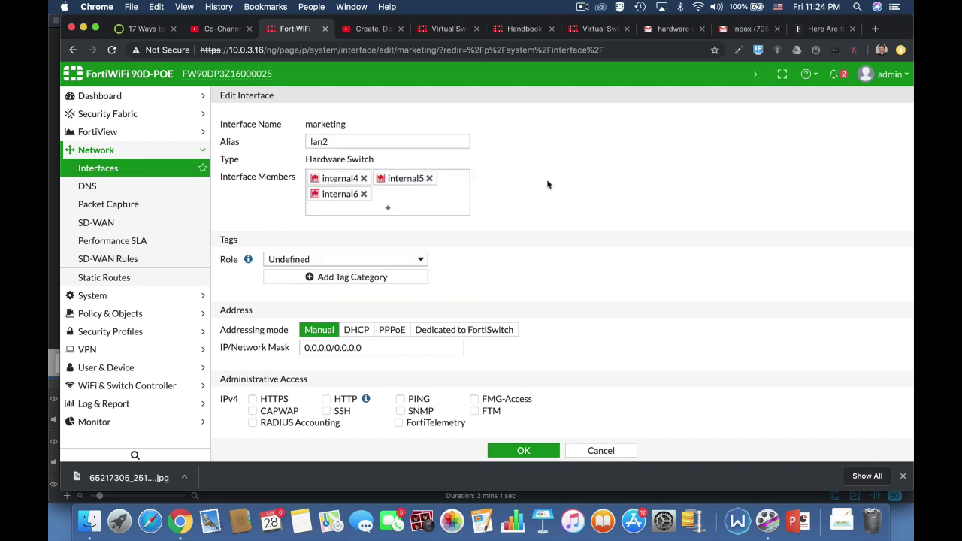
{"action": "left_click", "coordinate": [407, 260]}
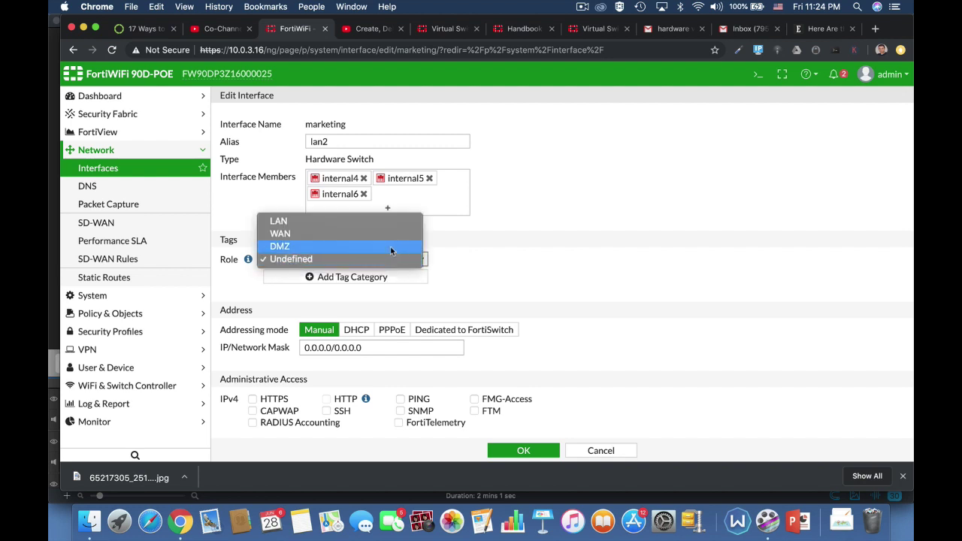
{"action": "left_click", "coordinate": [376, 223]}
Step: Set address 10.0.4.17/24 and allow HTTPS, HTTP and PING administrative access
{"action": "scroll", "coordinate": [534, 308], "scroll_direction": "down", "scroll_amount": 2}
{"action": "scroll", "coordinate": [535, 308], "scroll_direction": "down", "scroll_amount": 2}
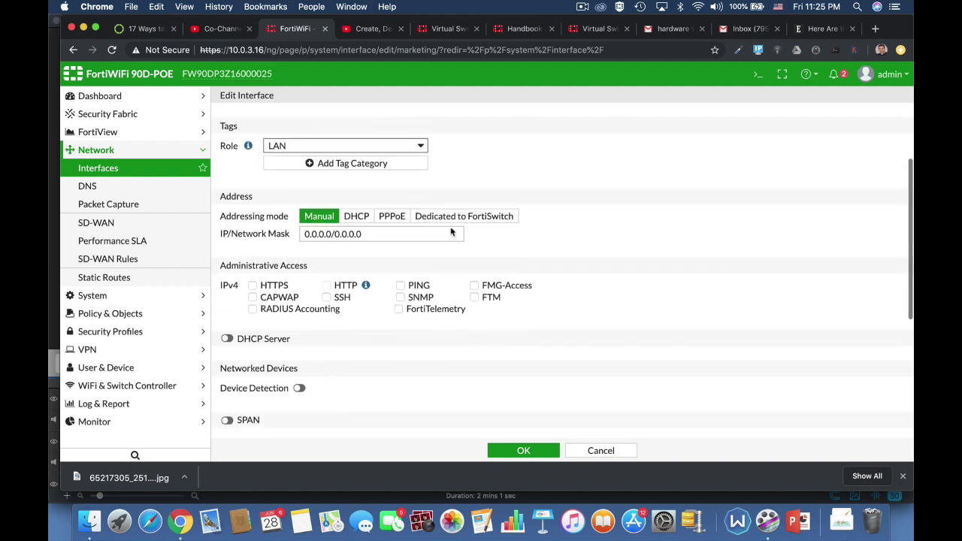
{"action": "left_click", "coordinate": [362, 234]}
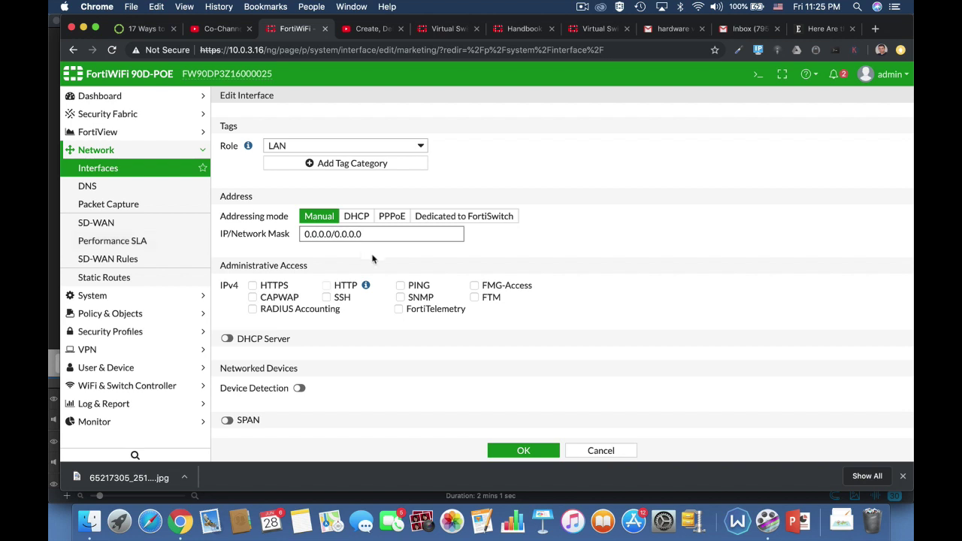
{"action": "left_click_drag", "start_coordinate": [377, 234], "coordinate": [286, 237]}
{"action": "type", "text": "10"}
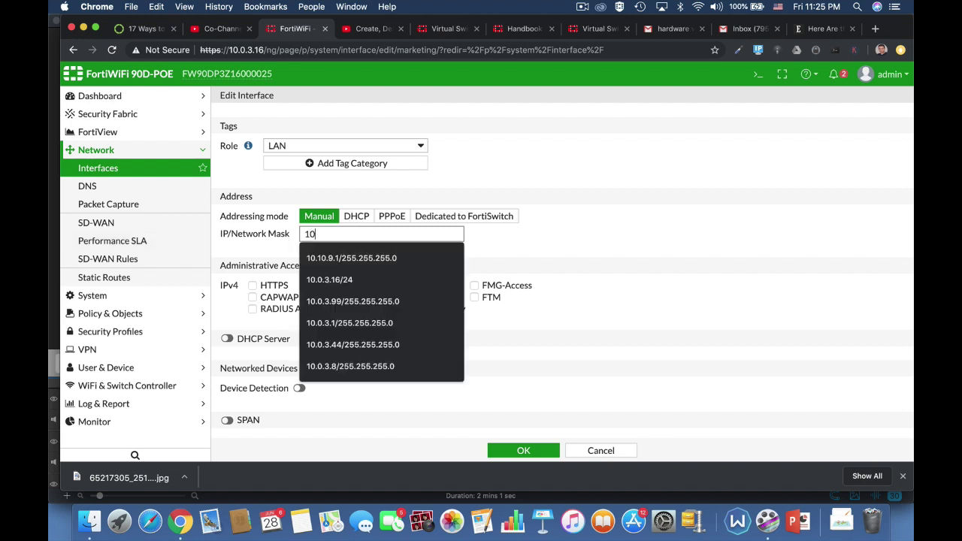
{"action": "type", "text": ".0.3"}
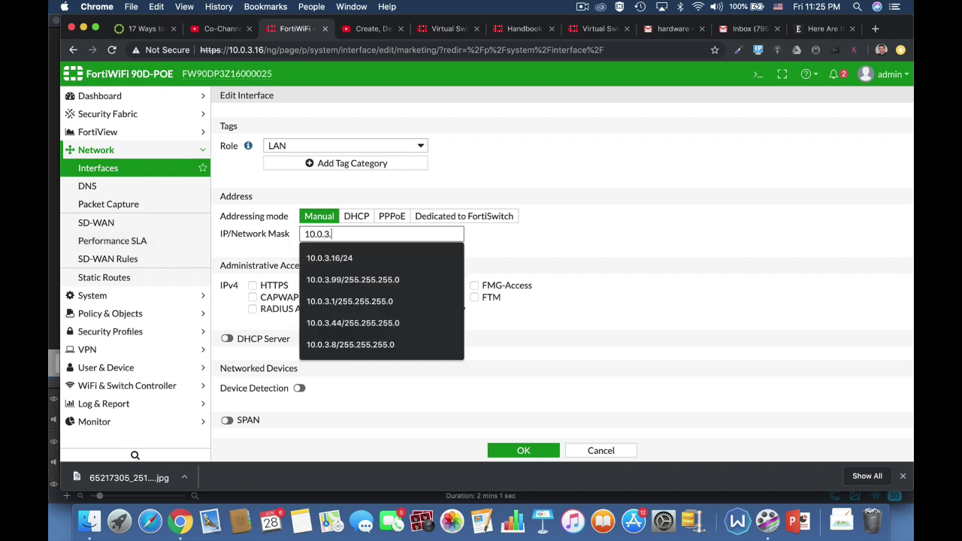
{"action": "type", "text": ".17"}
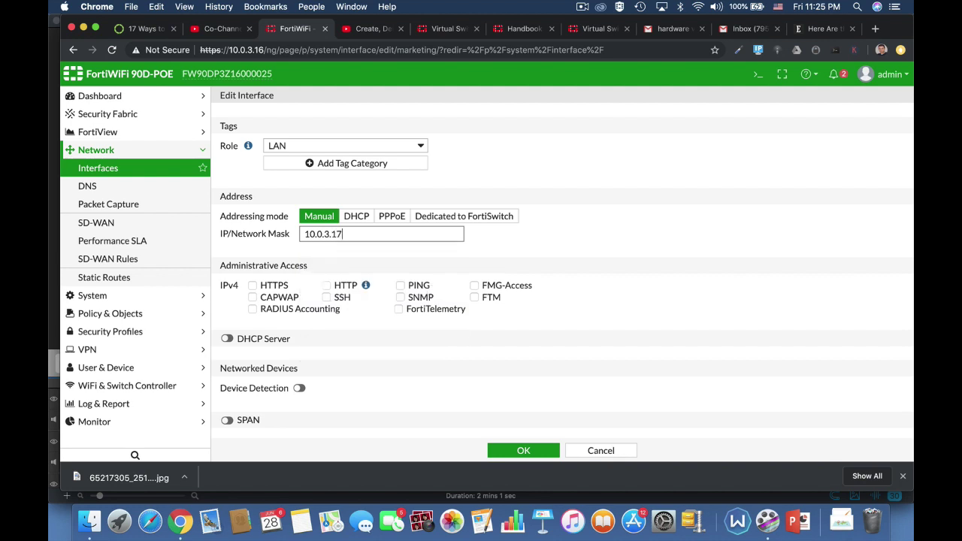
{"action": "type", "text": "/24"}
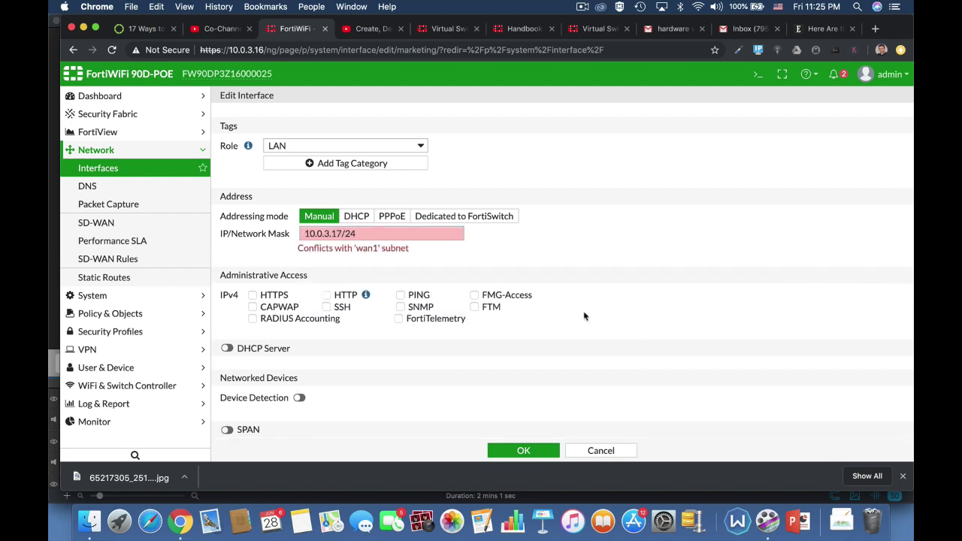
{"action": "triple_click", "coordinate": [357, 233]}
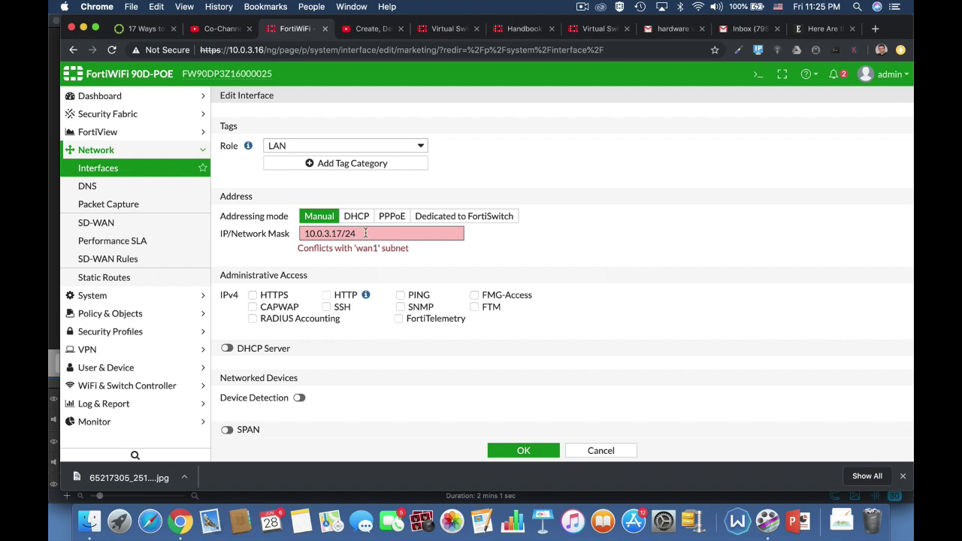
{"action": "type", "text": "10.0."}
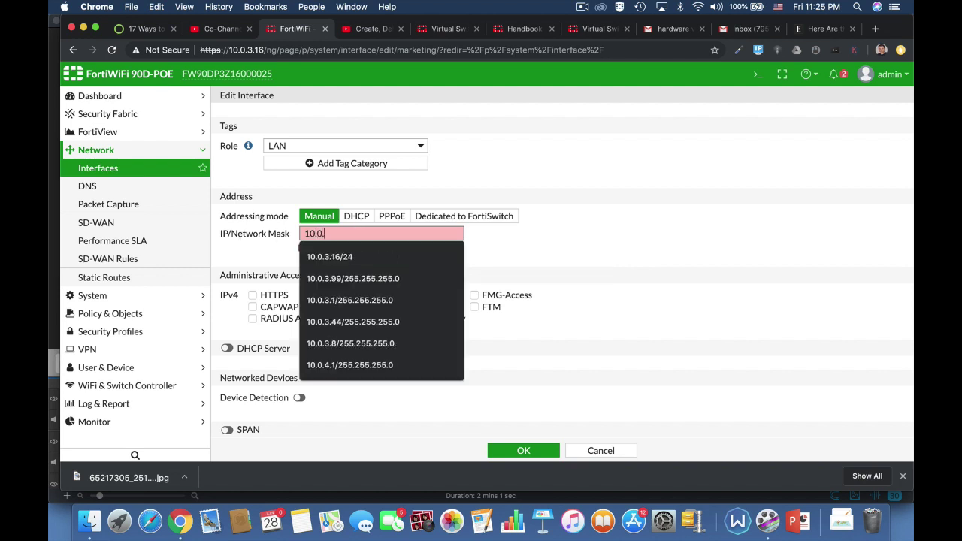
{"action": "type", "text": "4.17/2"}
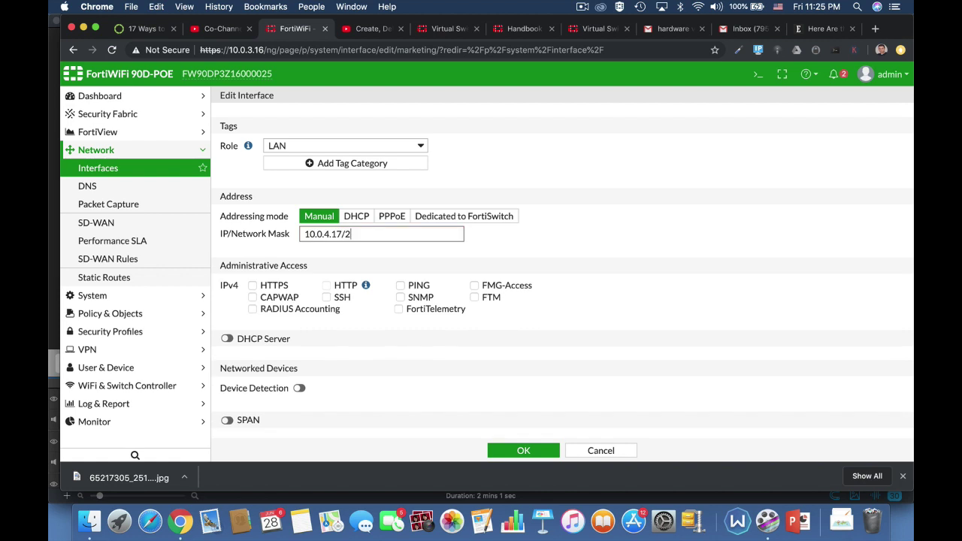
{"action": "type", "text": "54"}
{"action": "left_click", "coordinate": [533, 278]}
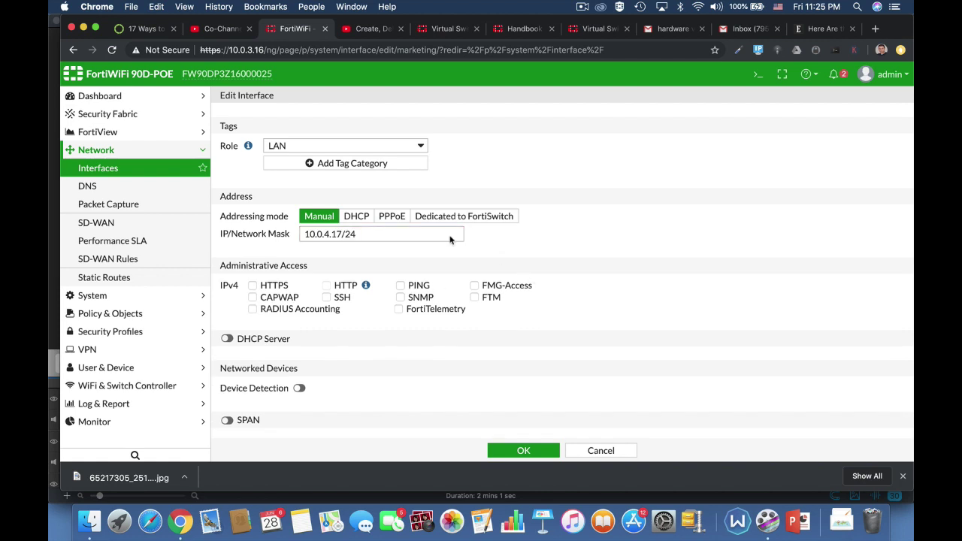
{"action": "left_click", "coordinate": [260, 287]}
{"action": "left_click", "coordinate": [402, 287]}
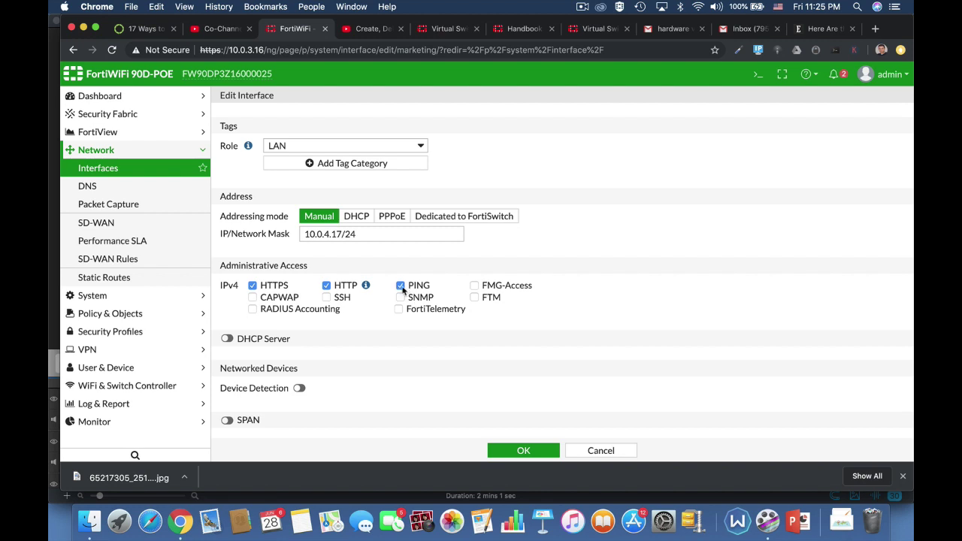
Step: Enable the DHCP server and Device Detection, then save the interface
{"action": "left_click", "coordinate": [226, 340]}
{"action": "scroll", "coordinate": [488, 379], "scroll_direction": "down", "scroll_amount": 4}
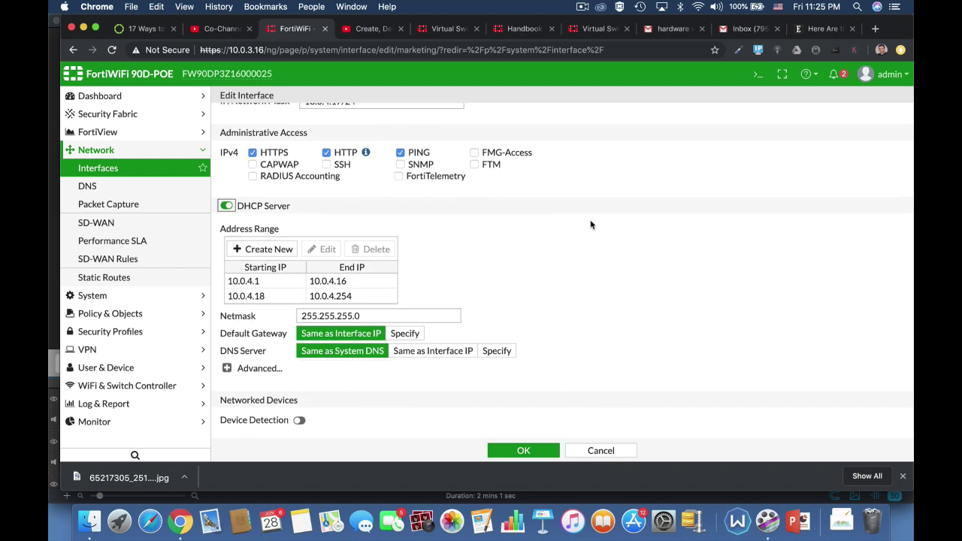
{"action": "scroll", "coordinate": [593, 224], "scroll_direction": "up", "scroll_amount": 4}
{"action": "scroll", "coordinate": [348, 216], "scroll_direction": "down", "scroll_amount": 5}
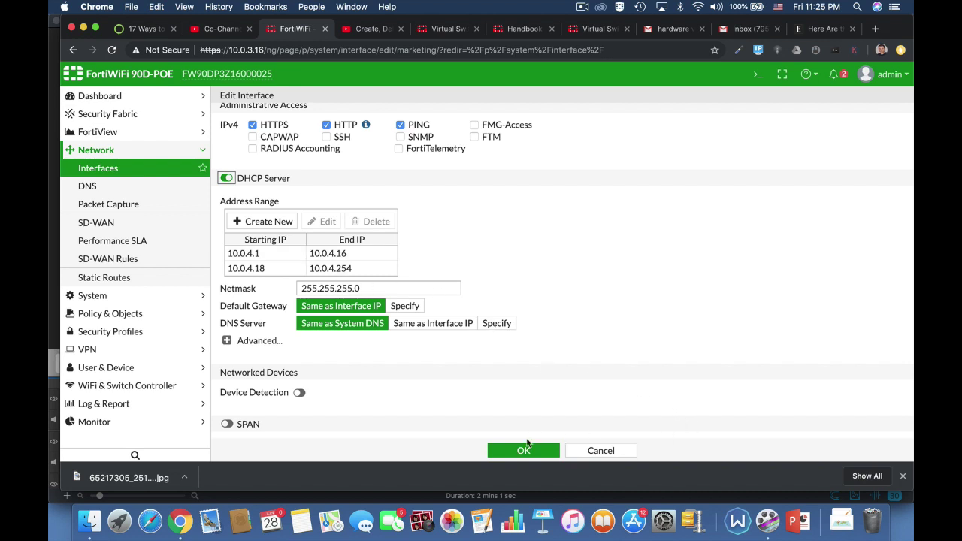
{"action": "left_click", "coordinate": [299, 395]}
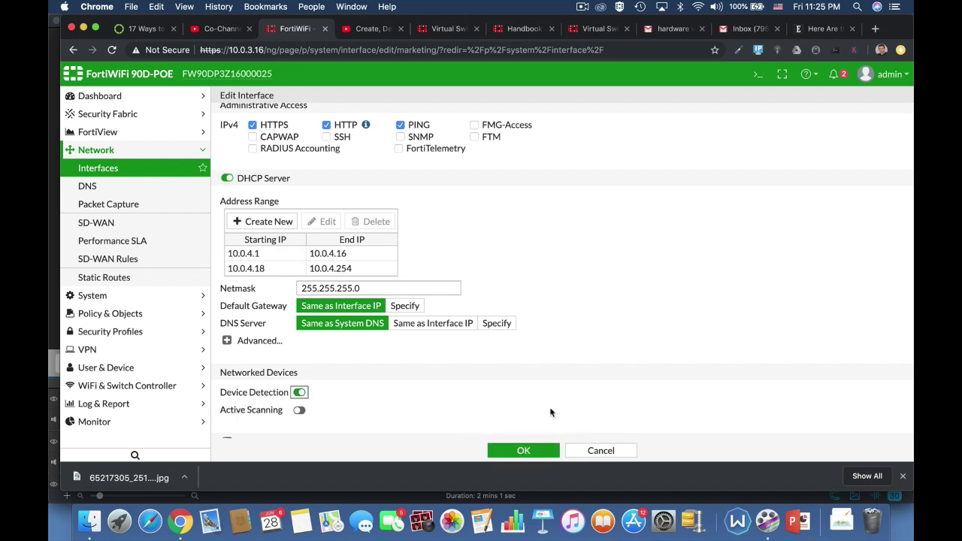
{"action": "scroll", "coordinate": [549, 411], "scroll_direction": "down", "scroll_amount": 3}
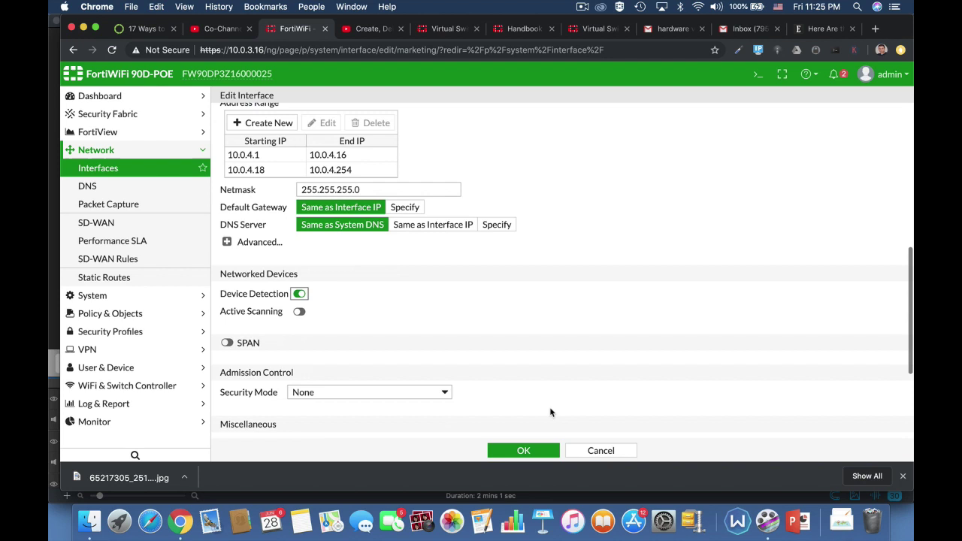
{"action": "left_click", "coordinate": [519, 451]}
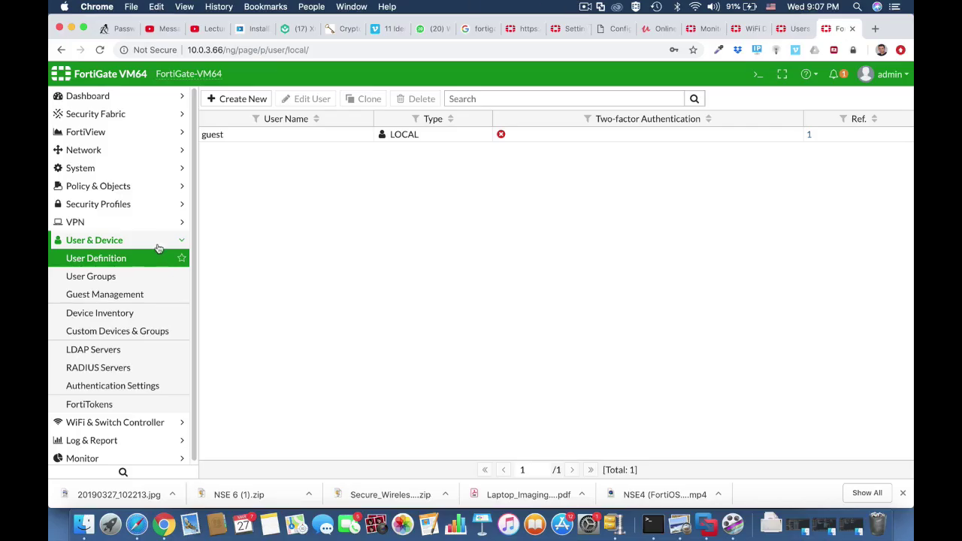
Step: Browse the User & Device section from user groups back to the local users list
{"action": "left_click", "coordinate": [157, 246]}
{"action": "left_click", "coordinate": [157, 247]}
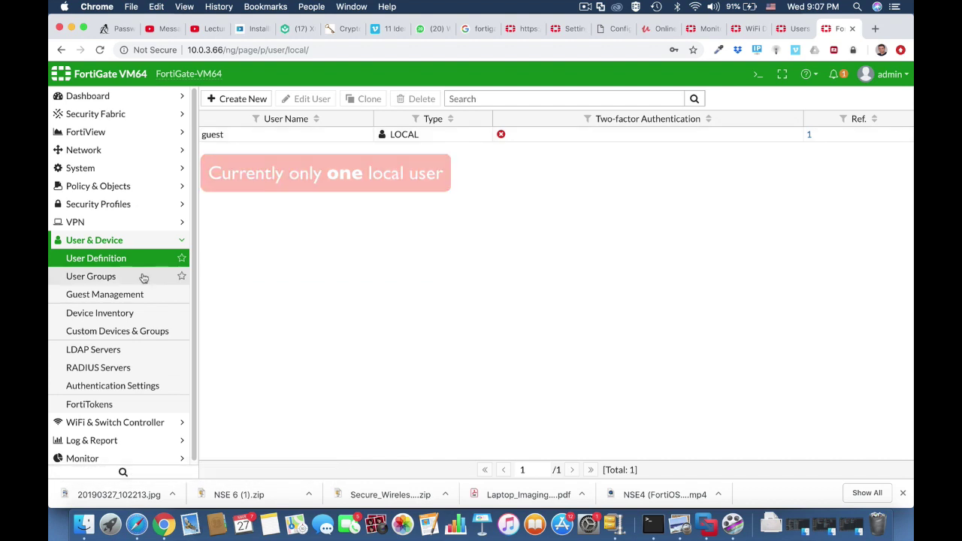
{"action": "left_click", "coordinate": [143, 277]}
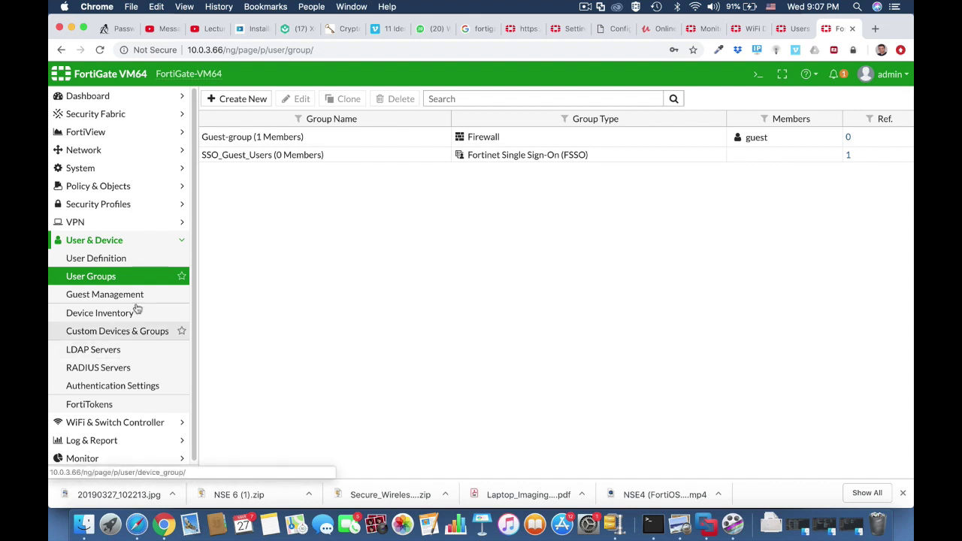
{"action": "left_click", "coordinate": [96, 258]}
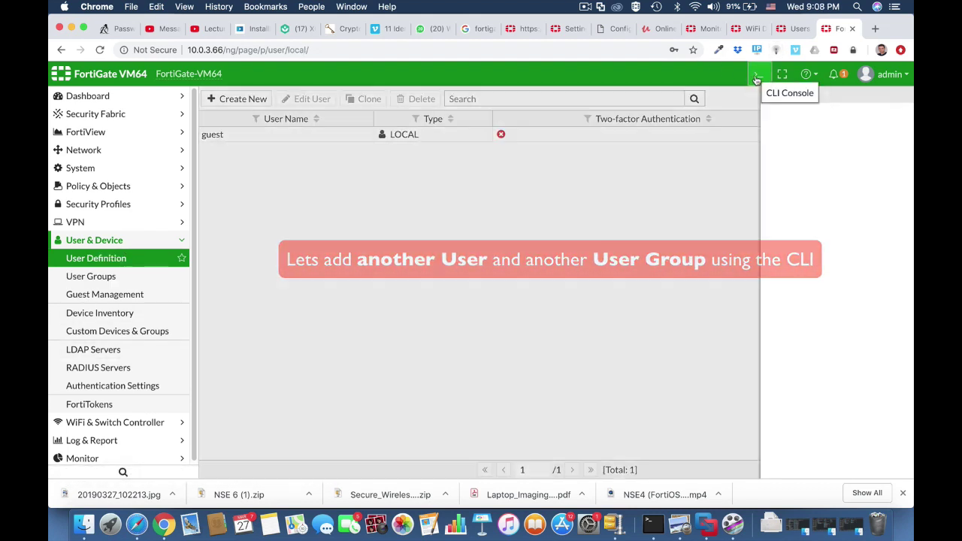
Step: In the CLI Console, create local user testuser1 with password authentication type
{"action": "left_click", "coordinate": [756, 77]}
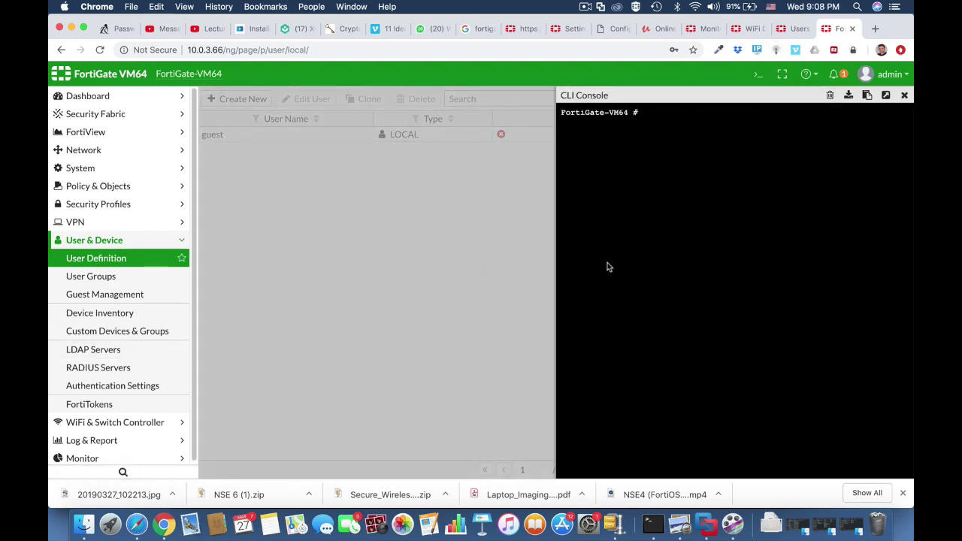
{"action": "type", "text": "config user local"}
{"action": "key", "text": "Return"}
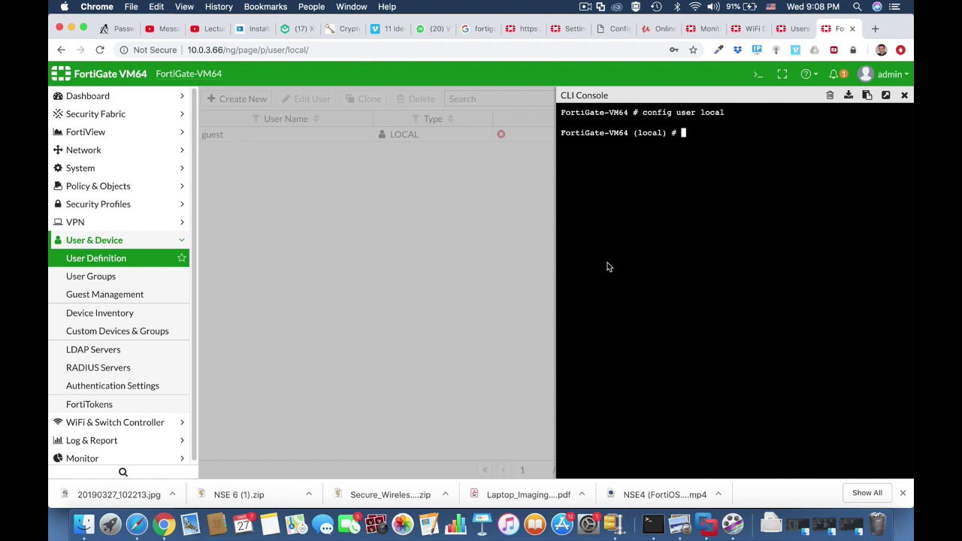
{"action": "type", "text": "edit testuser1"}
{"action": "key", "text": "Return"}
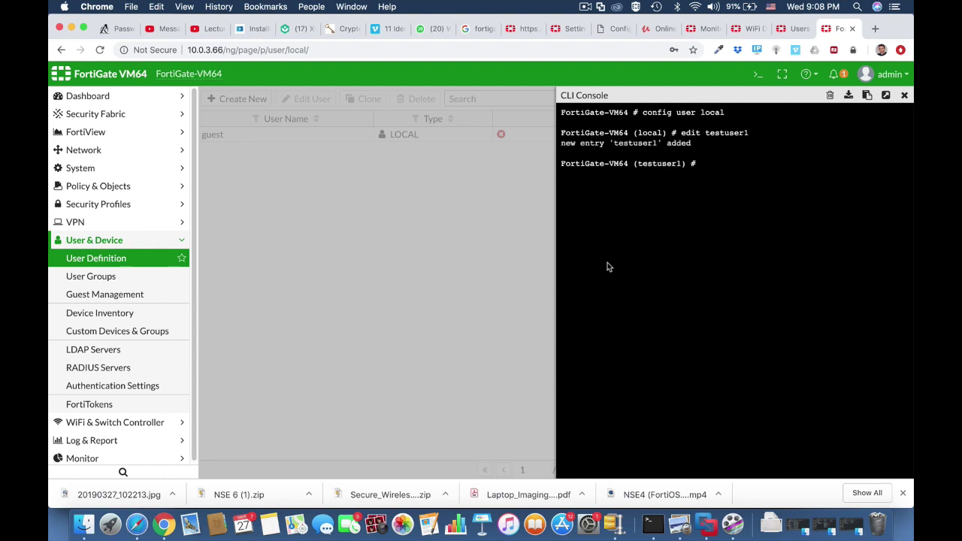
{"action": "type", "text": "set type password"}
{"action": "key", "text": "Return"}
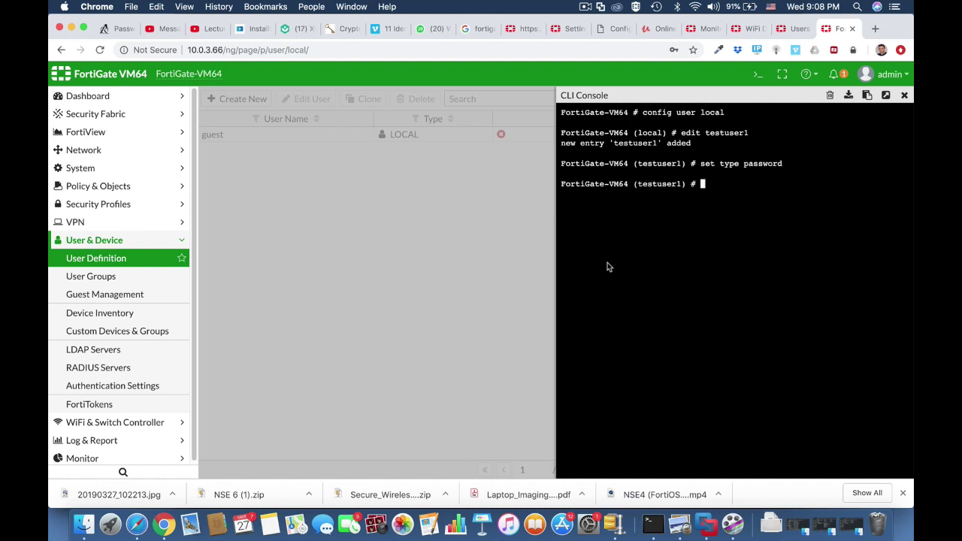
Step: Set testuser1's password, save, and close the console to refresh the users list
{"action": "key", "text": "Return"}
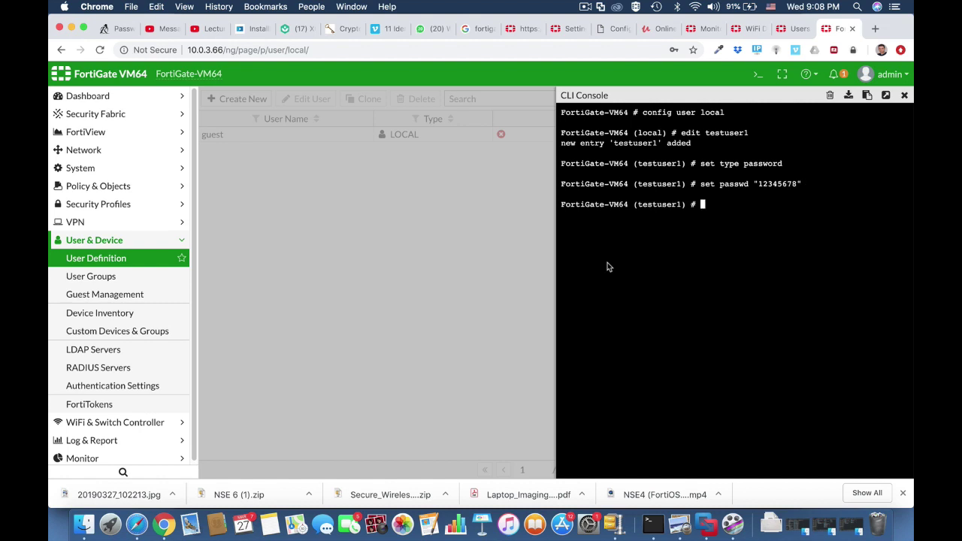
{"action": "type", "text": "end"}
{"action": "key", "text": "Return"}
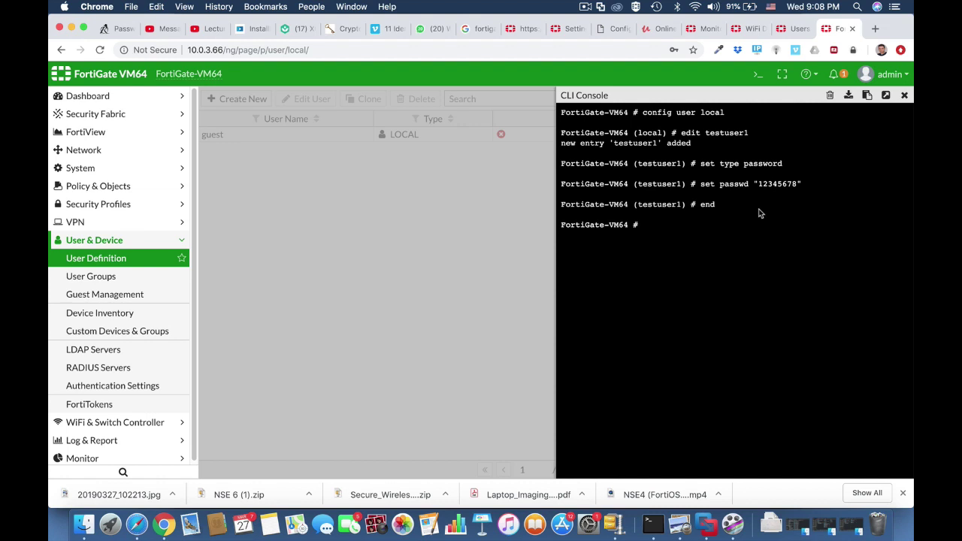
{"action": "left_click", "coordinate": [159, 264]}
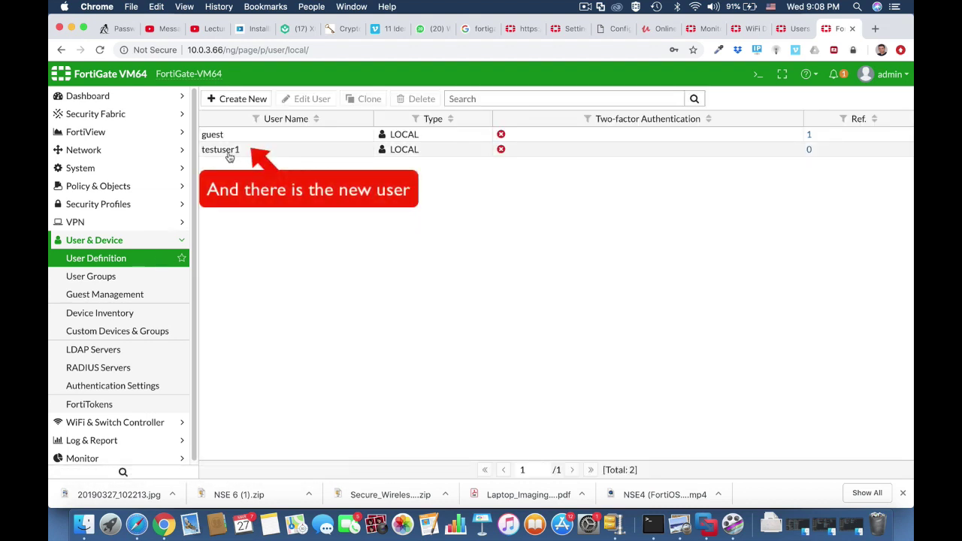
Step: Create the user group wifi-users with testuser1 as its member via the CLI
{"action": "left_click", "coordinate": [143, 278]}
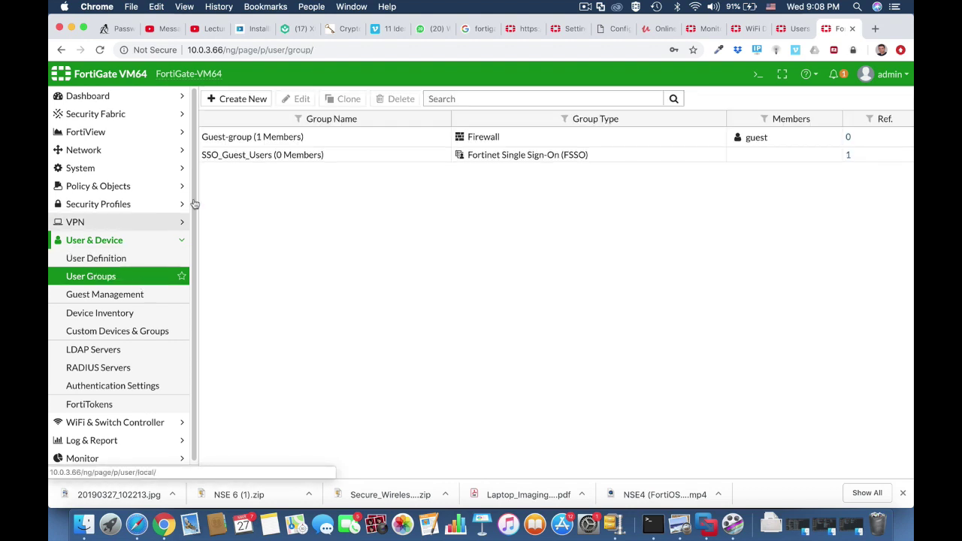
{"action": "left_click", "coordinate": [759, 75]}
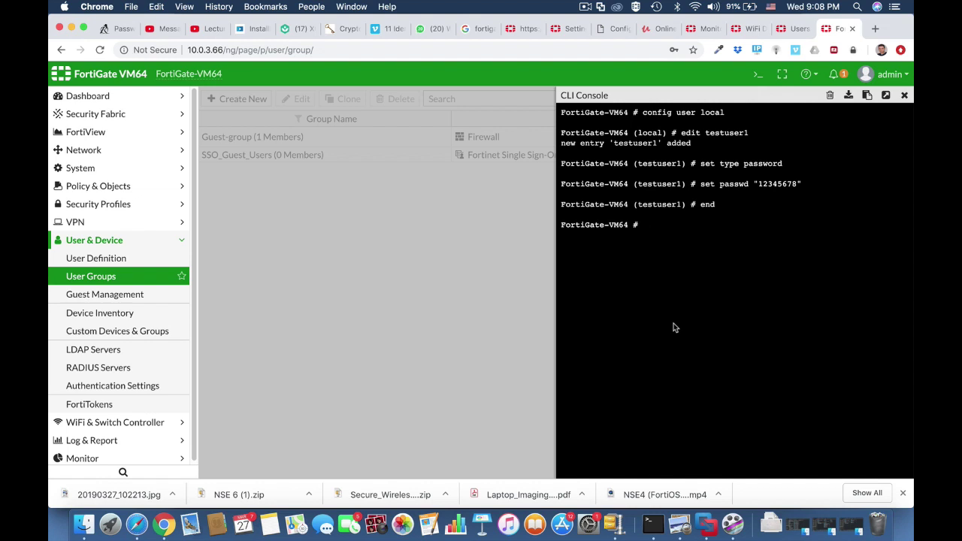
{"action": "type", "text": "config"}
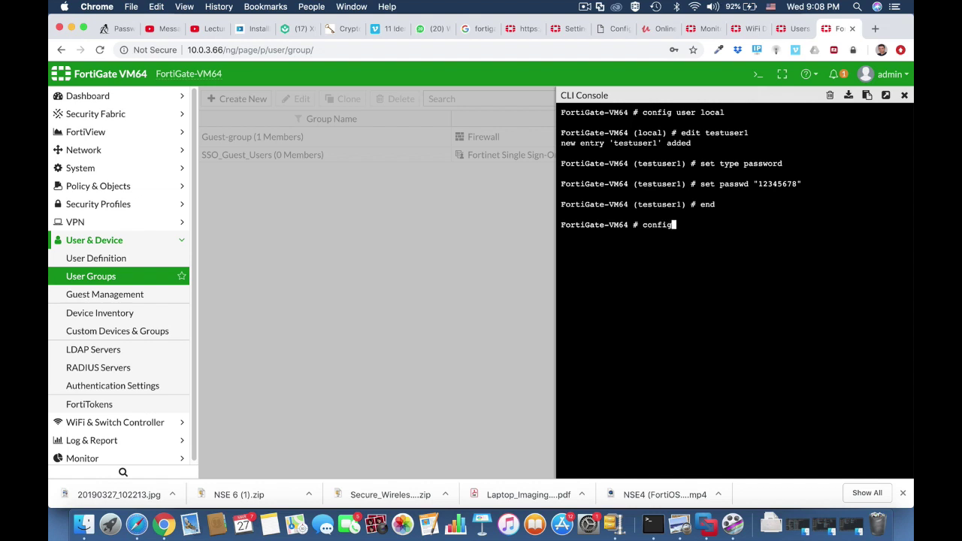
{"action": "type", "text": " user group"}
{"action": "key", "text": "Return"}
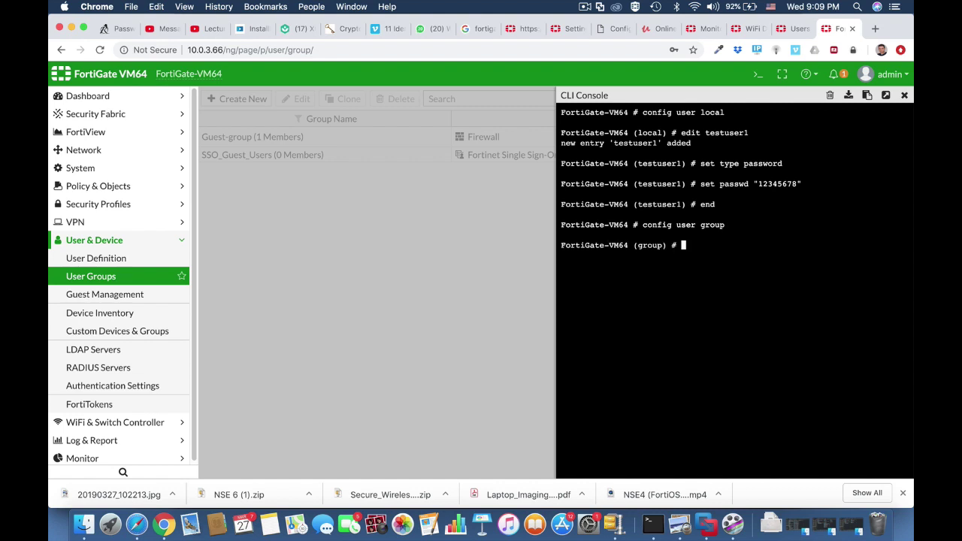
{"action": "type", "text": "edit wifi-users"}
{"action": "key", "text": "Return"}
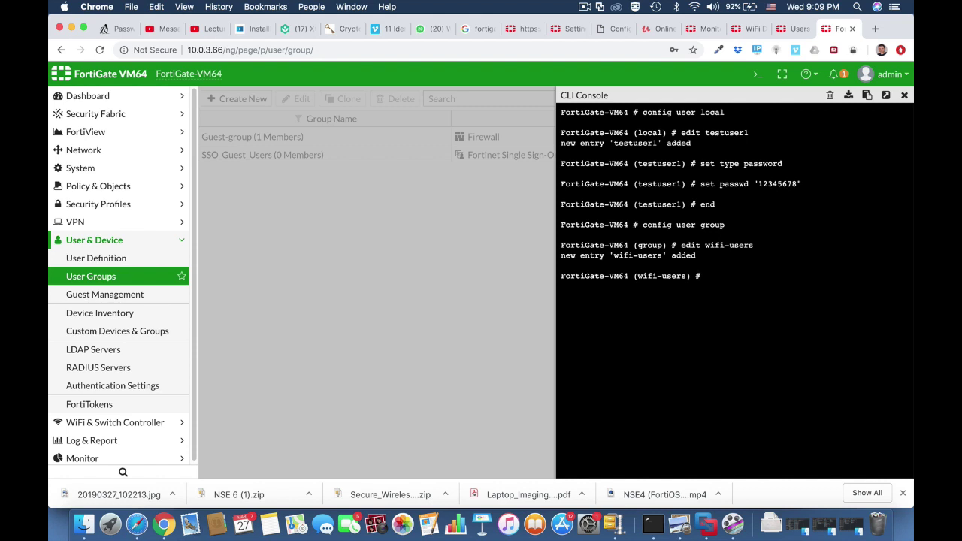
{"action": "type", "text": "set member testuser"}
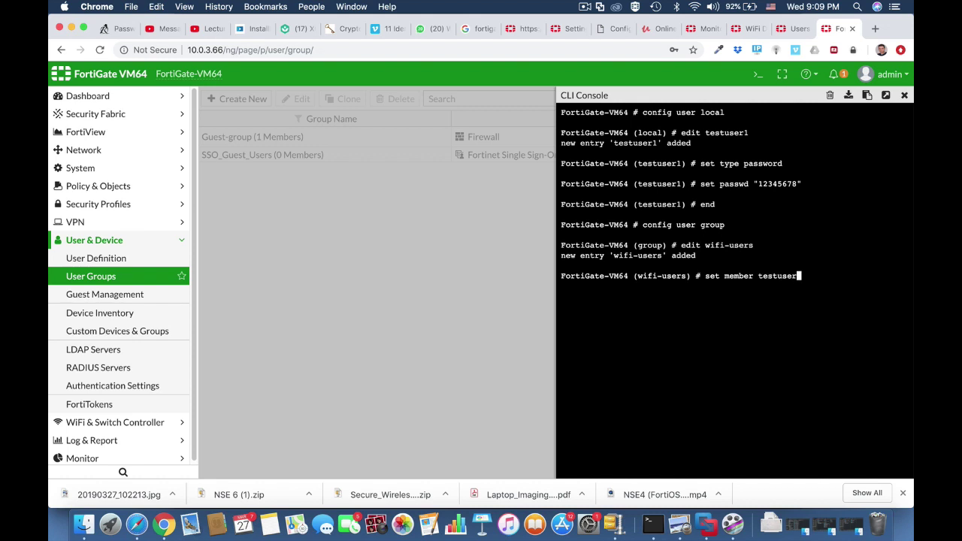
{"action": "type", "text": "1"}
{"action": "key", "text": "Return"}
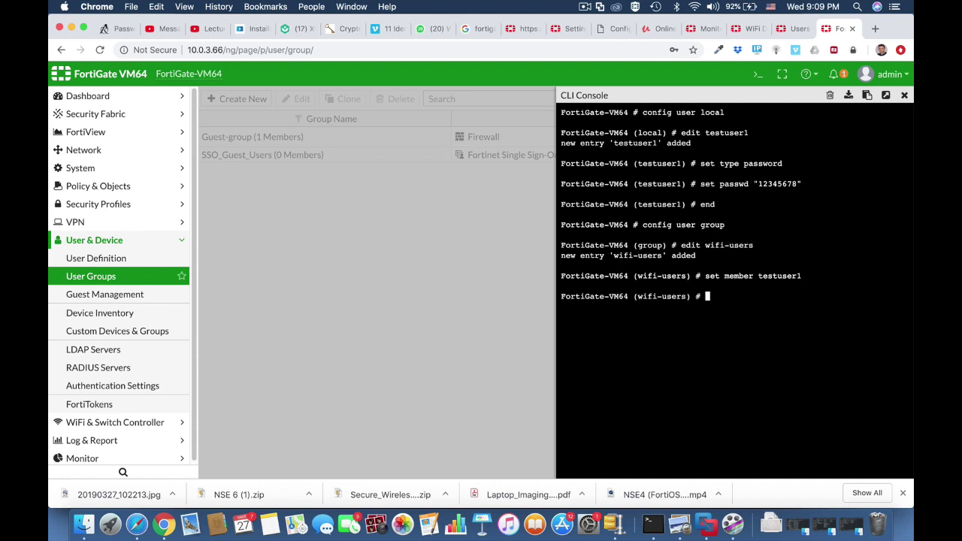
{"action": "type", "text": "end"}
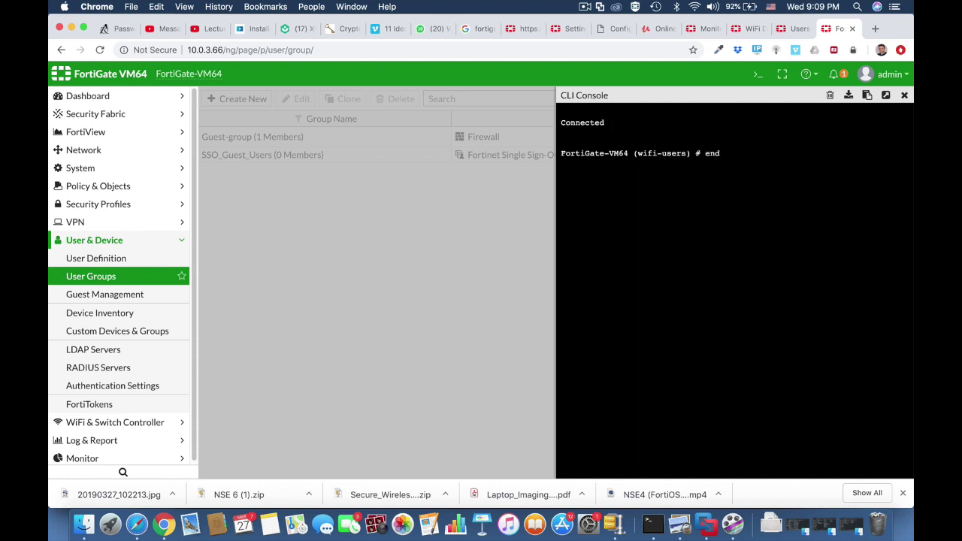
{"action": "key", "text": "Return"}
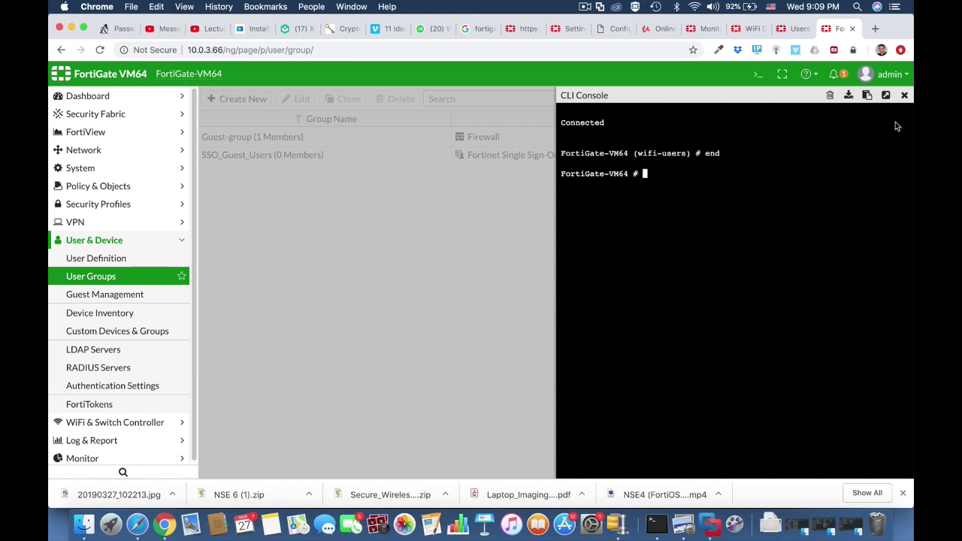
Step: Close the console, reload the user groups list and edit wifi-users
{"action": "left_click", "coordinate": [904, 98]}
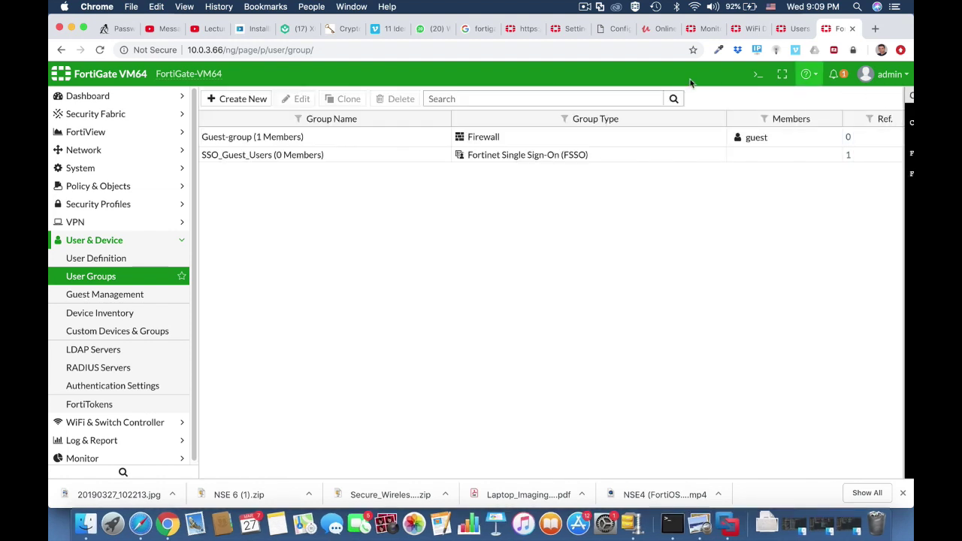
{"action": "left_click", "coordinate": [576, 50]}
{"action": "key", "text": "Return"}
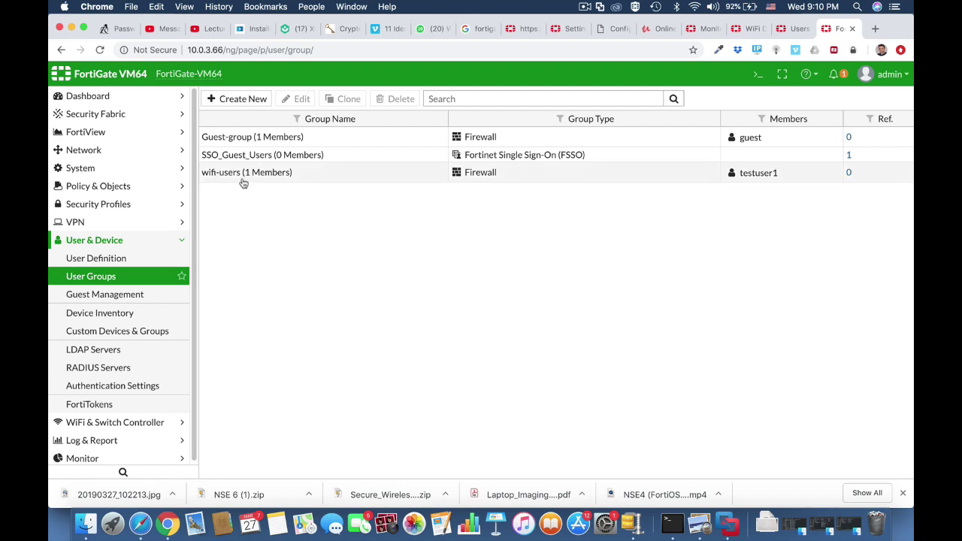
{"action": "left_click", "coordinate": [242, 179]}
{"action": "left_click", "coordinate": [295, 100]}
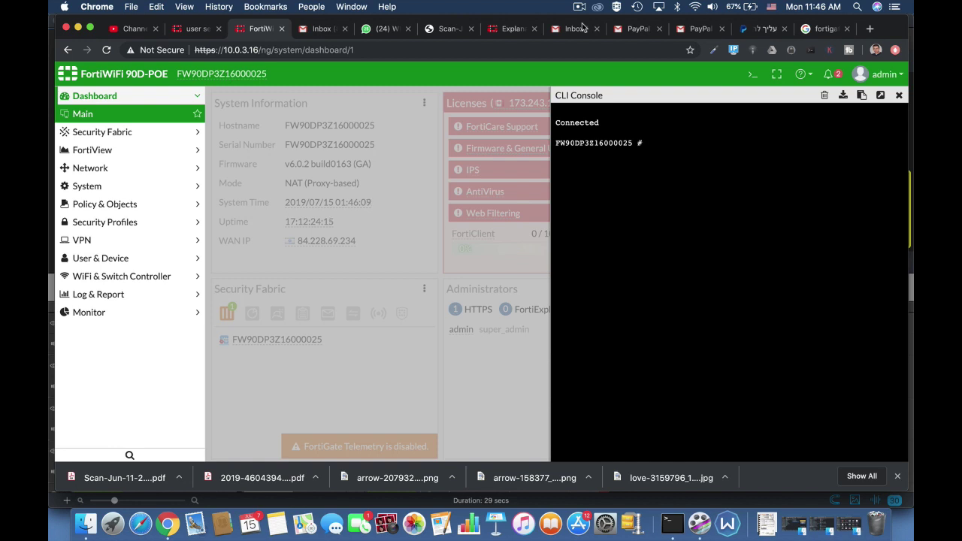
Step: Under config user setting, set auth-timeout to 30
{"action": "type", "text": "config user s"}
{"action": "key", "text": "Tab"}
{"action": "key", "text": "Tab"}
{"action": "key", "text": "Return"}
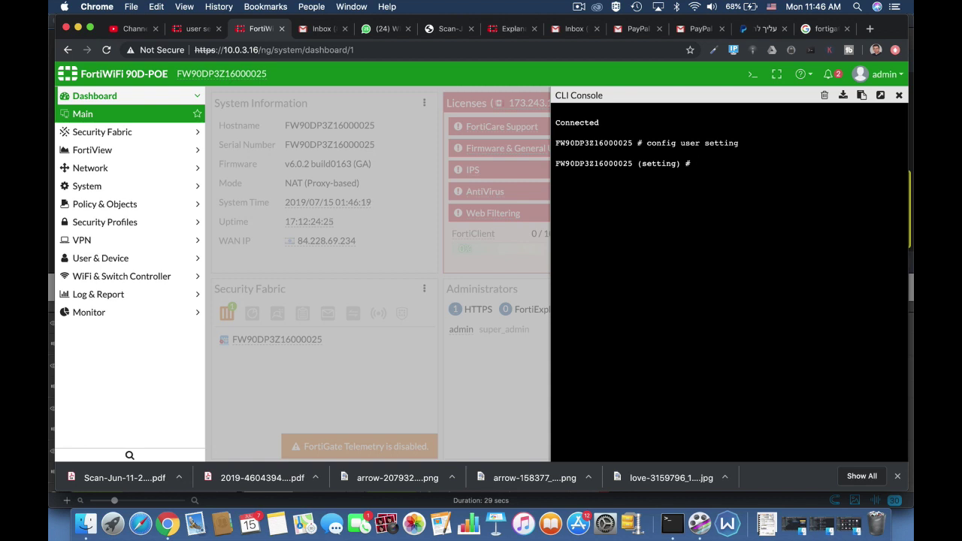
{"action": "type", "text": "set a"}
{"action": "key", "text": "Tab"}
{"action": "key", "text": "Tab"}
{"action": "key", "text": "Tab"}
{"action": "key", "text": "Tab"}
{"action": "key", "text": "Tab"}
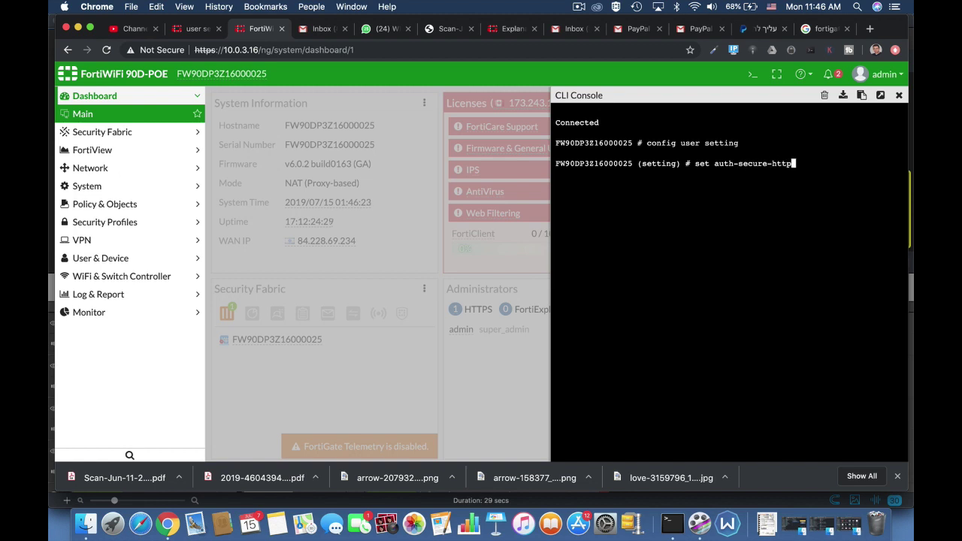
{"action": "key", "text": "Tab"}
{"action": "key", "text": "Tab"}
{"action": "key", "text": "Tab"}
{"action": "type", "text": "30"}
{"action": "key", "text": "Return"}
{"action": "key", "text": "Return"}
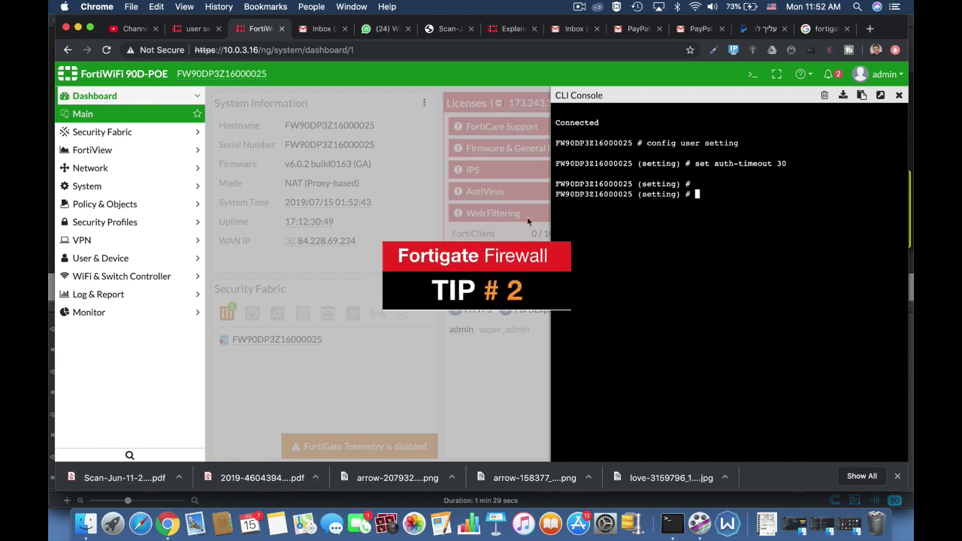
{"action": "type", "text": "set a"}
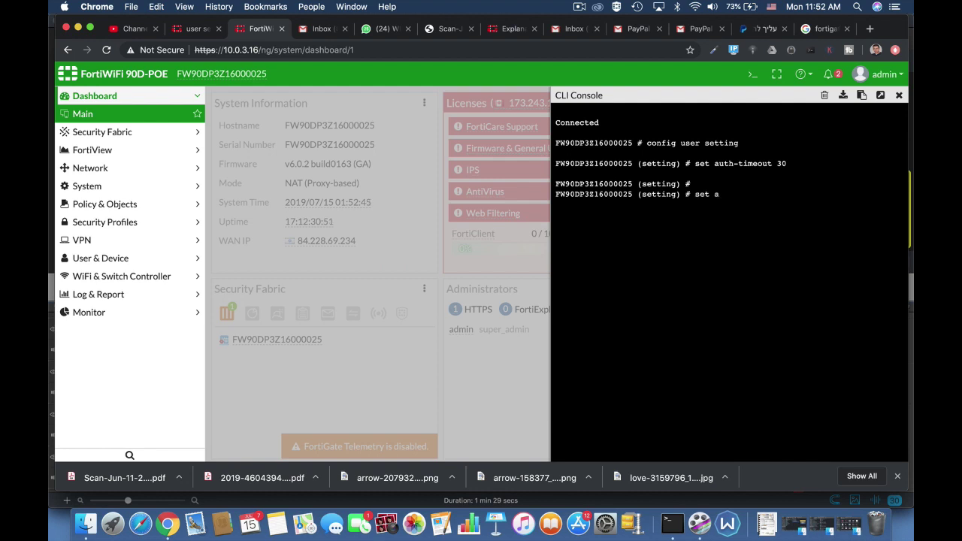
{"action": "type", "text": "uth-type"}
{"action": "key", "text": "BackSpace"}
{"action": "key", "text": "BackSpace"}
{"action": "key", "text": "BackSpace"}
{"action": "key", "text": "BackSpace"}
{"action": "type", "text": "secure-http"}
{"action": "key", "text": "Tab"}
{"action": "key", "text": "Tab"}
{"action": "key", "text": "Tab"}
{"action": "key", "text": "Tab"}
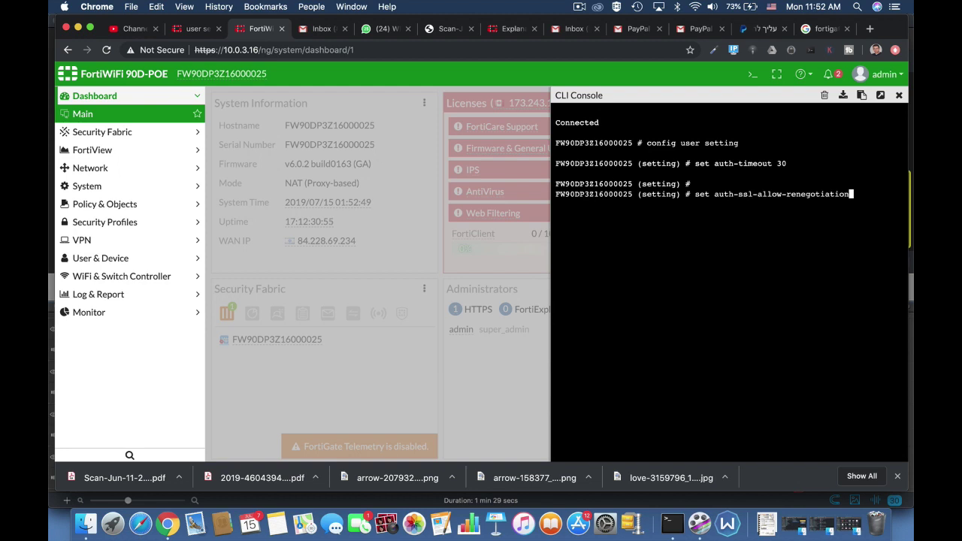
{"action": "key", "text": "Tab"}
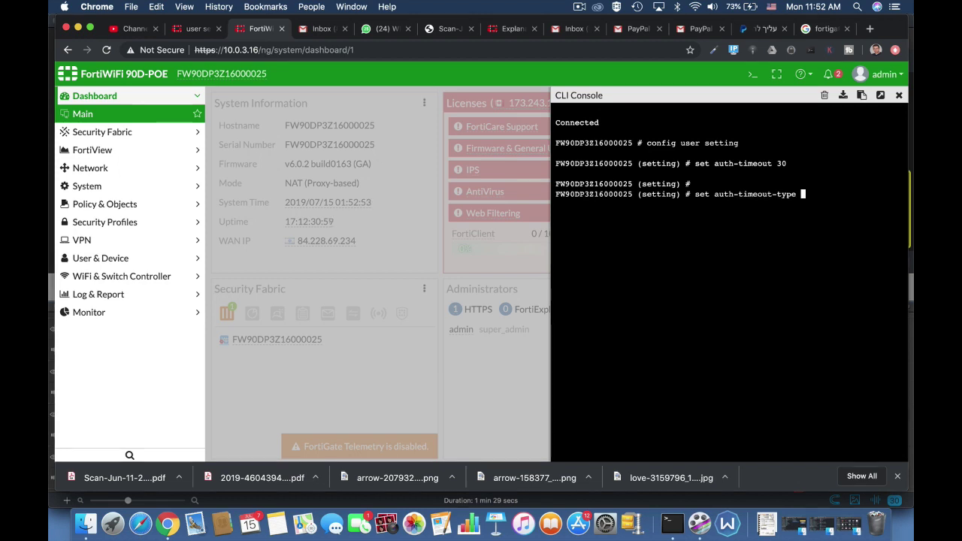
{"action": "key", "text": "Tab"}
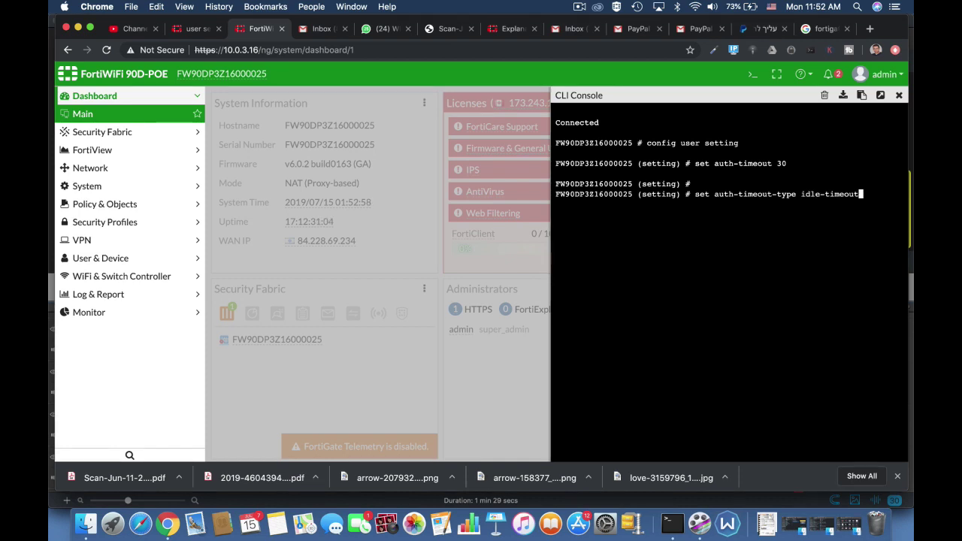
{"action": "key", "text": "Tab"}
{"action": "key", "text": "Tab"}
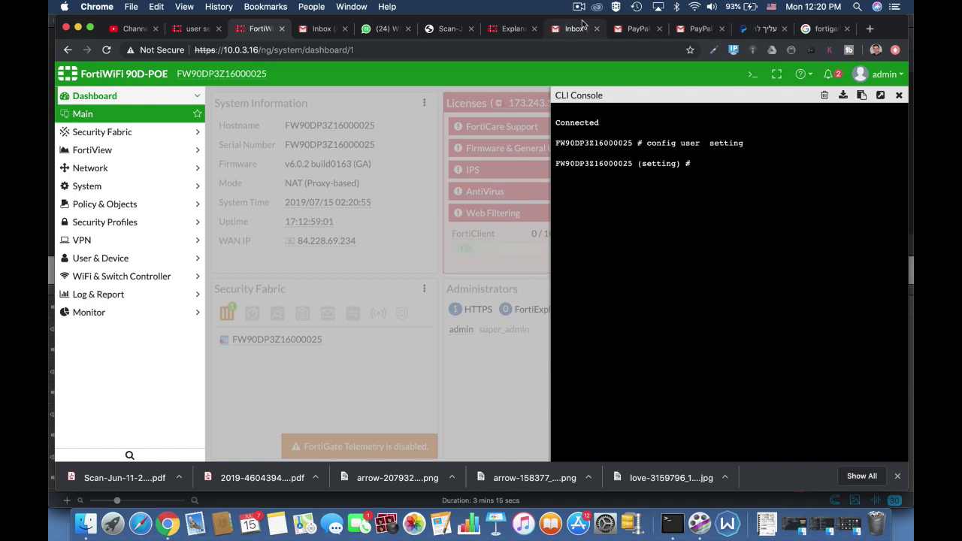
Step: Cycle through the user setting names until auth-invalid-max is reached
{"action": "type", "text": "set auth-type"}
{"action": "key", "text": "Tab"}
{"action": "key", "text": "Tab"}
{"action": "key", "text": "Tab"}
{"action": "key", "text": "Tab"}
{"action": "key", "text": "Tab"}
{"action": "key", "text": "Tab"}
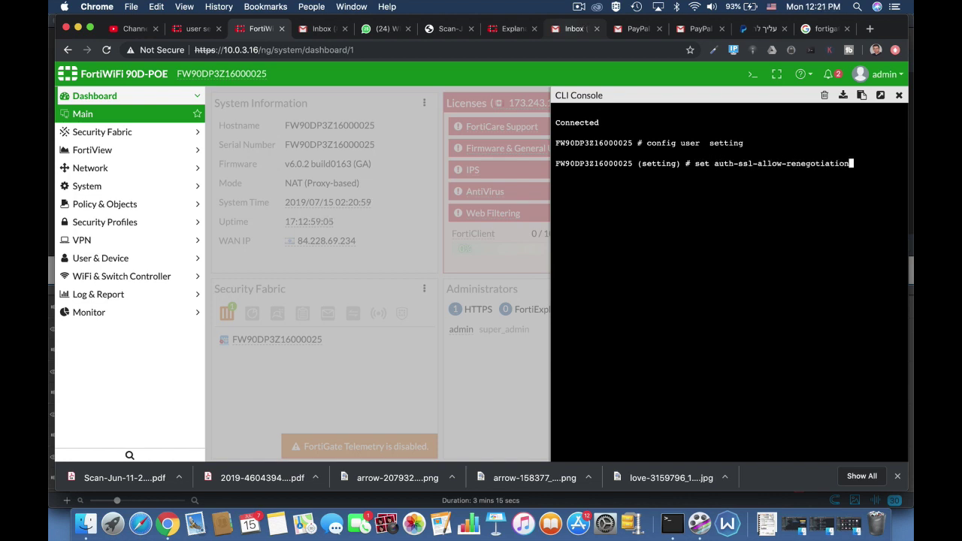
{"action": "key", "text": "Tab"}
{"action": "key", "text": "Tab"}
{"action": "key", "text": "Tab"}
{"action": "key", "text": "Tab"}
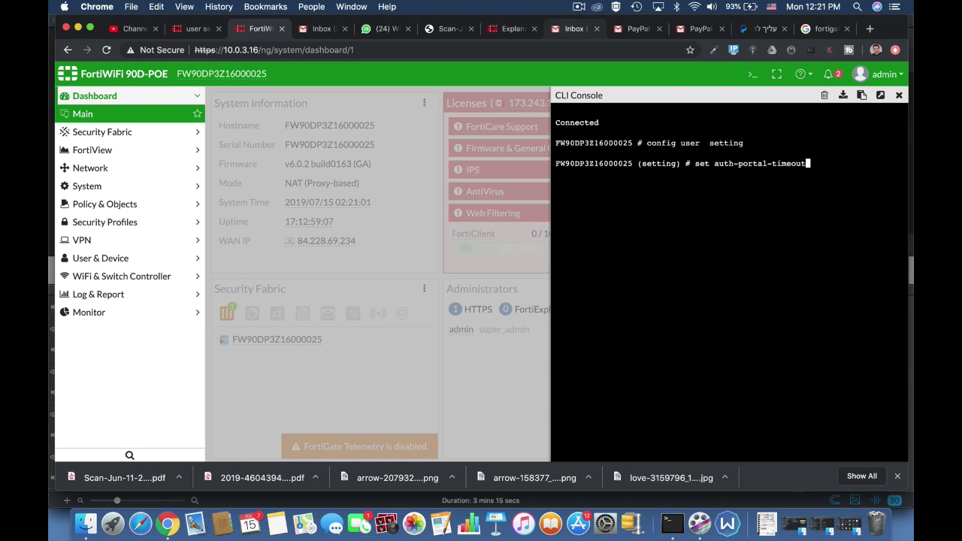
{"action": "key", "text": "Tab"}
Step: Set auth-invalid-max to 3 and the authentication portal timeout to 160
{"action": "type", "text": "3"}
{"action": "key", "text": "Return"}
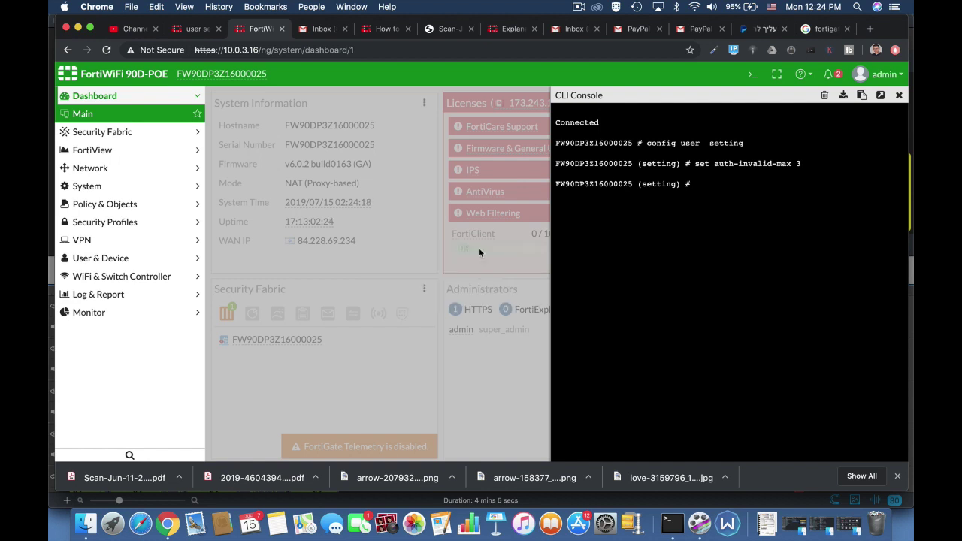
{"action": "type", "text": "set au"}
{"action": "key", "text": "Tab"}
{"action": "key", "text": "Tab"}
{"action": "key", "text": "Tab"}
{"action": "key", "text": "Tab"}
{"action": "key", "text": "Tab"}
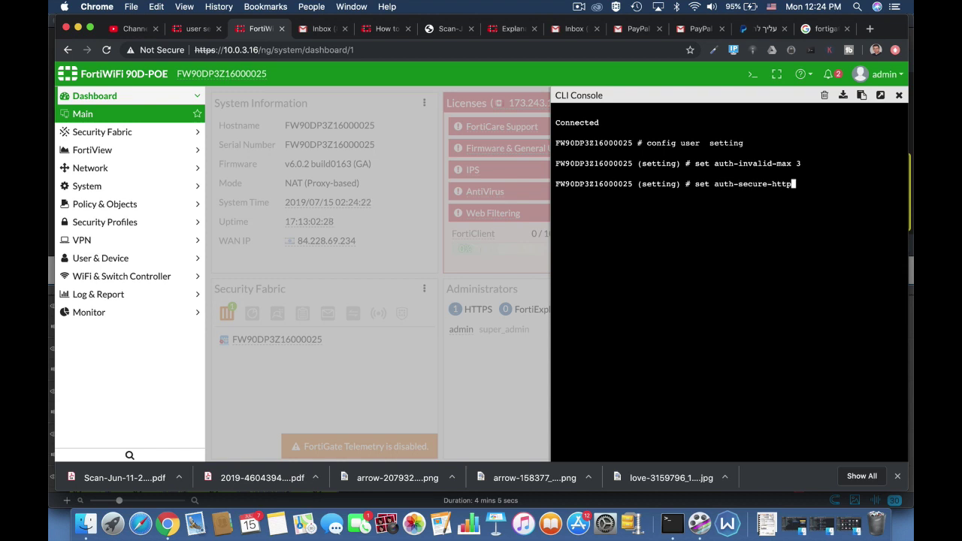
{"action": "key", "text": "Tab"}
{"action": "key", "text": "Tab"}
{"action": "type", "text": "16"}
{"action": "type", "text": "0"}
{"action": "key", "text": "Return"}
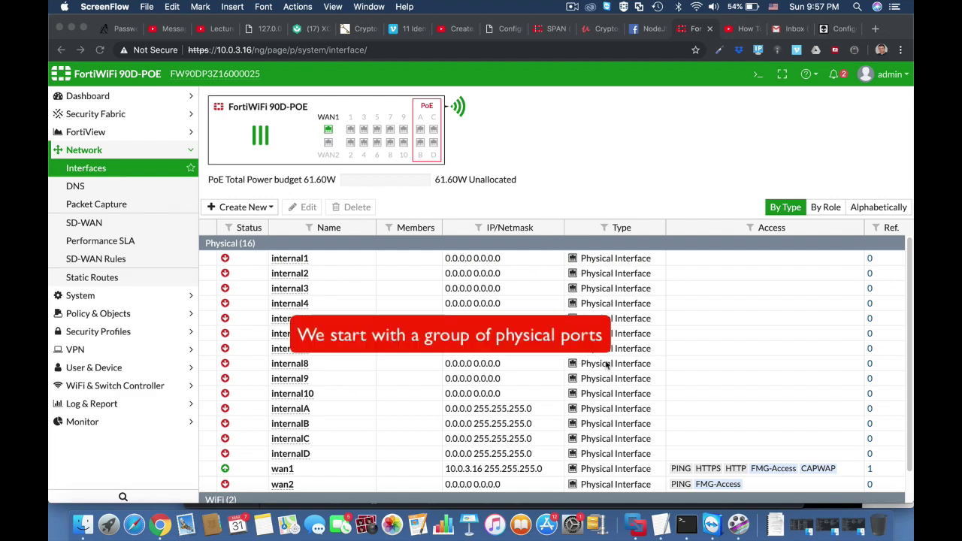
Step: In the CLI Console, enter the system virtual-switch configuration and list the existing virtual switches
{"action": "left_click", "coordinate": [757, 76]}
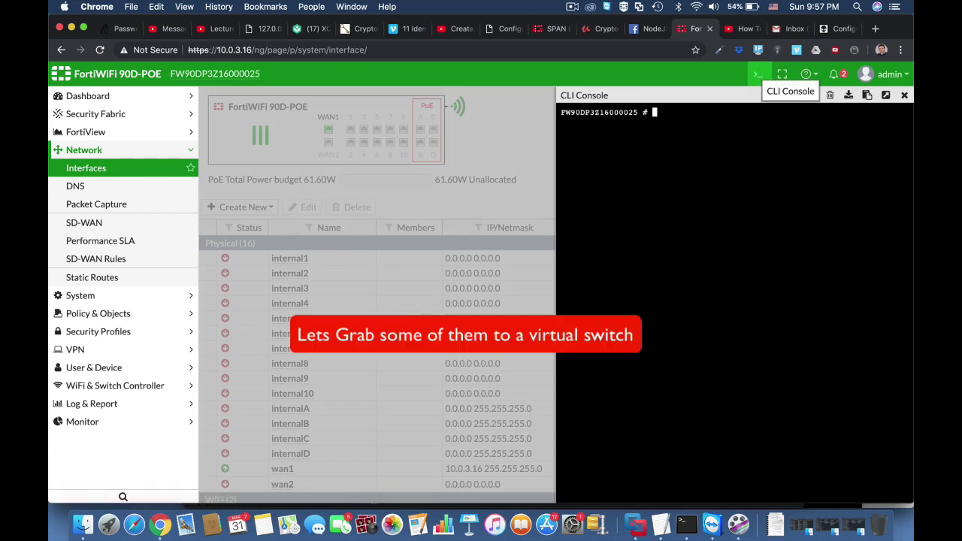
{"action": "key", "text": "Return"}
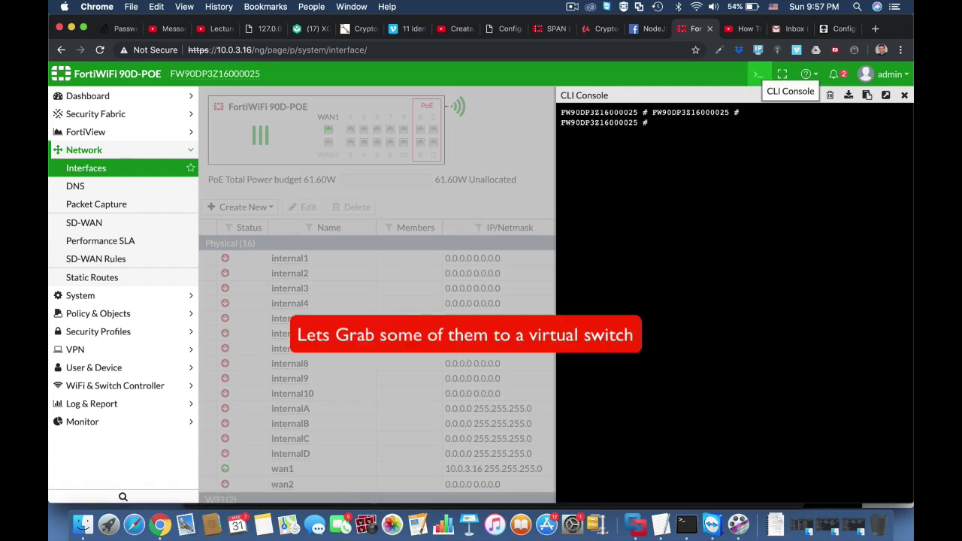
{"action": "type", "text": "config sys vir"}
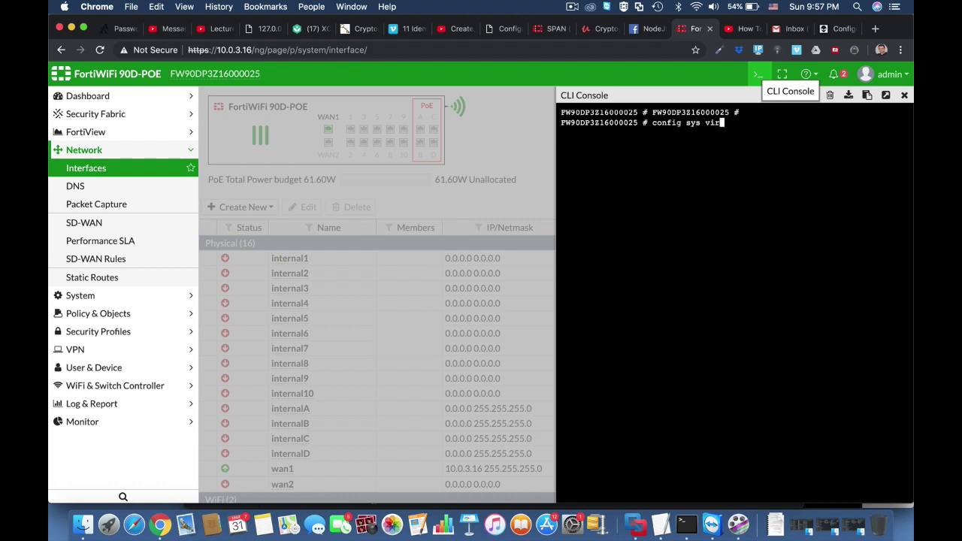
{"action": "key", "text": "Tab"}
{"action": "key", "text": "Return"}
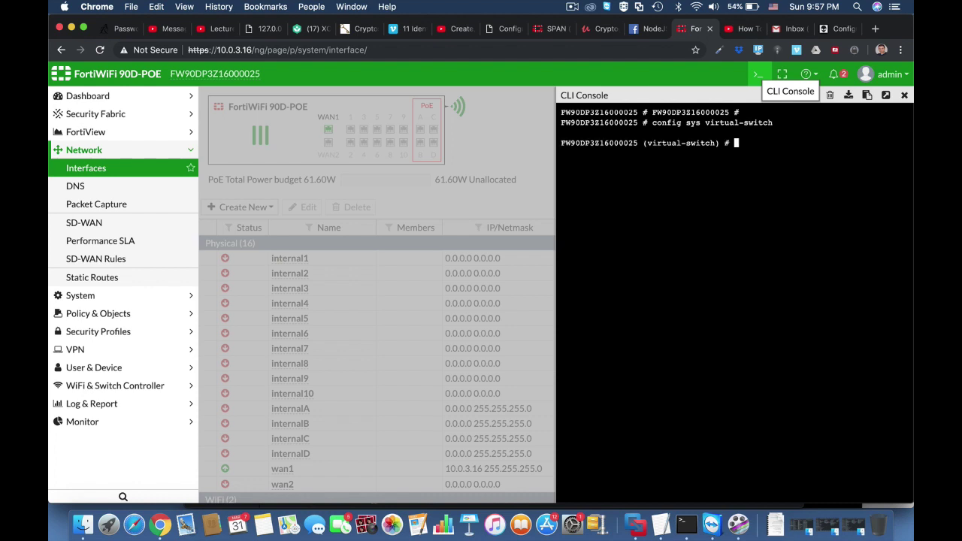
{"action": "type", "text": "get"}
{"action": "key", "text": "Return"}
Step: Create a virtual switch named combo attached to physical switch sw0
{"action": "type", "text": "ed"}
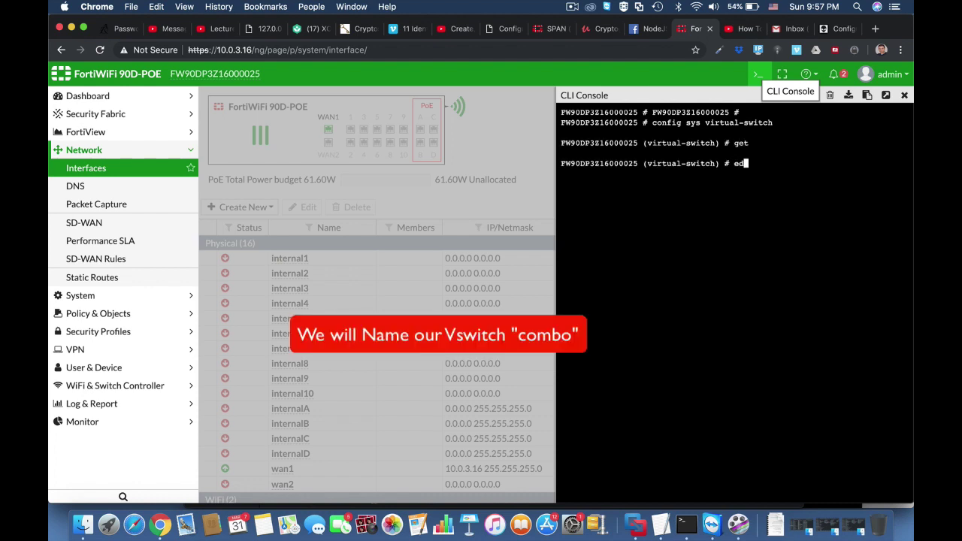
{"action": "type", "text": "it combo"}
{"action": "key", "text": "Return"}
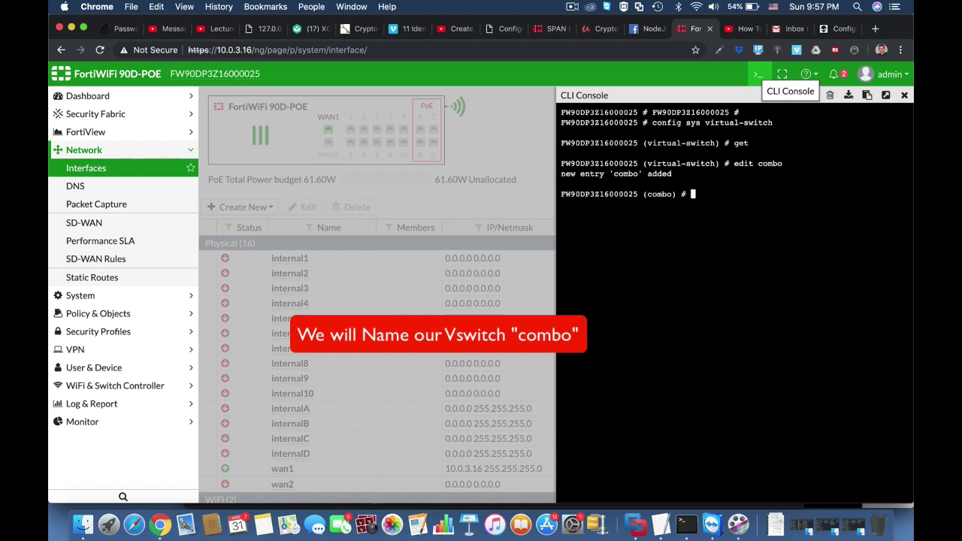
{"action": "type", "text": "set p"}
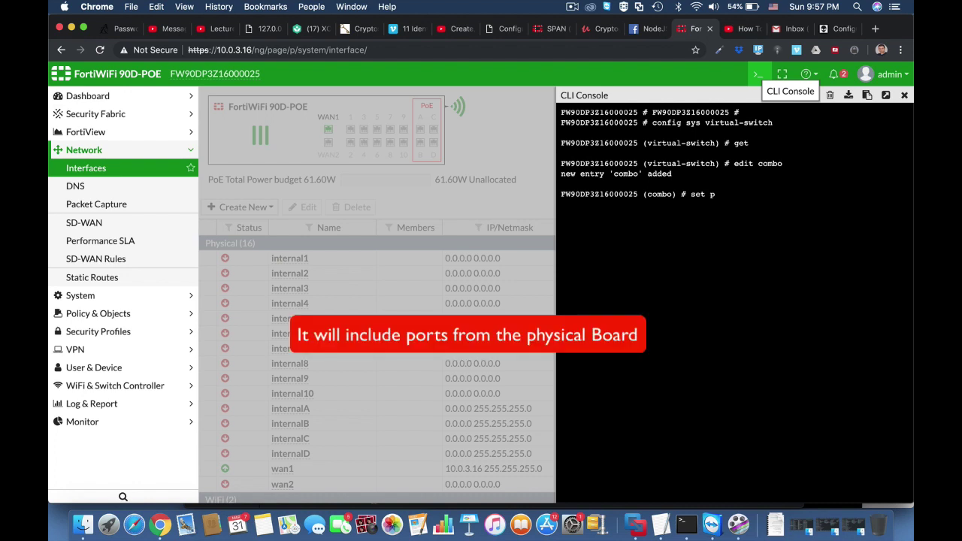
{"action": "key", "text": "Tab"}
{"action": "type", "text": "sw0"}
{"action": "key", "text": "Return"}
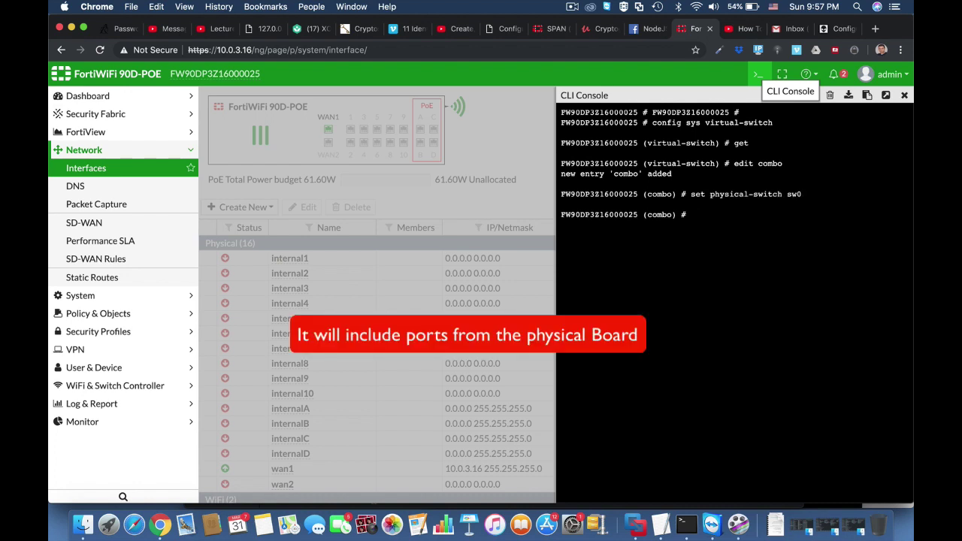
Step: Add internal1 as the first member port of combo
{"action": "type", "text": "config"}
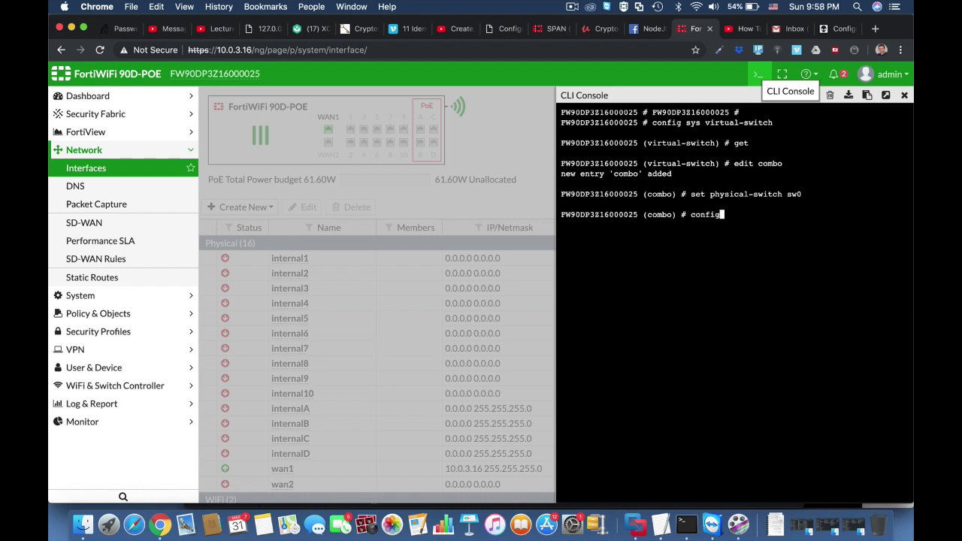
{"action": "type", "text": " port"}
{"action": "key", "text": "Return"}
{"action": "type", "text": "edi"}
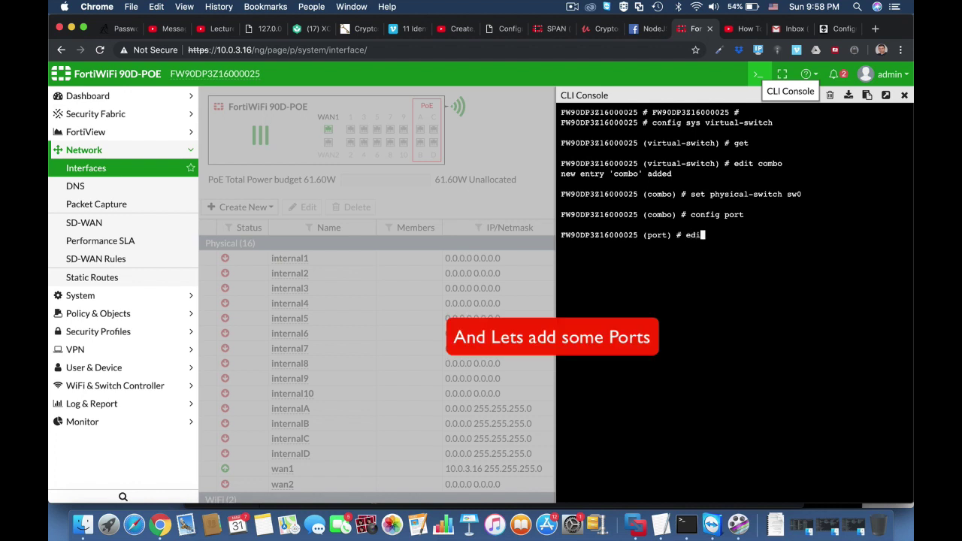
{"action": "type", "text": "t internal1"}
{"action": "key", "text": "Return"}
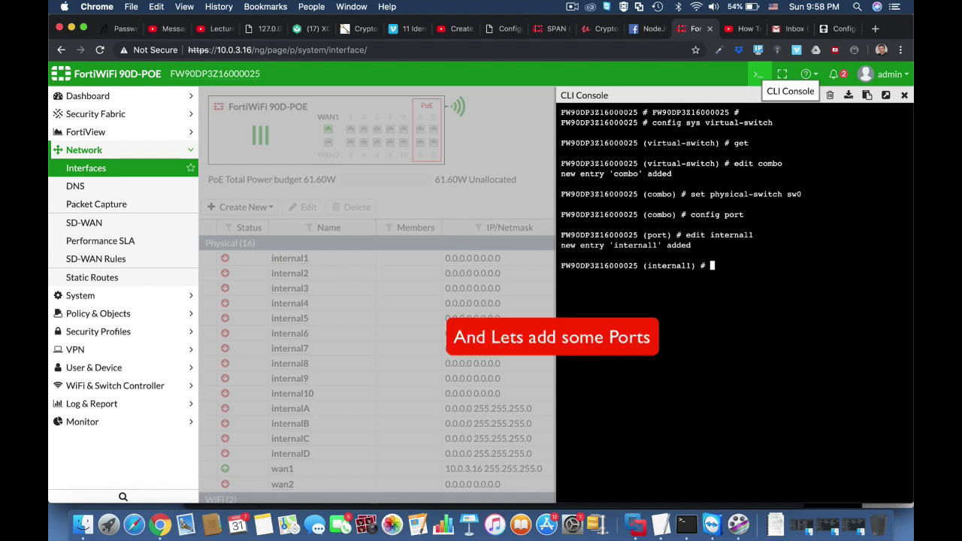
{"action": "type", "text": "edit"}
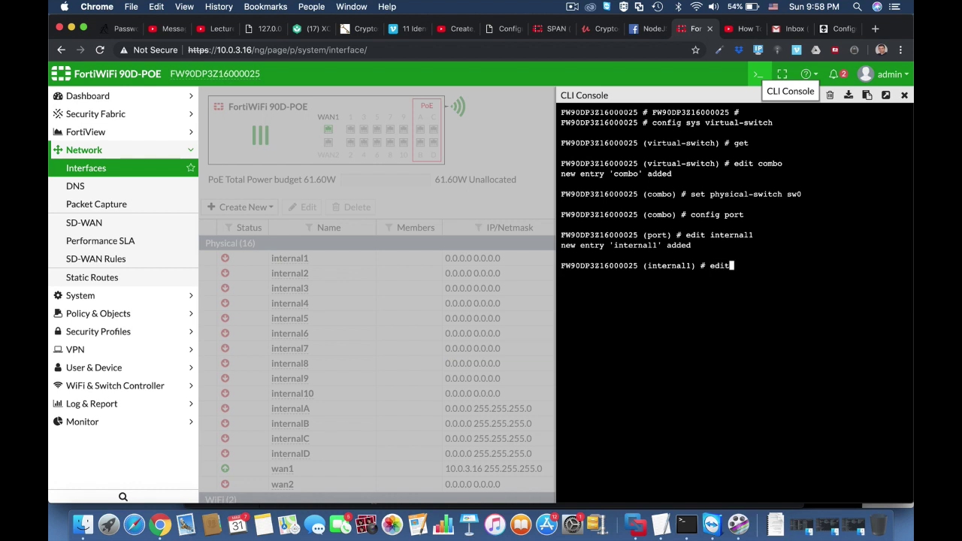
{"action": "key", "text": "BackSpace"}
{"action": "key", "text": "BackSpace"}
{"action": "key", "text": "BackSpace"}
{"action": "key", "text": "BackSpace"}
{"action": "type", "text": "next"}
{"action": "key", "text": "Return"}
Step: Add internal2 and internal3 as member ports and close the port list
{"action": "type", "text": "edit"}
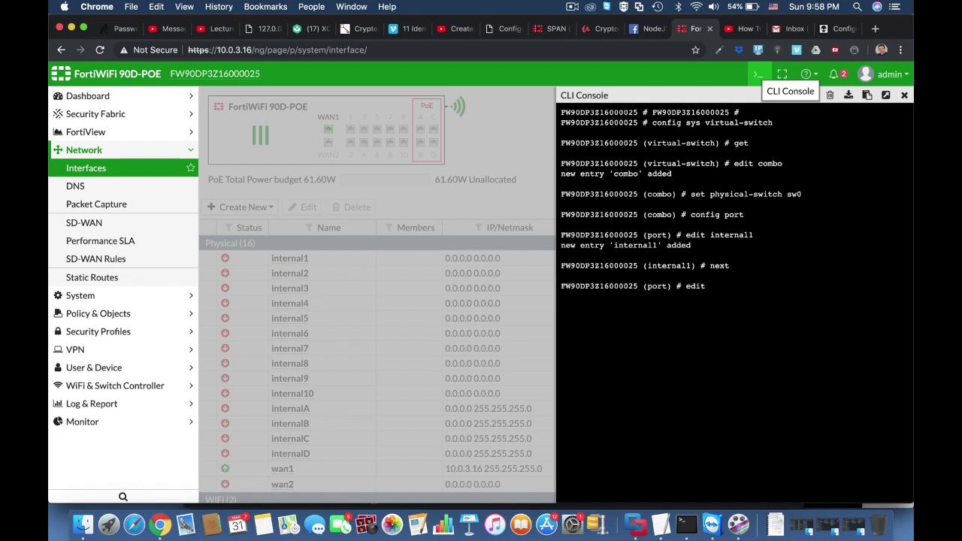
{"action": "type", "text": " internal2"}
{"action": "key", "text": "Return"}
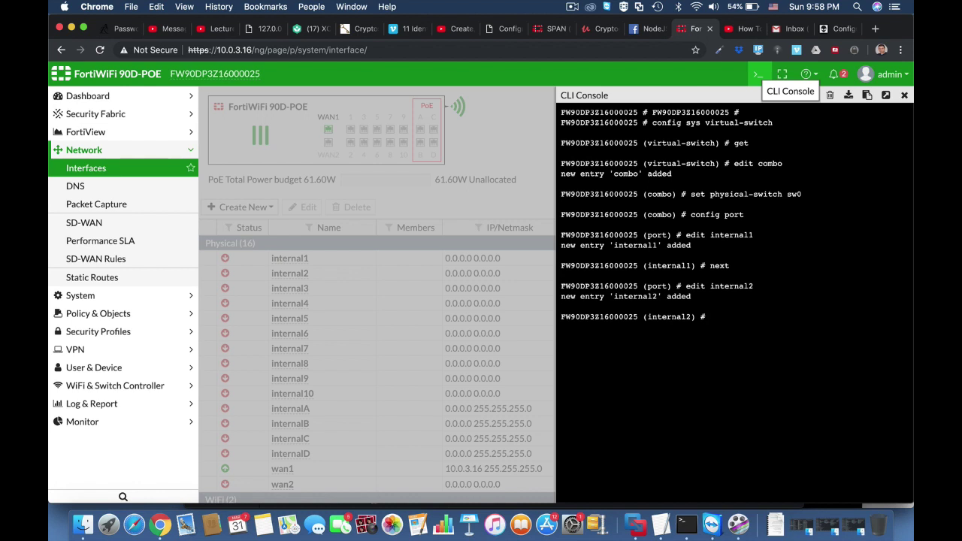
{"action": "type", "text": "next"}
{"action": "key", "text": "Return"}
{"action": "type", "text": "edit"}
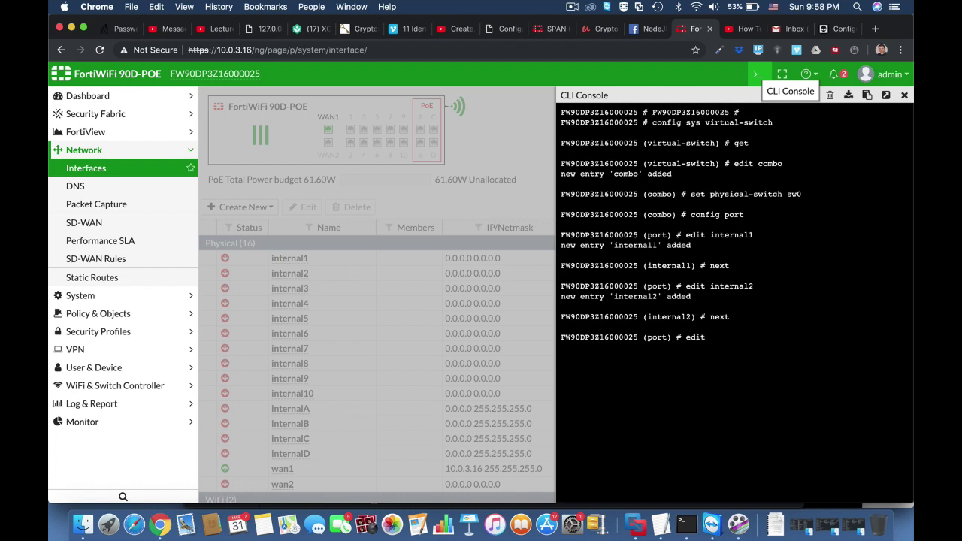
{"action": "type", "text": " internal3"}
{"action": "key", "text": "Return"}
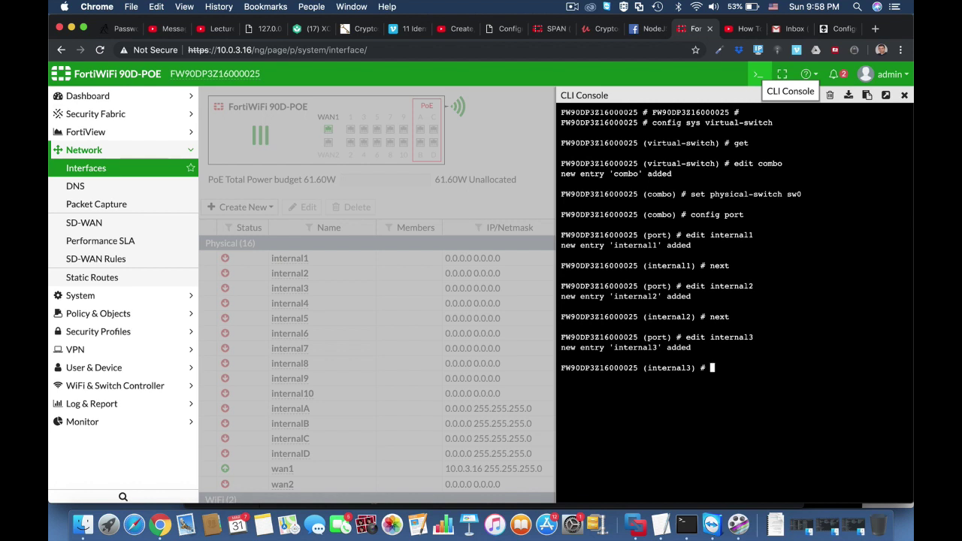
{"action": "type", "text": "next"}
{"action": "key", "text": "Return"}
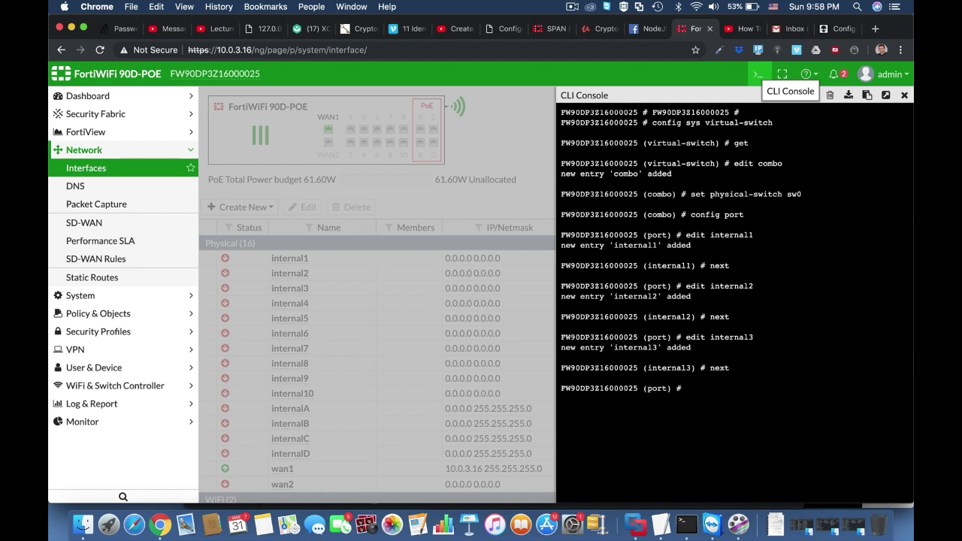
{"action": "type", "text": "nd"}
{"action": "key", "text": "Return"}
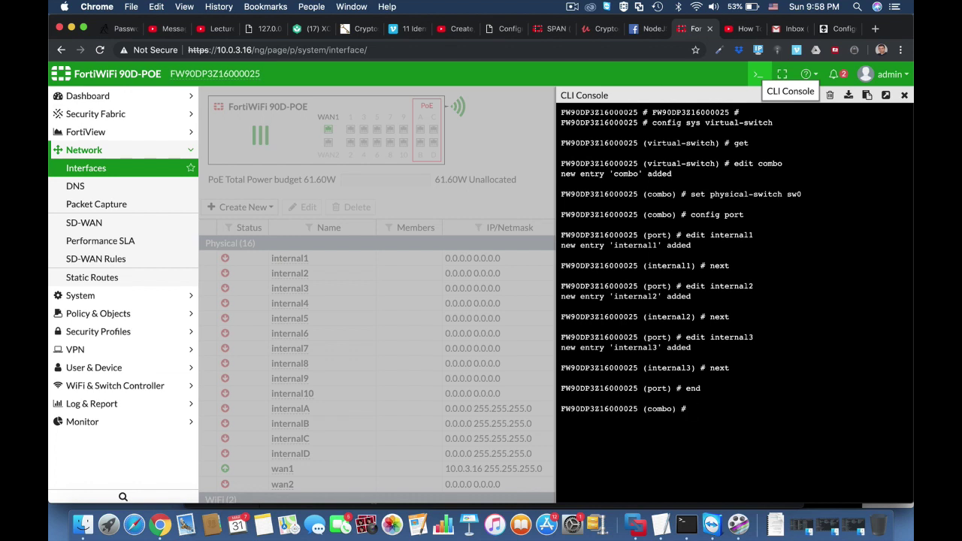
Step: Save combo and list the virtual switches to confirm it exists
{"action": "type", "text": "next"}
{"action": "key", "text": "Return"}
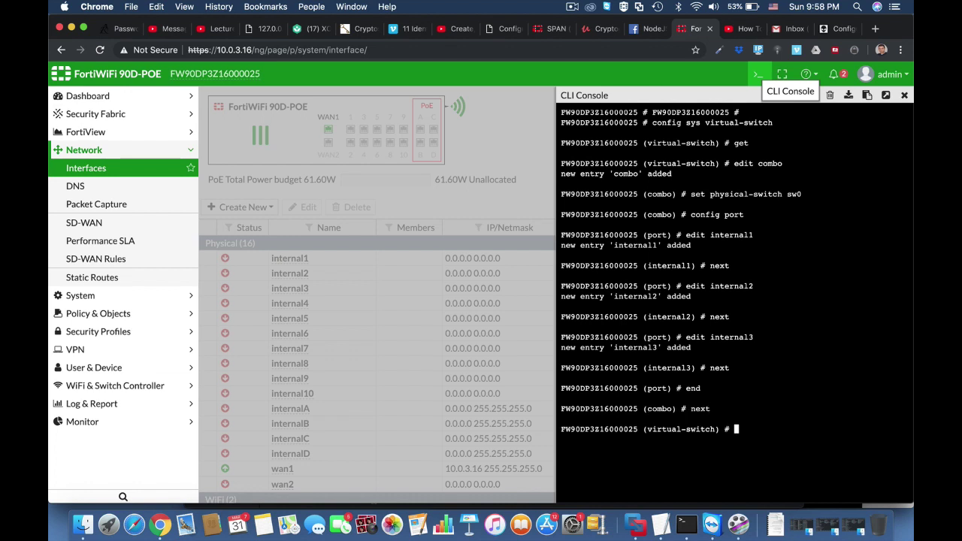
{"action": "type", "text": "get"}
{"action": "key", "text": "Return"}
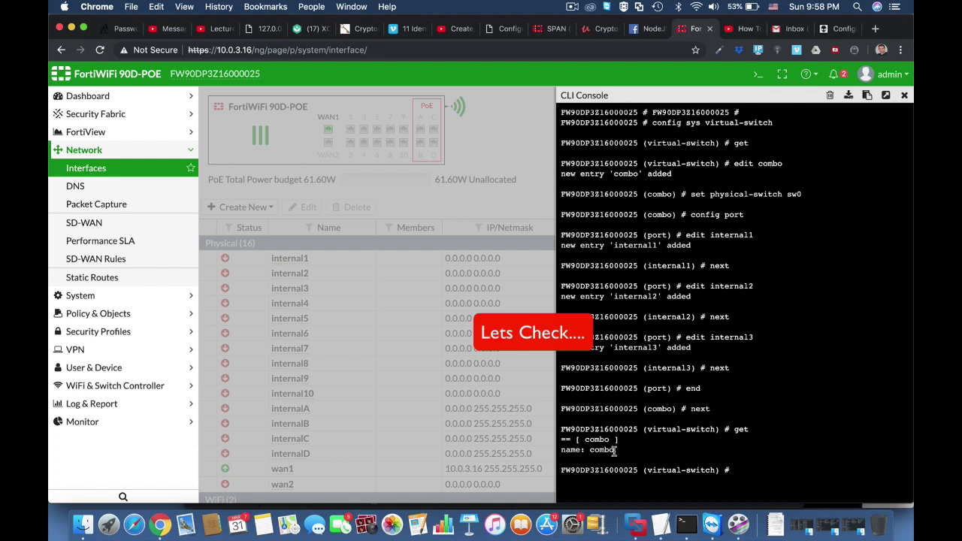
{"action": "left_click", "coordinate": [373, 53]}
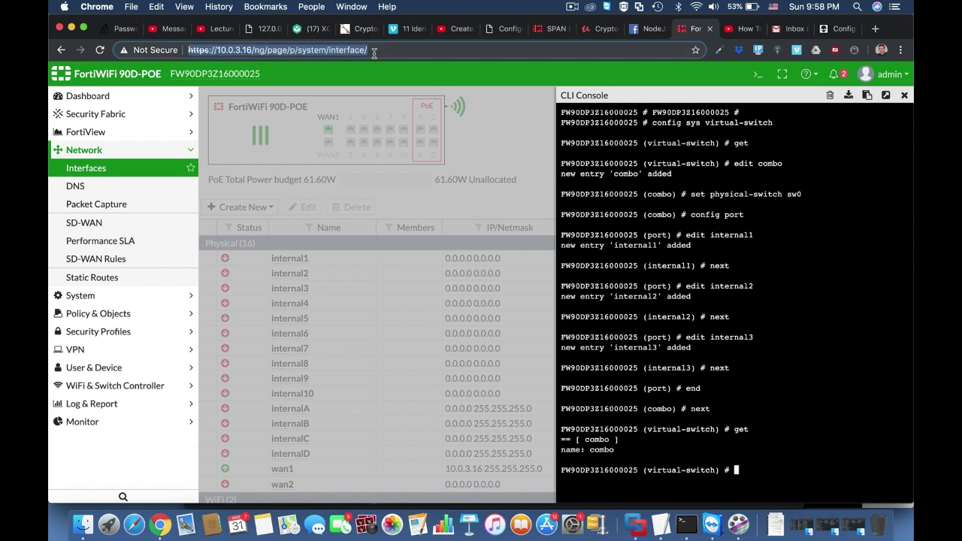
Step: Reload the interfaces page and start editing the combo interface under config sys interface
{"action": "left_click", "coordinate": [374, 52]}
{"action": "triple_click", "coordinate": [374, 52]}
{"action": "key", "text": "Return"}
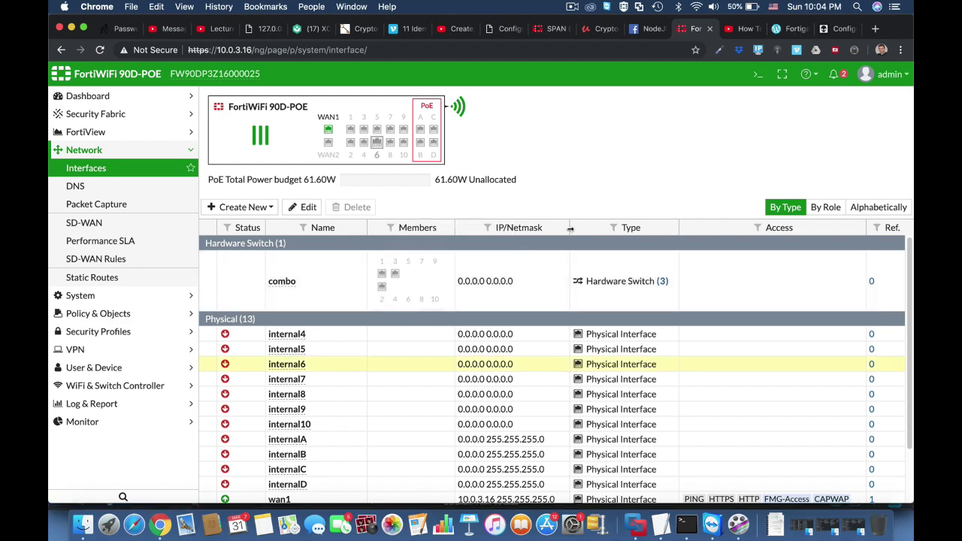
{"action": "left_click", "coordinate": [756, 75]}
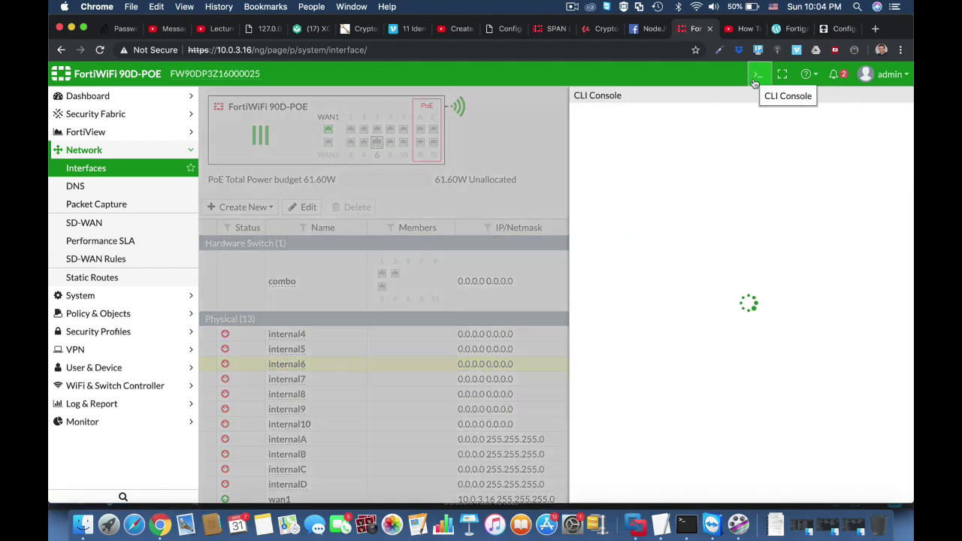
{"action": "type", "text": "conf"}
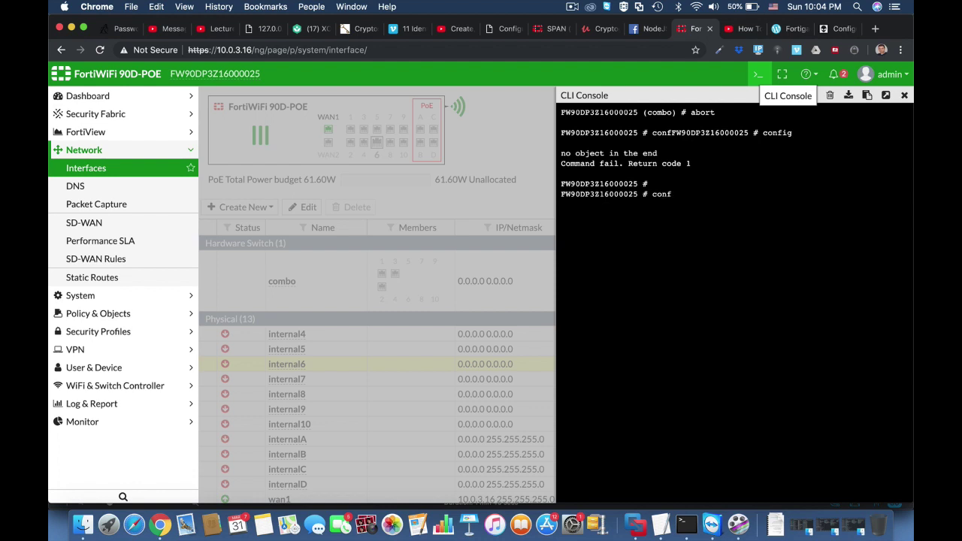
{"action": "type", "text": "ig sys interface"}
{"action": "key", "text": "Return"}
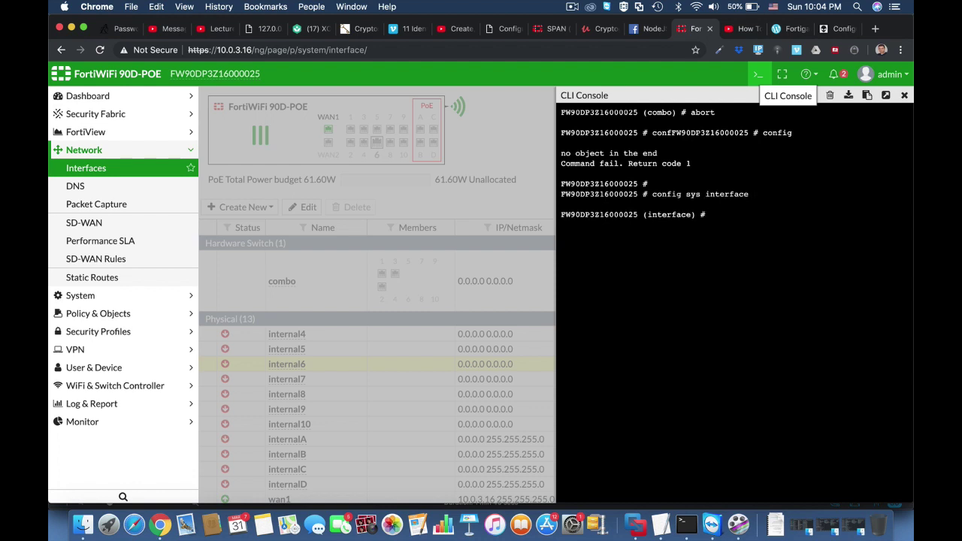
{"action": "type", "text": "edit combo"}
{"action": "key", "text": "Return"}
Step: Set combo to 11.11.11.1 255.255.255.0 with HTTP, HTTPS and ping access, save, and reload
{"action": "type", "text": "set"}
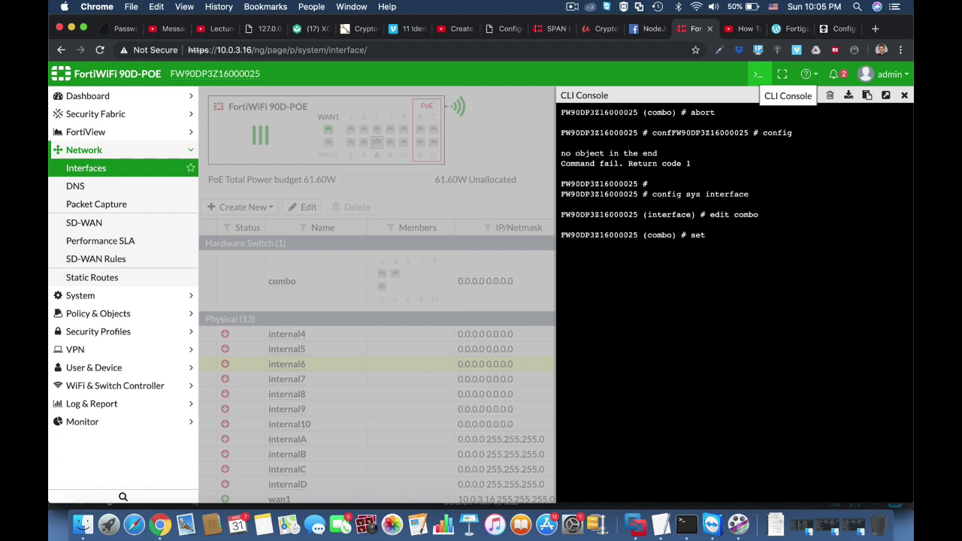
{"action": "type", "text": " ip 11.11.11.1 255.255.255.0"}
{"action": "key", "text": "Return"}
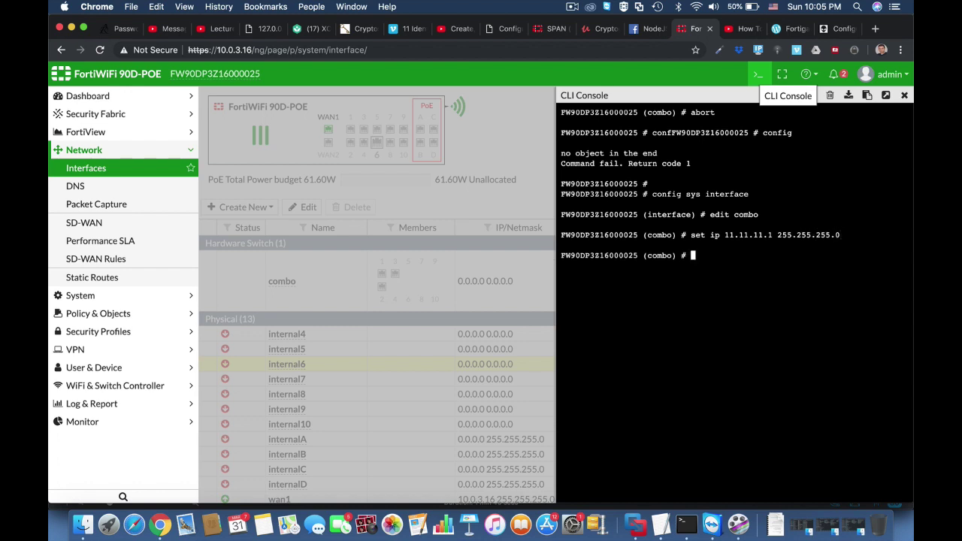
{"action": "type", "text": "set allowaccess http https"}
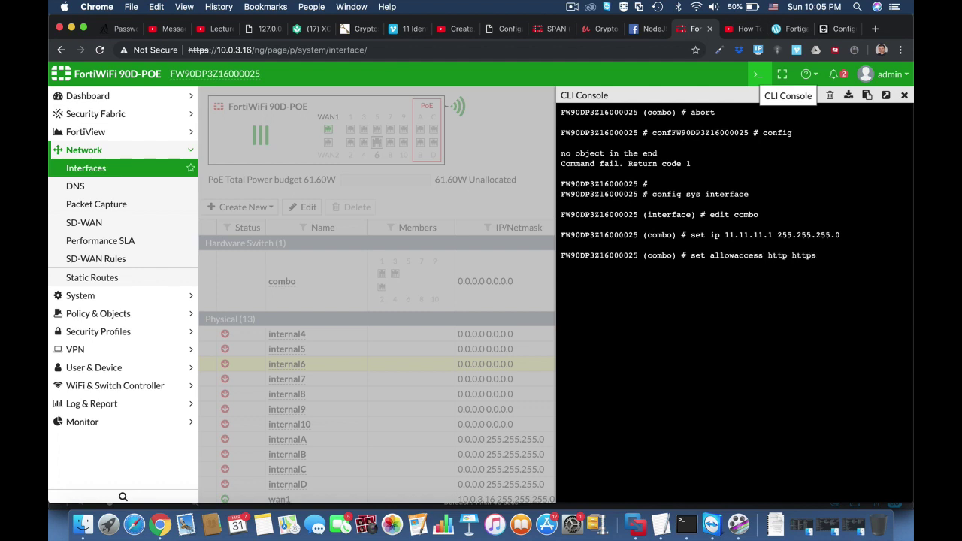
{"action": "type", "text": " ping"}
{"action": "key", "text": "Return"}
{"action": "key", "text": "Return"}
{"action": "key", "text": "Return"}
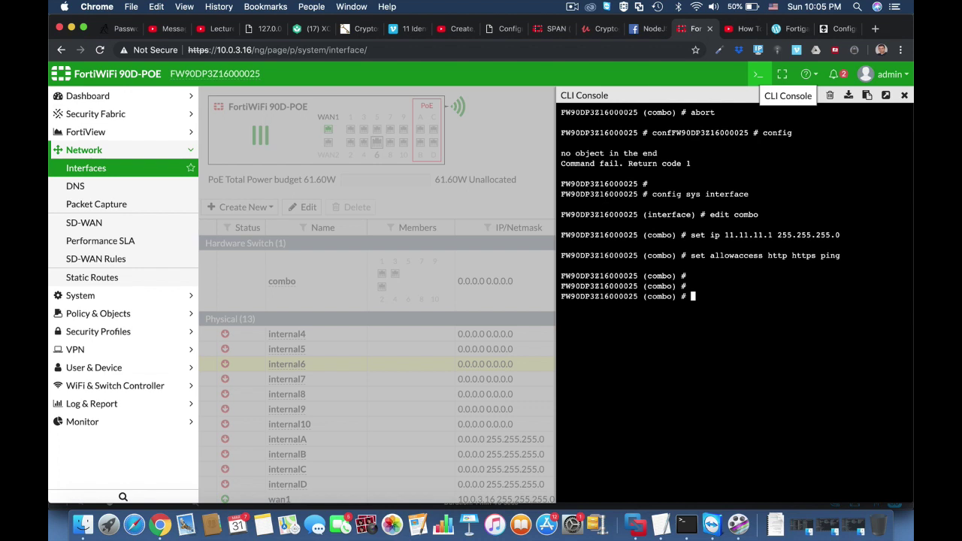
{"action": "type", "text": "end"}
{"action": "key", "text": "Return"}
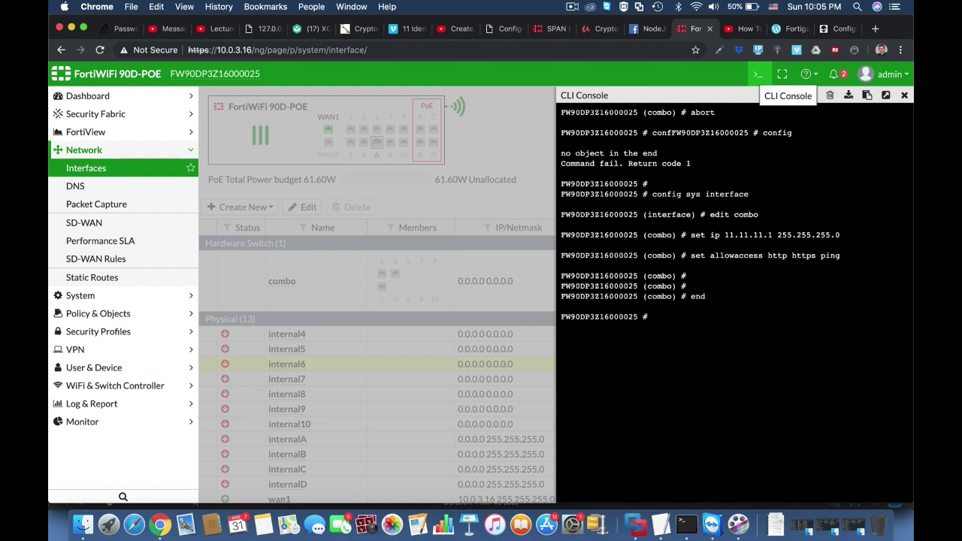
{"action": "key", "text": "Return"}
{"action": "key", "text": "Return"}
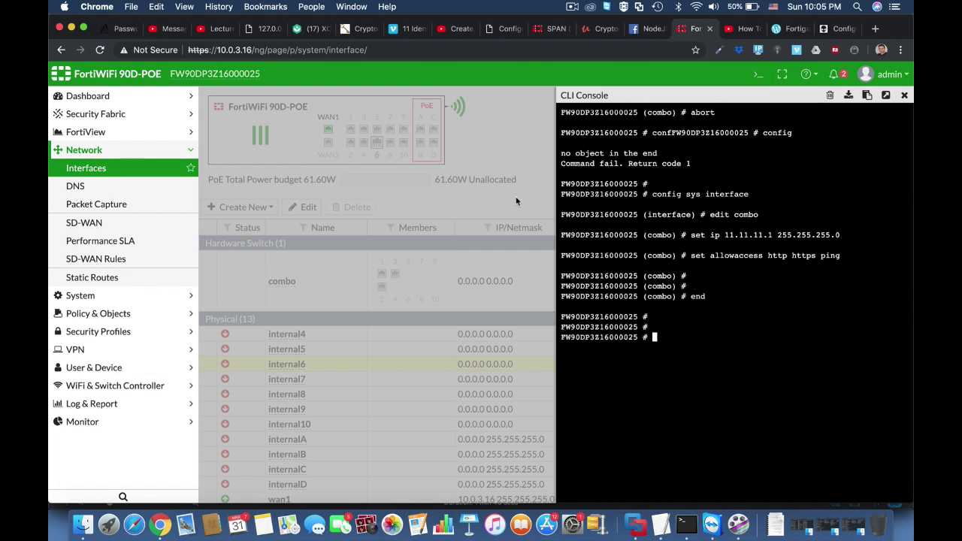
{"action": "left_click", "coordinate": [436, 48]}
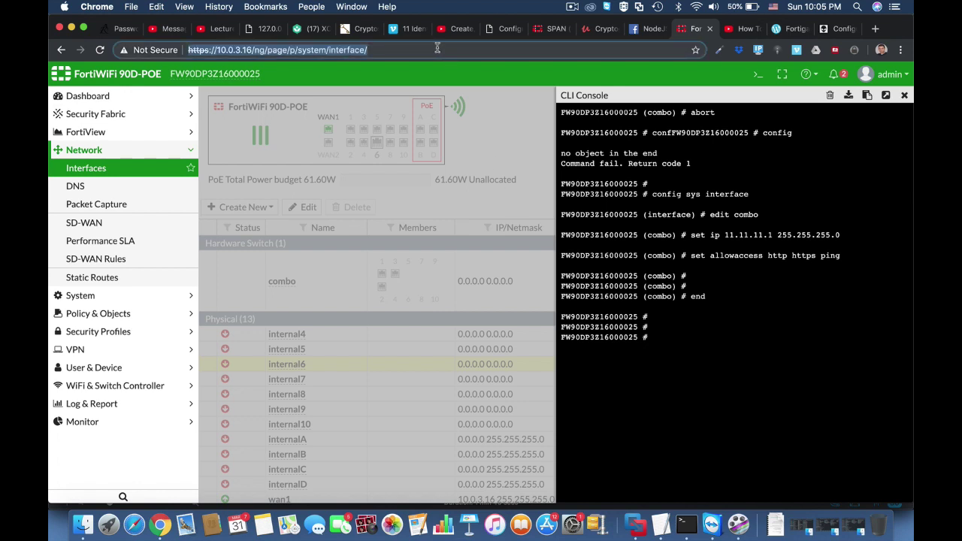
{"action": "key", "text": "Return"}
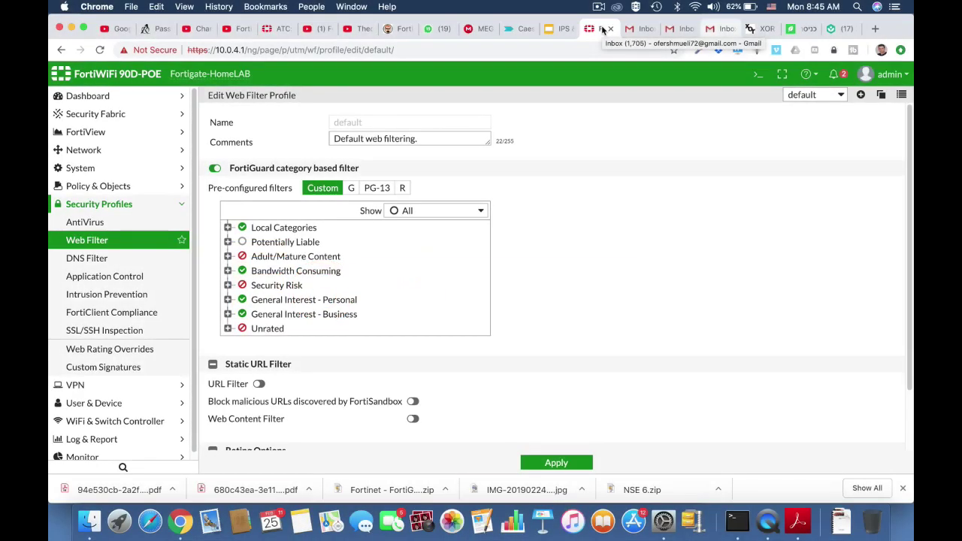
Step: Expand the Local Categories, Adult/Mature Content and Bandwidth Consuming web filter categories
{"action": "left_click", "coordinate": [228, 227]}
{"action": "scroll", "coordinate": [402, 317], "scroll_direction": "down", "scroll_amount": 1}
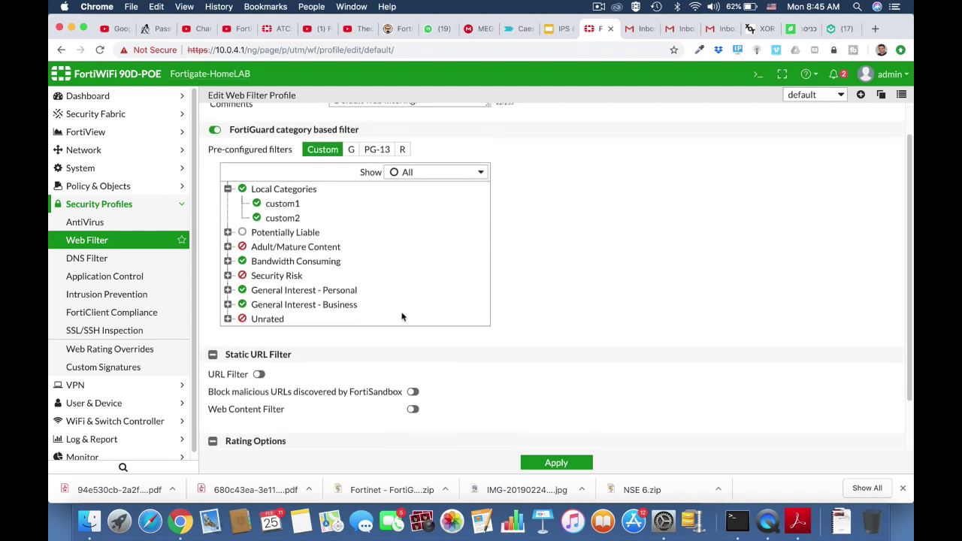
{"action": "left_click", "coordinate": [228, 243]}
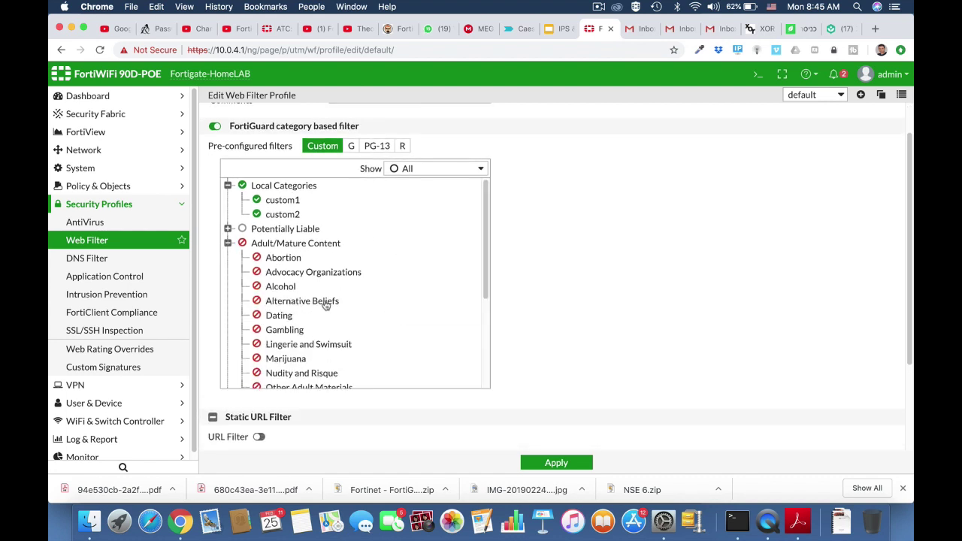
{"action": "scroll", "coordinate": [326, 302], "scroll_direction": "down", "scroll_amount": 4}
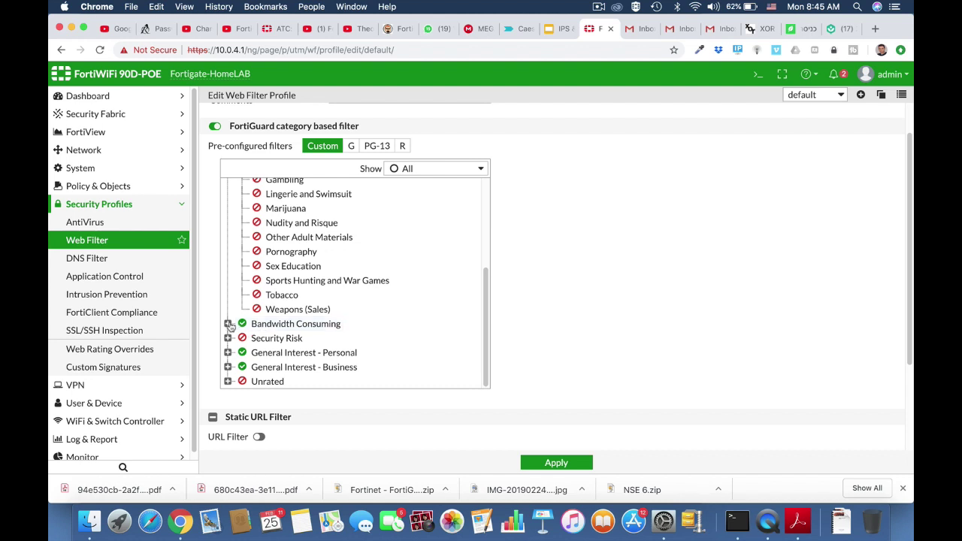
{"action": "left_click", "coordinate": [228, 323]}
{"action": "scroll", "coordinate": [358, 379], "scroll_direction": "down", "scroll_amount": 3}
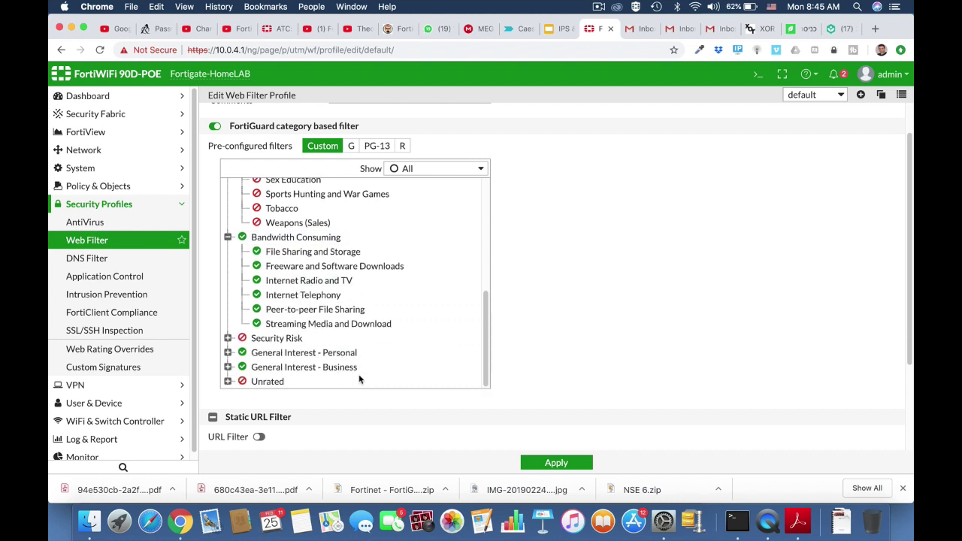
Step: Go to System > FortiGuard and open the URL category re-evaluation request page
{"action": "left_click", "coordinate": [92, 173]}
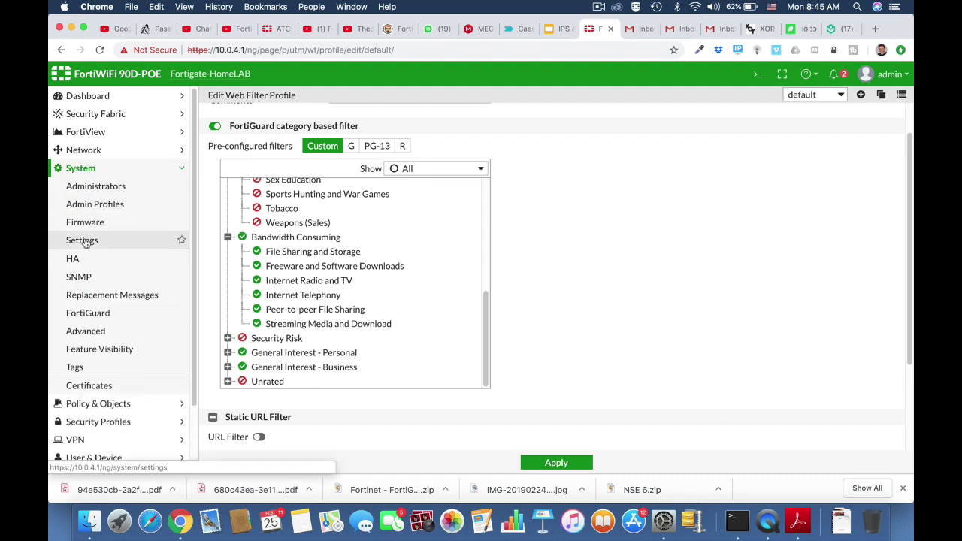
{"action": "left_click", "coordinate": [83, 241]}
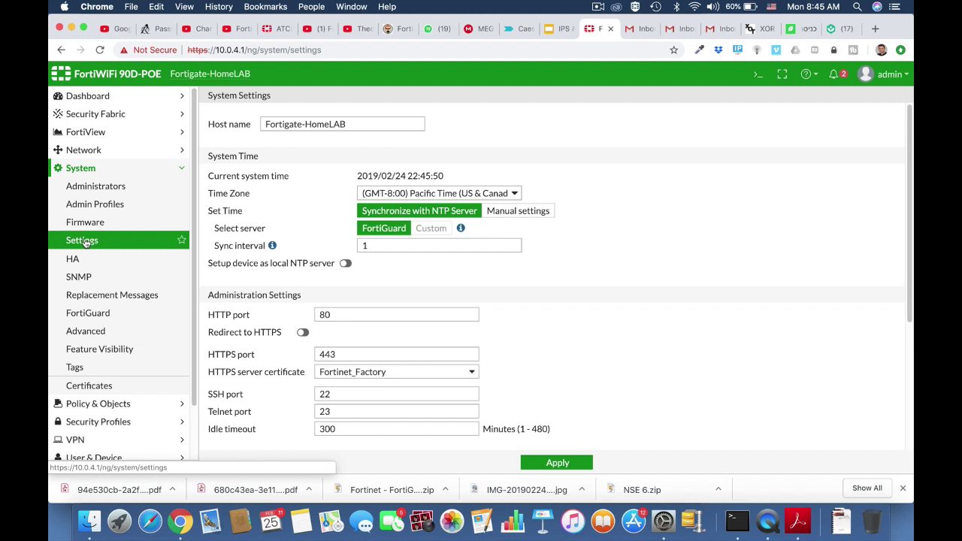
{"action": "left_click", "coordinate": [88, 316]}
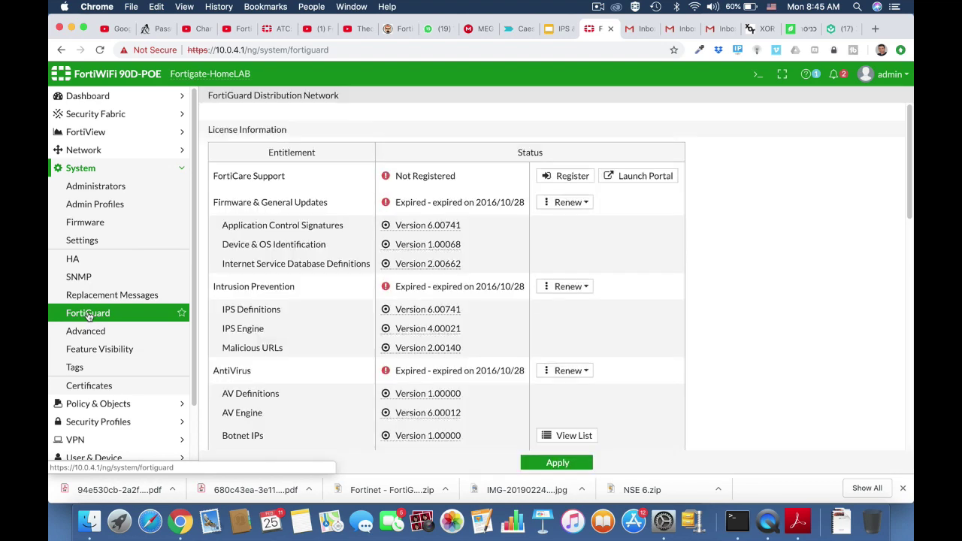
{"action": "scroll", "coordinate": [376, 384], "scroll_direction": "down", "scroll_amount": 15}
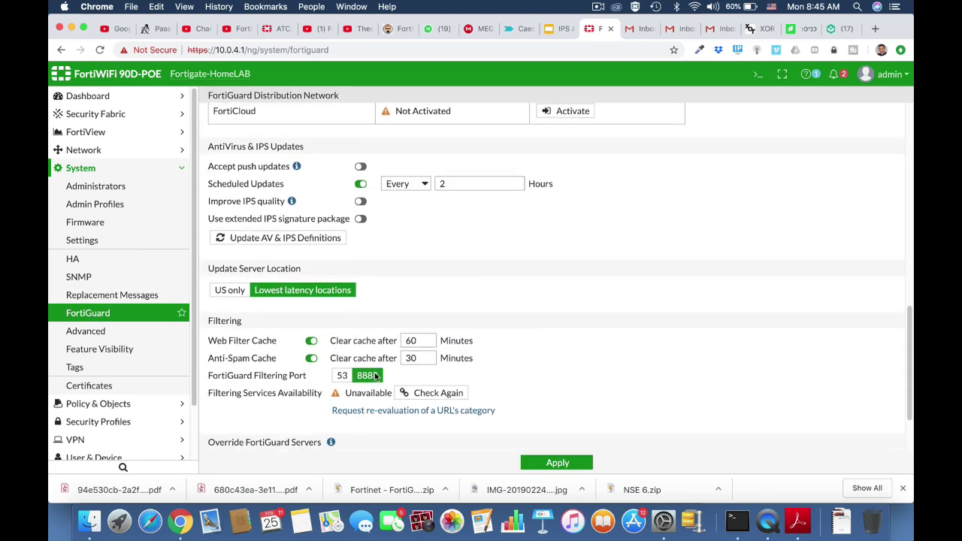
{"action": "left_click", "coordinate": [376, 330]}
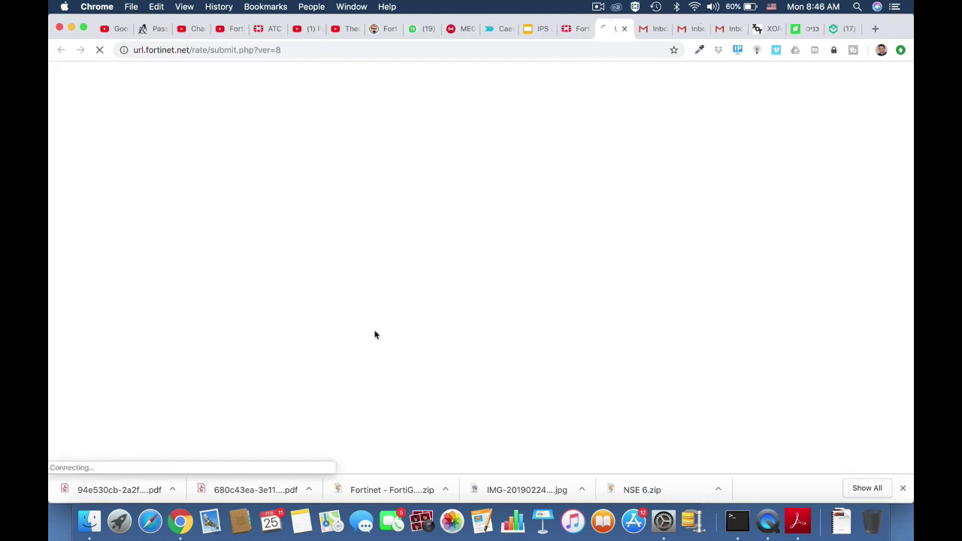
{"action": "left_click", "coordinate": [336, 204]}
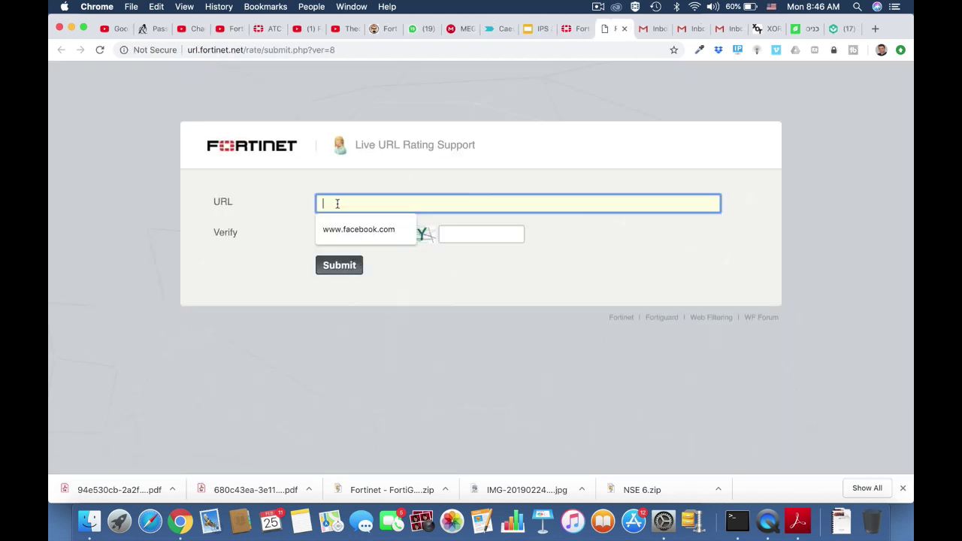
{"action": "type", "text": "www.engadg"}
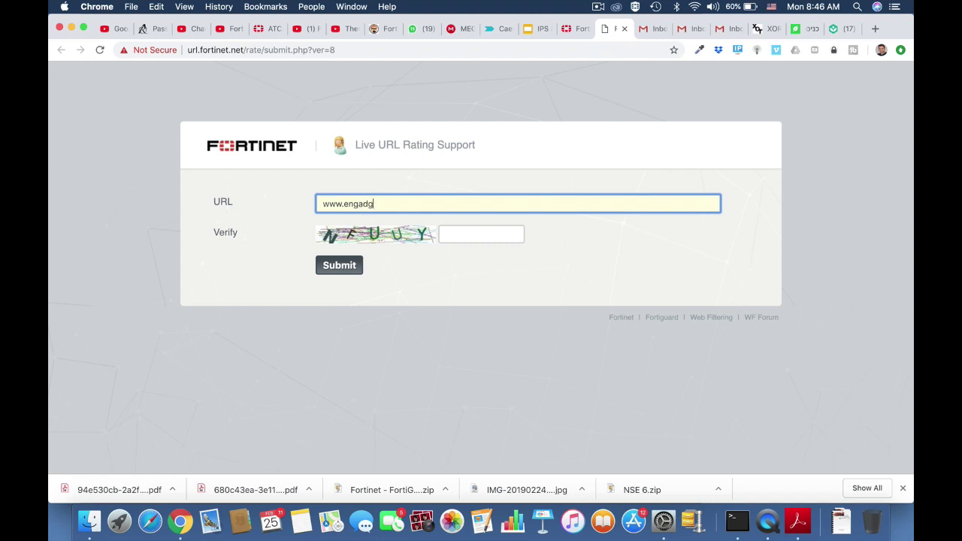
{"action": "type", "text": "et.com"}
{"action": "left_click", "coordinate": [445, 236]}
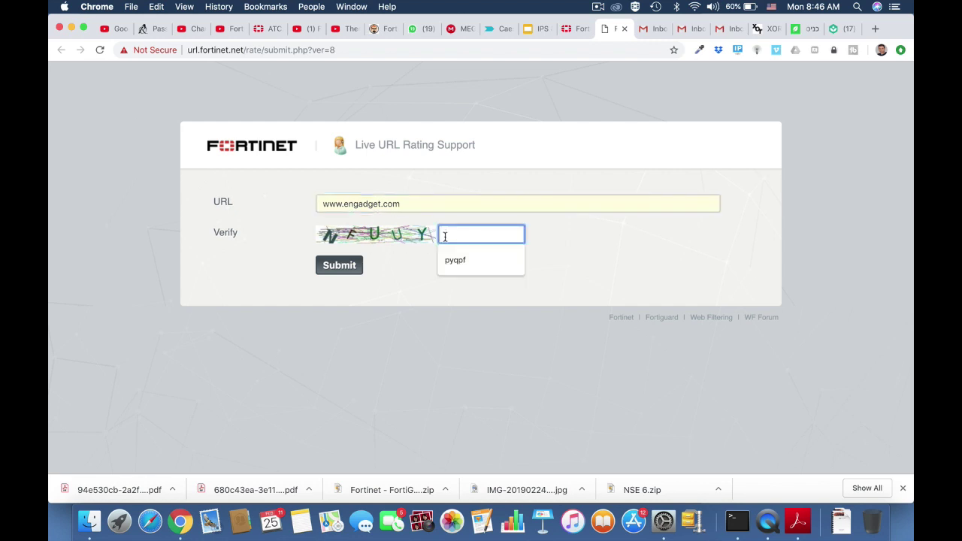
{"action": "type", "text": "nf"}
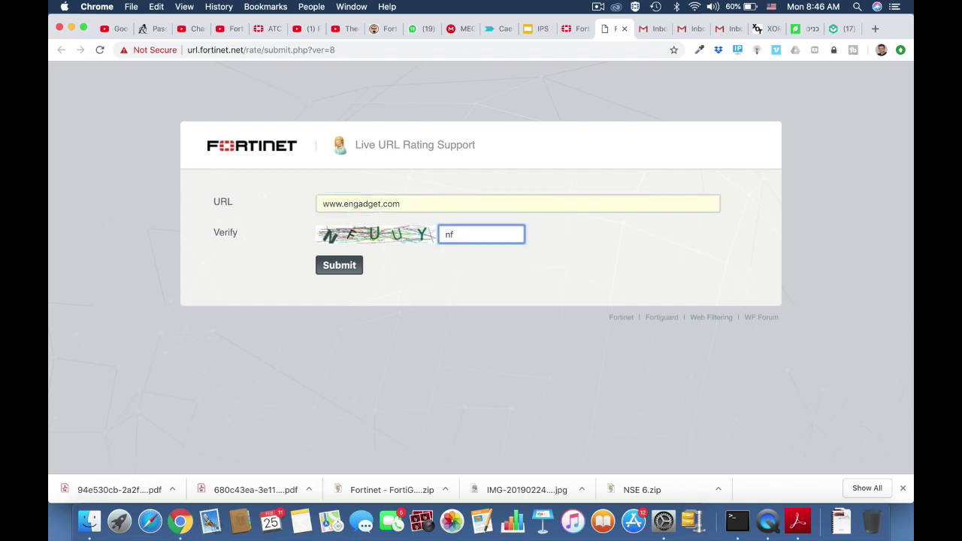
{"action": "type", "text": "uuy"}
{"action": "left_click", "coordinate": [343, 269]}
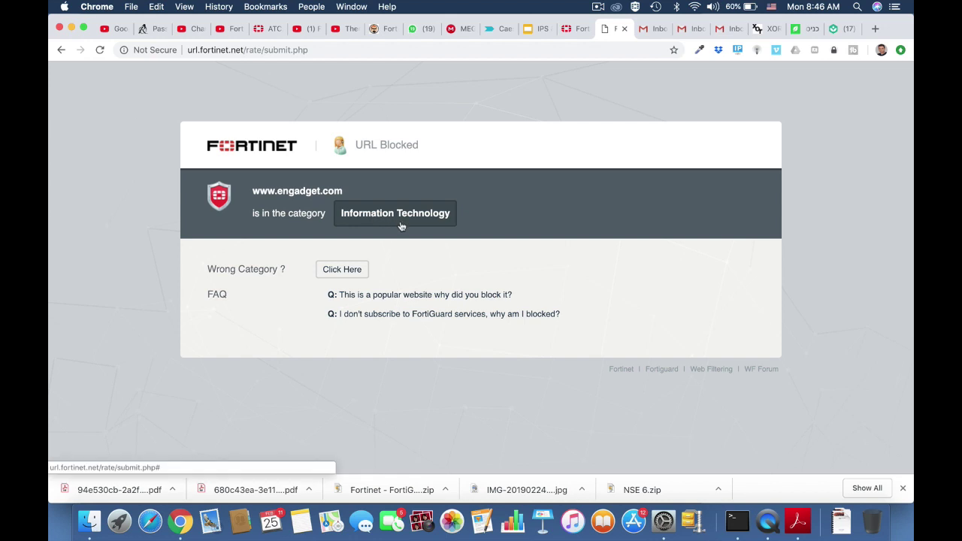
{"action": "left_click", "coordinate": [60, 50]}
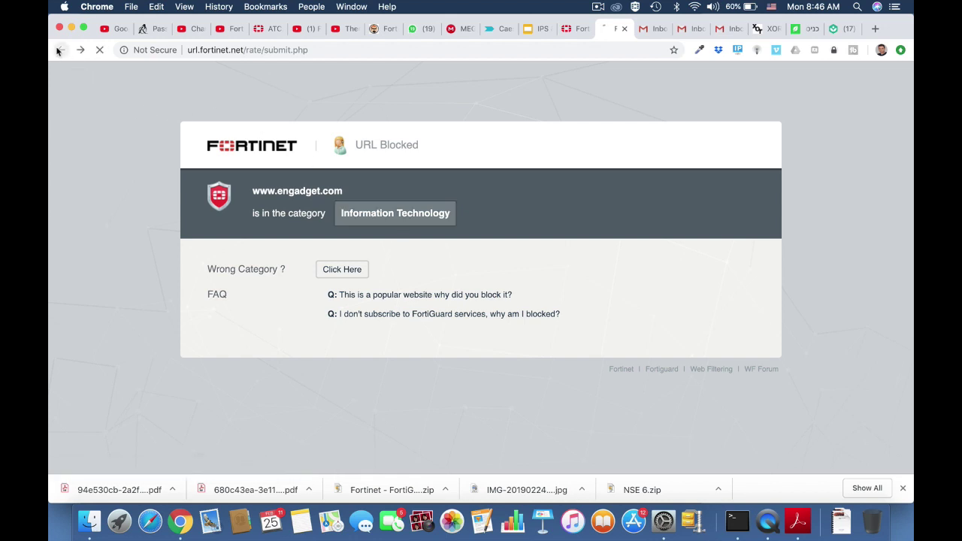
{"action": "left_click_drag", "start_coordinate": [414, 203], "coordinate": [305, 202]}
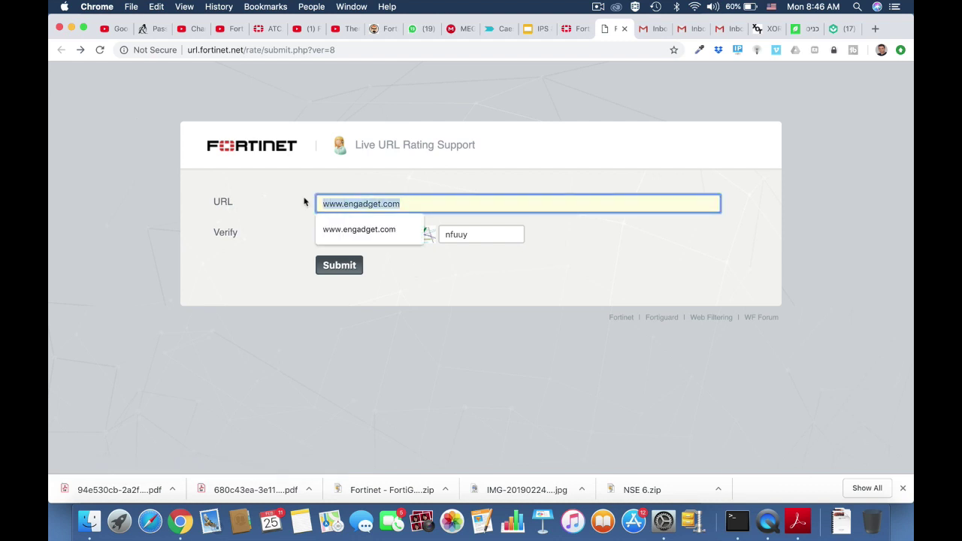
{"action": "left_click", "coordinate": [314, 52]}
{"action": "key", "text": "Return"}
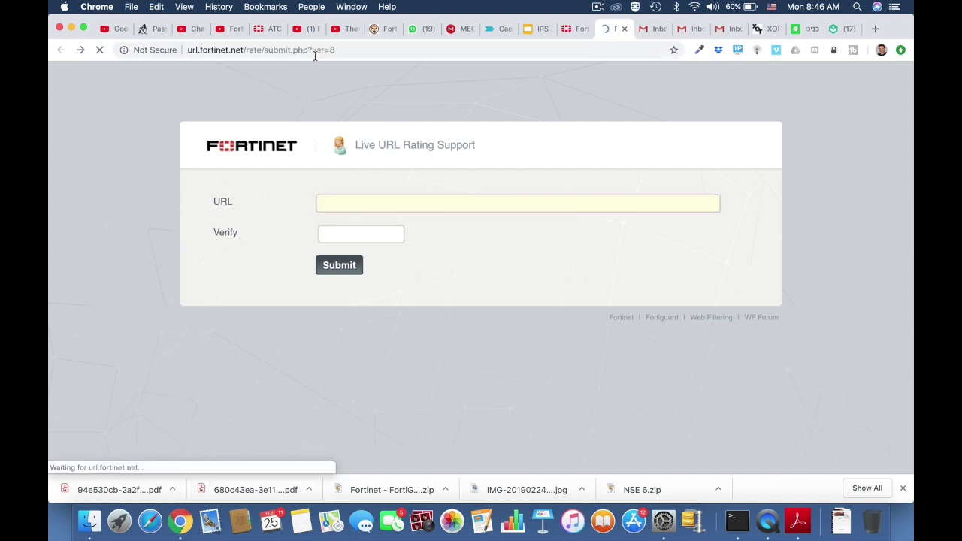
{"action": "left_click", "coordinate": [383, 203]}
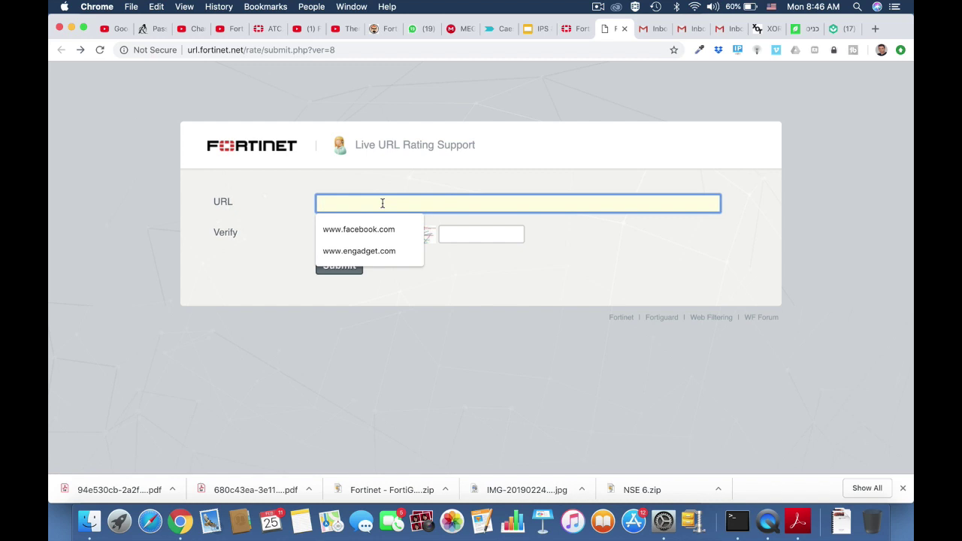
{"action": "type", "text": "www"}
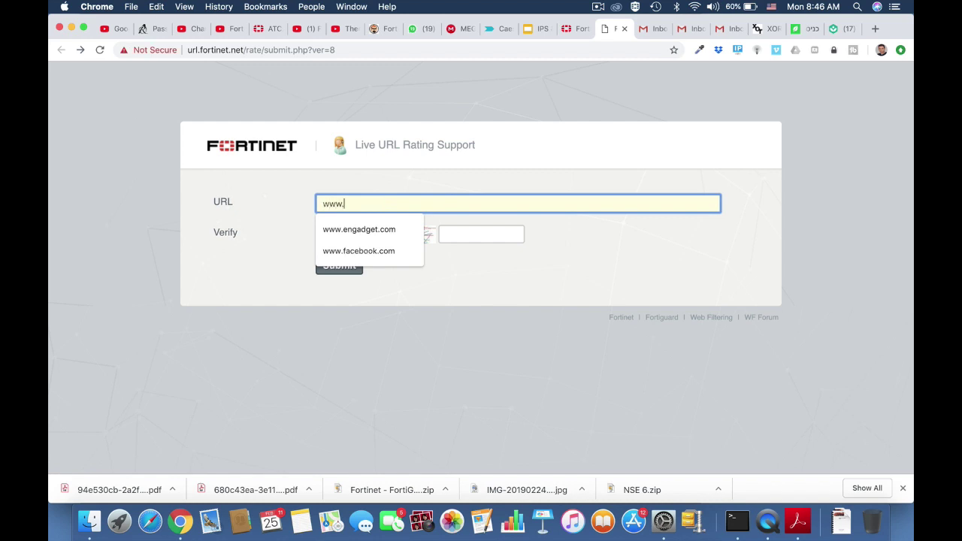
{"action": "type", "text": ".fortinet.com"}
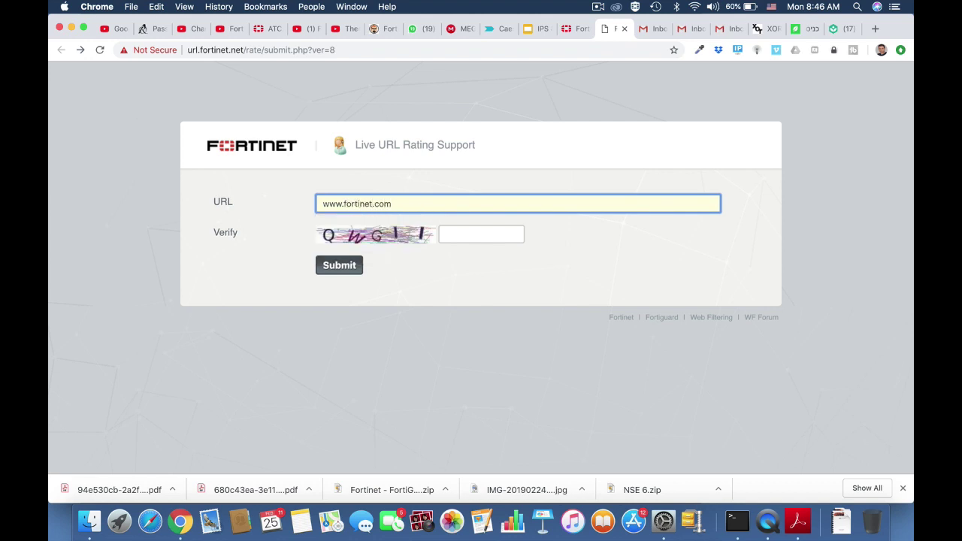
{"action": "left_click", "coordinate": [459, 233]}
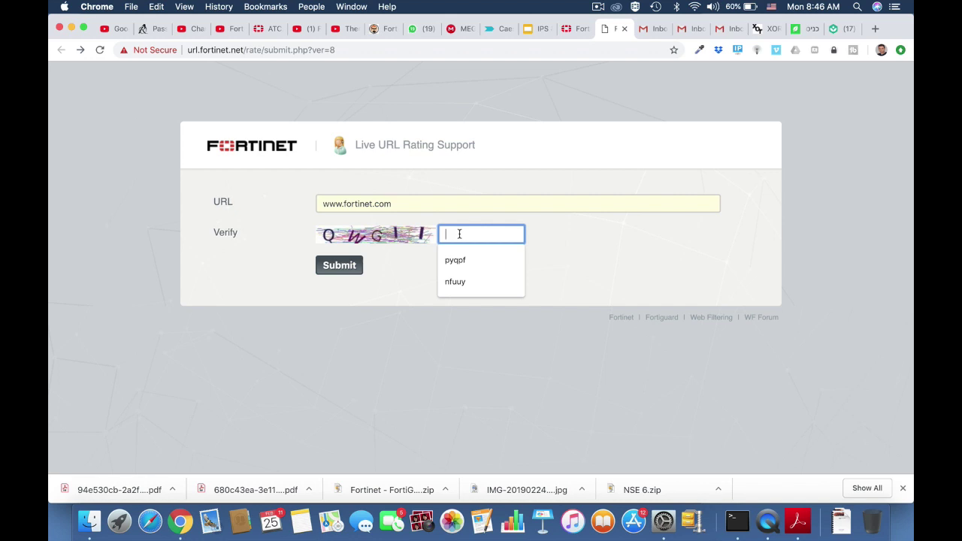
{"action": "type", "text": "qwgii"}
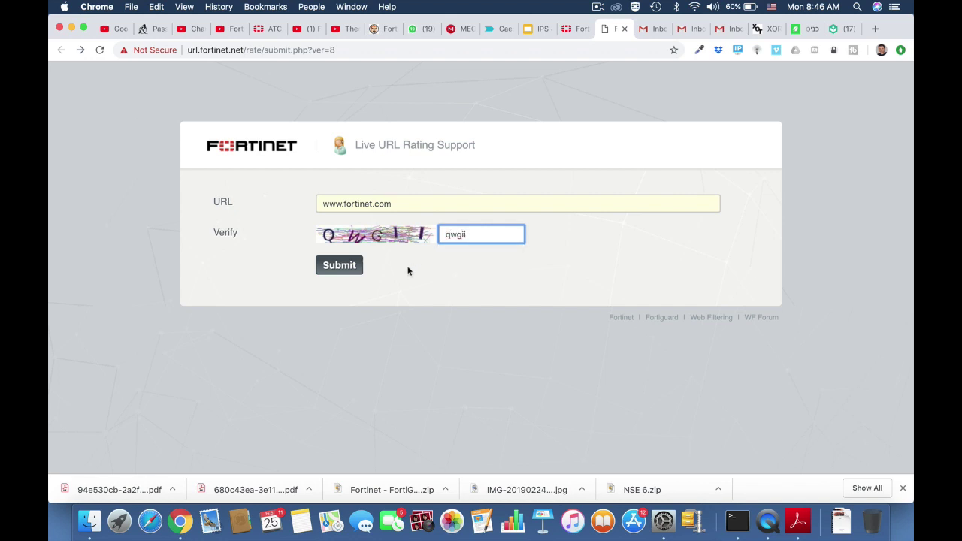
{"action": "left_click", "coordinate": [342, 269]}
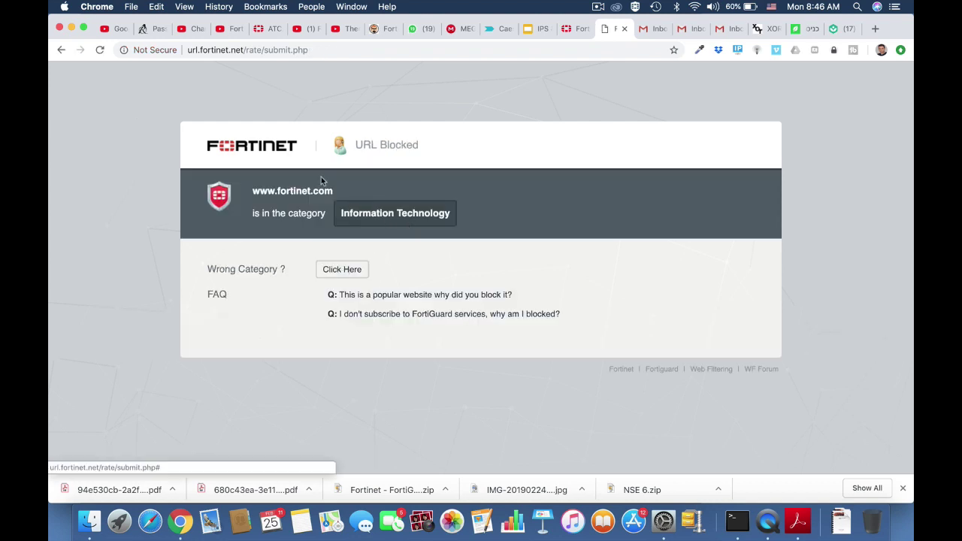
{"action": "left_click", "coordinate": [59, 50]}
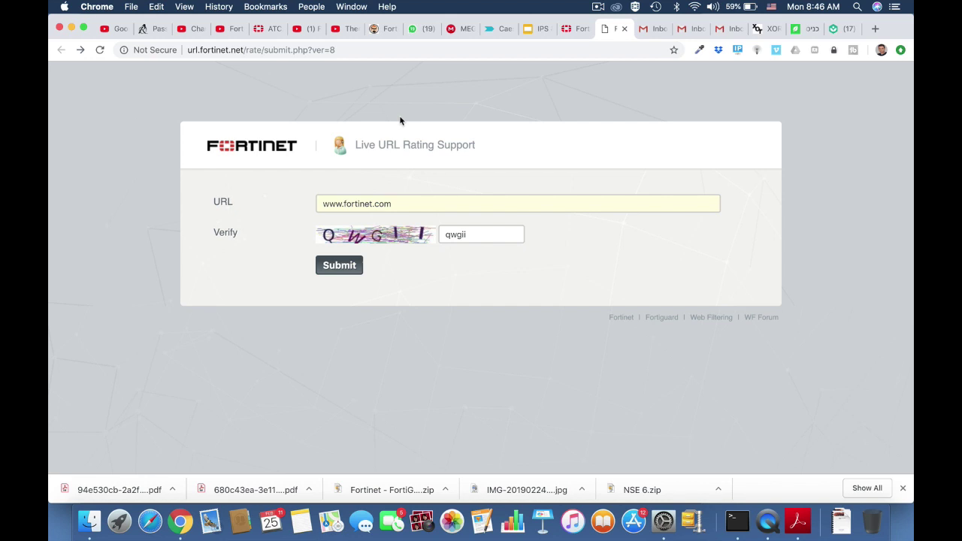
{"action": "left_click", "coordinate": [342, 50]}
{"action": "key", "text": "Return"}
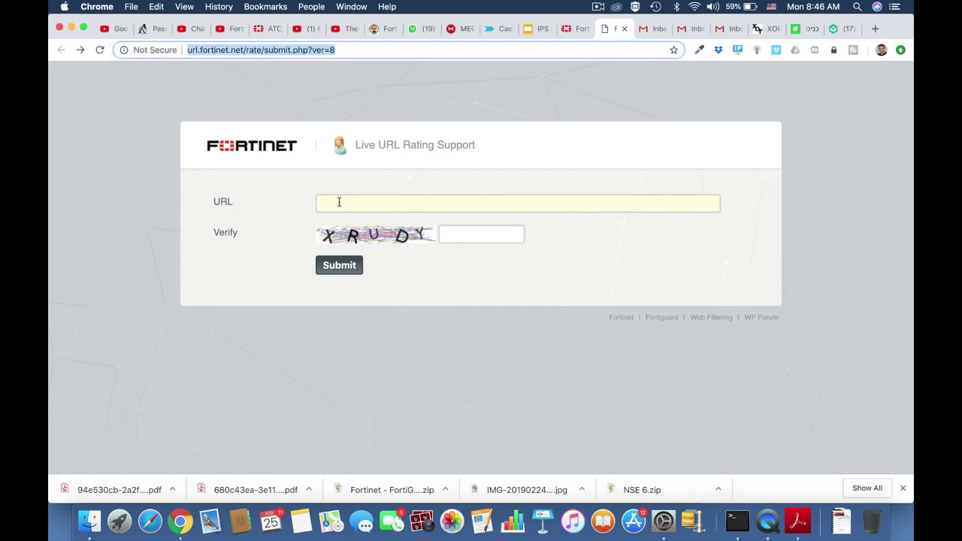
{"action": "left_click", "coordinate": [338, 202]}
{"action": "type", "text": "ww"}
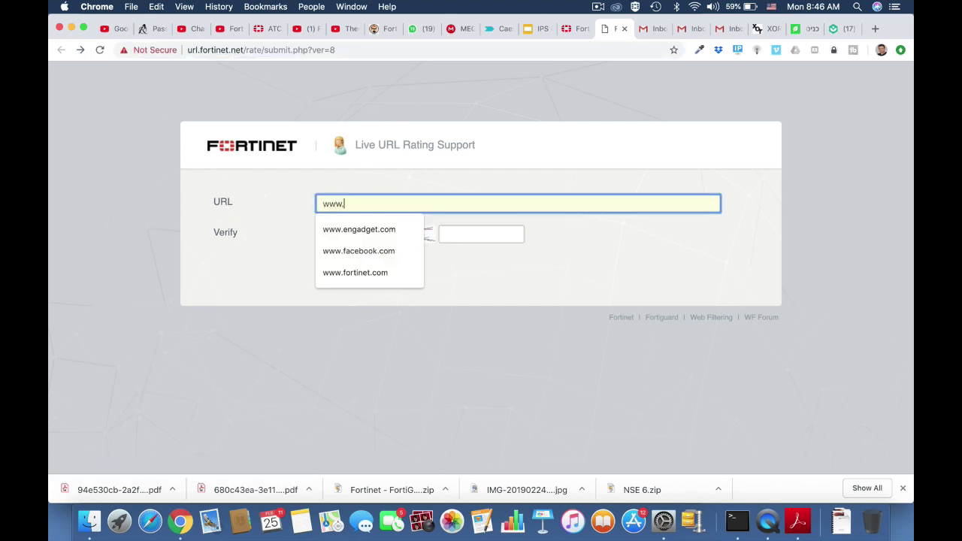
{"action": "type", "text": "w.twitter"}
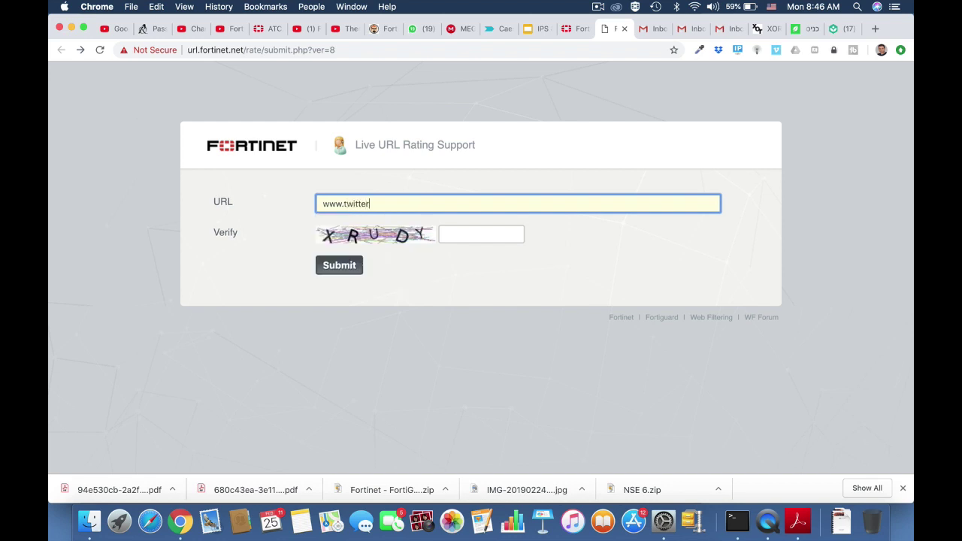
{"action": "type", "text": ".com"}
{"action": "left_click", "coordinate": [457, 234]}
{"action": "type", "text": "xrudy"}
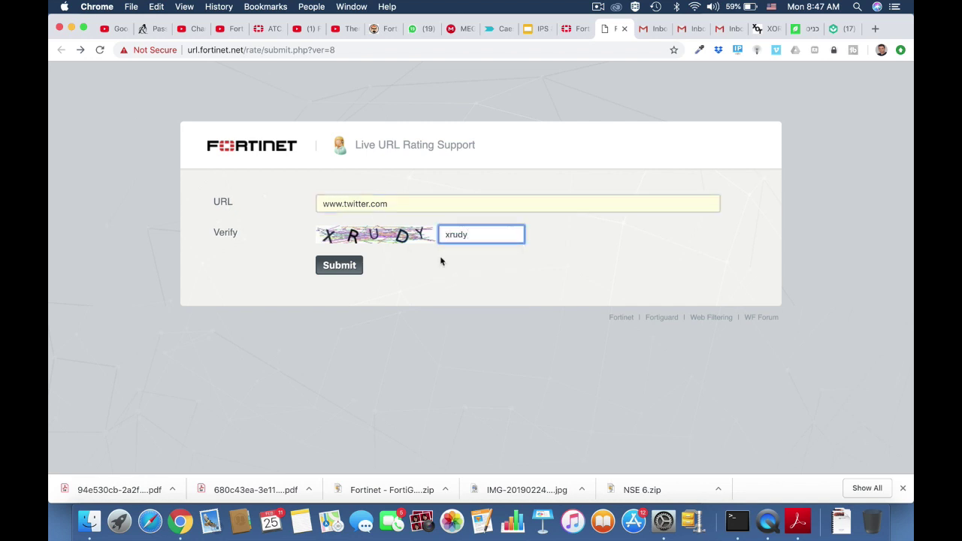
{"action": "left_click", "coordinate": [336, 268]}
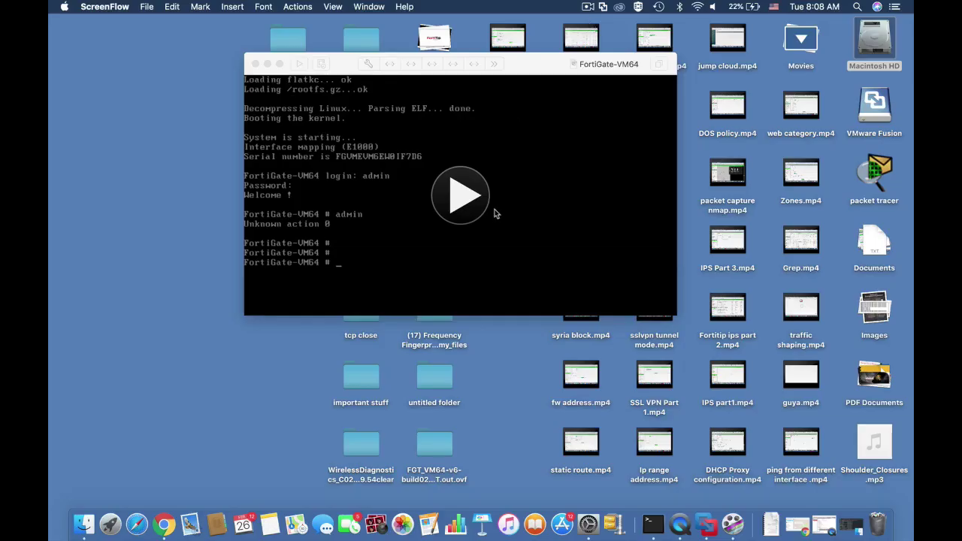
Step: Resume the paused FortiGate-VM64 virtual machine in VMware Fusion
{"action": "left_click", "coordinate": [461, 197]}
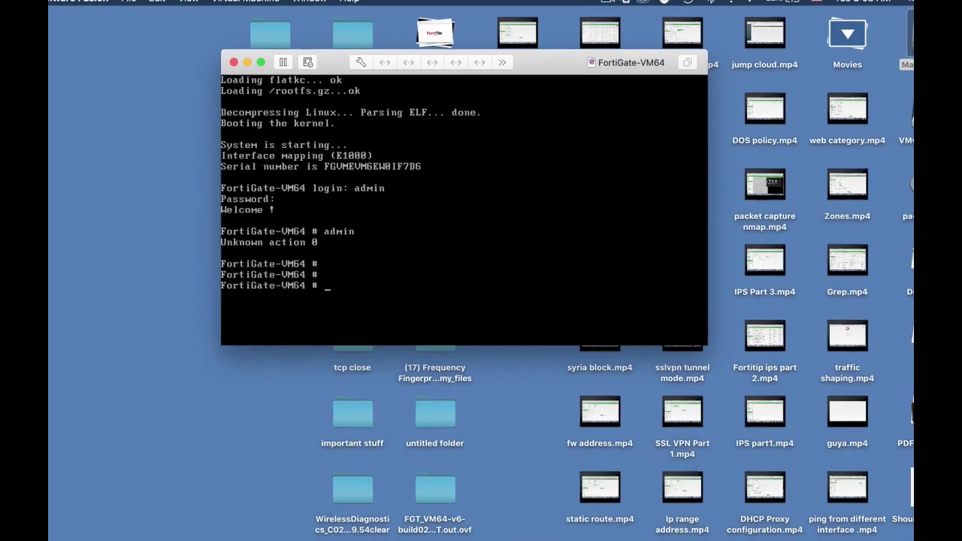
Step: Display the current system interface configuration in the FortiGate console
{"action": "key", "text": "Return"}
{"action": "key", "text": "Return"}
{"action": "type", "text": "show s"}
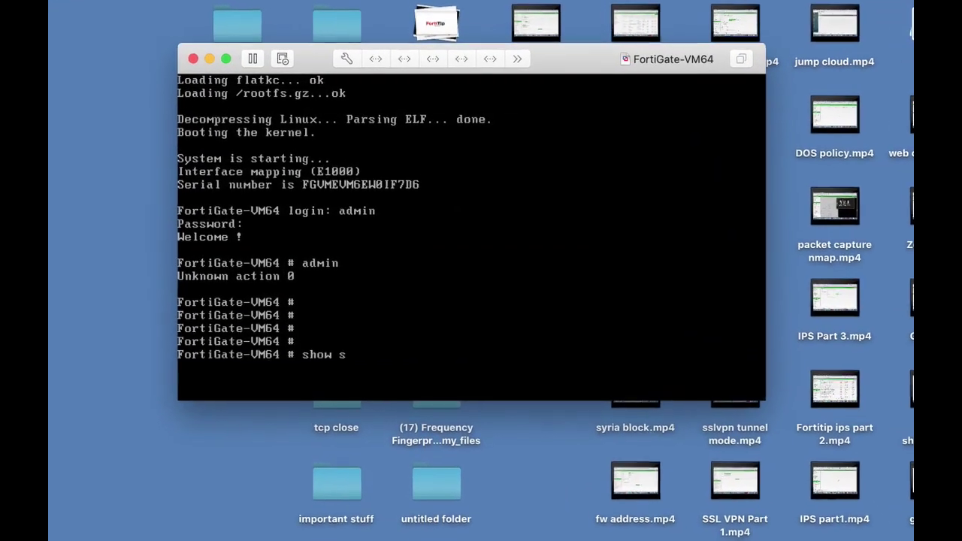
{"action": "type", "text": "ystem i"}
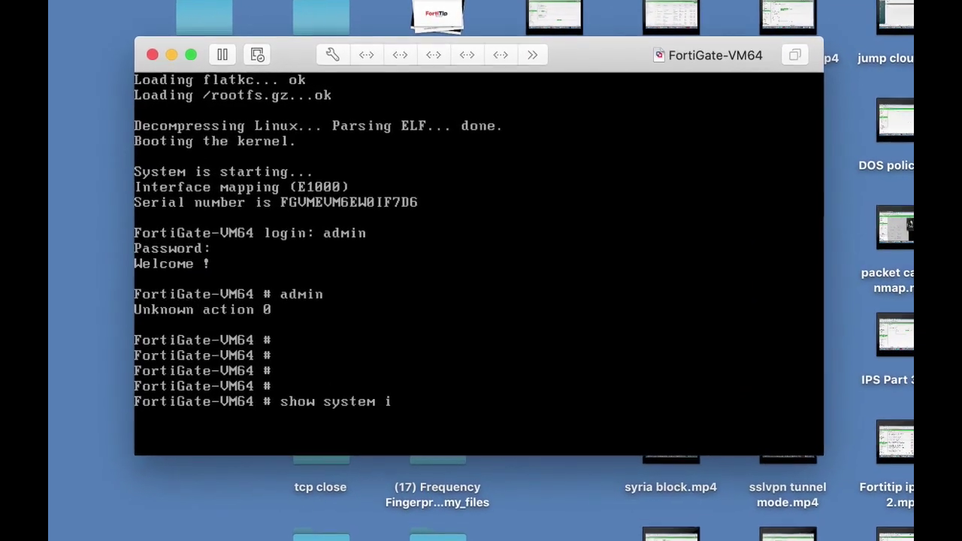
{"action": "type", "text": "nterface"}
{"action": "key", "text": "Return"}
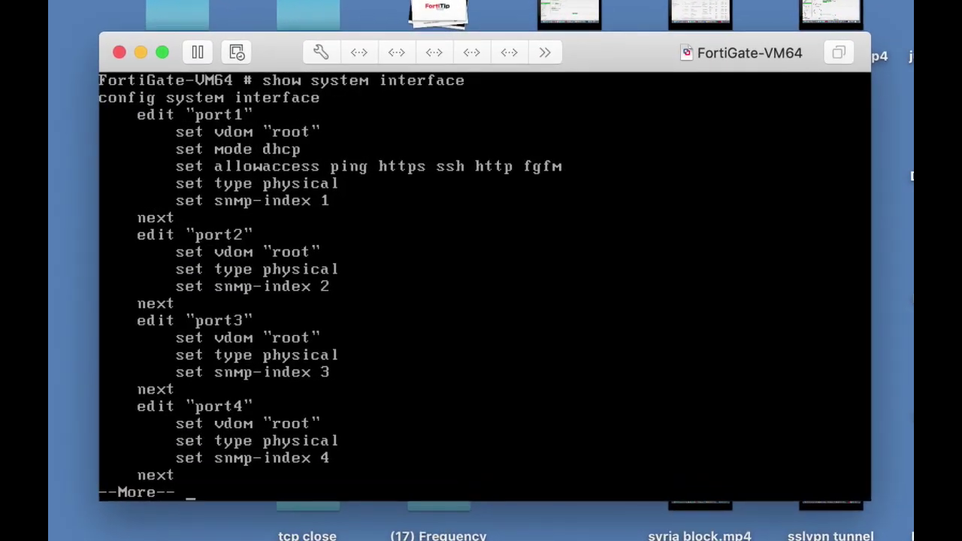
{"action": "key", "text": "Return"}
{"action": "key", "text": "Return"}
{"action": "key", "text": "Return"}
{"action": "key", "text": "Return"}
{"action": "key", "text": "Return"}
{"action": "key", "text": "Return"}
{"action": "key", "text": "Return"}
{"action": "key", "text": "Return"}
{"action": "key", "text": "Return"}
{"action": "key", "text": "Return"}
{"action": "key", "text": "Return"}
{"action": "key", "text": "Return"}
{"action": "key", "text": "Return"}
{"action": "key", "text": "Return"}
{"action": "key", "text": "Return"}
{"action": "key", "text": "Return"}
{"action": "key", "text": "Return"}
{"action": "key", "text": "Return"}
{"action": "key", "text": "Return"}
{"action": "key", "text": "Return"}
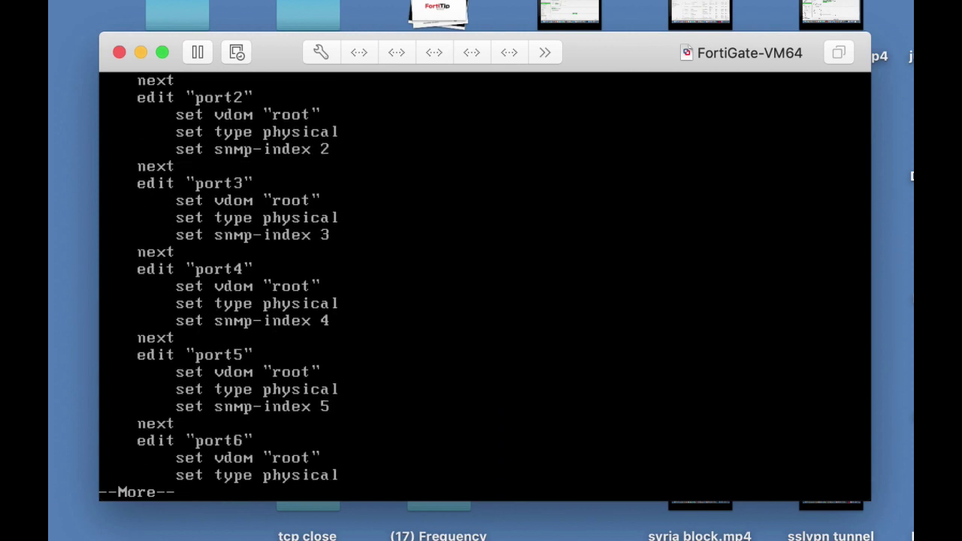
{"action": "type", "text": "edit port1"}
{"action": "key", "text": "Return"}
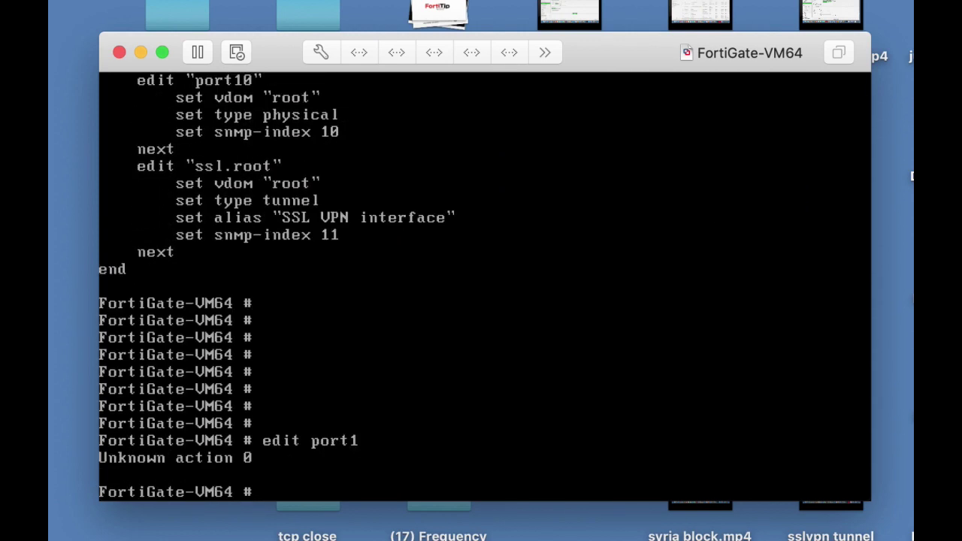
Step: Give port1 address 10.0.4.99 255.255.255.0 and HTTP, HTTPS, ping access, then save
{"action": "type", "text": "config system interface"}
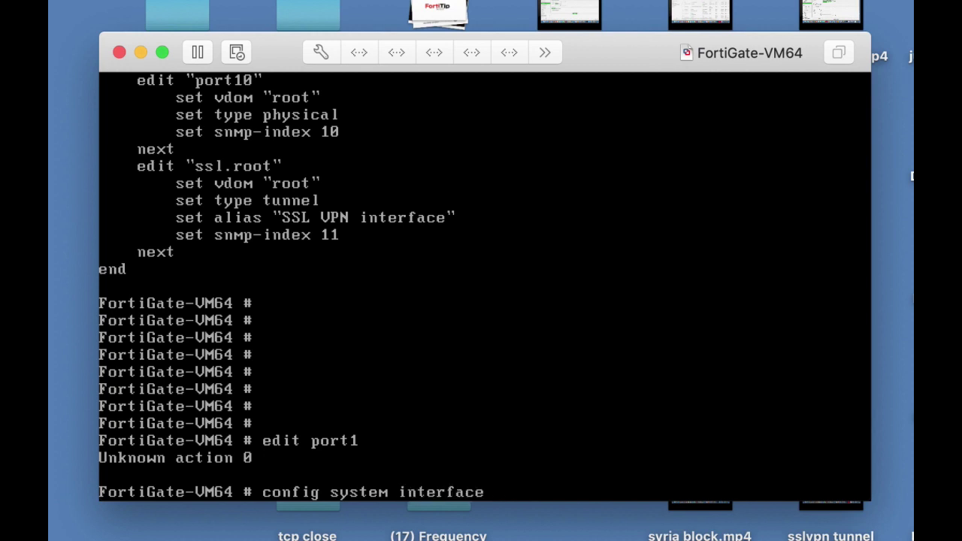
{"action": "key", "text": "Return"}
{"action": "type", "text": "edit port1"}
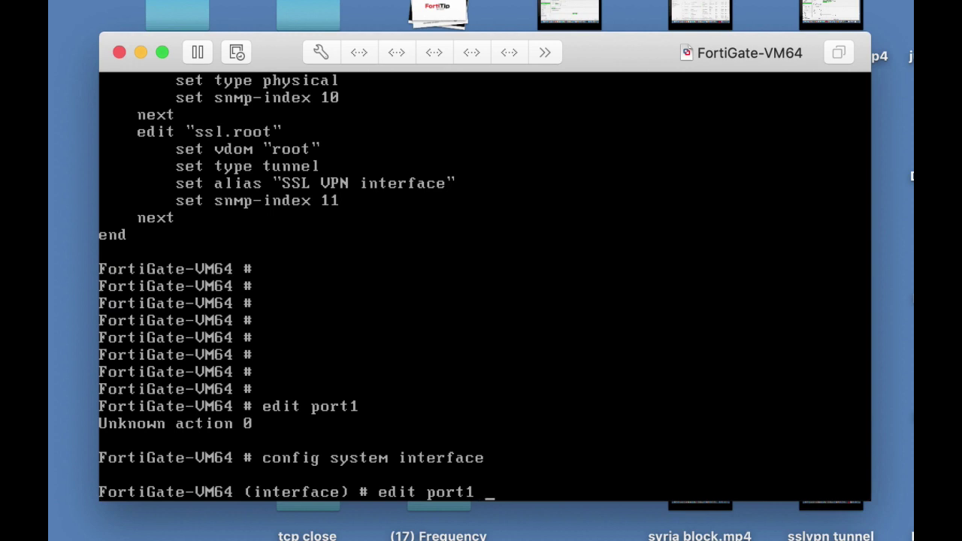
{"action": "key", "text": "Return"}
{"action": "type", "text": "set"}
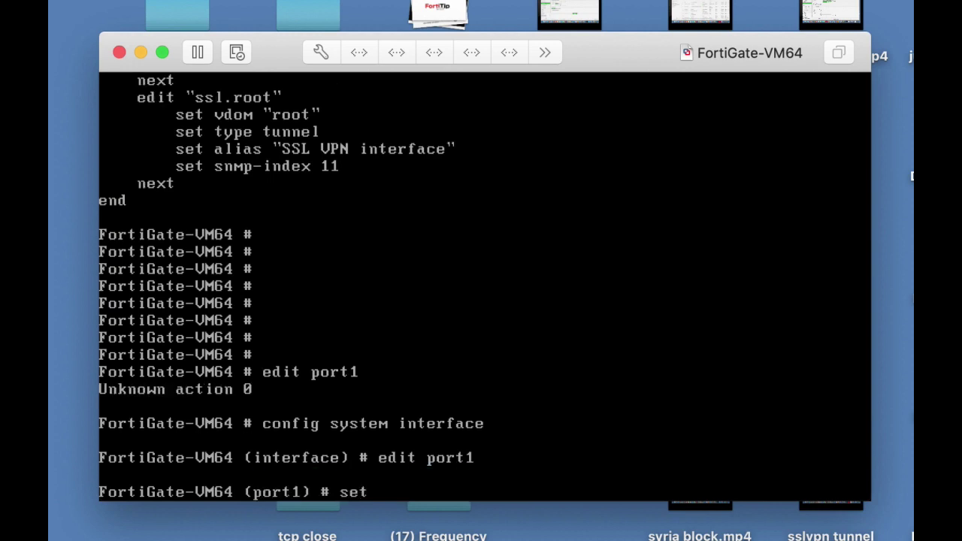
{"action": "type", "text": " ip 10.0.4.99"}
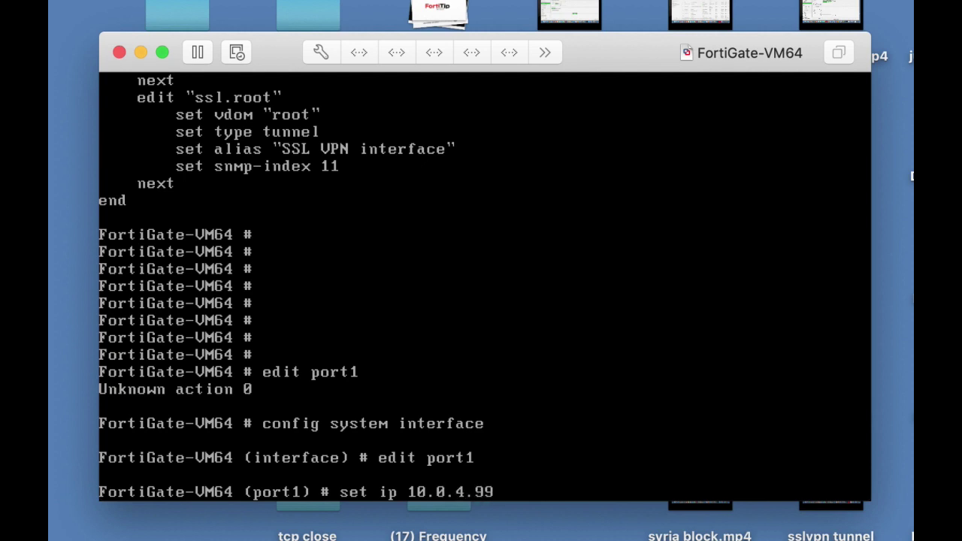
{"action": "type", "text": " 255.255.255"}
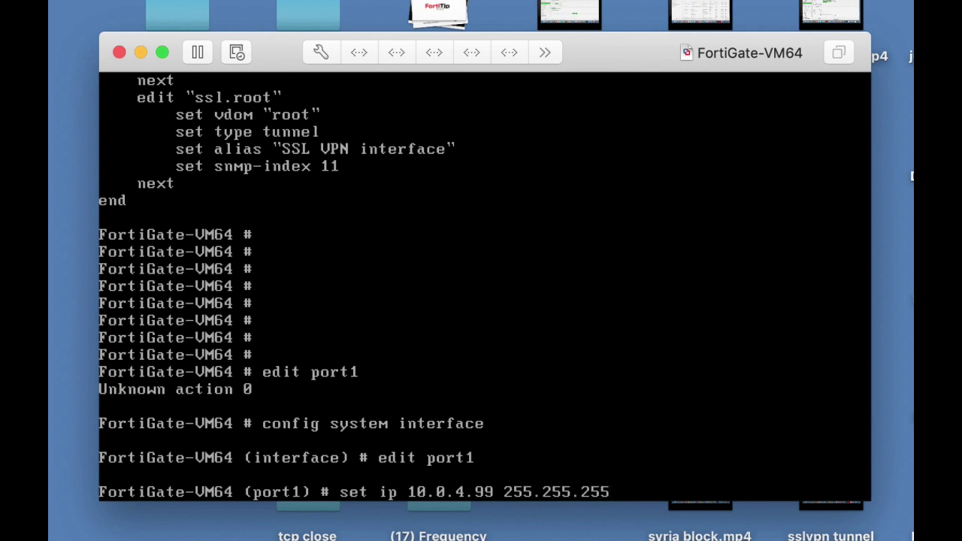
{"action": "type", "text": ",.0"}
{"action": "key", "text": "Return"}
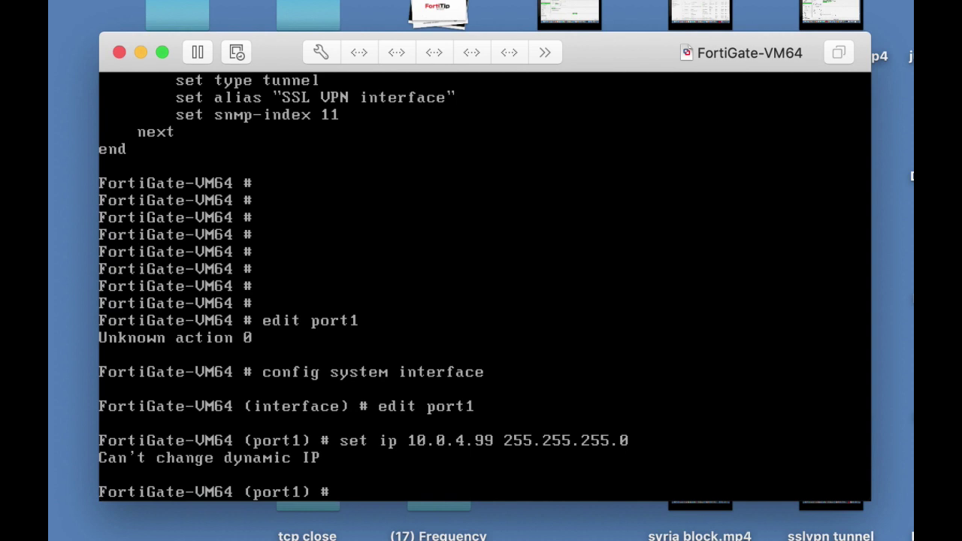
{"action": "type", "text": "set all"}
{"action": "key", "text": "Tab"}
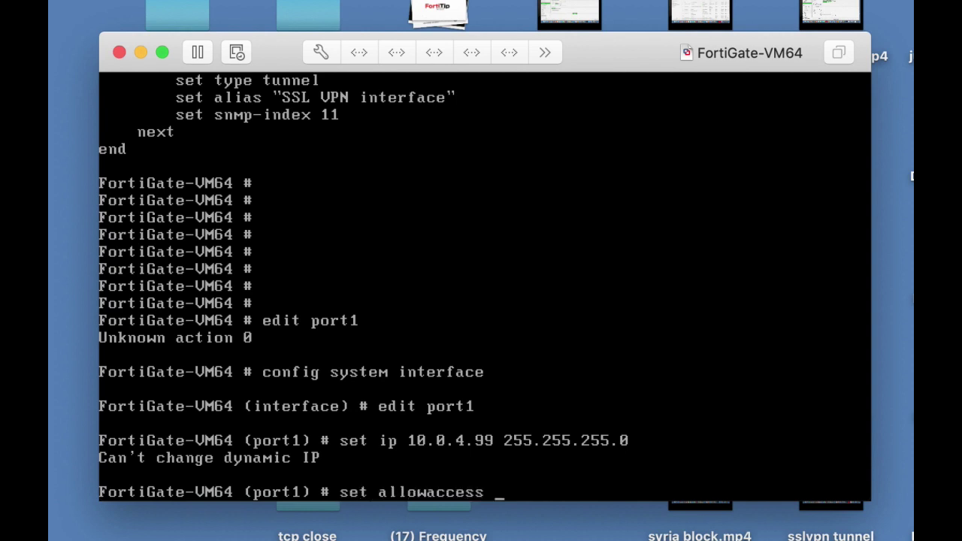
{"action": "type", "text": "http https"}
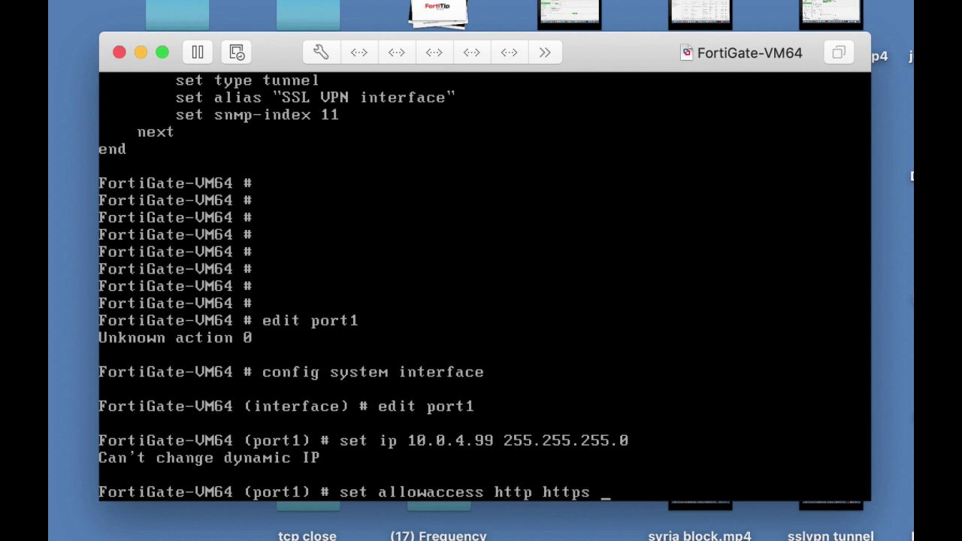
{"action": "type", "text": " ping"}
{"action": "key", "text": "Return"}
{"action": "type", "text": "end"}
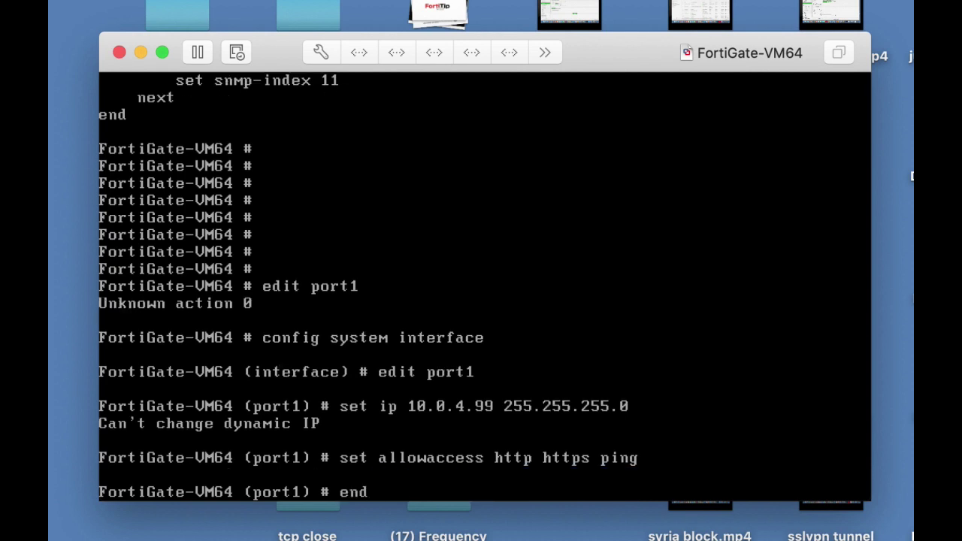
{"action": "key", "text": "Return"}
{"action": "key", "text": "Return"}
Step: List the interface configuration, then open port1 for editing under config system interface
{"action": "type", "text": "sh"}
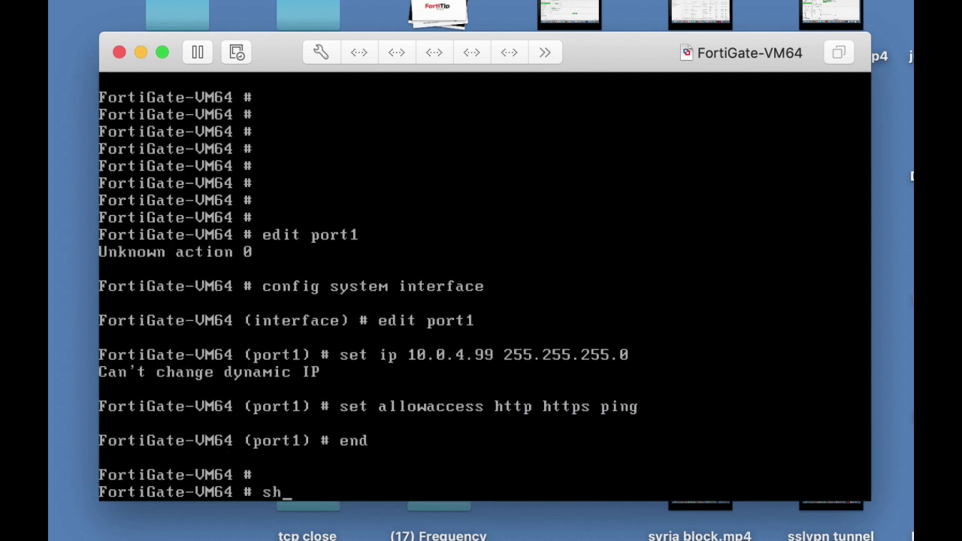
{"action": "type", "text": "ow system interface"}
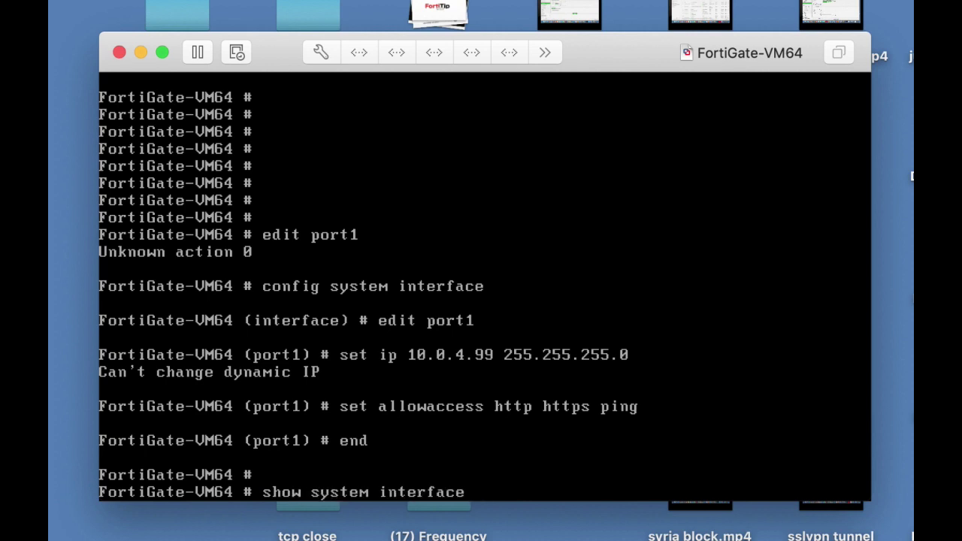
{"action": "key", "text": "Return"}
{"action": "key", "text": "Return"}
{"action": "key", "text": "Return"}
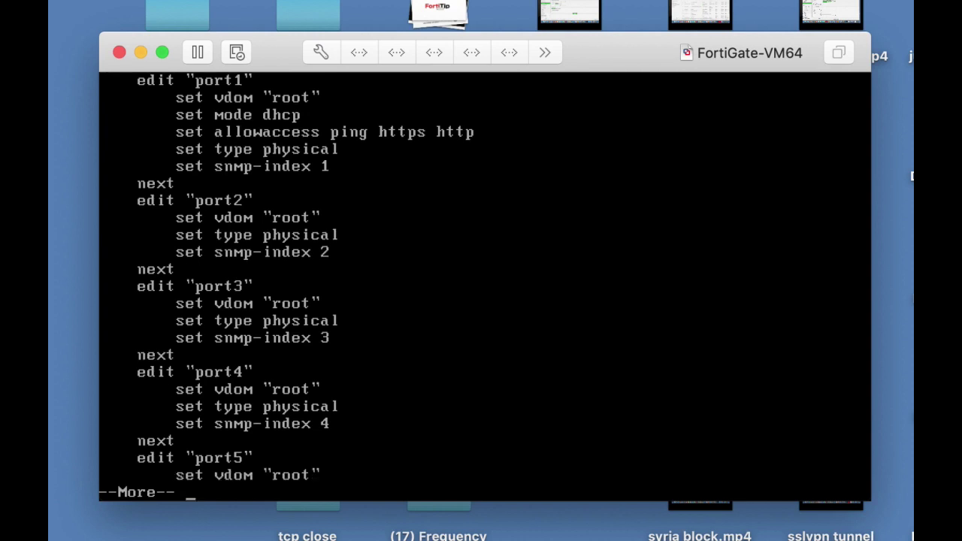
{"action": "key", "text": "Return"}
{"action": "key", "text": "Return"}
{"action": "key", "text": "Return"}
{"action": "key", "text": "Return"}
{"action": "key", "text": "Return"}
{"action": "key", "text": "Return"}
{"action": "key", "text": "Return"}
{"action": "key", "text": "Return"}
{"action": "key", "text": "Return"}
{"action": "key", "text": "Return"}
{"action": "key", "text": "Return"}
{"action": "key", "text": "Return"}
{"action": "key", "text": "Return"}
{"action": "key", "text": "Return"}
{"action": "key", "text": "Return"}
{"action": "key", "text": "Return"}
{"action": "key", "text": "Return"}
{"action": "key", "text": "Return"}
{"action": "key", "text": "Return"}
{"action": "key", "text": "Return"}
{"action": "key", "text": "Return"}
{"action": "key", "text": "Return"}
{"action": "key", "text": "Return"}
{"action": "key", "text": "Return"}
{"action": "key", "text": "Return"}
{"action": "key", "text": "Return"}
{"action": "key", "text": "Return"}
{"action": "key", "text": "Return"}
{"action": "key", "text": "Return"}
{"action": "key", "text": "Return"}
{"action": "key", "text": "Return"}
{"action": "key", "text": "Return"}
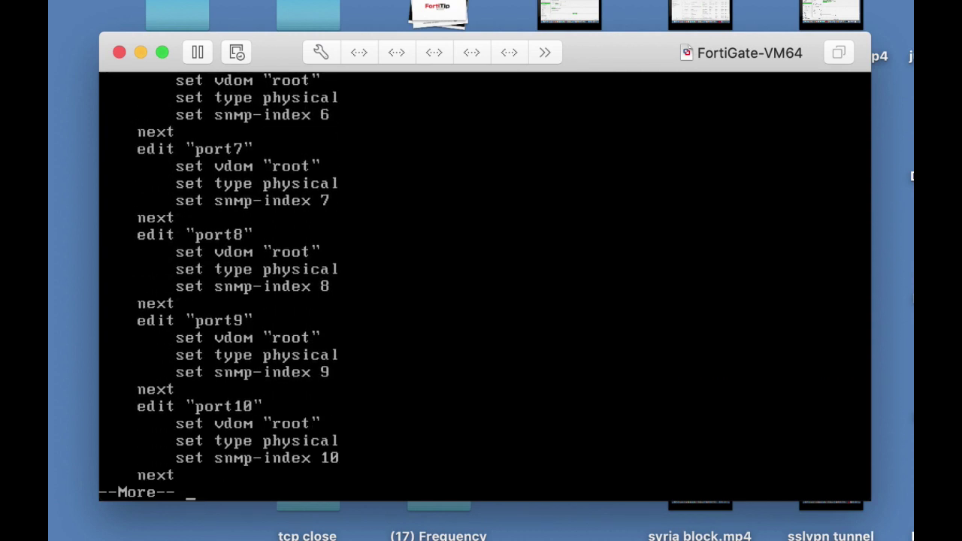
{"action": "key", "text": "Return"}
{"action": "key", "text": "Return"}
{"action": "key", "text": "Return"}
{"action": "key", "text": "Return"}
{"action": "key", "text": "Return"}
{"action": "key", "text": "Return"}
{"action": "key", "text": "Return"}
{"action": "key", "text": "Return"}
{"action": "key", "text": "Return"}
{"action": "type", "text": "conf"}
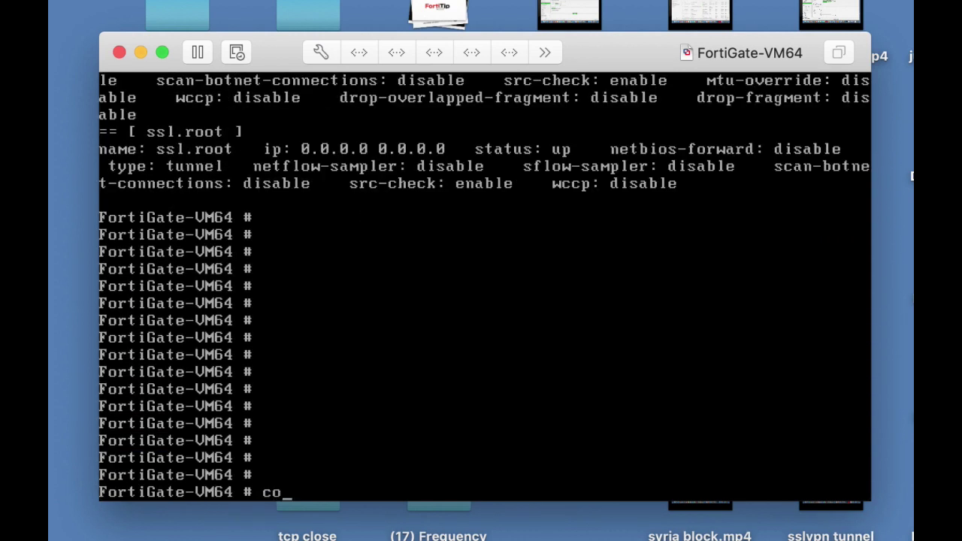
{"action": "type", "text": "ig system interface"}
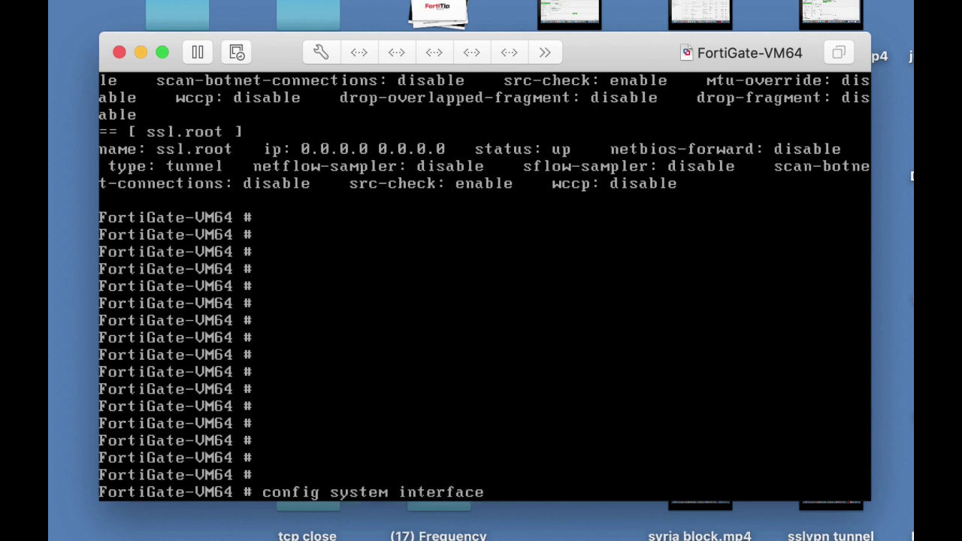
{"action": "key", "text": "Return"}
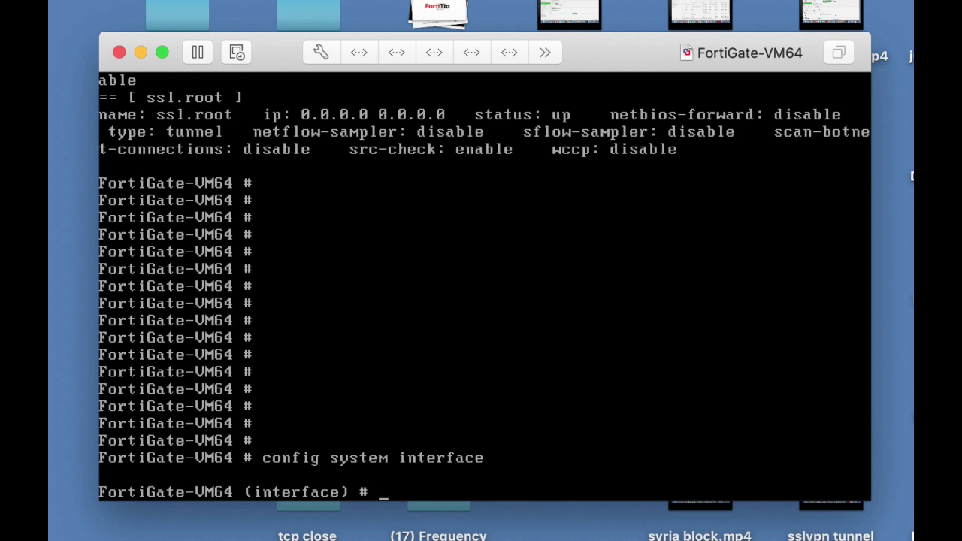
{"action": "type", "text": "edit por"}
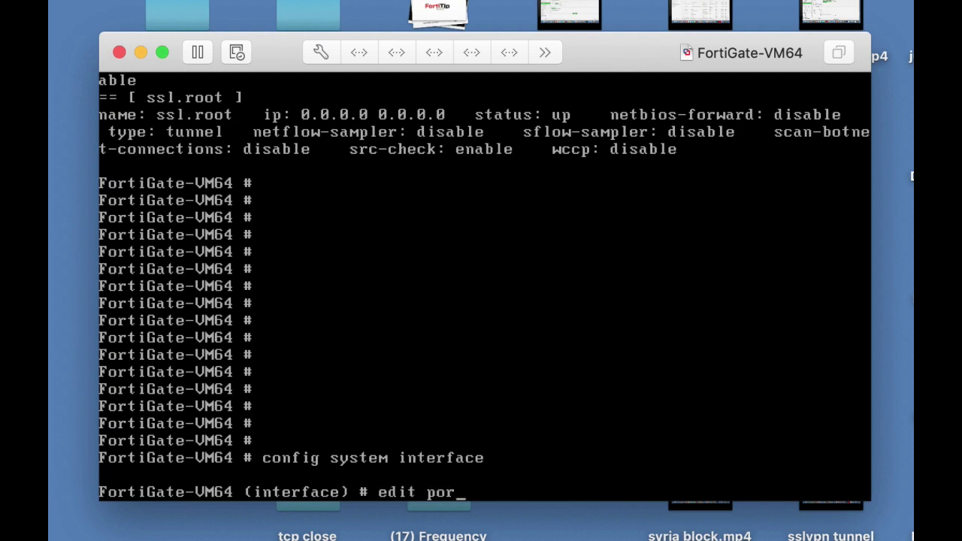
{"action": "type", "text": "t1"}
{"action": "key", "text": "Return"}
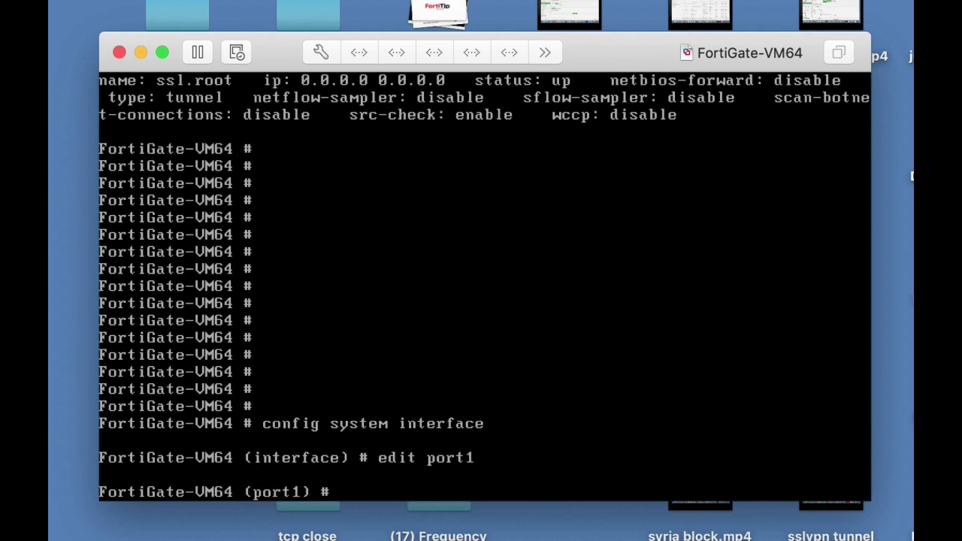
Step: Switch port1 to static mode with address 10.0.4.99/24 and save
{"action": "type", "text": "set mode static"}
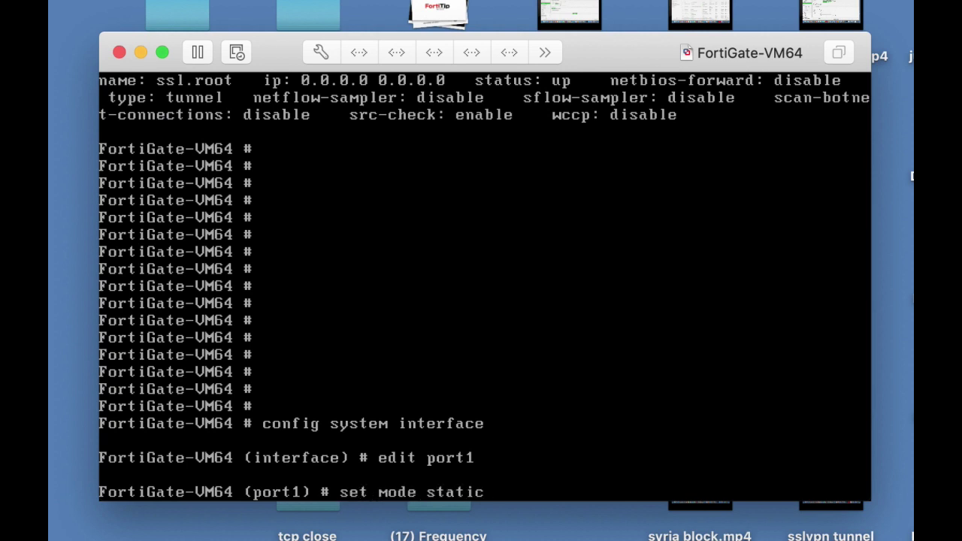
{"action": "key", "text": "Return"}
{"action": "type", "text": "set ip"}
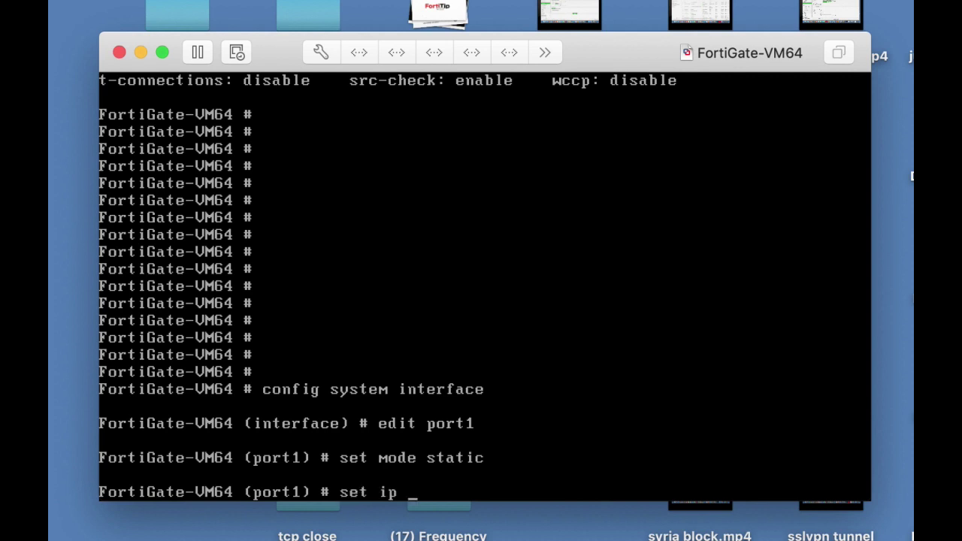
{"action": "type", "text": " 10.0.4.99"}
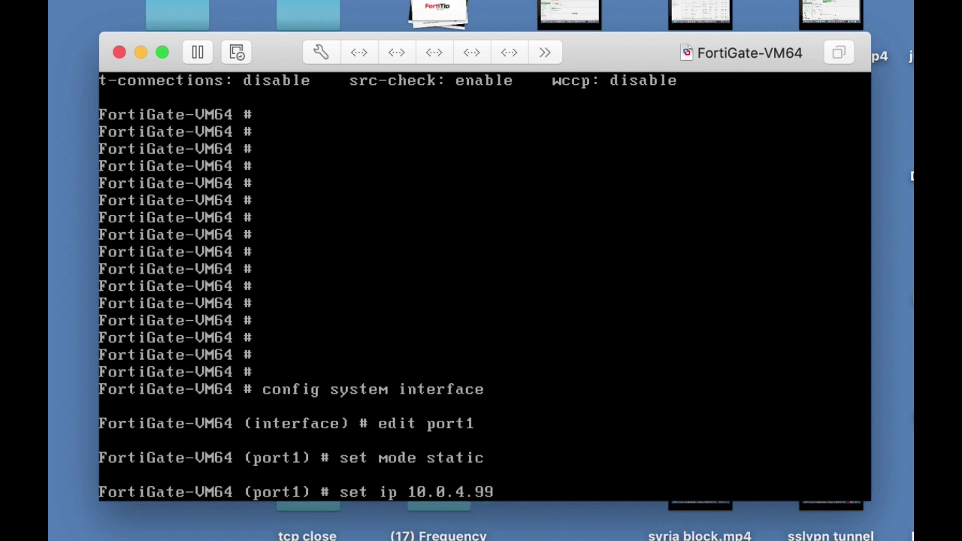
{"action": "type", "text": "/24"}
{"action": "key", "text": "Return"}
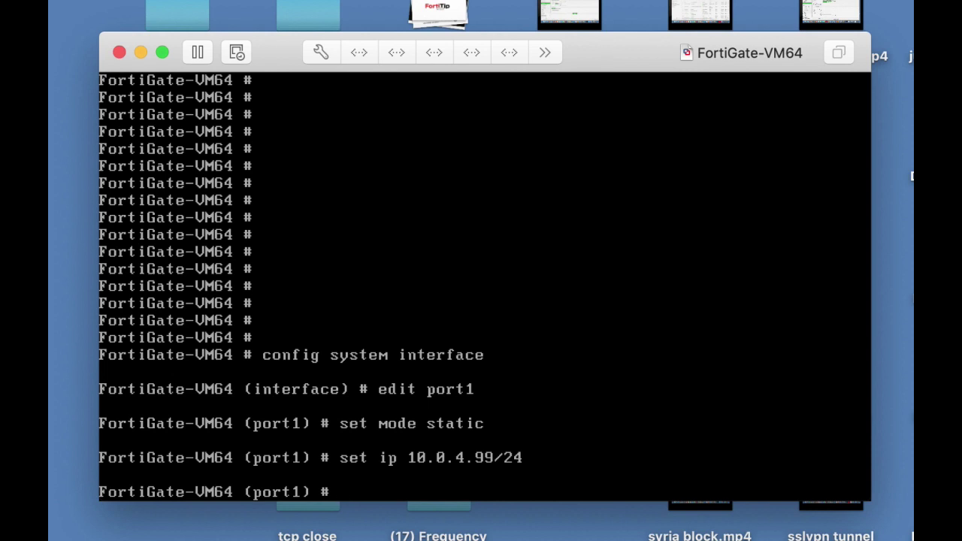
{"action": "type", "text": "end"}
{"action": "key", "text": "Return"}
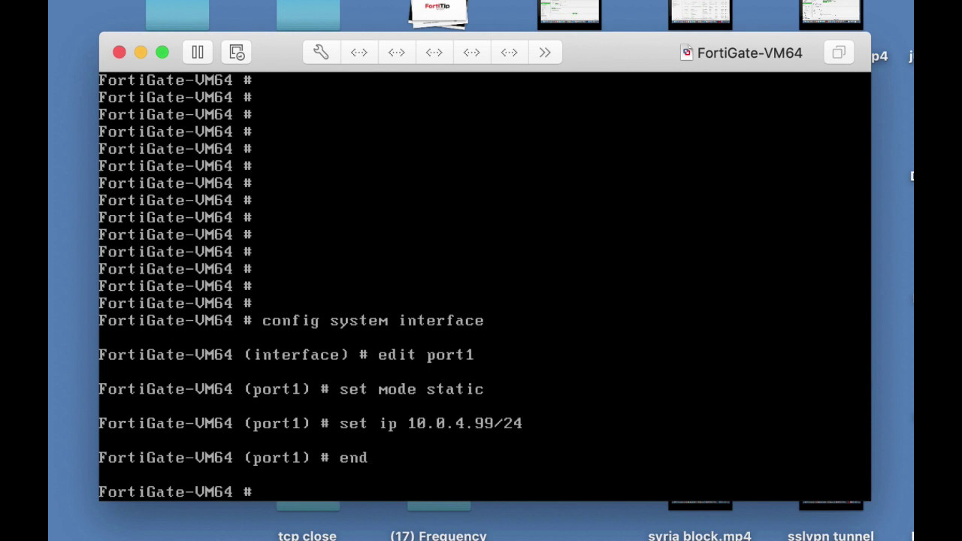
Step: Run show system interface to verify port1's new static settings
{"action": "key", "text": "Return"}
{"action": "type", "text": "shi"}
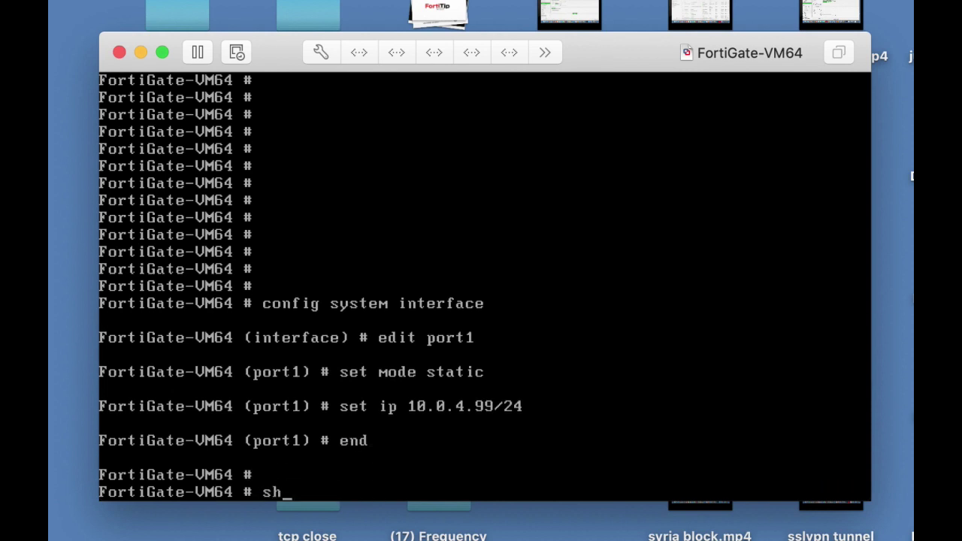
{"action": "key", "text": "BackSpace"}
{"action": "key", "text": "BackSpace"}
{"action": "type", "text": "how system u"}
{"action": "key", "text": "BackSpace"}
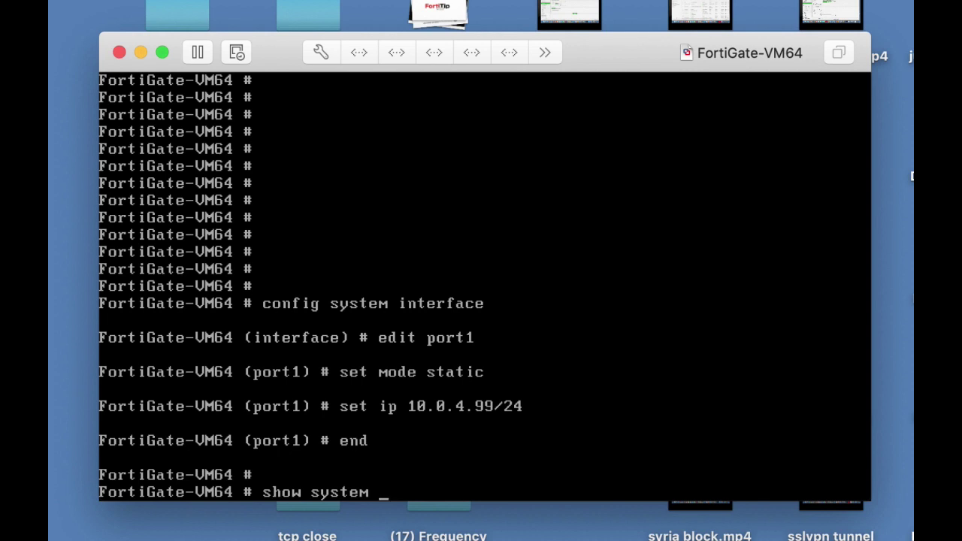
{"action": "type", "text": "in"}
{"action": "key", "text": "Tab"}
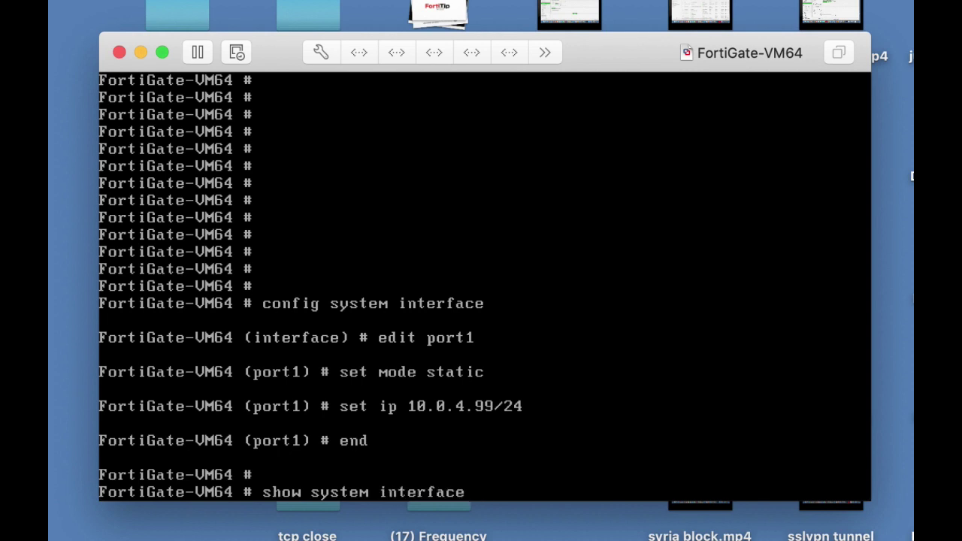
{"action": "key", "text": "Return"}
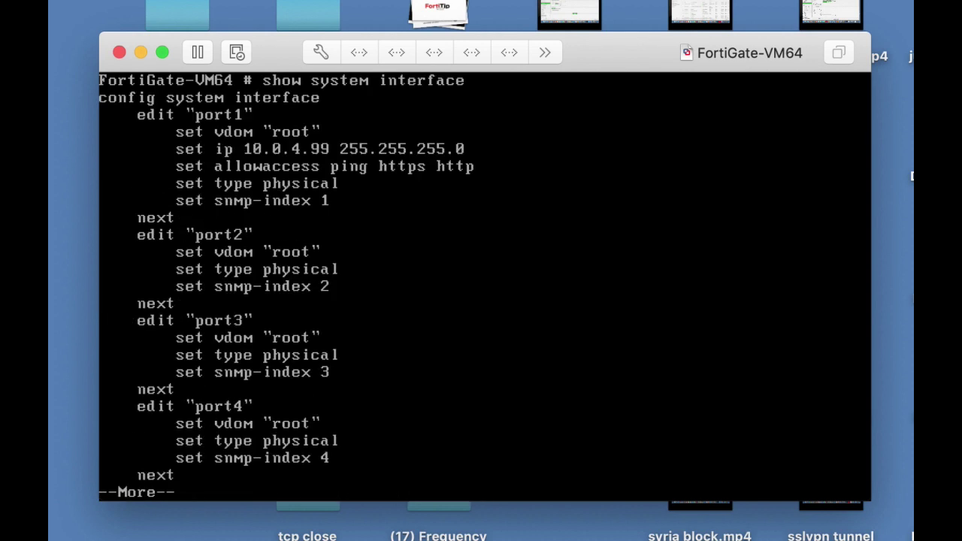
{"action": "key", "text": "super+Tab"}
{"action": "key", "text": "super+Tab"}
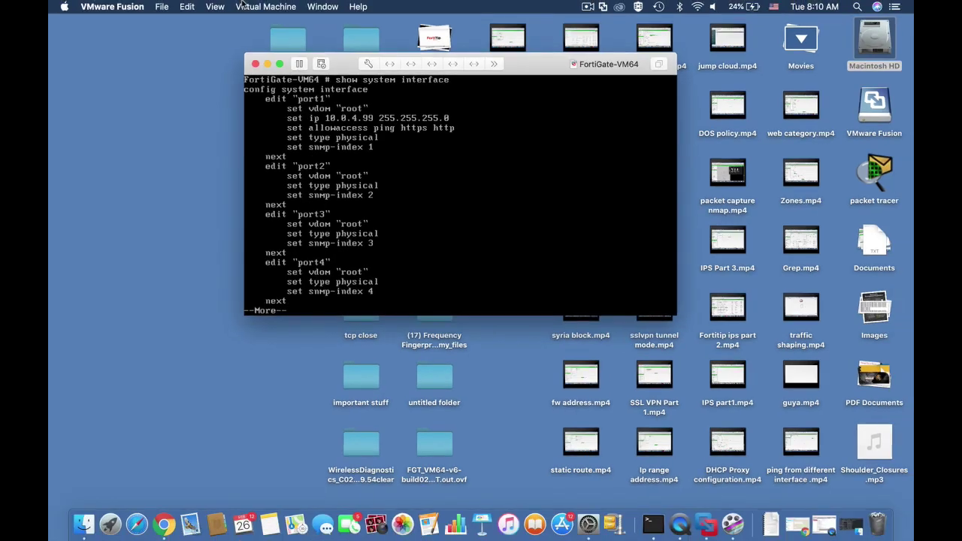
Step: Load the FortiGate web GUI at 10.0.4.99 in Chrome
{"action": "key", "text": "super+Tab"}
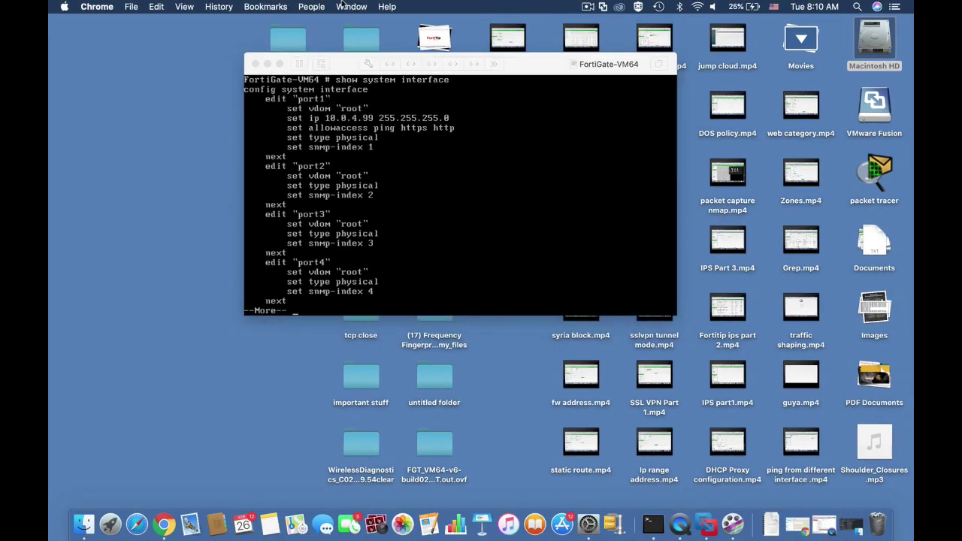
{"action": "left_click", "coordinate": [344, 6]}
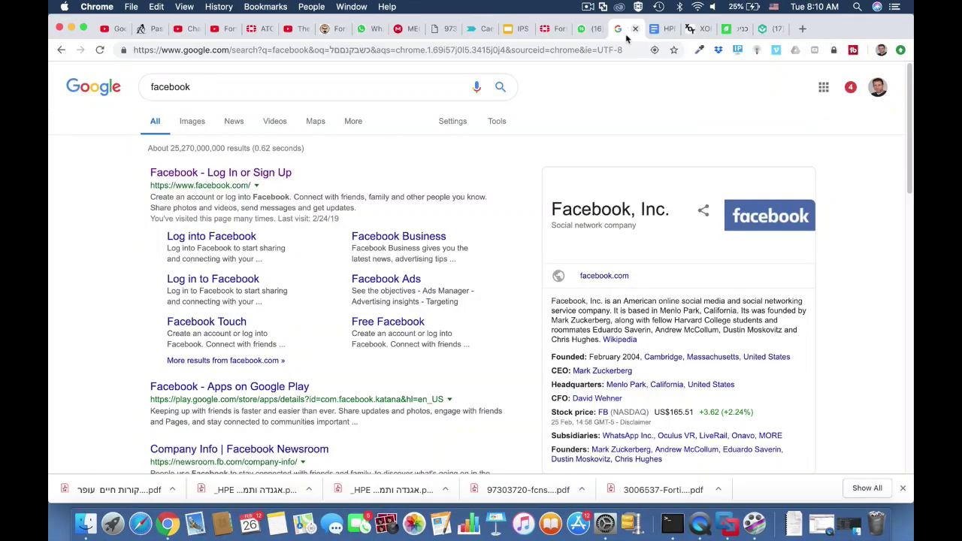
{"action": "left_click", "coordinate": [539, 52]}
{"action": "type", "text": "10.0.4."}
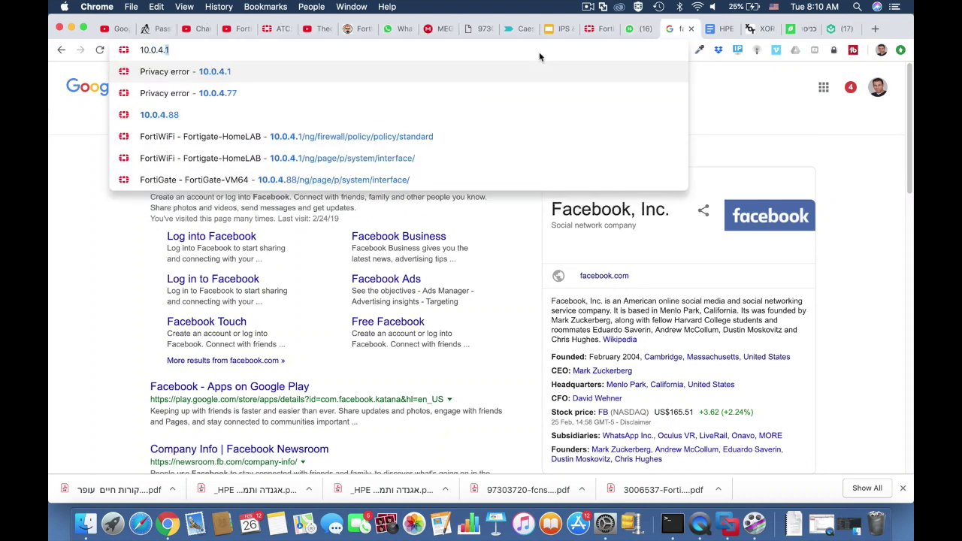
{"action": "type", "text": "99"}
{"action": "key", "text": "Return"}
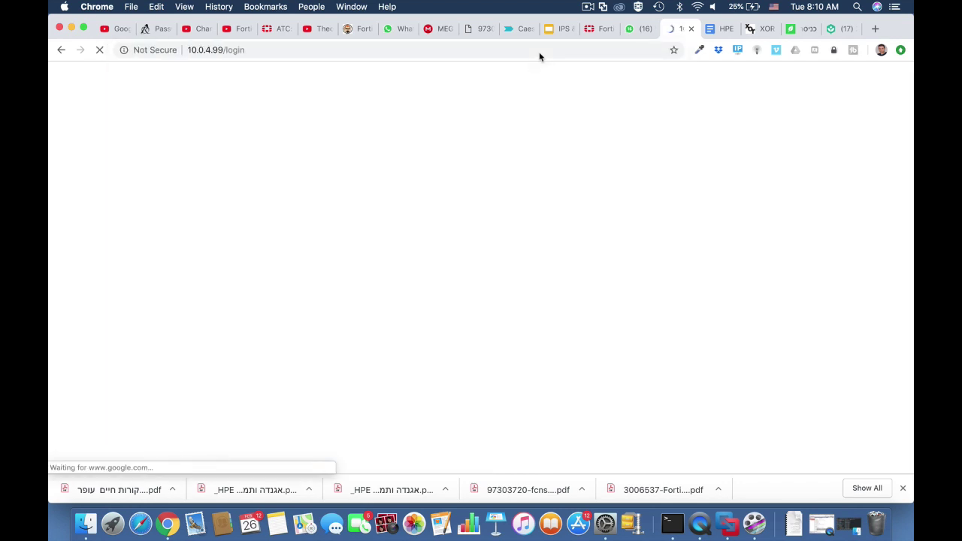
Step: Log in as admin with a blank password and postpone the password change
{"action": "type", "text": "admin"}
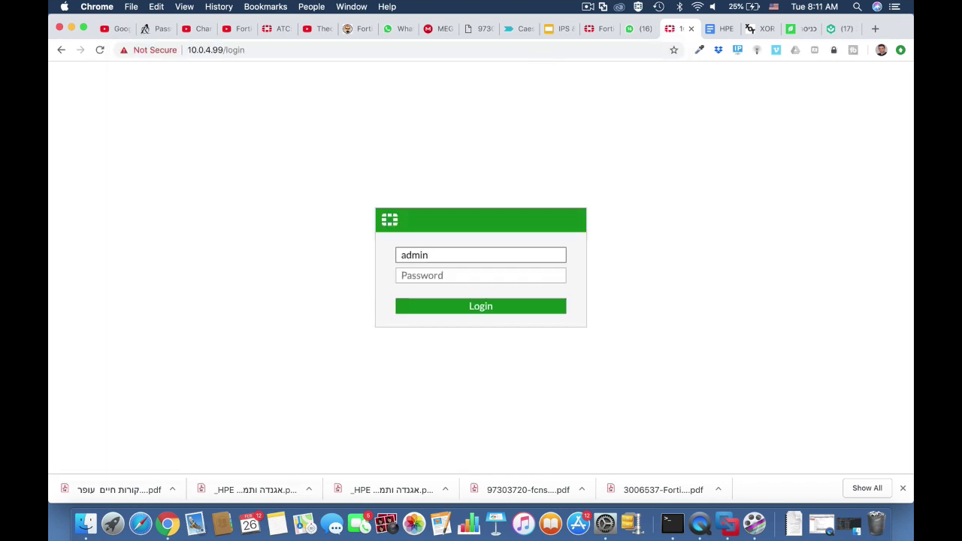
{"action": "key", "text": "Return"}
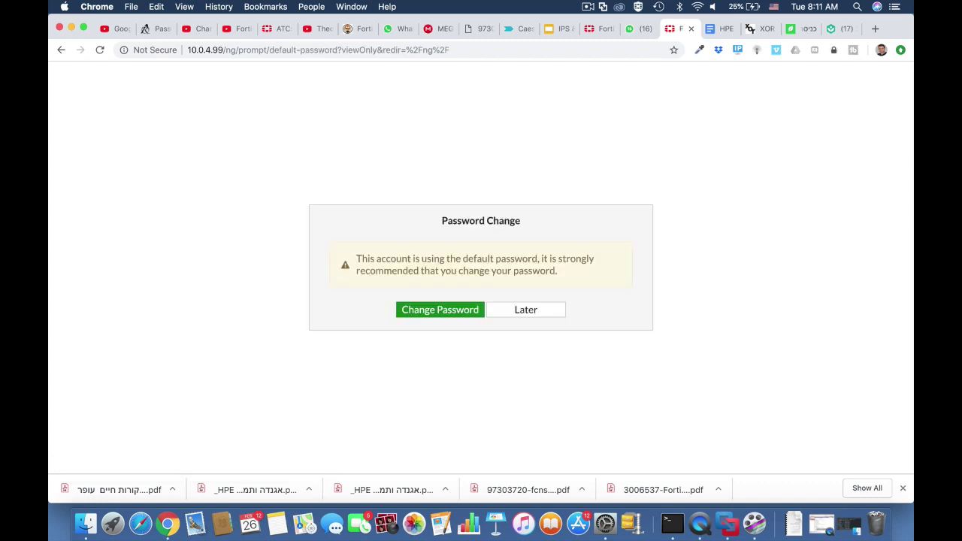
{"action": "left_click", "coordinate": [523, 309]}
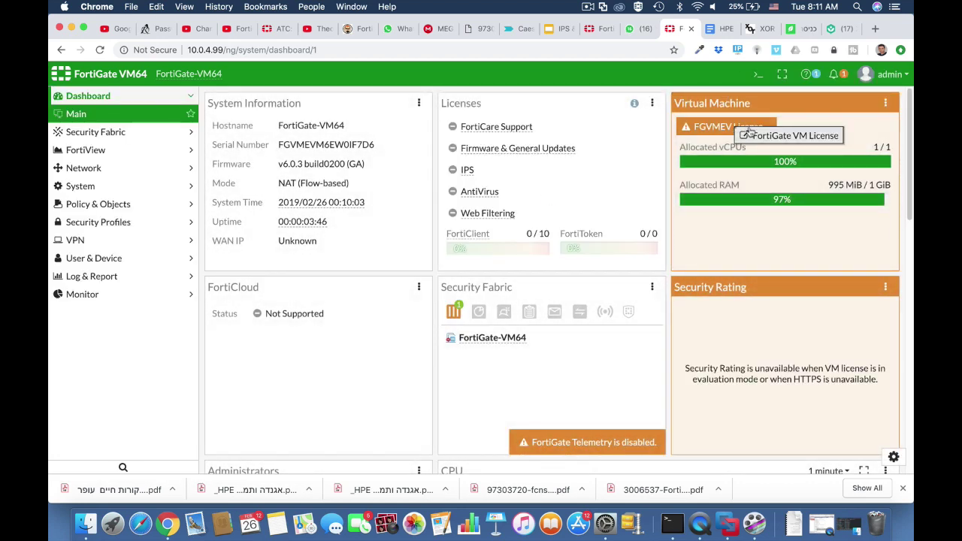
{"action": "mouse_move", "coordinate": [733, 130]}
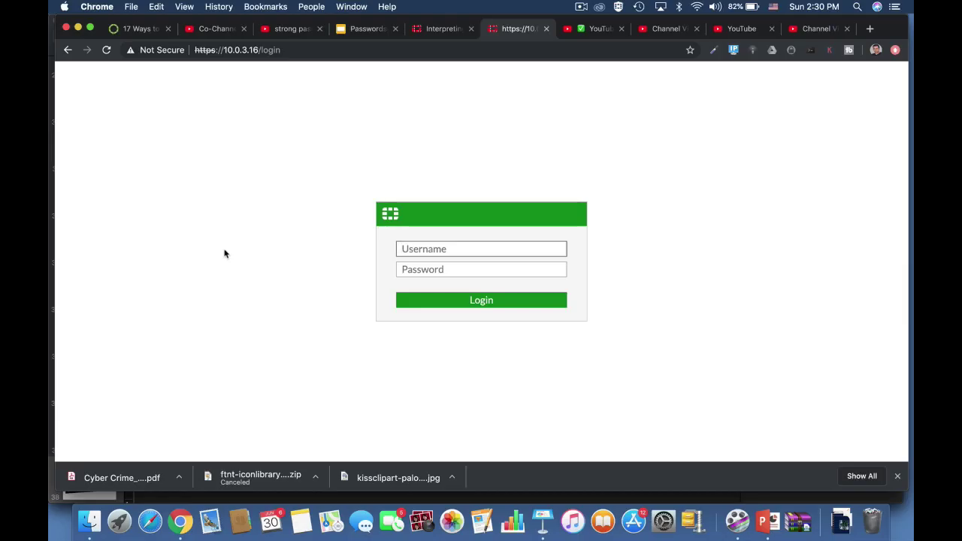
Step: Enter admin as the username on the FortiOS login page at 10.0.3.16
{"action": "type", "text": "admin"}
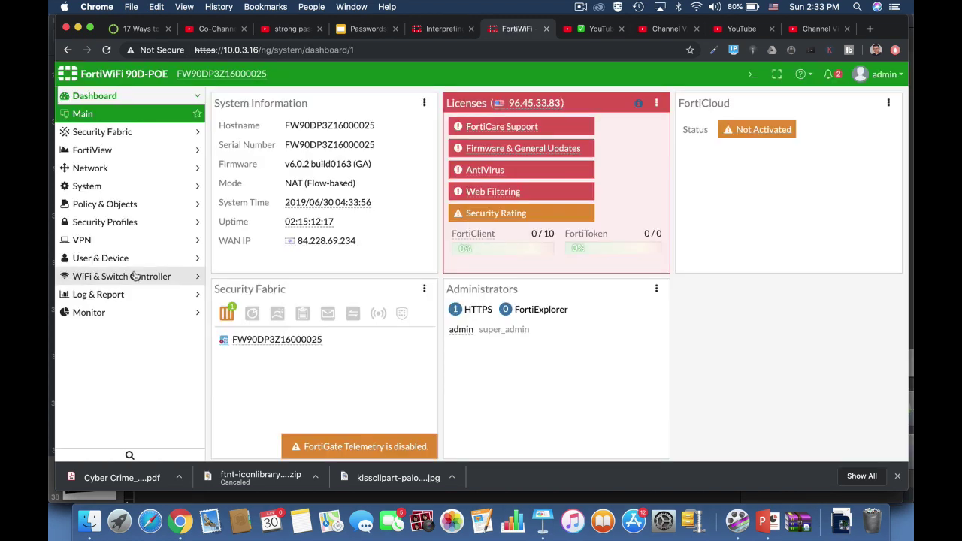
Step: Log in and create the local user testuser with a password
{"action": "left_click", "coordinate": [112, 255]}
{"action": "left_click", "coordinate": [121, 263]}
{"action": "left_click", "coordinate": [248, 97]}
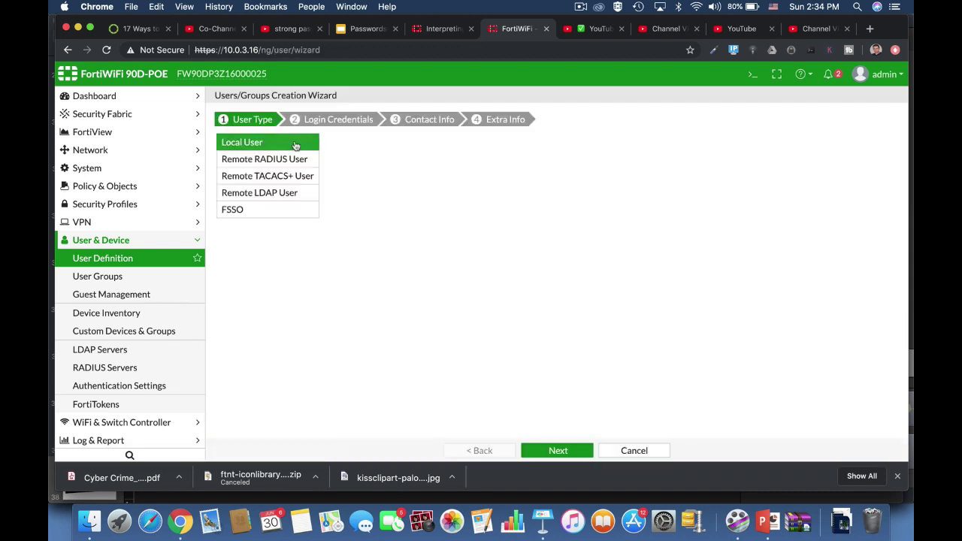
{"action": "left_click", "coordinate": [556, 450]}
{"action": "left_click", "coordinate": [317, 142]}
{"action": "type", "text": "testuser"}
{"action": "left_click", "coordinate": [315, 157]}
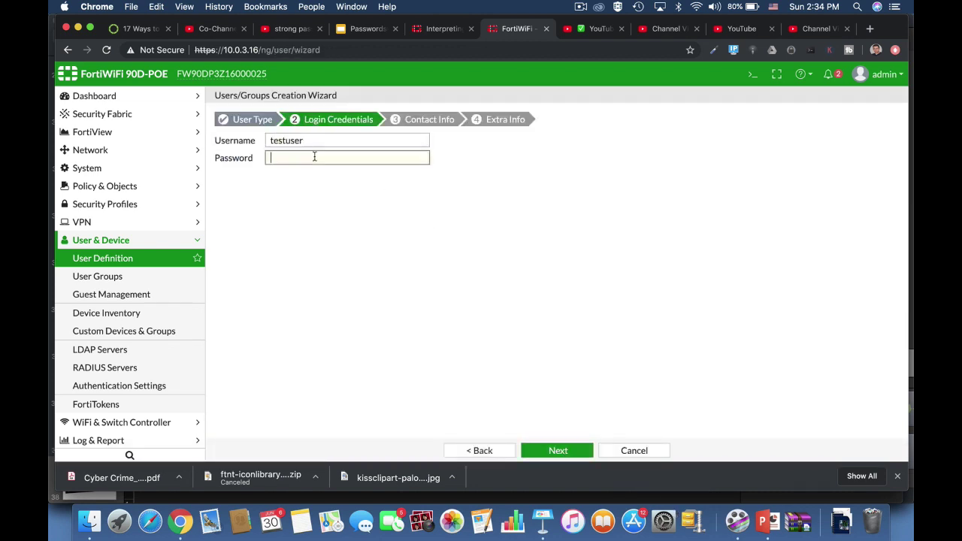
{"action": "type", "text": "••••••"}
{"action": "left_click", "coordinate": [571, 450]}
{"action": "left_click", "coordinate": [575, 450]}
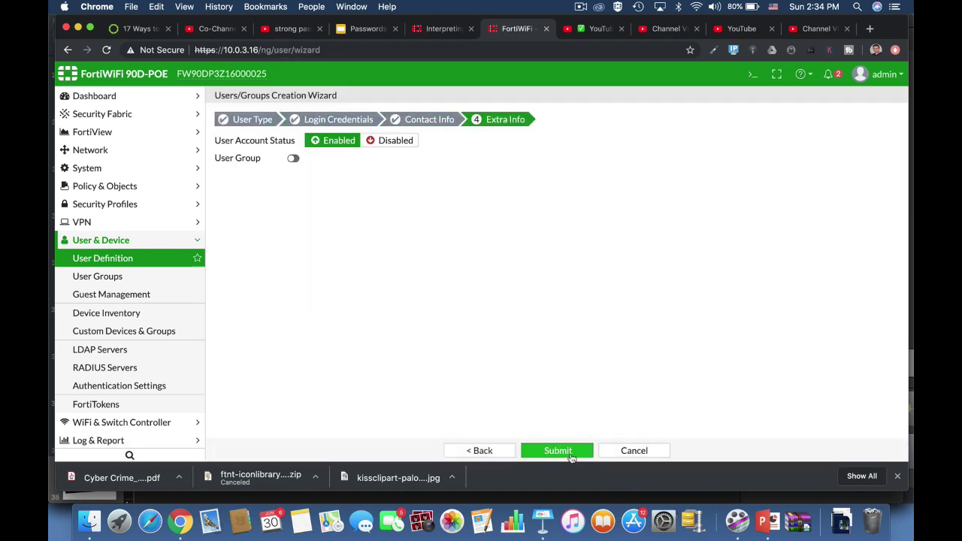
{"action": "left_click", "coordinate": [572, 453]}
Step: Start a new administrator account under System, then cancel it without saving
{"action": "left_click", "coordinate": [119, 169]}
{"action": "left_click", "coordinate": [256, 99]}
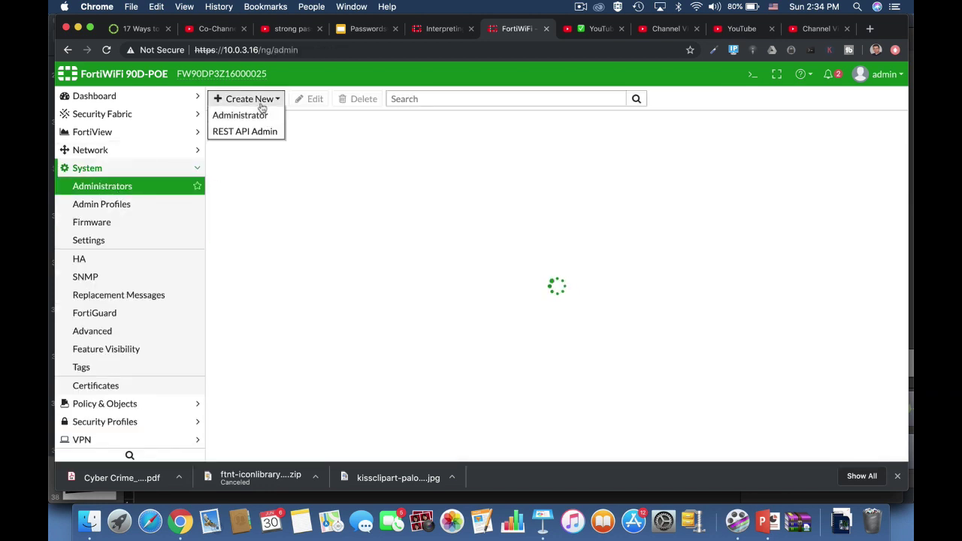
{"action": "left_click", "coordinate": [248, 115]}
{"action": "left_click", "coordinate": [332, 199]}
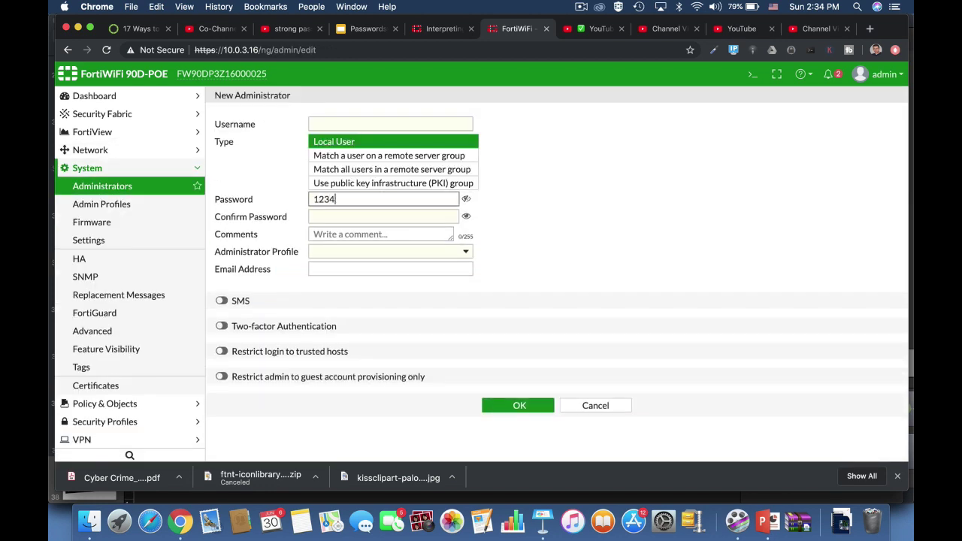
{"action": "left_click", "coordinate": [595, 415]}
Step: Begin IPsec wizard tunnel 'fdfdg' with a pre-shared key, then cancel without saving
{"action": "left_click", "coordinate": [164, 439]}
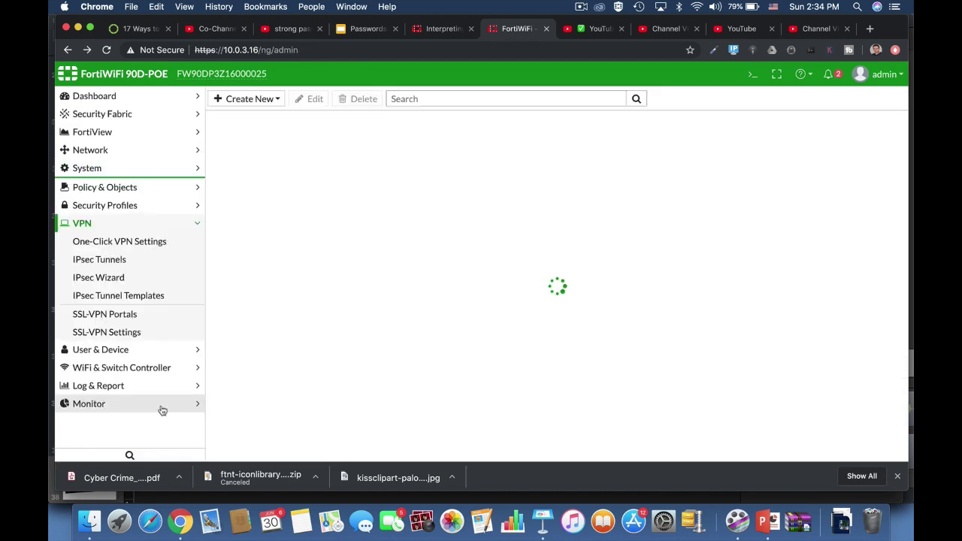
{"action": "left_click", "coordinate": [142, 258]}
{"action": "left_click", "coordinate": [98, 275]}
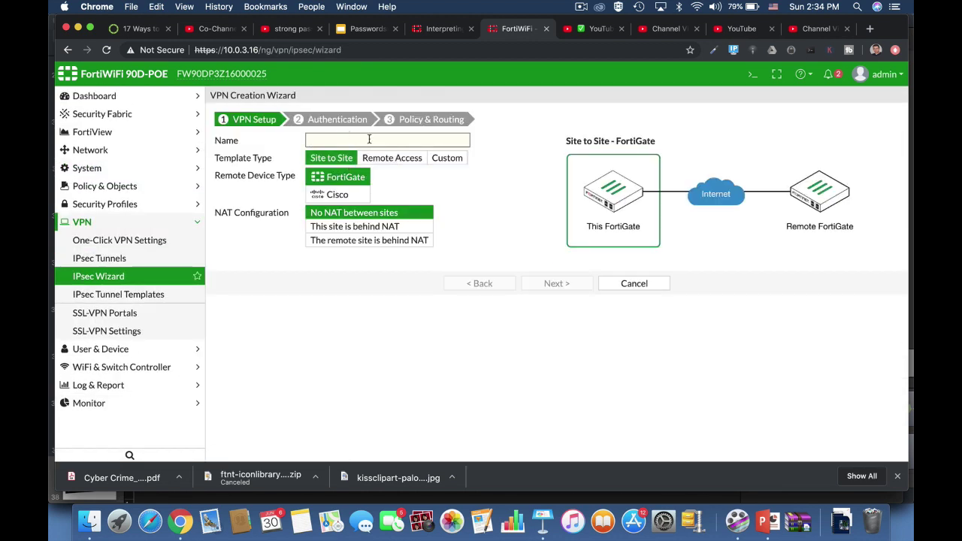
{"action": "type", "text": "fdfdg"}
{"action": "left_click", "coordinate": [556, 283]}
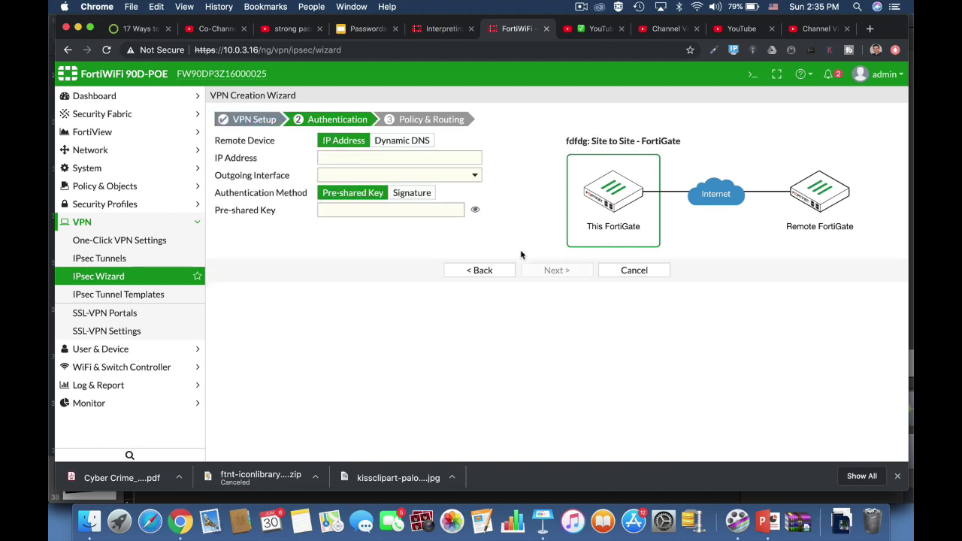
{"action": "left_click", "coordinate": [460, 210]}
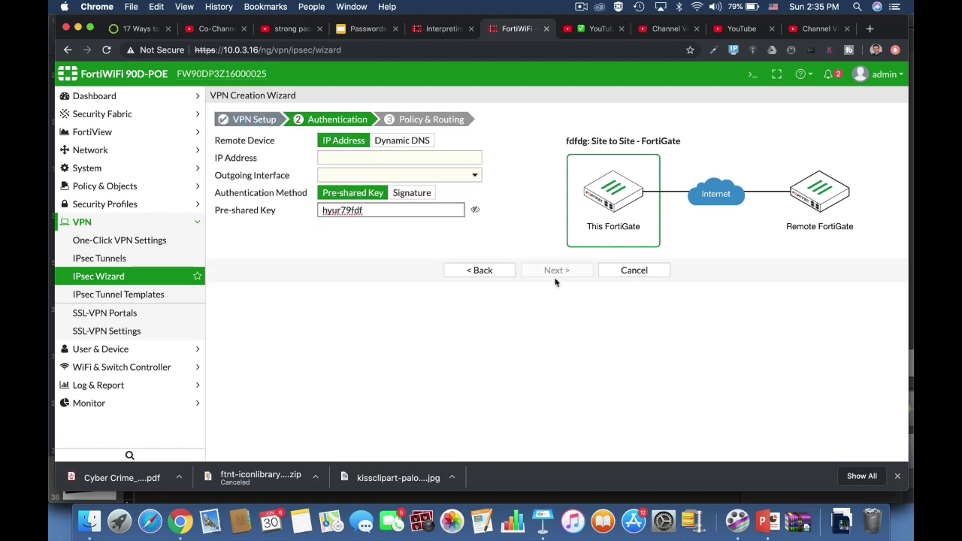
{"action": "left_click", "coordinate": [634, 269]}
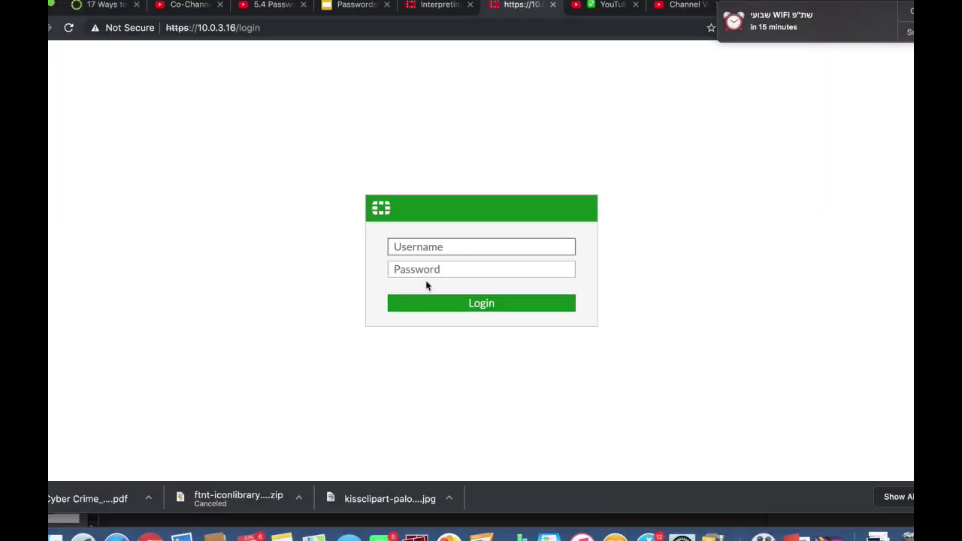
Step: Retype the login username, correcting mistakes, until the field reads ADMIN
{"action": "type", "text": "ad"}
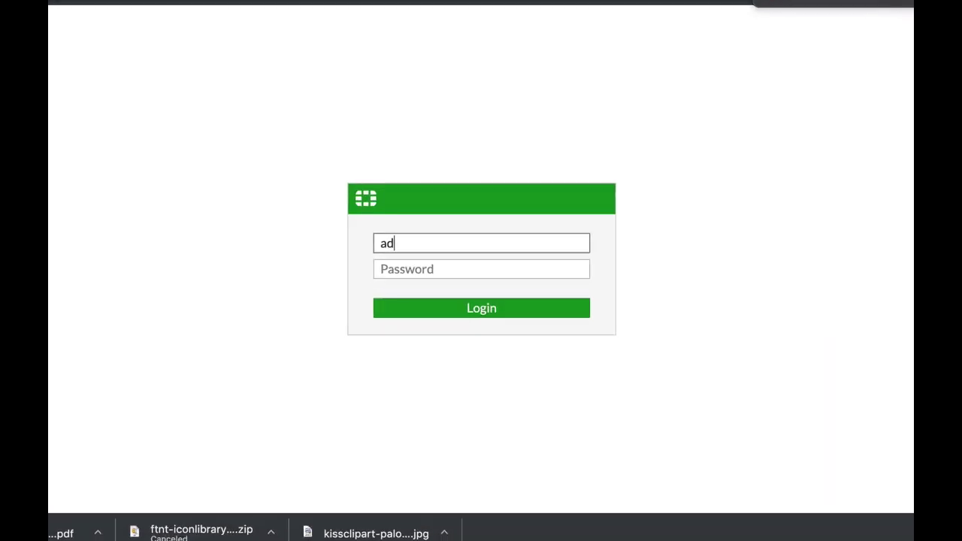
{"action": "type", "text": "min"}
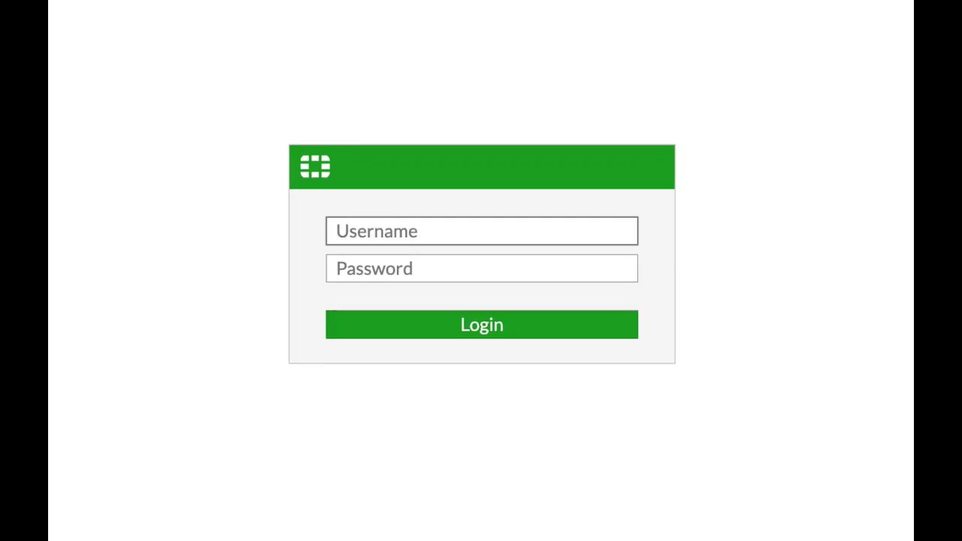
{"action": "type", "text": "A"}
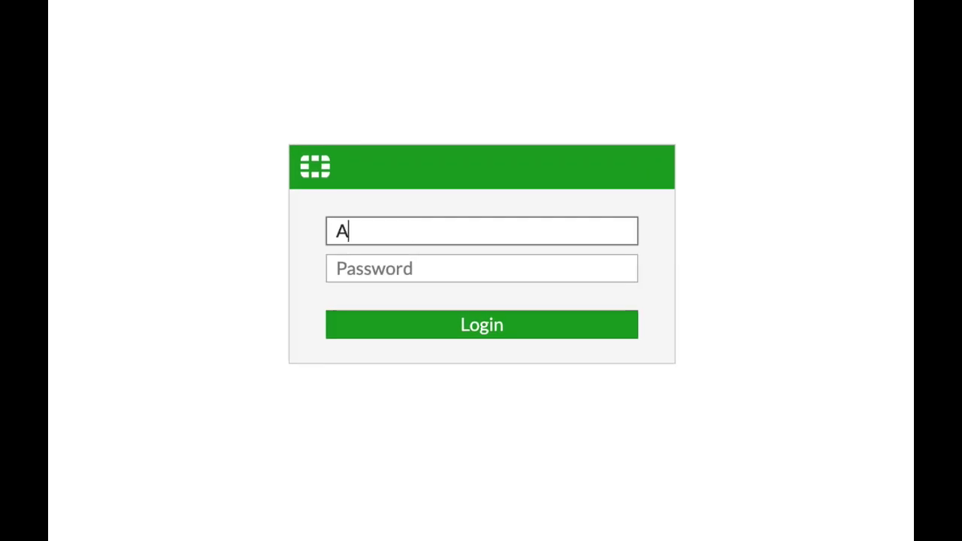
{"action": "type", "text": "DMIN"}
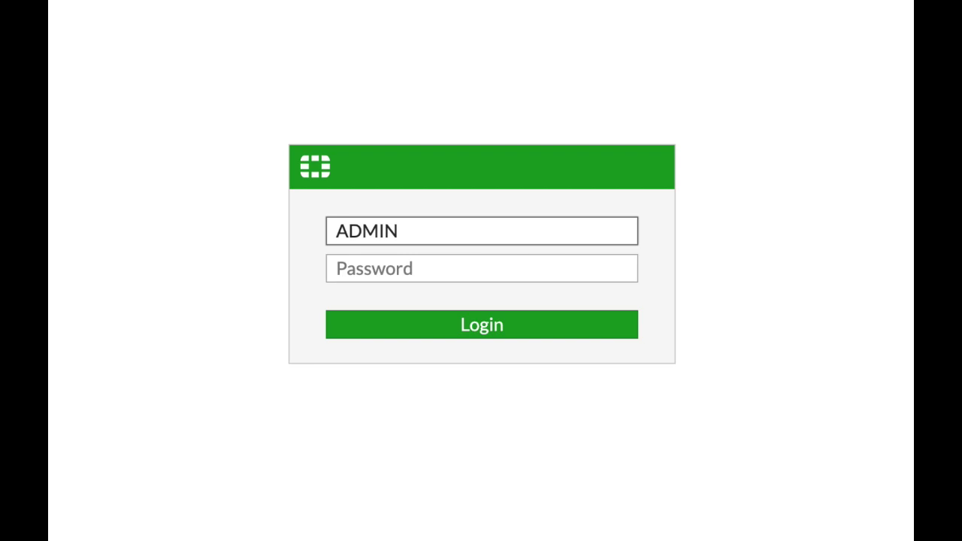
{"action": "key", "text": "BackSpace"}
{"action": "key", "text": "BackSpace"}
{"action": "key", "text": "BackSpace"}
{"action": "key", "text": "BackSpace"}
{"action": "key", "text": "BackSpace"}
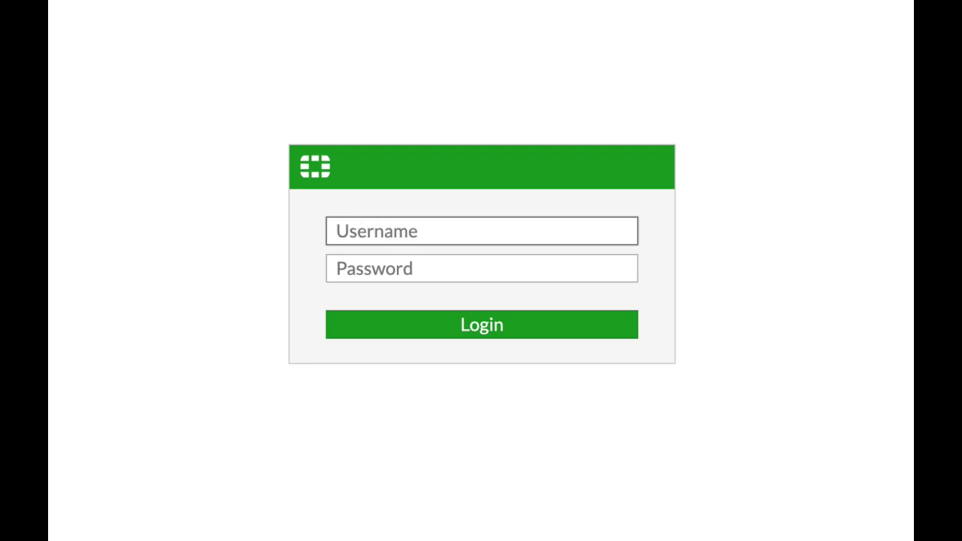
{"action": "type", "text": "ADMIN12"}
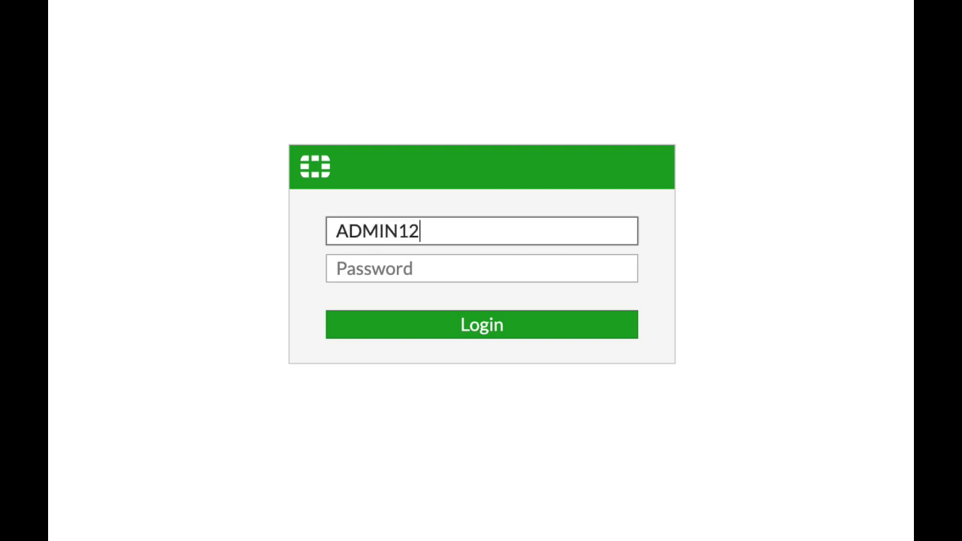
{"action": "type", "text": "34"}
{"action": "key", "text": "BackSpace"}
{"action": "key", "text": "BackSpace"}
{"action": "key", "text": "BackSpace"}
{"action": "key", "text": "BackSpace"}
{"action": "key", "text": "BackSpace"}
{"action": "key", "text": "BackSpace"}
{"action": "key", "text": "BackSpace"}
{"action": "key", "text": "BackSpace"}
{"action": "key", "text": "BackSpace"}
{"action": "type", "text": "A"}
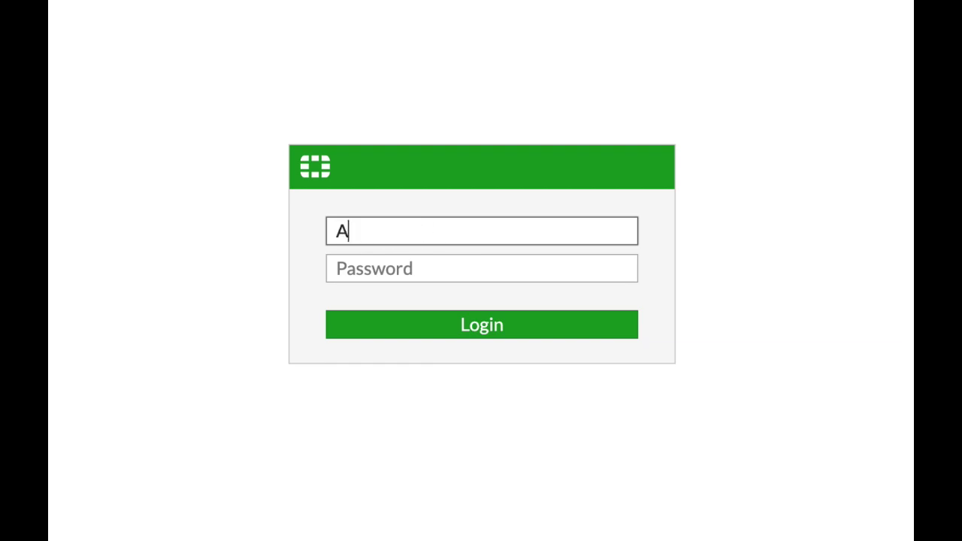
{"action": "type", "text": "DMIN"}
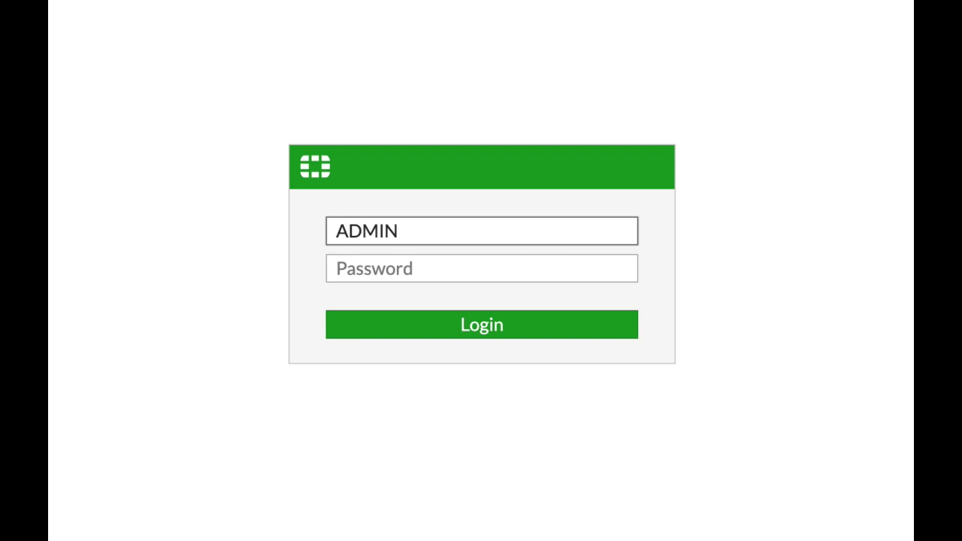
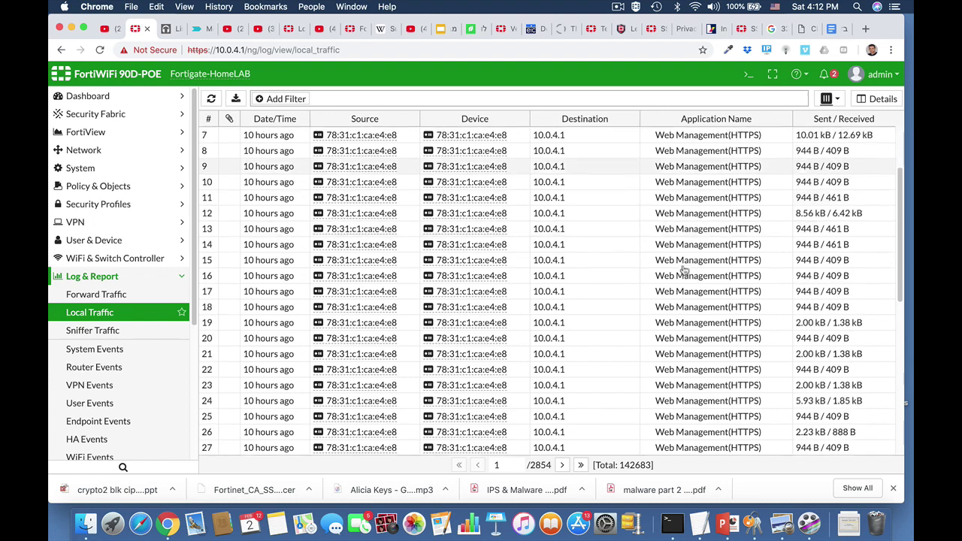
{"action": "scroll", "coordinate": [690, 352], "scroll_direction": "down", "scroll_amount": 2}
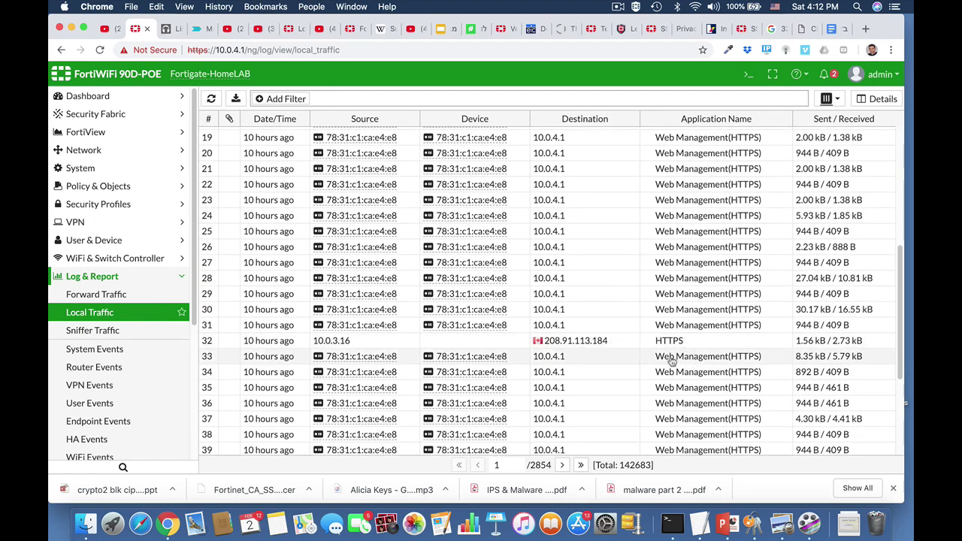
Step: Scroll through the System Events log entries, then switch to the User Events log
{"action": "left_click", "coordinate": [104, 351]}
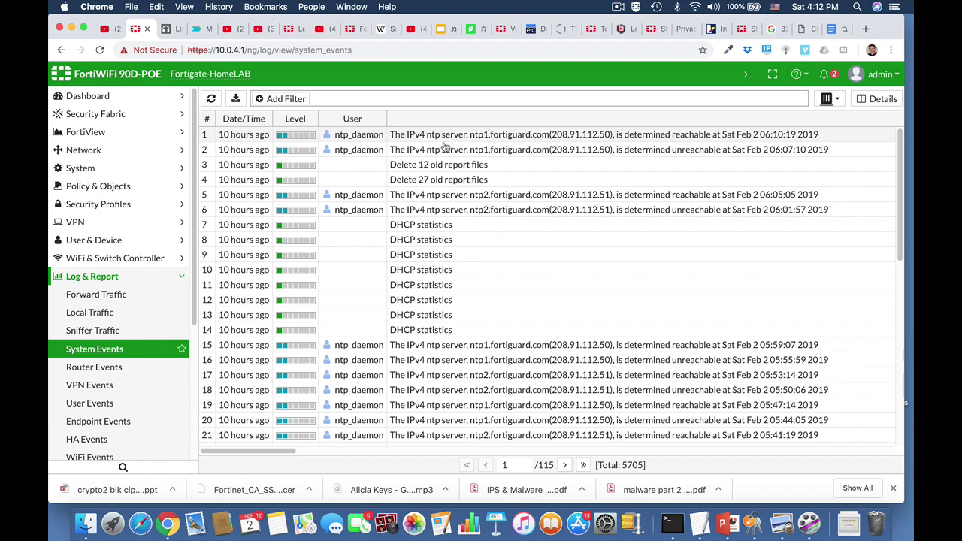
{"action": "scroll", "coordinate": [365, 322], "scroll_direction": "down", "scroll_amount": 5}
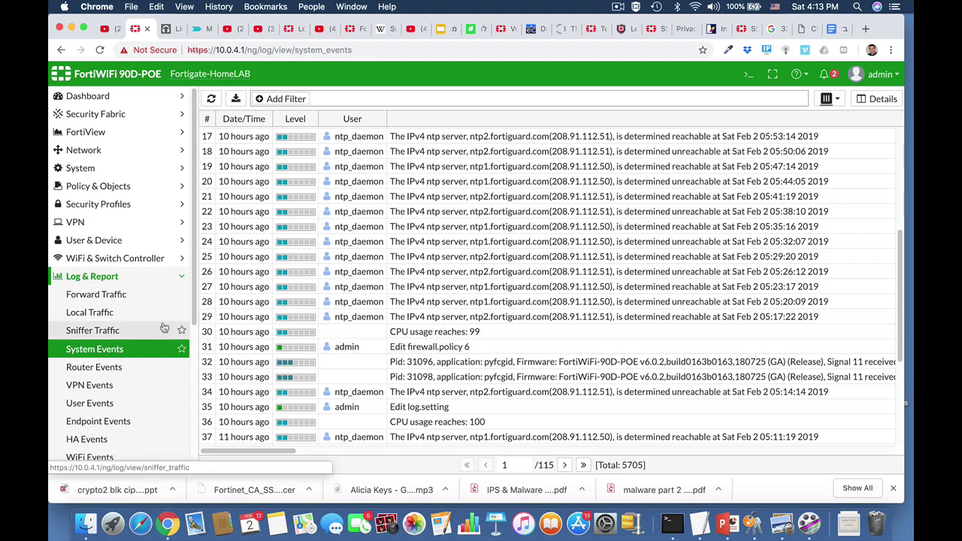
{"action": "scroll", "coordinate": [132, 393], "scroll_direction": "down", "scroll_amount": 1}
{"action": "left_click", "coordinate": [103, 387]}
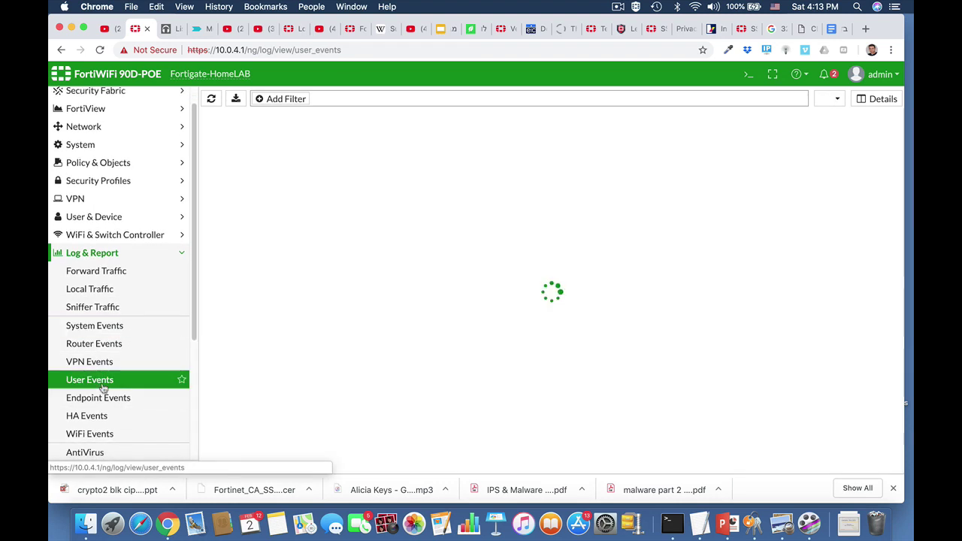
{"action": "left_click", "coordinate": [748, 74]}
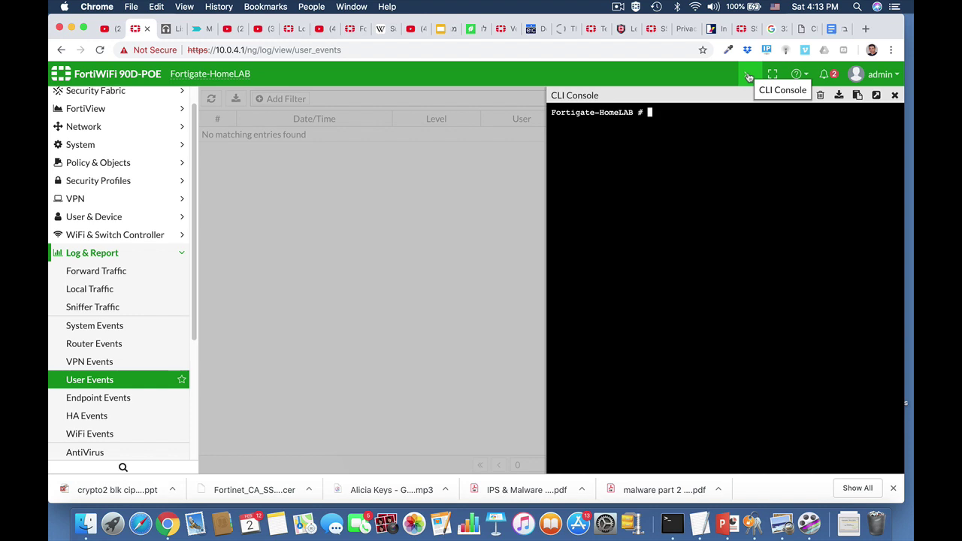
Step: Inspect the disk log settings with 'config log disk setting' and 'show full', then abort
{"action": "type", "text": "config log disk setting"}
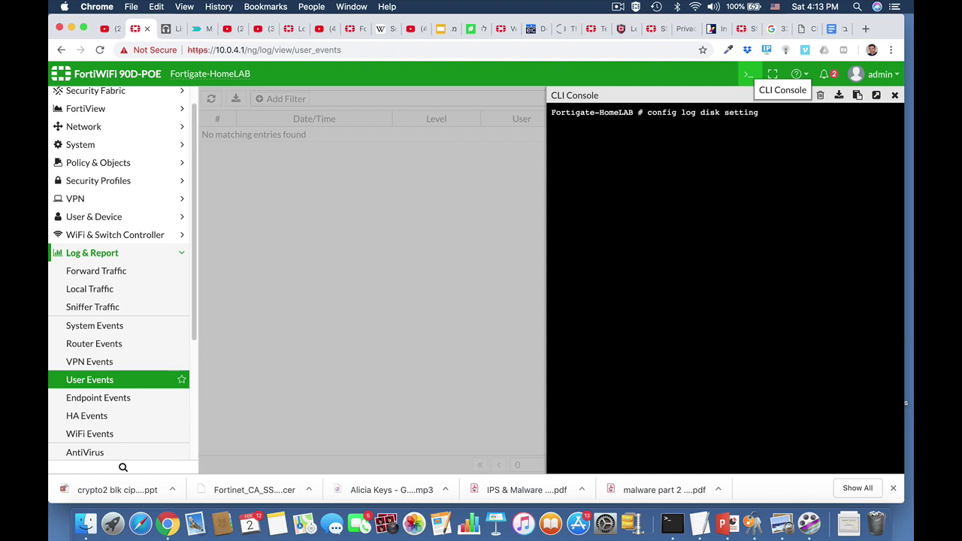
{"action": "key", "text": "Return"}
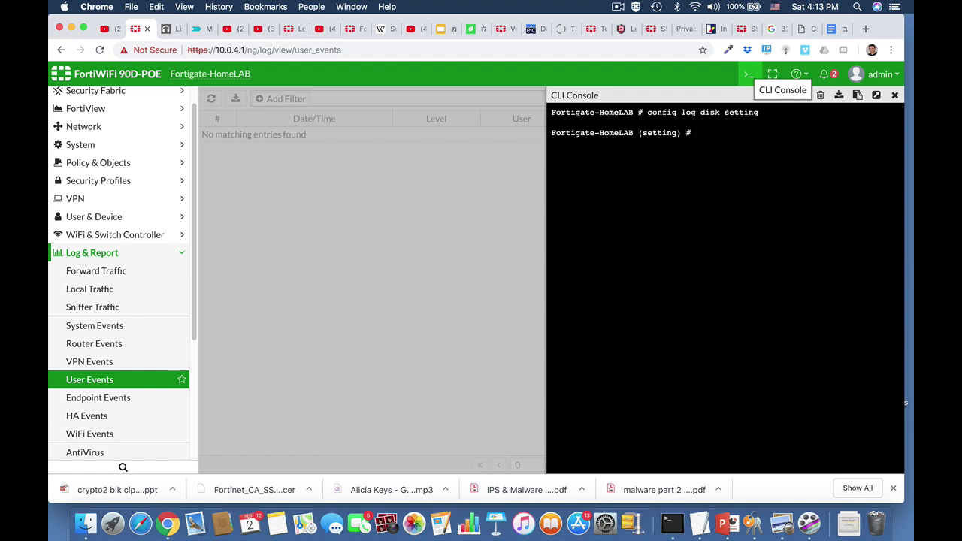
{"action": "type", "text": "show full"}
{"action": "key", "text": "Return"}
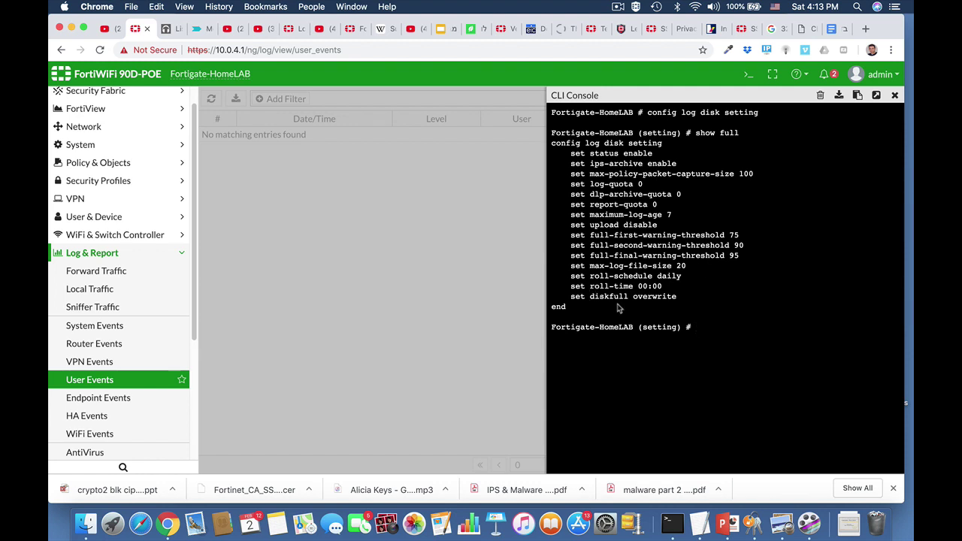
{"action": "key", "text": "Up"}
{"action": "key", "text": "Up"}
{"action": "key", "text": "BackSpace"}
{"action": "key", "text": "BackSpace"}
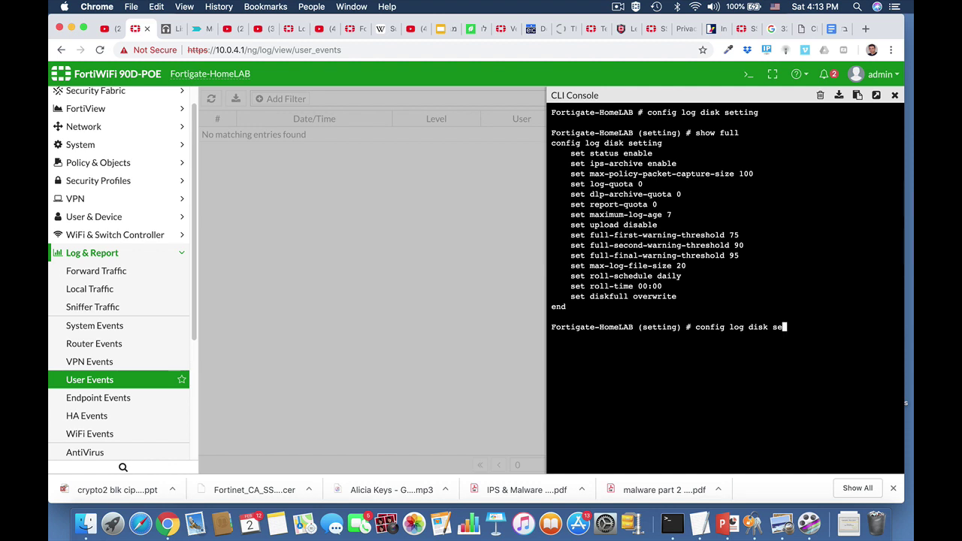
{"action": "key", "text": "BackSpace"}
{"action": "key", "text": "BackSpace"}
{"action": "type", "text": "filter"}
{"action": "key", "text": "Return"}
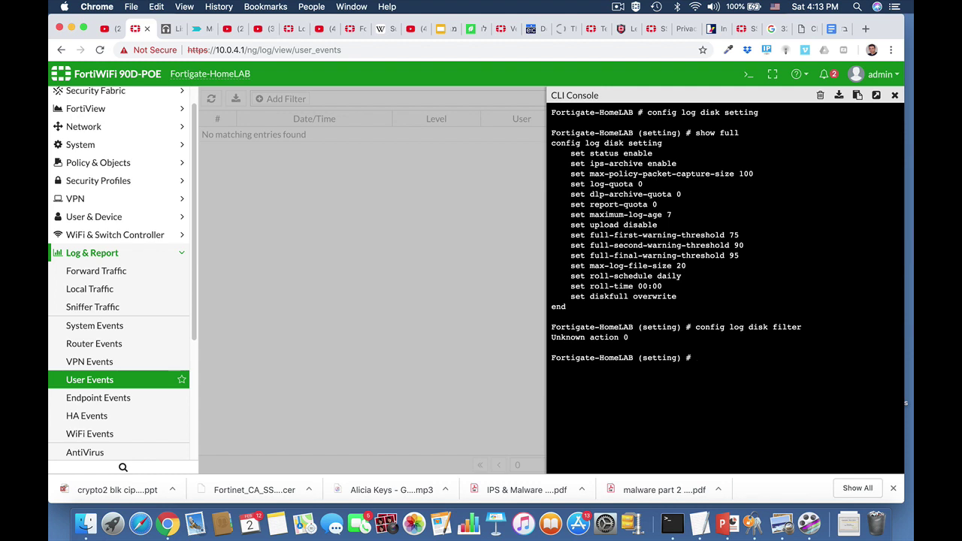
{"action": "type", "text": "abort"}
{"action": "key", "text": "Return"}
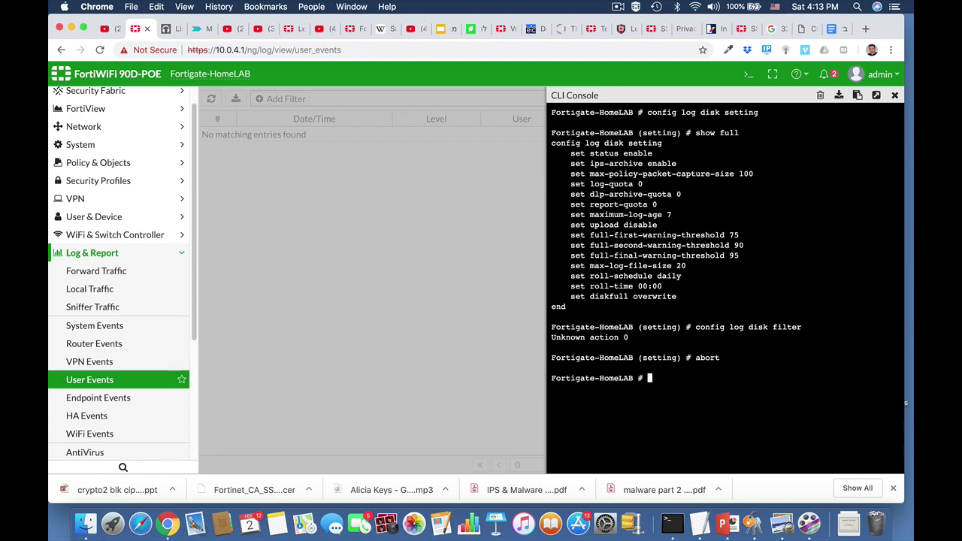
Step: Enter 'config log disk filter' and list its full settings
{"action": "type", "text": "config"}
{"action": "key", "text": "Tab"}
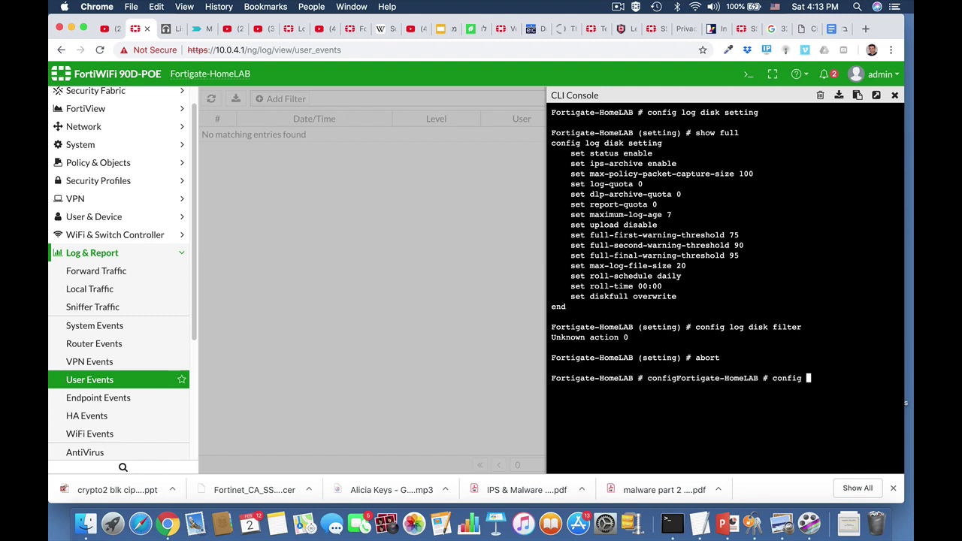
{"action": "type", "text": "log disk filter"}
{"action": "key", "text": "Return"}
{"action": "type", "text": "sh"}
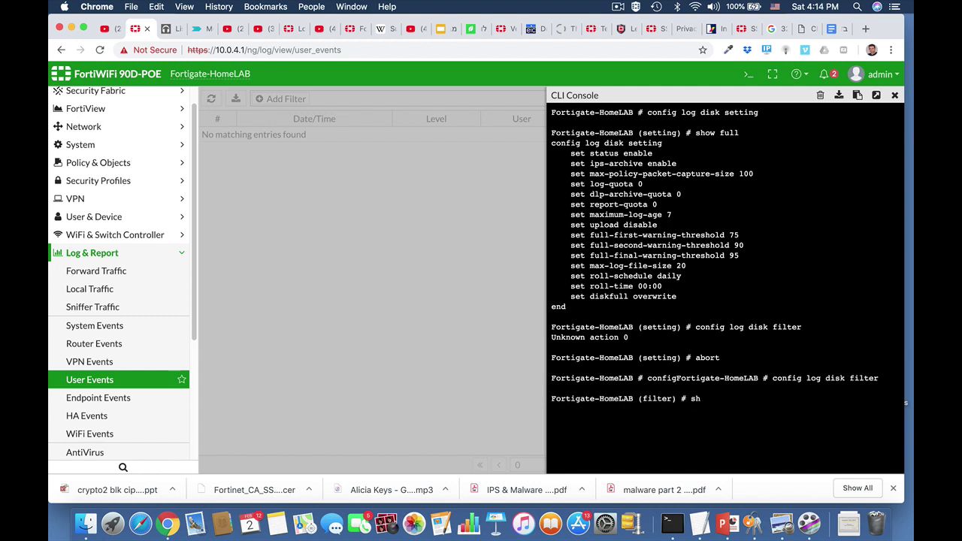
{"action": "type", "text": "ow full"}
{"action": "key", "text": "Return"}
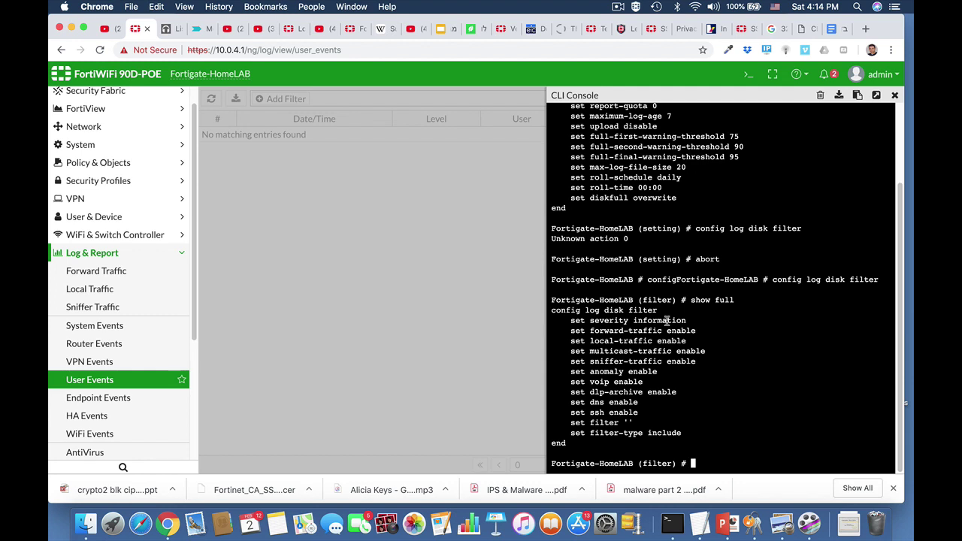
Step: Set the disk log filter severity to notification and save with end
{"action": "type", "text": "set severity"}
{"action": "key", "text": "Tab"}
{"action": "key", "text": "Tab"}
{"action": "key", "text": "BackSpace"}
{"action": "key", "text": "BackSpace"}
{"action": "key", "text": "BackSpace"}
{"action": "type", "text": "severity"}
{"action": "key", "text": "Tab"}
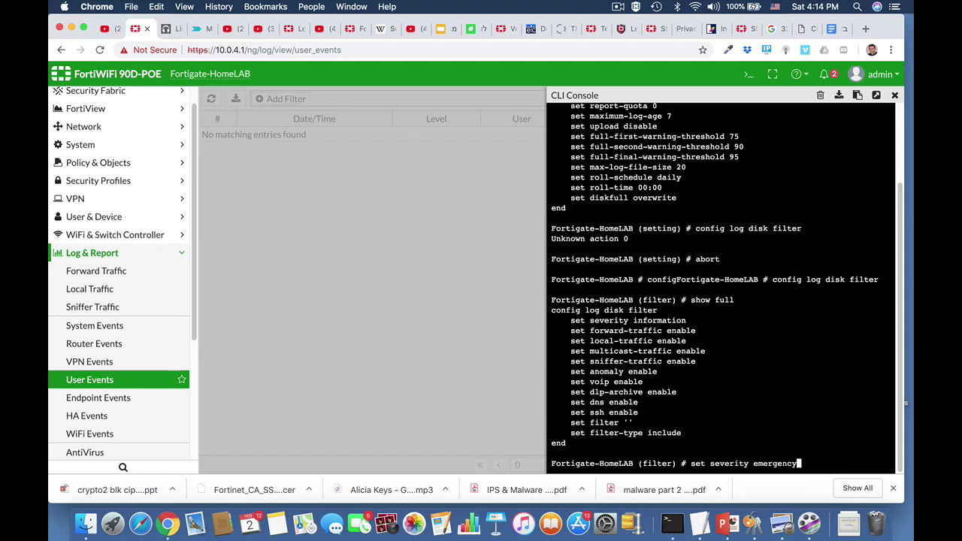
{"action": "key", "text": "Tab"}
{"action": "key", "text": "Tab"}
{"action": "key", "text": "Tab"}
{"action": "key", "text": "Tab"}
{"action": "key", "text": "Tab"}
{"action": "key", "text": "Return"}
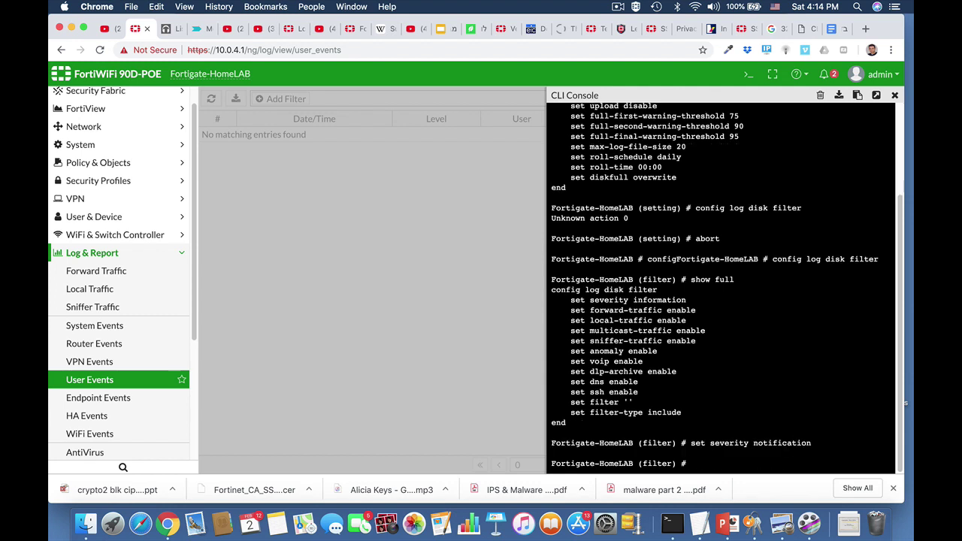
{"action": "type", "text": "end"}
{"action": "key", "text": "Return"}
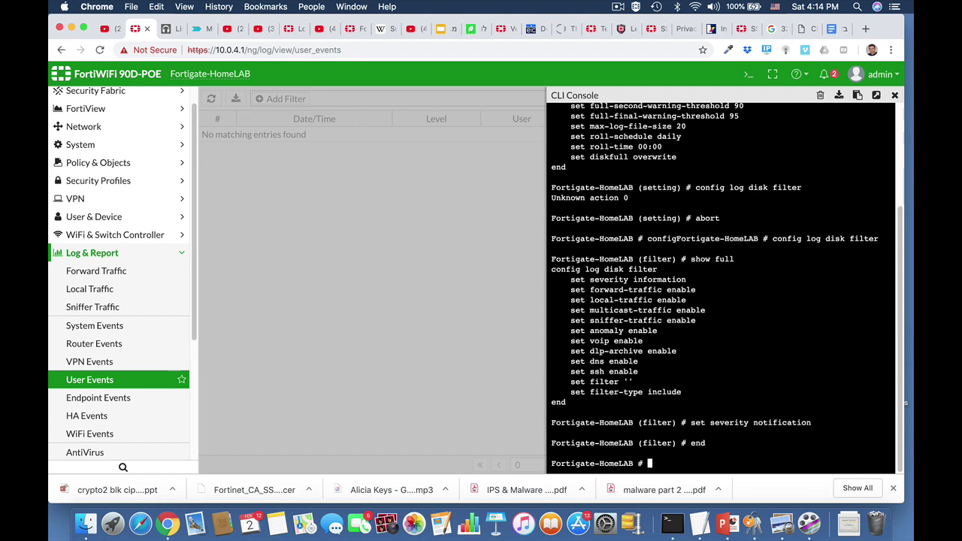
{"action": "key", "text": "Return"}
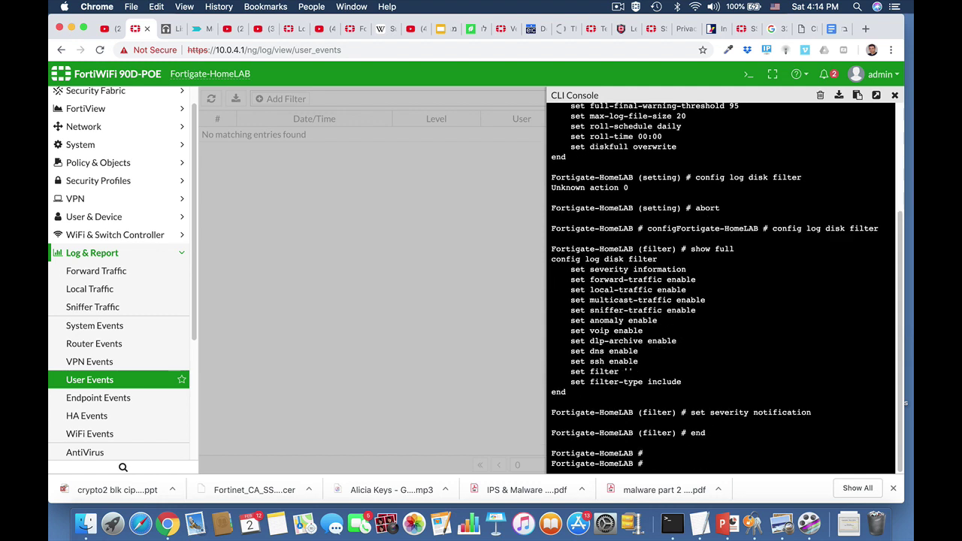
Step: Re-enter the disk log filter and show full-configuration to verify the new severity
{"action": "key", "text": "Up"}
{"action": "key", "text": "Up"}
{"action": "key", "text": "Up"}
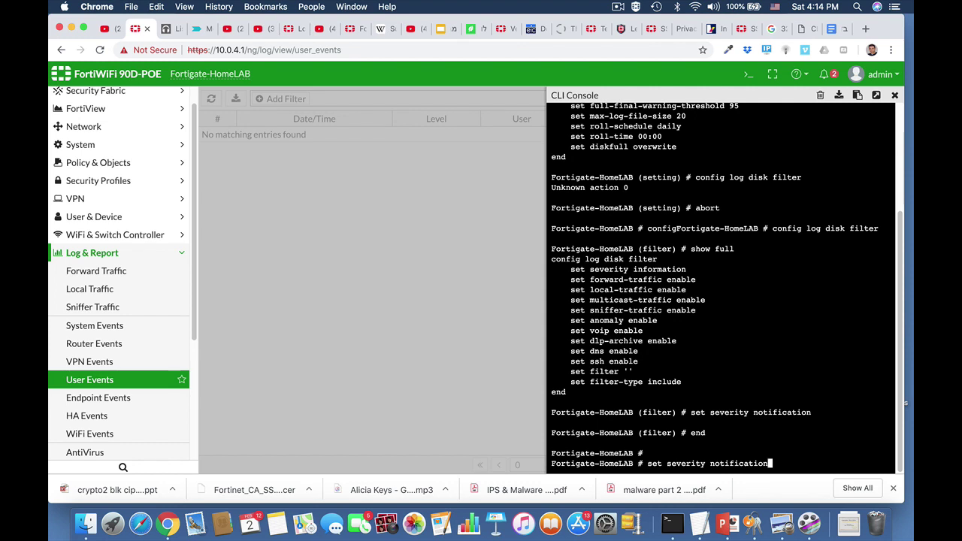
{"action": "key", "text": "Up"}
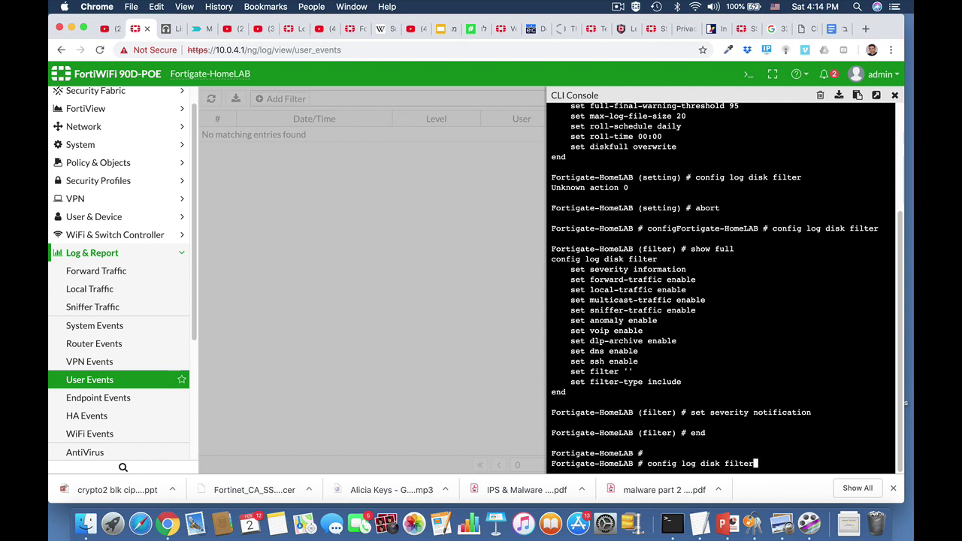
{"action": "key", "text": "Return"}
{"action": "type", "text": "sh"}
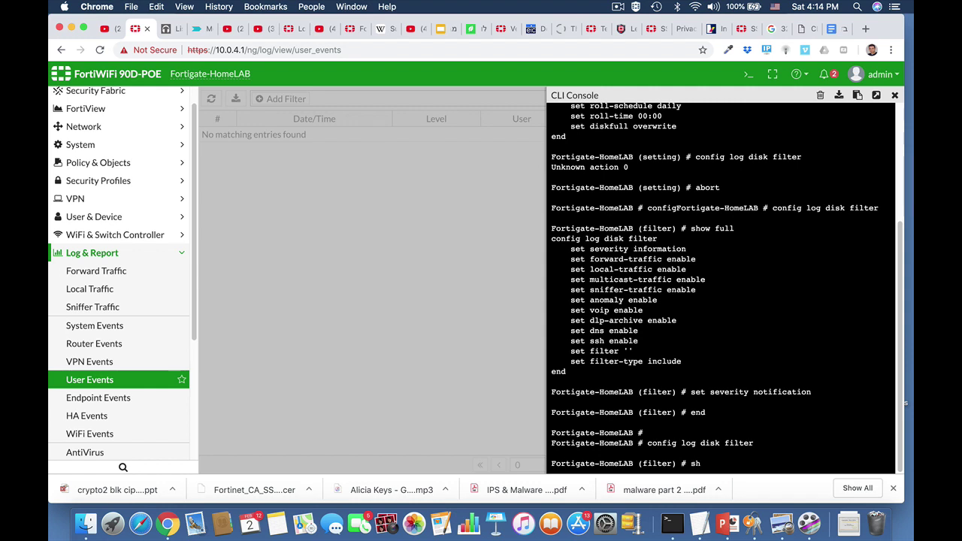
{"action": "type", "text": "ow fu"}
{"action": "key", "text": "Tab"}
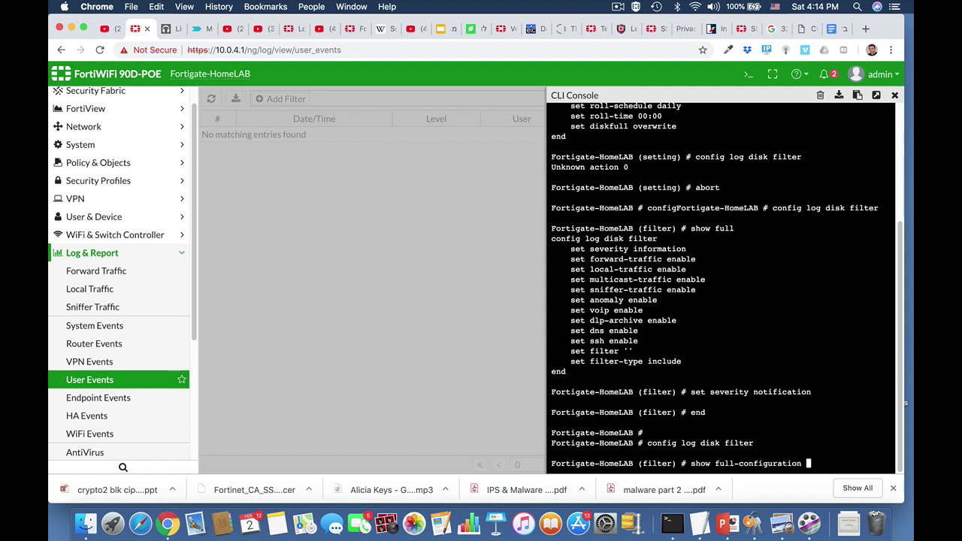
{"action": "key", "text": "Return"}
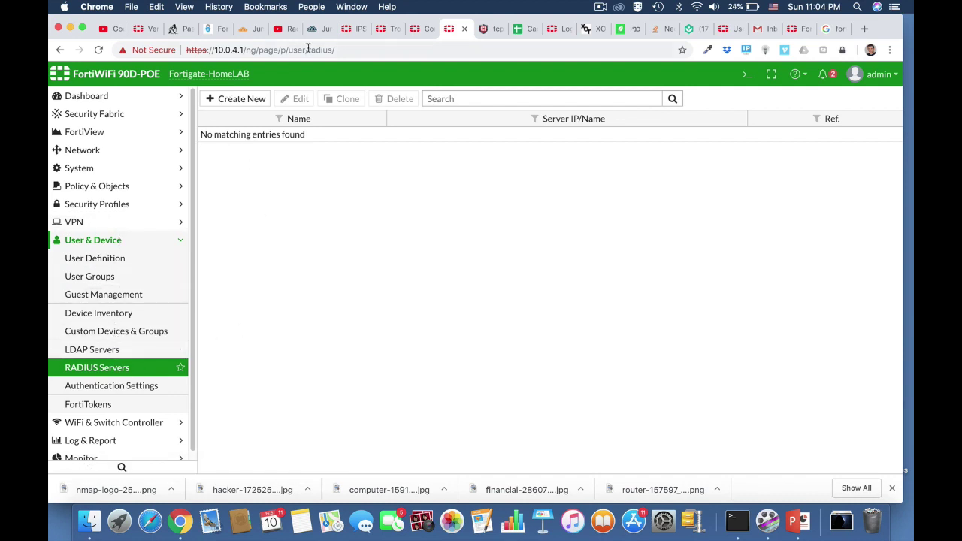
Step: Check JumpCloud's users, groups and HomeServer RADIUS entry, then return to FortiGate's RADIUS servers
{"action": "left_click", "coordinate": [323, 30]}
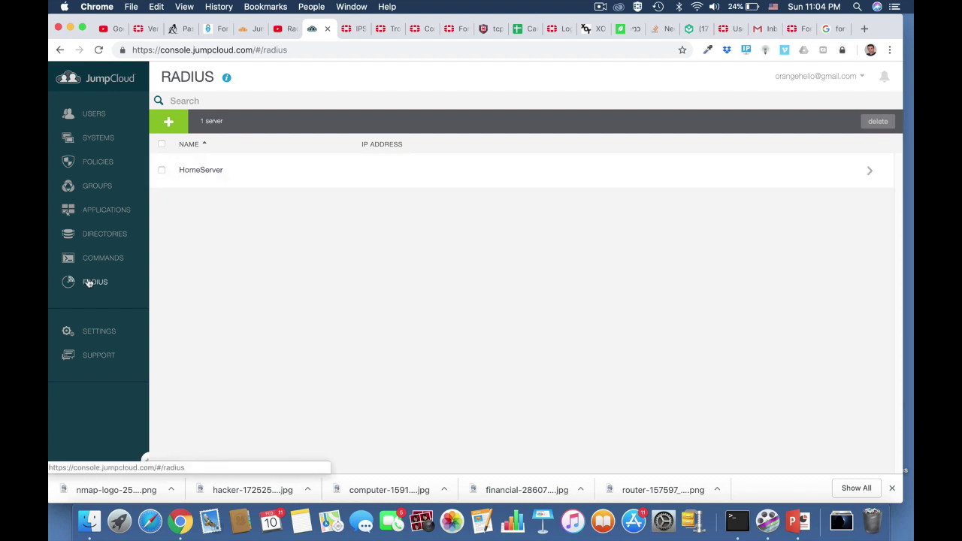
{"action": "left_click", "coordinate": [95, 118]}
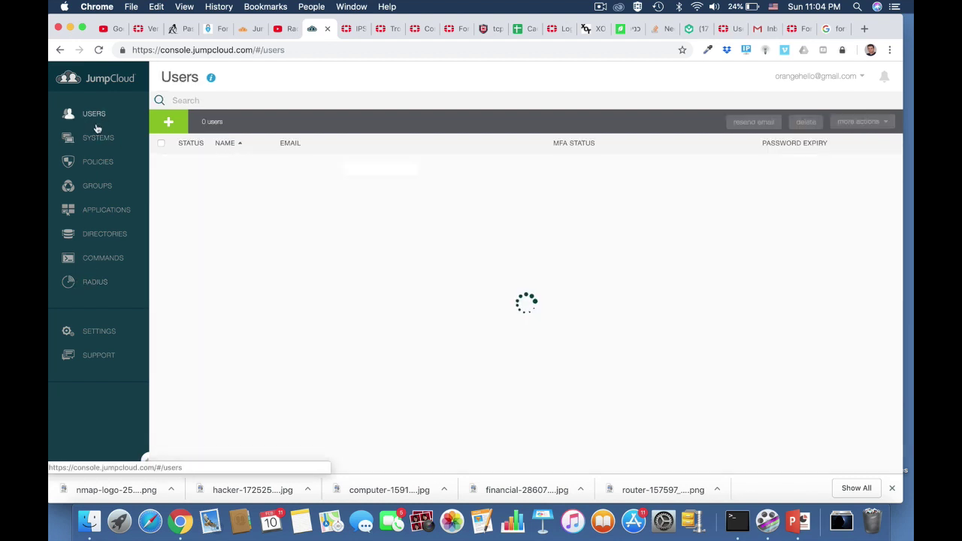
{"action": "left_click", "coordinate": [97, 188]}
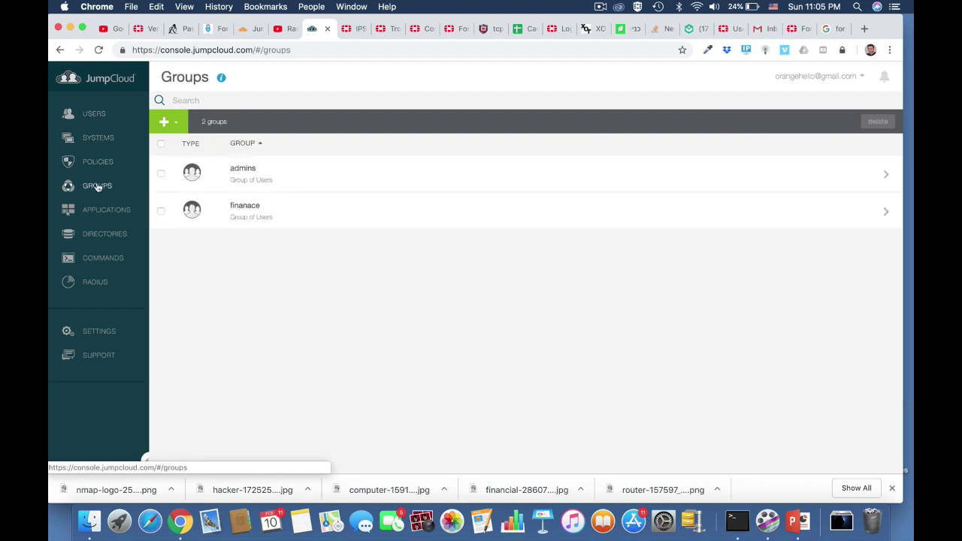
{"action": "left_click", "coordinate": [94, 282]}
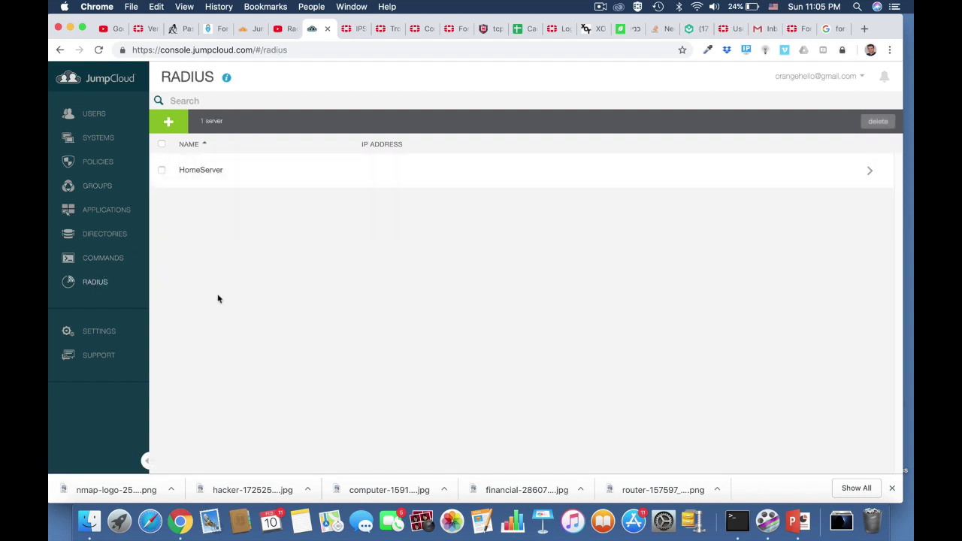
{"action": "left_click", "coordinate": [454, 28]}
{"action": "left_click", "coordinate": [249, 103]}
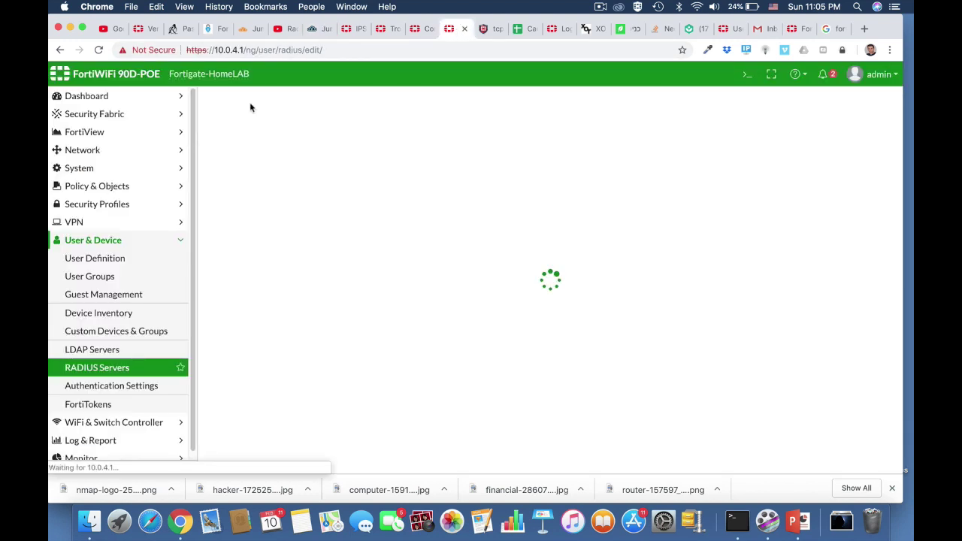
Step: Create RADIUS server HomeServer at 18.194.159.20 with its shared secret, test connectivity and save
{"action": "left_click", "coordinate": [366, 123]}
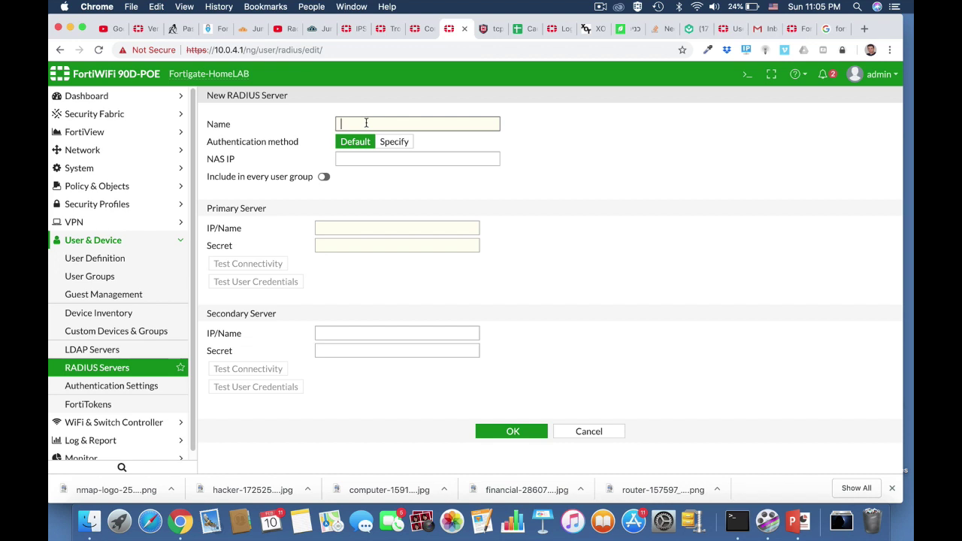
{"action": "type", "text": "HomeServer"}
{"action": "left_click", "coordinate": [335, 228]}
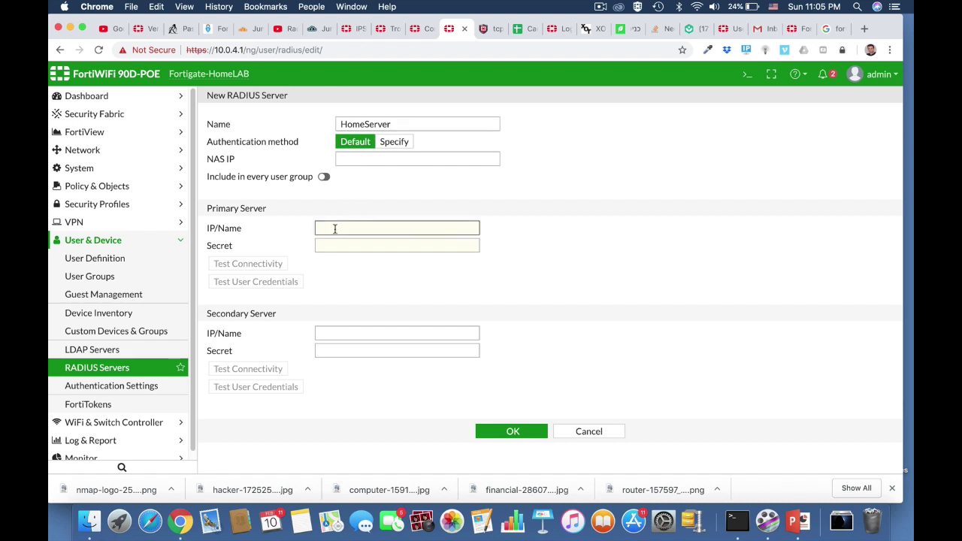
{"action": "type", "text": "18.194"}
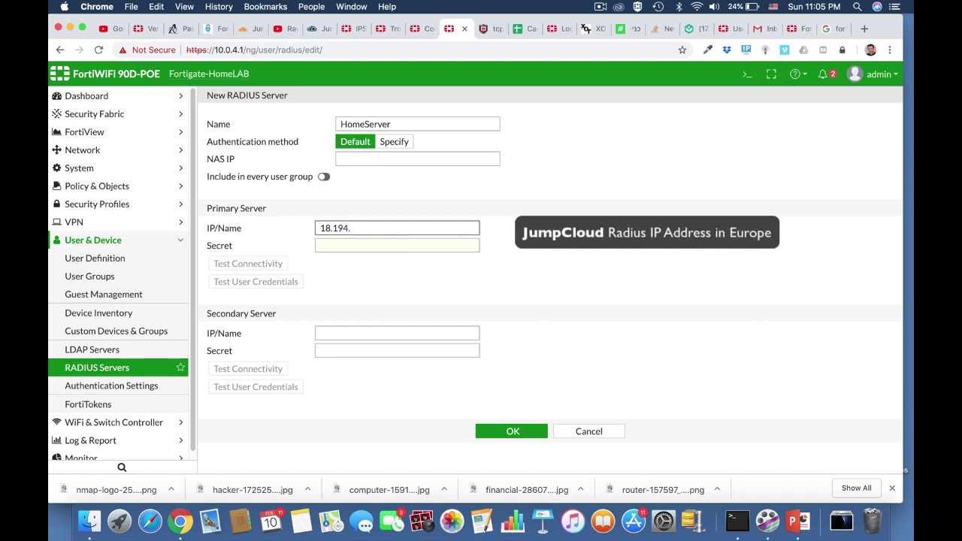
{"action": "type", "text": ".159.20"}
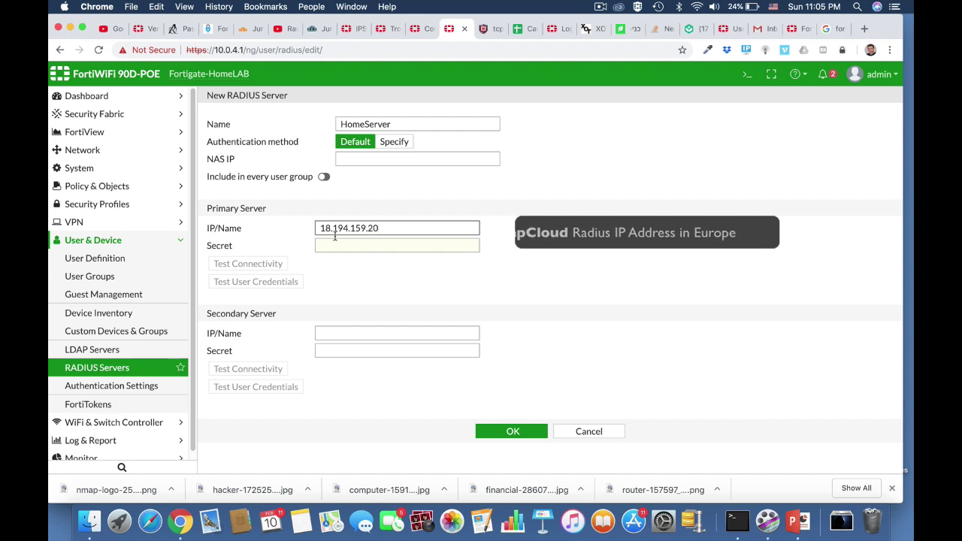
{"action": "left_click", "coordinate": [354, 245]}
{"action": "type", "text": "••"}
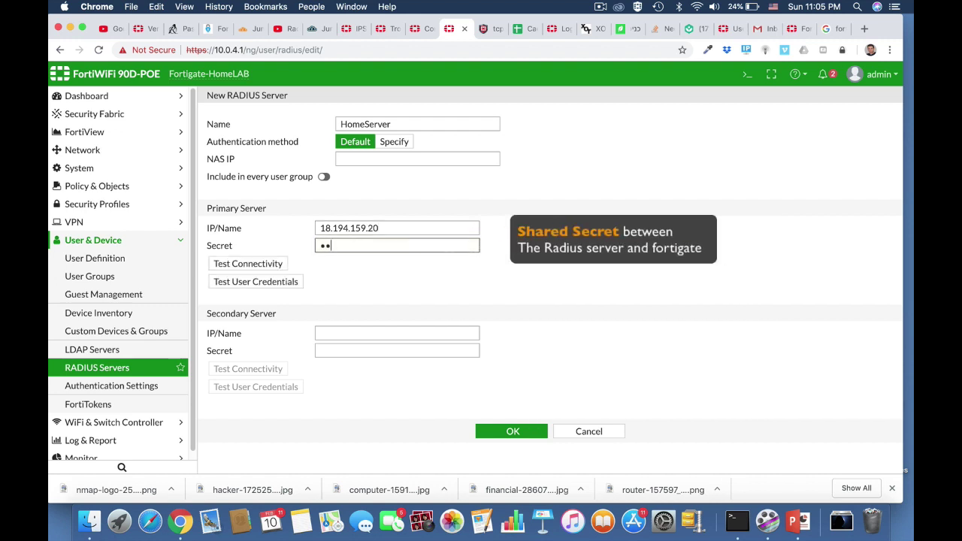
{"action": "type", "text": "••••••"}
{"action": "left_click", "coordinate": [278, 264]}
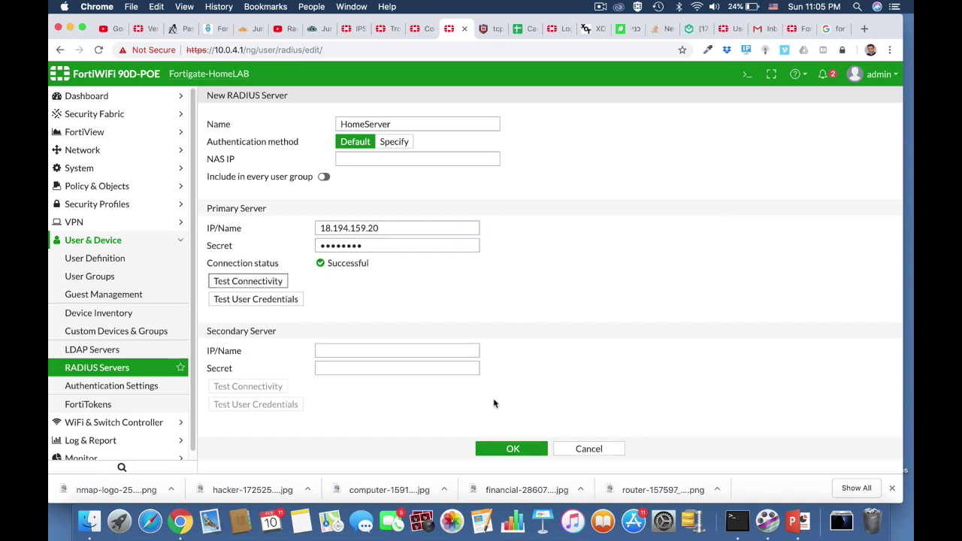
{"action": "left_click", "coordinate": [509, 448]}
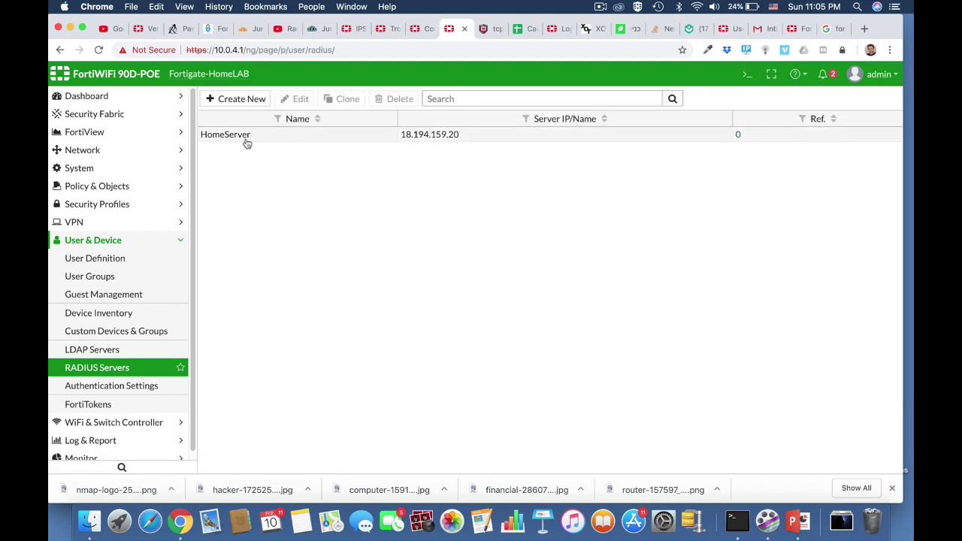
{"action": "left_click", "coordinate": [122, 278]}
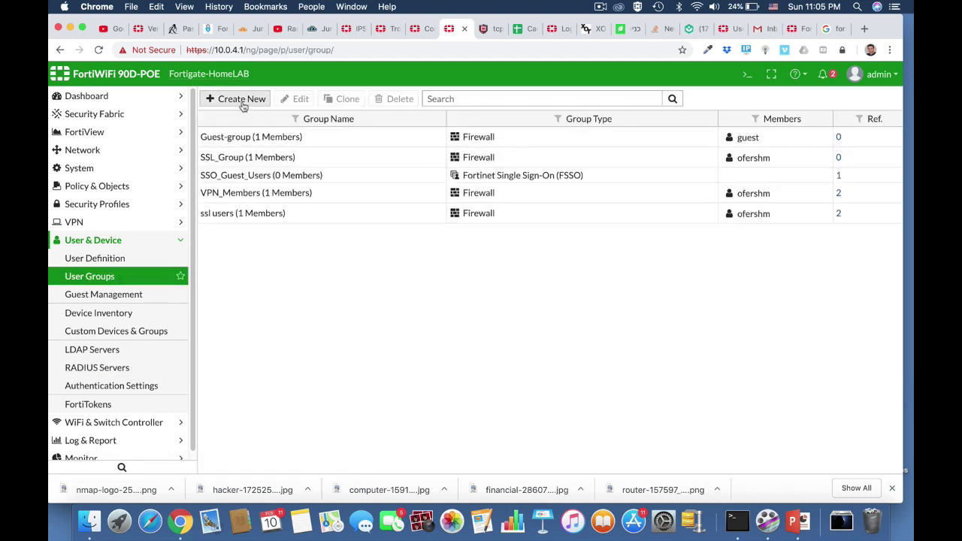
Step: Start a new Firewall-type user group named radius
{"action": "left_click", "coordinate": [241, 100]}
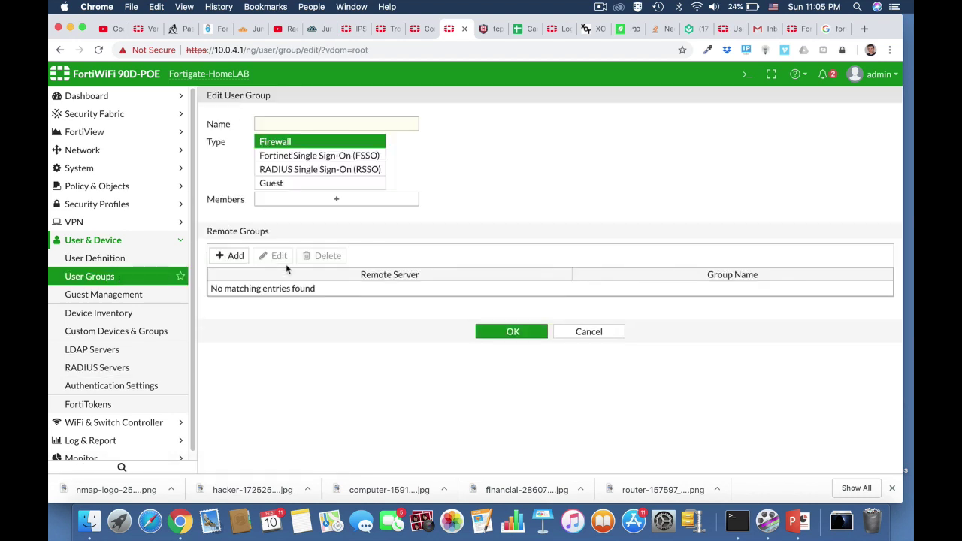
{"action": "left_click", "coordinate": [270, 124]}
{"action": "type", "text": "radius"}
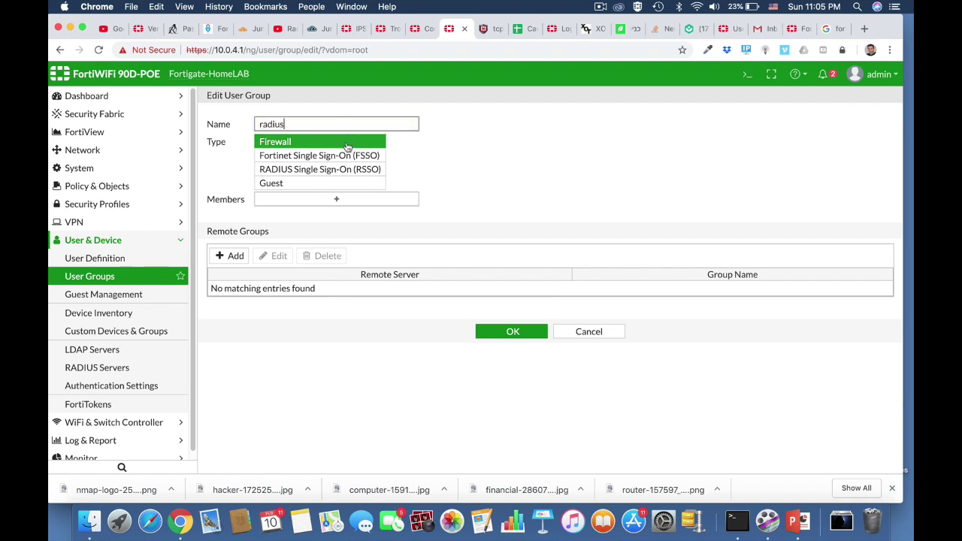
{"action": "left_click", "coordinate": [351, 147]}
Step: Match the HomeServer admins remote group and save the radius group
{"action": "left_click", "coordinate": [236, 256]}
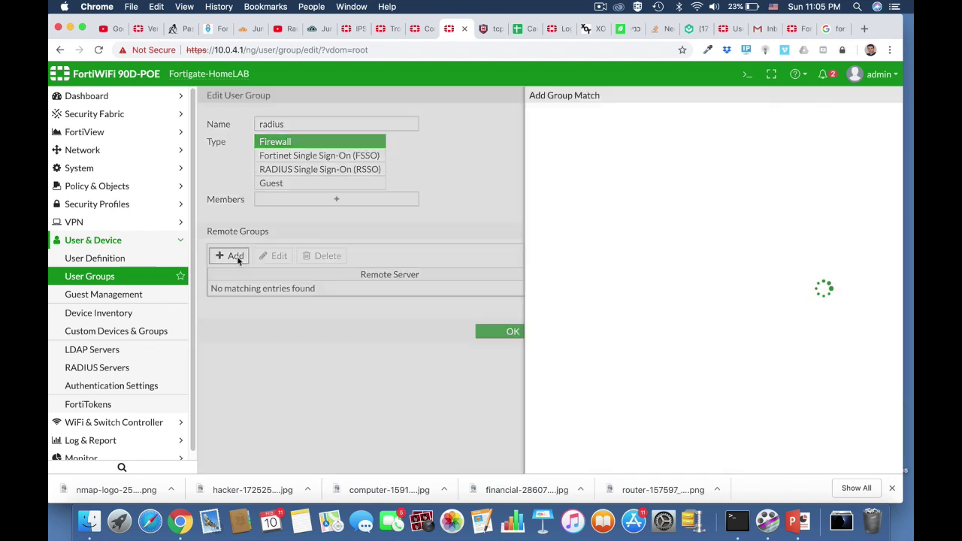
{"action": "left_click", "coordinate": [453, 118]}
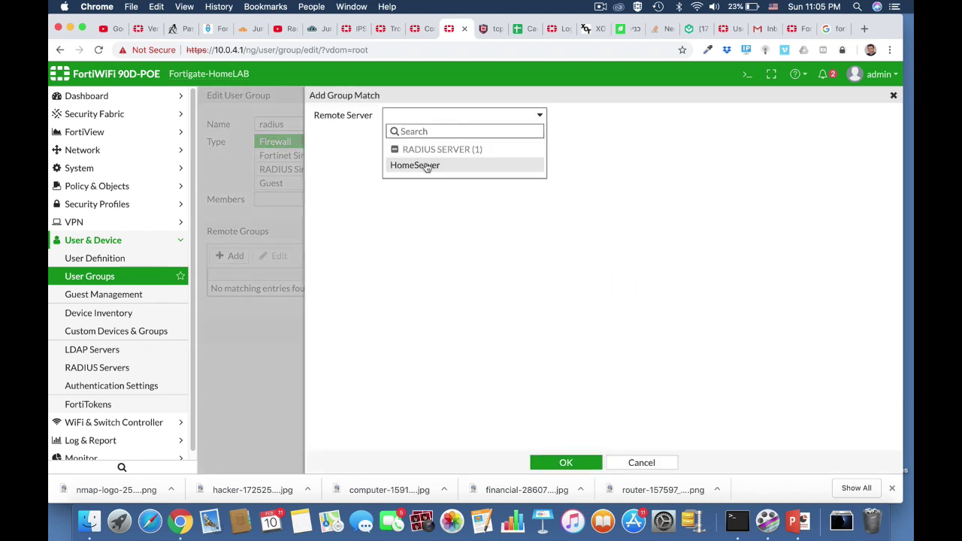
{"action": "left_click", "coordinate": [426, 163]}
{"action": "left_click", "coordinate": [413, 133]}
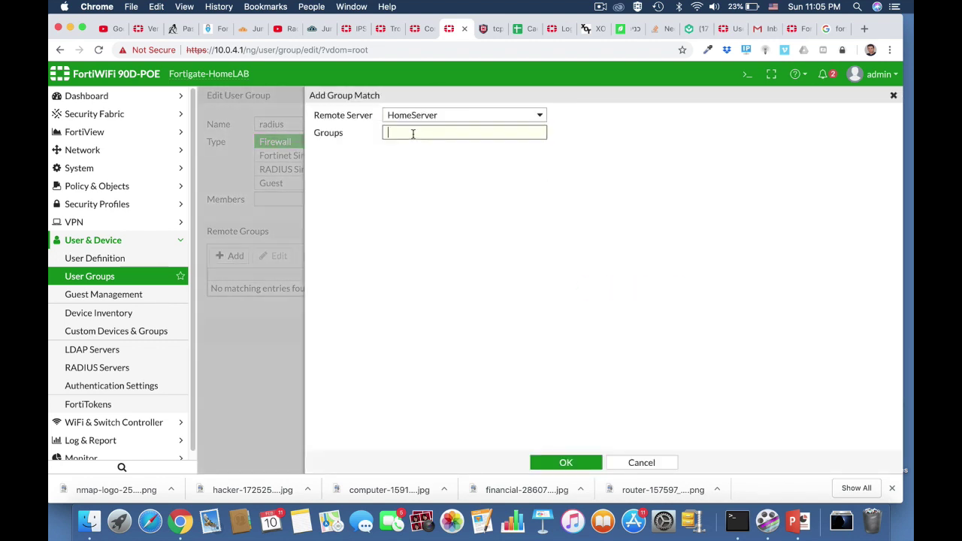
{"action": "type", "text": "admins"}
{"action": "left_click", "coordinate": [568, 461]}
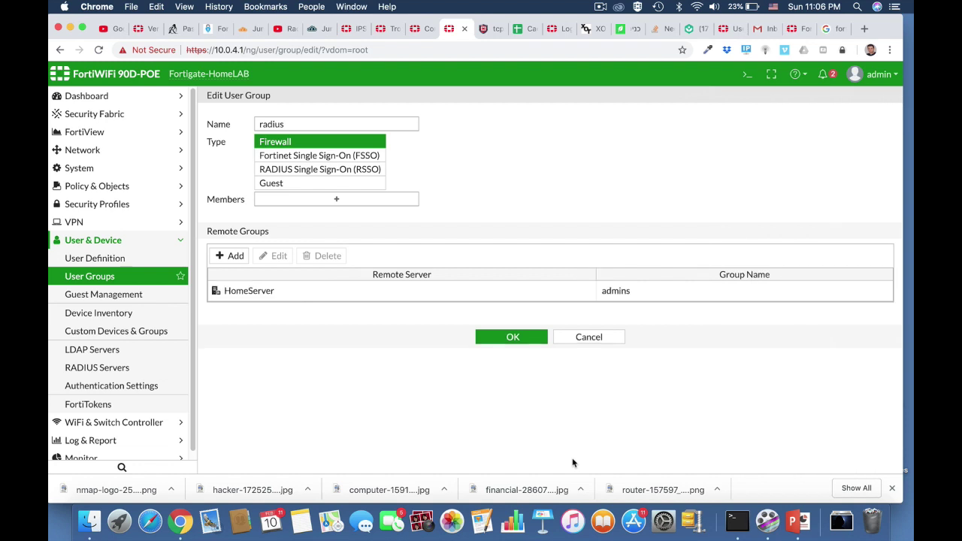
{"action": "left_click", "coordinate": [517, 339]}
{"action": "left_click", "coordinate": [746, 79]}
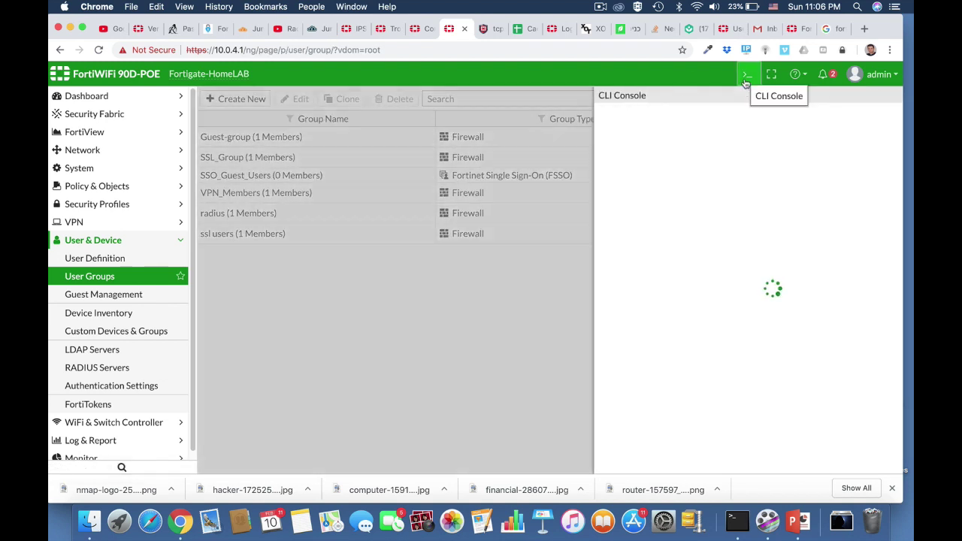
Step: Run 'diagnose test authserver radius HomeServer pap' with the user's credentials in the CLI
{"action": "type", "text": "diag"}
{"action": "key", "text": "Tab"}
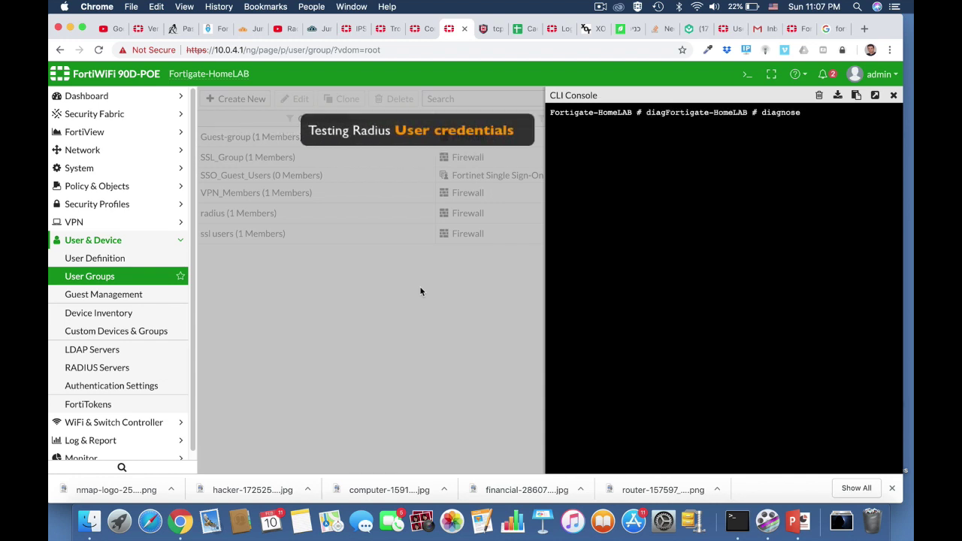
{"action": "type", "text": "test aut"}
{"action": "key", "text": "Tab"}
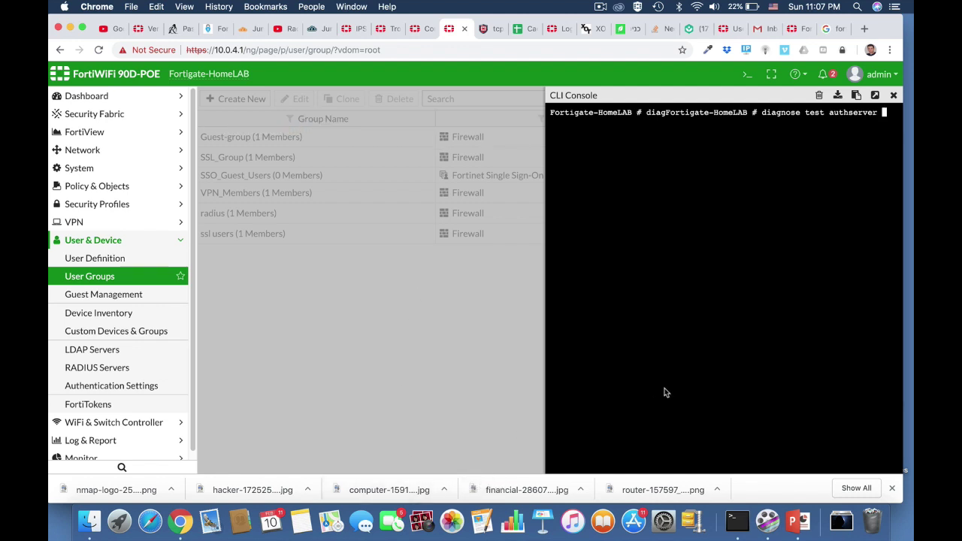
{"action": "left_click", "coordinate": [875, 96]}
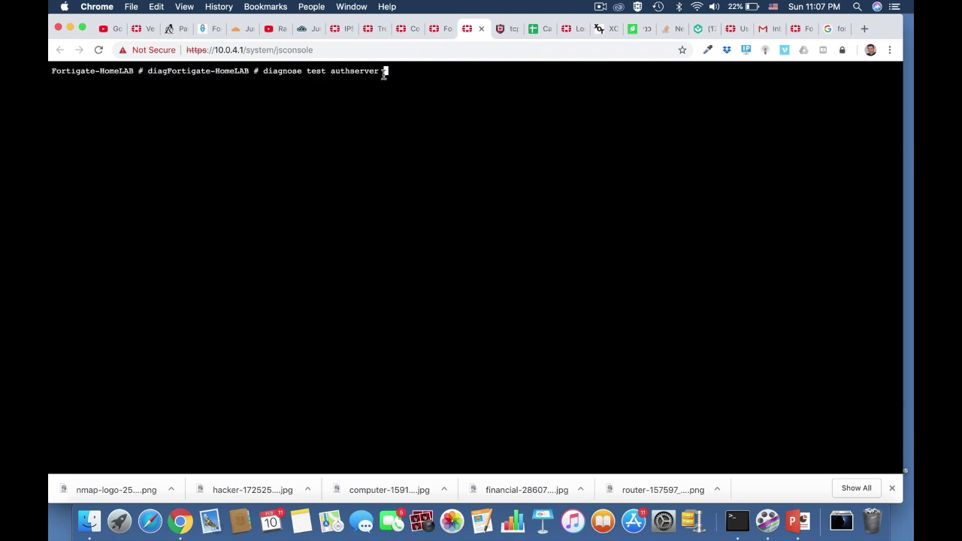
{"action": "type", "text": "ra"}
{"action": "type", "text": "HomeServer"}
{"action": "key", "text": "BackSpace"}
{"action": "key", "text": "BackSpace"}
{"action": "key", "text": "BackSpace"}
{"action": "type", "text": "er pap "}
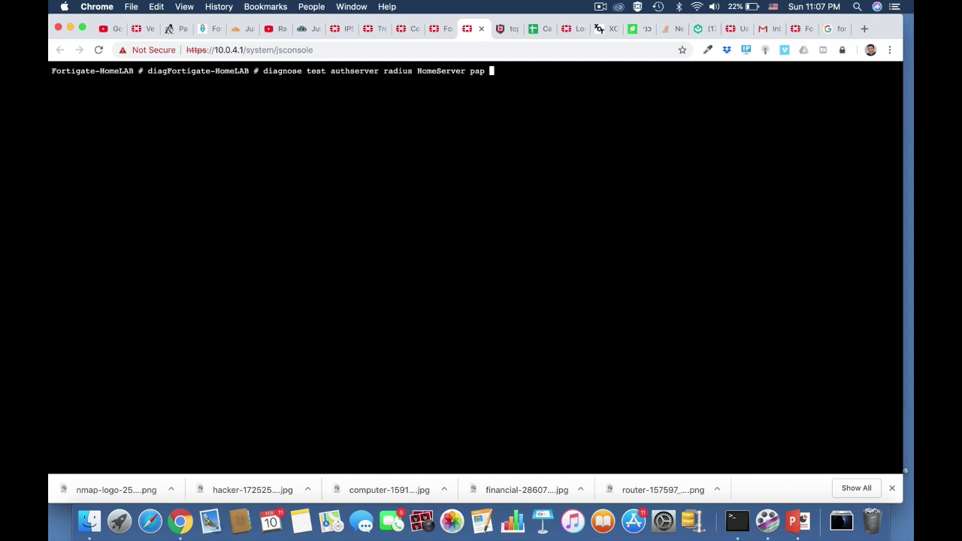
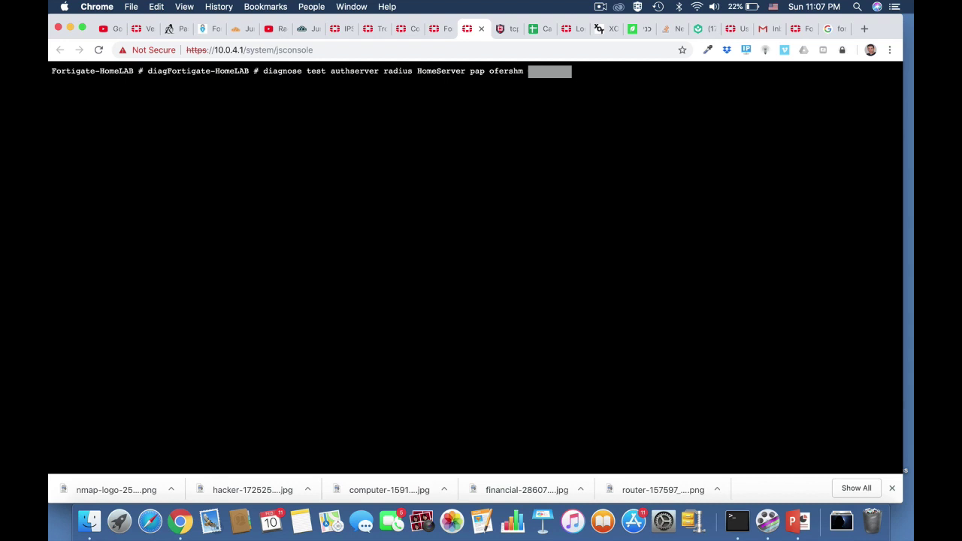
{"action": "key", "text": "Return"}
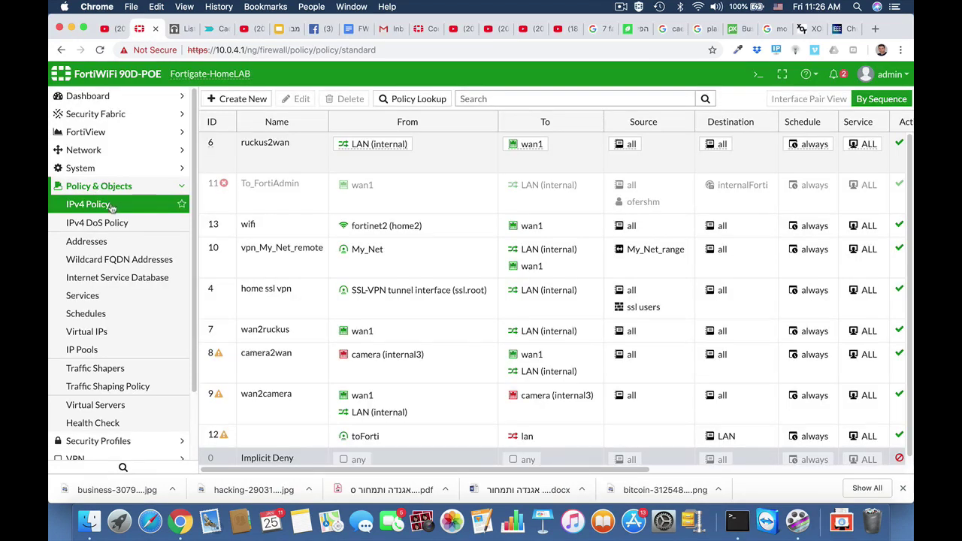
Step: Create a subnet address 'finance department' for 10.0.9.0/24 and save it
{"action": "left_click", "coordinate": [87, 241]}
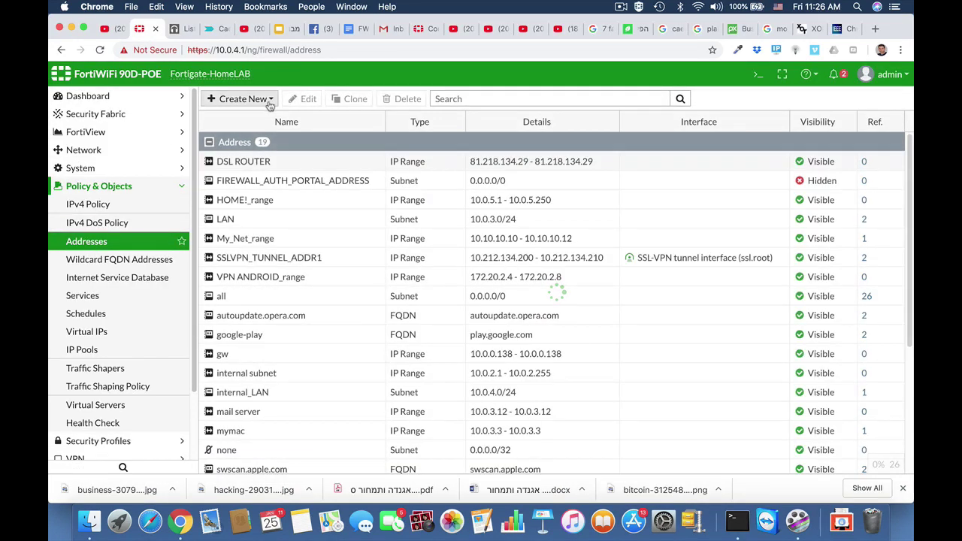
{"action": "left_click", "coordinate": [267, 100]}
{"action": "left_click", "coordinate": [254, 115]}
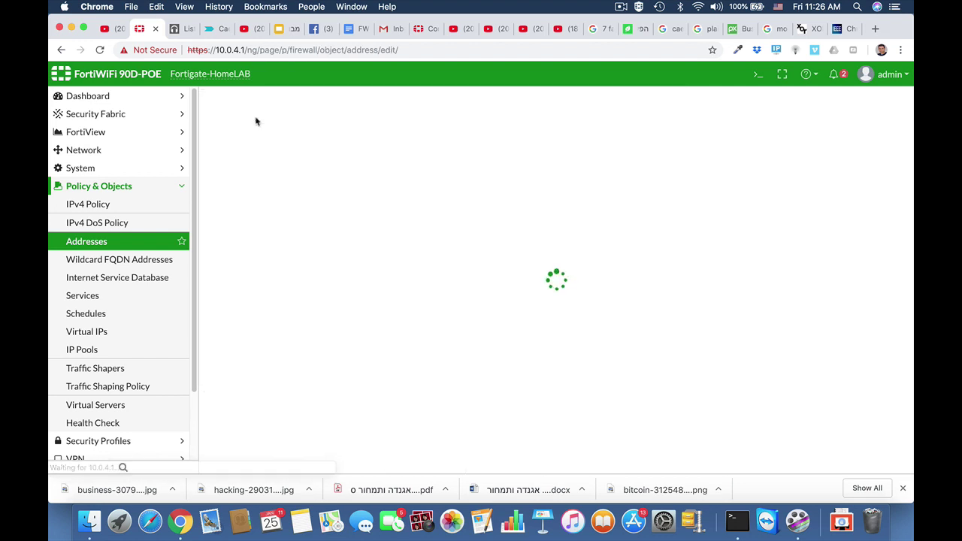
{"action": "left_click", "coordinate": [350, 142]}
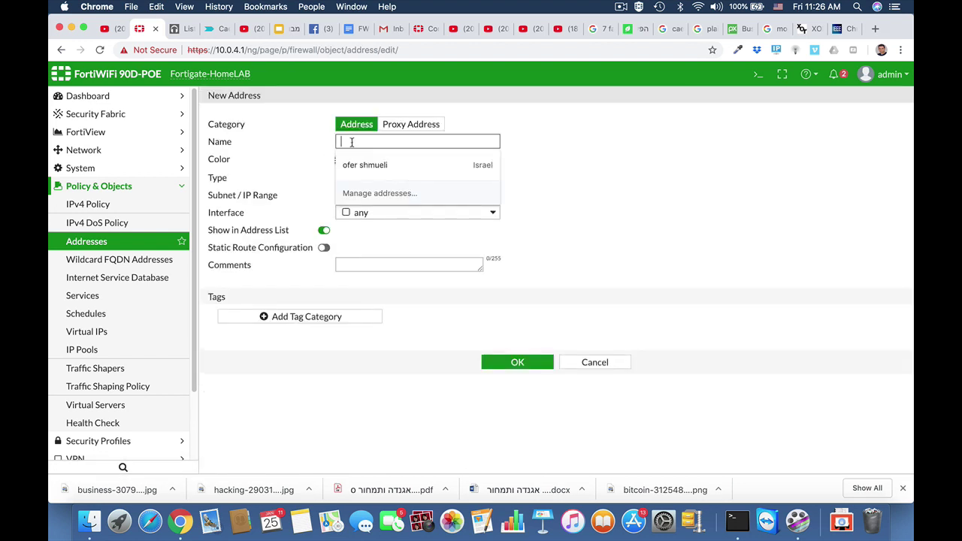
{"action": "type", "text": "finan"}
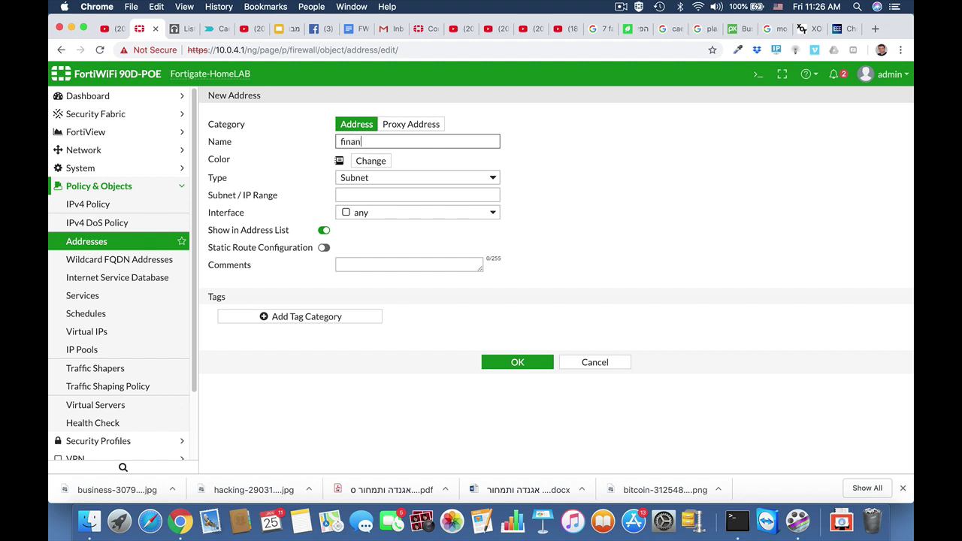
{"action": "type", "text": "ce department"}
{"action": "left_click", "coordinate": [382, 197]}
{"action": "type", "text": "10.0"}
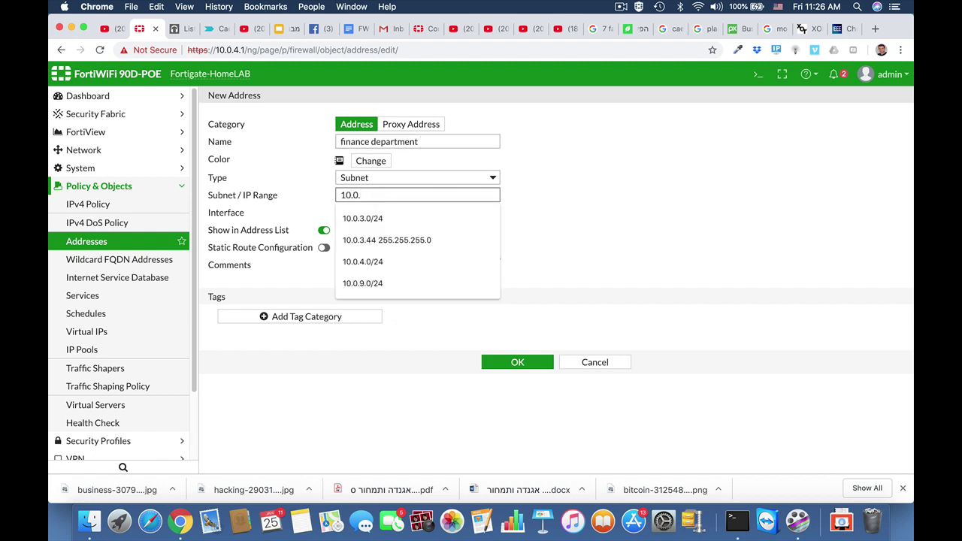
{"action": "type", "text": ".9.0/24"}
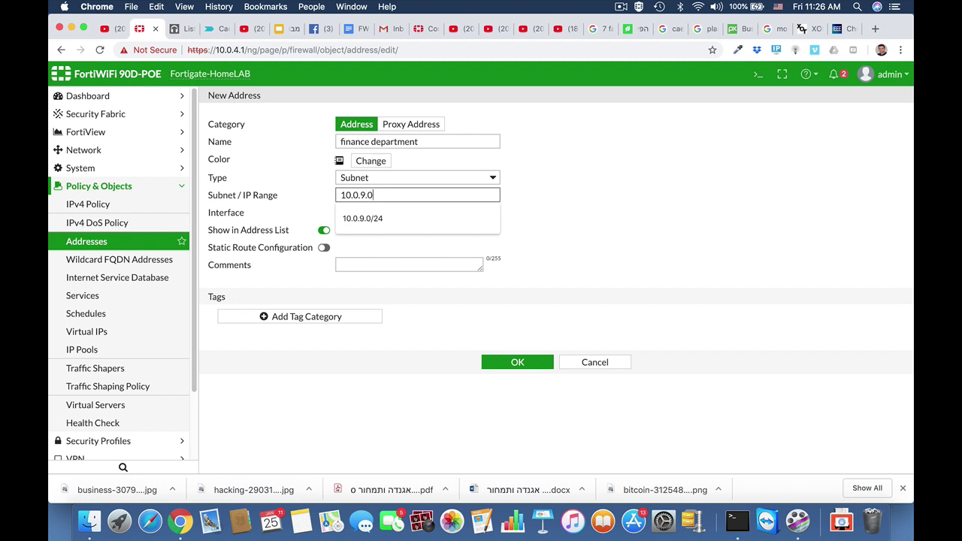
{"action": "left_click", "coordinate": [613, 252]}
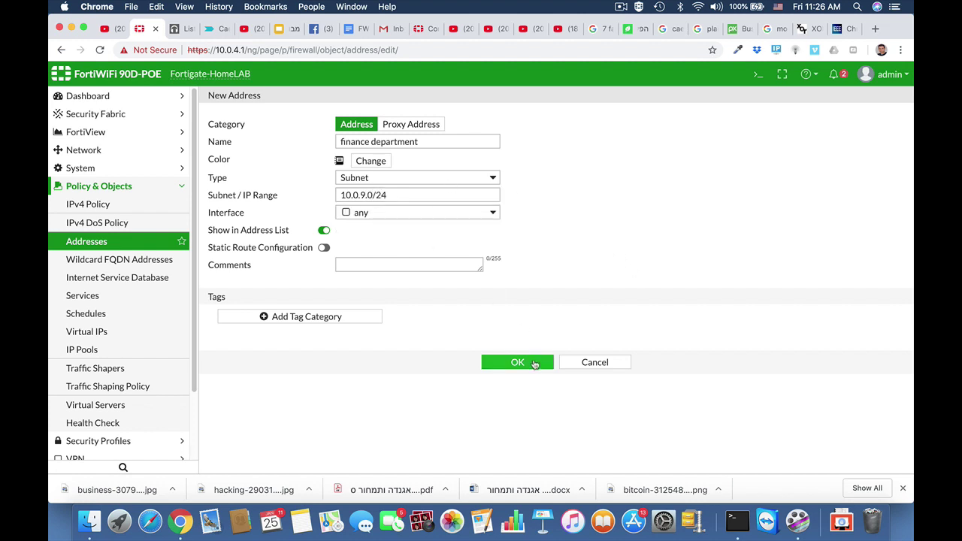
{"action": "left_click", "coordinate": [527, 364]}
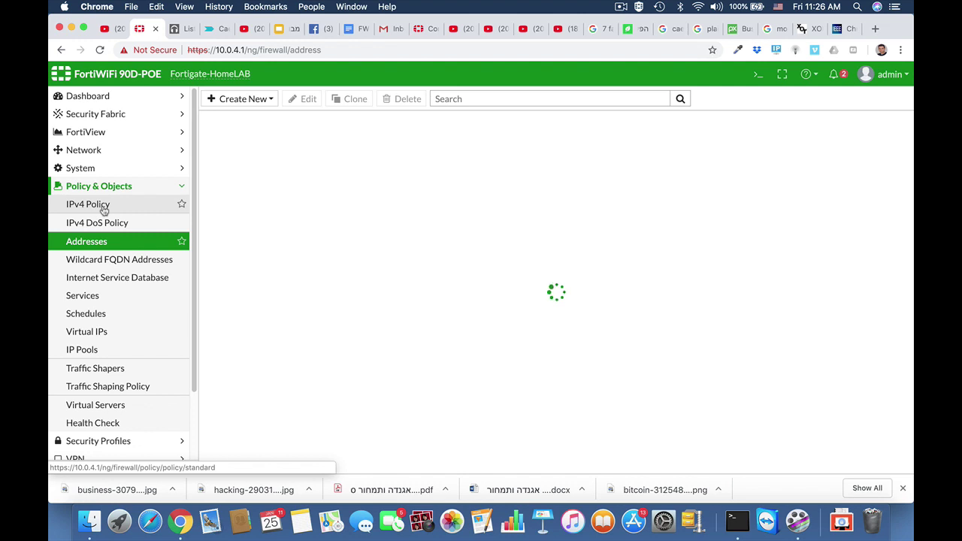
Step: Start an IPv4 policy named finance with incoming interface any and outgoing wan1
{"action": "left_click", "coordinate": [104, 210]}
{"action": "left_click", "coordinate": [244, 106]}
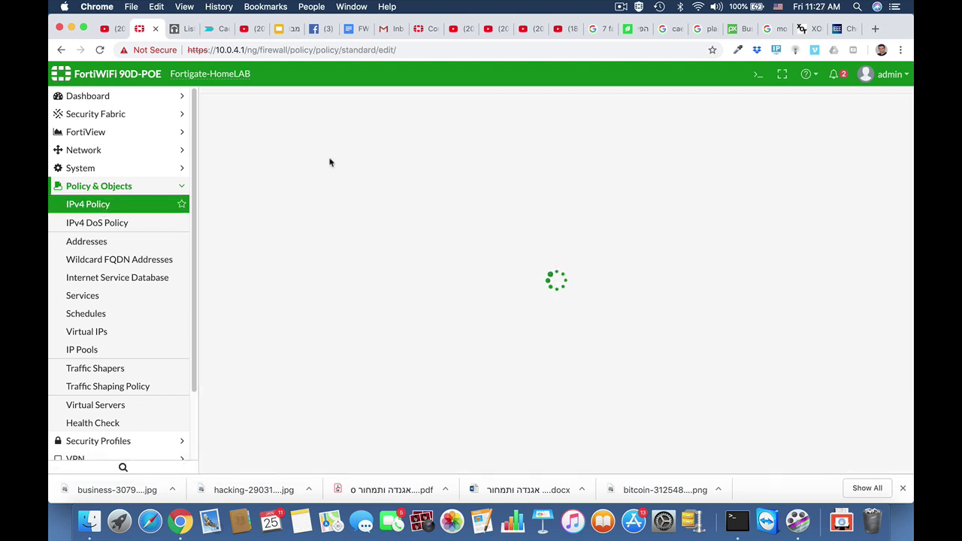
{"action": "left_click", "coordinate": [313, 133]}
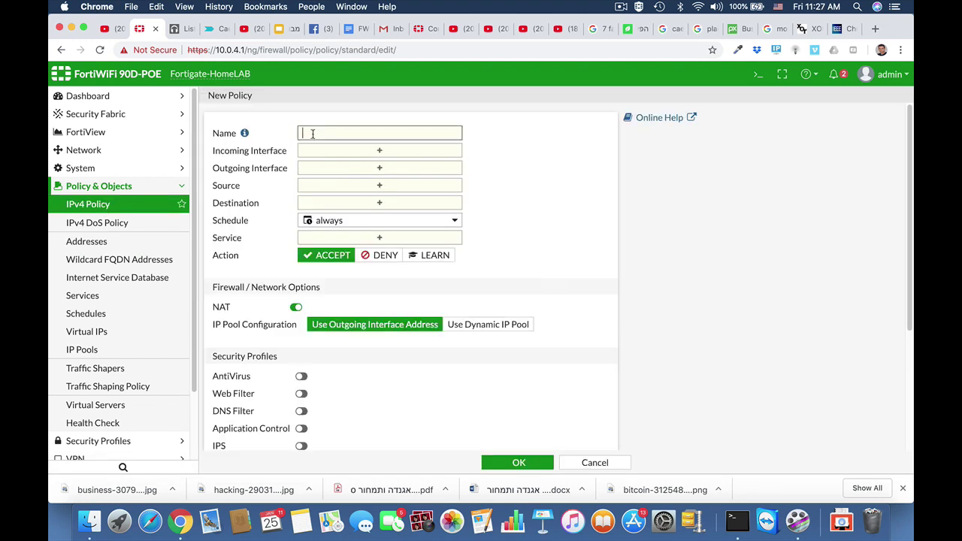
{"action": "type", "text": "finance"}
{"action": "left_click", "coordinate": [336, 150]}
{"action": "scroll", "coordinate": [663, 409], "scroll_direction": "down", "scroll_amount": 3}
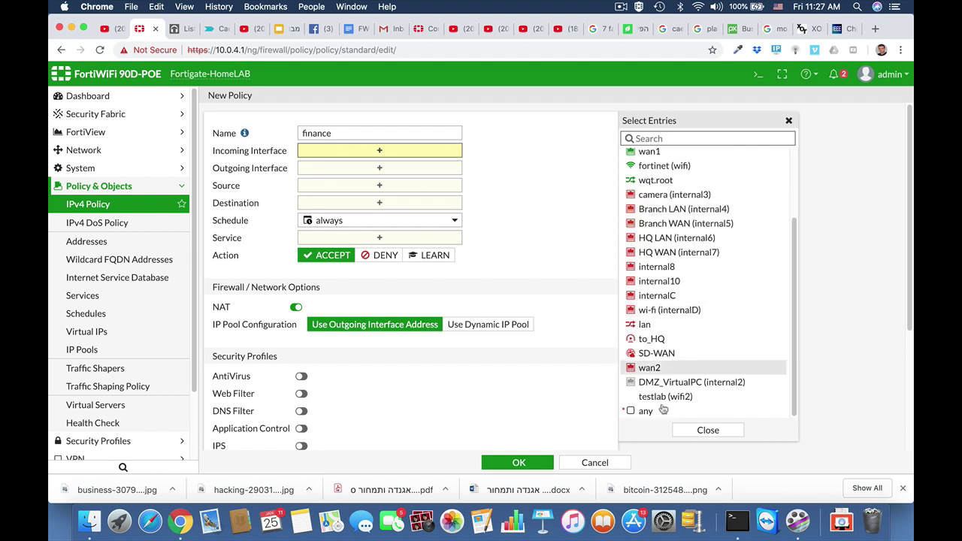
{"action": "left_click", "coordinate": [641, 411]}
{"action": "left_click", "coordinate": [393, 181]}
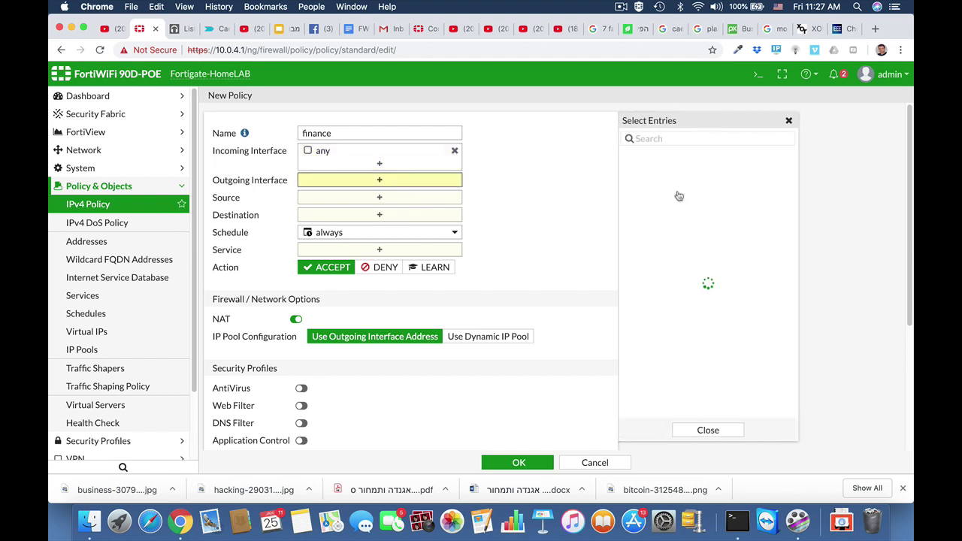
{"action": "left_click", "coordinate": [649, 242]}
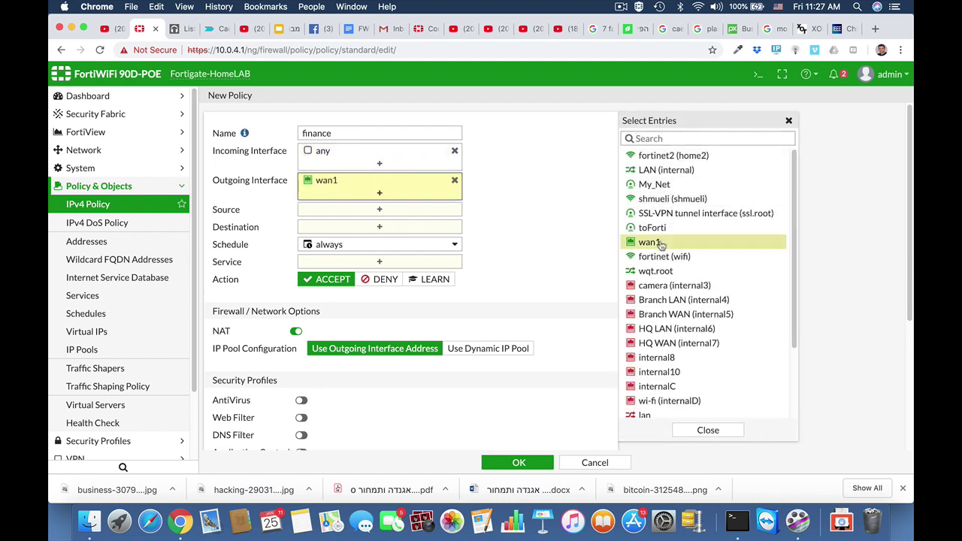
Step: Set the policy source to finance department and destination to all
{"action": "left_click", "coordinate": [419, 210]}
{"action": "scroll", "coordinate": [669, 360], "scroll_direction": "down", "scroll_amount": 1}
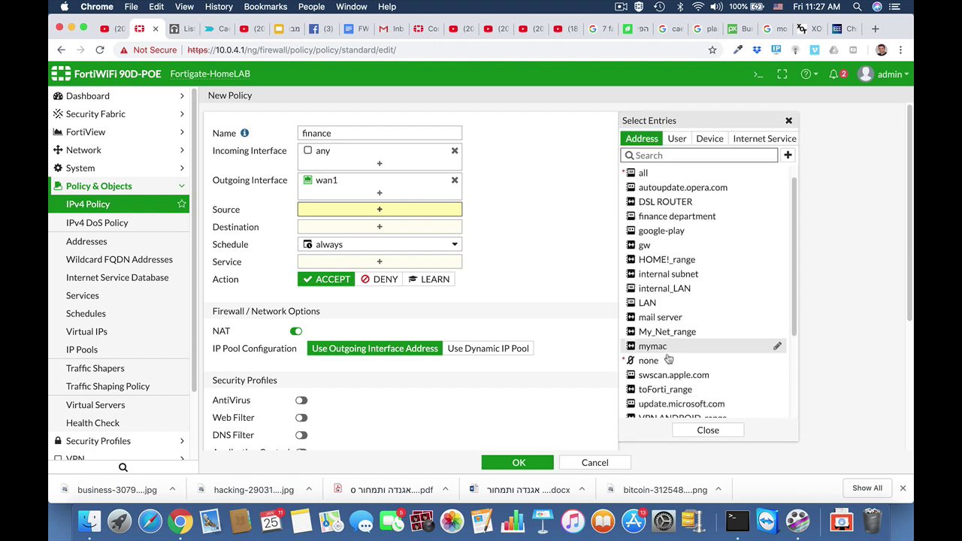
{"action": "scroll", "coordinate": [669, 360], "scroll_direction": "down", "scroll_amount": 3}
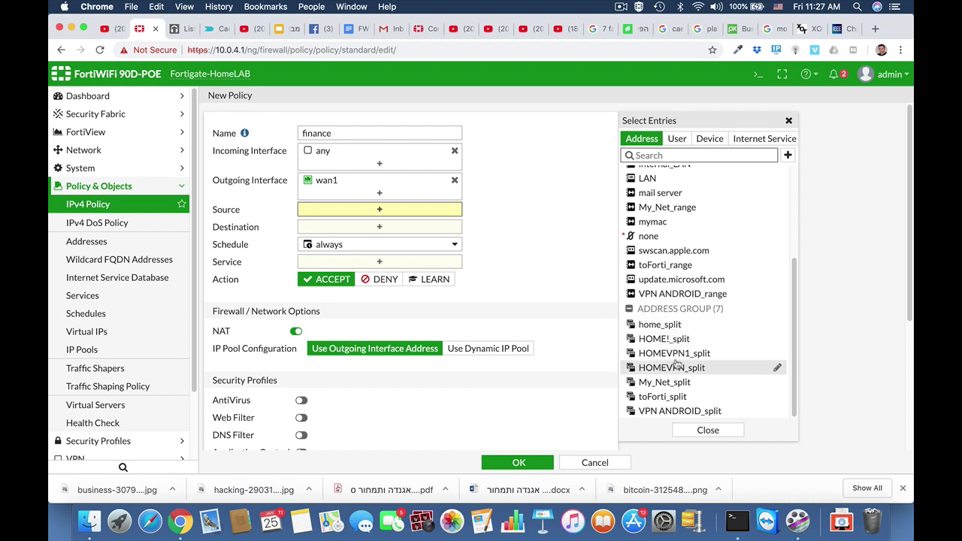
{"action": "scroll", "coordinate": [674, 363], "scroll_direction": "up", "scroll_amount": 5}
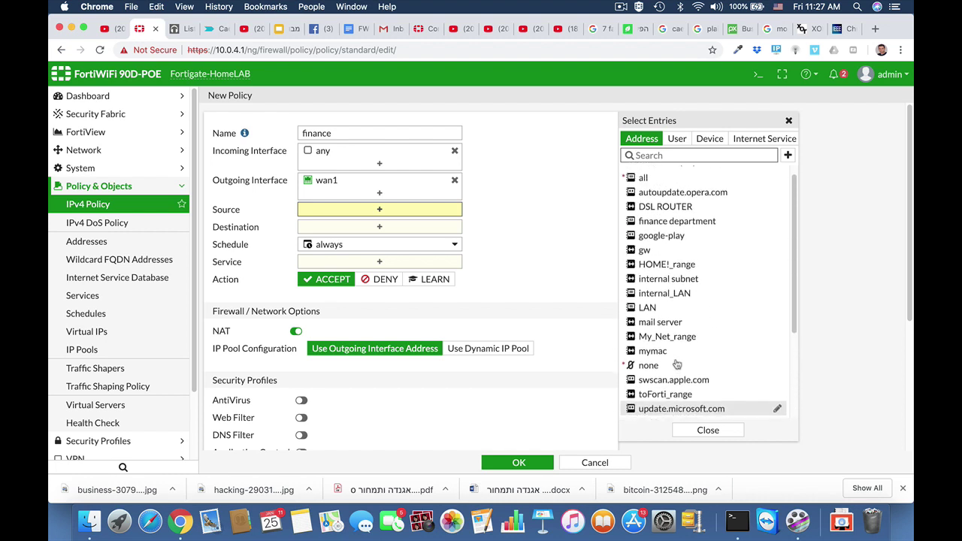
{"action": "left_click", "coordinate": [663, 224]}
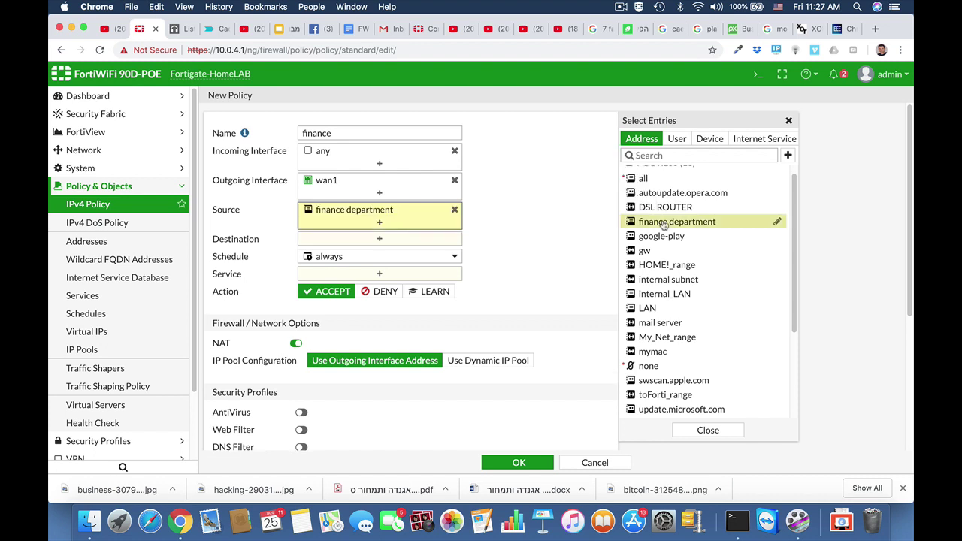
{"action": "left_click", "coordinate": [339, 244]}
{"action": "left_click", "coordinate": [653, 190]}
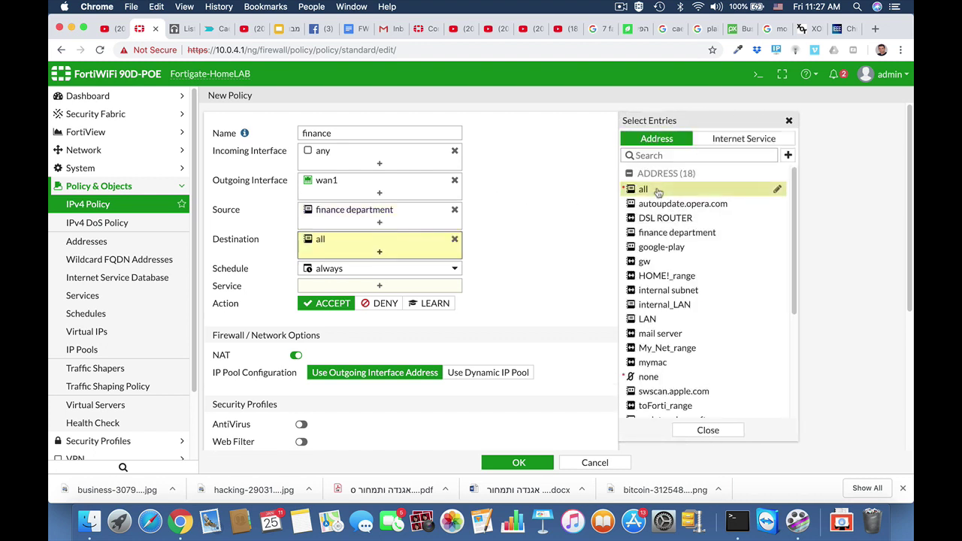
Step: Allow HTTP, HTTPS and DNS services and save the finance policy
{"action": "left_click", "coordinate": [379, 287]}
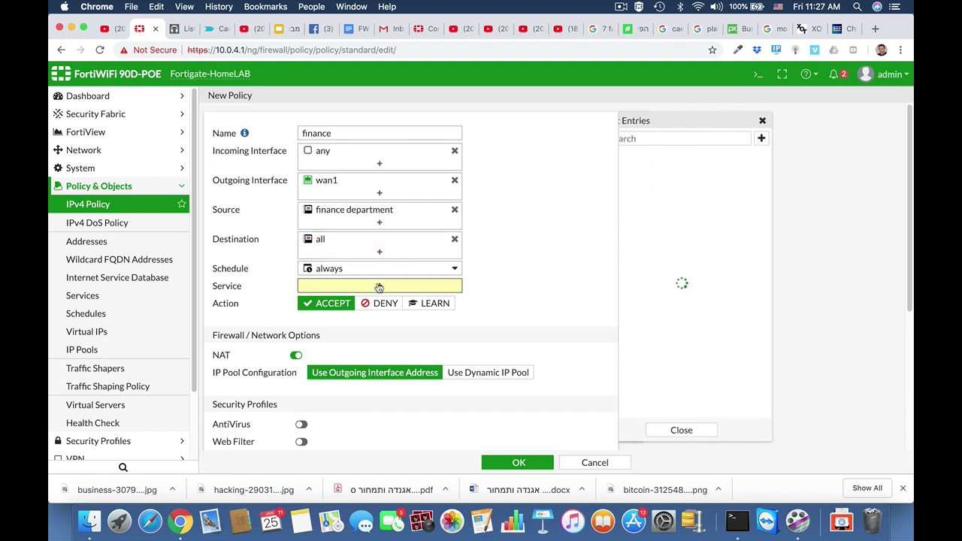
{"action": "type", "text": "http"}
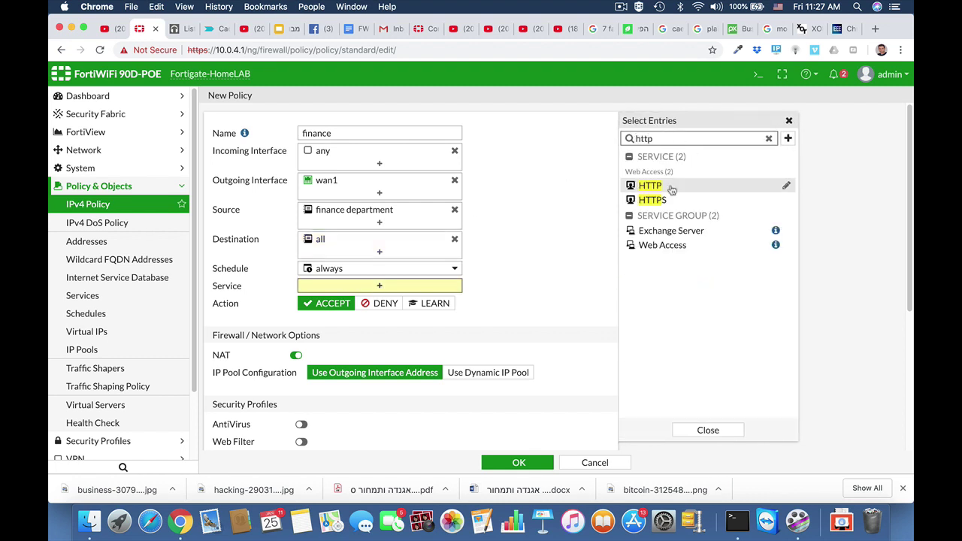
{"action": "left_click", "coordinate": [666, 187]}
{"action": "left_click", "coordinate": [657, 202]}
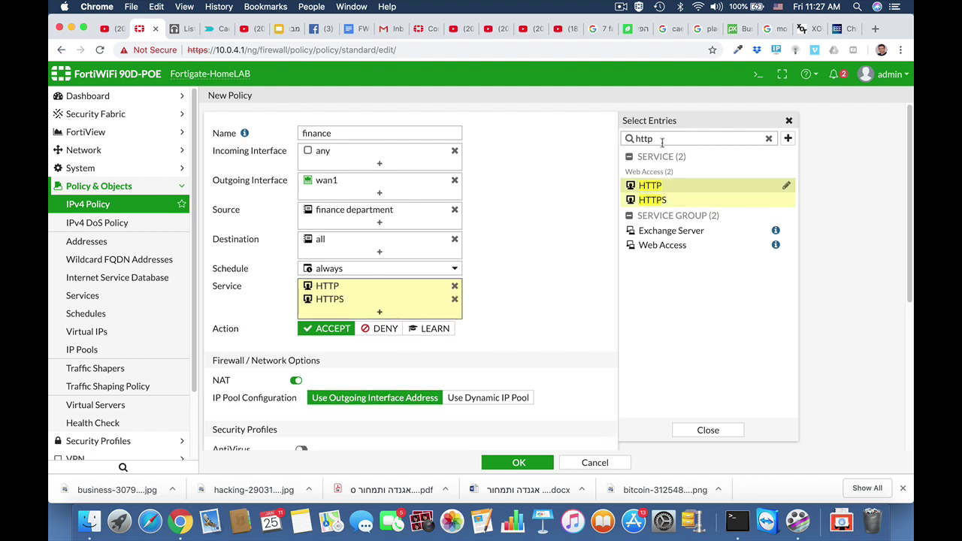
{"action": "left_click_drag", "start_coordinate": [662, 141], "coordinate": [597, 145]}
{"action": "type", "text": "dns"}
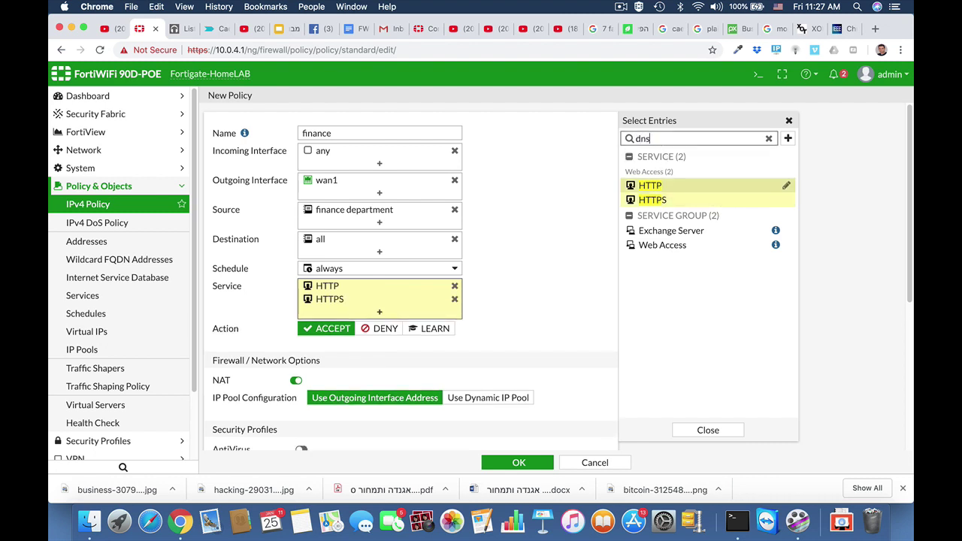
{"action": "left_click", "coordinate": [640, 186]}
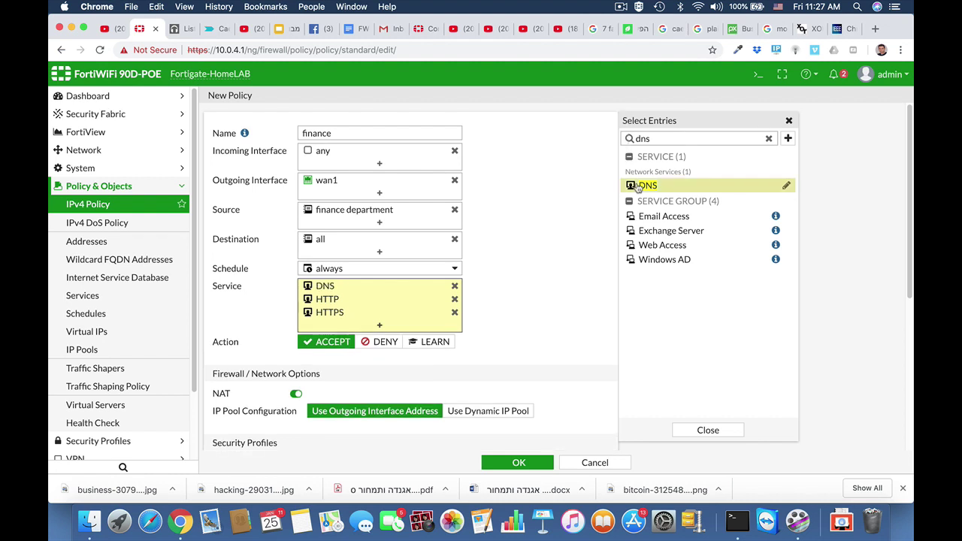
{"action": "scroll", "coordinate": [538, 318], "scroll_direction": "down", "scroll_amount": 5}
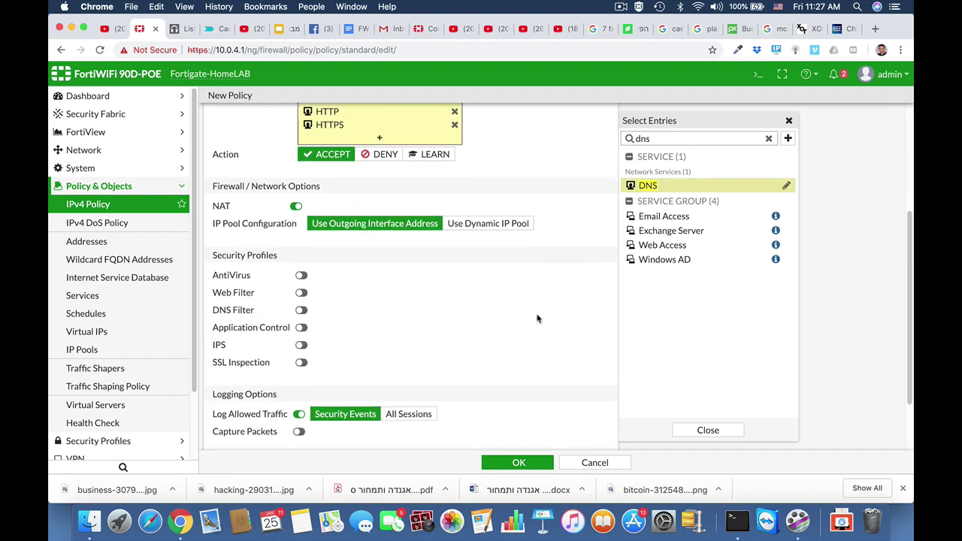
{"action": "scroll", "coordinate": [537, 319], "scroll_direction": "down", "scroll_amount": 1}
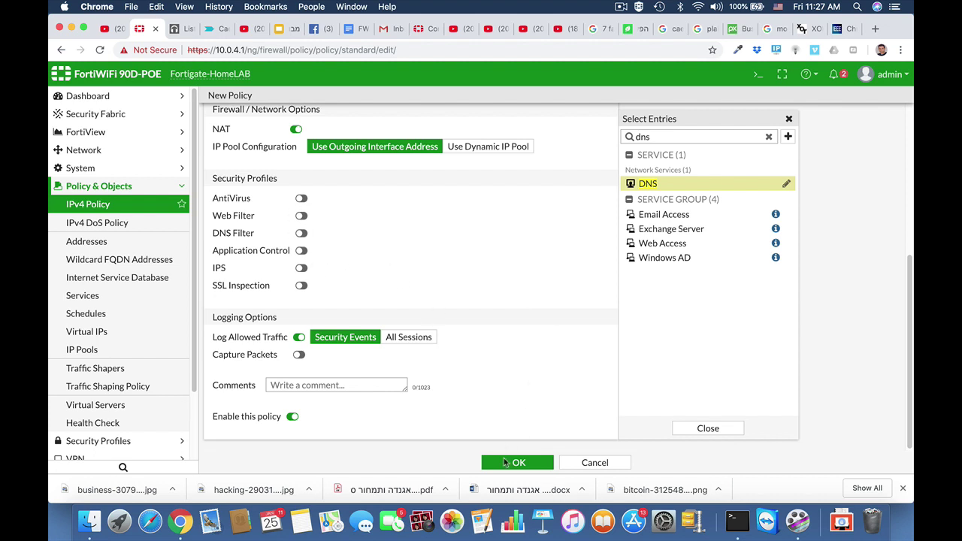
{"action": "left_click", "coordinate": [508, 466]}
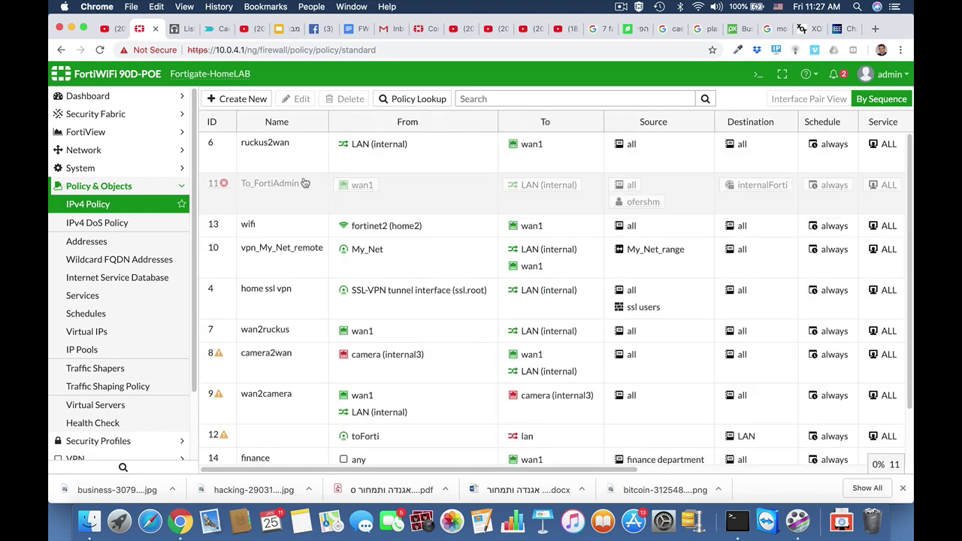
{"action": "scroll", "coordinate": [305, 353], "scroll_direction": "down", "scroll_amount": 2}
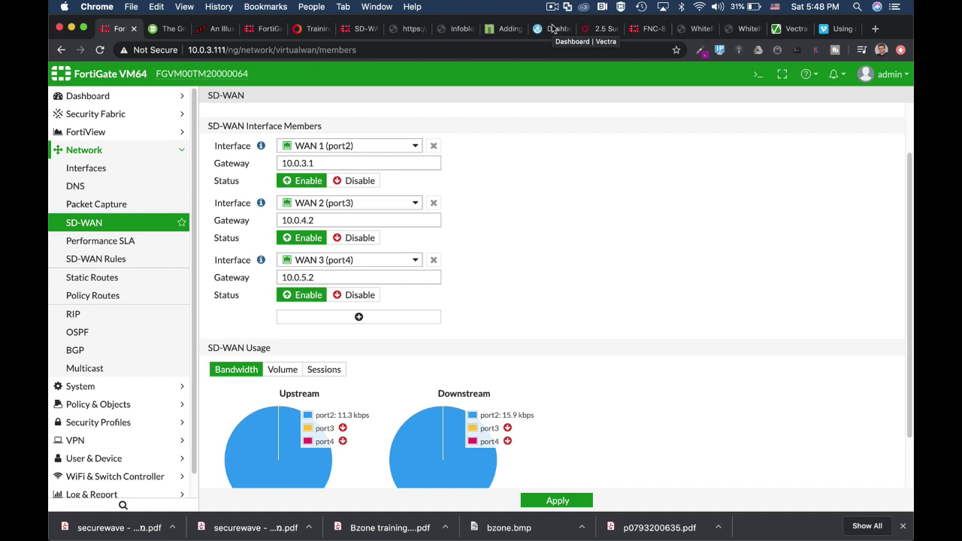
Step: Open the CLI console from the top bar
{"action": "left_click", "coordinate": [758, 76]}
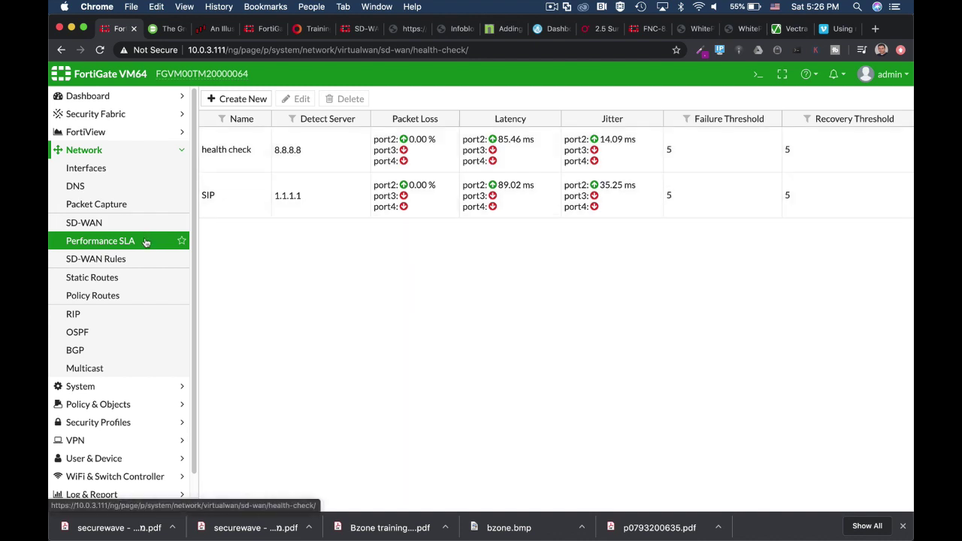
Step: Open the SIP health check for editing and bring up the CLI console
{"action": "left_click", "coordinate": [239, 204]}
{"action": "left_click", "coordinate": [303, 101]}
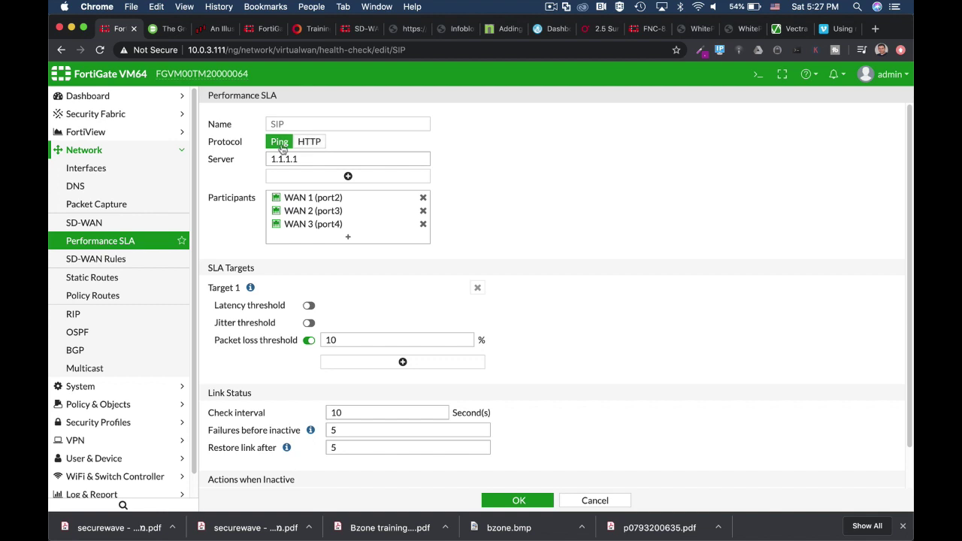
{"action": "left_click", "coordinate": [757, 74]}
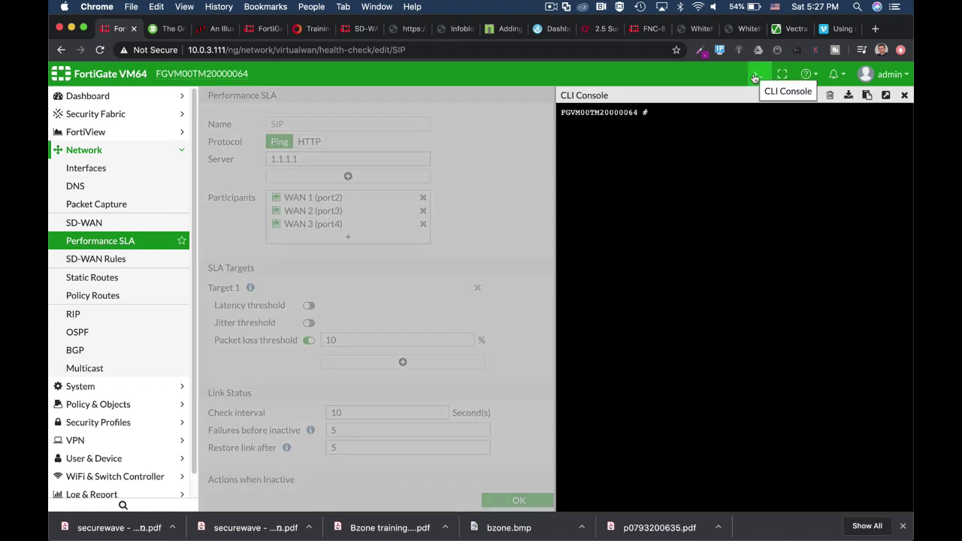
Step: In the CLI, enter config system virtual-wan-link, then config health-check, and edit SIP
{"action": "type", "text": "config sy"}
{"action": "key", "text": "Tab"}
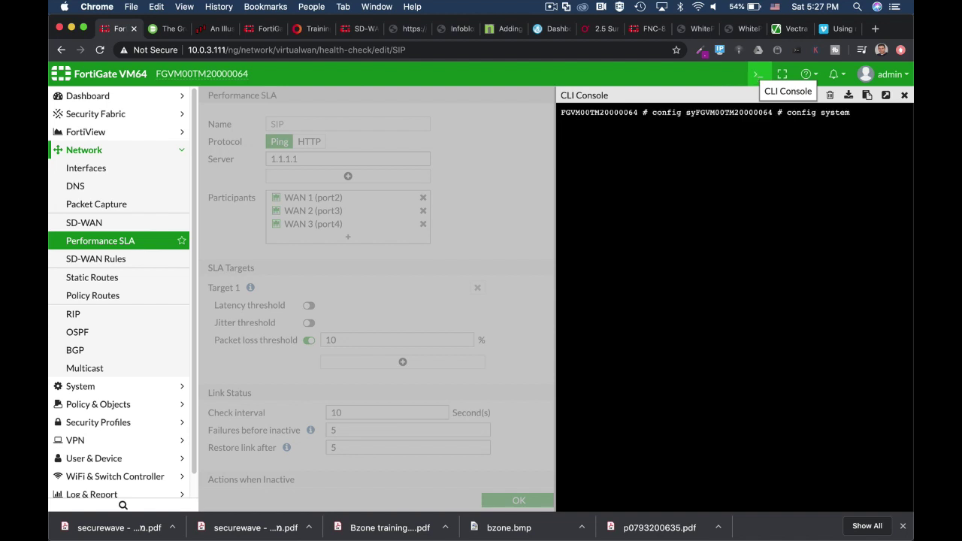
{"action": "type", "text": "vir"}
{"action": "key", "text": "Tab"}
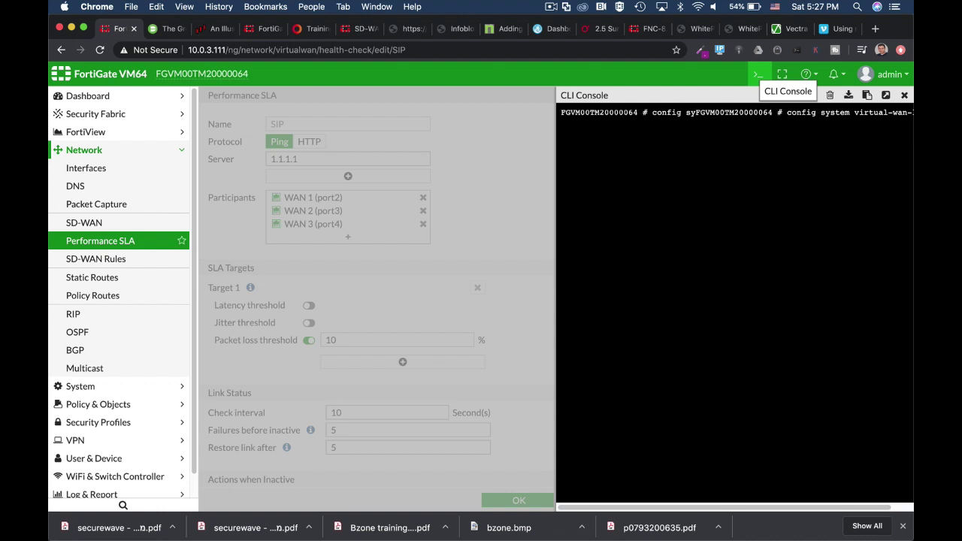
{"action": "key", "text": "Return"}
{"action": "type", "text": "co"}
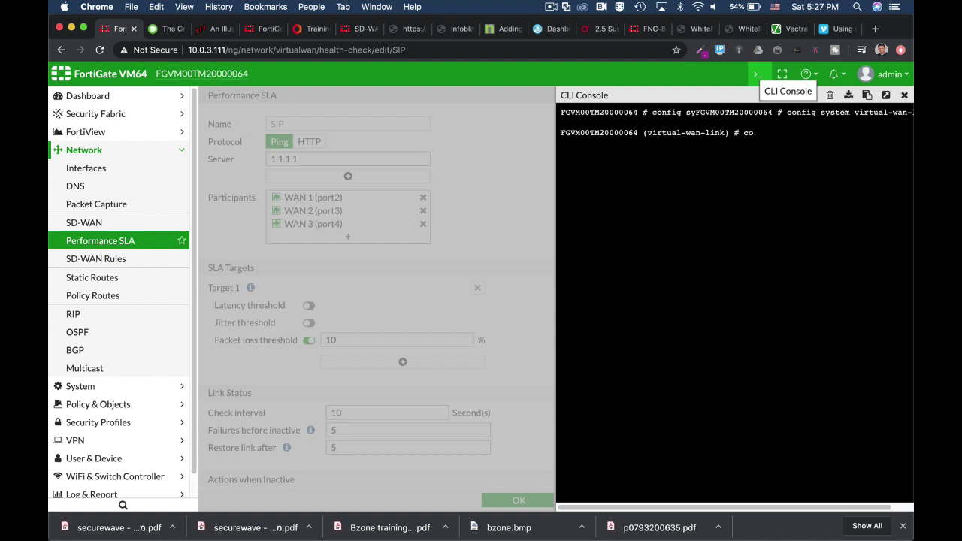
{"action": "type", "text": "nfig"}
{"action": "key", "text": "BackSpace"}
{"action": "type", "text": "he"}
{"action": "key", "text": "Tab"}
{"action": "key", "text": "Return"}
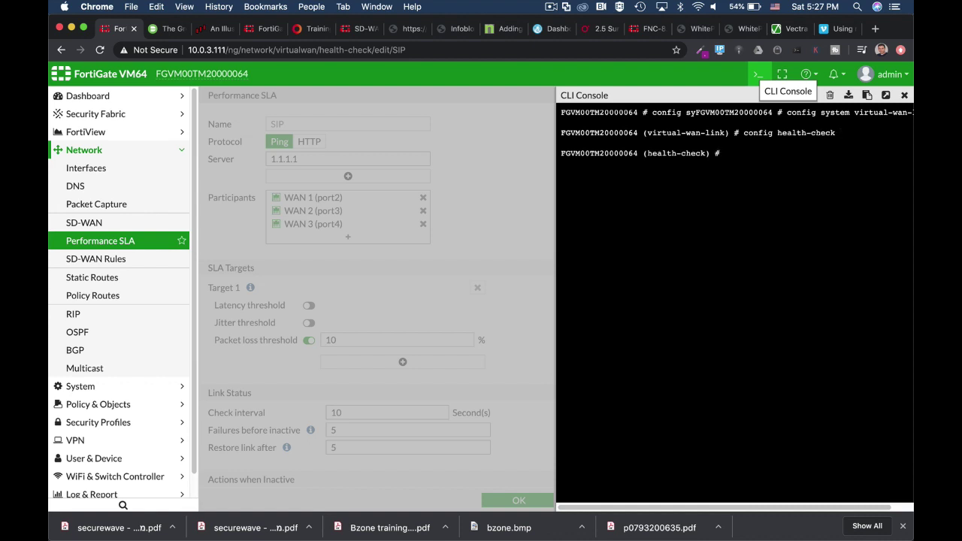
{"action": "type", "text": "edit"}
{"action": "type", "text": "SIP"}
{"action": "key", "text": "Return"}
Step: Show the SIP health check's full configuration, still ping to 1.1.1.1
{"action": "type", "text": "show"}
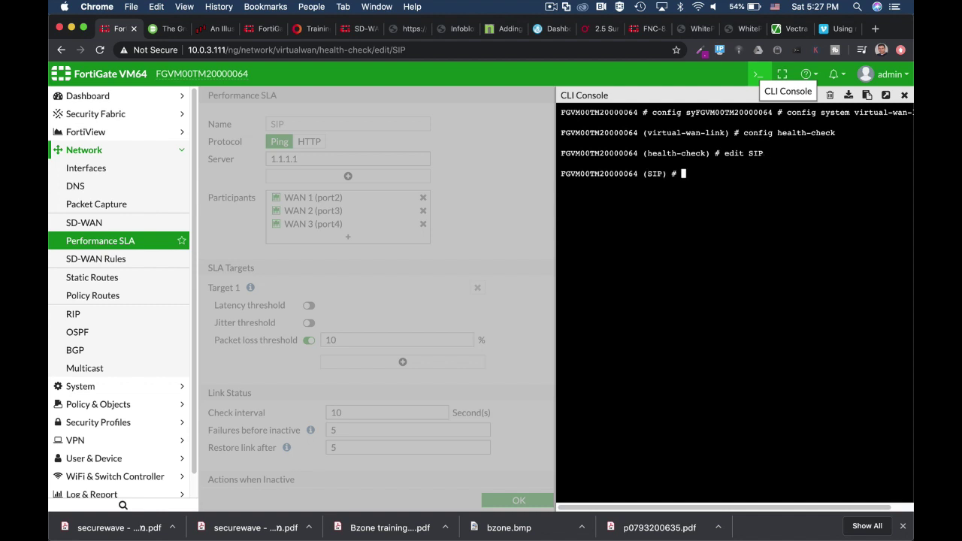
{"action": "type", "text": " fu"}
{"action": "key", "text": "Tab"}
{"action": "key", "text": "Return"}
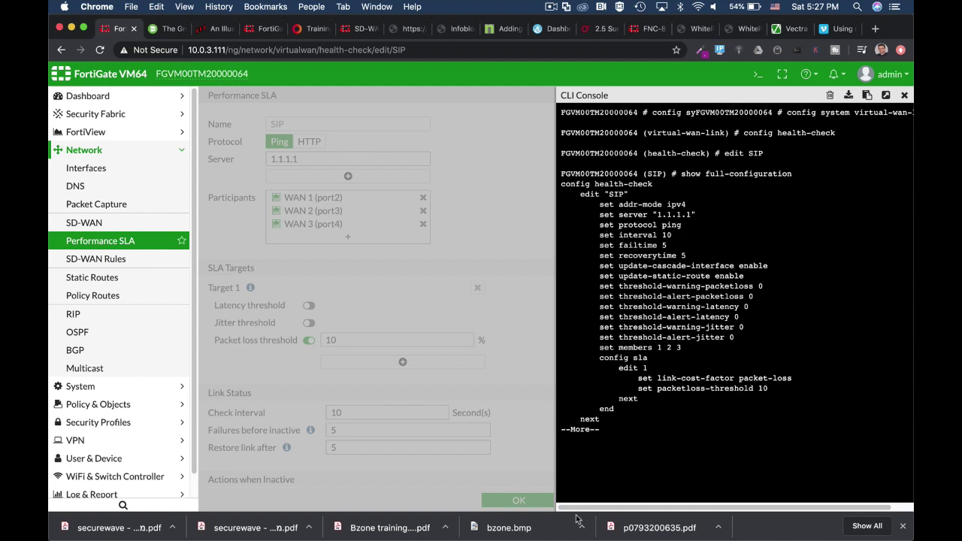
{"action": "key", "text": "space"}
{"action": "key", "text": "Return"}
{"action": "key", "text": "Return"}
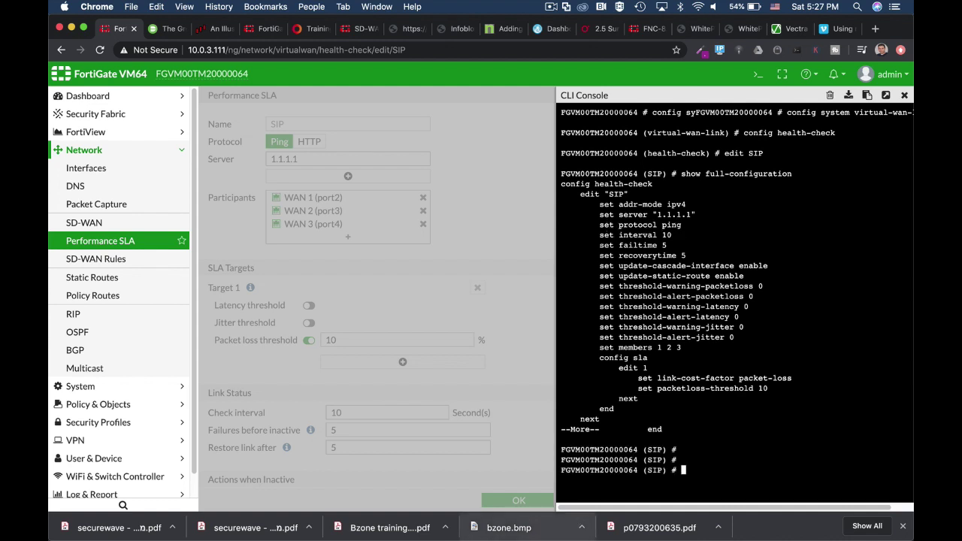
Step: Browse the set protocol options, then abandon the change and return to the top-level prompt
{"action": "type", "text": "set protocol"}
{"action": "key", "text": "Tab"}
{"action": "key", "text": "Tab"}
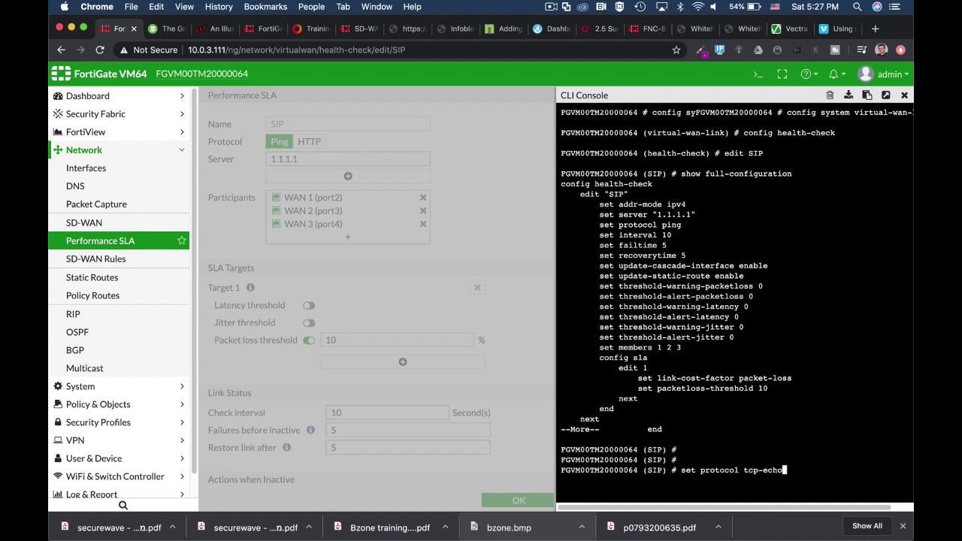
{"action": "key", "text": "Tab"}
{"action": "key", "text": "Tab"}
{"action": "key", "text": "Tab"}
{"action": "key", "text": "ctrl+c"}
{"action": "key", "text": "ctrl+c"}
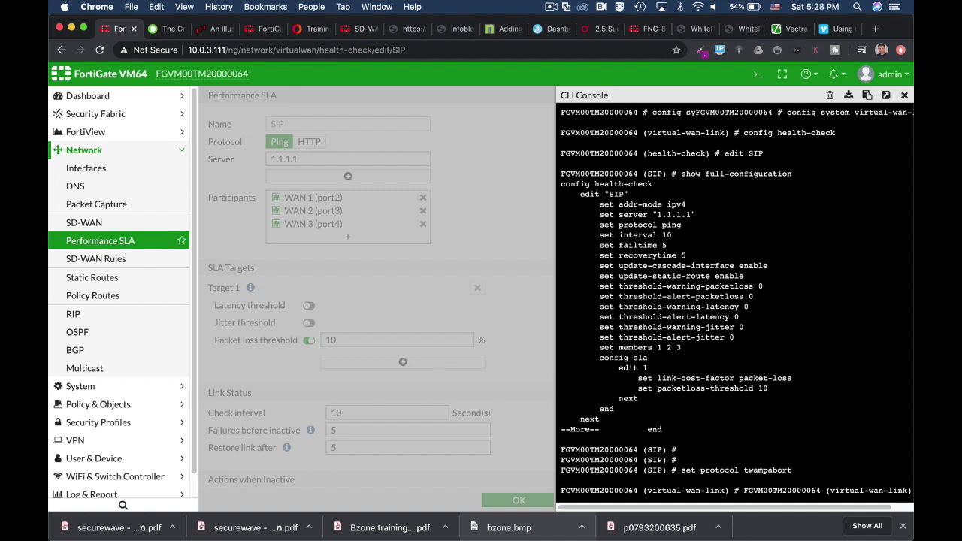
{"action": "key", "text": "Return"}
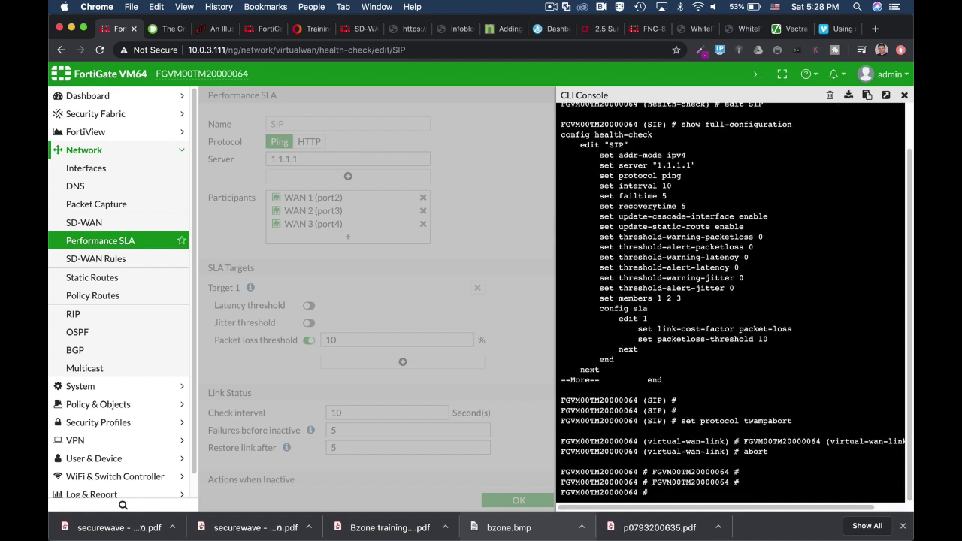
{"action": "type", "text": "con"}
{"action": "key", "text": "Return"}
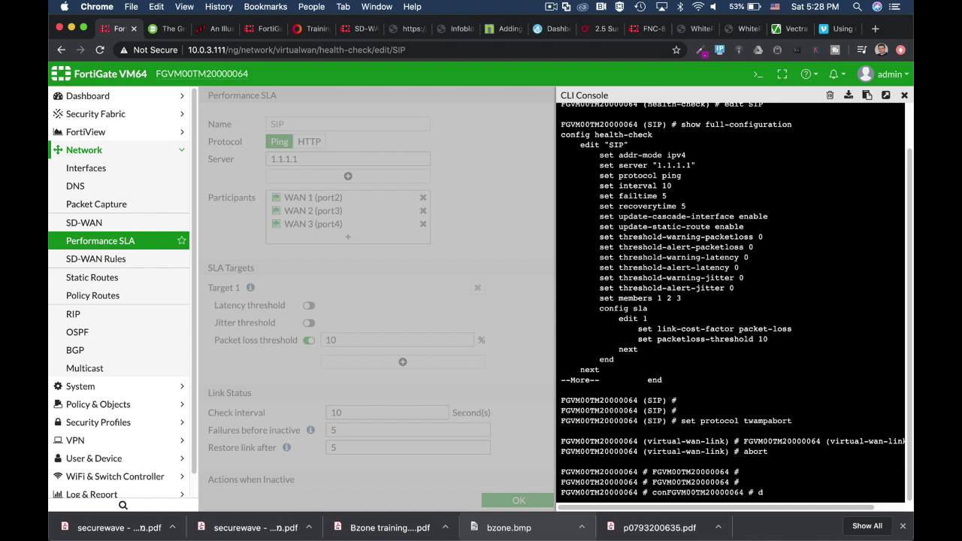
Step: Enter 'diag sys virtual-wan-link health-check' and move the console into its own browser tab
{"action": "type", "text": "diag sys virtual-wan-link"}
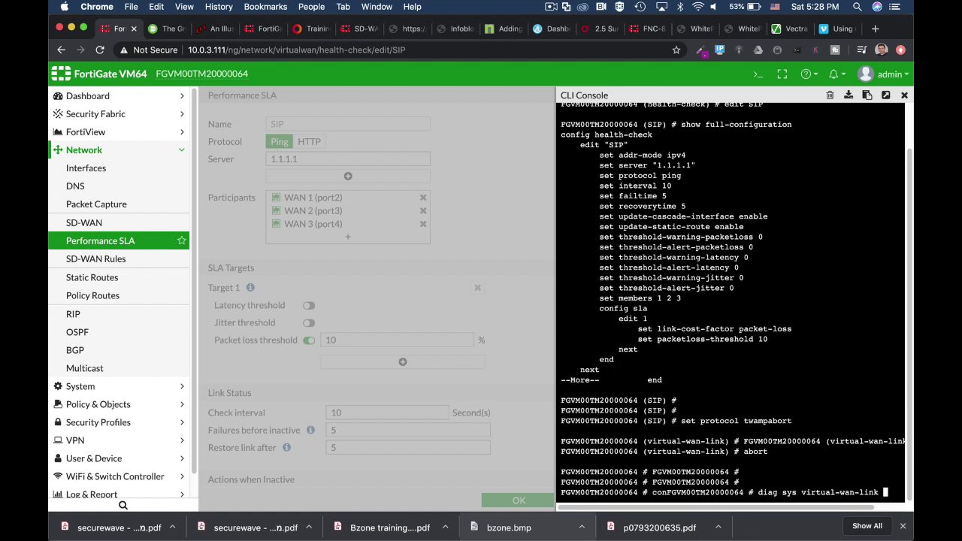
{"action": "type", "text": "healt"}
{"action": "left_click", "coordinate": [886, 94]}
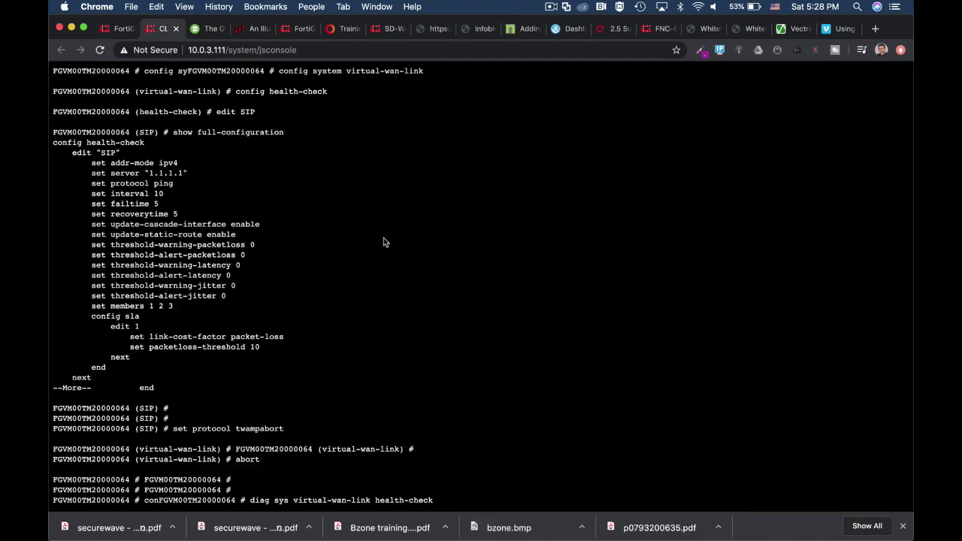
Step: Run the SIP health-check diagnostic (member 1 alive, members 2 and 3 dead), then close the console tab
{"action": "mouse_move", "coordinate": [401, 534]}
{"action": "type", "text": "SIP"}
{"action": "key", "text": "Return"}
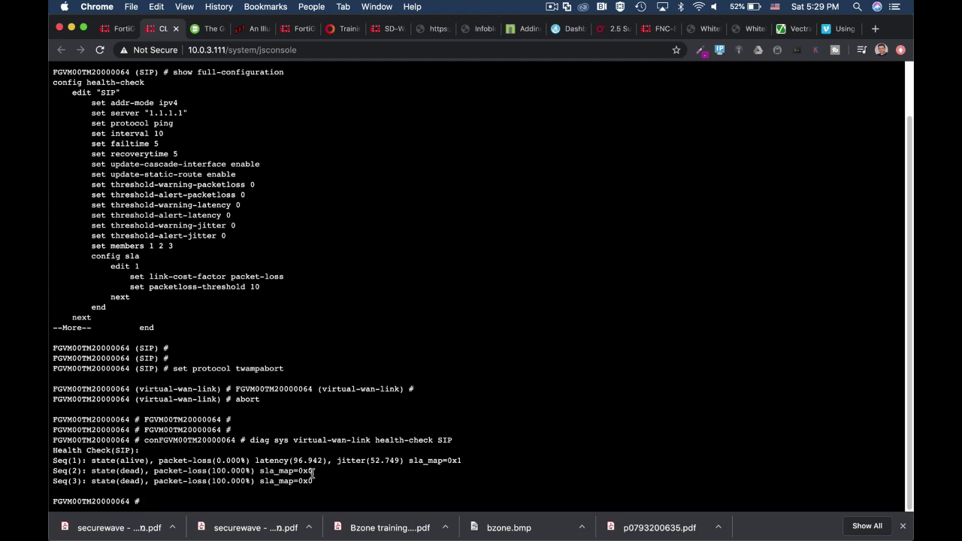
{"action": "mouse_move", "coordinate": [263, 535]}
{"action": "left_click", "coordinate": [176, 30]}
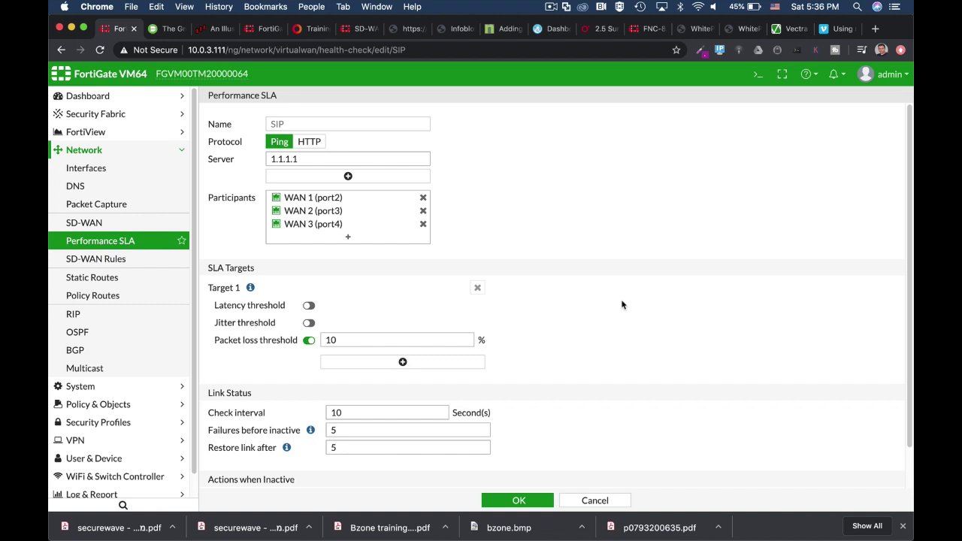
Step: In the CLI console, run 'get router info kernel | grep "proto=17"' and open it full-page
{"action": "left_click", "coordinate": [757, 75]}
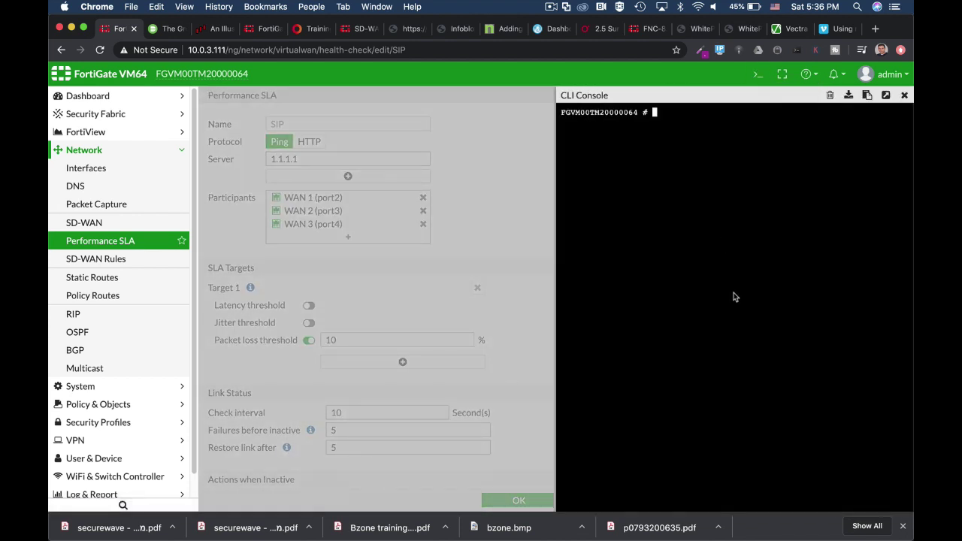
{"action": "type", "text": "get router info kernel |"}
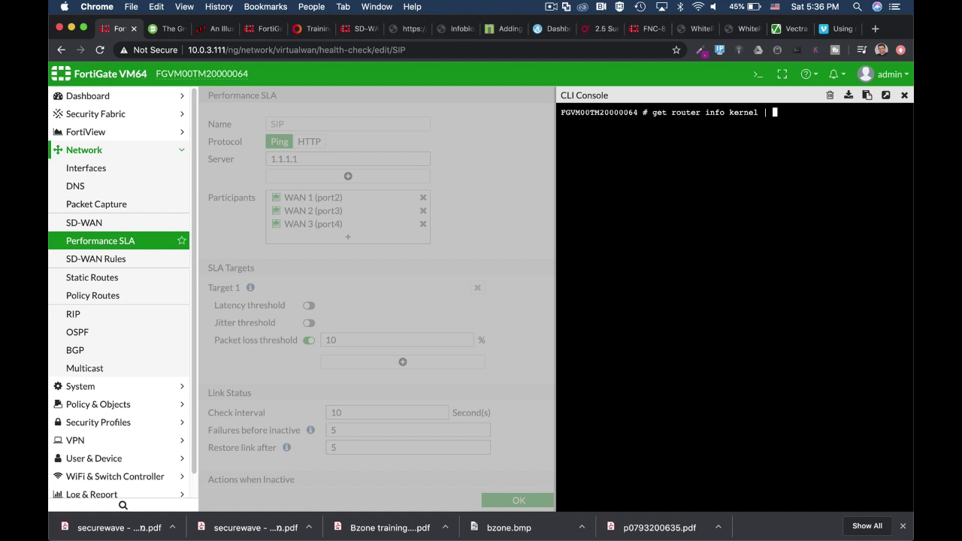
{"action": "type", "text": "grep \"proto="}
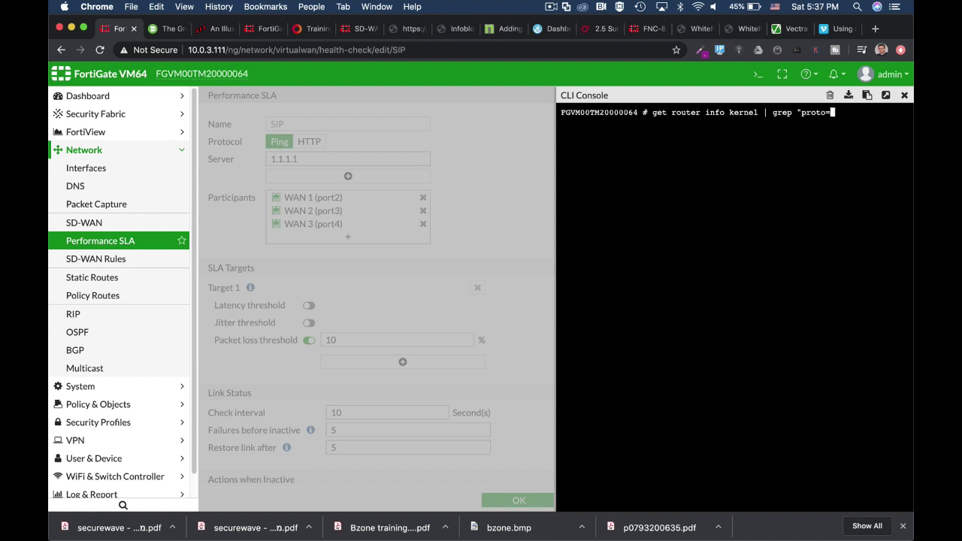
{"action": "type", "text": "17\""}
{"action": "key", "text": "Return"}
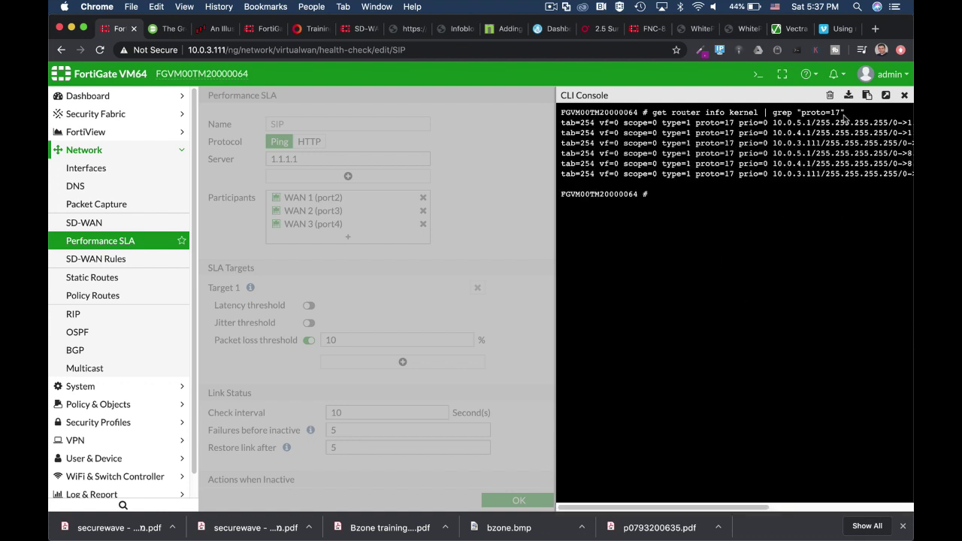
{"action": "left_click", "coordinate": [885, 96]}
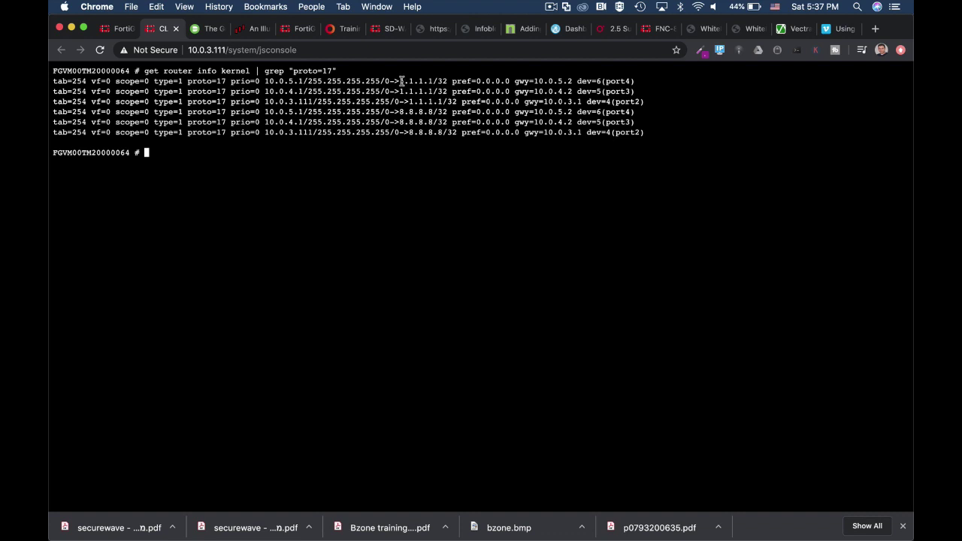
Step: Highlight the 1.1.1.1 and 8.8.8.8 routes in the kernel route listing
{"action": "left_click_drag", "start_coordinate": [399, 81], "coordinate": [437, 83]}
{"action": "left_click_drag", "start_coordinate": [399, 111], "coordinate": [432, 112]}
{"action": "left_click_drag", "start_coordinate": [399, 81], "coordinate": [433, 78]}
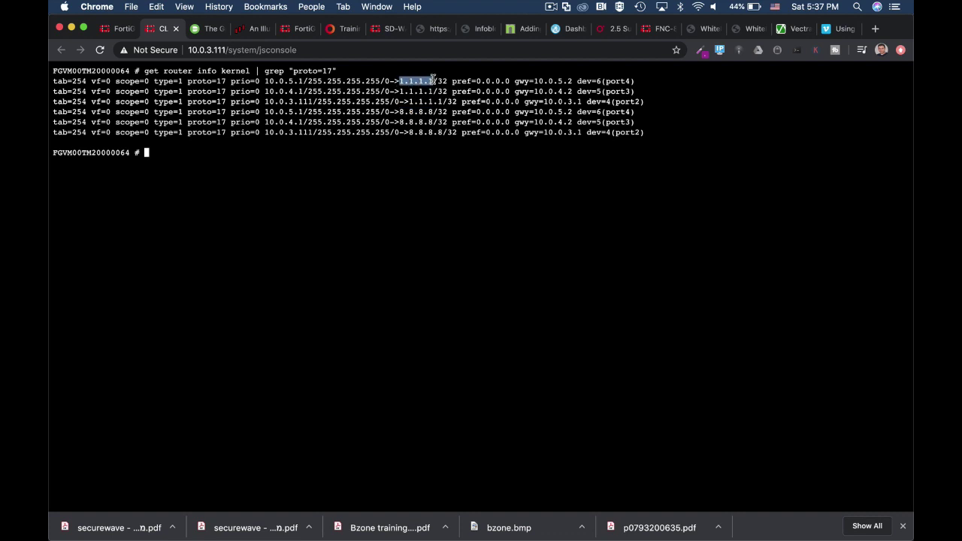
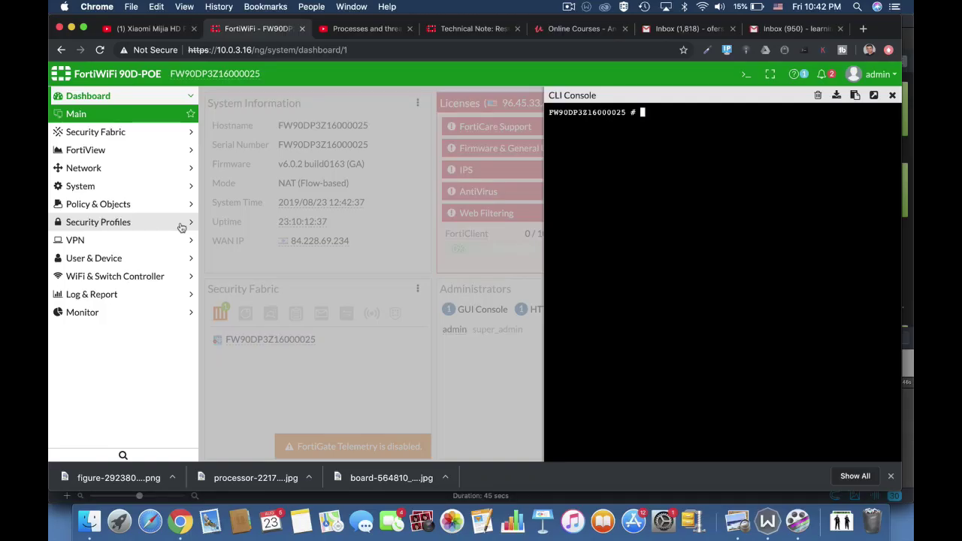
Step: Run diag sys top in the CLI Console to start the live process listing
{"action": "type", "text": "diag sys top"}
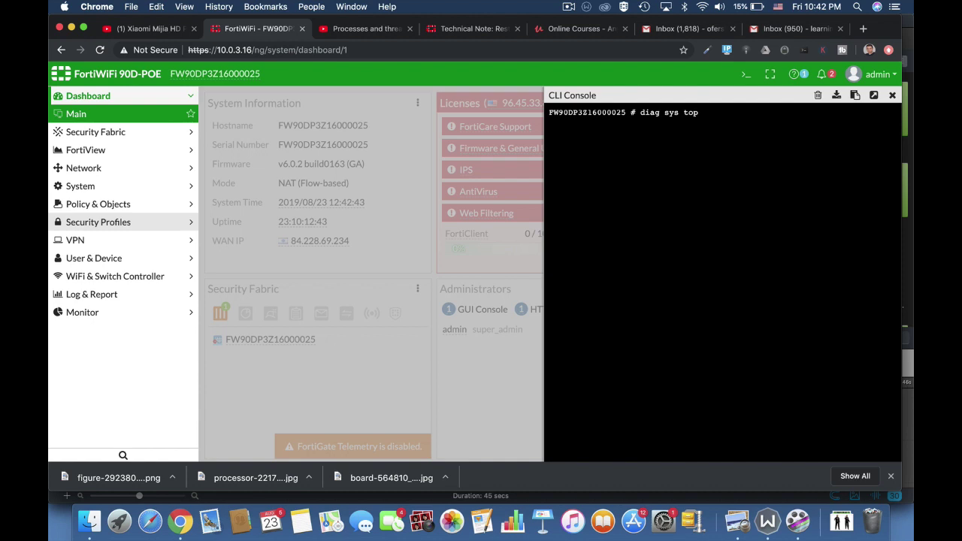
{"action": "key", "text": "Return"}
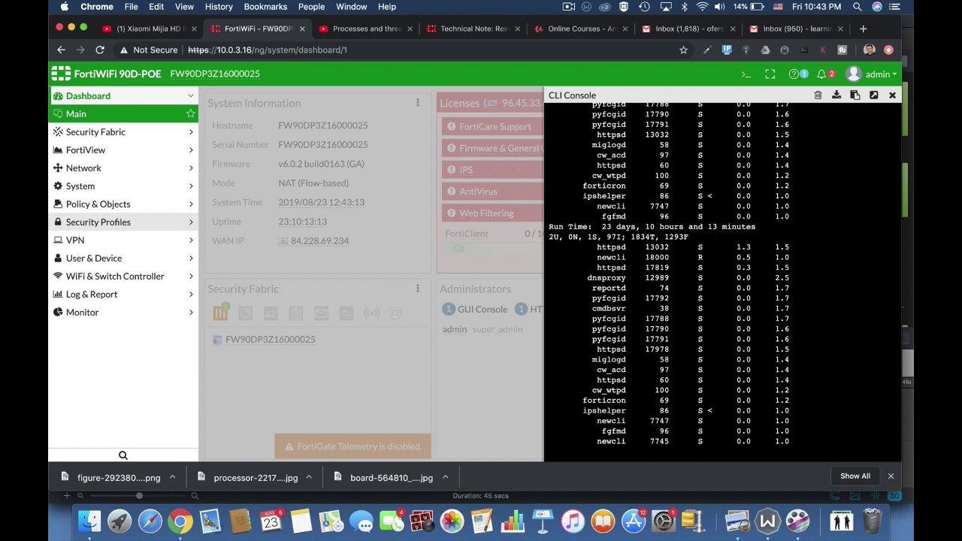
Step: Quit the process listing with q and run a bare get sys query
{"action": "type", "text": "q"}
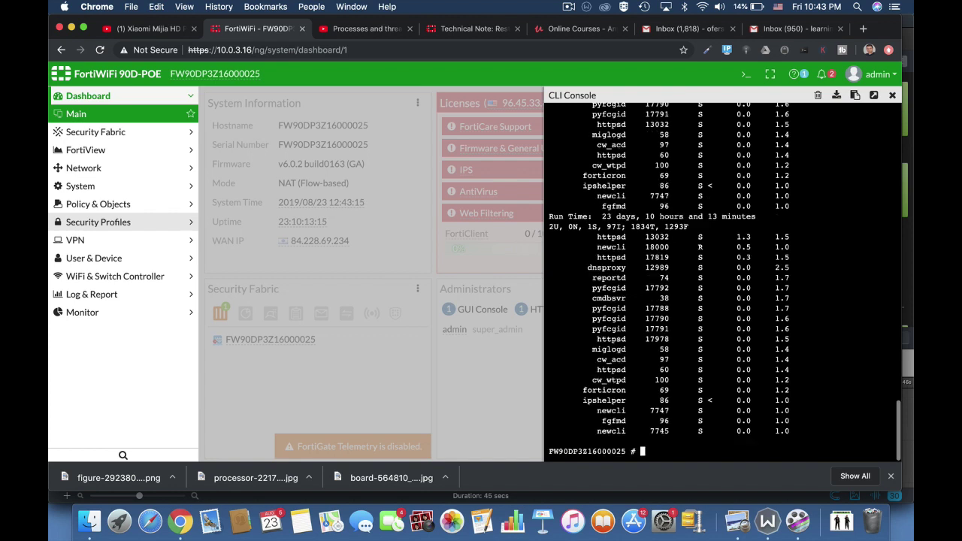
{"action": "type", "text": "get sys"}
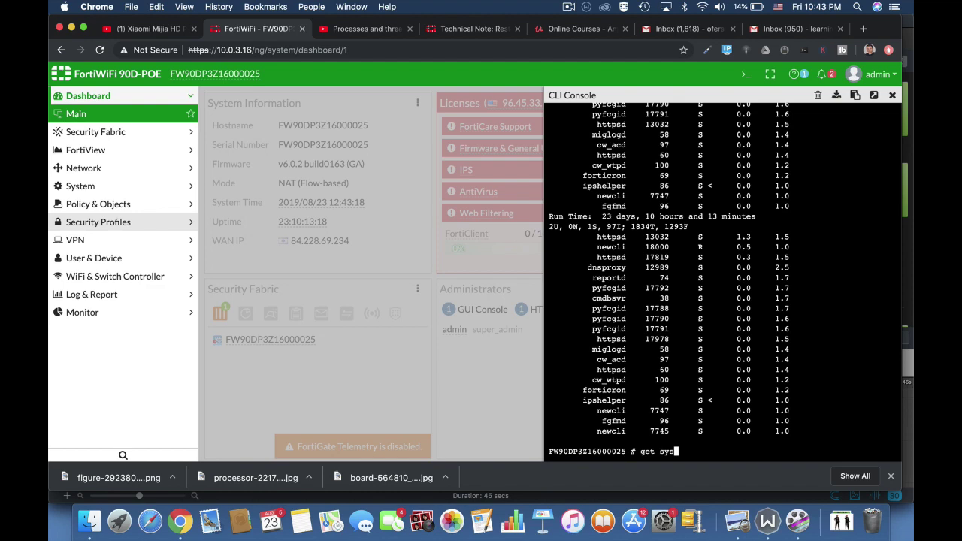
{"action": "key", "text": "Return"}
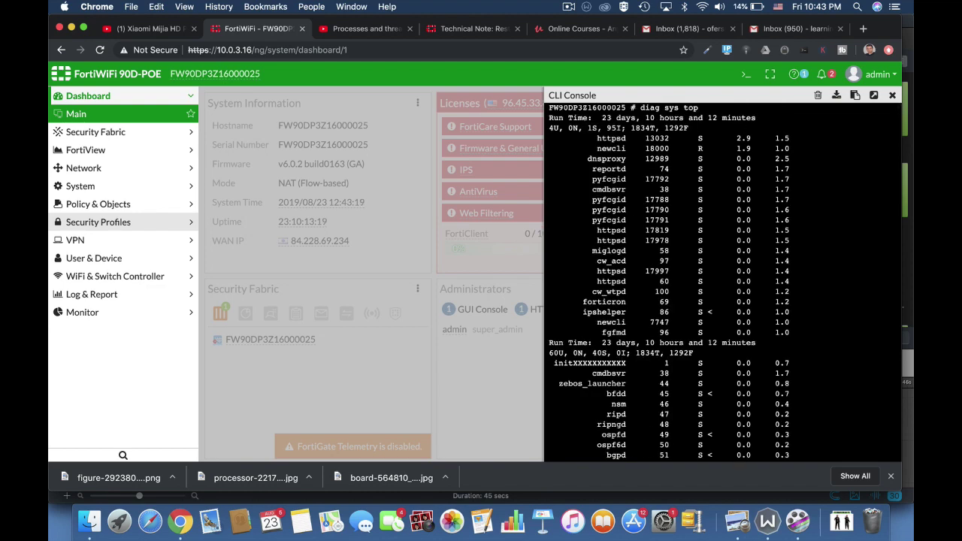
{"action": "key", "text": "Return"}
{"action": "key", "text": "Return"}
{"action": "key", "text": "Return"}
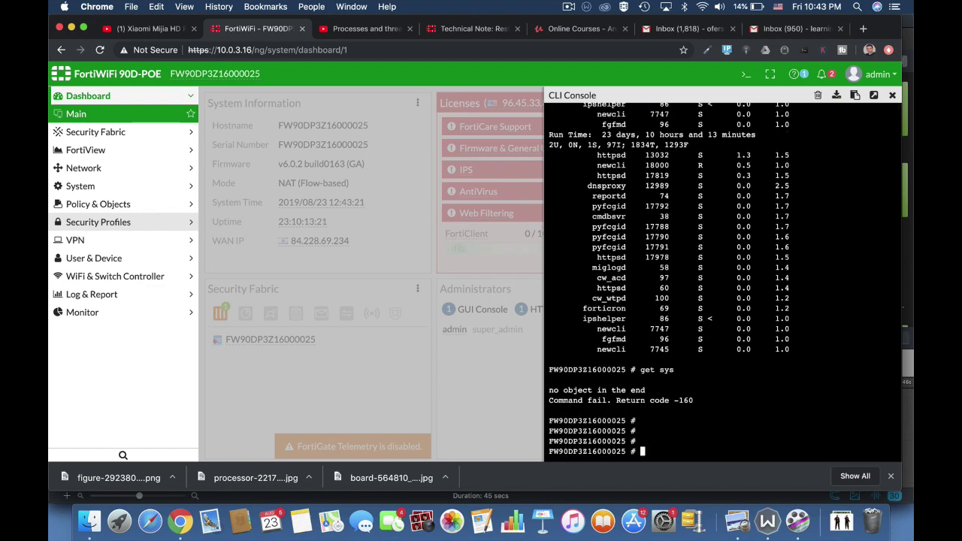
Step: Run get system performance top, using Tab completion for system and performance
{"action": "type", "text": "get sys"}
{"action": "key", "text": "Tab"}
{"action": "type", "text": "pe"}
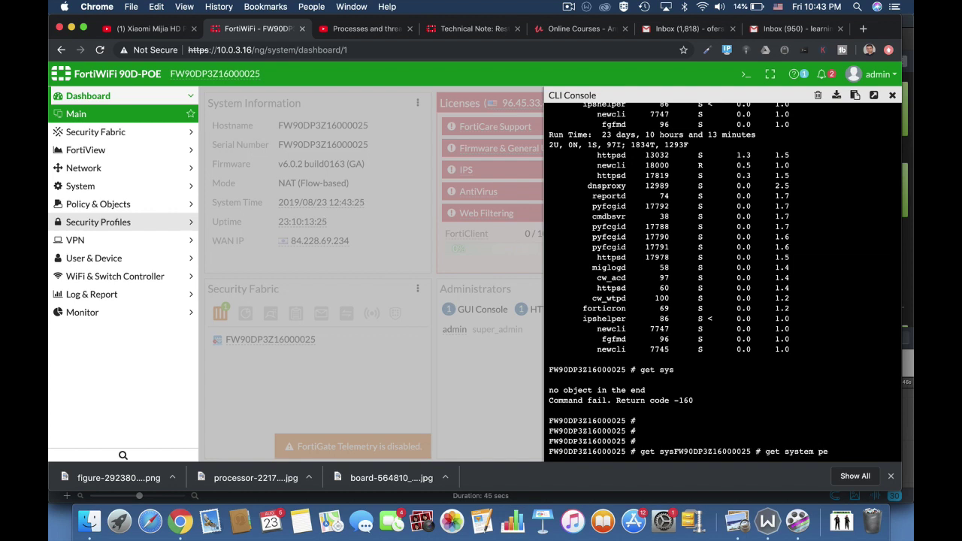
{"action": "key", "text": "Tab"}
{"action": "type", "text": "top"}
{"action": "key", "text": "Return"}
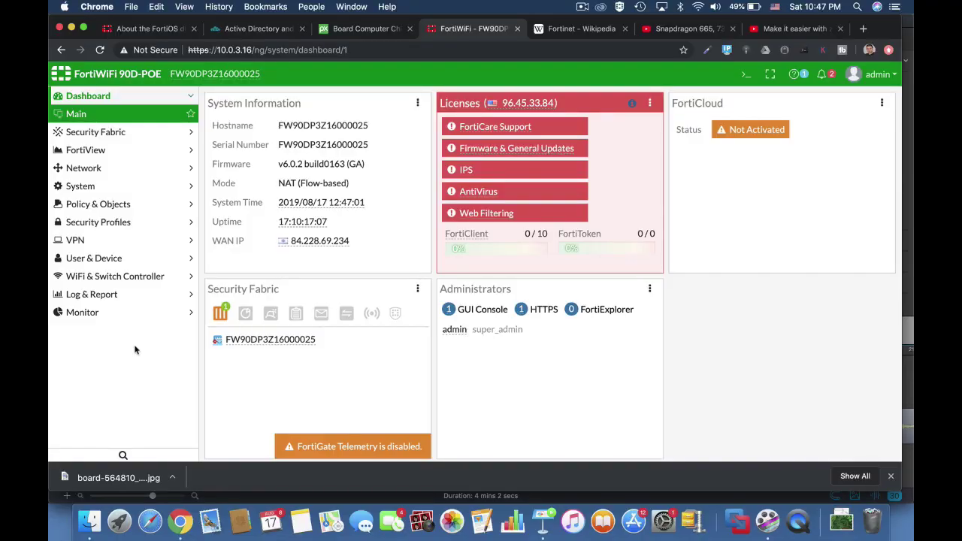
Step: Close the CLI Console and open the default AntiVirus profile under Security Profiles
{"action": "left_click", "coordinate": [746, 75]}
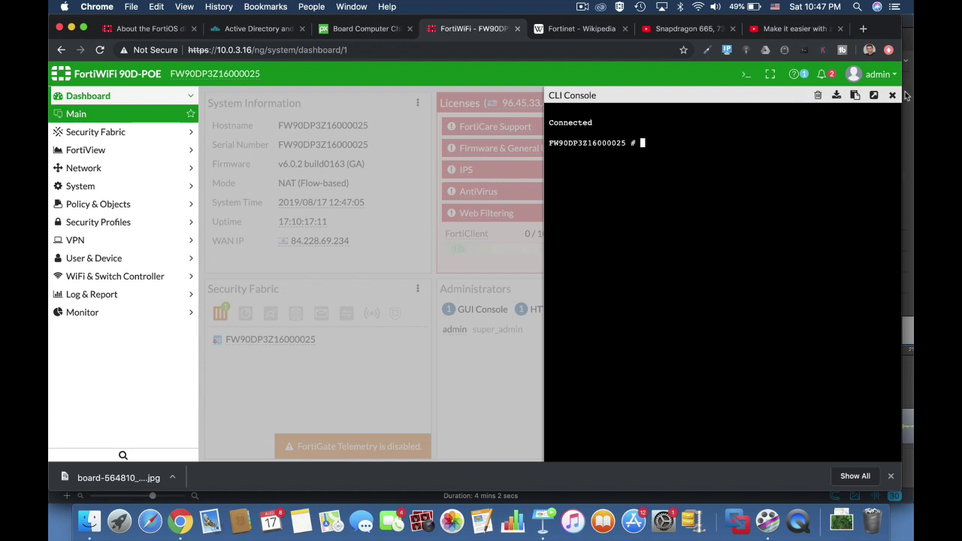
{"action": "left_click", "coordinate": [892, 95]}
{"action": "left_click", "coordinate": [148, 221]}
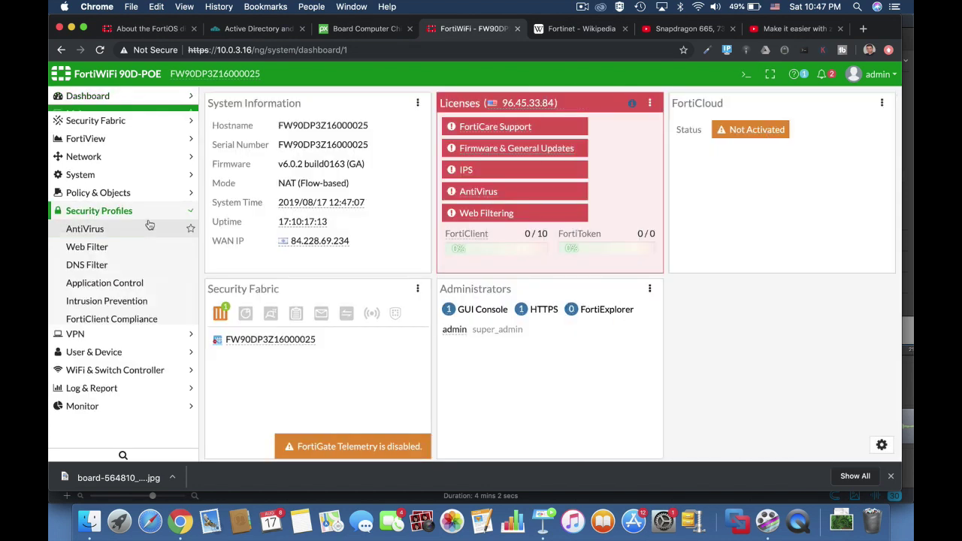
{"action": "left_click", "coordinate": [113, 224]}
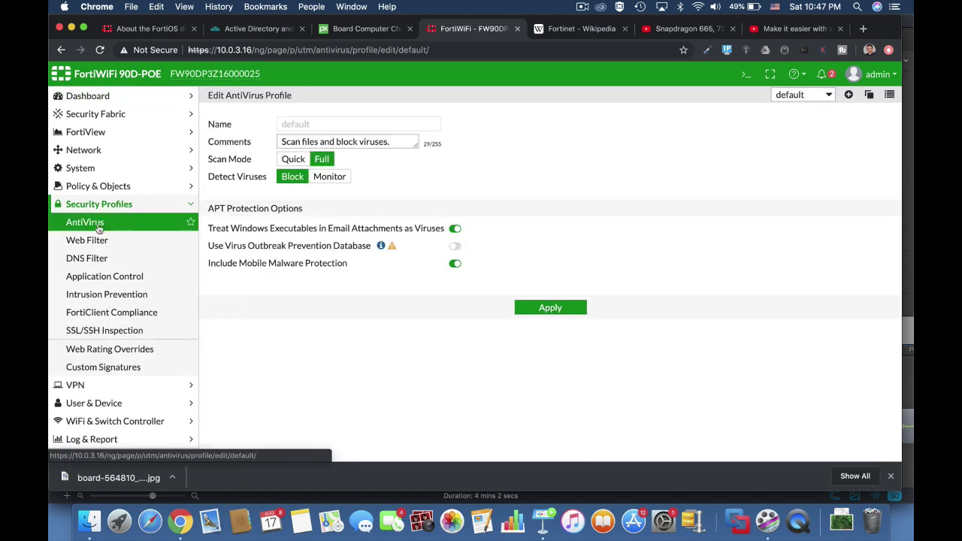
Step: Browse Application Control and DNS Filter, then open the default Intrusion Prevention sensor
{"action": "left_click", "coordinate": [96, 277]}
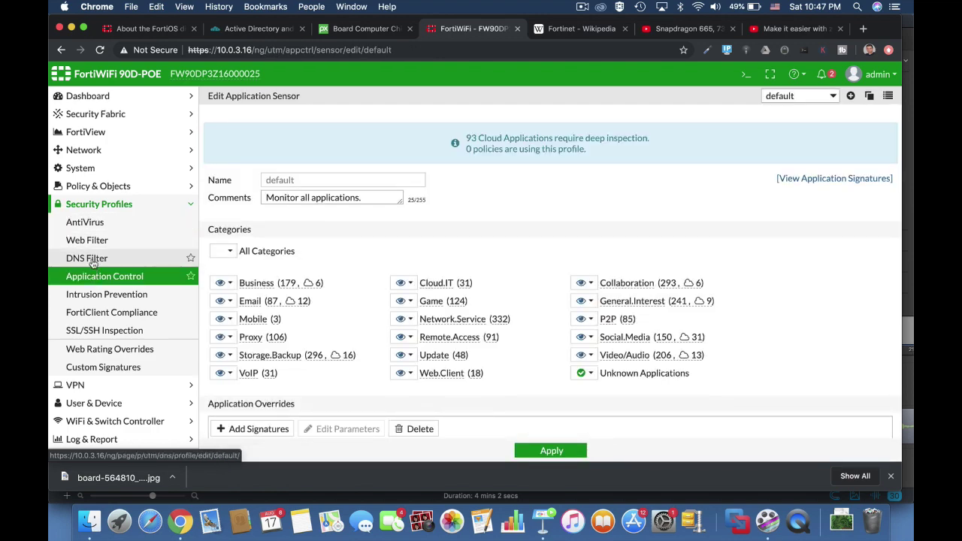
{"action": "left_click", "coordinate": [92, 261]}
{"action": "left_click", "coordinate": [91, 296]}
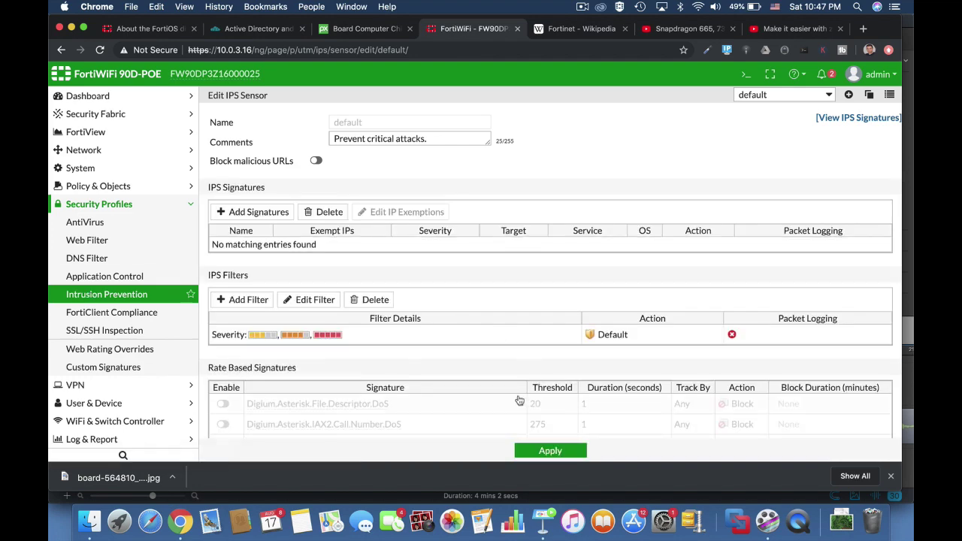
{"action": "scroll", "coordinate": [517, 389], "scroll_direction": "down", "scroll_amount": 10}
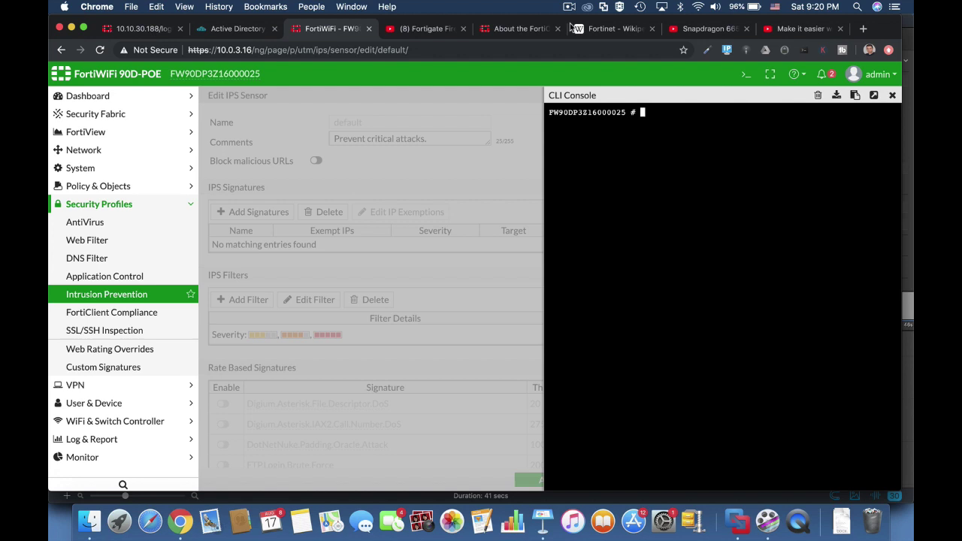
Step: Run diag sys top, rerun it as diag sys top 5 20, then stop it with q
{"action": "type", "text": "diag sys top"}
{"action": "key", "text": "Return"}
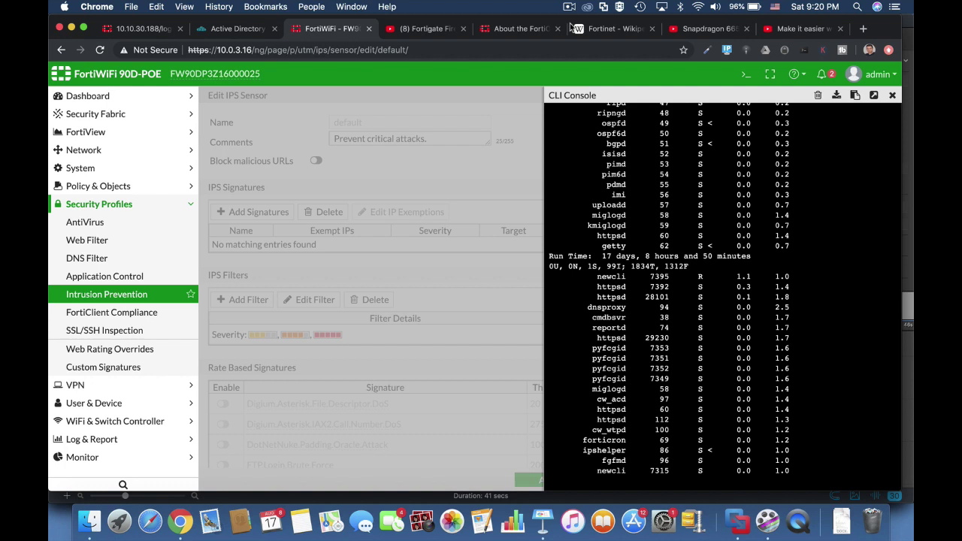
{"action": "type", "text": "q"}
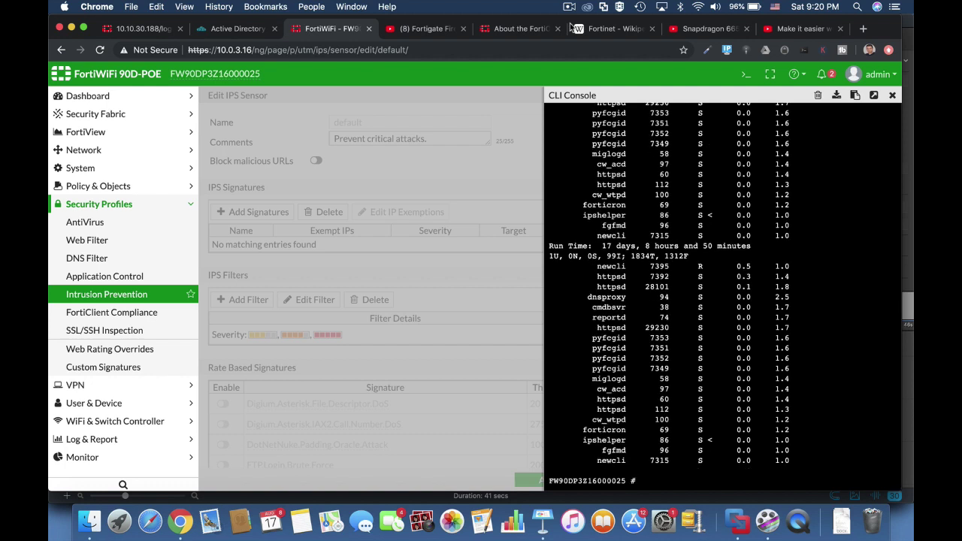
{"action": "type", "text": "diag sys top 5"}
{"action": "type", "text": "20"}
{"action": "key", "text": "Return"}
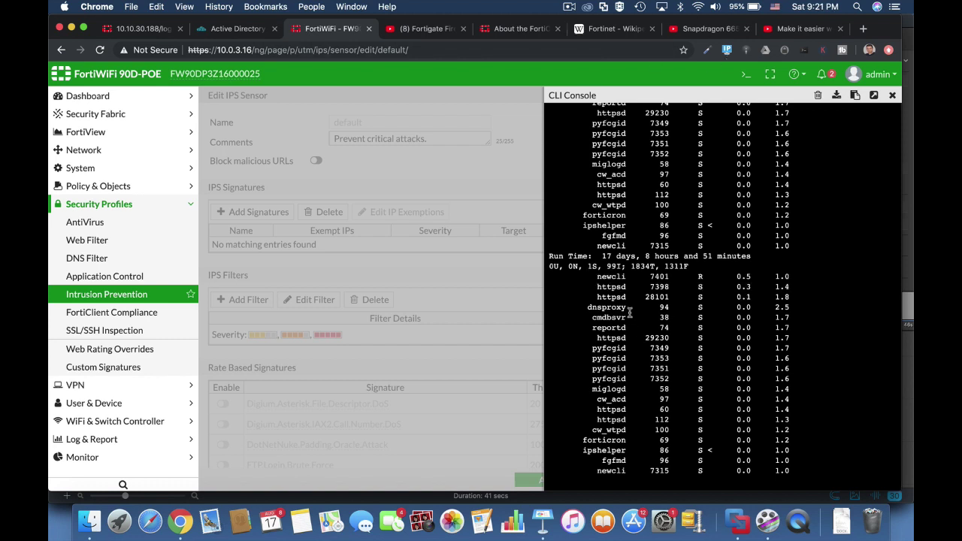
{"action": "key", "text": "q"}
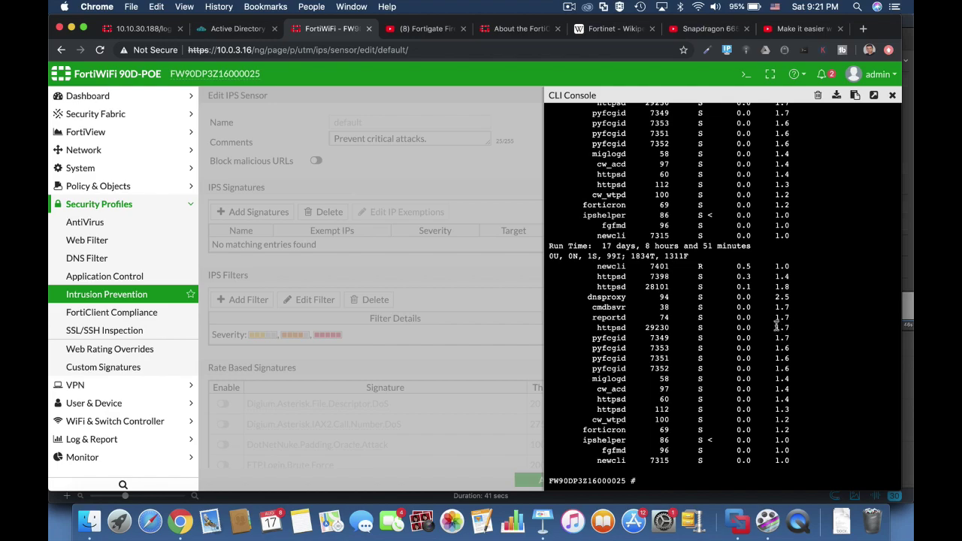
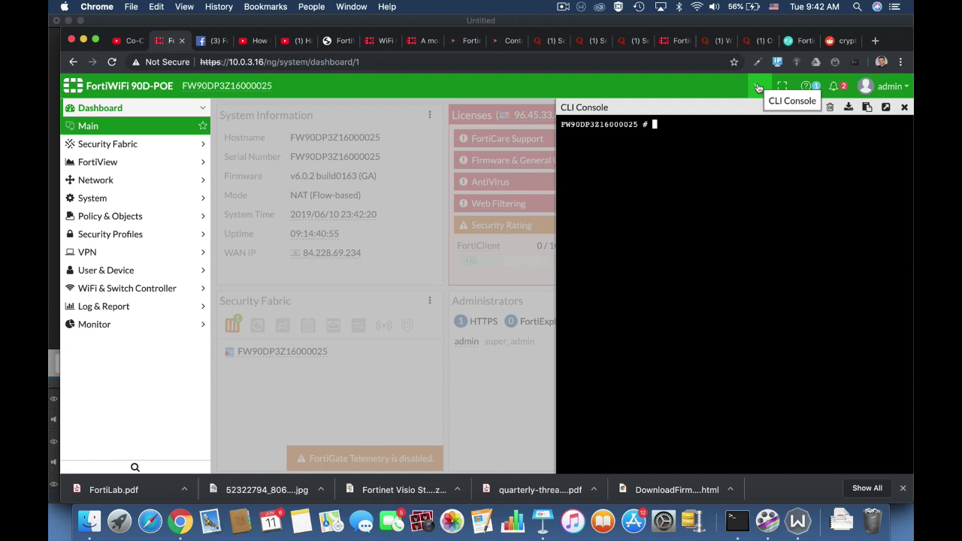
Step: In the CLI, enter config wireless-controller wtp-profile and edit the 11n-only profile
{"action": "type", "text": "config wi"}
{"action": "key", "text": "Tab"}
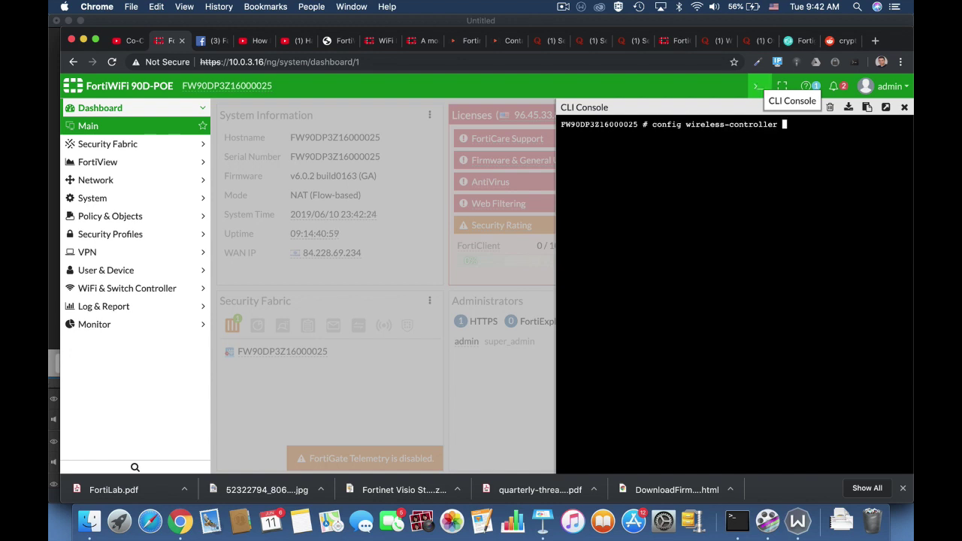
{"action": "type", "text": "wtp"}
{"action": "key", "text": "Tab"}
{"action": "key", "text": "Tab"}
{"action": "key", "text": "Return"}
{"action": "type", "text": "edit 11n-only"}
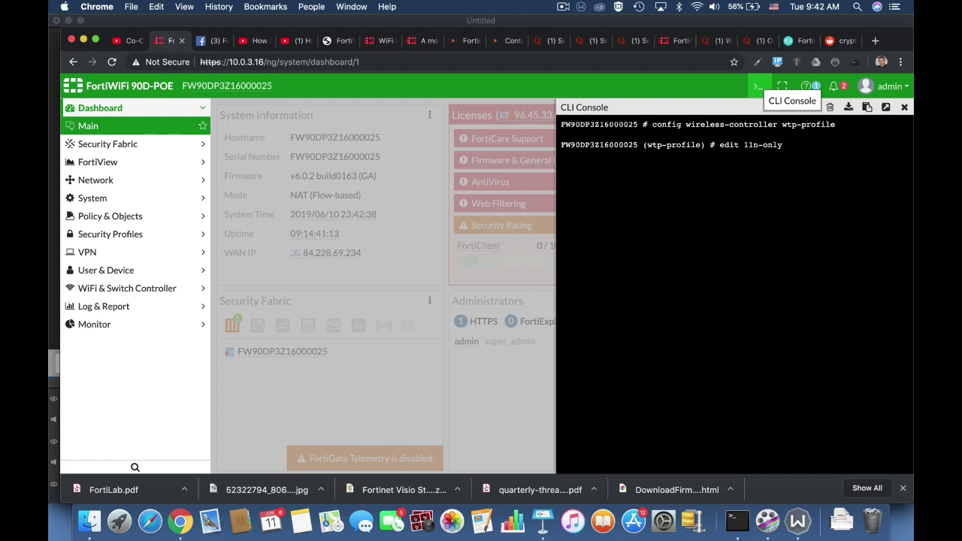
{"action": "key", "text": "Return"}
Step: Under config radio-1, set ap-handoff enable and end the radio section
{"action": "type", "text": "co"}
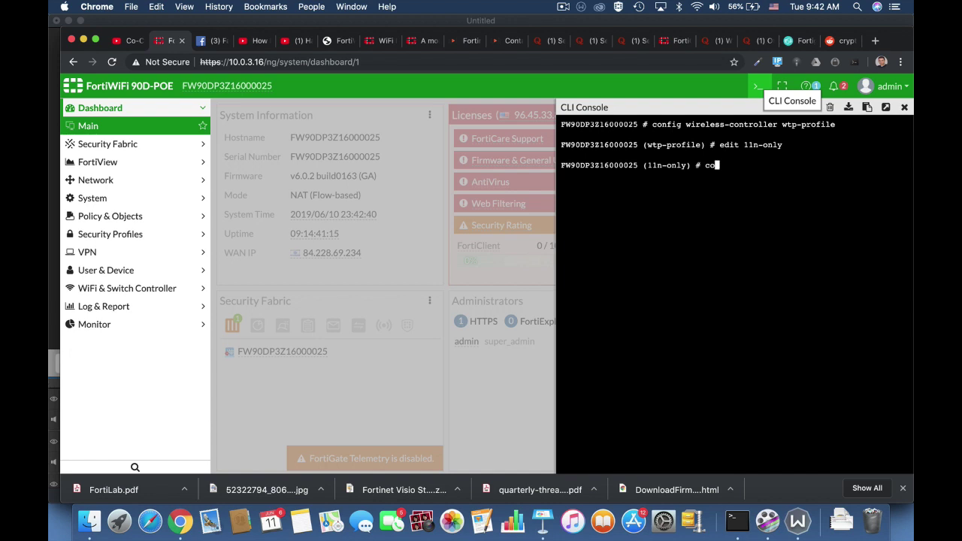
{"action": "type", "text": "nfig radio-1"}
{"action": "key", "text": "Return"}
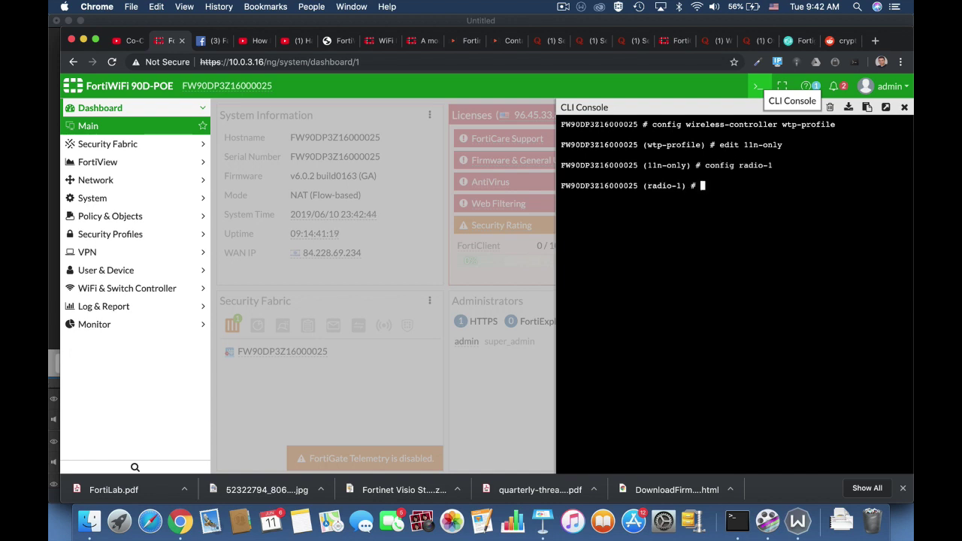
{"action": "type", "text": "set ap-handoff"}
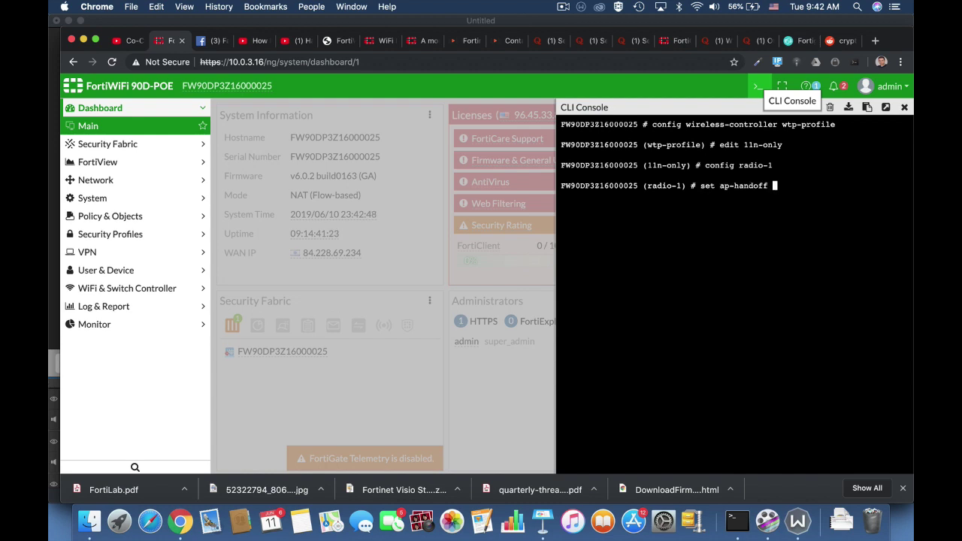
{"action": "type", "text": " enable"}
{"action": "key", "text": "Return"}
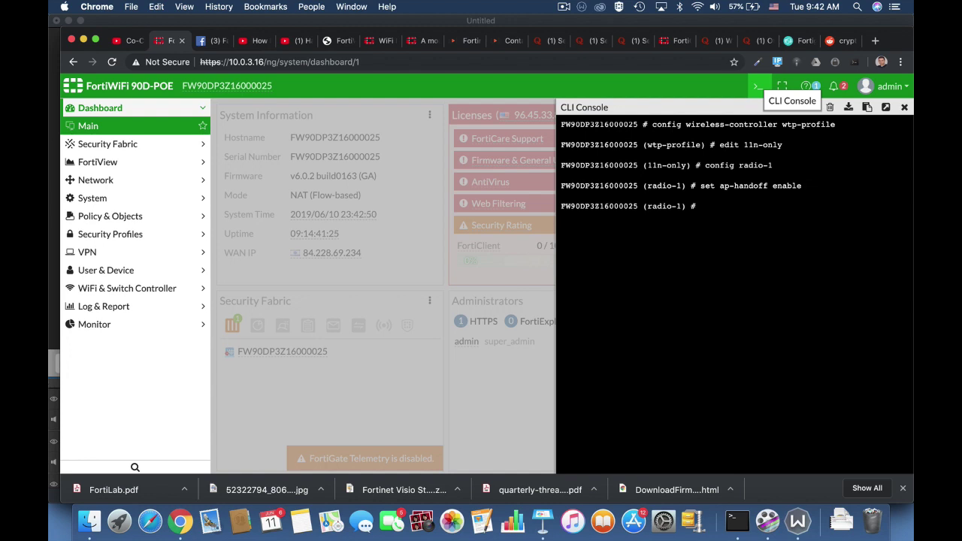
{"action": "type", "text": "end"}
{"action": "key", "text": "Return"}
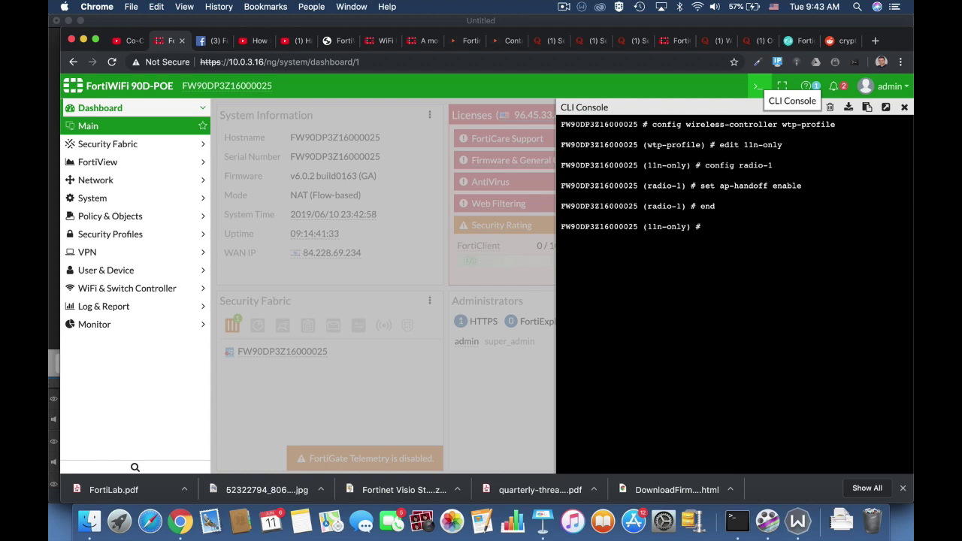
Step: Set handoff-sta-thresh to 15 on the 11n-only profile
{"action": "type", "text": "set "}
{"action": "type", "text": "handoff-rssi"}
{"action": "key", "text": "BackSpace"}
{"action": "key", "text": "BackSpace"}
{"action": "key", "text": "BackSpace"}
{"action": "key", "text": "BackSpace"}
{"action": "key", "text": "BackSpace"}
{"action": "key", "text": "BackSpace"}
{"action": "key", "text": "BackSpace"}
{"action": "key", "text": "BackSpace"}
{"action": "key", "text": "BackSpace"}
{"action": "key", "text": "BackSpace"}
{"action": "key", "text": "BackSpace"}
{"action": "key", "text": "BackSpace"}
{"action": "type", "text": "handoff-rssi"}
{"action": "key", "text": "Tab"}
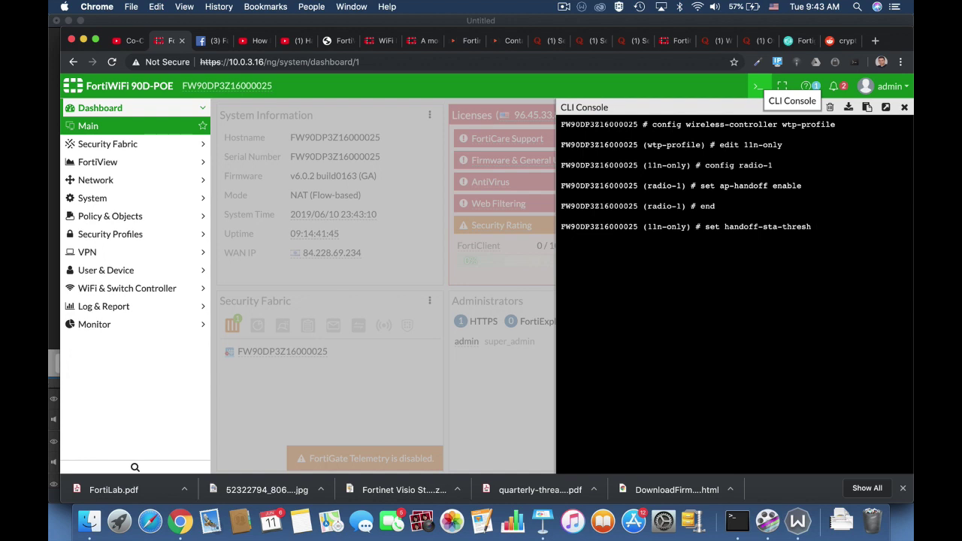
{"action": "type", "text": "15"}
{"action": "key", "text": "Return"}
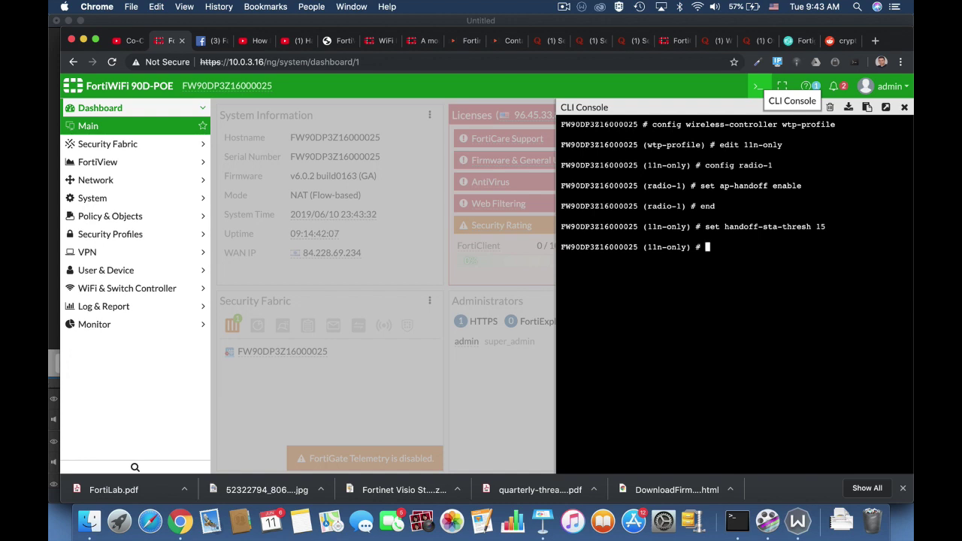
Step: Type the command 'set handoff-rssi 30' at the prompt
{"action": "type", "text": "set handoff-rssi"}
{"action": "key", "text": "BackSpace"}
{"action": "type", "text": "3"}
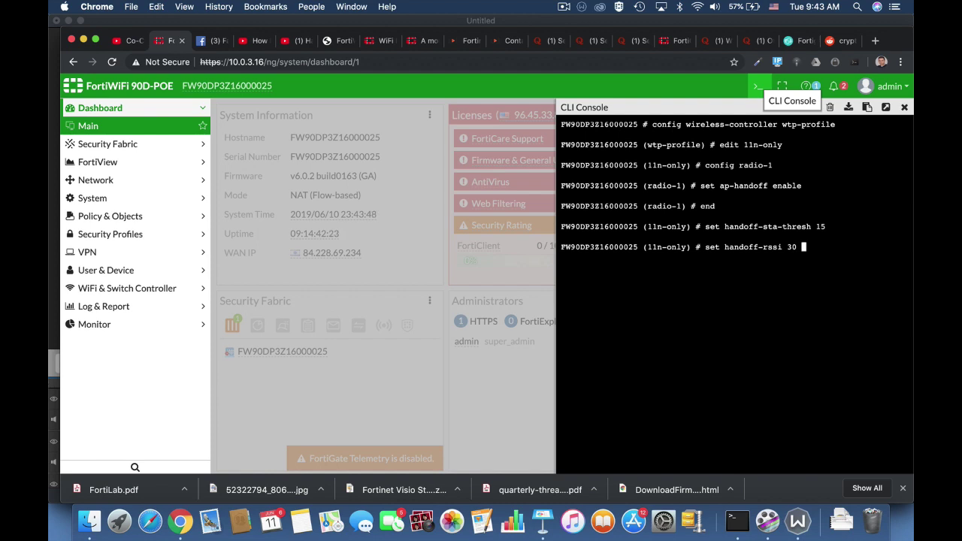
{"action": "type", "text": "0"}
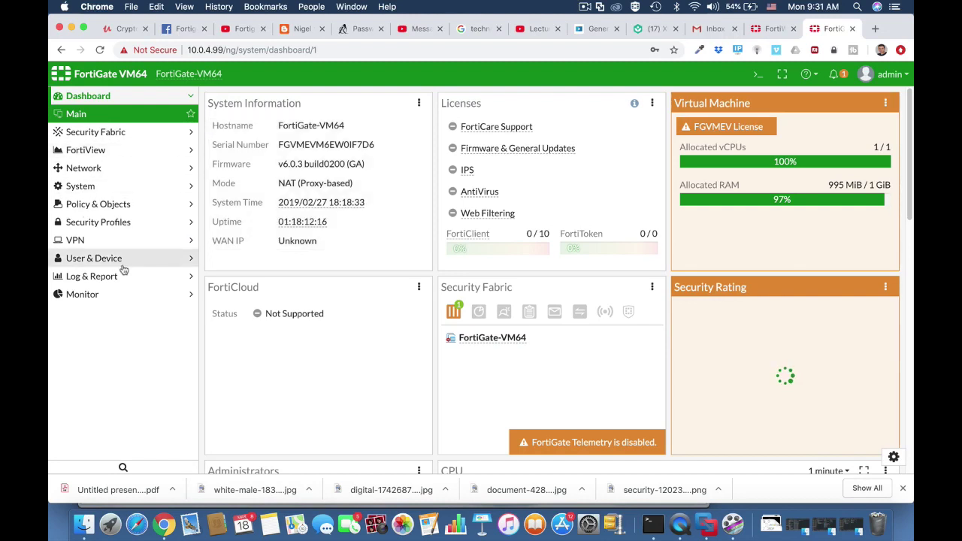
Step: Start a new custom device group named 'technicians BYOD'
{"action": "left_click", "coordinate": [122, 261]}
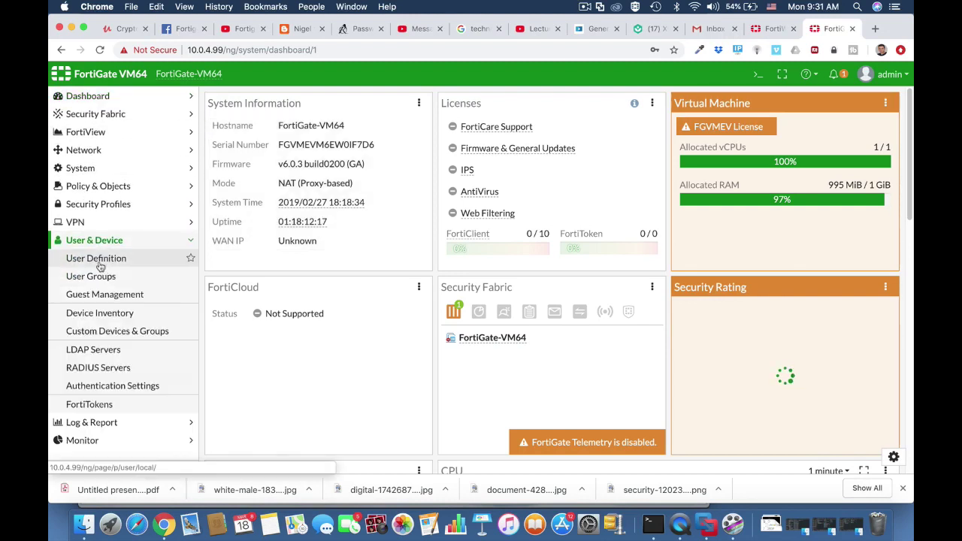
{"action": "left_click", "coordinate": [99, 334]}
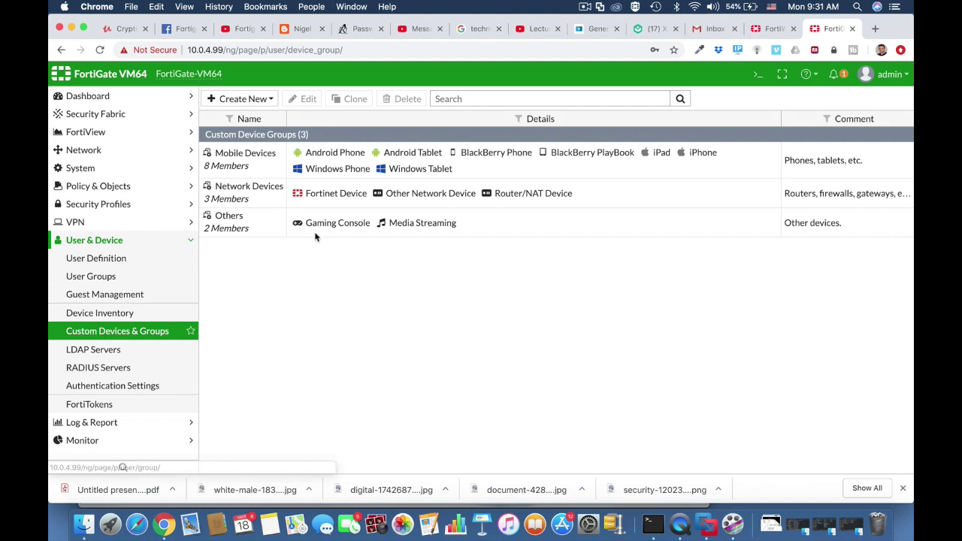
{"action": "left_click", "coordinate": [267, 99]}
{"action": "left_click", "coordinate": [249, 128]}
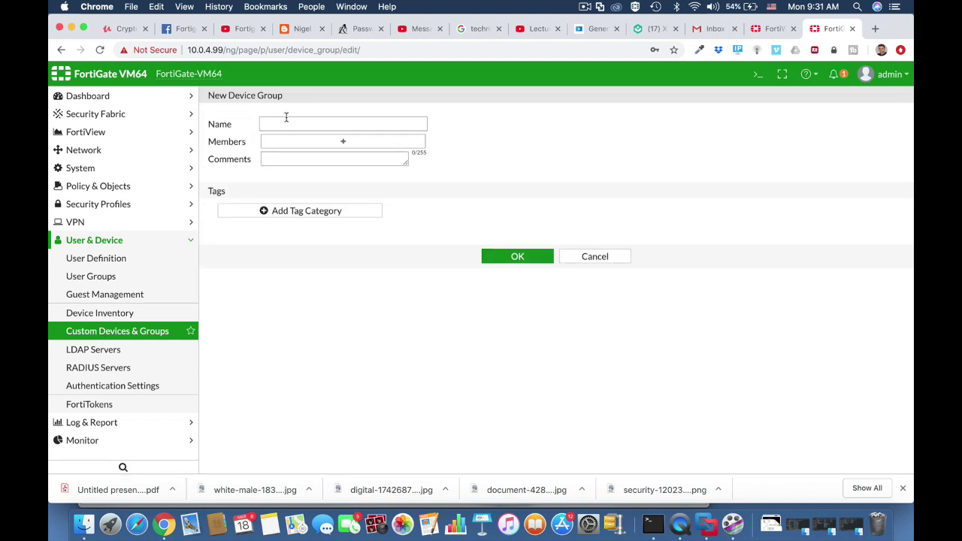
{"action": "left_click", "coordinate": [276, 124]}
{"action": "type", "text": "tec"}
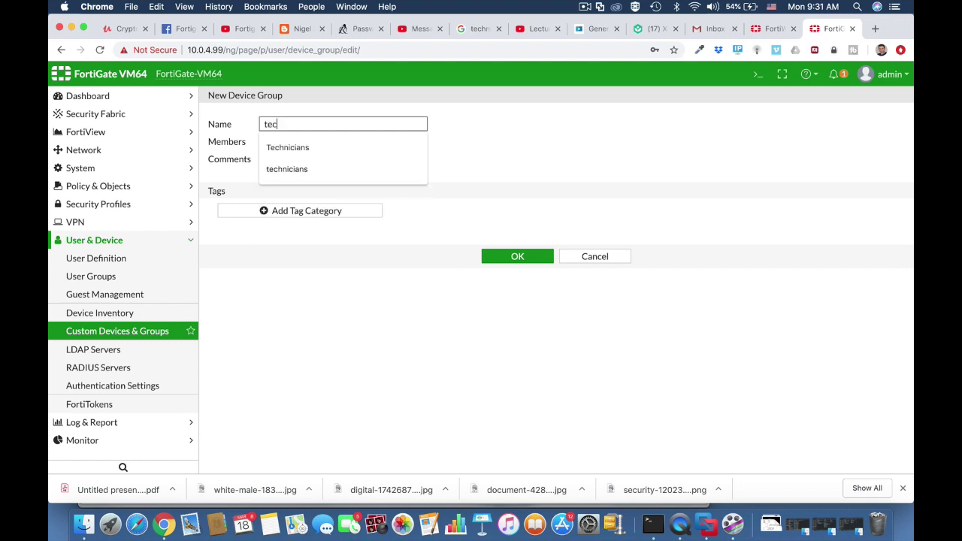
{"action": "type", "text": "hnicians"}
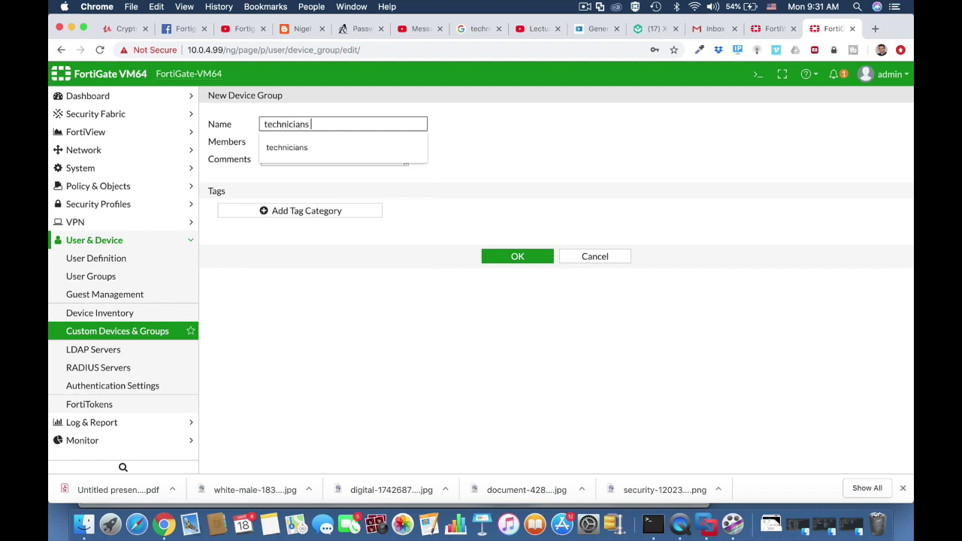
{"action": "type", "text": " BYOD"}
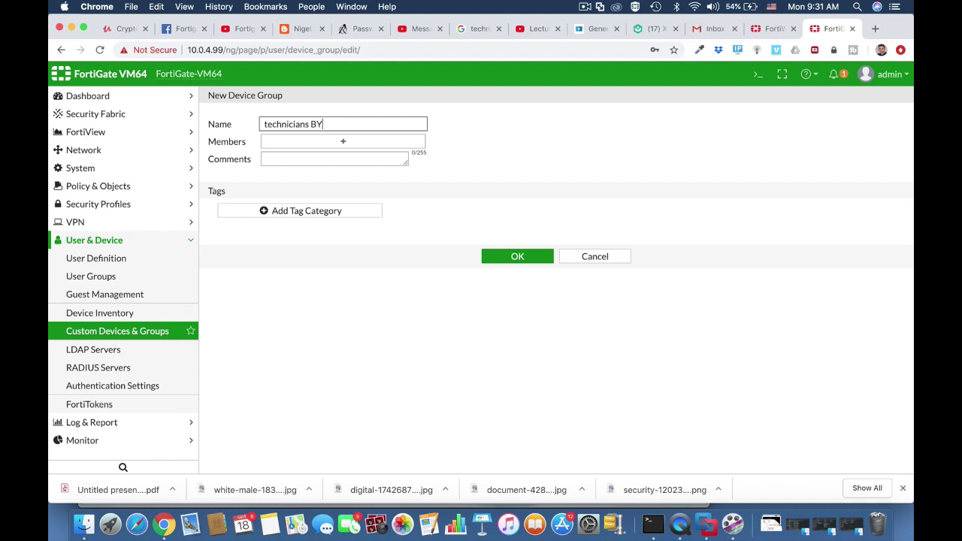
Step: Add Android Phone, Android Tablet and iOS Device as members and save the group
{"action": "left_click", "coordinate": [283, 140]}
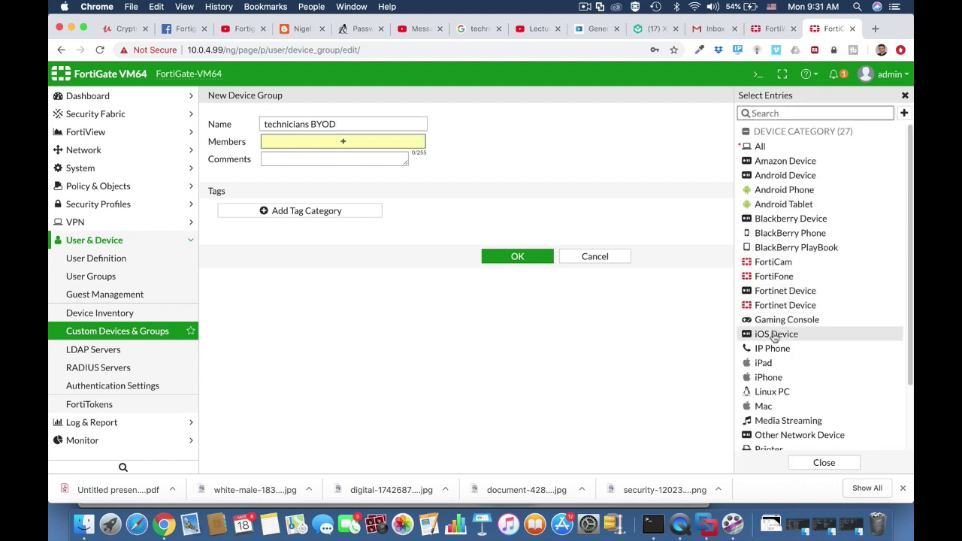
{"action": "left_click", "coordinate": [775, 336]}
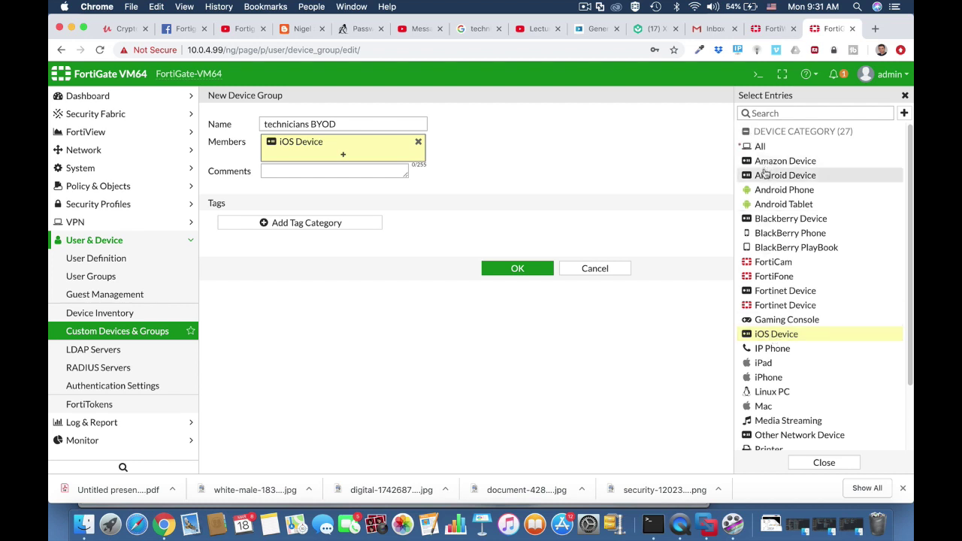
{"action": "left_click", "coordinate": [765, 176]}
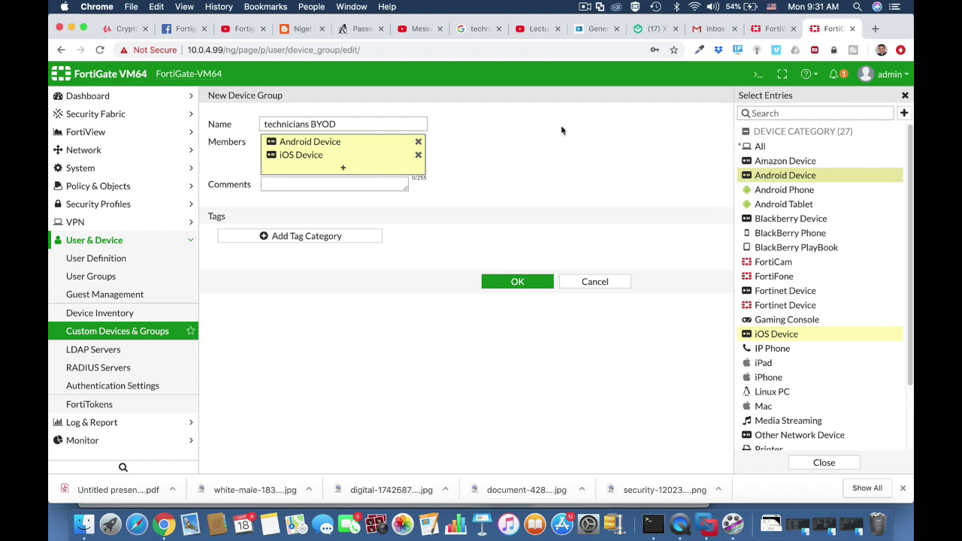
{"action": "left_click", "coordinate": [418, 144]}
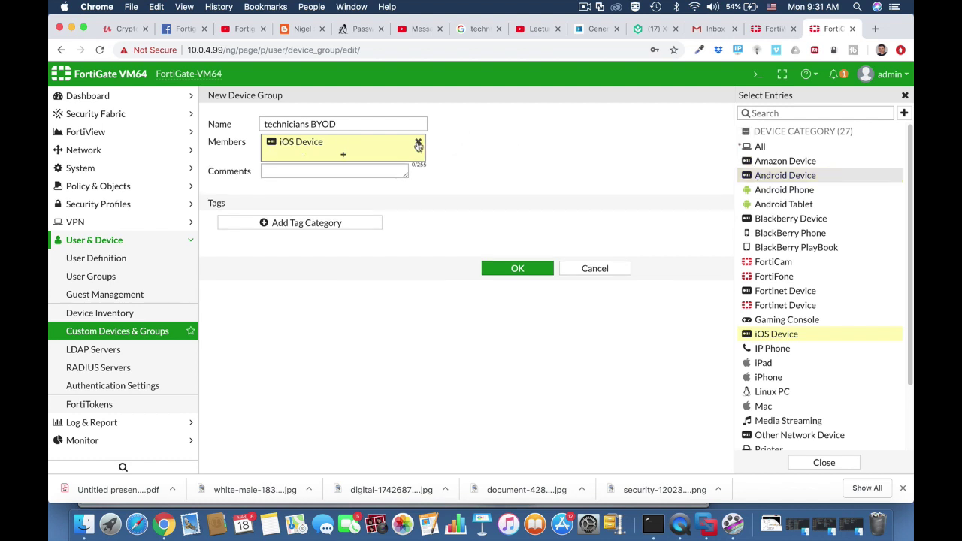
{"action": "left_click", "coordinate": [786, 195]}
{"action": "left_click", "coordinate": [786, 201]}
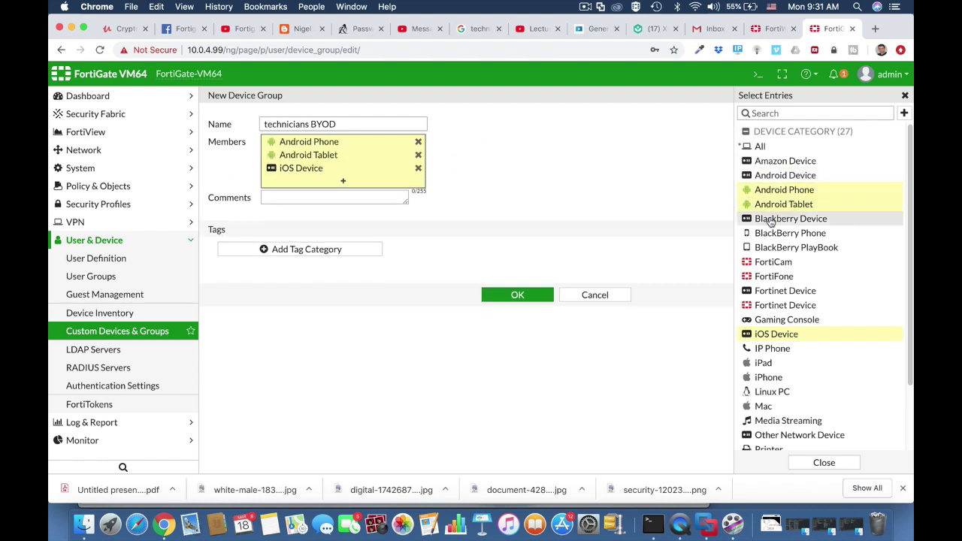
{"action": "left_click", "coordinate": [322, 197]}
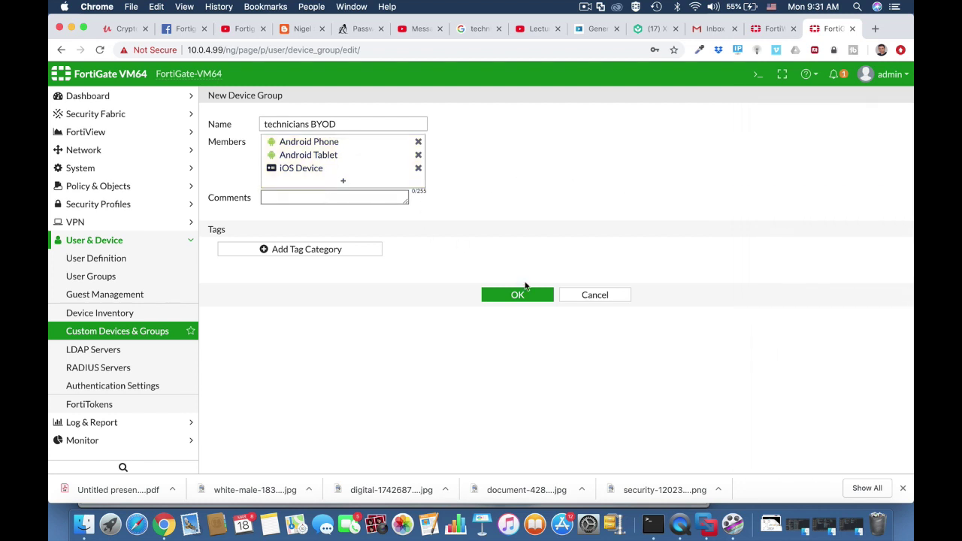
{"action": "left_click", "coordinate": [517, 297]}
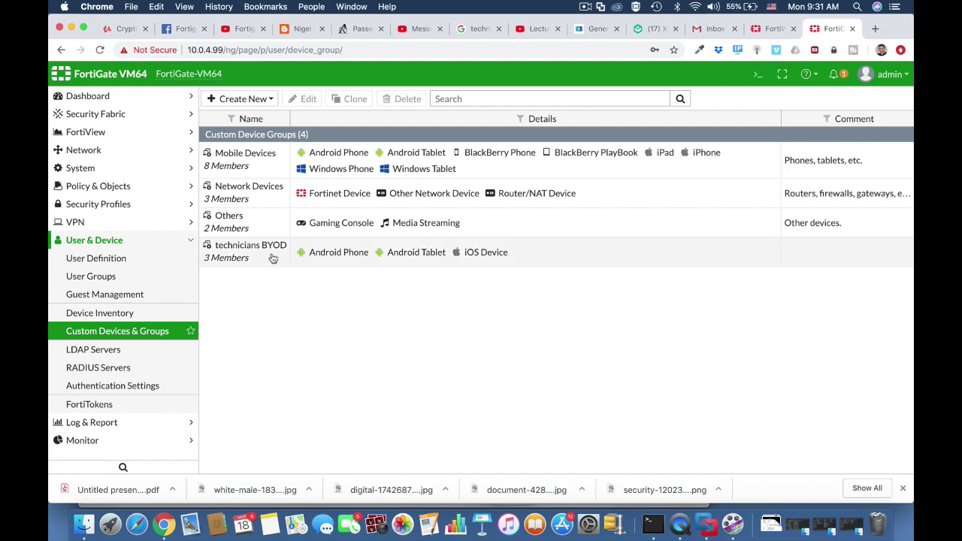
Step: Start a new Firewall-type user group named 'technicians'
{"action": "left_click", "coordinate": [118, 259]}
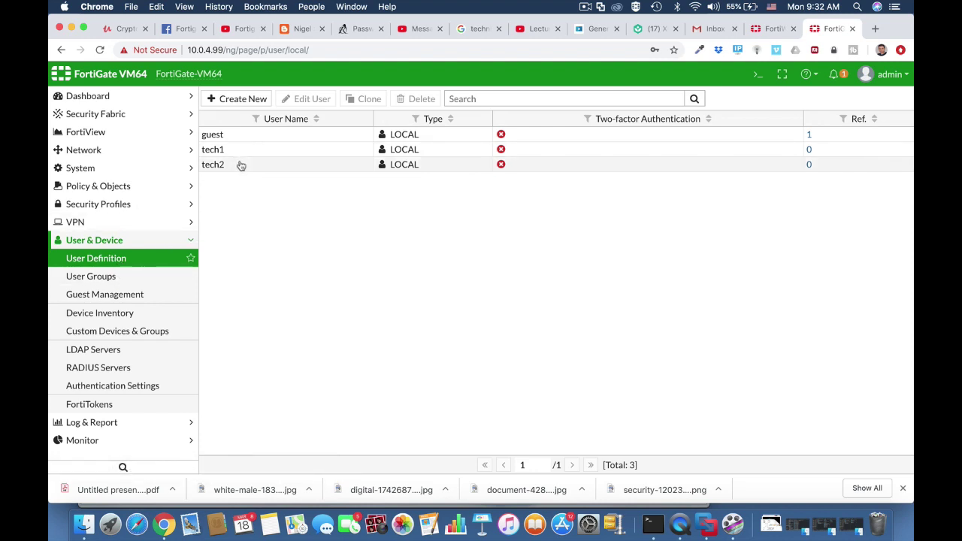
{"action": "left_click", "coordinate": [131, 276]}
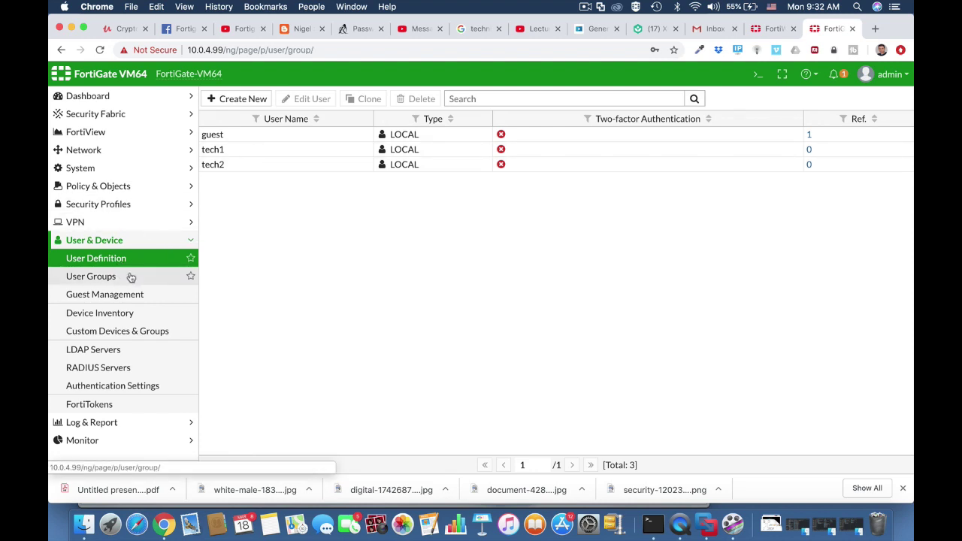
{"action": "left_click", "coordinate": [243, 100]}
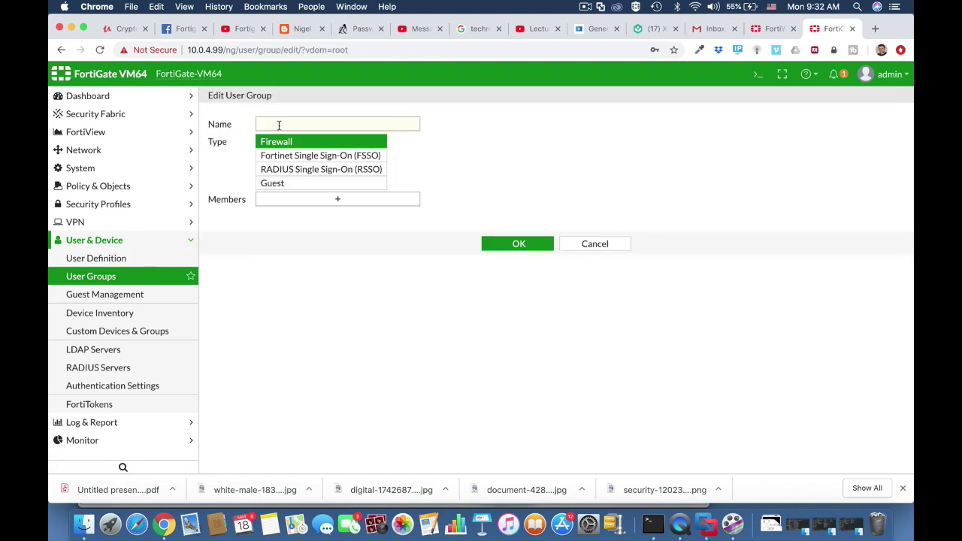
{"action": "left_click", "coordinate": [279, 125]}
{"action": "type", "text": "technicians"}
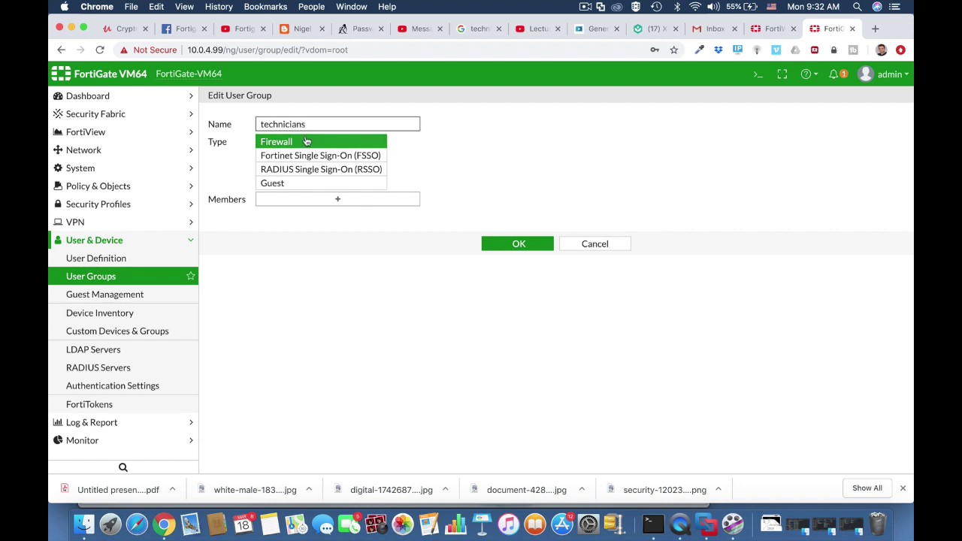
{"action": "left_click", "coordinate": [384, 141]}
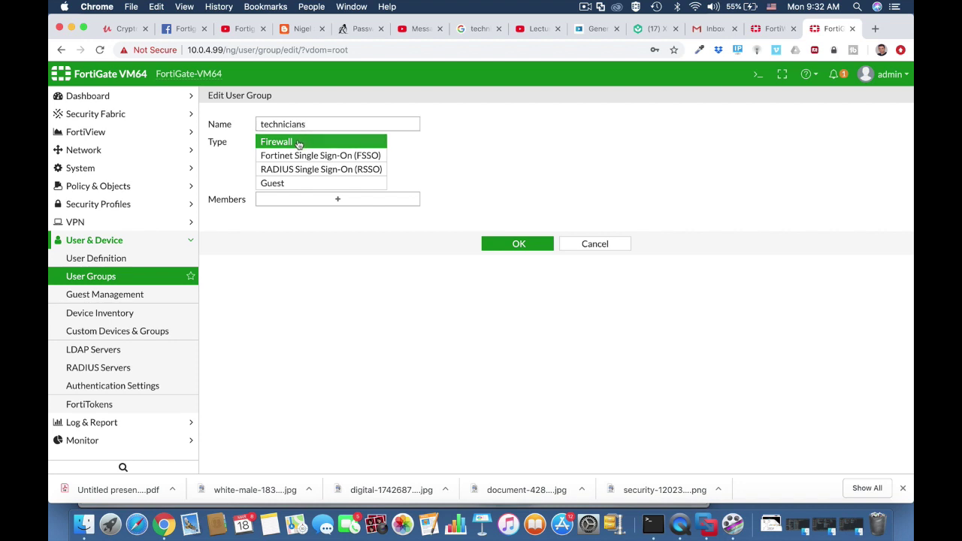
Step: Add tech1 and tech2 as members, save, then go to Network > Interfaces
{"action": "left_click", "coordinate": [400, 203]}
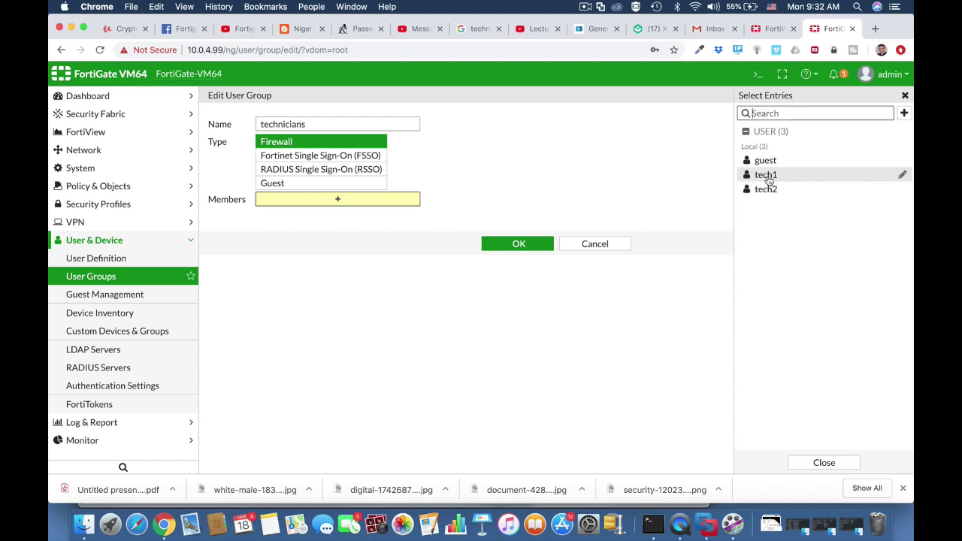
{"action": "left_click", "coordinate": [765, 174]}
{"action": "left_click", "coordinate": [766, 189]}
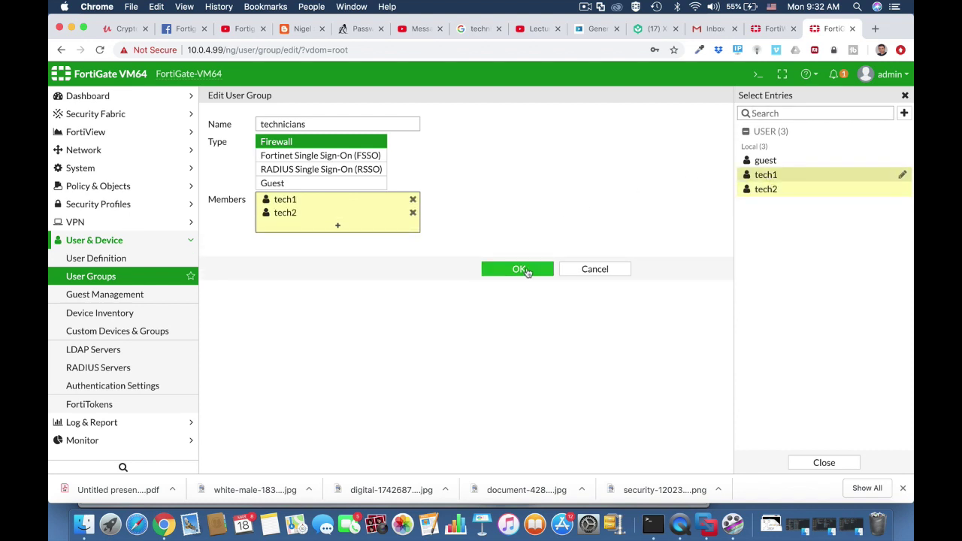
{"action": "left_click", "coordinate": [530, 272]}
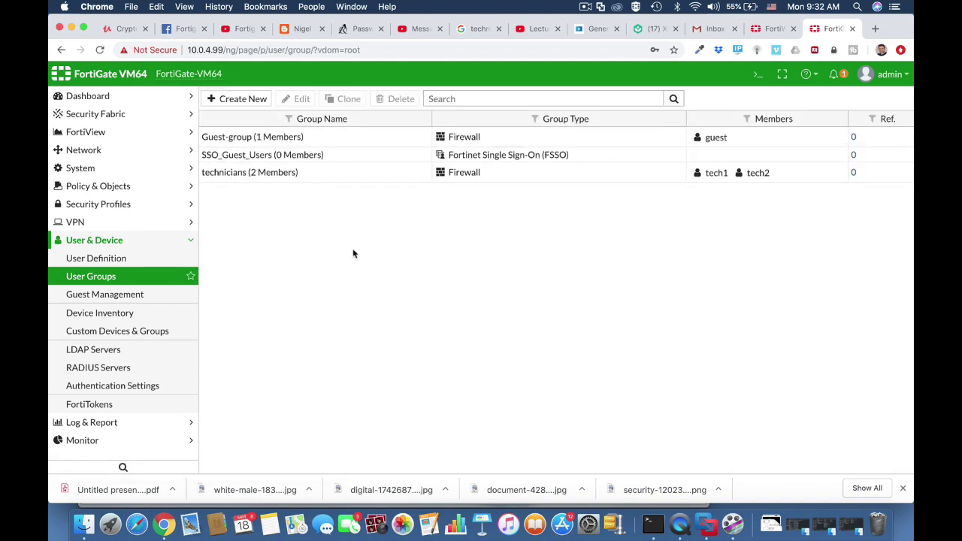
{"action": "left_click", "coordinate": [128, 151]}
{"action": "left_click", "coordinate": [121, 169]}
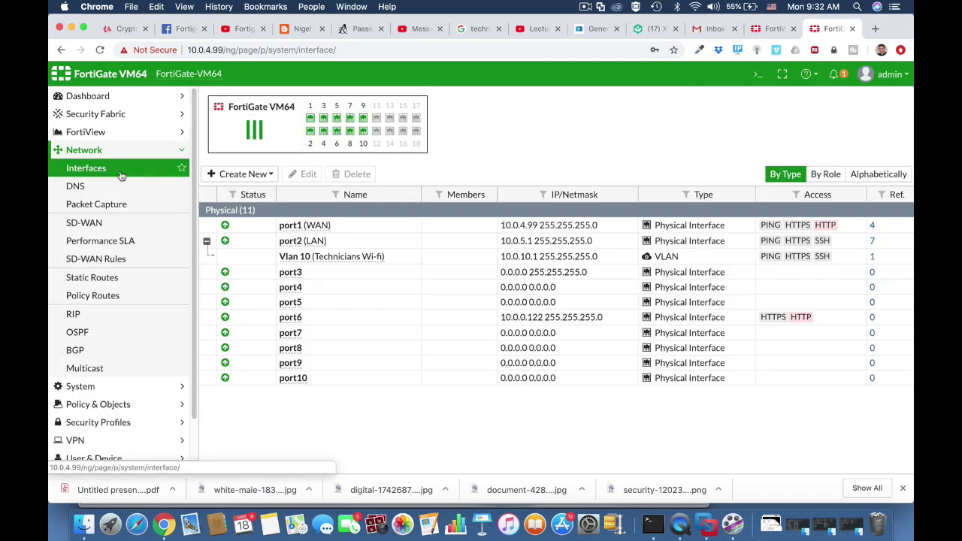
Step: Turn on Device Detection and Active Scanning for the Vlan 10 Technicians Wi-fi interface and save
{"action": "left_click", "coordinate": [320, 258]}
{"action": "left_click", "coordinate": [308, 174]}
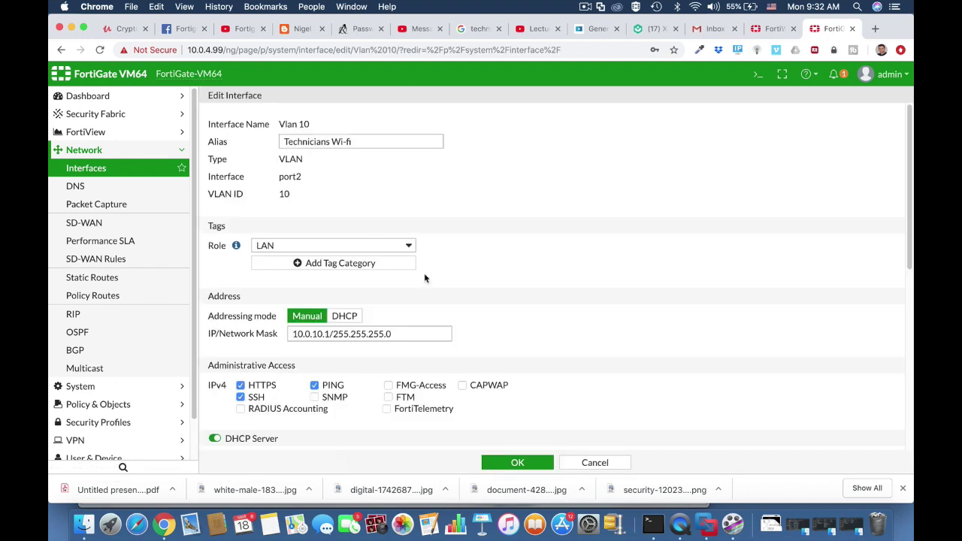
{"action": "scroll", "coordinate": [424, 293], "scroll_direction": "down", "scroll_amount": 5}
{"action": "scroll", "coordinate": [425, 299], "scroll_direction": "down", "scroll_amount": 3}
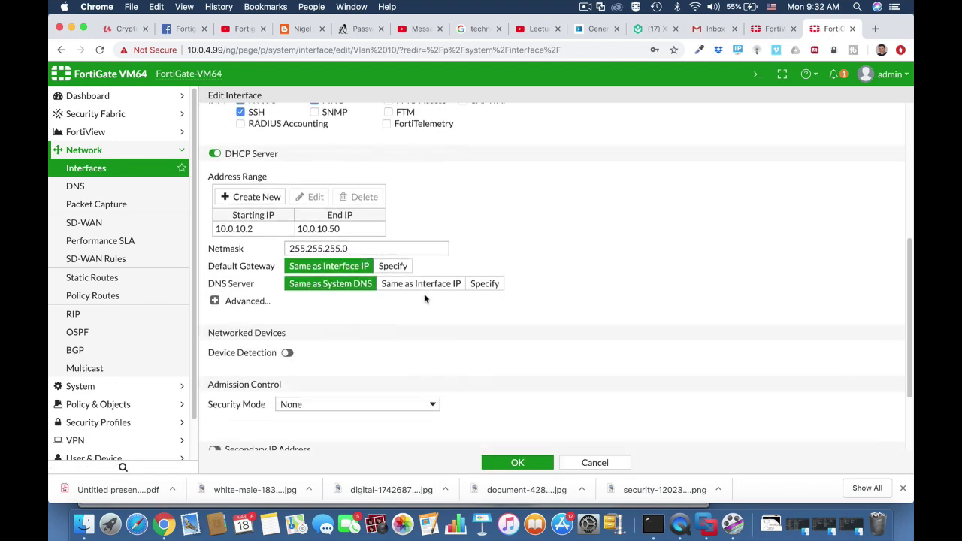
{"action": "left_click", "coordinate": [288, 353]}
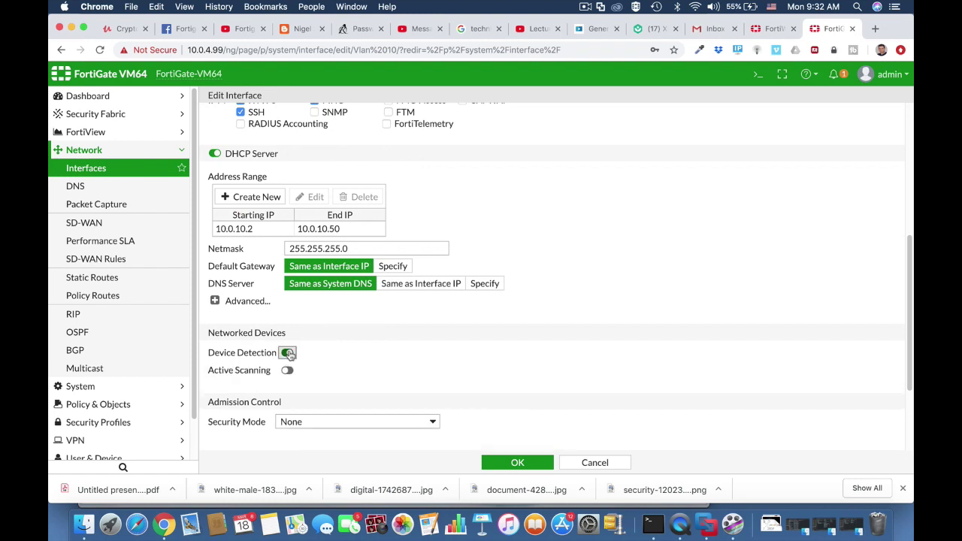
{"action": "left_click", "coordinate": [287, 370]}
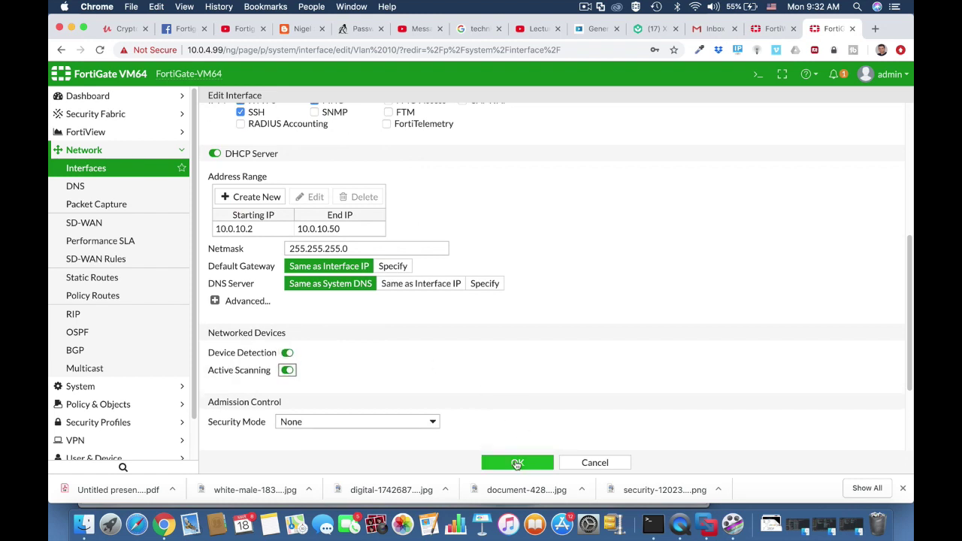
{"action": "left_click", "coordinate": [517, 462]}
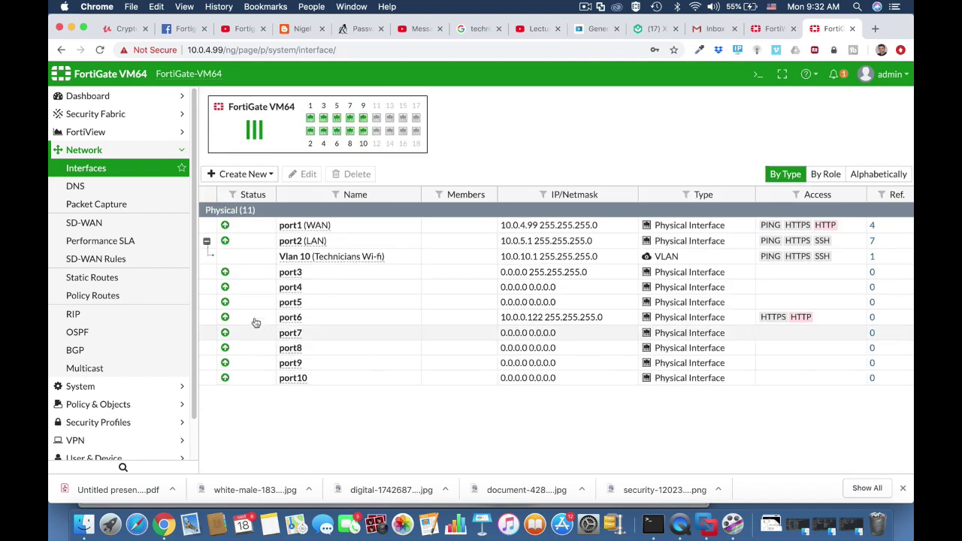
{"action": "left_click", "coordinate": [114, 406]}
Step: Confirm the Technicians address is subnet 10.0.10.0/24, then return to IPv4 Policy
{"action": "left_click", "coordinate": [110, 205]}
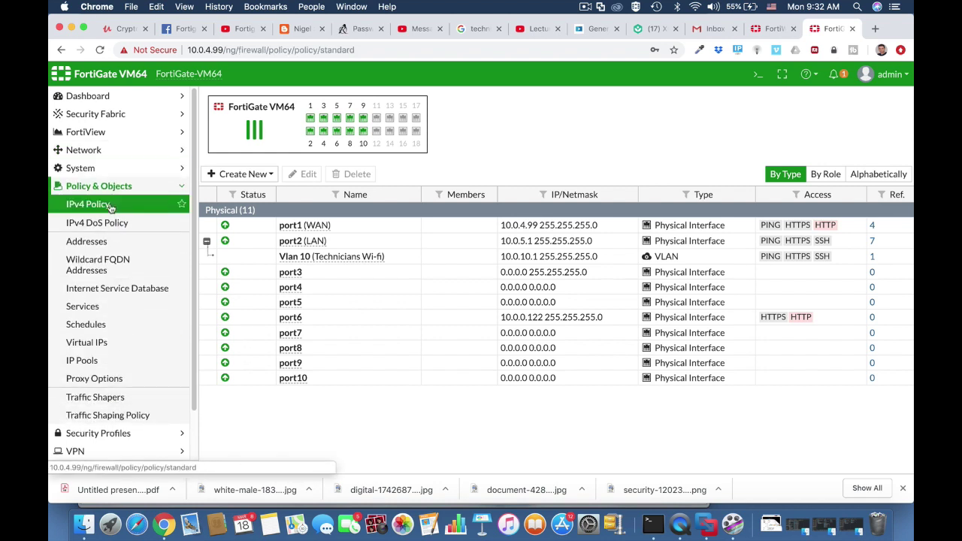
{"action": "left_click", "coordinate": [101, 241]}
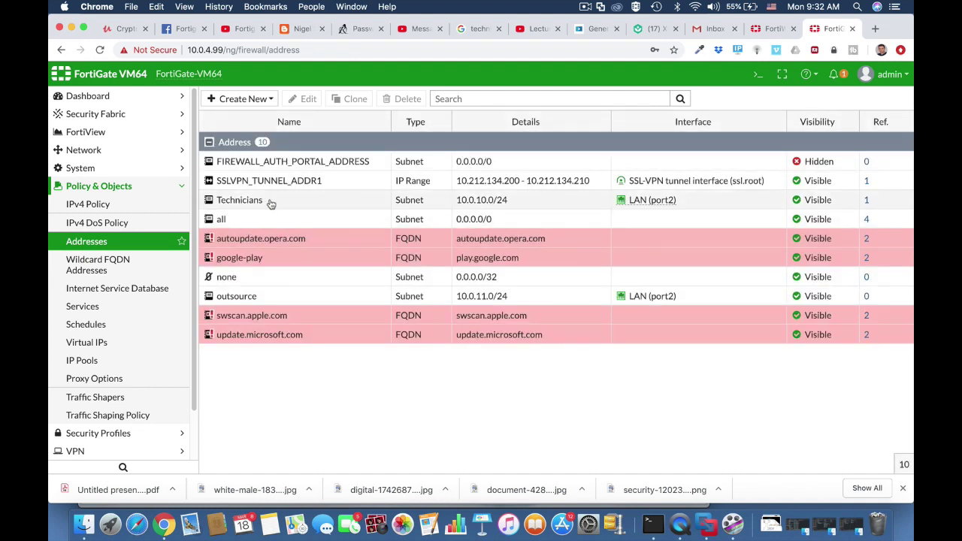
{"action": "left_click", "coordinate": [268, 202]}
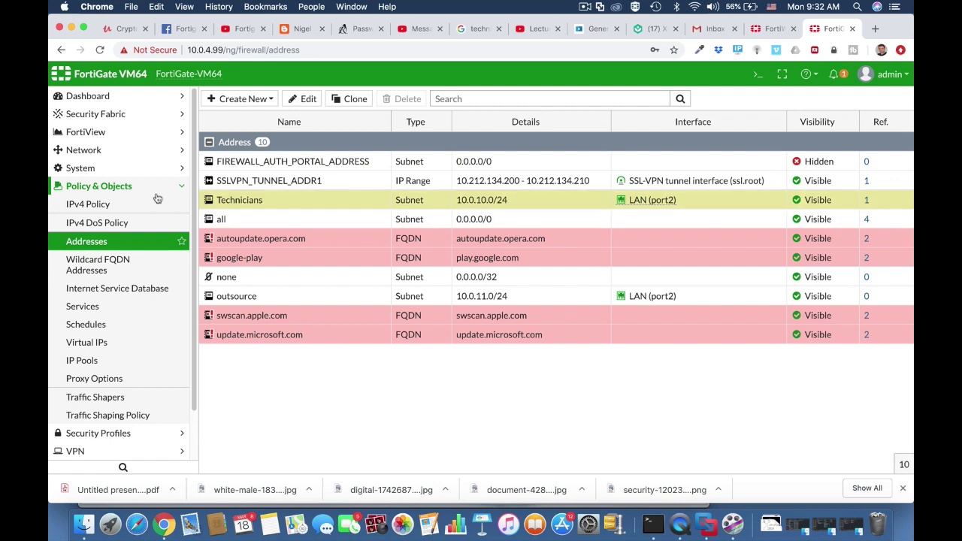
{"action": "left_click", "coordinate": [129, 206]}
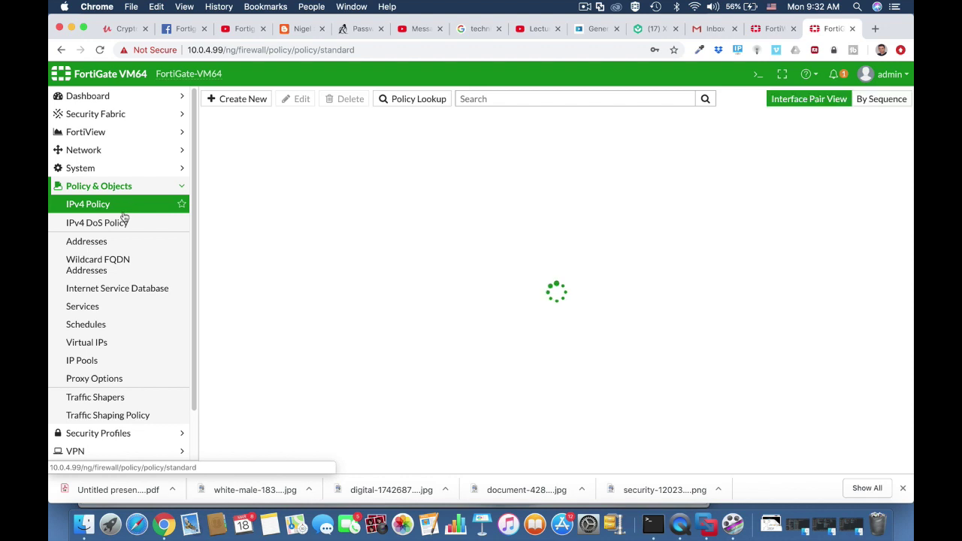
Step: Create a new IPv4 policy 'Technicians WIFI access' from Technicians Wi-fi (Vlan 10) to WAN (port1)
{"action": "left_click", "coordinate": [234, 101]}
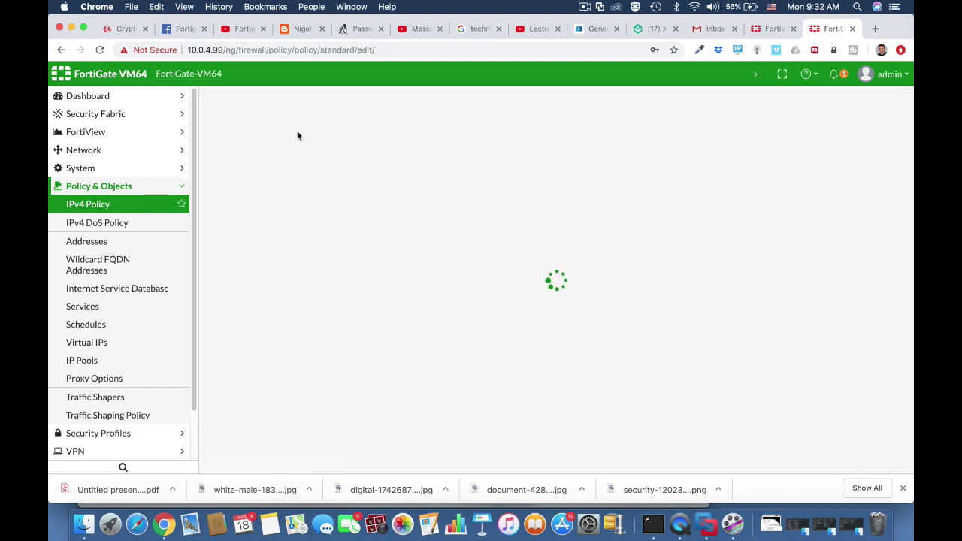
{"action": "left_click", "coordinate": [309, 135]}
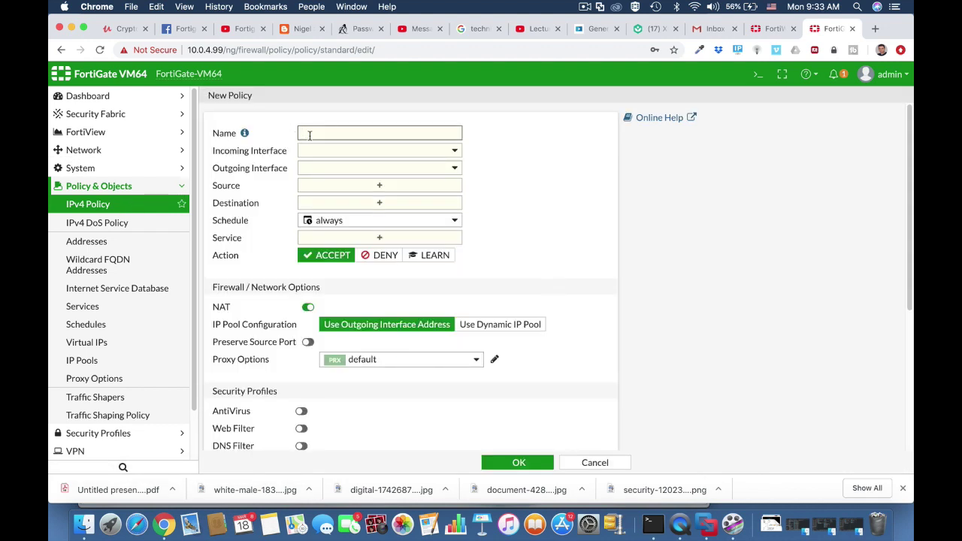
{"action": "type", "text": "T"}
{"action": "type", "text": "echnicians WIFI access"}
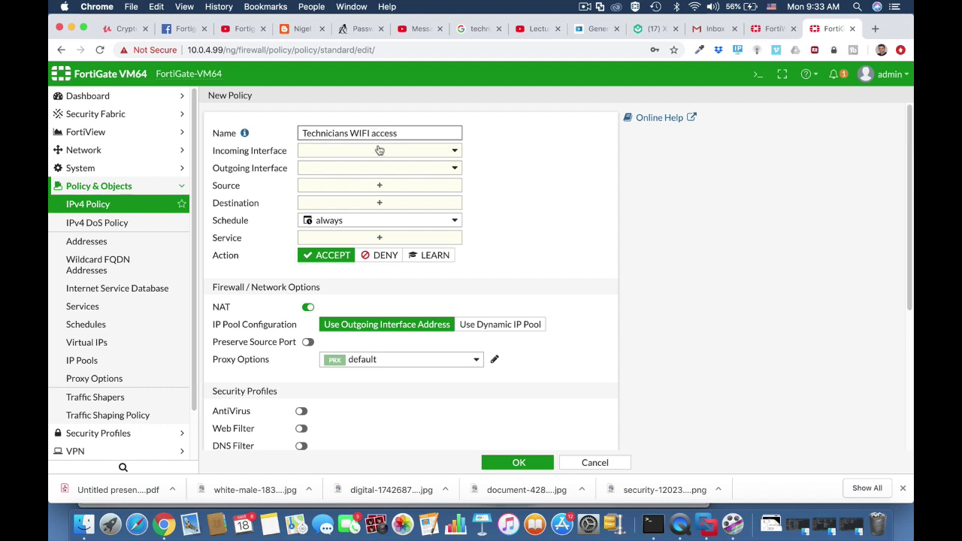
{"action": "left_click", "coordinate": [377, 151]}
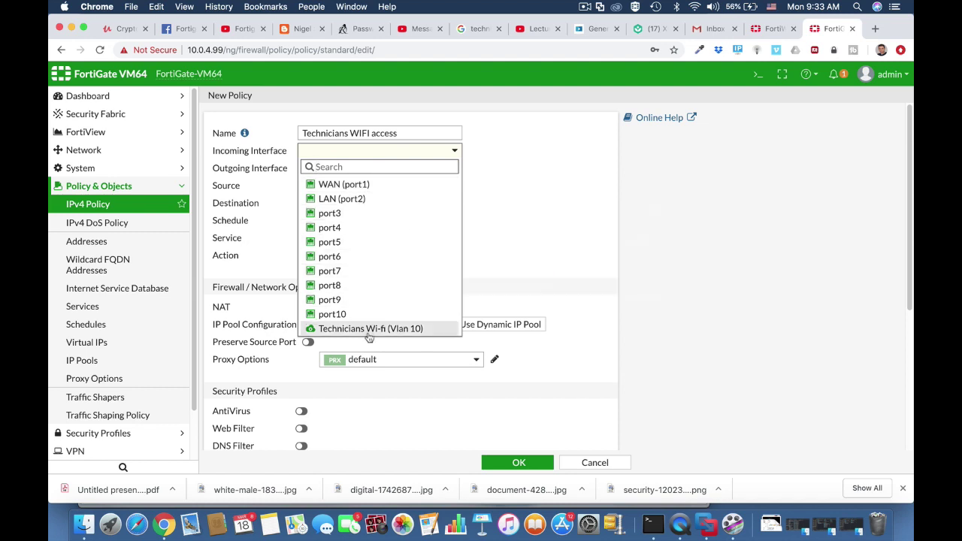
{"action": "left_click", "coordinate": [369, 330]}
{"action": "left_click", "coordinate": [375, 169]}
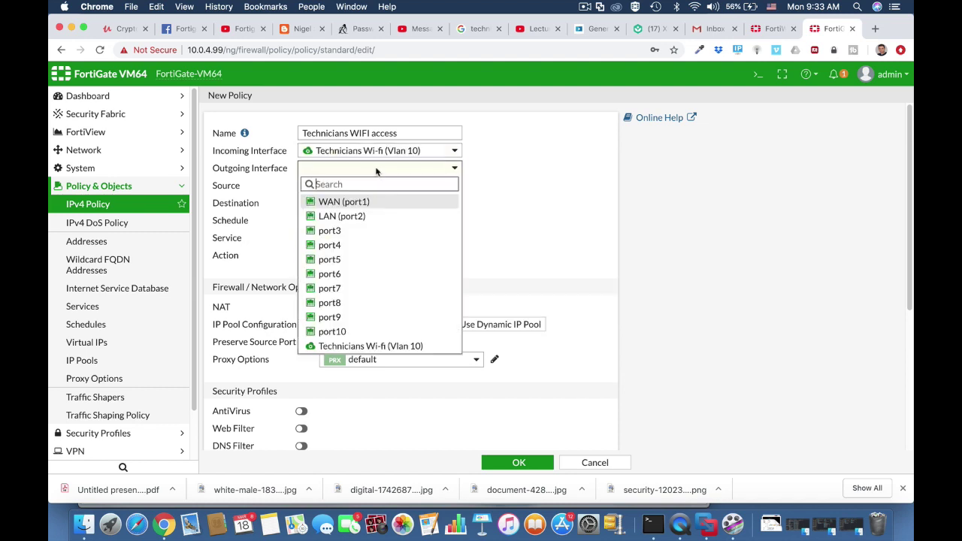
{"action": "left_click", "coordinate": [344, 205]}
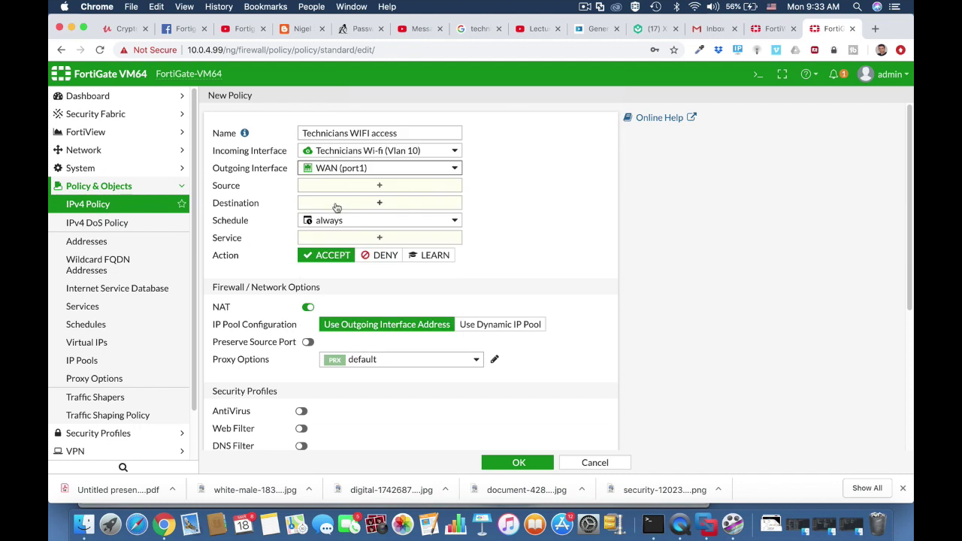
Step: Set the source to the technicians group plus the all address, and the destination to all
{"action": "left_click", "coordinate": [358, 188]}
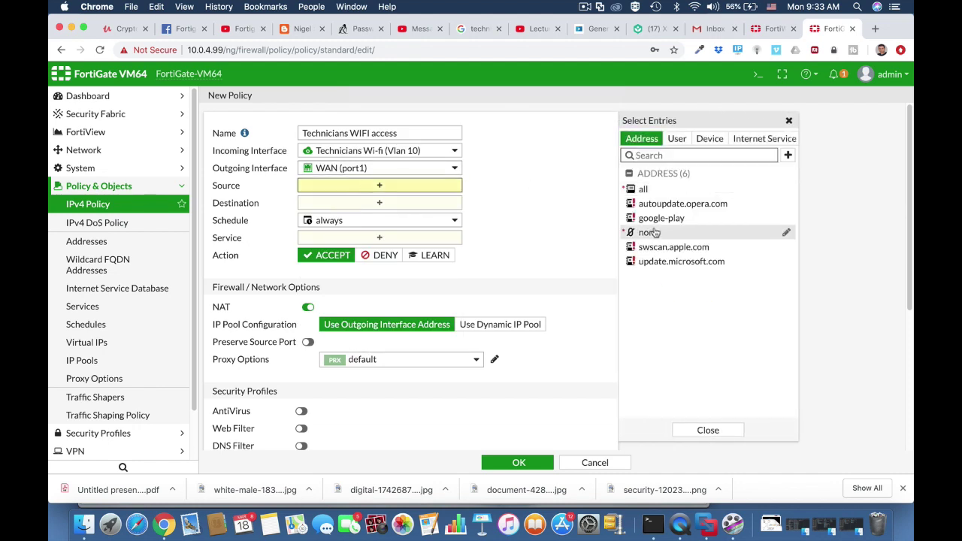
{"action": "left_click", "coordinate": [677, 139]}
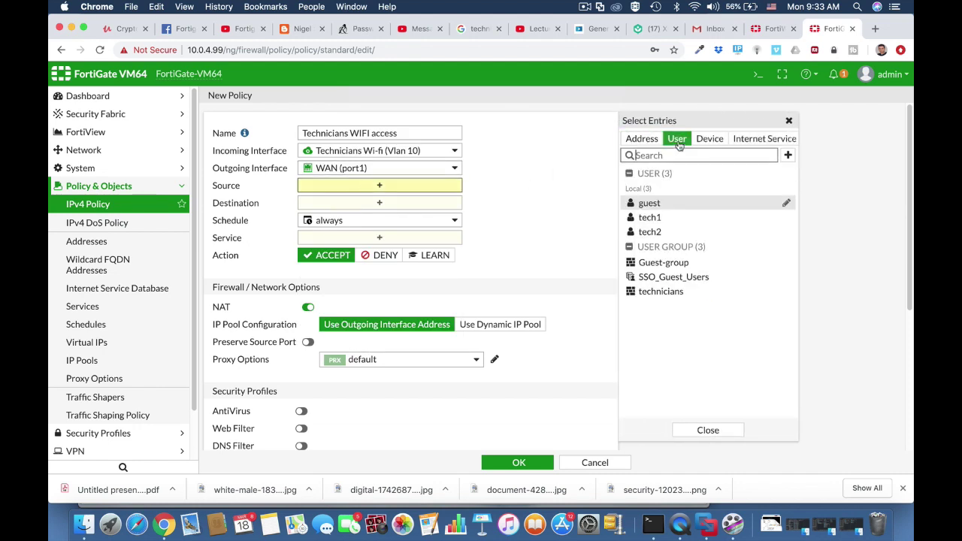
{"action": "left_click", "coordinate": [661, 292]}
{"action": "left_click", "coordinate": [641, 139]}
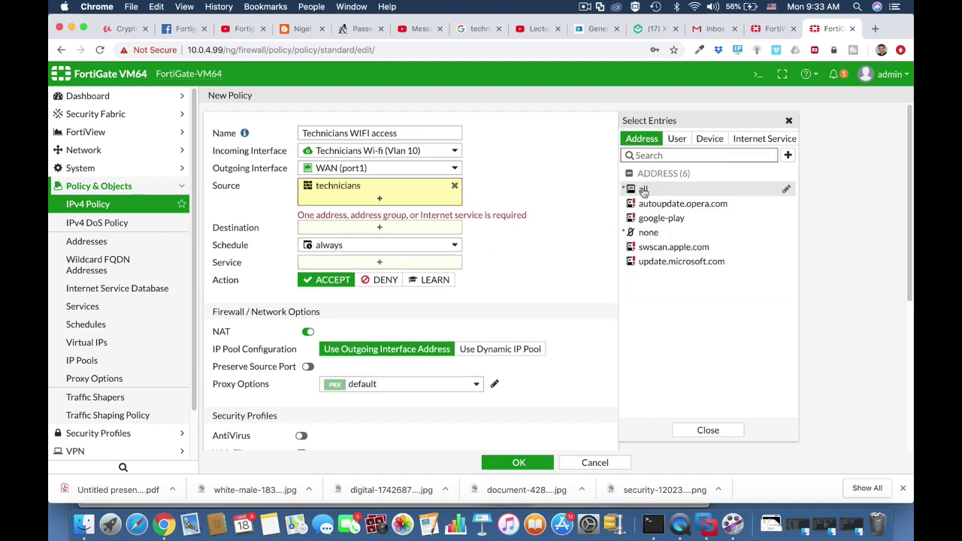
{"action": "left_click", "coordinate": [643, 189]}
{"action": "left_click", "coordinate": [607, 241]}
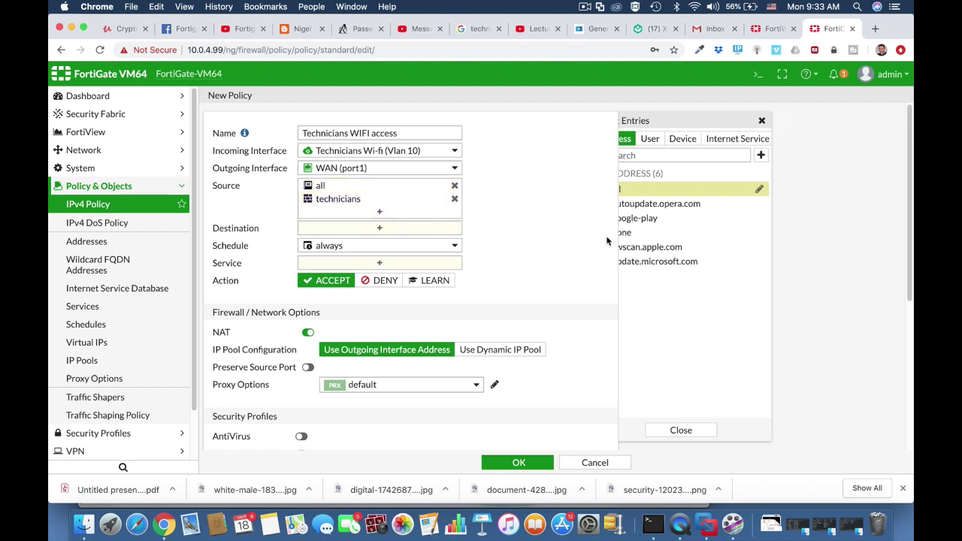
{"action": "left_click", "coordinate": [419, 228]}
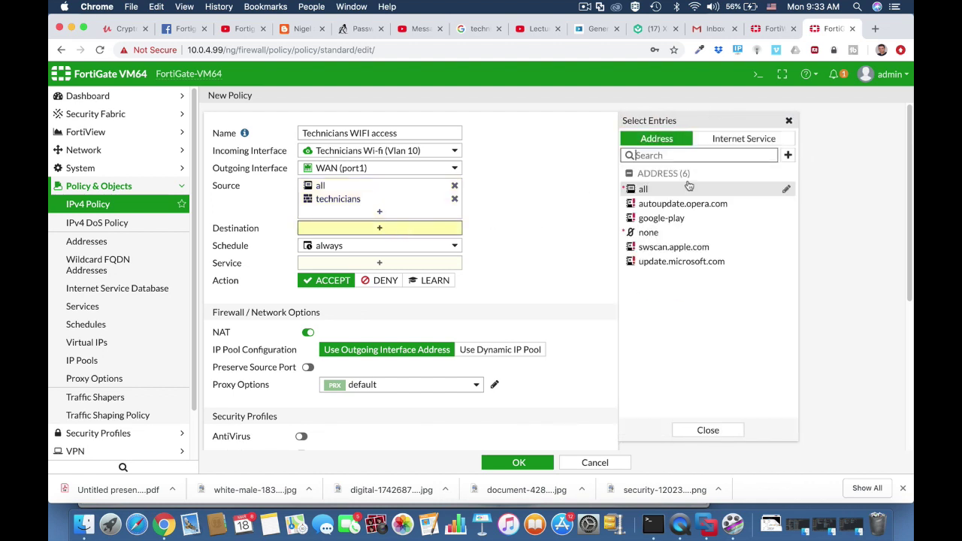
{"action": "left_click", "coordinate": [644, 189]}
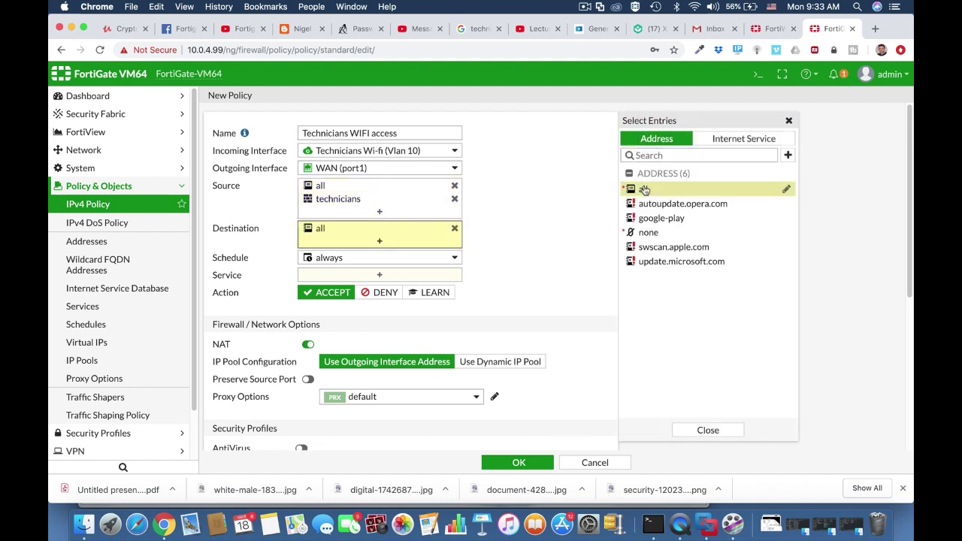
Step: Choose HTTPS, HTTP and DNS as the policy's services
{"action": "left_click", "coordinate": [389, 275]}
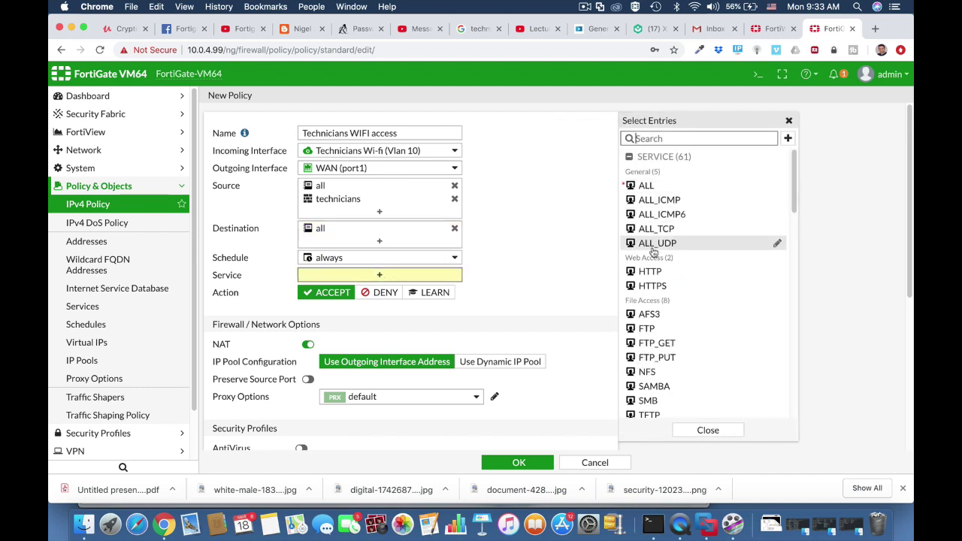
{"action": "left_click", "coordinate": [656, 285]}
{"action": "left_click", "coordinate": [656, 272]}
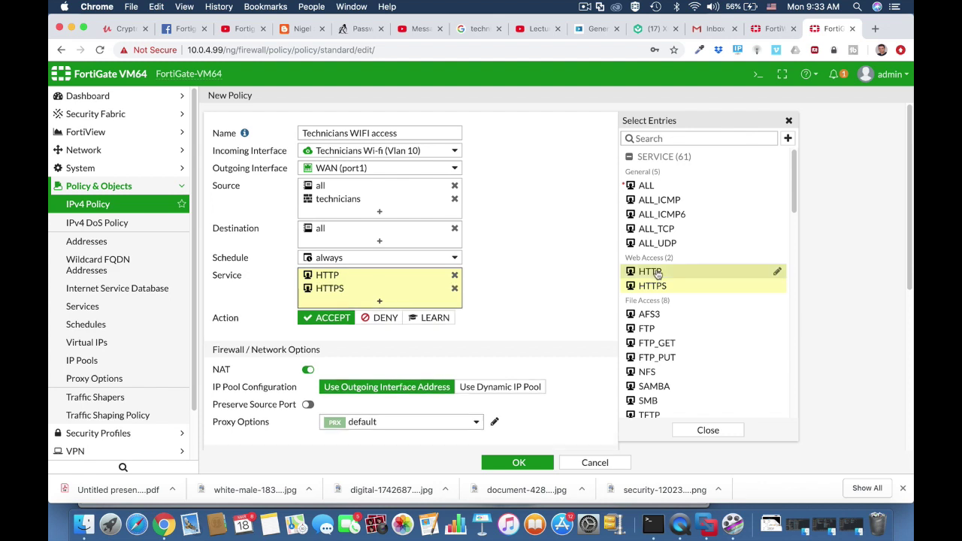
{"action": "left_click", "coordinate": [670, 140]}
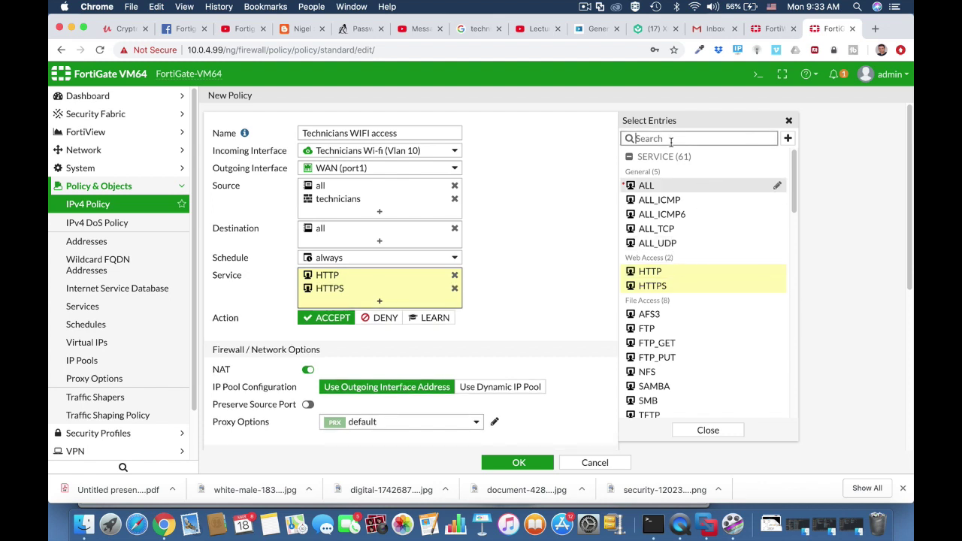
{"action": "type", "text": "dns"}
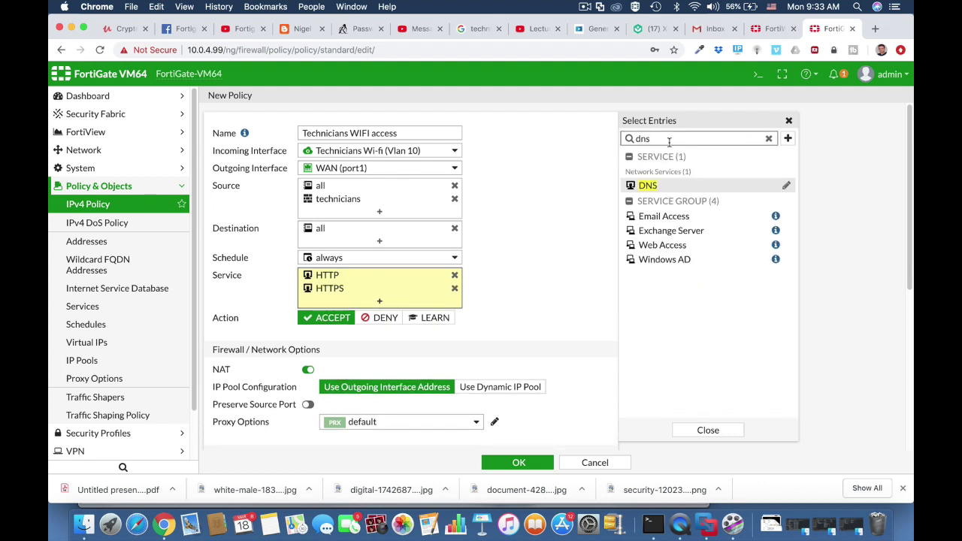
{"action": "left_click", "coordinate": [656, 187]}
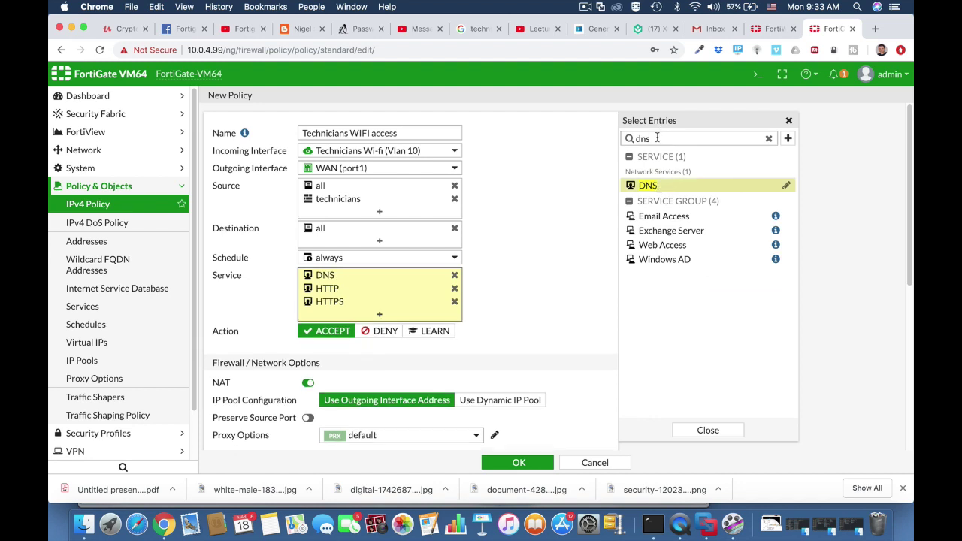
{"action": "left_click_drag", "start_coordinate": [655, 140], "coordinate": [630, 141]}
{"action": "key", "text": "BackSpace"}
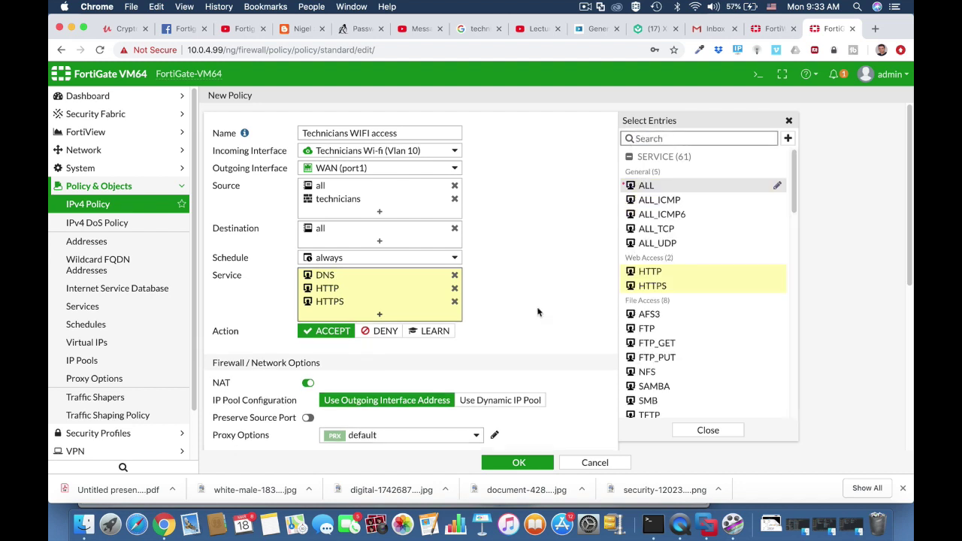
{"action": "left_click", "coordinate": [536, 312]}
Step: Turn on AntiVirus for the policy
{"action": "scroll", "coordinate": [407, 385], "scroll_direction": "down", "scroll_amount": 5}
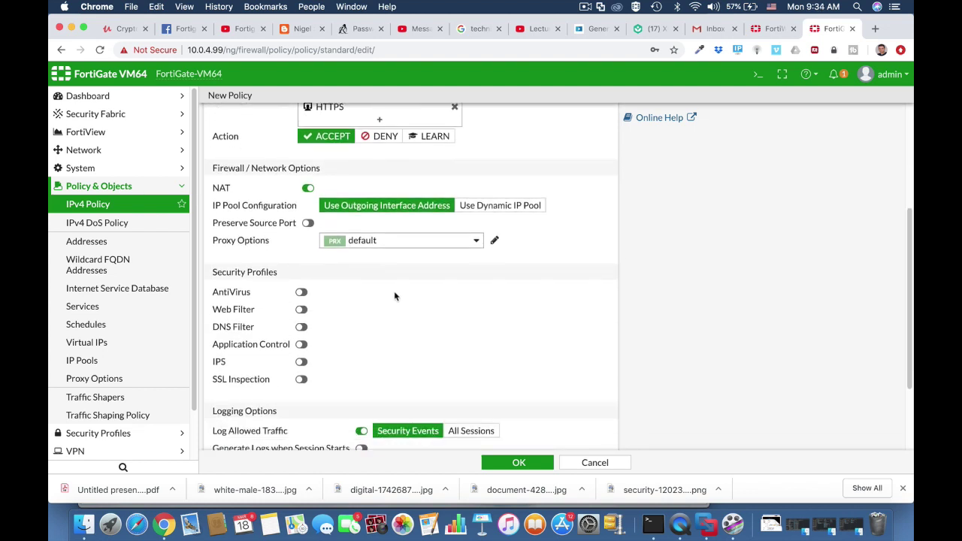
{"action": "left_click", "coordinate": [301, 293]}
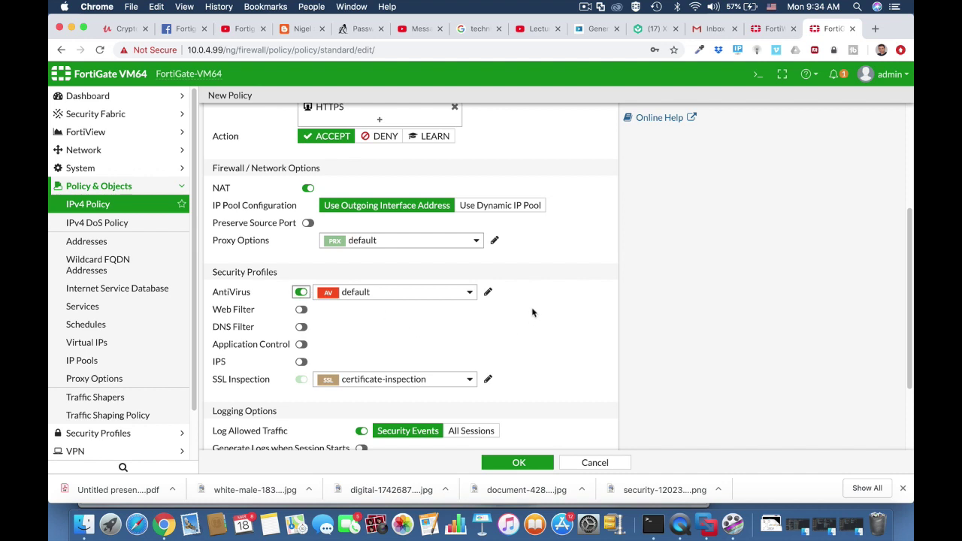
{"action": "scroll", "coordinate": [532, 312], "scroll_direction": "up", "scroll_amount": 5}
Step: Add the technicians BYOD device group to the policy source and save the policy
{"action": "left_click", "coordinate": [397, 213]}
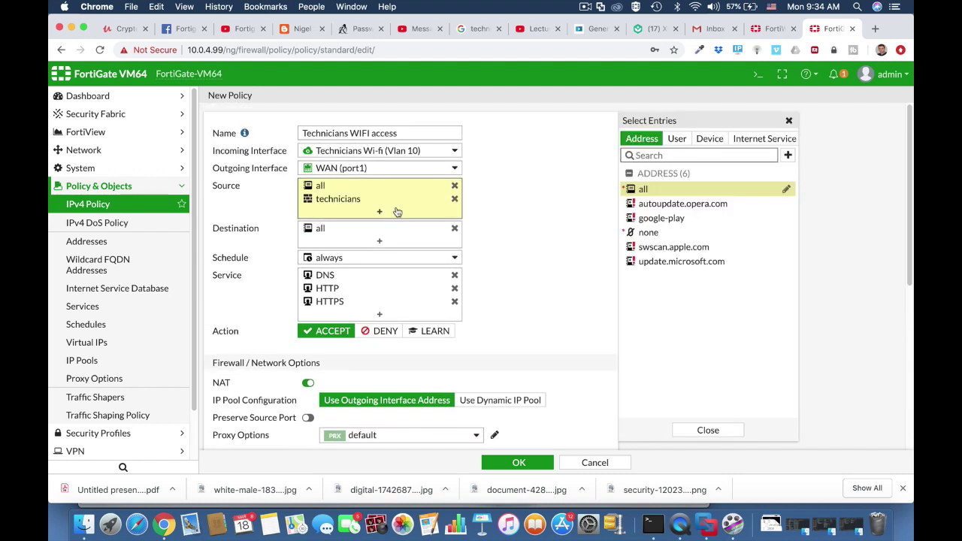
{"action": "left_click", "coordinate": [707, 139]}
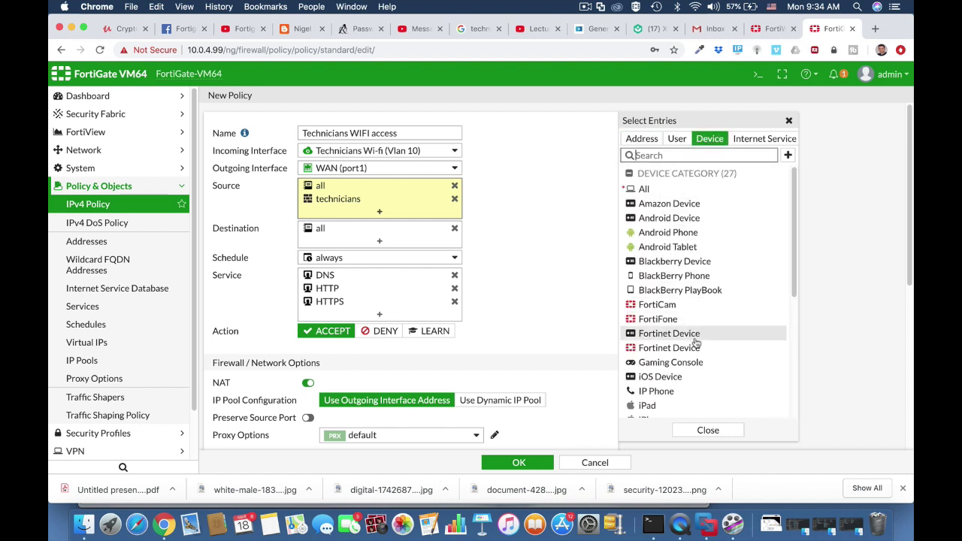
{"action": "scroll", "coordinate": [696, 342], "scroll_direction": "down", "scroll_amount": 5}
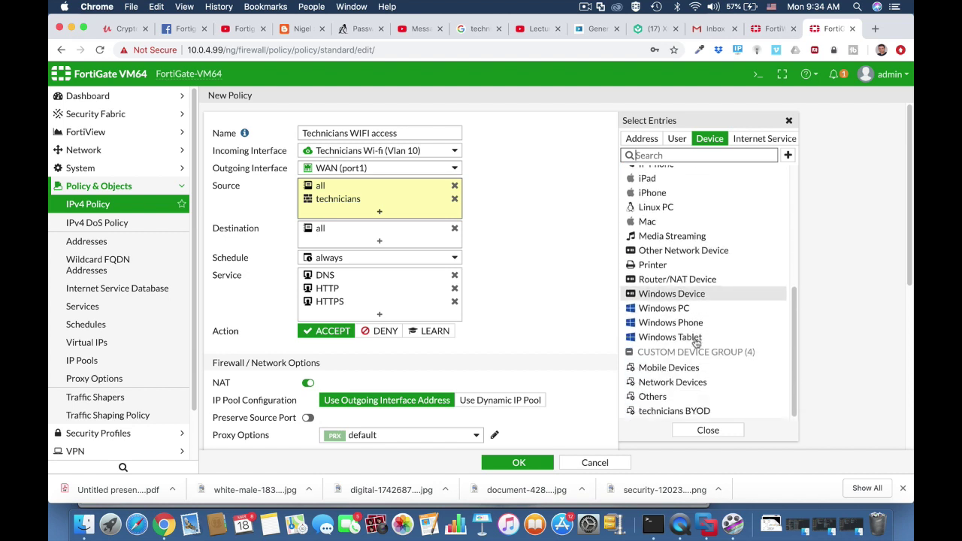
{"action": "left_click", "coordinate": [687, 411]}
{"action": "left_click", "coordinate": [84, 210]}
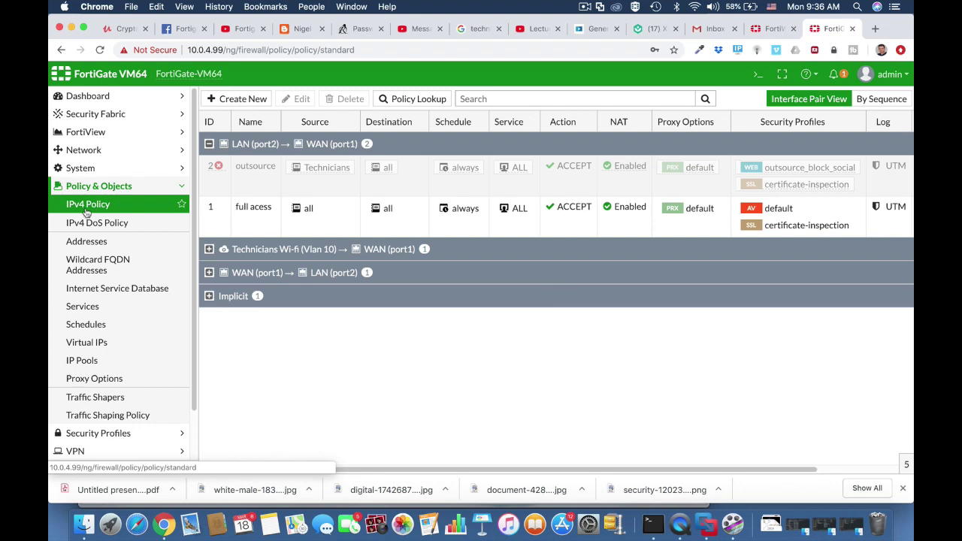
Step: Expand the Technicians Wi-fi (Vlan 10) → WAN (port1) section to reveal policy 4
{"action": "left_click", "coordinate": [209, 252]}
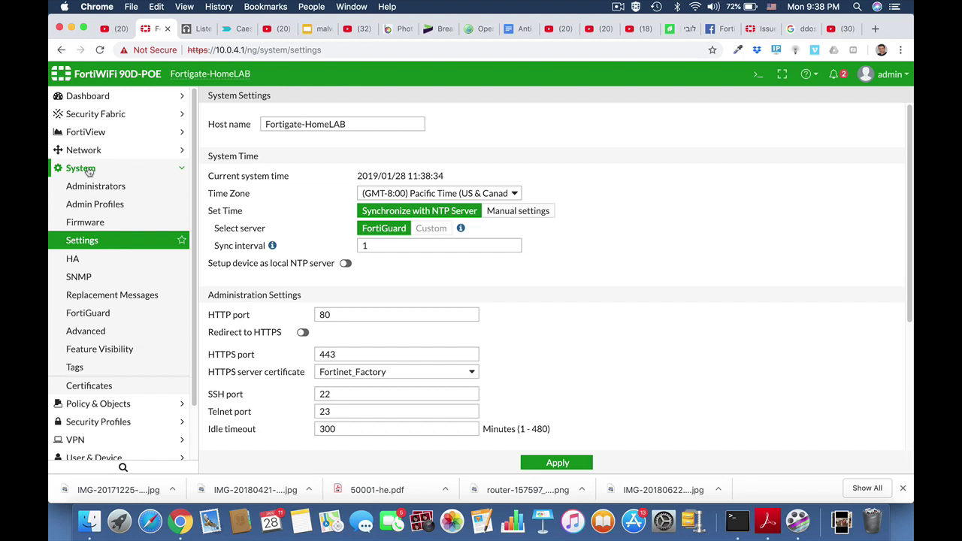
{"action": "left_click", "coordinate": [89, 172]}
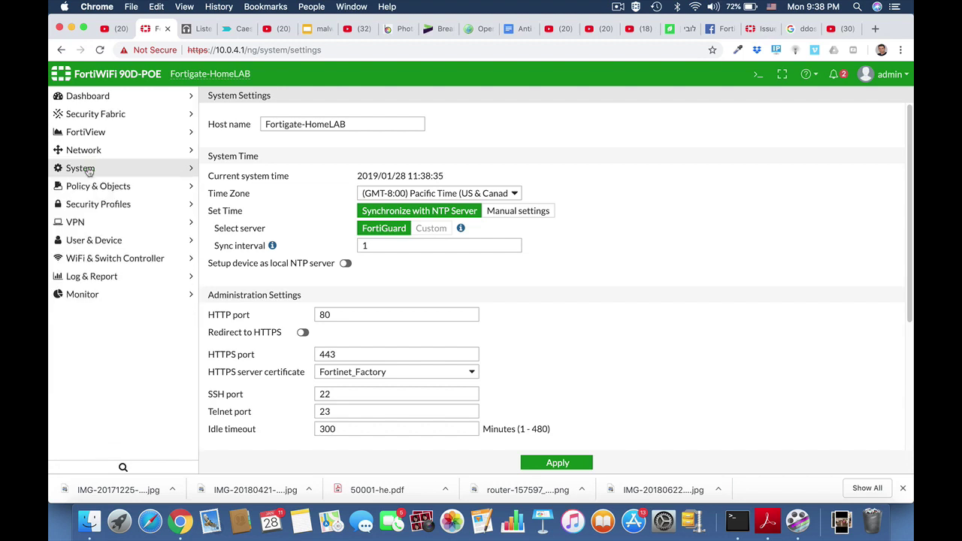
Step: Return to the IPv4 Policy list, then go to Configuration > Backup from the admin menu
{"action": "left_click", "coordinate": [89, 186]}
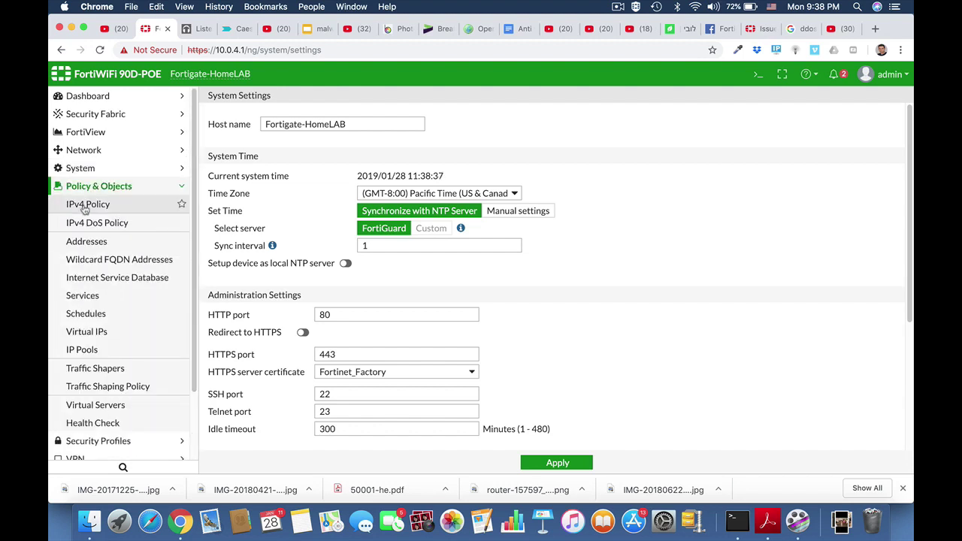
{"action": "left_click", "coordinate": [84, 208]}
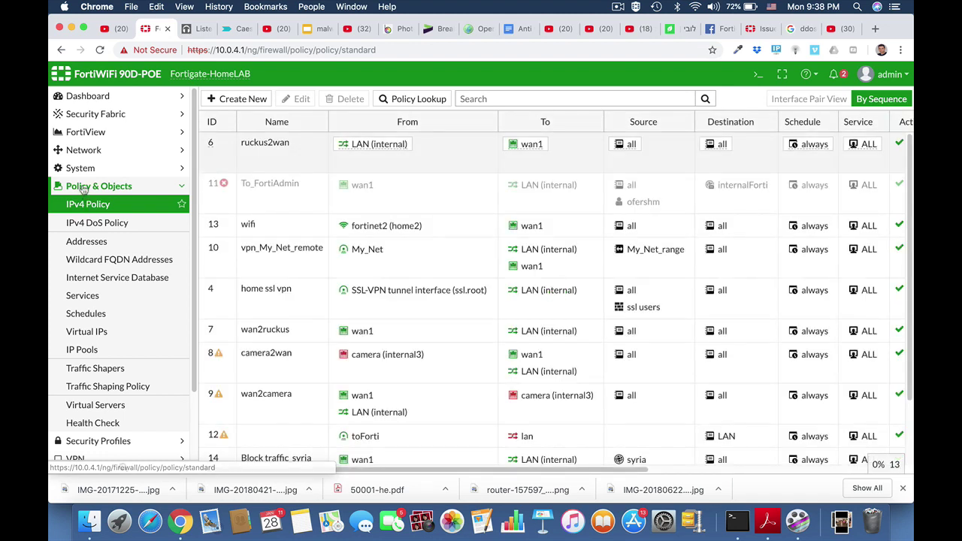
{"action": "left_click", "coordinate": [83, 188]}
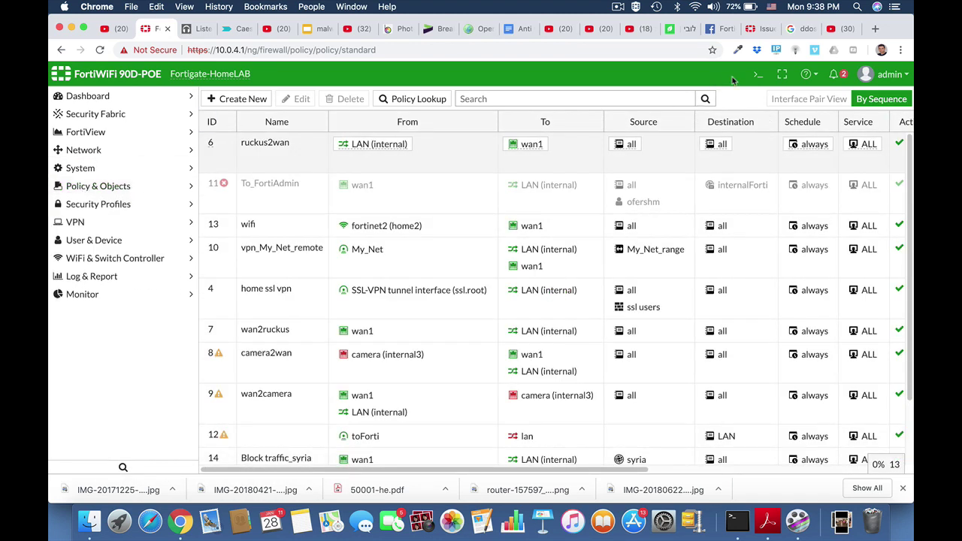
{"action": "left_click", "coordinate": [902, 78]}
{"action": "mouse_move", "coordinate": [865, 152]}
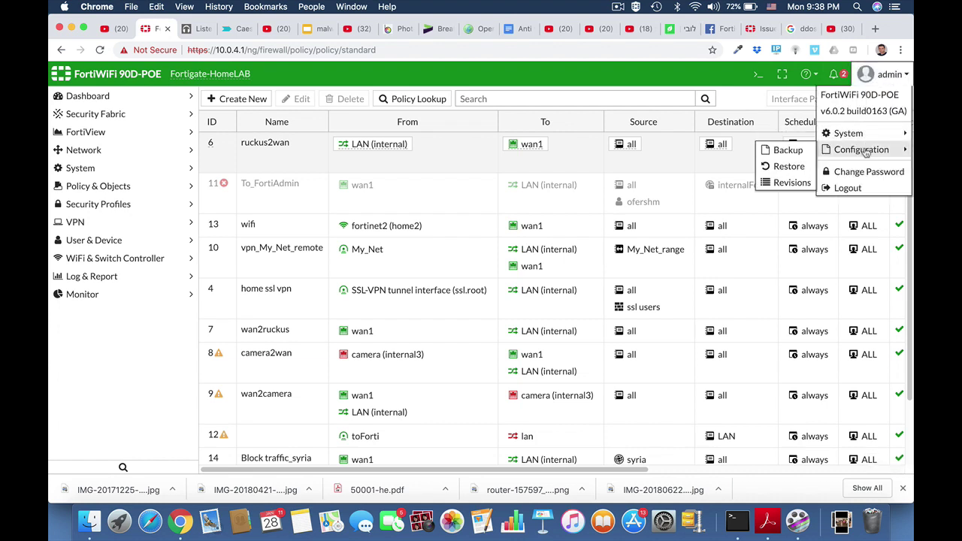
{"action": "left_click", "coordinate": [795, 153]}
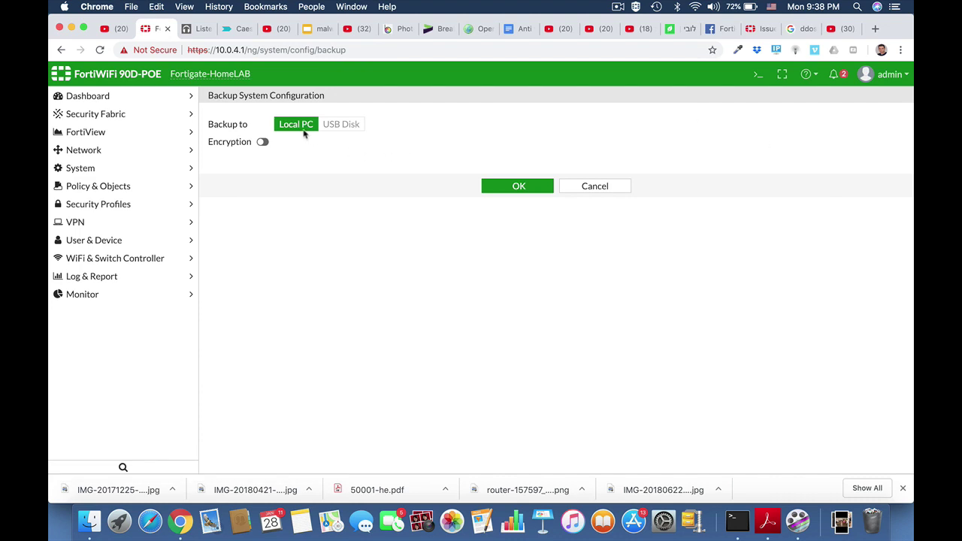
Step: Download the configuration backup to the local PC with encryption left off
{"action": "left_click", "coordinate": [263, 143]}
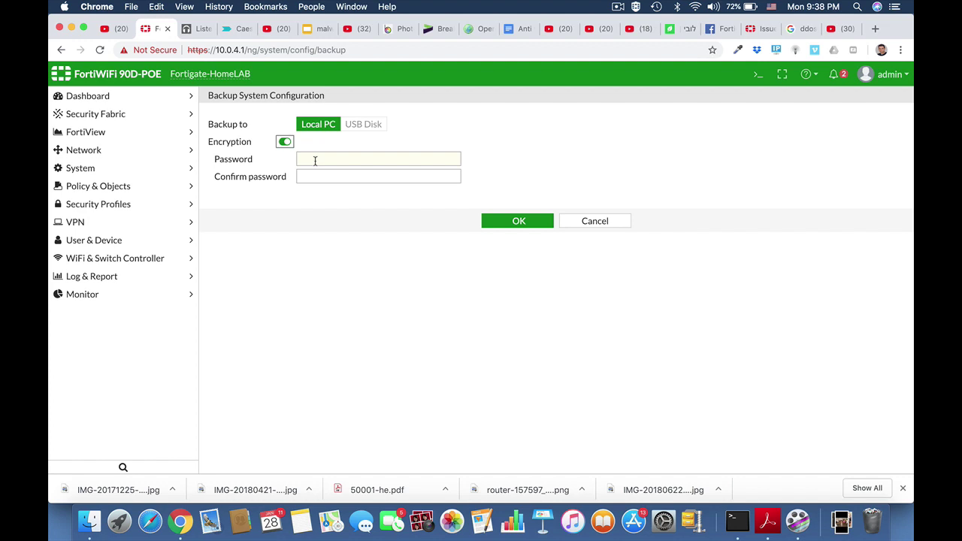
{"action": "left_click", "coordinate": [284, 143]}
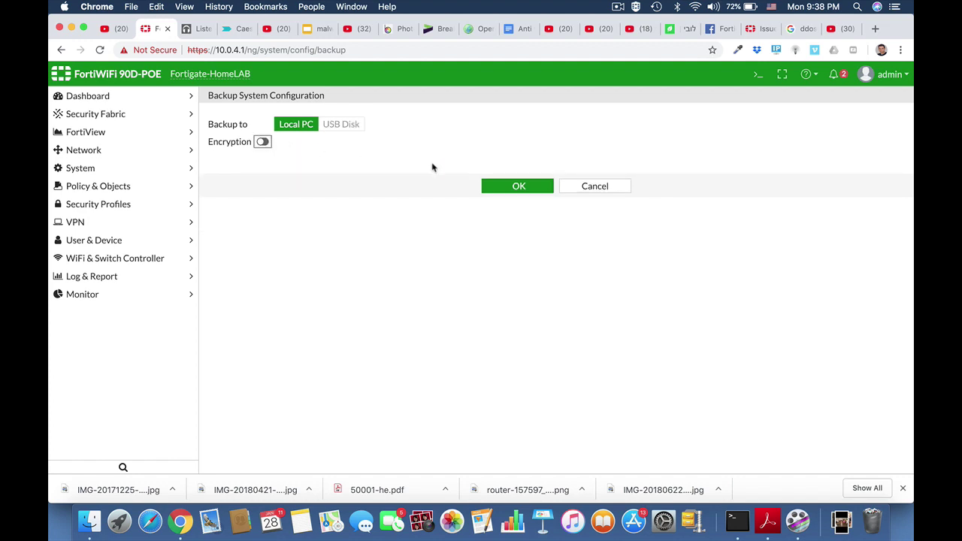
{"action": "left_click", "coordinate": [519, 187]}
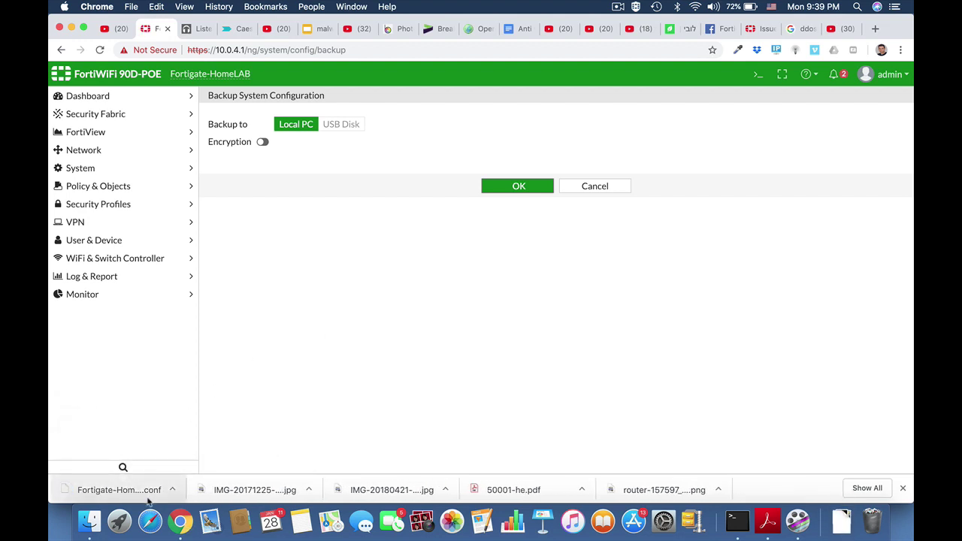
Step: Open Fortigate-HomeLAB_20190128_1139.conf from Finder in TextEdit and view it full screen
{"action": "left_click", "coordinate": [172, 489]}
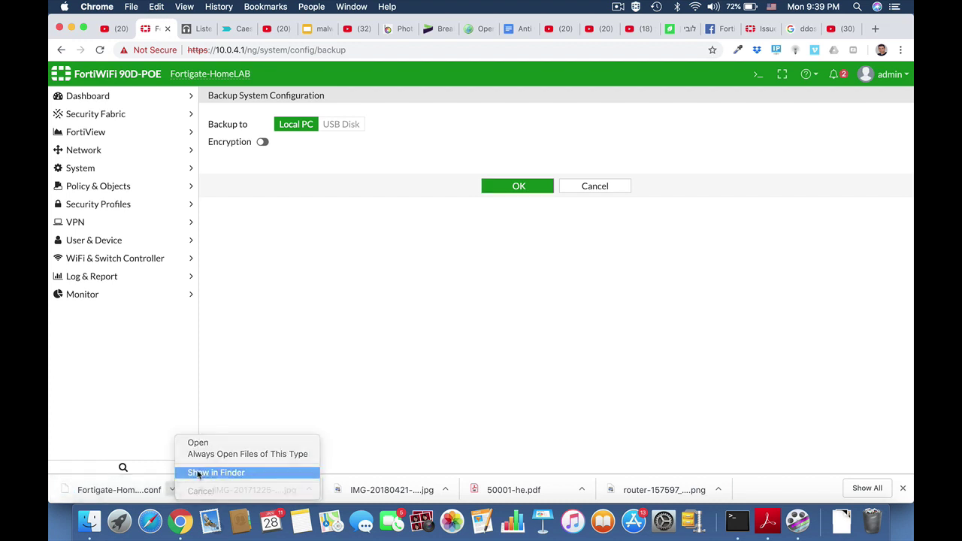
{"action": "left_click", "coordinate": [216, 472]}
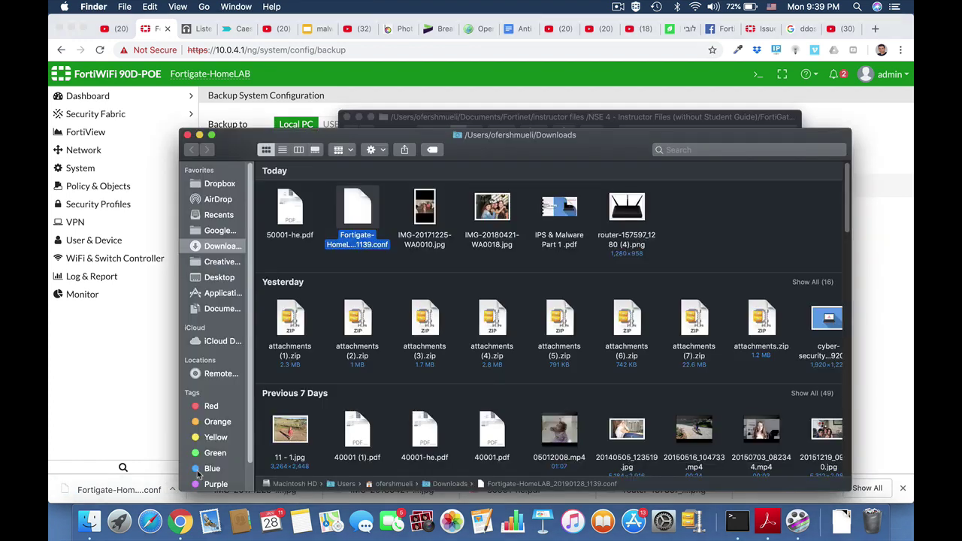
{"action": "double_click", "coordinate": [358, 211]}
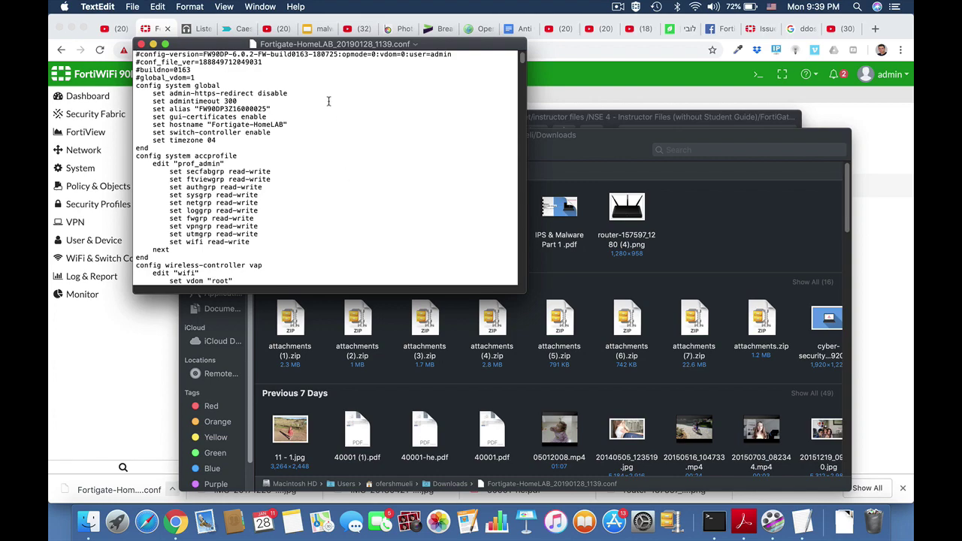
{"action": "left_click", "coordinate": [165, 46]}
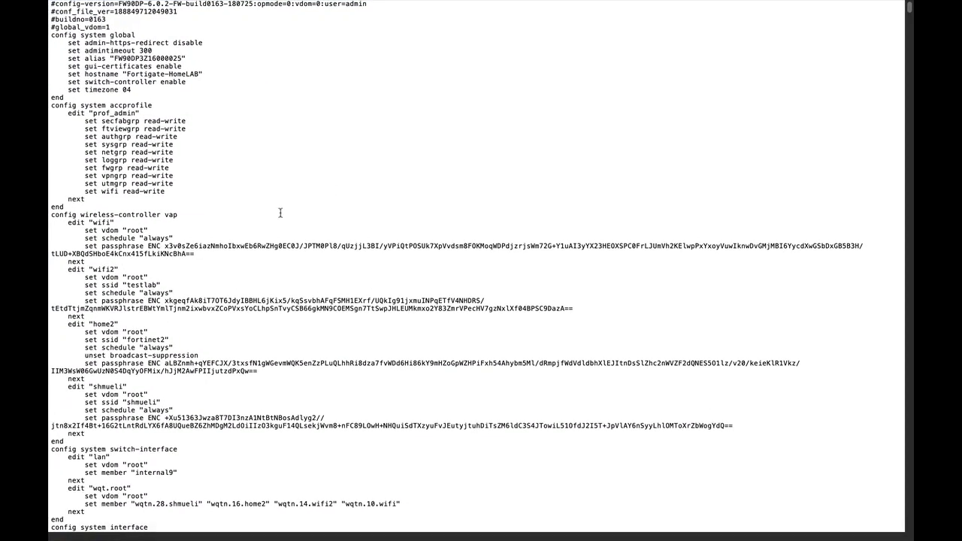
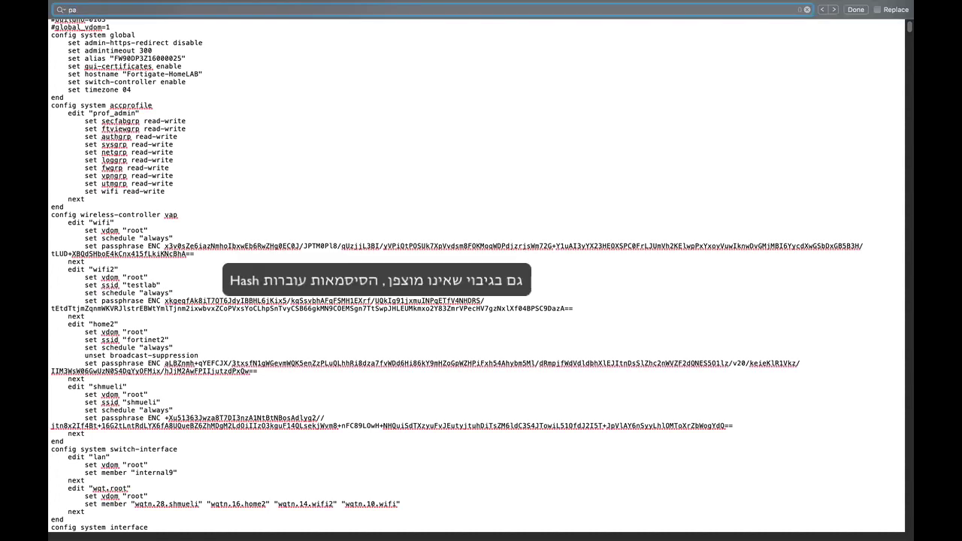
Step: Search the backup configuration in TextEdit for 'pass' to reach the passphrase lines
{"action": "key", "text": "Return"}
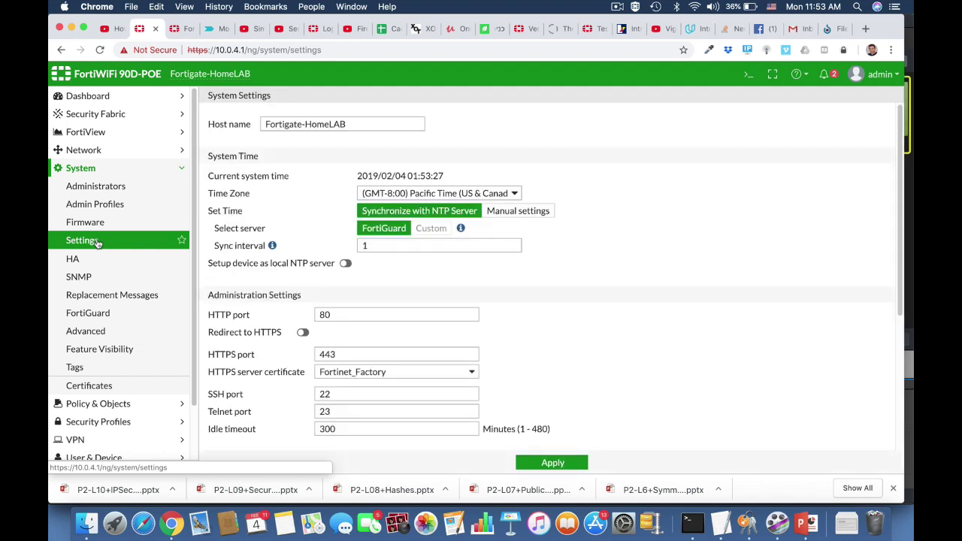
Step: Set the inspection mode to Proxy in System Settings and apply it
{"action": "left_click", "coordinate": [98, 241]}
{"action": "scroll", "coordinate": [574, 370], "scroll_direction": "down", "scroll_amount": 5}
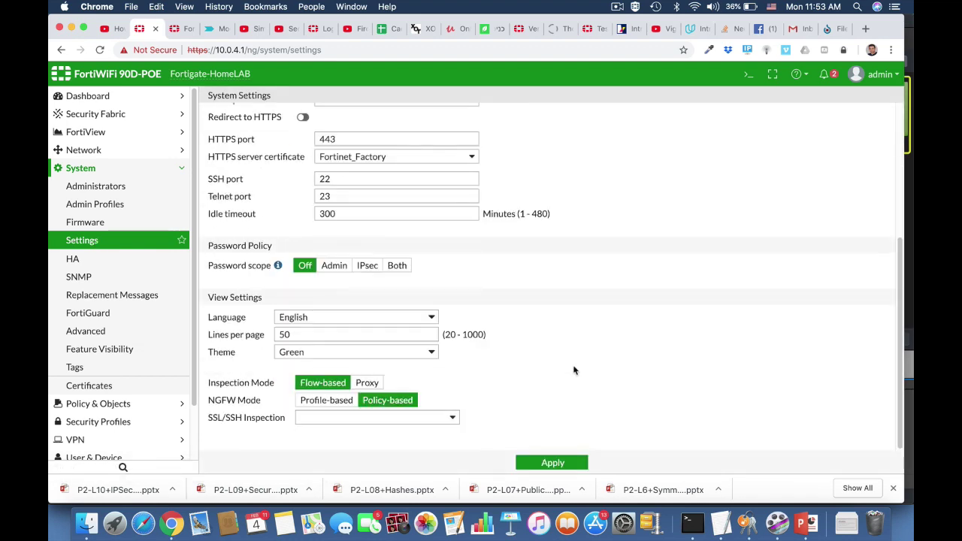
{"action": "left_click", "coordinate": [367, 383]}
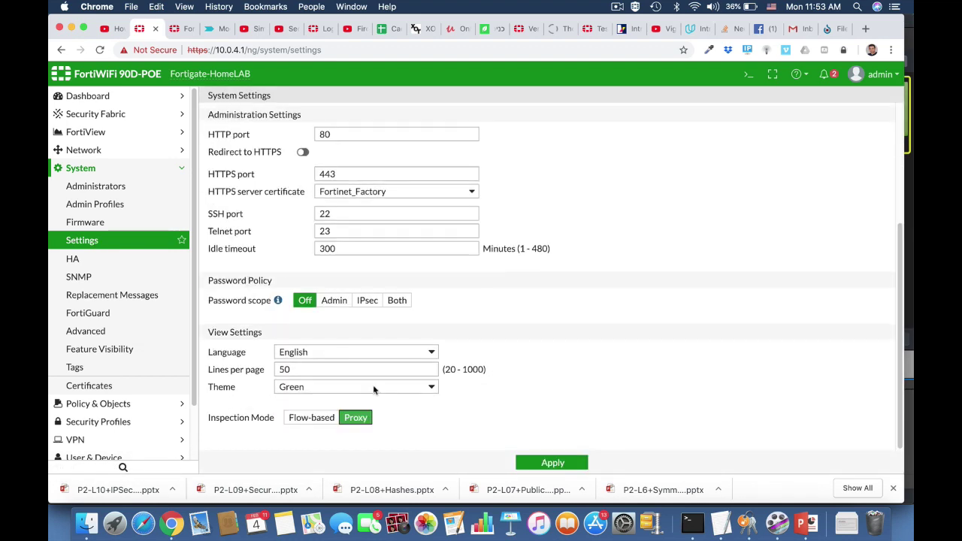
{"action": "left_click", "coordinate": [546, 463]}
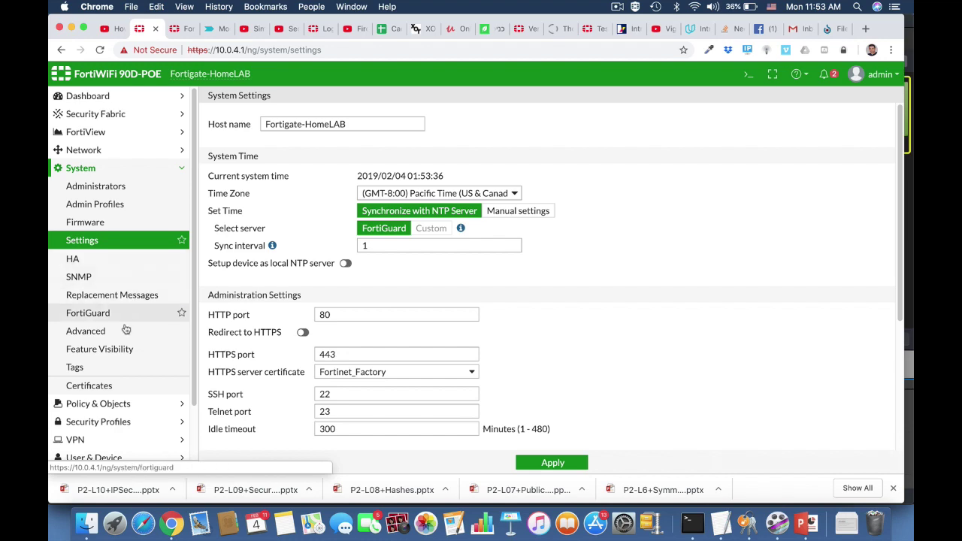
Step: Enable the Explicit Proxy feature in Feature Visibility and apply the change
{"action": "left_click", "coordinate": [124, 349]}
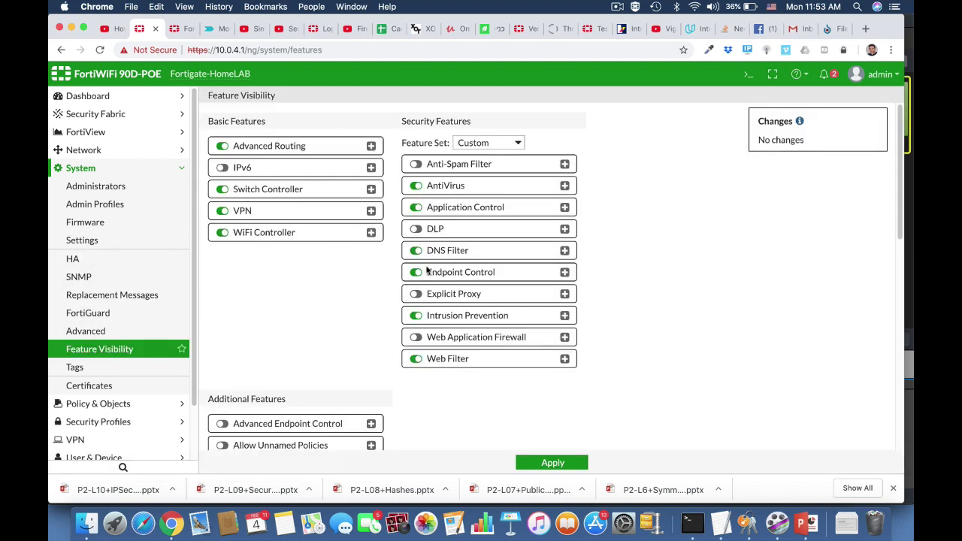
{"action": "scroll", "coordinate": [370, 347], "scroll_direction": "down", "scroll_amount": 5}
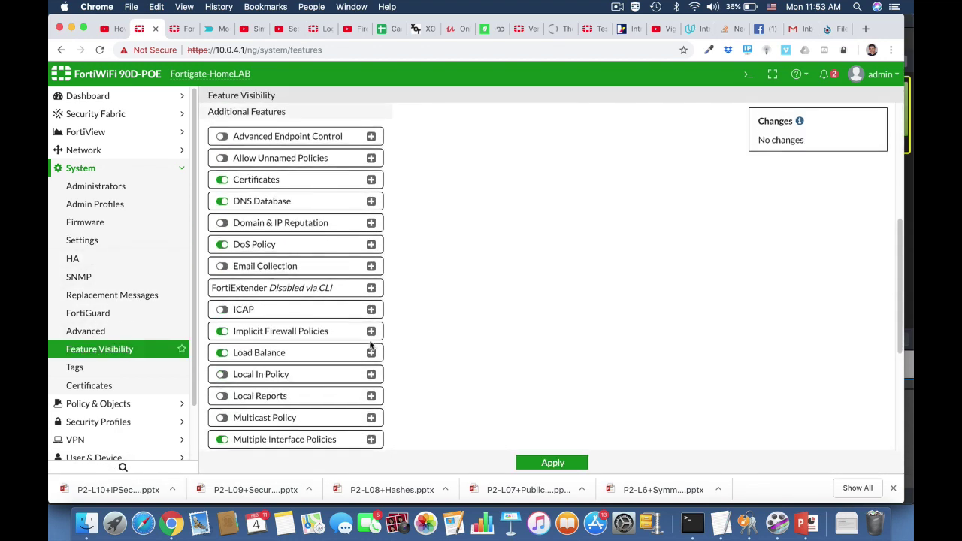
{"action": "scroll", "coordinate": [369, 345], "scroll_direction": "down", "scroll_amount": 1}
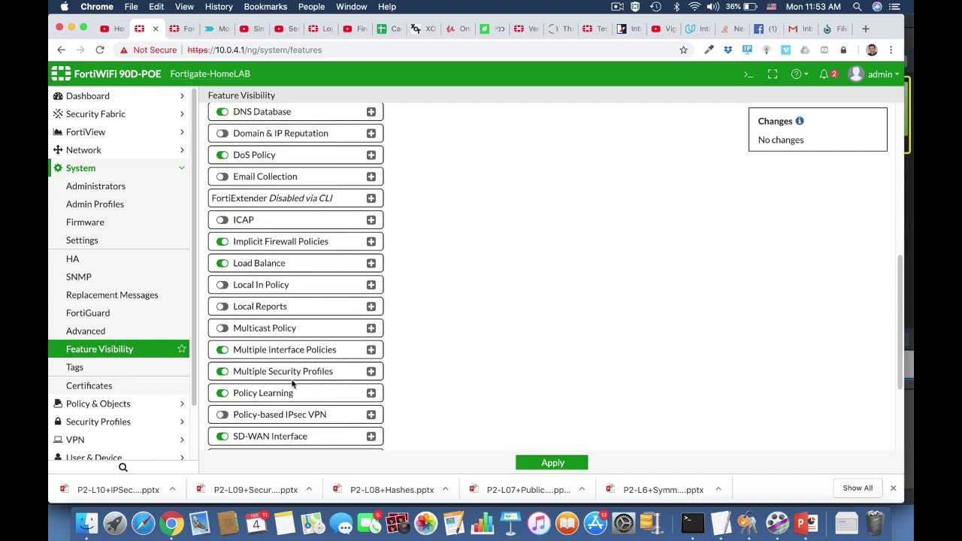
{"action": "scroll", "coordinate": [289, 414], "scroll_direction": "down", "scroll_amount": 4}
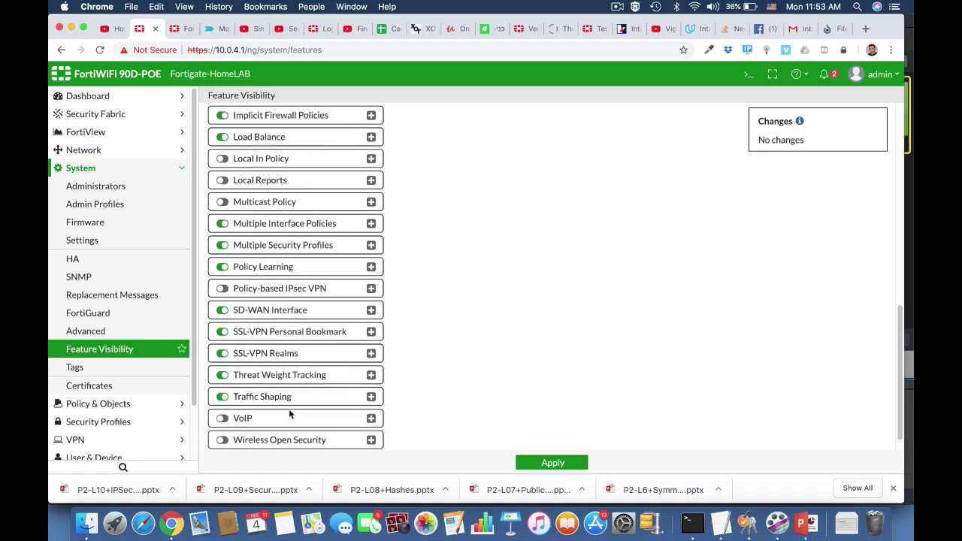
{"action": "scroll", "coordinate": [289, 414], "scroll_direction": "up", "scroll_amount": 15}
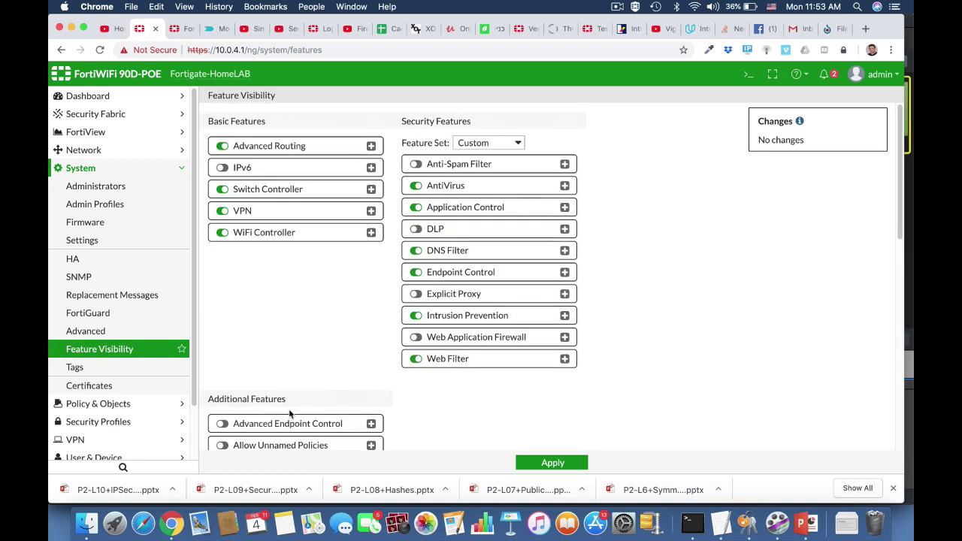
{"action": "left_click", "coordinate": [415, 294]}
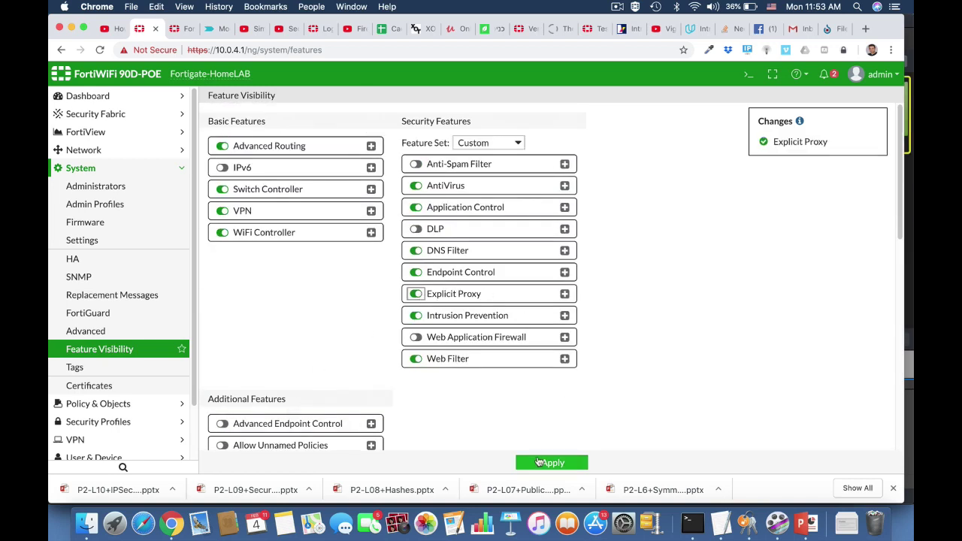
{"action": "left_click", "coordinate": [547, 462]}
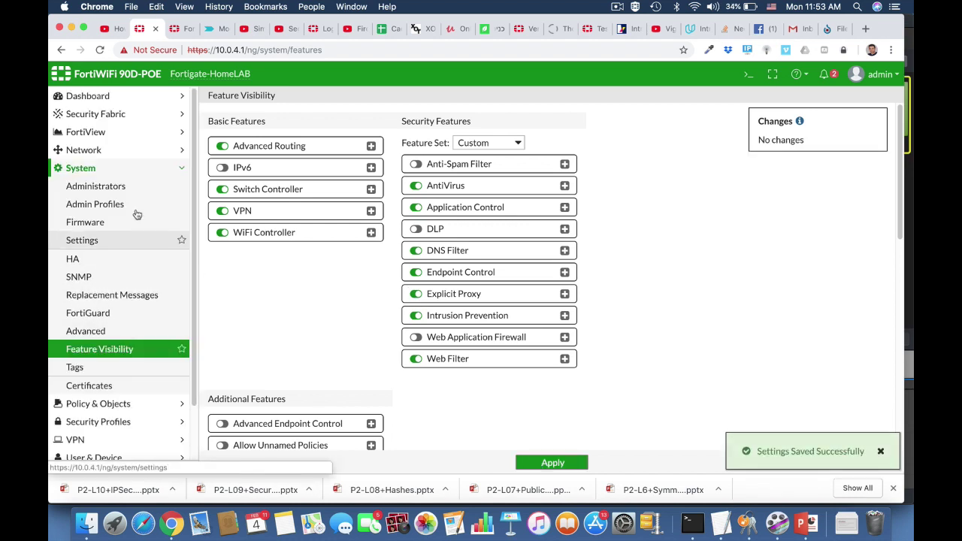
{"action": "left_click", "coordinate": [93, 151]}
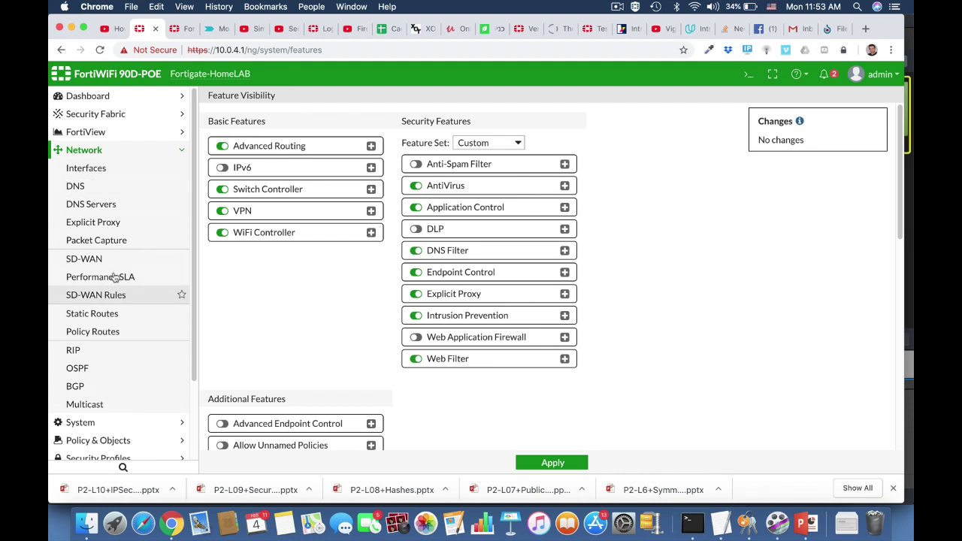
Step: Turn on the explicit web proxy listening on the LAN (internal) interface
{"action": "left_click", "coordinate": [114, 227]}
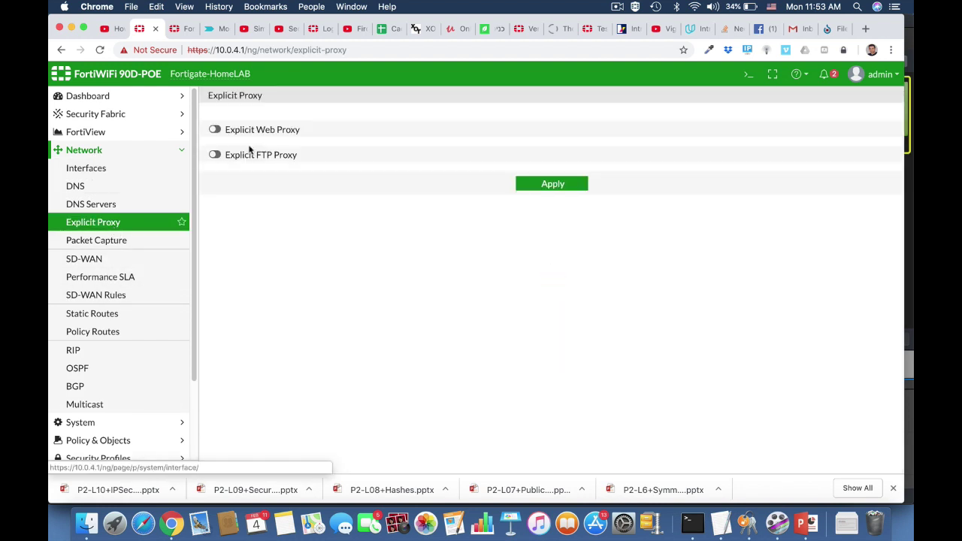
{"action": "left_click", "coordinate": [215, 130]}
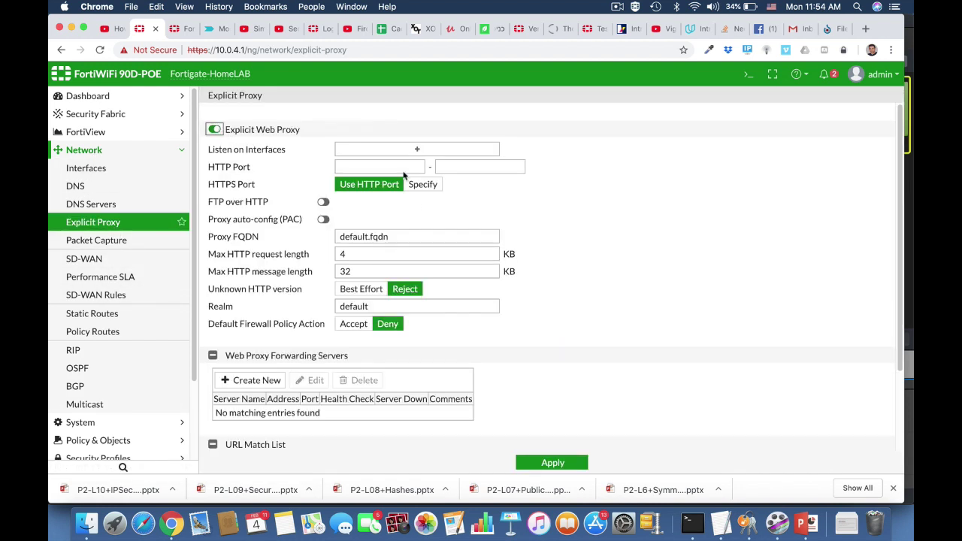
{"action": "left_click", "coordinate": [415, 149]}
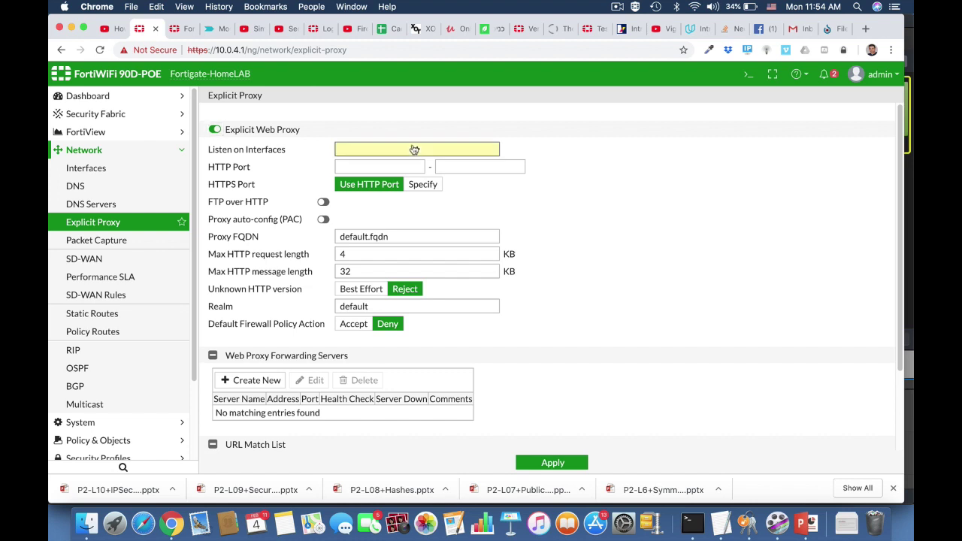
{"action": "mouse_move", "coordinate": [730, 207]}
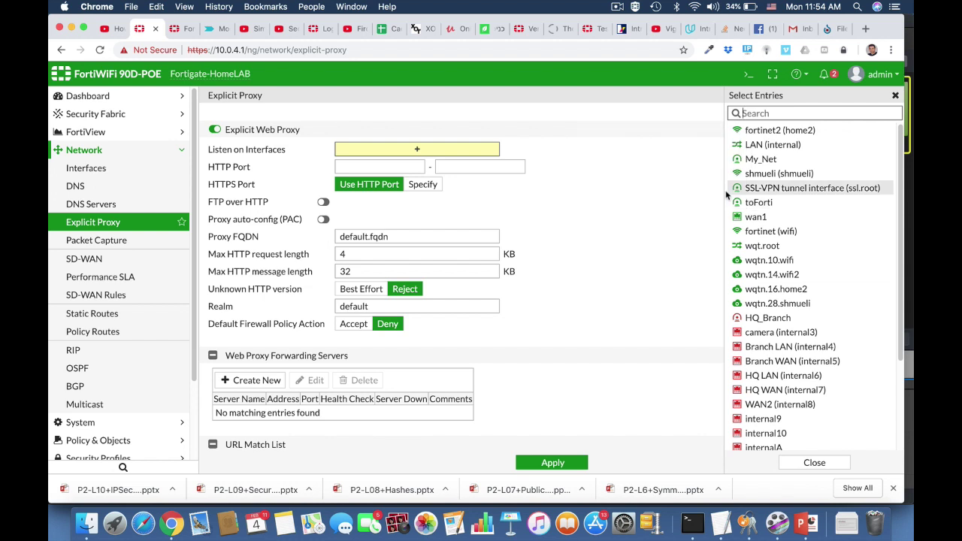
{"action": "left_click", "coordinate": [759, 148]}
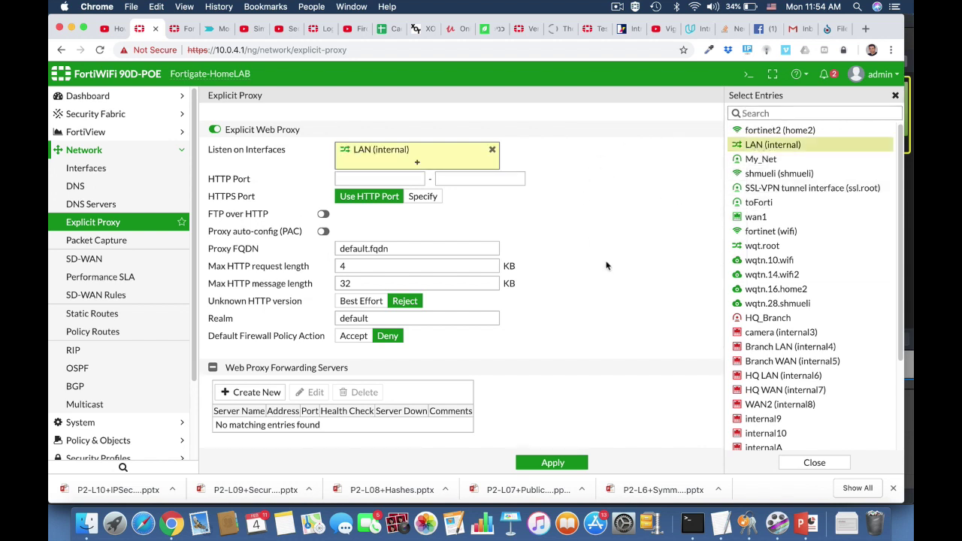
Step: Set the HTTP port range to 8080–8080 and enable proxy auto-config (PAC)
{"action": "left_click", "coordinate": [396, 179]}
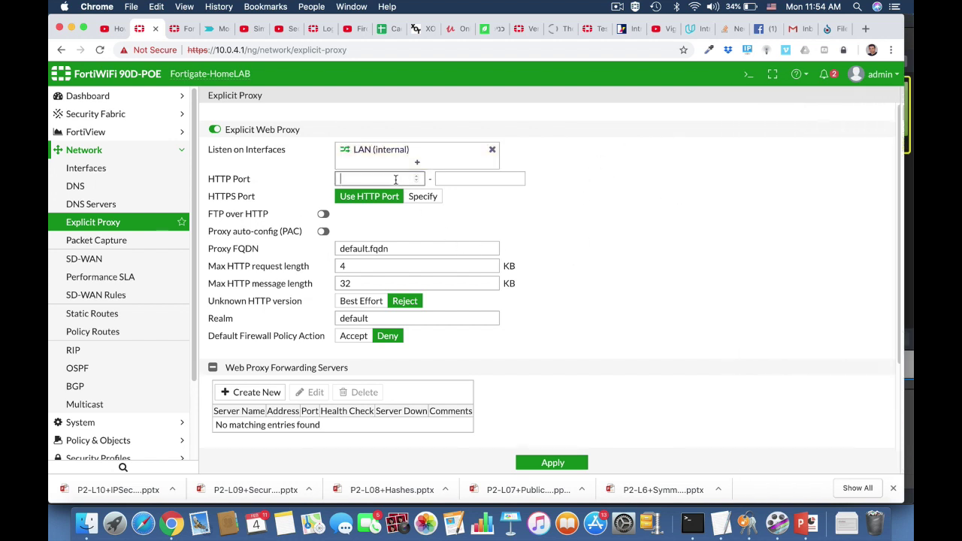
{"action": "type", "text": "8080"}
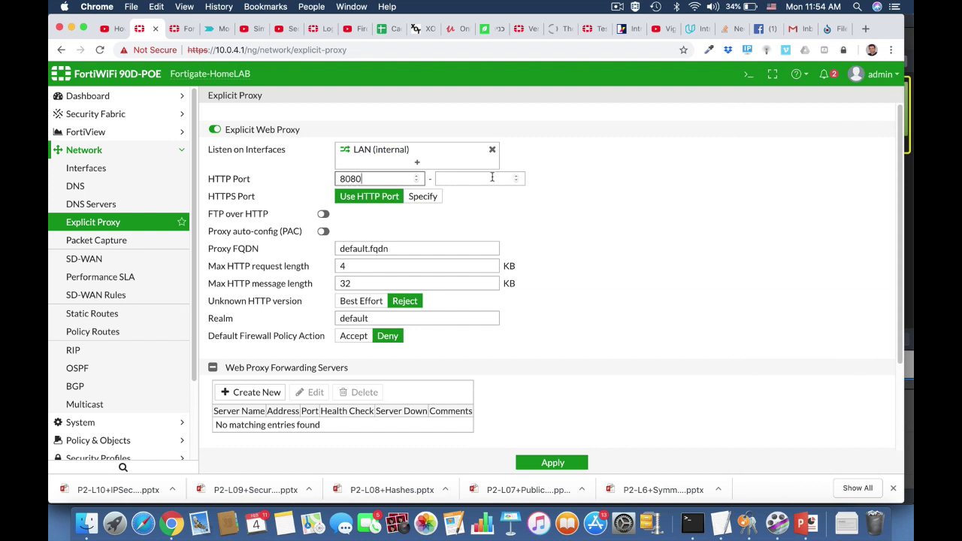
{"action": "left_click", "coordinate": [491, 178]}
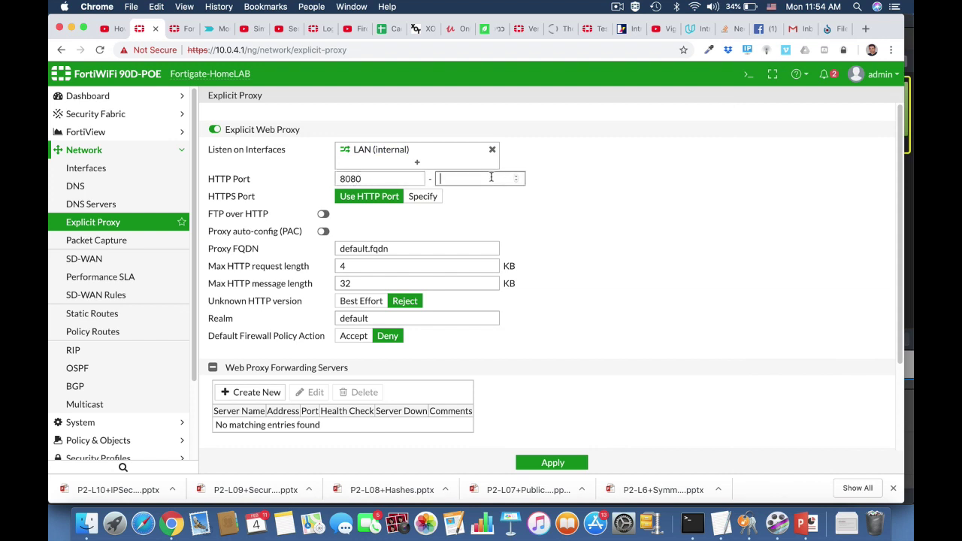
{"action": "type", "text": "8080"}
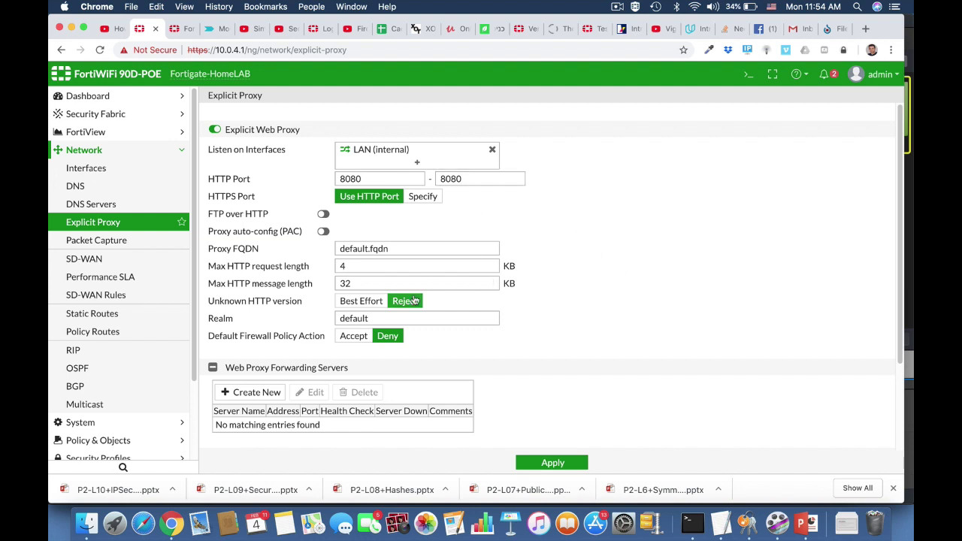
{"action": "left_click", "coordinate": [323, 233]}
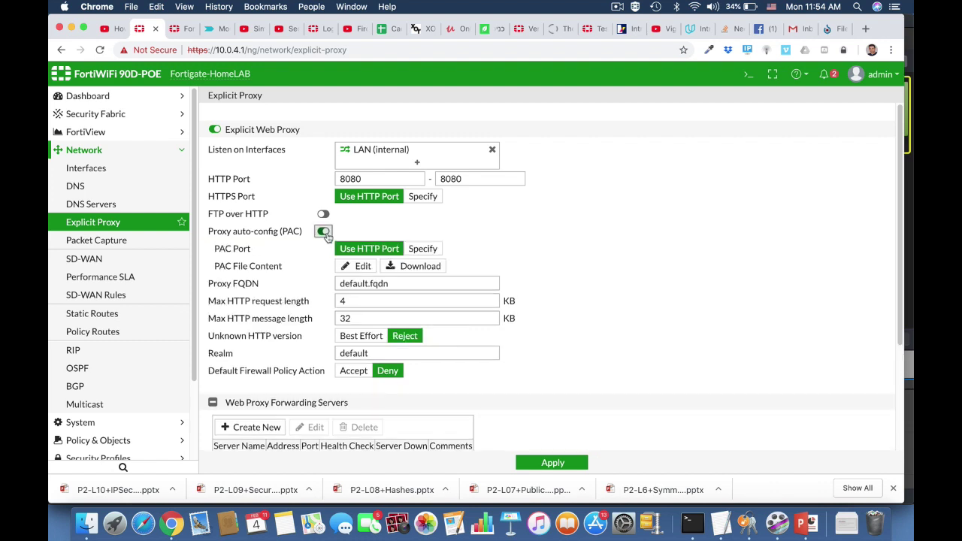
Step: Accept the PAC script returning PROXY 10.0.4.1:8080, apply the proxy settings, and go to Interfaces
{"action": "left_click", "coordinate": [363, 267]}
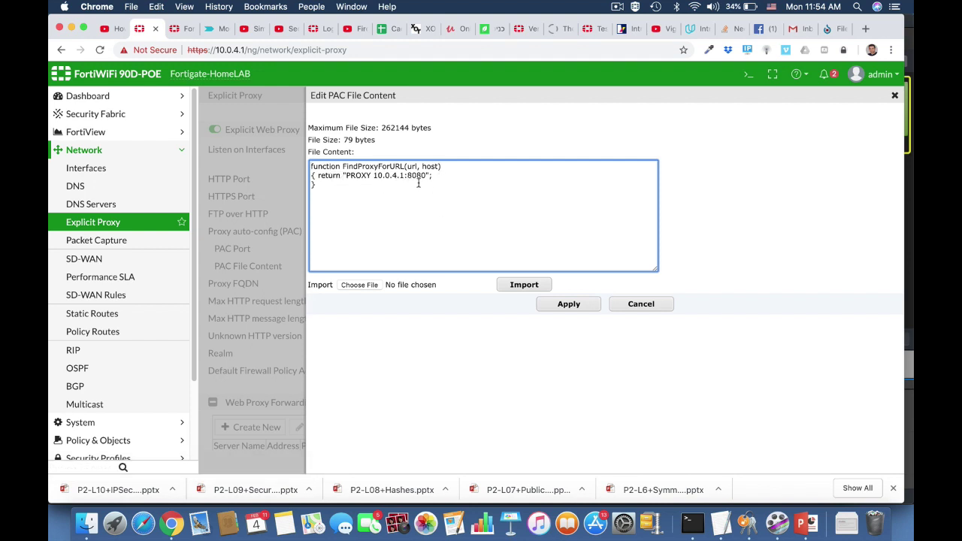
{"action": "left_click", "coordinate": [569, 304]}
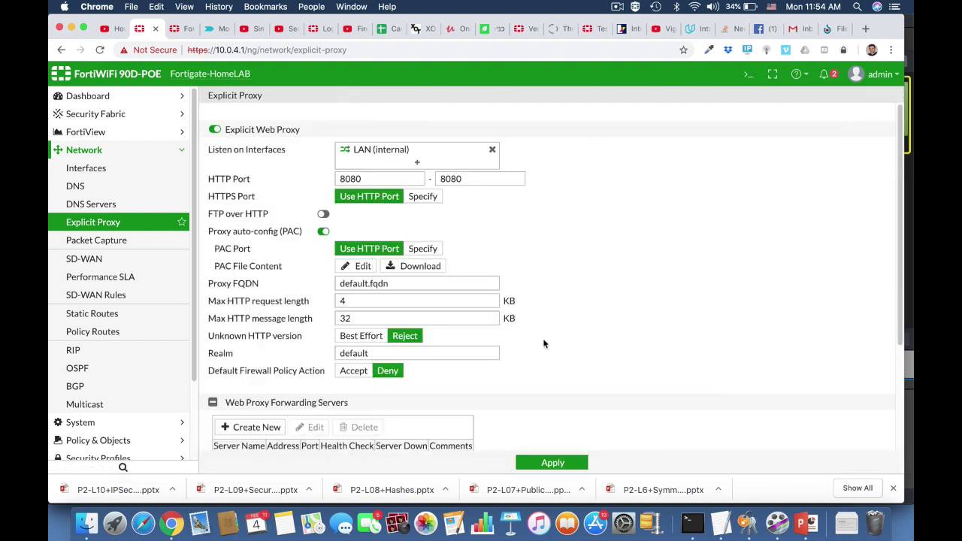
{"action": "scroll", "coordinate": [544, 344], "scroll_direction": "down", "scroll_amount": 3}
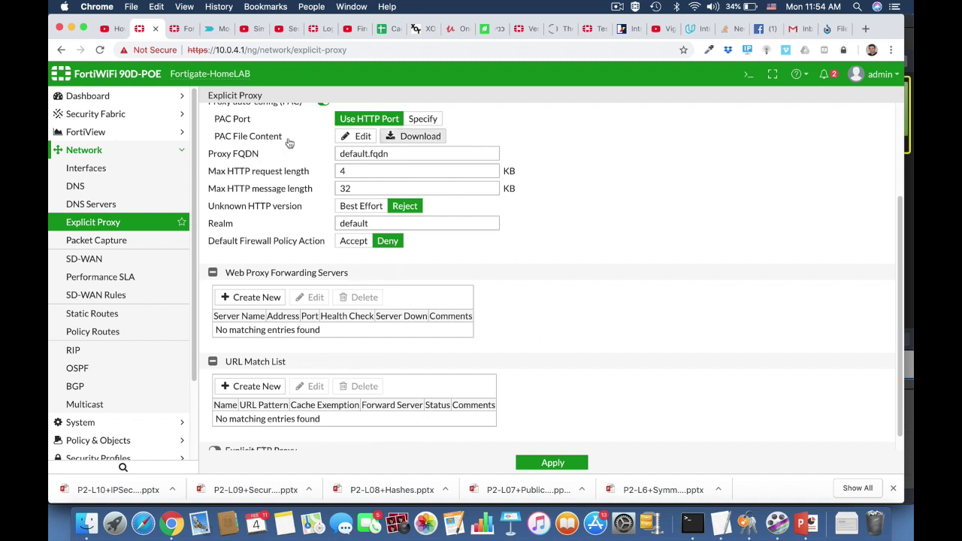
{"action": "left_click", "coordinate": [535, 465]}
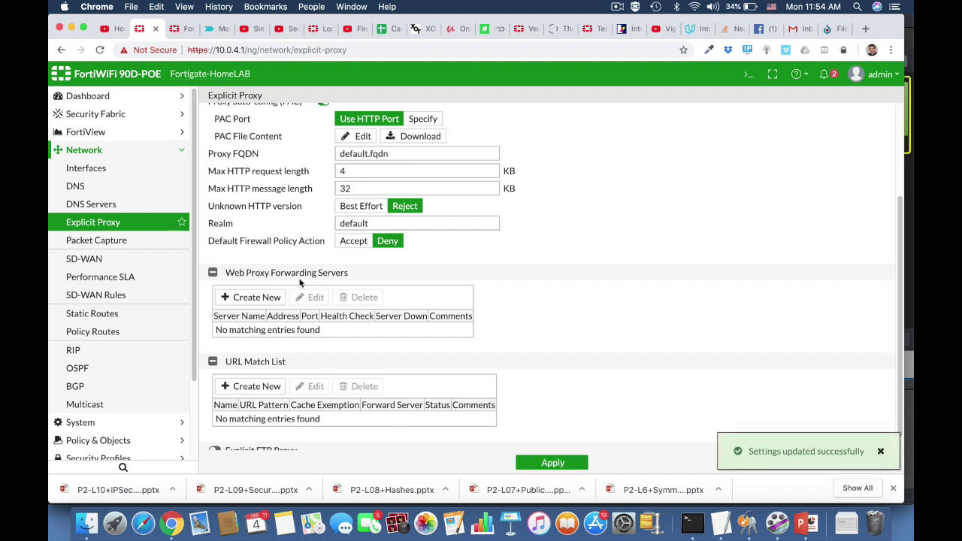
{"action": "left_click", "coordinate": [94, 168]}
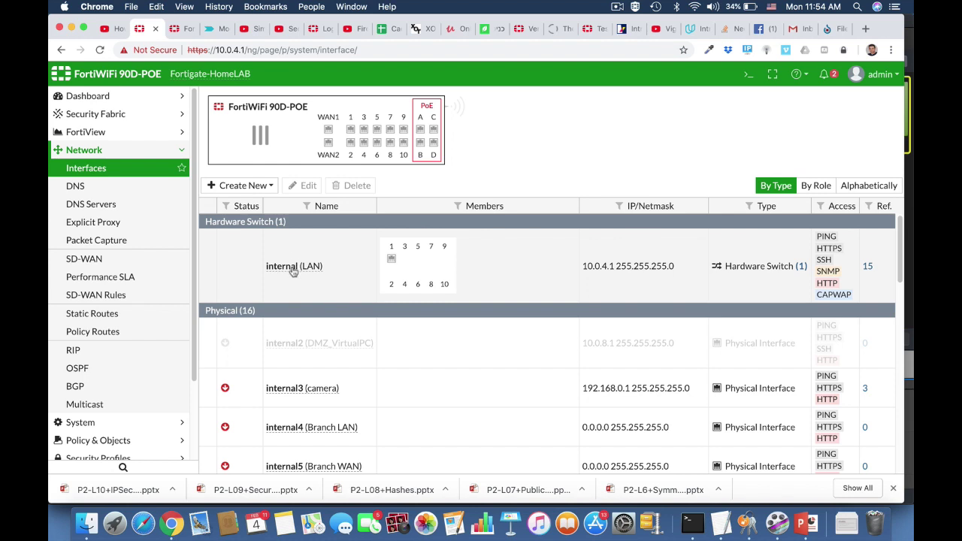
Step: Edit the internal (LAN) interface and reveal its advanced DHCP server options
{"action": "left_click", "coordinate": [293, 270]}
{"action": "left_click", "coordinate": [305, 187]}
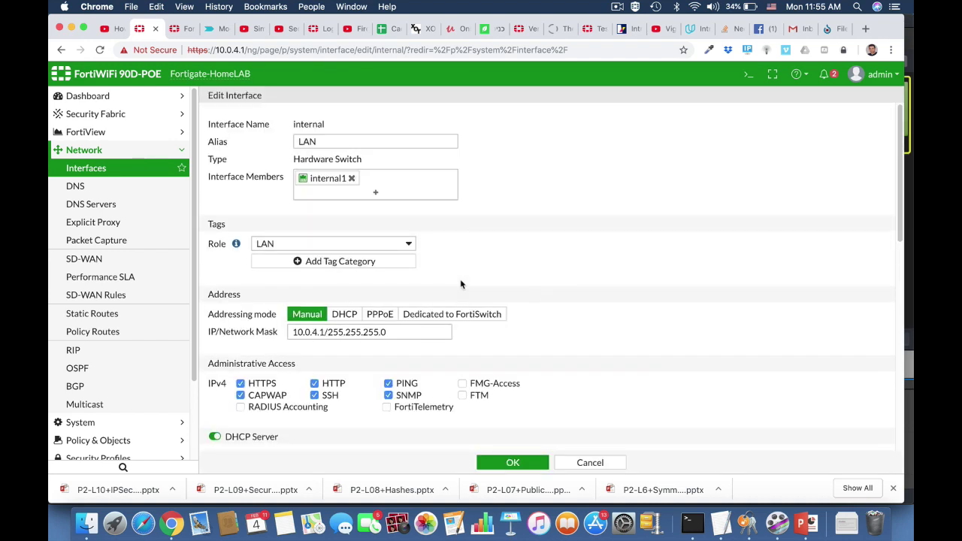
{"action": "scroll", "coordinate": [461, 283], "scroll_direction": "down", "scroll_amount": 3}
{"action": "scroll", "coordinate": [460, 279], "scroll_direction": "down", "scroll_amount": 4}
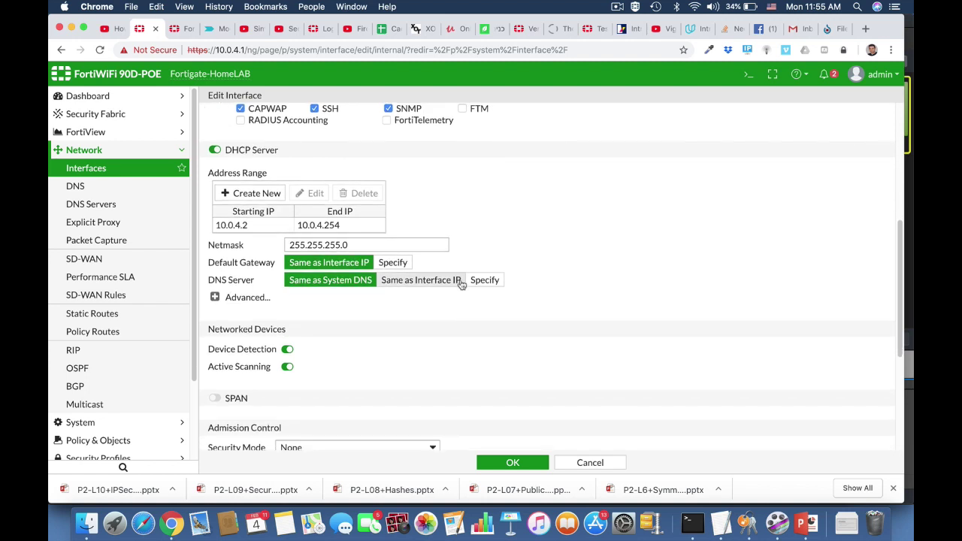
{"action": "left_click", "coordinate": [216, 297]}
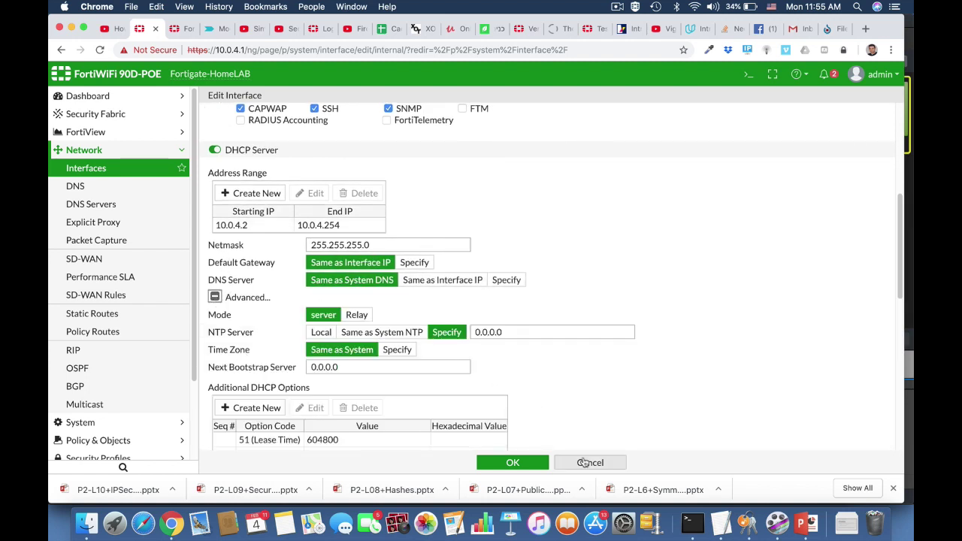
{"action": "scroll", "coordinate": [569, 410], "scroll_direction": "down", "scroll_amount": 3}
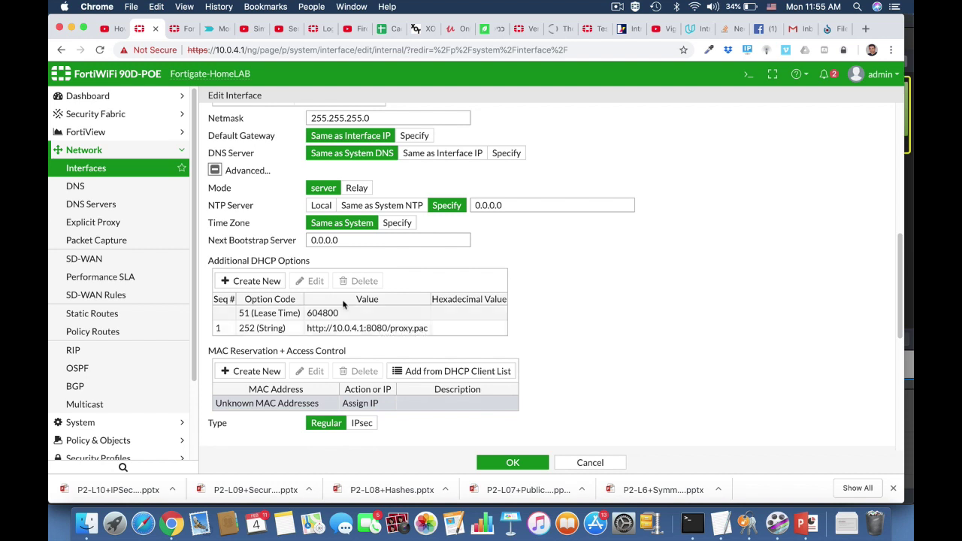
Step: Add an additional DHCP option of type Specify (String) with code 252
{"action": "left_click", "coordinate": [252, 281]}
{"action": "left_click", "coordinate": [262, 345]}
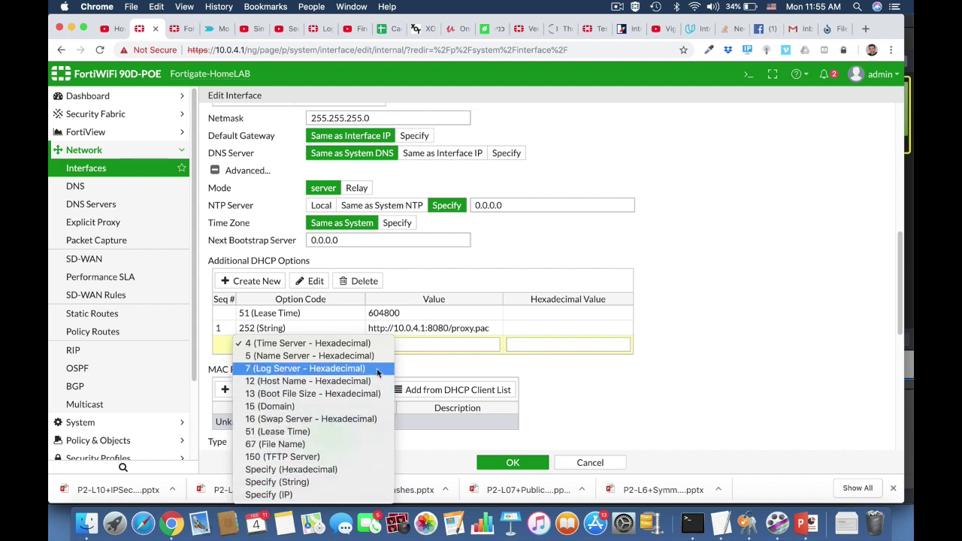
{"action": "left_click", "coordinate": [334, 482]}
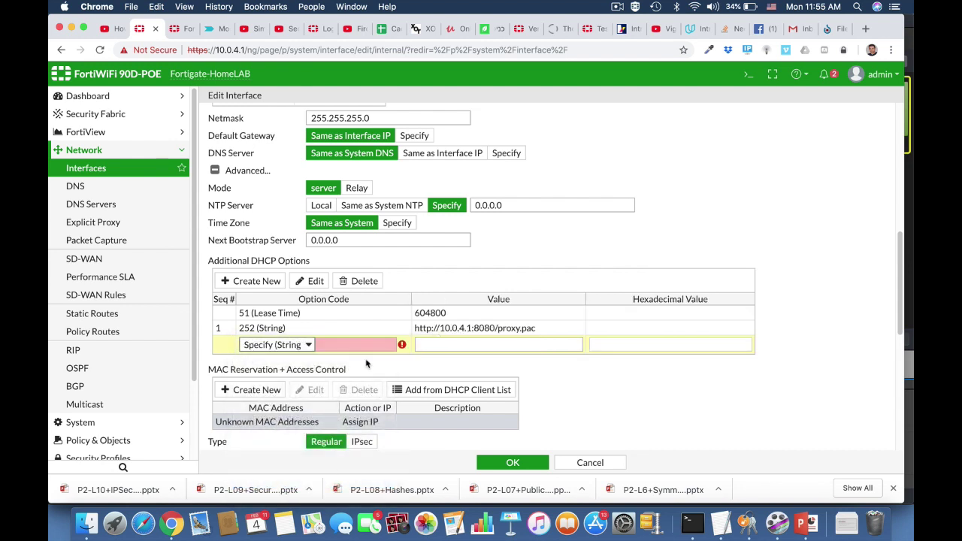
{"action": "left_click", "coordinate": [338, 345]}
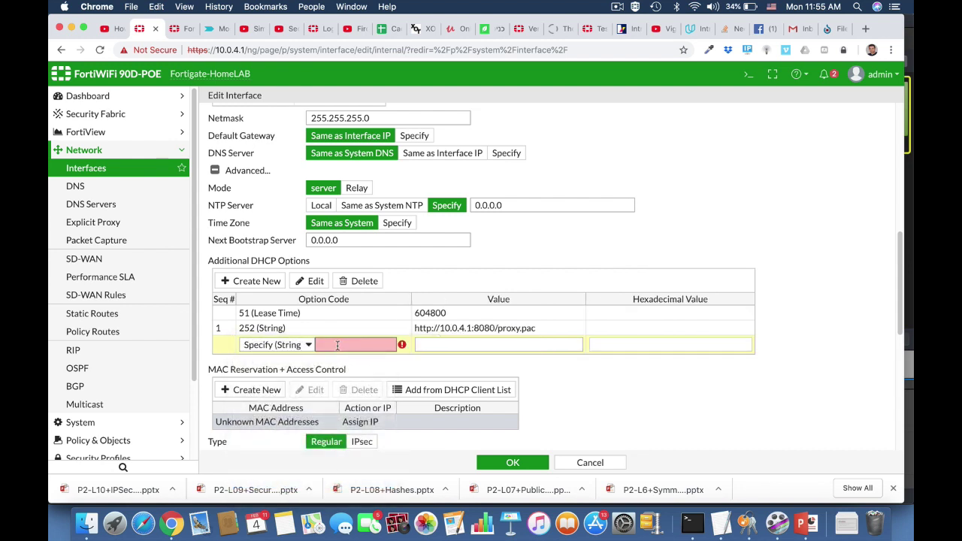
{"action": "type", "text": "252"}
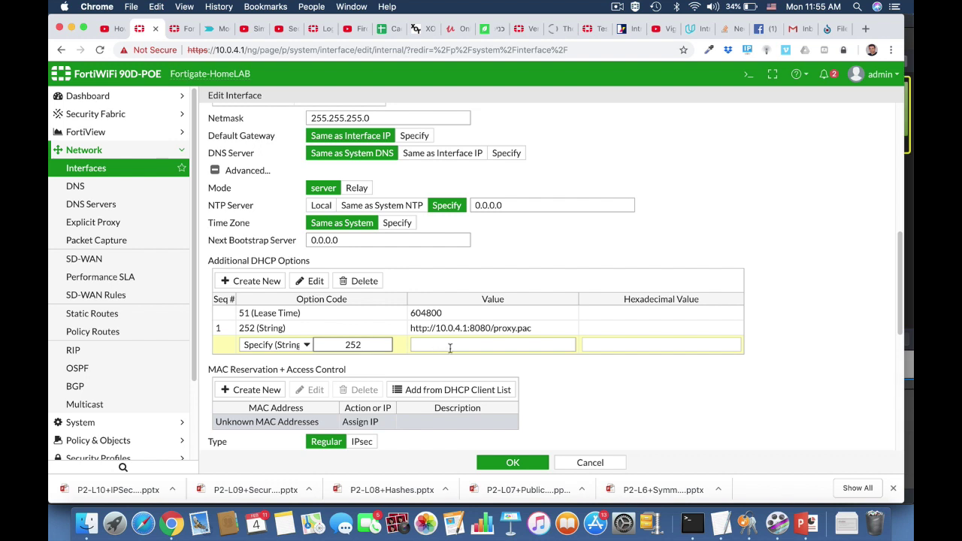
{"action": "left_click", "coordinate": [450, 348]}
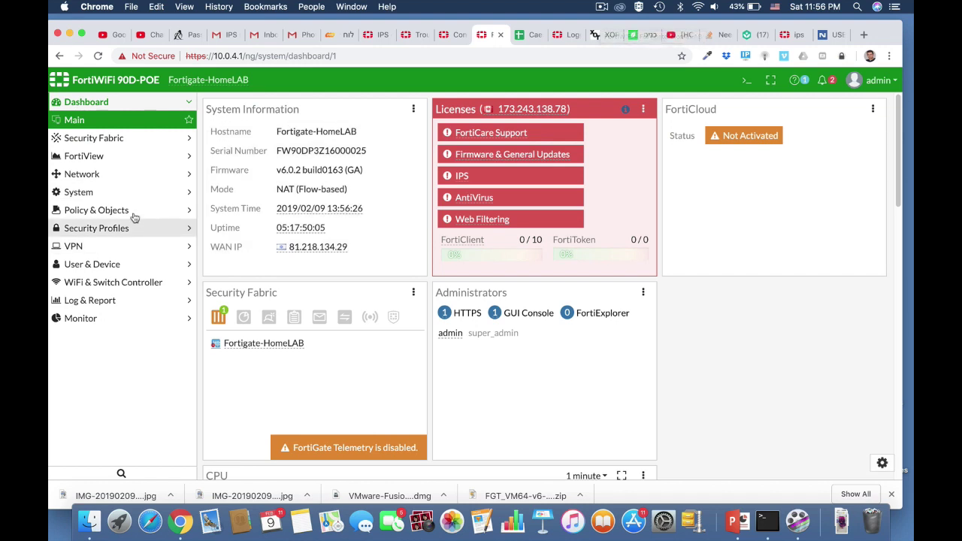
Step: Create a new IPv4 DoS policy on LAN (internal) with source all, destination all, service ALL
{"action": "left_click", "coordinate": [134, 216]}
{"action": "left_click", "coordinate": [113, 230]}
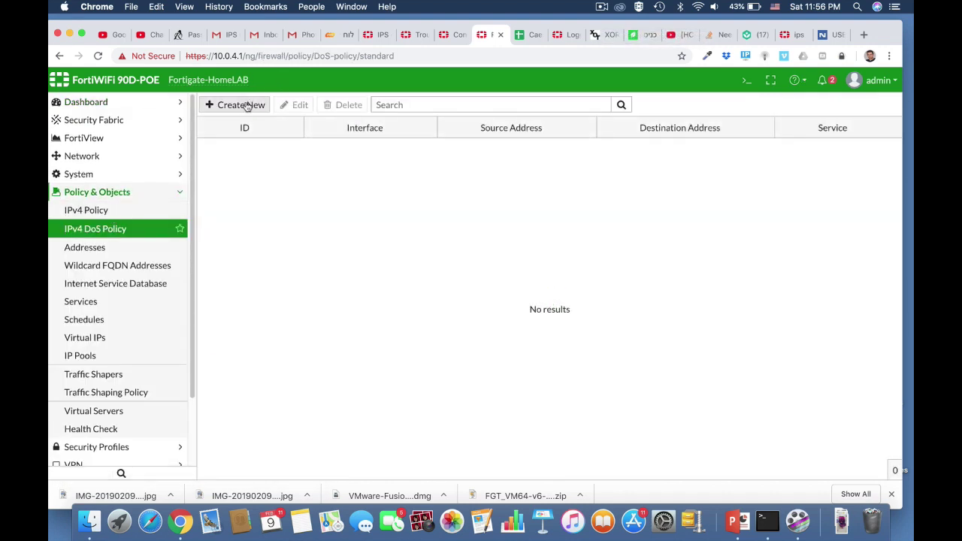
{"action": "left_click", "coordinate": [242, 105]}
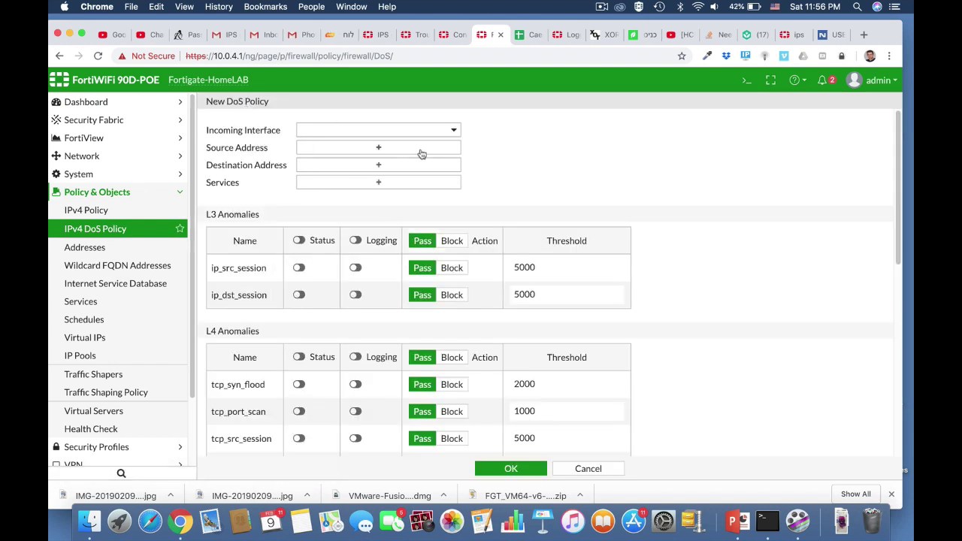
{"action": "left_click", "coordinate": [427, 133]}
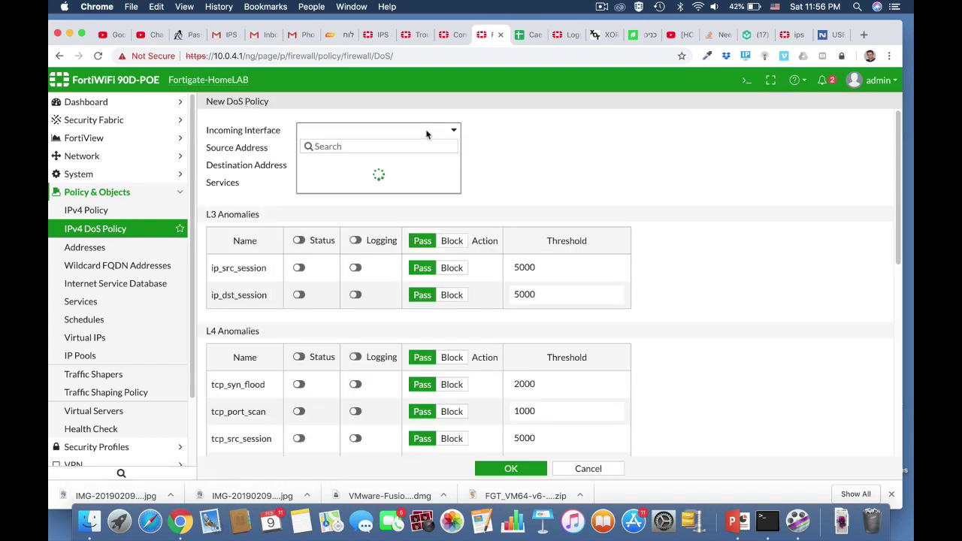
{"action": "left_click", "coordinate": [371, 181]}
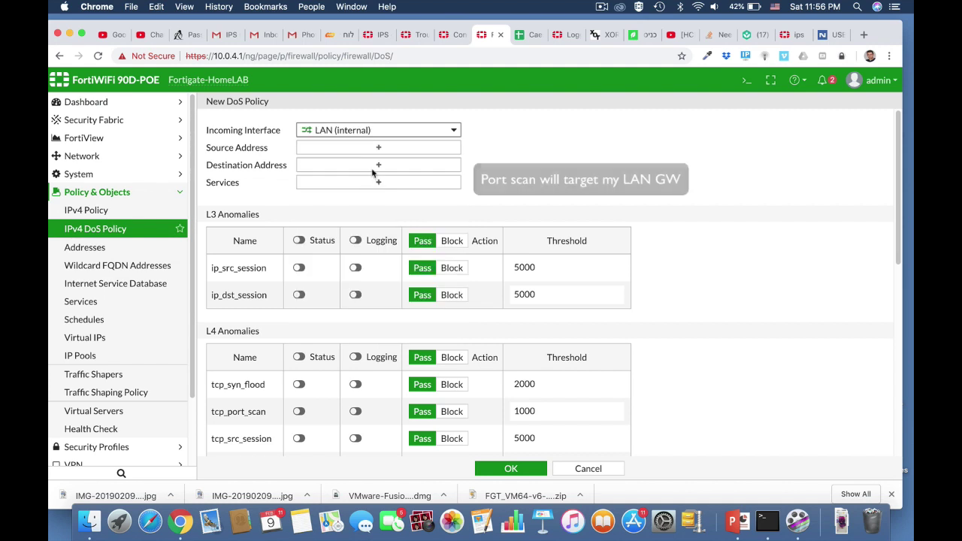
{"action": "left_click", "coordinate": [380, 149]}
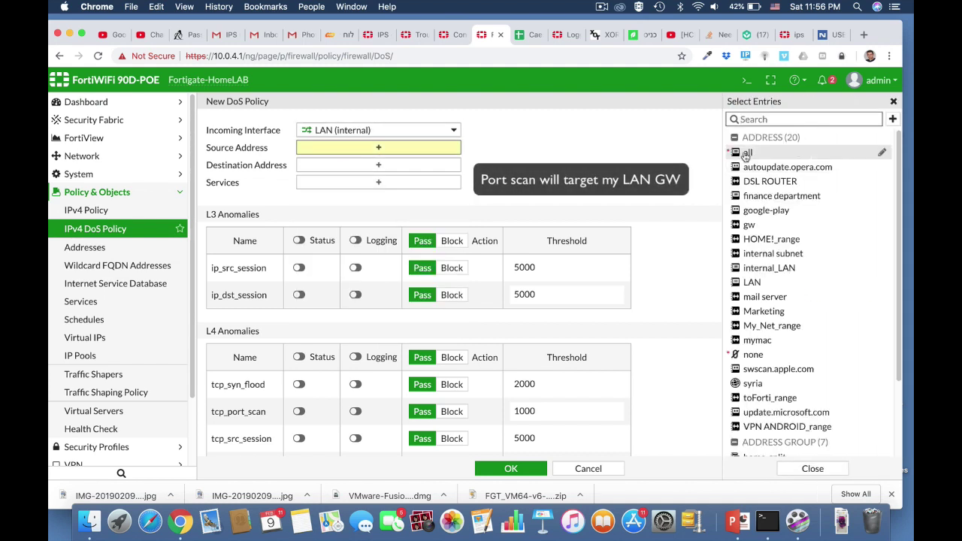
{"action": "left_click", "coordinate": [746, 153]}
{"action": "left_click", "coordinate": [385, 176]}
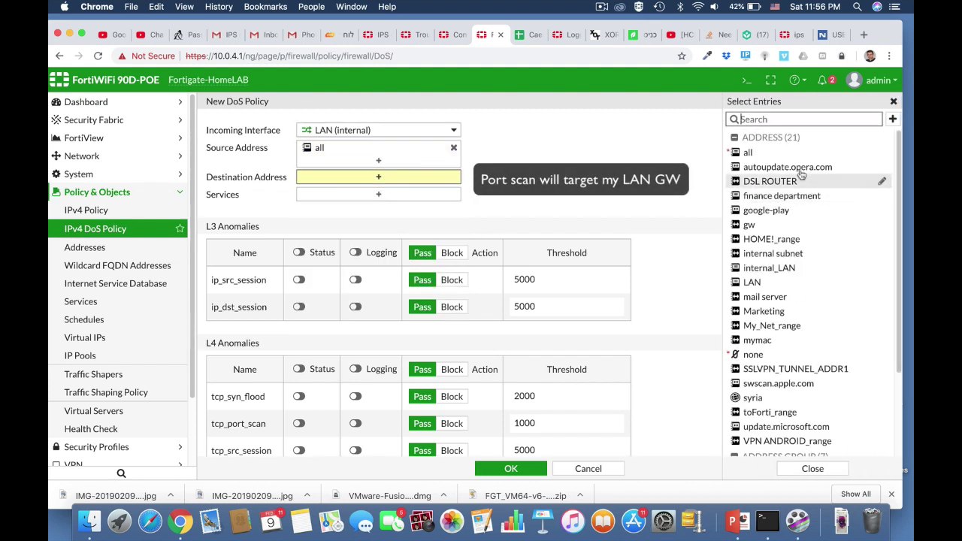
{"action": "left_click", "coordinate": [761, 154]}
{"action": "left_click", "coordinate": [411, 208]}
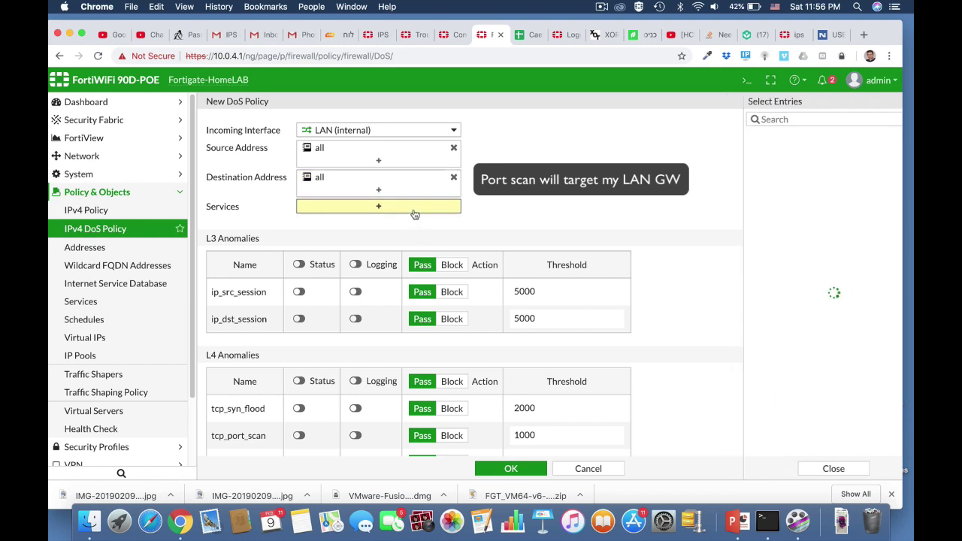
{"action": "left_click", "coordinate": [744, 167]}
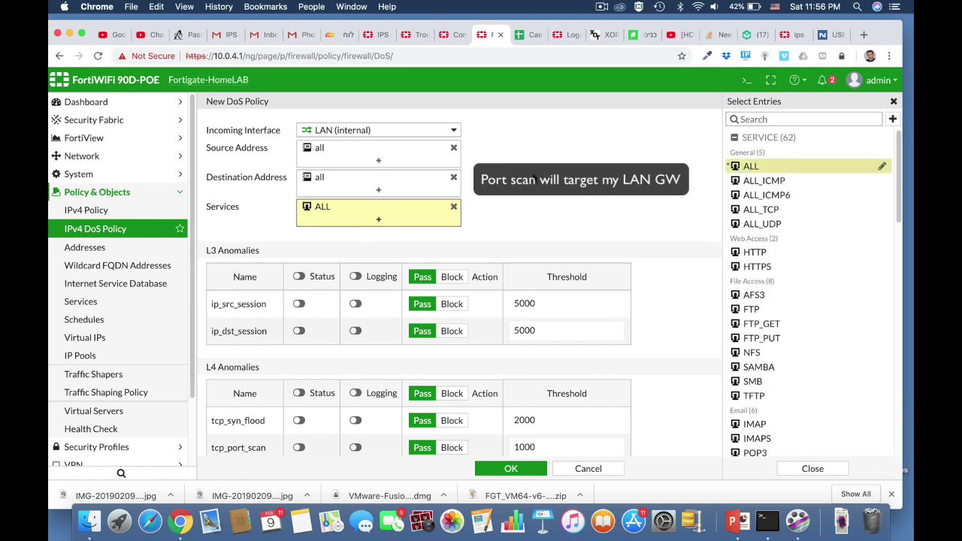
Step: Enable tcp_port_scan with logging and a threshold of 100
{"action": "scroll", "coordinate": [651, 280], "scroll_direction": "down", "scroll_amount": 5}
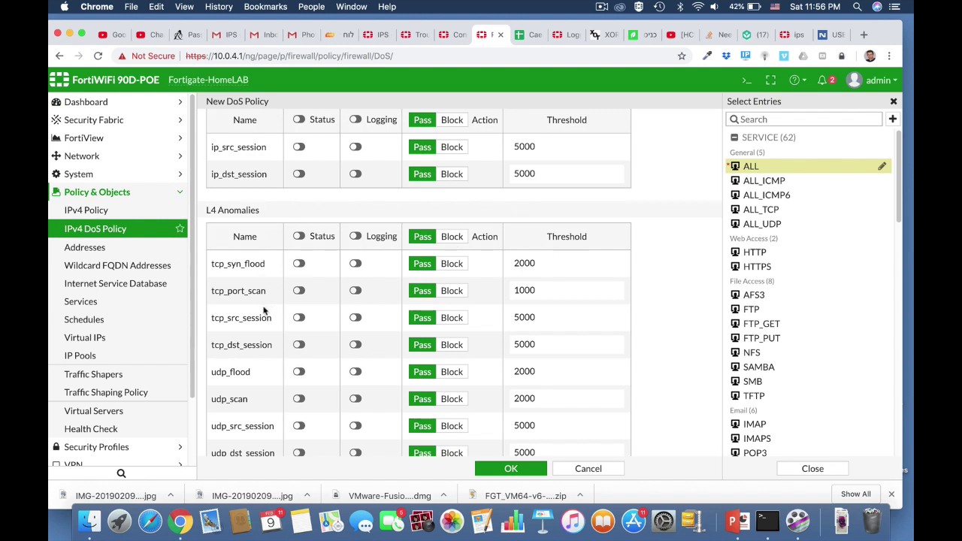
{"action": "left_click", "coordinate": [300, 291]}
{"action": "left_click", "coordinate": [356, 292]}
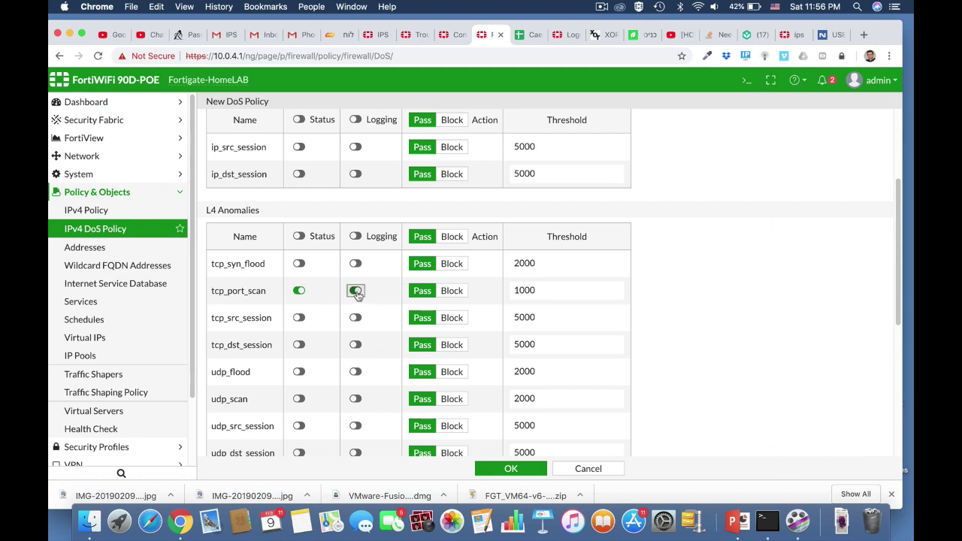
{"action": "left_click", "coordinate": [539, 290]}
{"action": "left_click_drag", "start_coordinate": [532, 289], "coordinate": [529, 290]}
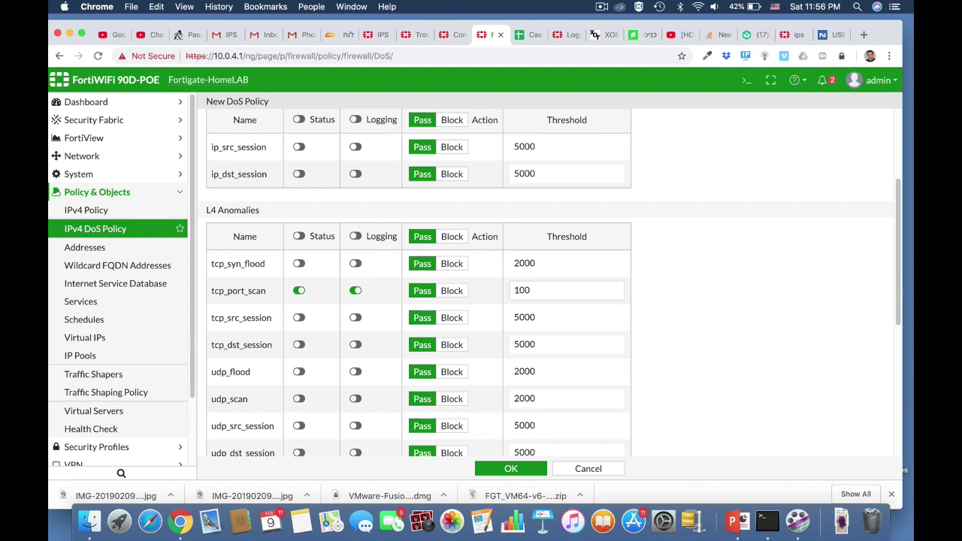
Step: Enable udp_scan with logging and a threshold of 1000, then save the policy
{"action": "scroll", "coordinate": [648, 369], "scroll_direction": "down", "scroll_amount": 3}
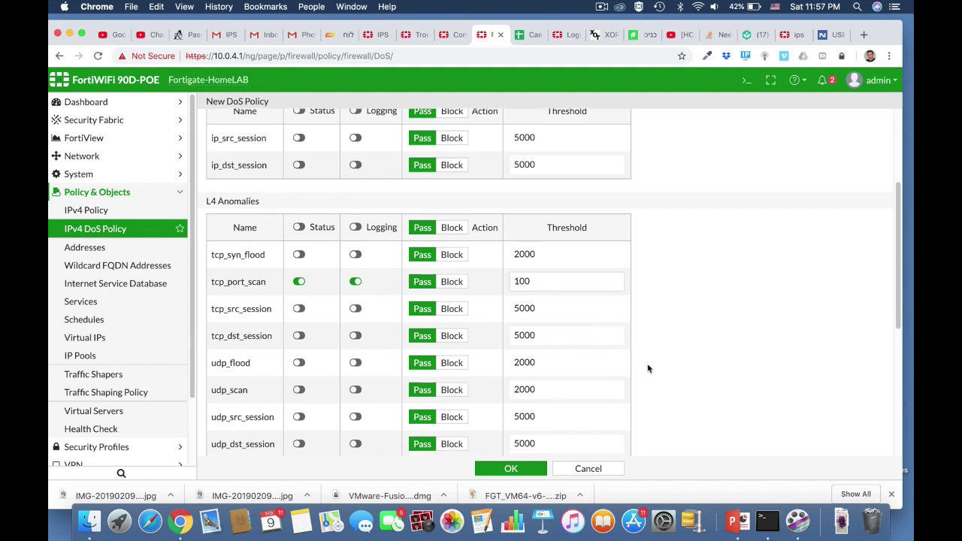
{"action": "scroll", "coordinate": [648, 368], "scroll_direction": "down", "scroll_amount": 4}
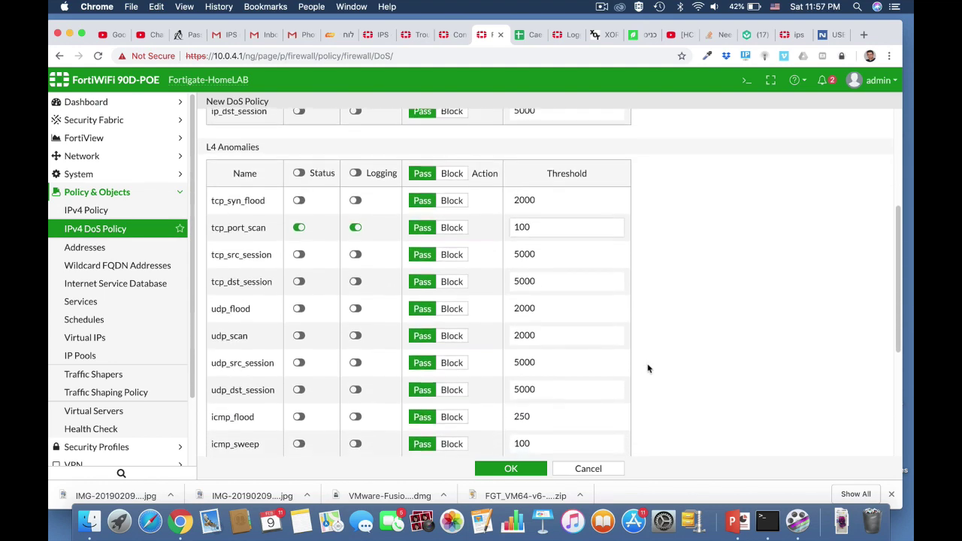
{"action": "scroll", "coordinate": [649, 368], "scroll_direction": "down", "scroll_amount": 1}
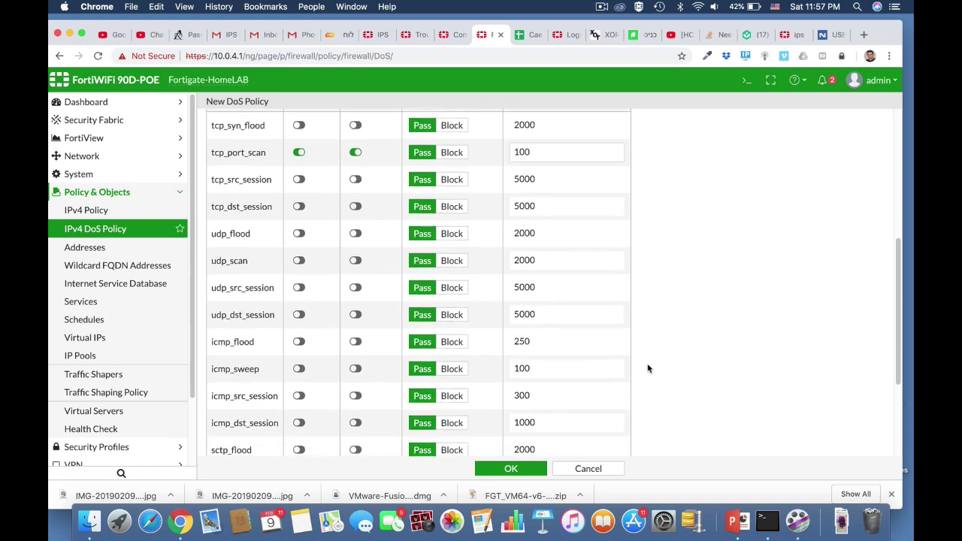
{"action": "left_click", "coordinate": [299, 260]}
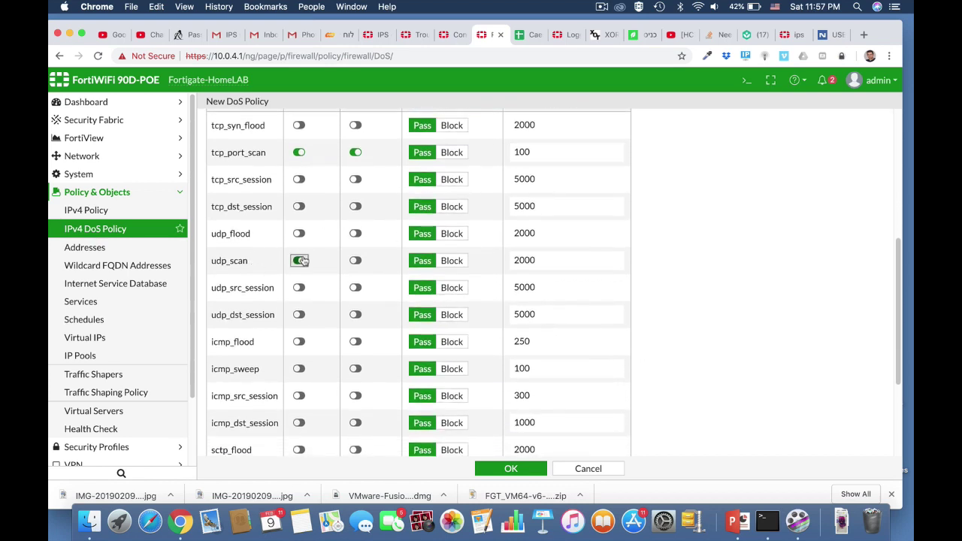
{"action": "left_click", "coordinate": [355, 260]}
{"action": "left_click_drag", "start_coordinate": [537, 260], "coordinate": [490, 260]}
{"action": "type", "text": "10"}
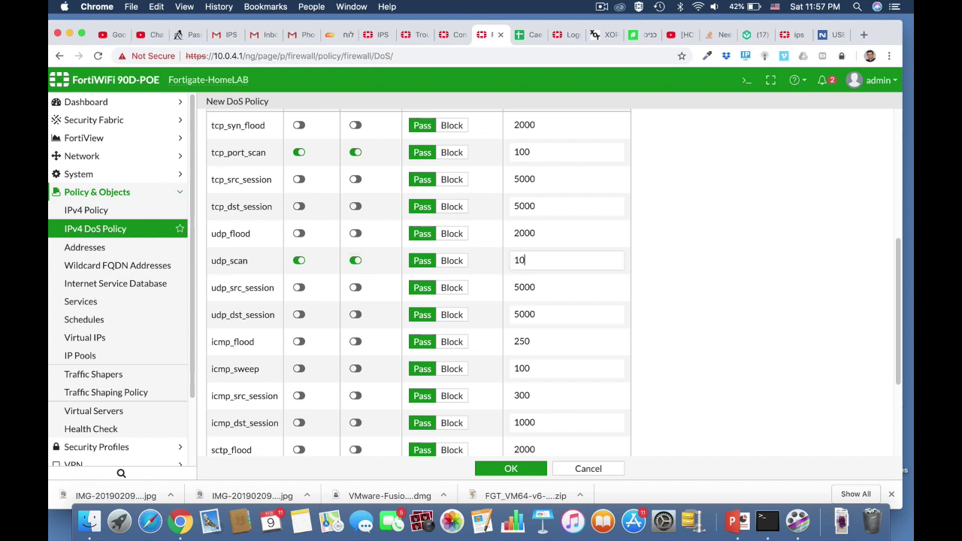
{"action": "type", "text": "00"}
{"action": "scroll", "coordinate": [700, 397], "scroll_direction": "down", "scroll_amount": 3}
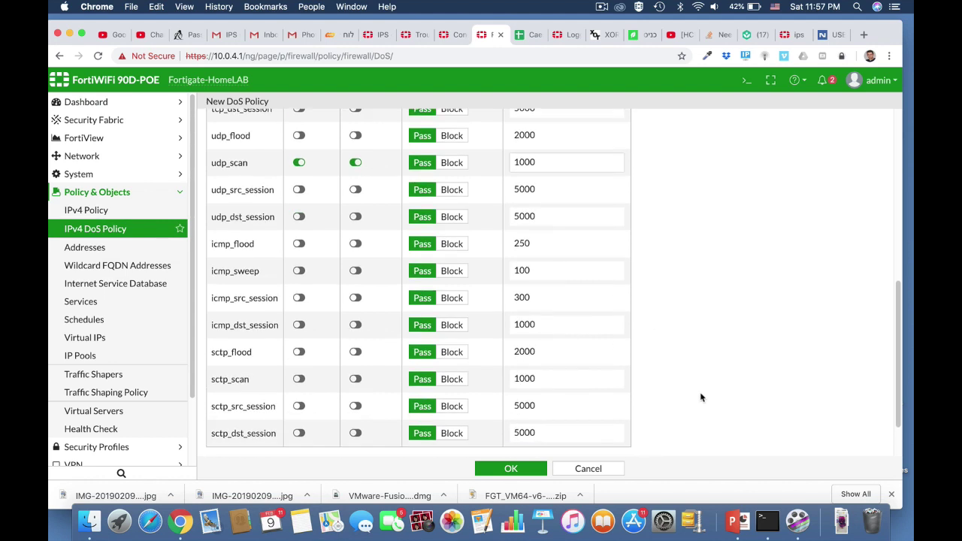
{"action": "left_click", "coordinate": [517, 468]}
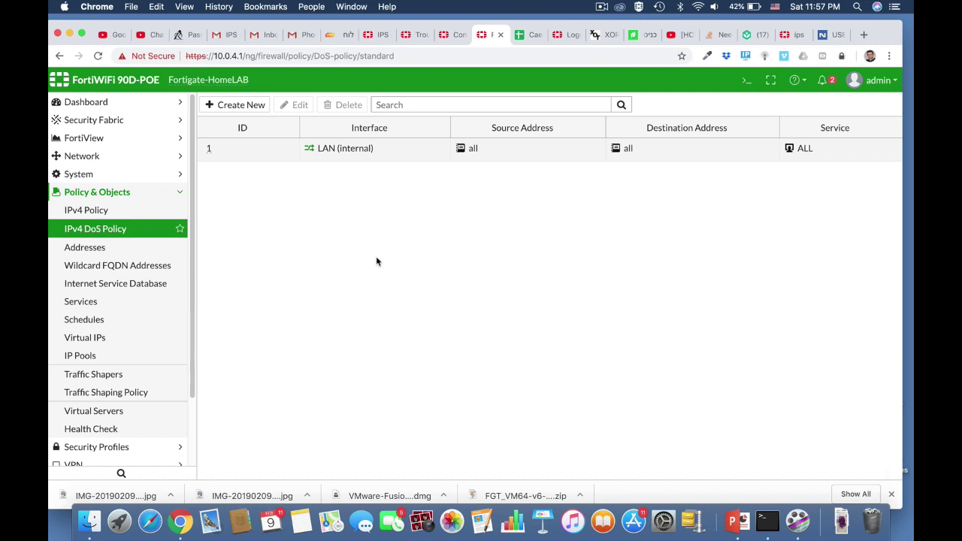
Step: Run 'nmap 10.0.4.1' in Terminal and review the open ports reported
{"action": "key", "text": "super+Tab"}
{"action": "key", "text": "super+Tab"}
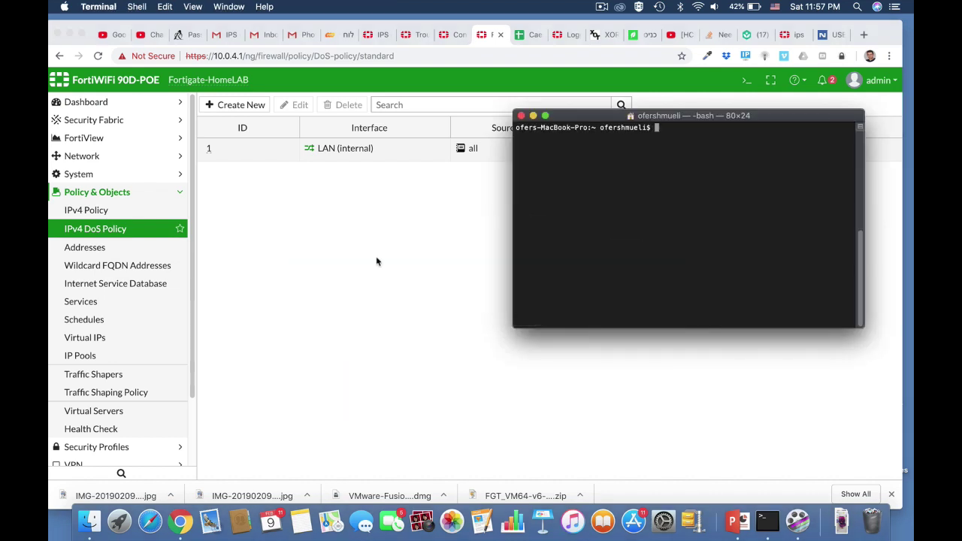
{"action": "type", "text": "nmap 10.0.4.1"}
{"action": "key", "text": "Return"}
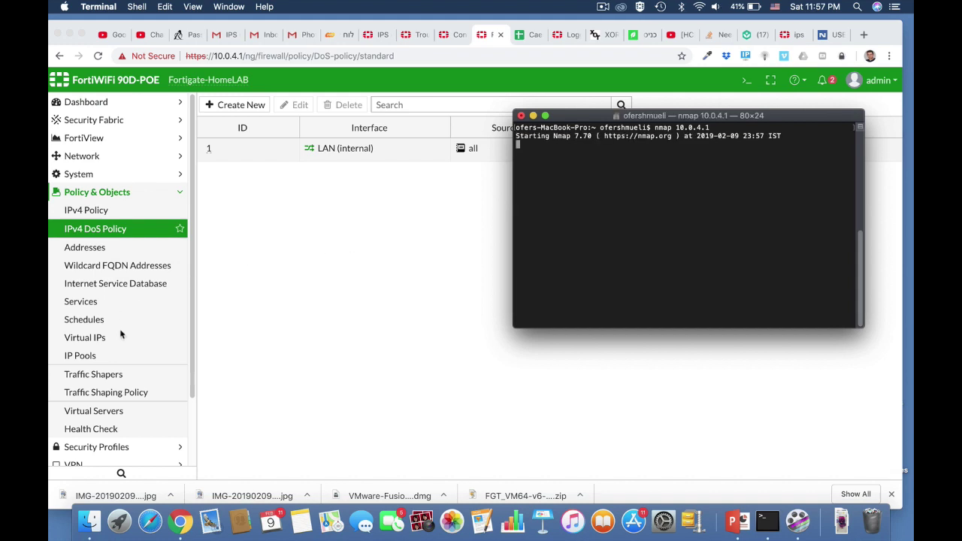
{"action": "scroll", "coordinate": [120, 333], "scroll_direction": "down", "scroll_amount": 3}
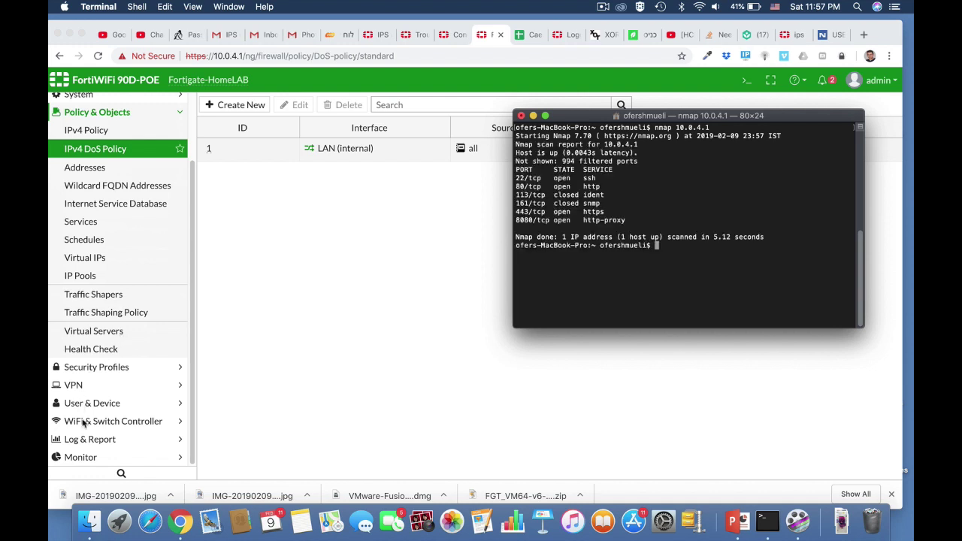
Step: Open a tcp_port_scan entry's details in the Anomaly log and follow its FortiGuard reference link
{"action": "left_click", "coordinate": [92, 441]}
{"action": "left_click", "coordinate": [93, 440]}
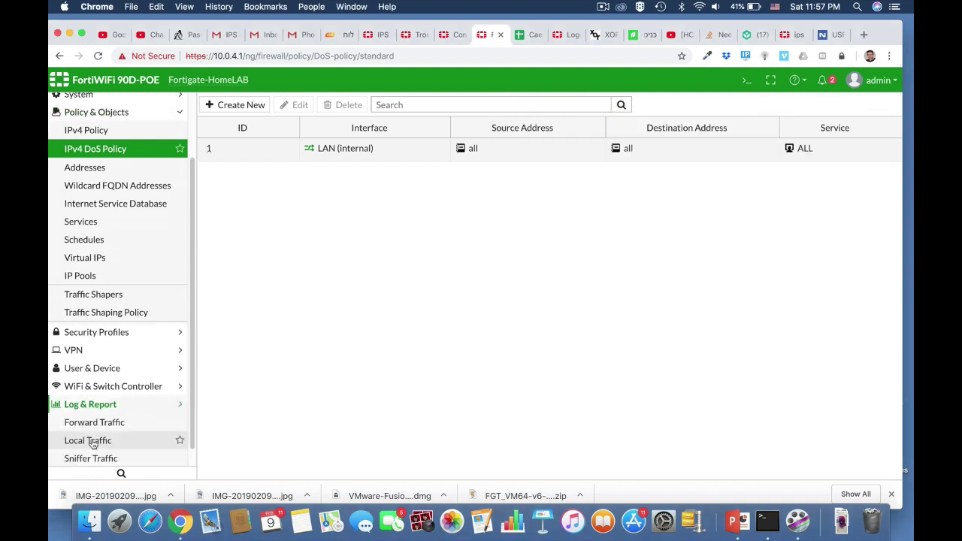
{"action": "scroll", "coordinate": [96, 425], "scroll_direction": "down", "scroll_amount": 5}
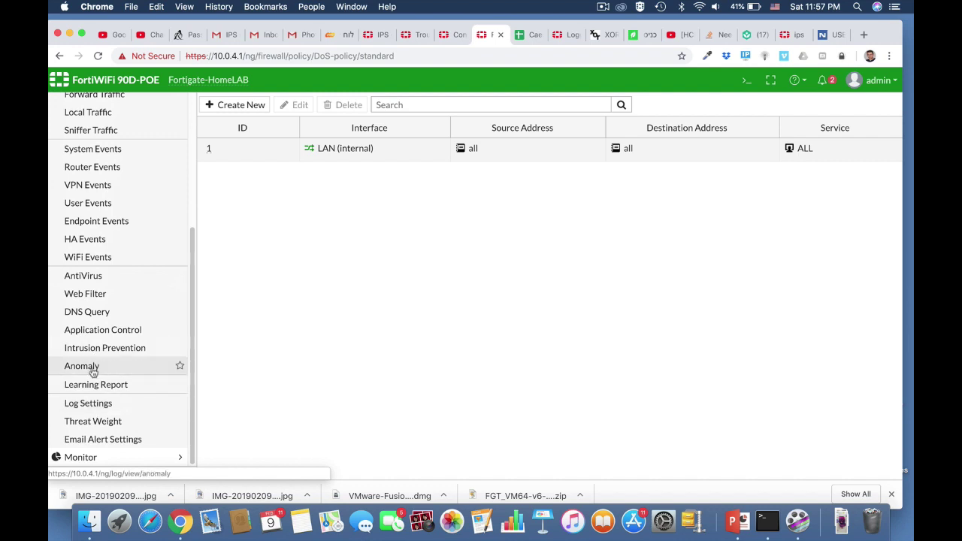
{"action": "left_click", "coordinate": [92, 369]}
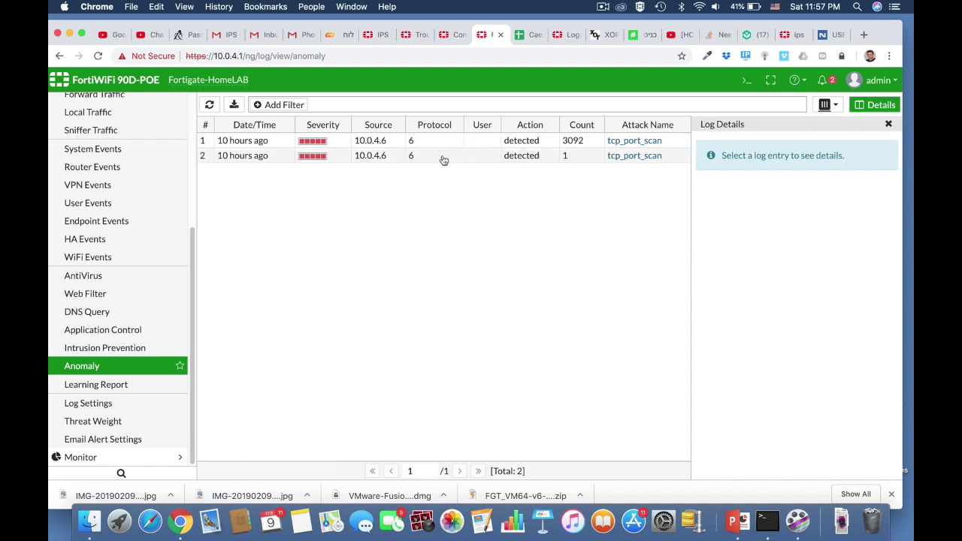
{"action": "double_click", "coordinate": [376, 156]}
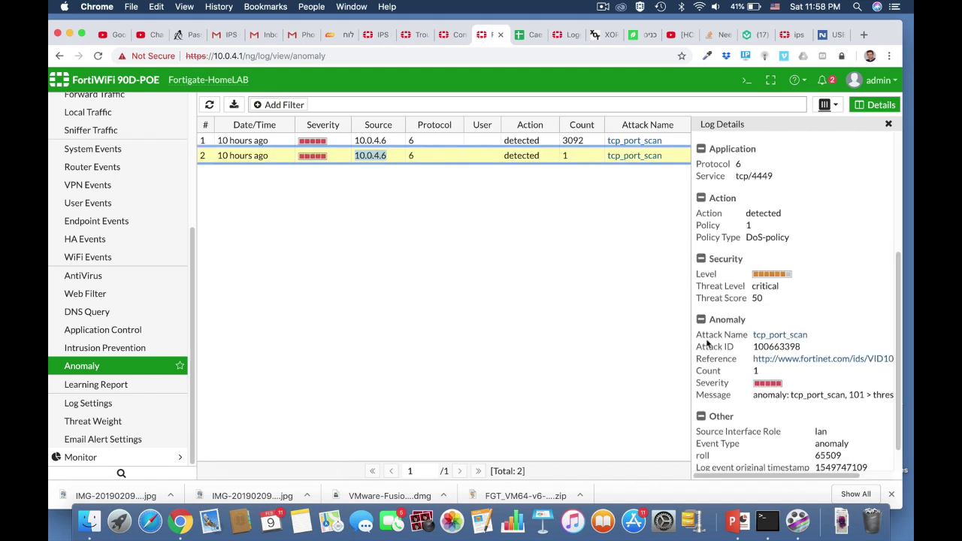
{"action": "scroll", "coordinate": [793, 384], "scroll_direction": "down", "scroll_amount": 2}
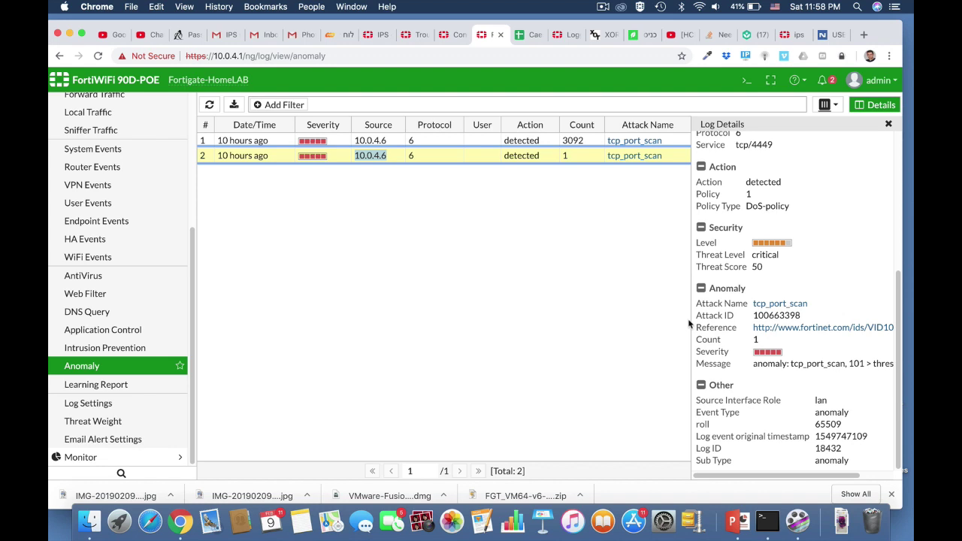
{"action": "left_click", "coordinate": [791, 329]}
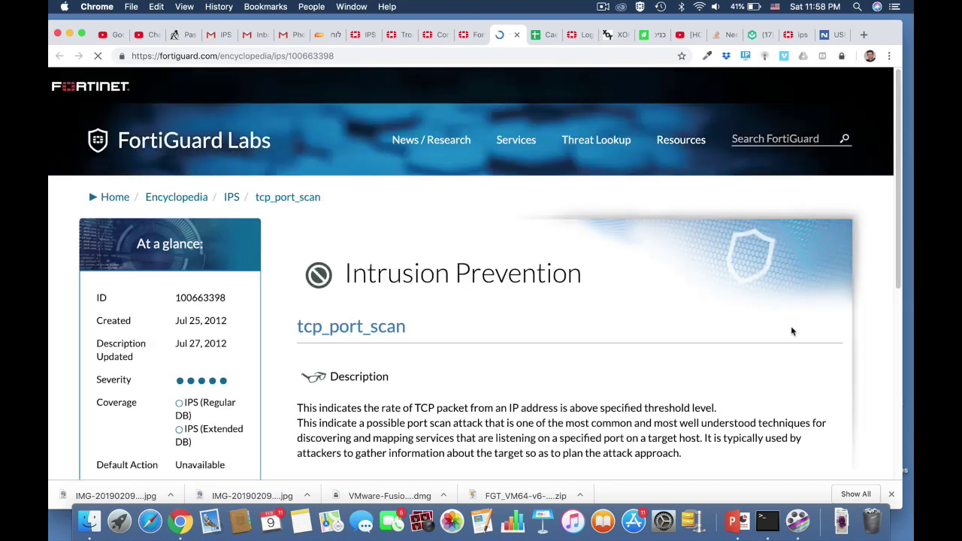
Step: Scroll the tcp_port_scan page to read Affected Products, Impact and Recommended Actions
{"action": "scroll", "coordinate": [544, 409], "scroll_direction": "down", "scroll_amount": 3}
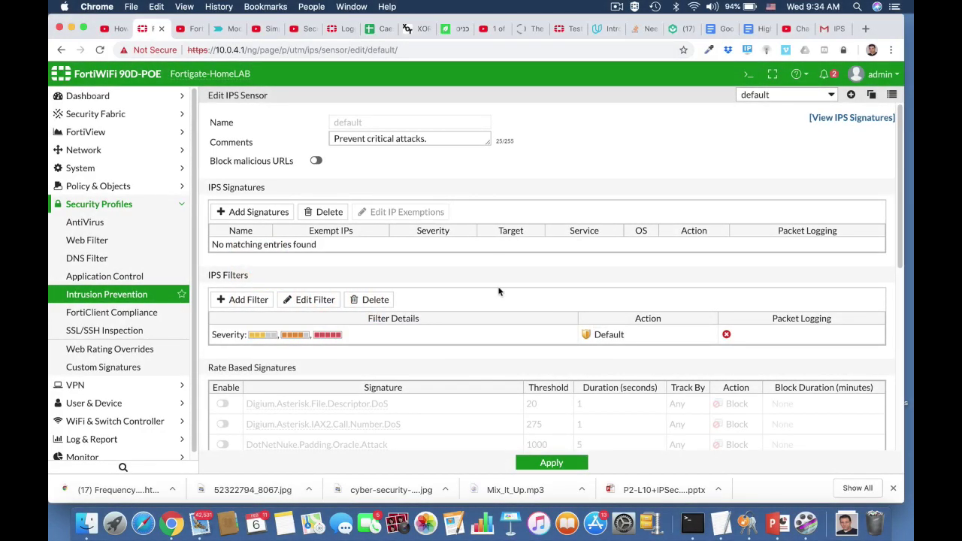
Step: View the list of 5865 IPS signatures, then launch the CLI Console
{"action": "left_click", "coordinate": [846, 118]}
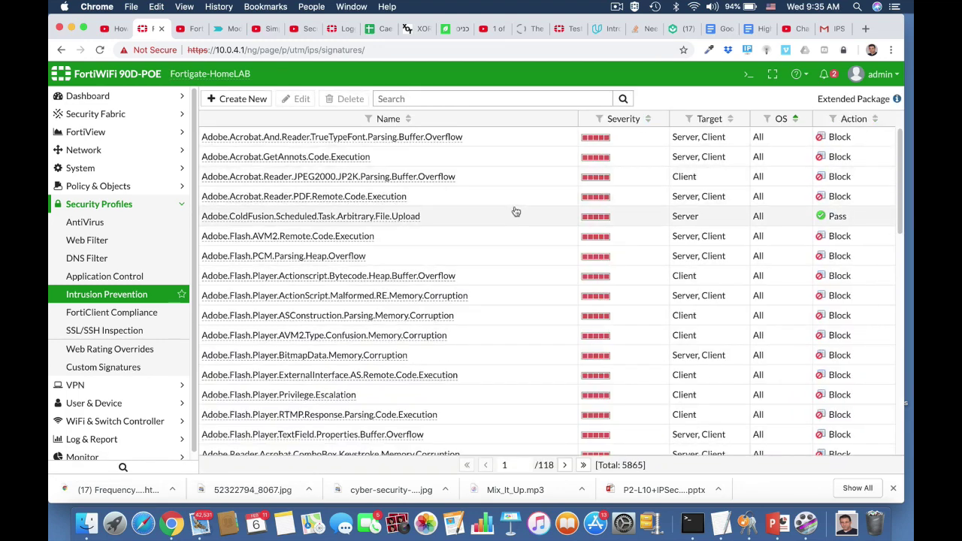
{"action": "scroll", "coordinate": [515, 212], "scroll_direction": "down", "scroll_amount": 6}
{"action": "scroll", "coordinate": [516, 211], "scroll_direction": "up", "scroll_amount": 6}
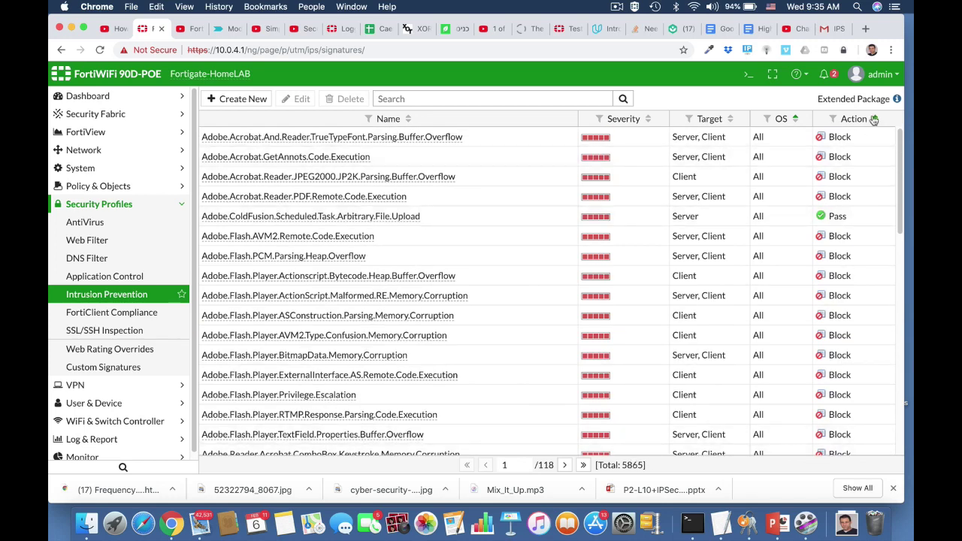
{"action": "mouse_move", "coordinate": [897, 101]}
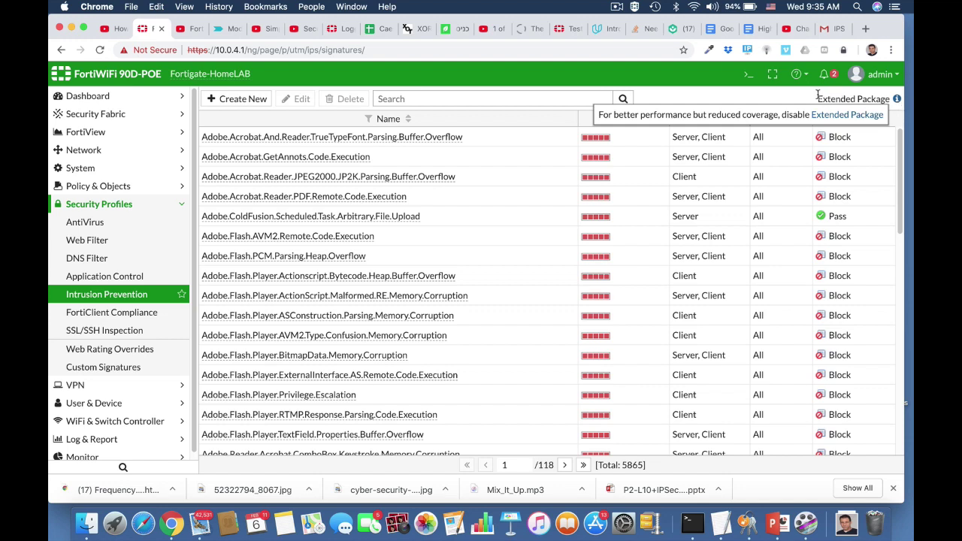
{"action": "left_click", "coordinate": [747, 76]}
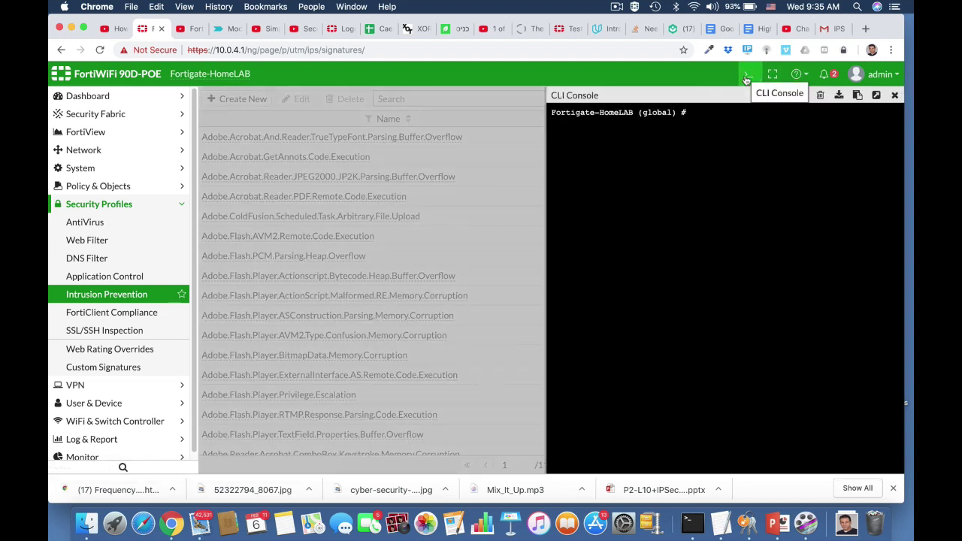
Step: Abort the mistyped command and enter the 'config ips global' context
{"action": "type", "text": "config ip"}
{"action": "key", "text": "Return"}
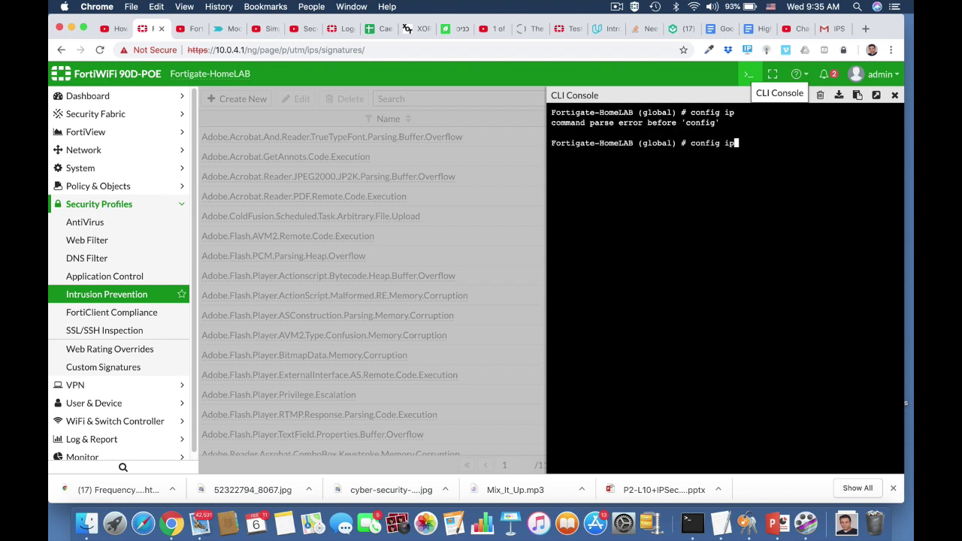
{"action": "key", "text": "BackSpace"}
{"action": "key", "text": "BackSpace"}
{"action": "key", "text": "BackSpace"}
{"action": "key", "text": "BackSpace"}
{"action": "key", "text": "BackSpace"}
{"action": "key", "text": "BackSpace"}
{"action": "key", "text": "BackSpace"}
{"action": "key", "text": "BackSpace"}
{"action": "type", "text": "abort"}
{"action": "key", "text": "Return"}
{"action": "type", "text": "co"}
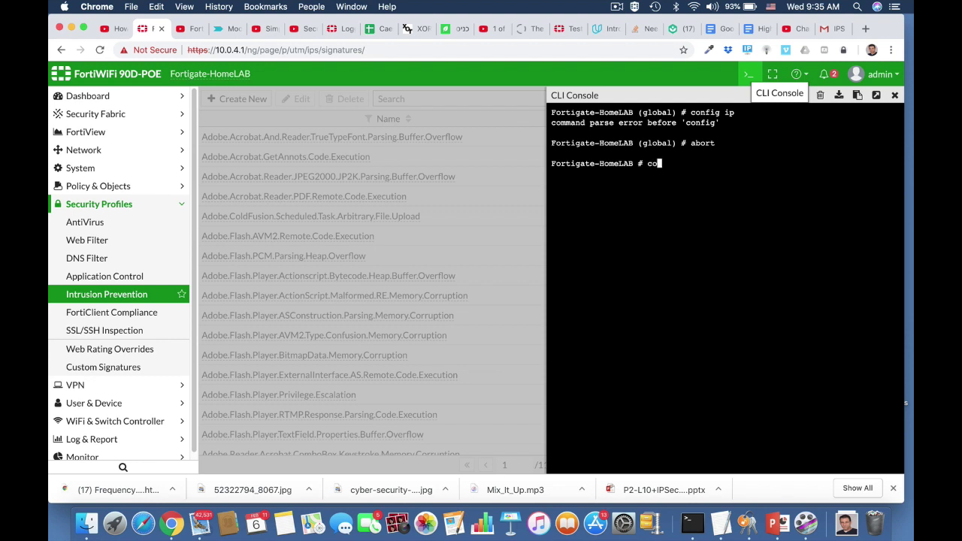
{"action": "type", "text": "nf"}
{"action": "key", "text": "Tab"}
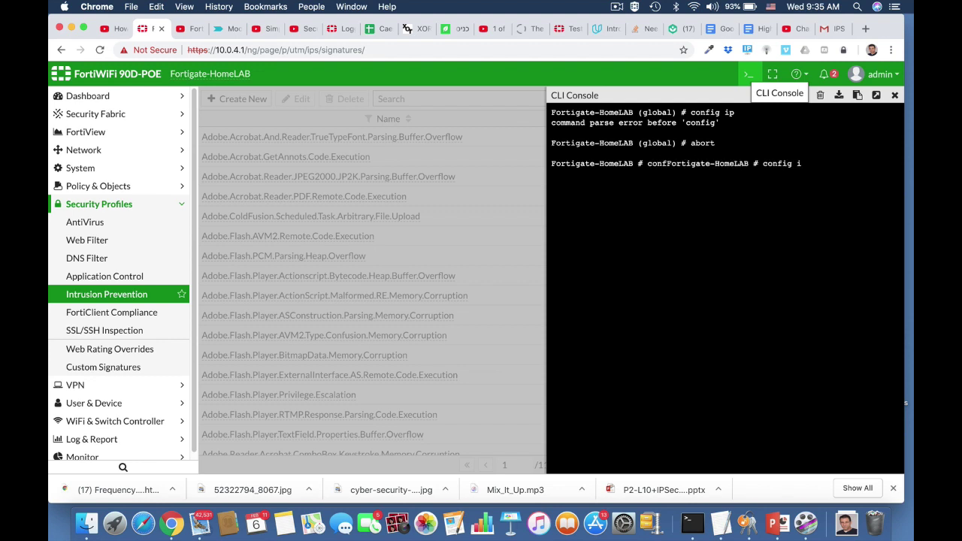
{"action": "type", "text": "ips global"}
{"action": "key", "text": "Return"}
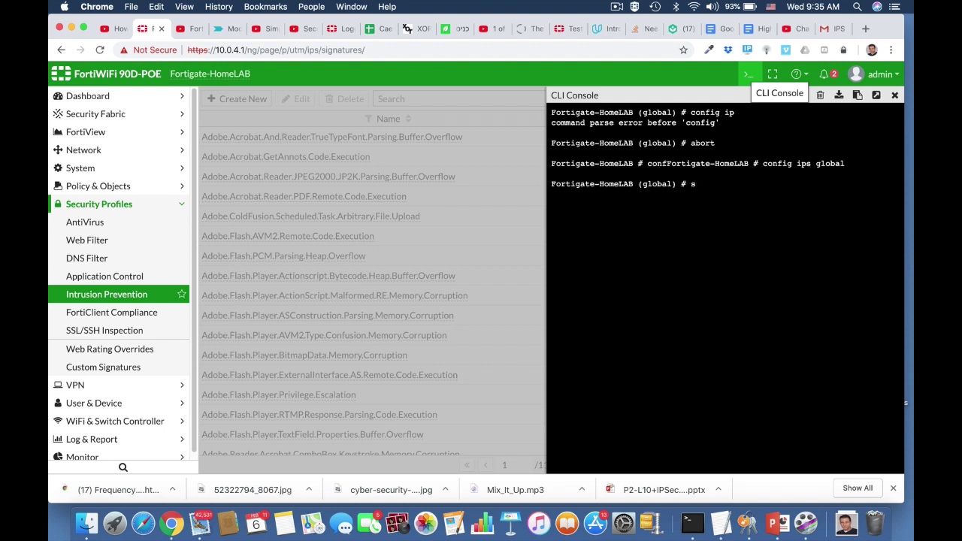
Step: Review the global IPS settings with 'show full', set database to regular, and end
{"action": "type", "text": "show full"}
{"action": "key", "text": "Return"}
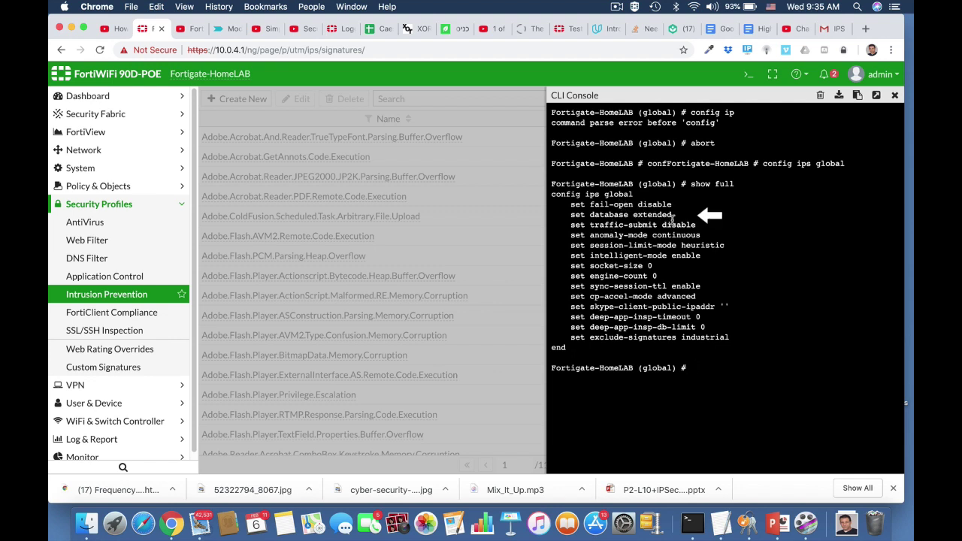
{"action": "type", "text": "set database regular"}
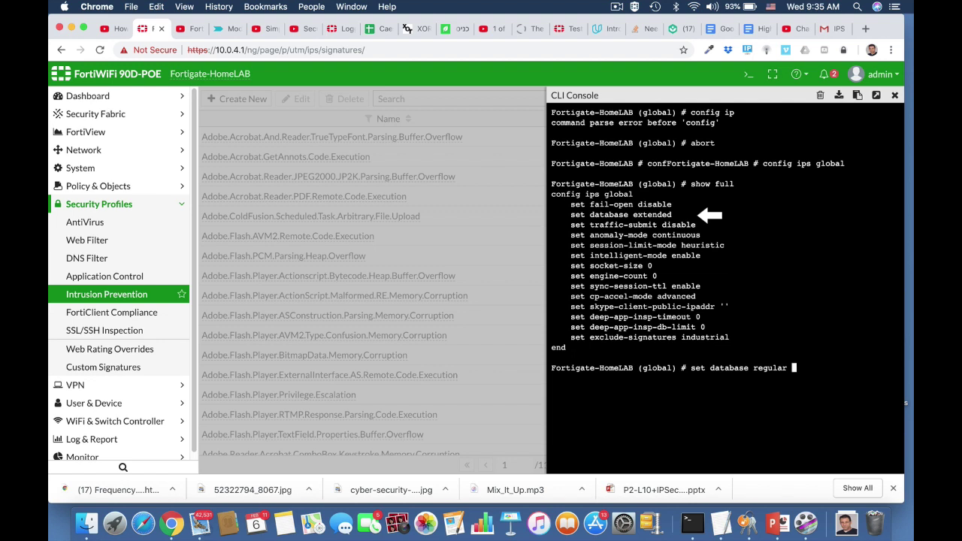
{"action": "key", "text": "Return"}
{"action": "type", "text": "end"}
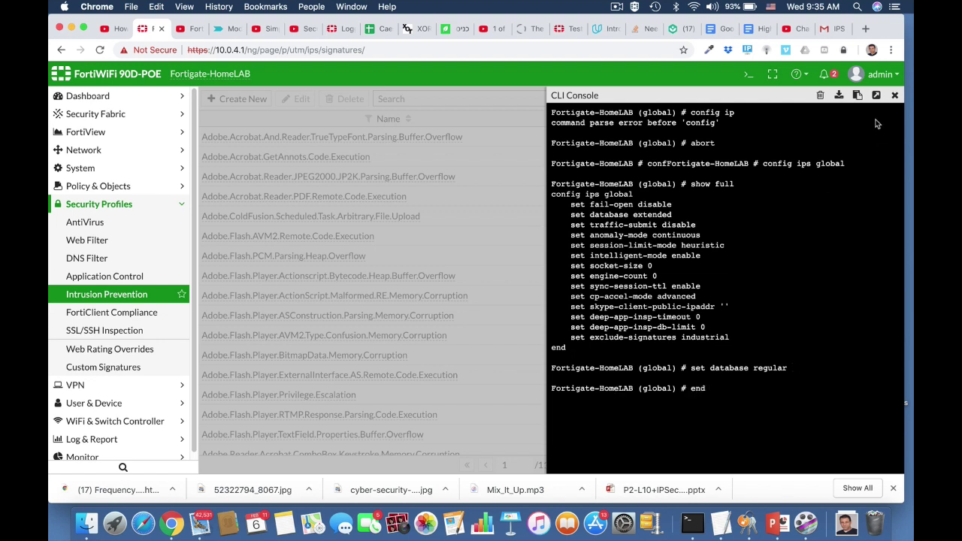
{"action": "left_click", "coordinate": [894, 95]}
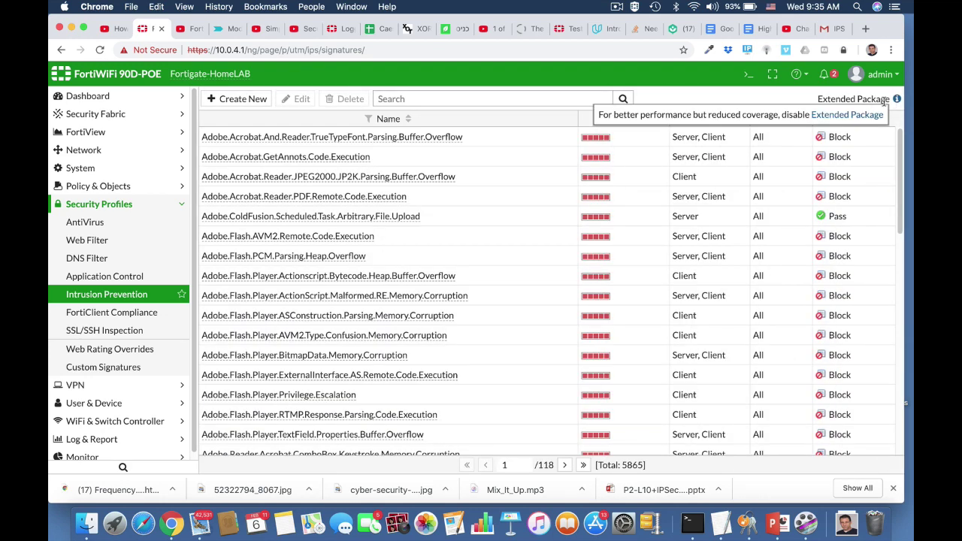
Step: Reload the IPS Signatures page and check that it lists the Standard Package
{"action": "left_click", "coordinate": [571, 48]}
{"action": "key", "text": "Return"}
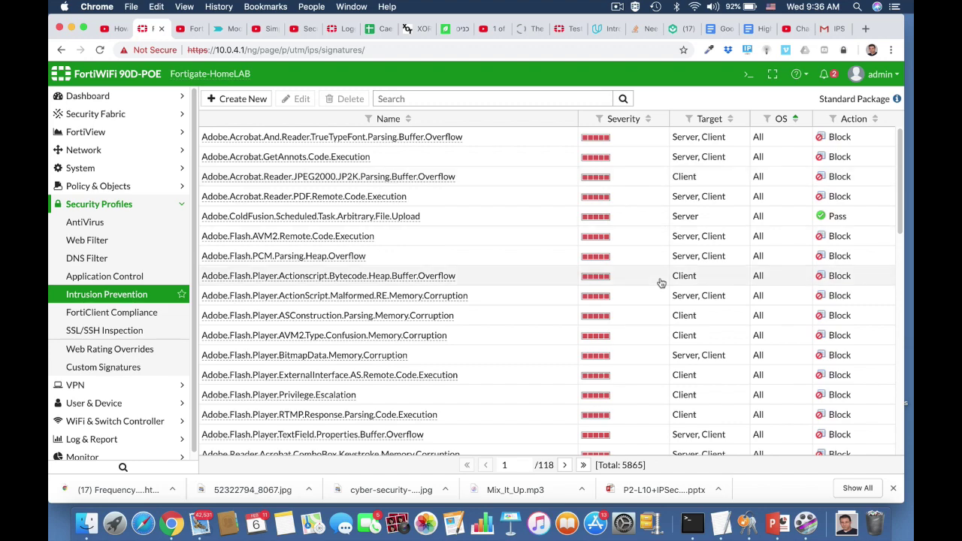
{"action": "scroll", "coordinate": [659, 280], "scroll_direction": "down", "scroll_amount": 3}
{"action": "scroll", "coordinate": [659, 282], "scroll_direction": "down", "scroll_amount": 4}
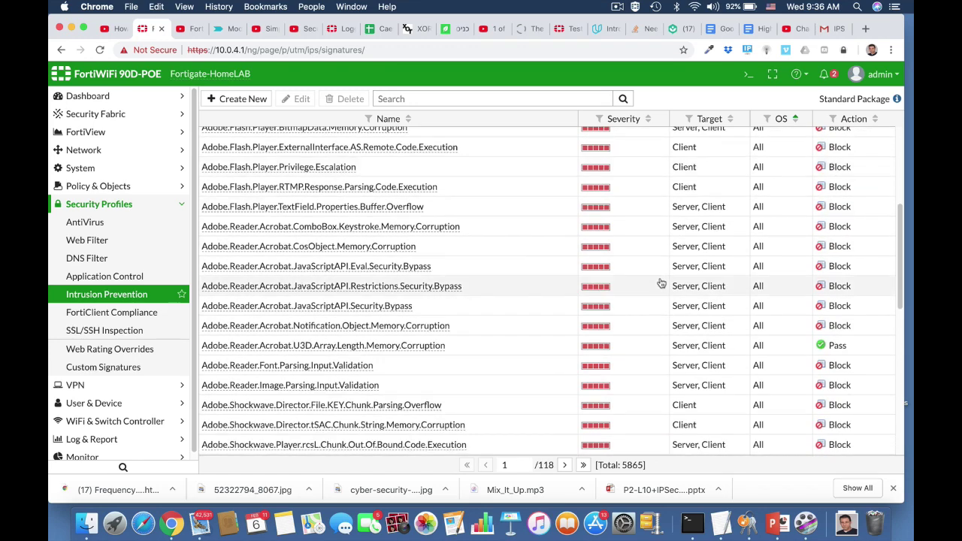
{"action": "scroll", "coordinate": [659, 282], "scroll_direction": "up", "scroll_amount": 7}
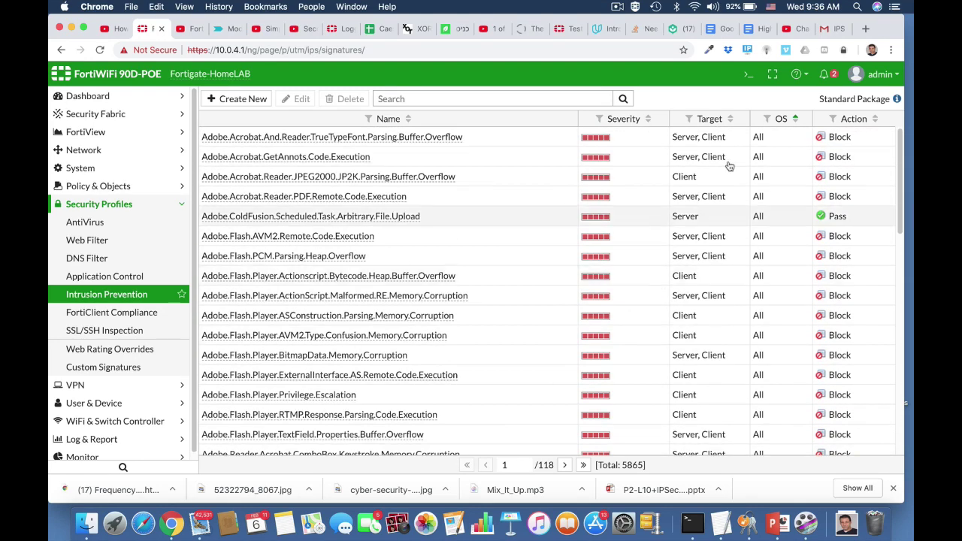
Step: Under 'config ips global', run 'show full', 'set fail-open enable' and commit with 'end'
{"action": "left_click", "coordinate": [748, 75]}
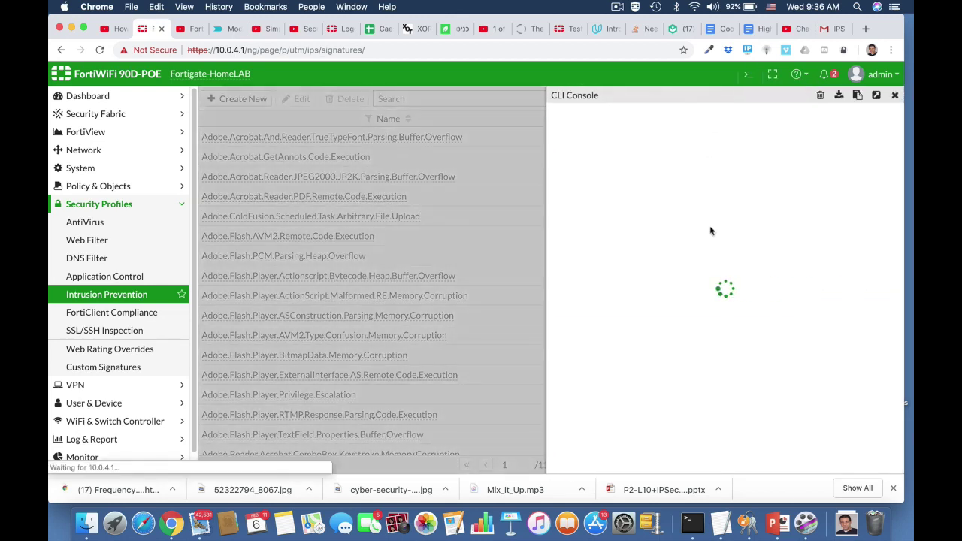
{"action": "type", "text": "con"}
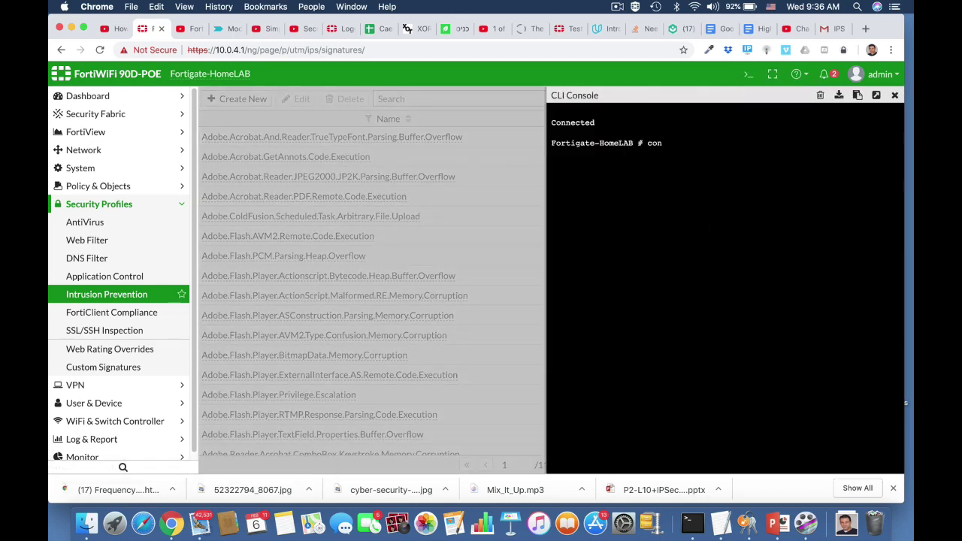
{"action": "type", "text": "fig ips g"}
{"action": "key", "text": "Tab"}
{"action": "key", "text": "Return"}
{"action": "type", "text": "show"}
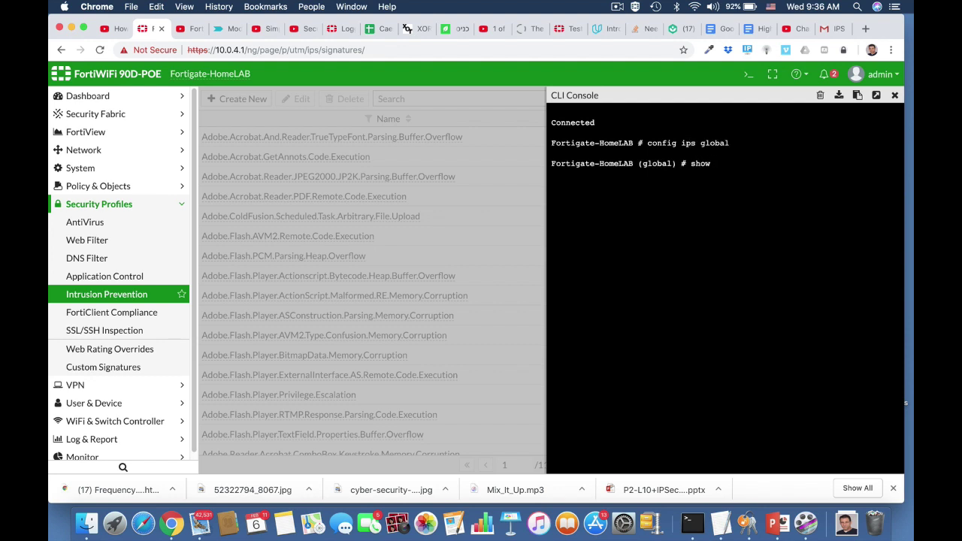
{"action": "type", "text": " full"}
{"action": "key", "text": "Return"}
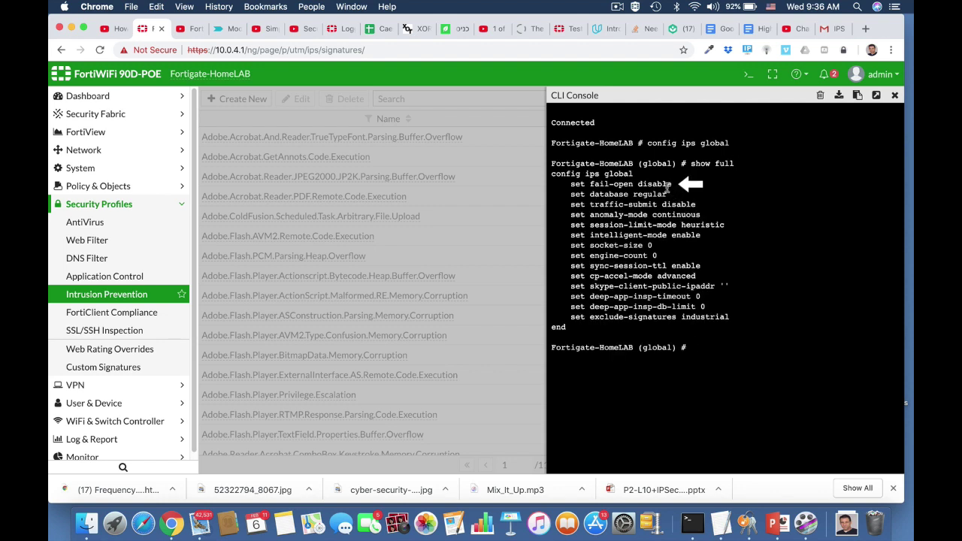
{"action": "type", "text": "set fail-open enable"}
{"action": "key", "text": "Return"}
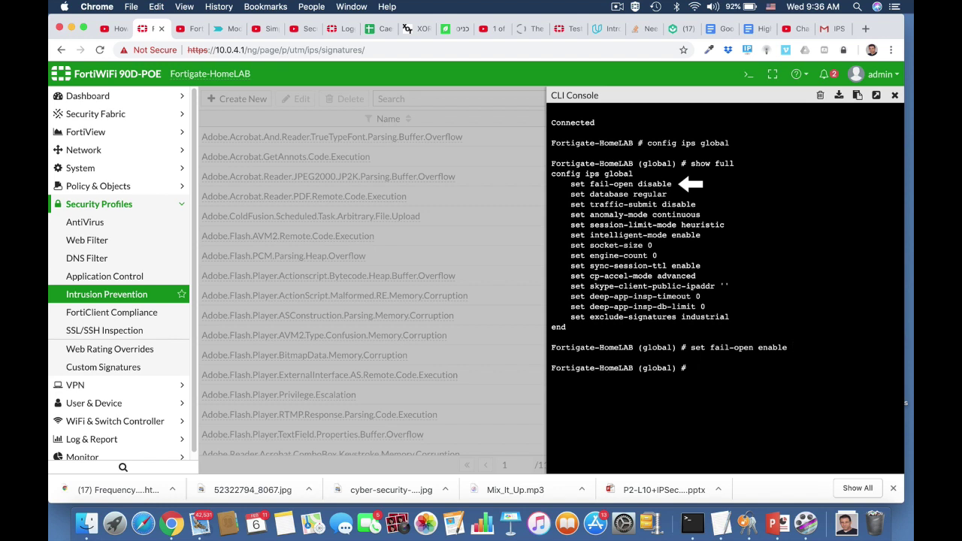
{"action": "type", "text": "end"}
{"action": "key", "text": "Return"}
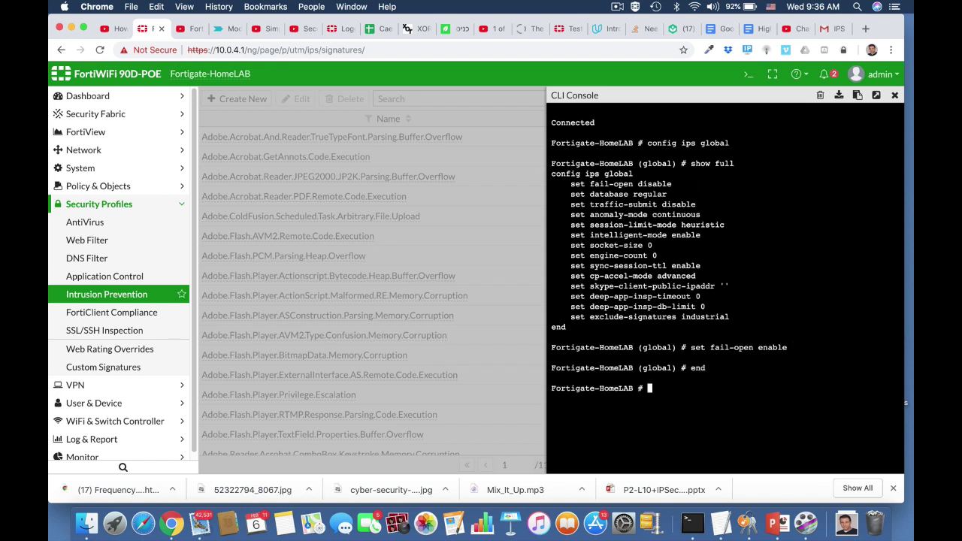
{"action": "key", "text": "Return"}
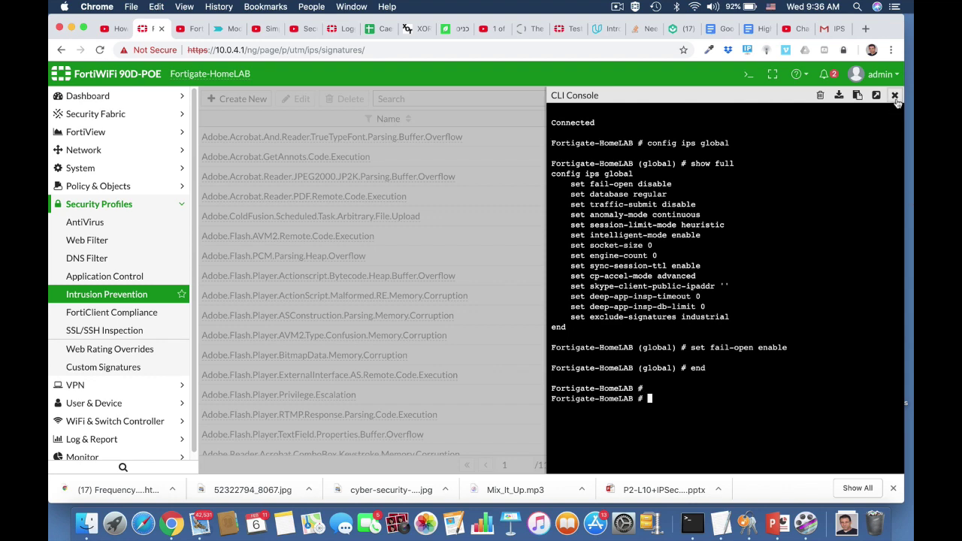
{"action": "left_click", "coordinate": [894, 95]}
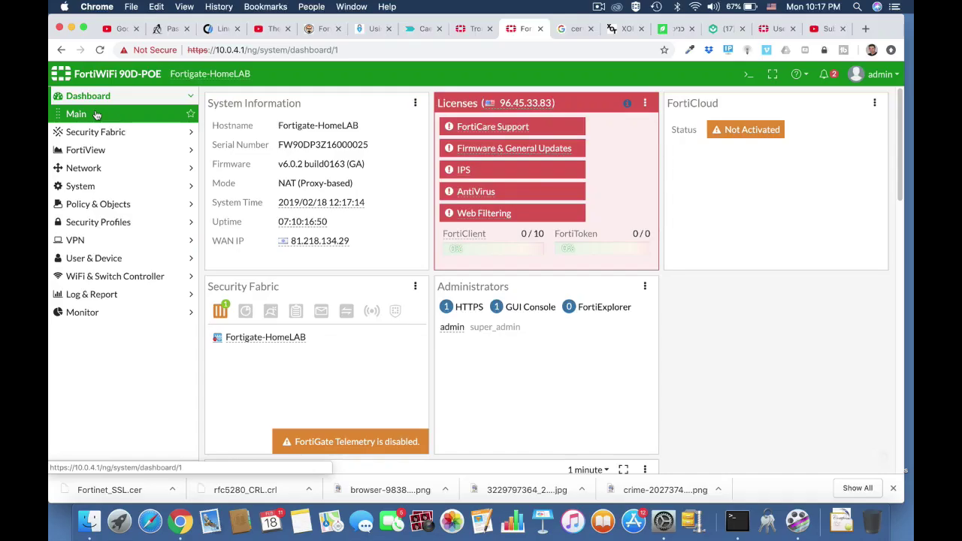
Step: Open the IPv4 Policy list under Policy & Objects
{"action": "left_click", "coordinate": [112, 206]}
{"action": "left_click", "coordinate": [113, 209]}
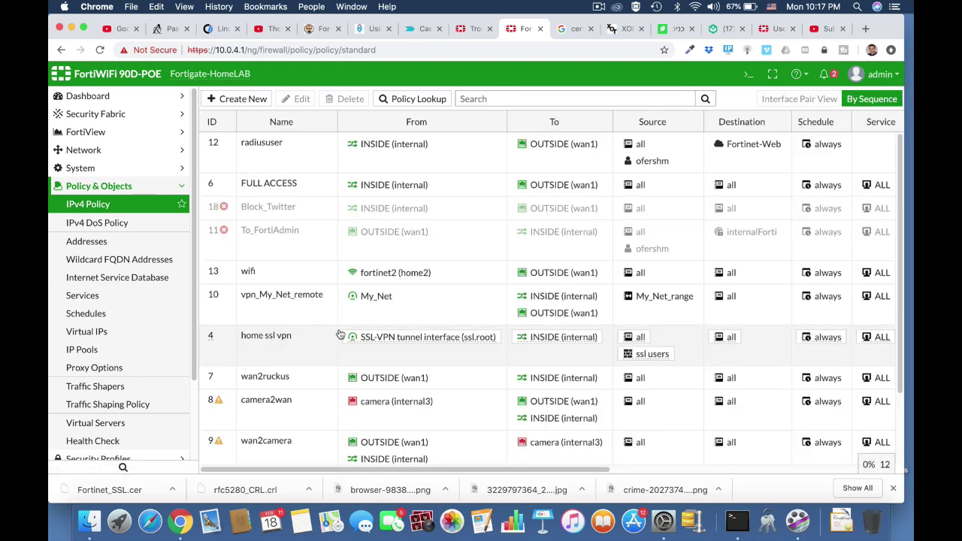
{"action": "scroll", "coordinate": [338, 332], "scroll_direction": "down", "scroll_amount": 3}
{"action": "scroll", "coordinate": [340, 334], "scroll_direction": "up", "scroll_amount": 3}
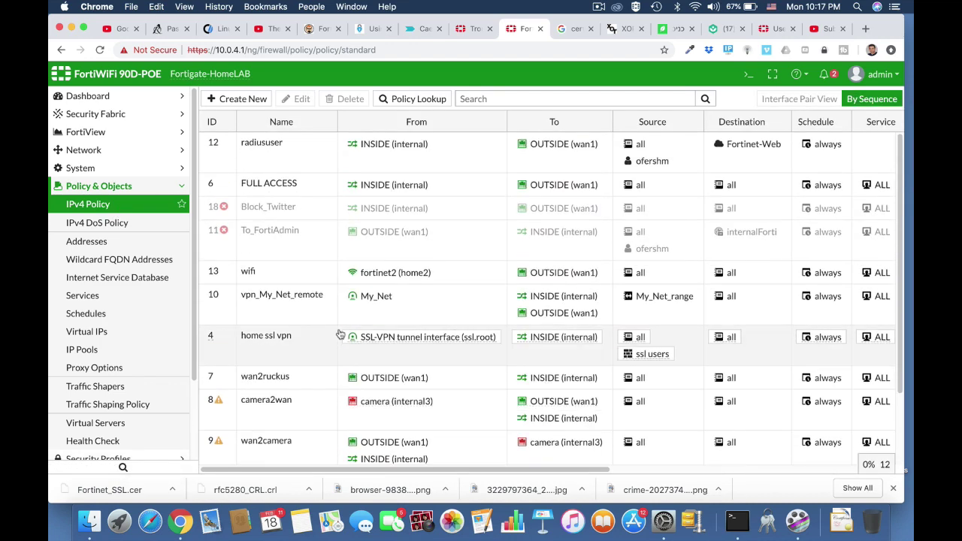
Step: Run 'show firewall policy | grep -f camera' to list camera2wan and wan2camera
{"action": "left_click", "coordinate": [748, 74]}
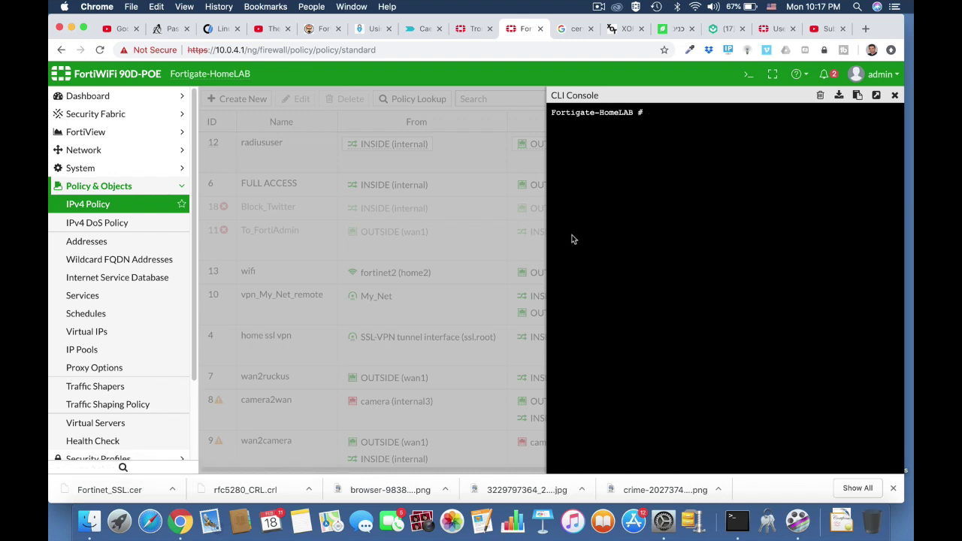
{"action": "type", "text": "sh"}
{"action": "type", "text": "ow "}
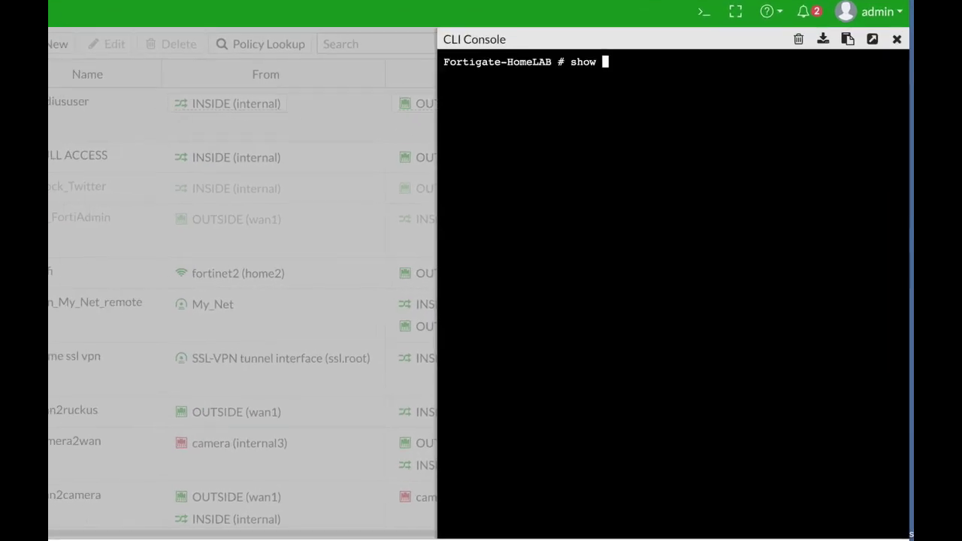
{"action": "type", "text": "firewall"}
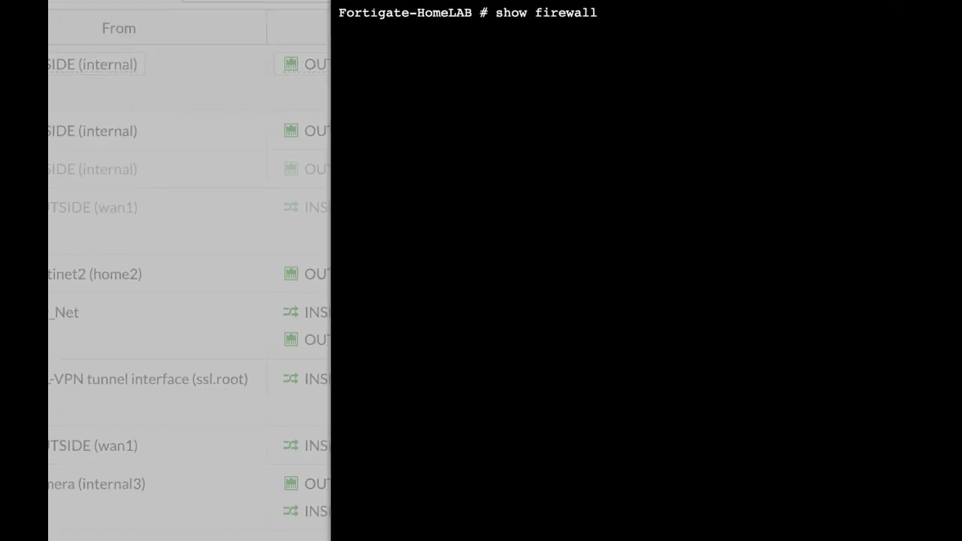
{"action": "type", "text": " policy | grep "}
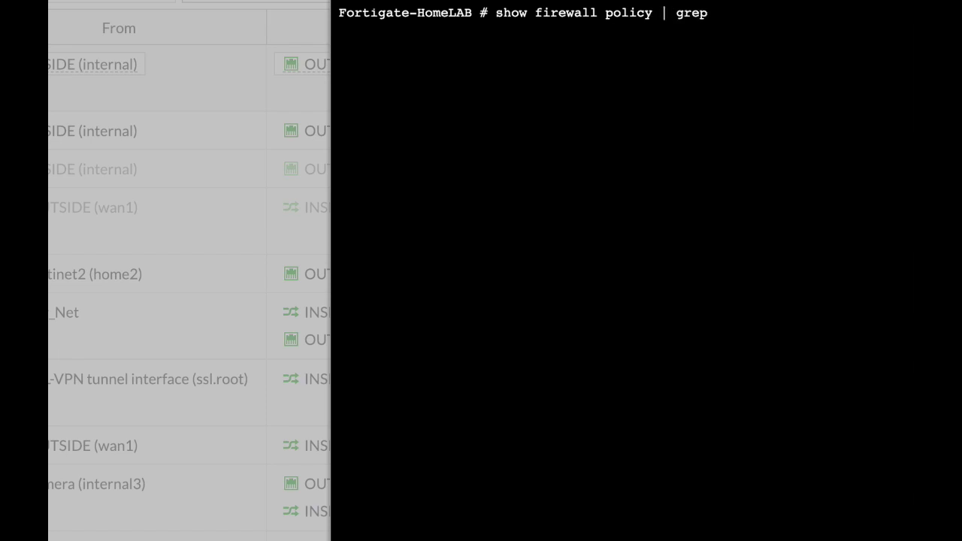
{"action": "type", "text": "-f camera"}
{"action": "key", "text": "Return"}
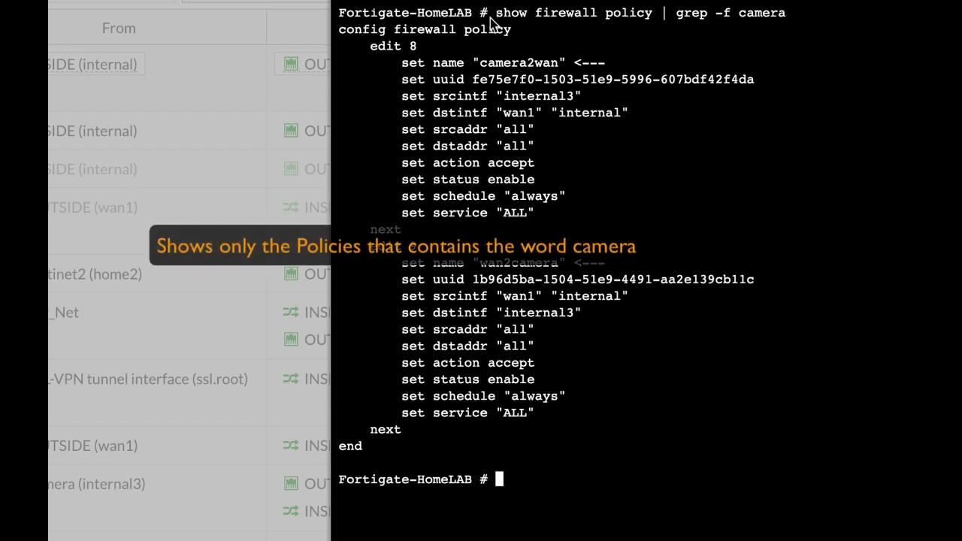
{"action": "left_click", "coordinate": [421, 0]}
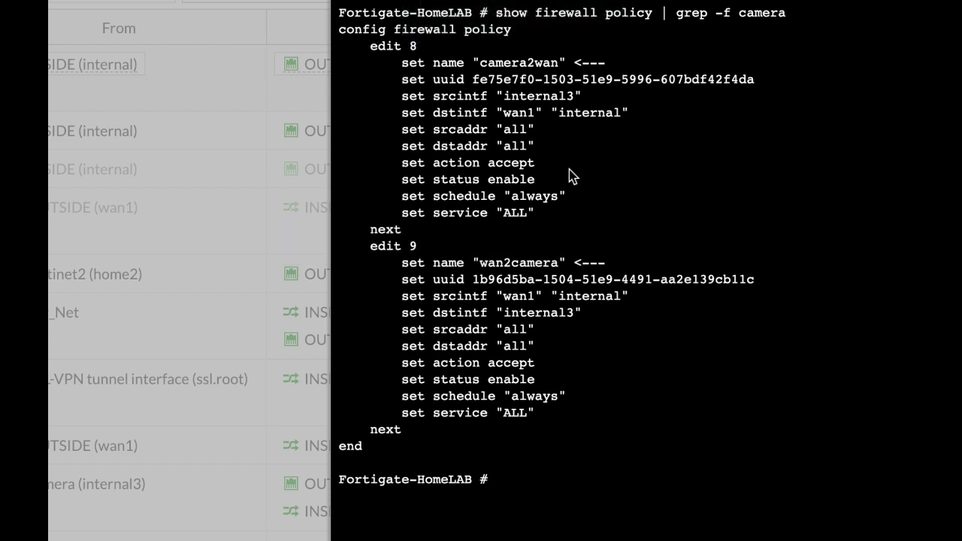
{"action": "key", "text": "super+Tab"}
{"action": "key", "text": "super+Tab"}
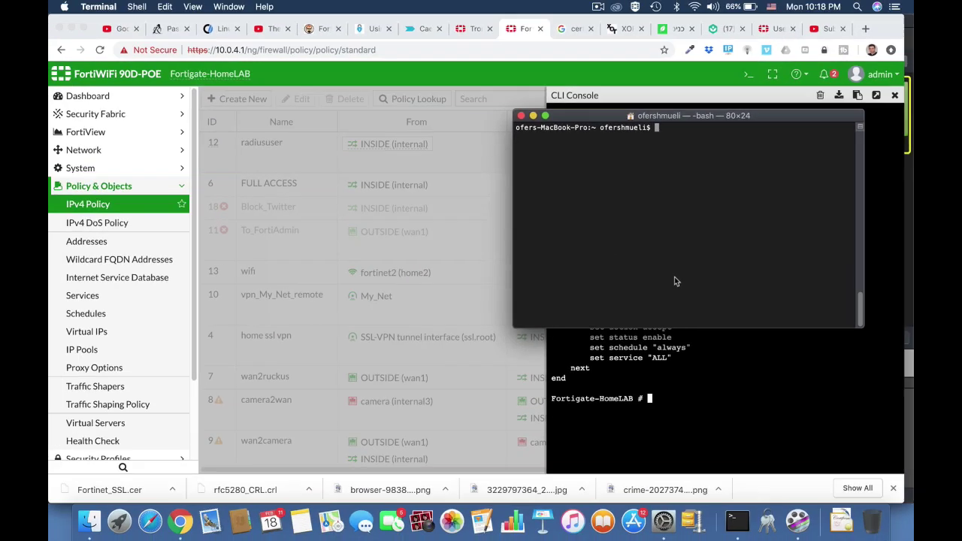
Step: Run 'nmap 10.0.4.0/24' in Terminal and review the reports for the 5 live hosts
{"action": "type", "text": "nmap 10.0.4.0/24"}
{"action": "key", "text": "Return"}
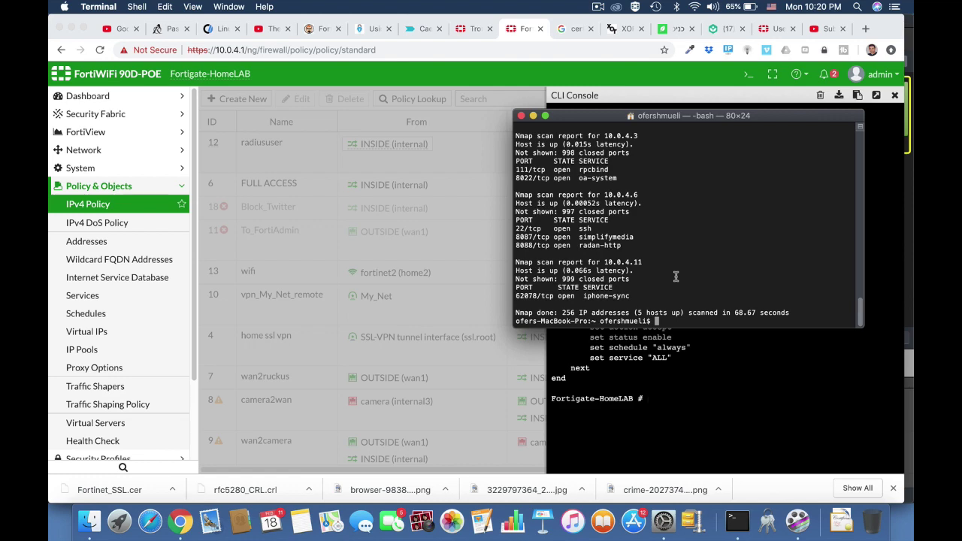
{"action": "scroll", "coordinate": [675, 277], "scroll_direction": "up", "scroll_amount": 10}
{"action": "scroll", "coordinate": [675, 277], "scroll_direction": "down", "scroll_amount": 5}
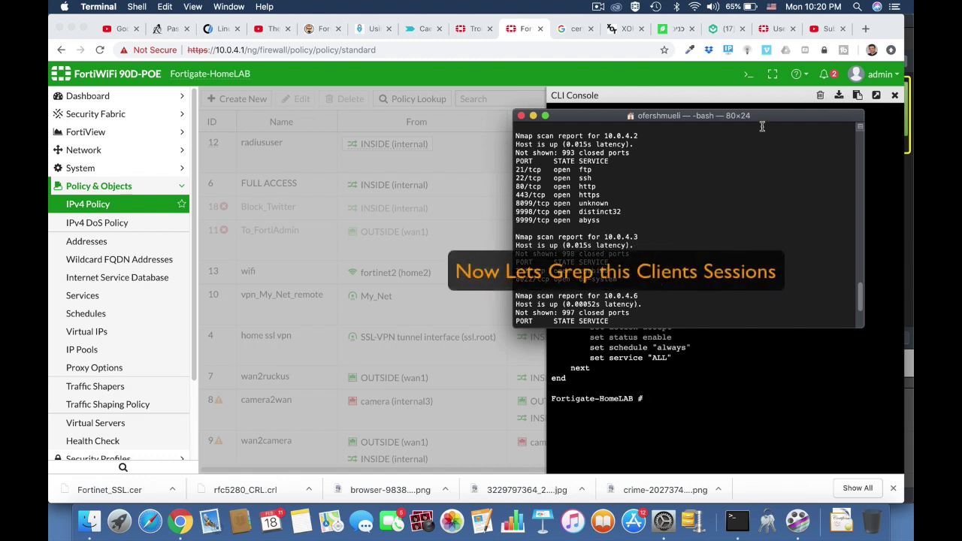
{"action": "left_click", "coordinate": [758, 100]}
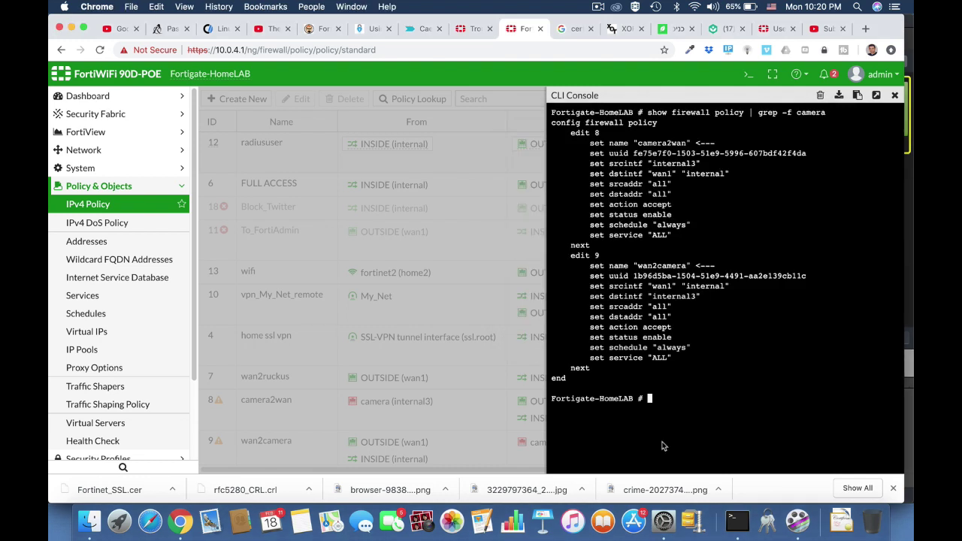
Step: Run 'diag sys session list | grep 10.0.4.6' and scroll through the matching sessions
{"action": "type", "text": "diag sys sessionlist"}
{"action": "key", "text": "BackSpace"}
{"action": "key", "text": "BackSpace"}
{"action": "type", "text": "list "}
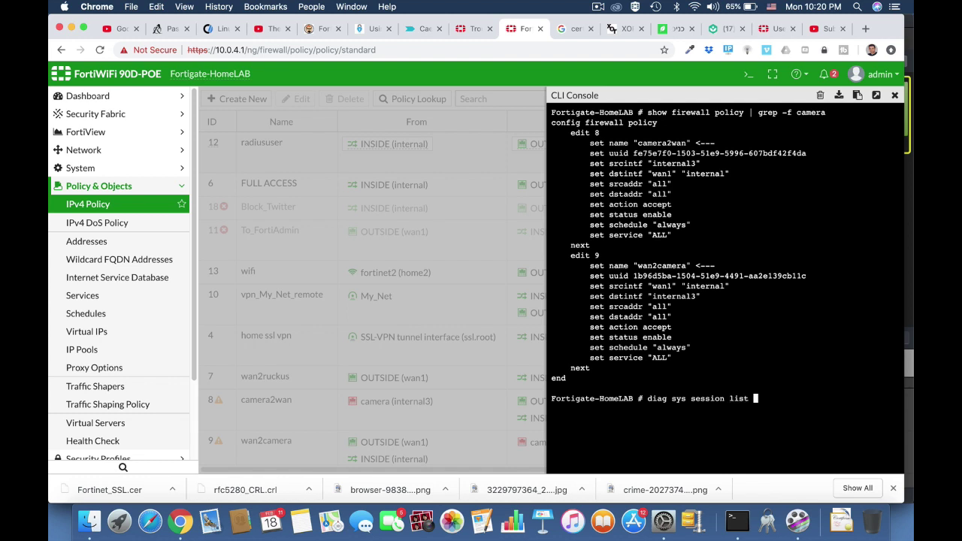
{"action": "type", "text": "| gr"}
{"action": "type", "text": "10.0.4.6"}
{"action": "key", "text": "Return"}
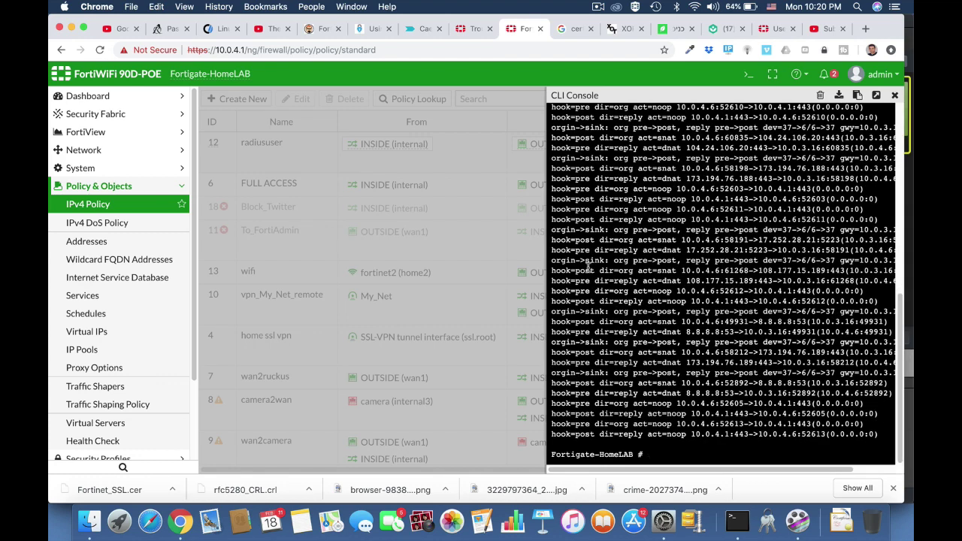
{"action": "scroll", "coordinate": [693, 298], "scroll_direction": "up", "scroll_amount": 5}
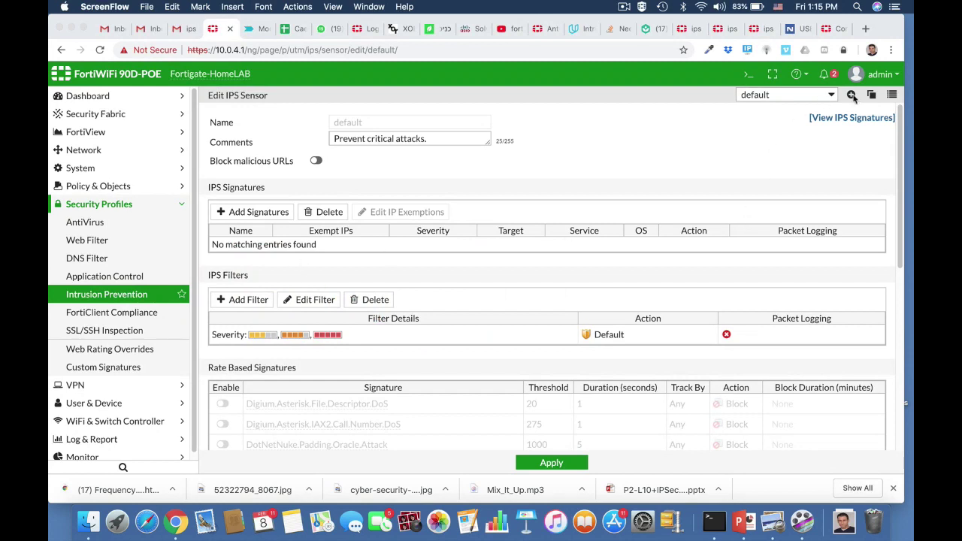
Step: Create a new IPS sensor named FTP_Brute, commented 'stop brute force attacks on FTP server'
{"action": "left_click", "coordinate": [853, 95]}
{"action": "left_click", "coordinate": [852, 95]}
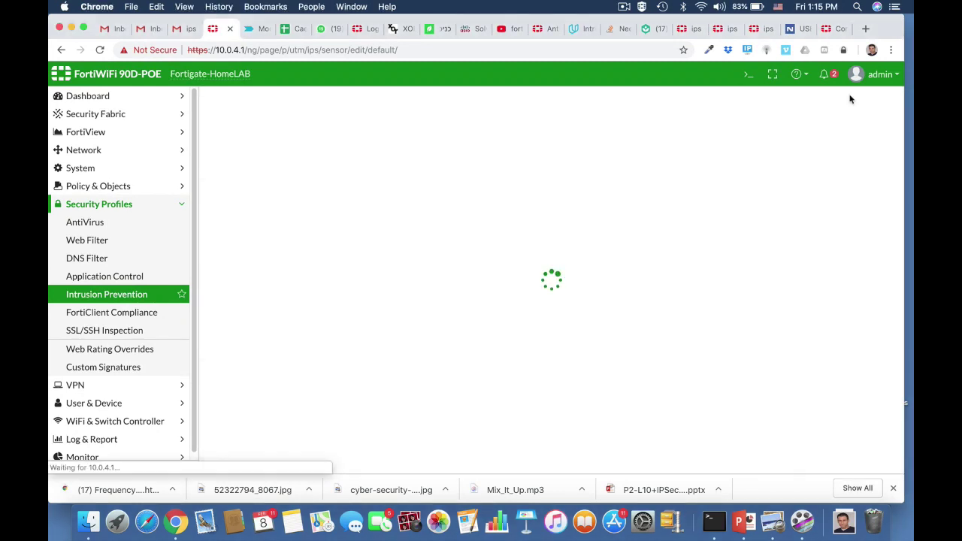
{"action": "left_click", "coordinate": [362, 123]}
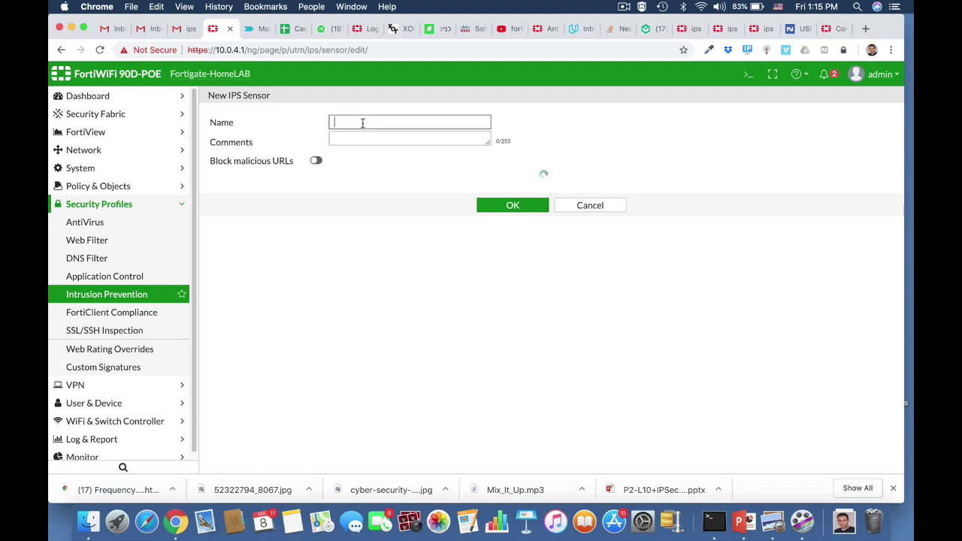
{"action": "type", "text": "FTP"}
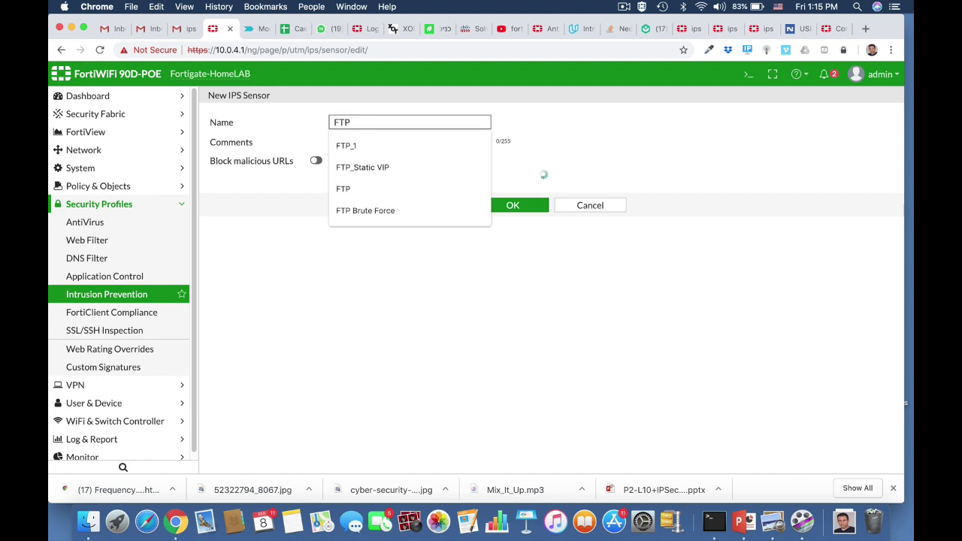
{"action": "type", "text": "_Br"}
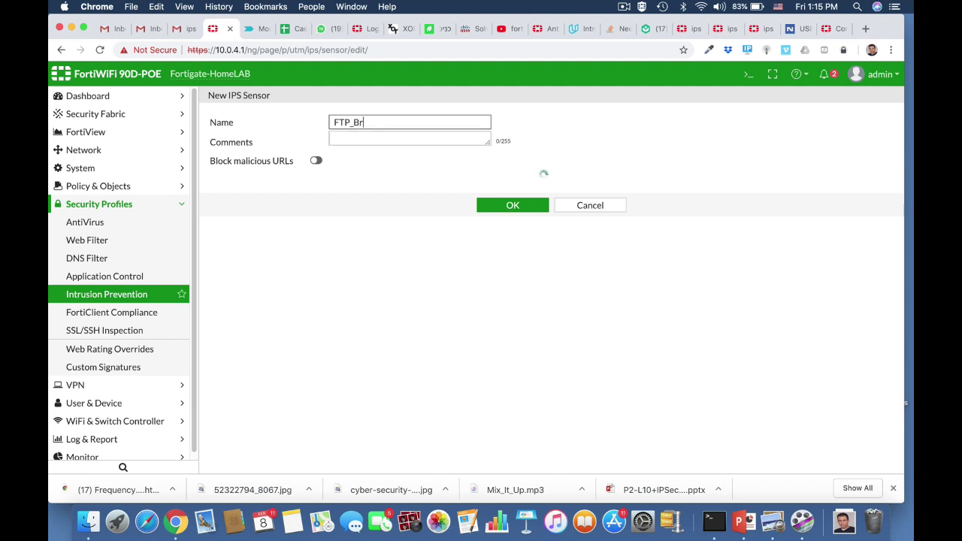
{"action": "type", "text": "ute"}
{"action": "left_click", "coordinate": [382, 139]}
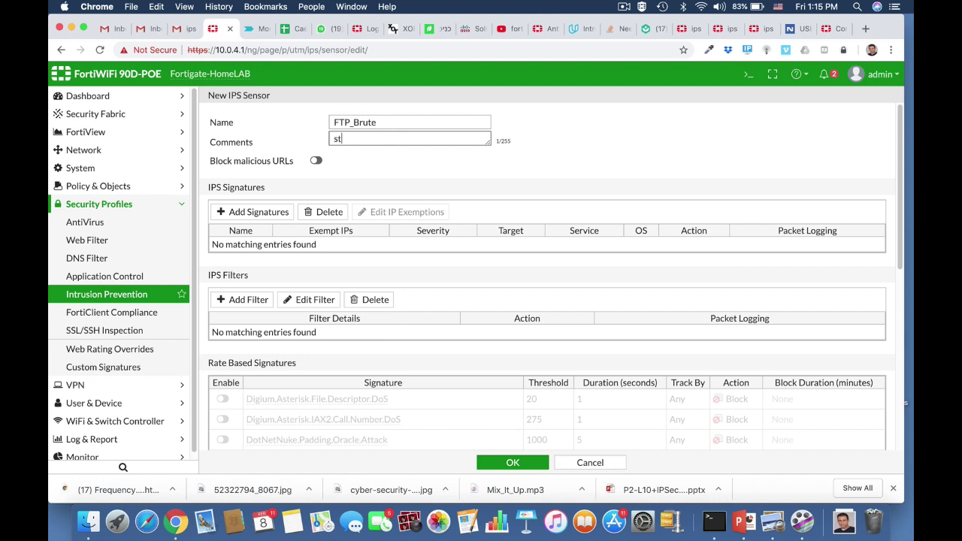
{"action": "type", "text": "stop brute force attacks on FTP server"}
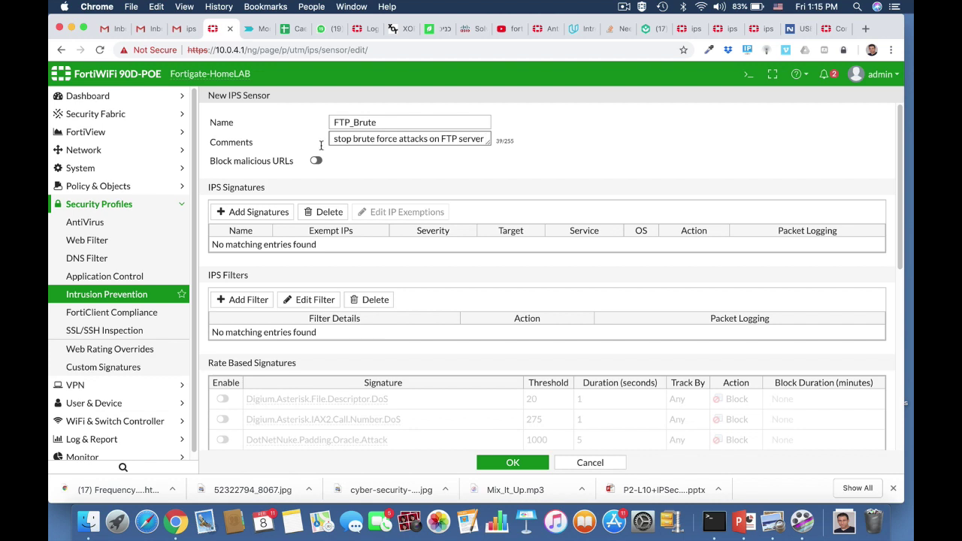
Step: Enable FTP.Login.Brute.Force with threshold 100 and duration 5, then save the sensor
{"action": "scroll", "coordinate": [430, 340], "scroll_direction": "down", "scroll_amount": 5}
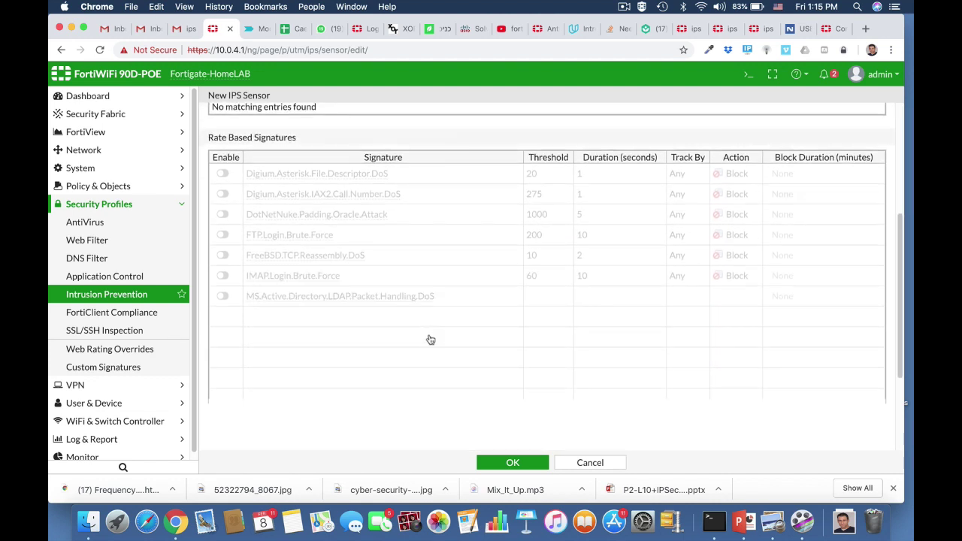
{"action": "left_click", "coordinate": [223, 236]}
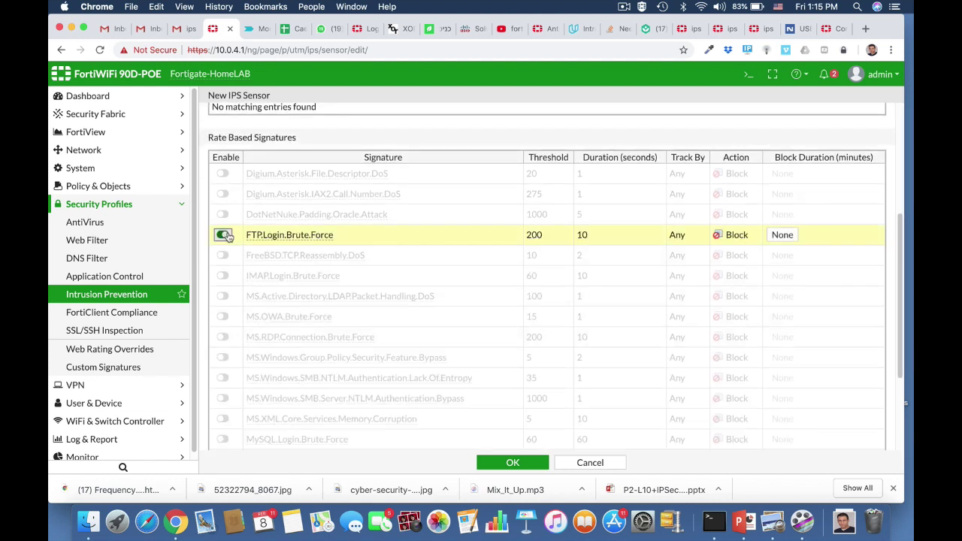
{"action": "left_click", "coordinate": [541, 239]}
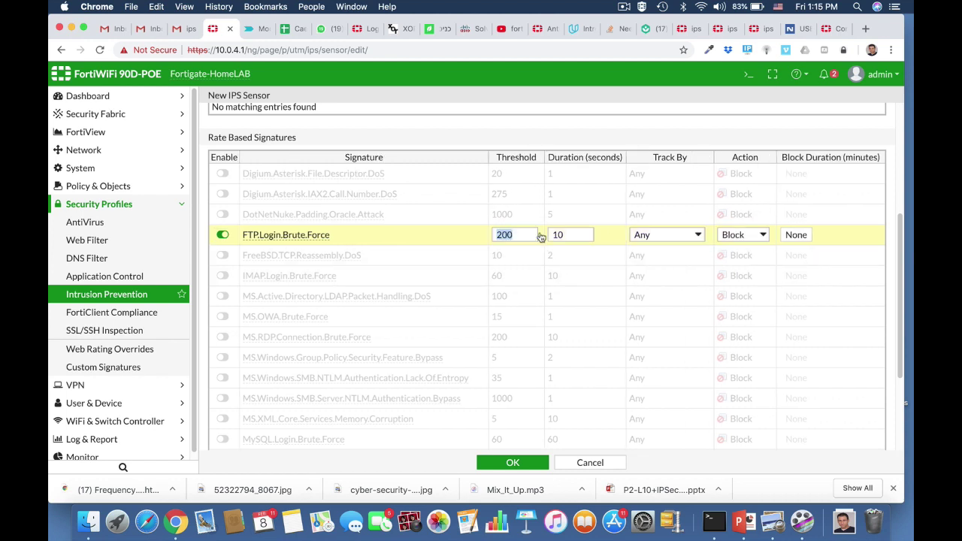
{"action": "left_click", "coordinate": [496, 235]}
{"action": "type", "text": "1"}
{"action": "key", "text": "Delete"}
{"action": "left_click", "coordinate": [563, 236]}
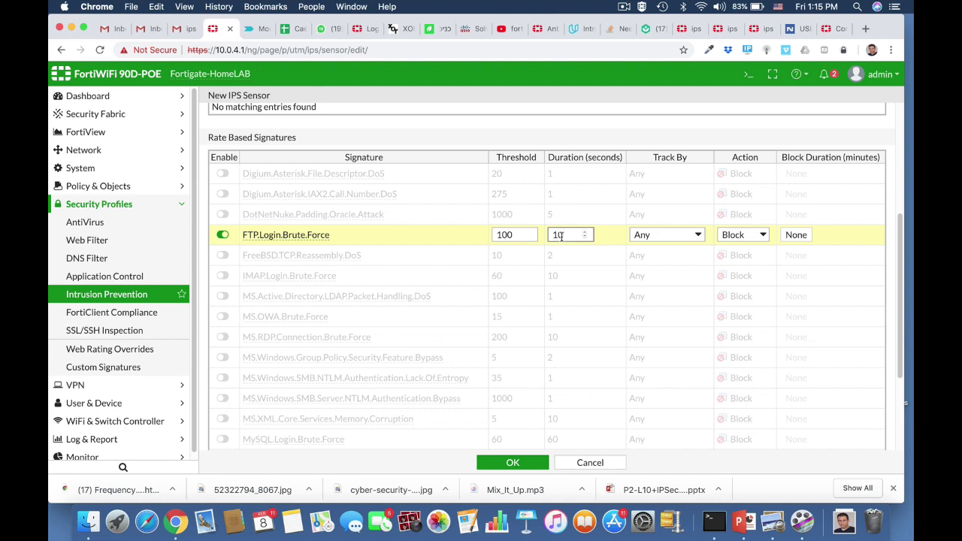
{"action": "double_click", "coordinate": [557, 235]}
{"action": "type", "text": "5"}
{"action": "left_click", "coordinate": [509, 463]}
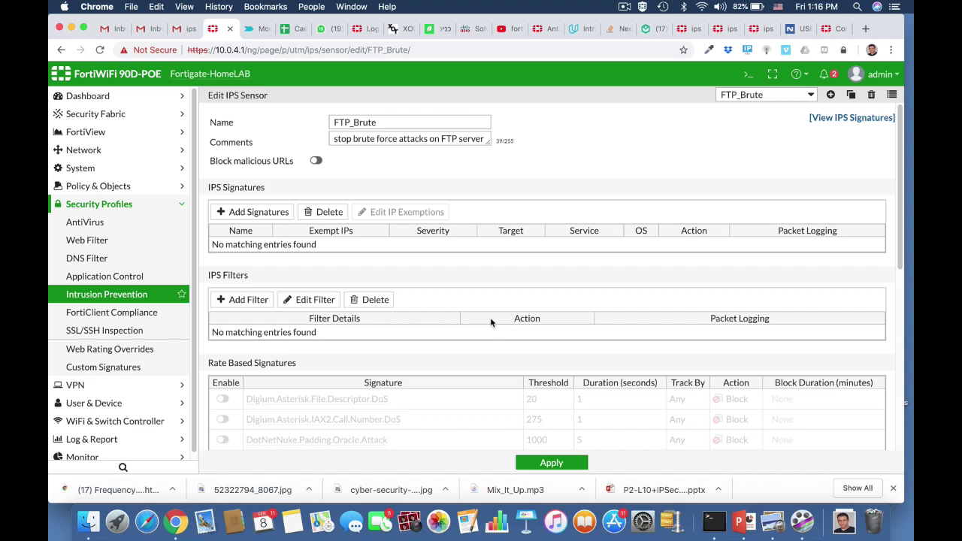
{"action": "scroll", "coordinate": [490, 319], "scroll_direction": "down", "scroll_amount": 2}
{"action": "scroll", "coordinate": [490, 322], "scroll_direction": "down", "scroll_amount": 4}
{"action": "scroll", "coordinate": [490, 322], "scroll_direction": "up", "scroll_amount": 6}
Step: Run 'config ips sensor', 'edit FTP_Brute' and 'show full' in the CLI Console
{"action": "left_click", "coordinate": [748, 73]}
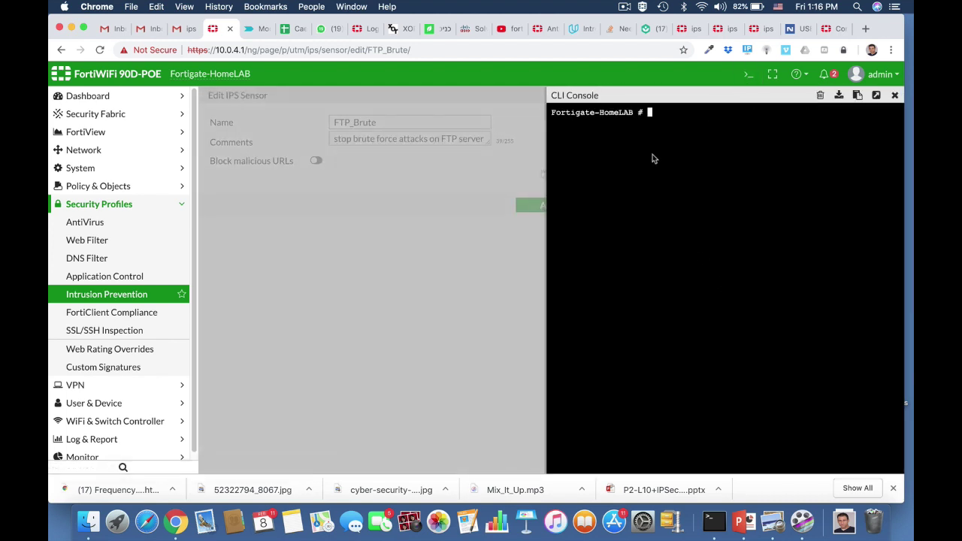
{"action": "type", "text": "confi"}
{"action": "key", "text": "Tab"}
{"action": "type", "text": "ips "}
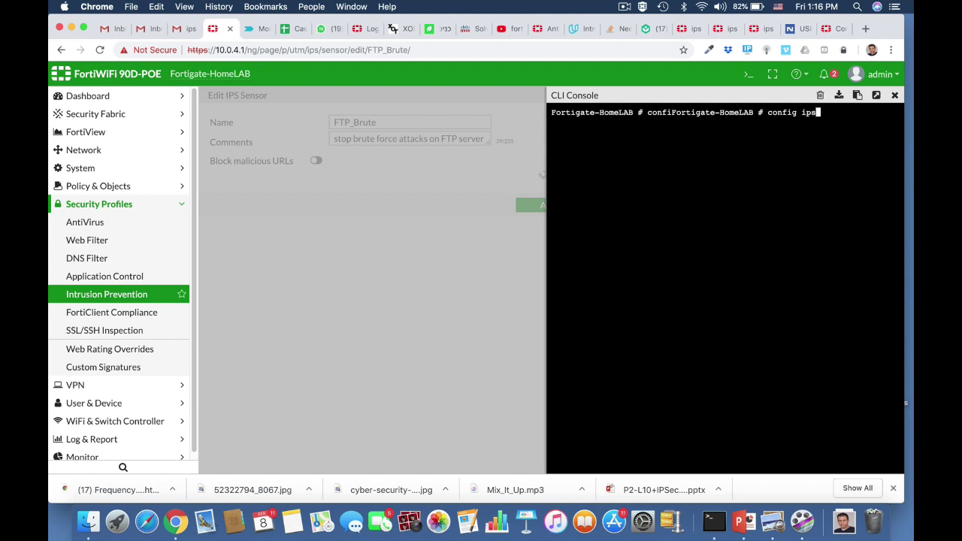
{"action": "type", "text": "sensor"}
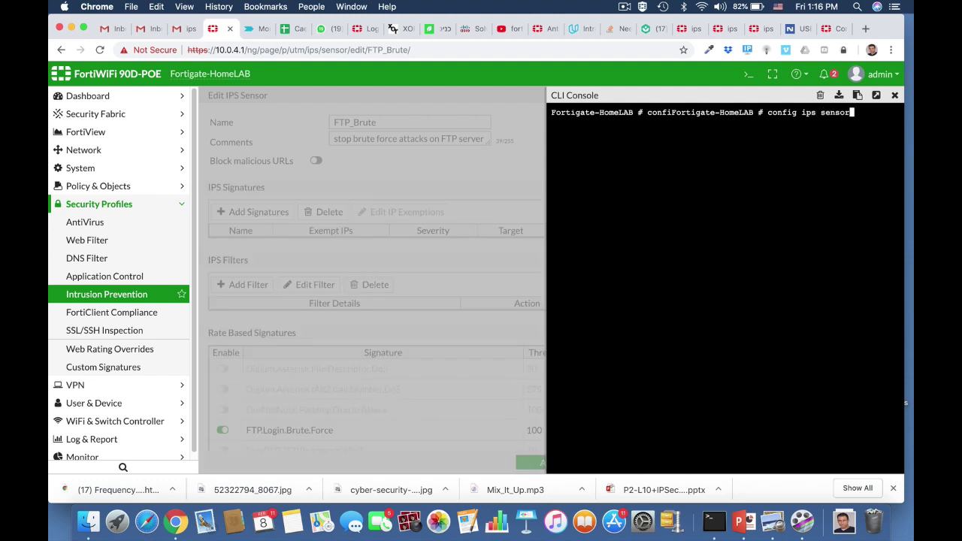
{"action": "key", "text": "Return"}
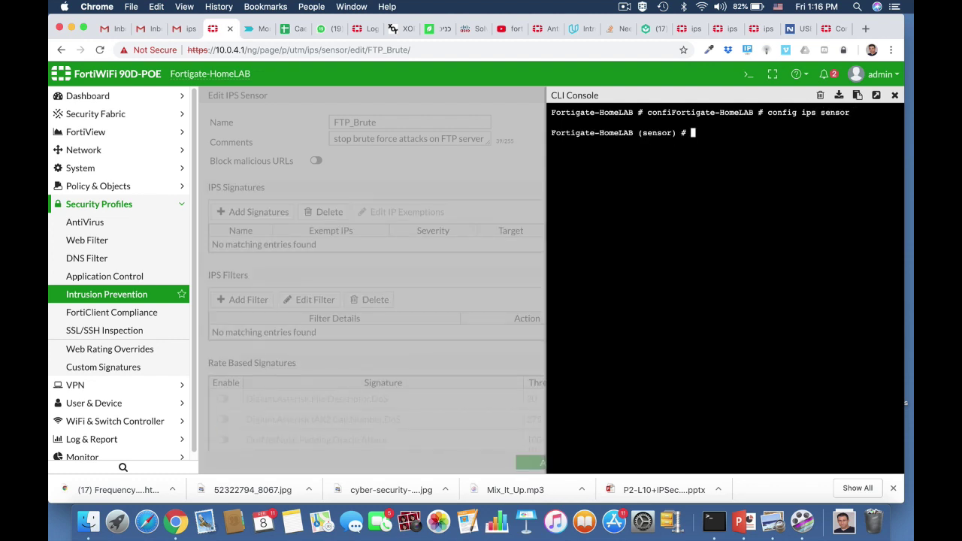
{"action": "type", "text": "edit"}
{"action": "key", "text": "Tab"}
{"action": "key", "text": "Return"}
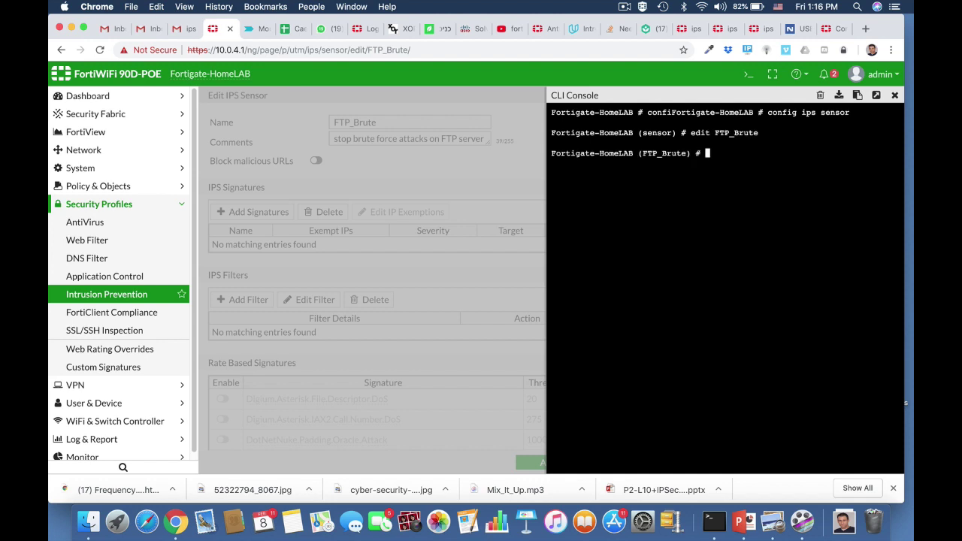
{"action": "type", "text": "show full"}
{"action": "key", "text": "Return"}
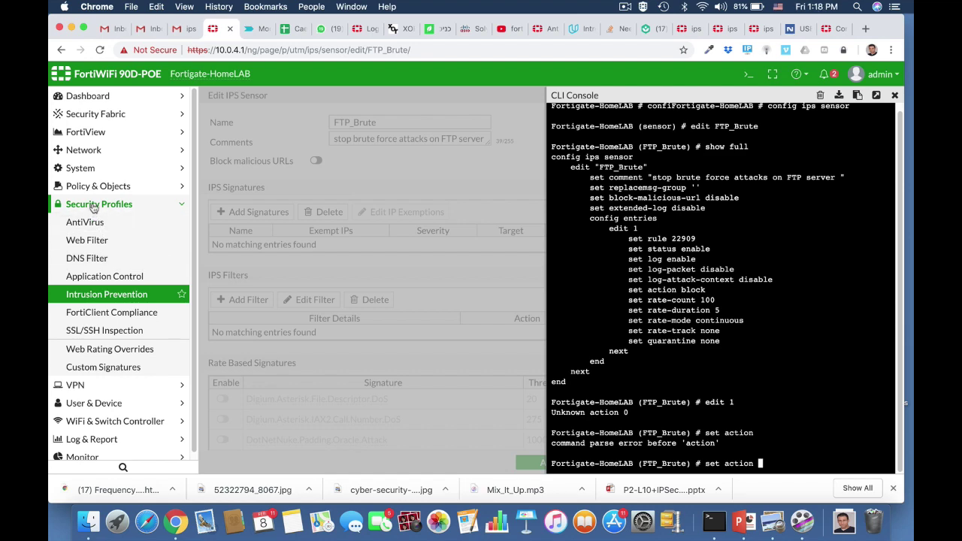
{"action": "left_click", "coordinate": [90, 188]}
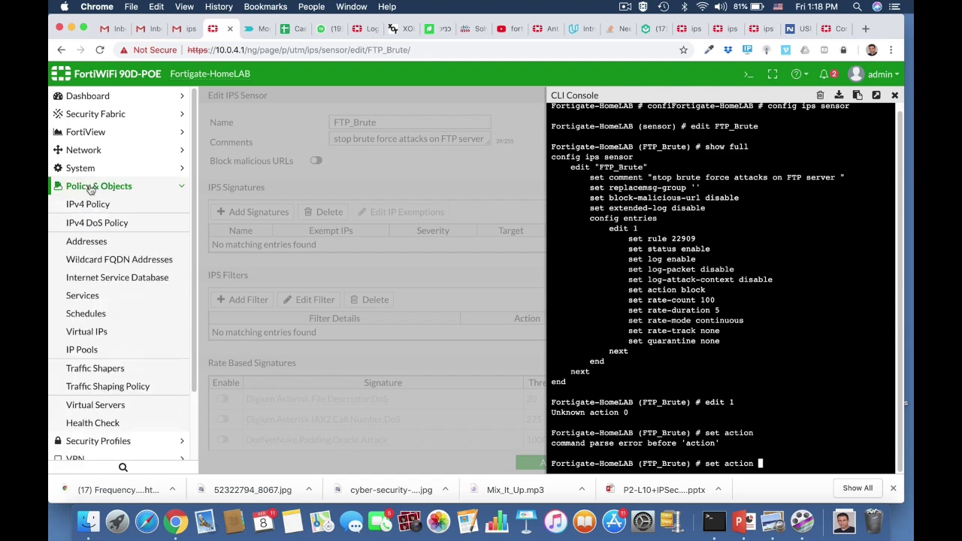
Step: Edit policy ruckus2wan, switch IPS on and choose the FTP_Brute sensor
{"action": "left_click", "coordinate": [87, 203]}
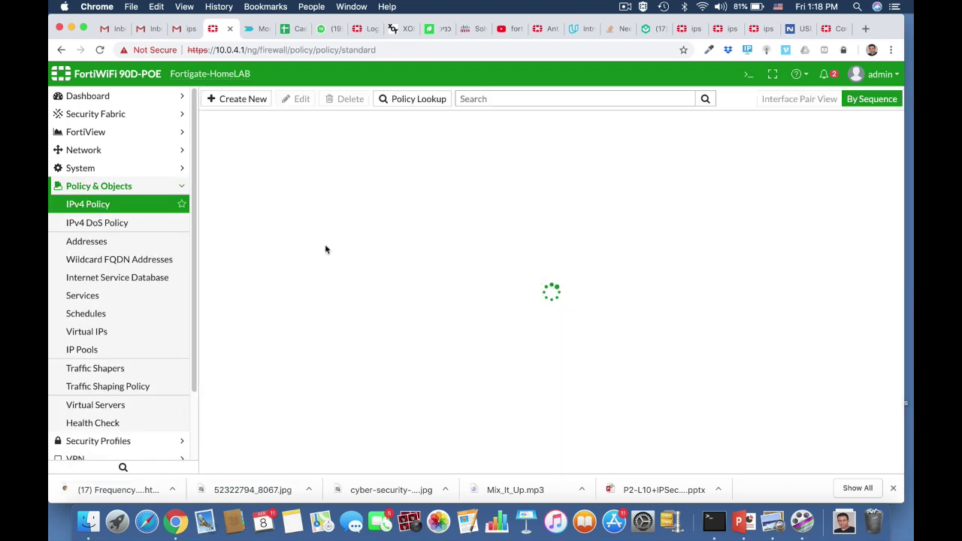
{"action": "left_click", "coordinate": [312, 142]}
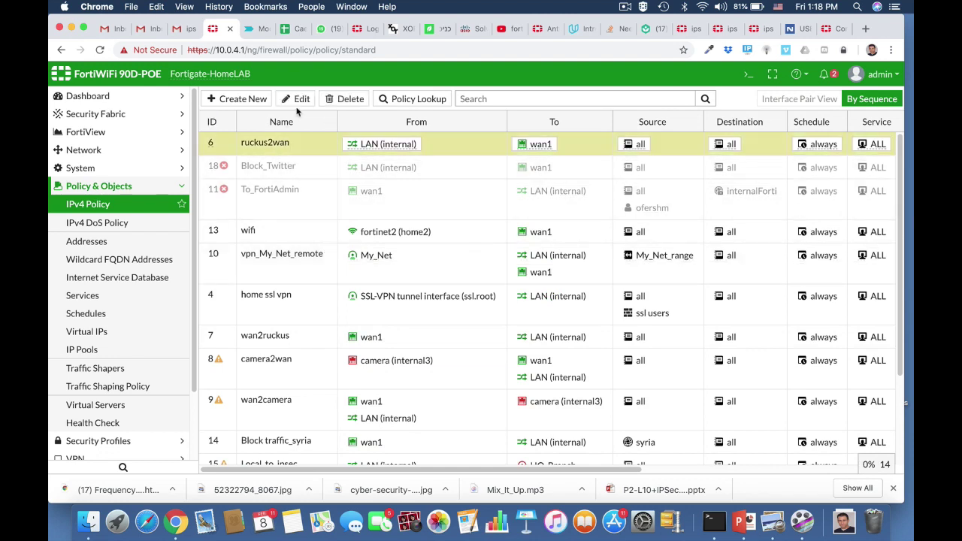
{"action": "left_click", "coordinate": [301, 102]}
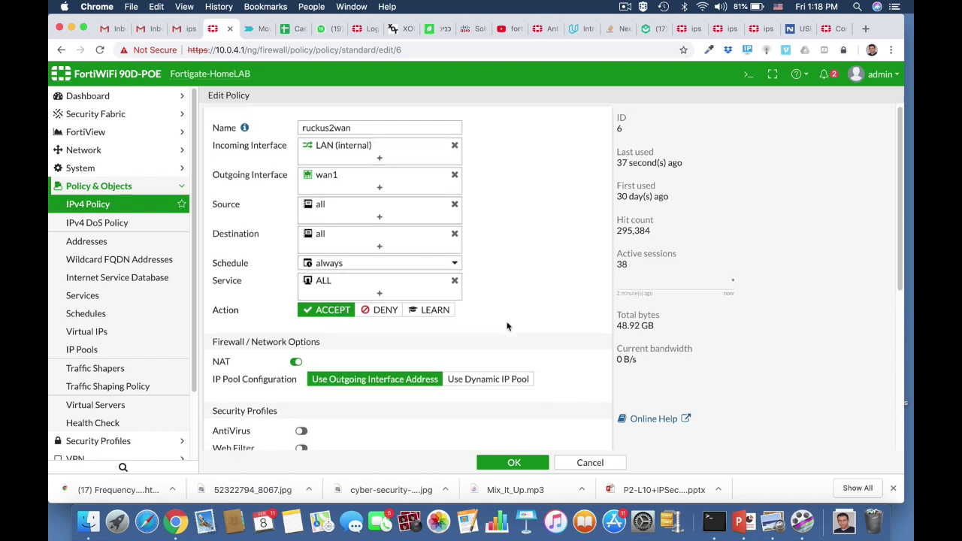
{"action": "scroll", "coordinate": [507, 326], "scroll_direction": "down", "scroll_amount": 5}
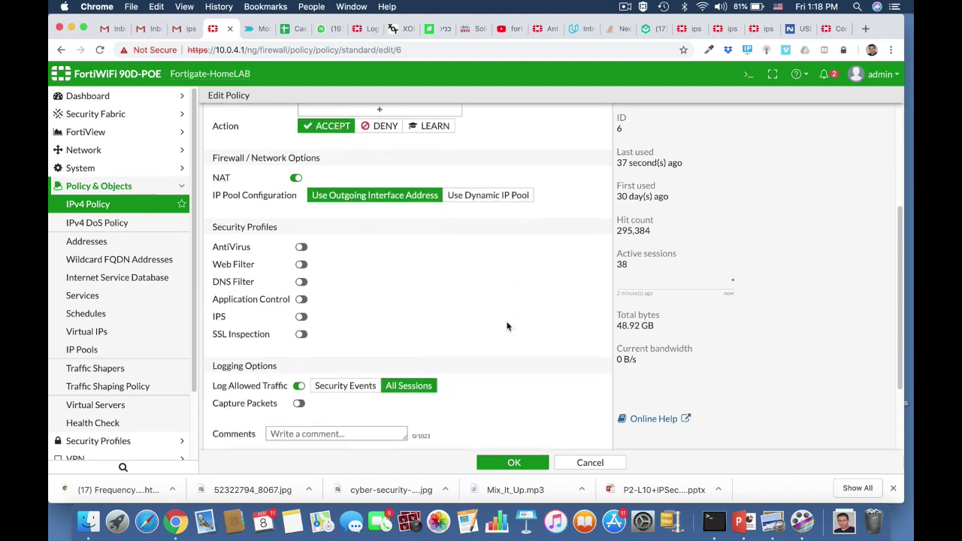
{"action": "left_click", "coordinate": [301, 317]}
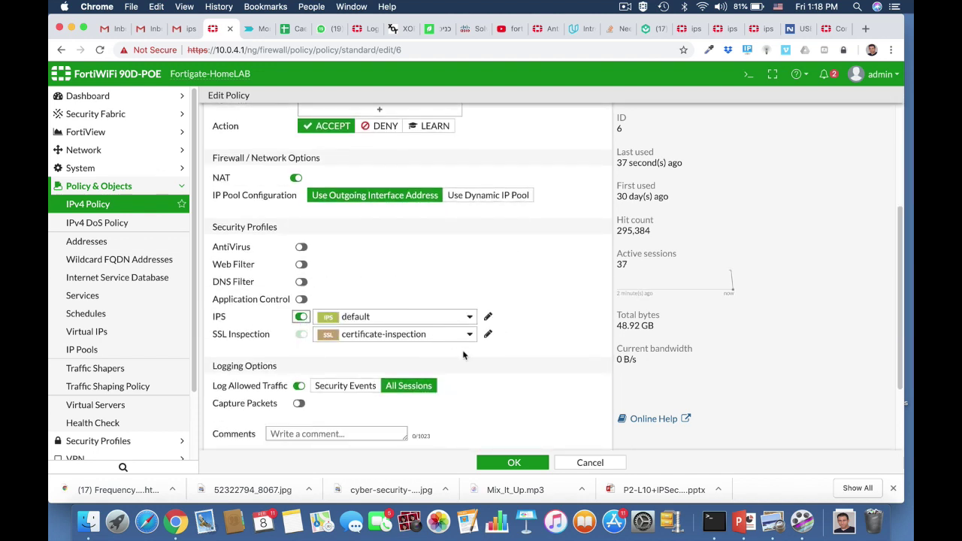
{"action": "left_click", "coordinate": [447, 318]}
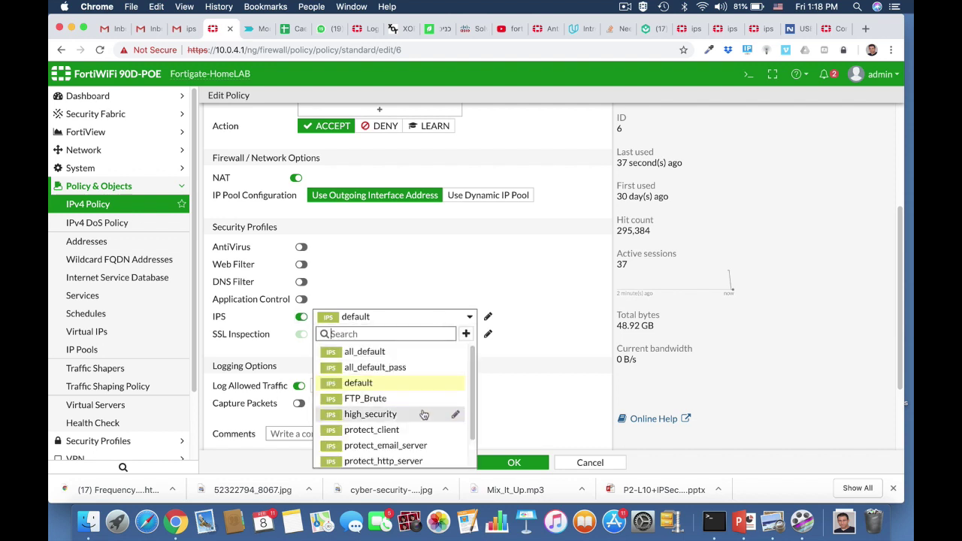
{"action": "left_click", "coordinate": [389, 398]}
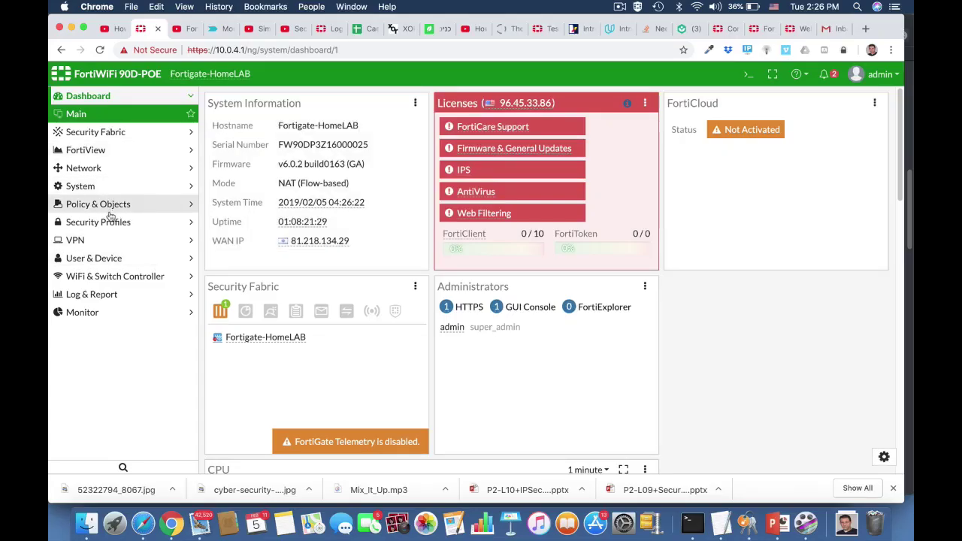
Step: From Security Profiles > Intrusion Prevention, add sensor 'windows Machine' commented 'Block windows threats'
{"action": "left_click", "coordinate": [108, 222]}
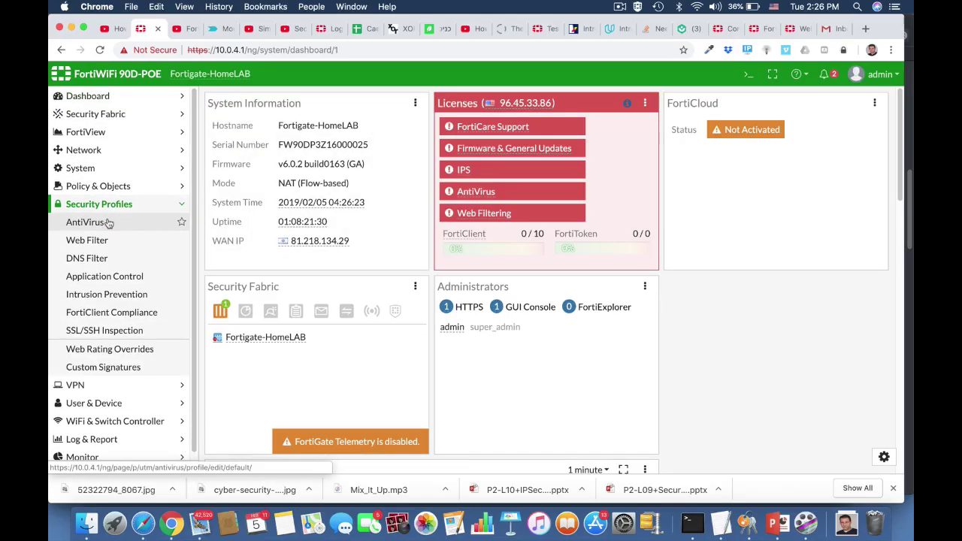
{"action": "left_click", "coordinate": [98, 294]}
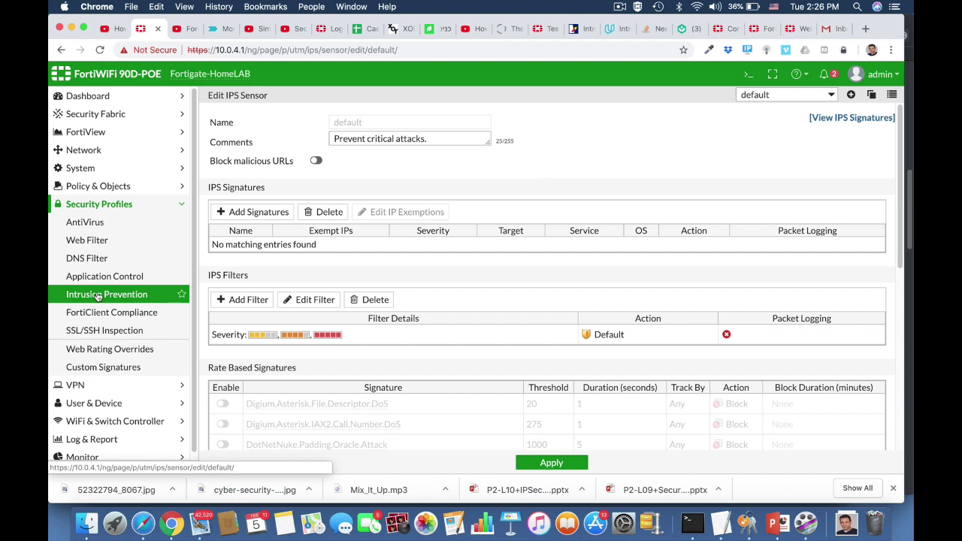
{"action": "left_click", "coordinate": [851, 95]}
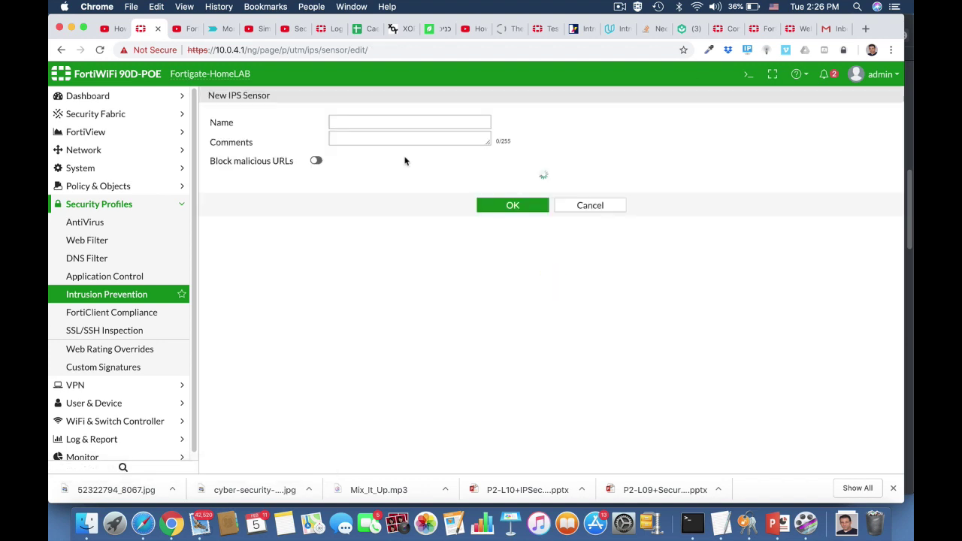
{"action": "left_click", "coordinate": [355, 122]}
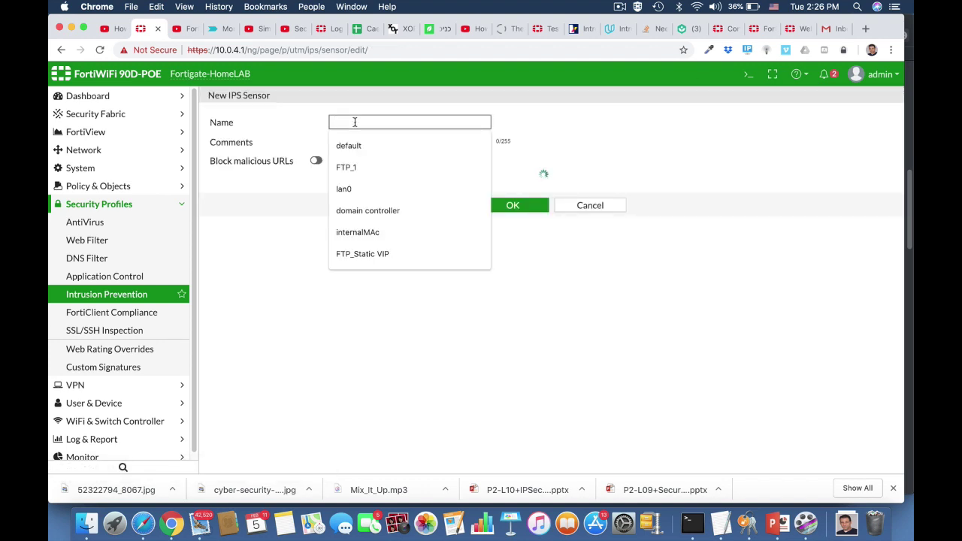
{"action": "type", "text": "wind"}
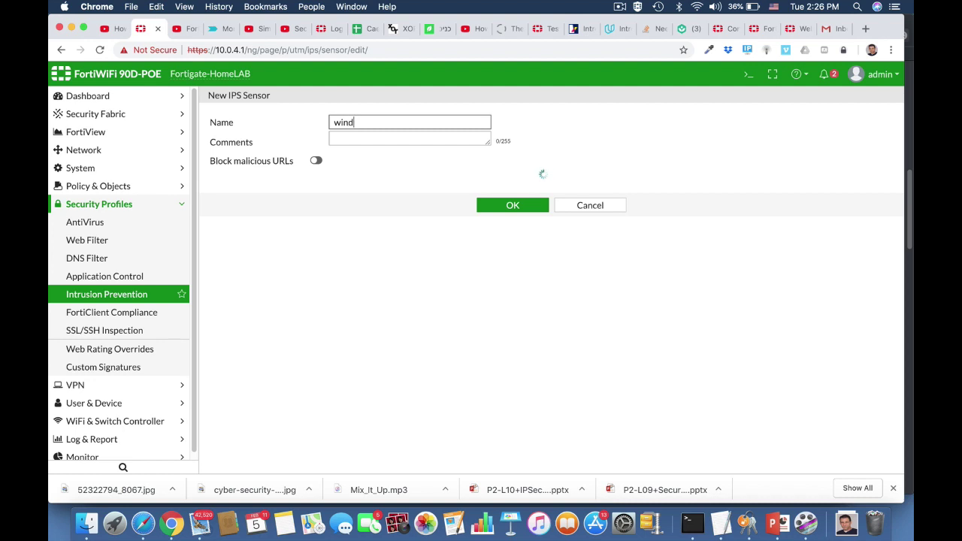
{"action": "type", "text": "ows Machine"}
{"action": "left_click", "coordinate": [367, 142]}
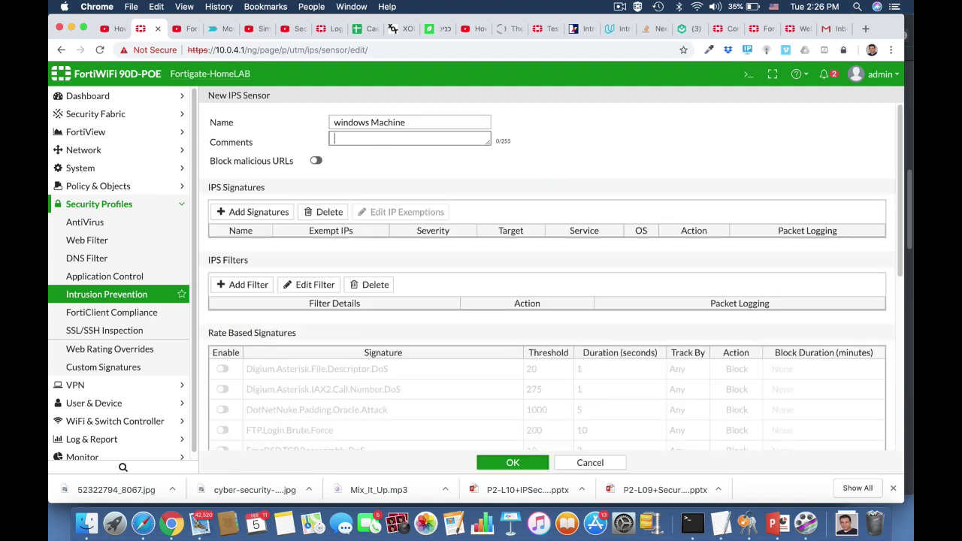
{"action": "type", "text": "Block w"}
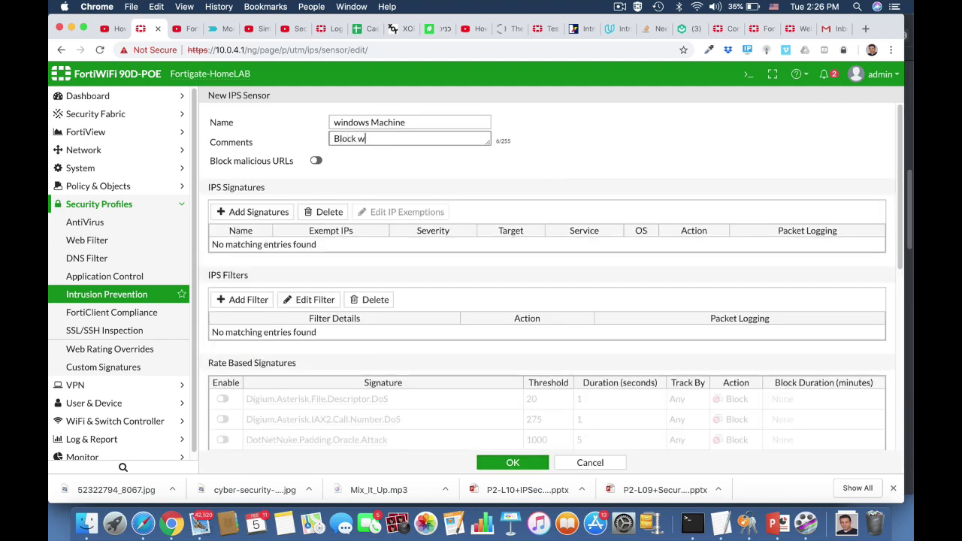
{"action": "type", "text": "indows threats"}
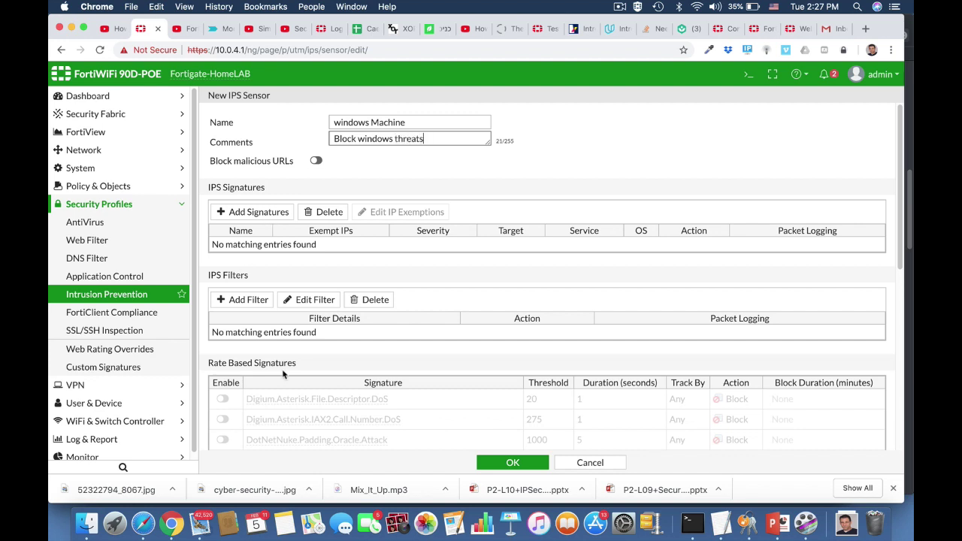
{"action": "left_click", "coordinate": [252, 301]}
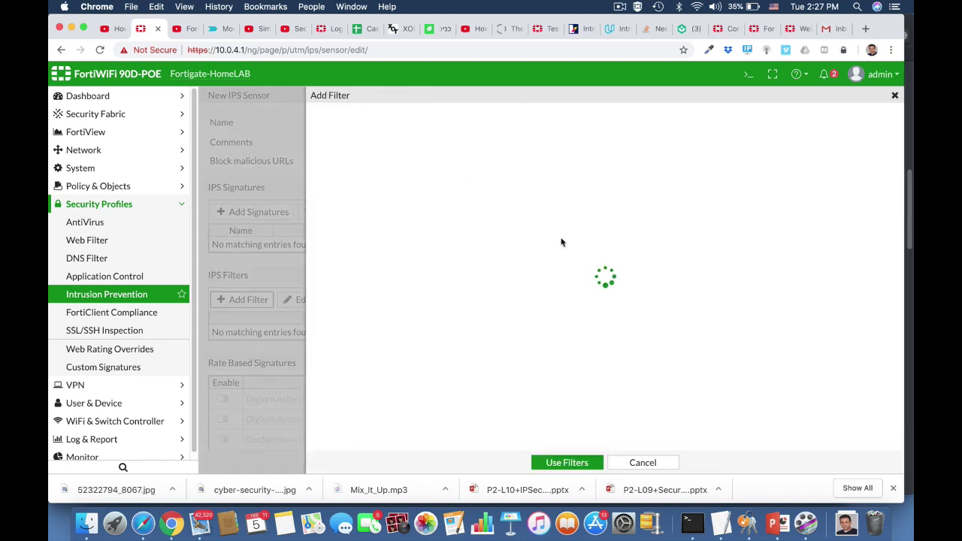
Step: Filter the sensor's signatures by operating system Windows
{"action": "left_click", "coordinate": [353, 119]}
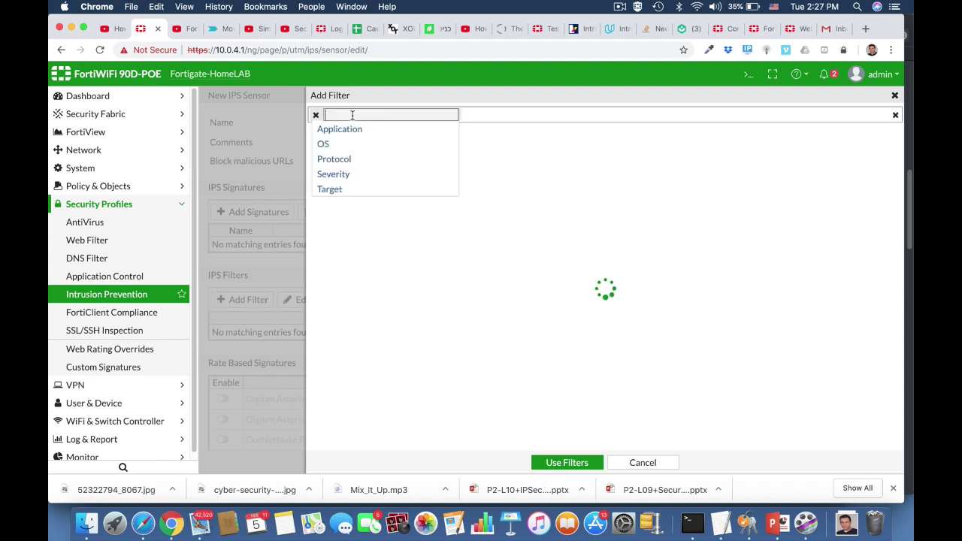
{"action": "left_click", "coordinate": [326, 145]}
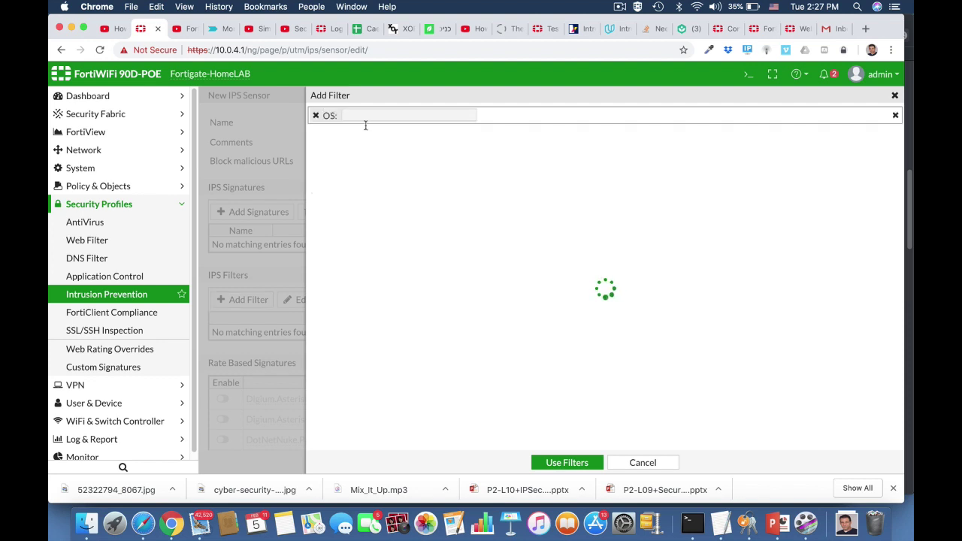
{"action": "type", "text": "wind"}
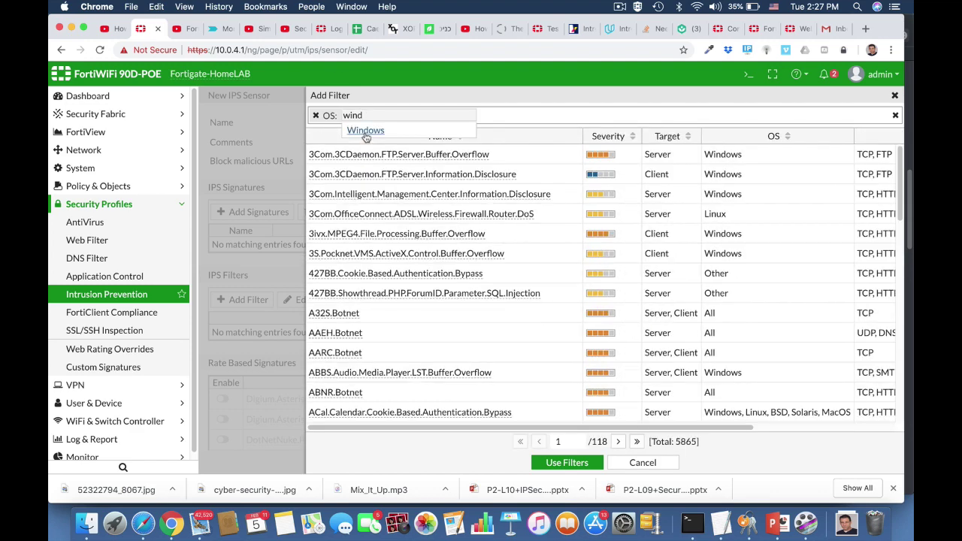
{"action": "left_click", "coordinate": [365, 133]}
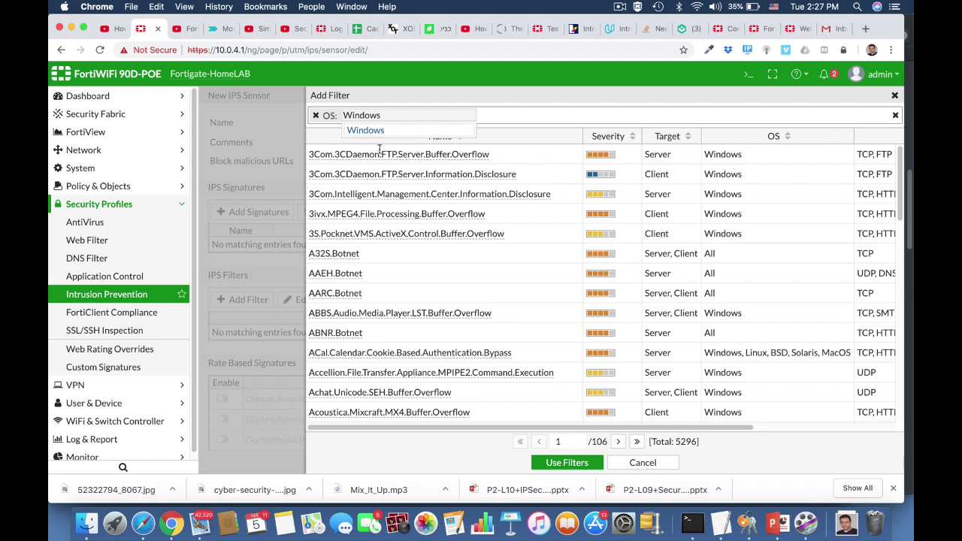
Step: Add High and Critical severity criteria to the signature filter
{"action": "left_click", "coordinate": [481, 118]}
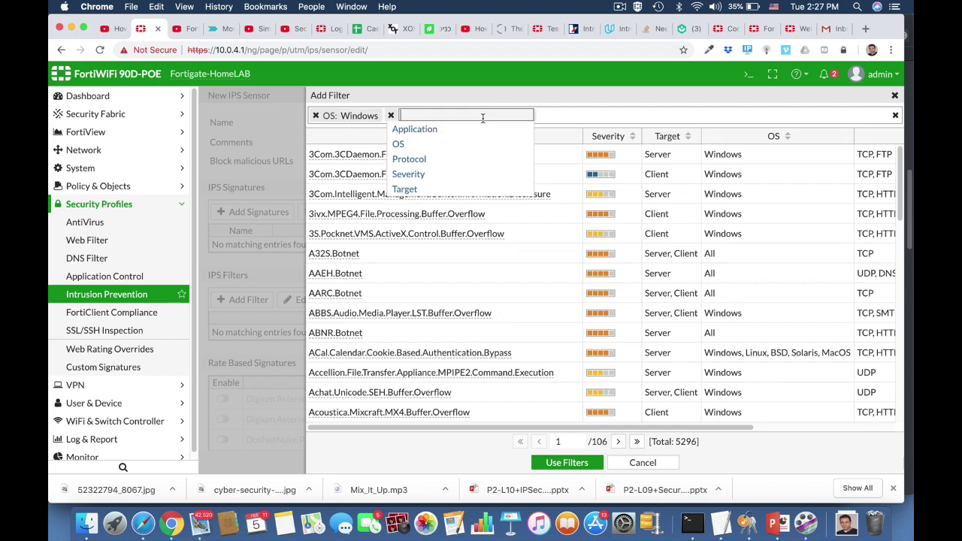
{"action": "left_click", "coordinate": [412, 175]}
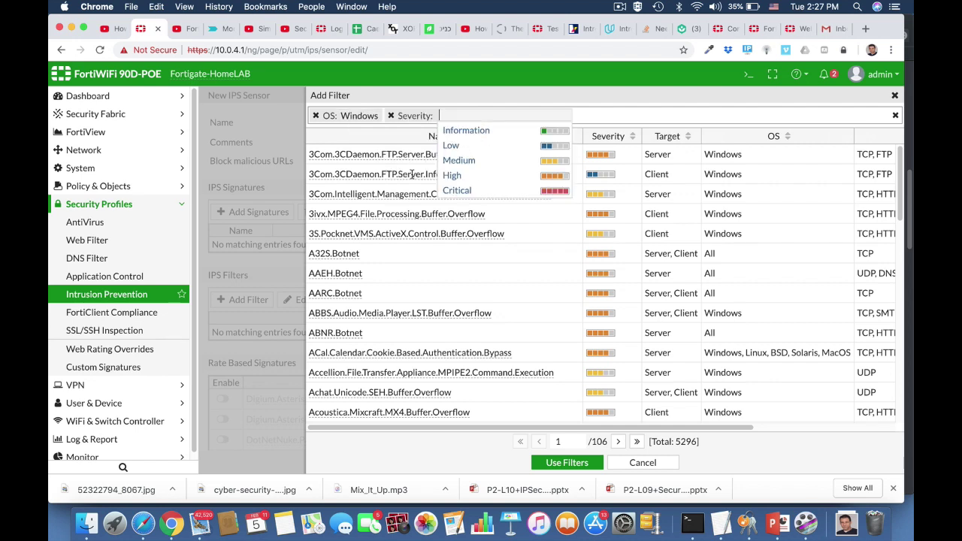
{"action": "left_click", "coordinate": [454, 176]}
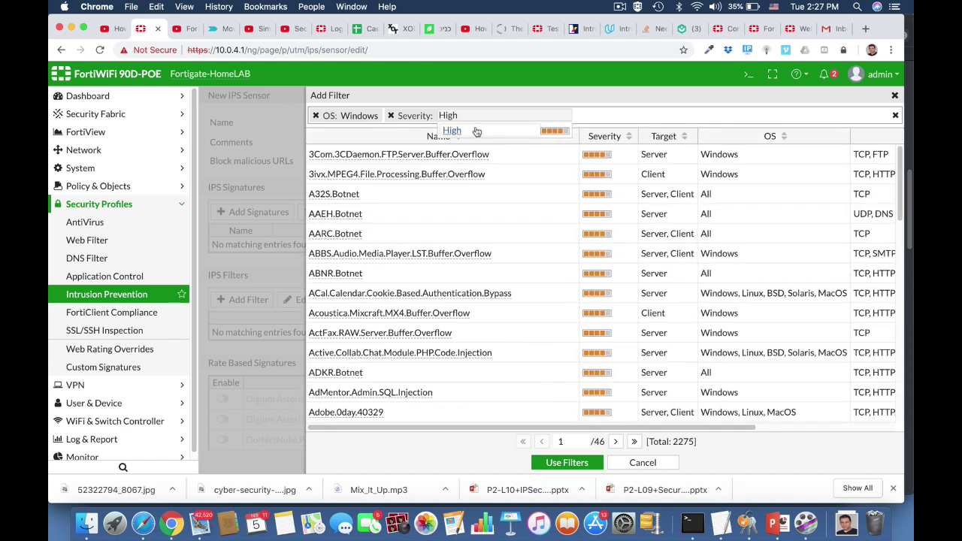
{"action": "left_click", "coordinate": [578, 115]}
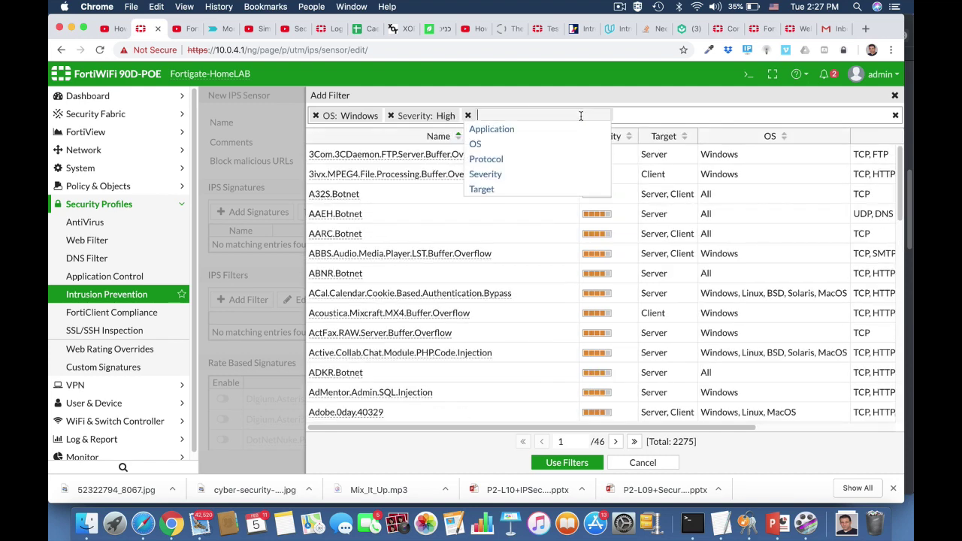
{"action": "left_click", "coordinate": [486, 174]}
{"action": "left_click", "coordinate": [530, 176]}
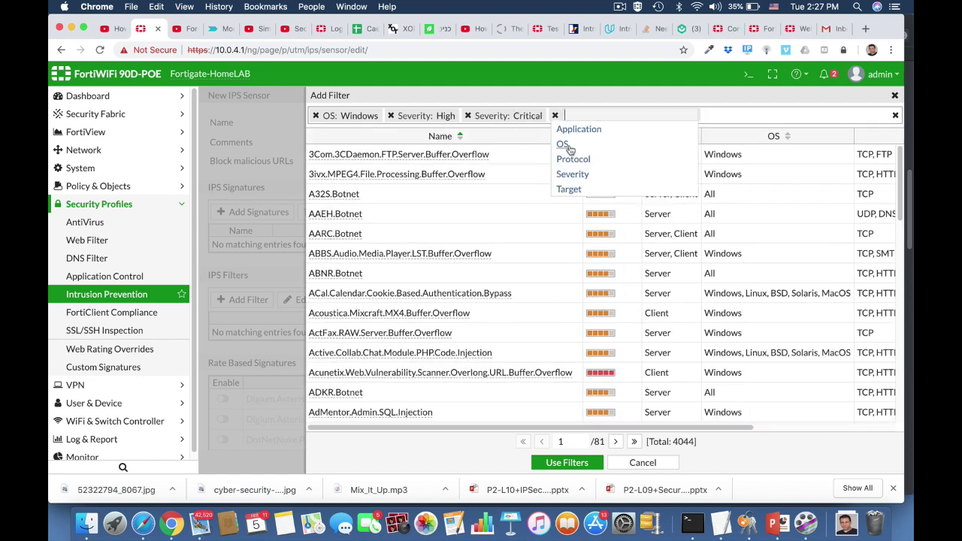
Step: Limit signatures to those targeting clients and apply the filters to the sensor
{"action": "left_click", "coordinate": [568, 188]}
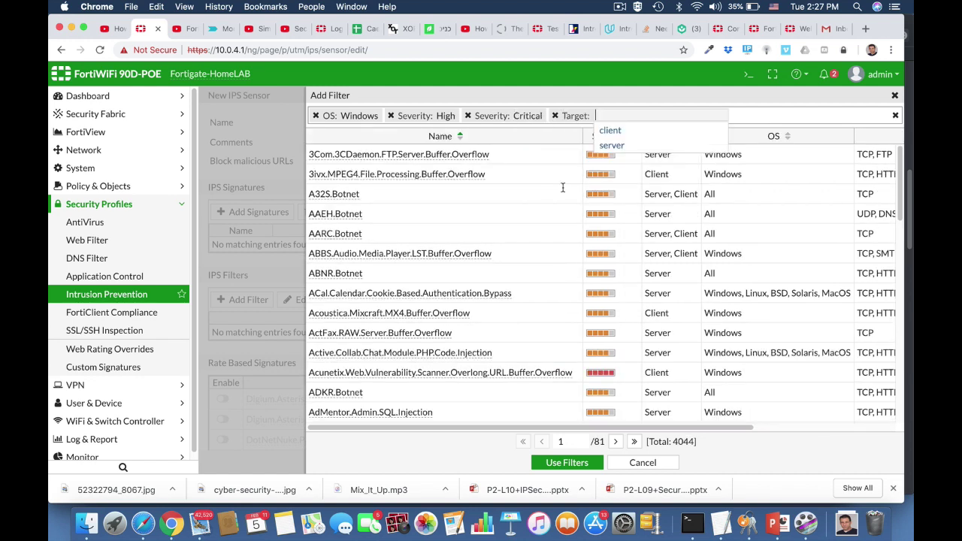
{"action": "left_click", "coordinate": [610, 131]}
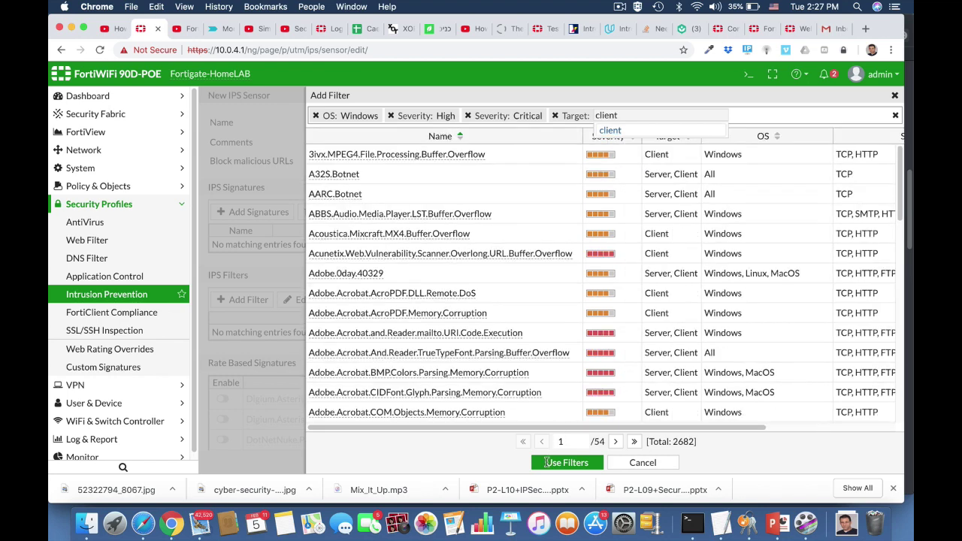
{"action": "left_click", "coordinate": [556, 463]}
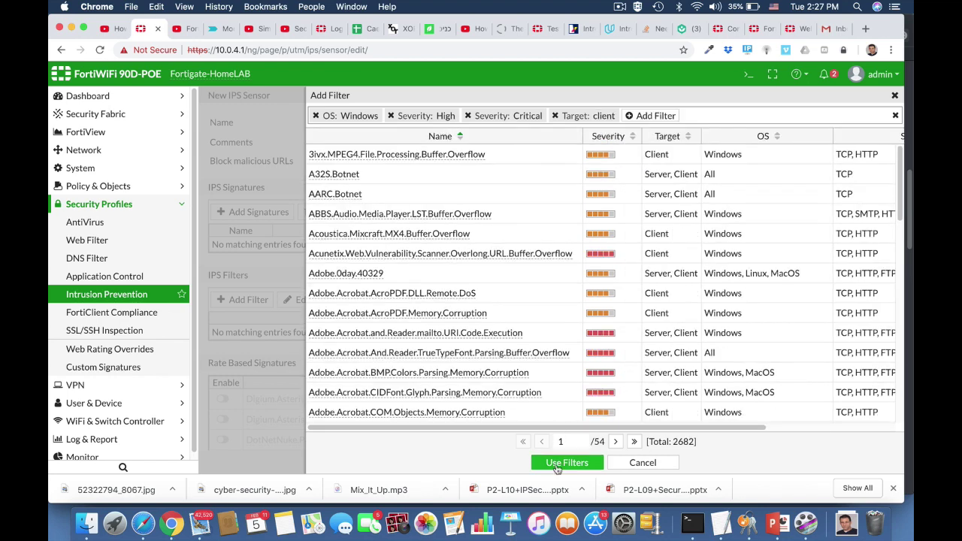
{"action": "left_click", "coordinate": [556, 463]}
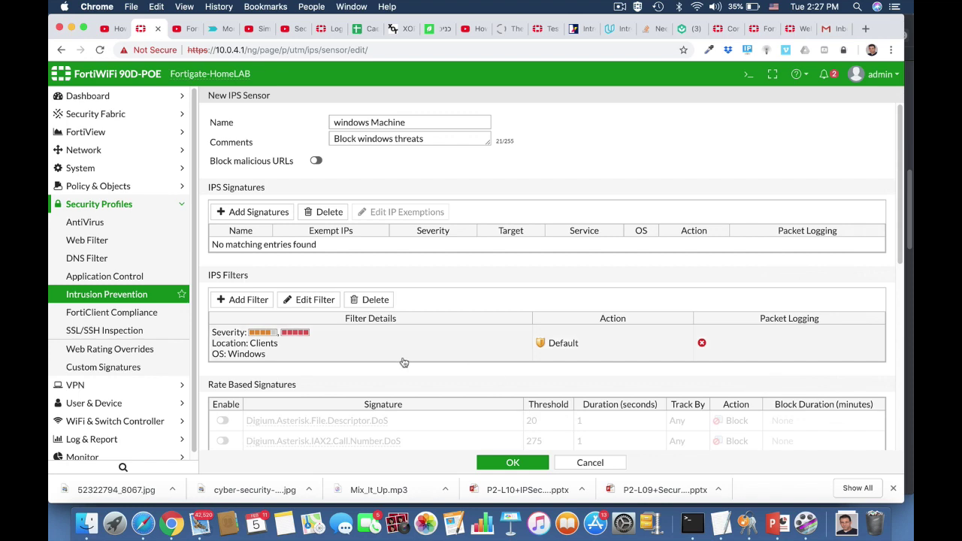
Step: Save the windows Machine IPS sensor, then go to Policy & Objects > IPv4 Policy
{"action": "scroll", "coordinate": [403, 362], "scroll_direction": "down", "scroll_amount": 10}
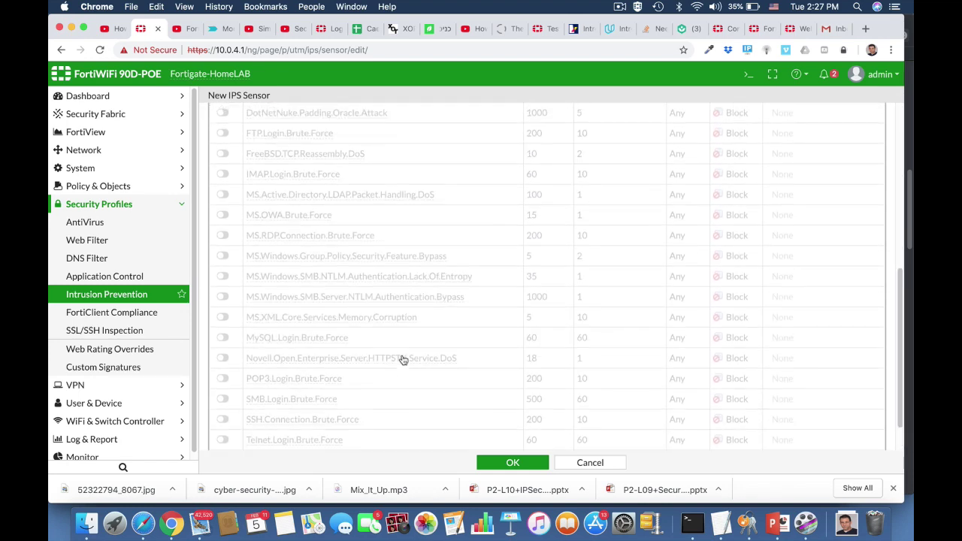
{"action": "scroll", "coordinate": [404, 361], "scroll_direction": "up", "scroll_amount": 15}
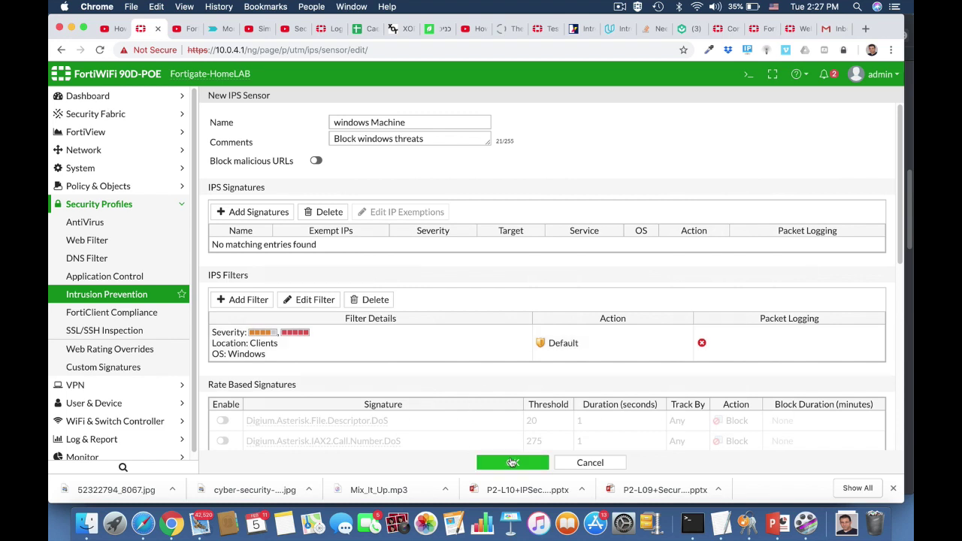
{"action": "left_click", "coordinate": [513, 462]}
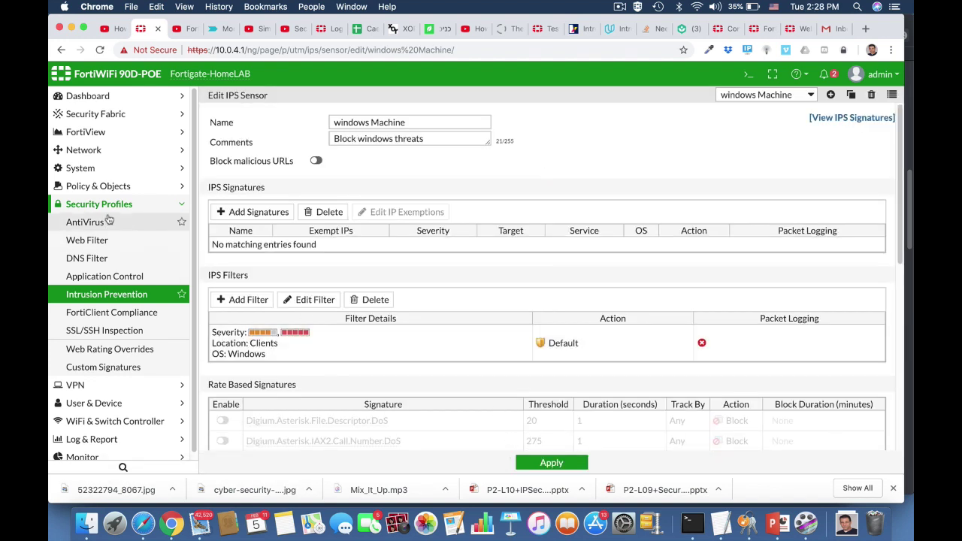
{"action": "left_click", "coordinate": [97, 187]}
{"action": "left_click", "coordinate": [88, 210]}
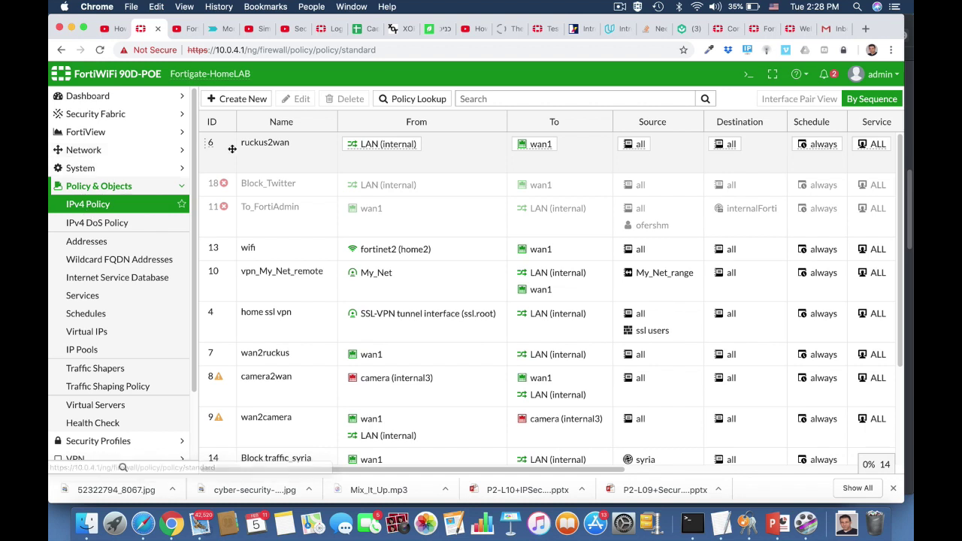
Step: Set IPS to the windows Machine sensor on the ruckus2wan policy and save it
{"action": "left_click", "coordinate": [232, 148]}
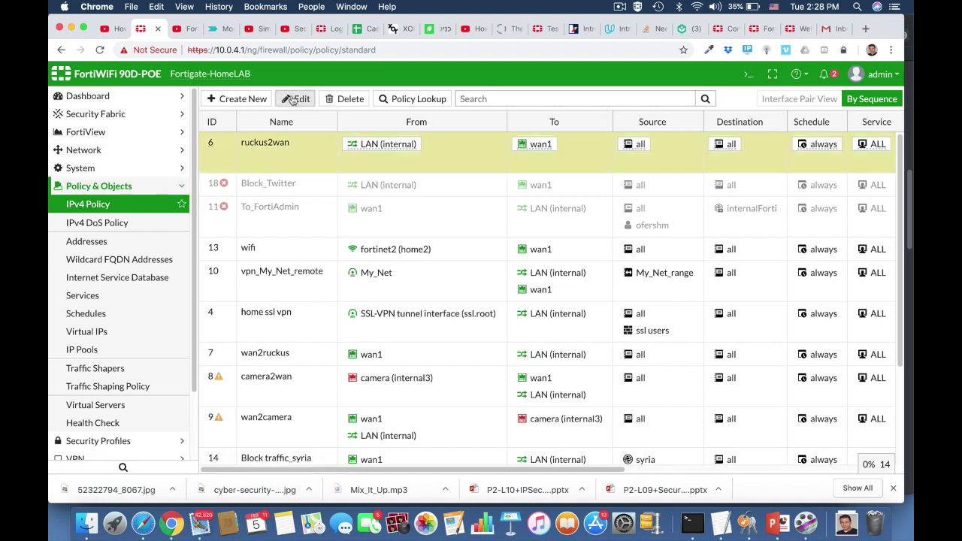
{"action": "left_click", "coordinate": [292, 99]}
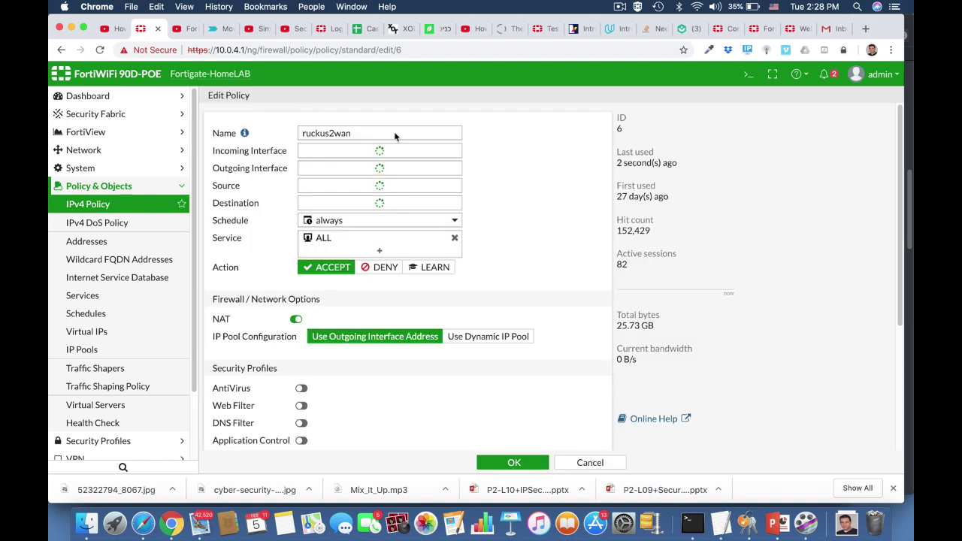
{"action": "mouse_move", "coordinate": [431, 157]}
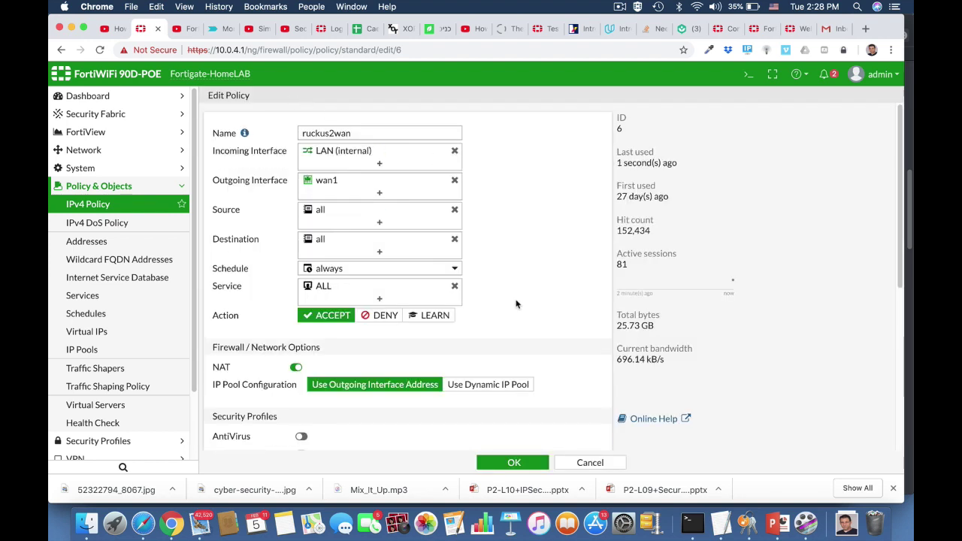
{"action": "scroll", "coordinate": [460, 264], "scroll_direction": "down", "scroll_amount": 5}
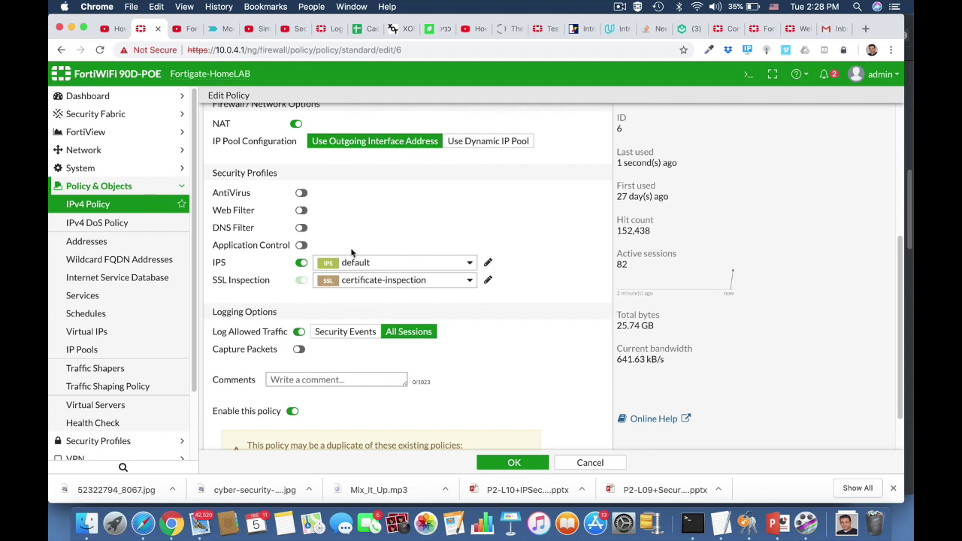
{"action": "left_click", "coordinate": [366, 264]}
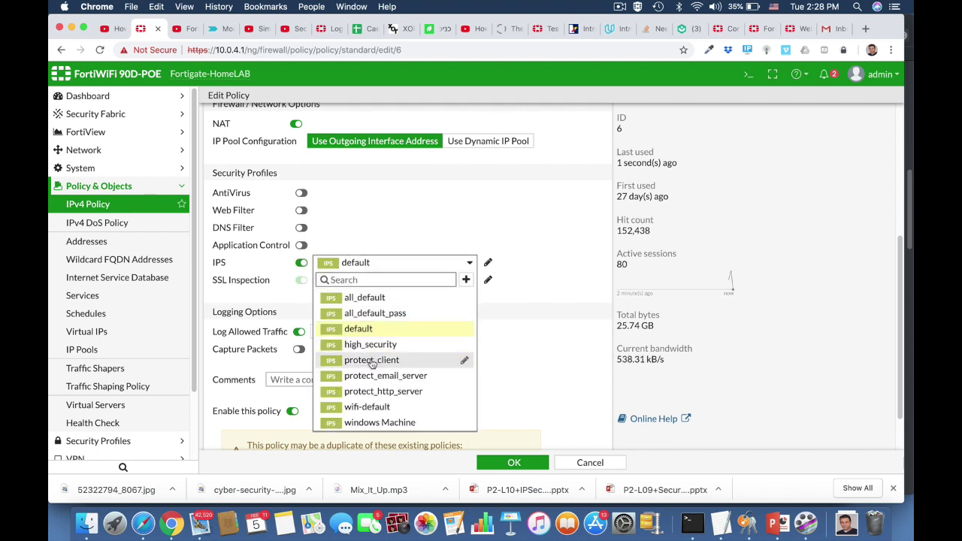
{"action": "left_click", "coordinate": [383, 423]}
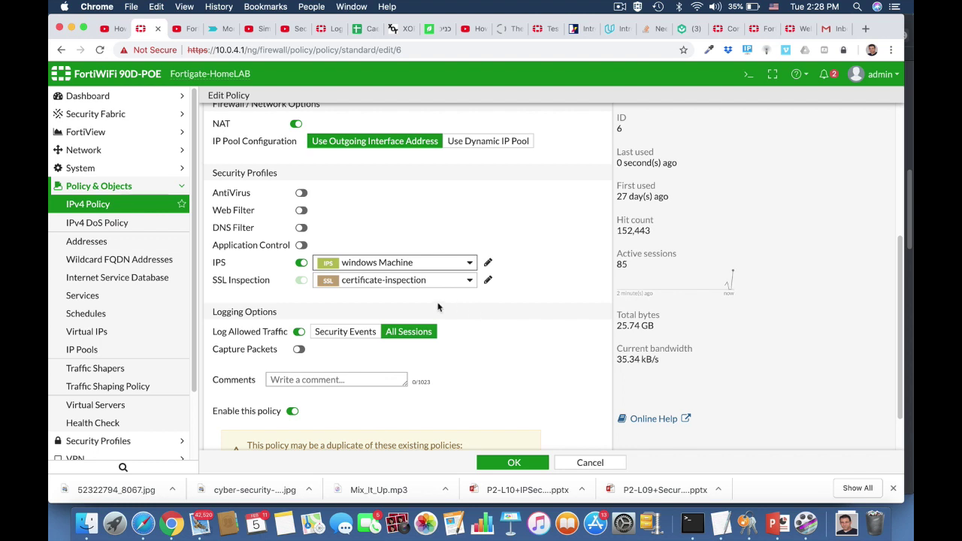
{"action": "scroll", "coordinate": [503, 389], "scroll_direction": "down", "scroll_amount": 2}
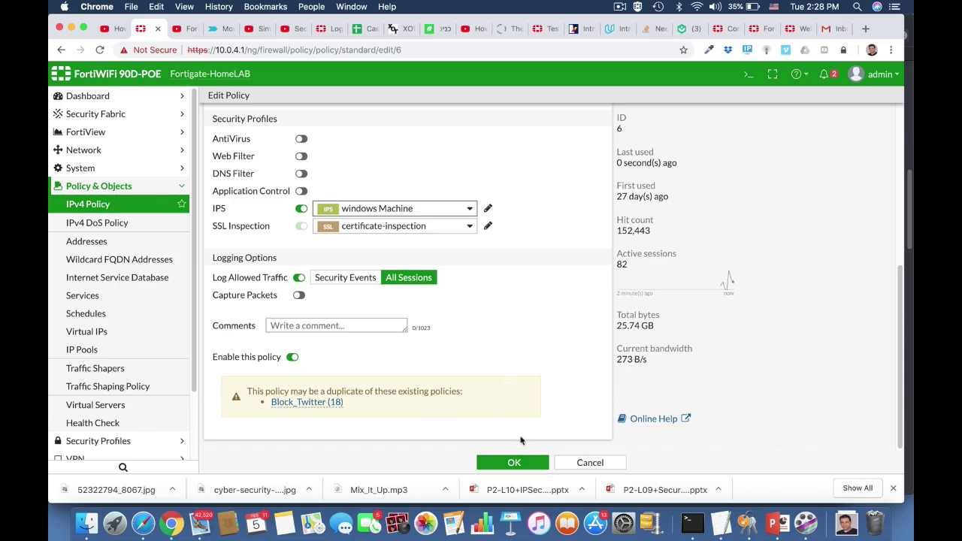
{"action": "left_click", "coordinate": [514, 463]}
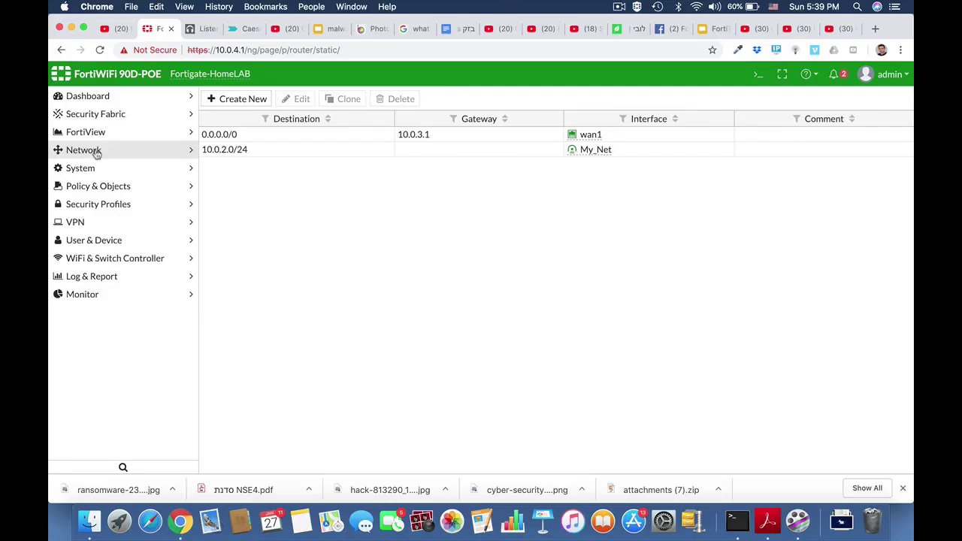
Step: Create a static route with destination 10.10.10.0/24 on the HQ_Branch interface
{"action": "left_click", "coordinate": [84, 150]}
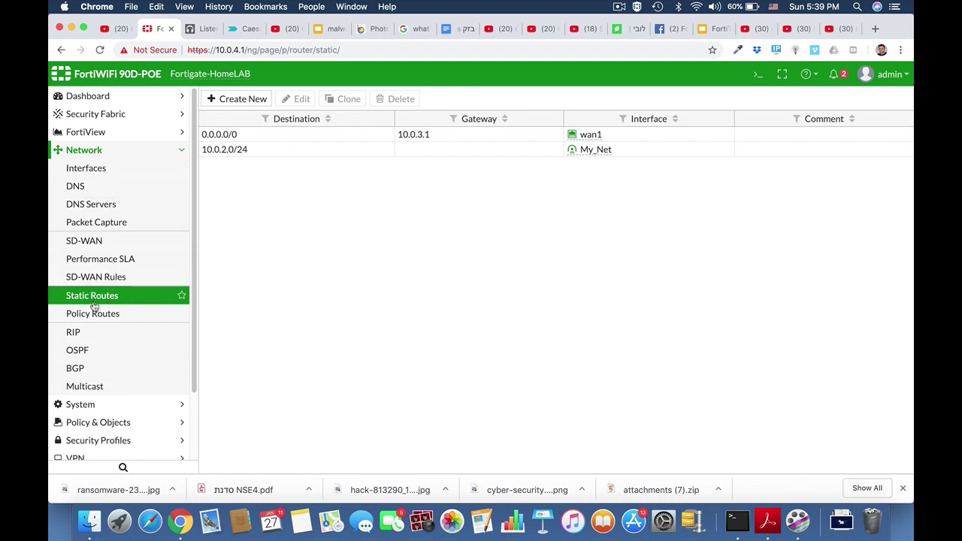
{"action": "left_click", "coordinate": [92, 298]}
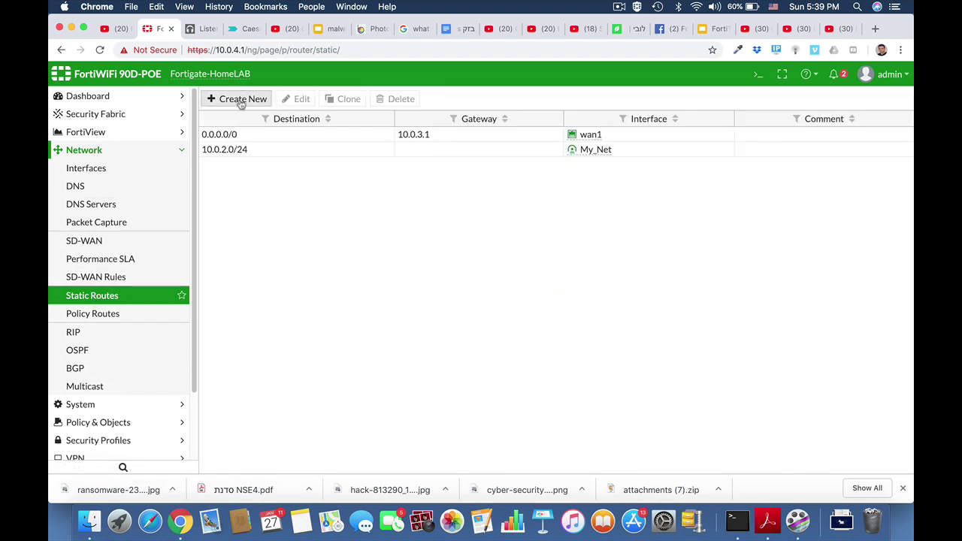
{"action": "left_click", "coordinate": [225, 100]}
{"action": "left_click_drag", "start_coordinate": [391, 142], "coordinate": [308, 146]}
{"action": "type", "text": "10."}
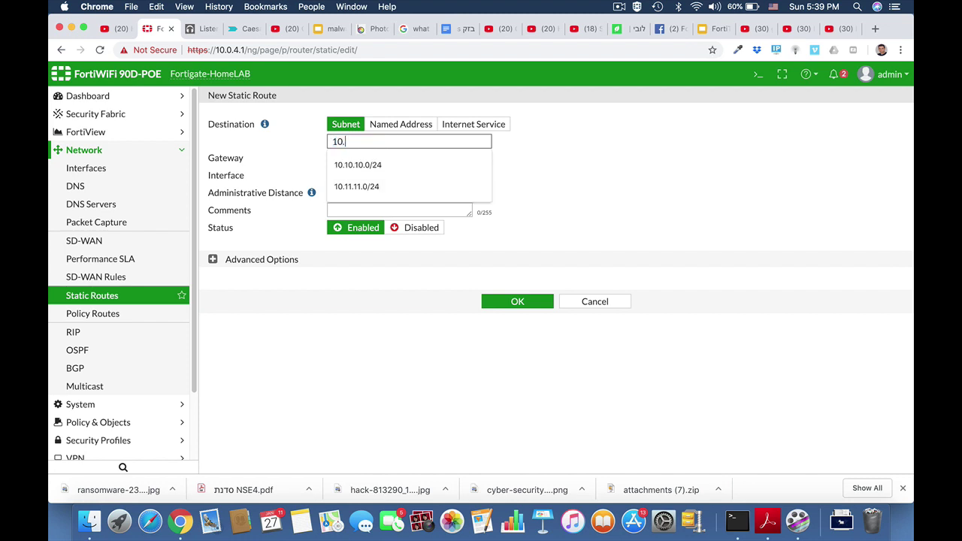
{"action": "type", "text": "10.10.0/24"}
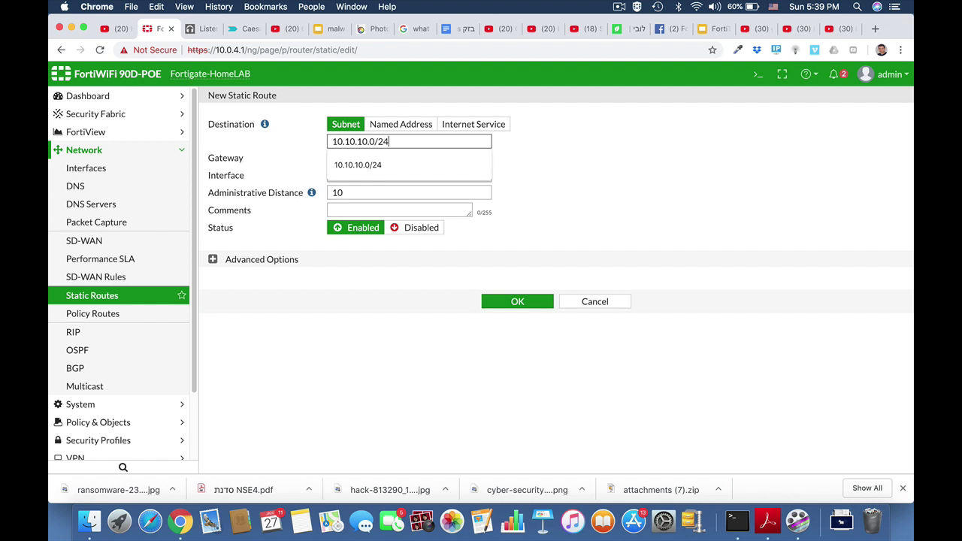
{"action": "type", "text": "10.0/24"}
{"action": "left_click", "coordinate": [503, 159]}
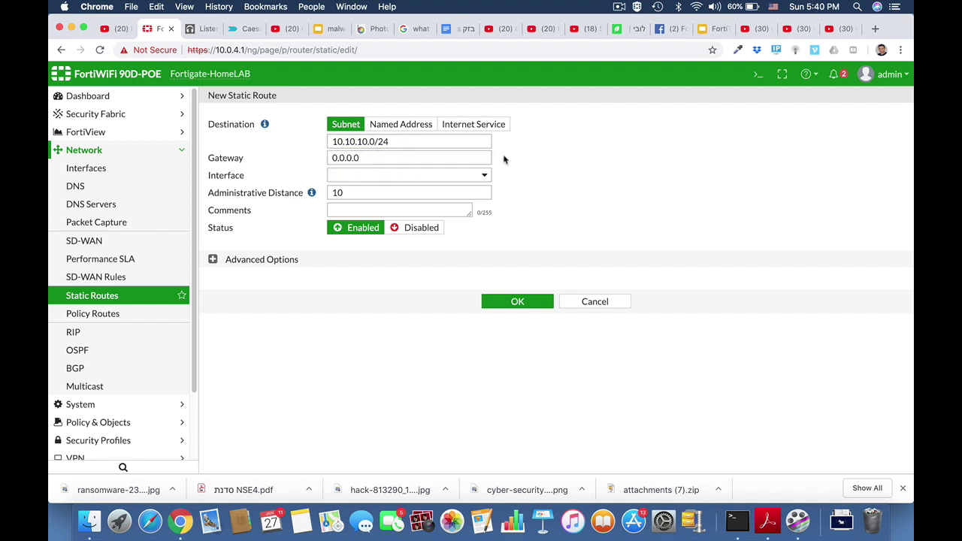
{"action": "left_click", "coordinate": [433, 177]}
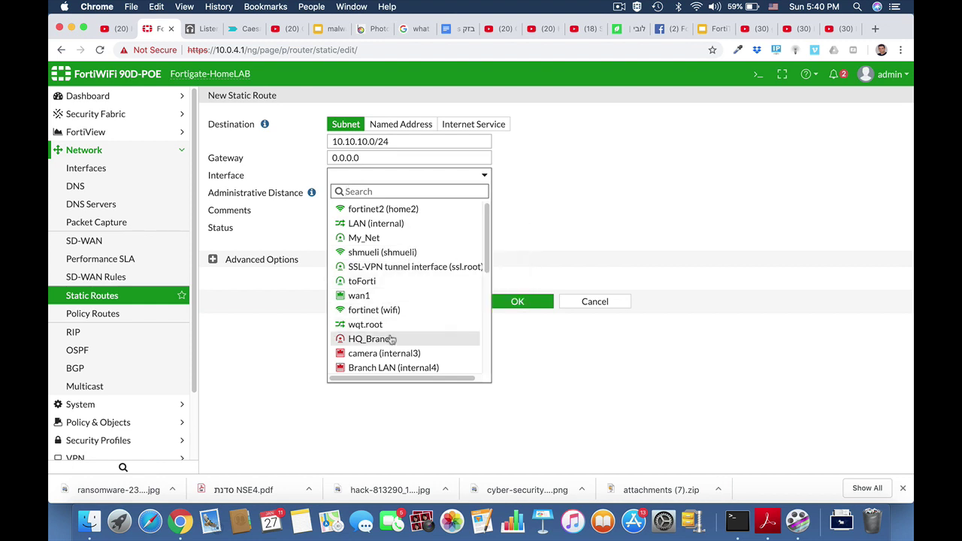
{"action": "mouse_move", "coordinate": [390, 341]}
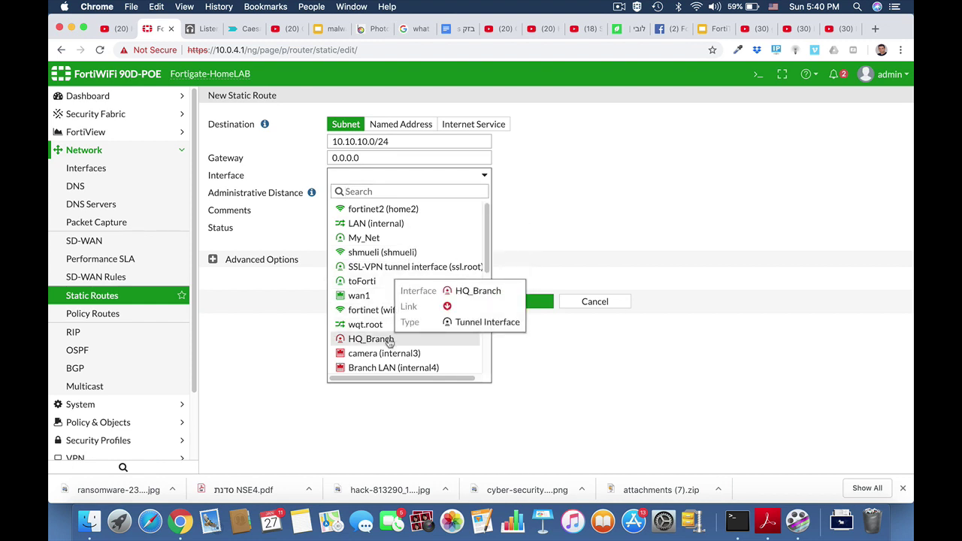
{"action": "left_click", "coordinate": [390, 341]}
{"action": "left_click", "coordinate": [519, 285]}
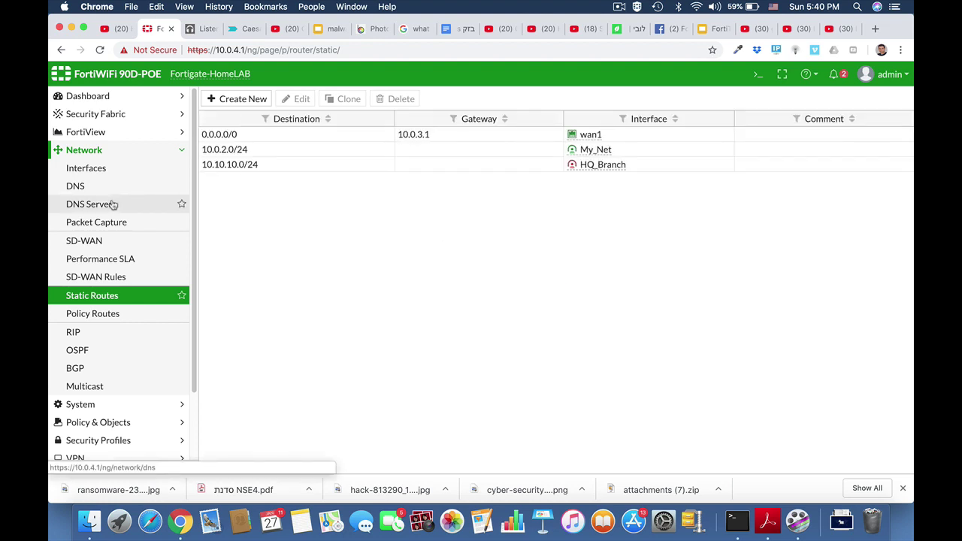
Step: Start a new policy named Local_to_ipsec from LAN (internal) to HQ_Branch
{"action": "left_click", "coordinate": [94, 151]}
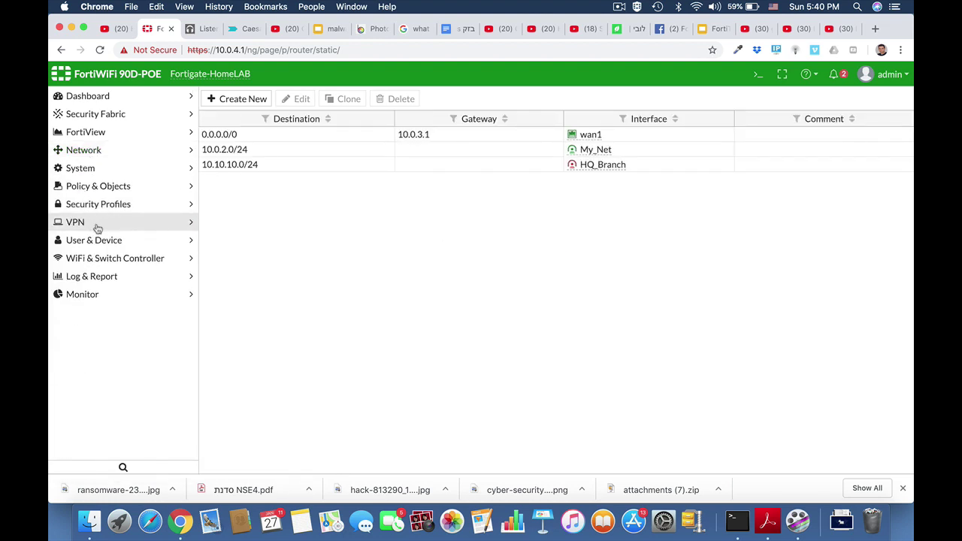
{"action": "left_click", "coordinate": [107, 189]}
{"action": "left_click", "coordinate": [101, 205]}
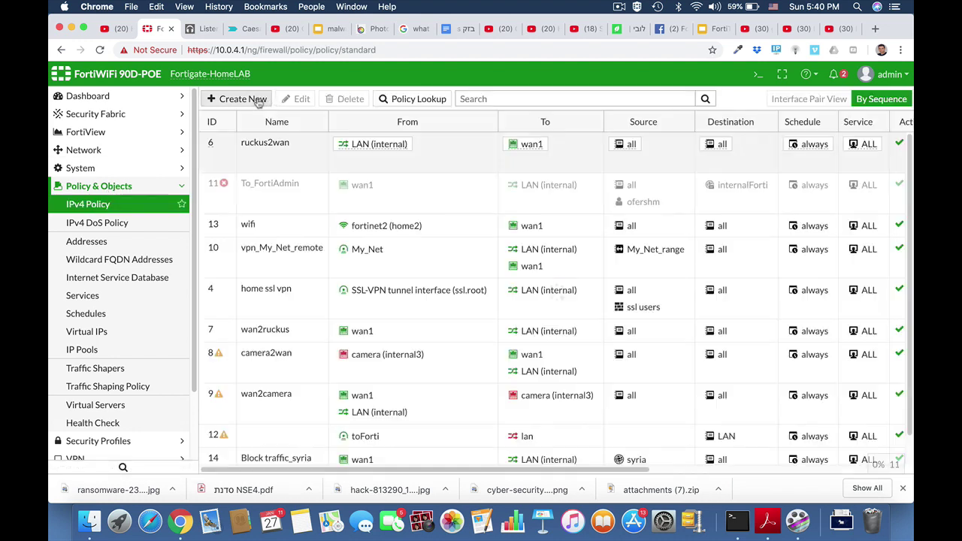
{"action": "left_click", "coordinate": [255, 99]}
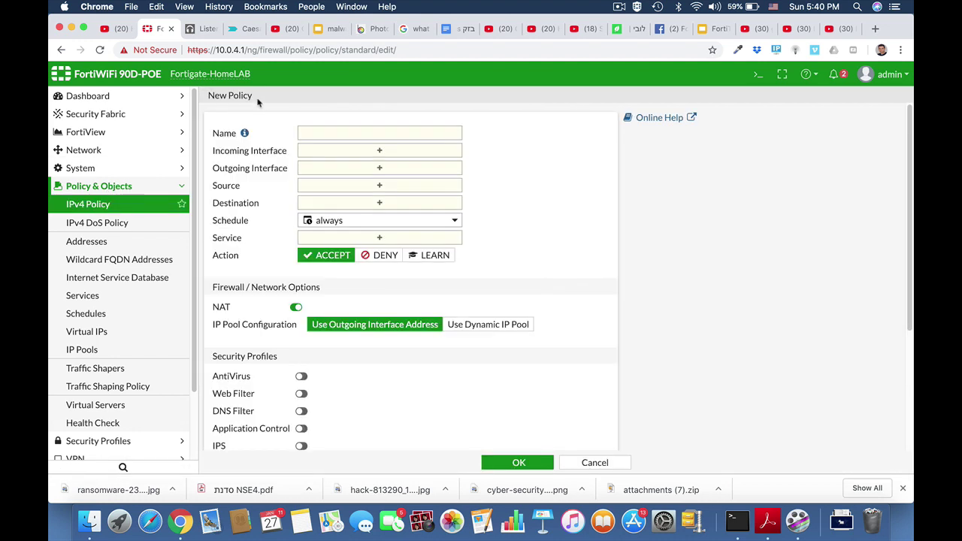
{"action": "left_click", "coordinate": [371, 133]}
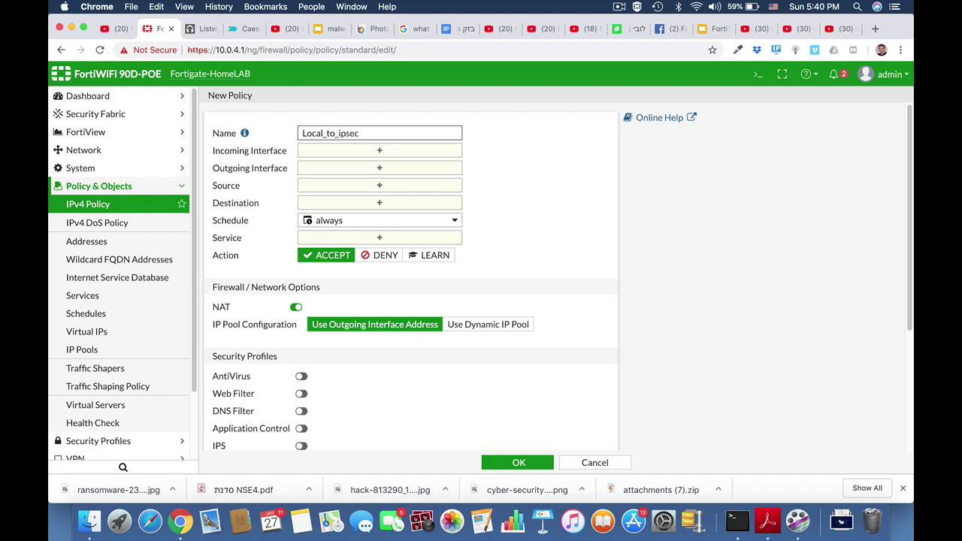
{"action": "left_click", "coordinate": [421, 155]}
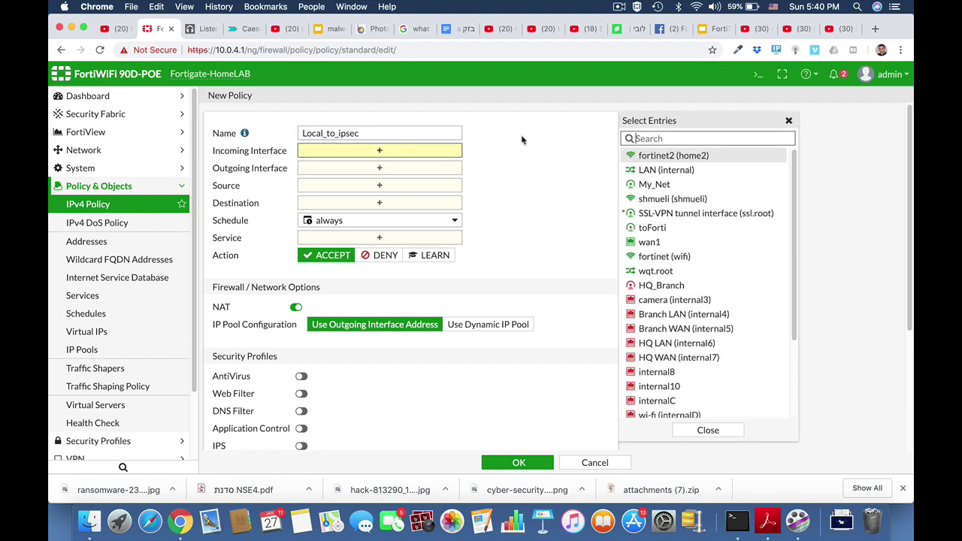
{"action": "left_click", "coordinate": [643, 173]}
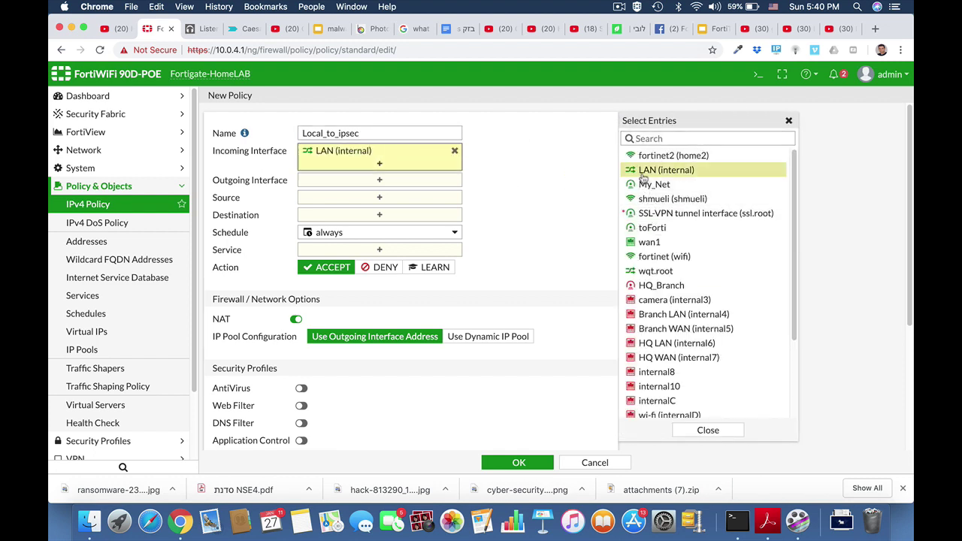
{"action": "left_click", "coordinate": [407, 182]}
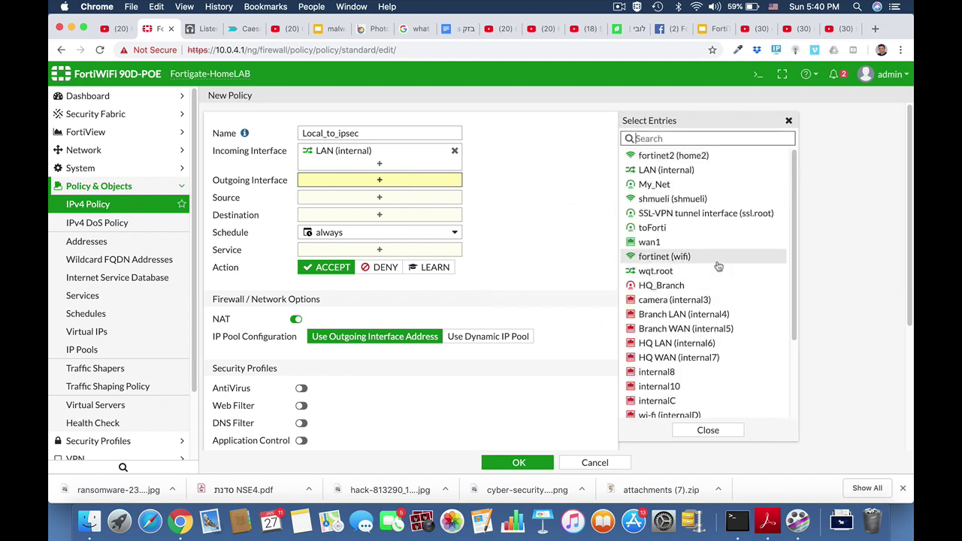
{"action": "left_click", "coordinate": [665, 286]}
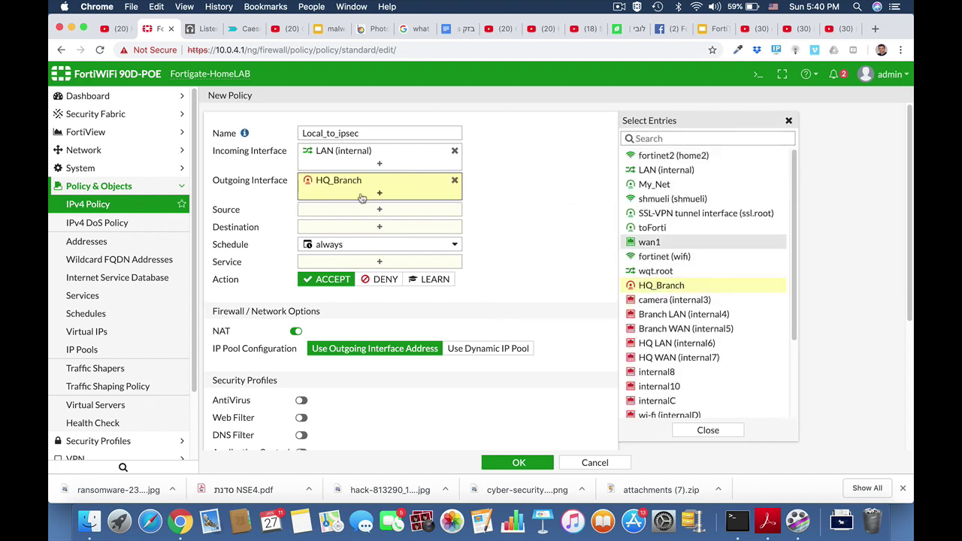
Step: Set source and destination to all and service to ALL, then save the policy
{"action": "left_click", "coordinate": [387, 211]}
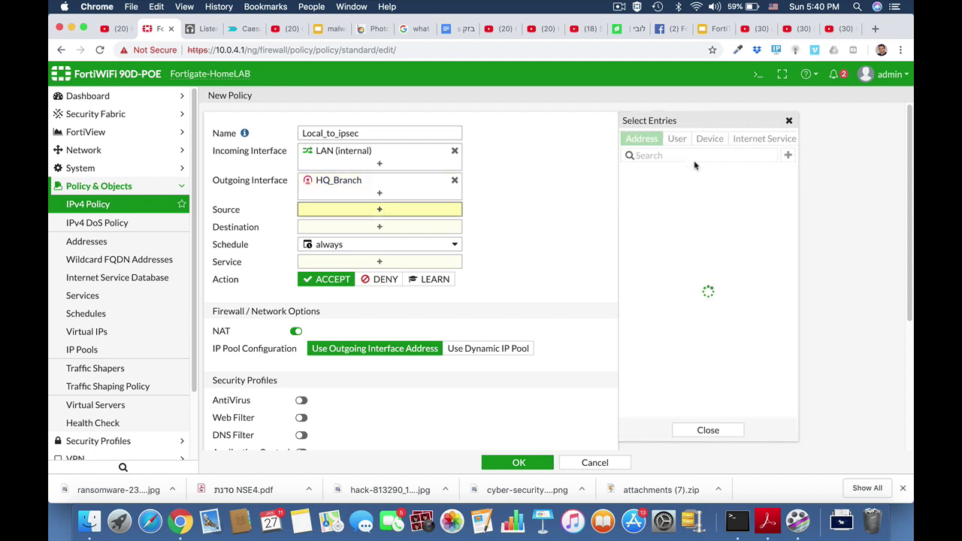
{"action": "left_click", "coordinate": [654, 189]}
{"action": "left_click", "coordinate": [424, 242]}
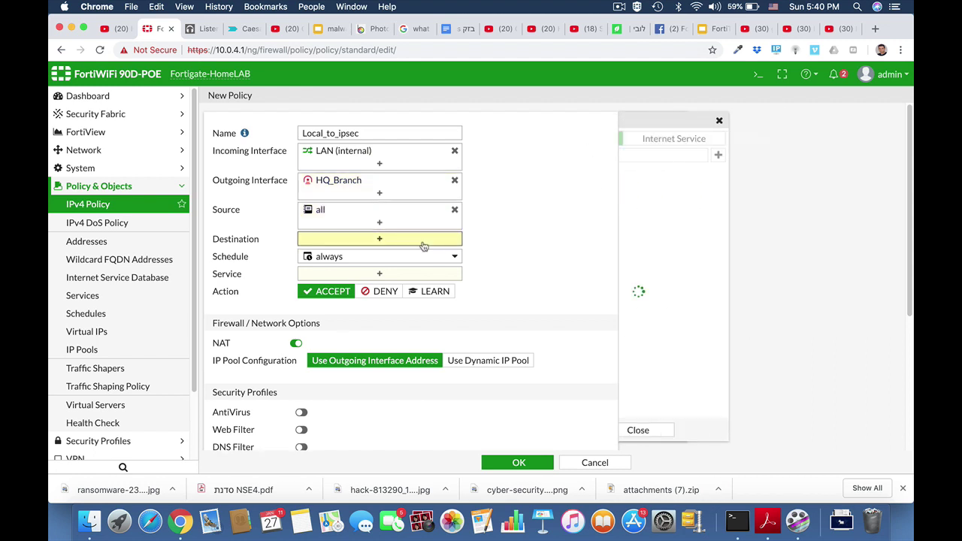
{"action": "left_click", "coordinate": [646, 193]}
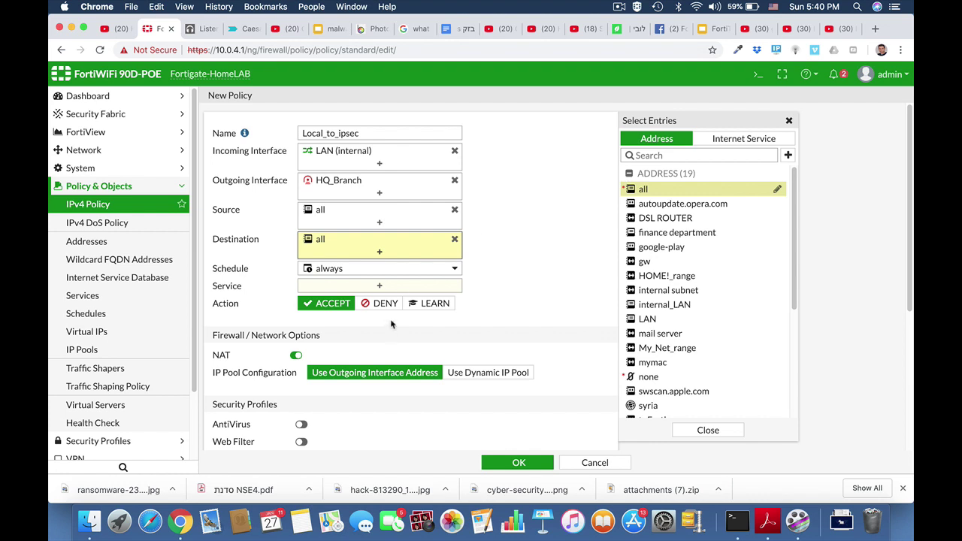
{"action": "left_click", "coordinate": [379, 285]}
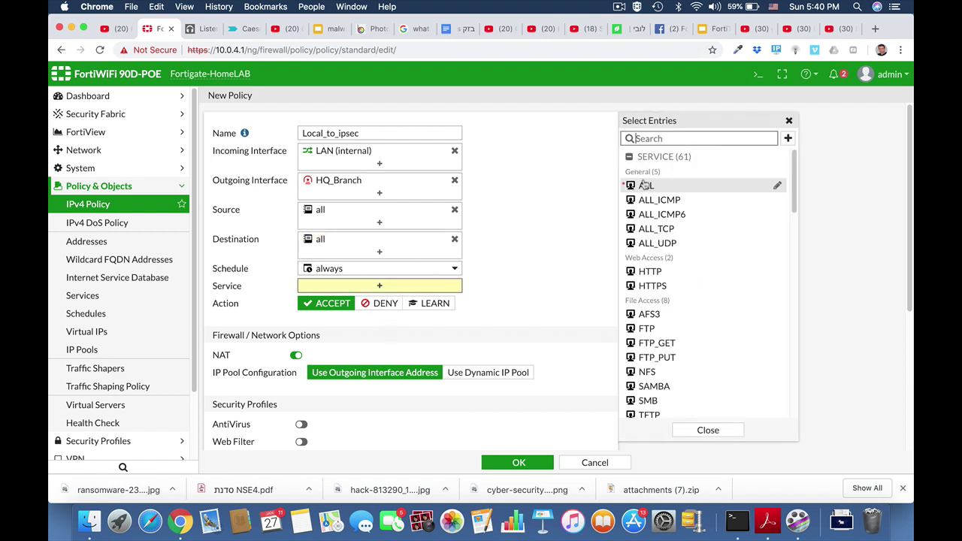
{"action": "left_click", "coordinate": [645, 185]}
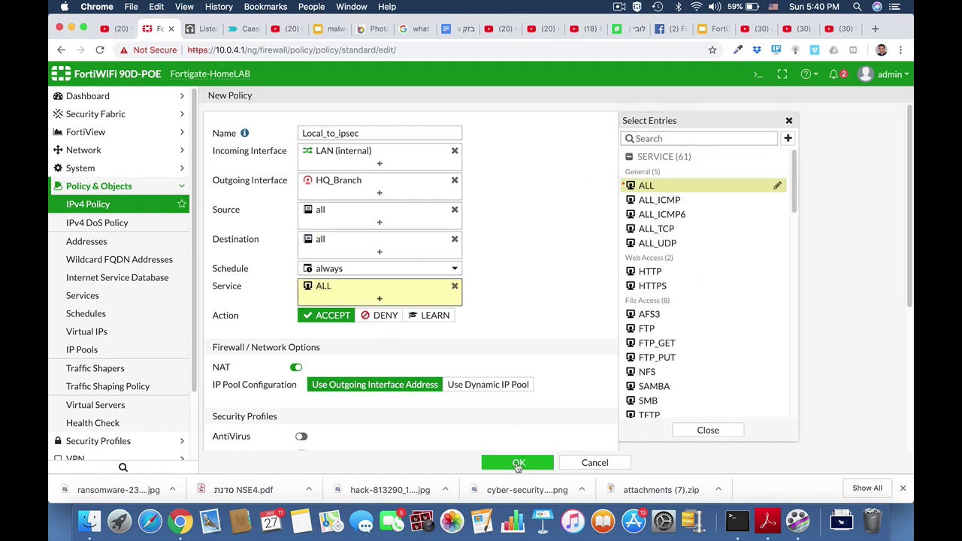
{"action": "left_click", "coordinate": [519, 463]}
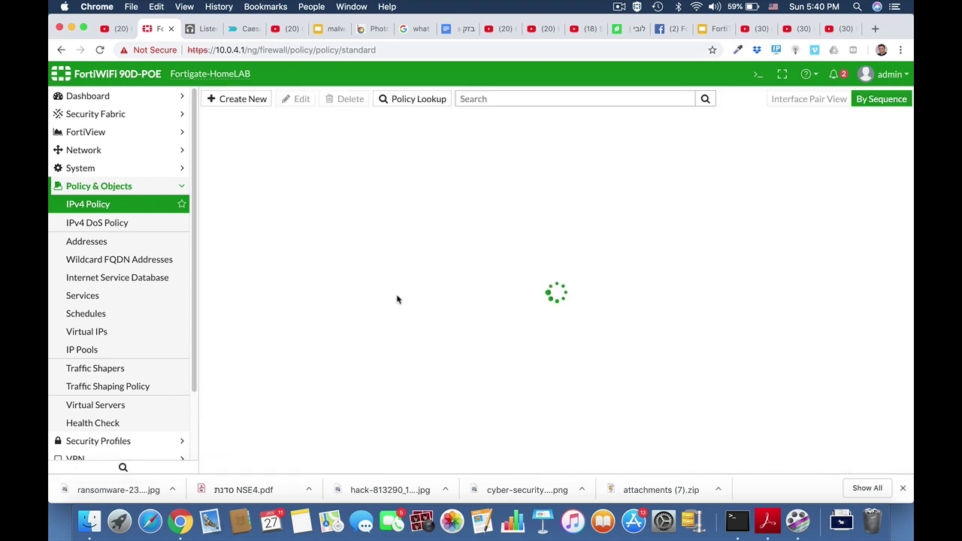
{"action": "left_click", "coordinate": [243, 99]}
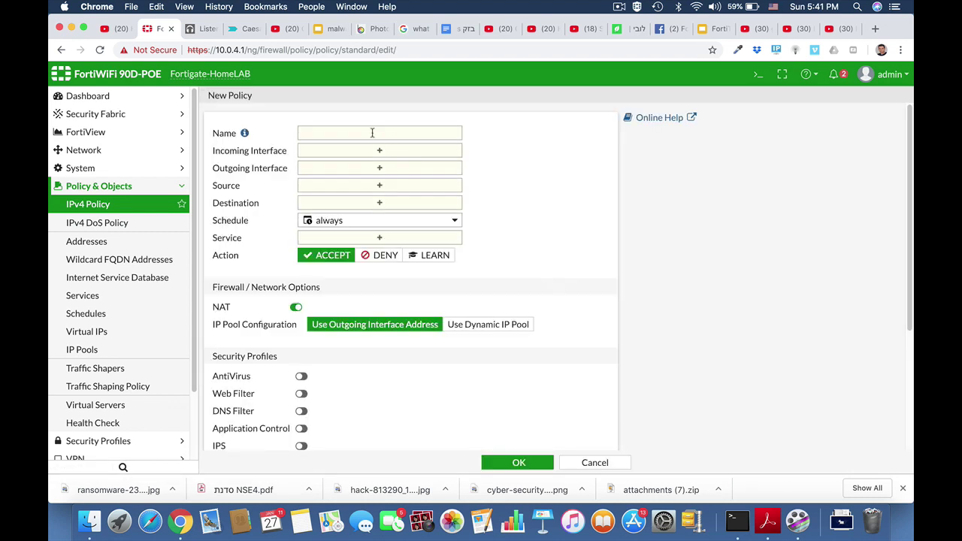
Step: Name the policy Ipsec_local with incoming HQ_Branch and outgoing LAN (internal)
{"action": "left_click", "coordinate": [372, 133]}
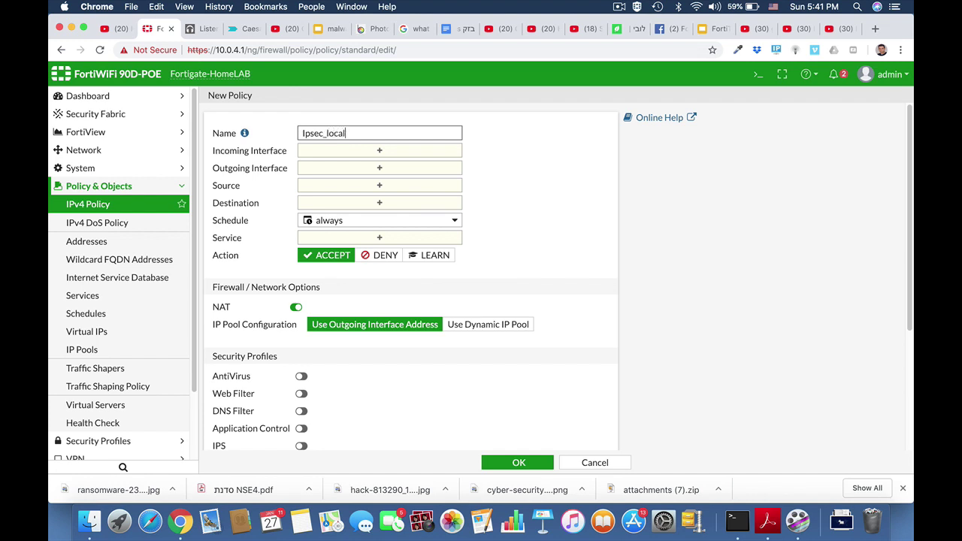
{"action": "left_click", "coordinate": [379, 150]}
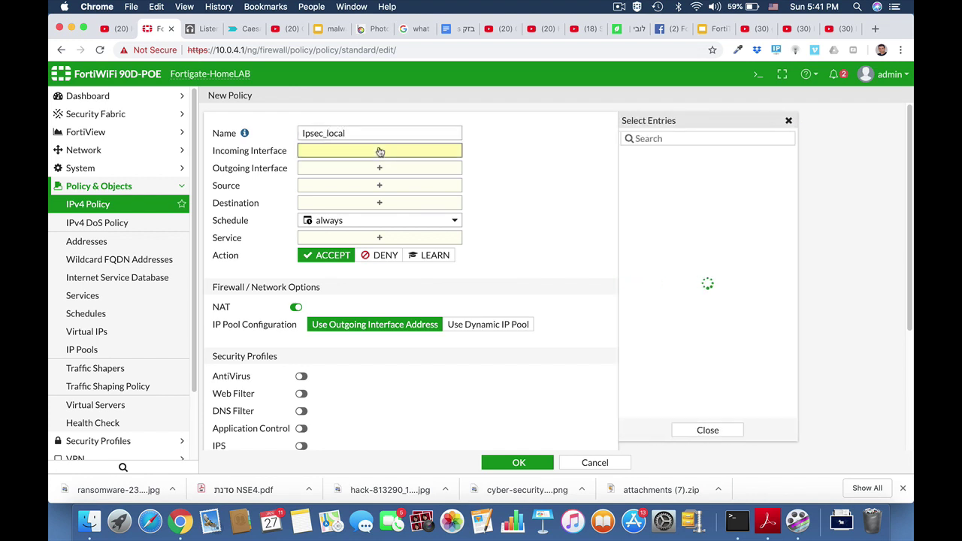
{"action": "left_click", "coordinate": [652, 286]}
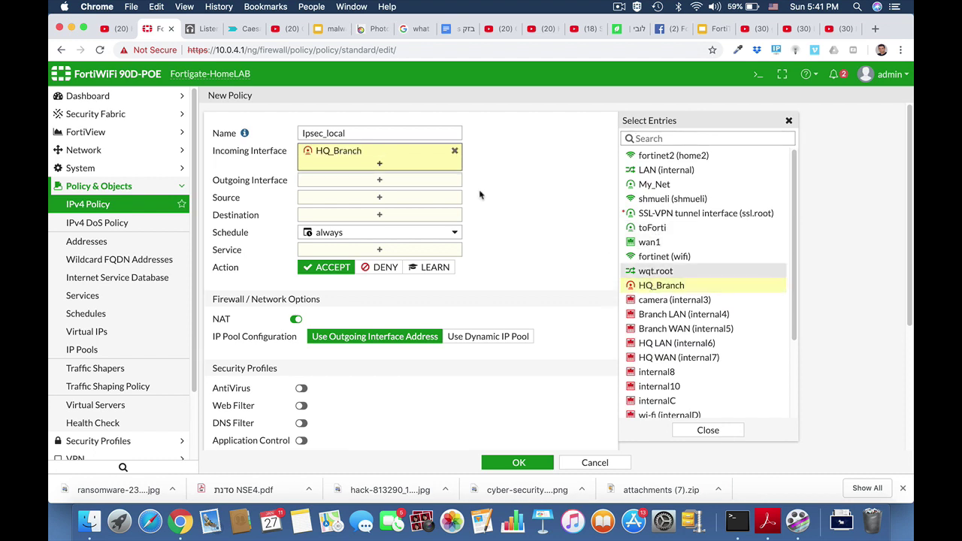
{"action": "left_click", "coordinate": [441, 183]}
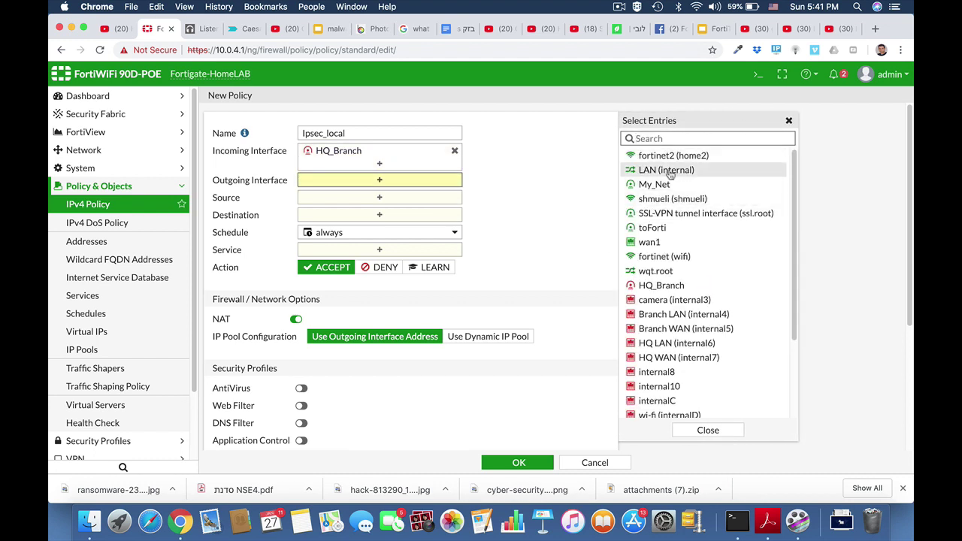
{"action": "left_click", "coordinate": [651, 169]}
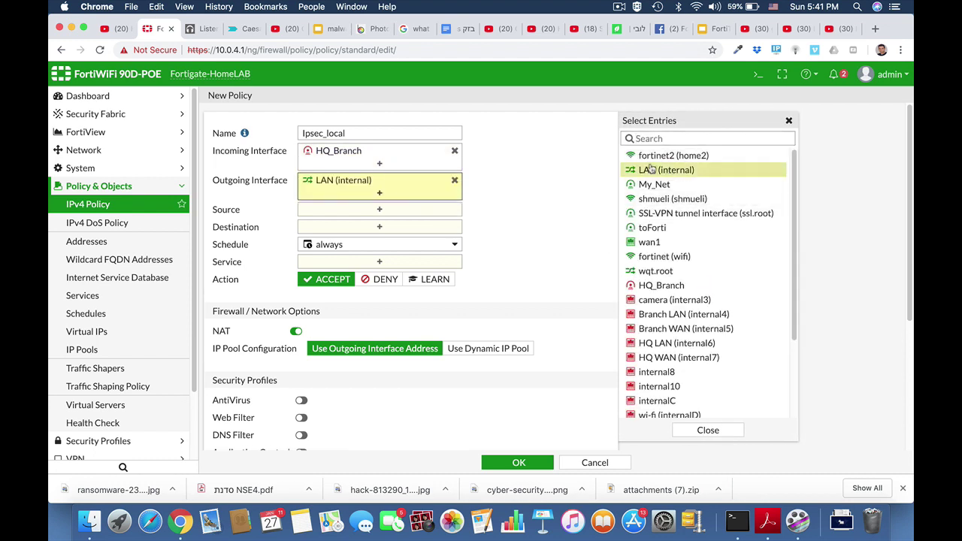
Step: Use all sources, all destinations and ALL services, then save Ipsec_local
{"action": "left_click", "coordinate": [406, 211]}
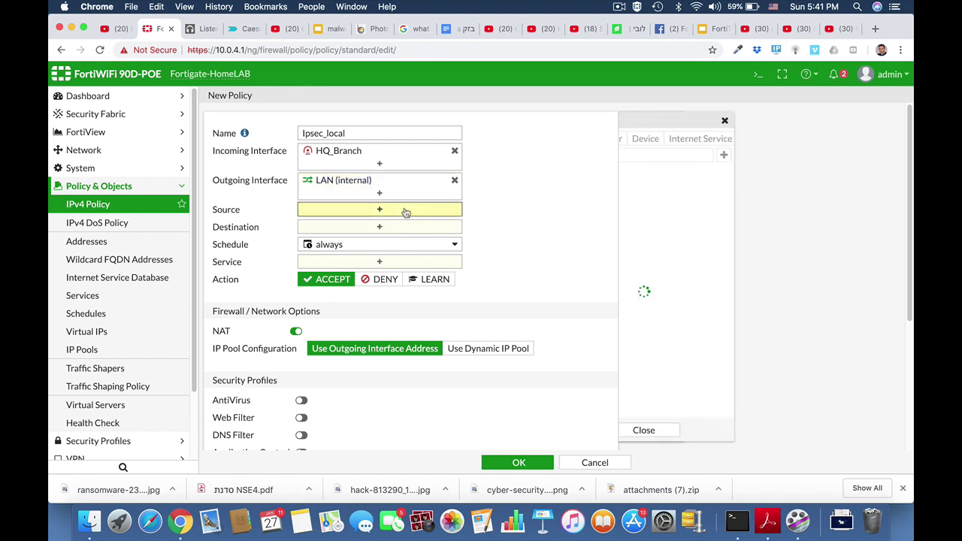
{"action": "left_click", "coordinate": [642, 191]}
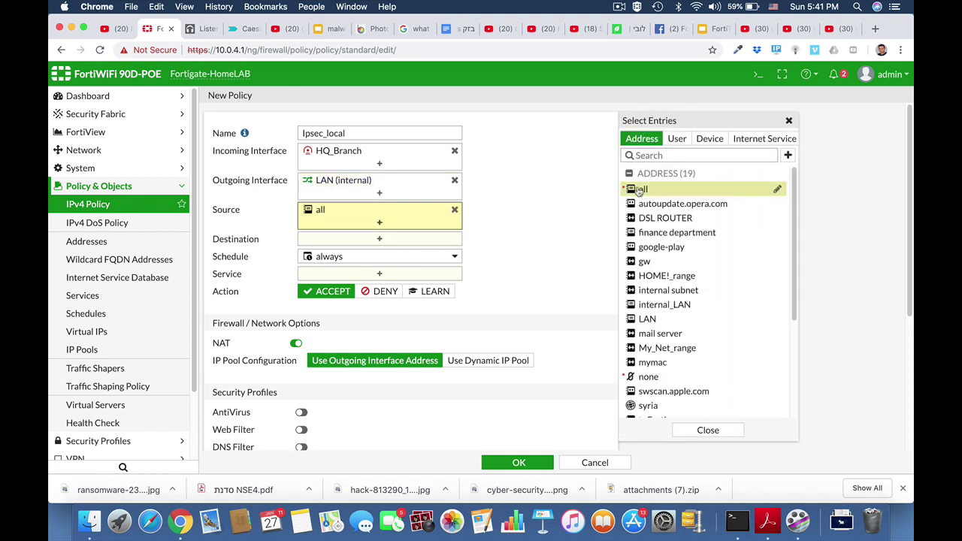
{"action": "left_click", "coordinate": [461, 240]}
{"action": "left_click", "coordinate": [644, 190]}
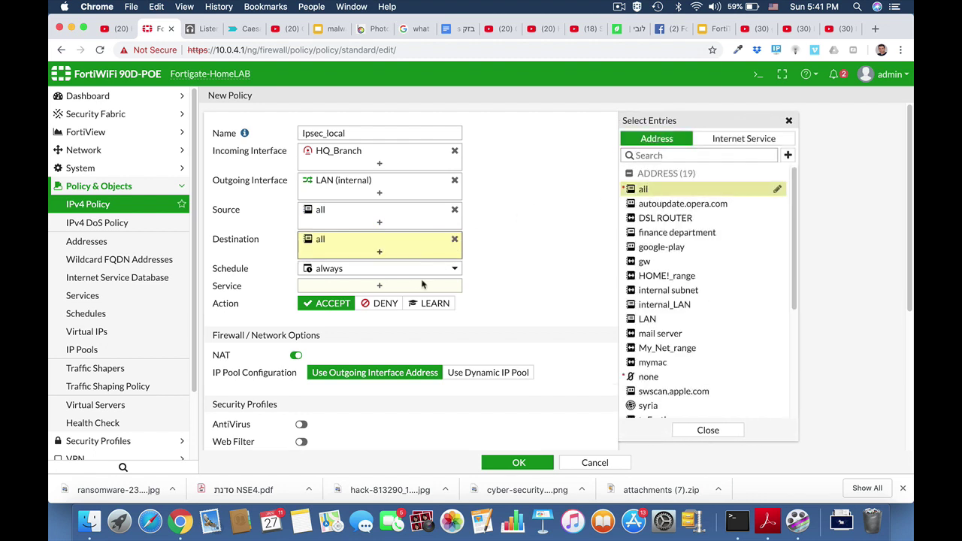
{"action": "left_click", "coordinate": [418, 289]}
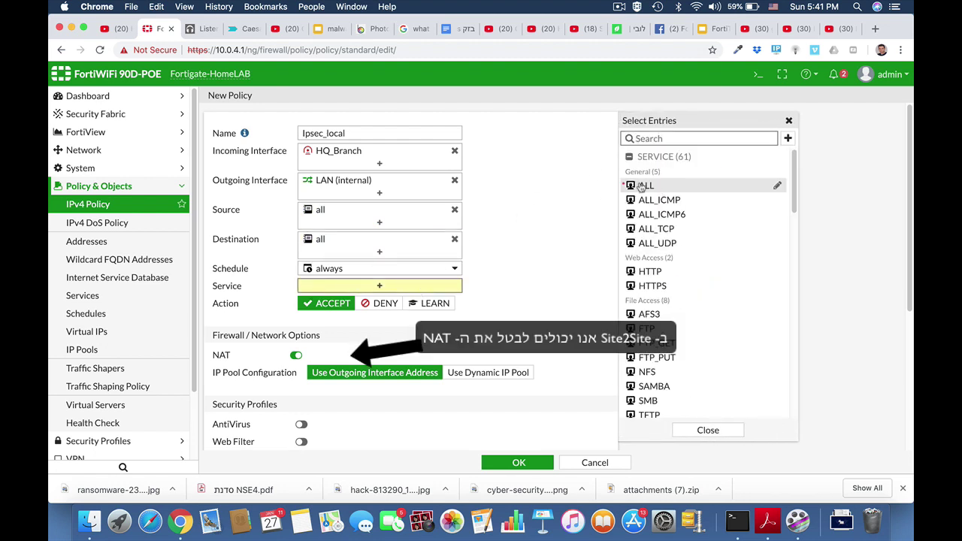
{"action": "left_click", "coordinate": [641, 187]}
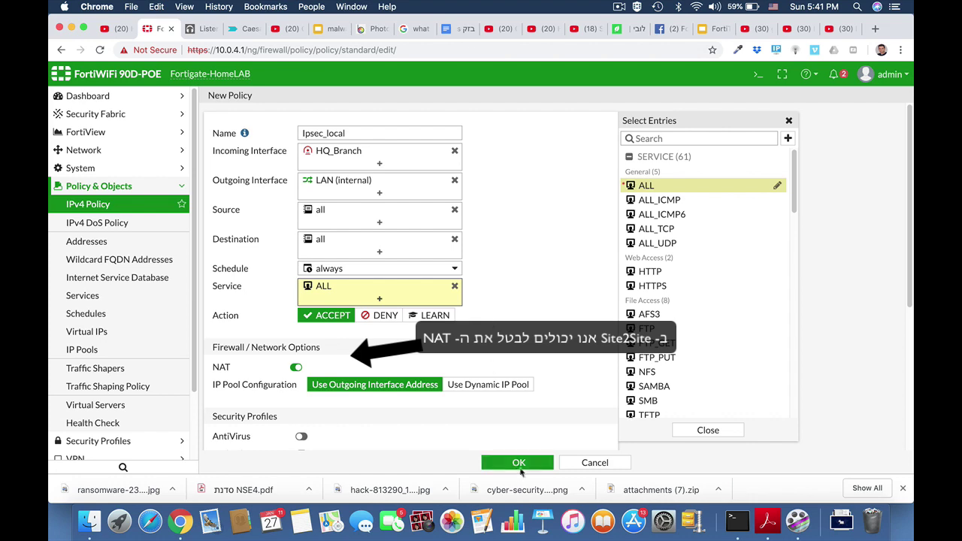
{"action": "left_click", "coordinate": [519, 463]}
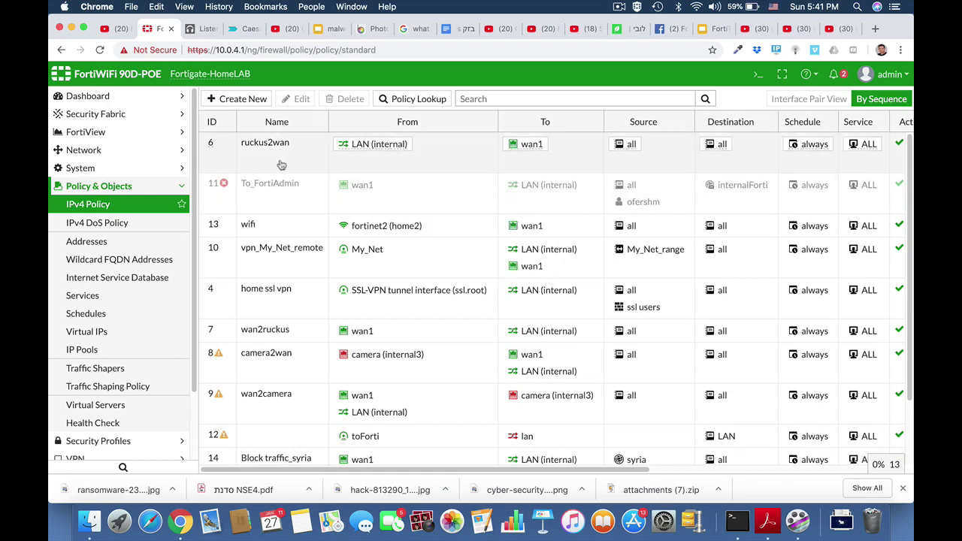
Step: Disable NAT on the Local_to_ipsec policy (ID 15) and save it
{"action": "left_click", "coordinate": [619, 7]}
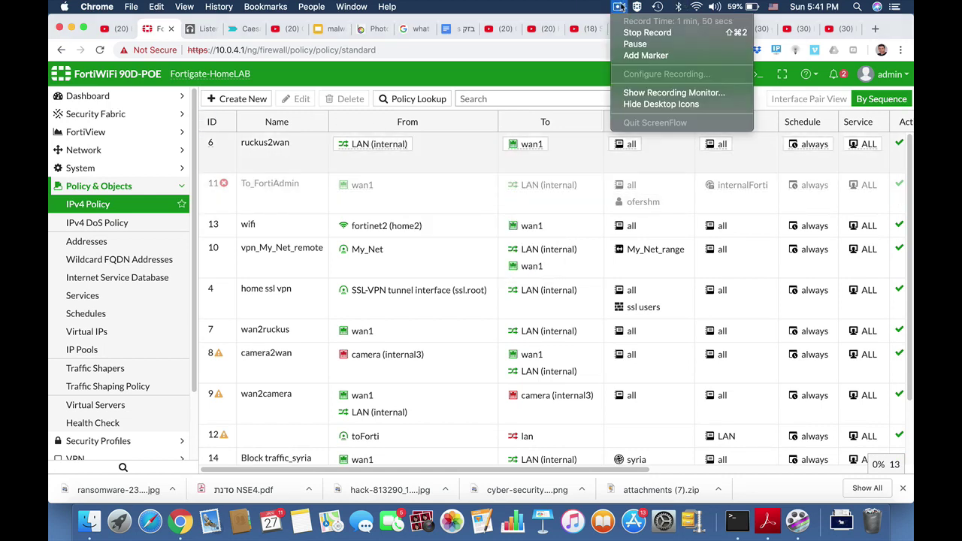
{"action": "left_click", "coordinate": [386, 331]}
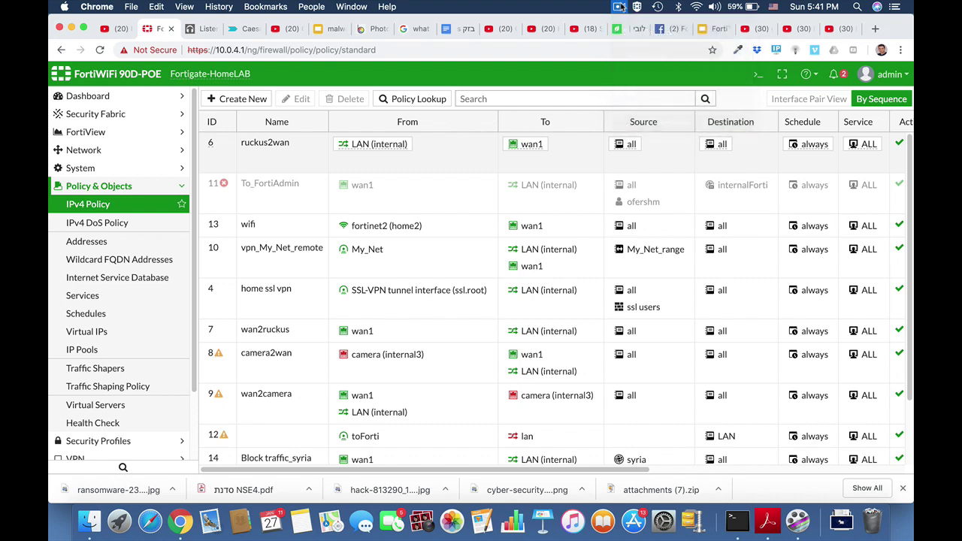
{"action": "scroll", "coordinate": [386, 331], "scroll_direction": "down", "scroll_amount": 3}
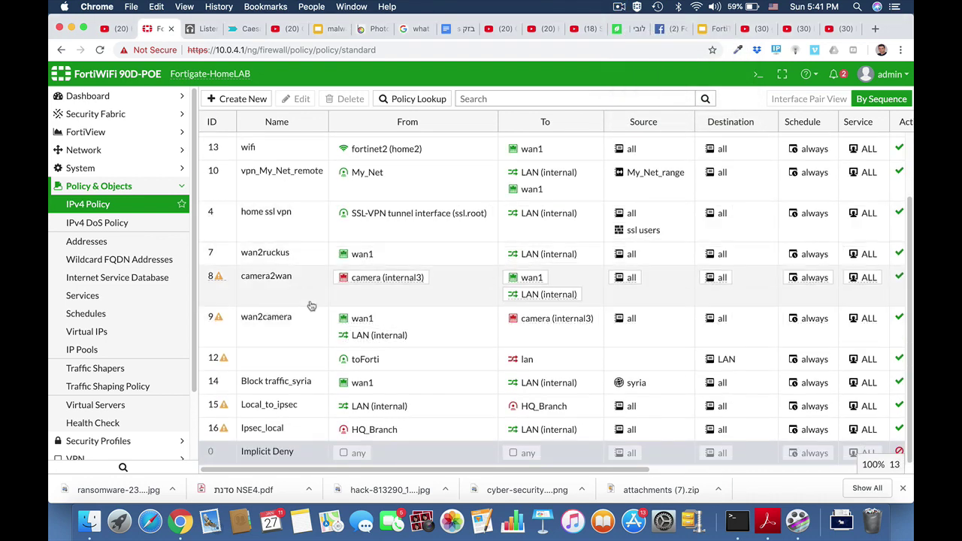
{"action": "left_click", "coordinate": [279, 410]}
{"action": "left_click", "coordinate": [302, 98]}
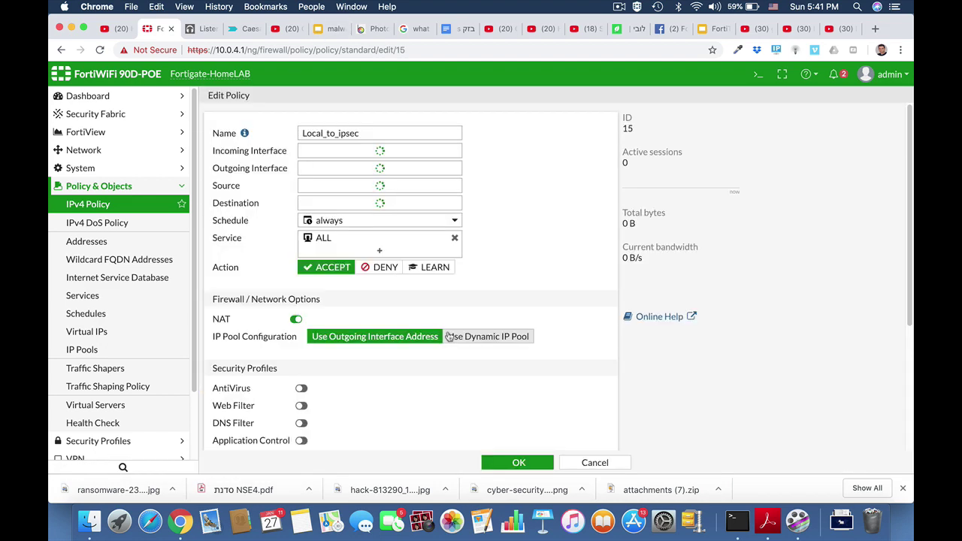
{"action": "scroll", "coordinate": [449, 336], "scroll_direction": "down", "scroll_amount": 2}
{"action": "left_click", "coordinate": [295, 231]}
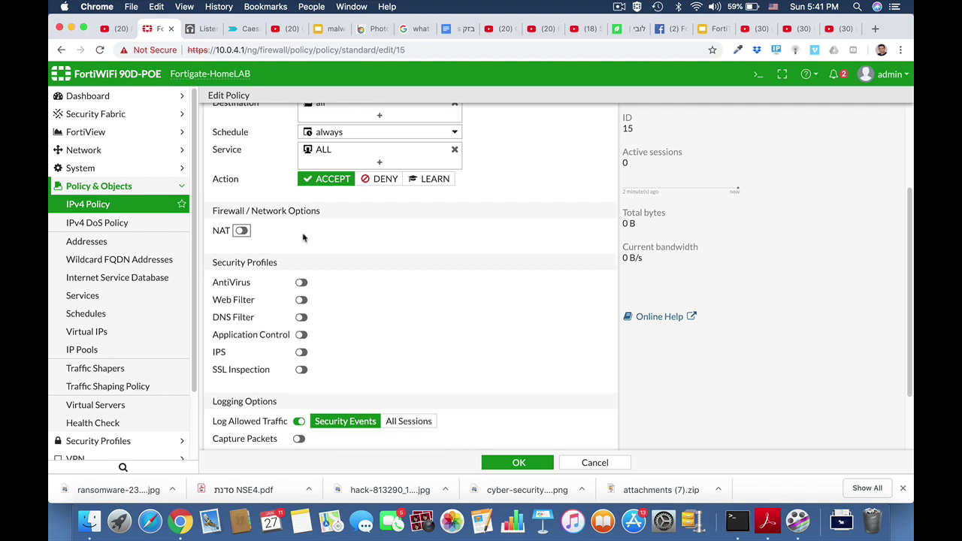
{"action": "left_click", "coordinate": [518, 462]}
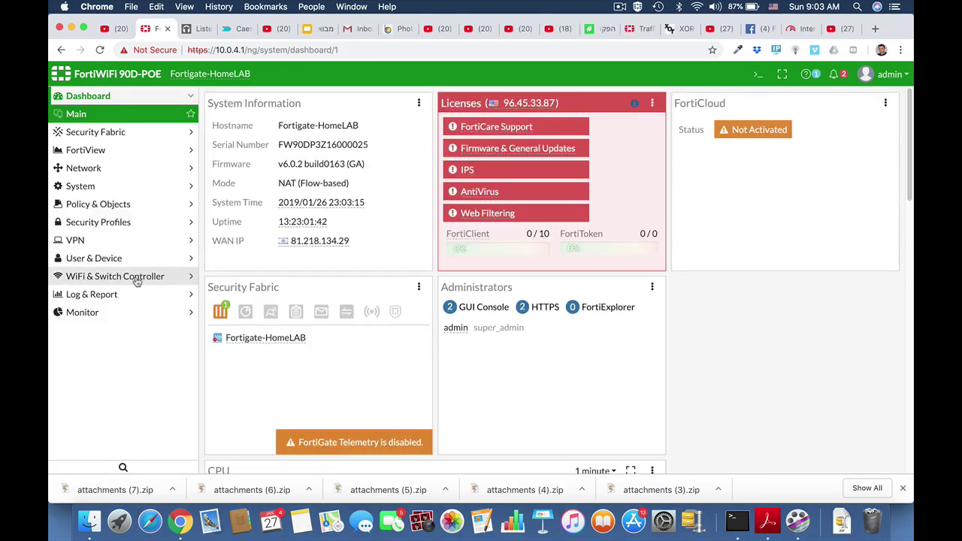
Step: Create a new custom IPsec tunnel named HQ_Branch
{"action": "left_click", "coordinate": [127, 240]}
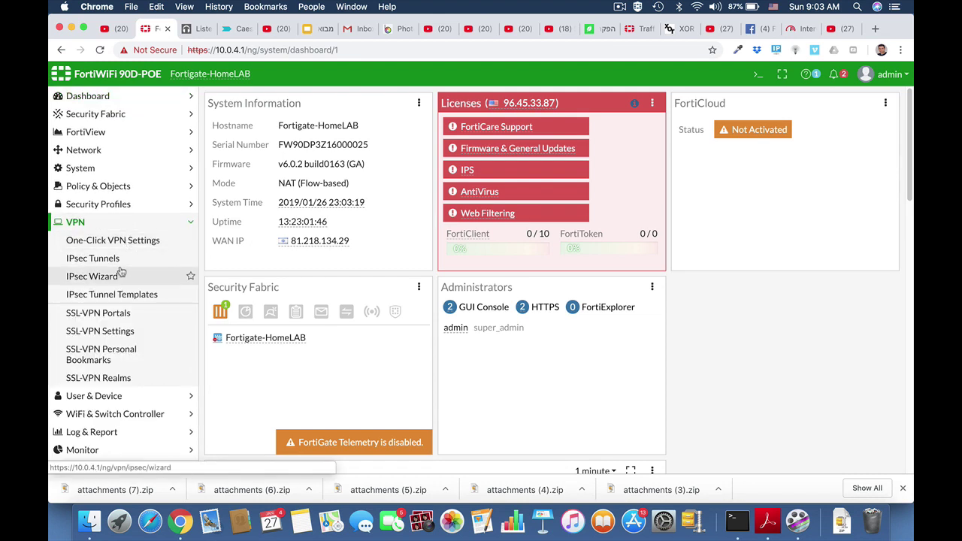
{"action": "left_click", "coordinate": [113, 259]}
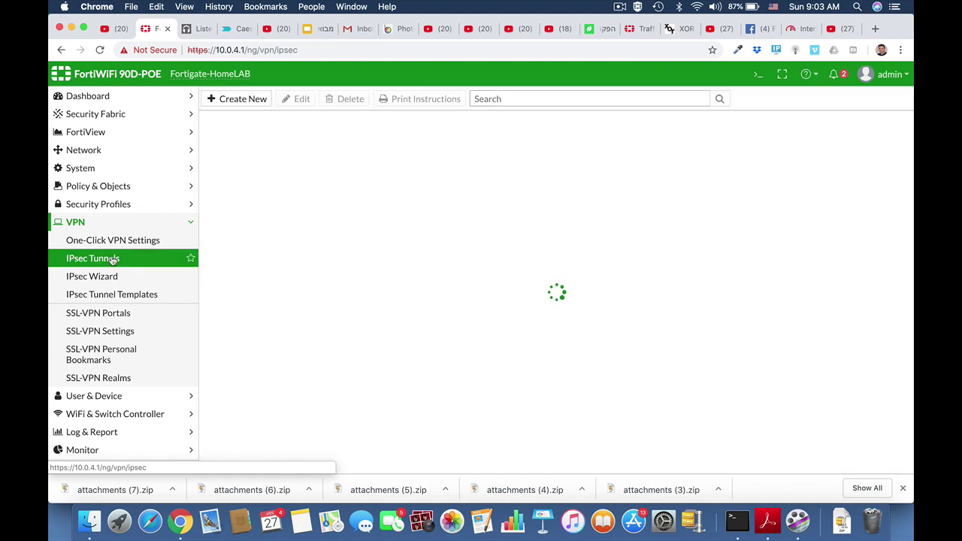
{"action": "left_click", "coordinate": [238, 98]}
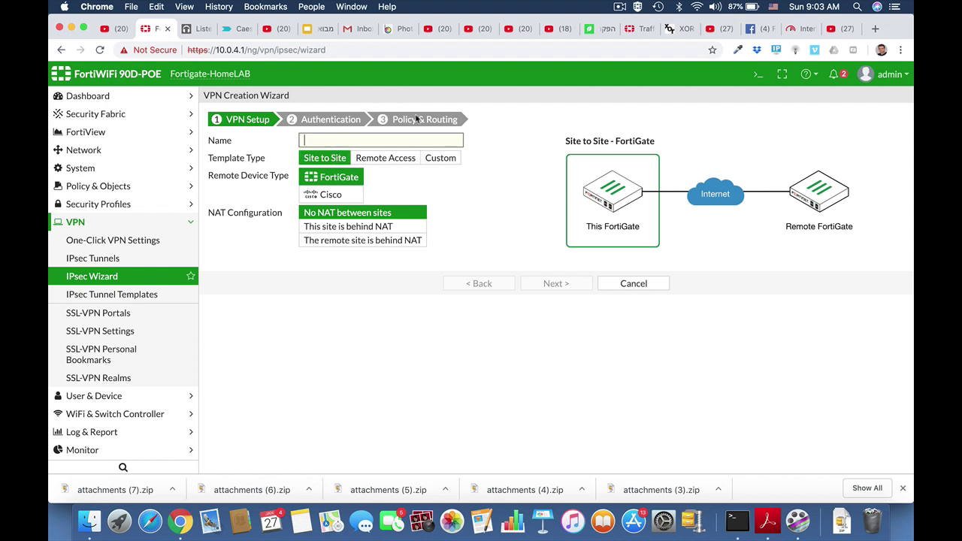
{"action": "left_click", "coordinate": [450, 161]}
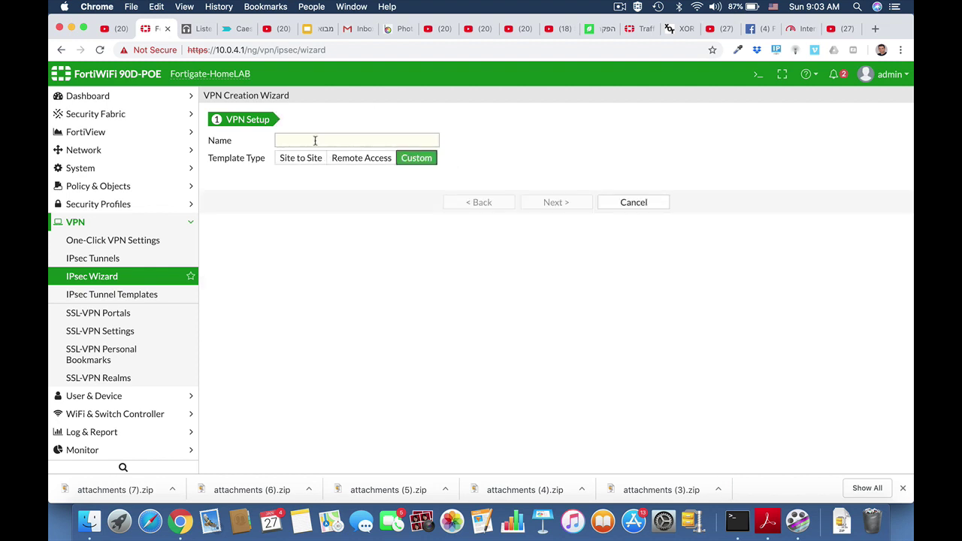
{"action": "left_click", "coordinate": [315, 141]}
{"action": "type", "text": "HQ"}
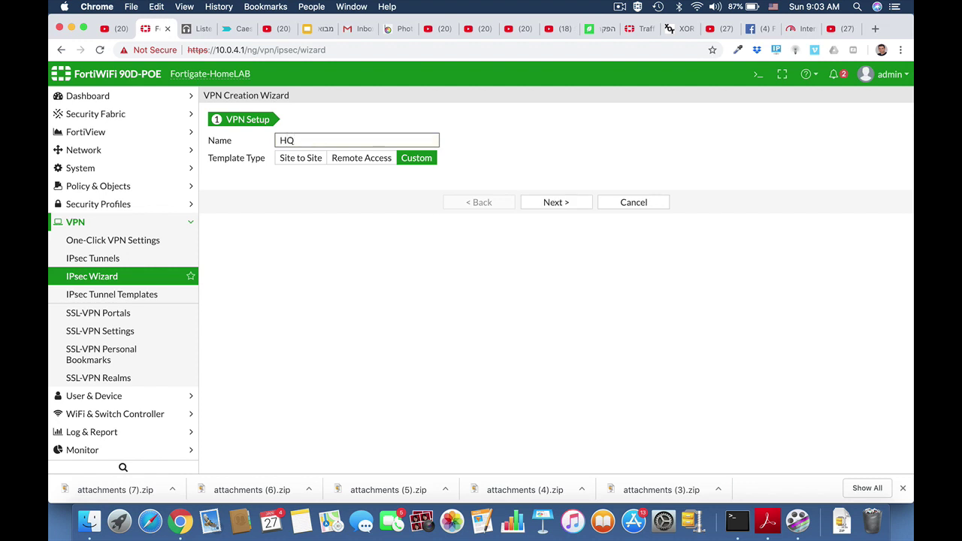
{"action": "type", "text": "_Branch"}
{"action": "left_click", "coordinate": [554, 203]}
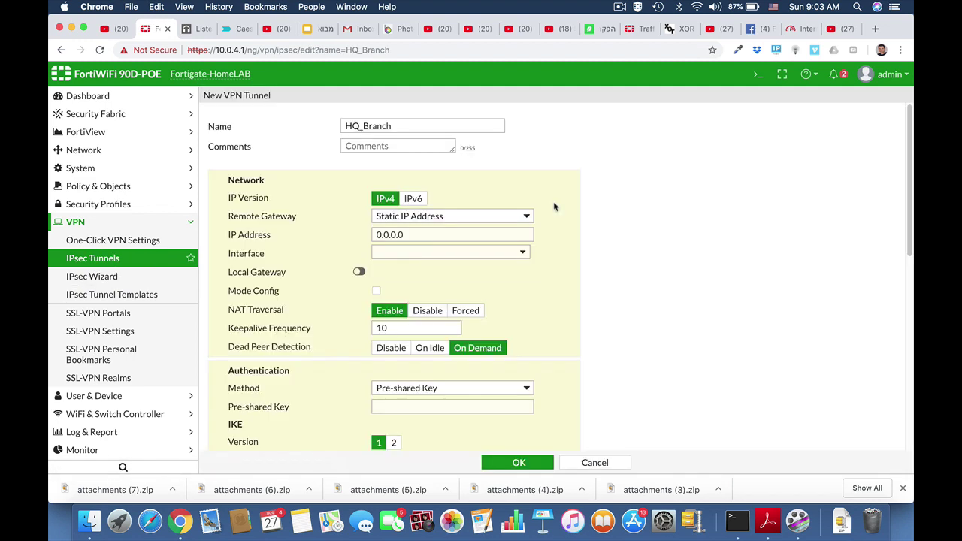
Step: Set remote gateway 2.2.2.2 on interface wan1 and enter the pre-shared key
{"action": "left_click", "coordinate": [406, 236]}
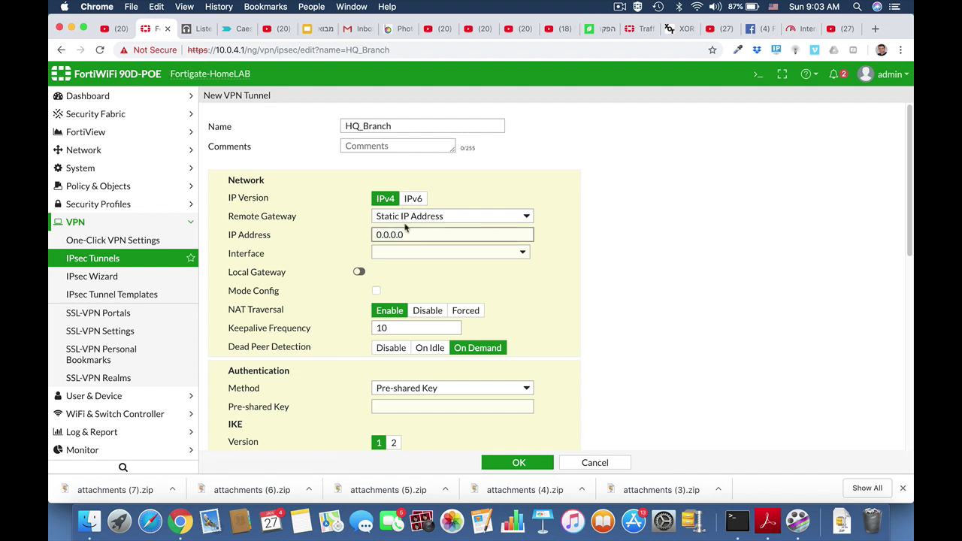
{"action": "left_click_drag", "start_coordinate": [406, 235], "coordinate": [377, 235]}
{"action": "type", "text": "2.2.2."}
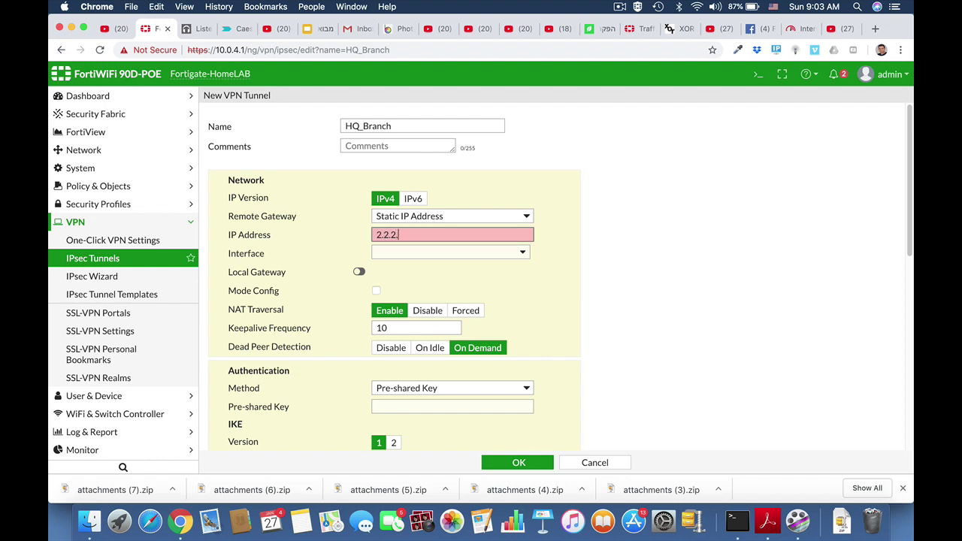
{"action": "type", "text": "2"}
{"action": "left_click", "coordinate": [437, 253]}
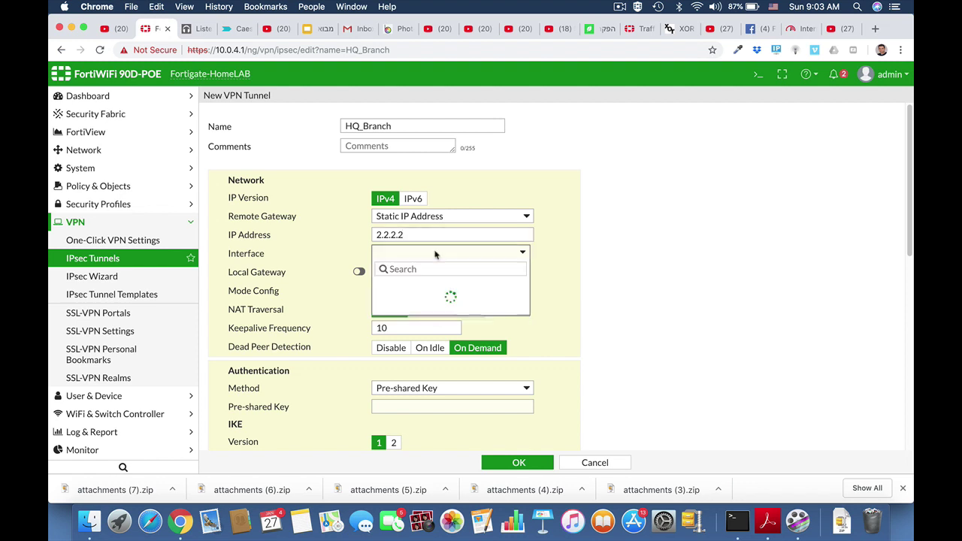
{"action": "left_click", "coordinate": [419, 331]}
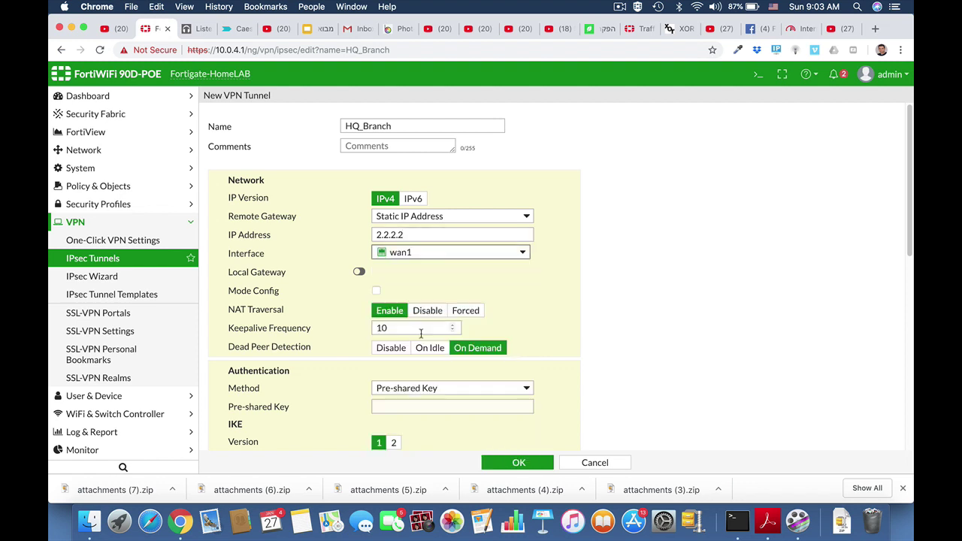
{"action": "scroll", "coordinate": [577, 289], "scroll_direction": "down", "scroll_amount": 5}
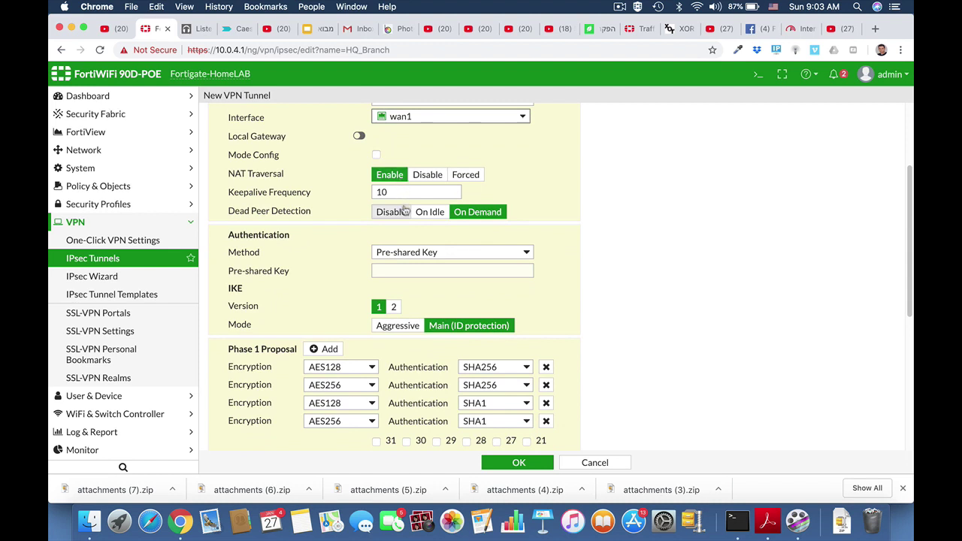
{"action": "left_click", "coordinate": [407, 271]}
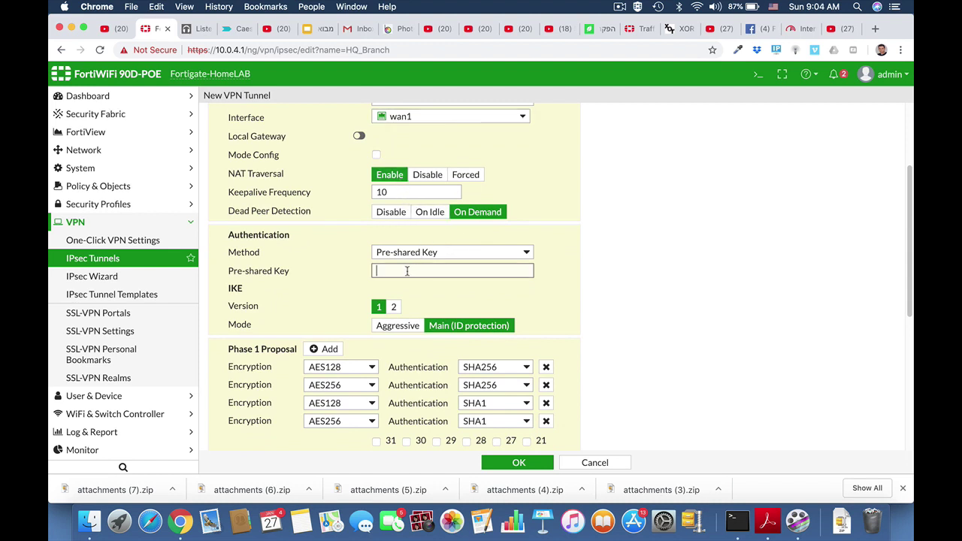
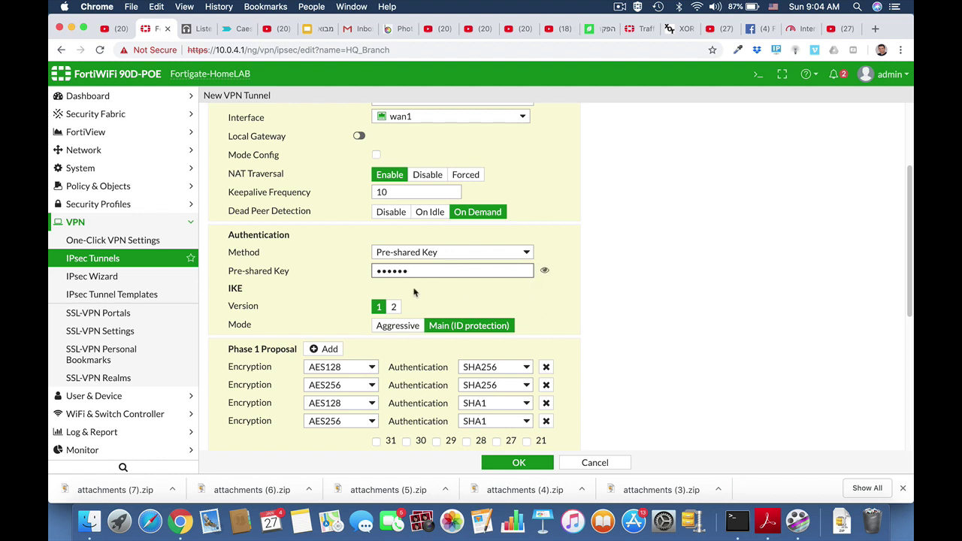
{"action": "scroll", "coordinate": [581, 335], "scroll_direction": "down", "scroll_amount": 3}
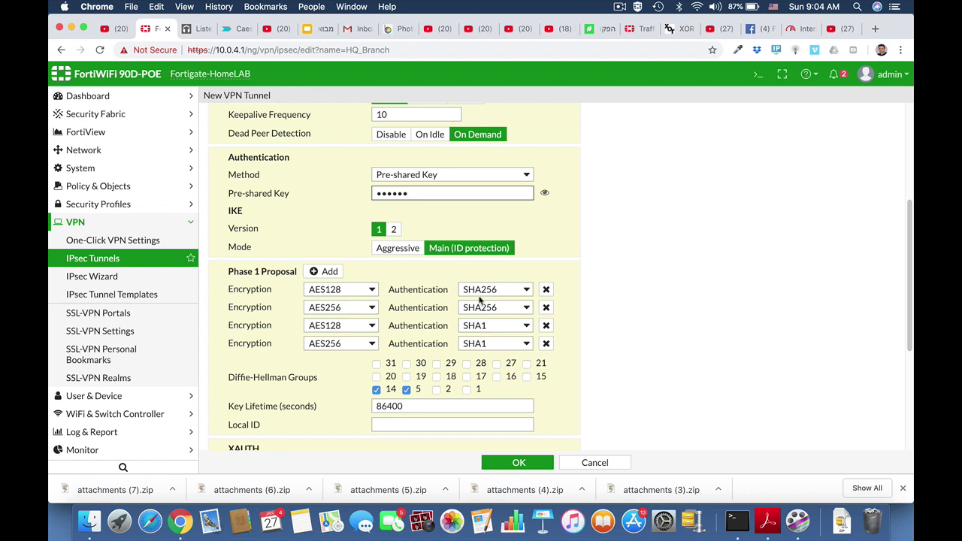
Step: Reduce Phase 1 to a single AES192/SHA256 proposal, removing the others
{"action": "left_click", "coordinate": [546, 309]}
{"action": "left_click", "coordinate": [546, 308]}
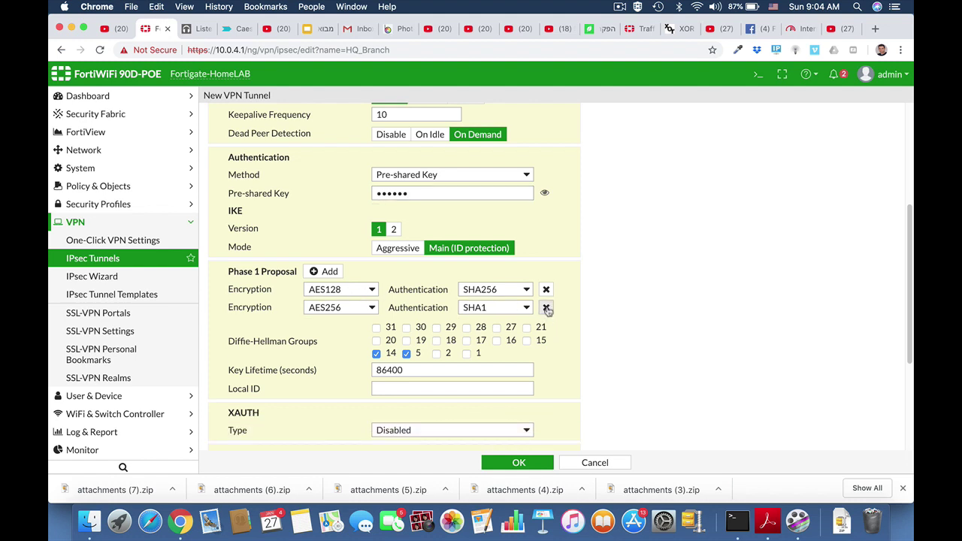
{"action": "left_click", "coordinate": [547, 308]}
{"action": "left_click", "coordinate": [359, 292]}
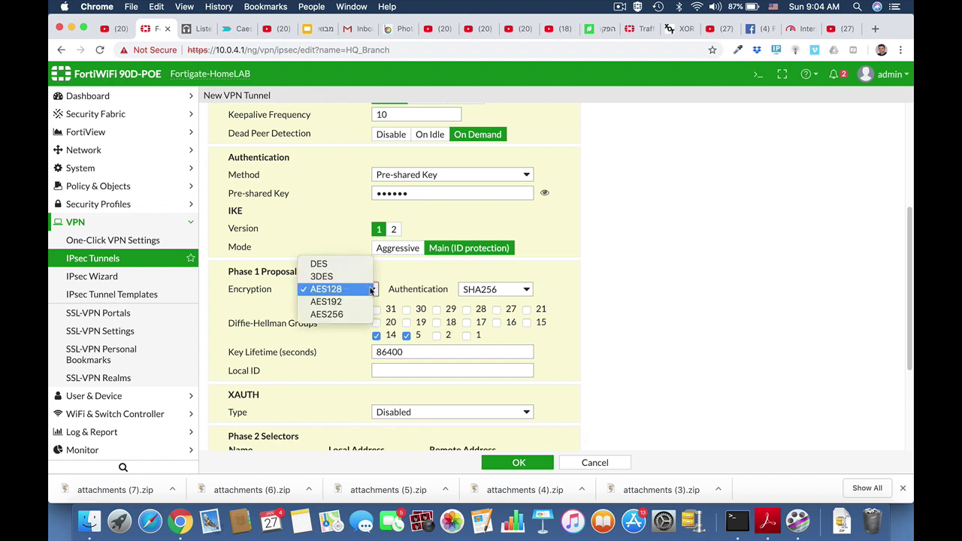
{"action": "left_click", "coordinate": [353, 309]}
{"action": "left_click", "coordinate": [528, 291]}
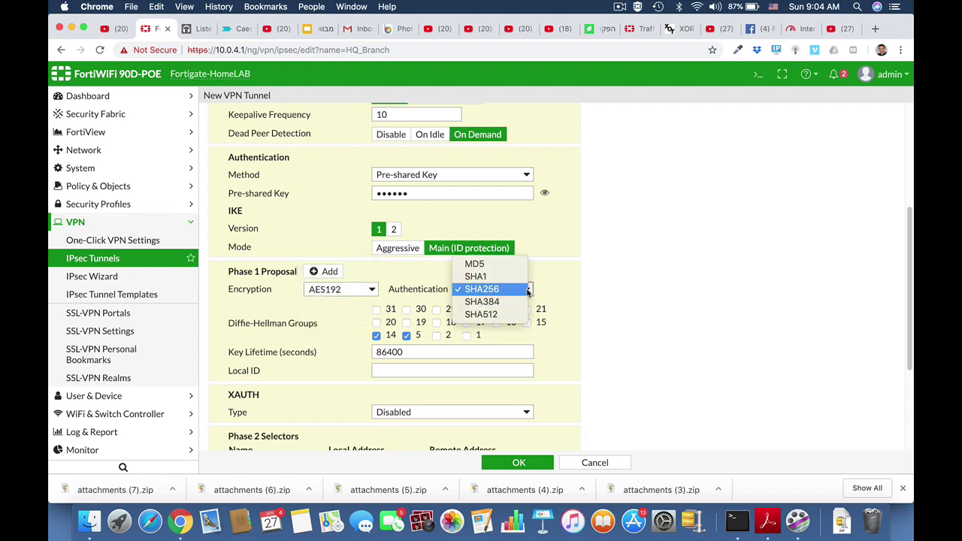
{"action": "left_click", "coordinate": [528, 292]}
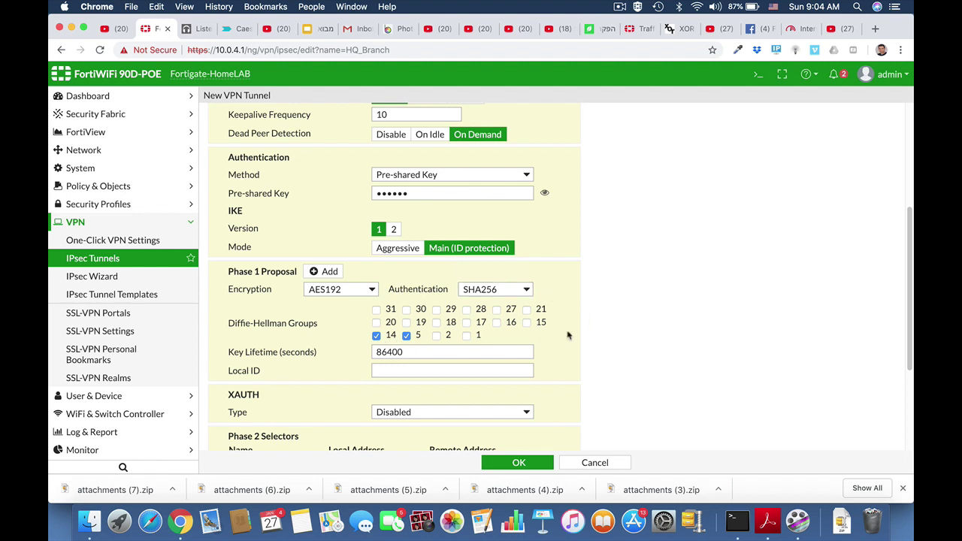
{"action": "scroll", "coordinate": [606, 354], "scroll_direction": "down", "scroll_amount": 2}
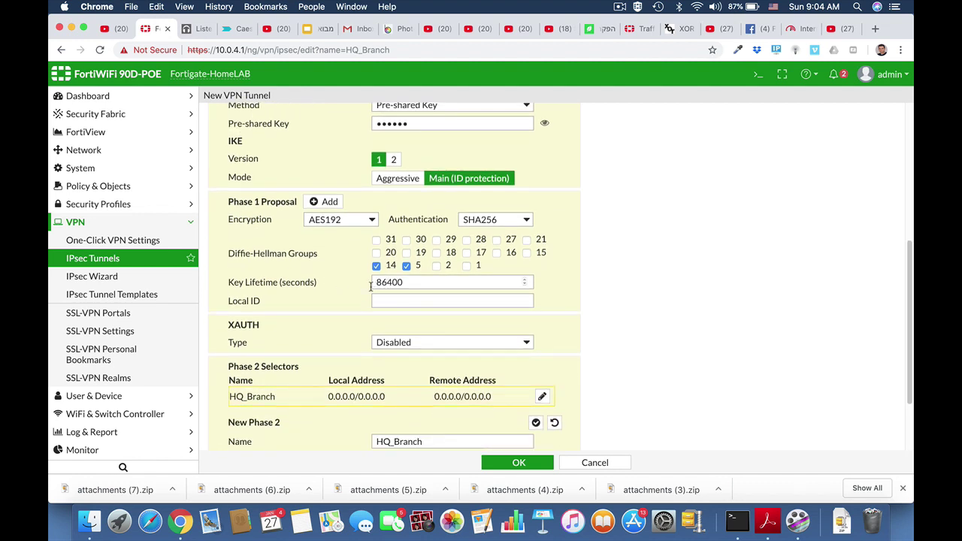
{"action": "scroll", "coordinate": [406, 354], "scroll_direction": "down", "scroll_amount": 2}
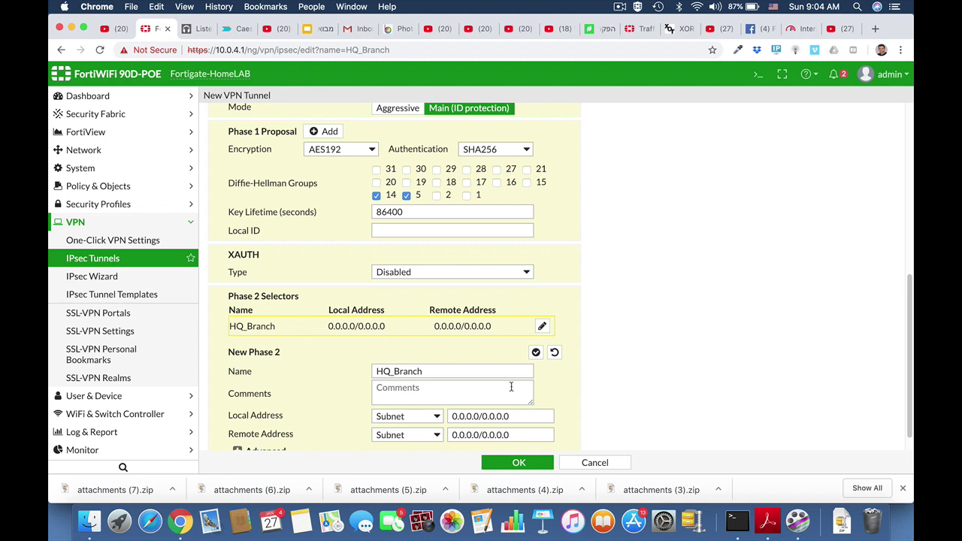
{"action": "scroll", "coordinate": [511, 387], "scroll_direction": "down", "scroll_amount": 1}
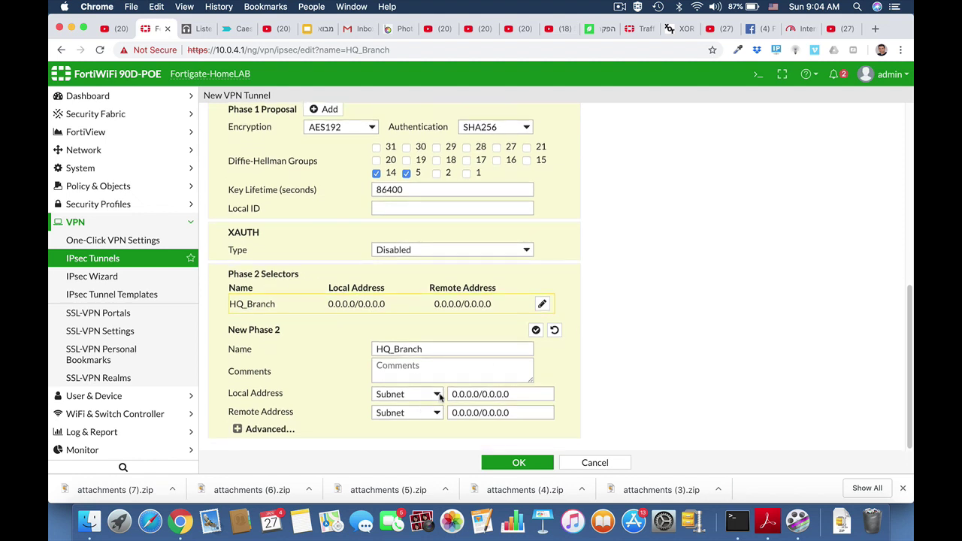
Step: Set Phase 2 local address 192.168.1.0/24 and remote 10.10.10.0/24, then expand Advanced
{"action": "left_click", "coordinate": [467, 393]}
{"action": "left_click_drag", "start_coordinate": [514, 391], "coordinate": [452, 390]}
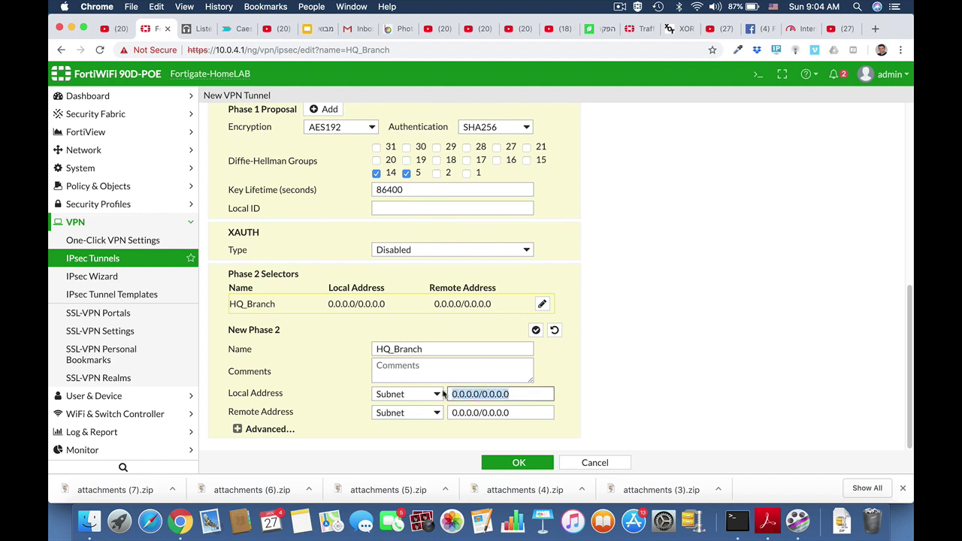
{"action": "type", "text": "192.168.1"}
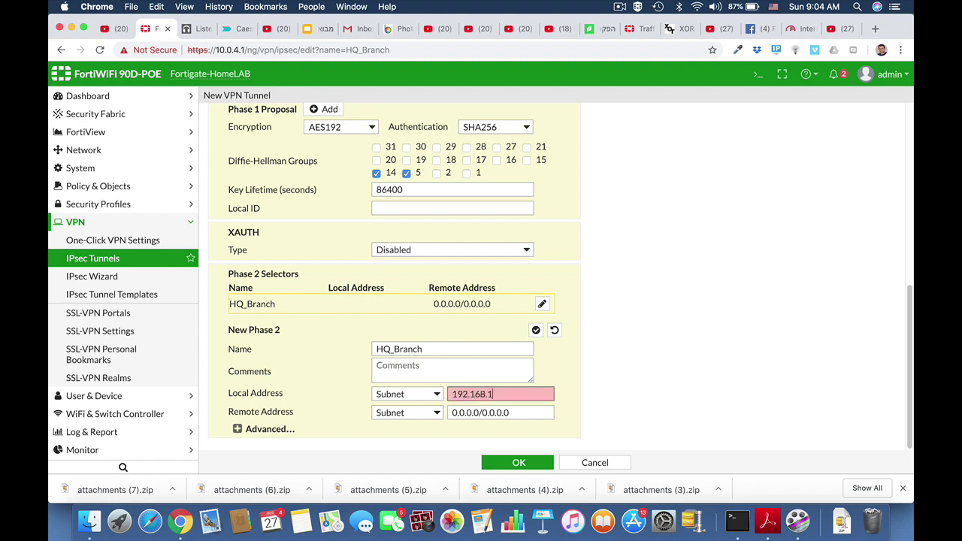
{"action": "type", "text": ".0/24"}
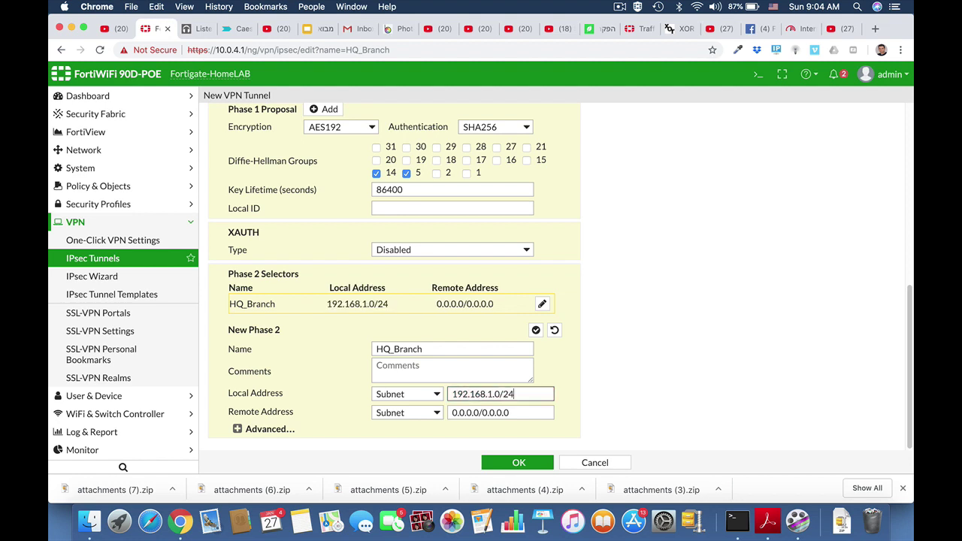
{"action": "key", "text": "Tab"}
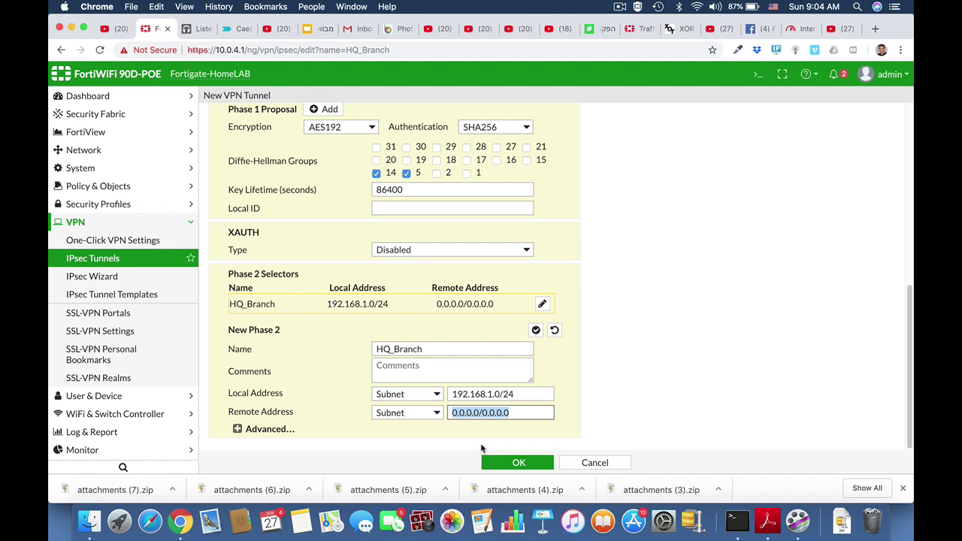
{"action": "type", "text": "10.10"}
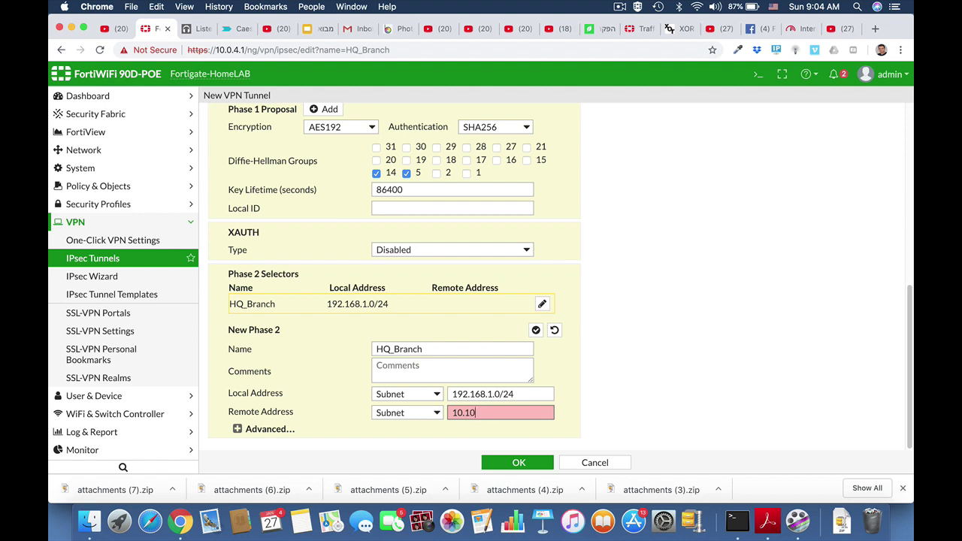
{"action": "type", "text": ".10.0"}
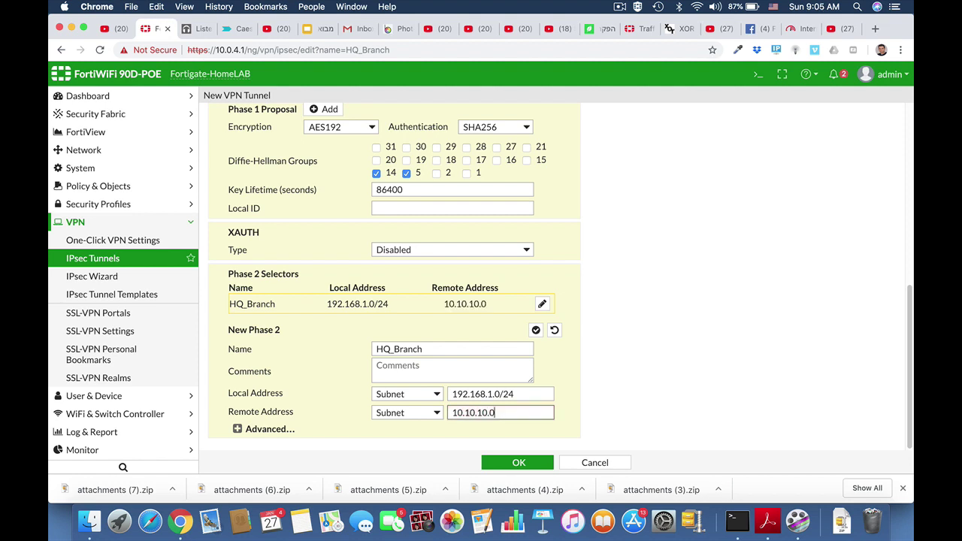
{"action": "type", "text": "/24"}
{"action": "left_click", "coordinate": [237, 428]}
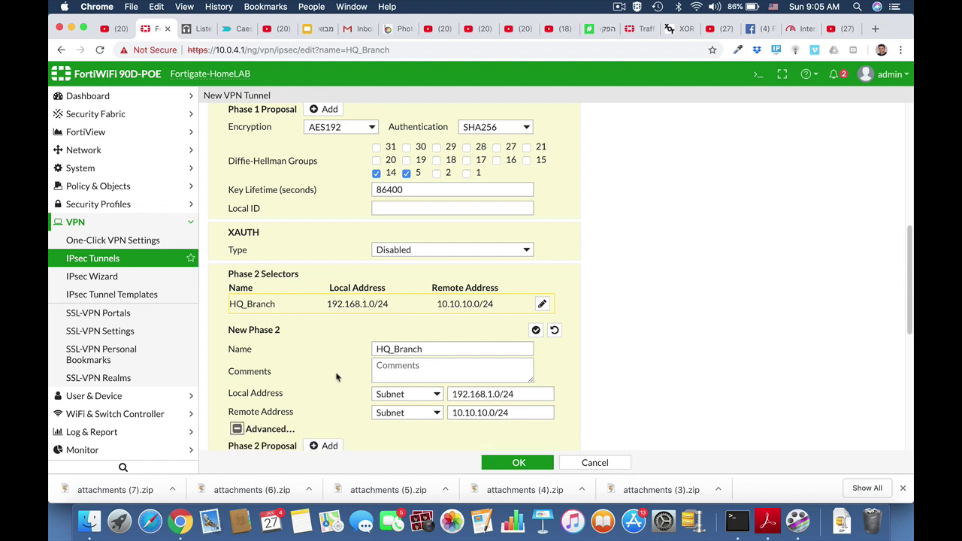
Step: Delete the AES256/SHA256, AES128/SHA256 and AES256/SHA1 Phase 2 proposals
{"action": "scroll", "coordinate": [579, 413], "scroll_direction": "down", "scroll_amount": 5}
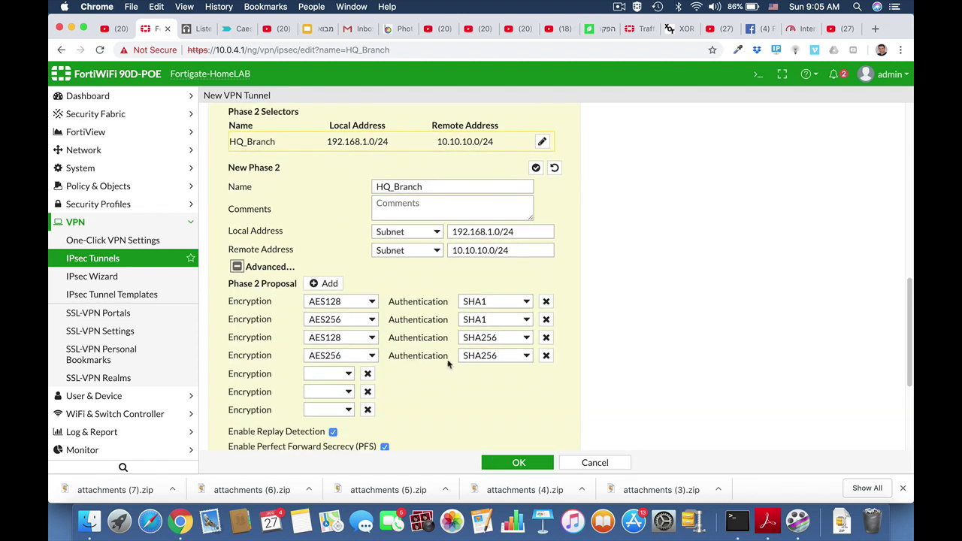
{"action": "left_click", "coordinate": [546, 355]}
{"action": "left_click", "coordinate": [547, 337]}
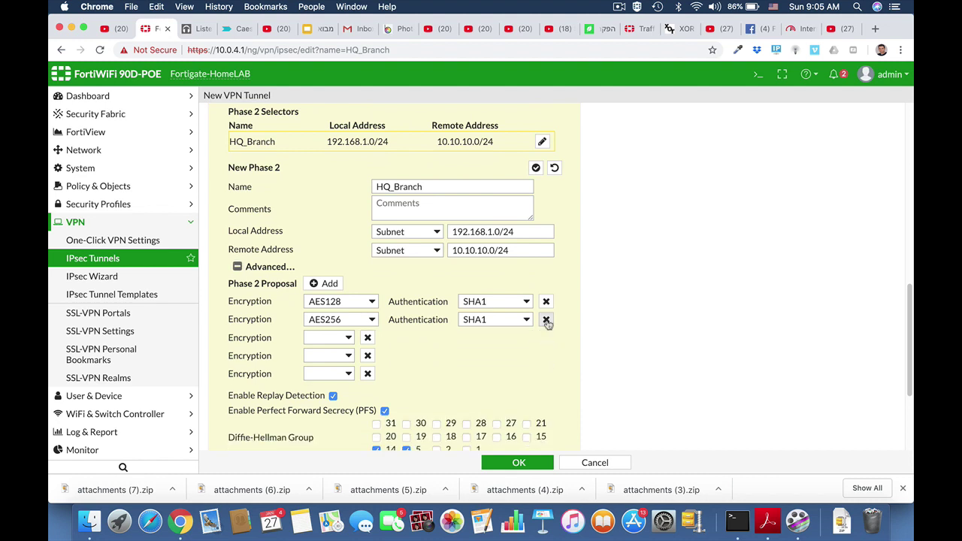
{"action": "left_click", "coordinate": [547, 320]}
Step: Set the remaining proposal to AES192 encryption with SHA256 authentication
{"action": "left_click", "coordinate": [372, 302]}
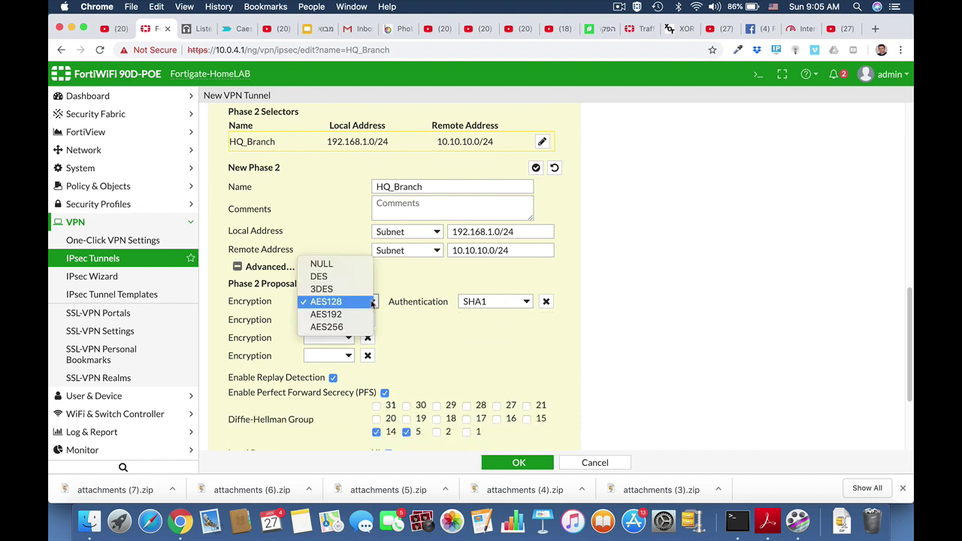
{"action": "key", "text": "Escape"}
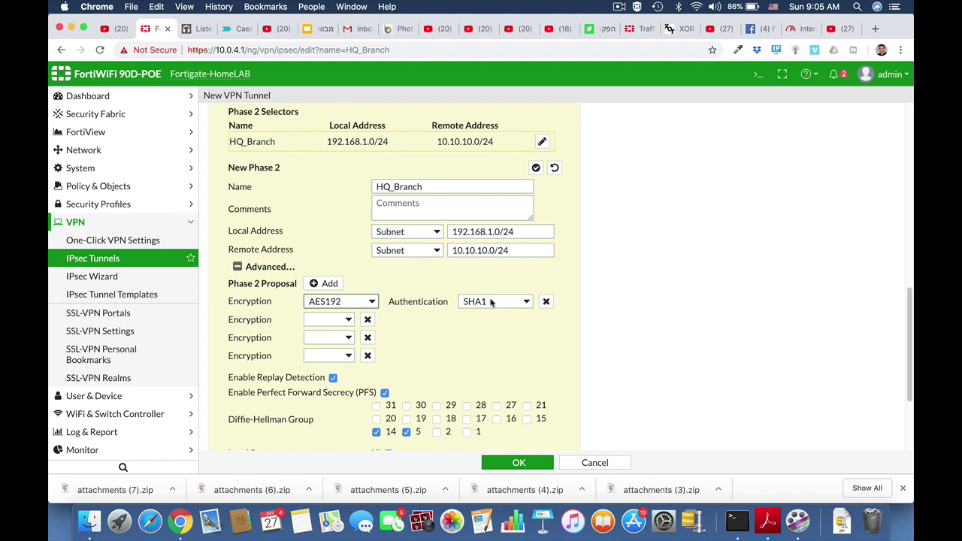
{"action": "left_click", "coordinate": [525, 303]}
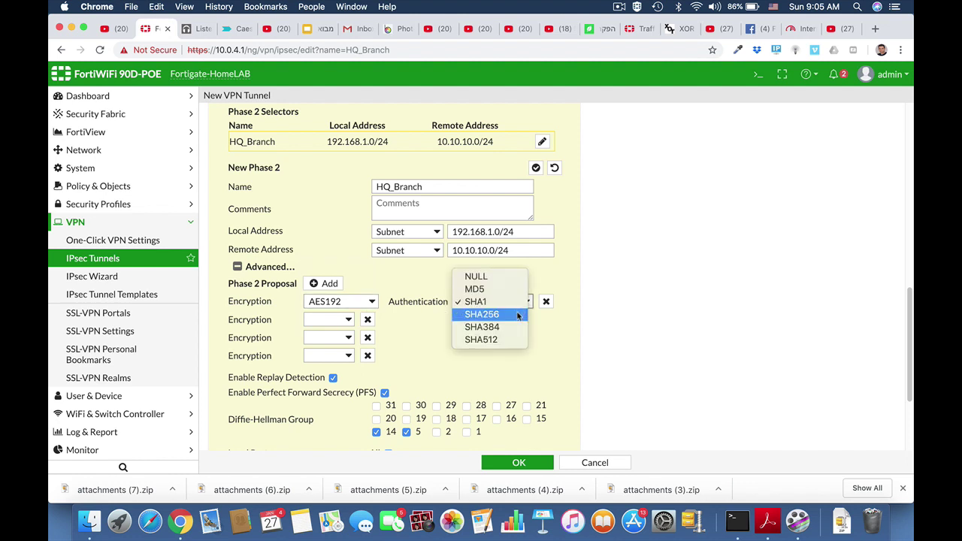
{"action": "left_click", "coordinate": [516, 316]}
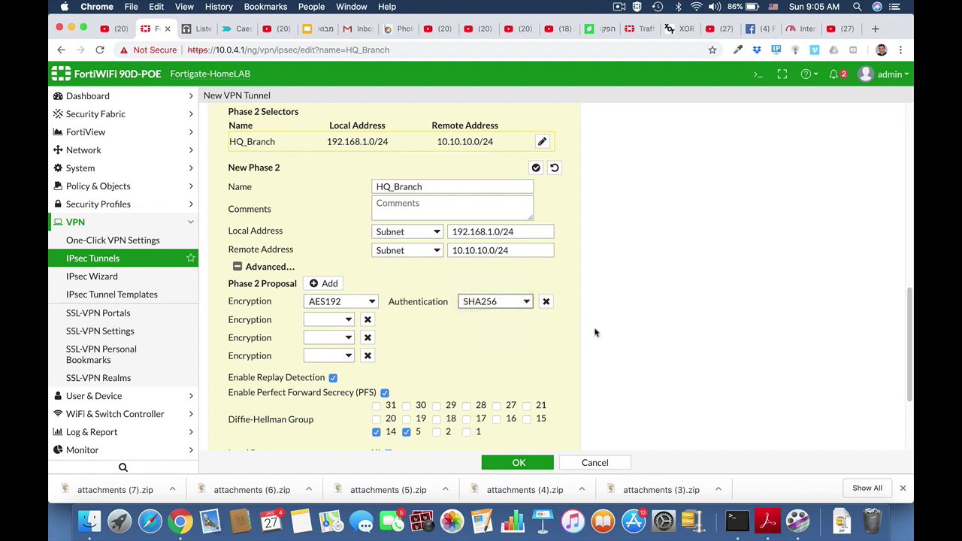
Step: Remove the three empty proposal rows and save the HQ_Branch tunnel
{"action": "left_click", "coordinate": [368, 320]}
{"action": "left_click", "coordinate": [367, 320]}
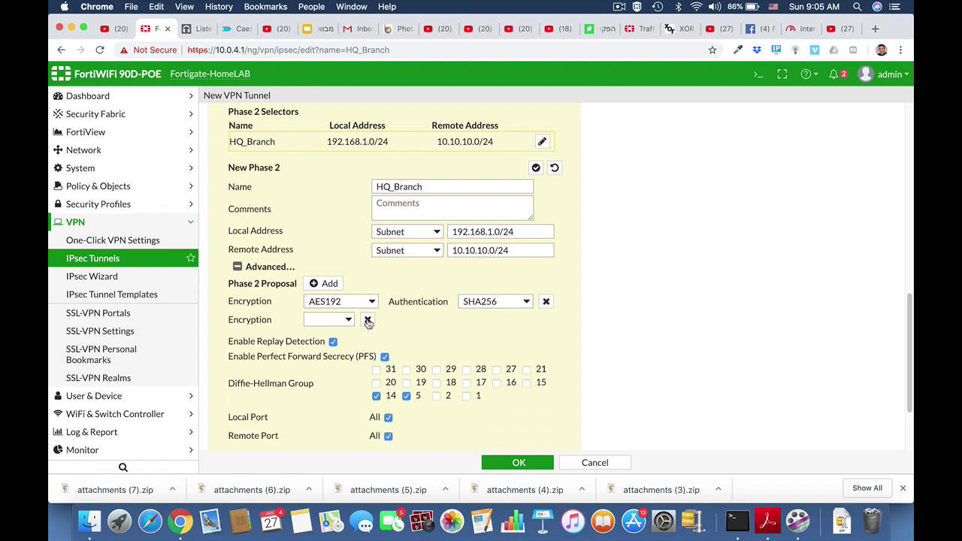
{"action": "left_click", "coordinate": [367, 320]}
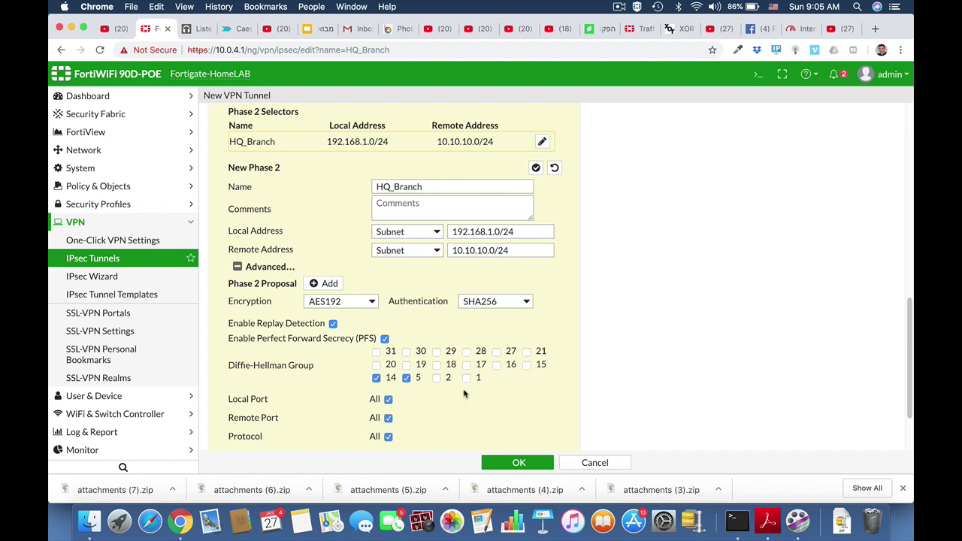
{"action": "scroll", "coordinate": [464, 393], "scroll_direction": "down", "scroll_amount": 3}
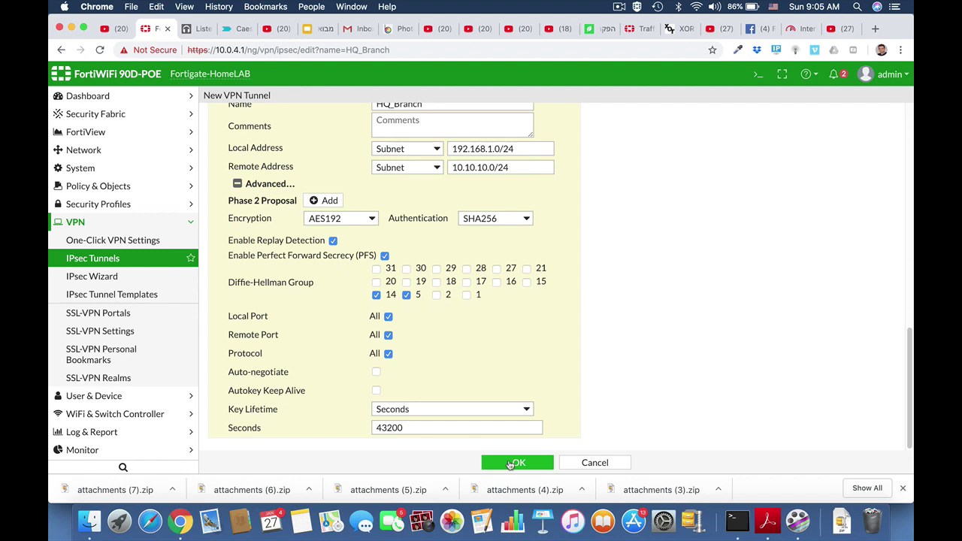
{"action": "left_click", "coordinate": [510, 465]}
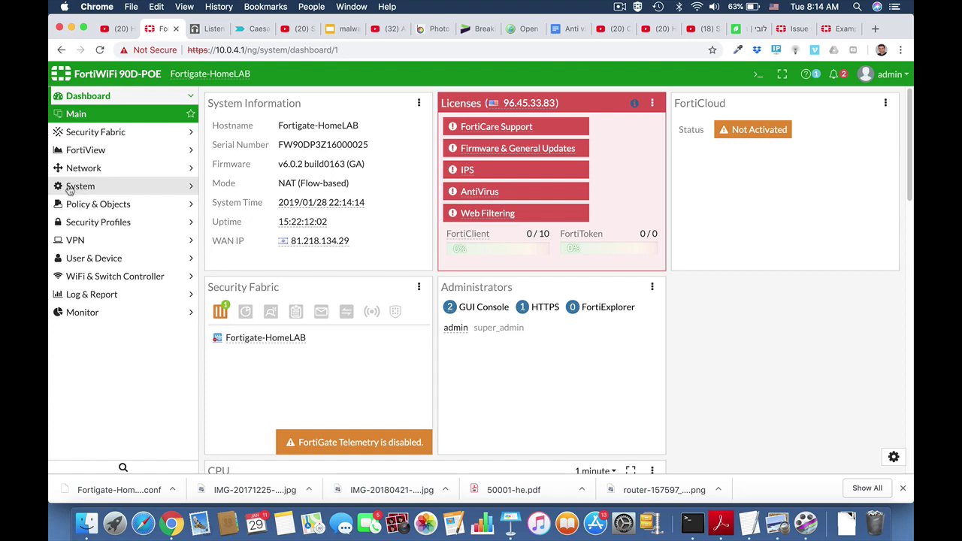
Step: Start a new address from Policy & Objects > Addresses
{"action": "left_click", "coordinate": [73, 208]}
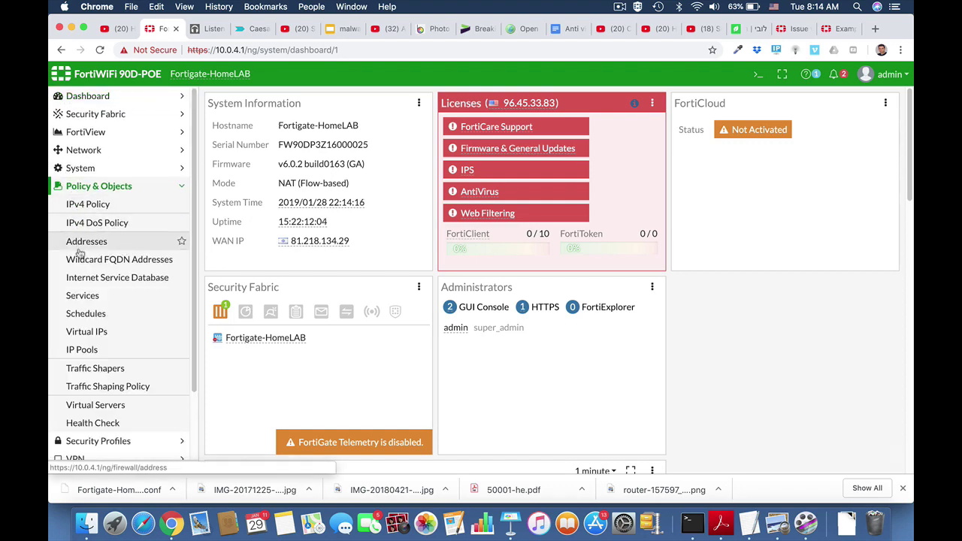
{"action": "left_click", "coordinate": [81, 243]}
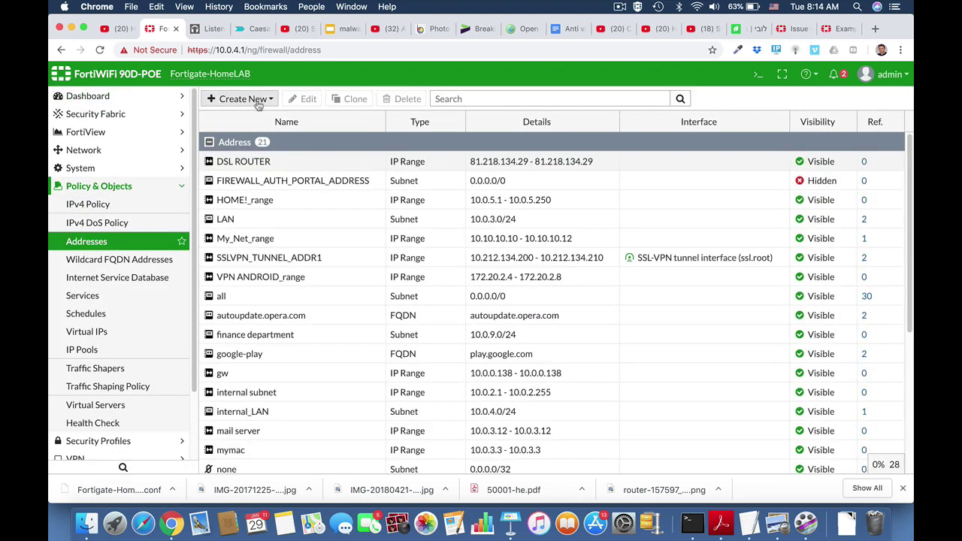
{"action": "left_click", "coordinate": [257, 99]}
{"action": "left_click", "coordinate": [252, 118]}
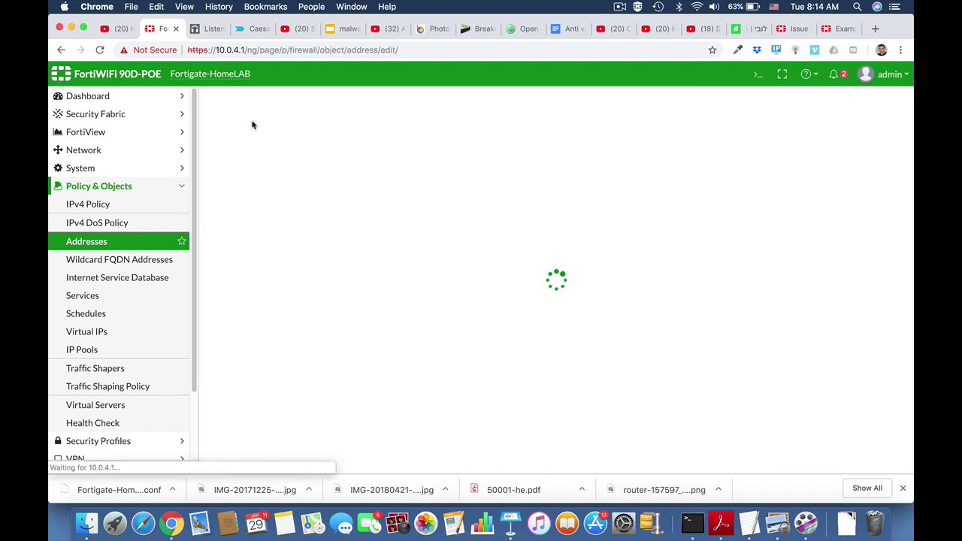
Step: Name the address Marketing, make it an IP Range, and begin entering 10.0.4
{"action": "type", "text": "M"}
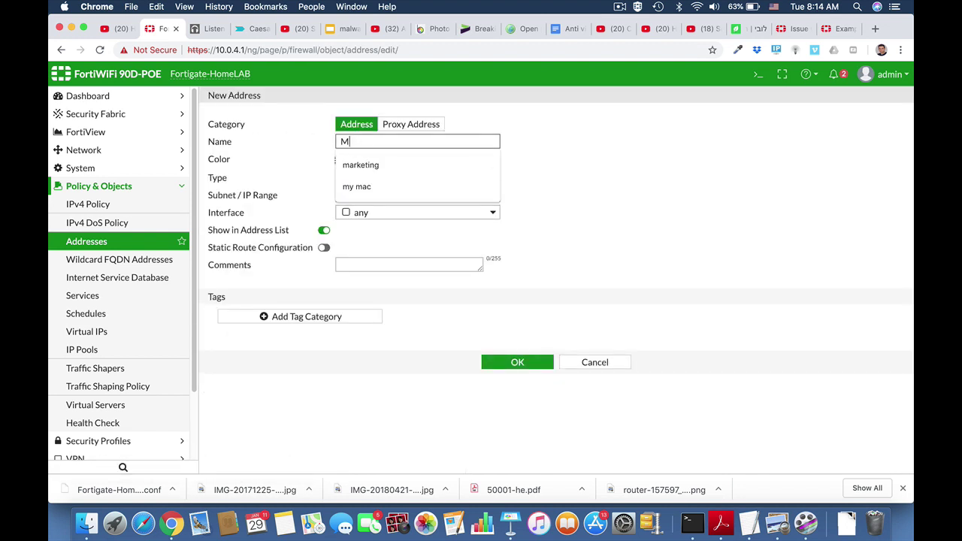
{"action": "type", "text": "arketing"}
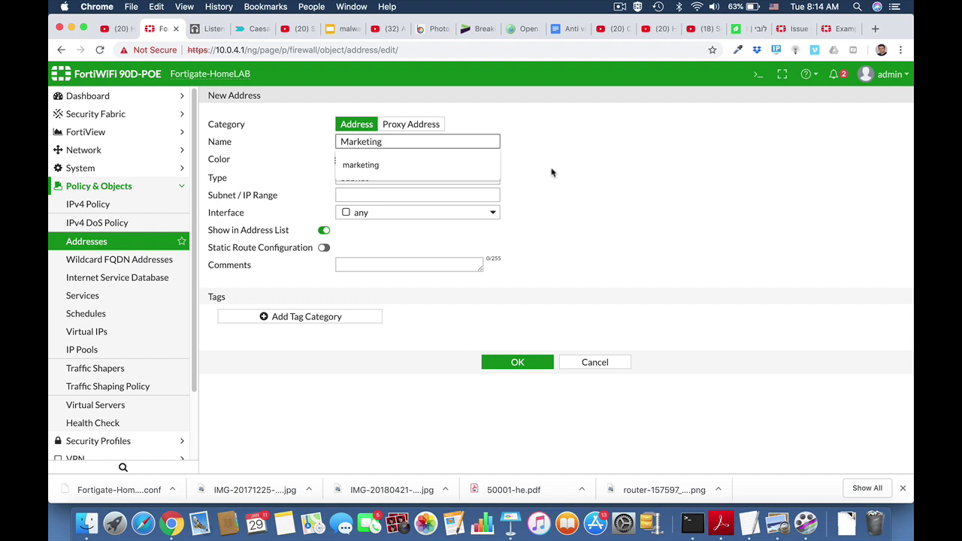
{"action": "left_click", "coordinate": [551, 173]}
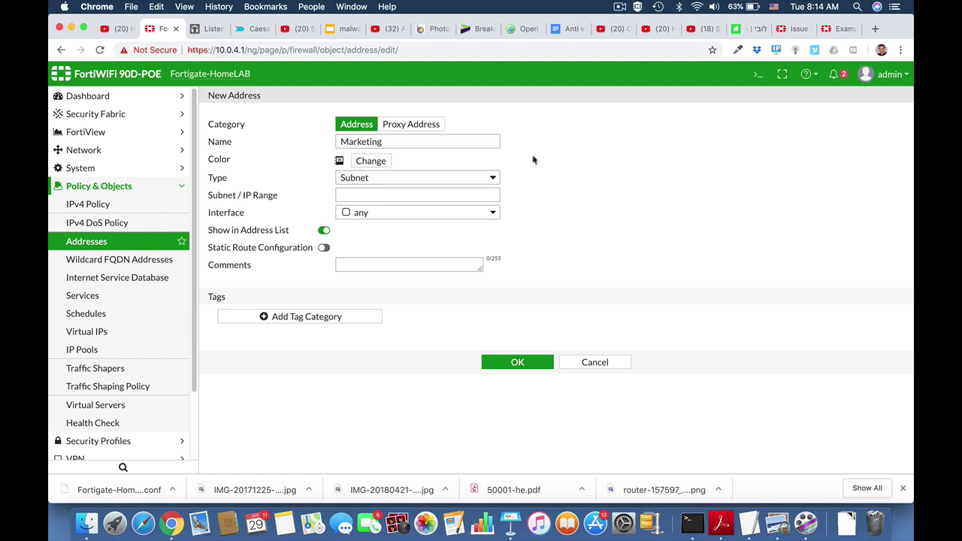
{"action": "left_click", "coordinate": [444, 178]}
{"action": "left_click", "coordinate": [442, 167]}
{"action": "left_click", "coordinate": [386, 195]}
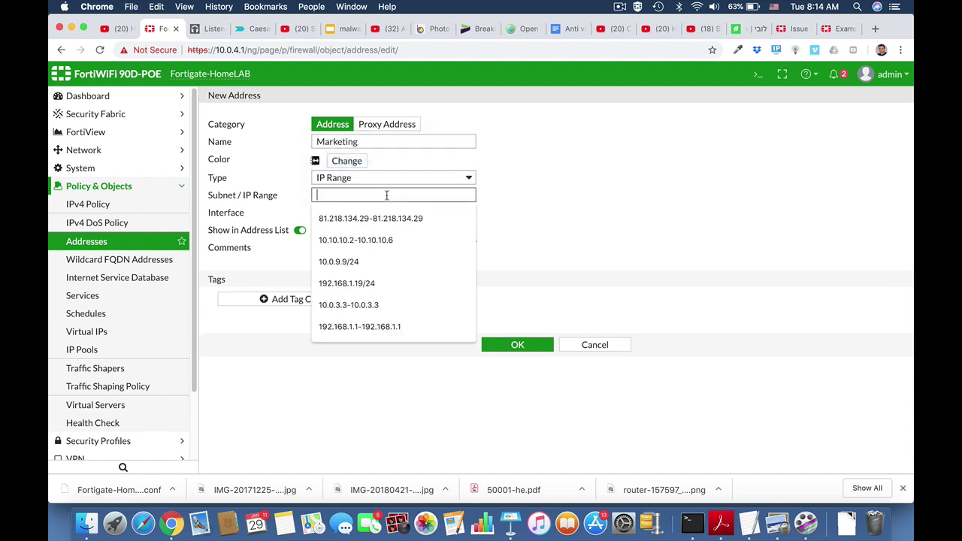
{"action": "type", "text": "10"}
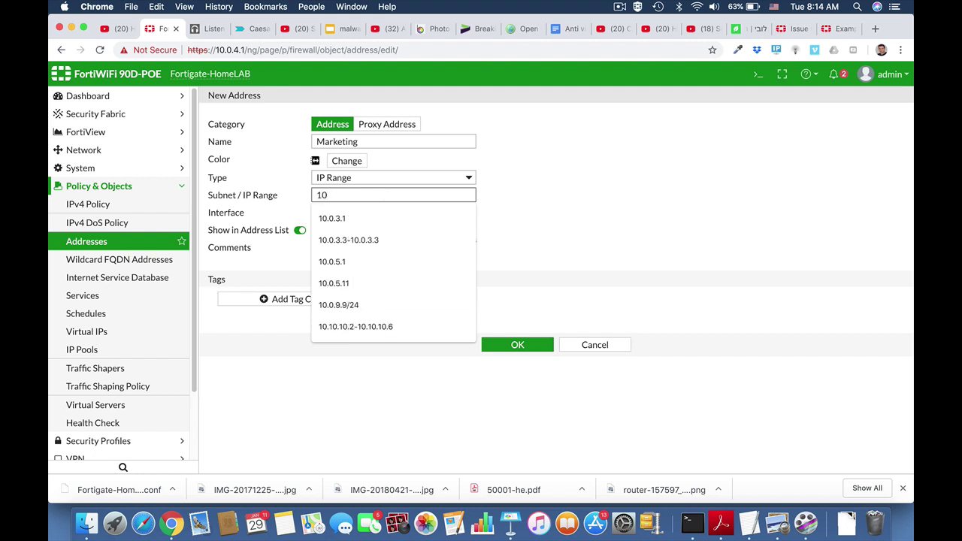
{"action": "type", "text": ".0.4.15-10.0.4.19"}
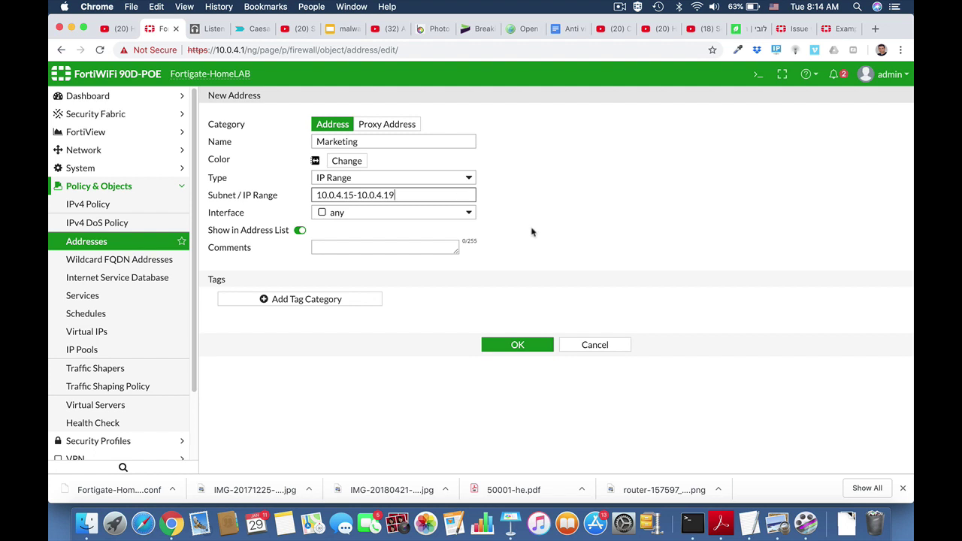
Step: Save the Marketing address range and go to the IPv4 Policy list
{"action": "left_click", "coordinate": [518, 347]}
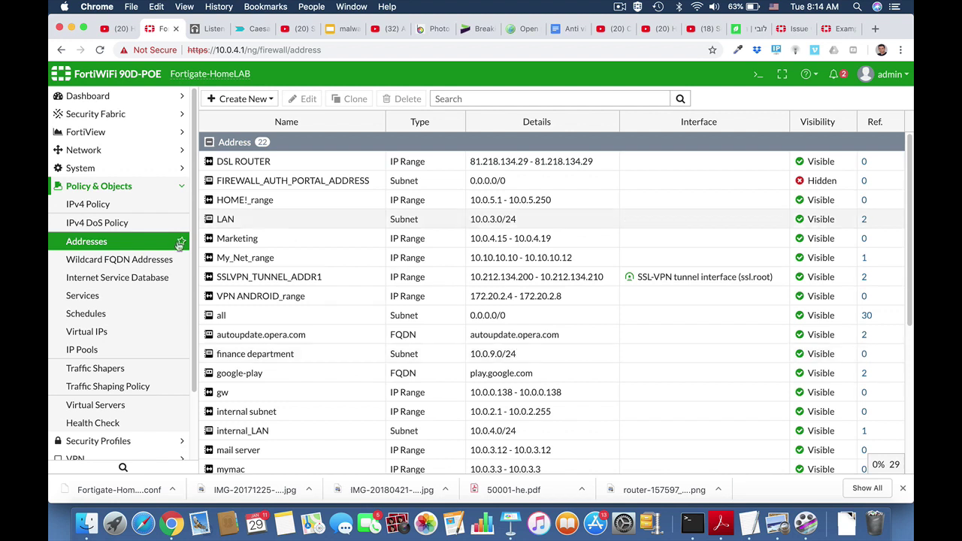
{"action": "left_click", "coordinate": [129, 185]}
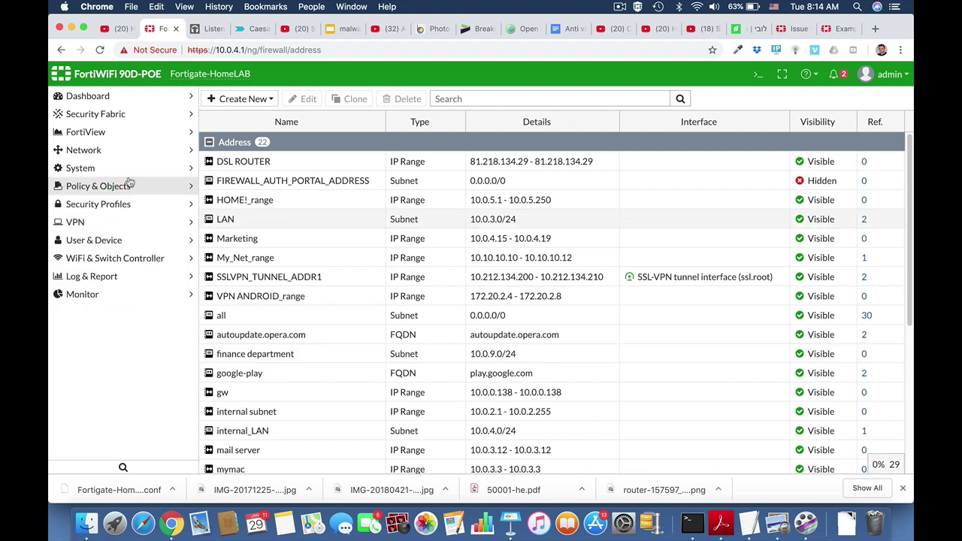
{"action": "left_click", "coordinate": [89, 190]}
{"action": "left_click", "coordinate": [89, 208]}
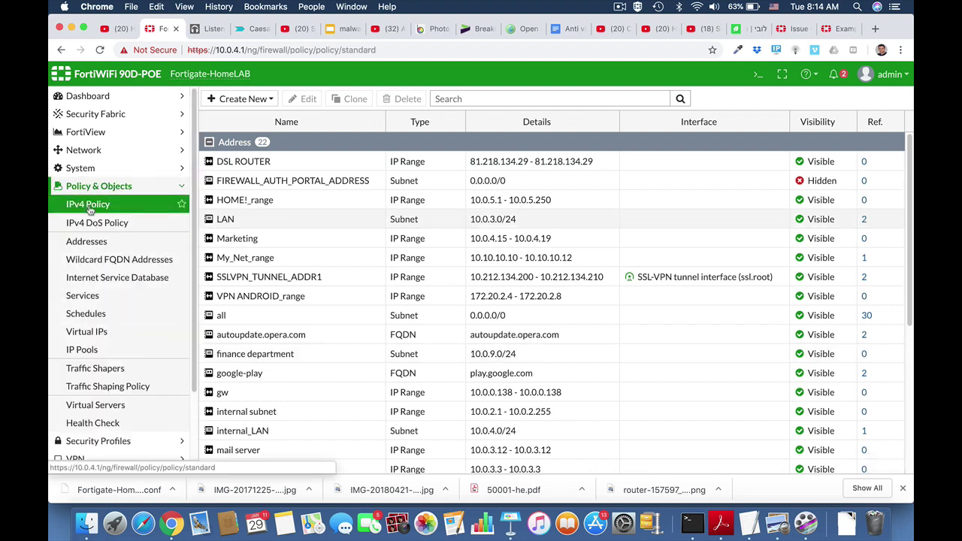
Step: Create a Marketing_FTP_Access policy from LAN to wan1 with source Marketing
{"action": "left_click", "coordinate": [238, 101]}
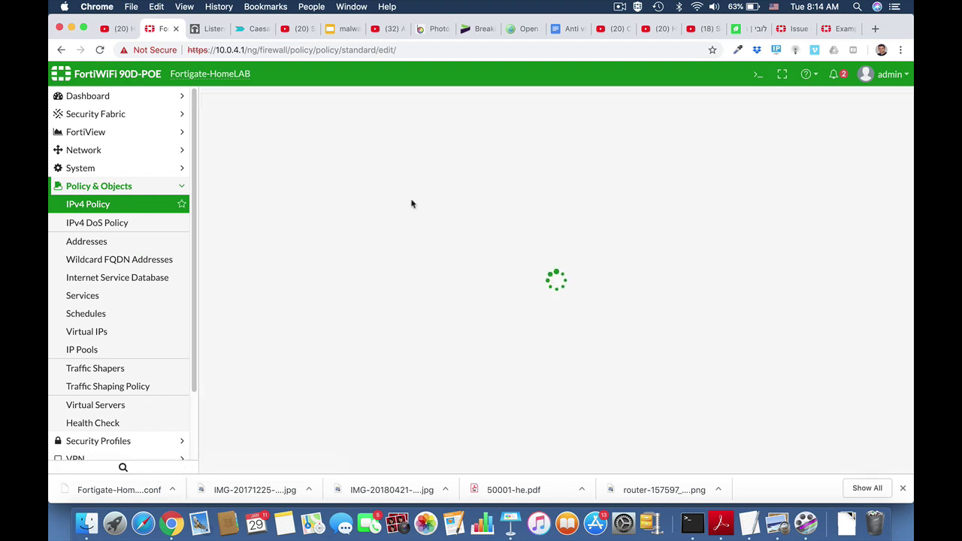
{"action": "left_click", "coordinate": [343, 132]}
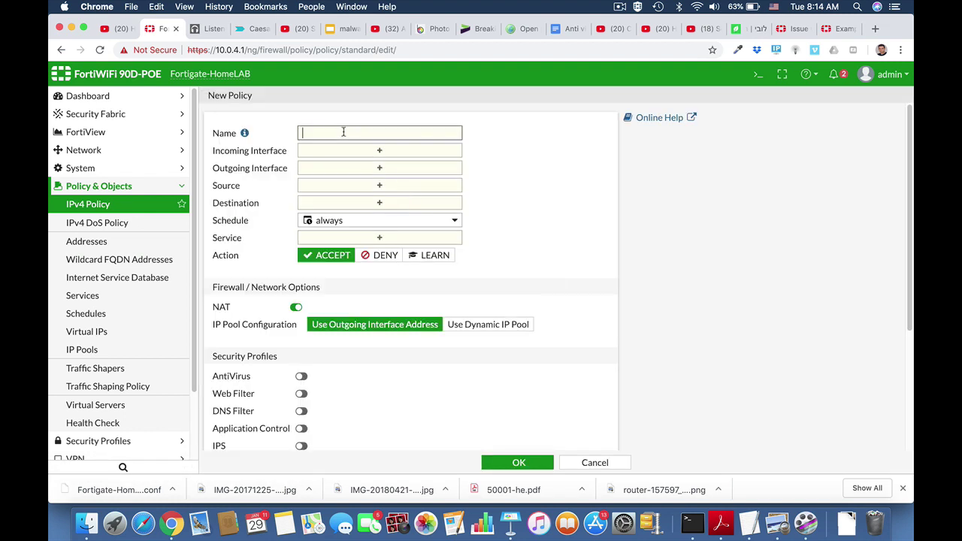
{"action": "type", "text": "Marketing_FTP_Access"}
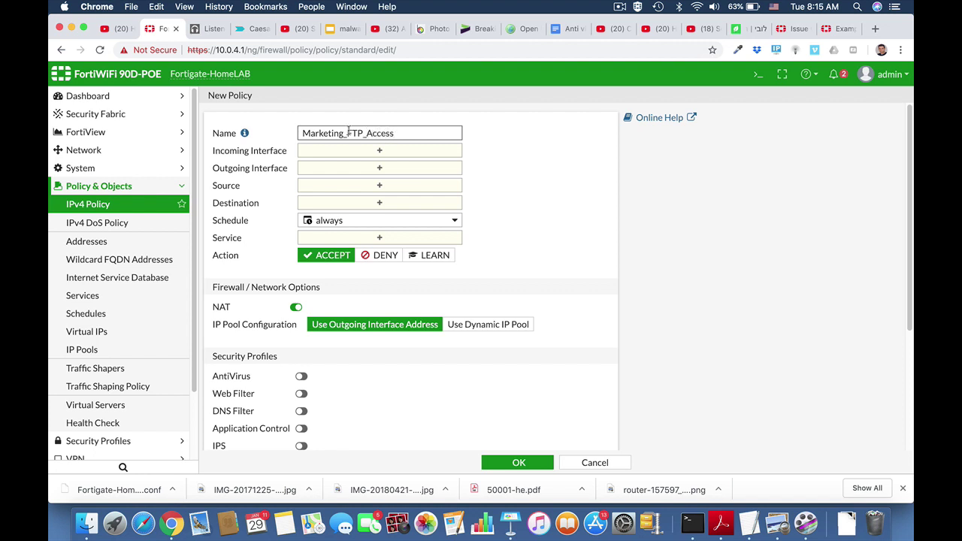
{"action": "left_click", "coordinate": [427, 154]}
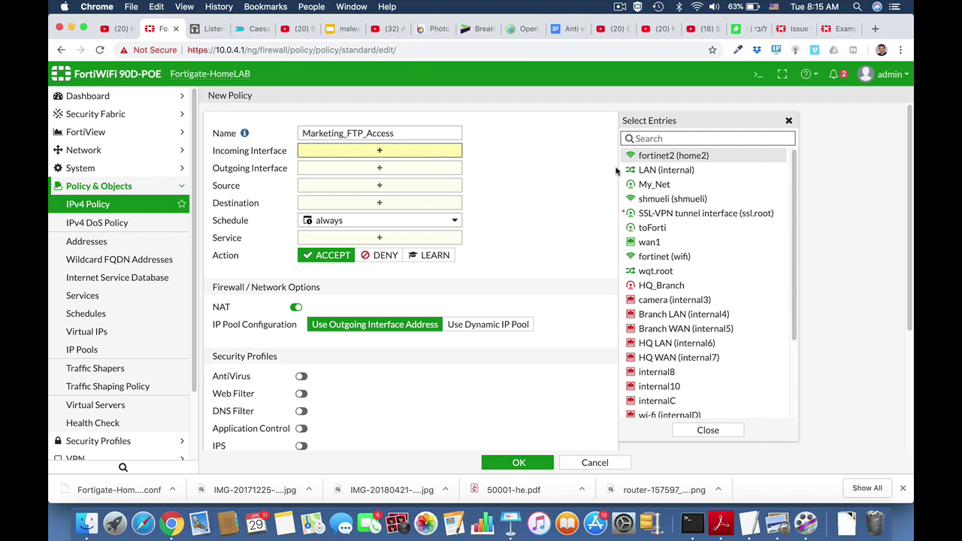
{"action": "left_click", "coordinate": [649, 171]}
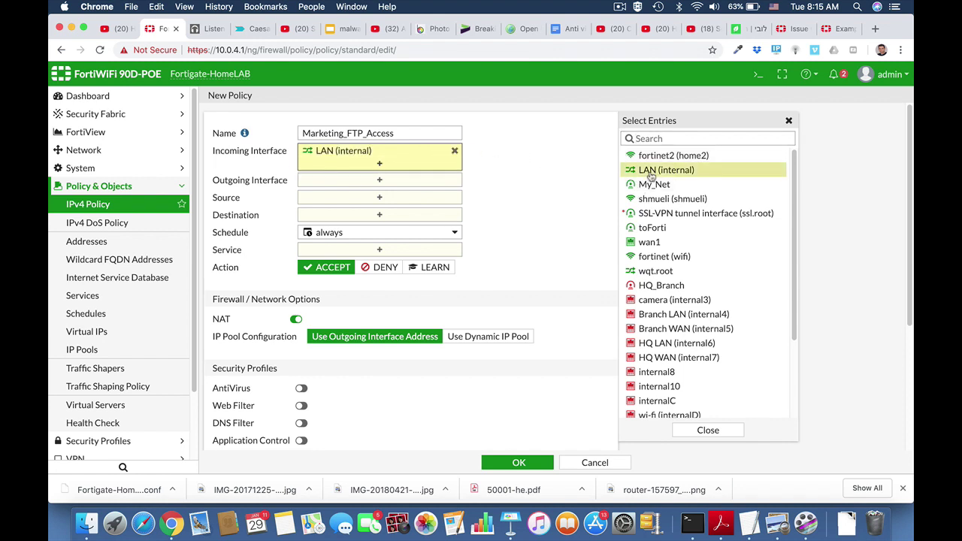
{"action": "left_click", "coordinate": [383, 181]}
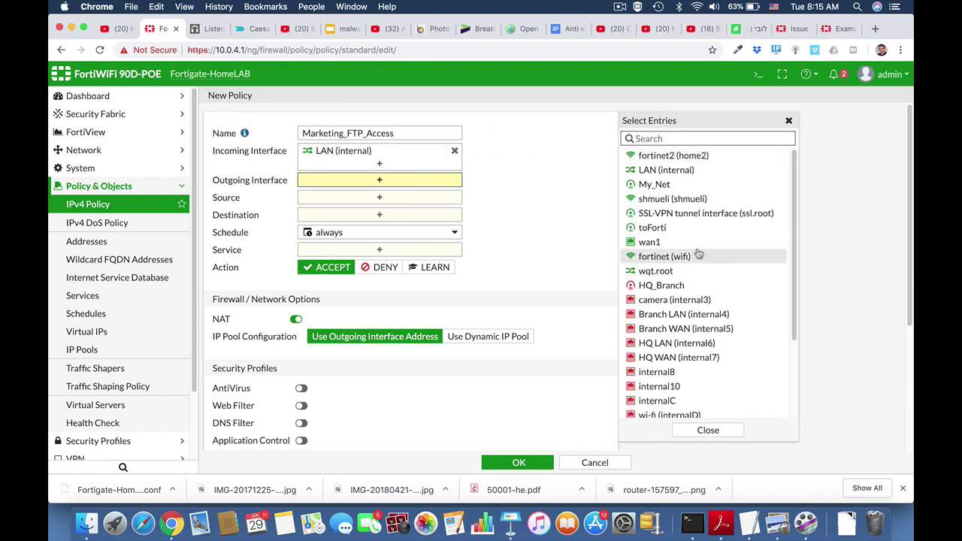
{"action": "left_click", "coordinate": [649, 242]}
{"action": "left_click", "coordinate": [408, 212]}
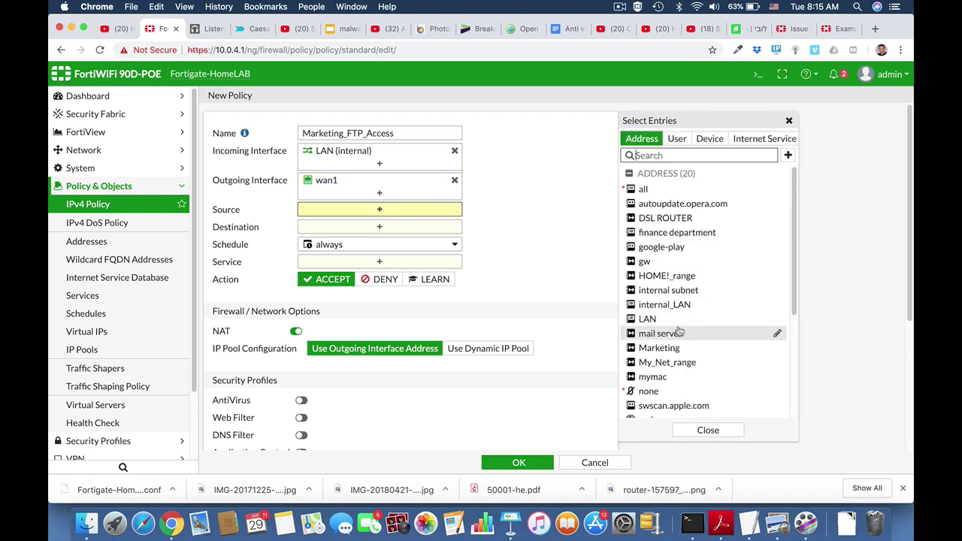
{"action": "scroll", "coordinate": [679, 330], "scroll_direction": "down", "scroll_amount": 2}
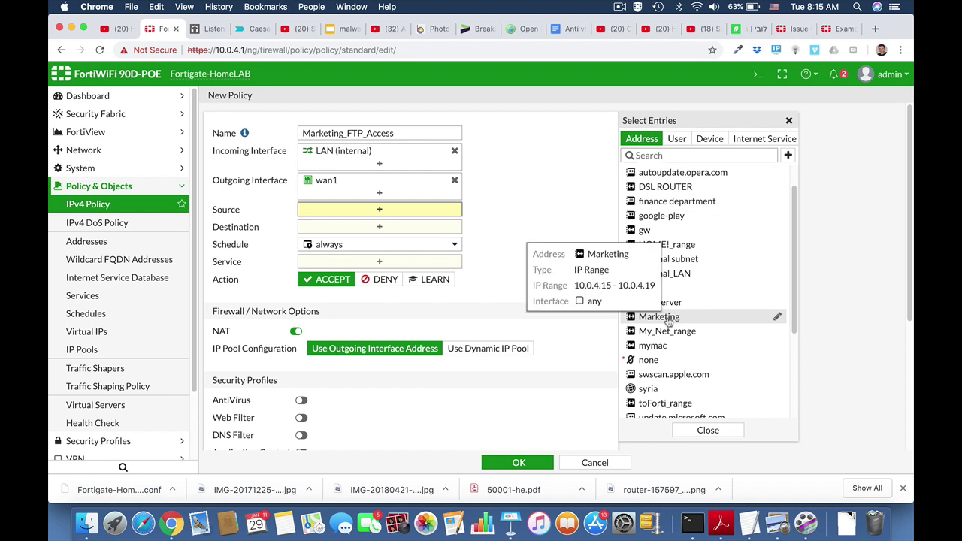
{"action": "left_click", "coordinate": [667, 318]}
Step: Set destination all, allow FTP, FTP_GET and FTP_PUT, and save the policy
{"action": "left_click", "coordinate": [398, 240]}
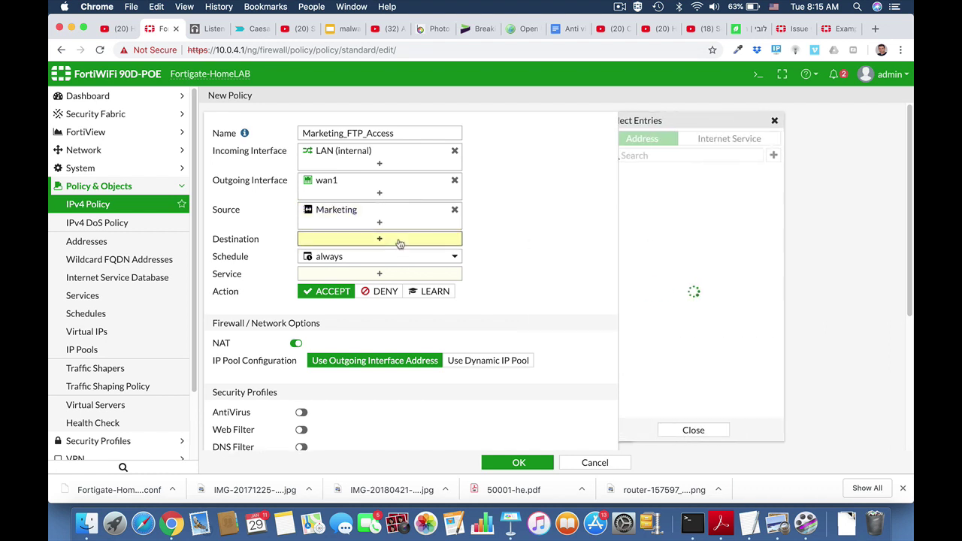
{"action": "left_click", "coordinate": [645, 190]}
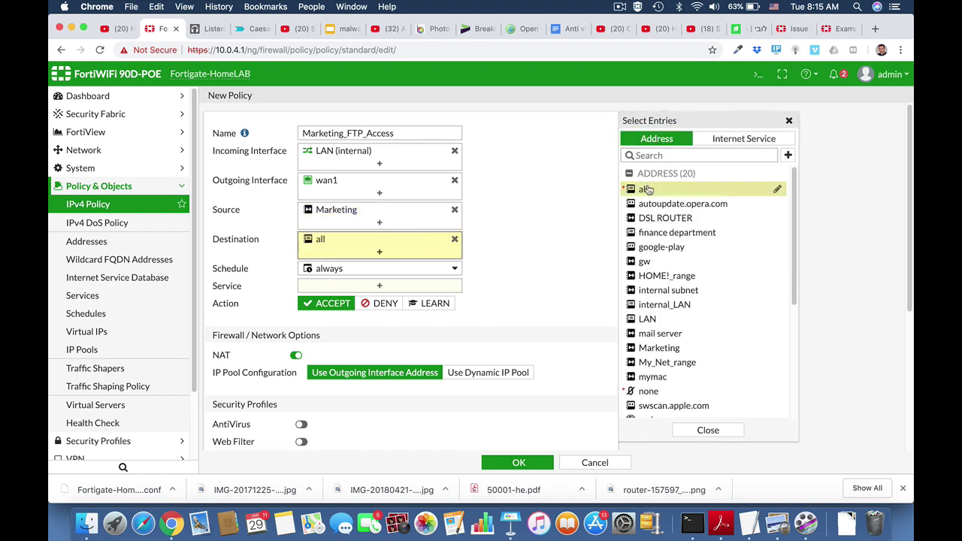
{"action": "left_click", "coordinate": [382, 287]}
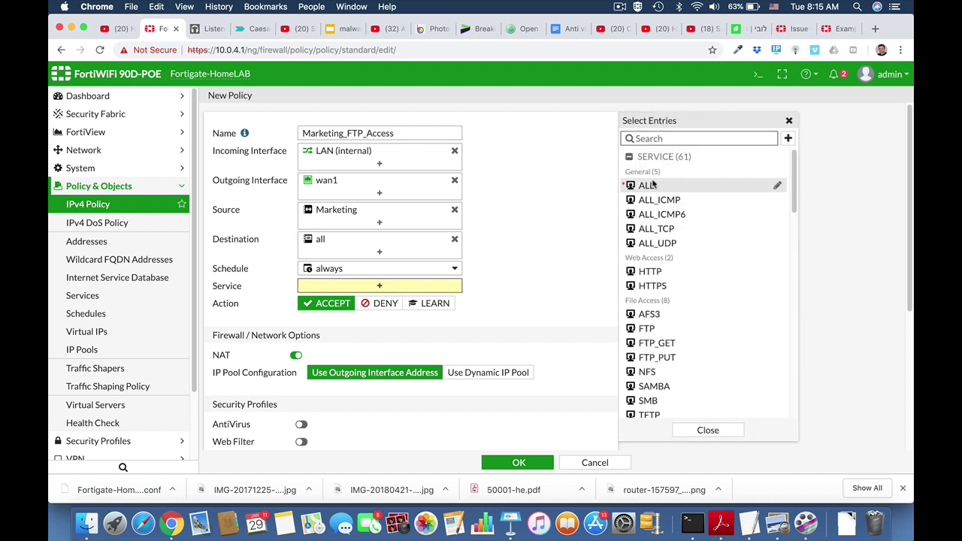
{"action": "left_click", "coordinate": [669, 331]}
{"action": "left_click", "coordinate": [667, 343]}
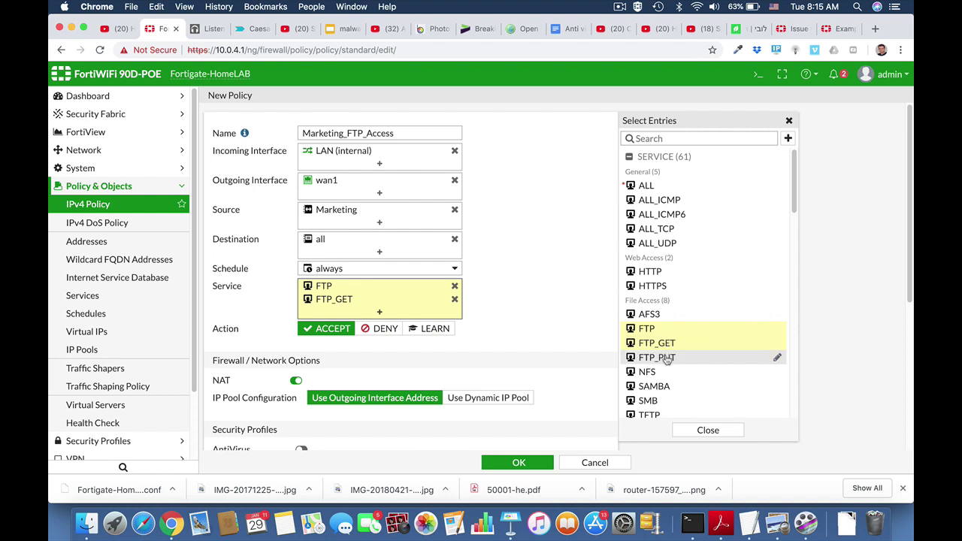
{"action": "left_click", "coordinate": [666, 357]}
{"action": "scroll", "coordinate": [560, 344], "scroll_direction": "down", "scroll_amount": 3}
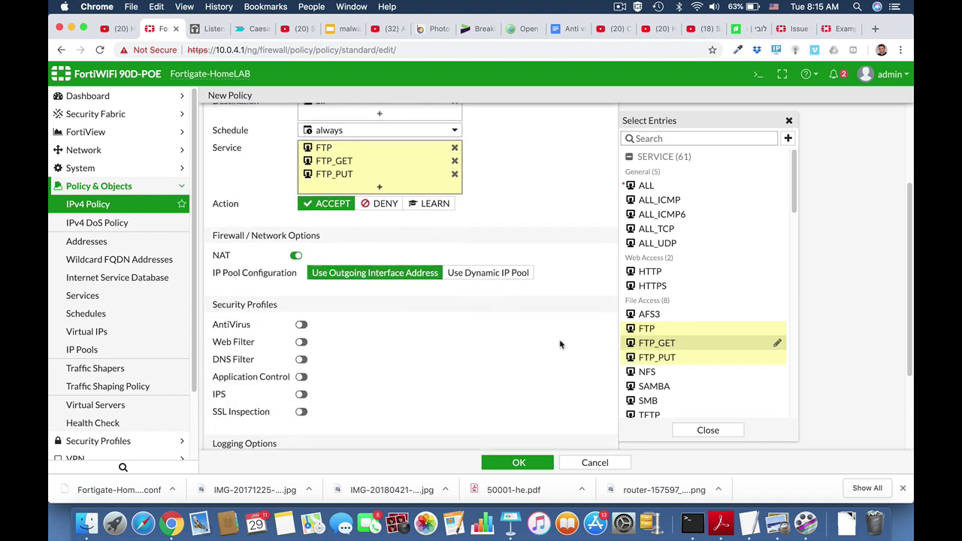
{"action": "scroll", "coordinate": [560, 344], "scroll_direction": "down", "scroll_amount": 2}
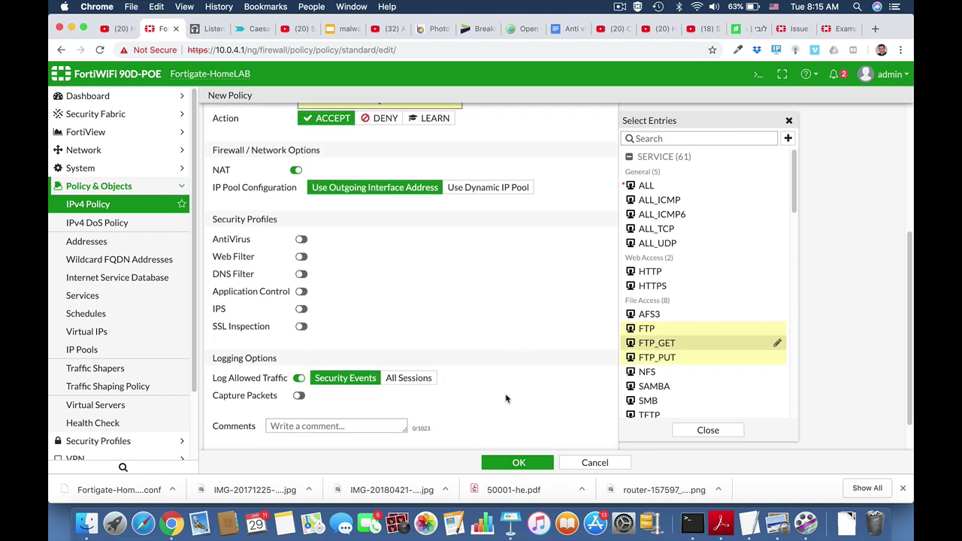
{"action": "left_click", "coordinate": [520, 463]}
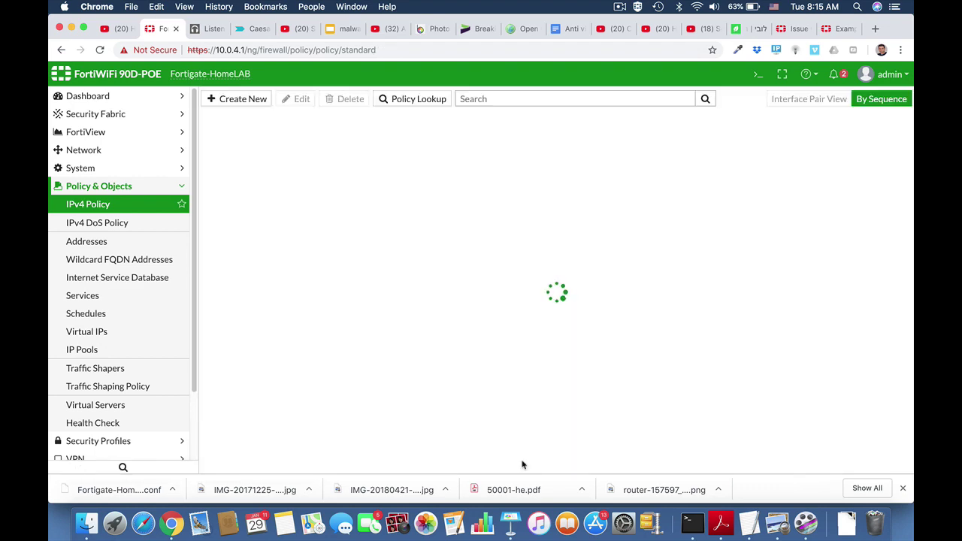
{"action": "left_click", "coordinate": [129, 187]}
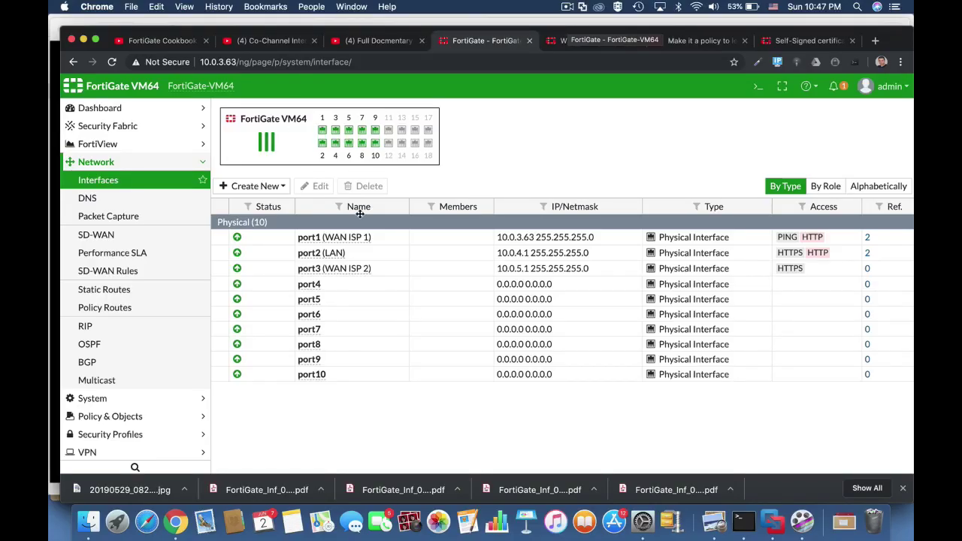
Step: Check port2 (LAN) and port1 (WAN ISP 1), then edit the Full Access IPv4 policy
{"action": "left_click", "coordinate": [305, 254]}
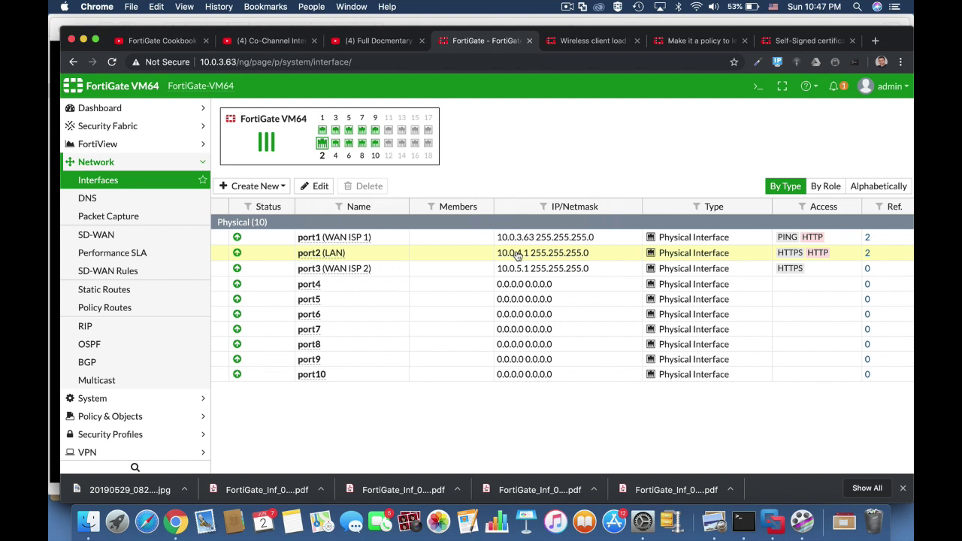
{"action": "left_click", "coordinate": [436, 238]}
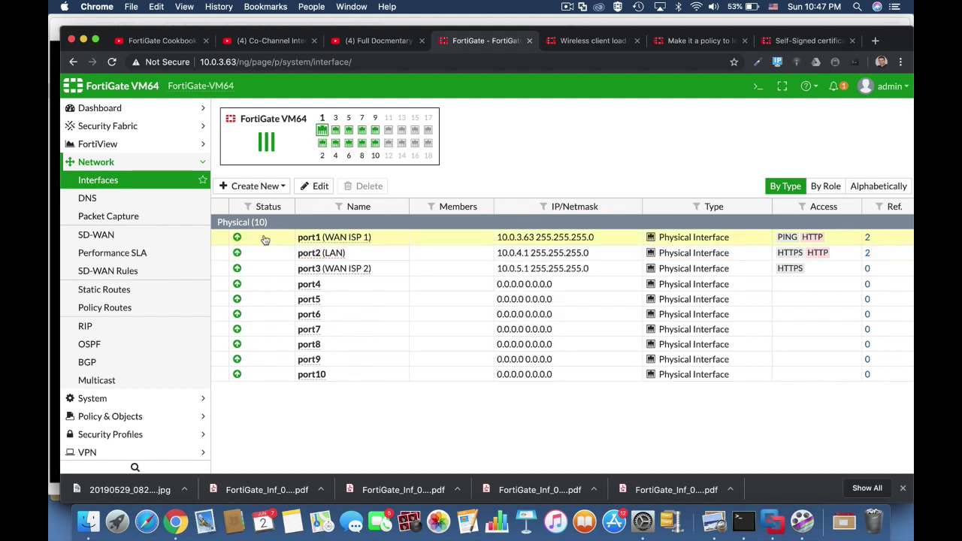
{"action": "left_click", "coordinate": [138, 416]}
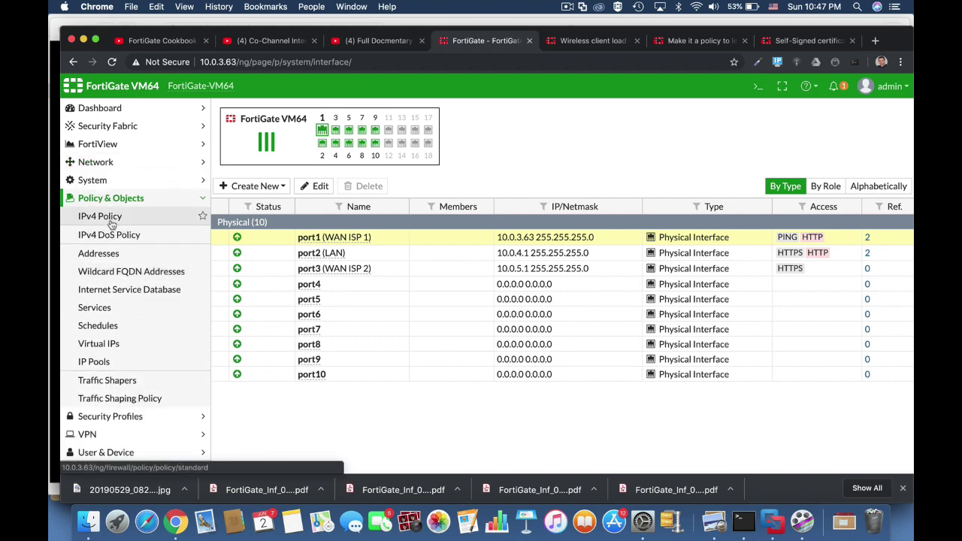
{"action": "left_click", "coordinate": [106, 217]}
{"action": "left_click", "coordinate": [279, 183]}
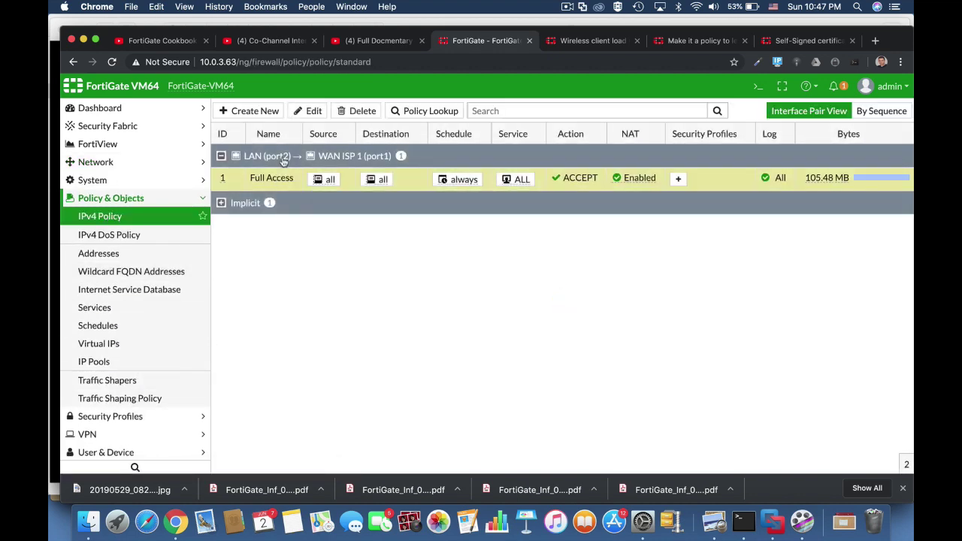
{"action": "left_click", "coordinate": [313, 111]}
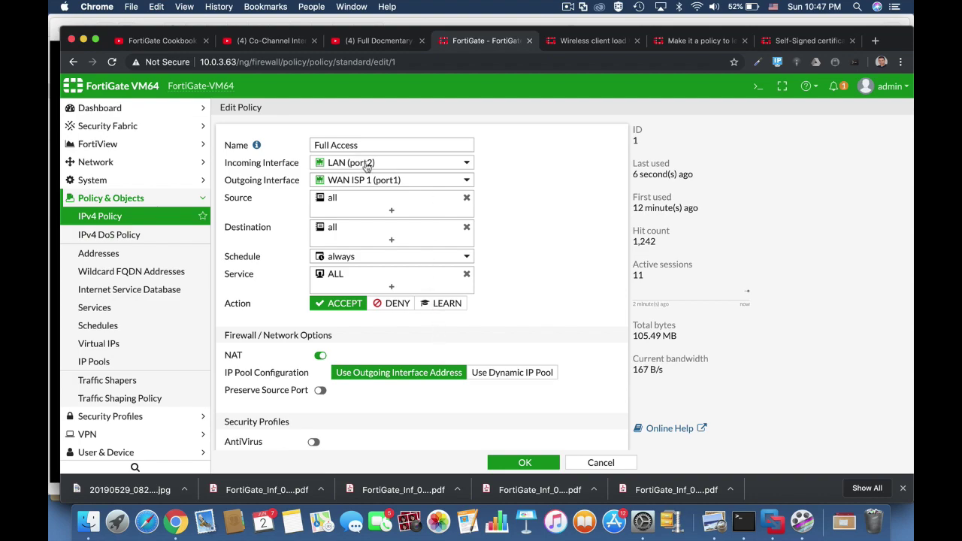
{"action": "mouse_move", "coordinate": [367, 166]}
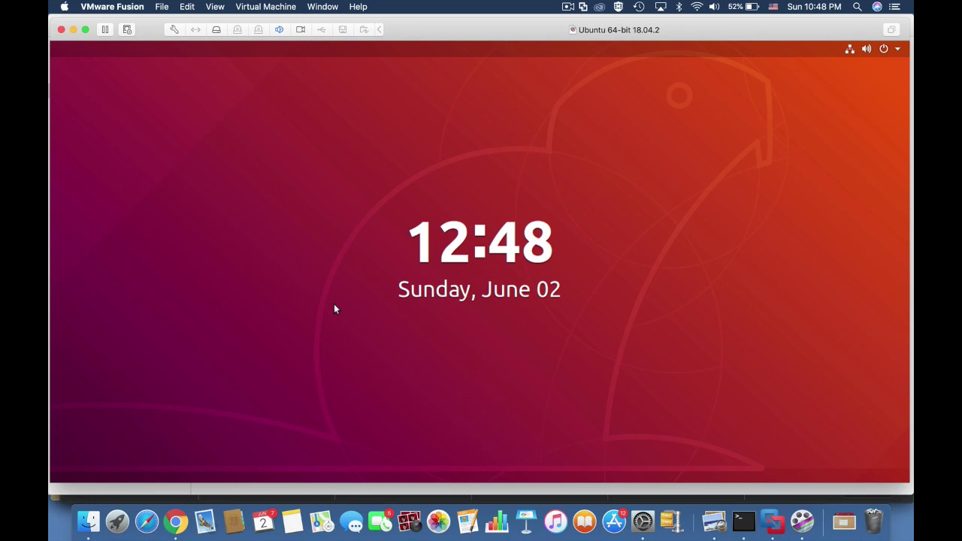
Step: Unlock the Ubuntu VM with the account password
{"action": "left_click", "coordinate": [334, 307]}
{"action": "type", "text": "●●●●"}
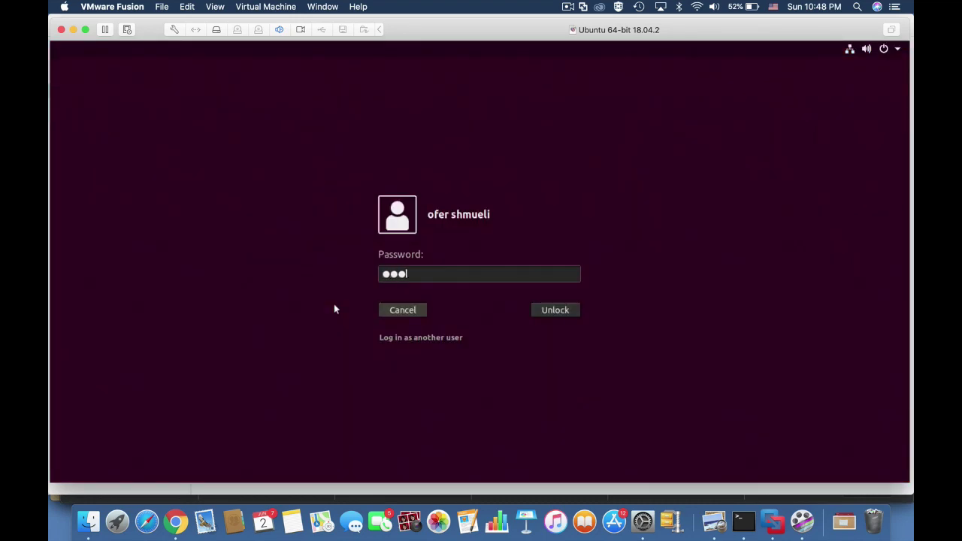
{"action": "key", "text": "Return"}
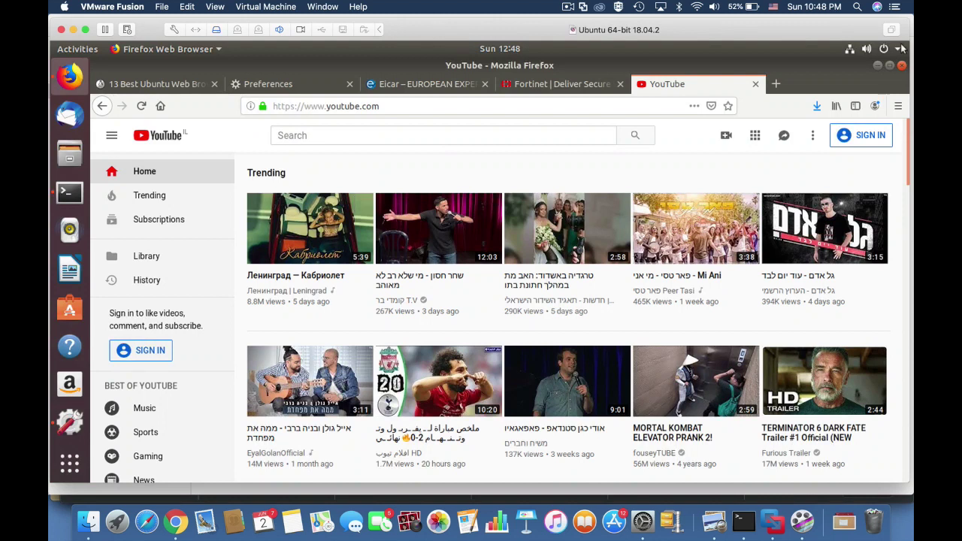
Step: Review the wired connection's manual IPv4 settings (10.0.4.6, gateway 10.0.4.1), then return to FortiGate
{"action": "left_click", "coordinate": [898, 51]}
{"action": "left_click", "coordinate": [831, 119]}
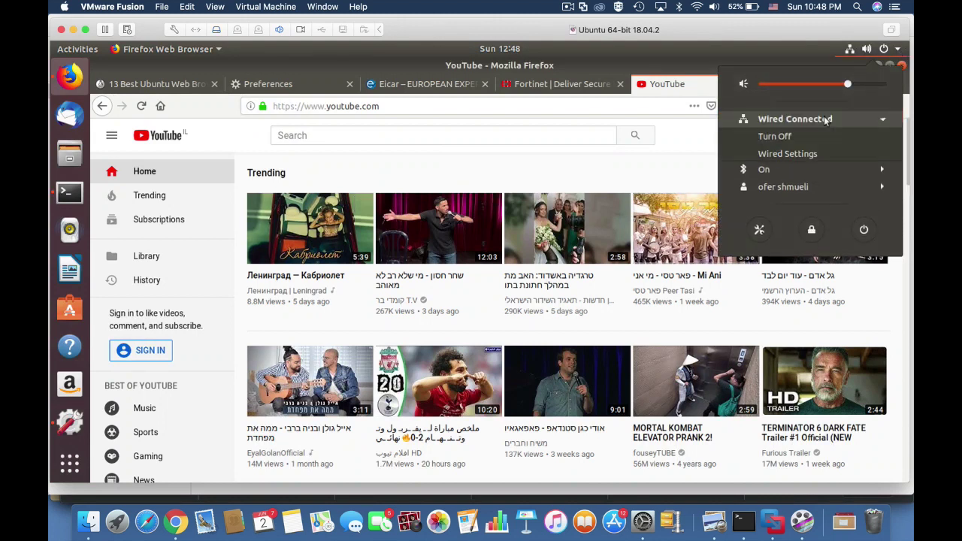
{"action": "left_click", "coordinate": [799, 151]}
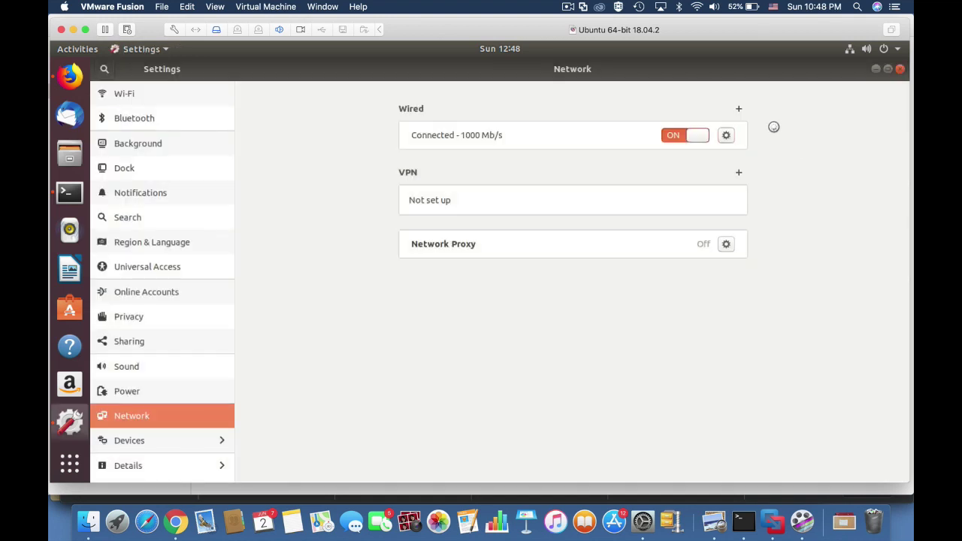
{"action": "left_click", "coordinate": [726, 135]}
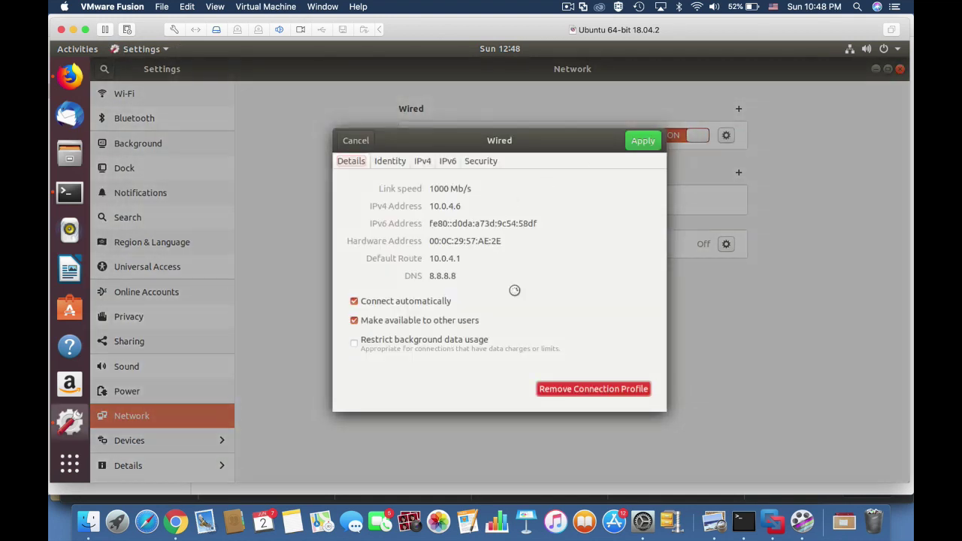
{"action": "left_click", "coordinate": [422, 161]}
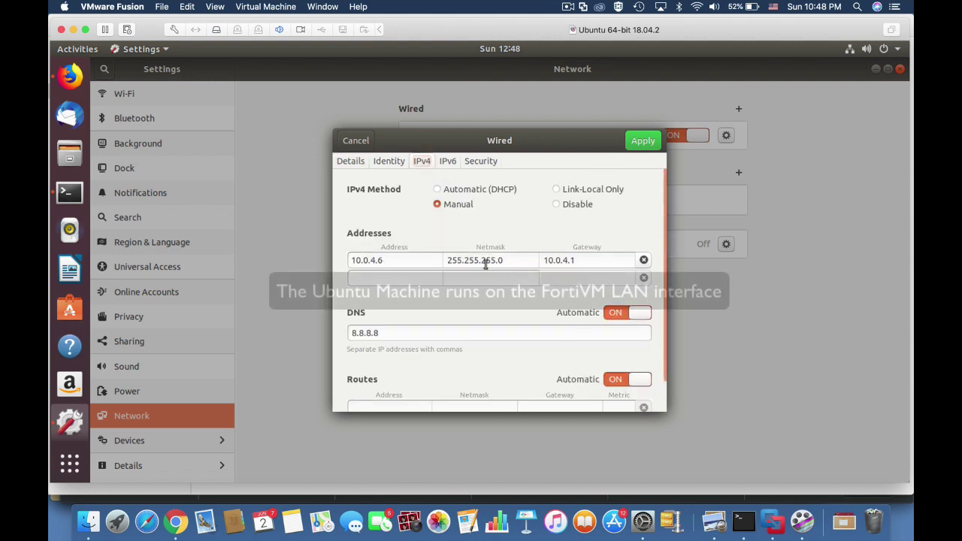
{"action": "left_click_drag", "start_coordinate": [573, 261], "coordinate": [556, 261]}
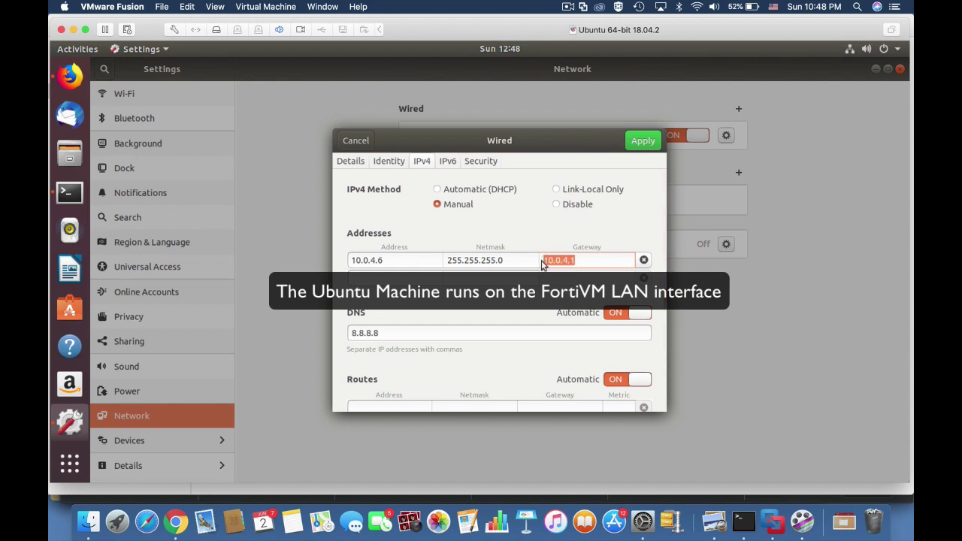
{"action": "key", "text": "super+Tab"}
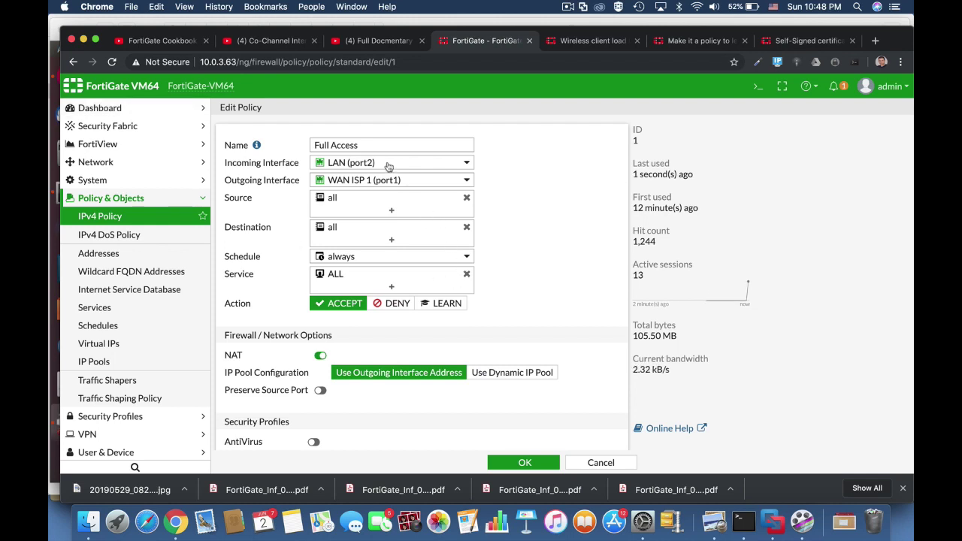
Step: Switch the Full Access policy action from ACCEPT to LEARN and save it
{"action": "mouse_move", "coordinate": [372, 164]}
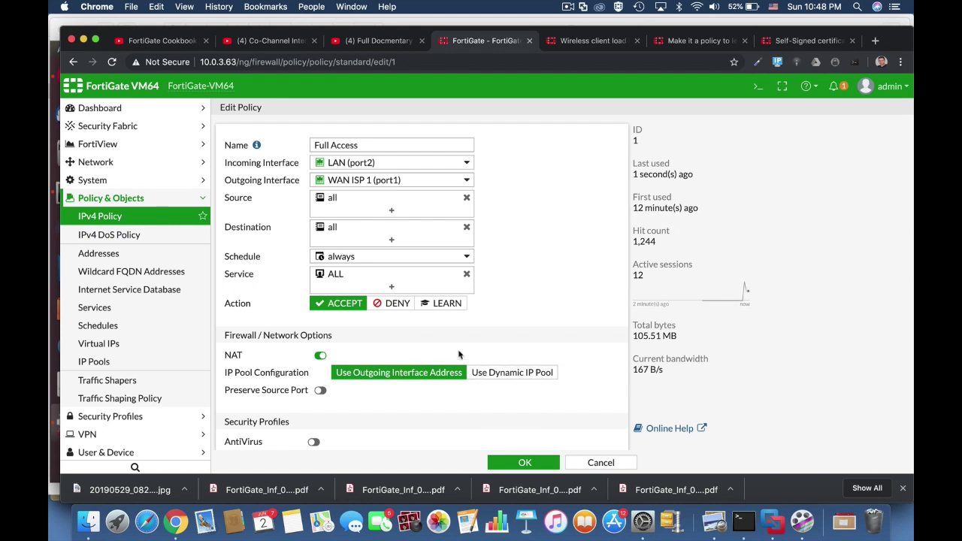
{"action": "left_click", "coordinate": [436, 306]}
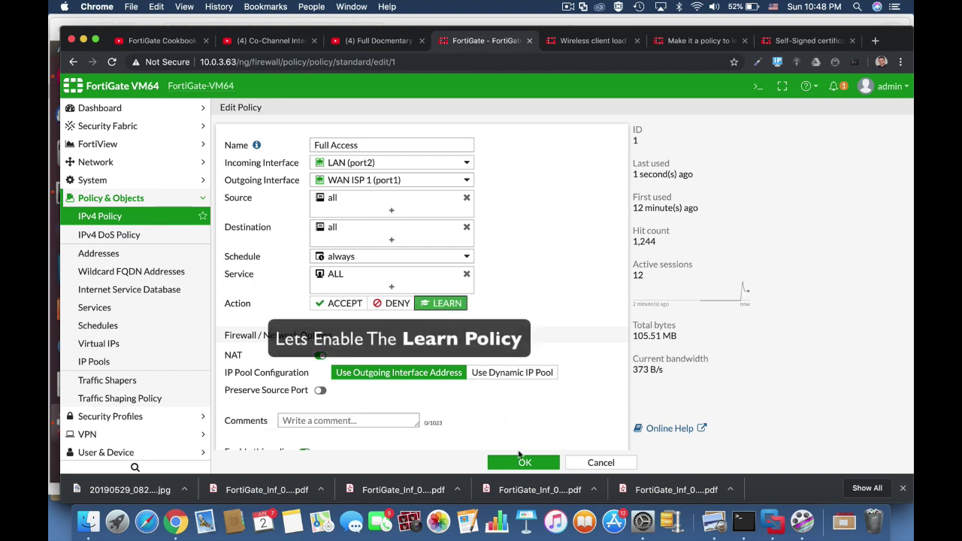
{"action": "left_click", "coordinate": [523, 463]}
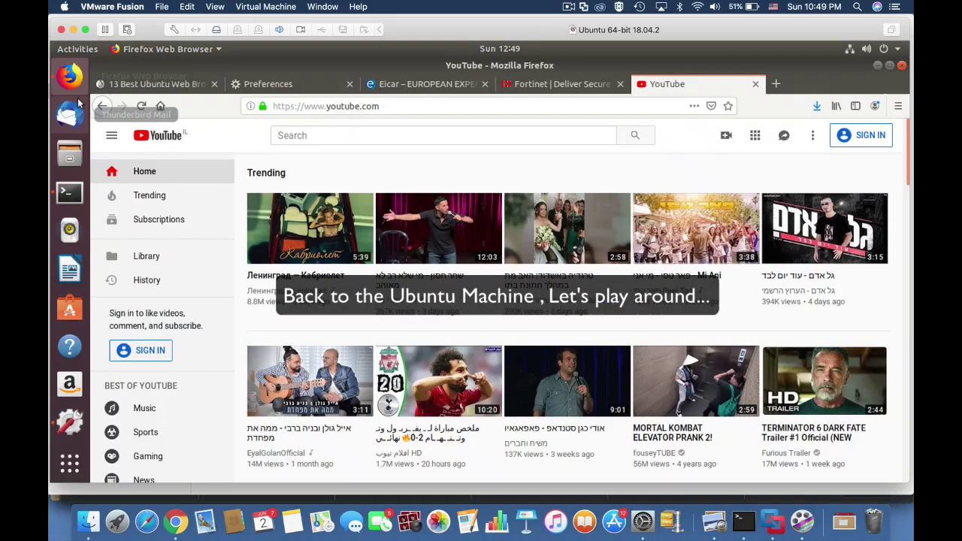
{"action": "left_click", "coordinate": [424, 84]}
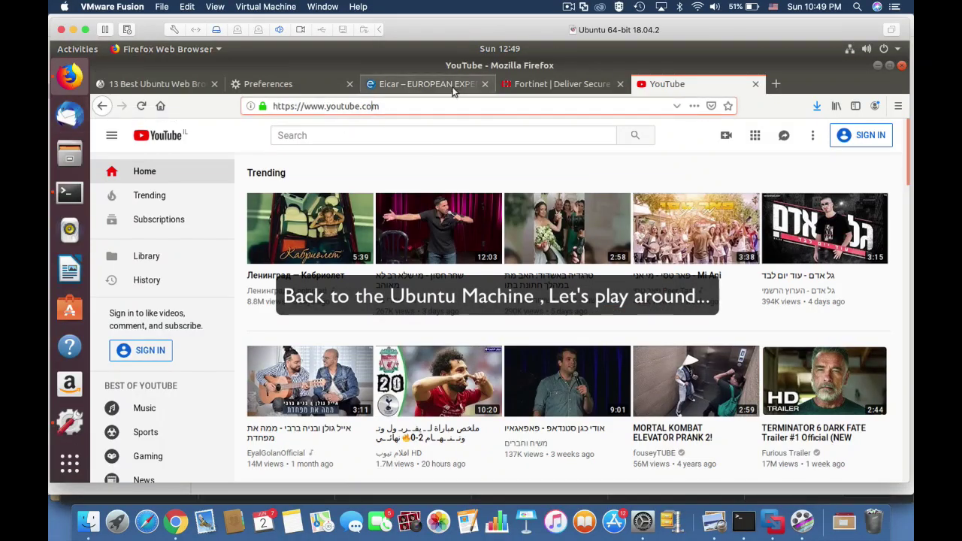
Step: Replace the Fortinet tab's address with androidpolice.com and load it
{"action": "scroll", "coordinate": [684, 475], "scroll_direction": "down", "scroll_amount": 5}
{"action": "scroll", "coordinate": [684, 475], "scroll_direction": "up", "scroll_amount": 5}
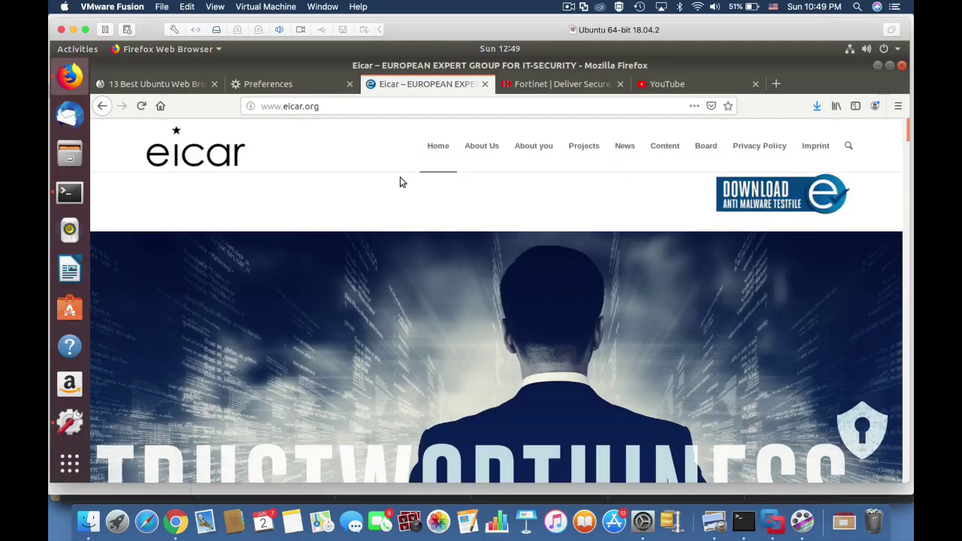
{"action": "left_click", "coordinate": [544, 88]}
{"action": "left_click", "coordinate": [679, 88]}
{"action": "left_click", "coordinate": [556, 83]}
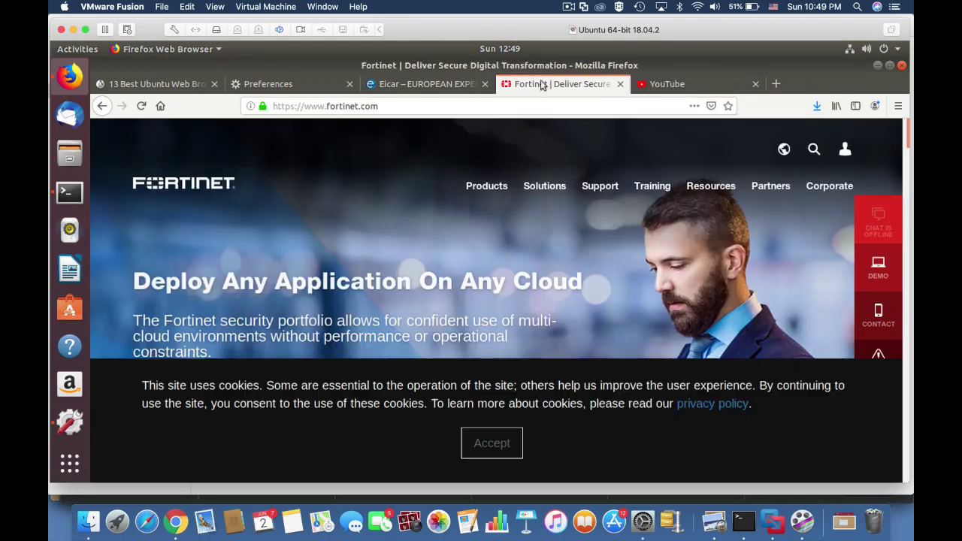
{"action": "left_click_drag", "start_coordinate": [382, 111], "coordinate": [254, 109]}
{"action": "type", "text": "androidpolice.com"}
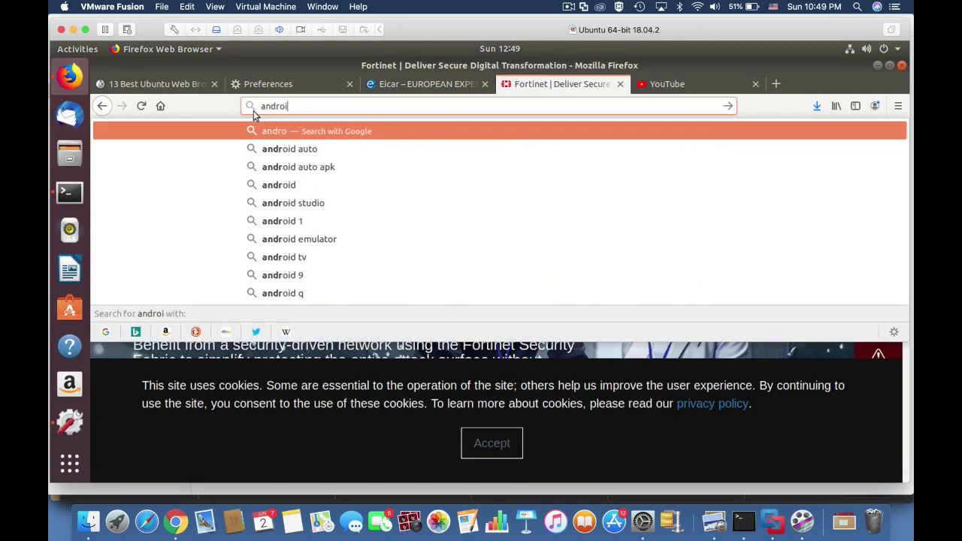
{"action": "key", "text": "Return"}
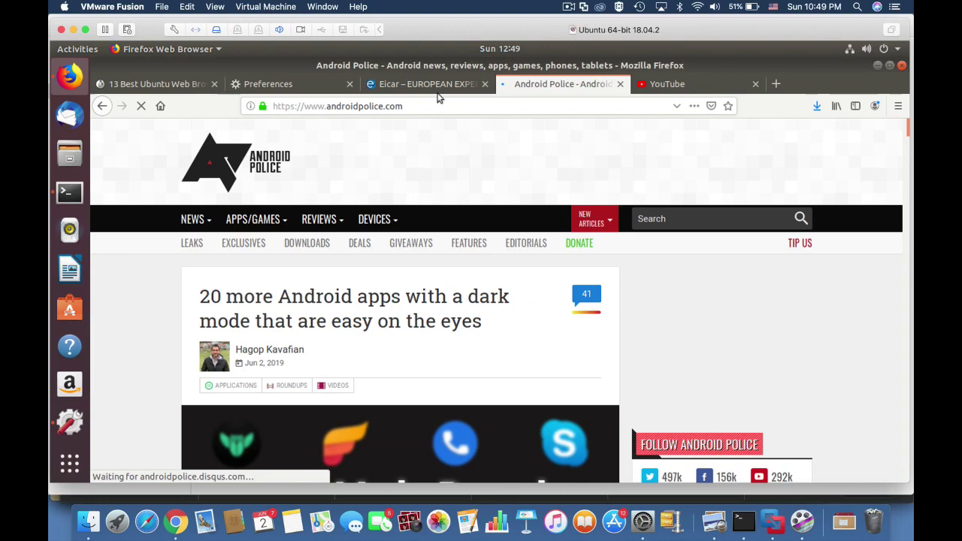
Step: Download and save the EICAR eicar.com.txt test file from eicar.org
{"action": "left_click", "coordinate": [435, 87]}
{"action": "left_click", "coordinate": [754, 206]}
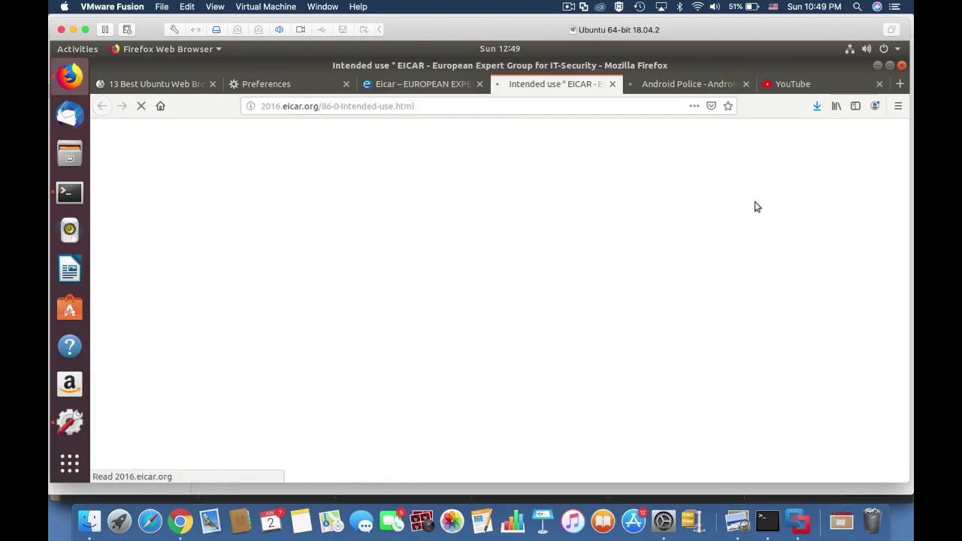
{"action": "left_click", "coordinate": [260, 295]}
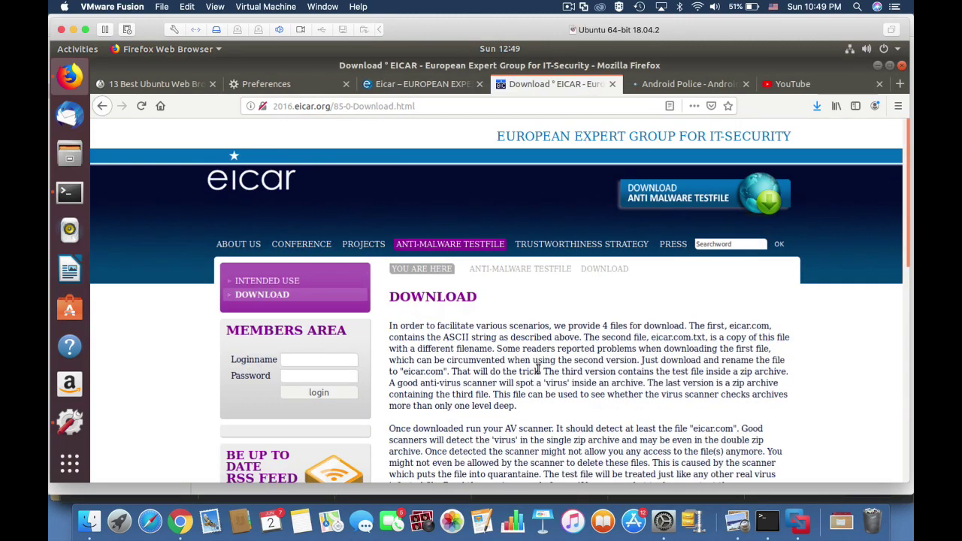
{"action": "scroll", "coordinate": [538, 370], "scroll_direction": "down", "scroll_amount": 5}
{"action": "left_click", "coordinate": [508, 394]}
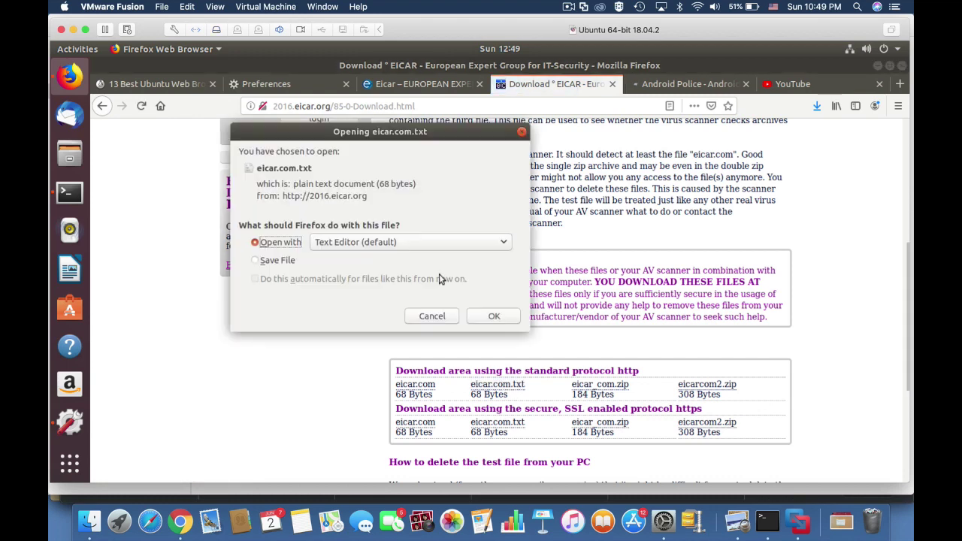
{"action": "left_click", "coordinate": [279, 260]}
{"action": "left_click", "coordinate": [496, 316]}
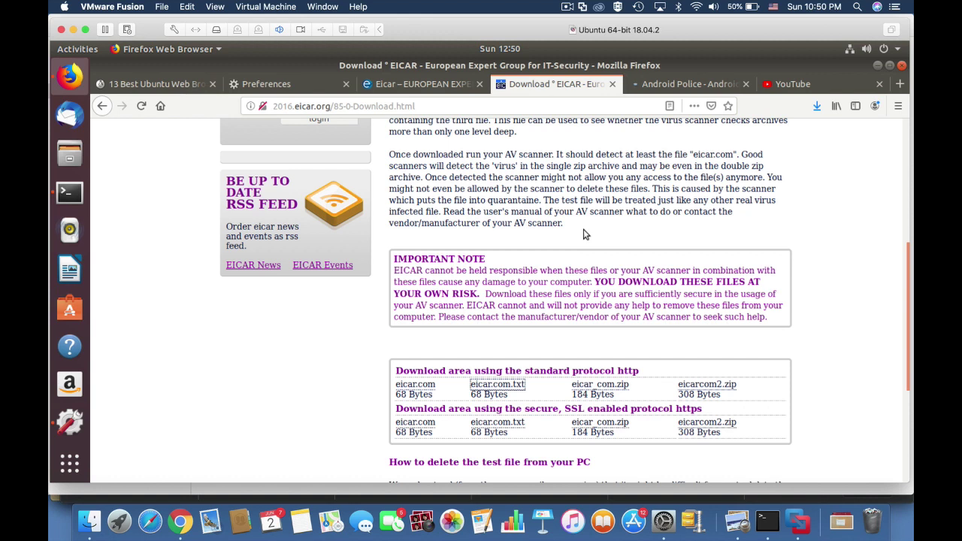
Step: In a new tab, open the ubuntupit 13 Best Ubuntu Web Browsers article, then load facebook.com
{"action": "key", "text": "ctrl+t"}
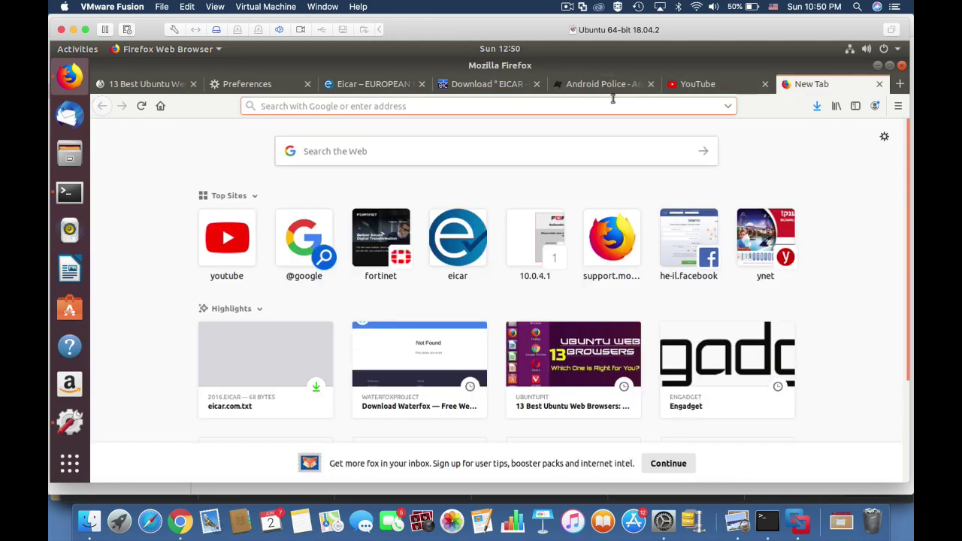
{"action": "left_click", "coordinate": [573, 354]}
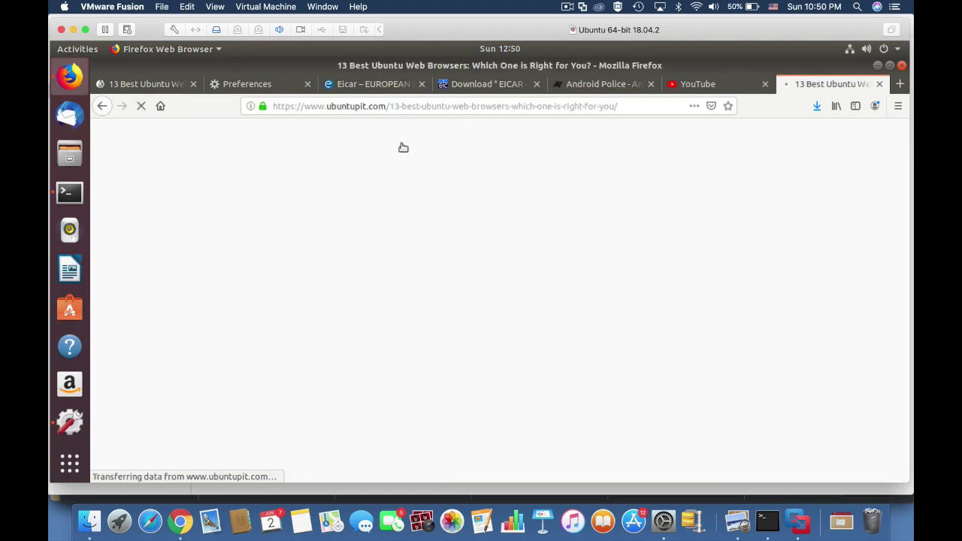
{"action": "left_click", "coordinate": [359, 105]}
{"action": "type", "text": "facebook.com"}
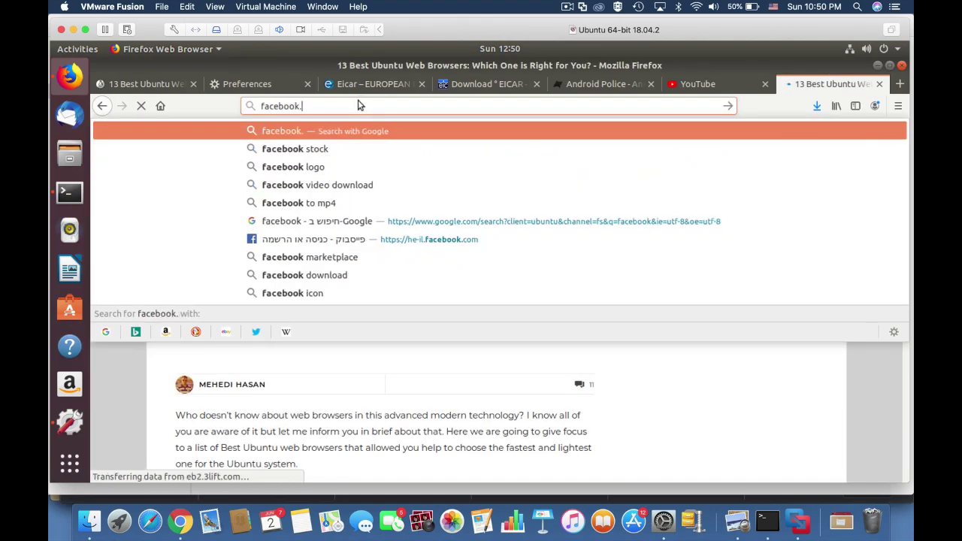
{"action": "key", "text": "Return"}
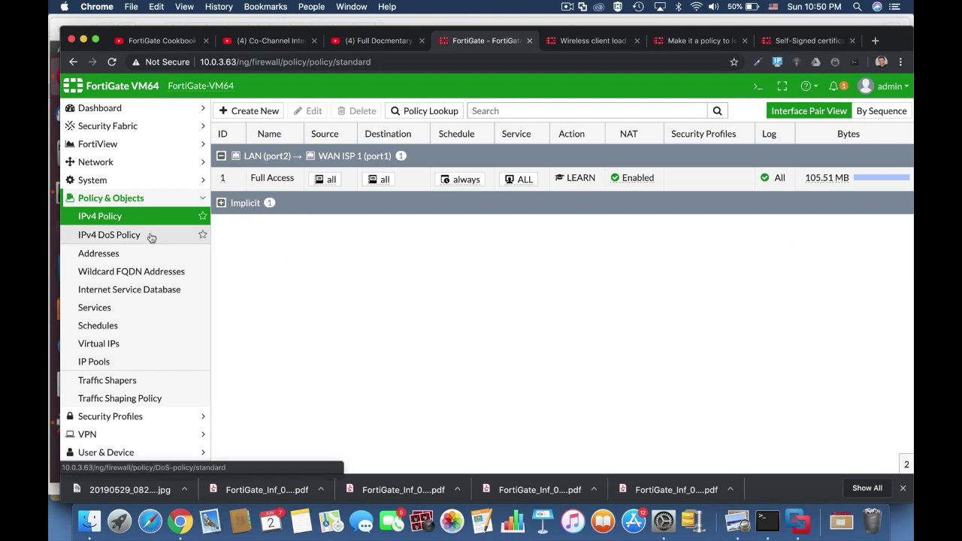
Step: Open Log & Report > Learning Report and scroll to the EICAR detection and at-risk host 10.0.4.6
{"action": "scroll", "coordinate": [100, 436], "scroll_direction": "down", "scroll_amount": 1}
{"action": "left_click", "coordinate": [101, 435]}
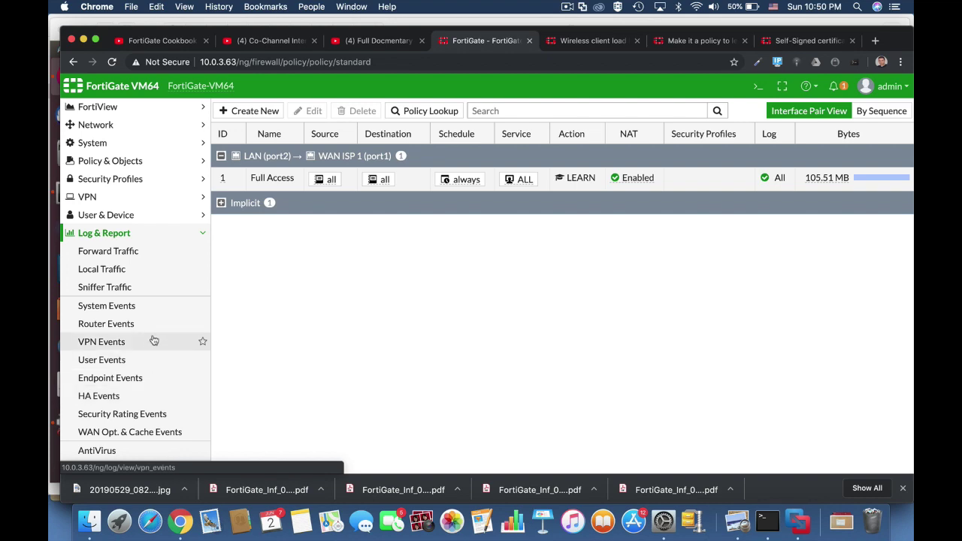
{"action": "scroll", "coordinate": [150, 339], "scroll_direction": "down", "scroll_amount": 5}
{"action": "left_click", "coordinate": [127, 383]}
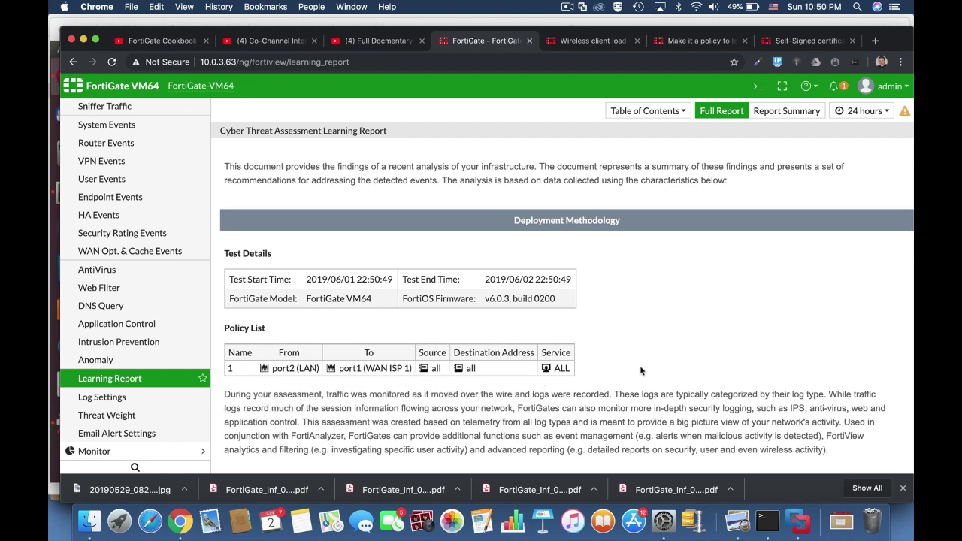
{"action": "scroll", "coordinate": [640, 370], "scroll_direction": "down", "scroll_amount": 5}
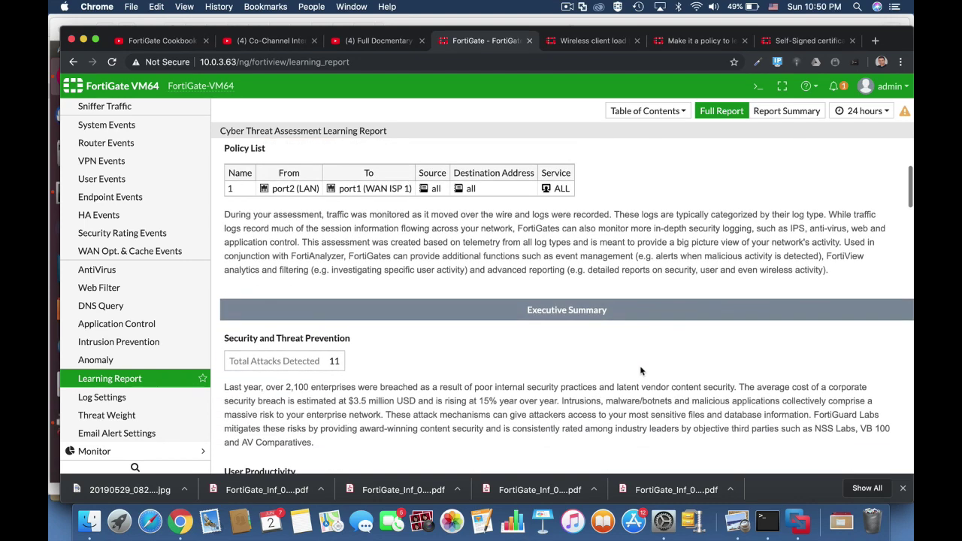
{"action": "scroll", "coordinate": [641, 370], "scroll_direction": "down", "scroll_amount": 3}
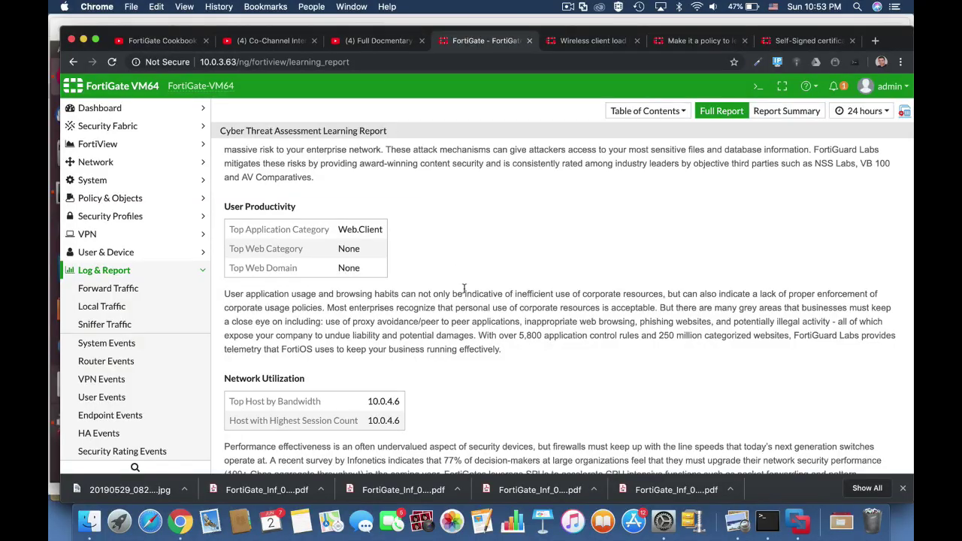
{"action": "scroll", "coordinate": [464, 288], "scroll_direction": "down", "scroll_amount": 10}
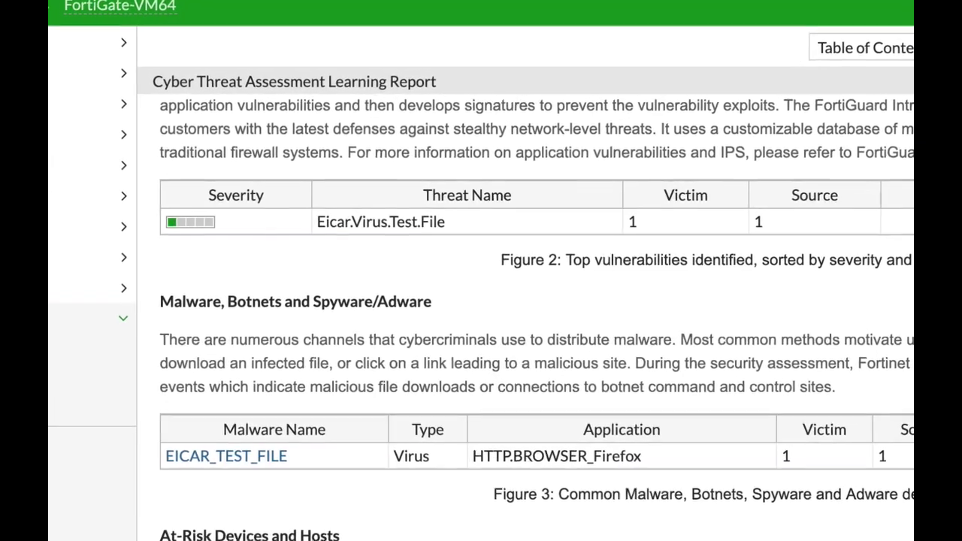
{"action": "scroll", "coordinate": [530, 311], "scroll_direction": "down", "scroll_amount": 3}
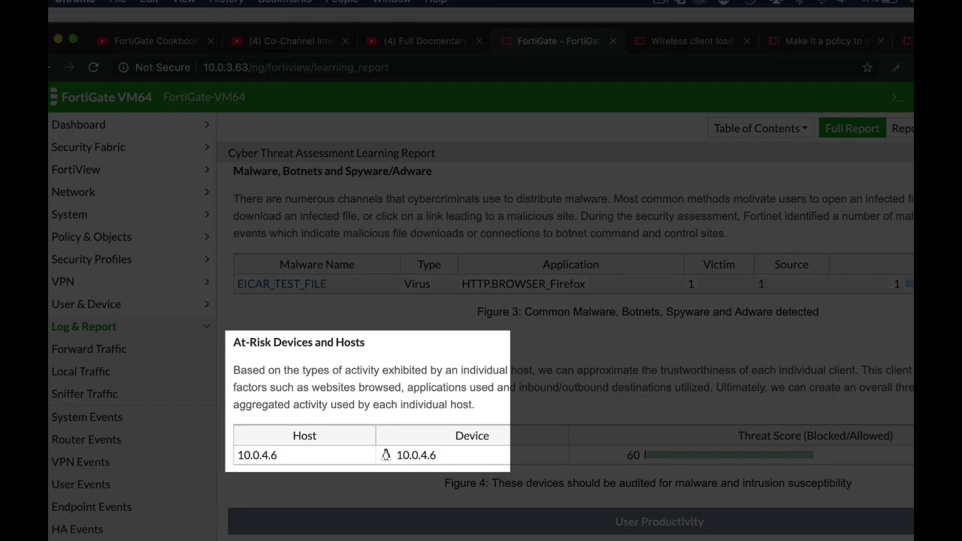
{"action": "scroll", "coordinate": [601, 255], "scroll_direction": "down", "scroll_amount": 3}
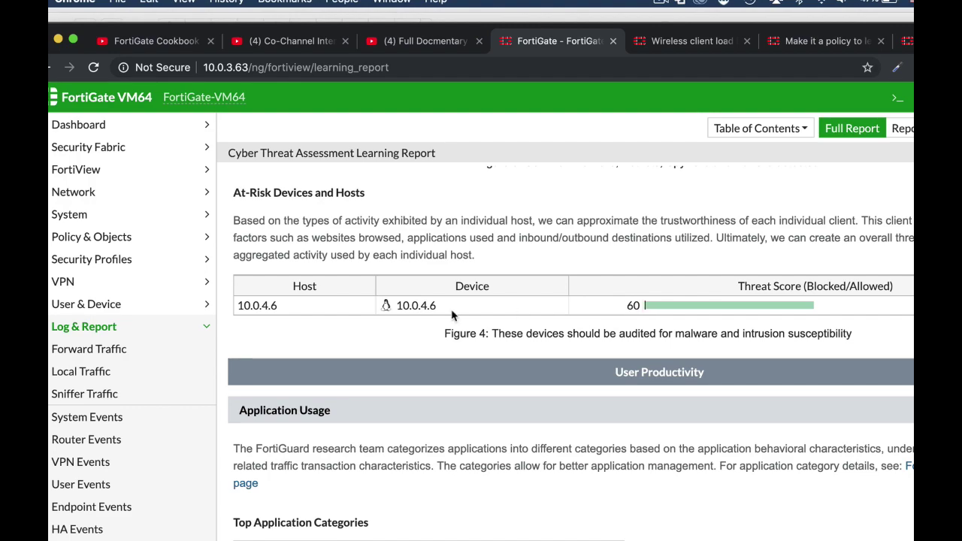
{"action": "mouse_move", "coordinate": [711, 305]}
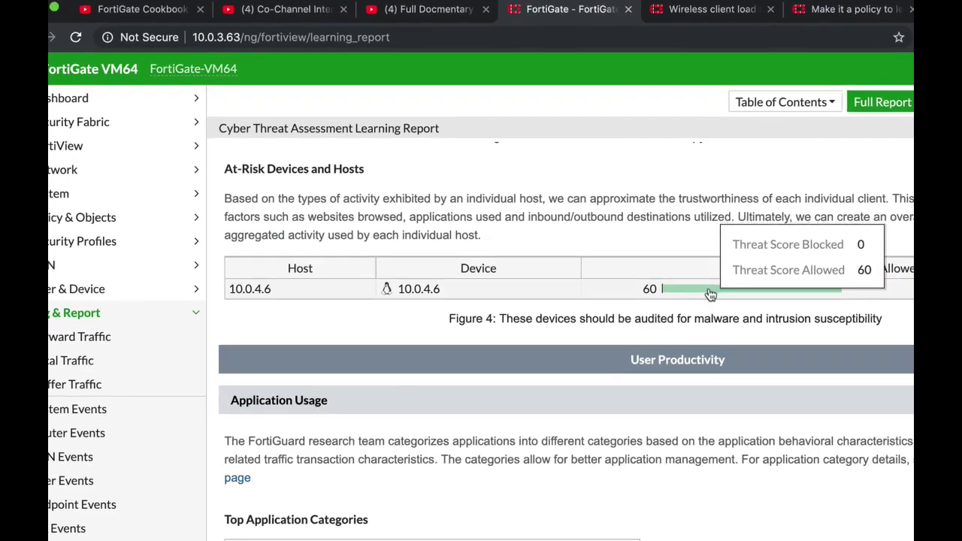
{"action": "scroll", "coordinate": [753, 263], "scroll_direction": "down", "scroll_amount": 5}
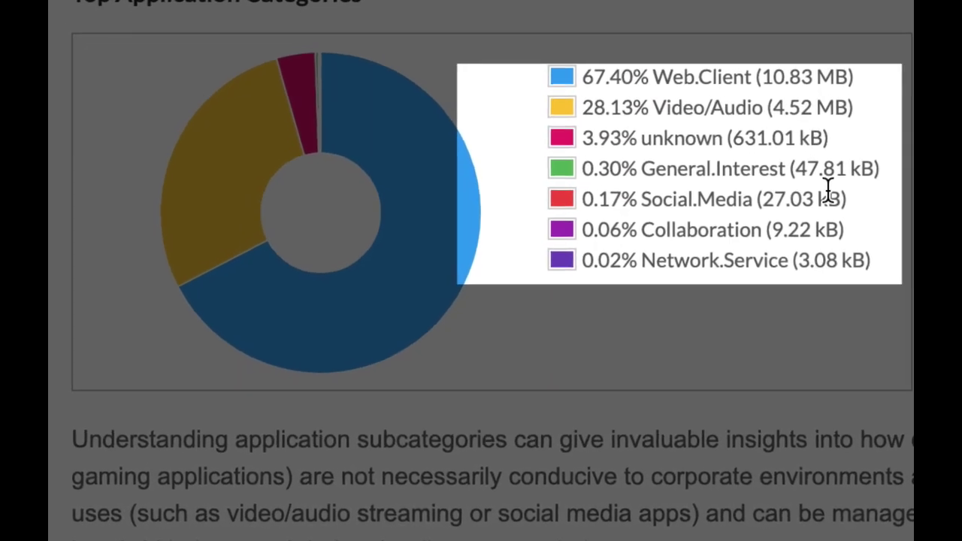
{"action": "scroll", "coordinate": [838, 182], "scroll_direction": "down", "scroll_amount": 4}
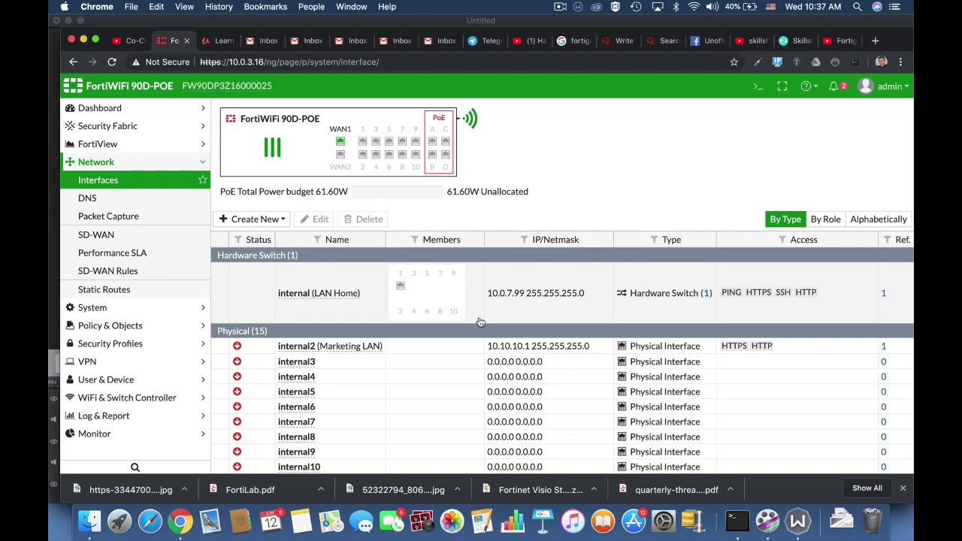
Step: Start a new IPv4 policy named Full_Access
{"action": "left_click", "coordinate": [169, 325]}
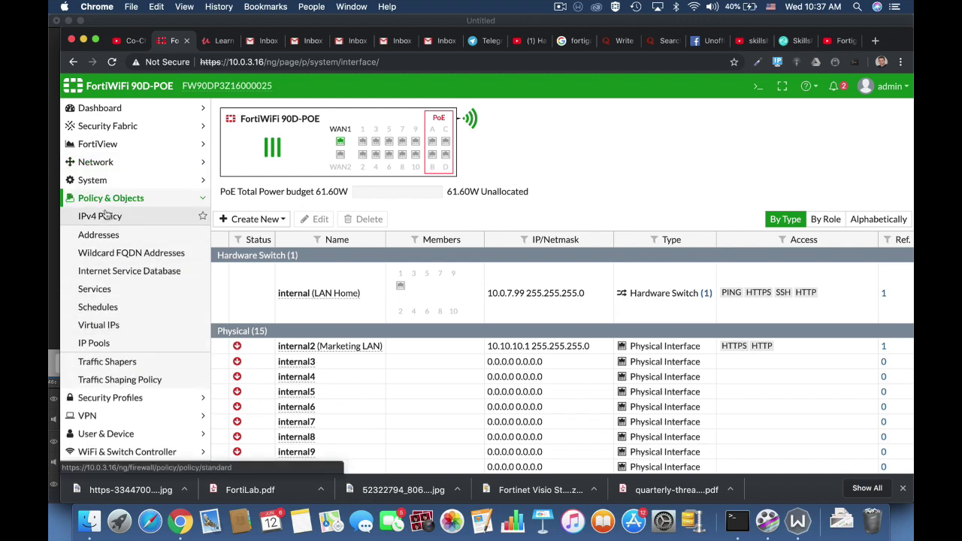
{"action": "left_click", "coordinate": [105, 216]}
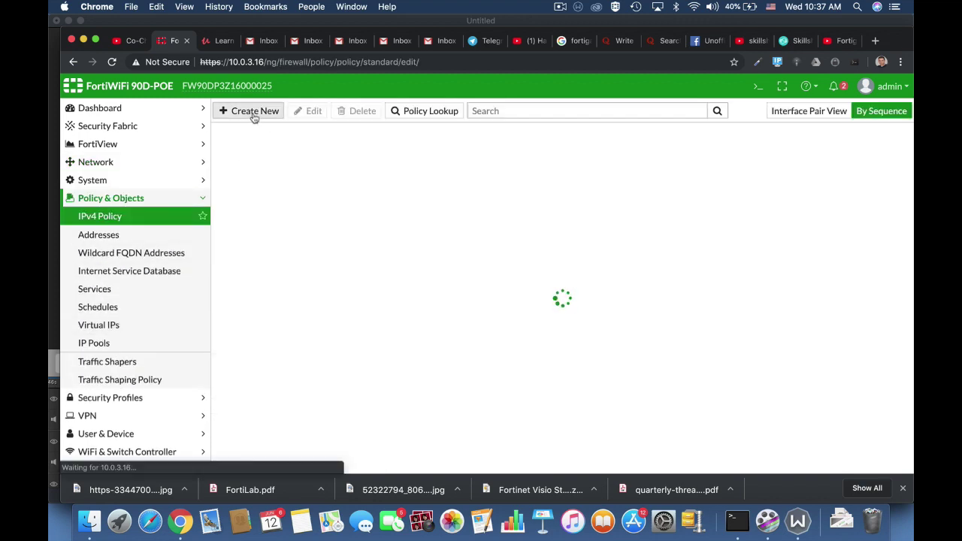
{"action": "left_click", "coordinate": [252, 113]}
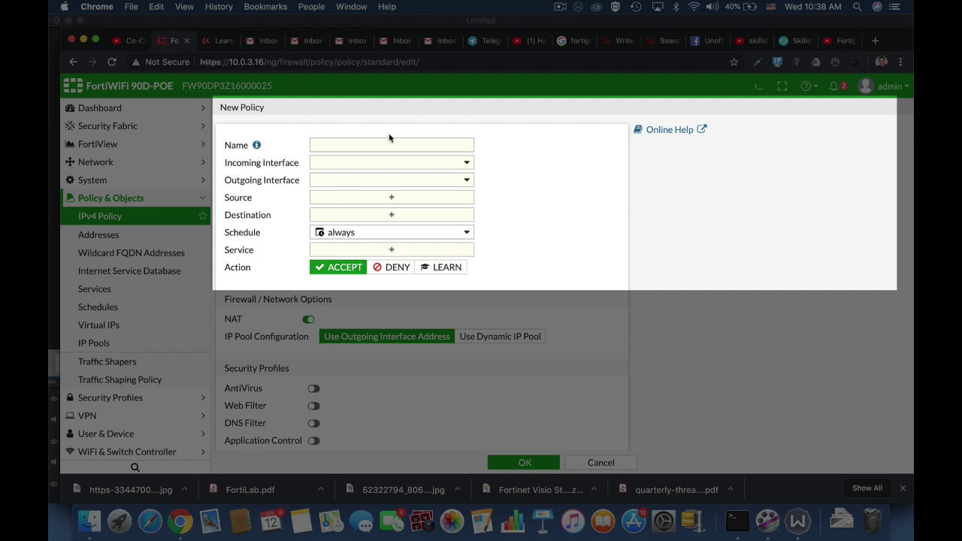
{"action": "left_click", "coordinate": [366, 149]}
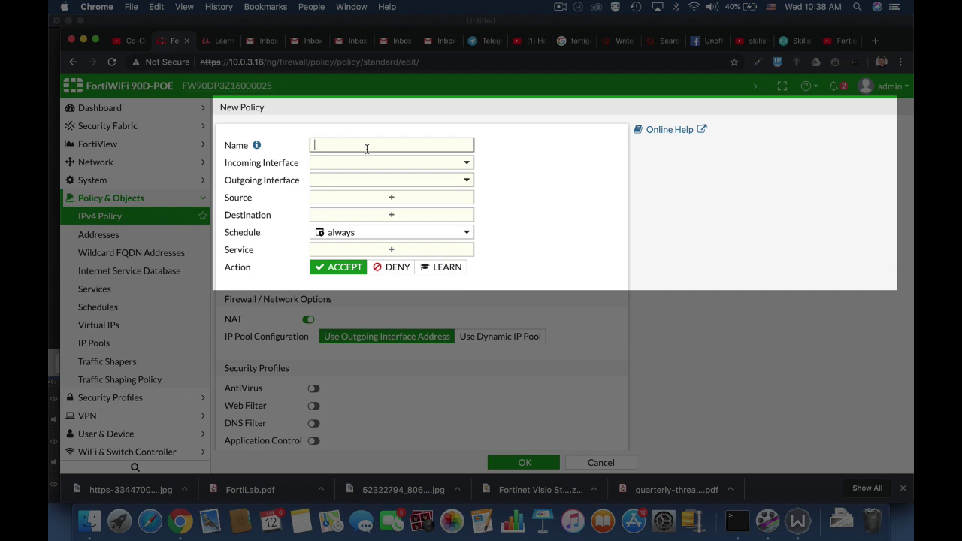
{"action": "type", "text": "Full_Access"}
Step: Set the incoming interface to lan and the outgoing interface to WAN (wan1)
{"action": "left_click", "coordinate": [410, 167]}
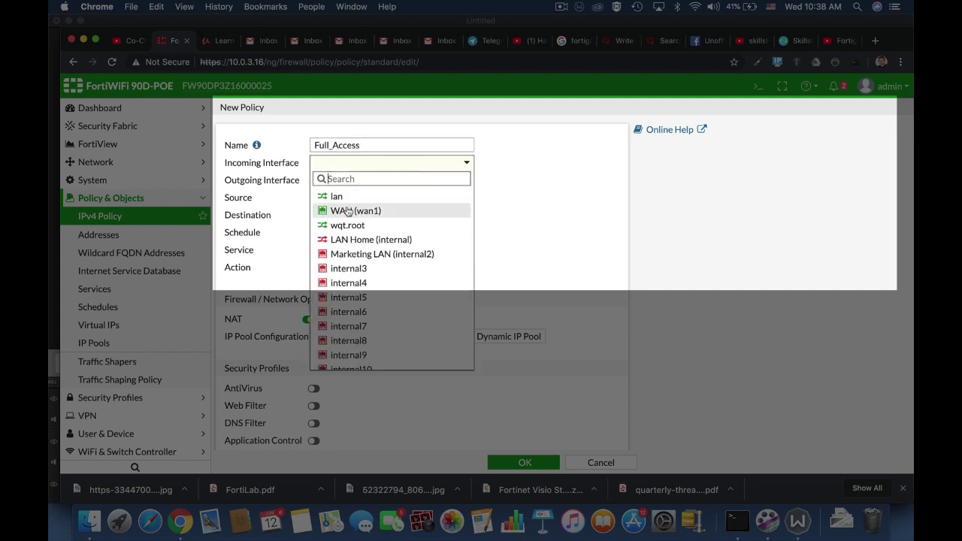
{"action": "mouse_move", "coordinate": [349, 198]}
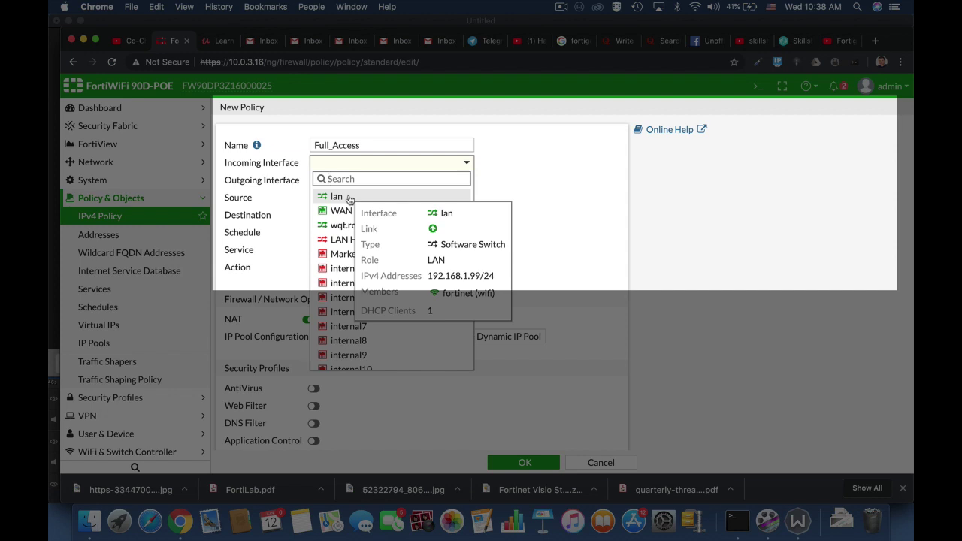
{"action": "left_click", "coordinate": [348, 198]}
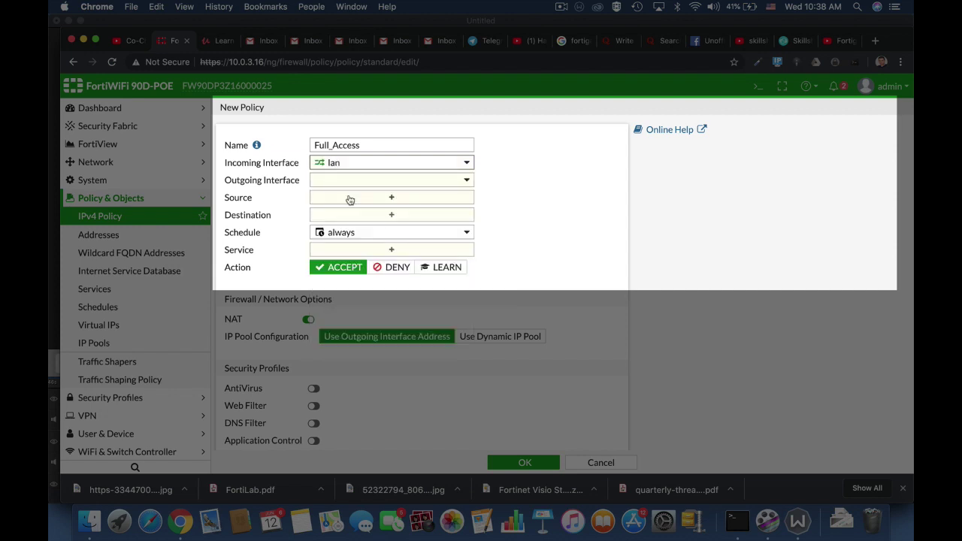
{"action": "left_click", "coordinate": [363, 184]}
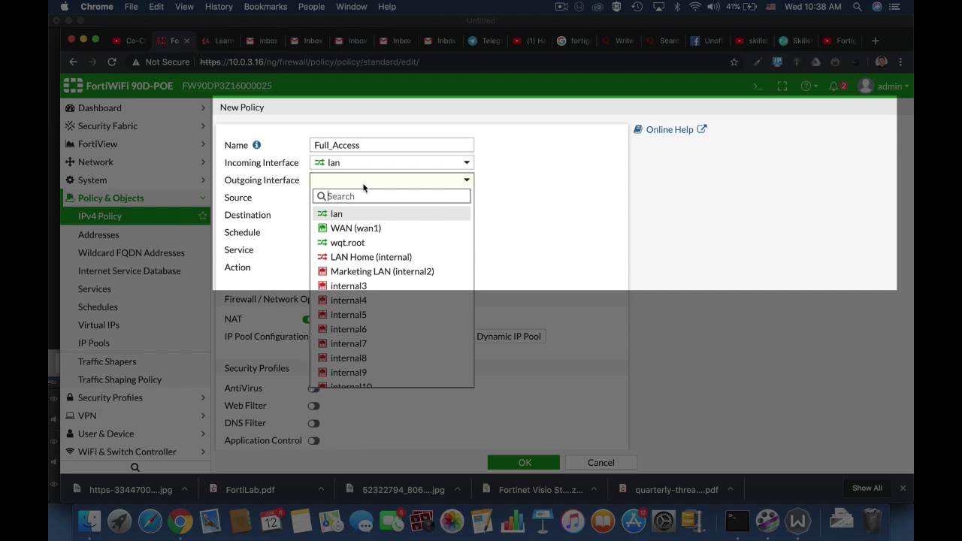
{"action": "left_click", "coordinate": [353, 229]}
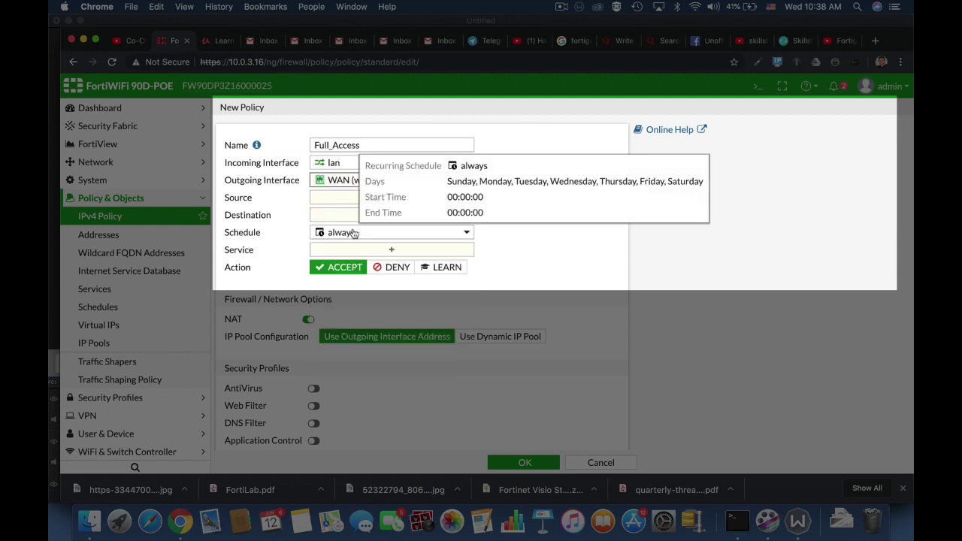
{"action": "mouse_move", "coordinate": [358, 179]}
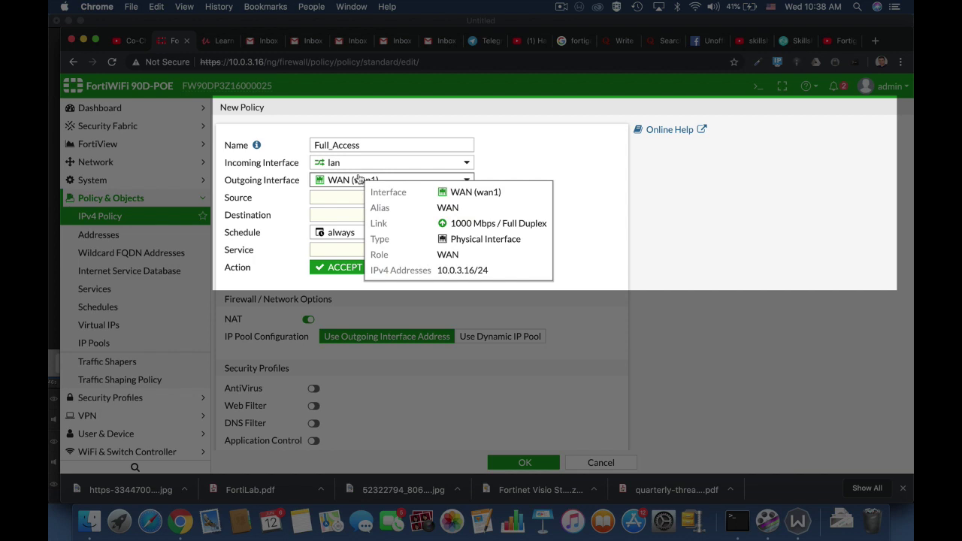
Step: Set the policy source to all, briefly adding and then removing the Linux PC device
{"action": "left_click", "coordinate": [344, 200]}
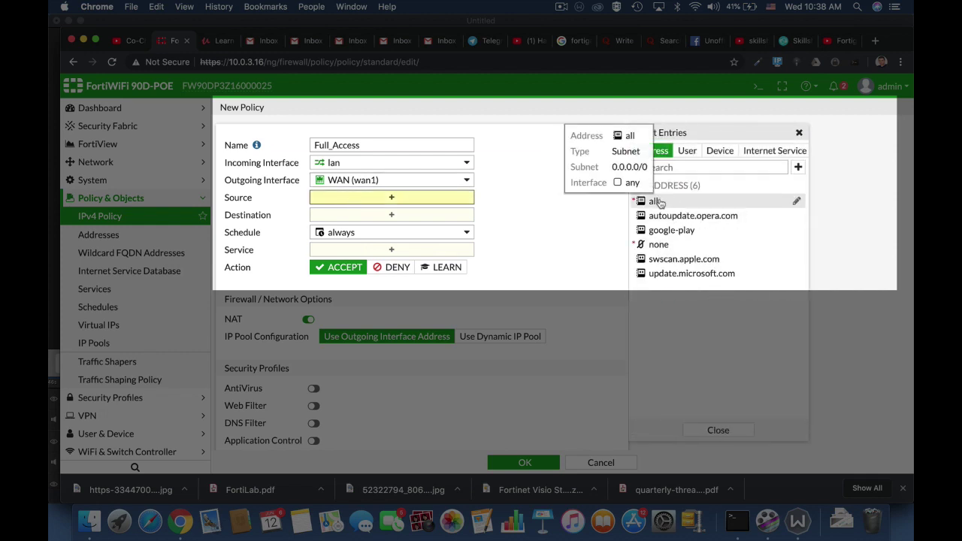
{"action": "left_click", "coordinate": [656, 201]}
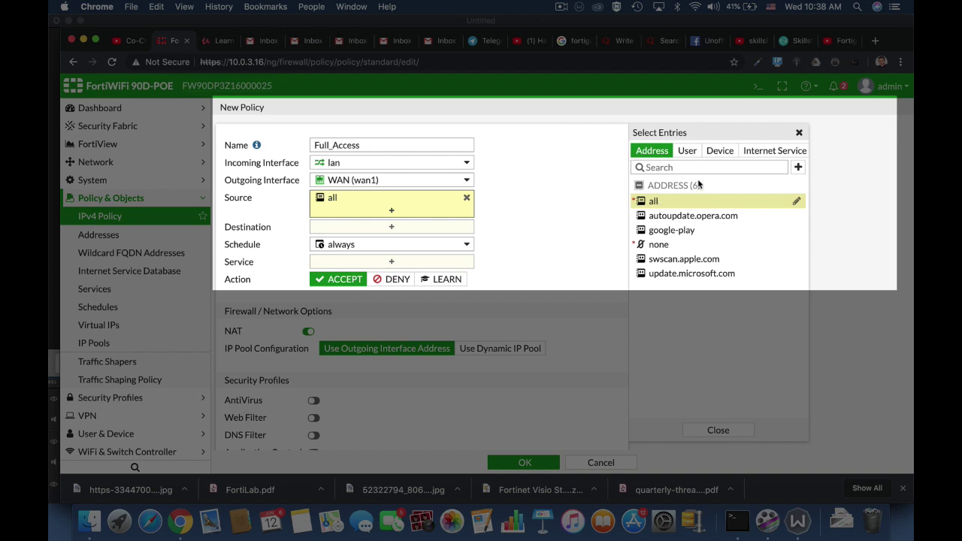
{"action": "left_click", "coordinate": [689, 153]}
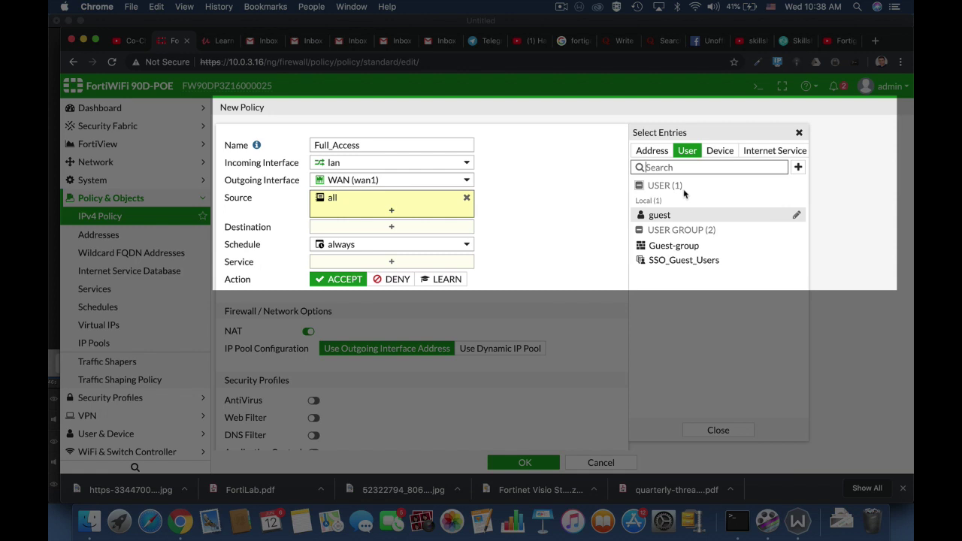
{"action": "mouse_move", "coordinate": [696, 247]}
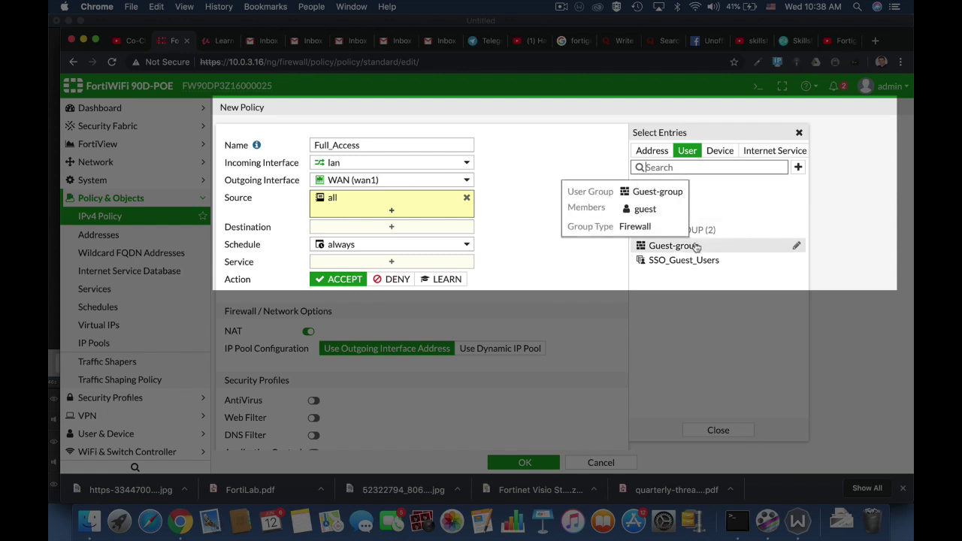
{"action": "left_click", "coordinate": [798, 167]}
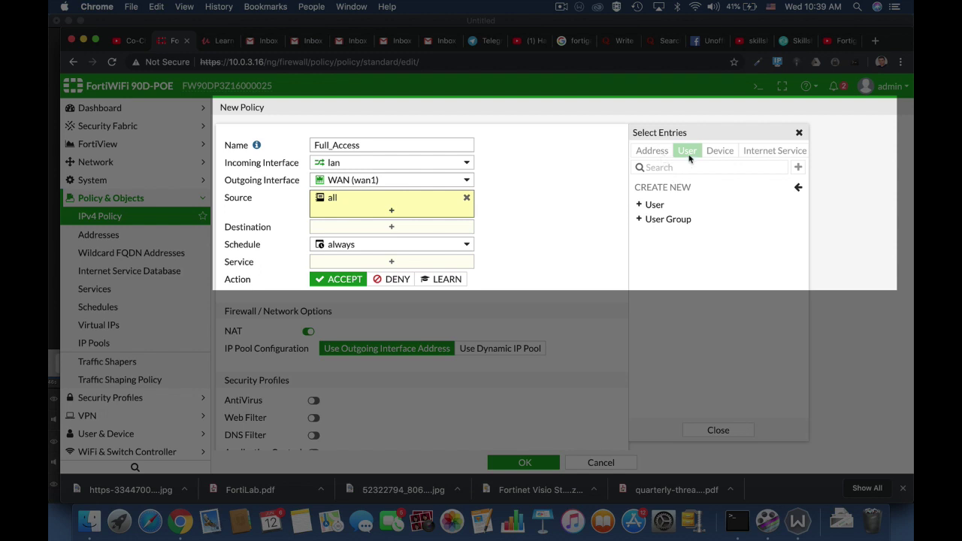
{"action": "left_click", "coordinate": [800, 188]}
{"action": "left_click", "coordinate": [720, 150]}
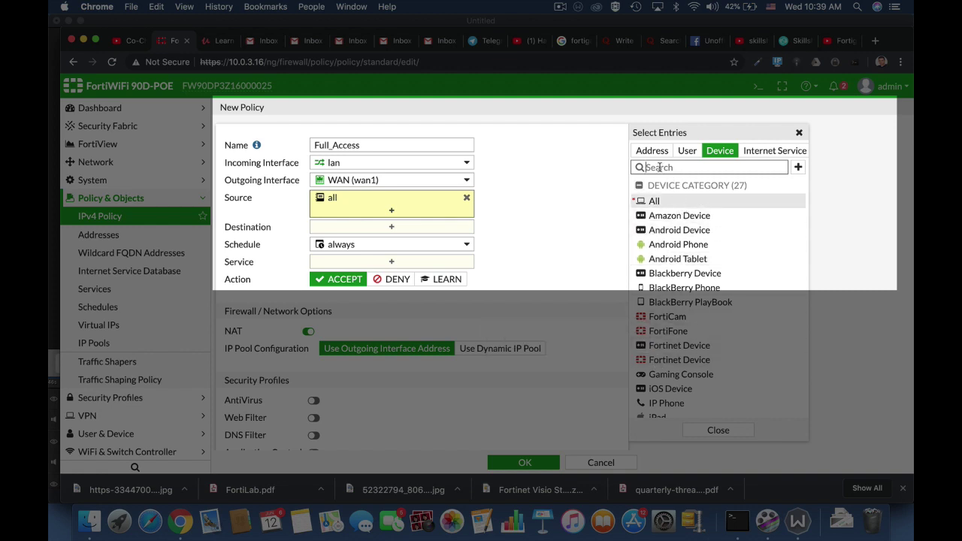
{"action": "type", "text": "Linux"}
{"action": "left_click", "coordinate": [653, 201]}
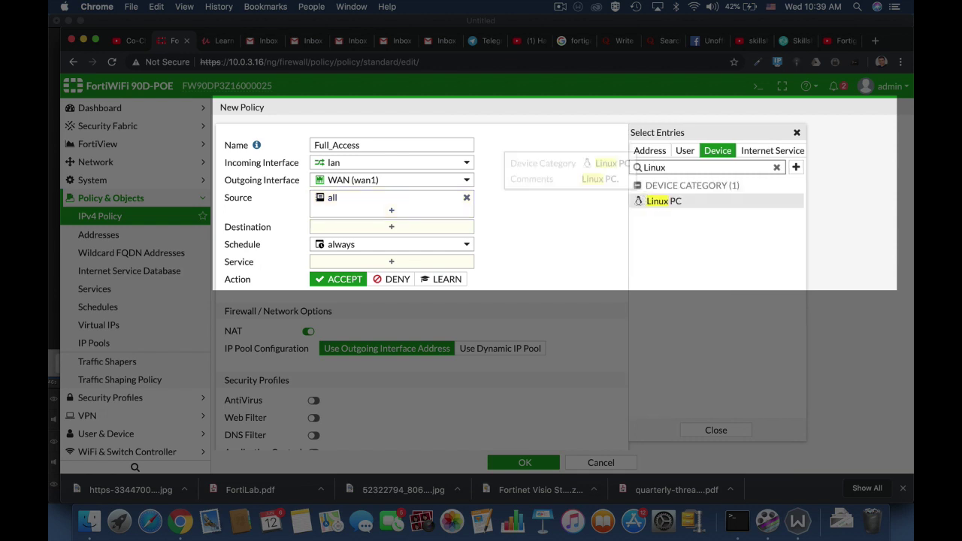
{"action": "left_click", "coordinate": [498, 219]}
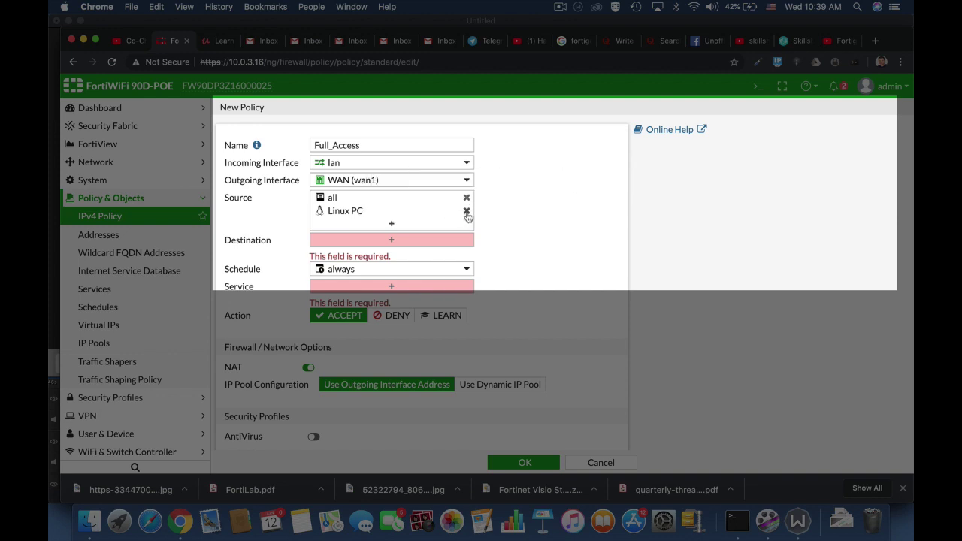
{"action": "left_click", "coordinate": [467, 213]}
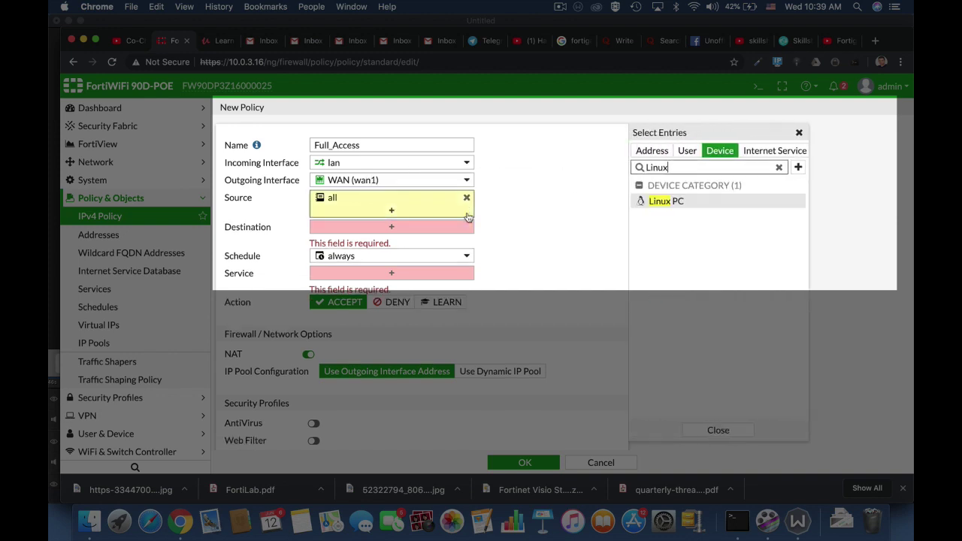
Step: Set the policy destination to all and check the schedule options
{"action": "left_click", "coordinate": [388, 229]}
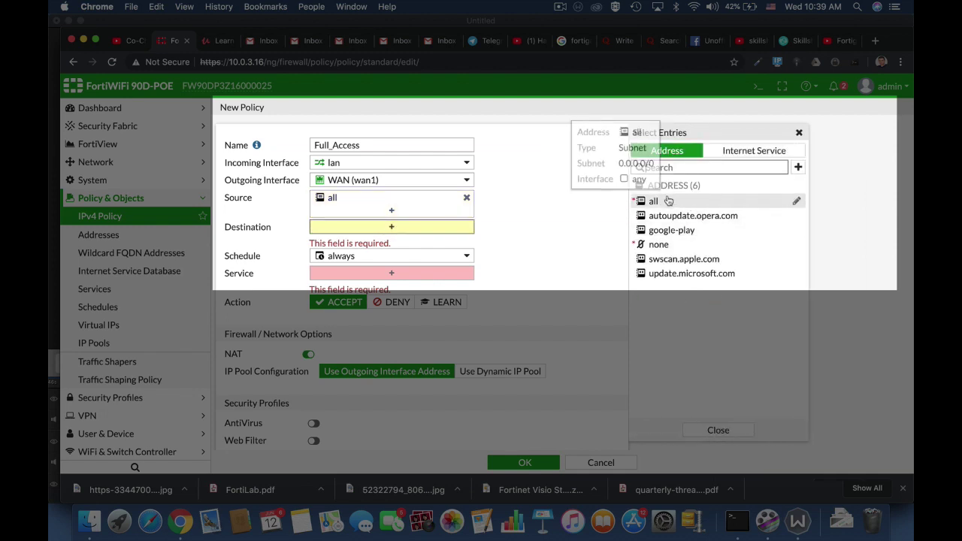
{"action": "left_click", "coordinate": [666, 202]}
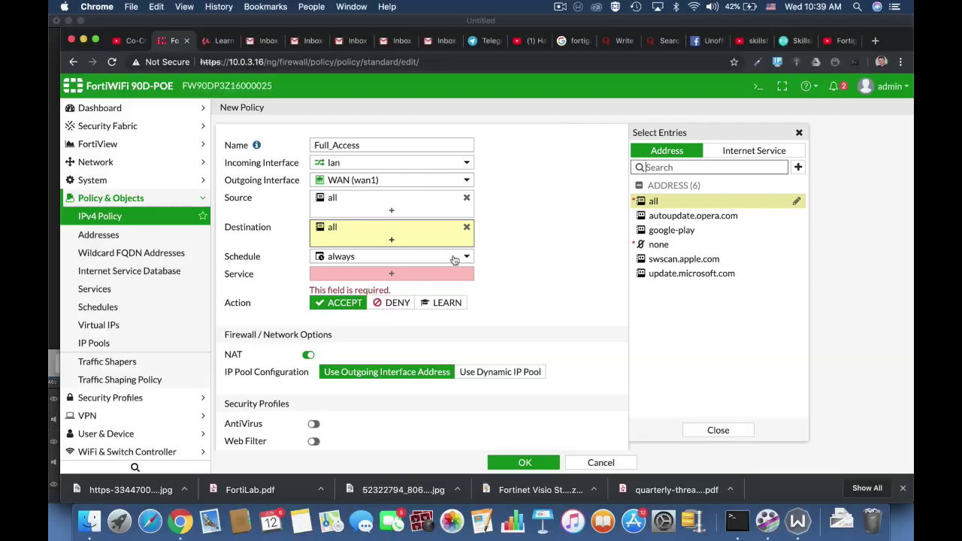
{"action": "left_click", "coordinate": [453, 258]}
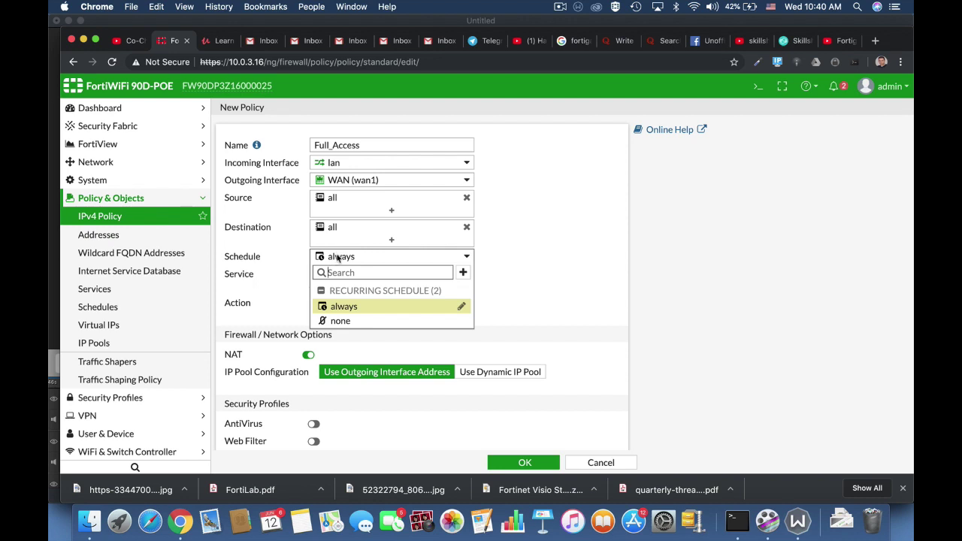
Step: Search the services list, then select ALL as the Full_Access policy's service
{"action": "left_click", "coordinate": [545, 279]}
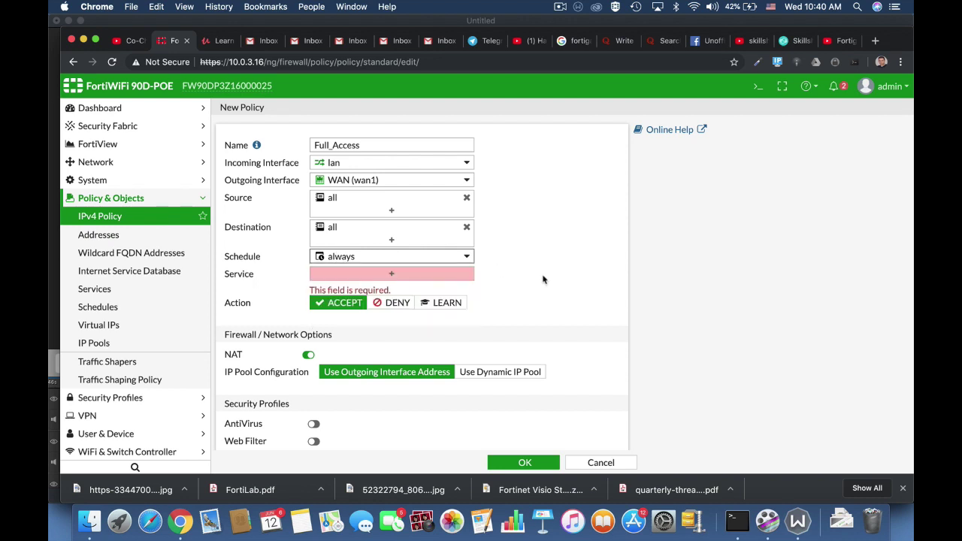
{"action": "left_click", "coordinate": [392, 275]}
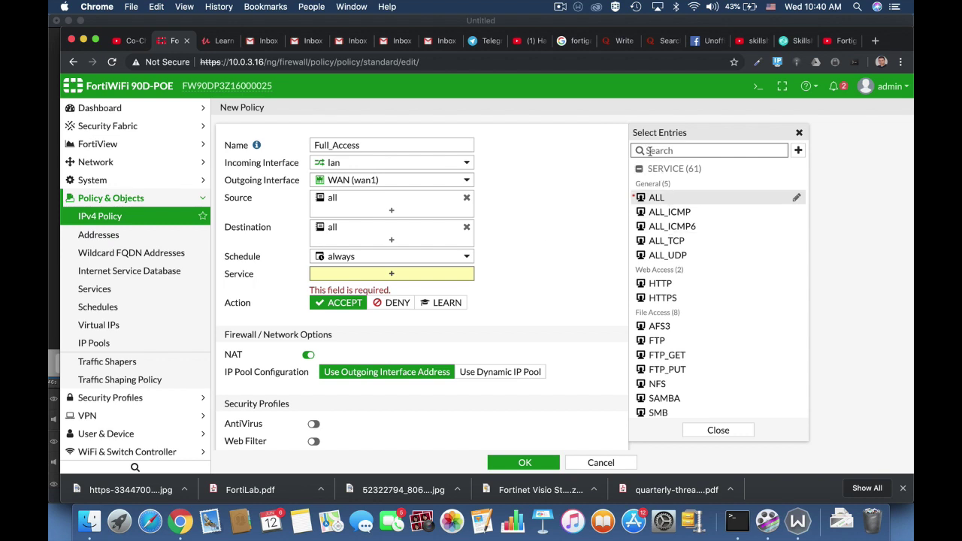
{"action": "type", "text": "http"}
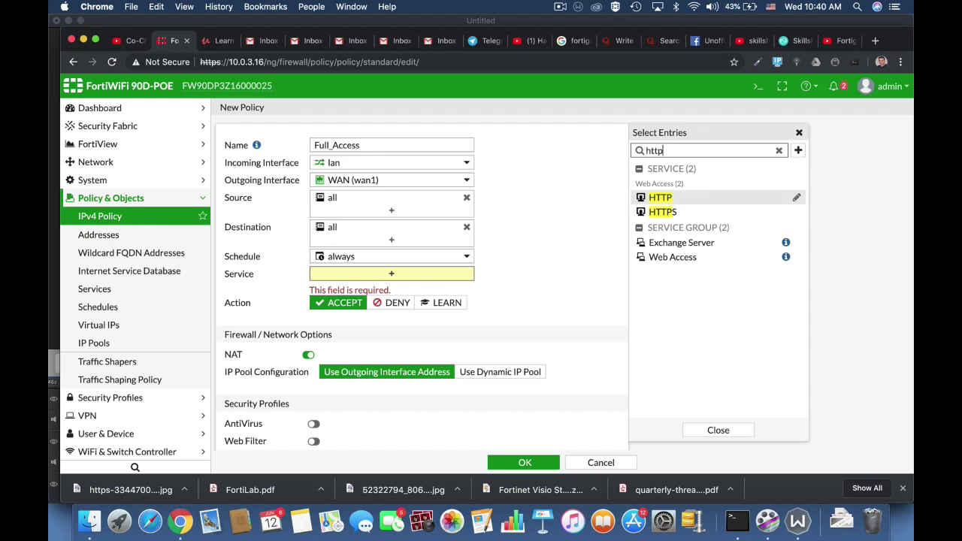
{"action": "key", "text": "BackSpace"}
{"action": "key", "text": "BackSpace"}
{"action": "key", "text": "BackSpace"}
{"action": "key", "text": "BackSpace"}
{"action": "type", "text": "ftp"}
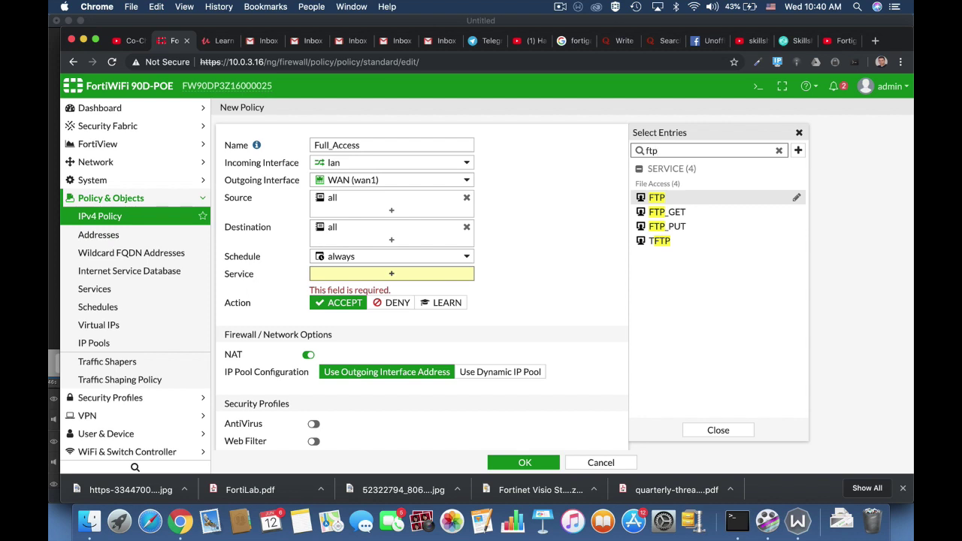
{"action": "left_click", "coordinate": [779, 150]}
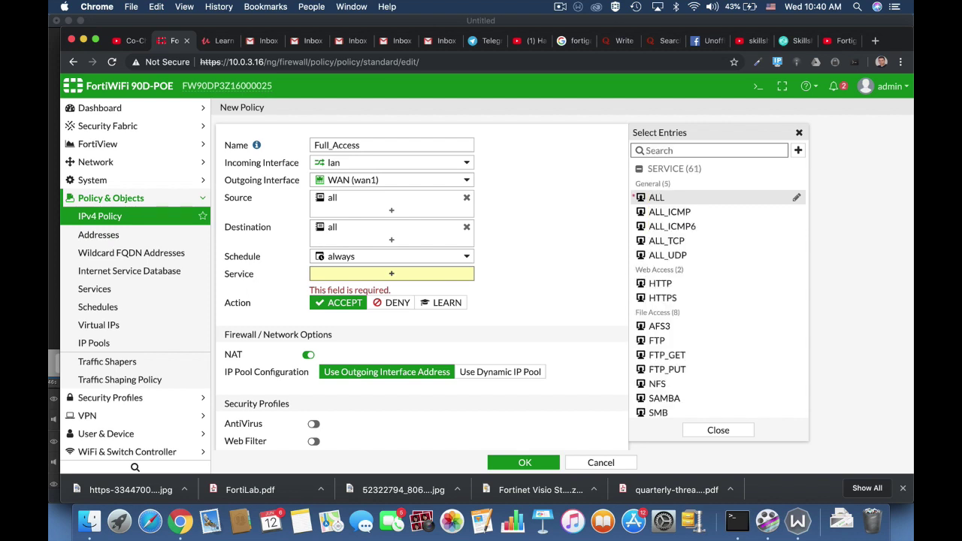
{"action": "left_click", "coordinate": [655, 198]}
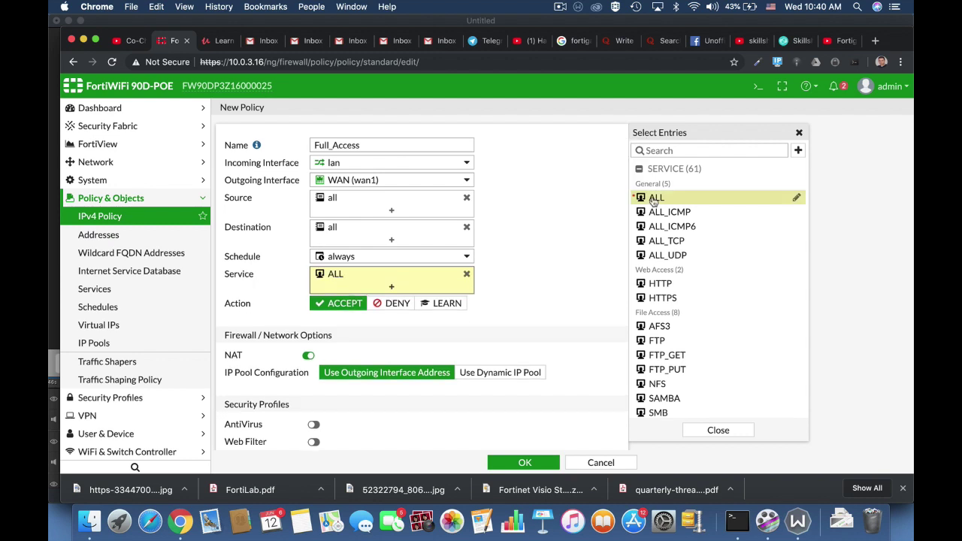
{"action": "left_click", "coordinate": [543, 281]}
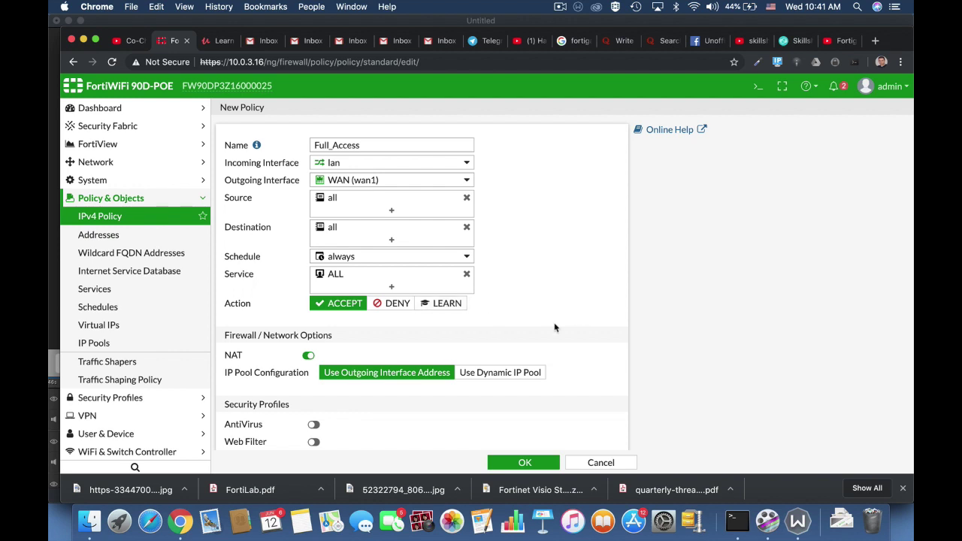
Step: Keep NAT enabled and log only Security Events for allowed traffic
{"action": "scroll", "coordinate": [554, 326], "scroll_direction": "down", "scroll_amount": 4}
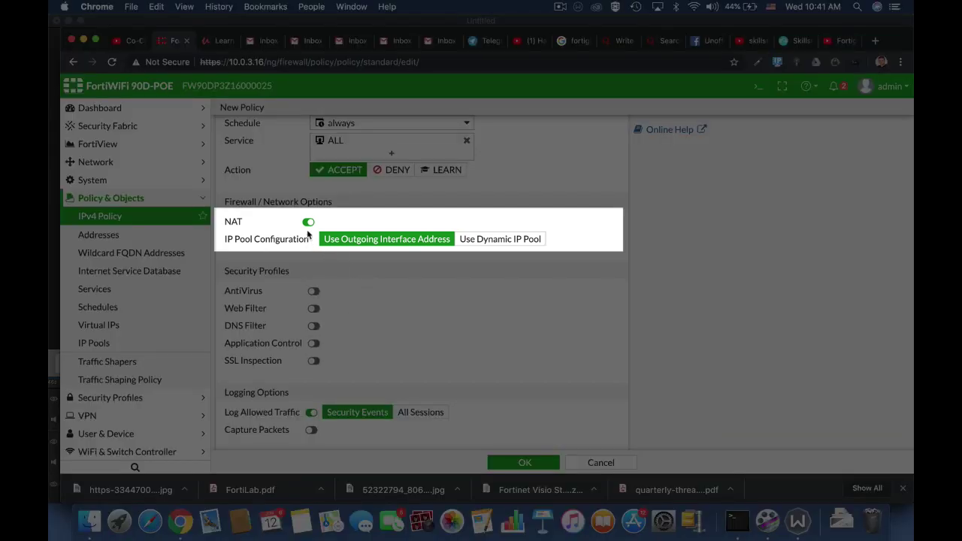
{"action": "left_click", "coordinate": [307, 223]}
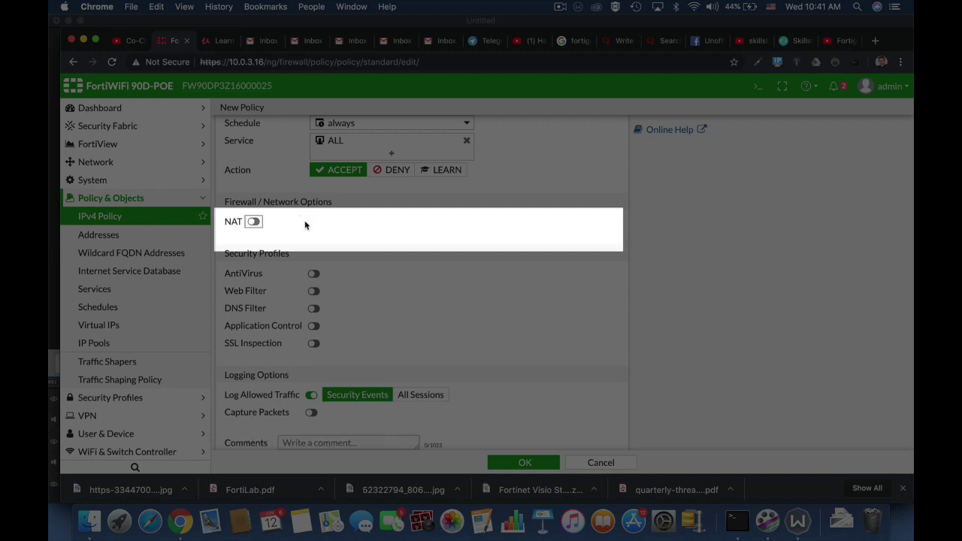
{"action": "left_click", "coordinate": [253, 221]}
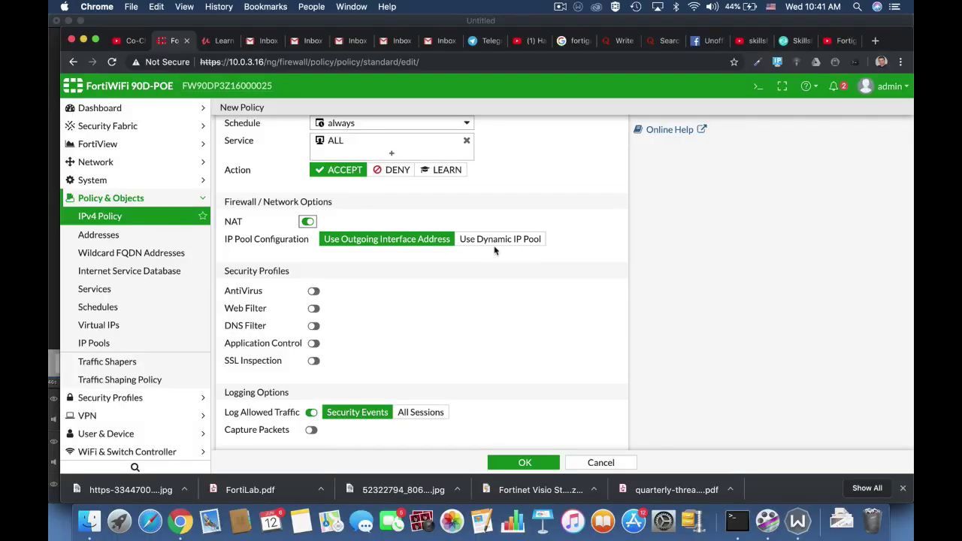
{"action": "scroll", "coordinate": [493, 251], "scroll_direction": "down", "scroll_amount": 3}
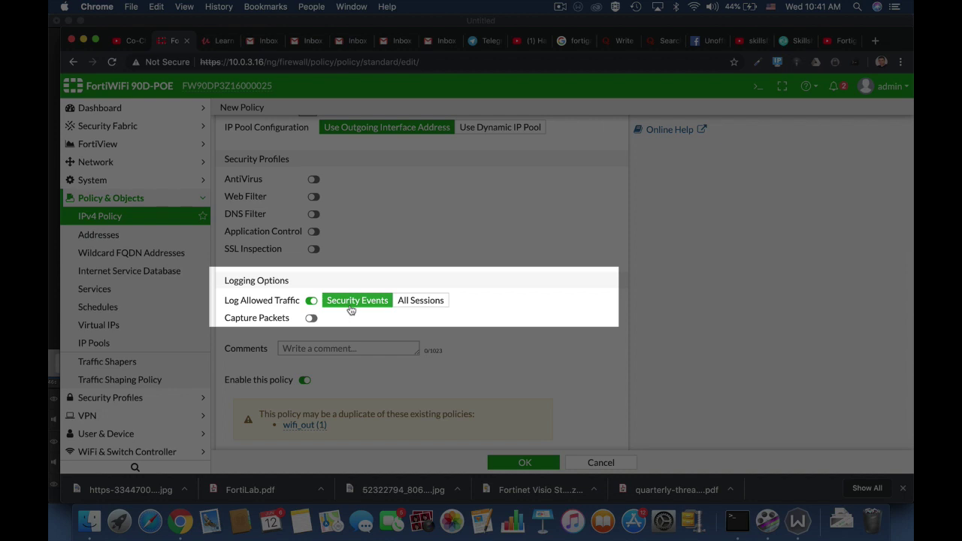
{"action": "left_click", "coordinate": [412, 301]}
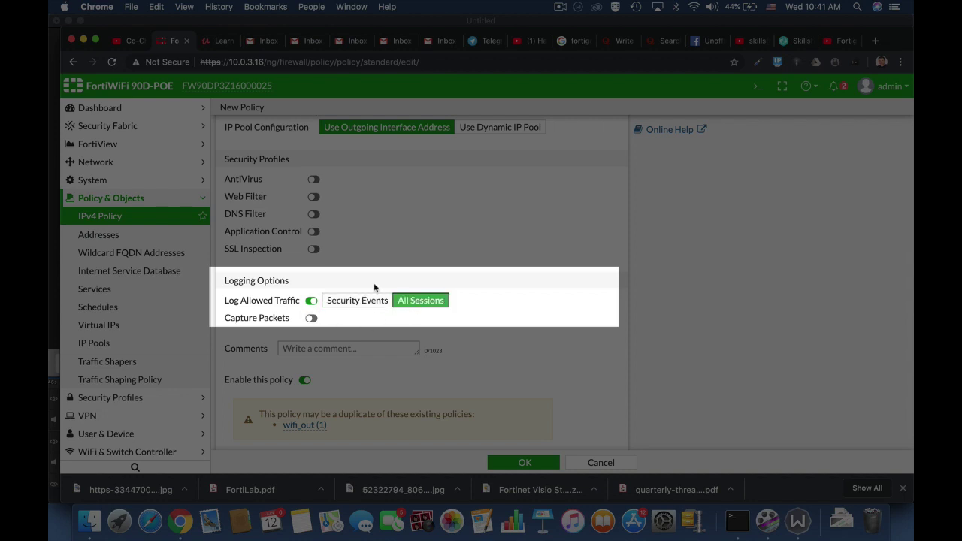
{"action": "left_click", "coordinate": [360, 302]}
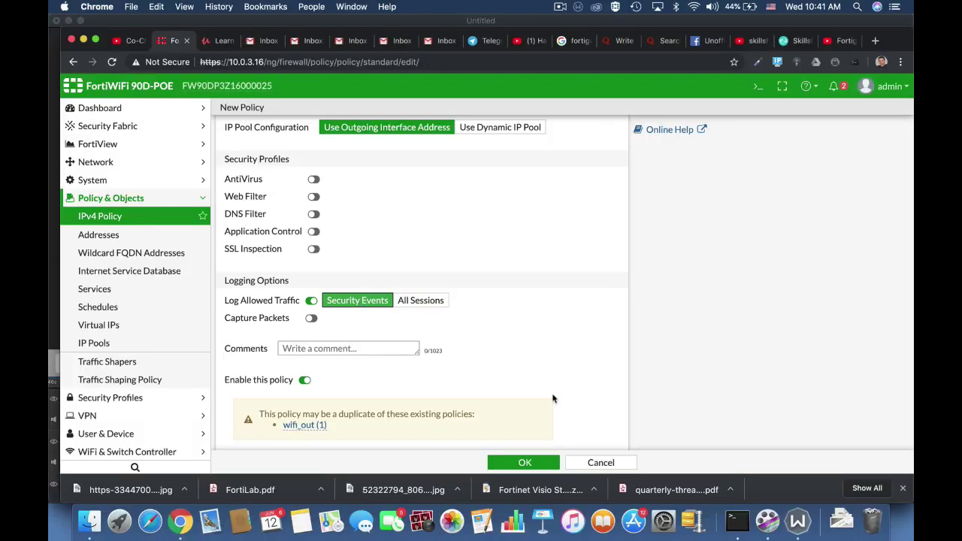
{"action": "scroll", "coordinate": [552, 398], "scroll_direction": "down", "scroll_amount": 2}
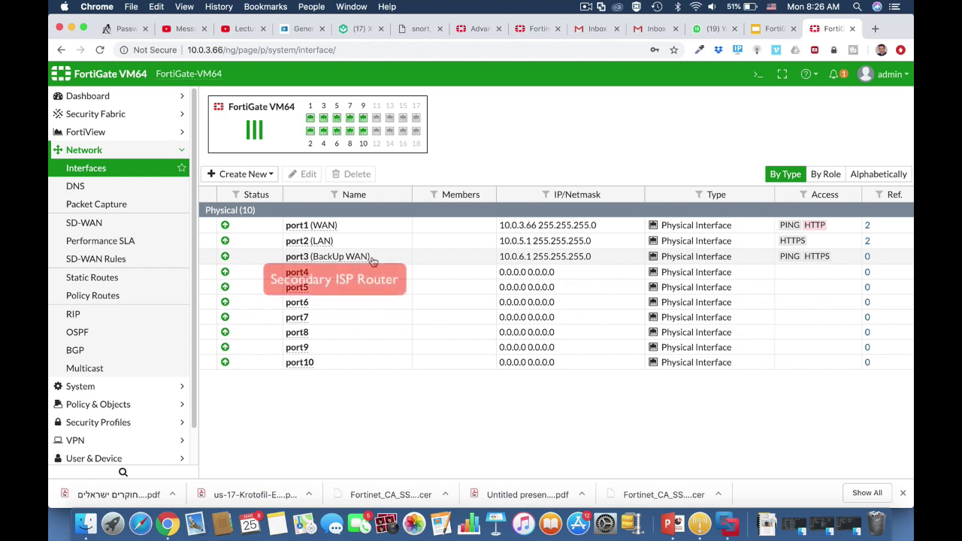
Step: Inspect the existing WAN default route in Static Routes without changing it
{"action": "left_click", "coordinate": [155, 278]}
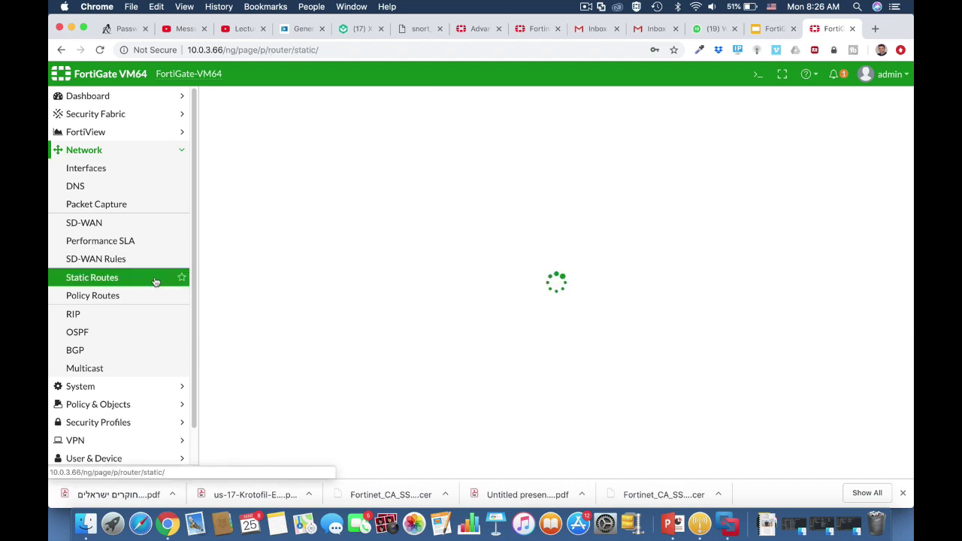
{"action": "left_click", "coordinate": [268, 139]}
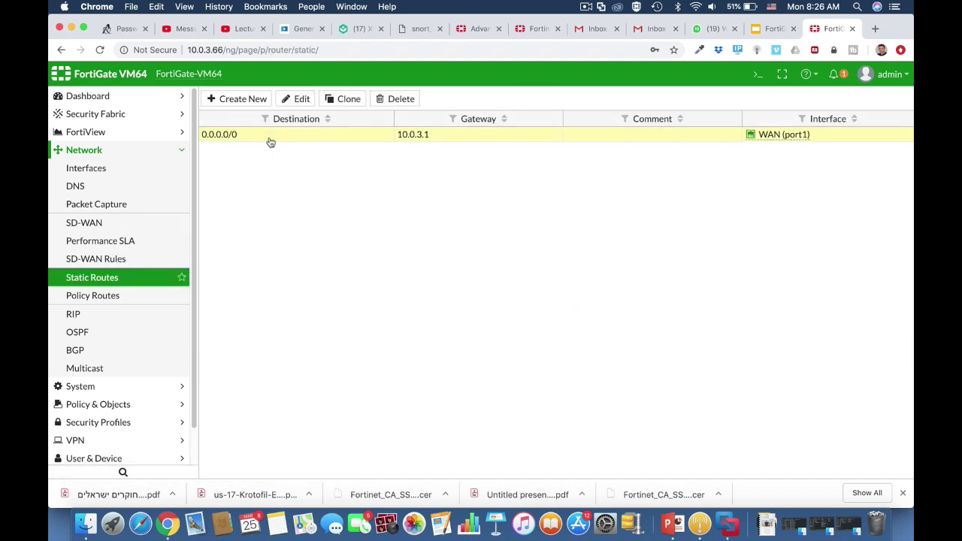
{"action": "left_click", "coordinate": [301, 98]}
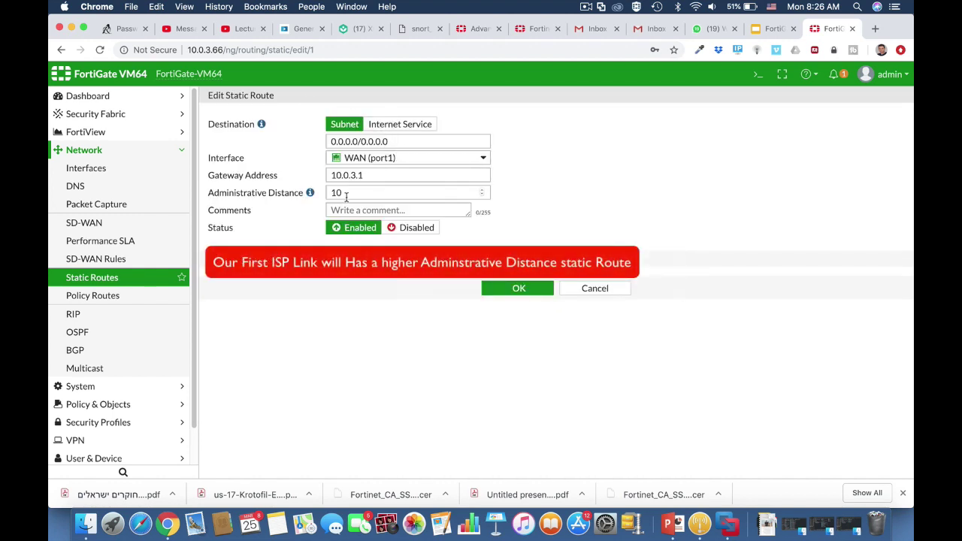
{"action": "left_click", "coordinate": [585, 288]}
Step: Add a static route via BackUp WAN (port3), gateway 10.0.6.254, administrative distance 20
{"action": "left_click", "coordinate": [248, 98]}
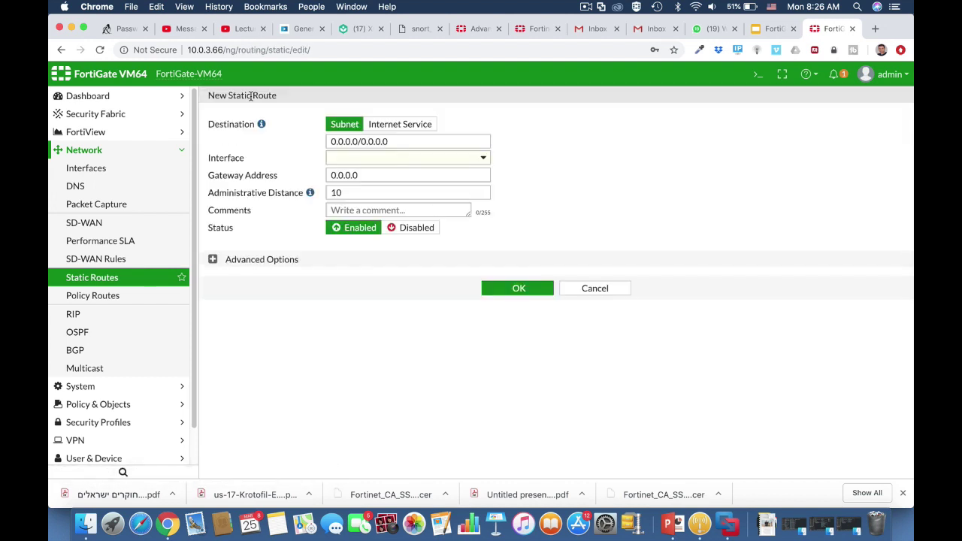
{"action": "left_click", "coordinate": [381, 160]}
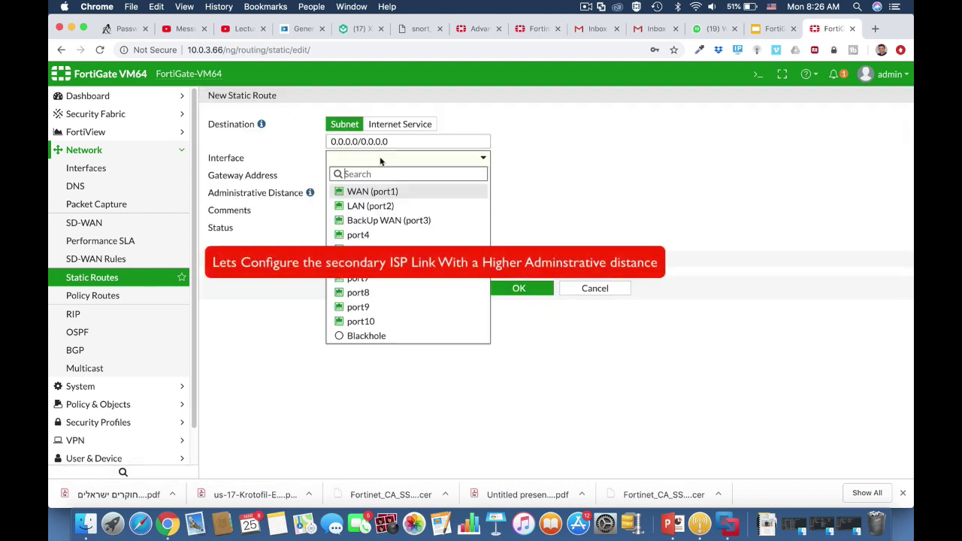
{"action": "left_click", "coordinate": [382, 219]}
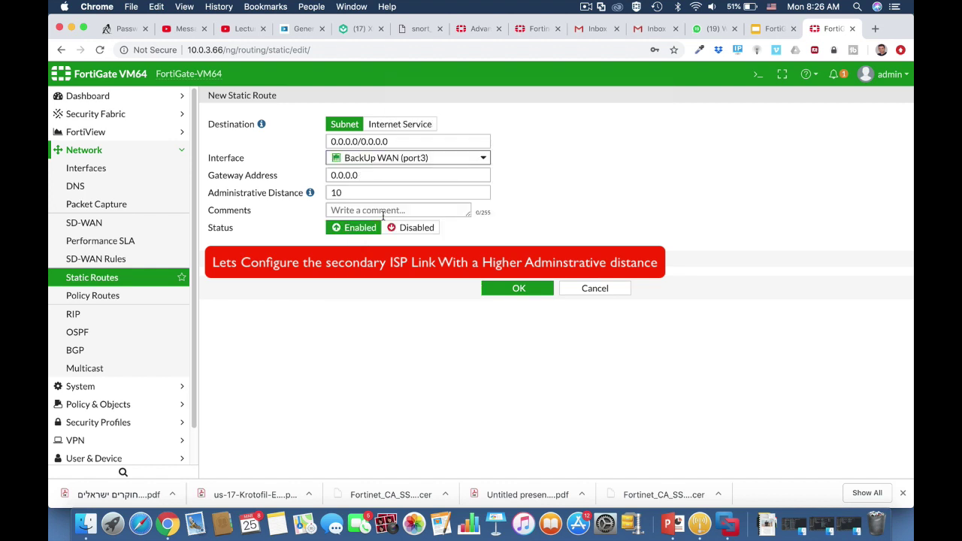
{"action": "left_click_drag", "start_coordinate": [343, 193], "coordinate": [320, 195]}
{"action": "type", "text": "20"}
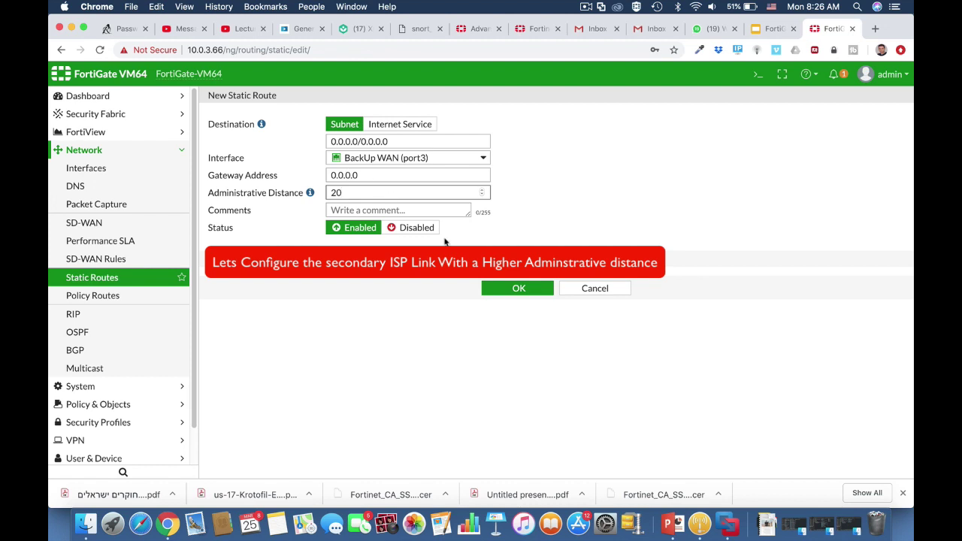
{"action": "left_click_drag", "start_coordinate": [364, 178], "coordinate": [325, 178]}
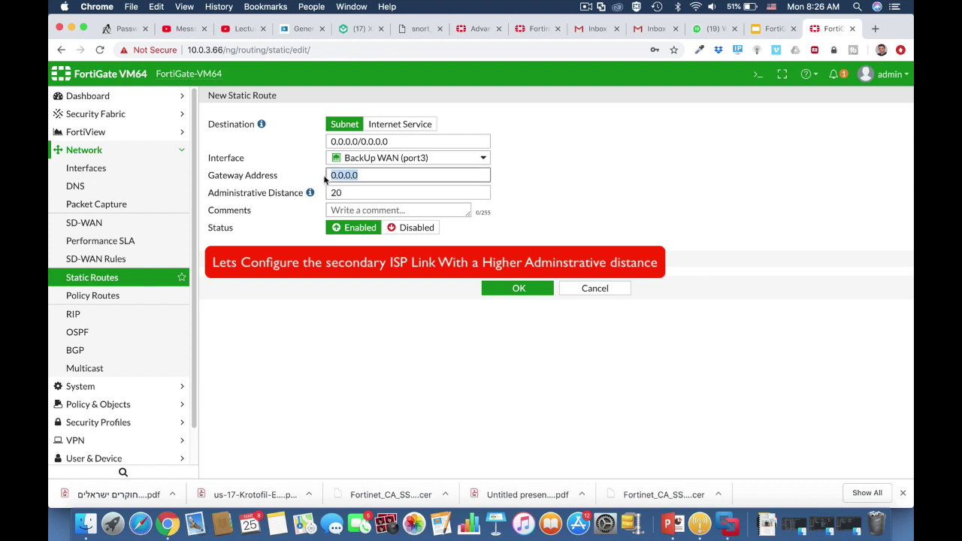
{"action": "type", "text": "10.0."}
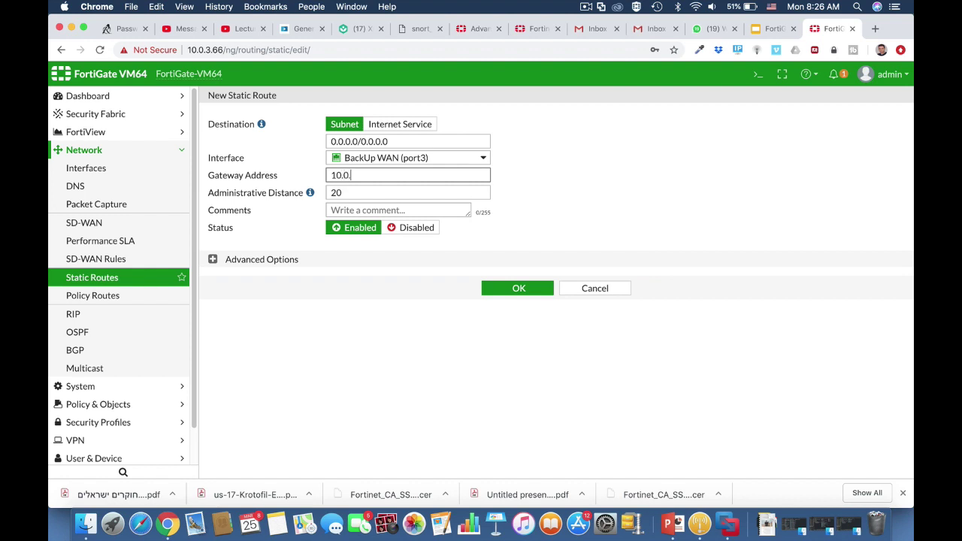
{"action": "type", "text": "6.254"}
{"action": "left_click", "coordinate": [528, 294]}
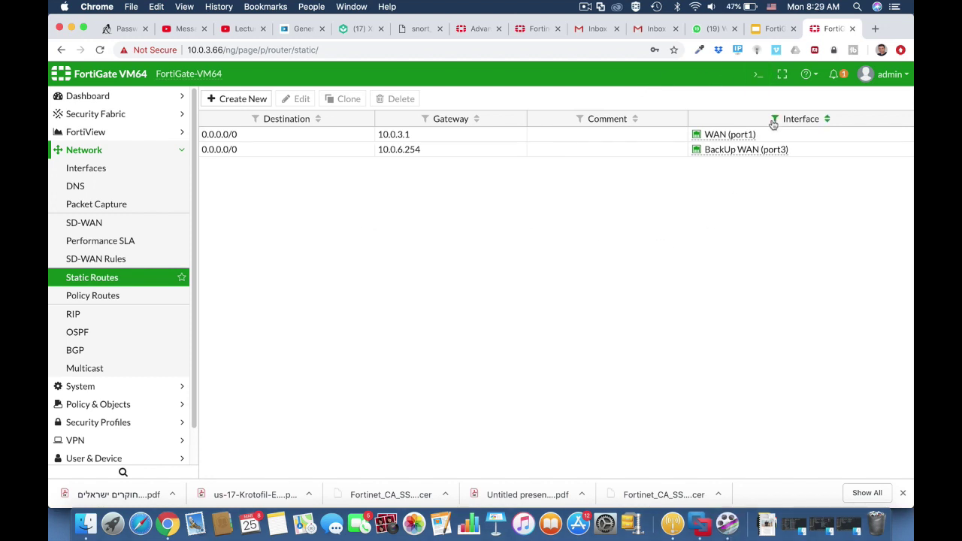
Step: Show the full routing table with 'get router info routing-table all' in the CLI console
{"action": "left_click", "coordinate": [756, 77]}
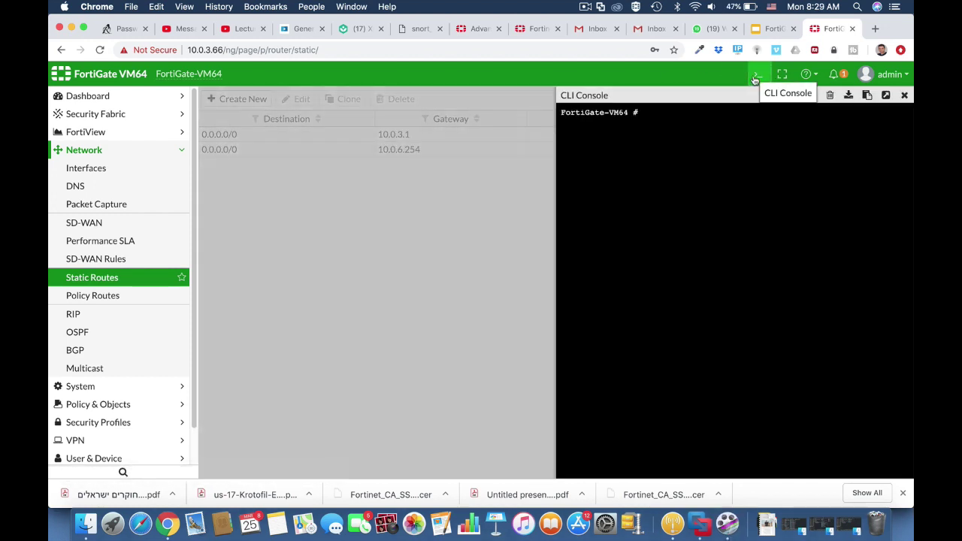
{"action": "type", "text": "get router"}
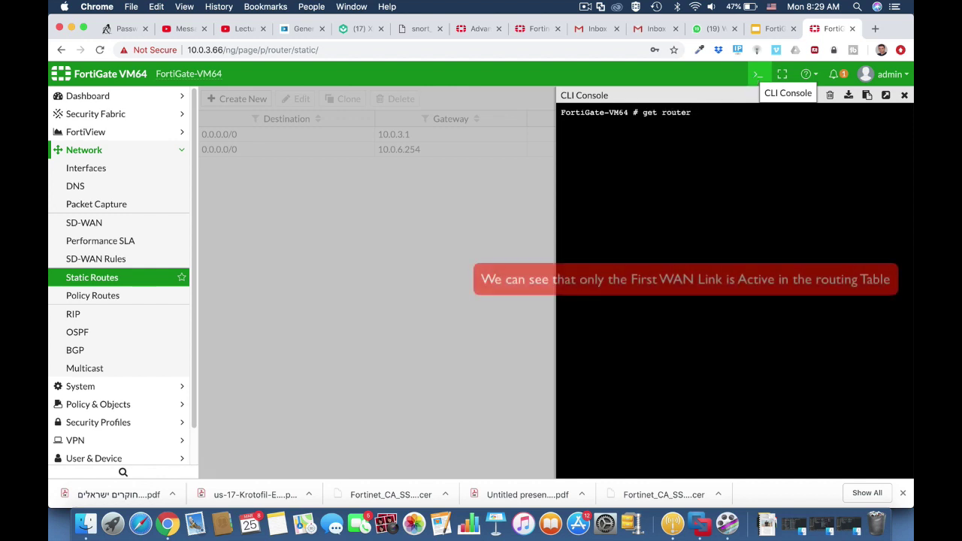
{"action": "type", "text": " info ro"}
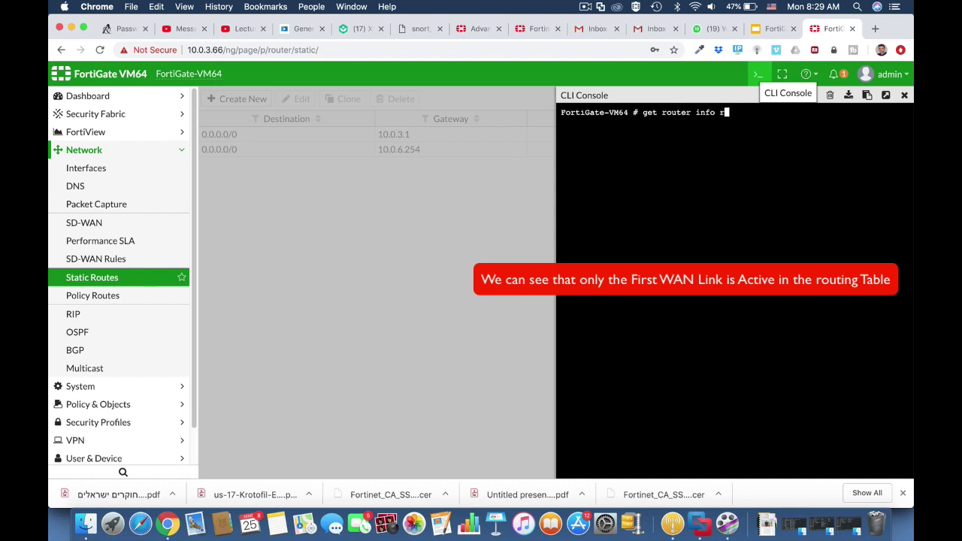
{"action": "key", "text": "Tab"}
{"action": "type", "text": "all"}
{"action": "key", "text": "Return"}
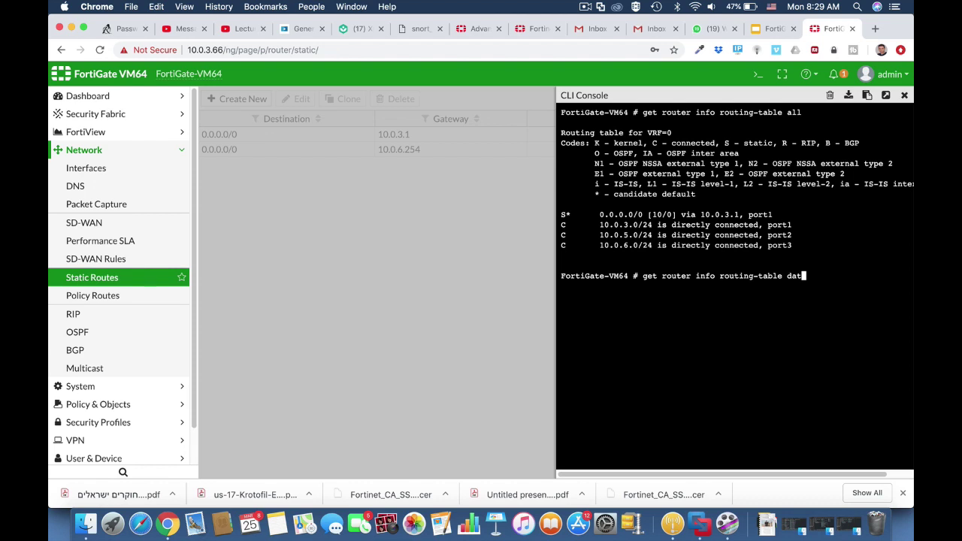
Step: List the routing table database to see the port3 route on standby
{"action": "type", "text": "abase"}
{"action": "key", "text": "Return"}
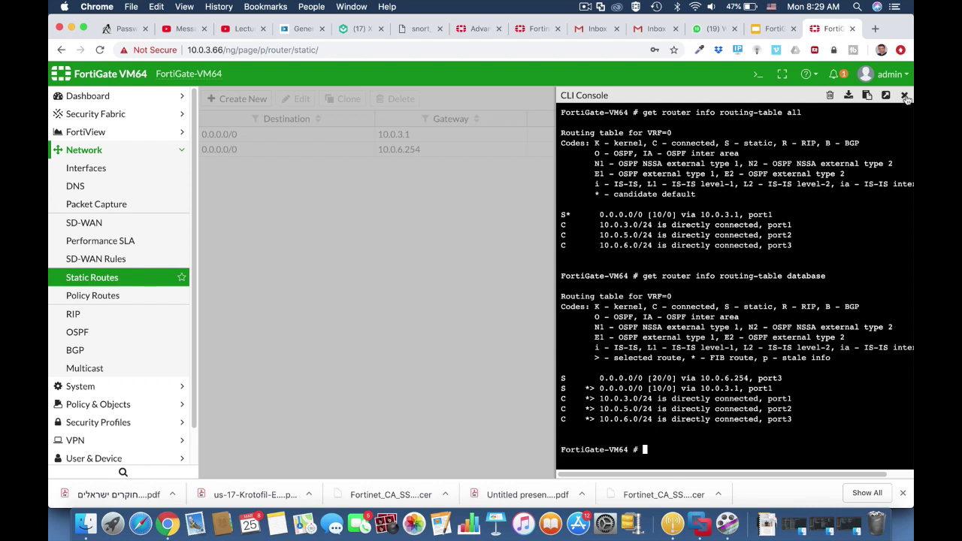
{"action": "left_click", "coordinate": [905, 96]}
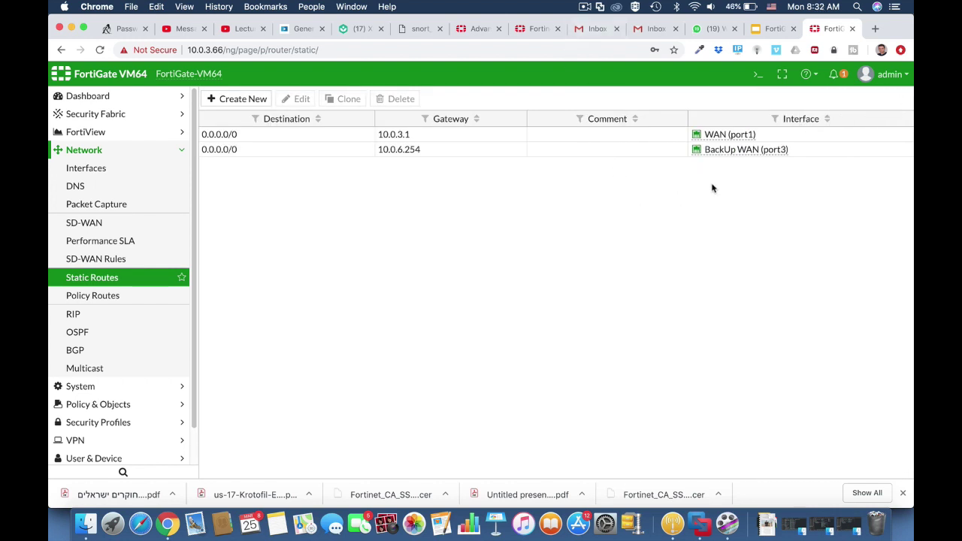
{"action": "left_click", "coordinate": [758, 75]}
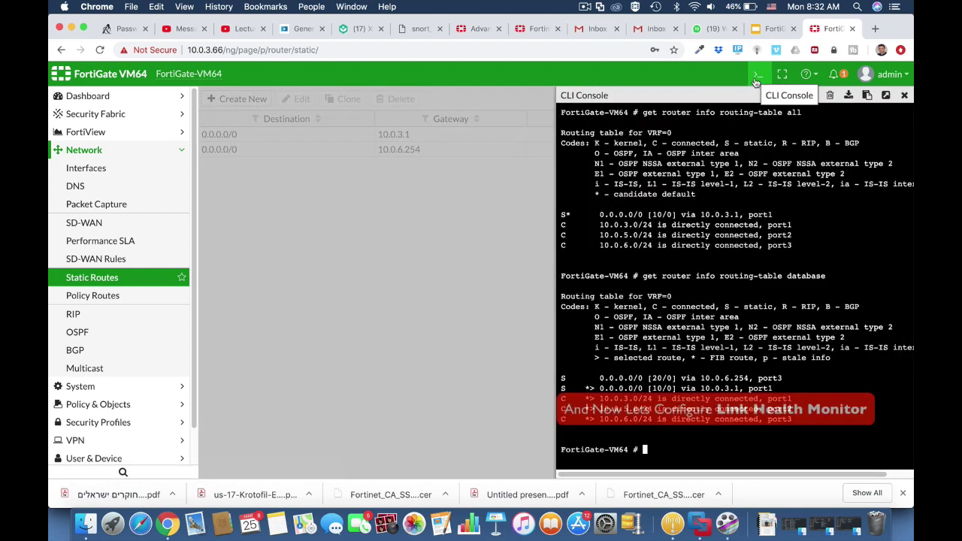
Step: Create link monitor testlink with source interface port3 and server 8.8.8.8
{"action": "type", "text": "conf"}
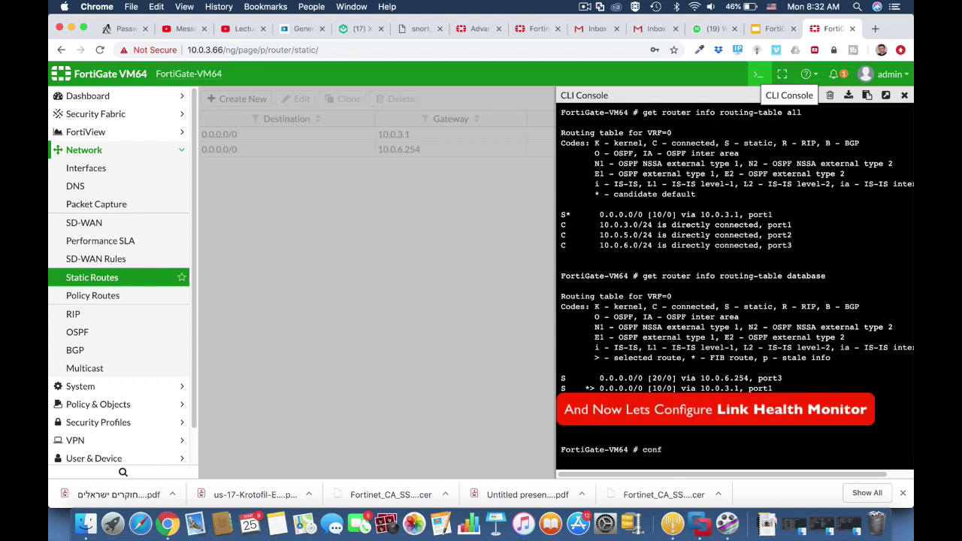
{"action": "type", "text": "ig system link-monitor"}
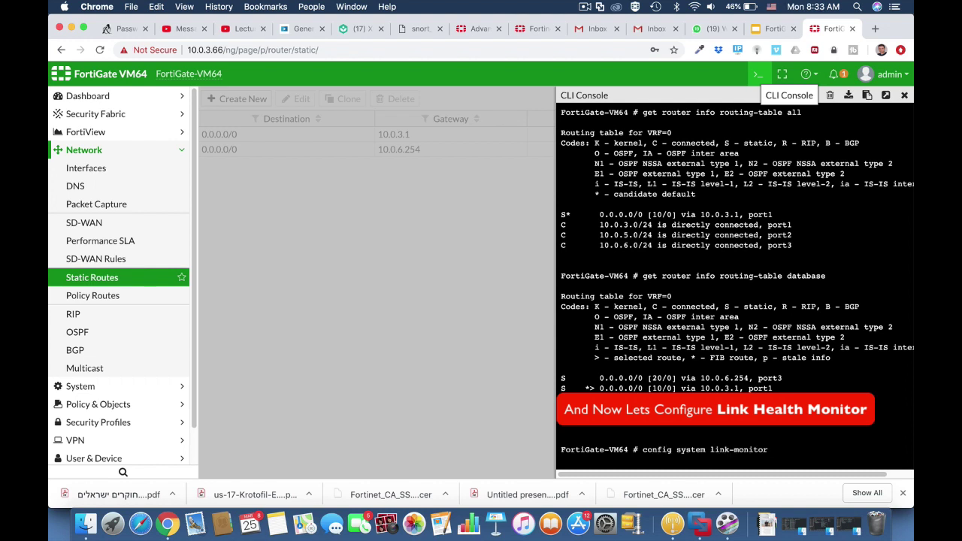
{"action": "key", "text": "Return"}
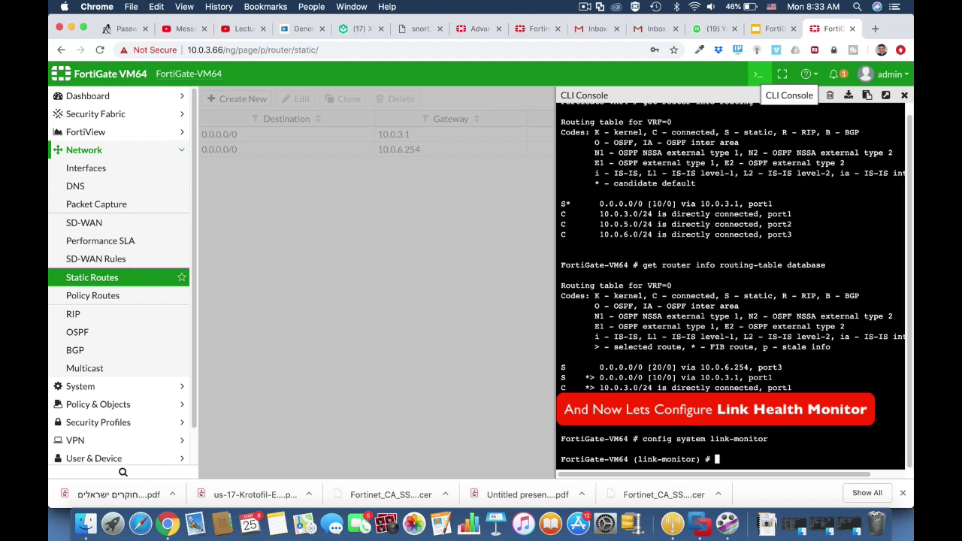
{"action": "type", "text": "edit test"}
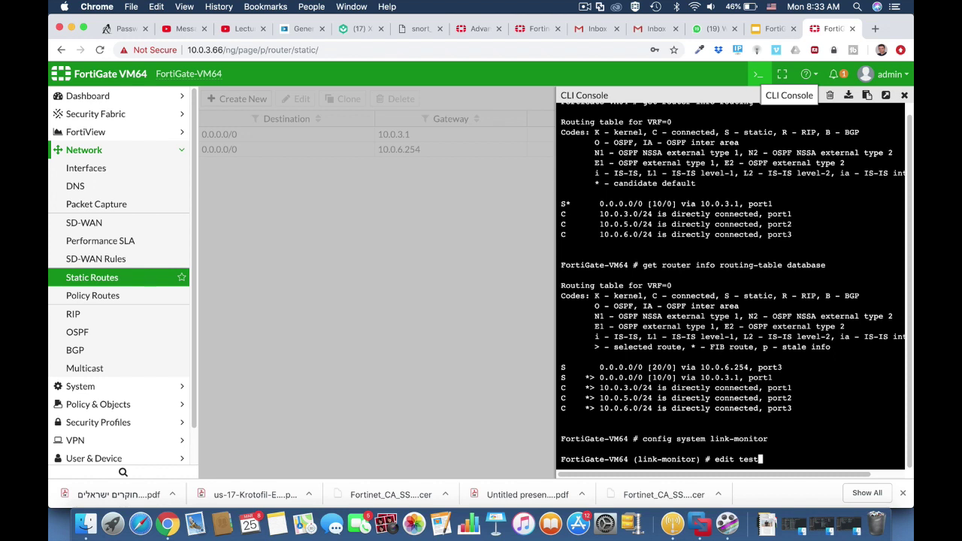
{"action": "type", "text": "link"}
{"action": "key", "text": "Return"}
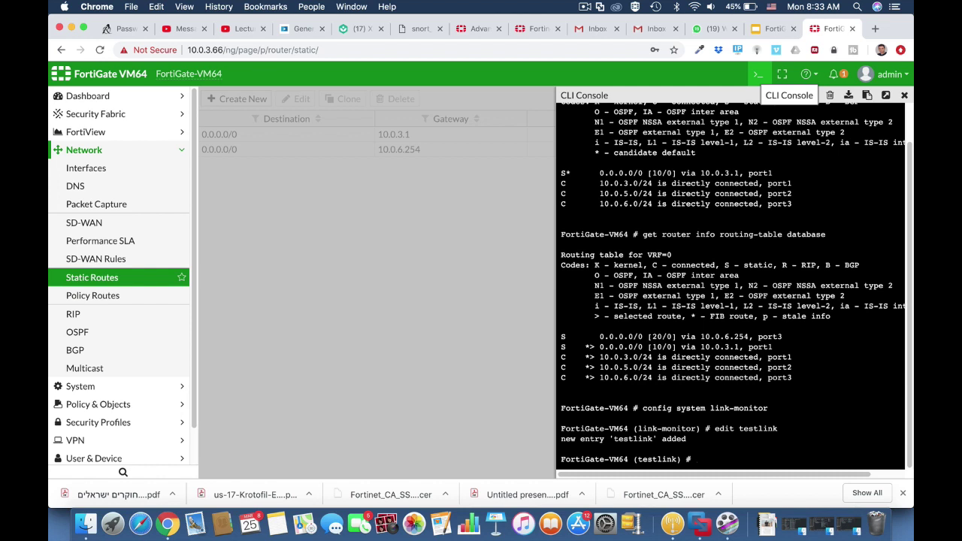
{"action": "type", "text": "set srcintf port3"}
{"action": "key", "text": "Return"}
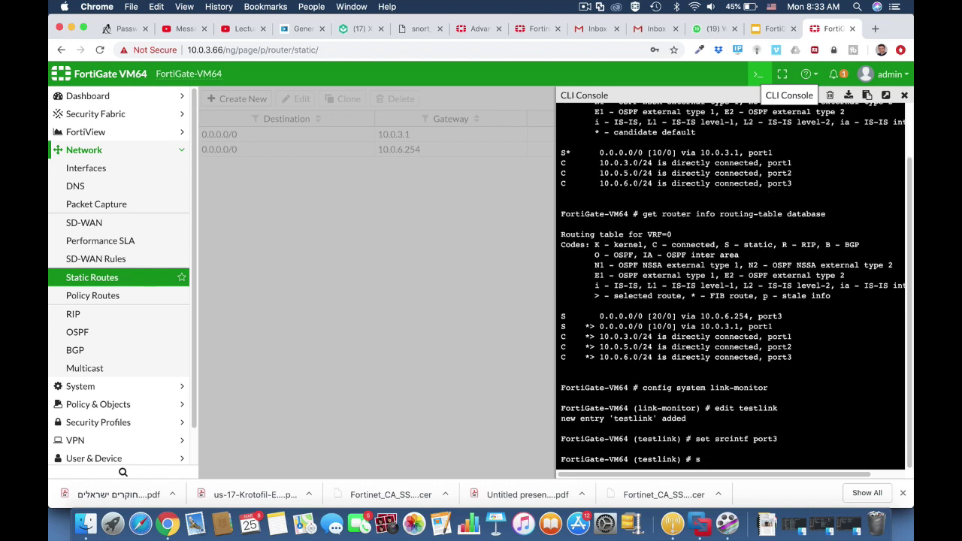
{"action": "type", "text": "set server 8.8.8.8"}
{"action": "key", "text": "Return"}
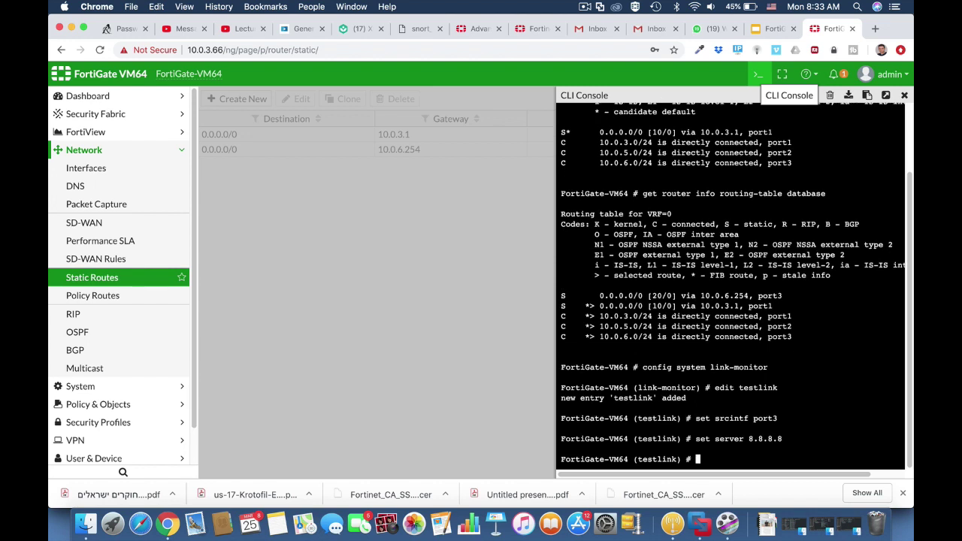
Step: Set gateway 10.0.3.1, ping protocol and static-route updates enabled on testlink, then end
{"action": "type", "text": "set gateway-ip 10.0.3."}
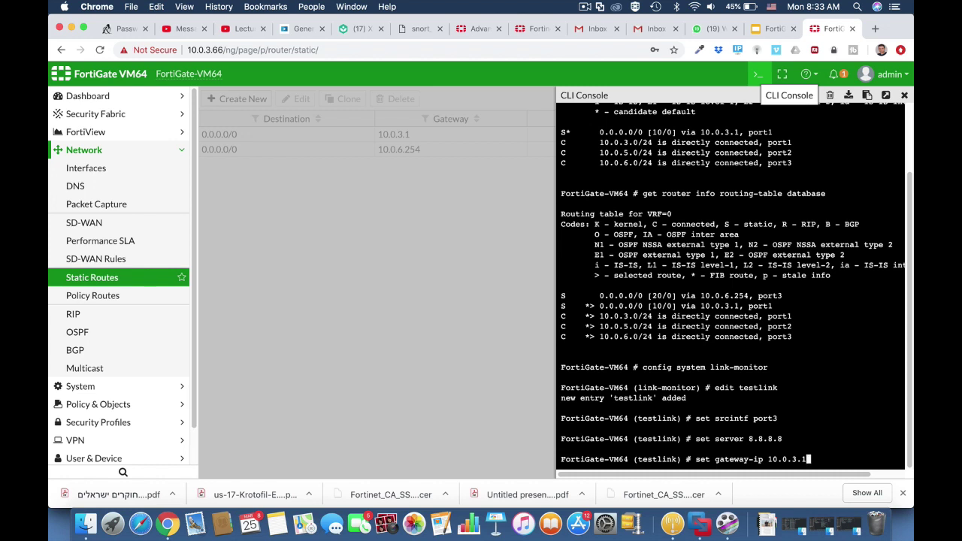
{"action": "type", "text": "1"}
{"action": "key", "text": "Return"}
{"action": "type", "text": "set "}
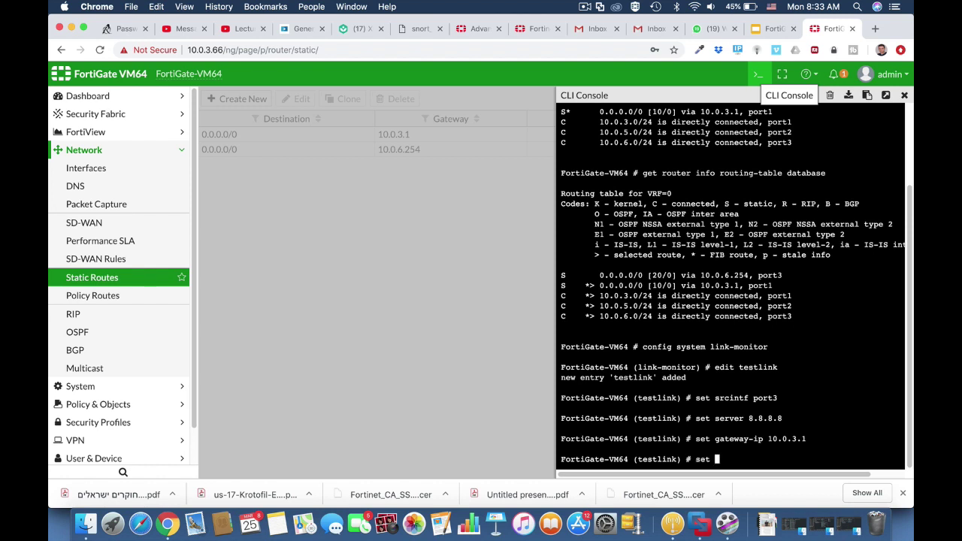
{"action": "type", "text": "protocol ping"}
{"action": "key", "text": "Return"}
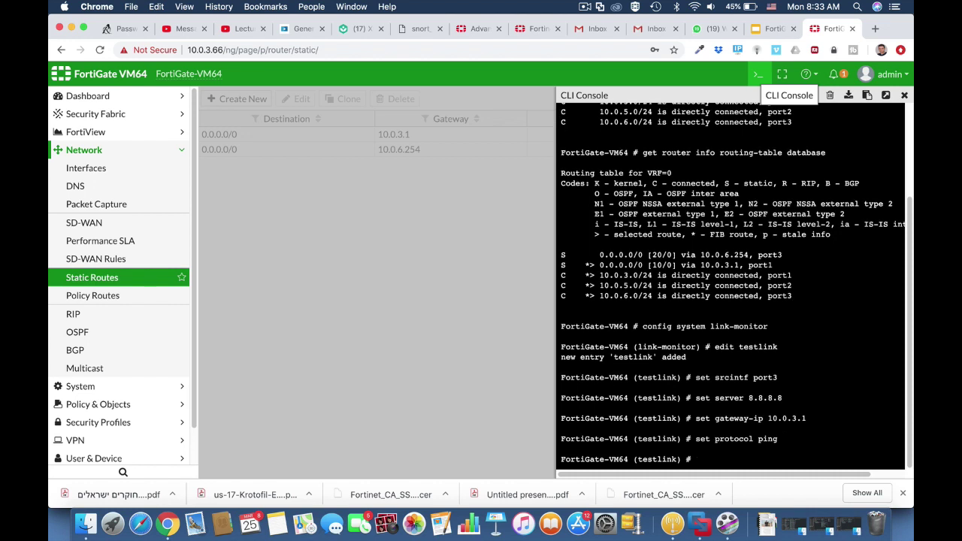
{"action": "type", "text": "set update-cascade-interface"}
{"action": "key", "text": "Tab"}
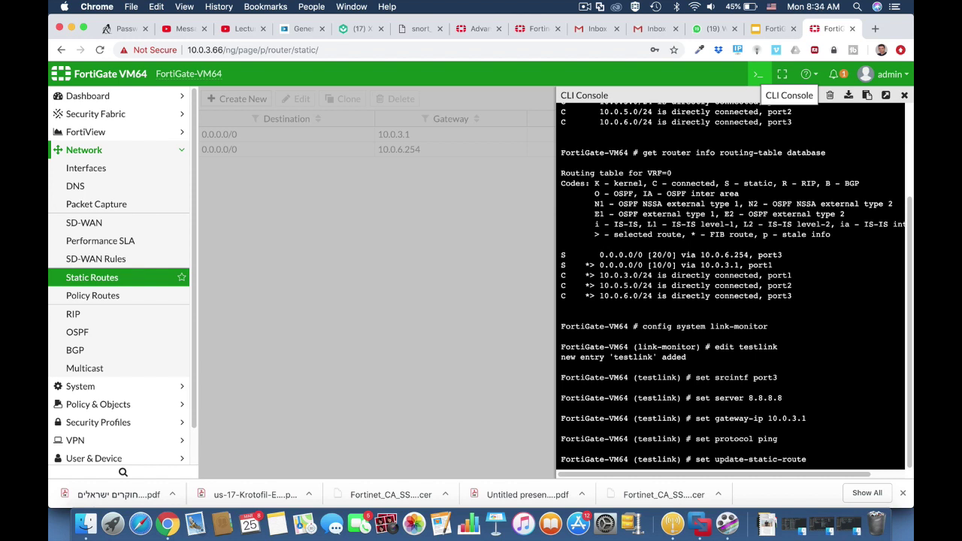
{"action": "type", "text": "ena"}
{"action": "key", "text": "Tab"}
{"action": "key", "text": "Return"}
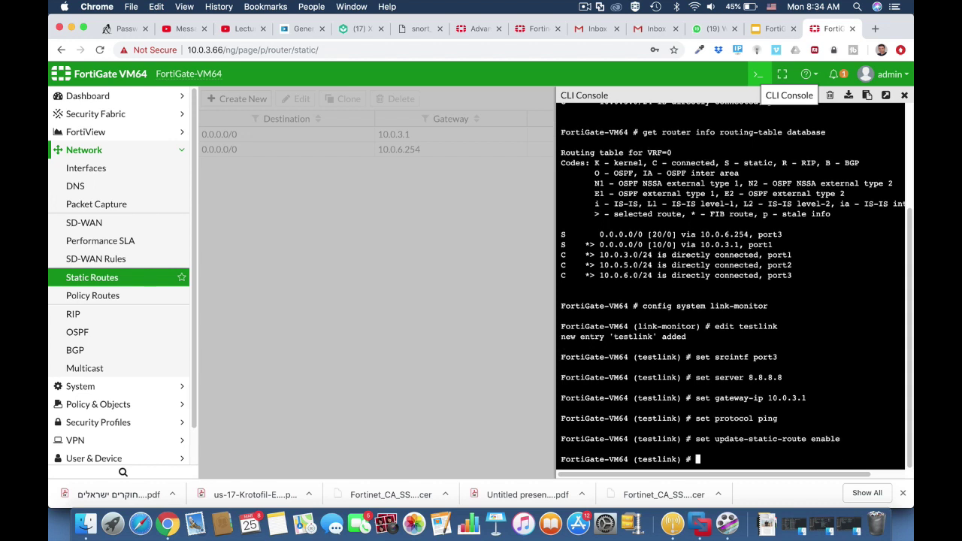
{"action": "type", "text": "end"}
{"action": "key", "text": "Return"}
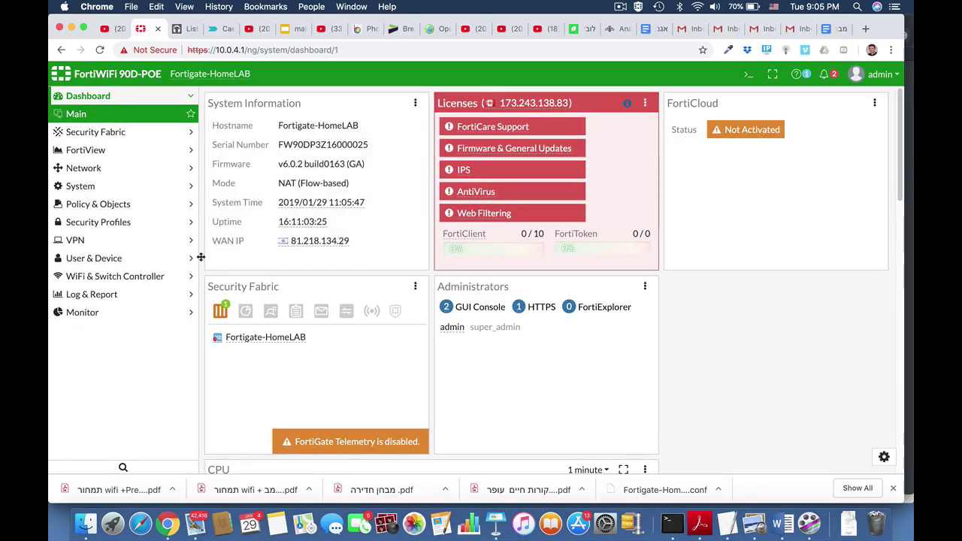
Step: Create the Firewall group SSL_Group with the second local user as its member
{"action": "left_click", "coordinate": [97, 258]}
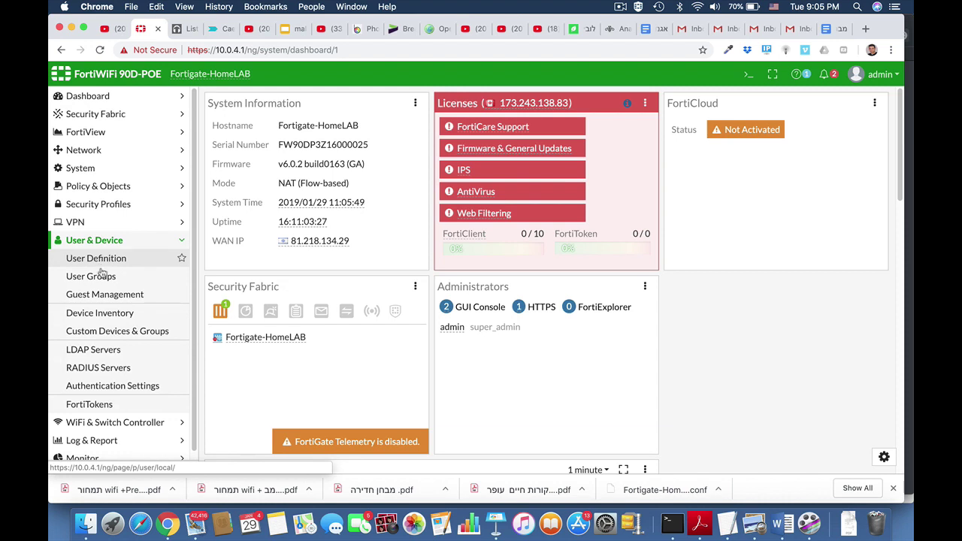
{"action": "left_click", "coordinate": [100, 277]}
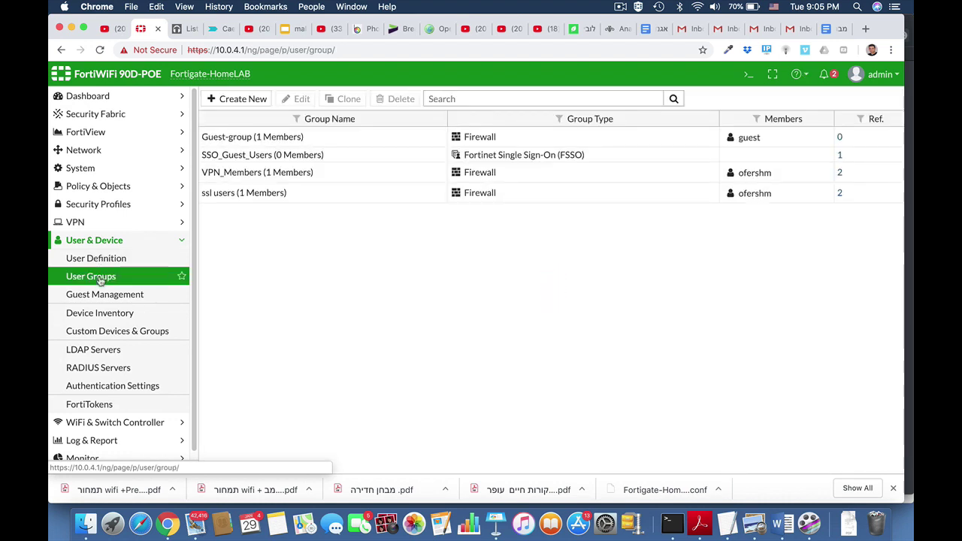
{"action": "left_click", "coordinate": [254, 98]}
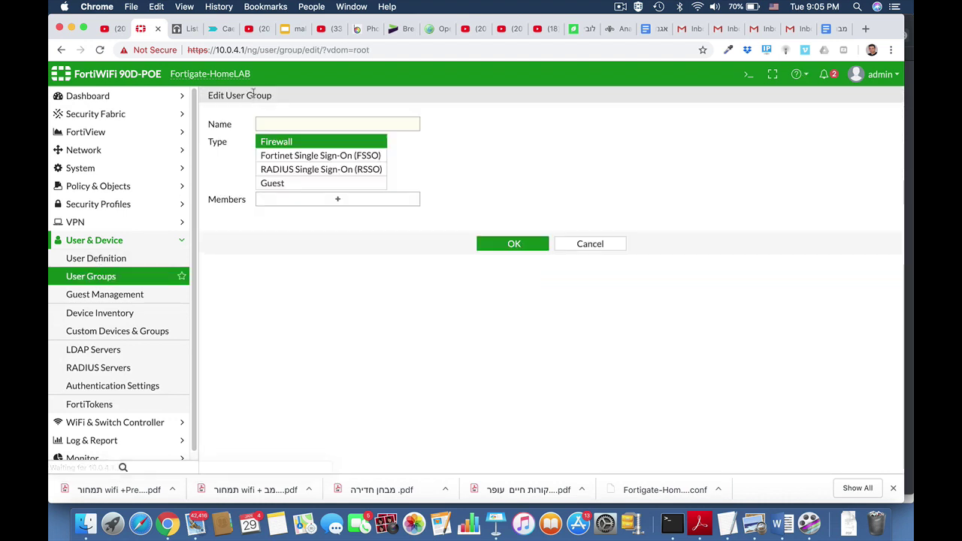
{"action": "left_click", "coordinate": [294, 125]}
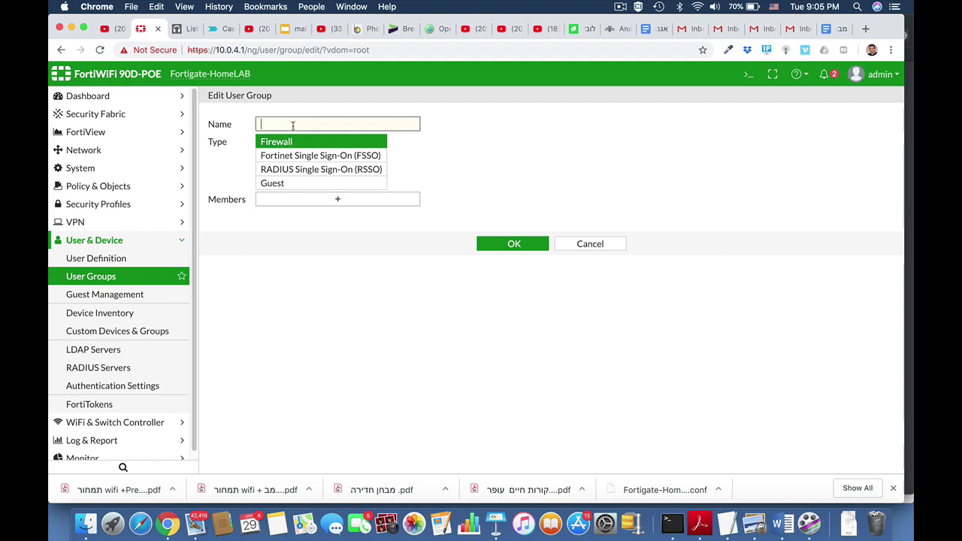
{"action": "type", "text": "SSL_Gr"}
{"action": "left_click", "coordinate": [347, 202]}
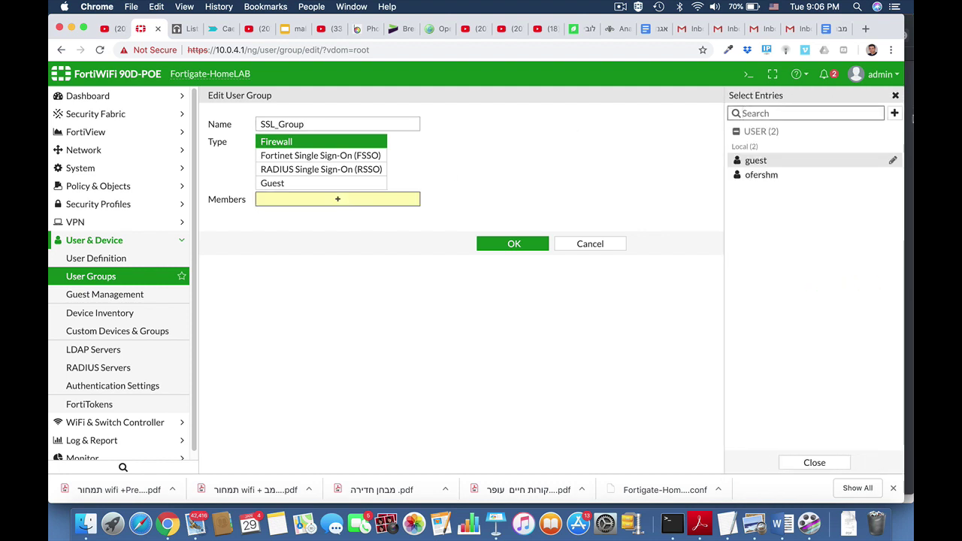
{"action": "left_click", "coordinate": [792, 175]}
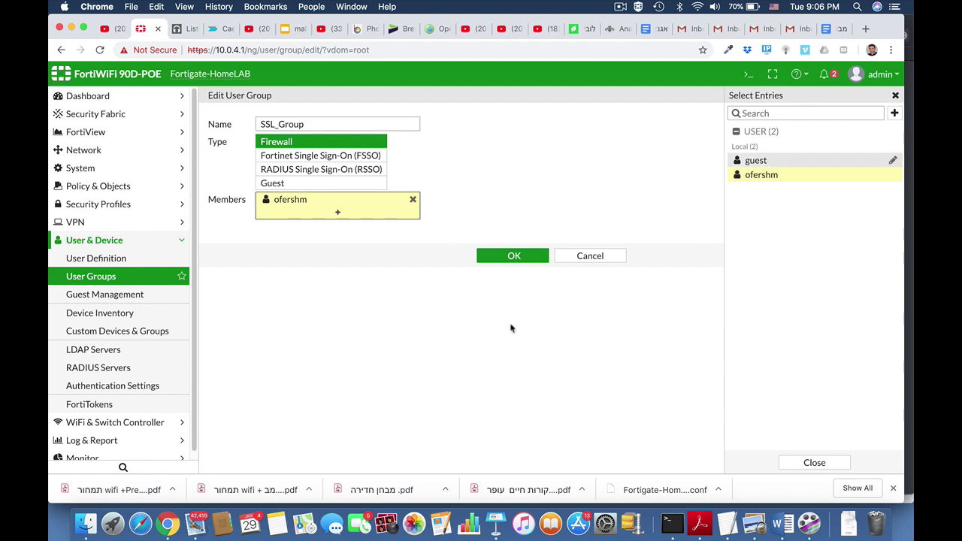
{"action": "left_click", "coordinate": [517, 257]}
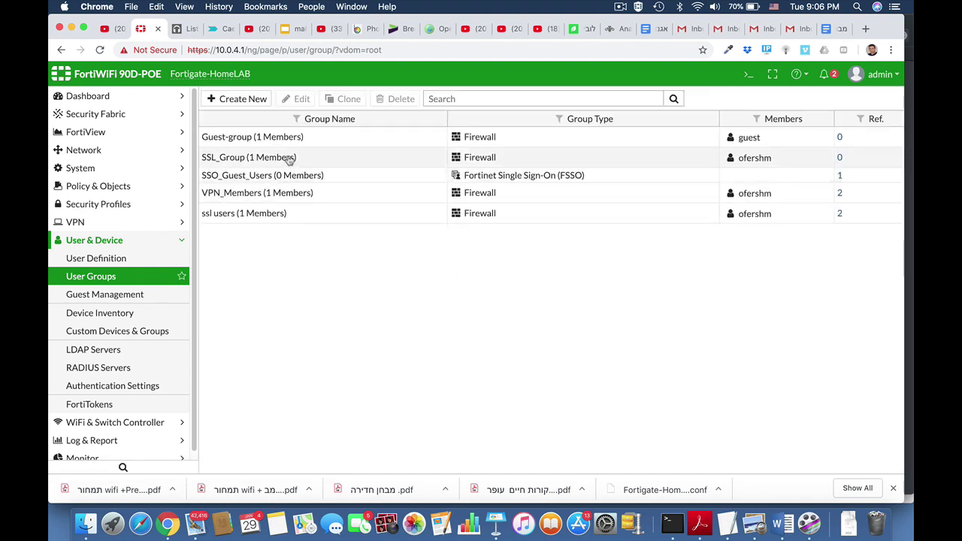
{"action": "left_click", "coordinate": [94, 240]}
Step: Open SSL-VPN Settings and review the server certificate choices without changing them
{"action": "left_click", "coordinate": [99, 224]}
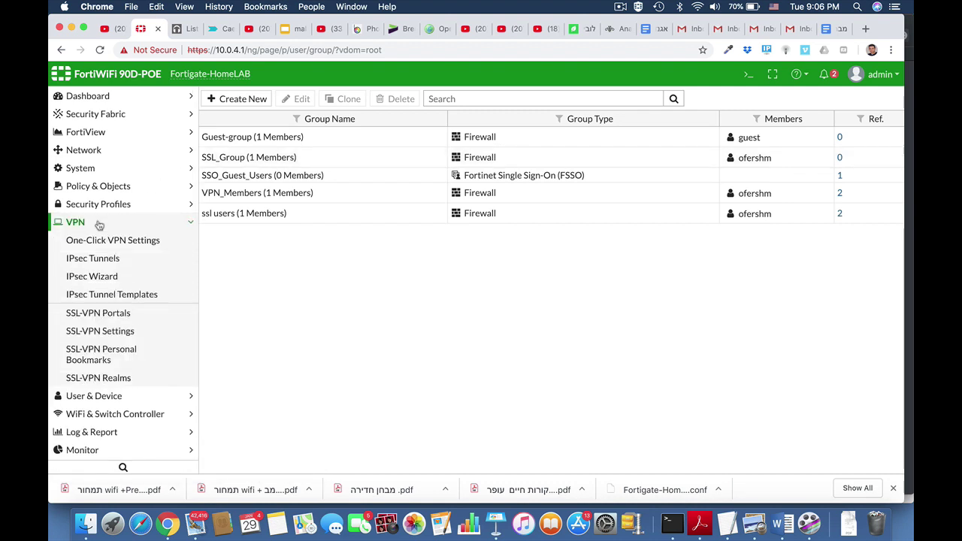
{"action": "left_click", "coordinate": [102, 336]}
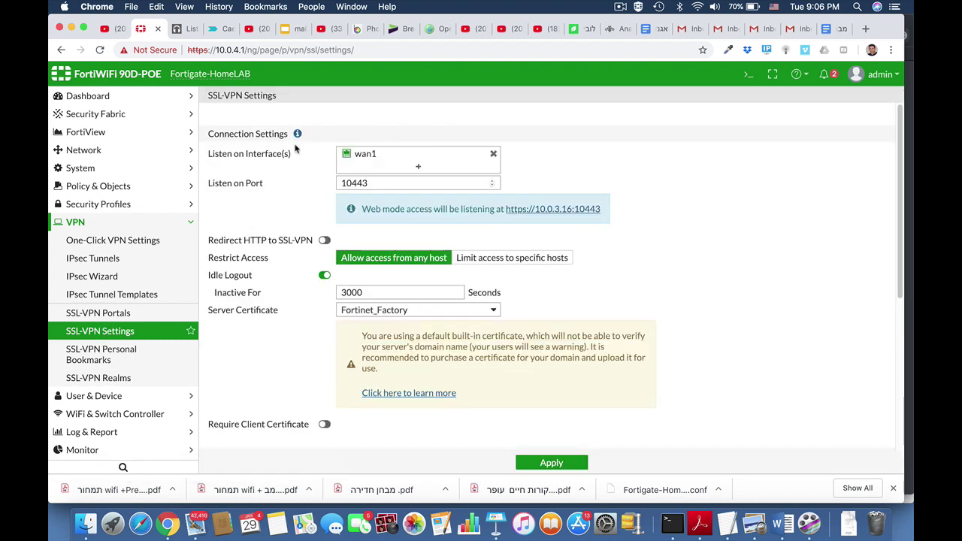
{"action": "mouse_move", "coordinate": [363, 155]}
{"action": "scroll", "coordinate": [630, 267], "scroll_direction": "down", "scroll_amount": 4}
{"action": "left_click", "coordinate": [487, 191]}
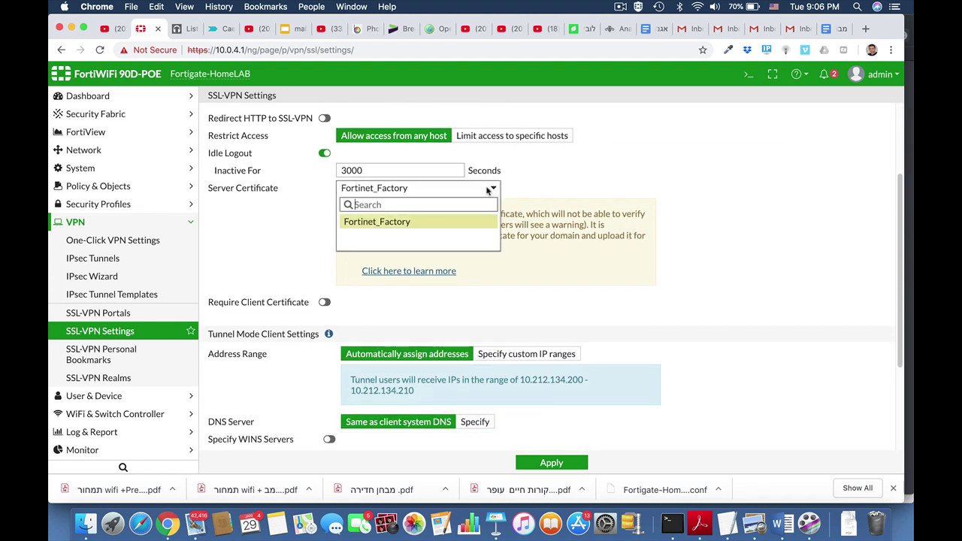
{"action": "left_click", "coordinate": [708, 212]}
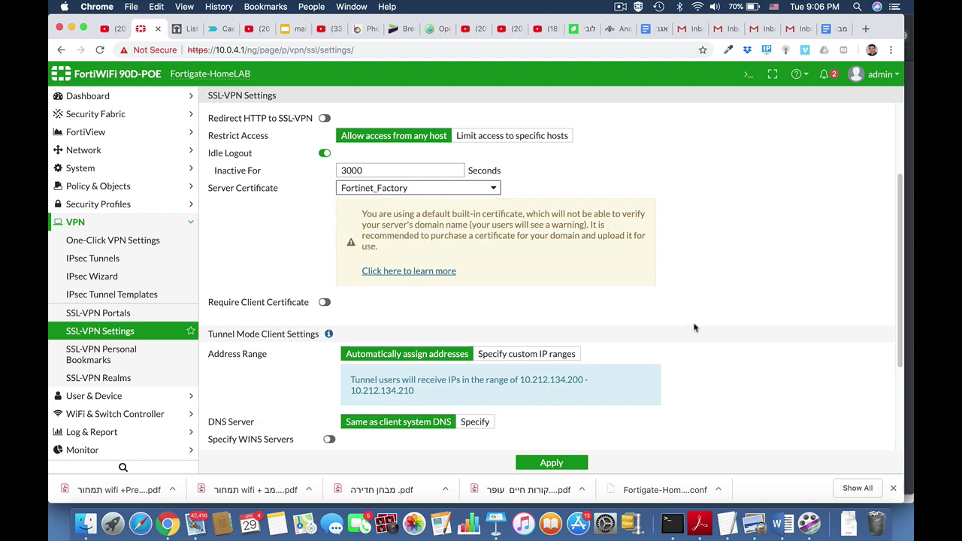
{"action": "scroll", "coordinate": [695, 329], "scroll_direction": "down", "scroll_amount": 5}
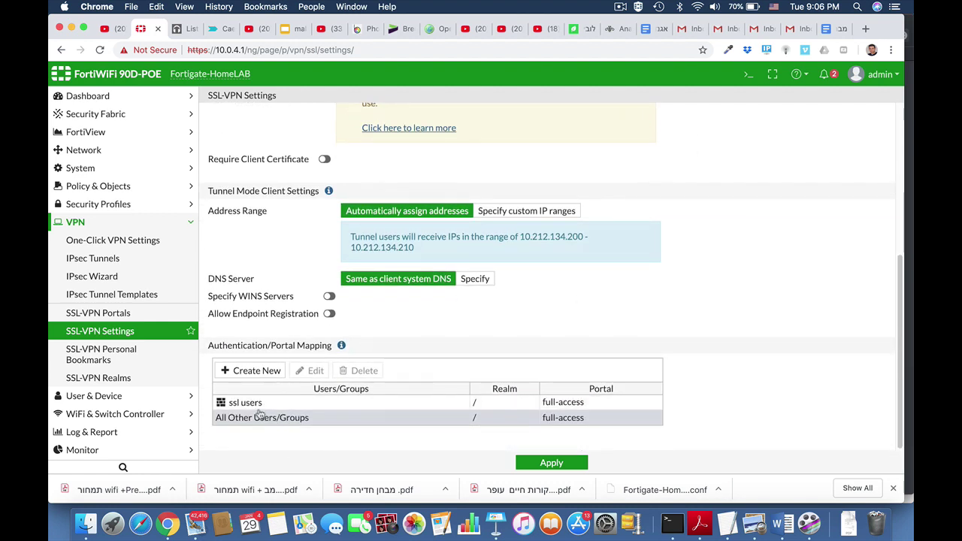
Step: Add an Authentication/Portal Mapping from SSL_Group to the web-access portal
{"action": "left_click", "coordinate": [268, 370]}
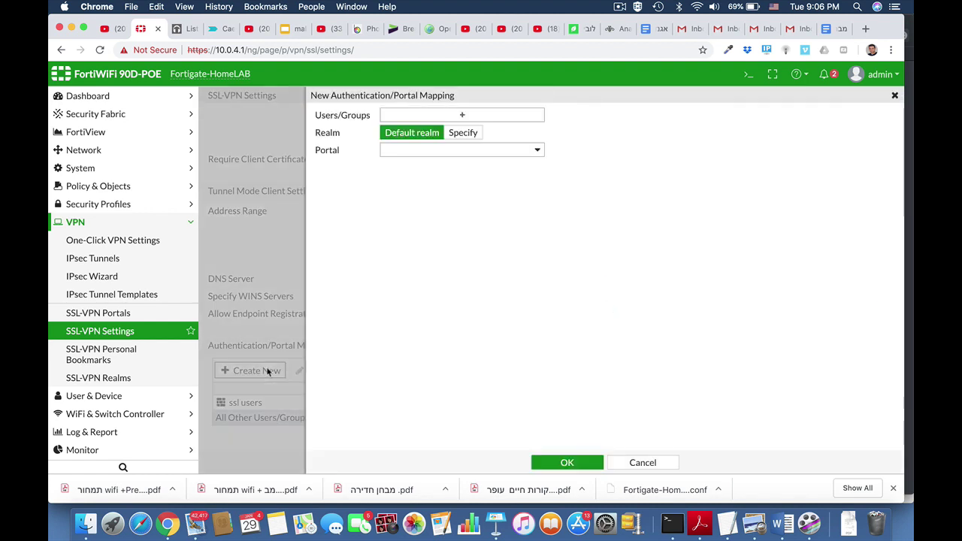
{"action": "left_click", "coordinate": [479, 114]}
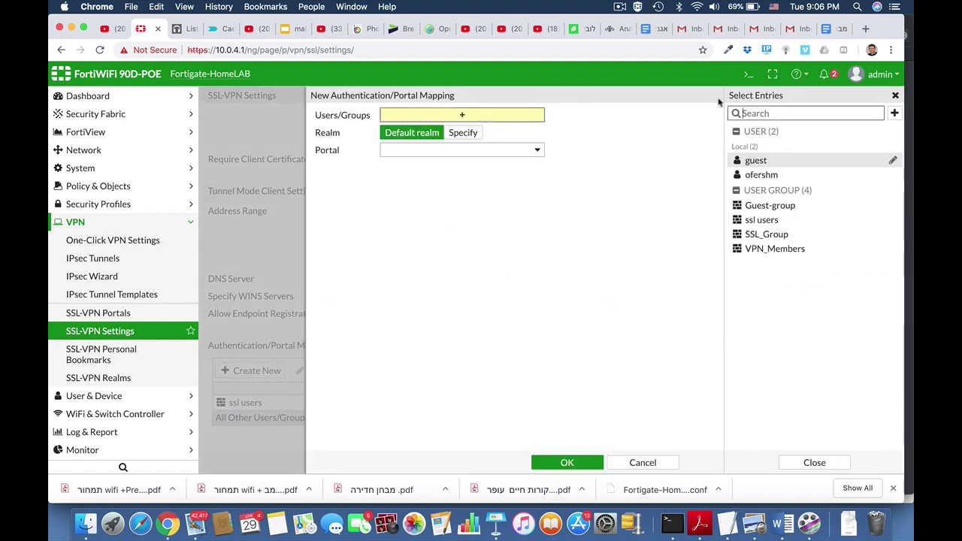
{"action": "left_click", "coordinate": [773, 237]}
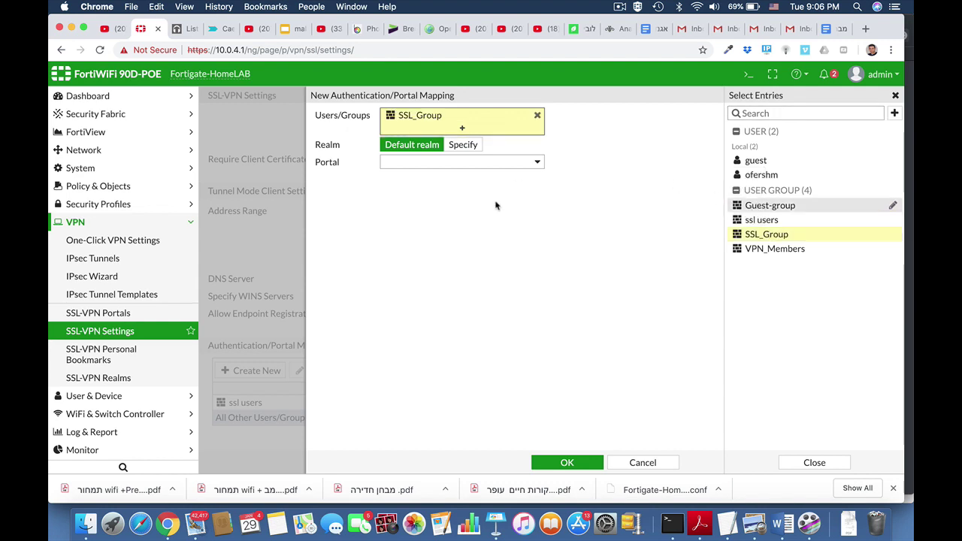
{"action": "left_click", "coordinate": [496, 161]}
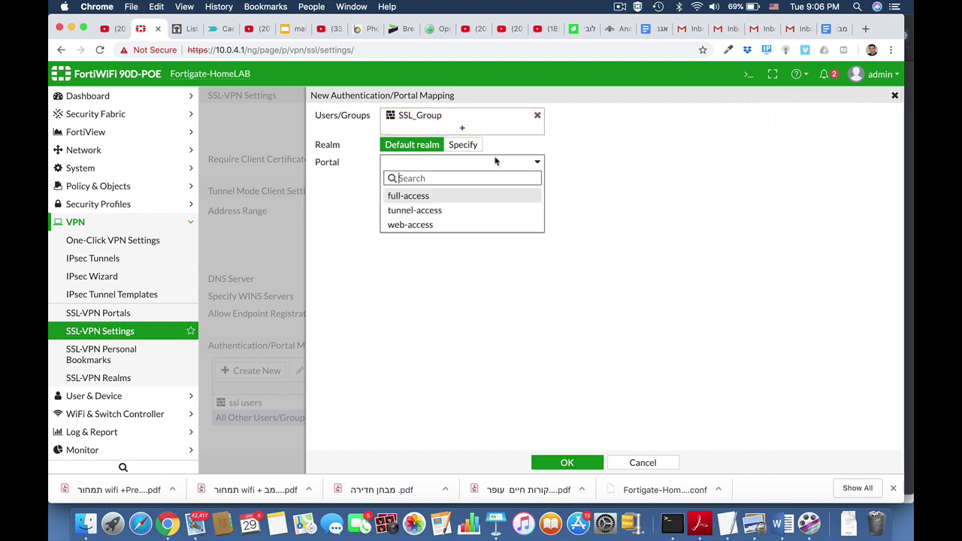
{"action": "left_click", "coordinate": [428, 224]}
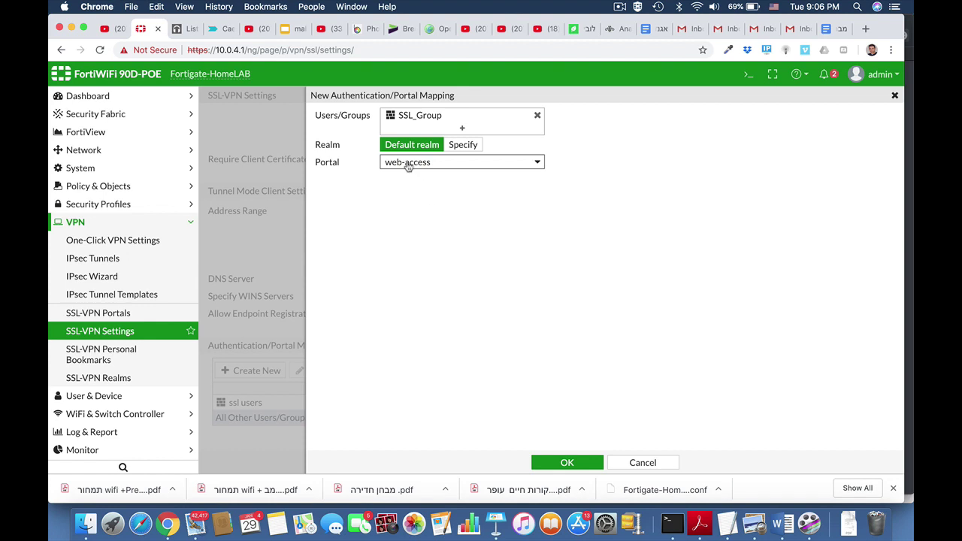
{"action": "left_click", "coordinate": [568, 463]}
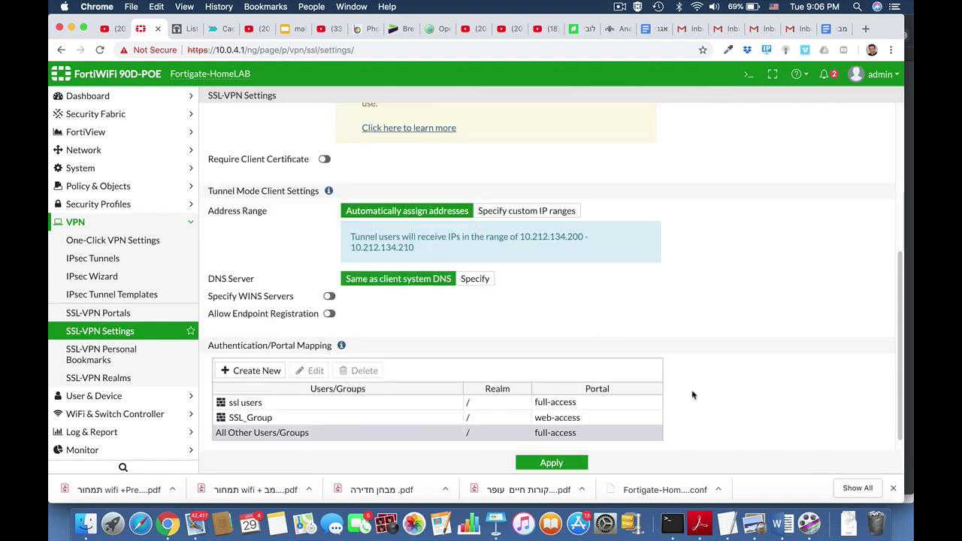
{"action": "scroll", "coordinate": [695, 397], "scroll_direction": "down", "scroll_amount": 1}
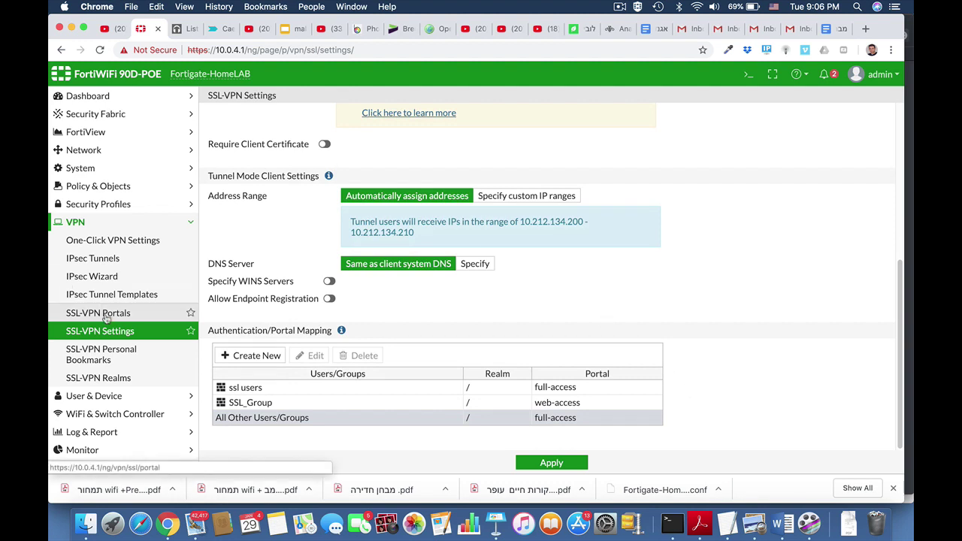
{"action": "left_click", "coordinate": [105, 313]}
Step: Open the web-access portal and review bookmark types, discarding the new bookmark
{"action": "left_click", "coordinate": [207, 165]}
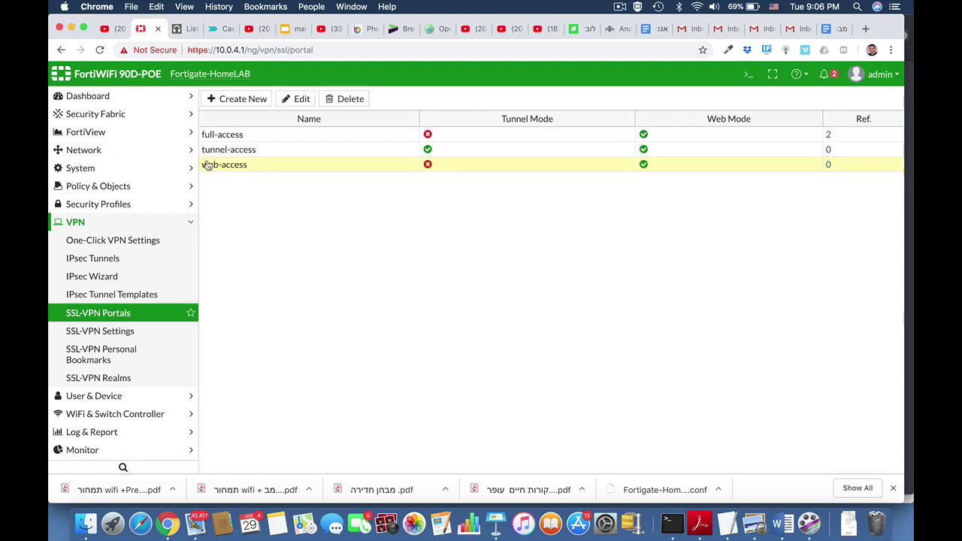
{"action": "left_click", "coordinate": [304, 101]}
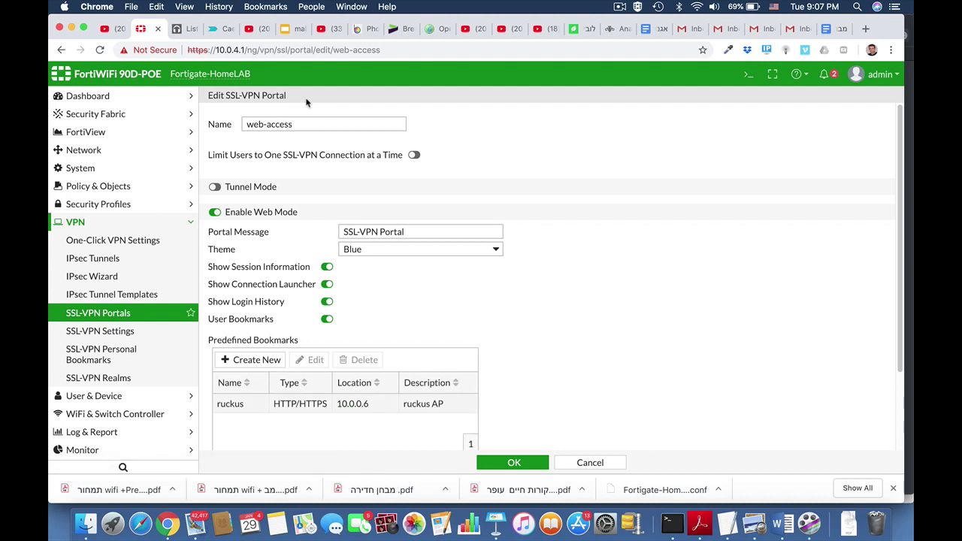
{"action": "scroll", "coordinate": [594, 265], "scroll_direction": "down", "scroll_amount": 3}
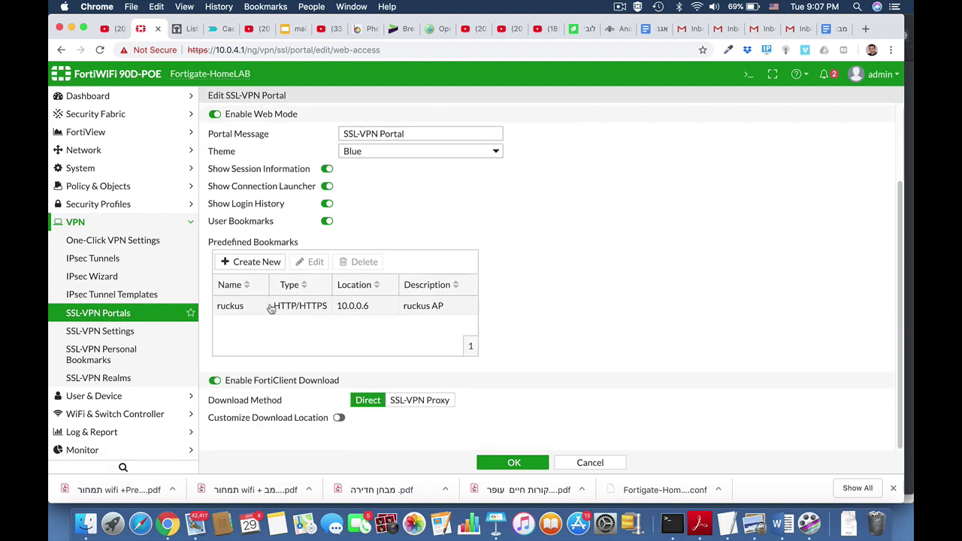
{"action": "left_click", "coordinate": [271, 265]}
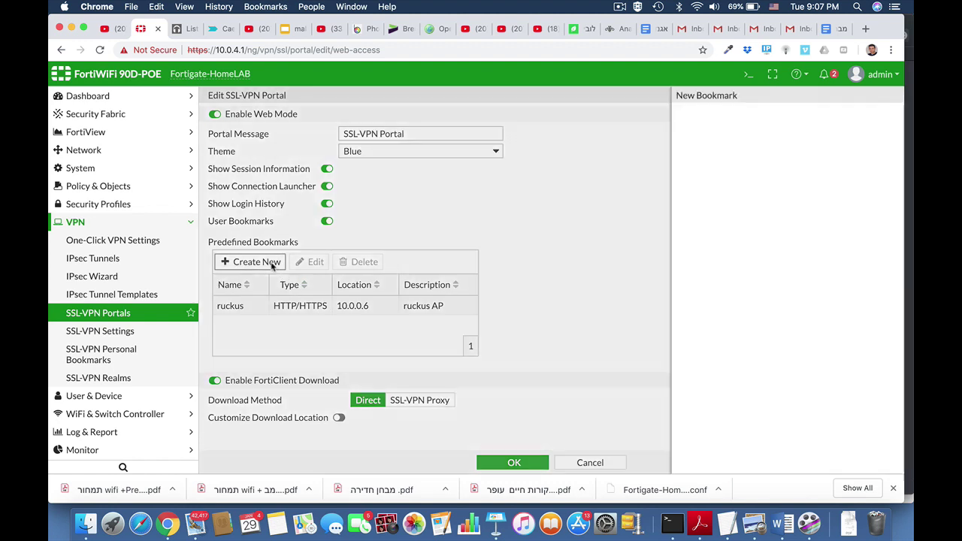
{"action": "left_click", "coordinate": [463, 143]}
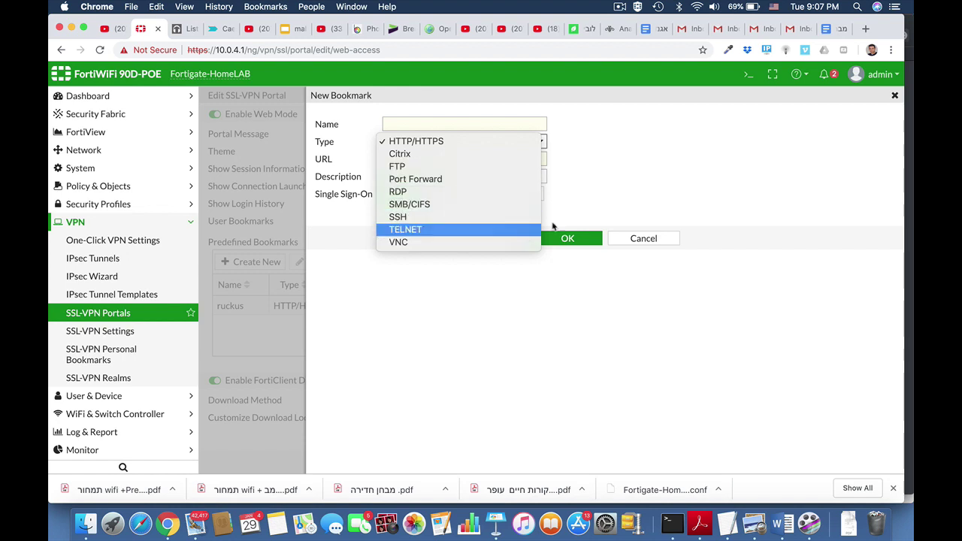
{"action": "left_click", "coordinate": [599, 168]}
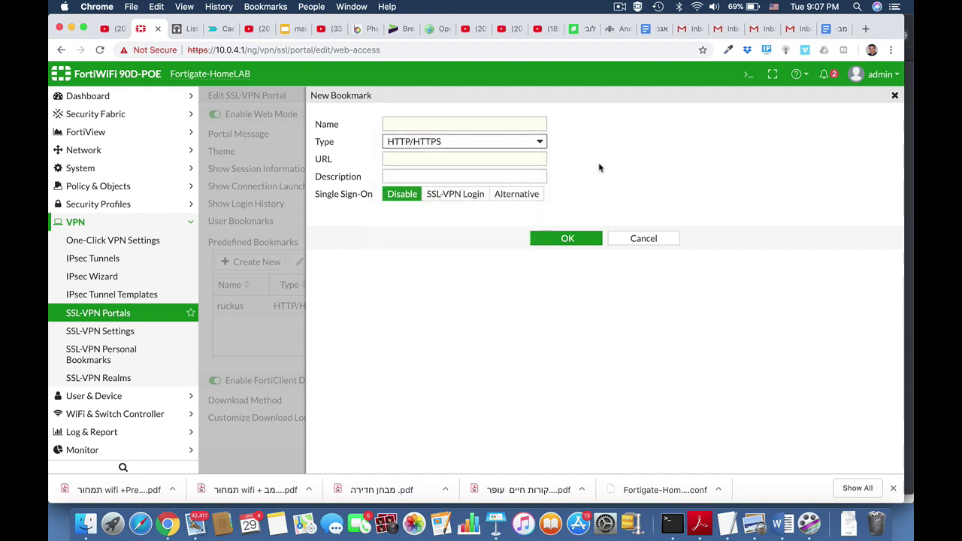
{"action": "left_click", "coordinate": [637, 241]}
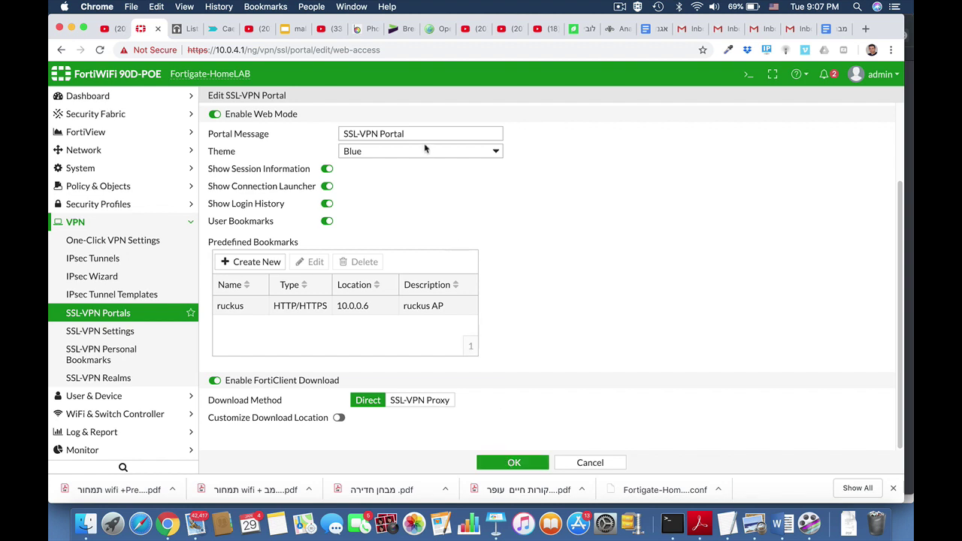
Step: Set the web-access portal message to 'Marketing Portal' with the Red theme and save
{"action": "left_click_drag", "start_coordinate": [414, 133], "coordinate": [326, 140]}
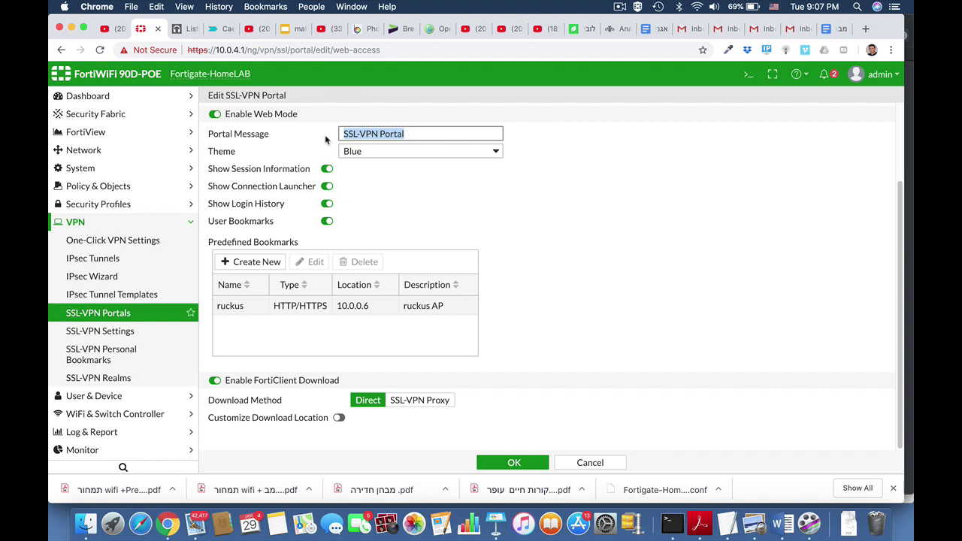
{"action": "type", "text": "Mar"}
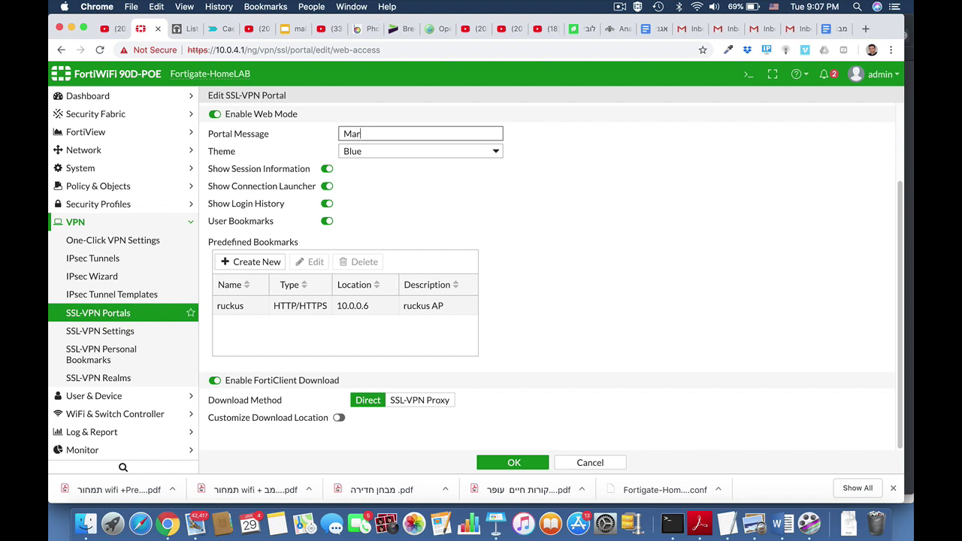
{"action": "type", "text": "keting Portal"}
{"action": "left_click", "coordinate": [396, 159]}
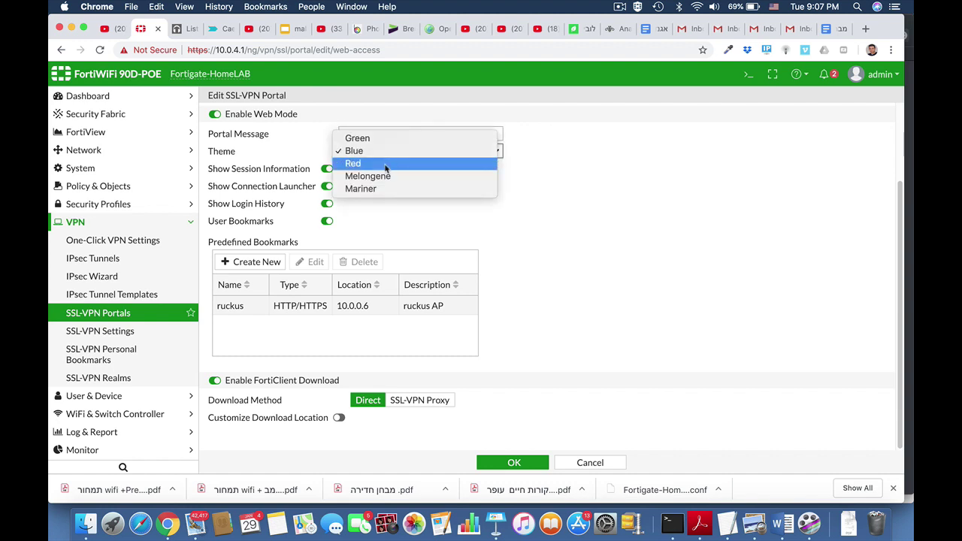
{"action": "left_click", "coordinate": [386, 165]}
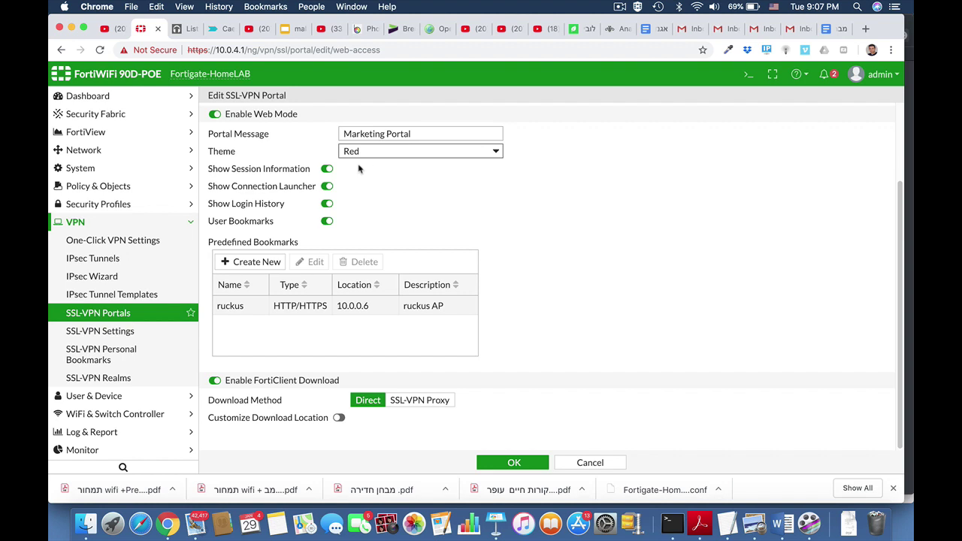
{"action": "left_click", "coordinate": [514, 463]}
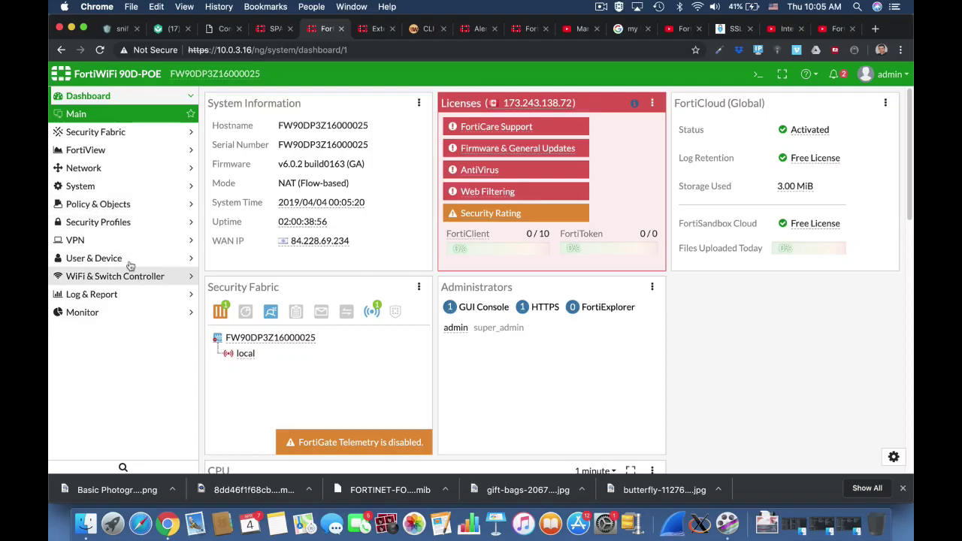
Step: Start a new user group named 'ssl users' and open its member choices
{"action": "left_click", "coordinate": [127, 260]}
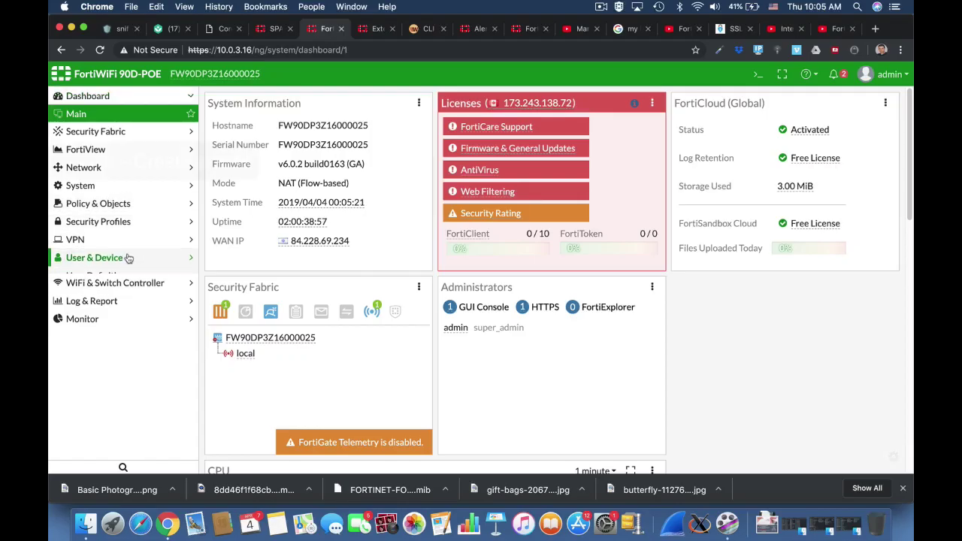
{"action": "left_click", "coordinate": [122, 277]}
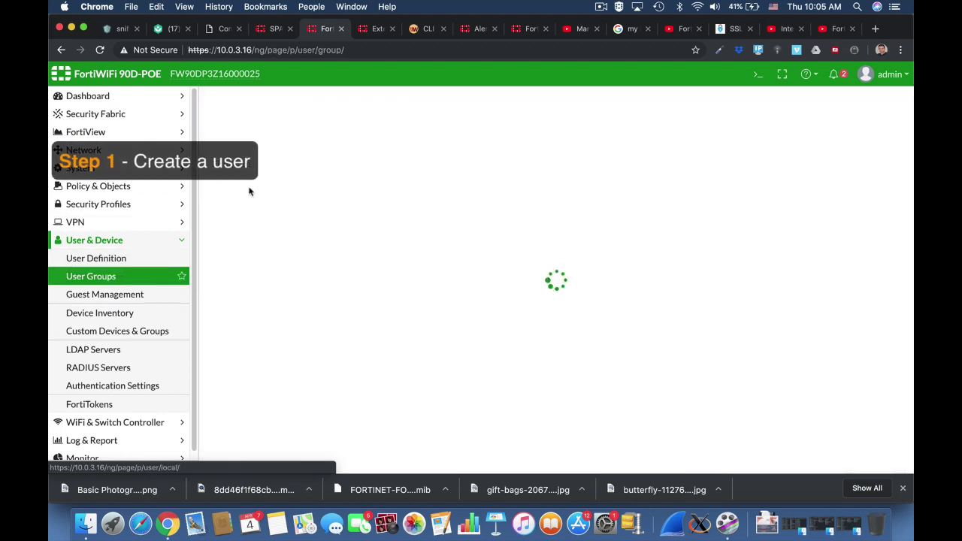
{"action": "left_click", "coordinate": [259, 102]}
{"action": "left_click", "coordinate": [296, 124]}
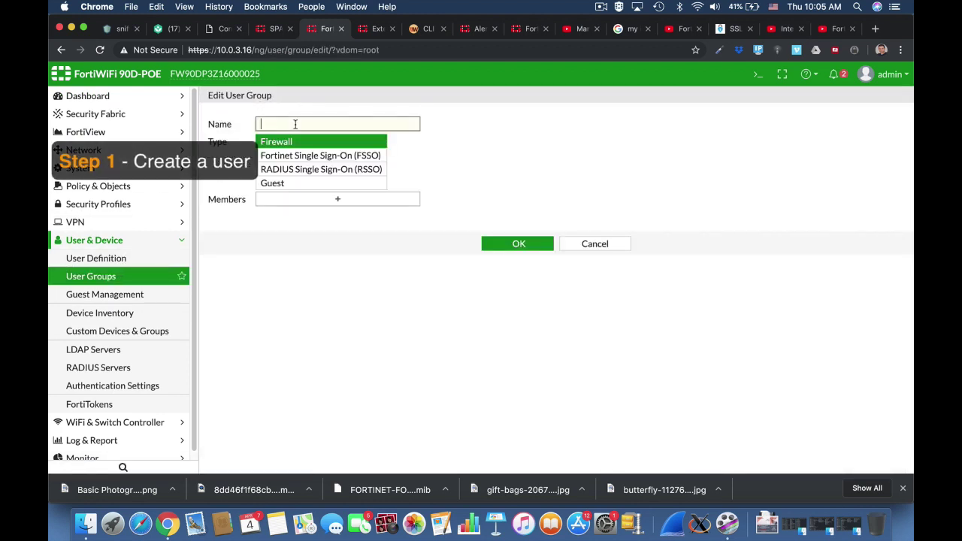
{"action": "type", "text": "ssl users"}
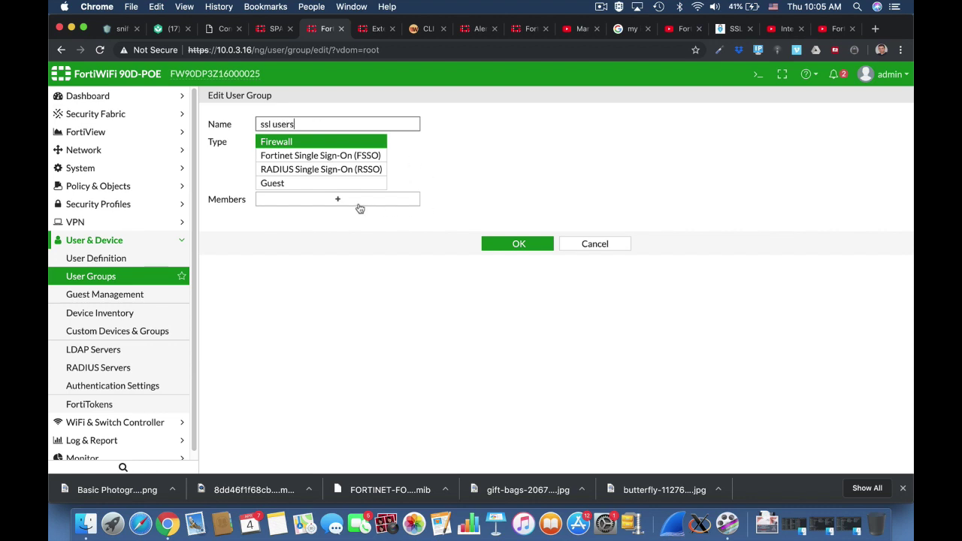
{"action": "left_click", "coordinate": [357, 201]}
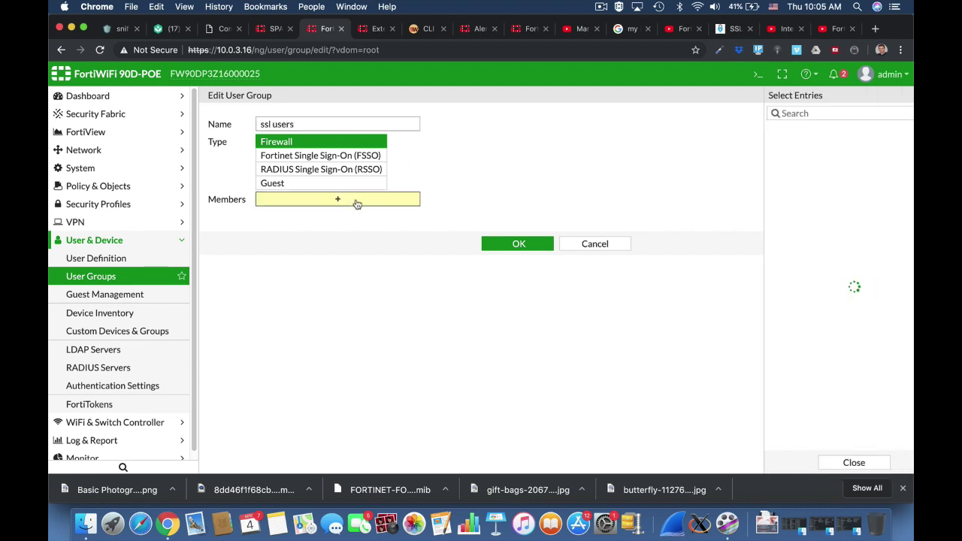
Step: Create a new local user as the group's member and save the ssl users group
{"action": "left_click", "coordinate": [905, 114]}
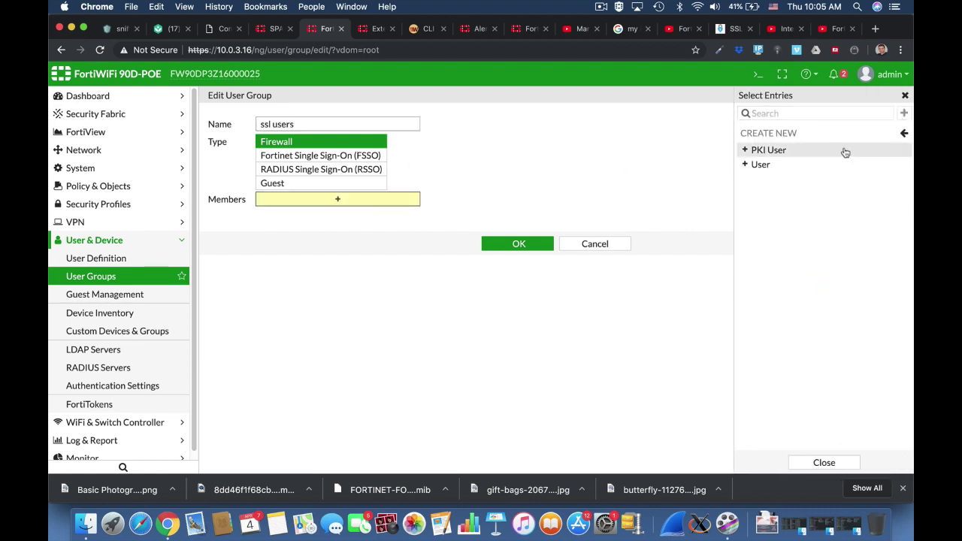
{"action": "left_click", "coordinate": [822, 164]}
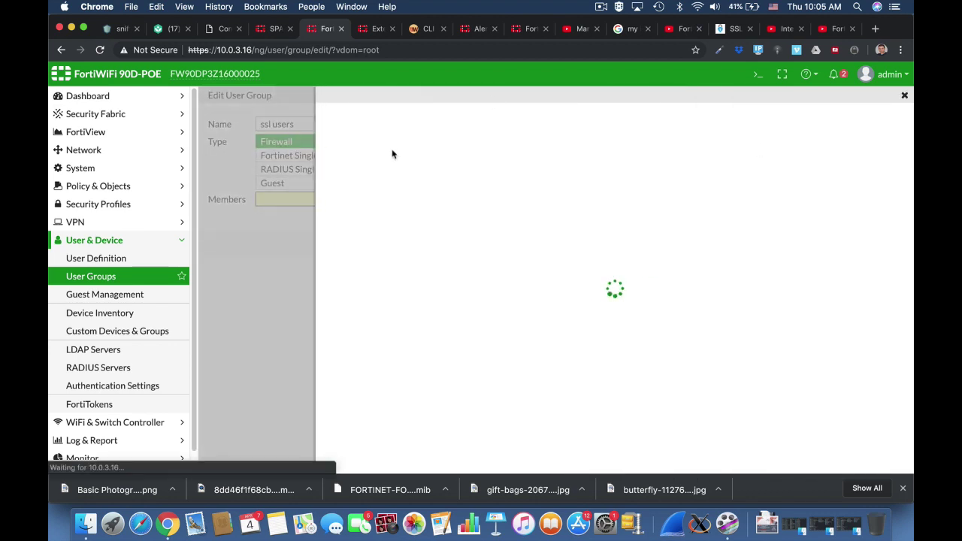
{"action": "left_click", "coordinate": [615, 462]}
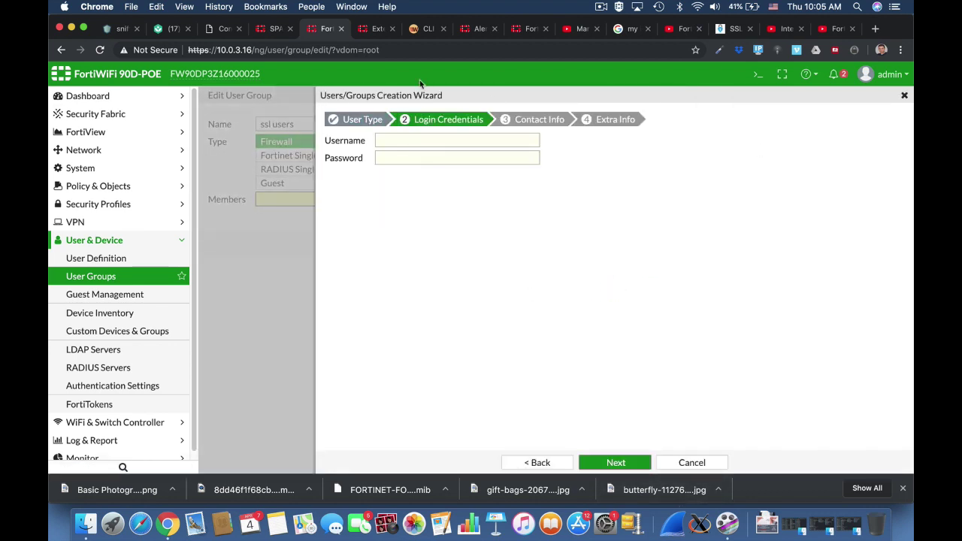
{"action": "left_click", "coordinate": [407, 136]}
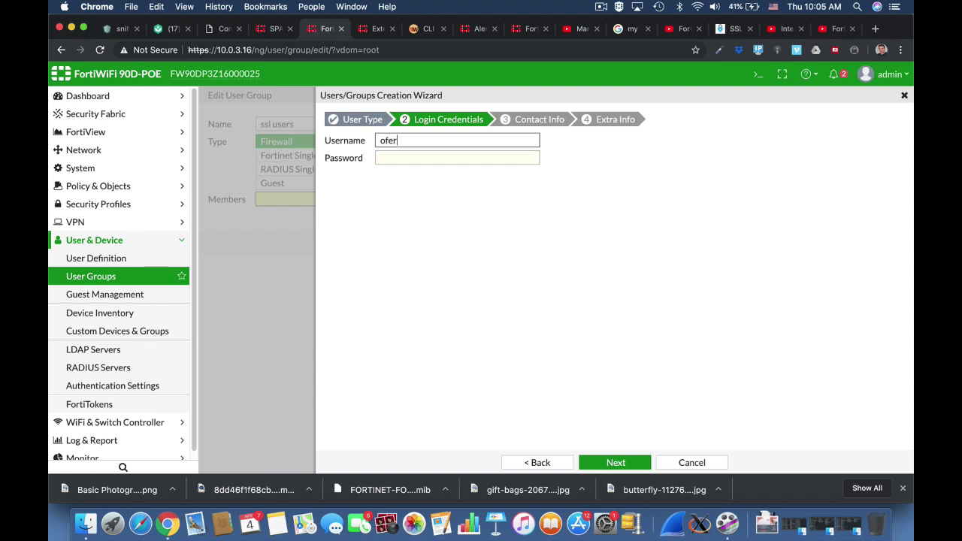
{"action": "key", "text": "Tab"}
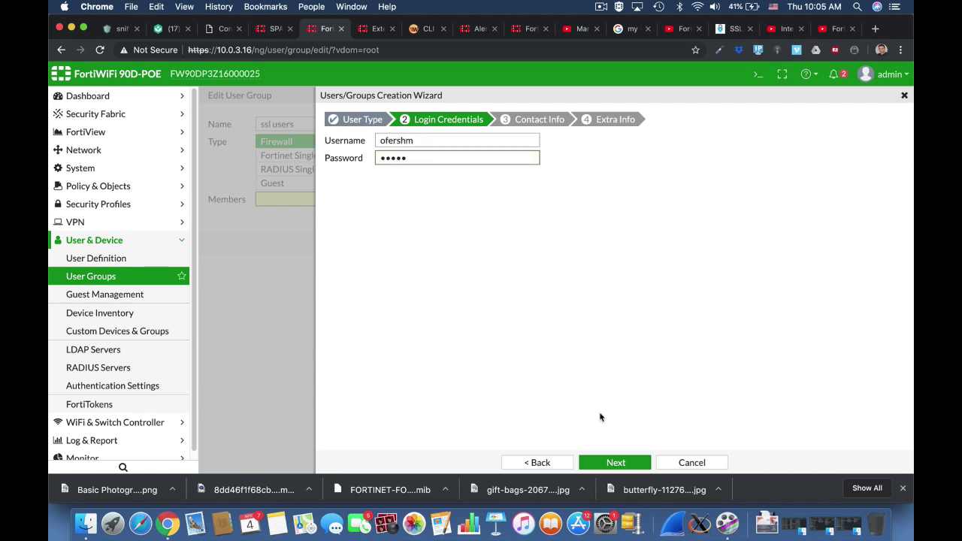
{"action": "left_click", "coordinate": [616, 462]}
{"action": "left_click", "coordinate": [616, 462]}
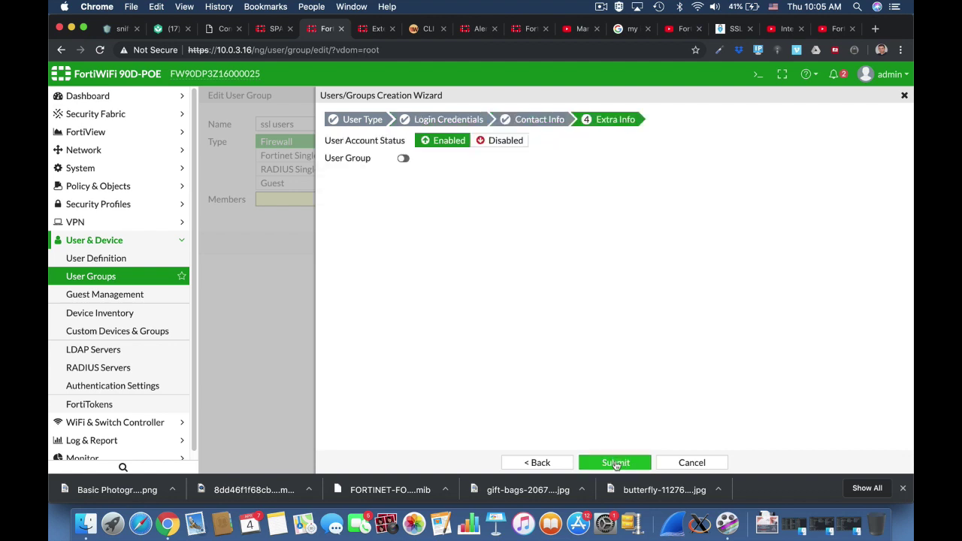
{"action": "left_click", "coordinate": [615, 462]}
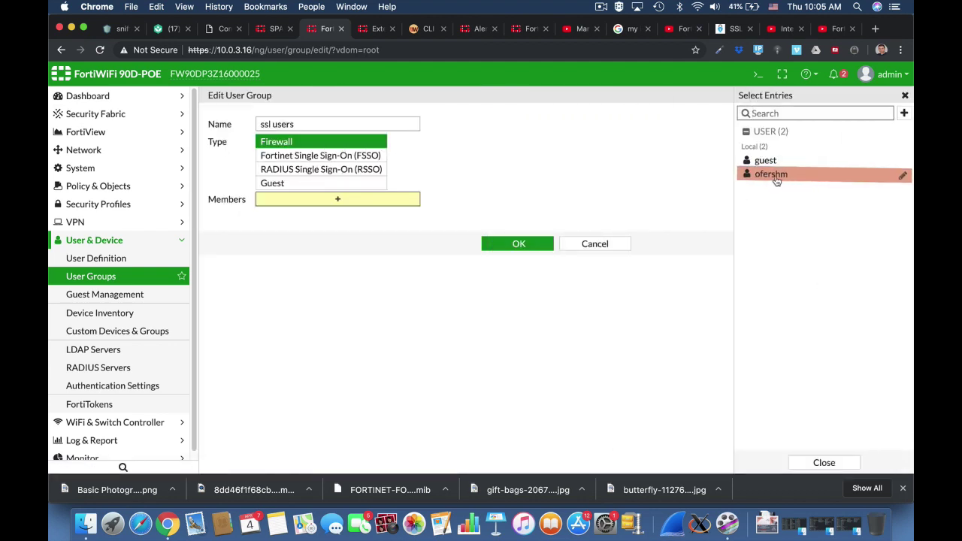
{"action": "left_click", "coordinate": [509, 260]}
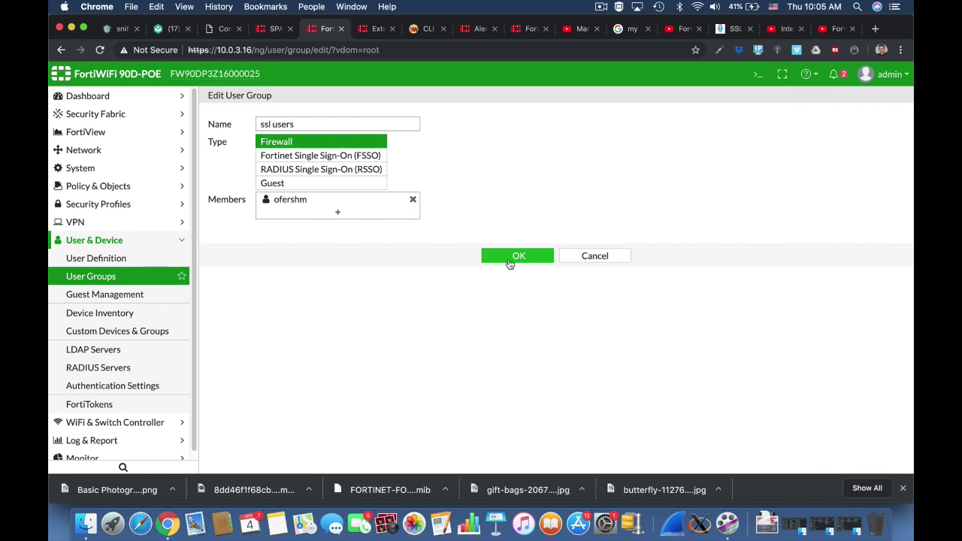
{"action": "left_click", "coordinate": [510, 259]}
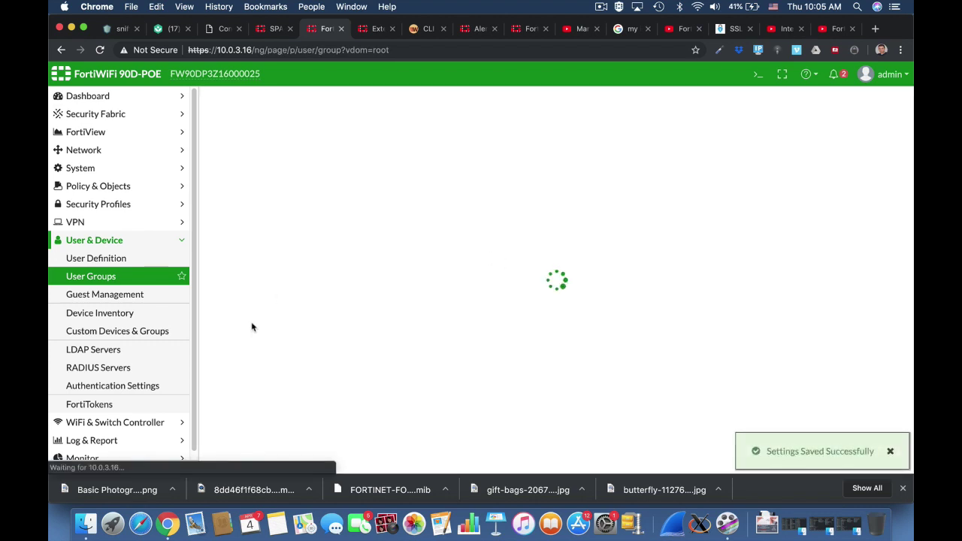
{"action": "left_click", "coordinate": [97, 224]}
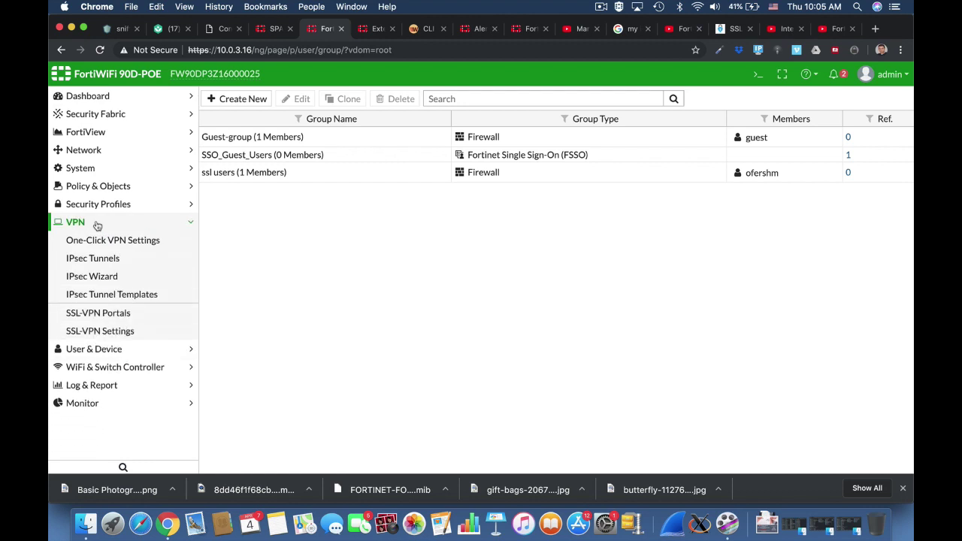
Step: Enable tunnel mode on full-access without split tunneling, using pool SSLVPN_TUNNEL_ADDR1
{"action": "left_click", "coordinate": [117, 319]}
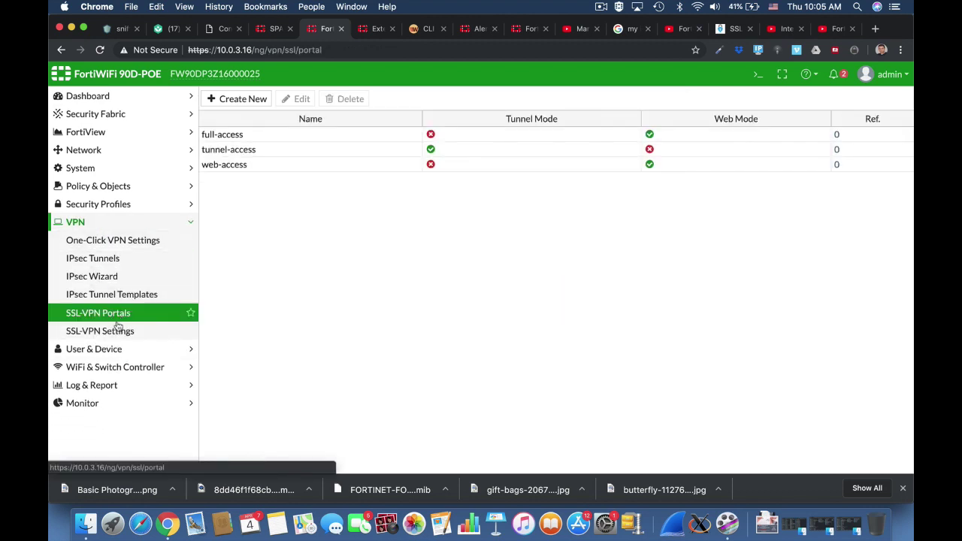
{"action": "left_click", "coordinate": [240, 134]}
{"action": "left_click", "coordinate": [299, 98]}
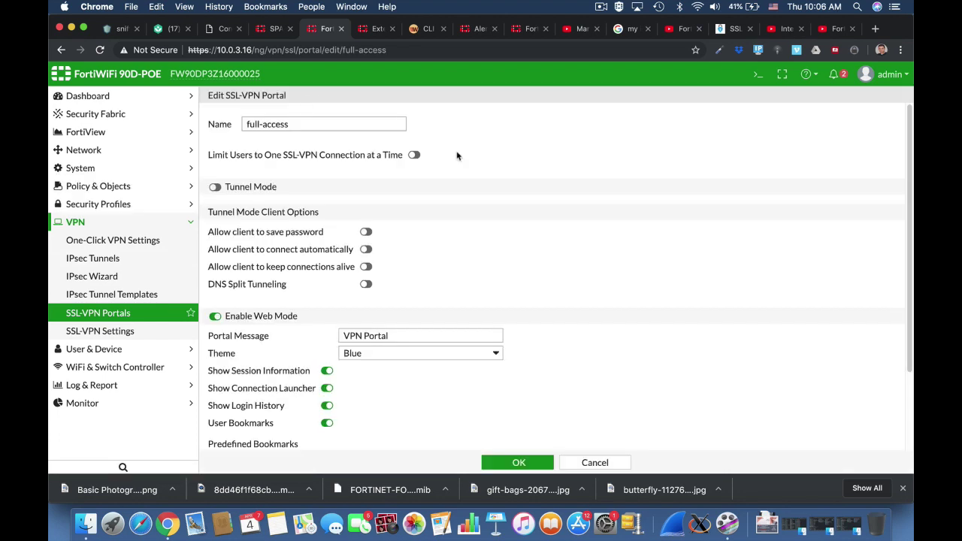
{"action": "left_click", "coordinate": [254, 188]}
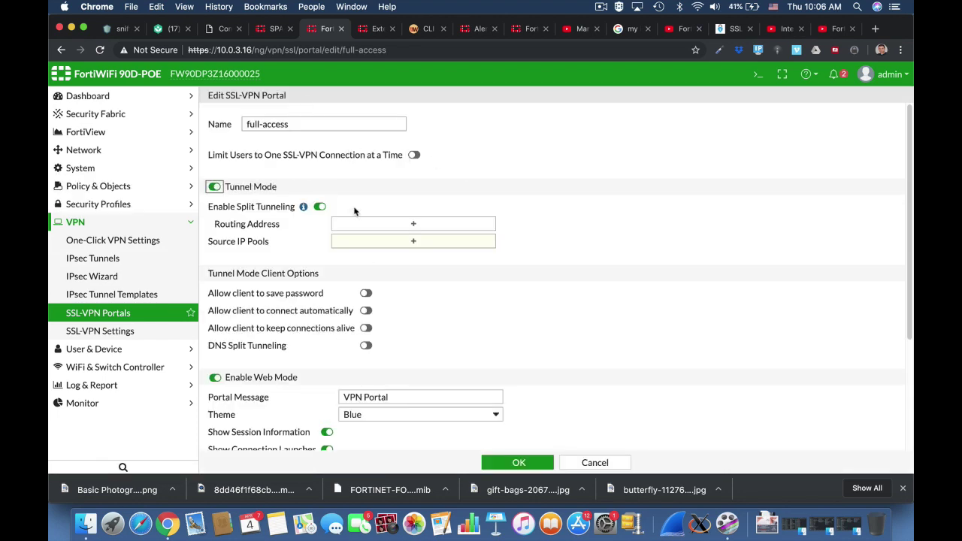
{"action": "left_click", "coordinate": [319, 208]}
{"action": "left_click", "coordinate": [413, 223]}
{"action": "left_click", "coordinate": [807, 146]}
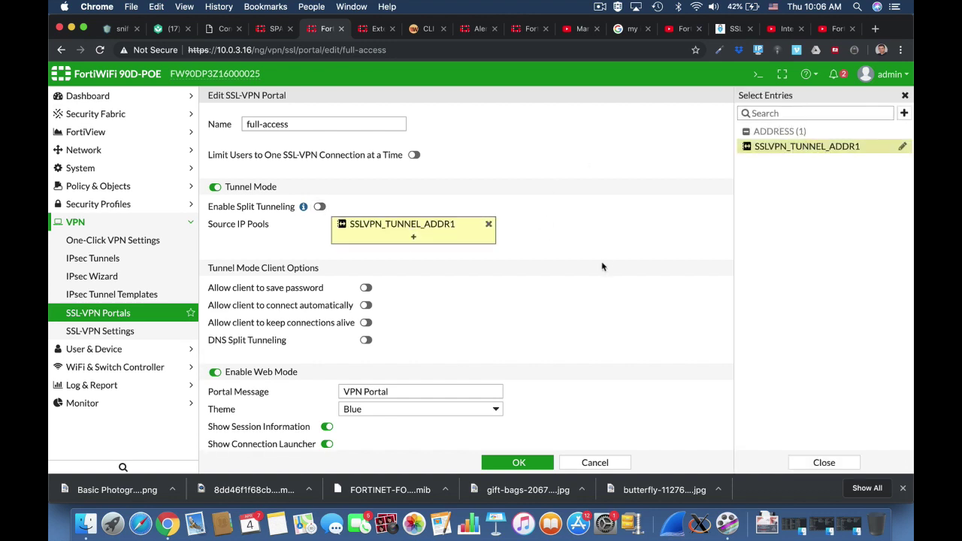
Step: Enable client password saving, auto-connect and keep-alive; set message 'Home Portal' and Red theme
{"action": "scroll", "coordinate": [602, 259], "scroll_direction": "down", "scroll_amount": 5}
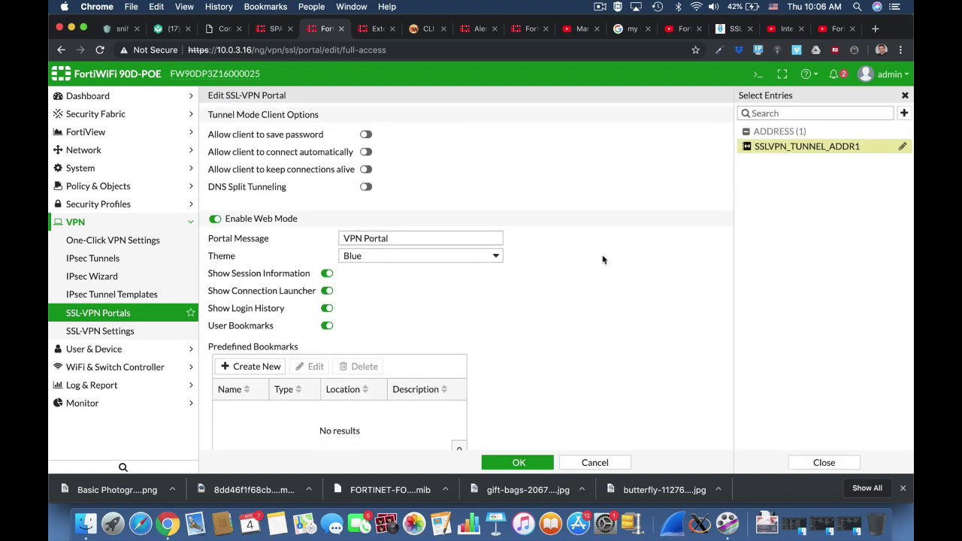
{"action": "left_click", "coordinate": [366, 135]}
{"action": "left_click", "coordinate": [366, 152]}
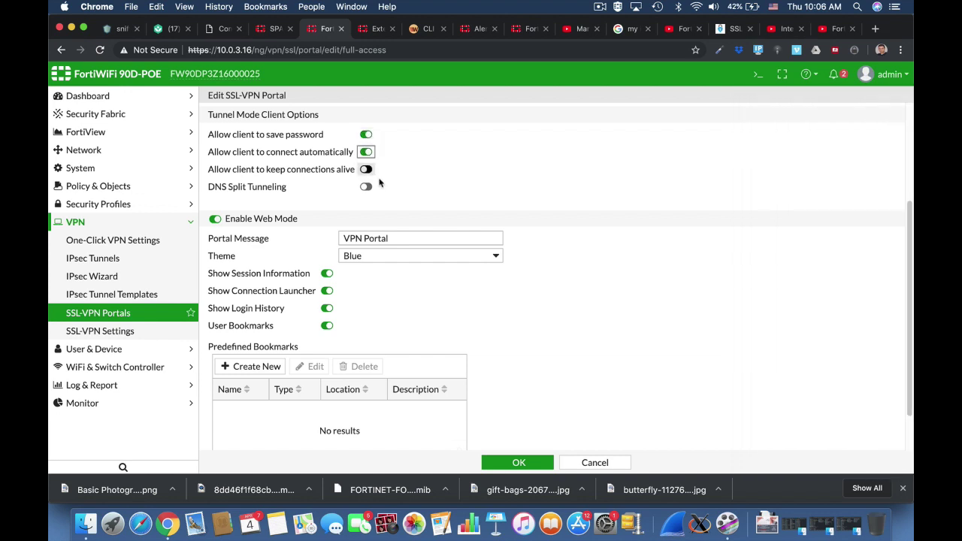
{"action": "left_click", "coordinate": [367, 170]}
{"action": "left_click", "coordinate": [344, 239]}
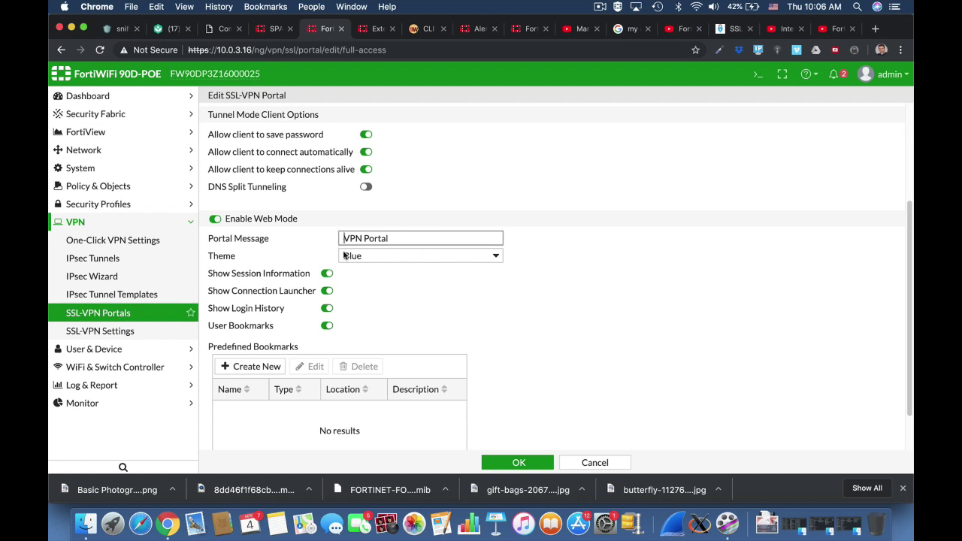
{"action": "double_click", "coordinate": [353, 238]}
{"action": "type", "text": "Home"}
{"action": "left_click", "coordinate": [366, 254]}
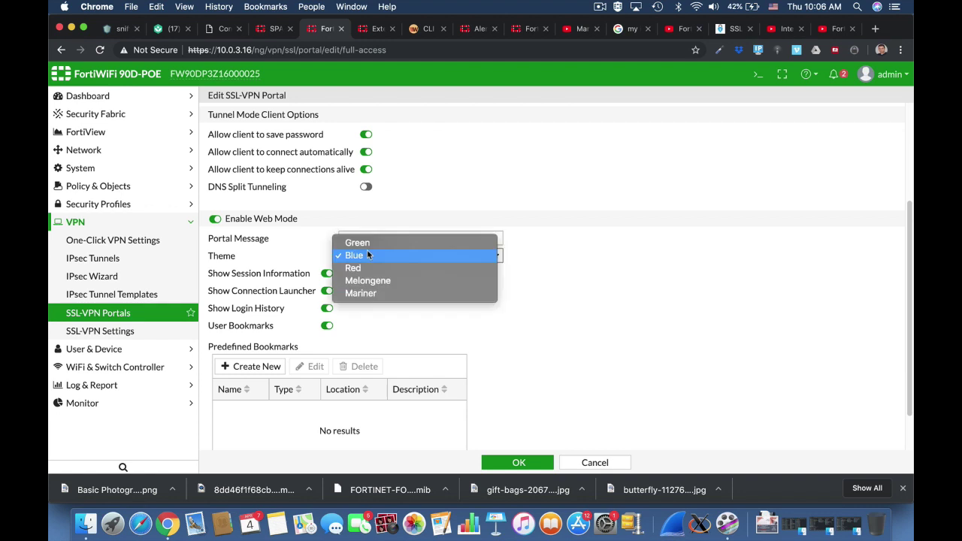
{"action": "left_click", "coordinate": [364, 266]}
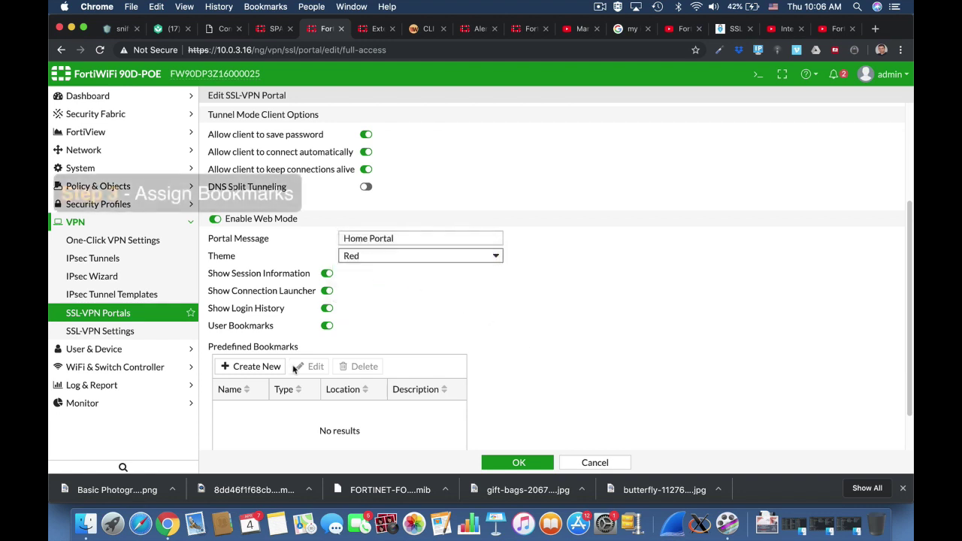
{"action": "left_click", "coordinate": [254, 366]}
Step: Add an SSH bookmark named SSH_Forti to host 10.0.3.16
{"action": "left_click", "coordinate": [423, 126]}
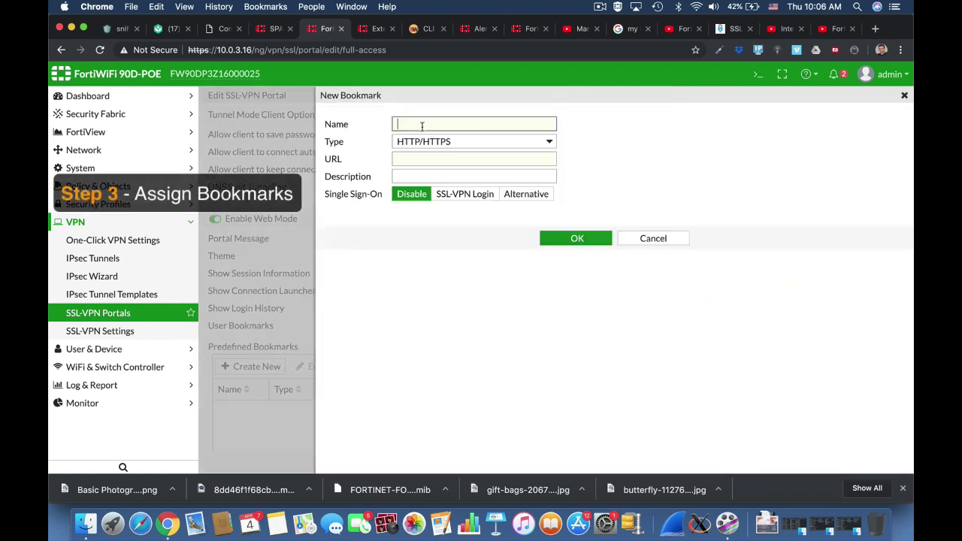
{"action": "type", "text": "SSH_Forti"}
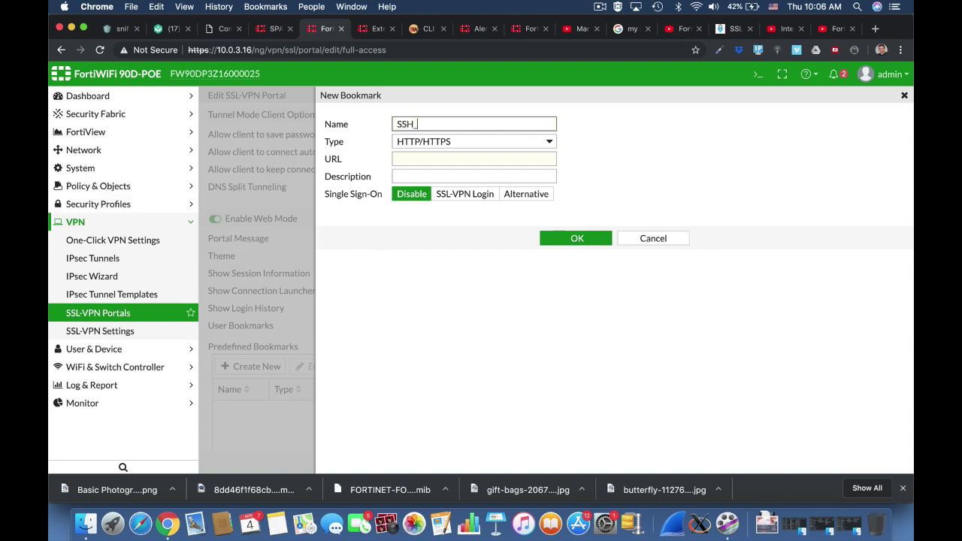
{"action": "left_click", "coordinate": [440, 157]}
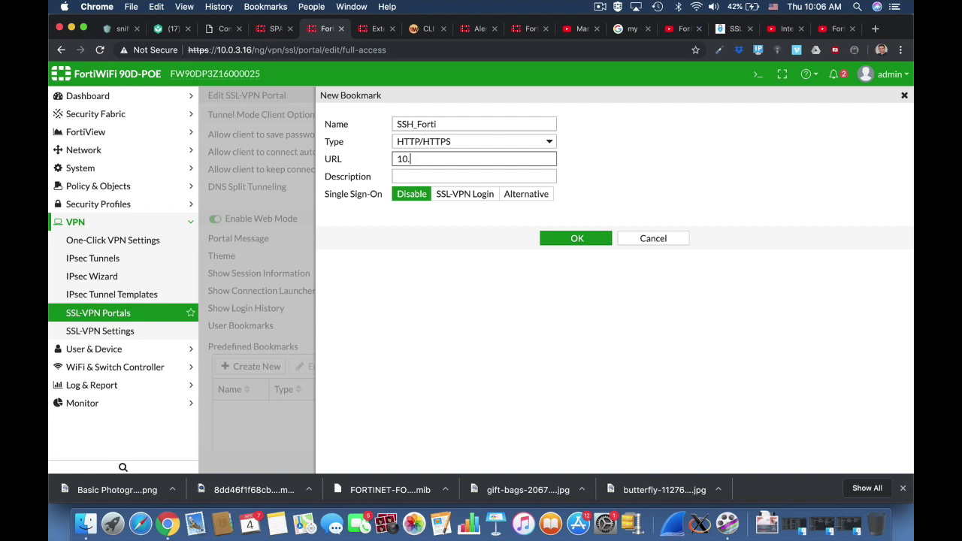
{"action": "left_click", "coordinate": [445, 144]}
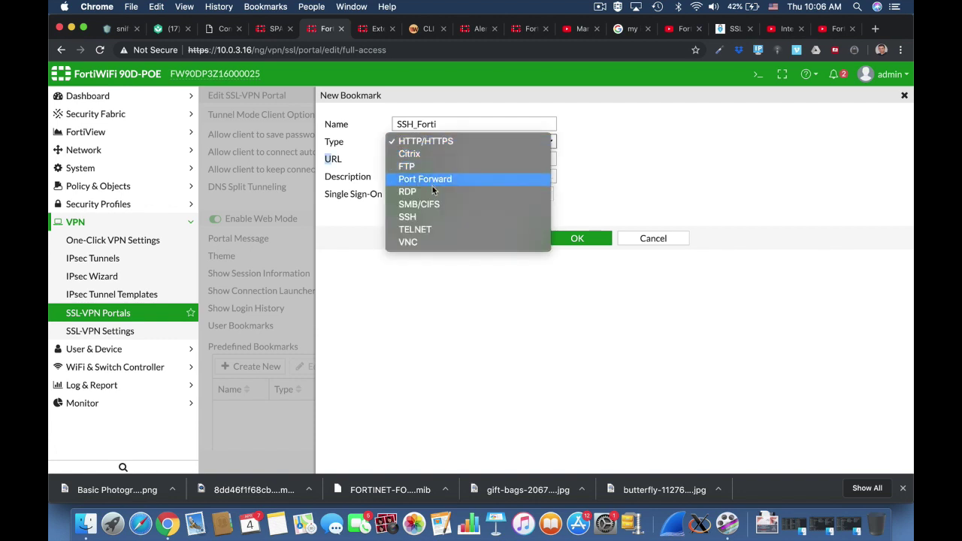
{"action": "left_click", "coordinate": [432, 215]}
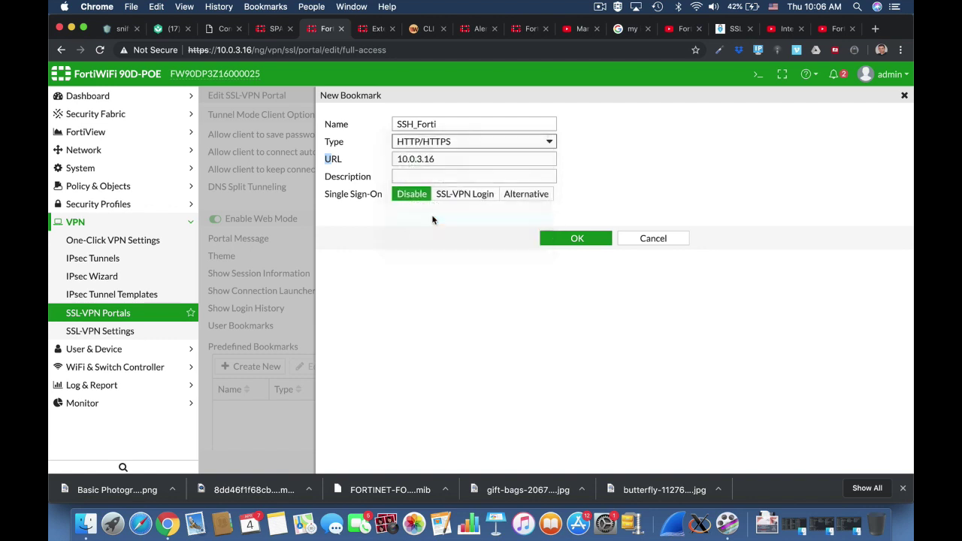
{"action": "left_click", "coordinate": [472, 160]}
{"action": "type", "text": "10.0.3.16"}
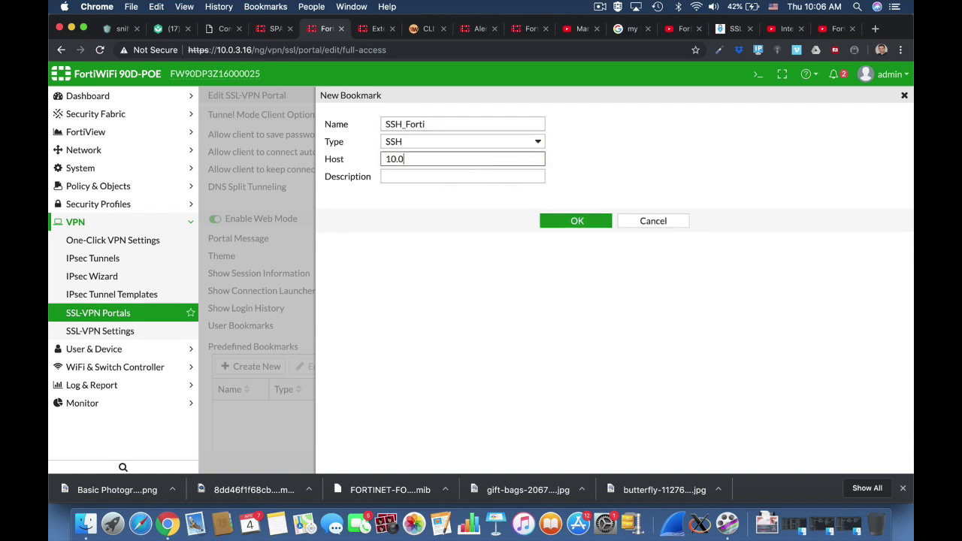
{"action": "left_click", "coordinate": [594, 223]}
Step: Enable FortiClient download and save the full-access portal
{"action": "scroll", "coordinate": [590, 398], "scroll_direction": "down", "scroll_amount": 3}
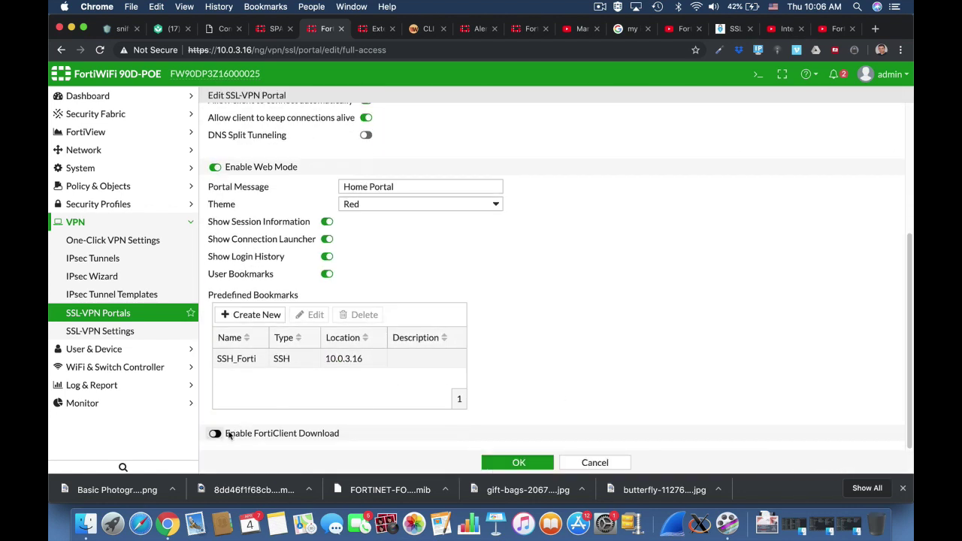
{"action": "left_click", "coordinate": [216, 434]}
{"action": "scroll", "coordinate": [570, 395], "scroll_direction": "down", "scroll_amount": 1}
{"action": "scroll", "coordinate": [570, 395], "scroll_direction": "down", "scroll_amount": 3}
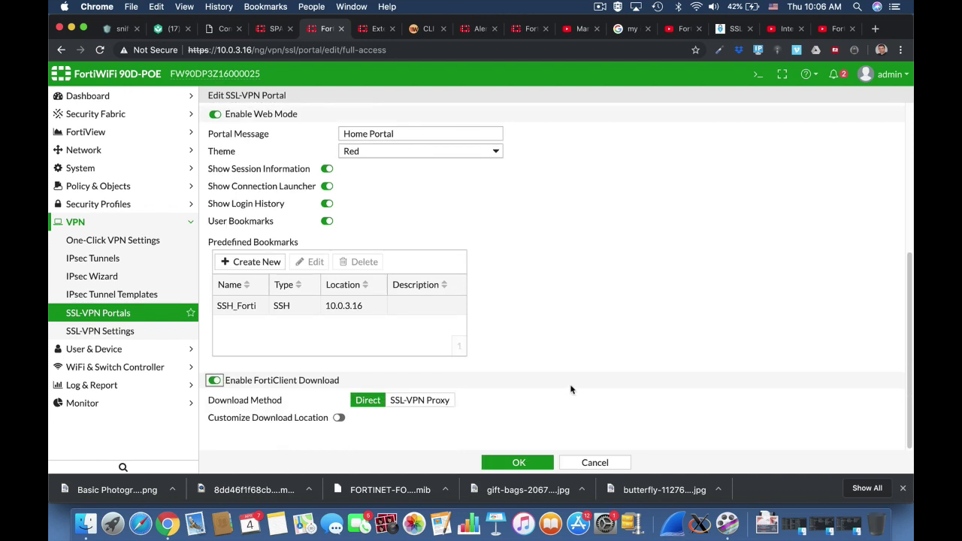
{"action": "left_click", "coordinate": [519, 463]}
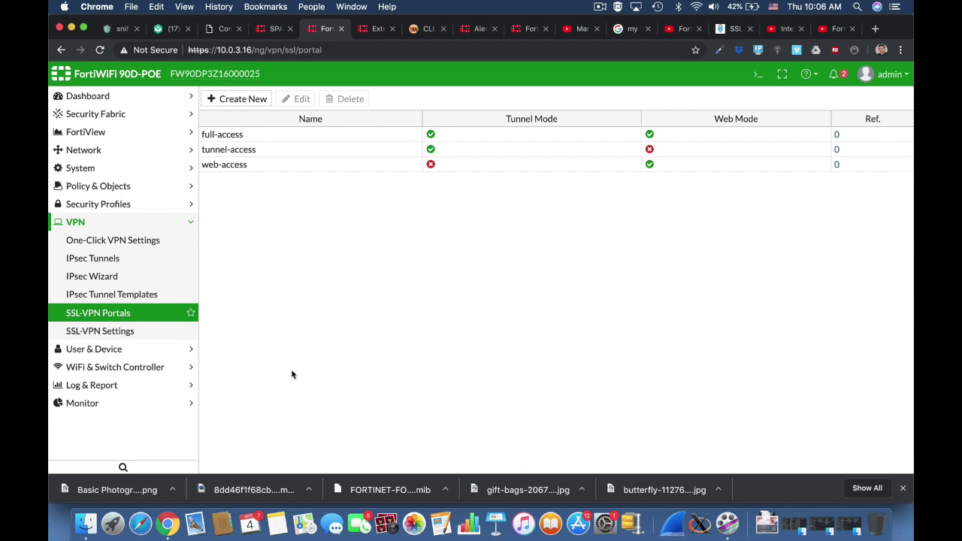
Step: Have SSL-VPN listen on wan1 port 10443 for any host, tunnel range SSLVPN_TUNNEL_ADDR1
{"action": "left_click", "coordinate": [151, 333]}
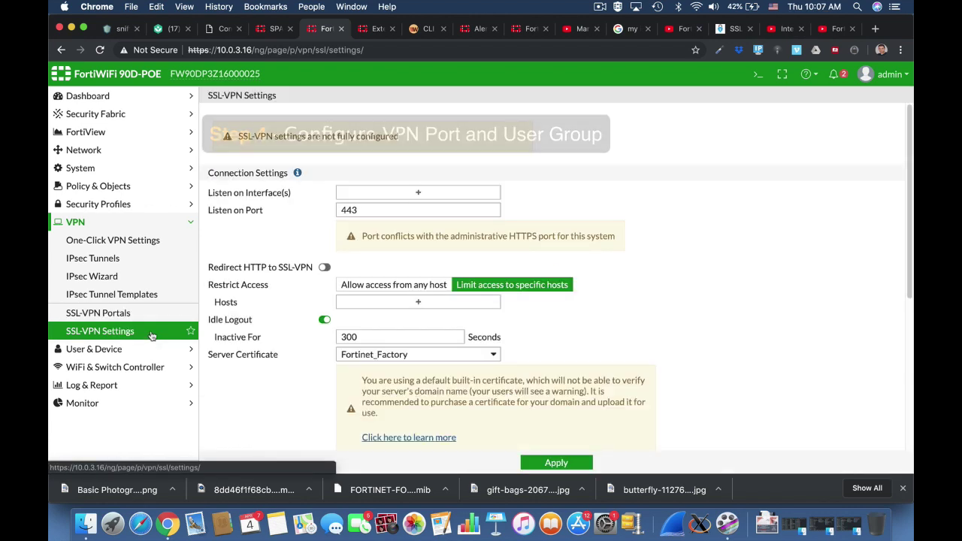
{"action": "left_click", "coordinate": [358, 194]}
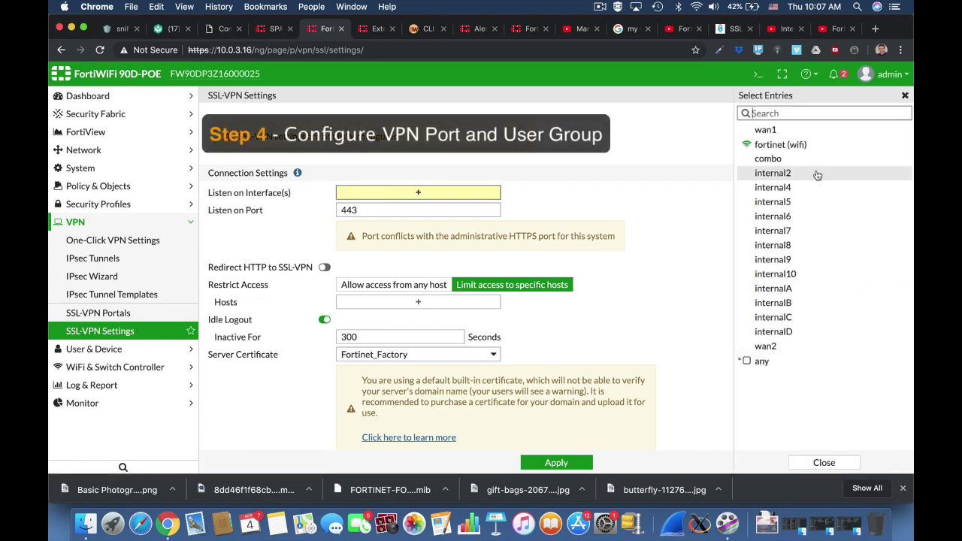
{"action": "left_click", "coordinate": [767, 130]}
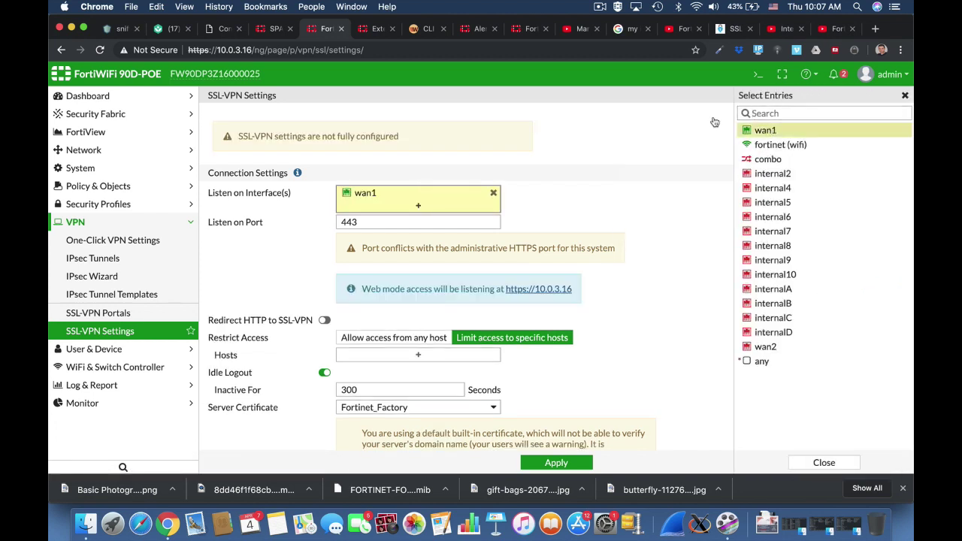
{"action": "left_click", "coordinate": [343, 222]}
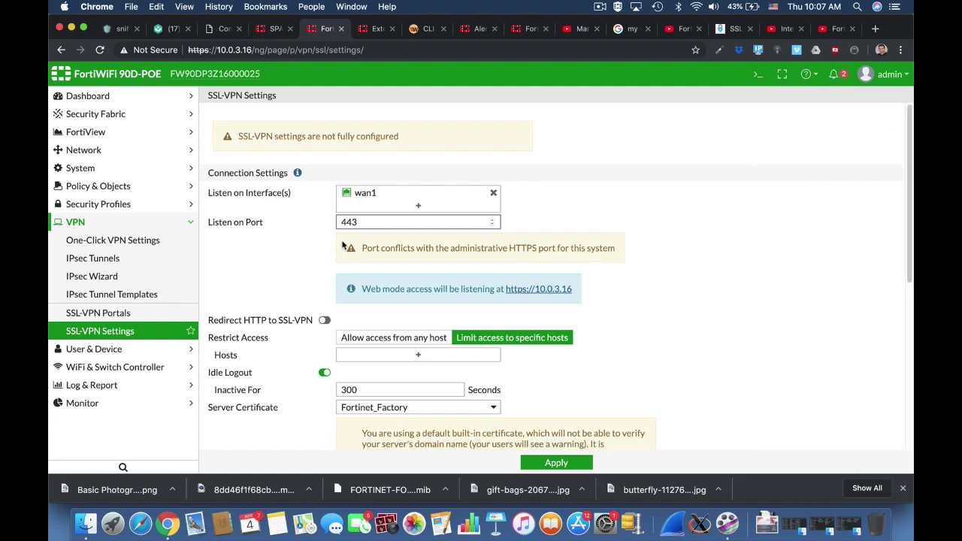
{"action": "type", "text": "10"}
{"action": "left_click", "coordinate": [658, 304]}
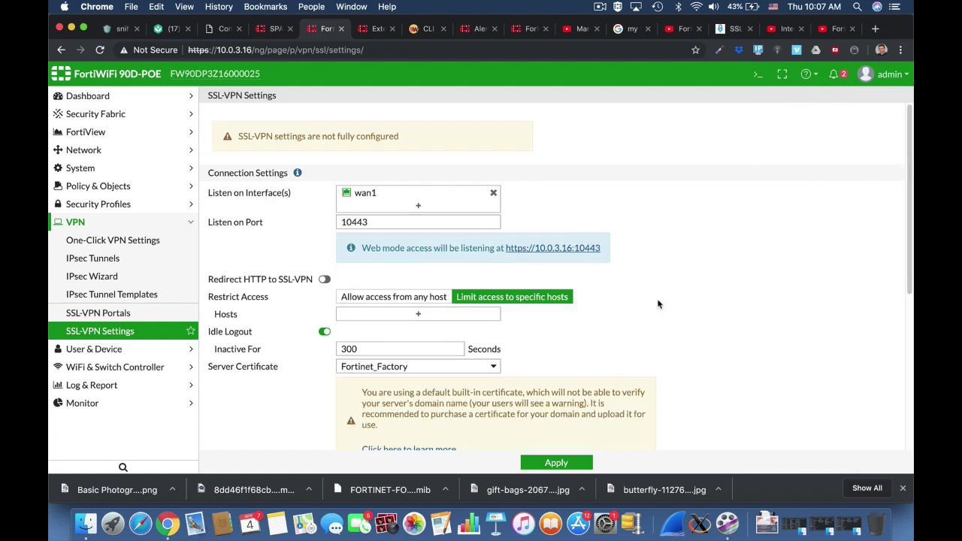
{"action": "scroll", "coordinate": [669, 342], "scroll_direction": "down", "scroll_amount": 5}
{"action": "left_click", "coordinate": [438, 143]}
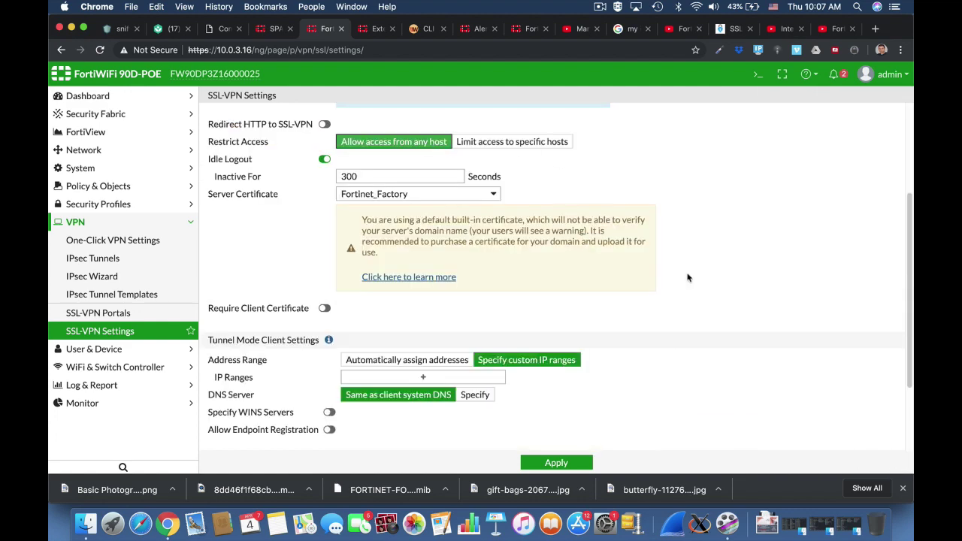
{"action": "scroll", "coordinate": [687, 278], "scroll_direction": "down", "scroll_amount": 3}
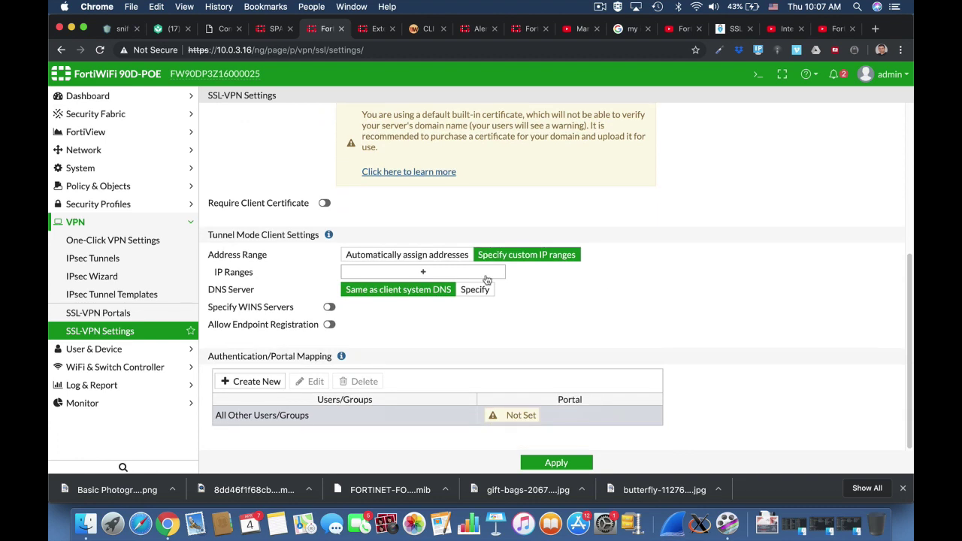
{"action": "left_click", "coordinate": [478, 273]}
{"action": "left_click", "coordinate": [806, 130]}
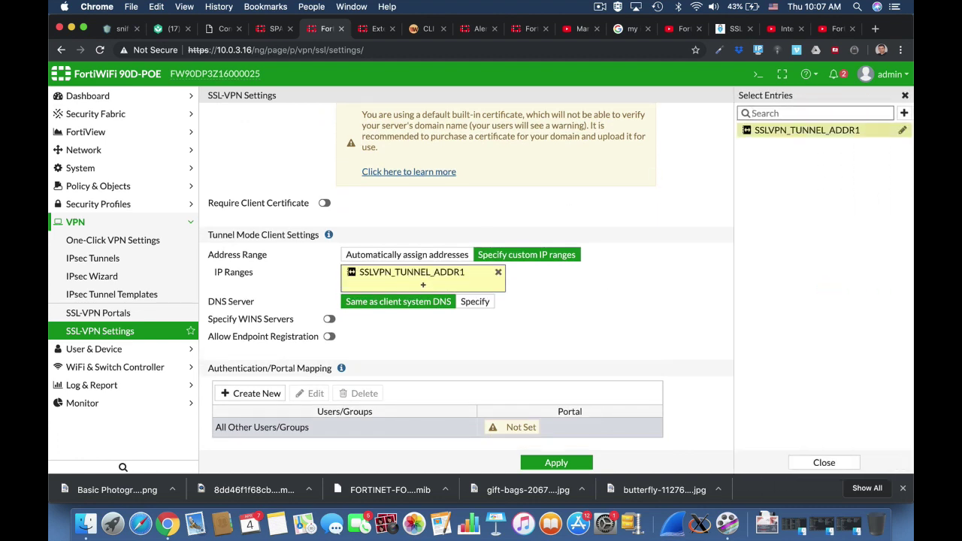
{"action": "left_click", "coordinate": [673, 334]}
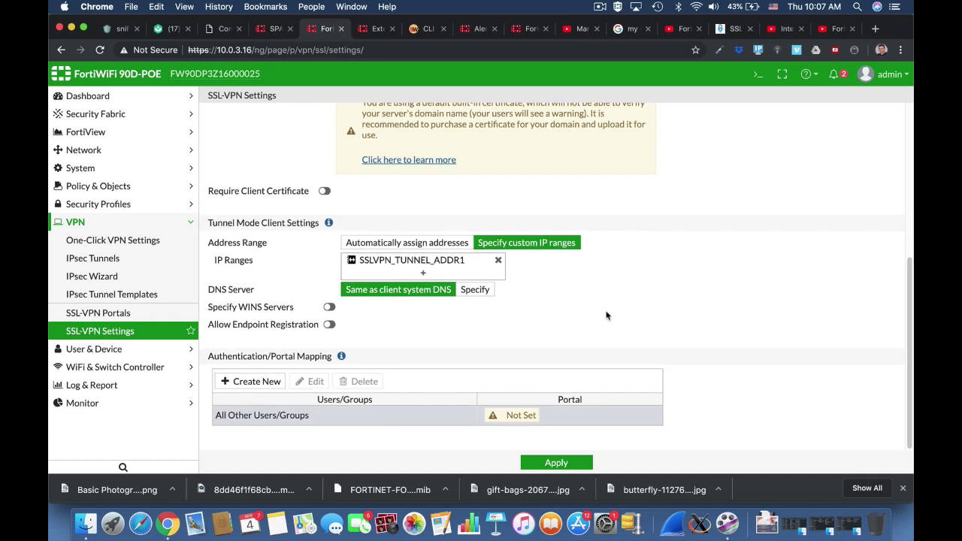
Step: Add a portal mapping giving the ssl users group the full-access portal
{"action": "left_click", "coordinate": [256, 381]}
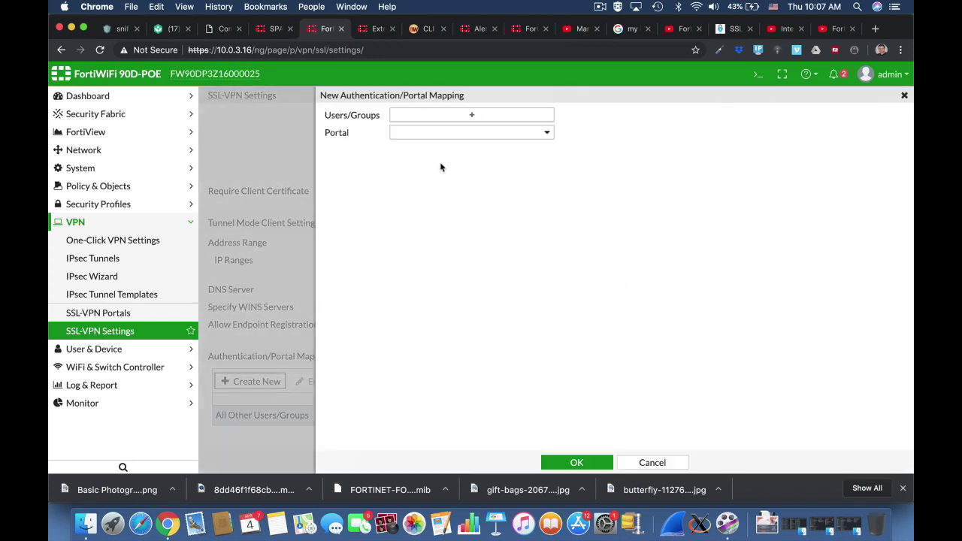
{"action": "left_click", "coordinate": [457, 115]}
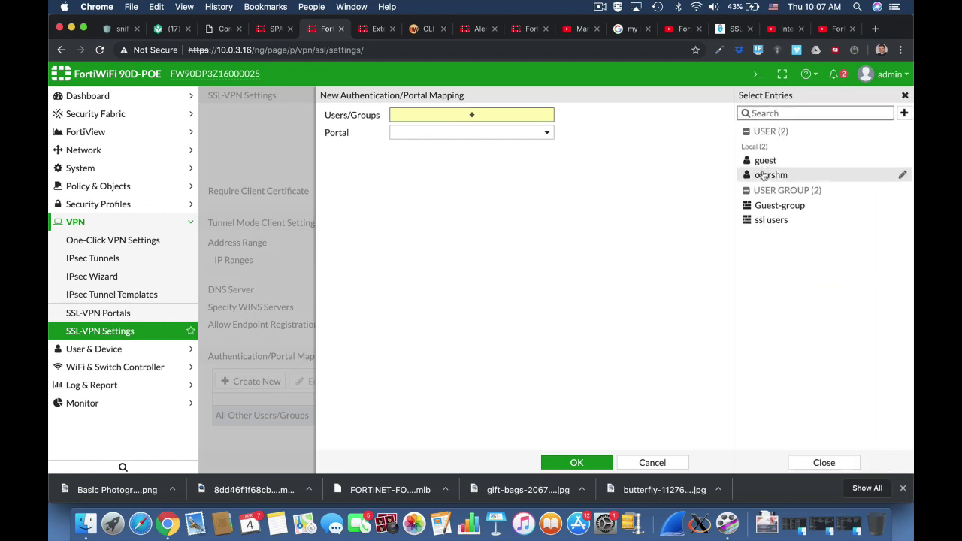
{"action": "left_click", "coordinate": [768, 220]}
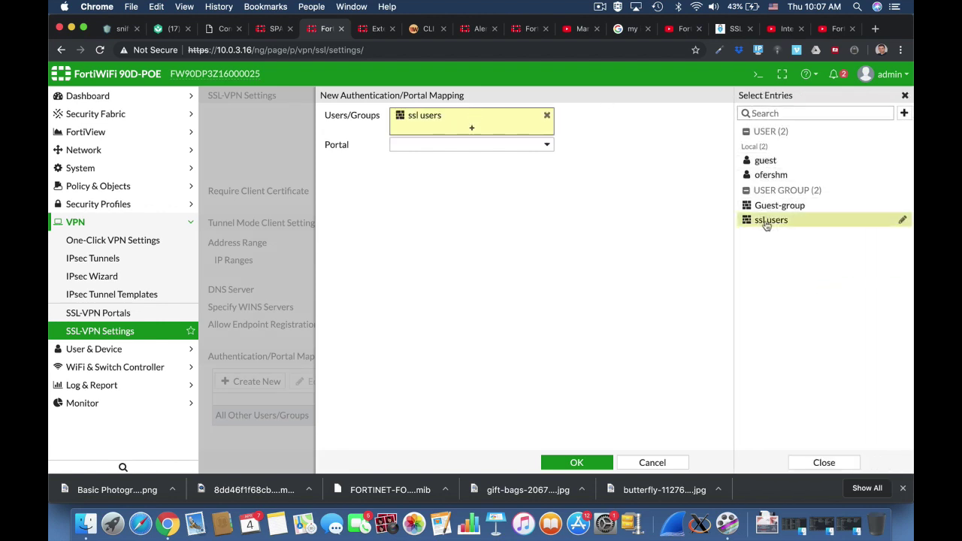
{"action": "left_click", "coordinate": [543, 148]}
{"action": "left_click", "coordinate": [464, 180]}
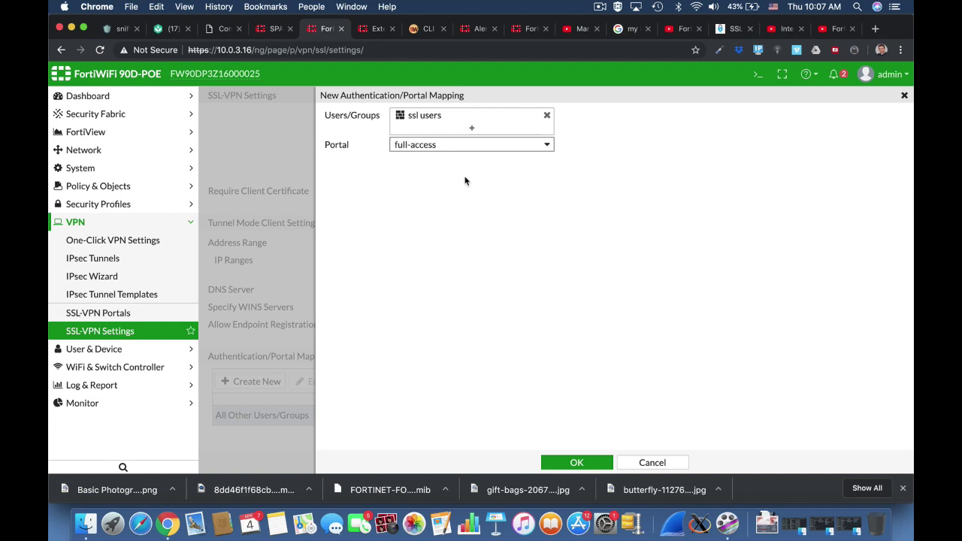
{"action": "left_click", "coordinate": [576, 460]}
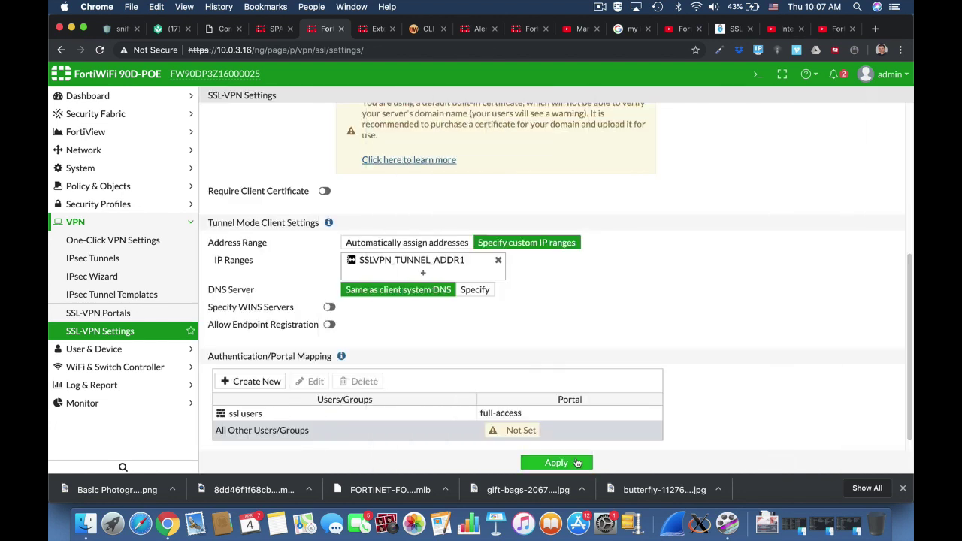
Step: Map All Other Users/Groups to web-access and apply the settings, accepting the certificate warning
{"action": "left_click", "coordinate": [511, 431]}
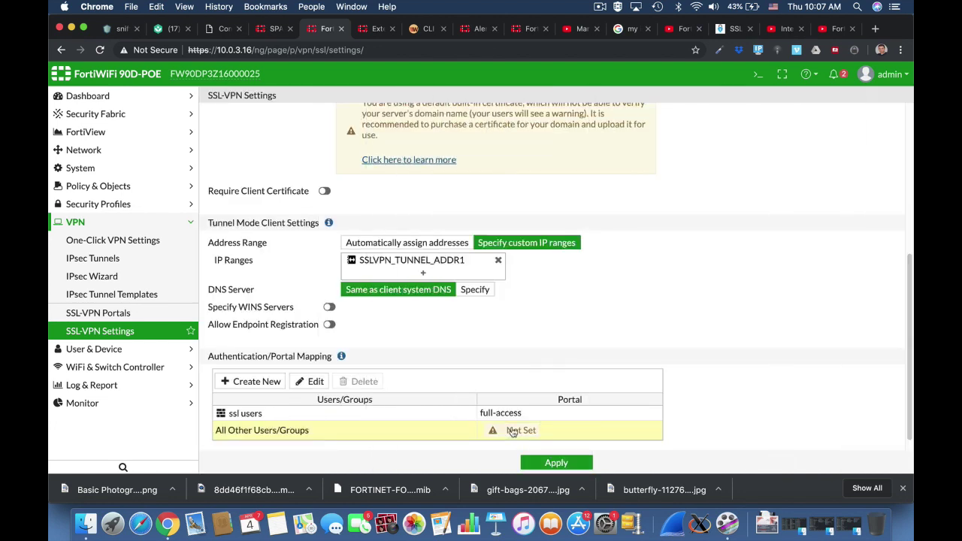
{"action": "double_click", "coordinate": [512, 431]}
{"action": "left_click", "coordinate": [454, 153]}
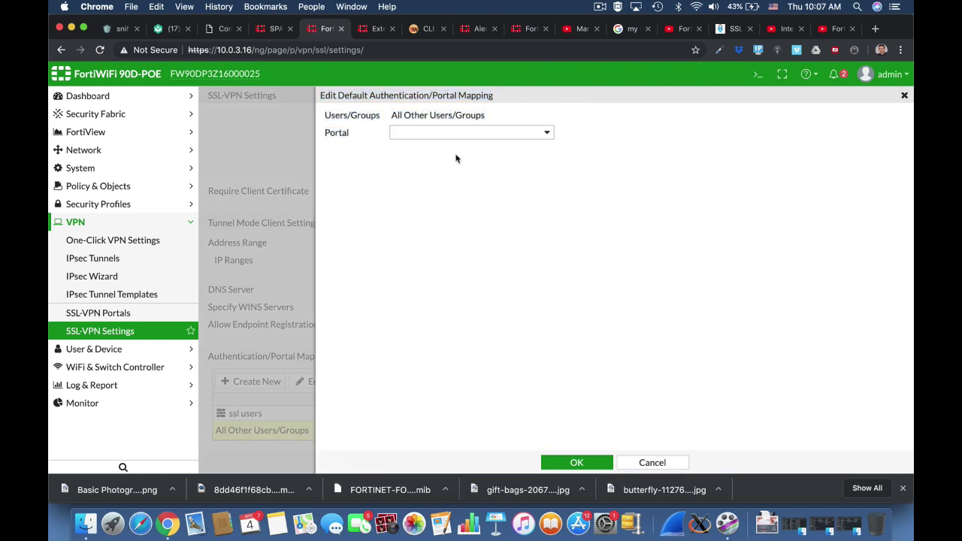
{"action": "left_click", "coordinate": [447, 135]}
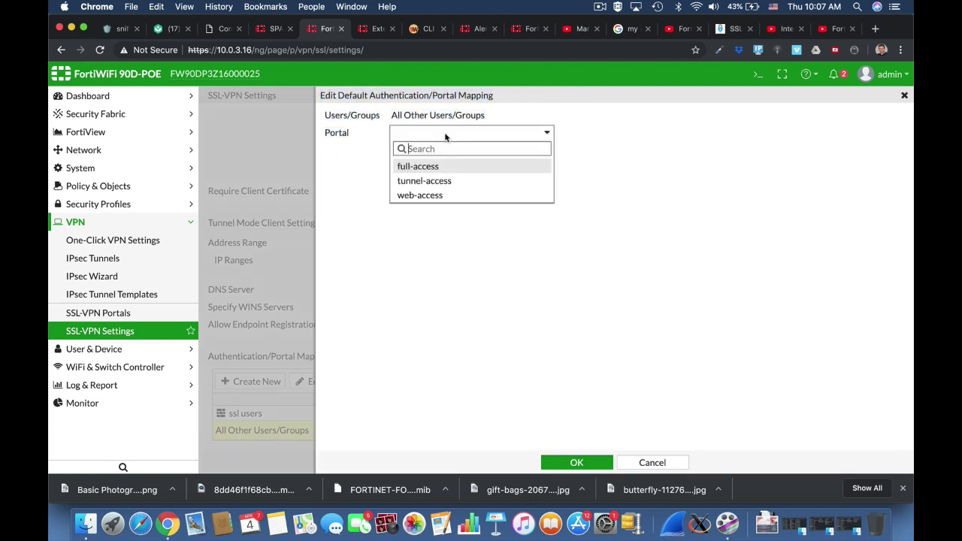
{"action": "left_click", "coordinate": [441, 194]}
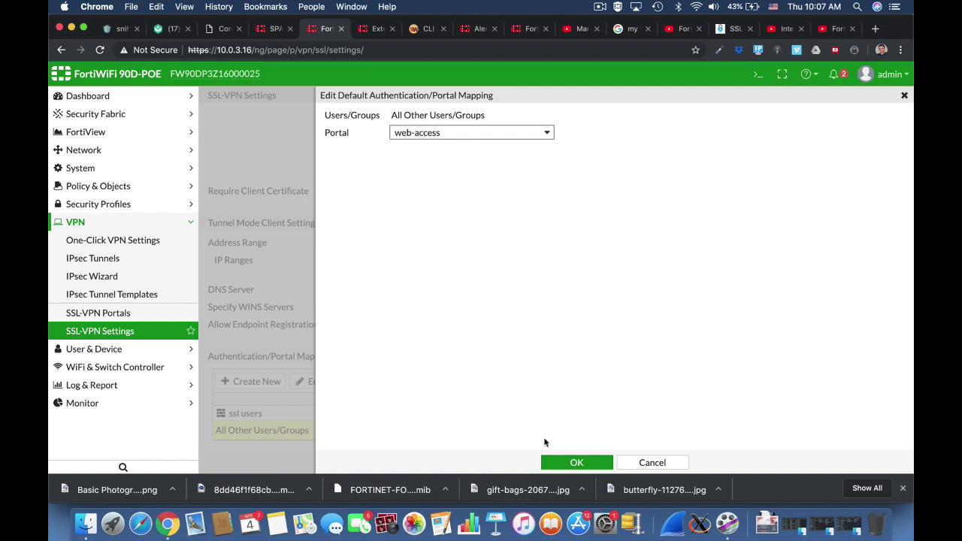
{"action": "left_click", "coordinate": [568, 460]}
{"action": "left_click", "coordinate": [578, 460]}
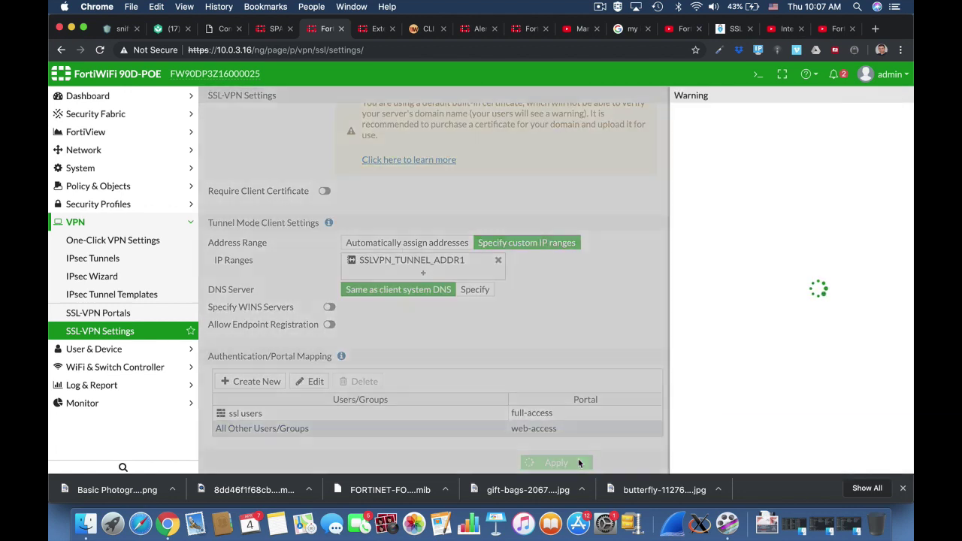
{"action": "left_click", "coordinate": [728, 186]}
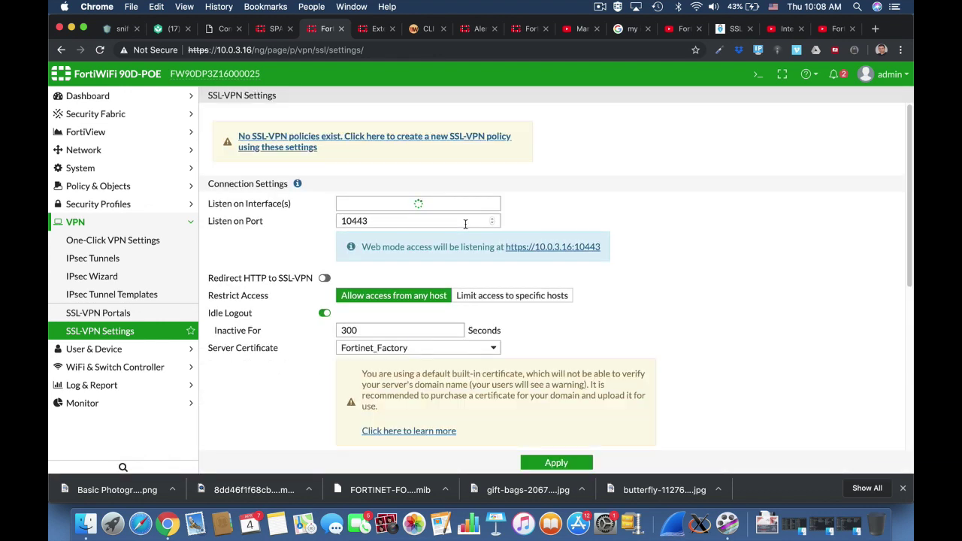
{"action": "left_click", "coordinate": [160, 185]}
Step: Start a new IPv4 policy from the SSL-VPN tunnel to wan1, with source all plus ssl users
{"action": "left_click", "coordinate": [150, 203]}
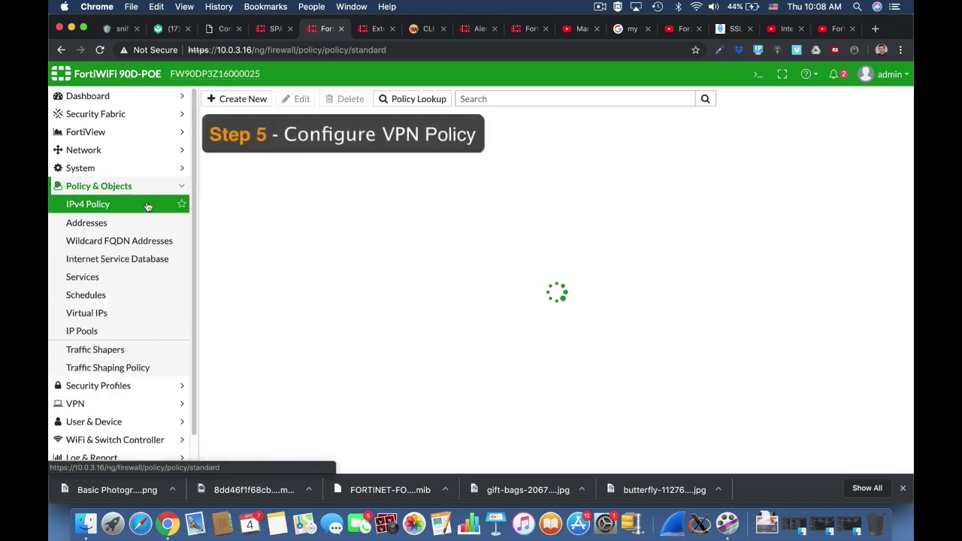
{"action": "left_click", "coordinate": [245, 99]}
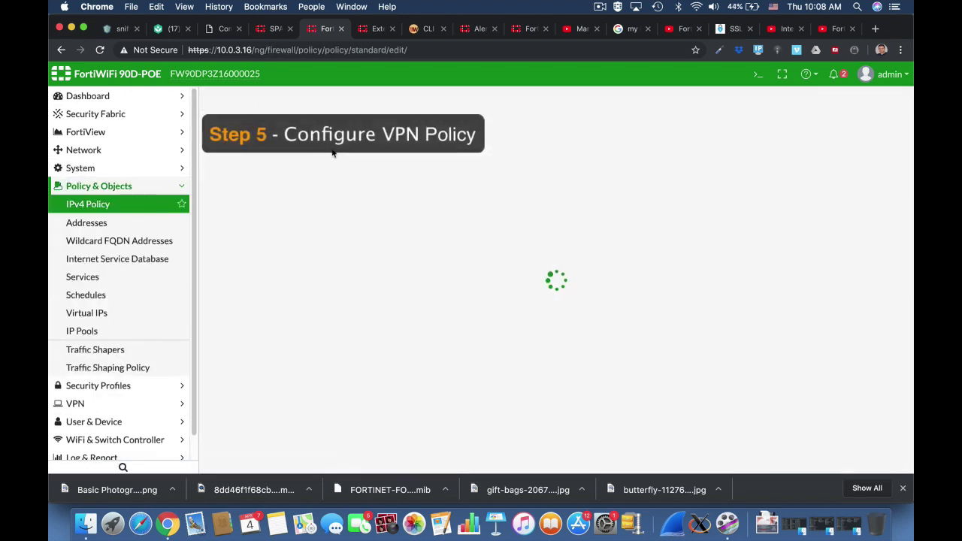
{"action": "left_click", "coordinate": [314, 131]}
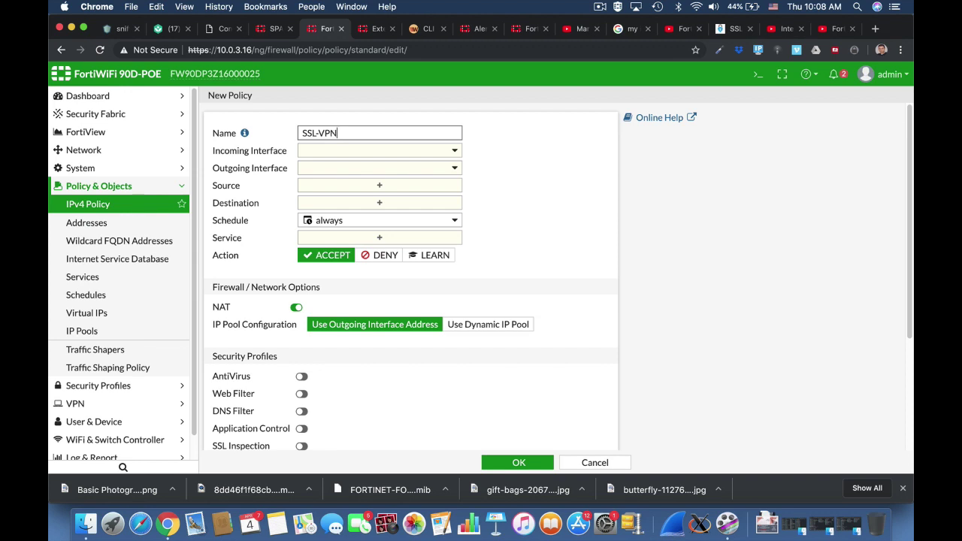
{"action": "left_click", "coordinate": [330, 150]}
{"action": "left_click", "coordinate": [339, 186]}
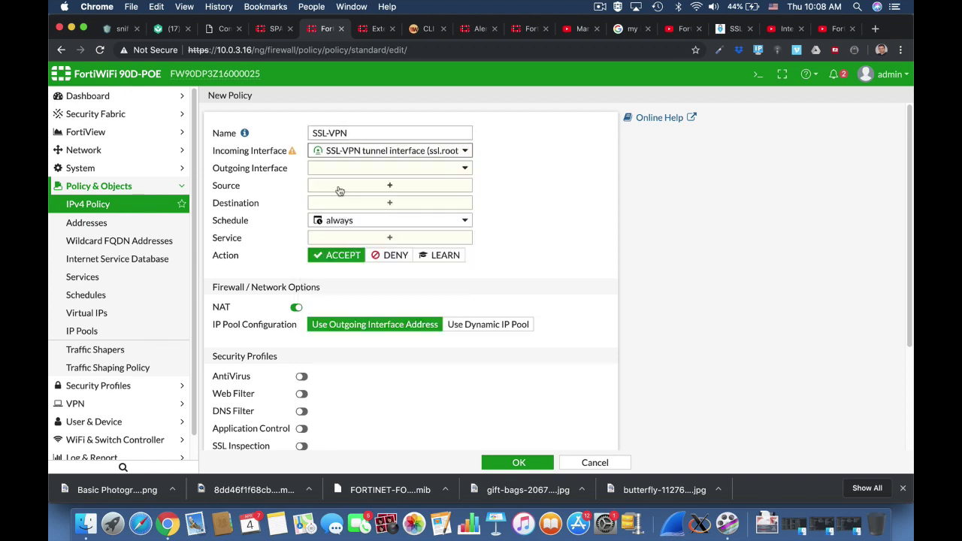
{"action": "left_click", "coordinate": [360, 167]}
{"action": "left_click", "coordinate": [380, 217]}
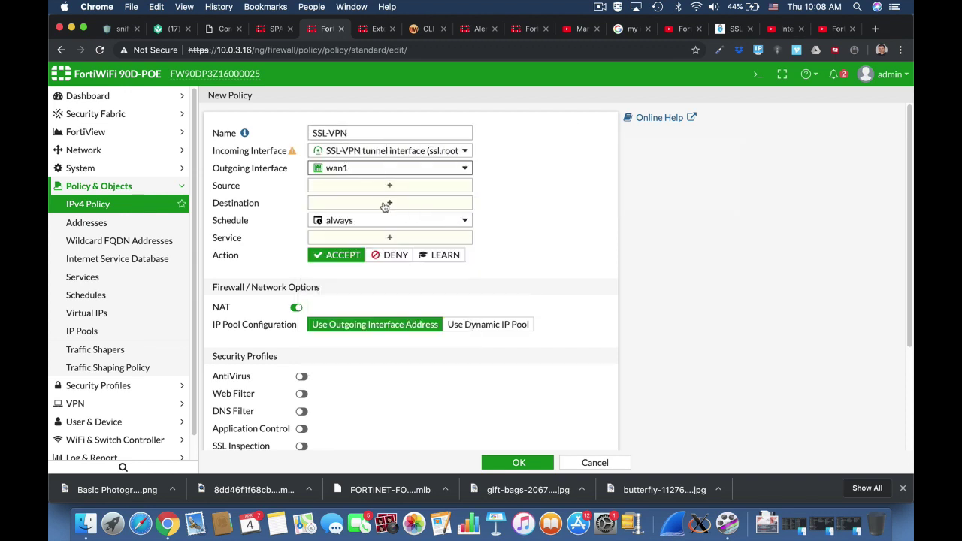
{"action": "left_click", "coordinate": [410, 187]}
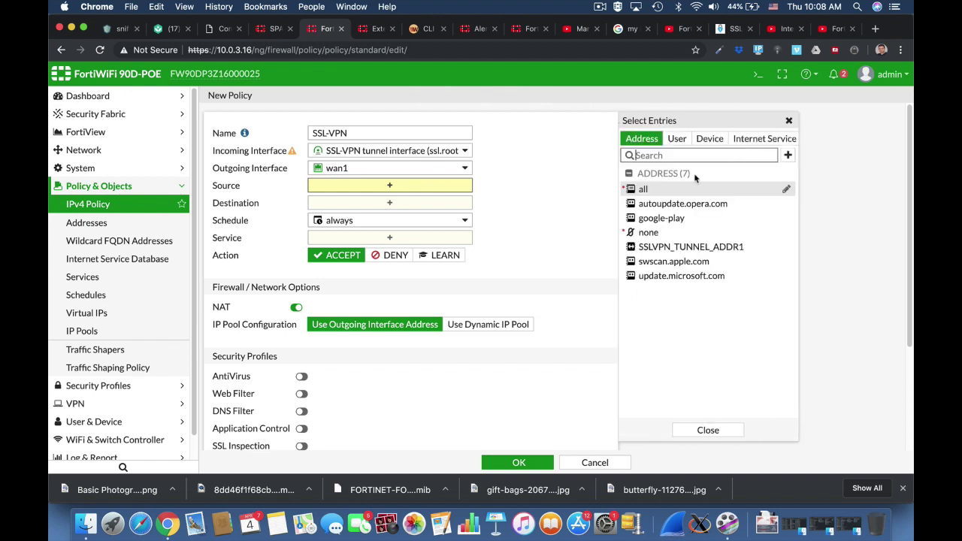
{"action": "left_click", "coordinate": [651, 190]}
{"action": "left_click", "coordinate": [678, 138]}
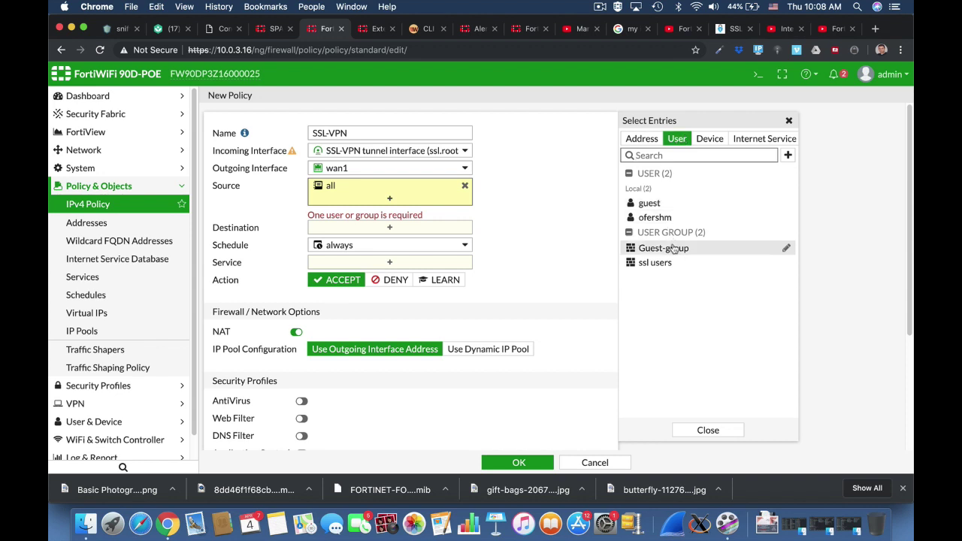
{"action": "left_click", "coordinate": [655, 263]}
Step: Set destination all and service ALL, then save the policy past the certificate warning
{"action": "left_click", "coordinate": [382, 229]}
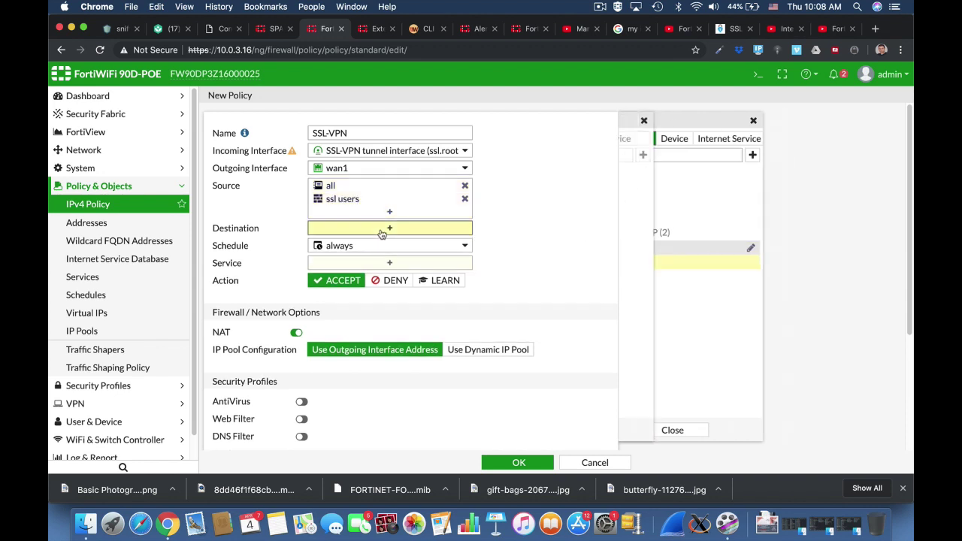
{"action": "left_click", "coordinate": [663, 189]}
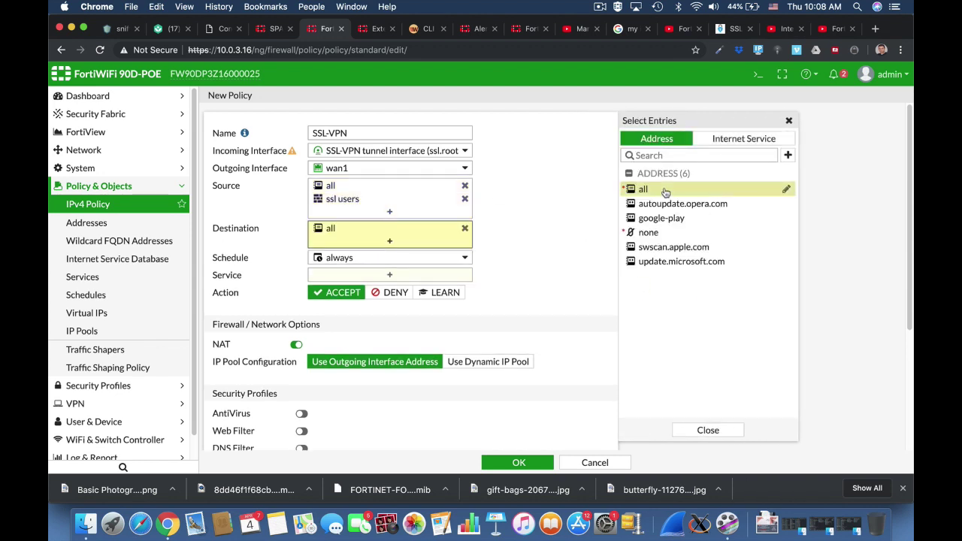
{"action": "left_click", "coordinate": [403, 277]}
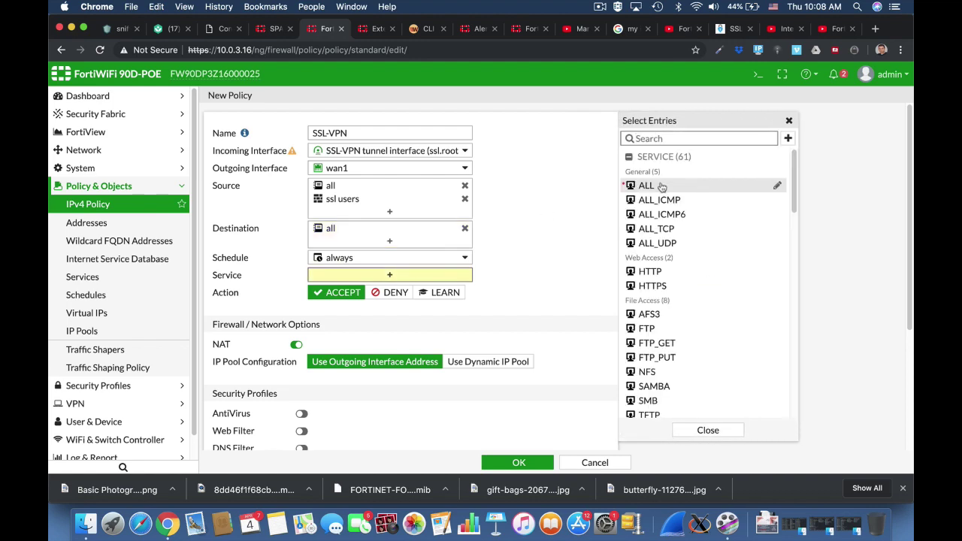
{"action": "left_click", "coordinate": [648, 186]}
{"action": "scroll", "coordinate": [523, 314], "scroll_direction": "down", "scroll_amount": 5}
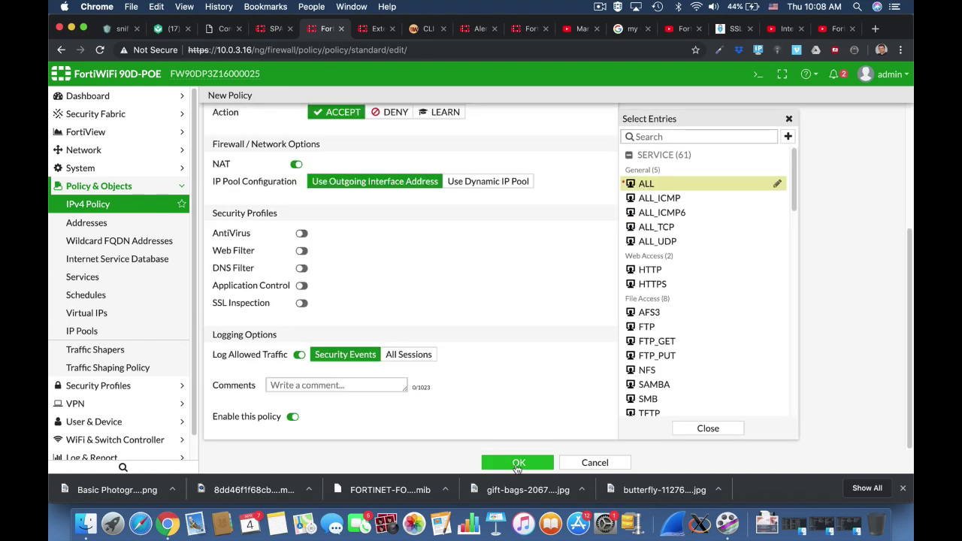
{"action": "left_click", "coordinate": [517, 462]}
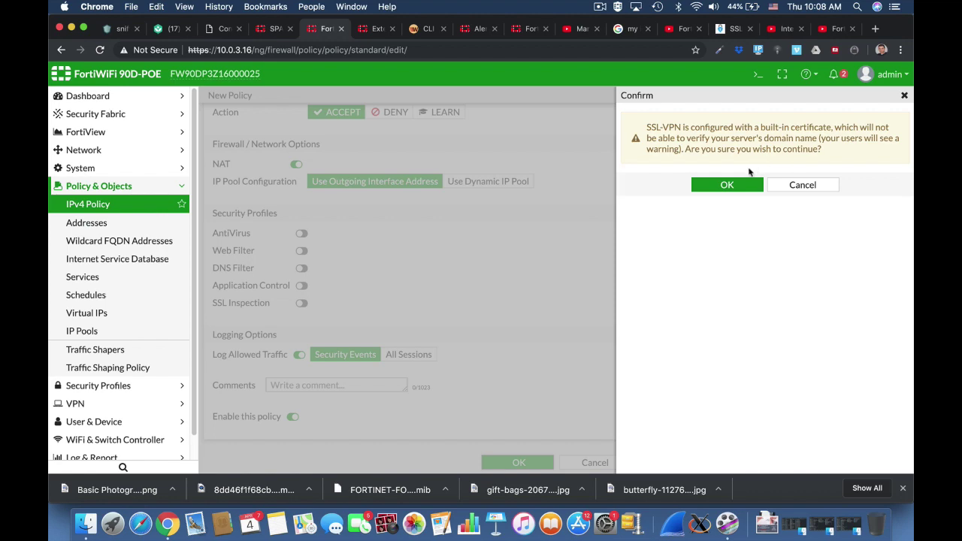
{"action": "left_click", "coordinate": [726, 185]}
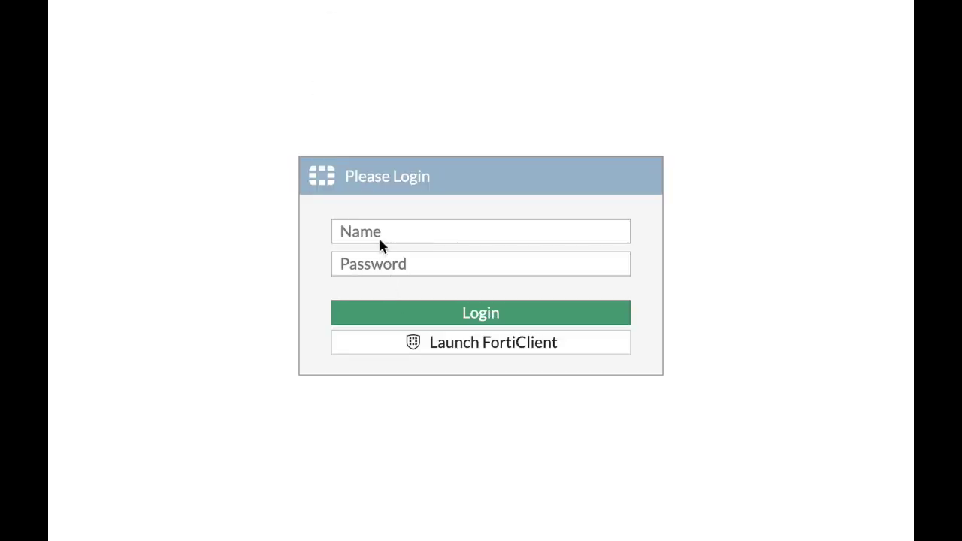
Step: Log in to the SSL-VPN web portal with the user name and password
{"action": "left_click", "coordinate": [378, 233]}
{"action": "type", "text": "ofer"}
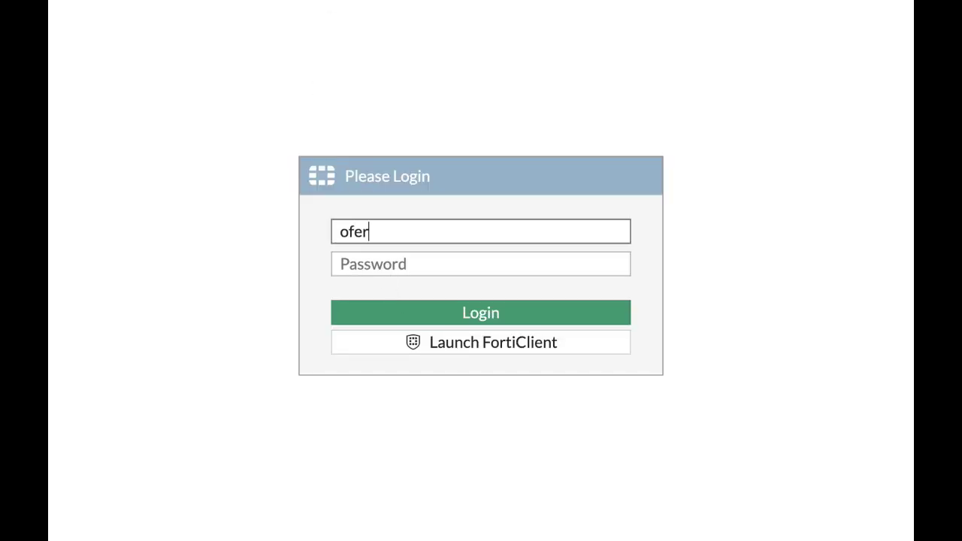
{"action": "left_click", "coordinate": [340, 264]}
{"action": "left_click", "coordinate": [377, 232]}
{"action": "type", "text": "shm"}
{"action": "key", "text": "Tab"}
{"action": "type", "text": "•"}
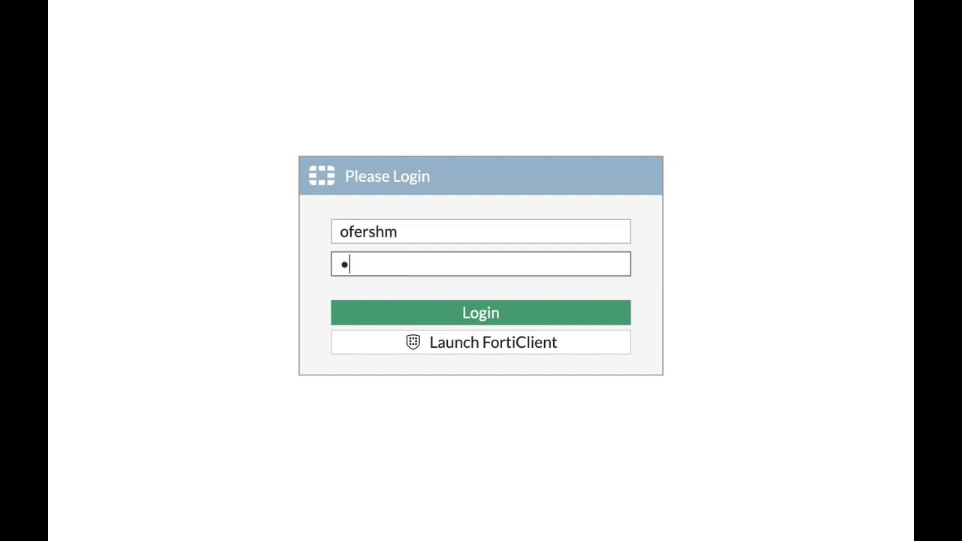
{"action": "left_click", "coordinate": [470, 320]}
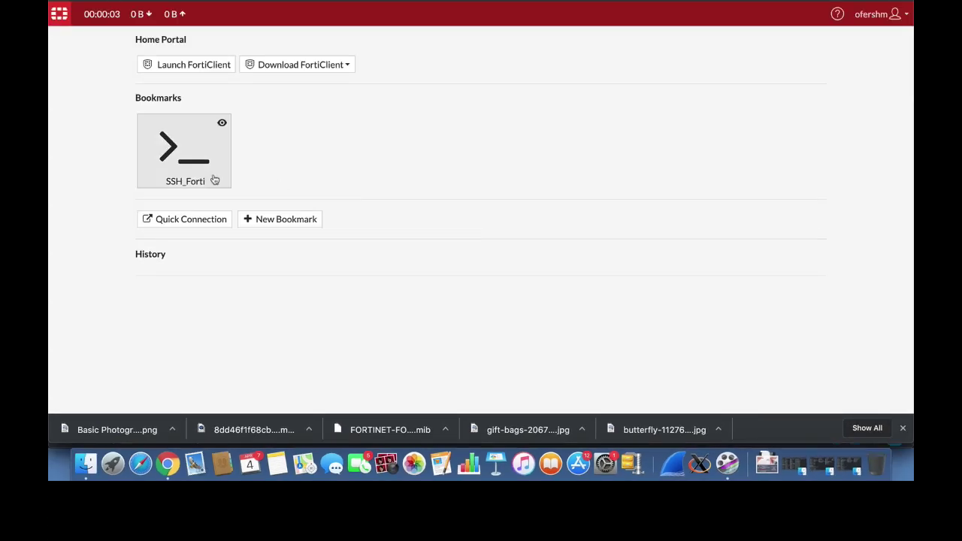
Step: Open the SSH_Forti bookmark, log in, and run 'show system interface', paging the output
{"action": "left_click", "coordinate": [214, 180]}
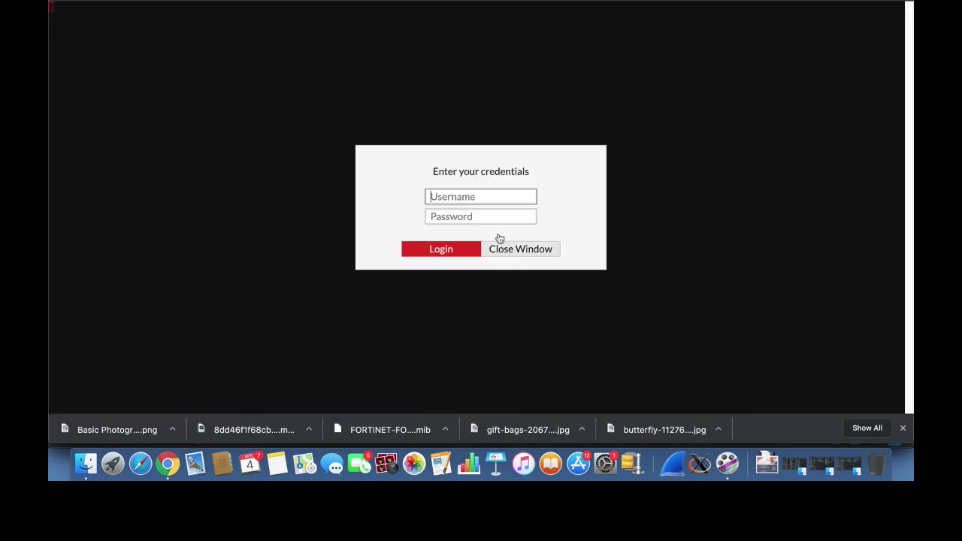
{"action": "type", "text": "admin"}
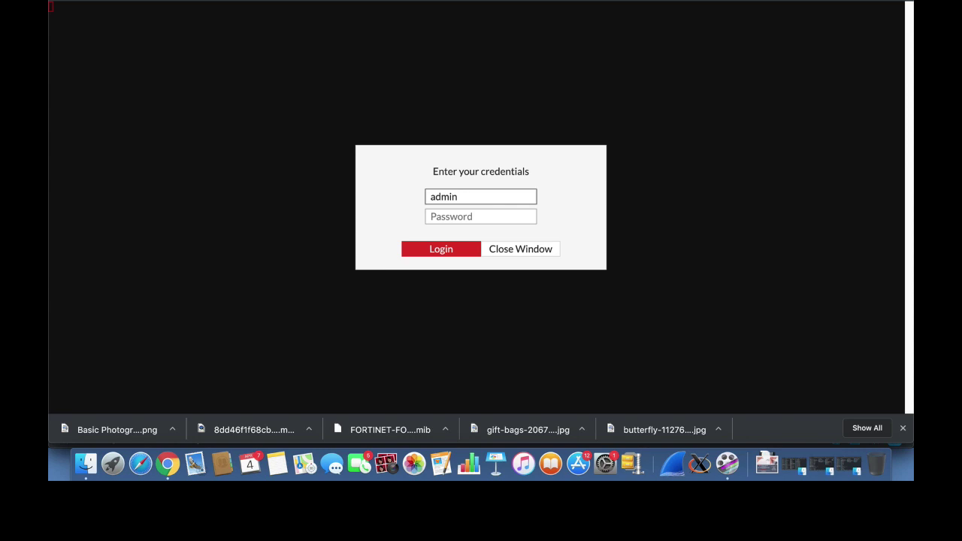
{"action": "key", "text": "Return"}
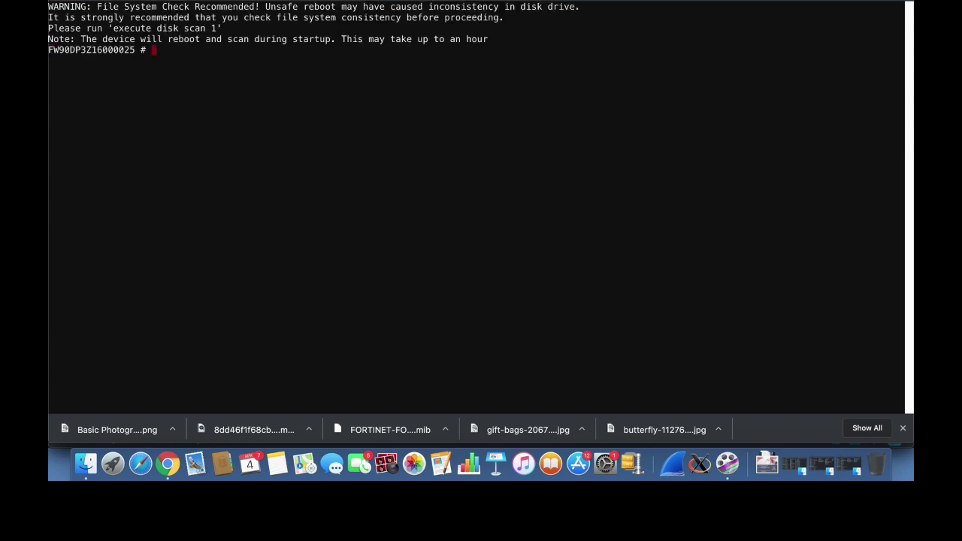
{"action": "key", "text": "Return"}
{"action": "key", "text": "Return"}
{"action": "key", "text": "Return"}
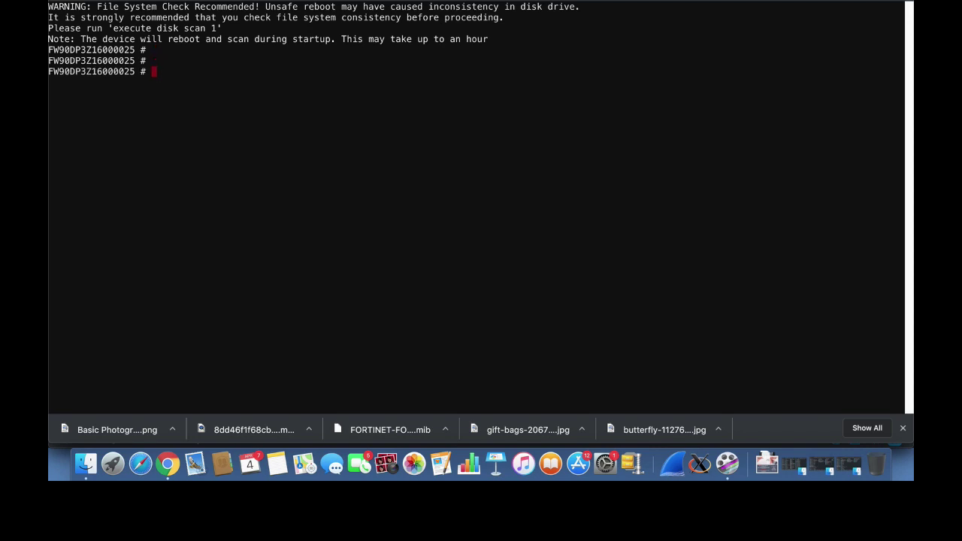
{"action": "type", "text": "sho"}
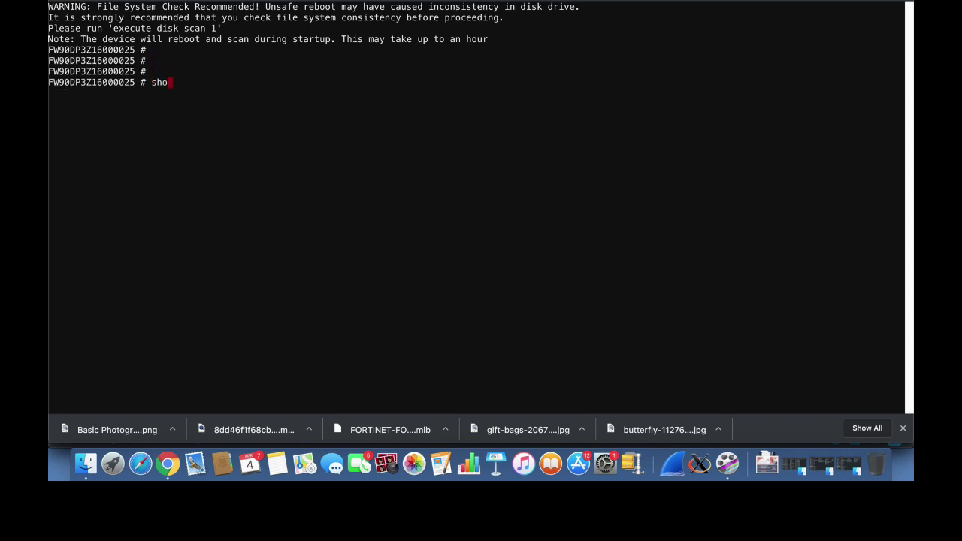
{"action": "type", "text": "w system interface"}
{"action": "key", "text": "Return"}
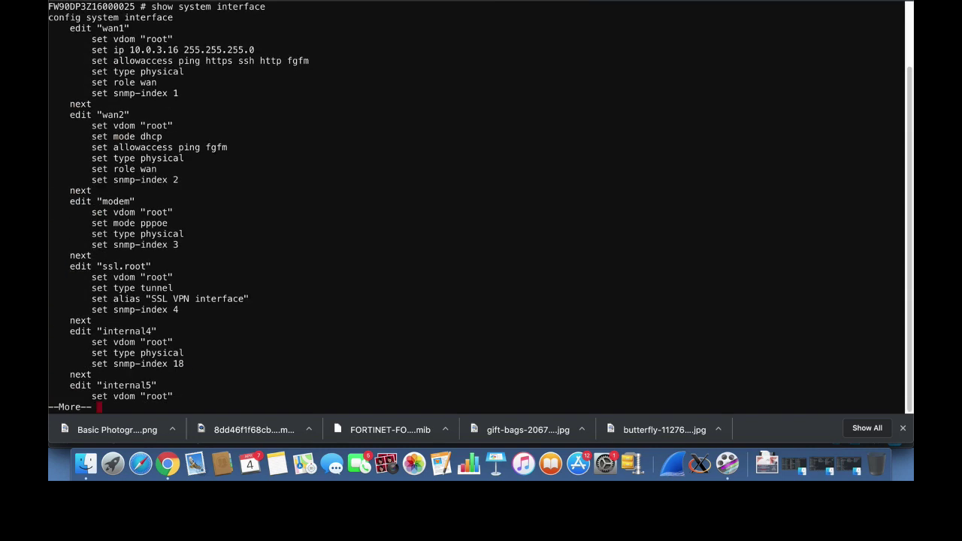
{"action": "key", "text": "Return"}
{"action": "key", "text": "Return"}
{"action": "key", "text": "Return"}
{"action": "key", "text": "Return"}
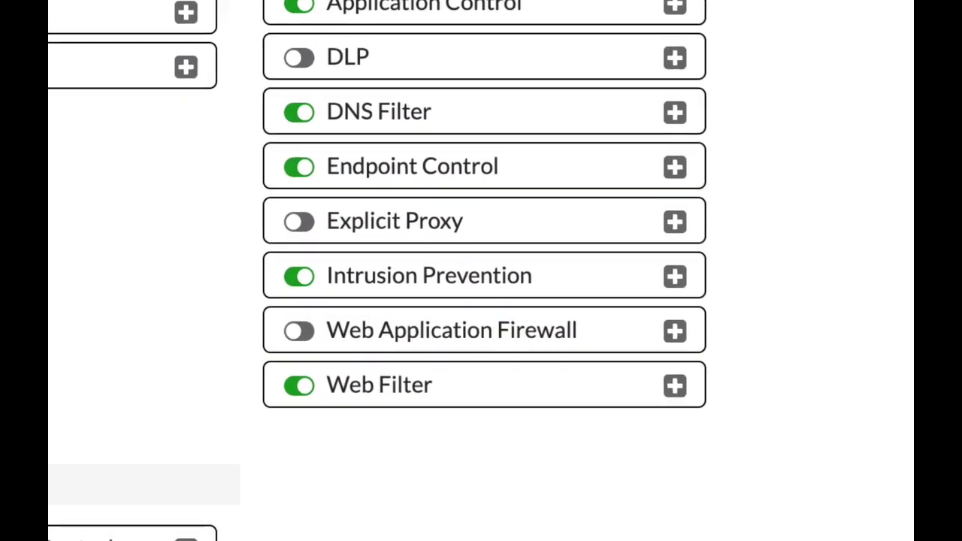
Step: Turn on Web Application Firewall visibility and enable Cross Site Scripting (Extended) in the WAF profile
{"action": "left_click", "coordinate": [299, 331]}
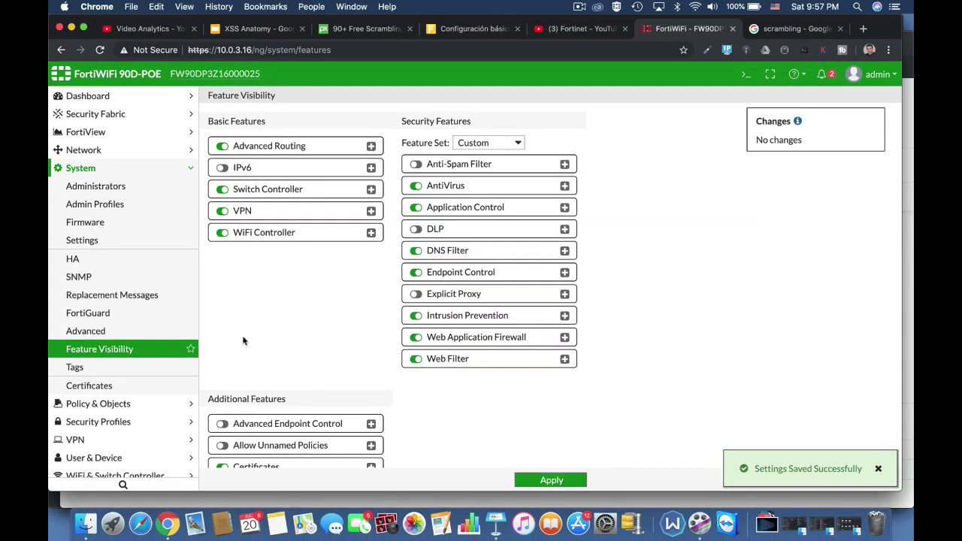
{"action": "left_click", "coordinate": [105, 421]}
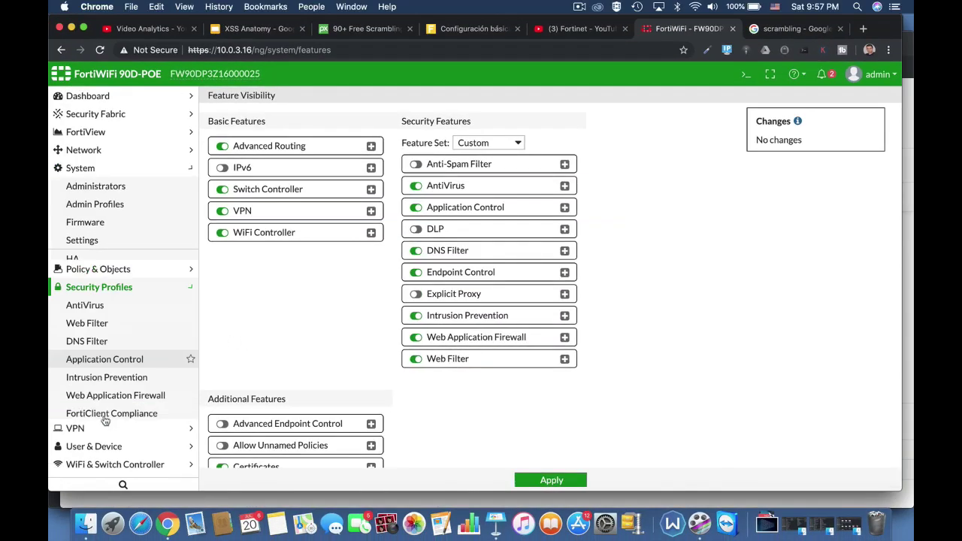
{"action": "left_click", "coordinate": [127, 314]}
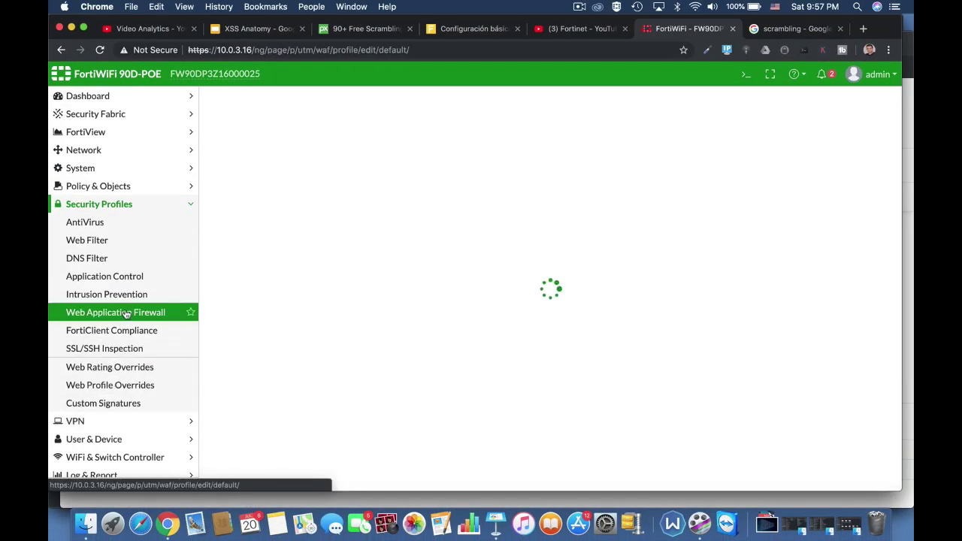
{"action": "left_click", "coordinate": [246, 224]}
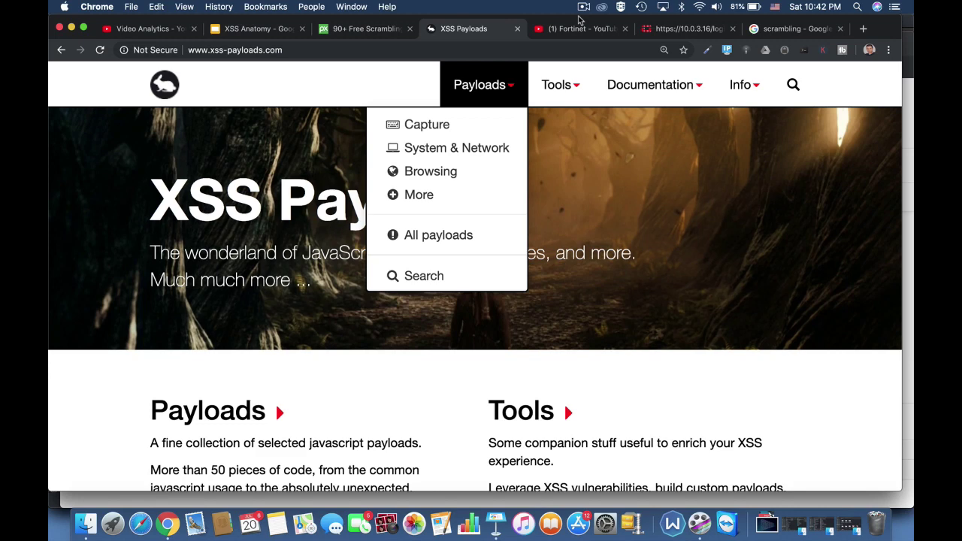
Step: Open Payloads > Capture and scroll through the keylogger, screenshot and webcam snapshot payloads
{"action": "left_click", "coordinate": [419, 125]}
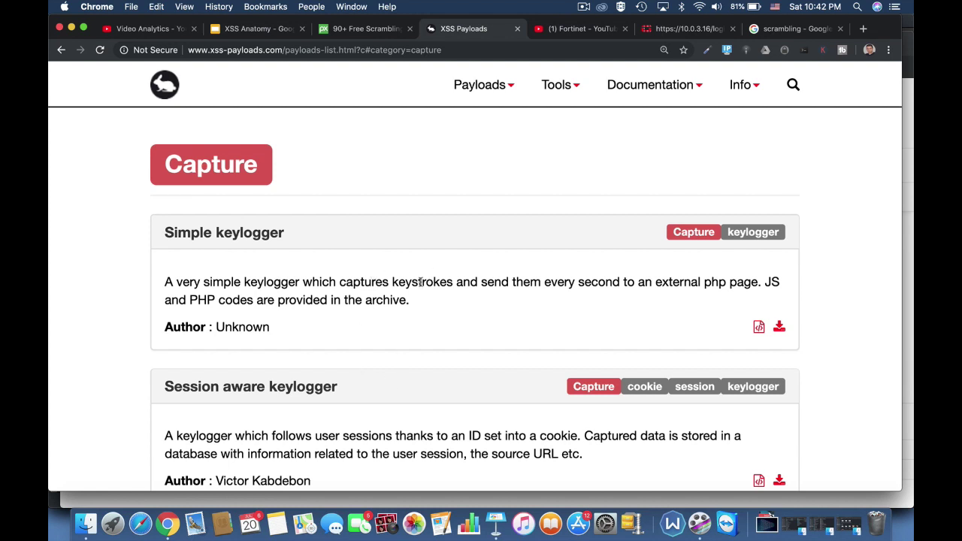
{"action": "scroll", "coordinate": [423, 335], "scroll_direction": "down", "scroll_amount": 5}
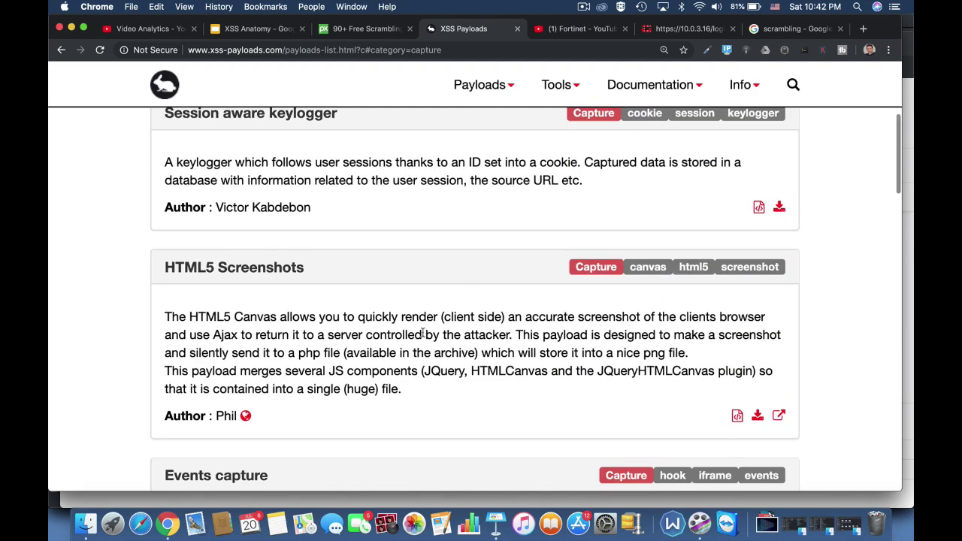
{"action": "scroll", "coordinate": [423, 334], "scroll_direction": "down", "scroll_amount": 2}
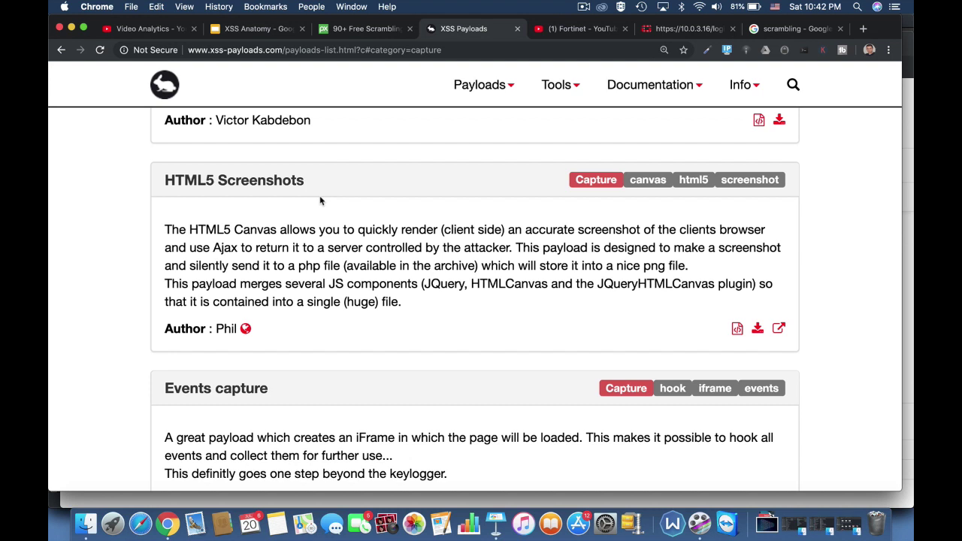
{"action": "scroll", "coordinate": [331, 239], "scroll_direction": "down", "scroll_amount": 5}
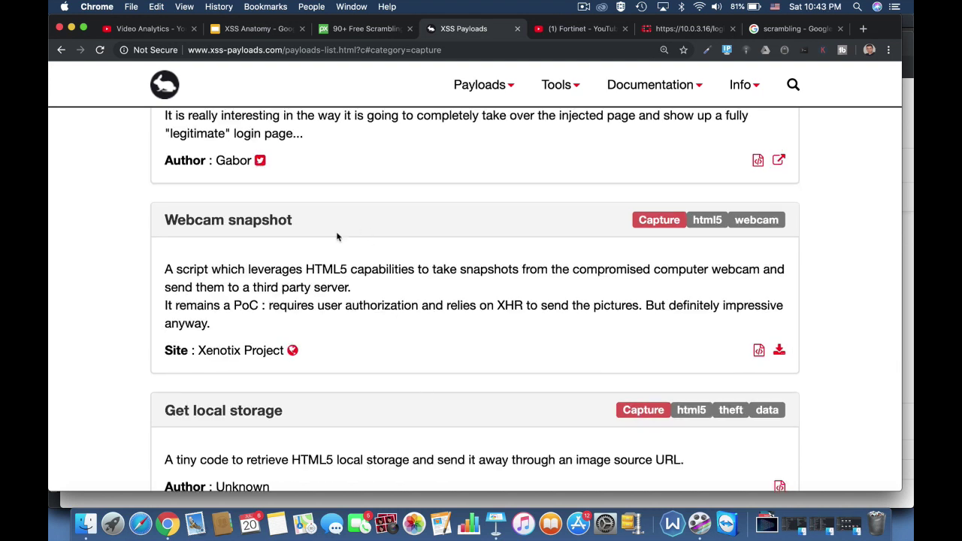
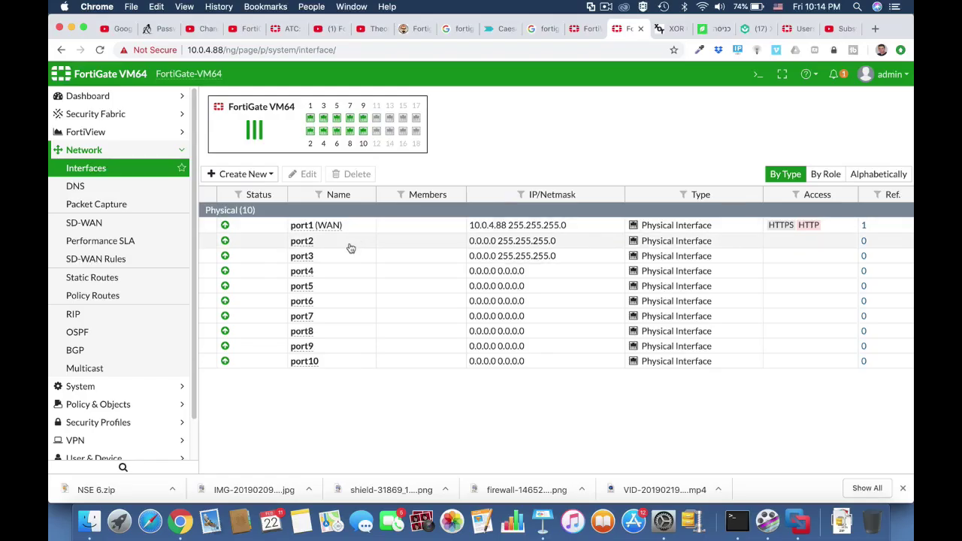
Step: Open port2 for editing and give it the alias marketing with the LAN role
{"action": "left_click", "coordinate": [348, 247]}
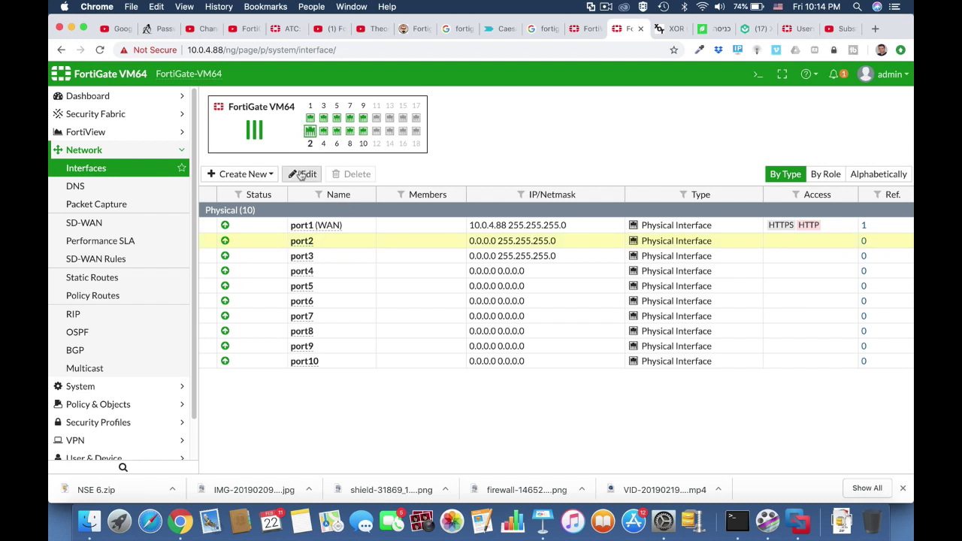
{"action": "left_click", "coordinate": [304, 174]}
{"action": "left_click", "coordinate": [320, 143]}
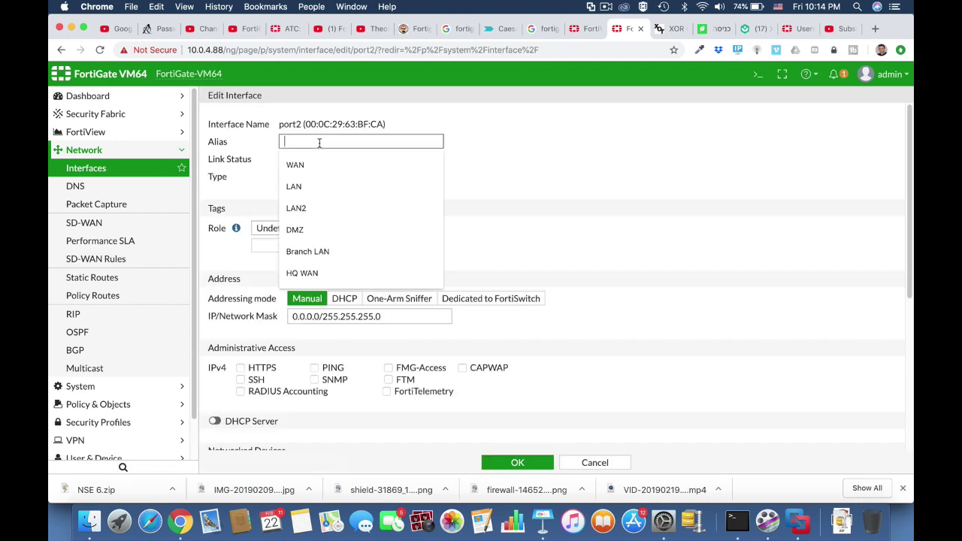
{"action": "type", "text": "ma"}
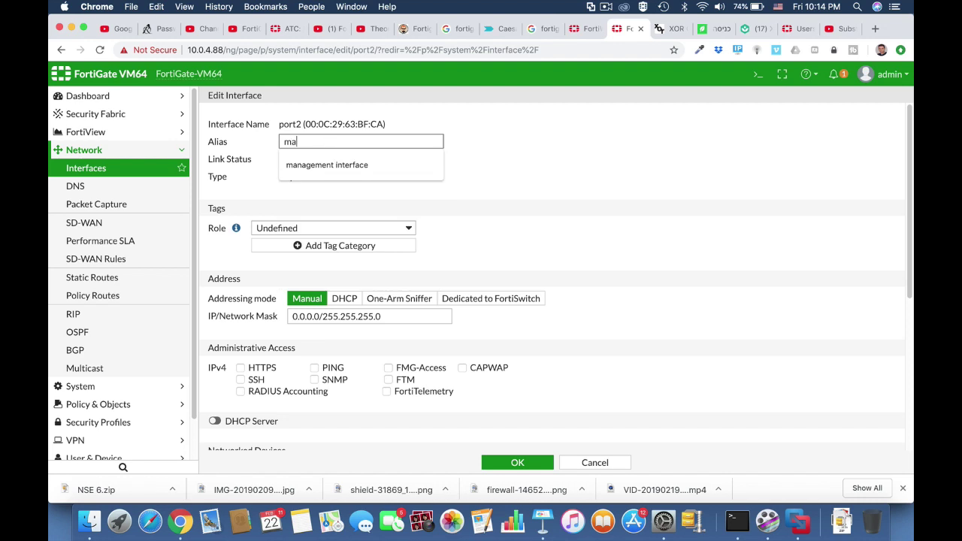
{"action": "type", "text": "rketing"}
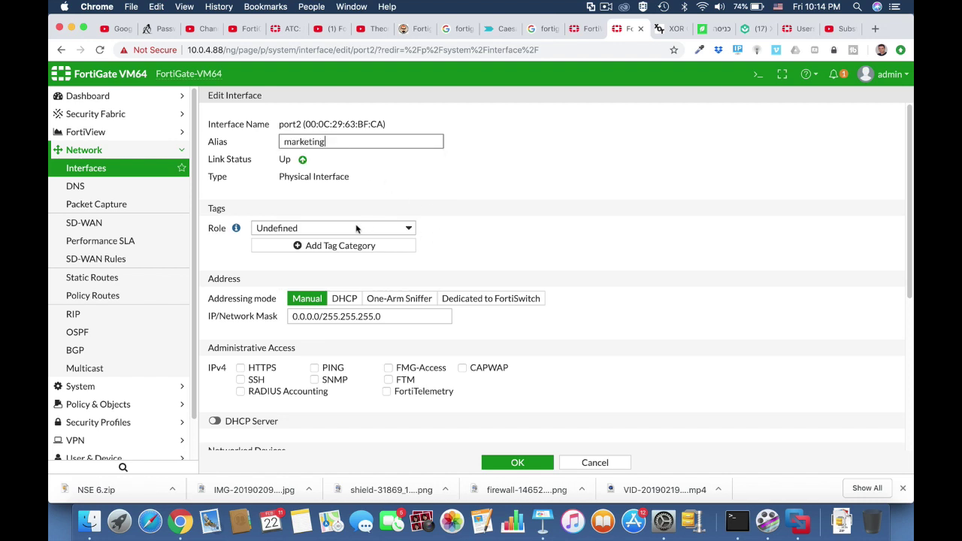
{"action": "left_click", "coordinate": [358, 228]}
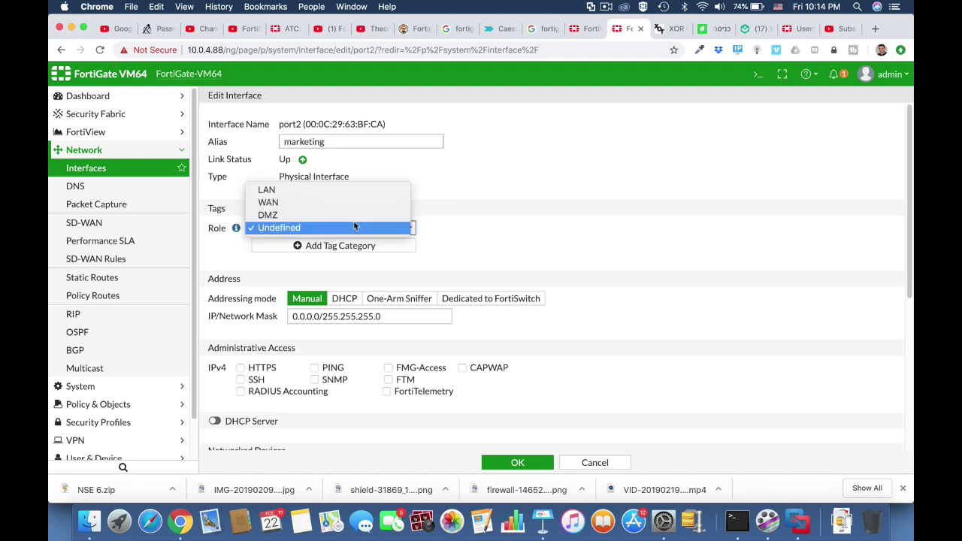
{"action": "left_click", "coordinate": [335, 193]}
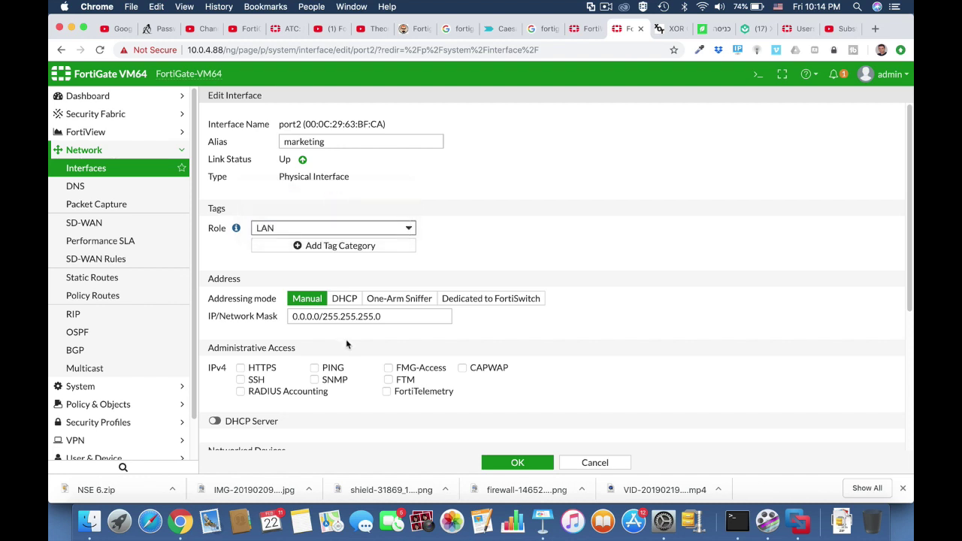
Step: Set port2's address to 10.0.5.1, allow PING and HTTPS, enable DHCP, and save
{"action": "left_click_drag", "start_coordinate": [320, 317], "coordinate": [272, 319]}
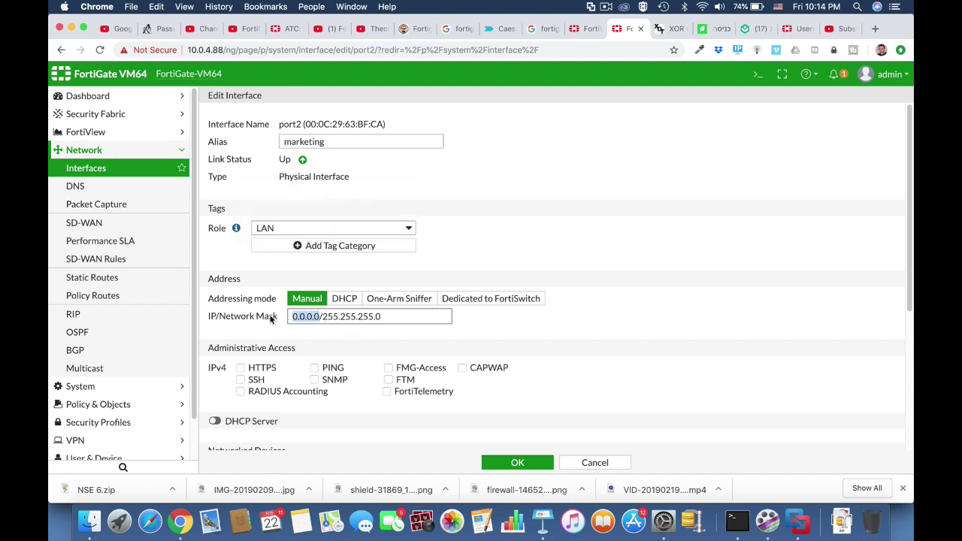
{"action": "type", "text": "10.0."}
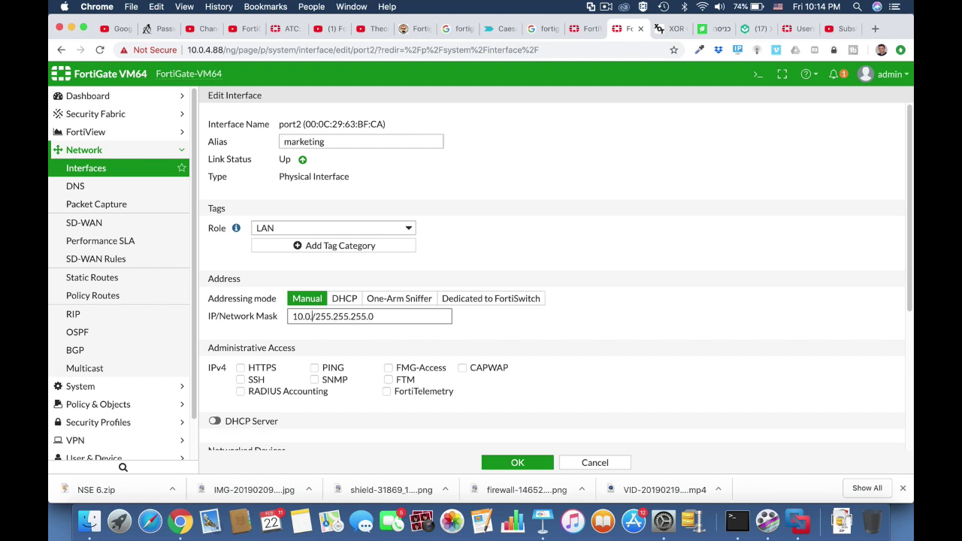
{"action": "type", "text": "5.1"}
{"action": "left_click", "coordinate": [314, 368]}
{"action": "left_click", "coordinate": [240, 368]}
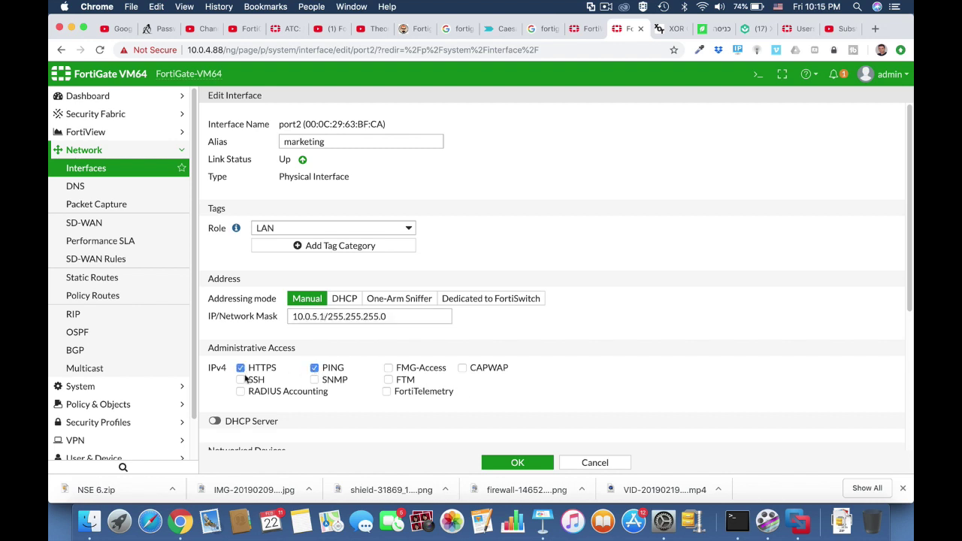
{"action": "left_click", "coordinate": [214, 421]}
{"action": "scroll", "coordinate": [357, 398], "scroll_direction": "down", "scroll_amount": 5}
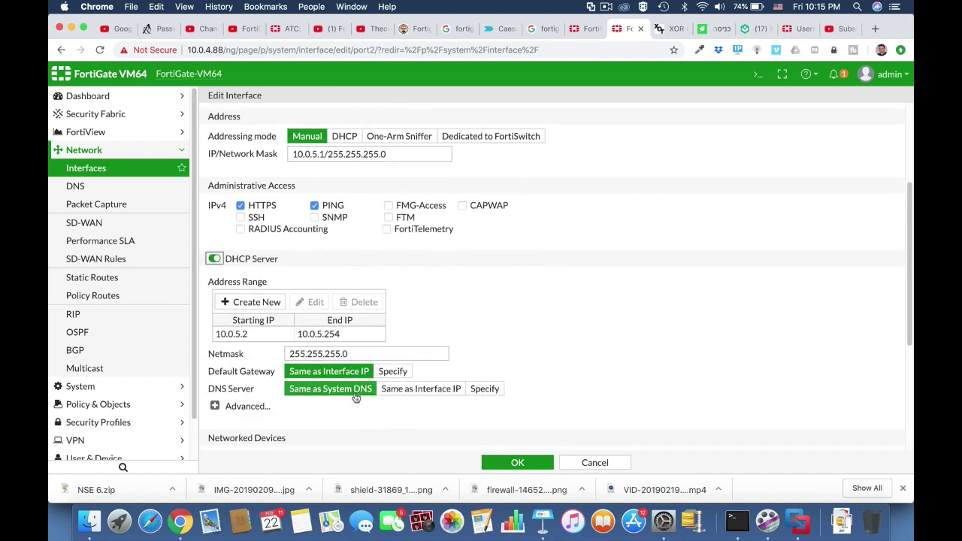
{"action": "left_click", "coordinate": [519, 464]}
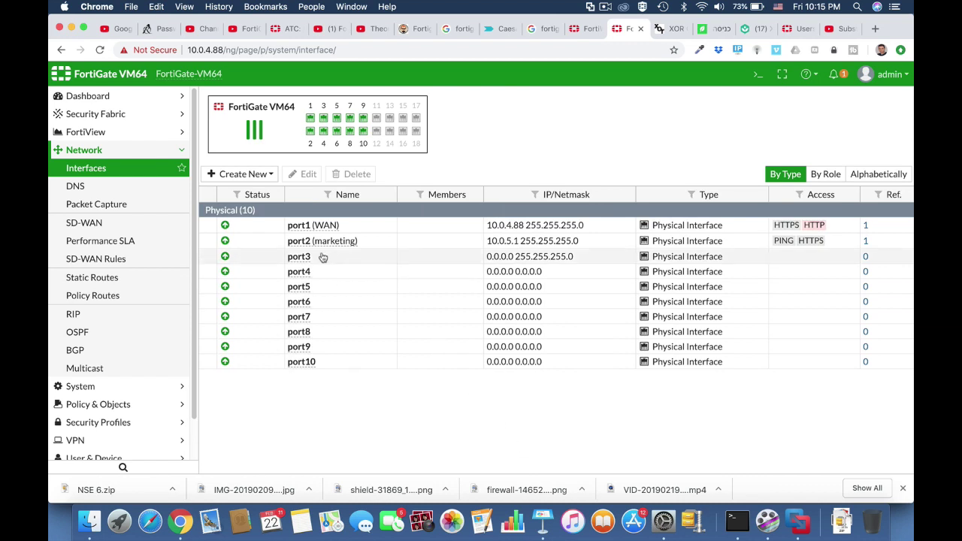
Step: Open port3 for editing and give it the alias Finance with the LAN role
{"action": "left_click", "coordinate": [323, 257]}
{"action": "left_click", "coordinate": [311, 176]}
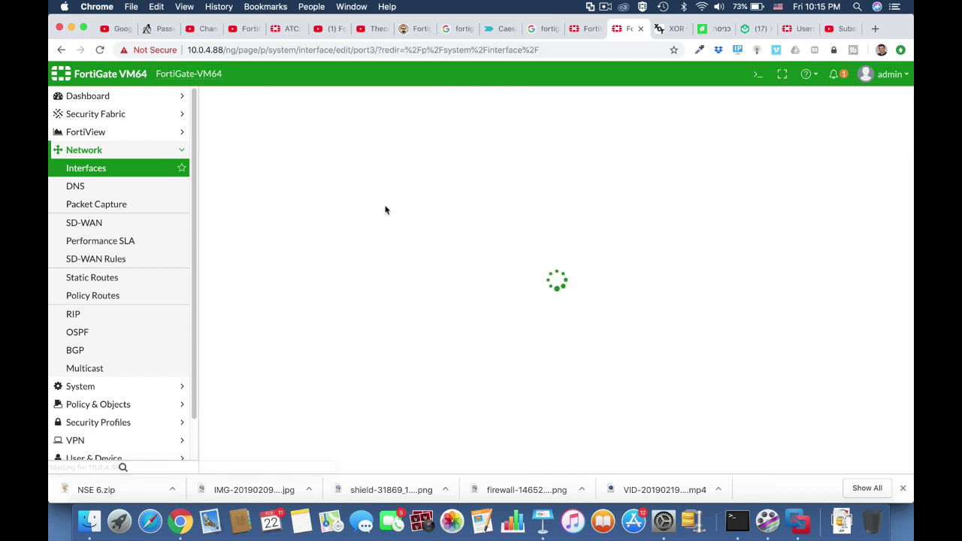
{"action": "left_click", "coordinate": [312, 140]}
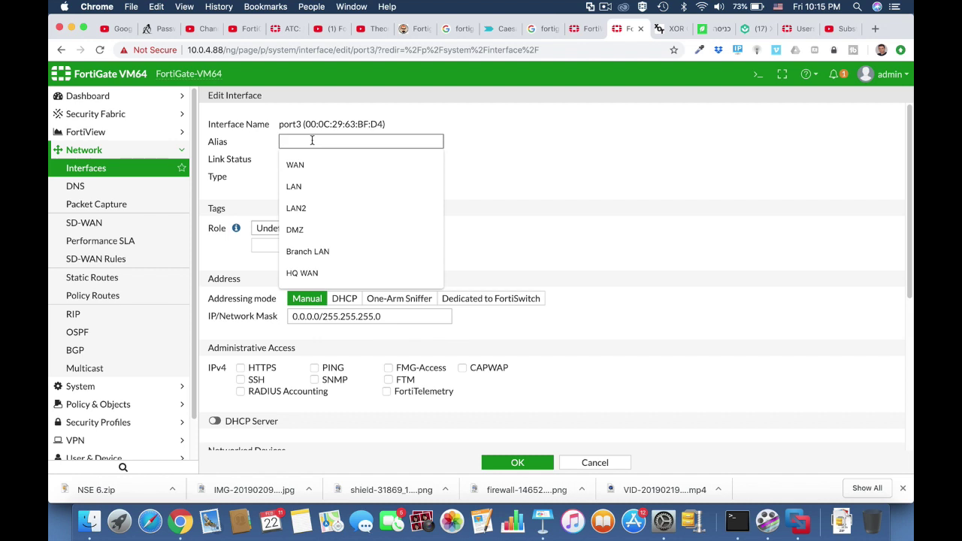
{"action": "type", "text": "Finance"}
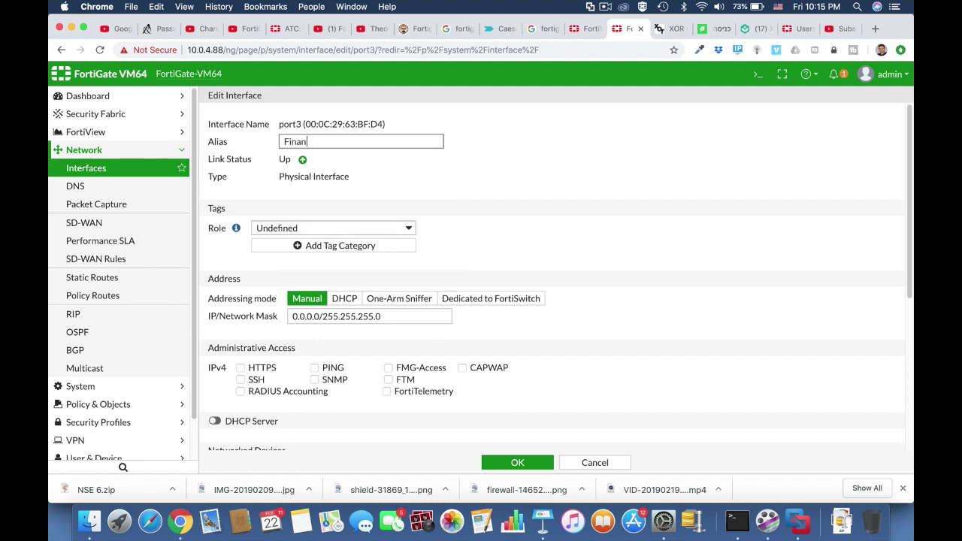
{"action": "left_click", "coordinate": [406, 228]}
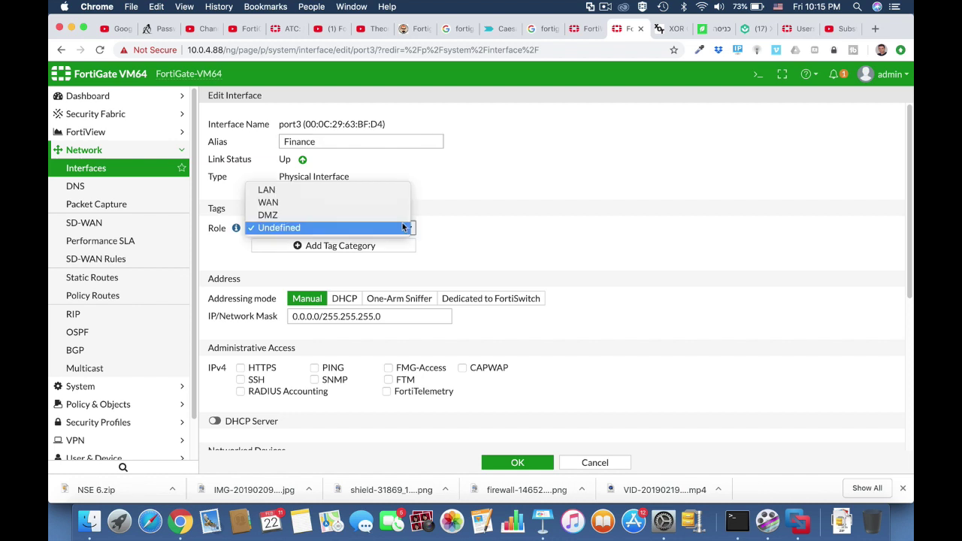
{"action": "left_click", "coordinate": [367, 194]}
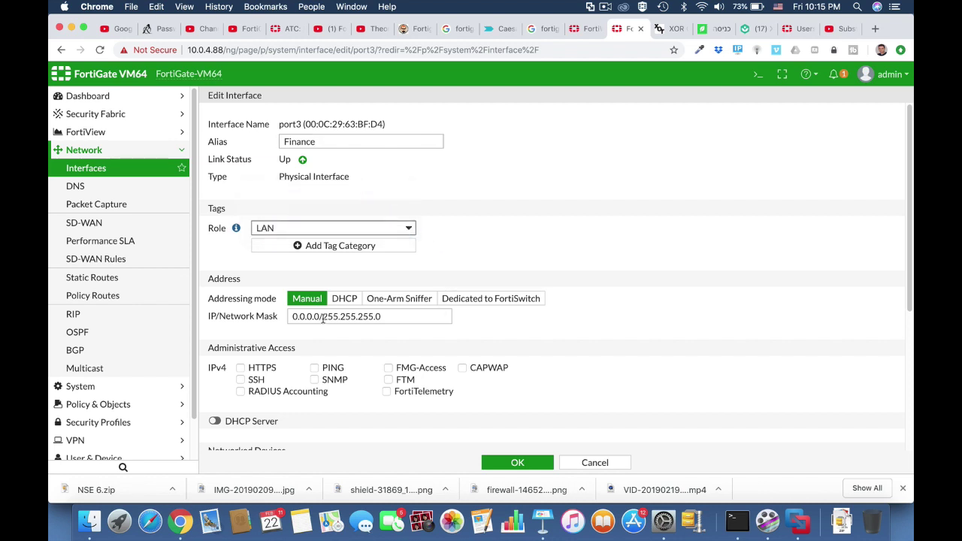
Step: Set port3's address to 10.0.6.1 with PING and DHCP enabled, save, then select port4
{"action": "left_click_drag", "start_coordinate": [322, 318], "coordinate": [295, 318]}
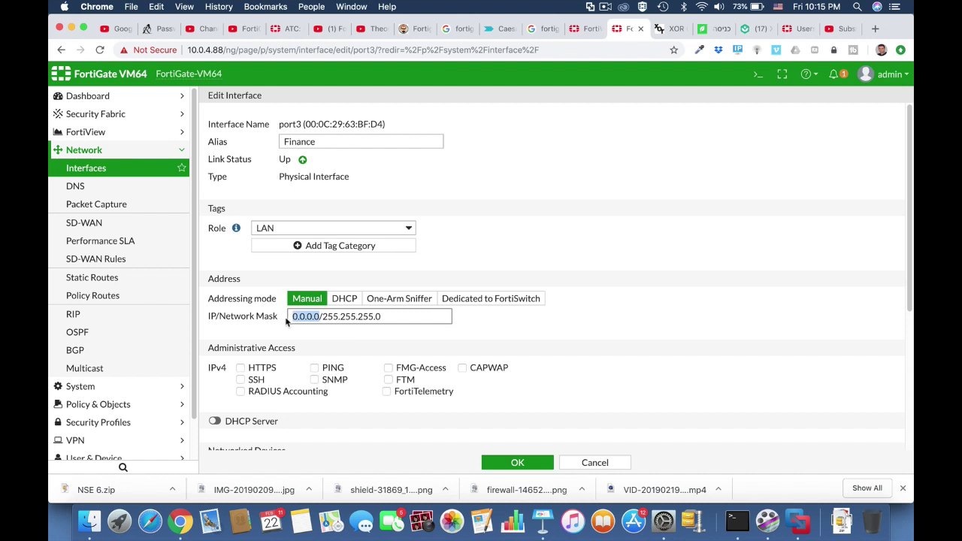
{"action": "type", "text": "10.0.6.1"}
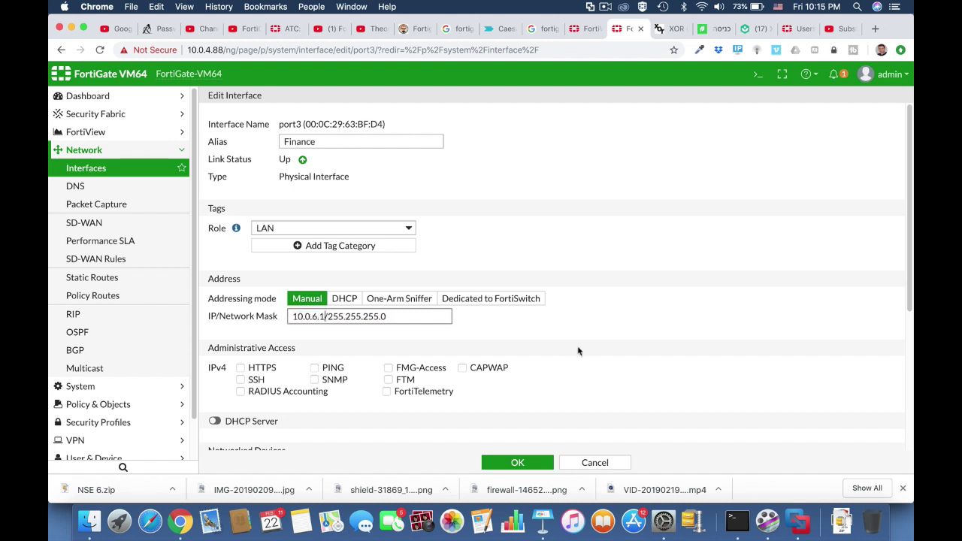
{"action": "scroll", "coordinate": [578, 350], "scroll_direction": "down", "scroll_amount": 5}
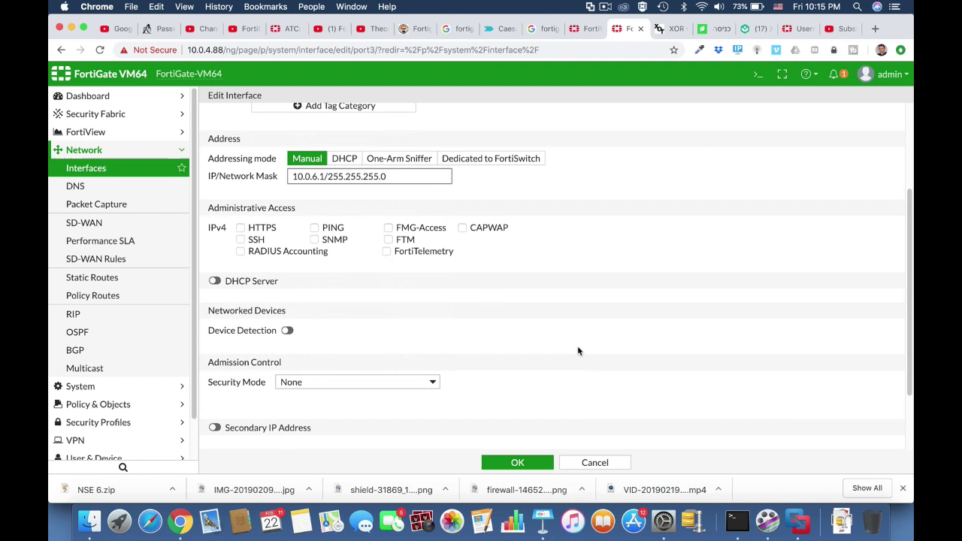
{"action": "left_click", "coordinate": [314, 227]}
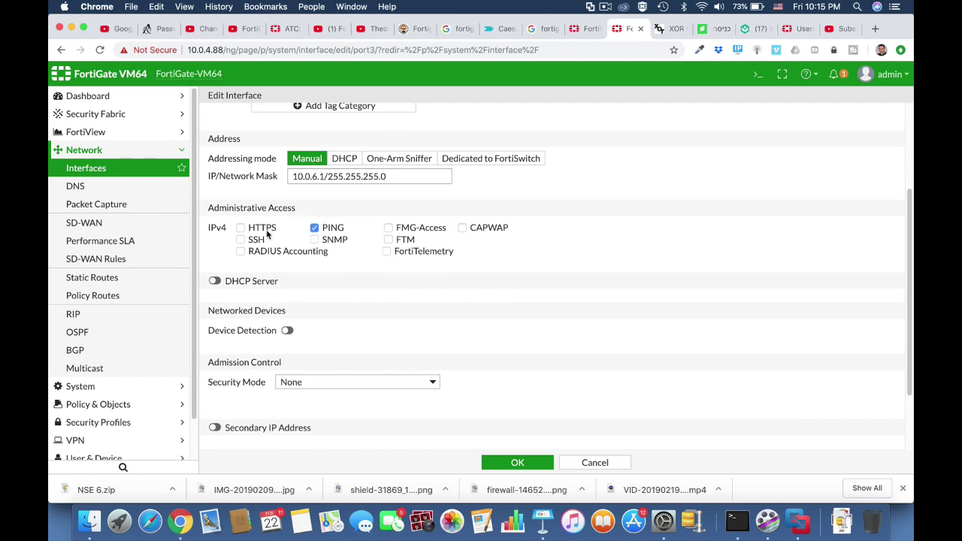
{"action": "left_click", "coordinate": [223, 281]}
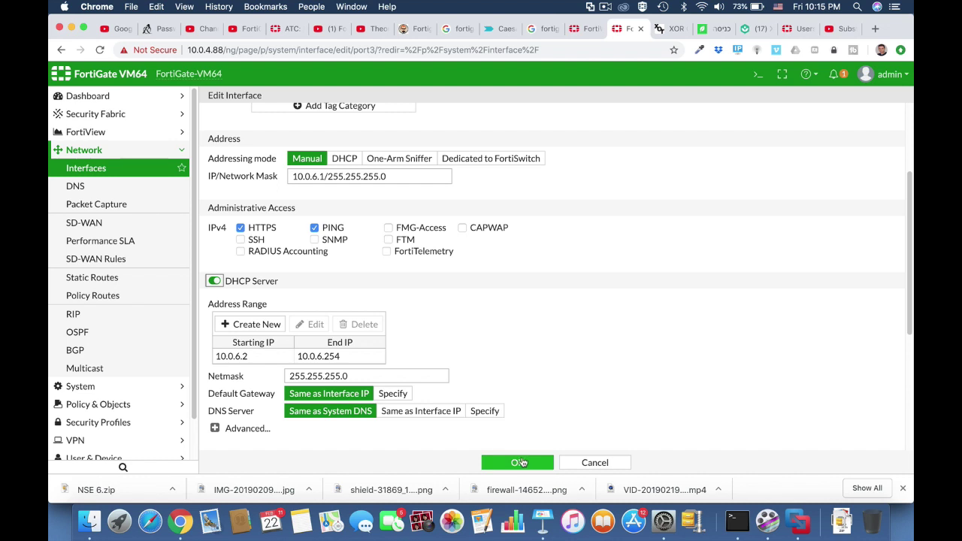
{"action": "left_click", "coordinate": [520, 463]}
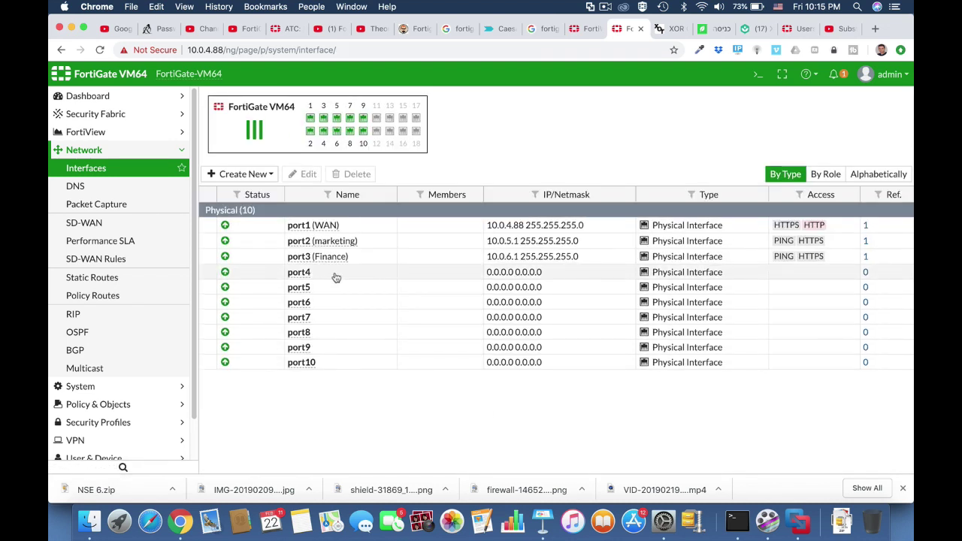
{"action": "left_click", "coordinate": [314, 275]}
Step: Open port4 for editing and give it the alias I.T with the LAN role
{"action": "left_click", "coordinate": [306, 177]}
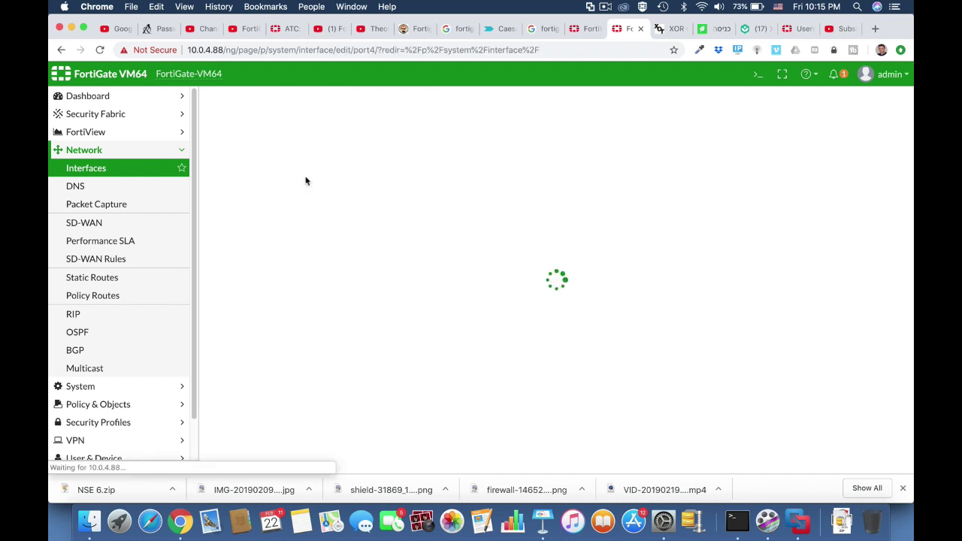
{"action": "left_click", "coordinate": [294, 140]}
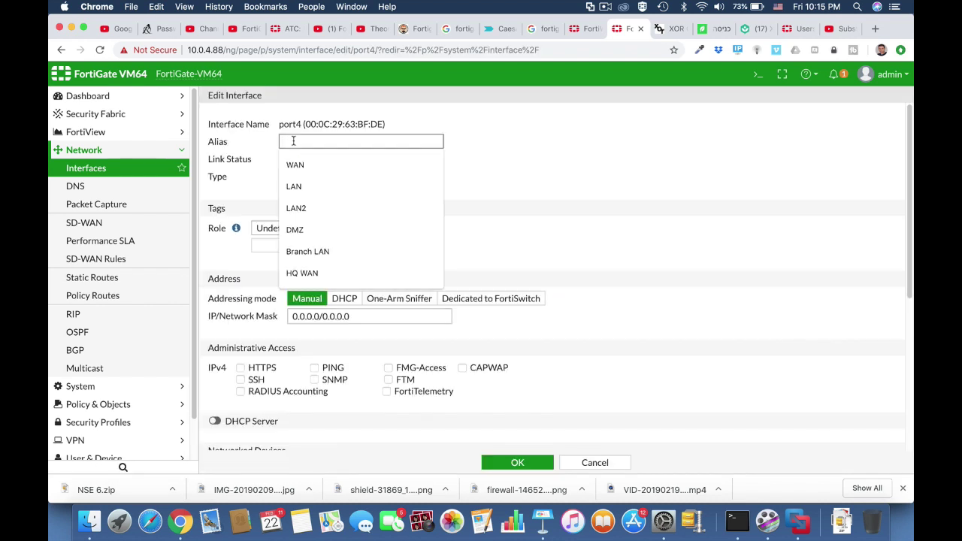
{"action": "type", "text": "i"}
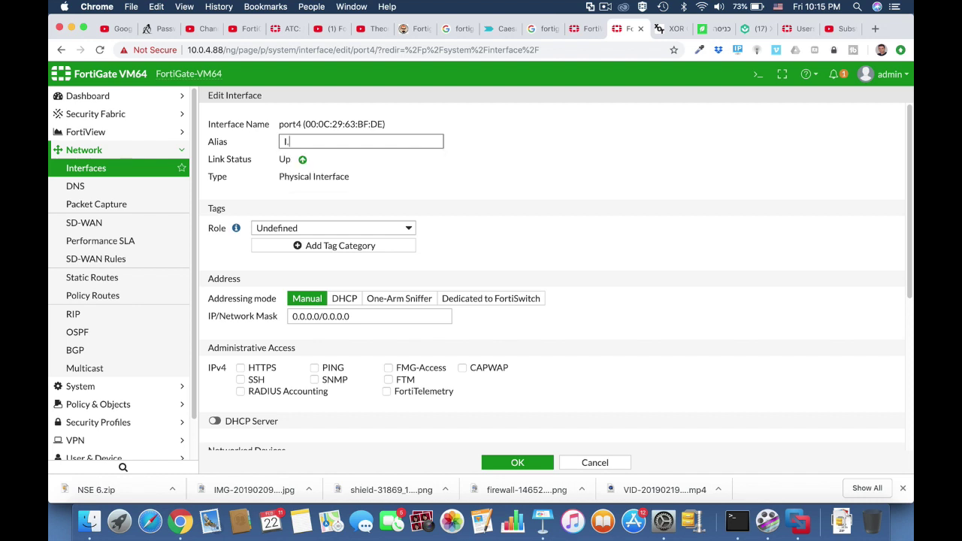
{"action": "left_click", "coordinate": [343, 229]}
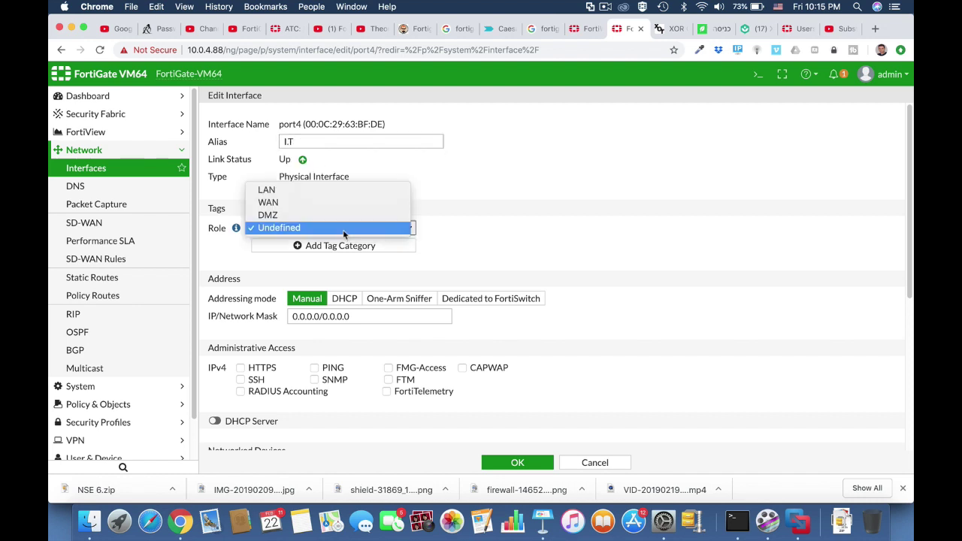
{"action": "left_click", "coordinate": [329, 189]}
Step: Set port4's address to 10.0.7.1 and enable HTTPS, PING and the DHCP server
{"action": "left_click", "coordinate": [319, 317]}
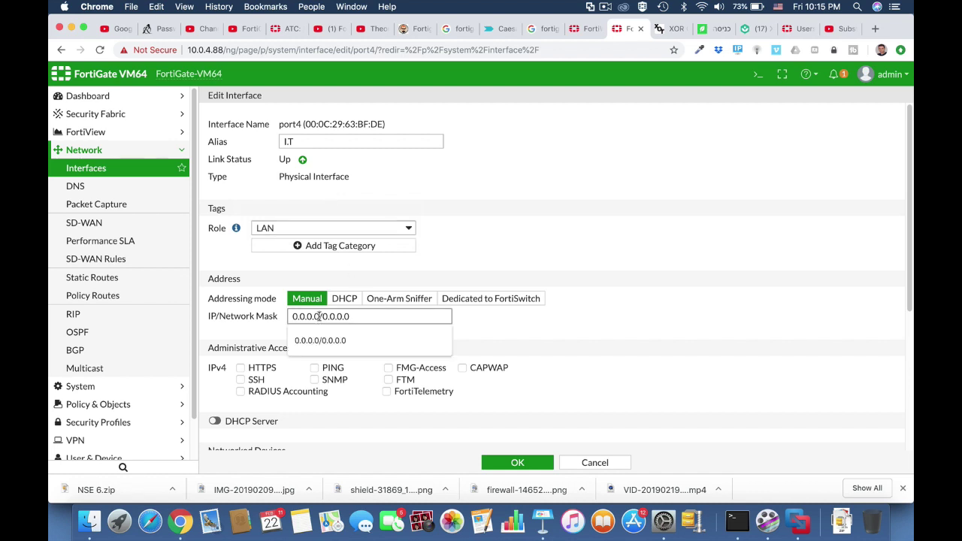
{"action": "left_click_drag", "start_coordinate": [319, 316], "coordinate": [272, 317]}
{"action": "type", "text": "10.0.7"}
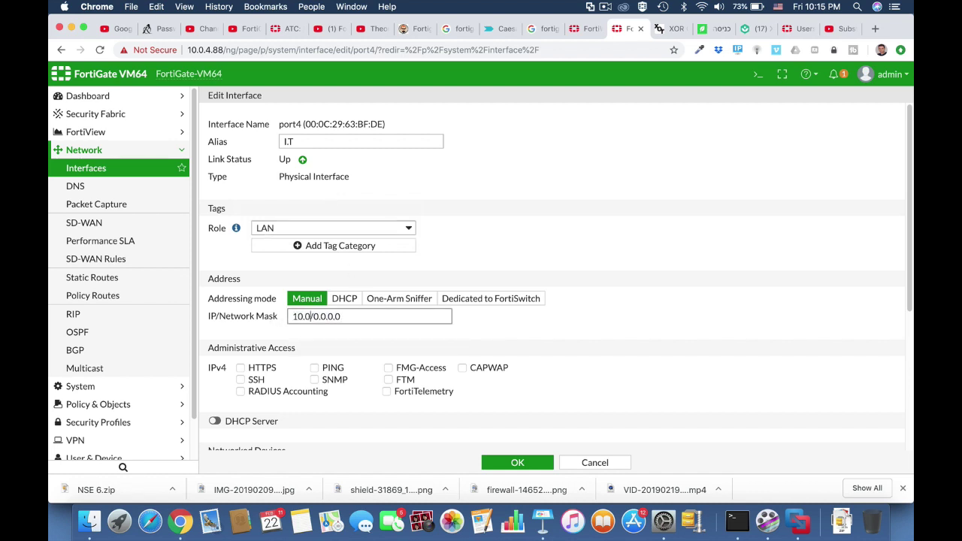
{"action": "type", "text": ".1"}
{"action": "left_click", "coordinate": [260, 371]}
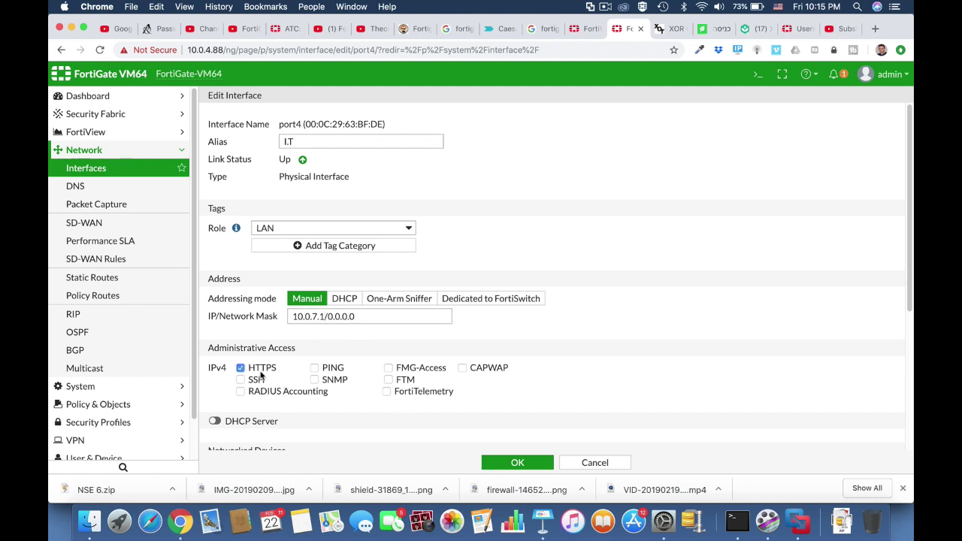
{"action": "left_click", "coordinate": [316, 369]}
{"action": "left_click", "coordinate": [234, 421]}
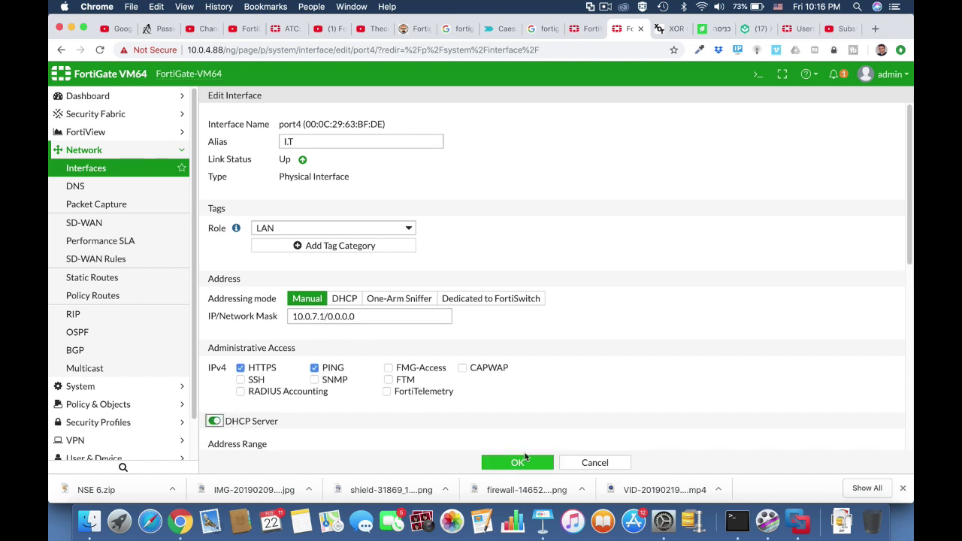
Step: Change the interface address to 10.0.7.1/24
{"action": "scroll", "coordinate": [552, 423], "scroll_direction": "down", "scroll_amount": 5}
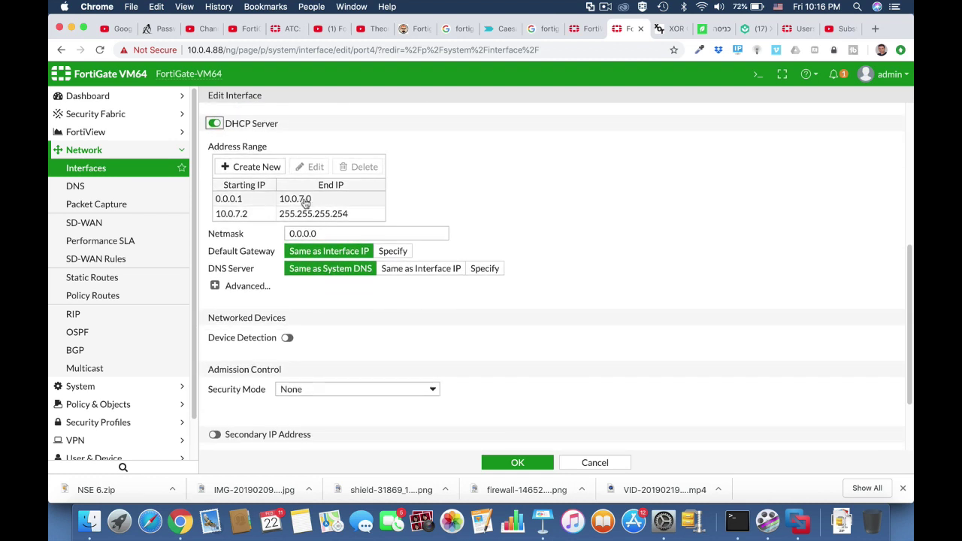
{"action": "scroll", "coordinate": [305, 203], "scroll_direction": "up", "scroll_amount": 4}
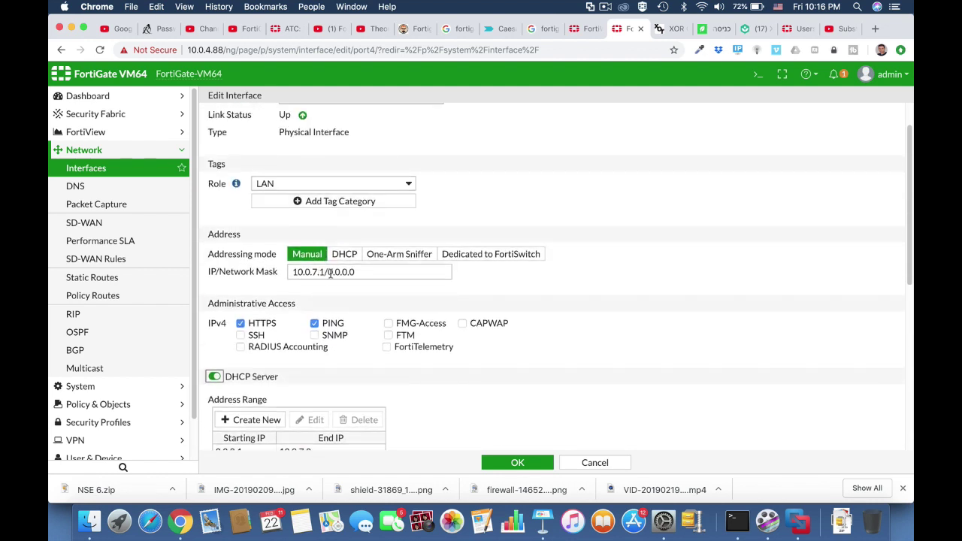
{"action": "left_click_drag", "start_coordinate": [330, 273], "coordinate": [379, 274]}
{"action": "type", "text": "24"}
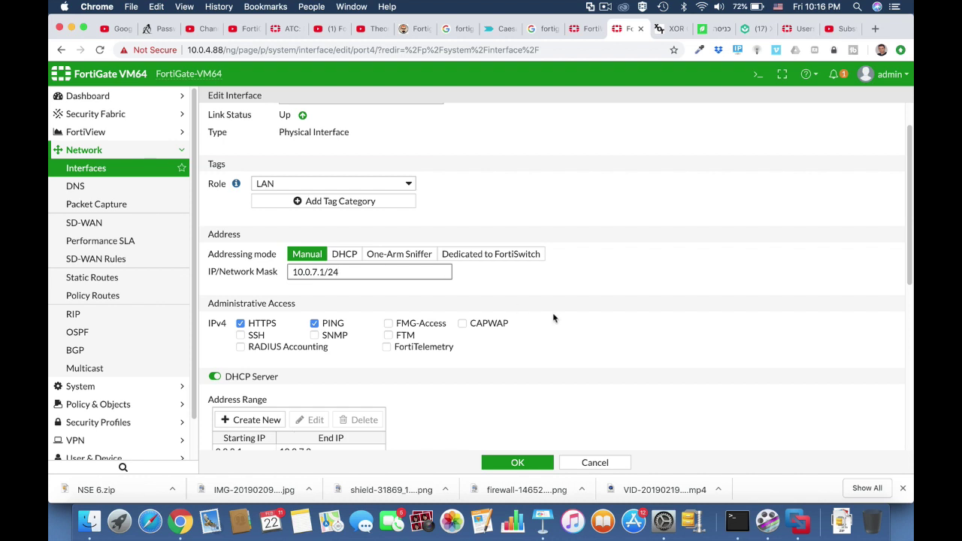
{"action": "left_click", "coordinate": [555, 320]}
Step: Make the DHCP range end at 10.0.7.55 and save the interface
{"action": "scroll", "coordinate": [415, 383], "scroll_direction": "down", "scroll_amount": 5}
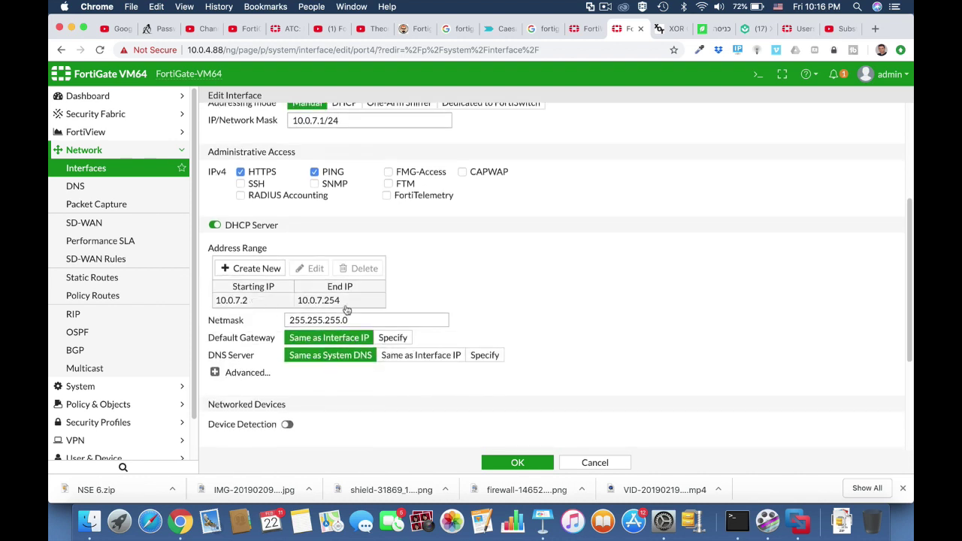
{"action": "left_click", "coordinate": [334, 307]}
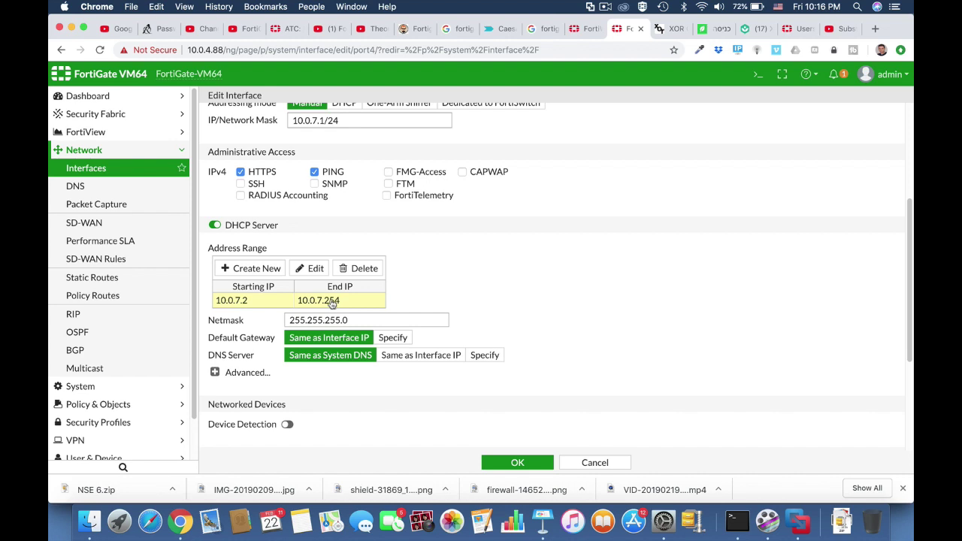
{"action": "left_click", "coordinate": [332, 302]}
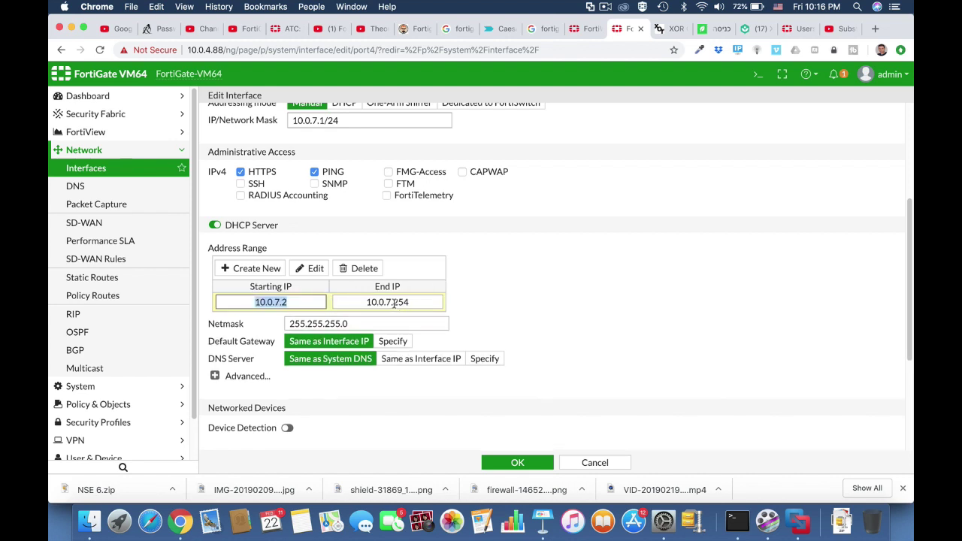
{"action": "left_click_drag", "start_coordinate": [393, 303], "coordinate": [413, 303]}
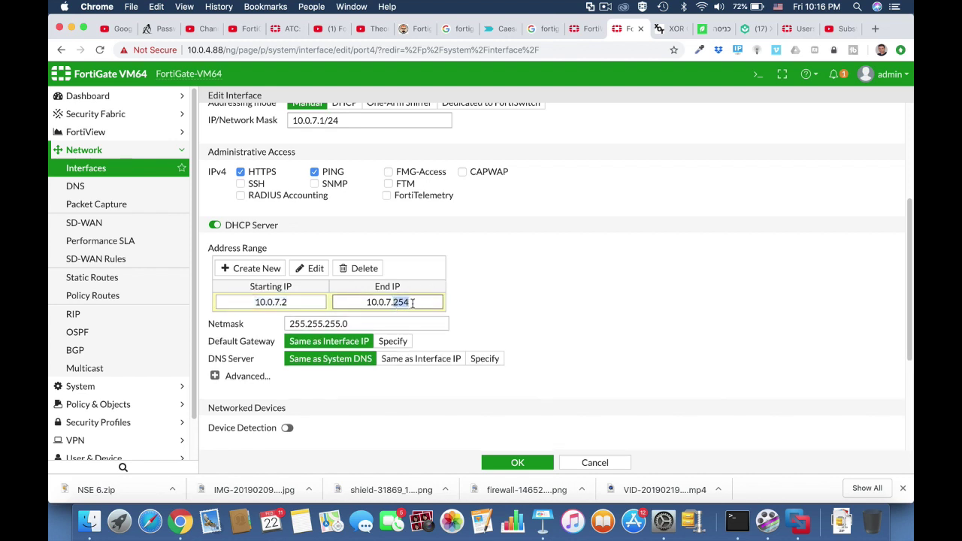
{"action": "type", "text": "55"}
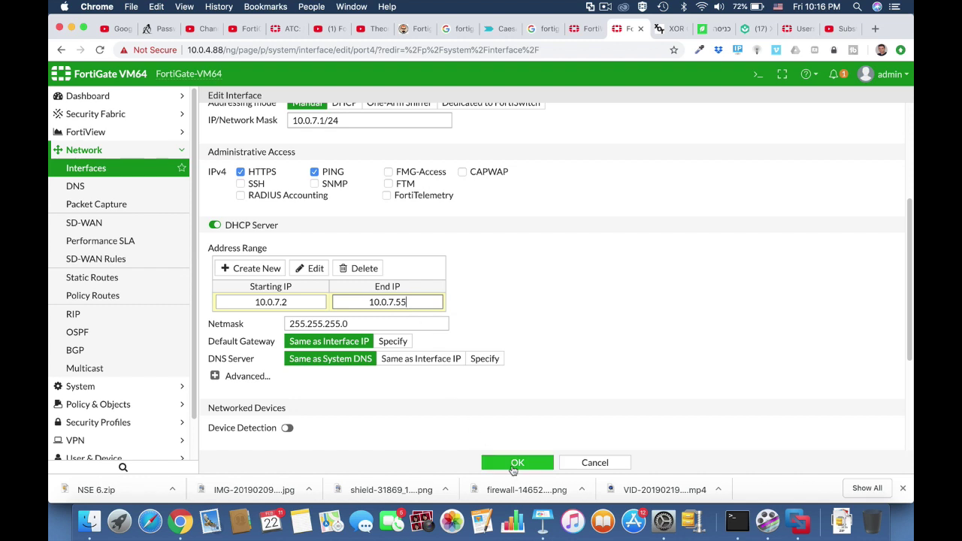
{"action": "left_click", "coordinate": [516, 463]}
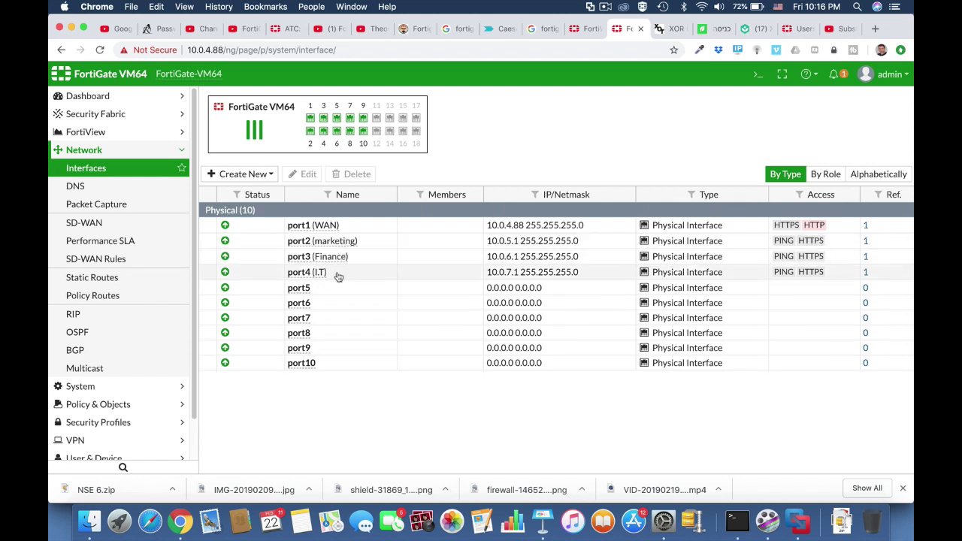
Step: Create zone Company with members port2 (marketing), port3 (Finance) and port4 (I.T), then expand it
{"action": "left_click", "coordinate": [255, 174]}
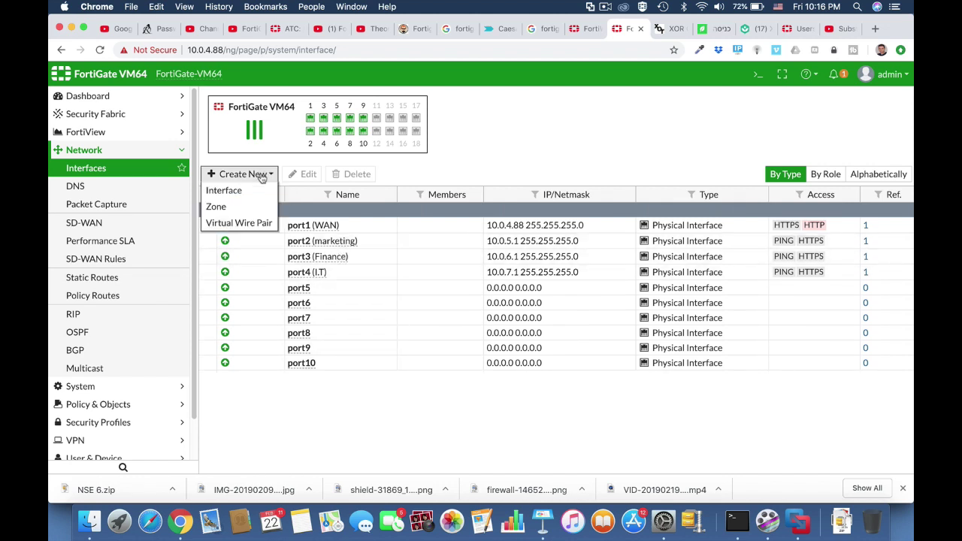
{"action": "left_click", "coordinate": [245, 208]}
{"action": "left_click", "coordinate": [333, 124]}
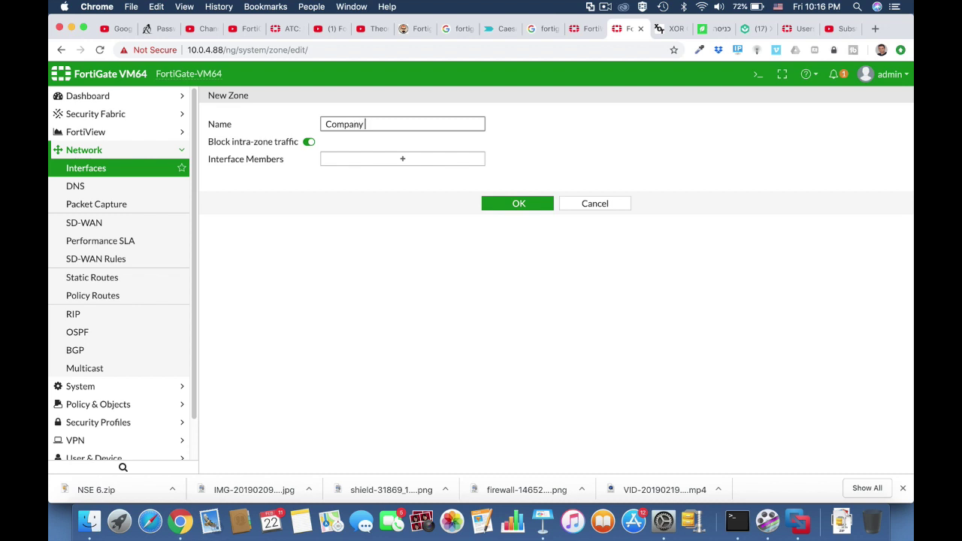
{"action": "left_click", "coordinate": [399, 161]}
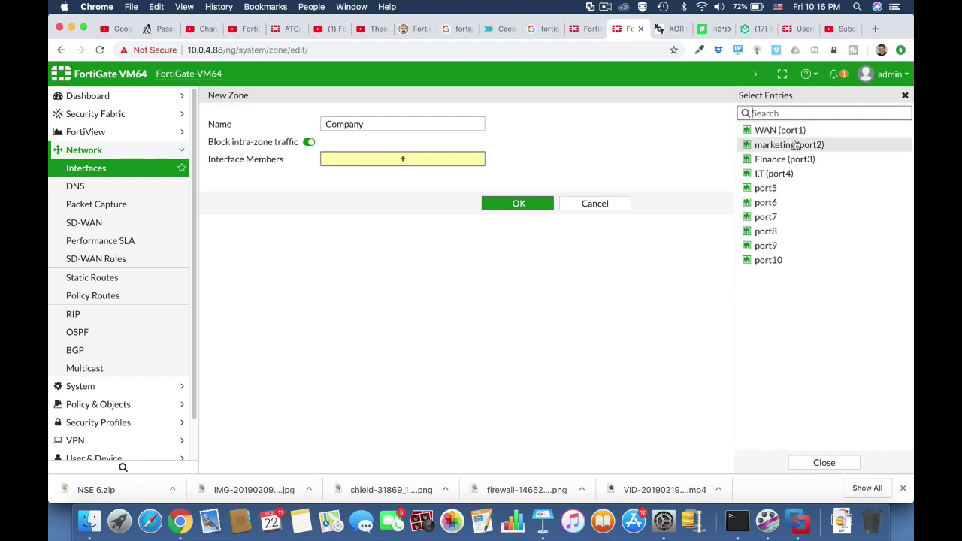
{"action": "left_click", "coordinate": [789, 149]}
{"action": "left_click", "coordinate": [786, 158]}
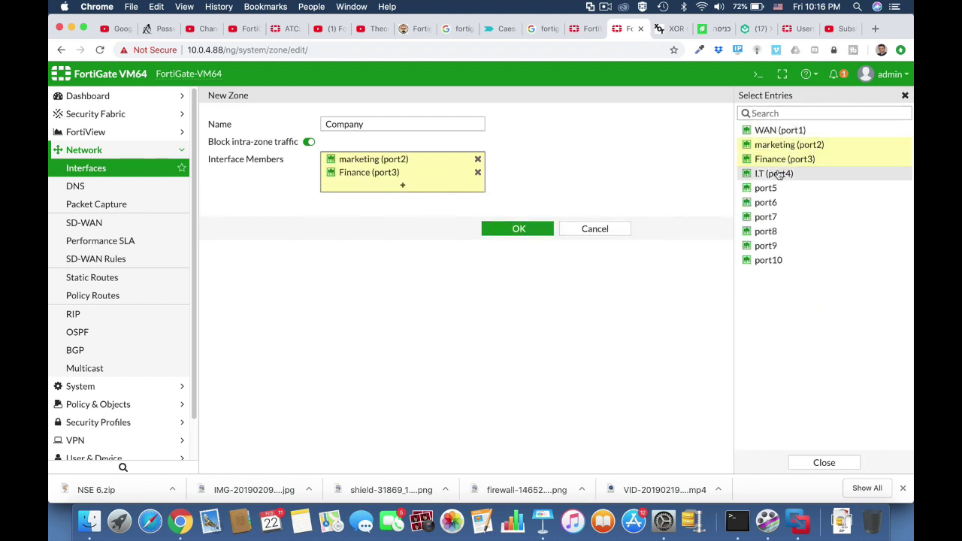
{"action": "left_click", "coordinate": [779, 175]}
{"action": "left_click", "coordinate": [531, 245]}
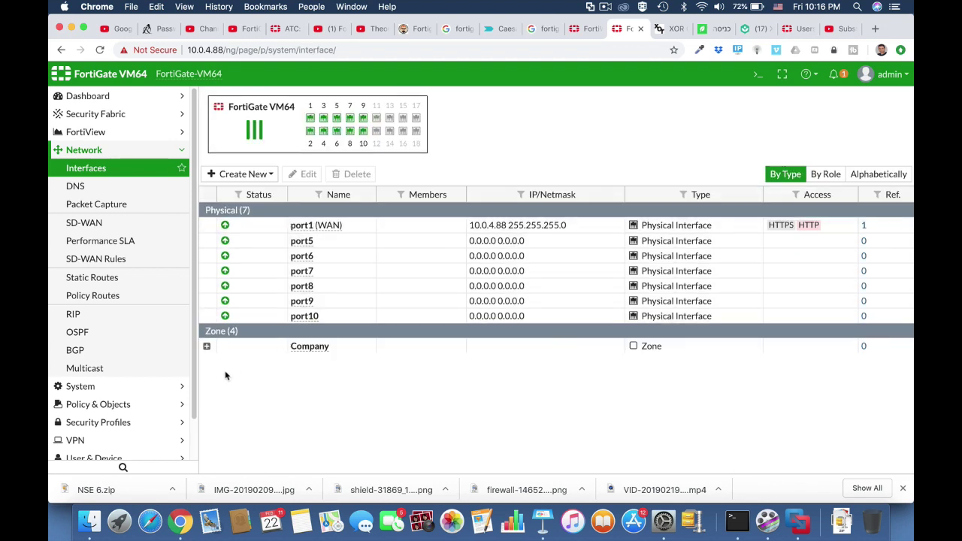
{"action": "left_click", "coordinate": [207, 346]}
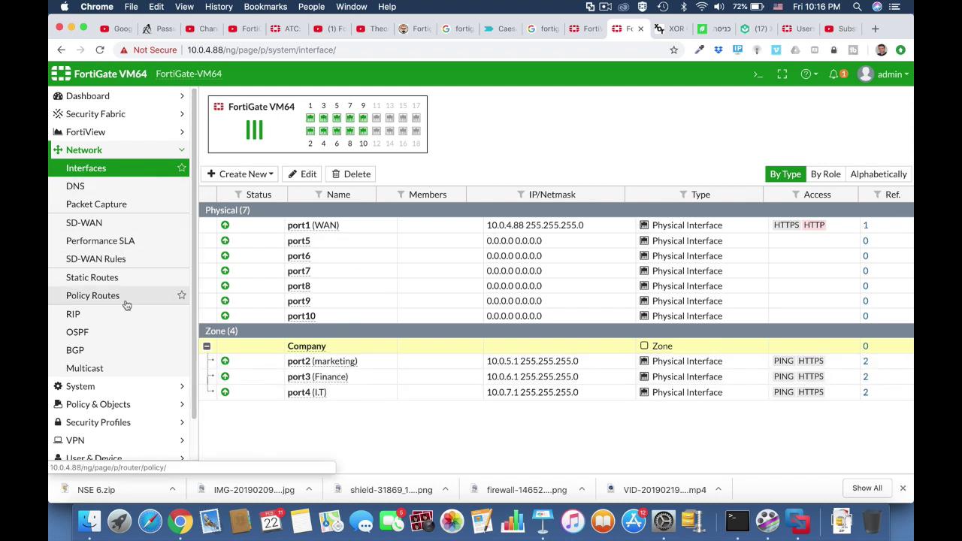
{"action": "left_click", "coordinate": [118, 278]}
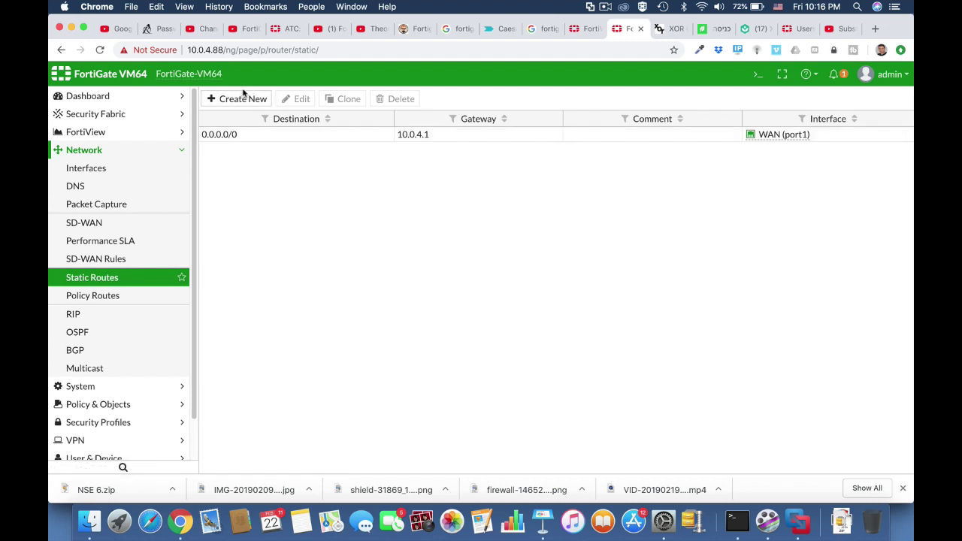
{"action": "left_click", "coordinate": [265, 136]}
{"action": "left_click", "coordinate": [299, 100]}
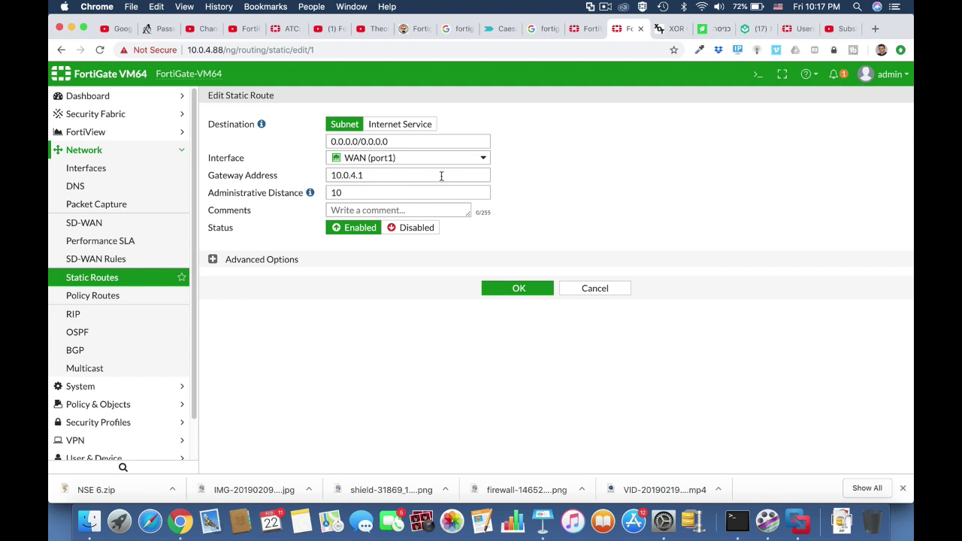
{"action": "left_click", "coordinate": [509, 289]}
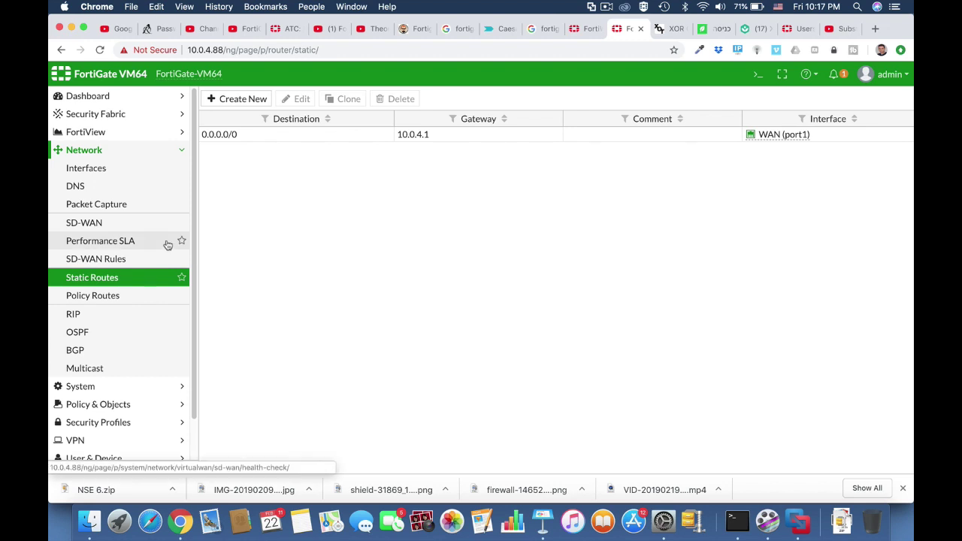
{"action": "left_click", "coordinate": [148, 173]}
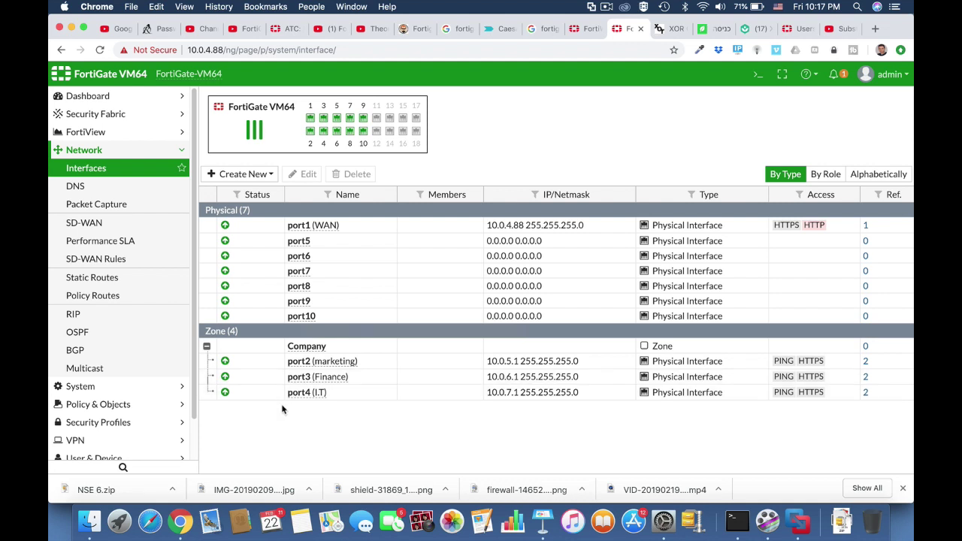
Step: Start a new IPv4 policy named 'Full acess'
{"action": "left_click", "coordinate": [118, 404]}
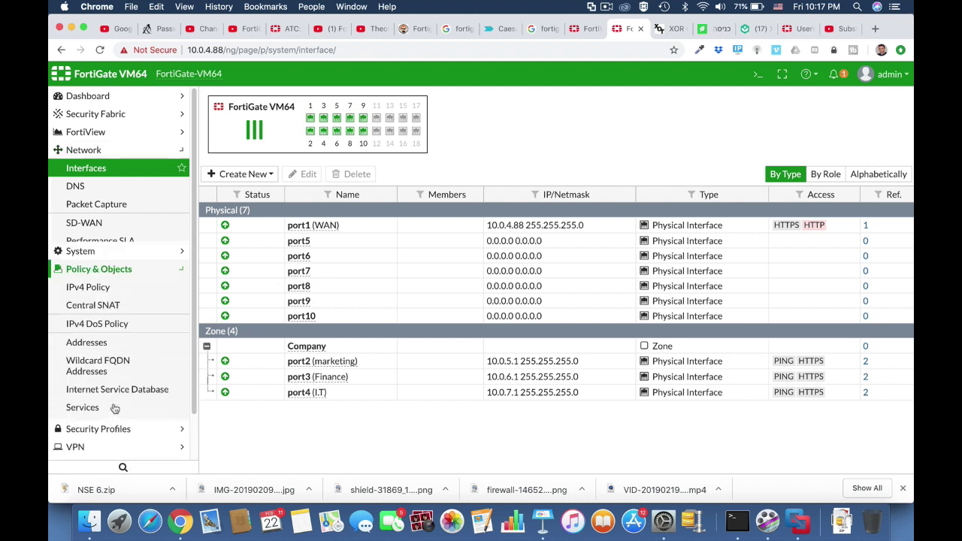
{"action": "left_click", "coordinate": [113, 204]}
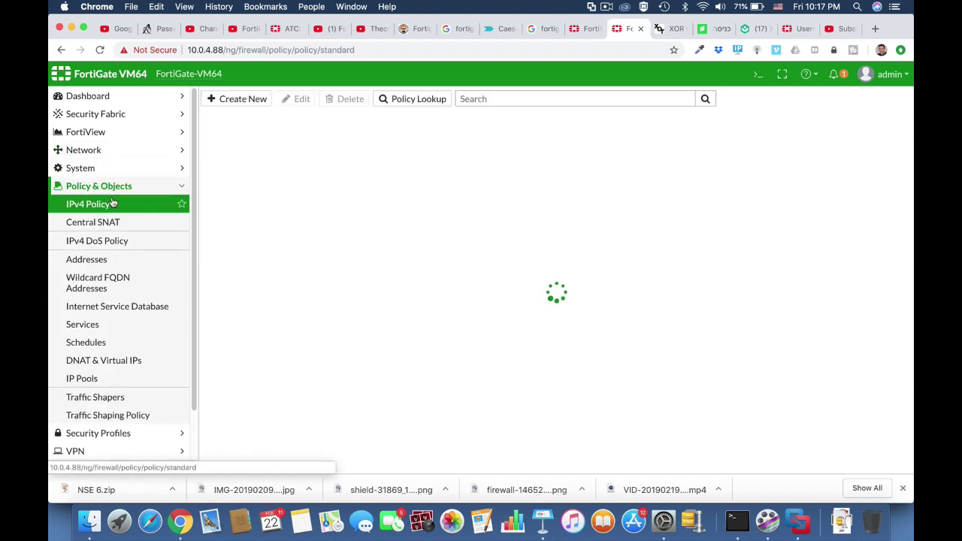
{"action": "left_click", "coordinate": [259, 106]}
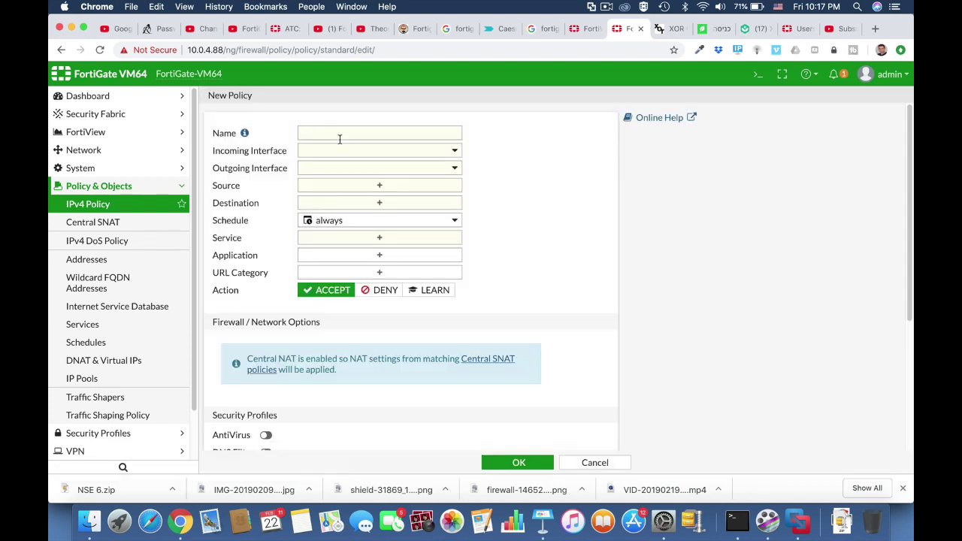
{"action": "left_click", "coordinate": [329, 133]}
{"action": "type", "text": "F"}
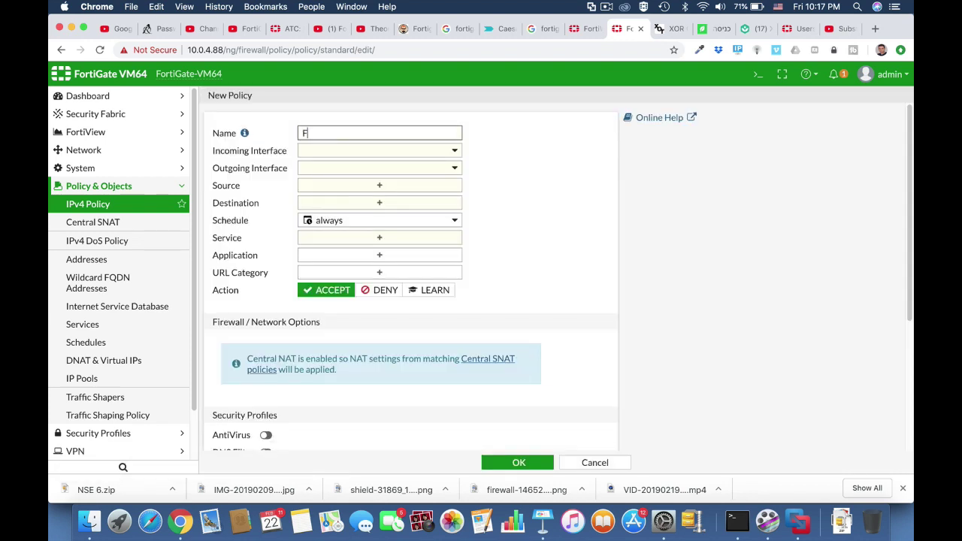
{"action": "type", "text": "ull acess"}
Step: Route Company to WAN (port1) with source all, destination all and ALL services
{"action": "left_click", "coordinate": [366, 153]}
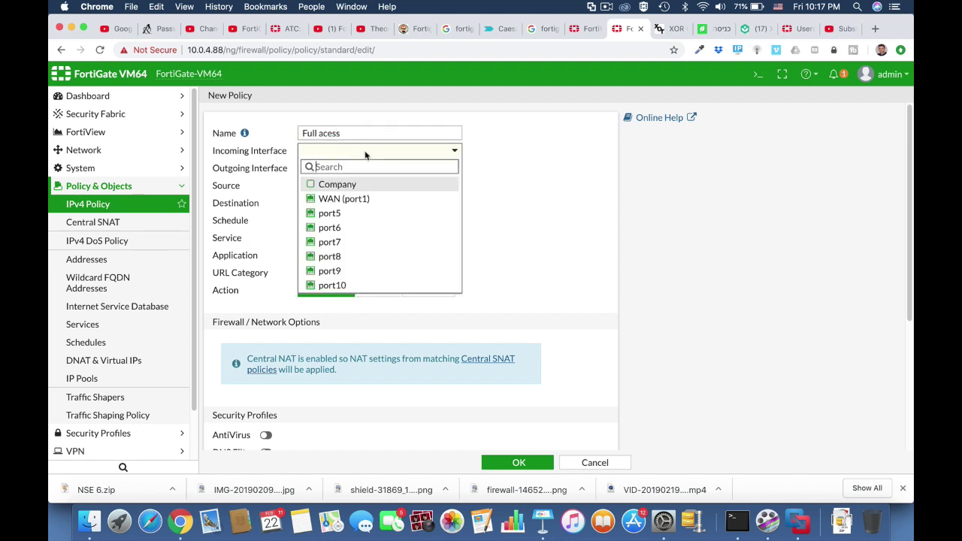
{"action": "left_click", "coordinate": [312, 186]}
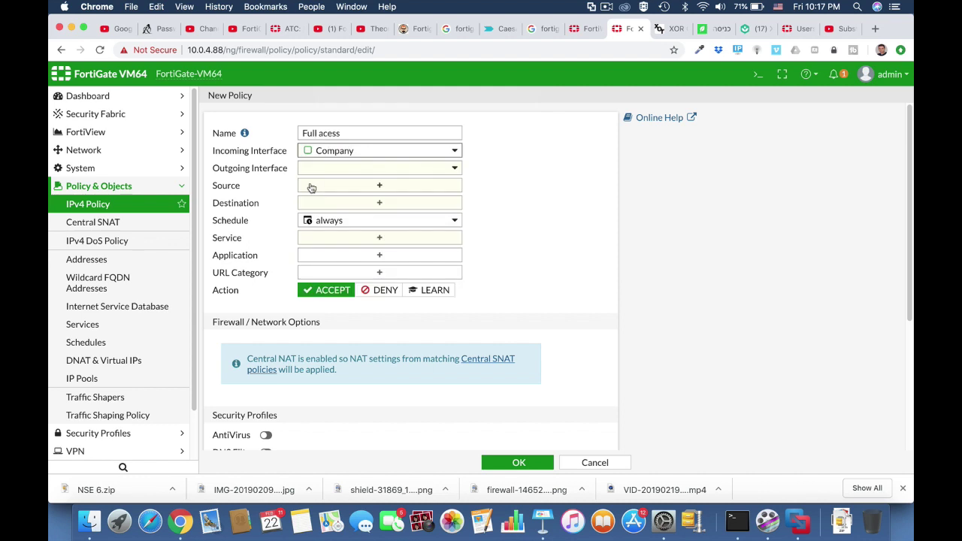
{"action": "left_click", "coordinate": [358, 170]}
{"action": "left_click", "coordinate": [353, 219]}
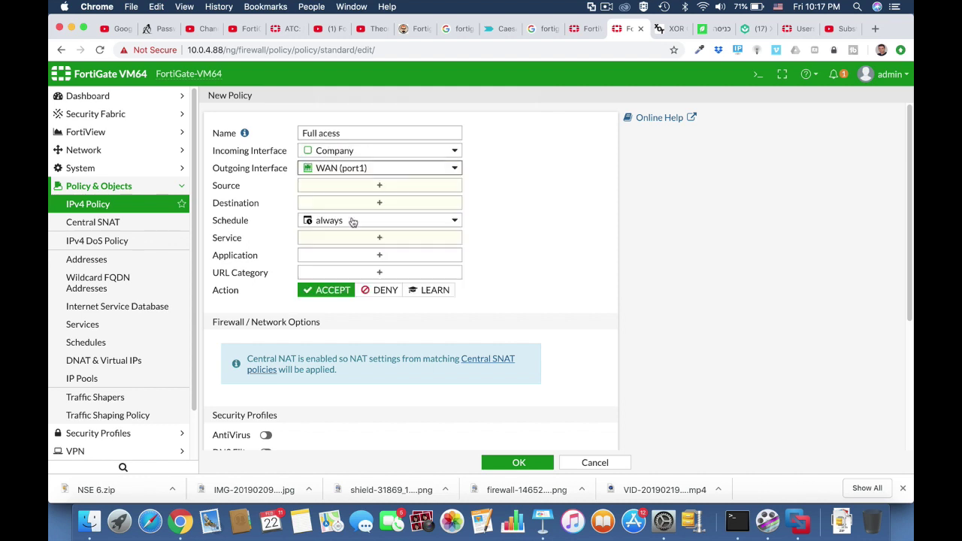
{"action": "left_click", "coordinate": [353, 187]}
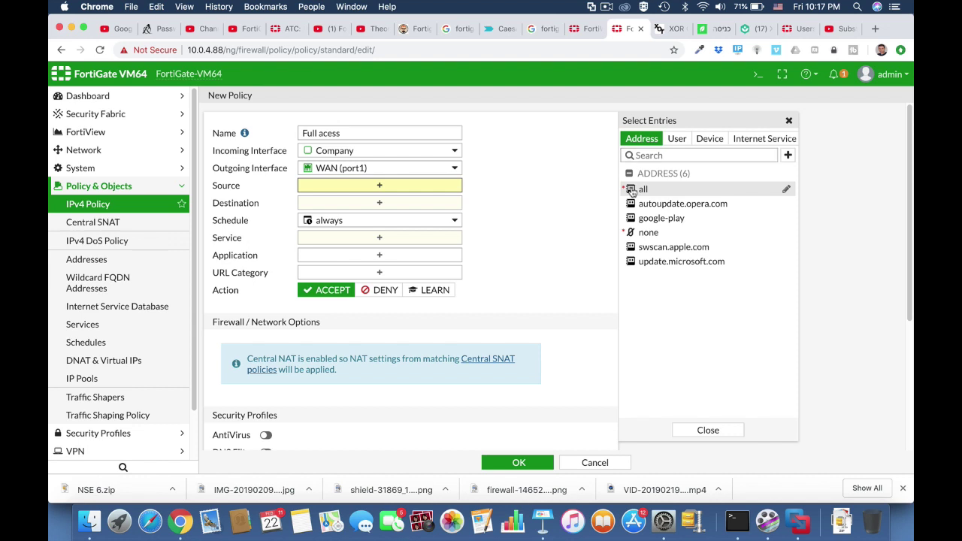
{"action": "left_click", "coordinate": [632, 191]}
{"action": "left_click", "coordinate": [412, 216]}
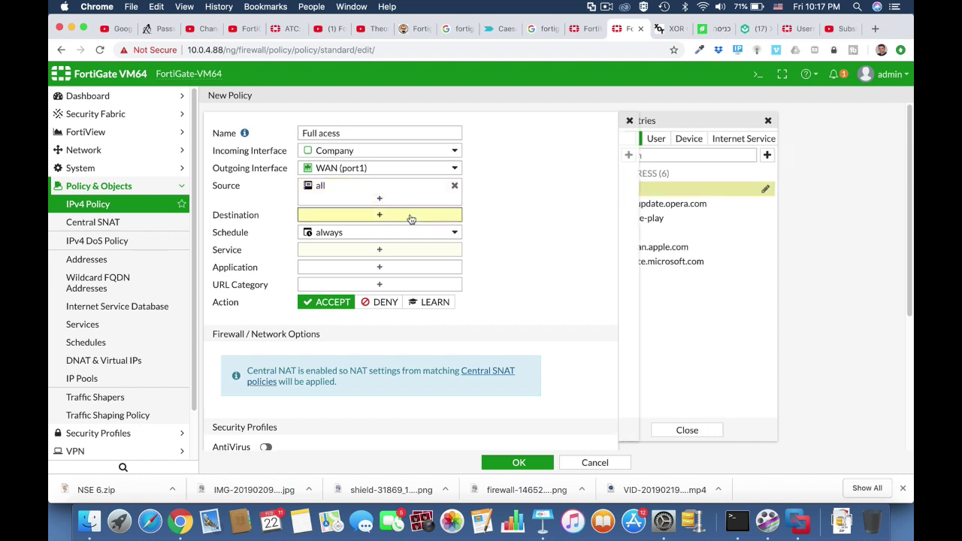
{"action": "left_click", "coordinate": [645, 191]}
{"action": "left_click", "coordinate": [383, 263]}
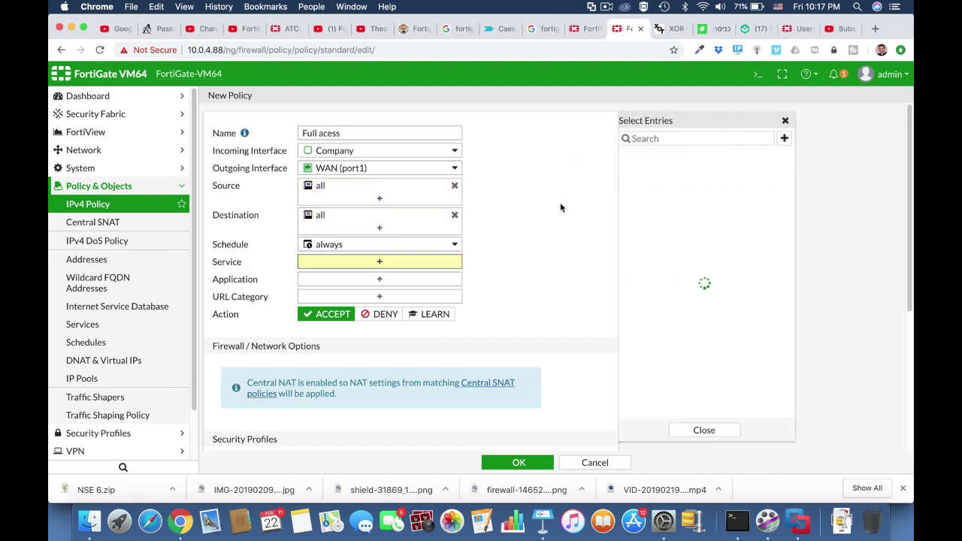
{"action": "left_click", "coordinate": [643, 188]}
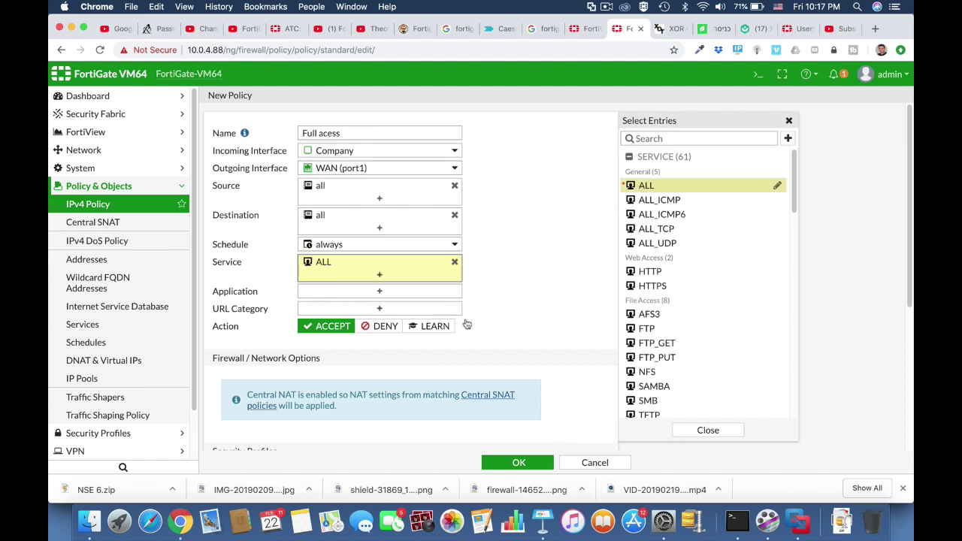
Step: Enable the default AntiVirus profile on the policy and save it
{"action": "scroll", "coordinate": [516, 342], "scroll_direction": "down", "scroll_amount": 5}
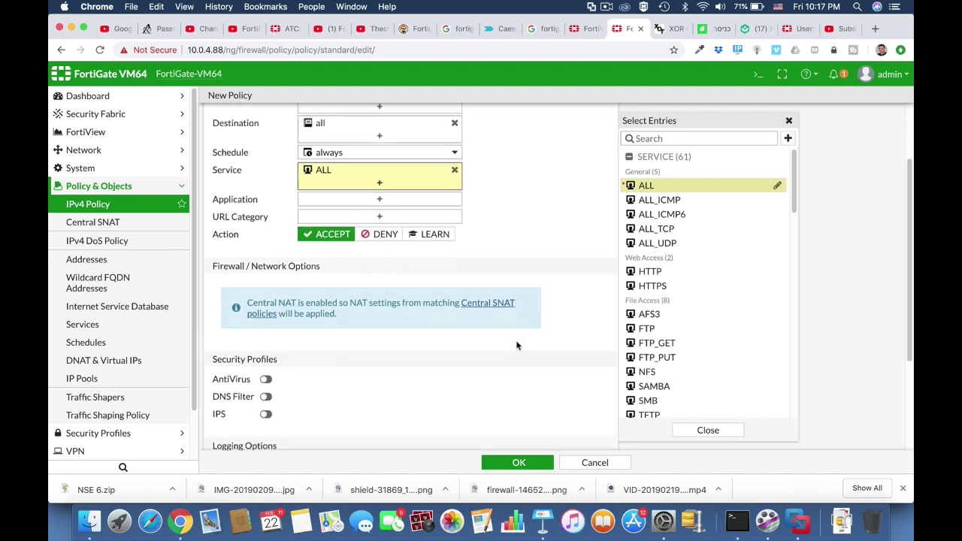
{"action": "scroll", "coordinate": [517, 333], "scroll_direction": "down", "scroll_amount": 1}
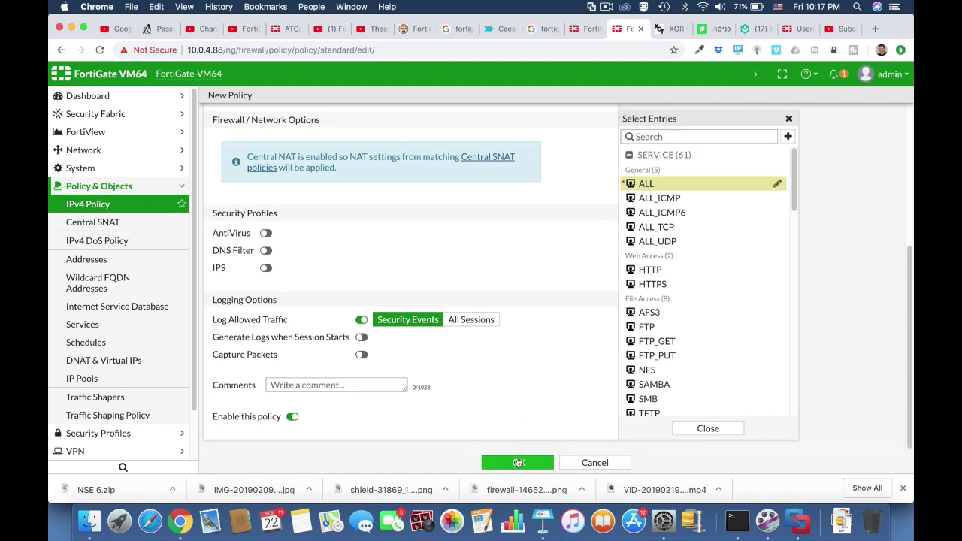
{"action": "left_click", "coordinate": [266, 234]}
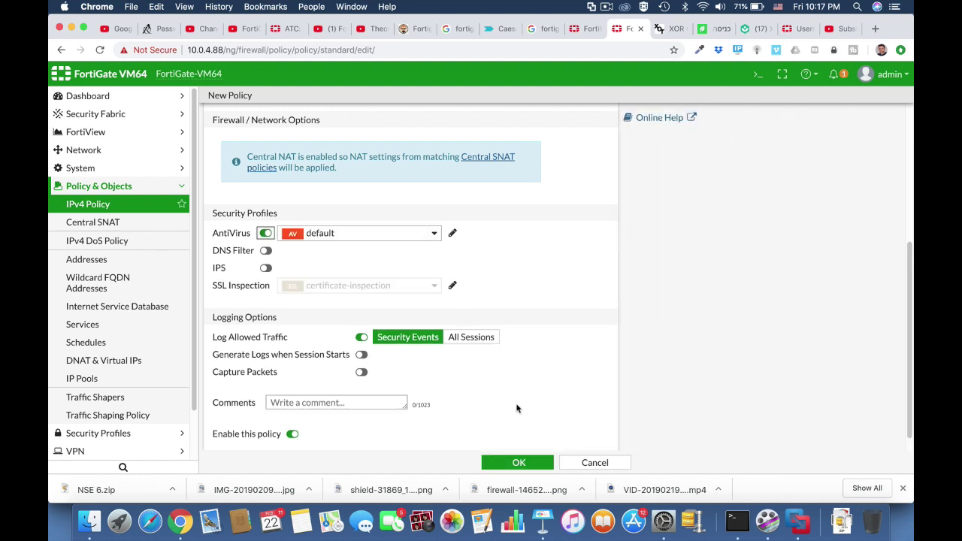
{"action": "left_click", "coordinate": [526, 460]}
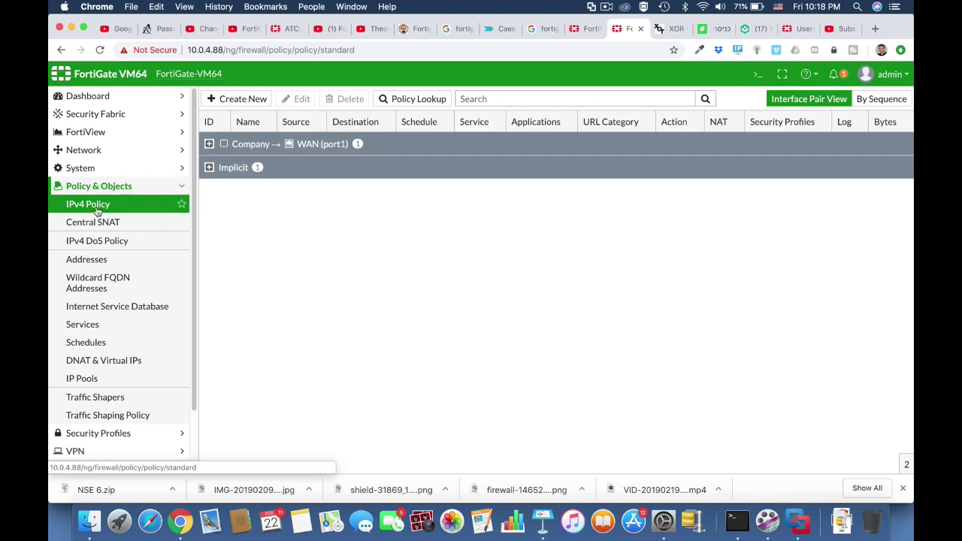
Step: Expand the Company → WAN (port1) group to reveal the Full access policy
{"action": "left_click", "coordinate": [210, 143]}
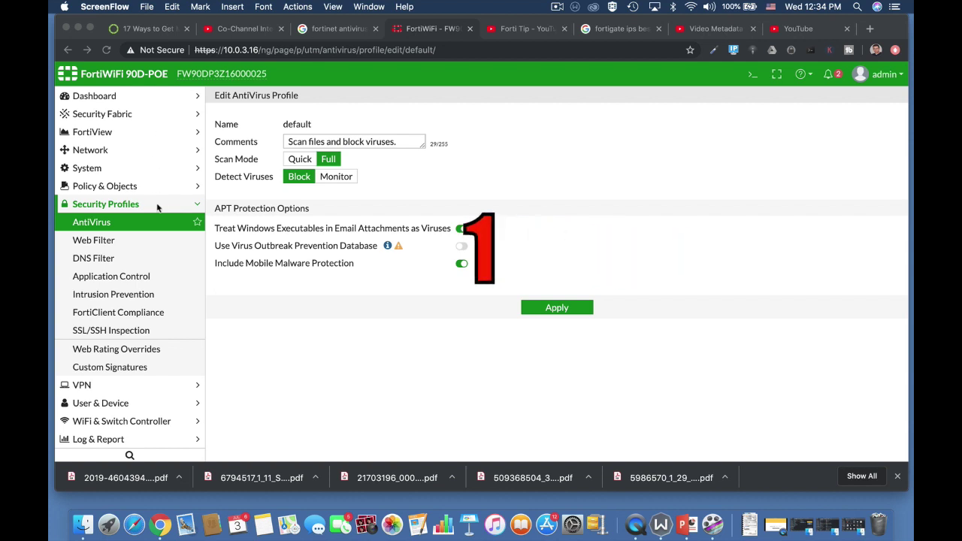
Step: Set the system Inspection Mode to Proxy and apply it
{"action": "left_click", "coordinate": [98, 170]}
{"action": "left_click", "coordinate": [94, 172]}
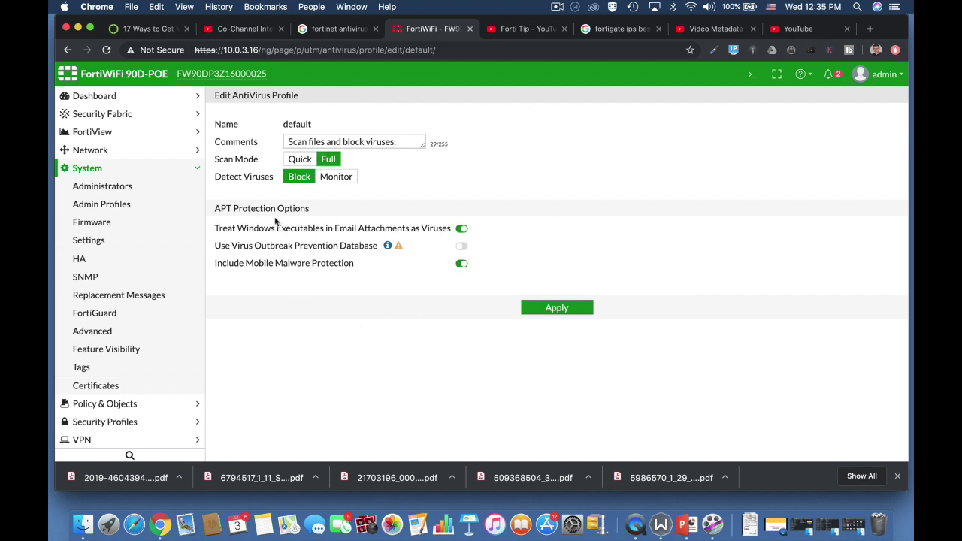
{"action": "left_click", "coordinate": [119, 241]}
{"action": "scroll", "coordinate": [412, 402], "scroll_direction": "down", "scroll_amount": 5}
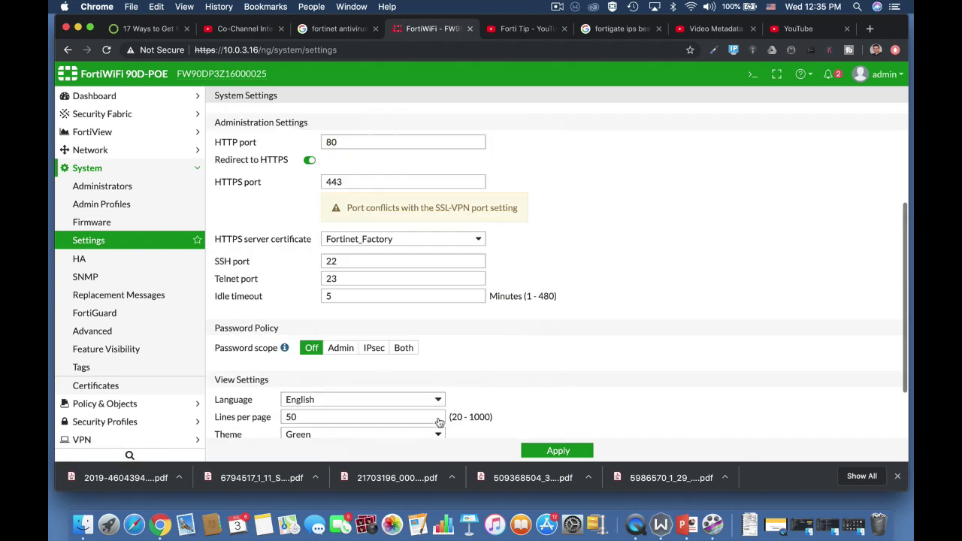
{"action": "left_click", "coordinate": [374, 391]}
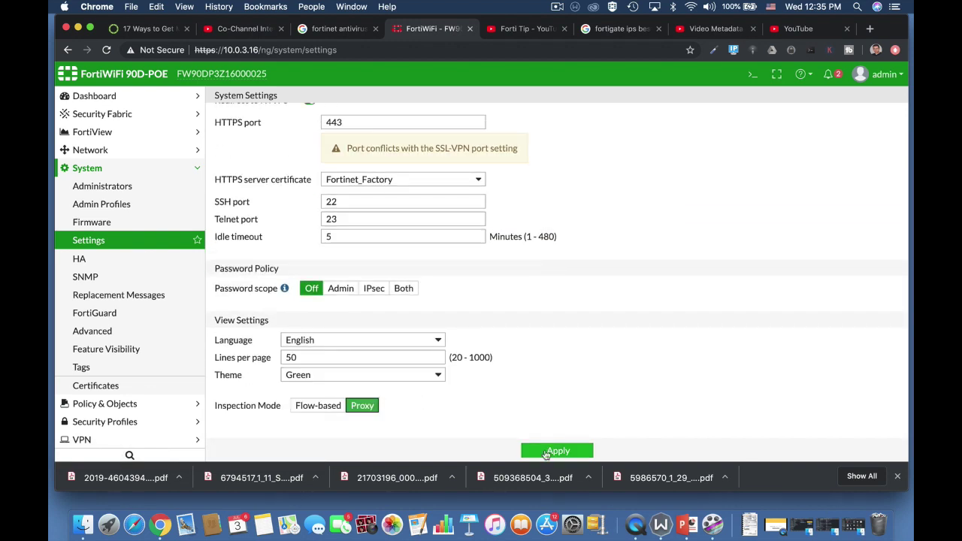
{"action": "left_click", "coordinate": [543, 451]}
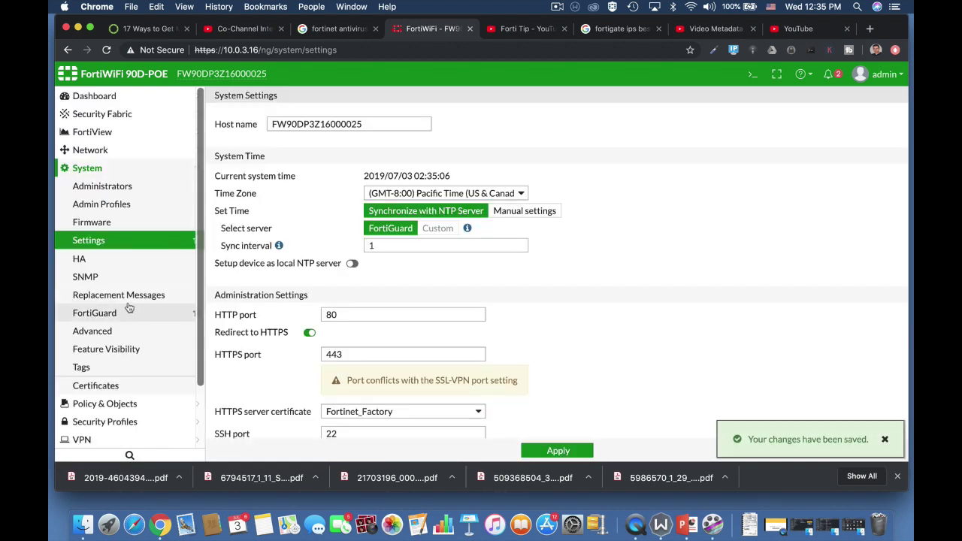
Step: Open the default AntiVirus profile and launch the CLI console
{"action": "left_click", "coordinate": [127, 423]}
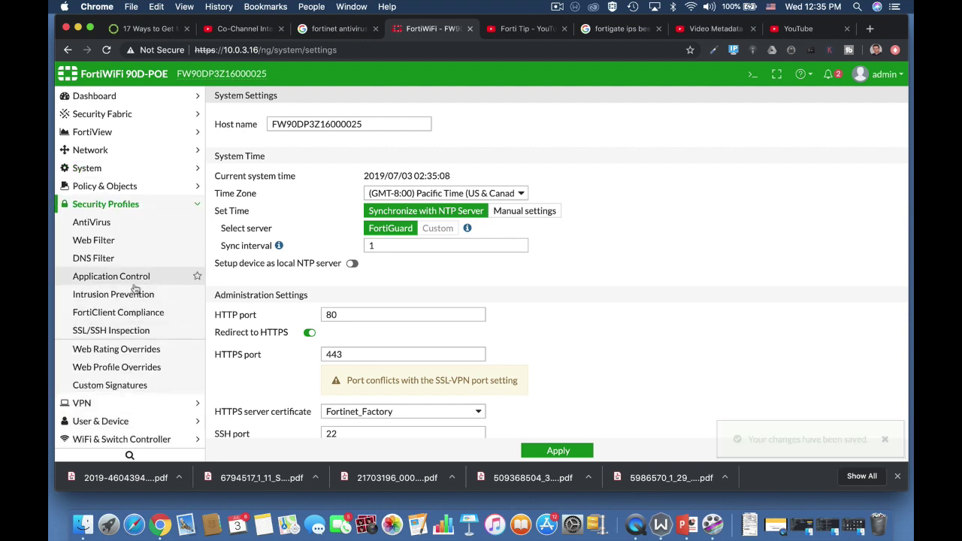
{"action": "left_click", "coordinate": [120, 227]}
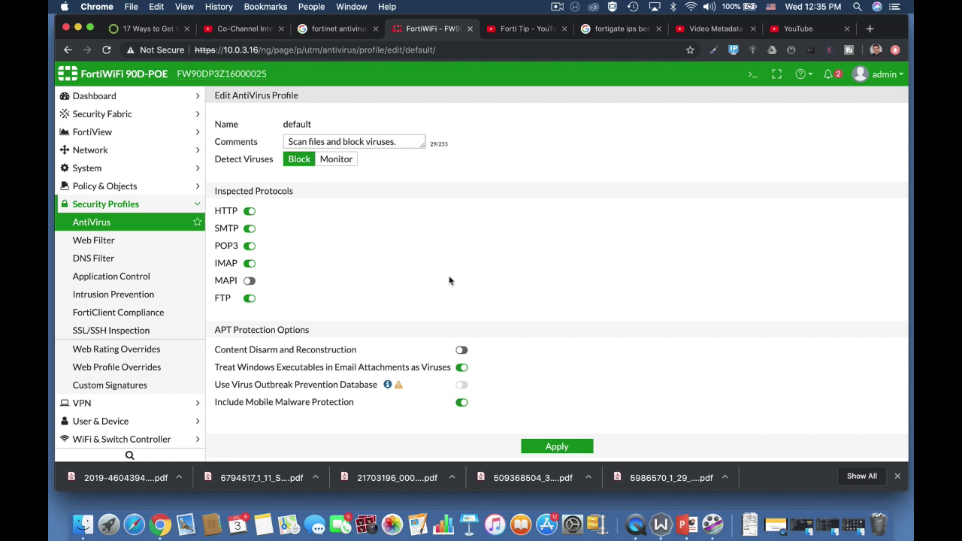
{"action": "left_click", "coordinate": [753, 73]}
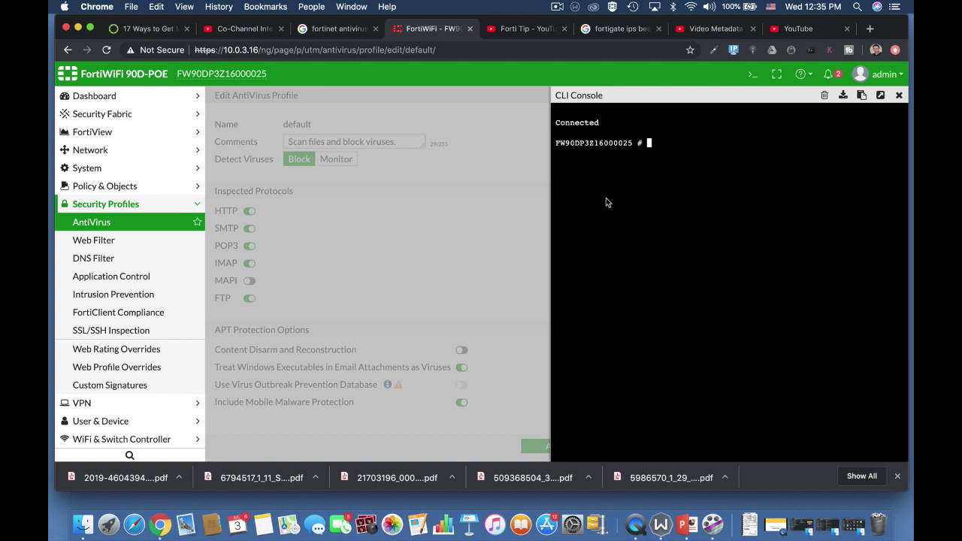
Step: In the CLI, enter config antivirus settings, set default-db to normal, then exit the context
{"action": "type", "text": "config antivirus settings"}
{"action": "key", "text": "Return"}
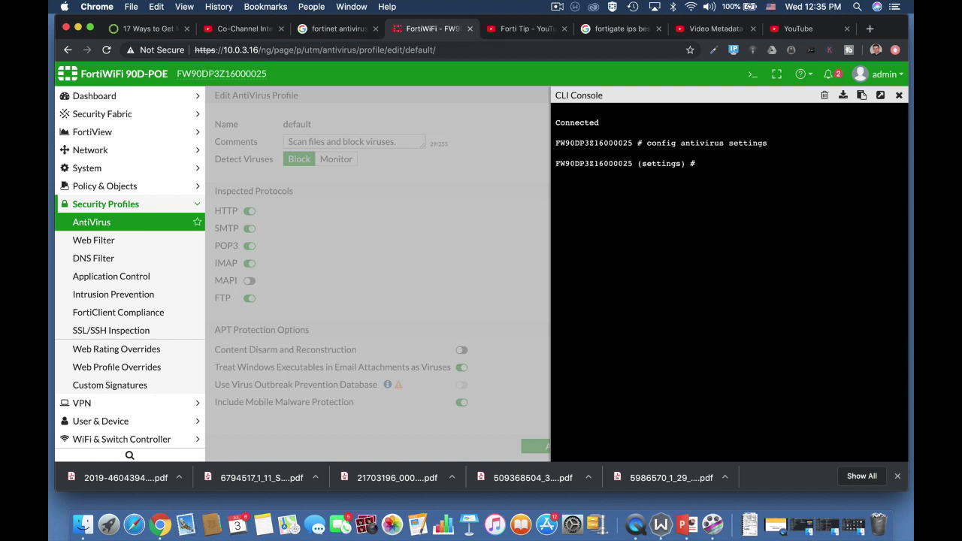
{"action": "type", "text": "set"}
{"action": "type", "text": " default-db extended"}
{"action": "key", "text": "Tab"}
{"action": "key", "text": "Tab"}
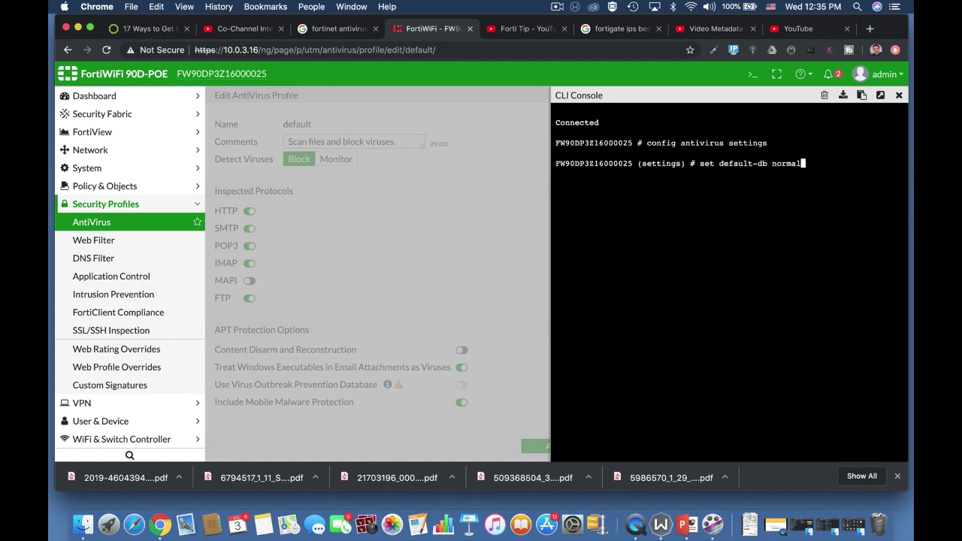
{"action": "key", "text": "Tab"}
{"action": "key", "text": "Tab"}
{"action": "key", "text": "Tab"}
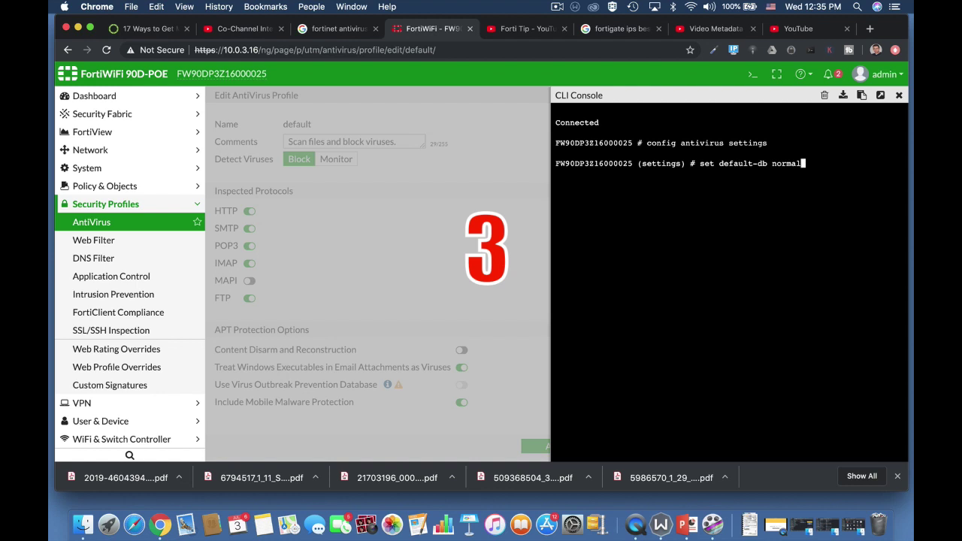
{"action": "key", "text": "ctrl+c"}
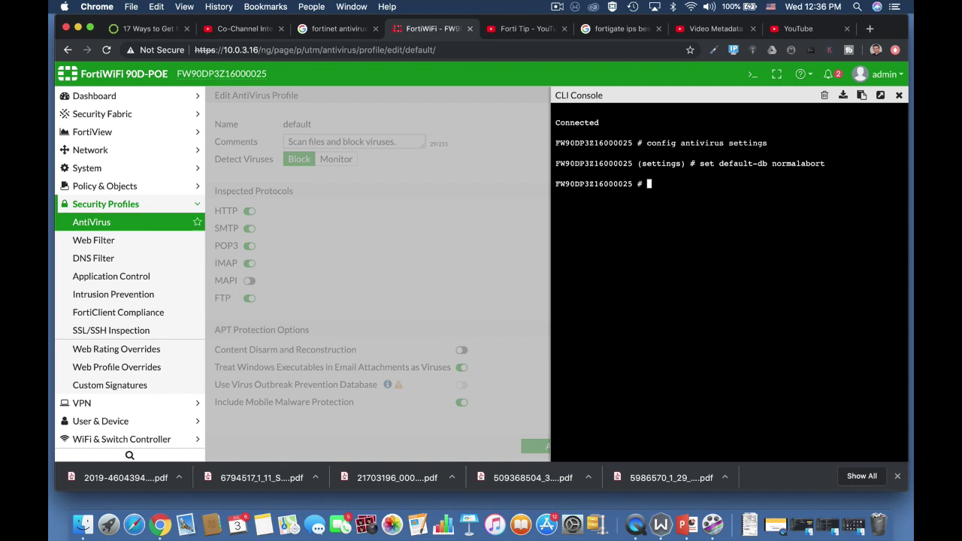
Step: Enter the config antivirus settings context in the CLI
{"action": "key", "text": "super+v"}
{"action": "type", "text": "confi"}
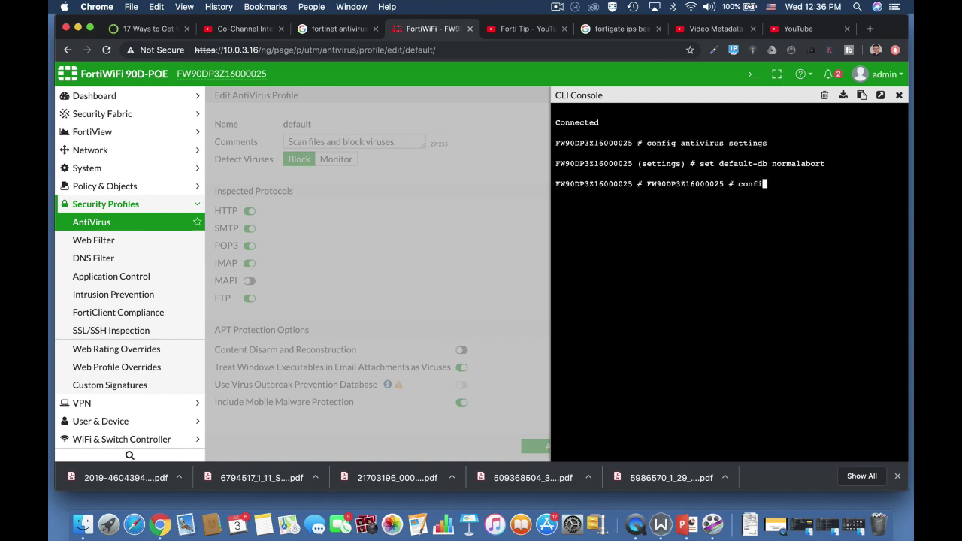
{"action": "type", "text": "g antivirus settings"}
{"action": "key", "text": "Return"}
Step: Run set grayware enable to turn on grayware detection
{"action": "type", "text": "set"}
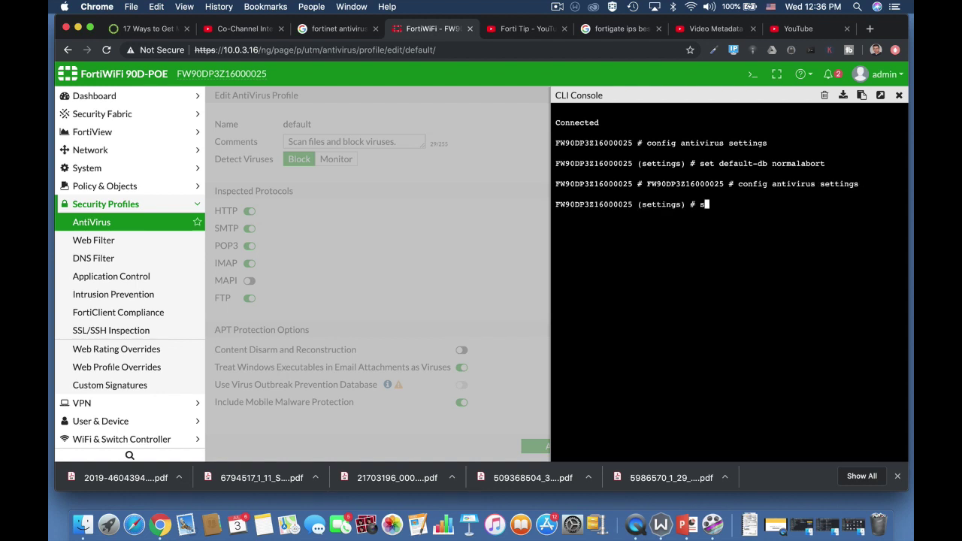
{"action": "type", "text": "g"}
{"action": "key", "text": "Tab"}
{"action": "type", "text": "e"}
{"action": "key", "text": "Tab"}
{"action": "key", "text": "BackSpace"}
{"action": "key", "text": "BackSpace"}
{"action": "key", "text": "BackSpace"}
{"action": "key", "text": "BackSpace"}
{"action": "key", "text": "BackSpace"}
{"action": "key", "text": "BackSpace"}
{"action": "key", "text": "BackSpace"}
{"action": "type", "text": "di"}
{"action": "key", "text": "Tab"}
{"action": "key", "text": "BackSpace"}
{"action": "key", "text": "BackSpace"}
{"action": "key", "text": "BackSpace"}
{"action": "key", "text": "BackSpace"}
{"action": "key", "text": "BackSpace"}
{"action": "key", "text": "BackSpace"}
{"action": "key", "text": "BackSpace"}
{"action": "key", "text": "BackSpace"}
{"action": "type", "text": "enable"}
{"action": "key", "text": "Return"}
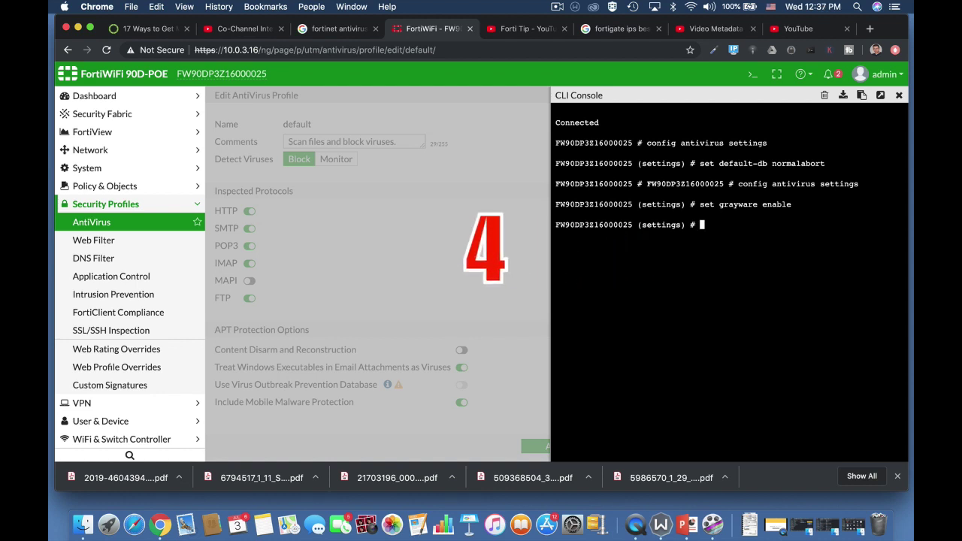
Step: Abort the settings context and begin typing config antivirus
{"action": "type", "text": "config "}
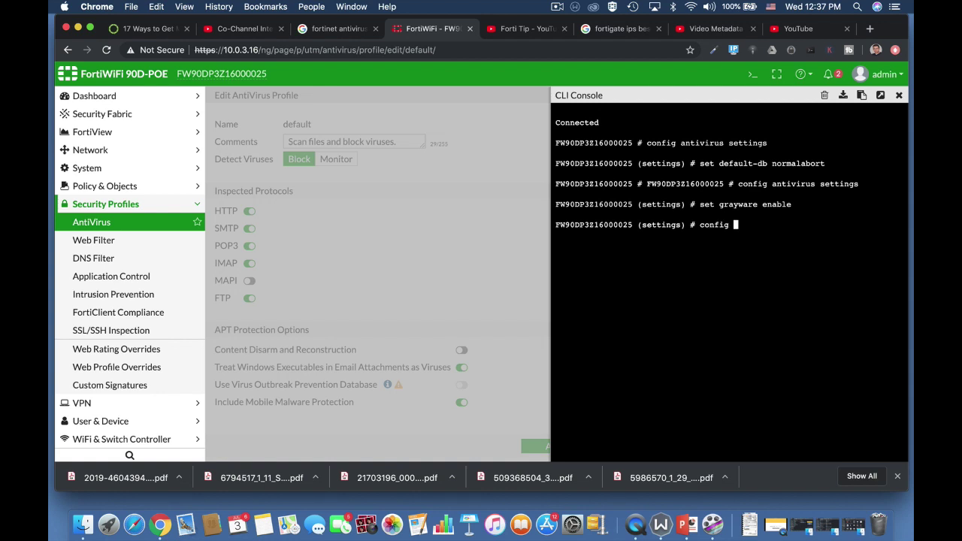
{"action": "type", "text": "ant"}
{"action": "key", "text": "Tab"}
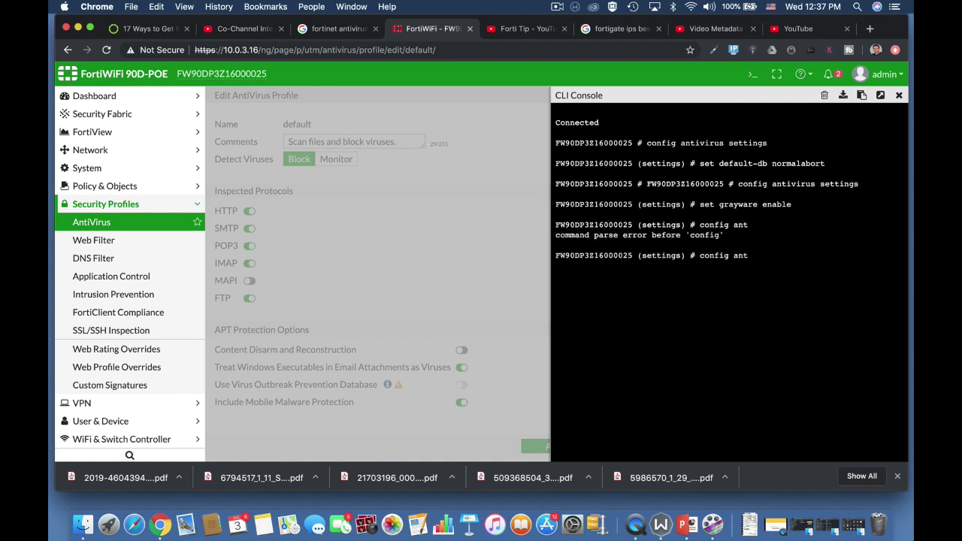
{"action": "key", "text": "BackSpace"}
{"action": "key", "text": "BackSpace"}
{"action": "key", "text": "BackSpace"}
{"action": "key", "text": "BackSpace"}
{"action": "key", "text": "BackSpace"}
{"action": "key", "text": "BackSpace"}
{"action": "key", "text": "BackSpace"}
{"action": "key", "text": "BackSpace"}
{"action": "key", "text": "BackSpace"}
{"action": "key", "text": "BackSpace"}
{"action": "type", "text": "abort"}
{"action": "key", "text": "Return"}
{"action": "key", "text": "Return"}
{"action": "key", "text": "Return"}
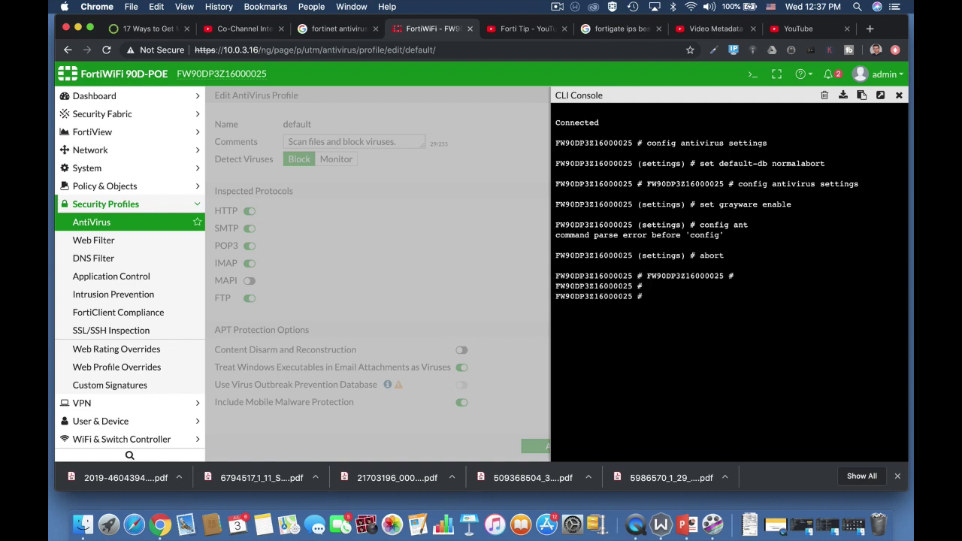
{"action": "type", "text": "config an"}
{"action": "key", "text": "Tab"}
Step: Enter config antivirus heuristic and set the heuristic mode to disable
{"action": "type", "text": "heuristic"}
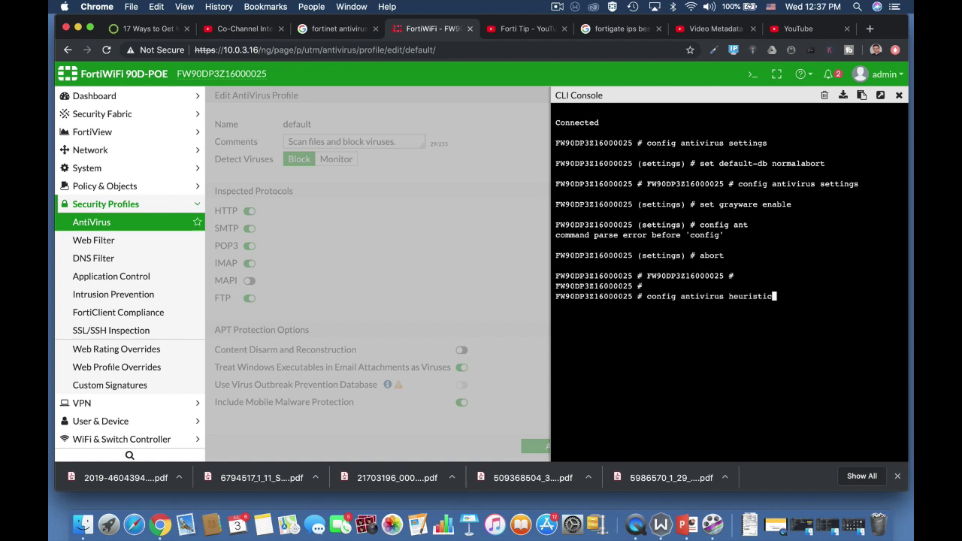
{"action": "key", "text": "Return"}
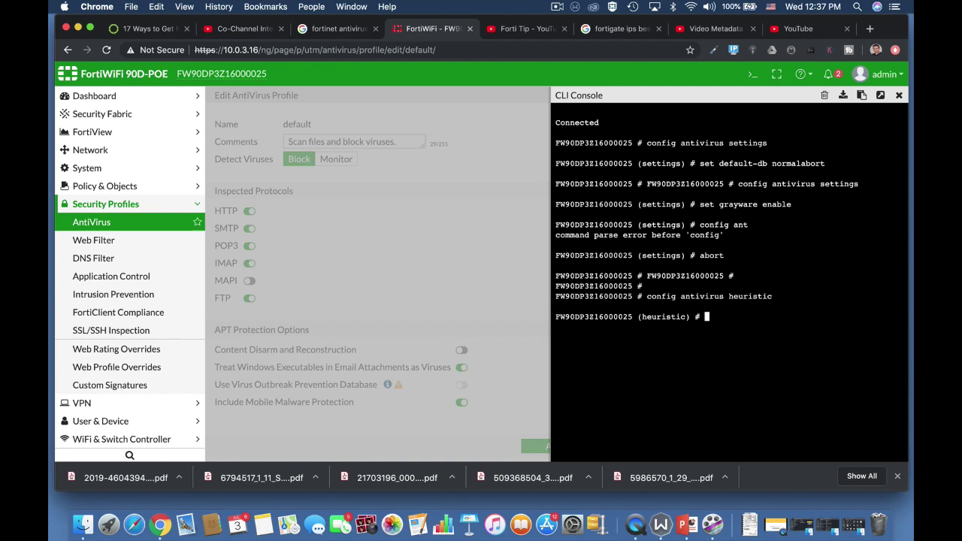
{"action": "type", "text": "set mode pass"}
{"action": "key", "text": "BackSpace"}
{"action": "key", "text": "BackSpace"}
{"action": "key", "text": "BackSpace"}
{"action": "key", "text": "BackSpace"}
{"action": "type", "text": "block"}
{"action": "key", "text": "Tab"}
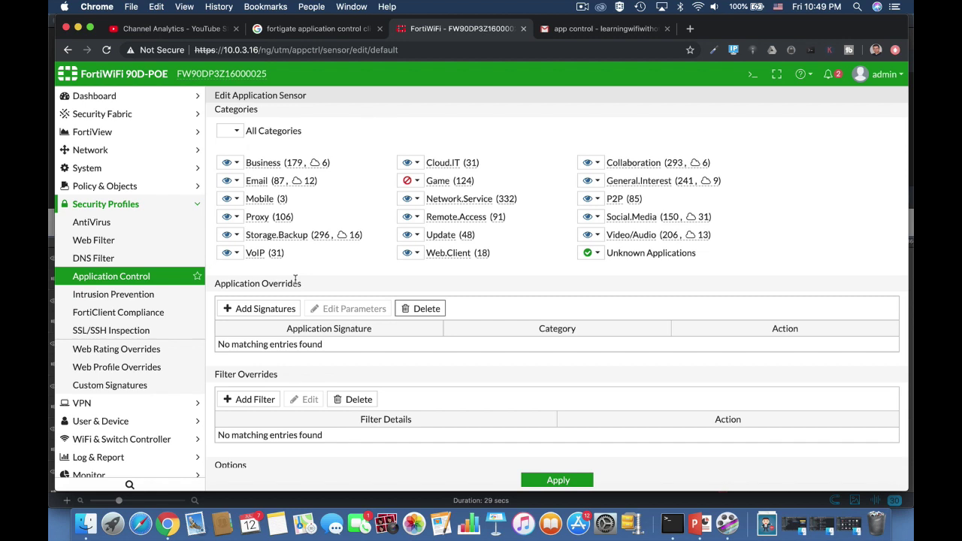
{"action": "left_click", "coordinate": [254, 399]}
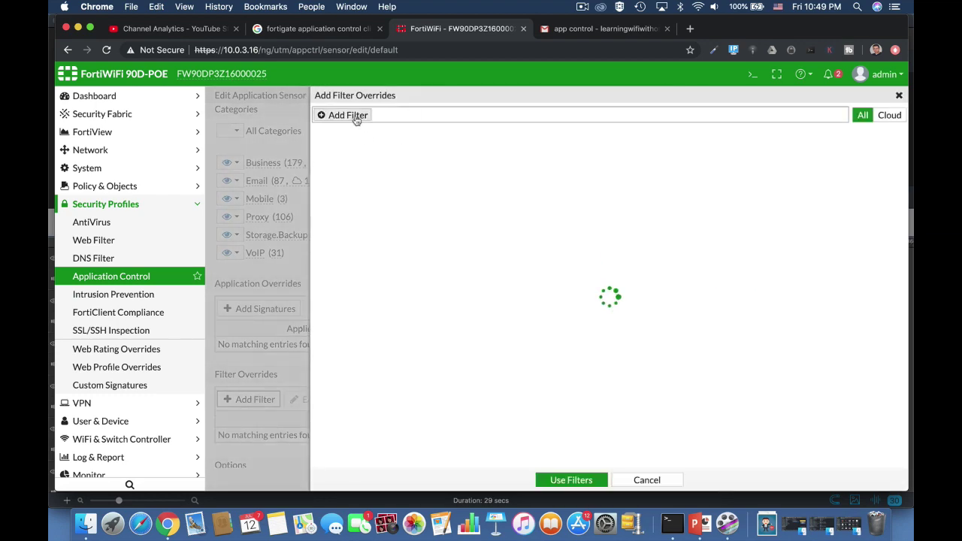
{"action": "left_click", "coordinate": [357, 116]}
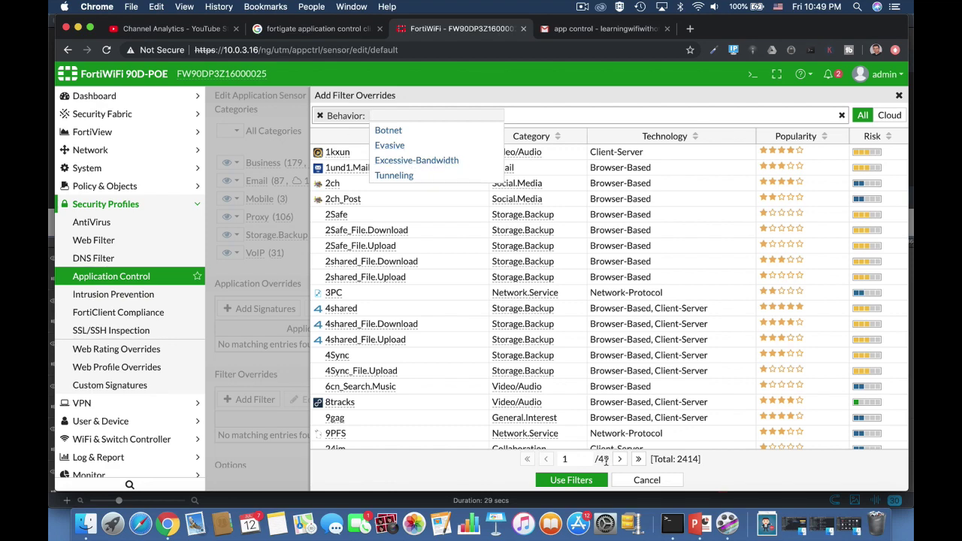
{"action": "left_click", "coordinate": [636, 481]}
{"action": "left_click", "coordinate": [636, 481]}
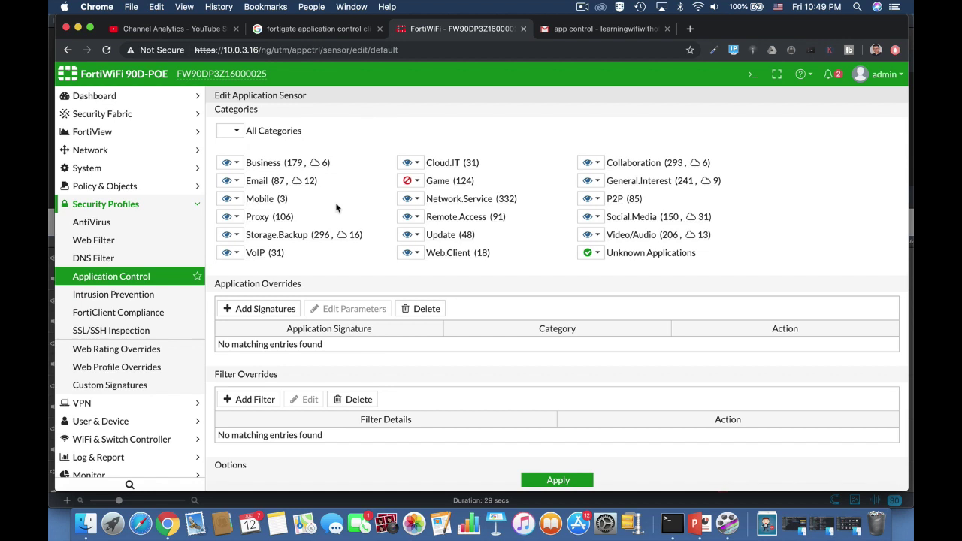
Step: Add the Battlefield.Game signature as an application override, found with a Name filter
{"action": "left_click", "coordinate": [417, 181]}
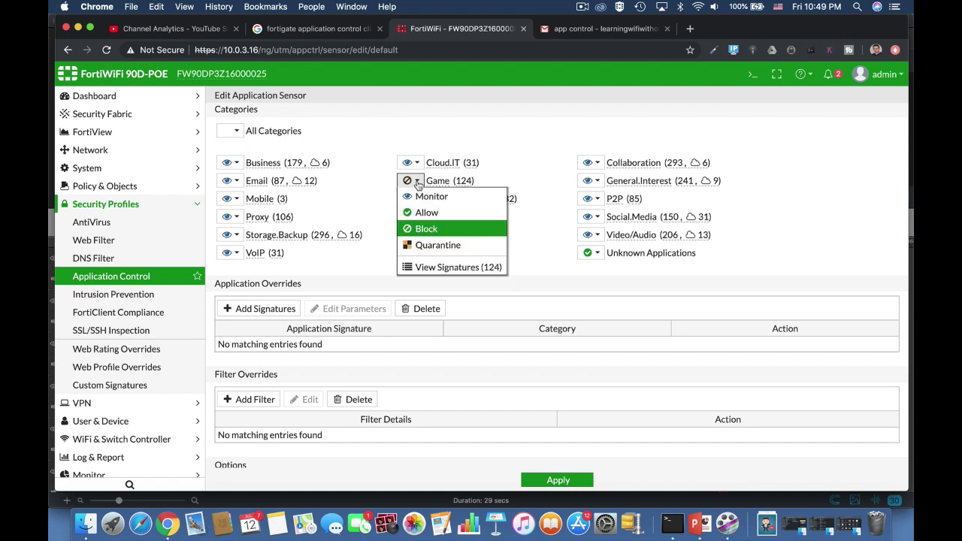
{"action": "left_click", "coordinate": [418, 183]}
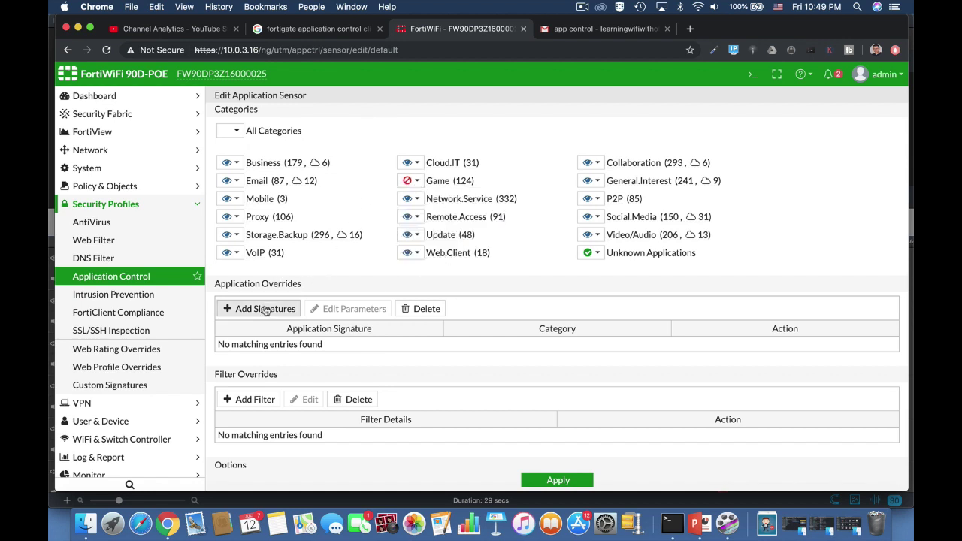
{"action": "left_click", "coordinate": [263, 308]}
{"action": "left_click", "coordinate": [402, 114]}
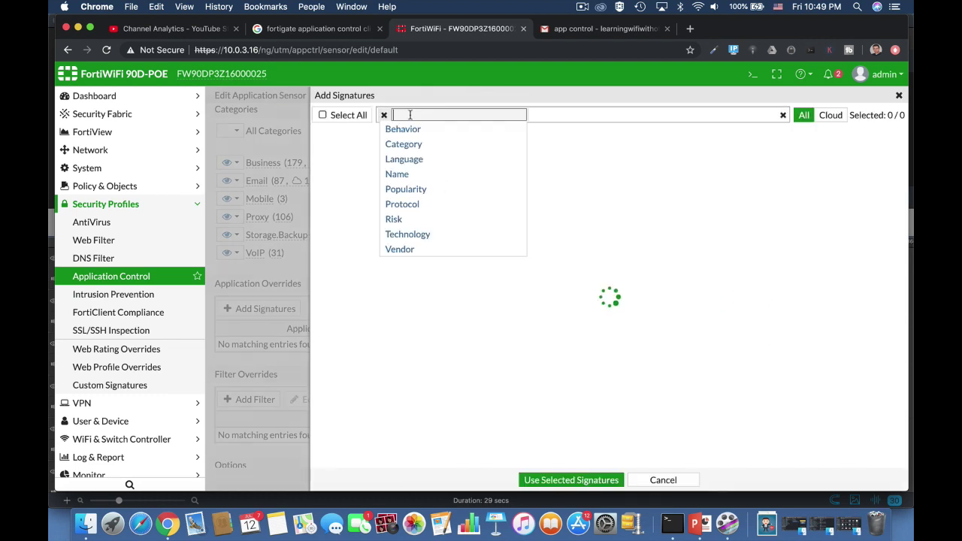
{"action": "left_click", "coordinate": [397, 173]}
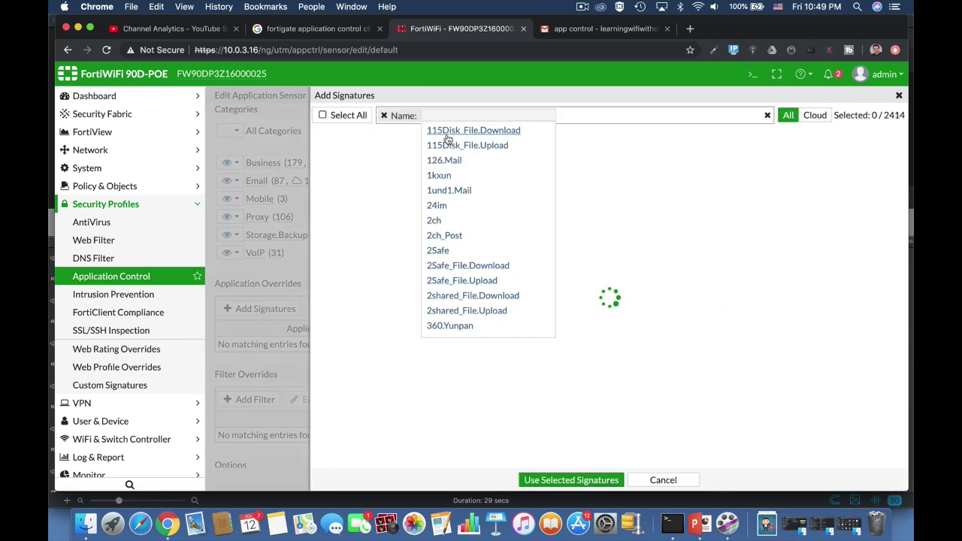
{"action": "type", "text": "bat"}
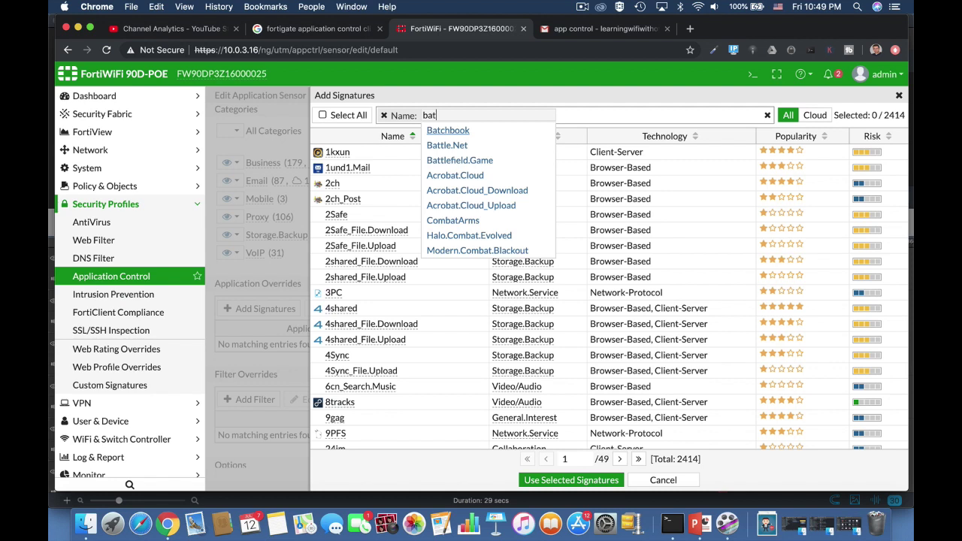
{"action": "left_click", "coordinate": [470, 161]}
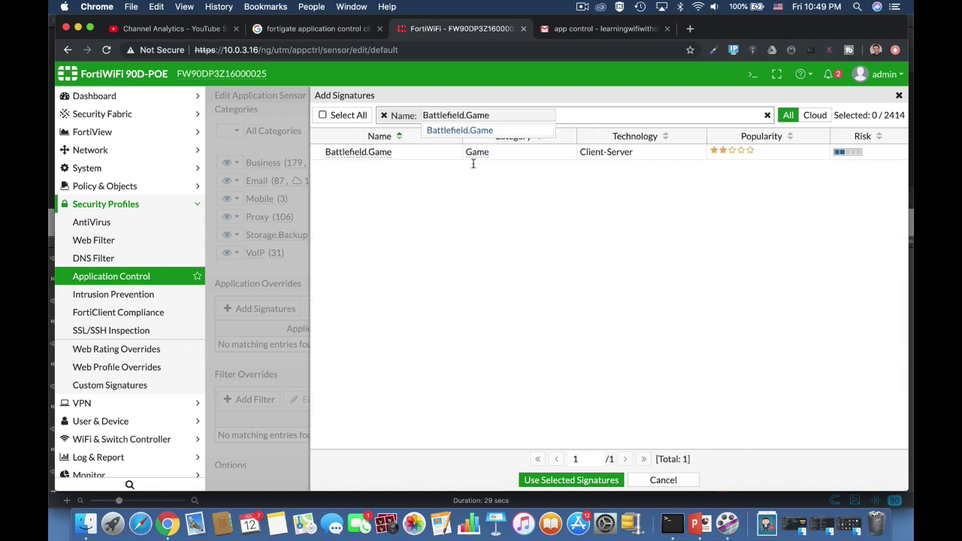
{"action": "left_click", "coordinate": [553, 211]}
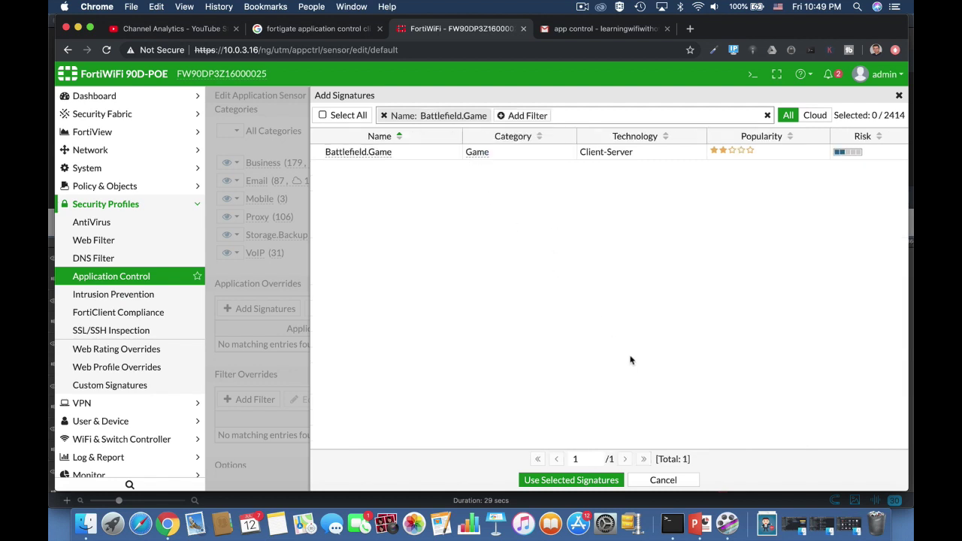
{"action": "left_click", "coordinate": [360, 152]}
{"action": "left_click", "coordinate": [579, 478]}
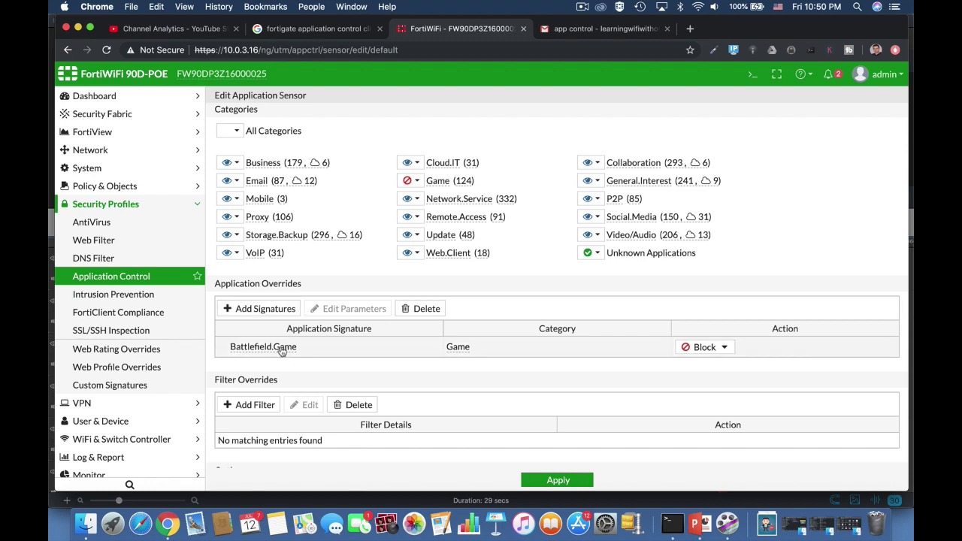
Step: Set the Battlefield.Game override's action to Monitor
{"action": "mouse_move", "coordinate": [298, 349]}
{"action": "left_click", "coordinate": [707, 347]}
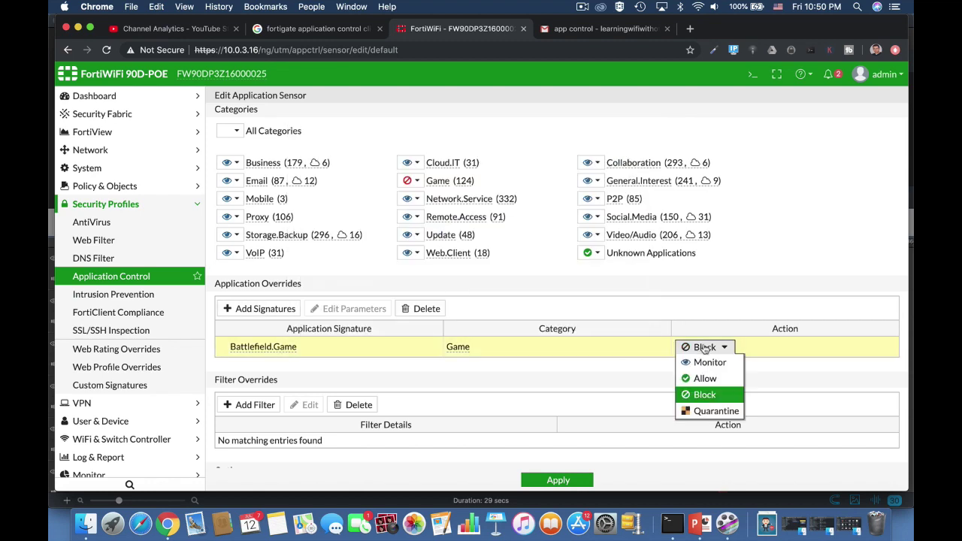
{"action": "left_click", "coordinate": [705, 380]}
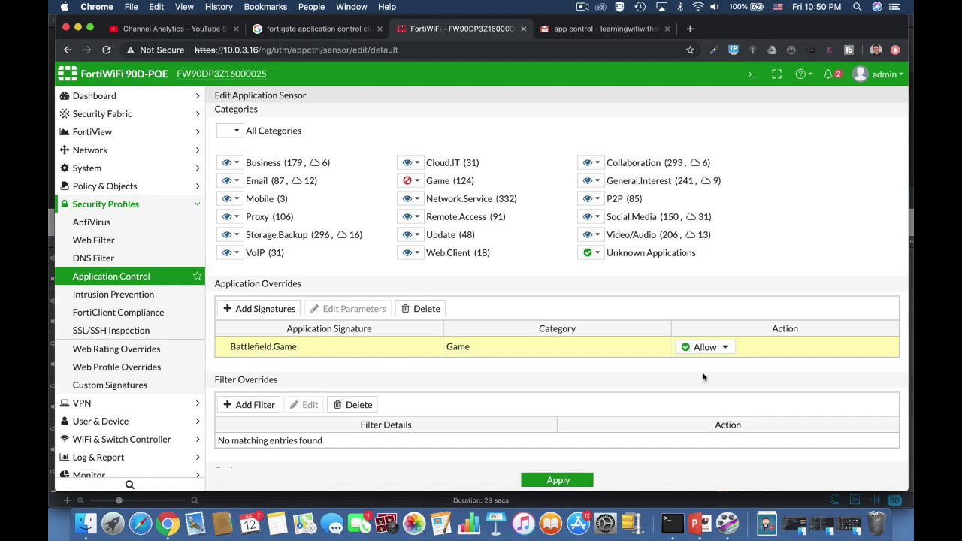
{"action": "left_click", "coordinate": [704, 347]}
{"action": "left_click", "coordinate": [703, 363]}
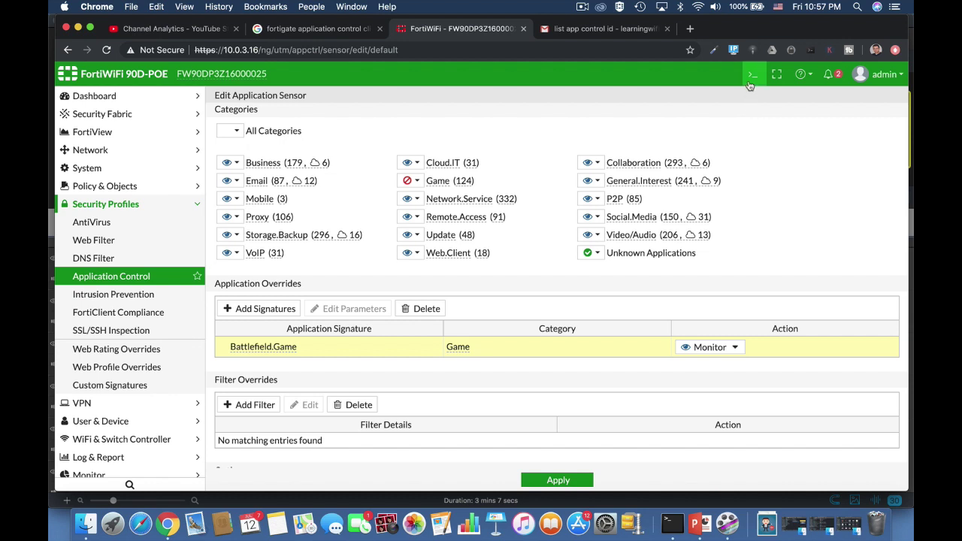
Step: In the CLI Console, enter config application list and edit entry 0
{"action": "left_click", "coordinate": [753, 74]}
{"action": "left_click", "coordinate": [620, 148]}
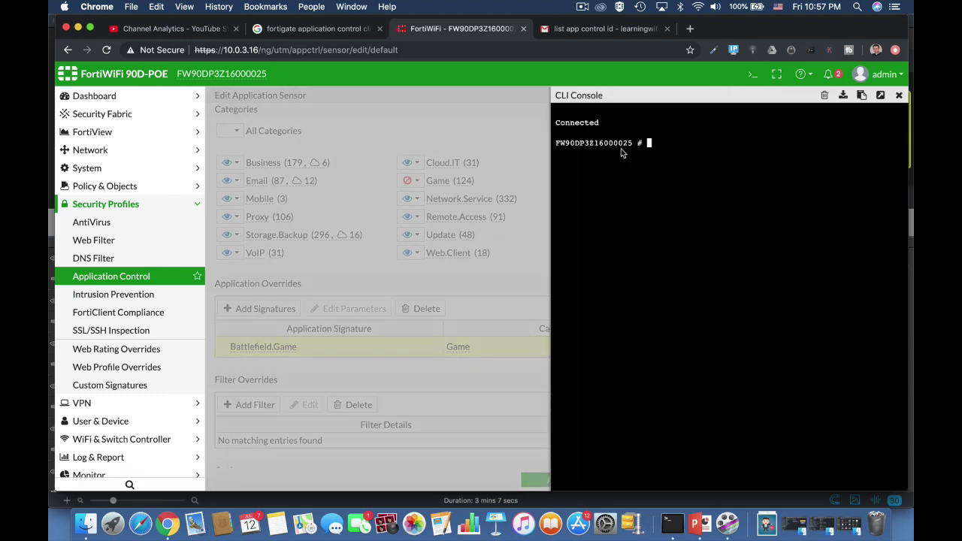
{"action": "type", "text": "config ap"}
{"action": "key", "text": "Tab"}
{"action": "type", "text": "list"}
{"action": "key", "text": "Return"}
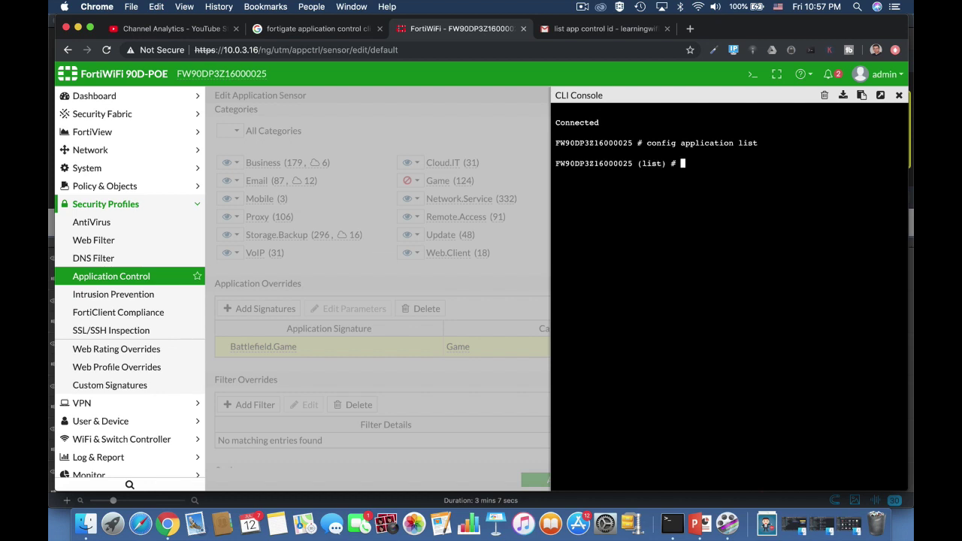
{"action": "type", "text": "edit 0"}
{"action": "key", "text": "Return"}
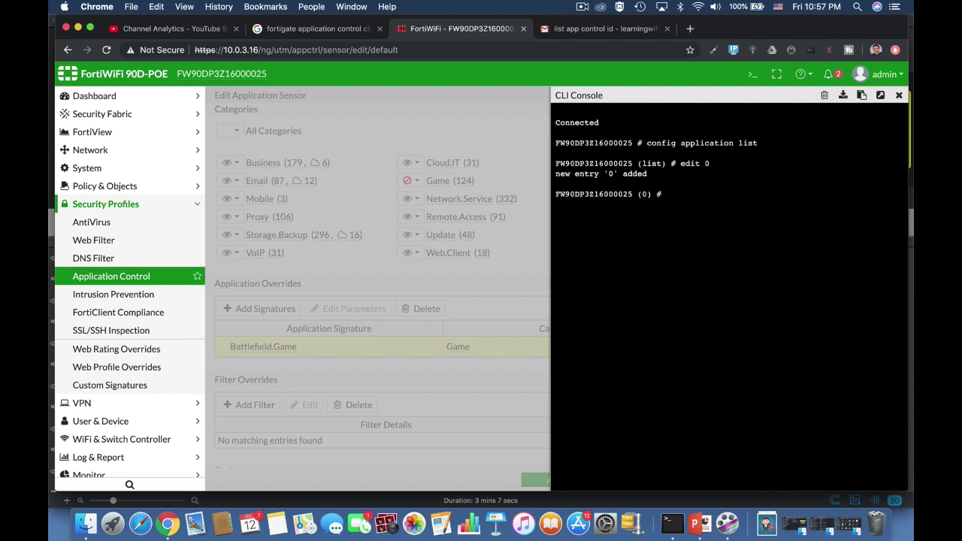
Step: Under config entries, edit 0, page through the 'set application ?' ID list, then close the console
{"action": "type", "text": "config e"}
{"action": "key", "text": "Tab"}
{"action": "key", "text": "Return"}
{"action": "type", "text": "e"}
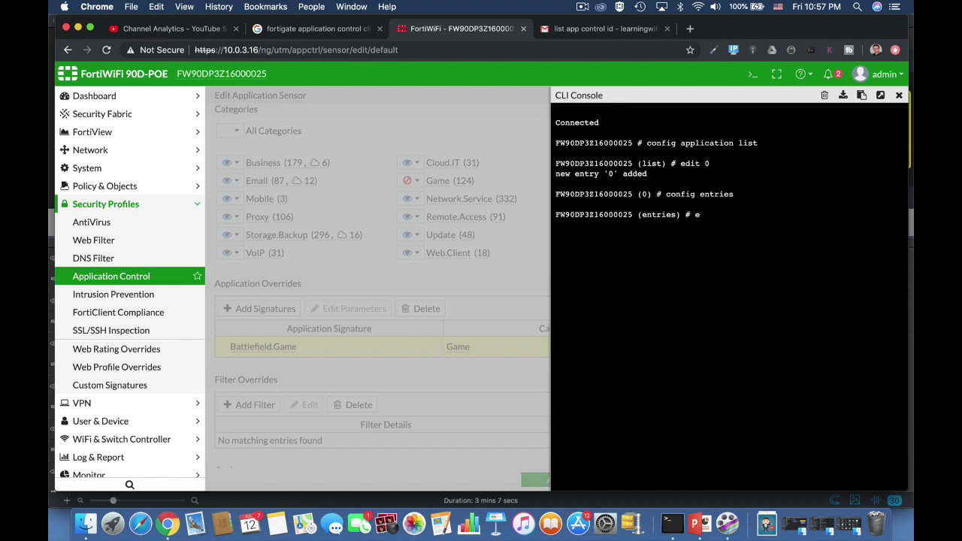
{"action": "type", "text": "dit 0"}
{"action": "key", "text": "Return"}
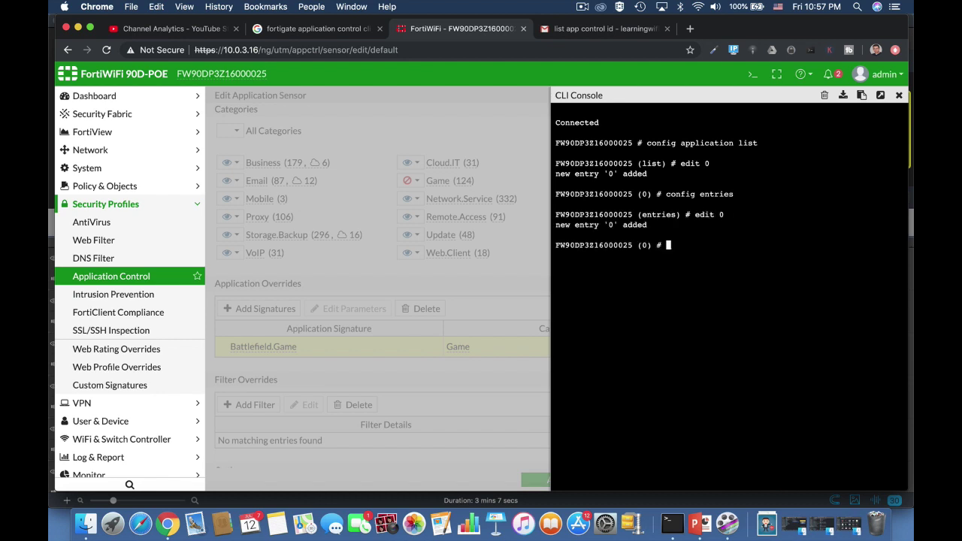
{"action": "type", "text": "set ap"}
{"action": "key", "text": "Tab"}
{"action": "key", "text": "question"}
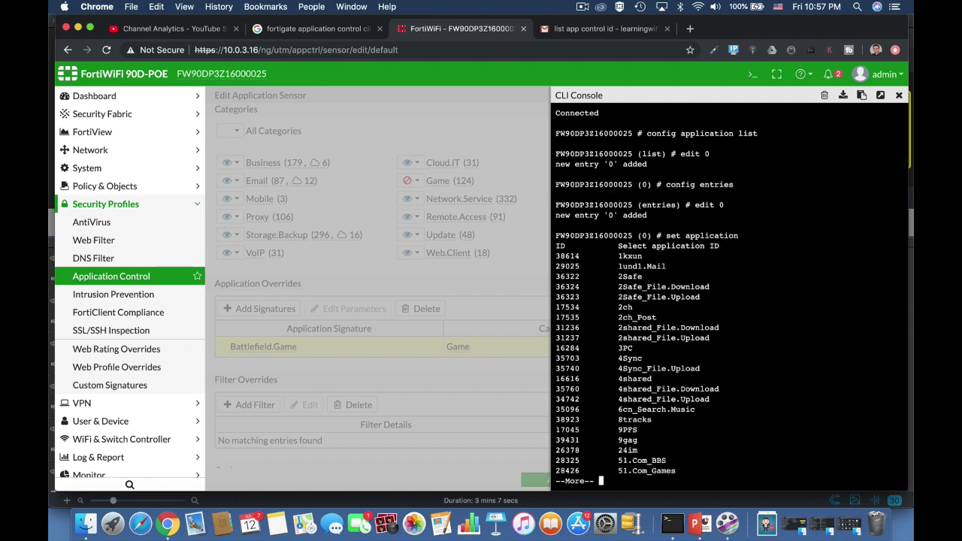
{"action": "key", "text": "space"}
{"action": "key", "text": "space"}
{"action": "key", "text": "space"}
{"action": "key", "text": "space"}
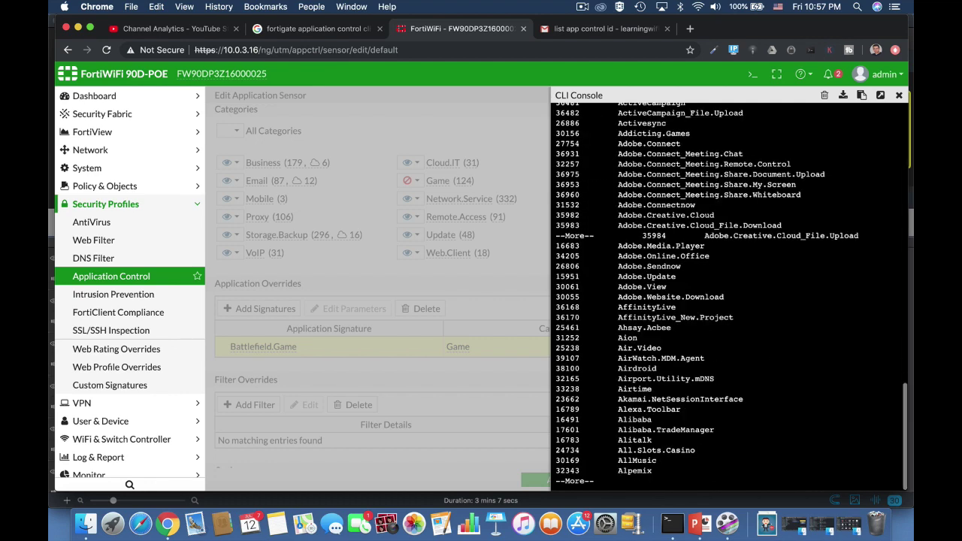
{"action": "key", "text": "space"}
{"action": "key", "text": "space"}
{"action": "key", "text": "space"}
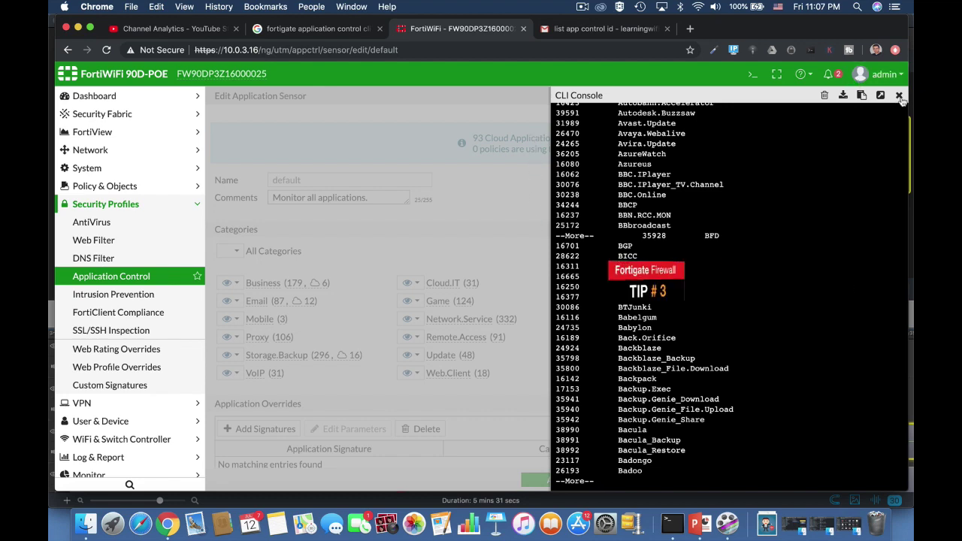
{"action": "left_click", "coordinate": [899, 95]}
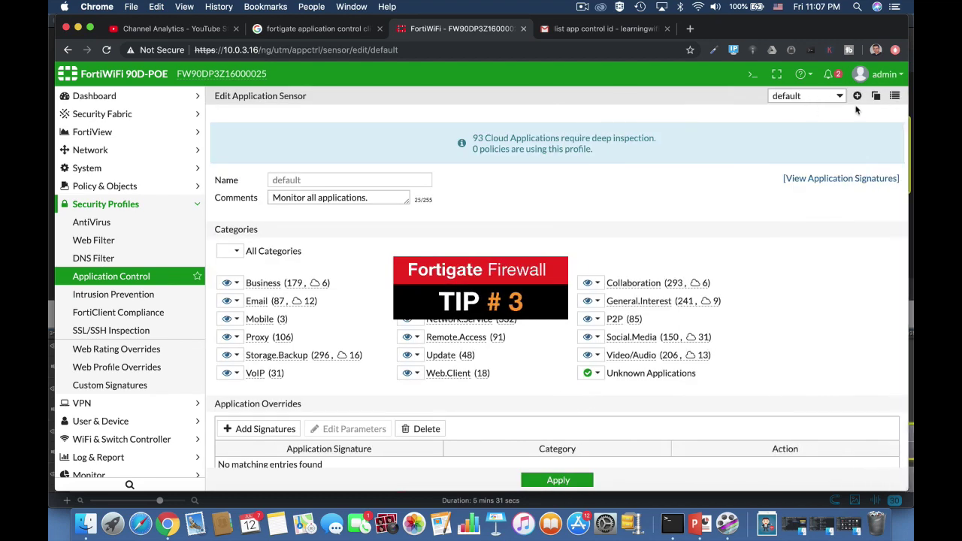
Step: Start a new application sensor named Gaming
{"action": "left_click", "coordinate": [856, 97]}
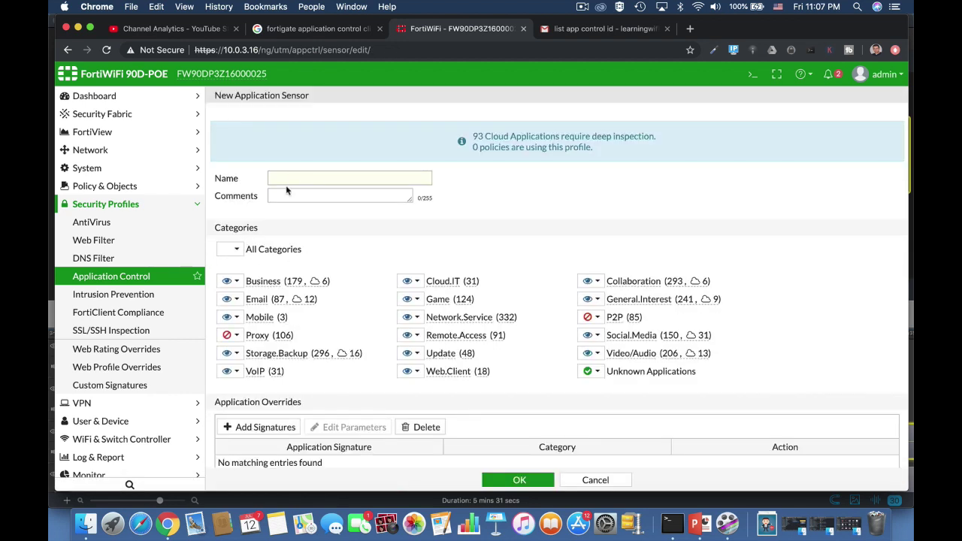
{"action": "left_click", "coordinate": [288, 175]}
{"action": "type", "text": "Fa"}
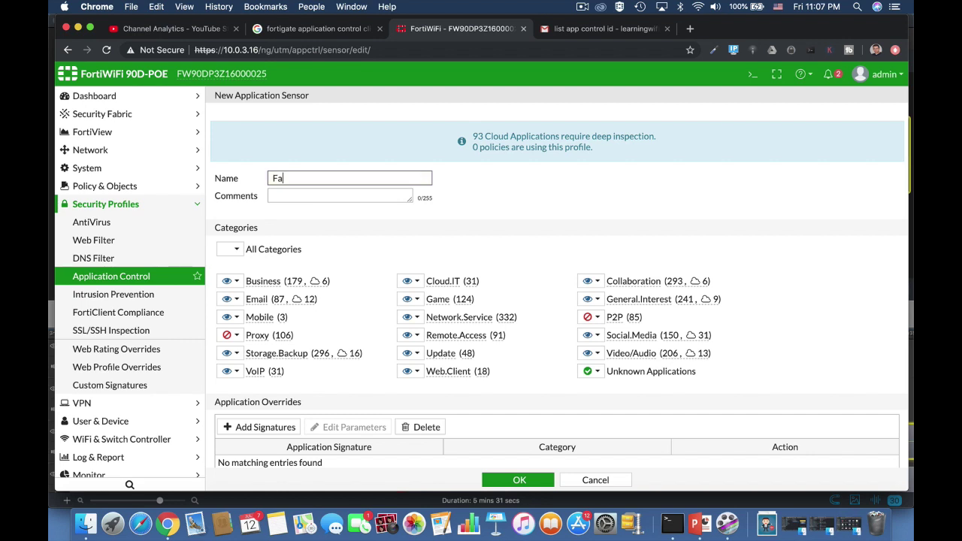
{"action": "type", "text": "me"}
{"action": "type", "text": "ing"}
{"action": "left_click_drag", "start_coordinate": [277, 181], "coordinate": [261, 180]}
{"action": "type", "text": "G"}
{"action": "scroll", "coordinate": [293, 268], "scroll_direction": "down", "scroll_amount": 5}
Step: Add Battlefield.Game as a signature override with action Allow
{"action": "left_click", "coordinate": [292, 265]}
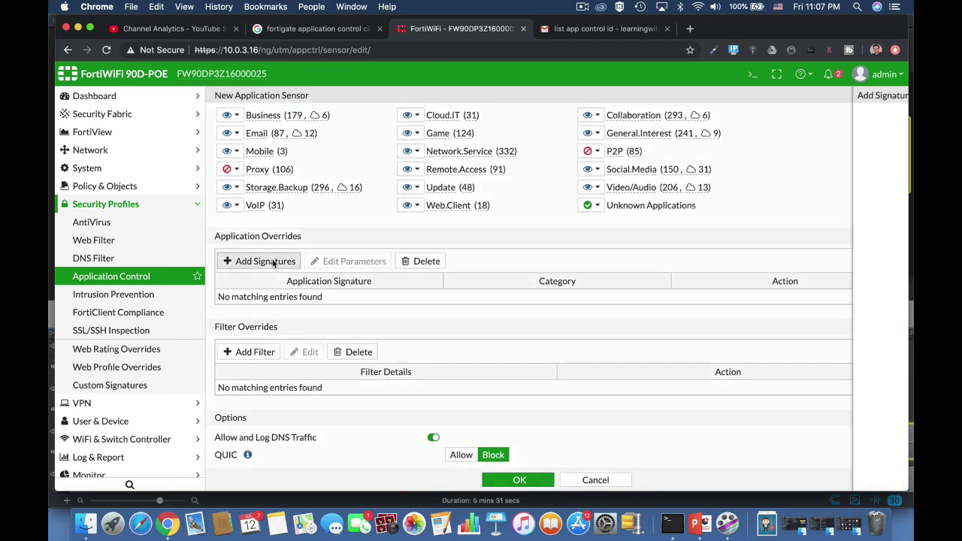
{"action": "left_click", "coordinate": [412, 116]}
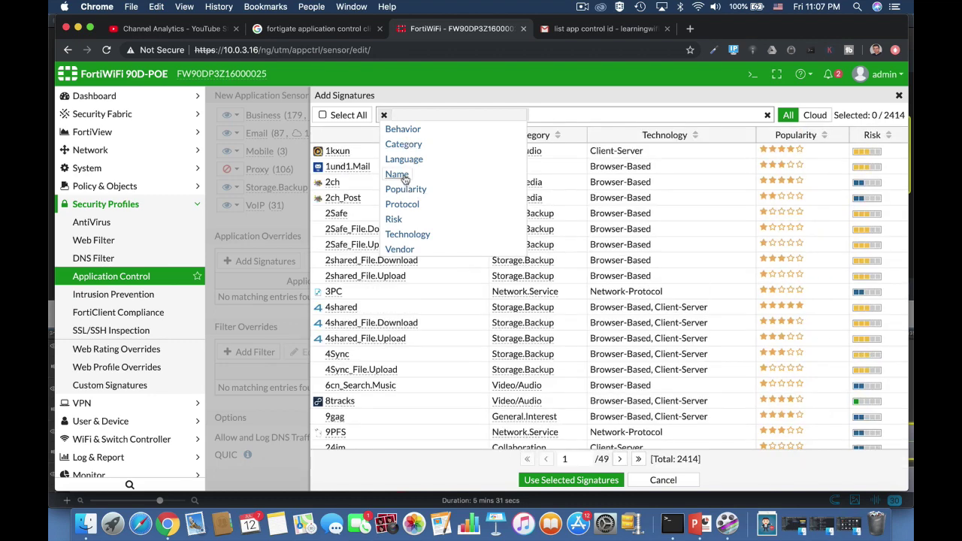
{"action": "left_click", "coordinate": [397, 175]}
{"action": "type", "text": "batt"}
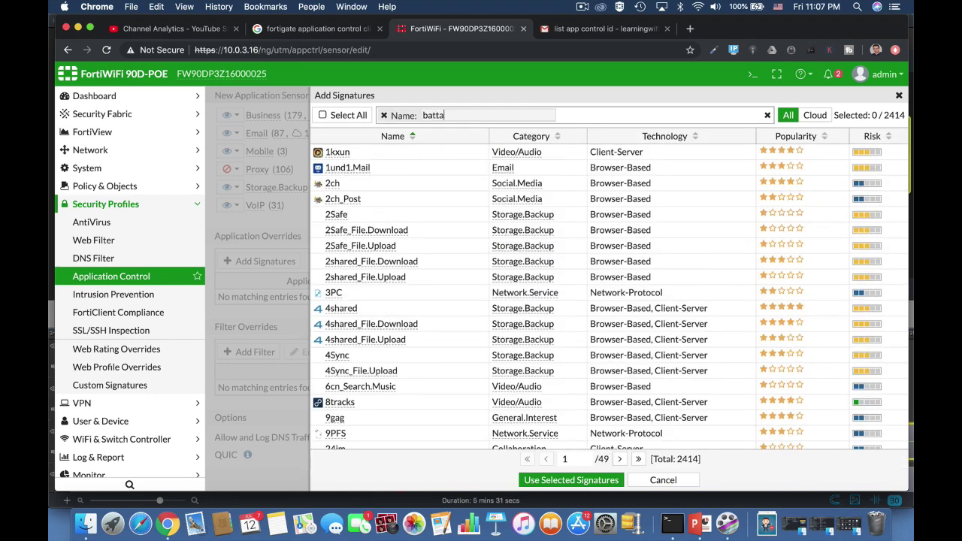
{"action": "left_click", "coordinate": [448, 146]}
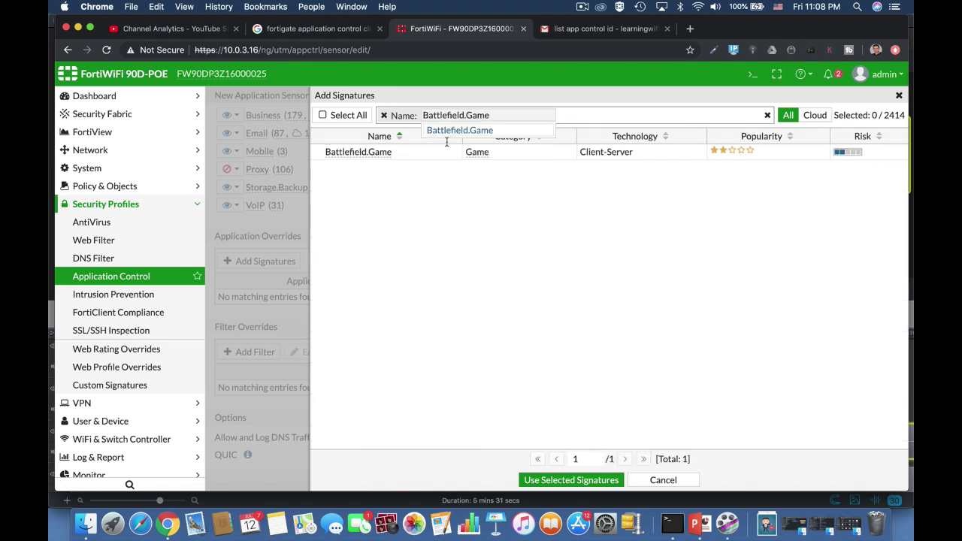
{"action": "left_click", "coordinate": [376, 153]}
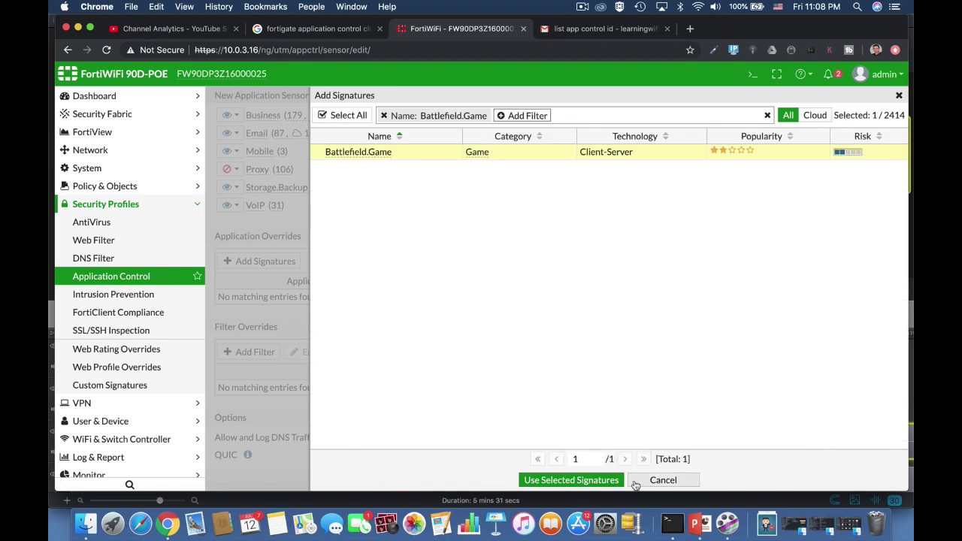
{"action": "left_click", "coordinate": [582, 479]}
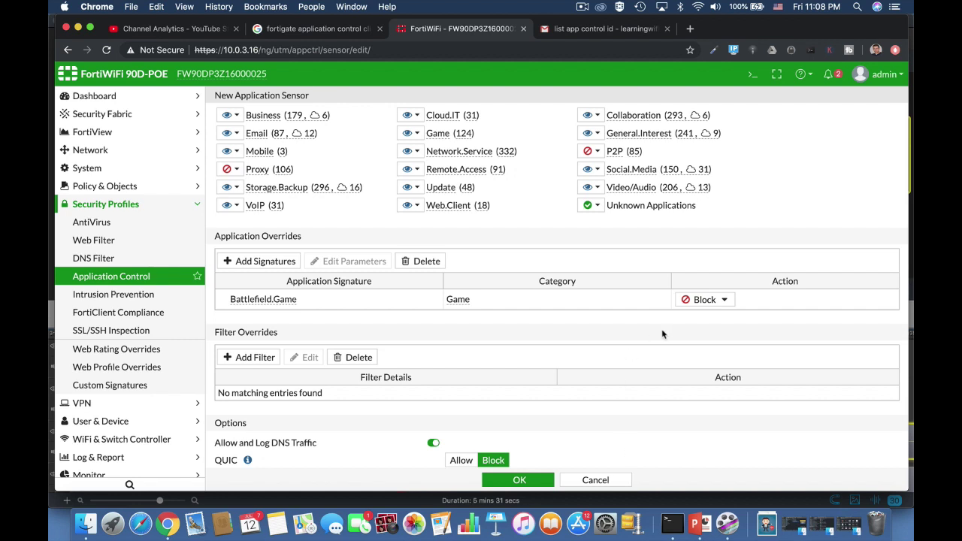
{"action": "left_click", "coordinate": [710, 299]}
{"action": "left_click", "coordinate": [703, 330]}
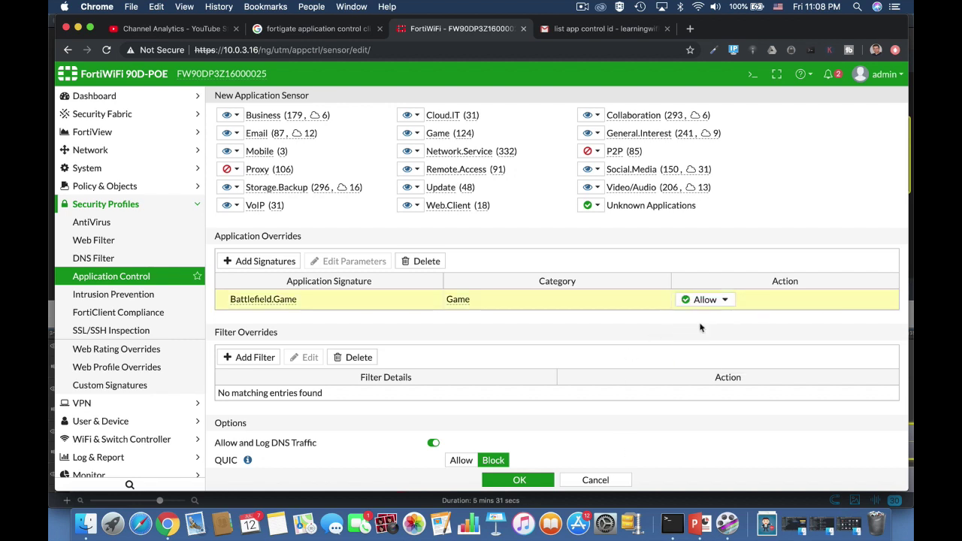
Step: Set the Game category to Block and save the Gaming sensor
{"action": "left_click", "coordinate": [412, 133]}
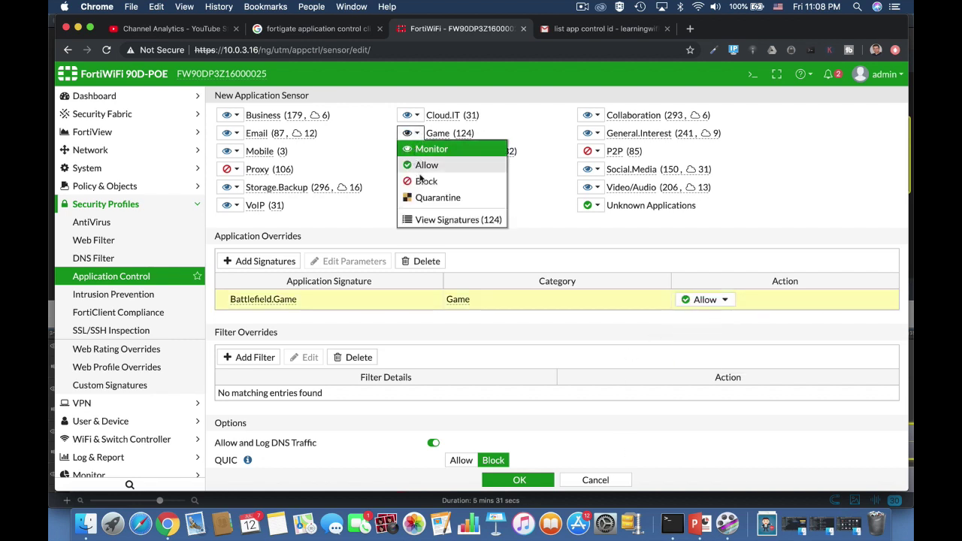
{"action": "left_click", "coordinate": [417, 180]}
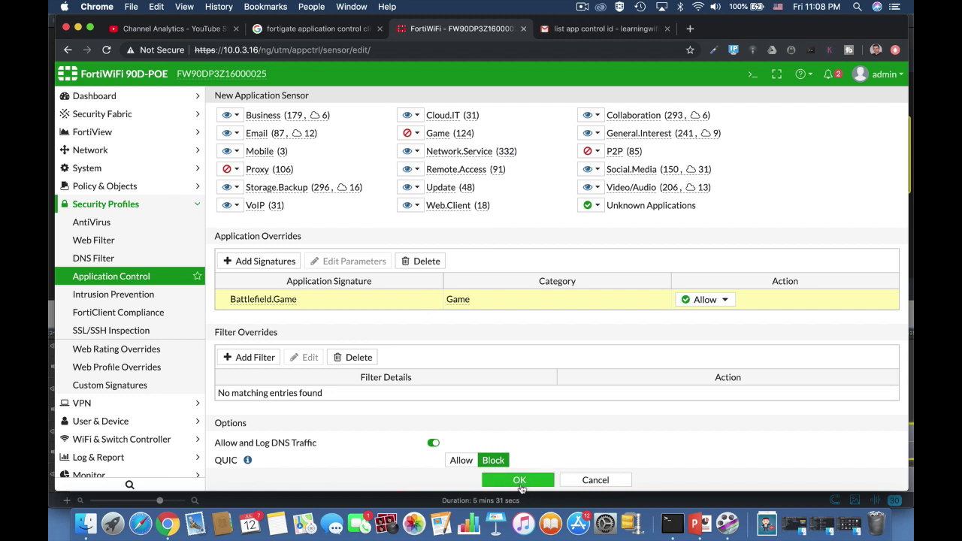
{"action": "left_click", "coordinate": [519, 482]}
{"action": "left_click", "coordinate": [120, 187]}
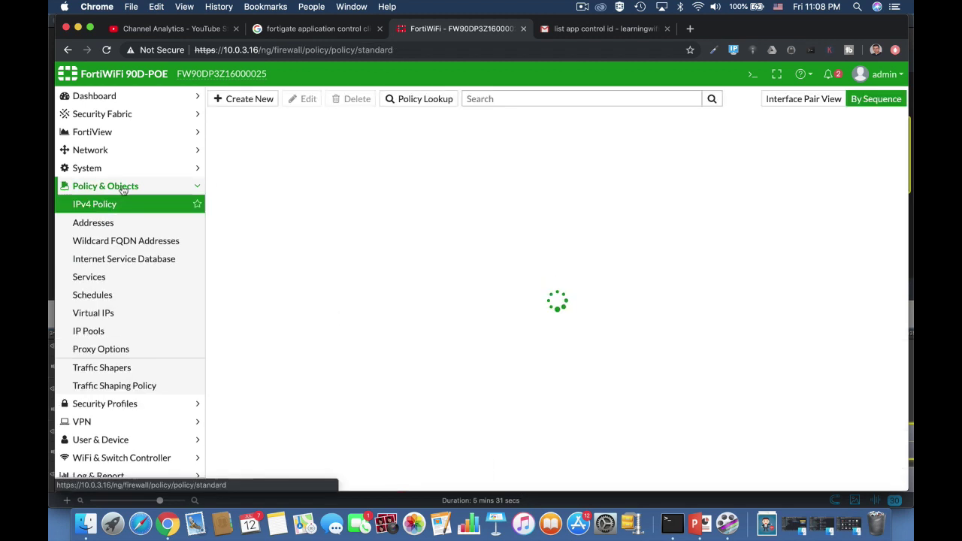
Step: Create a new IPv4 policy with Application Control enabled using the Gaming sensor
{"action": "left_click", "coordinate": [265, 102]}
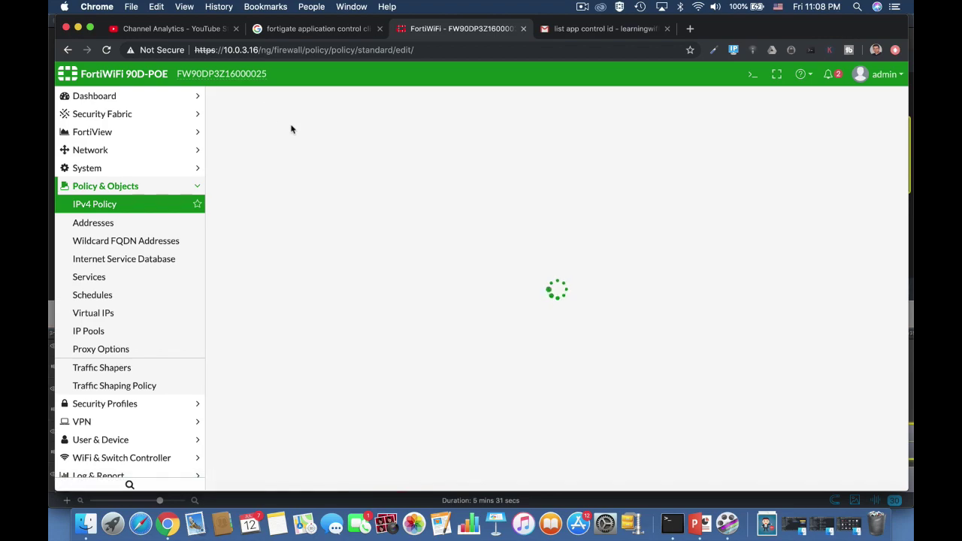
{"action": "scroll", "coordinate": [492, 324], "scroll_direction": "down", "scroll_amount": 3}
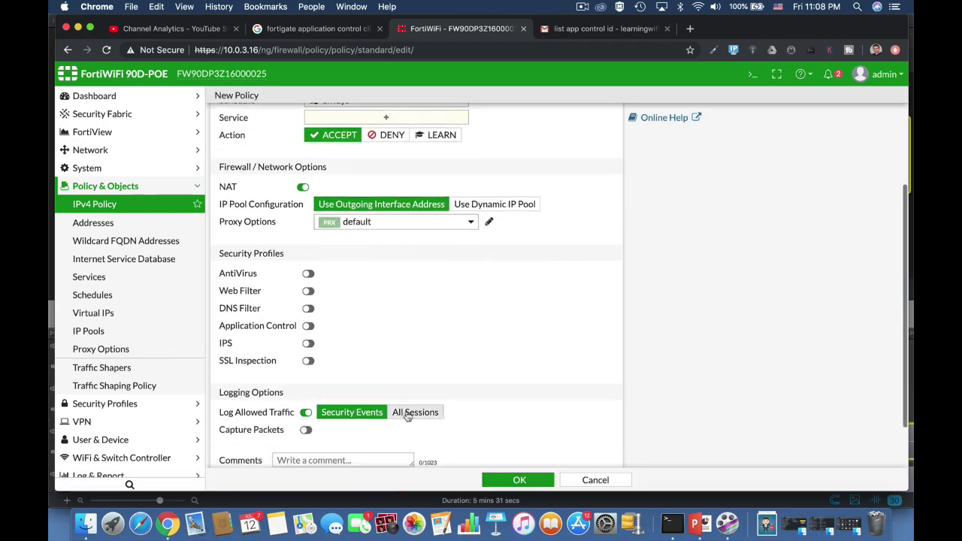
{"action": "left_click", "coordinate": [309, 326]}
{"action": "left_click", "coordinate": [366, 329]}
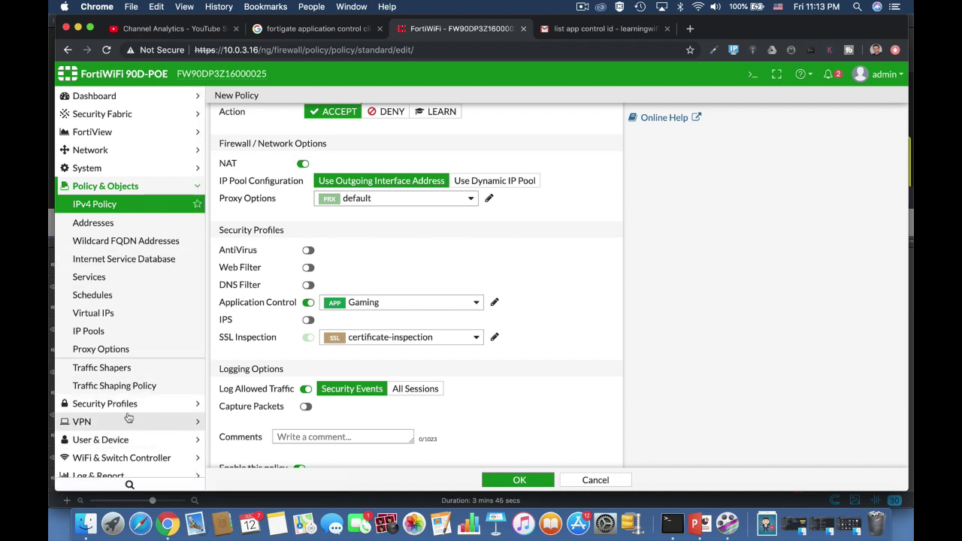
{"action": "left_click", "coordinate": [133, 404]}
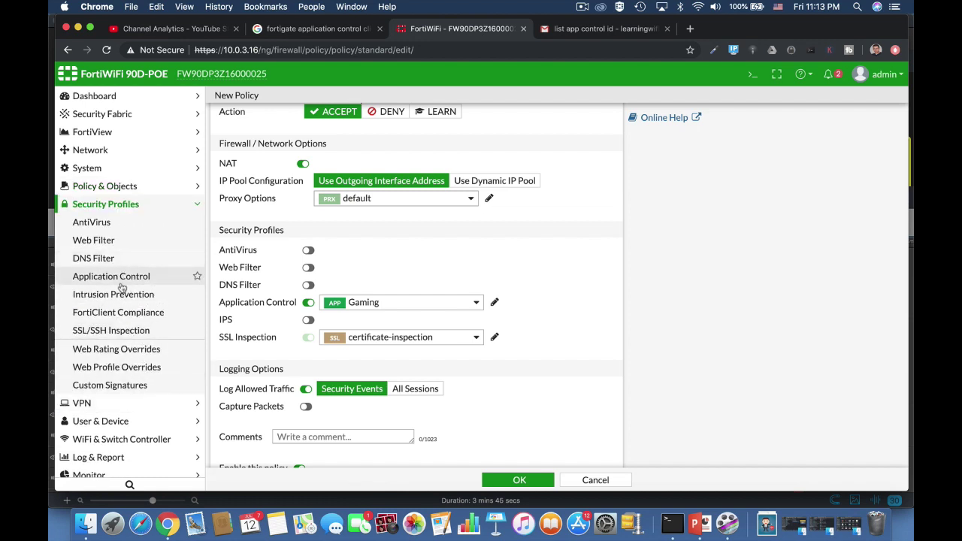
{"action": "left_click", "coordinate": [138, 277]}
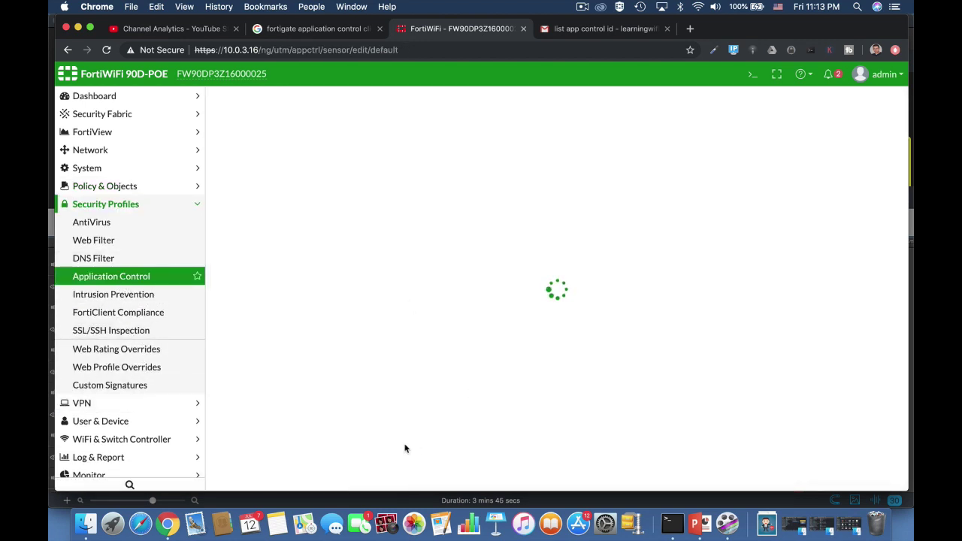
{"action": "scroll", "coordinate": [405, 449], "scroll_direction": "down", "scroll_amount": 5}
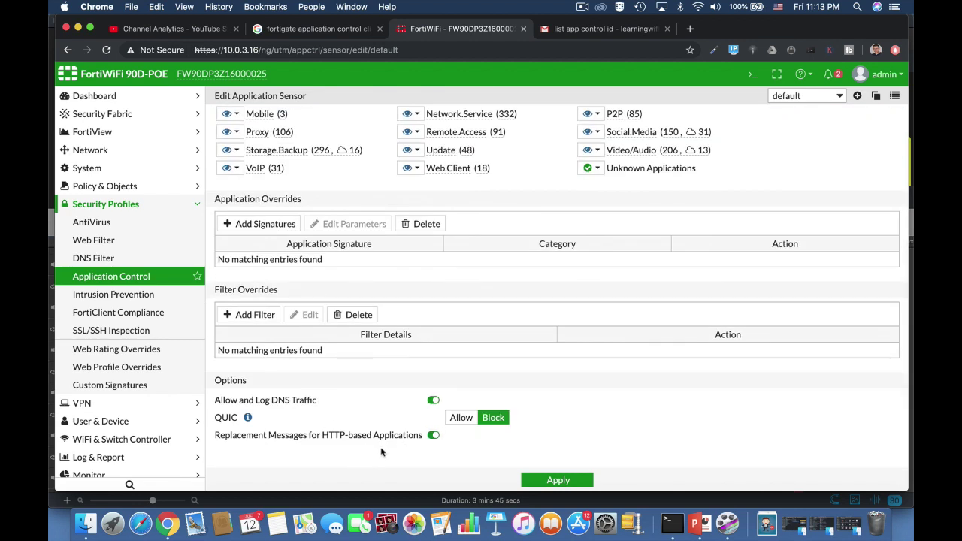
{"action": "left_click", "coordinate": [433, 436]}
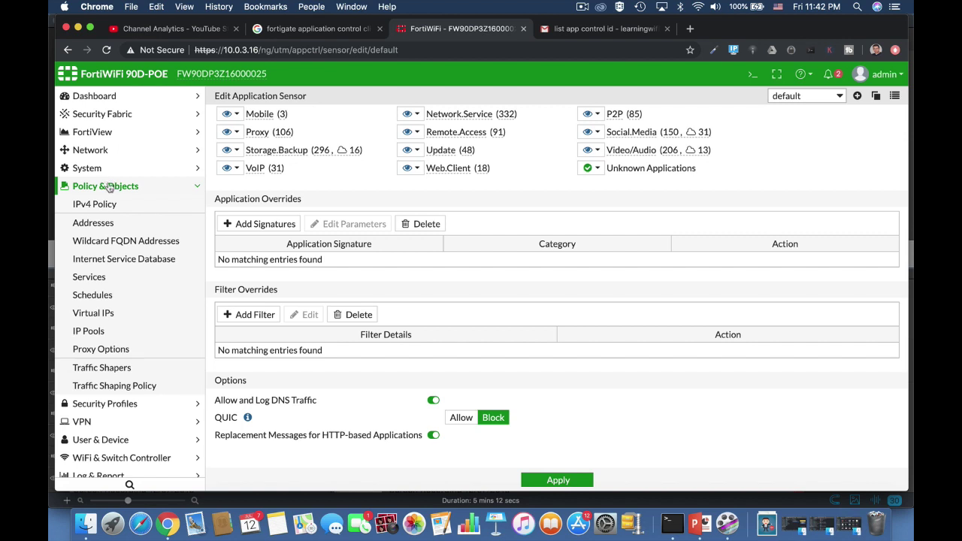
Step: Start a traffic shaping policy matching Video/Audio, and search applications for 'netf'
{"action": "left_click", "coordinate": [123, 370]}
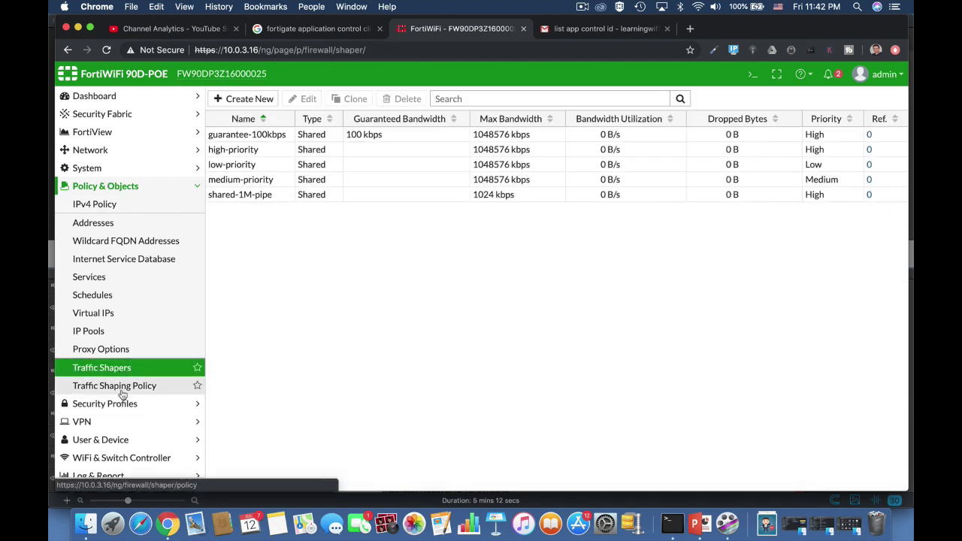
{"action": "left_click", "coordinate": [136, 388]}
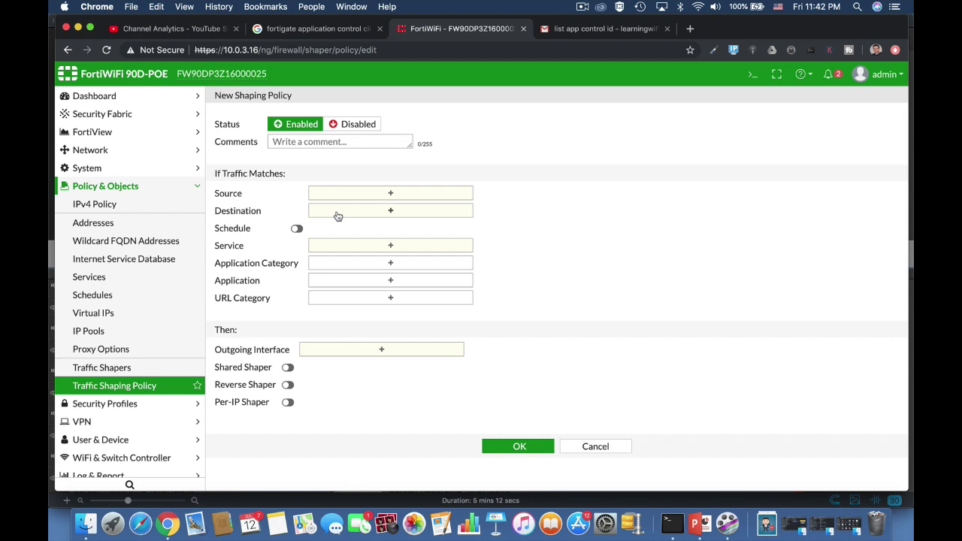
{"action": "left_click", "coordinate": [330, 263]}
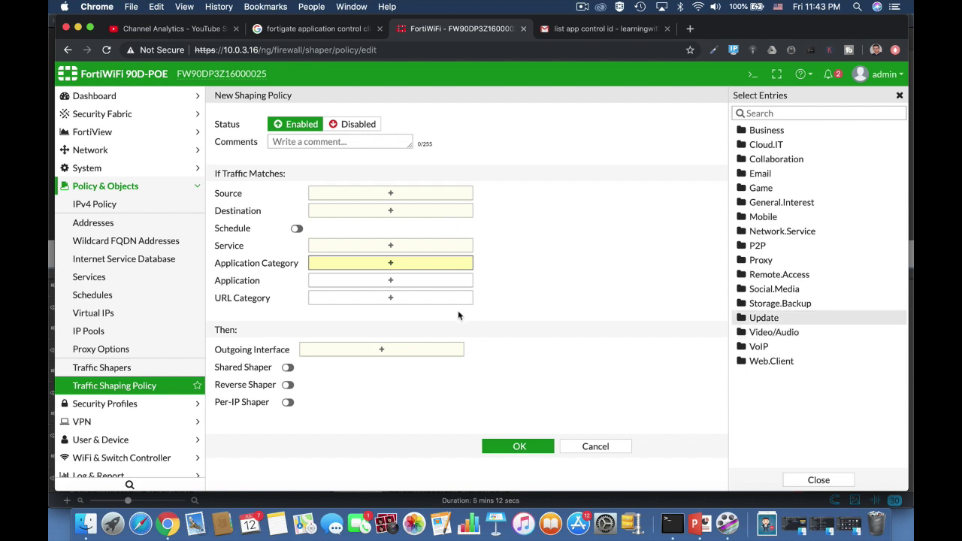
{"action": "left_click", "coordinate": [751, 337]}
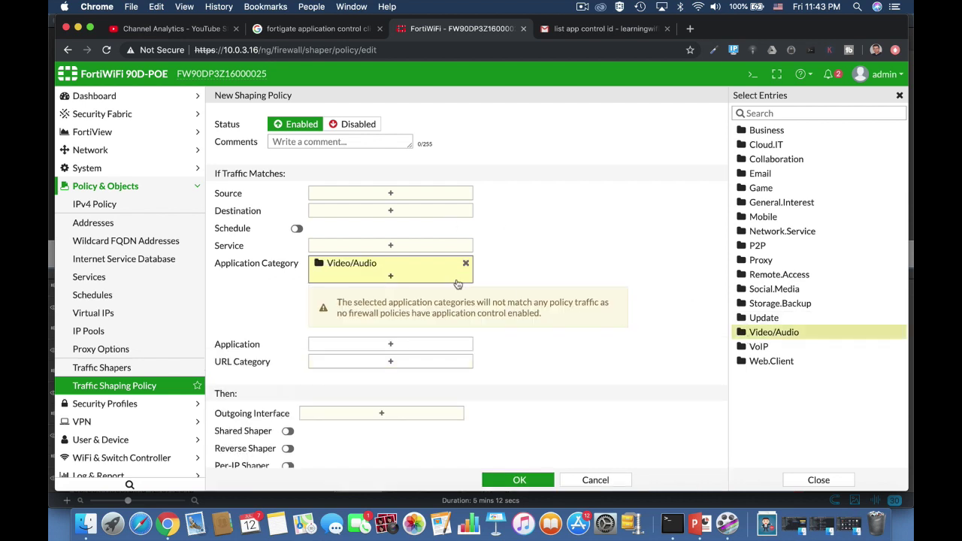
{"action": "left_click", "coordinate": [417, 347]}
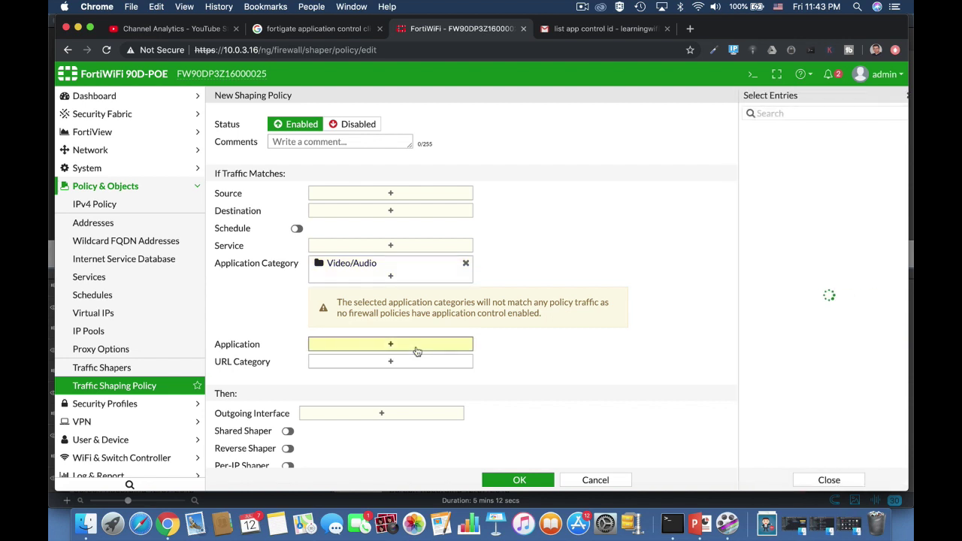
{"action": "left_click", "coordinate": [757, 111]}
{"action": "type", "text": "netf"}
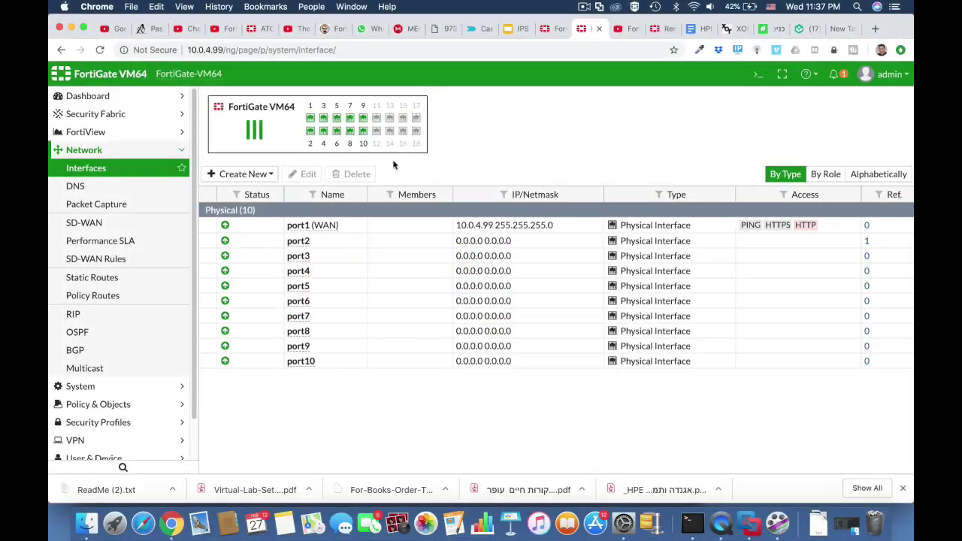
Step: Give port2 the alias LAN and the LAN role
{"action": "left_click", "coordinate": [323, 242]}
{"action": "left_click", "coordinate": [301, 175]}
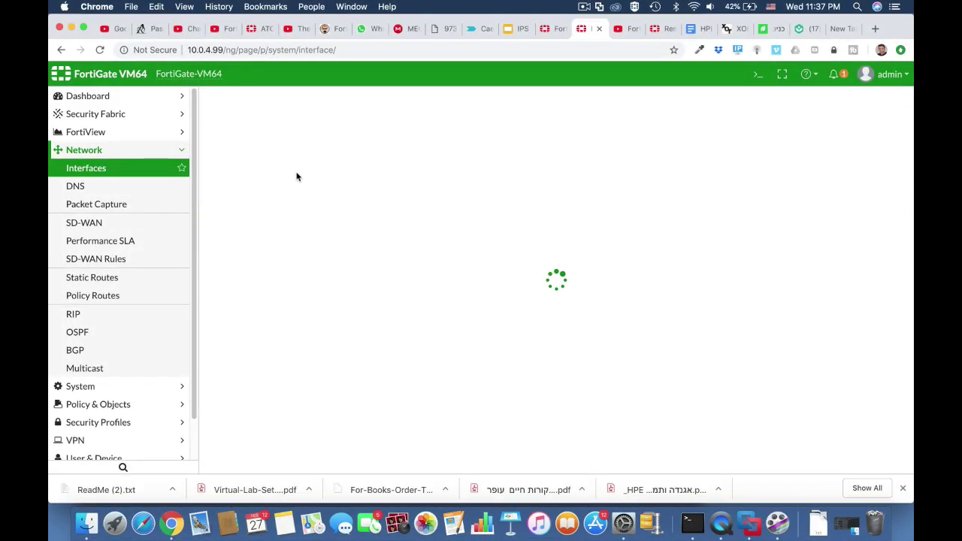
{"action": "left_click", "coordinate": [364, 144]}
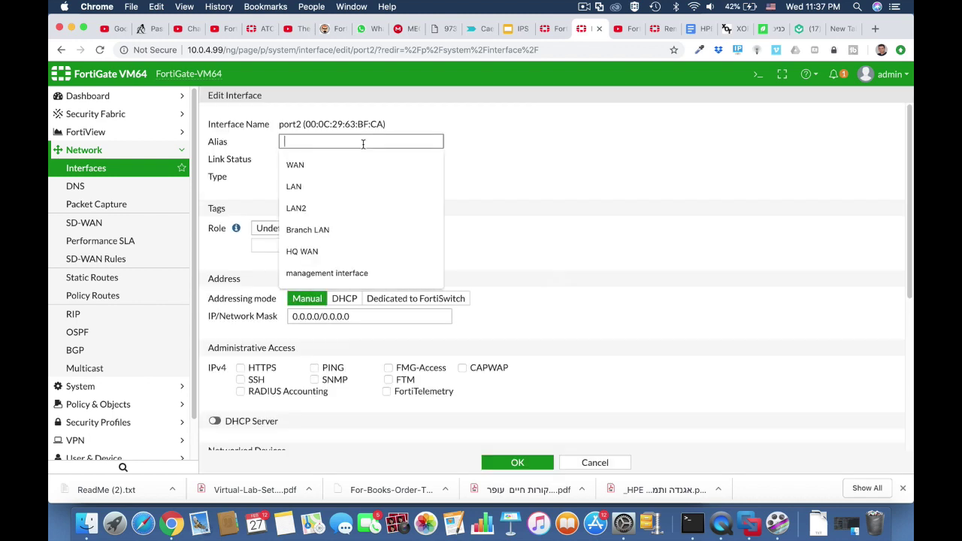
{"action": "left_click", "coordinate": [336, 186]}
{"action": "left_click", "coordinate": [322, 227]}
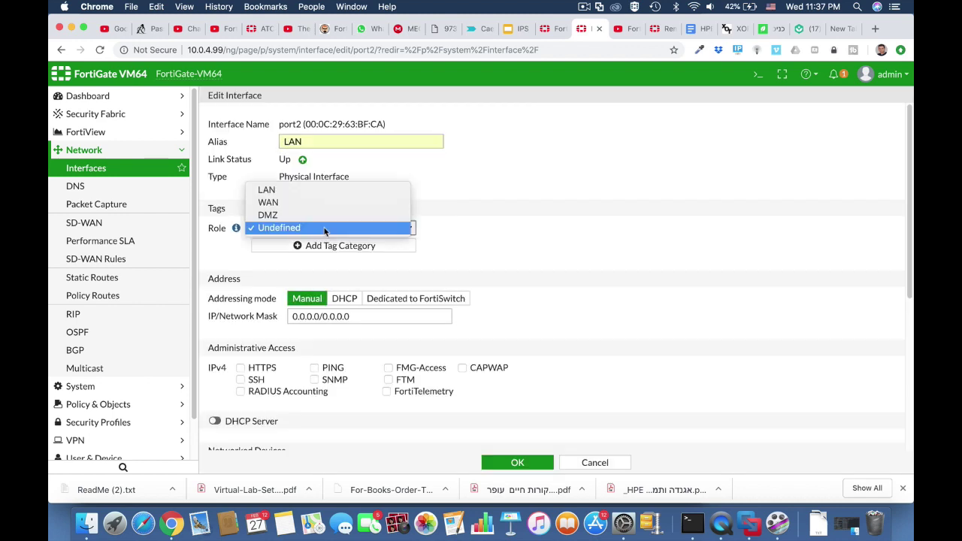
{"action": "left_click", "coordinate": [317, 188]}
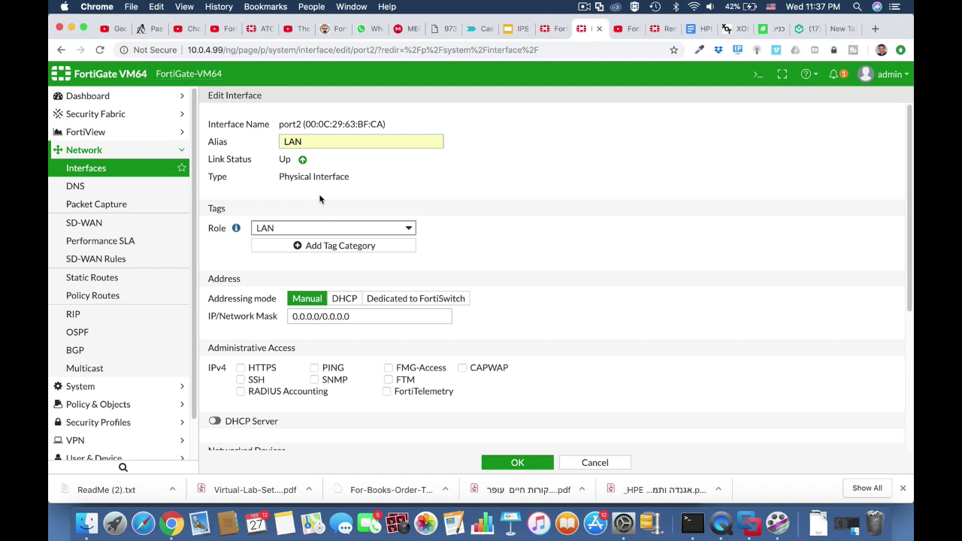
Step: Set port2's address to 10.0.5.1/255.255.255.0
{"action": "left_click", "coordinate": [319, 316]}
{"action": "left_click_drag", "start_coordinate": [319, 316], "coordinate": [280, 317]}
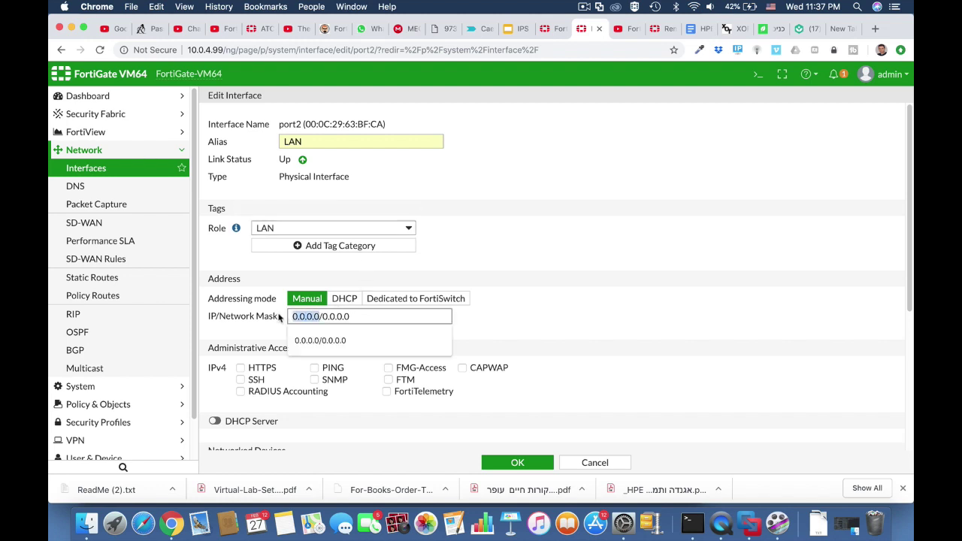
{"action": "type", "text": "10.0.5"}
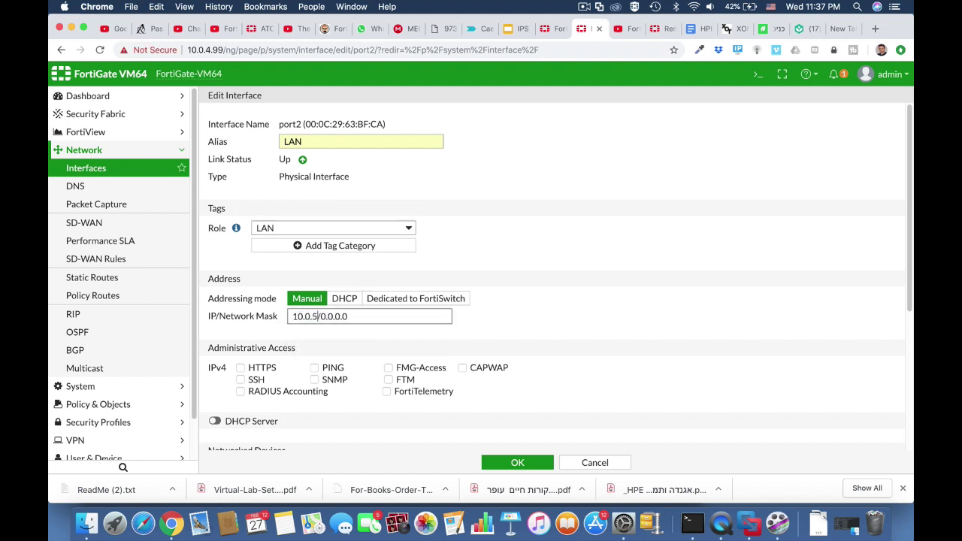
{"action": "type", "text": ".1"}
{"action": "left_click_drag", "start_coordinate": [328, 317], "coordinate": [377, 316]}
{"action": "type", "text": "2"}
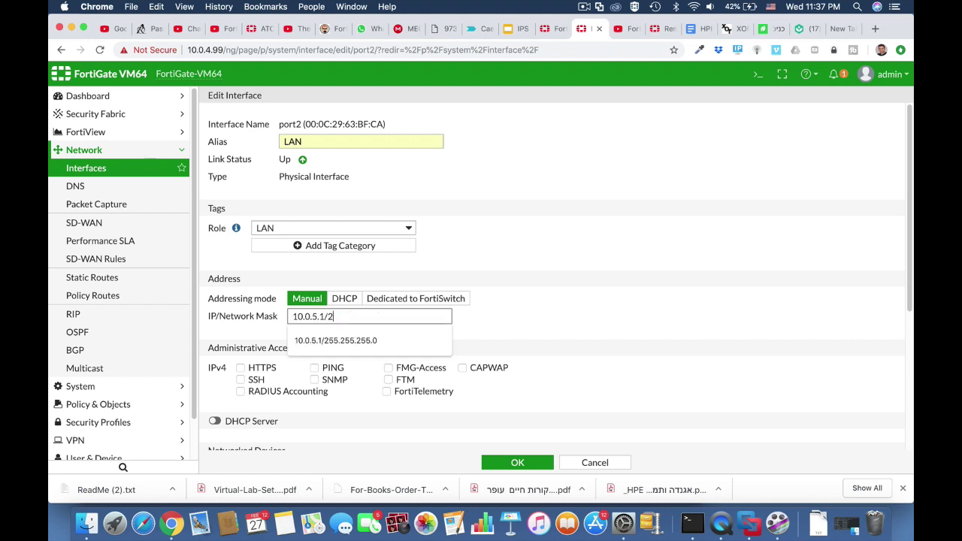
{"action": "type", "text": "55.255.255.0"}
{"action": "left_click", "coordinate": [481, 327]}
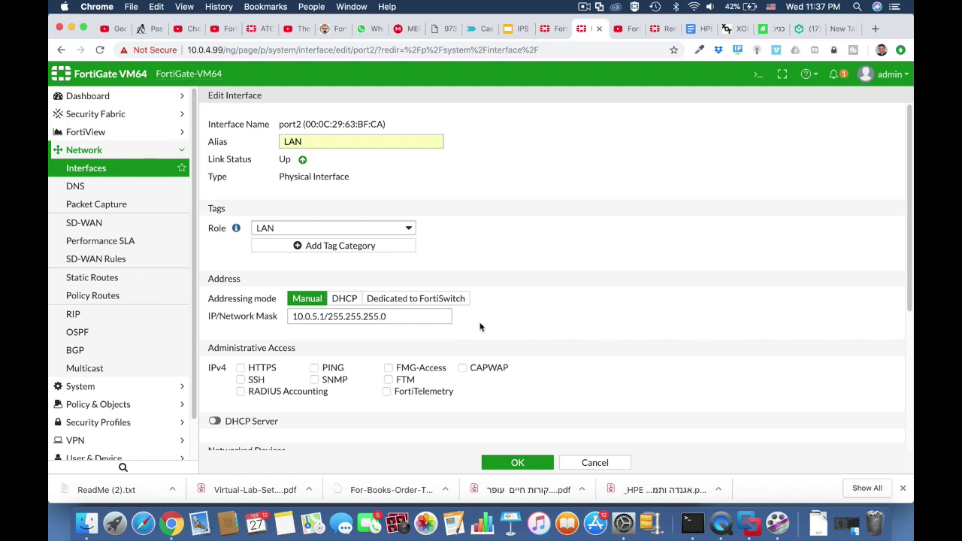
Step: Allow PING, HTTPS and SSH, enable the DHCP server, and save port2
{"action": "left_click", "coordinate": [340, 369]}
{"action": "left_click", "coordinate": [262, 367]}
{"action": "left_click", "coordinate": [242, 379]}
{"action": "scroll", "coordinate": [318, 396], "scroll_direction": "down", "scroll_amount": 1}
{"action": "scroll", "coordinate": [317, 396], "scroll_direction": "down", "scroll_amount": 5}
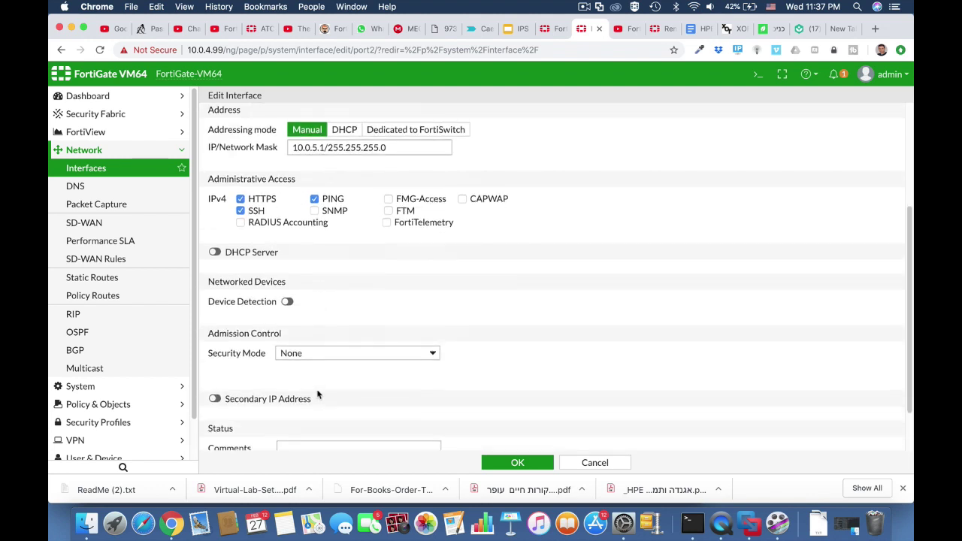
{"action": "left_click", "coordinate": [215, 253]}
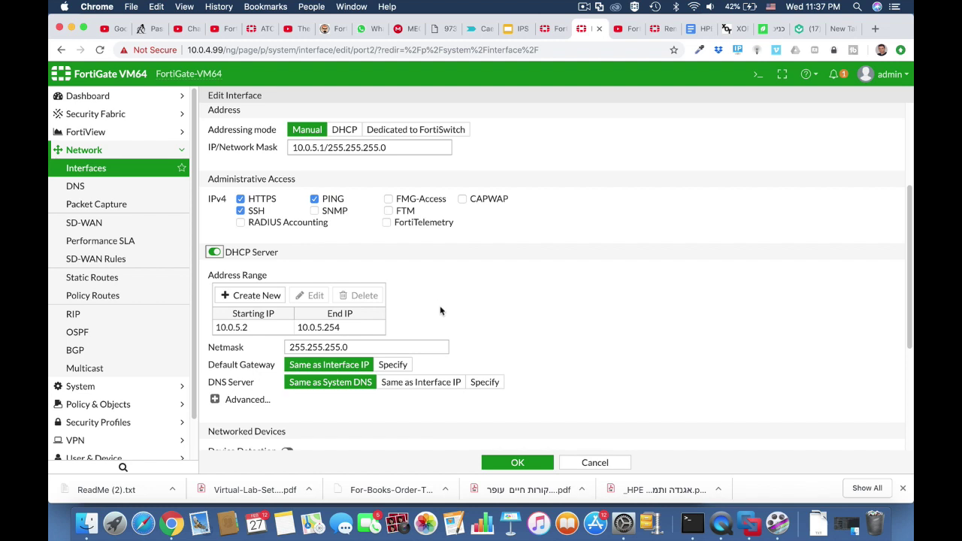
{"action": "left_click", "coordinate": [517, 463]}
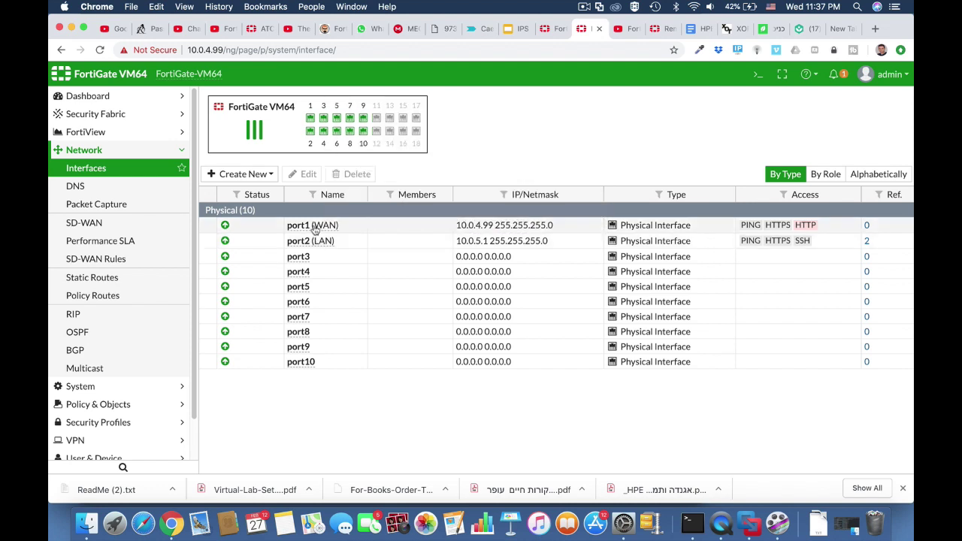
Step: Create a new IPv4 policy named 'full acess'
{"action": "mouse_move", "coordinate": [314, 229]}
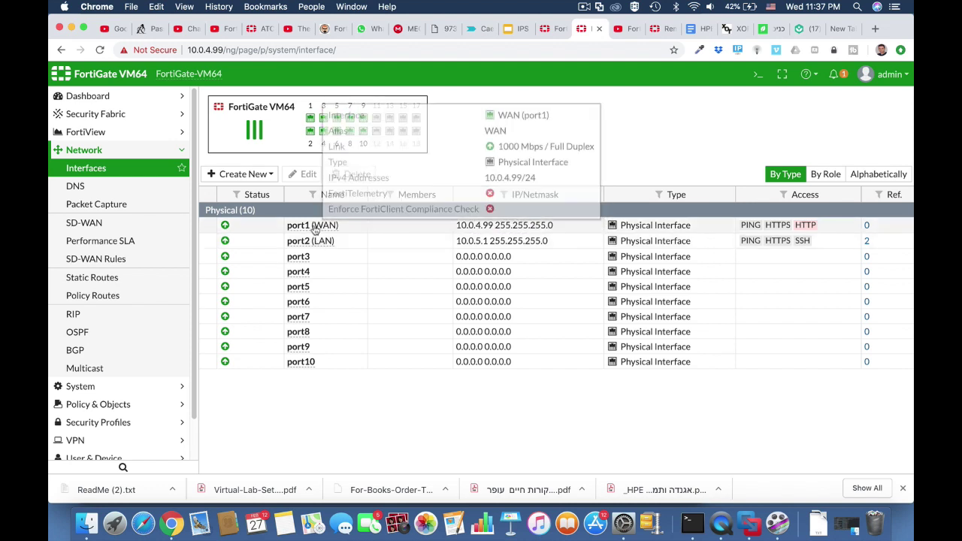
{"action": "left_click", "coordinate": [142, 405]}
{"action": "left_click", "coordinate": [154, 206]}
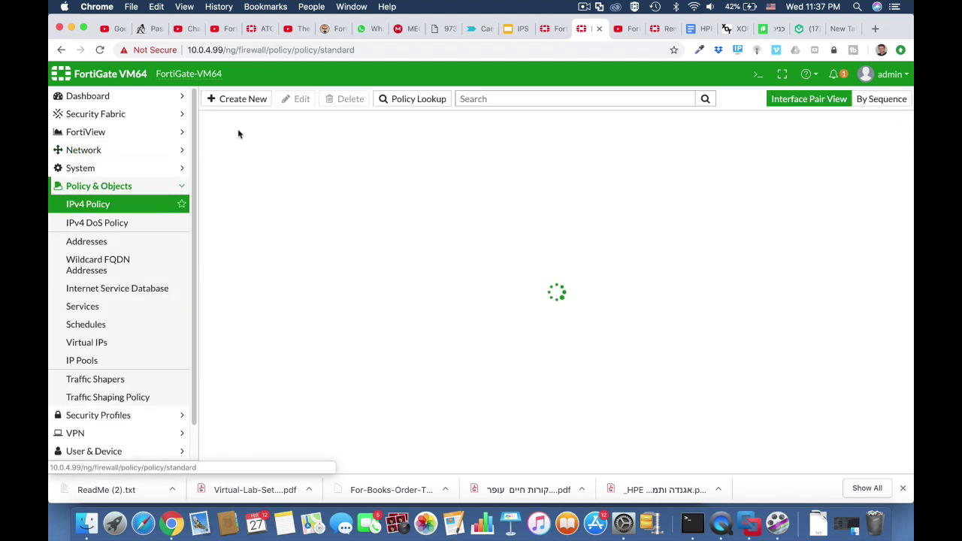
{"action": "left_click", "coordinate": [244, 100]}
{"action": "left_click", "coordinate": [321, 134]}
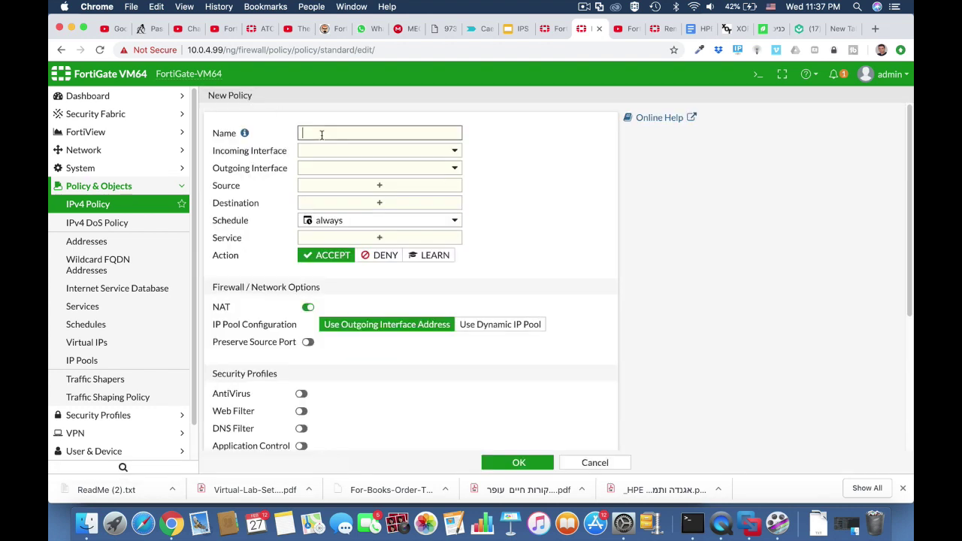
{"action": "type", "text": "full acess"}
Step: Route LAN (port2) to WAN (port1) with all sources, destinations and services
{"action": "left_click", "coordinate": [351, 152]}
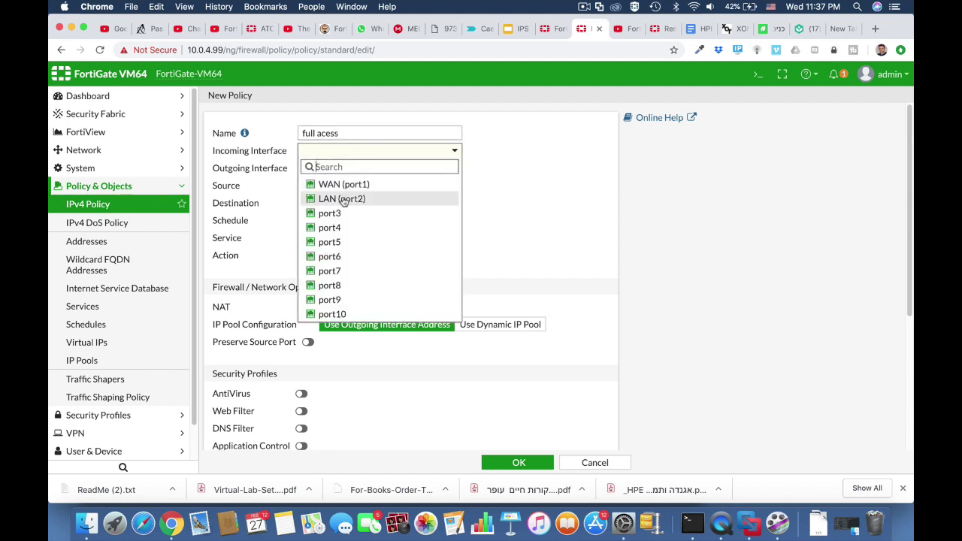
{"action": "left_click", "coordinate": [343, 200]}
{"action": "left_click", "coordinate": [345, 169]}
{"action": "left_click", "coordinate": [340, 205]}
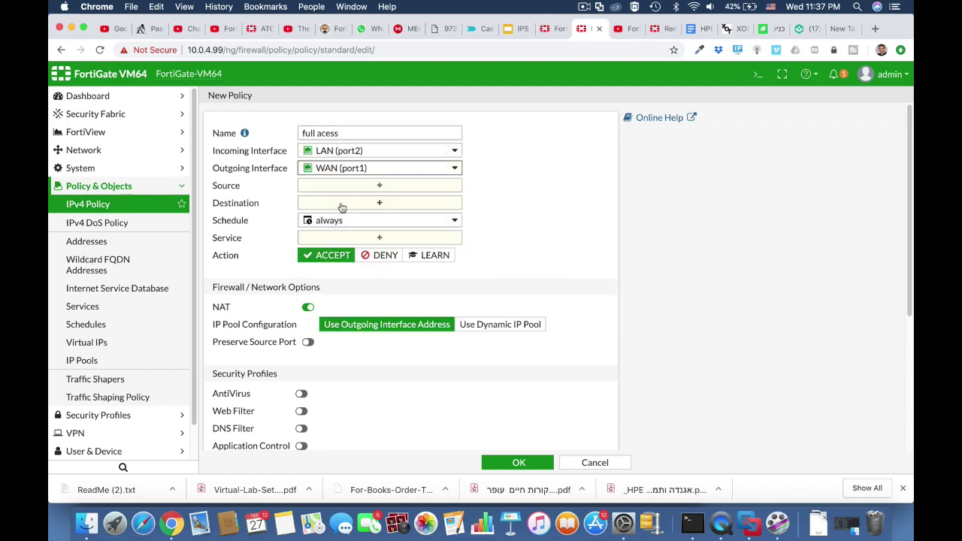
{"action": "left_click", "coordinate": [345, 187]}
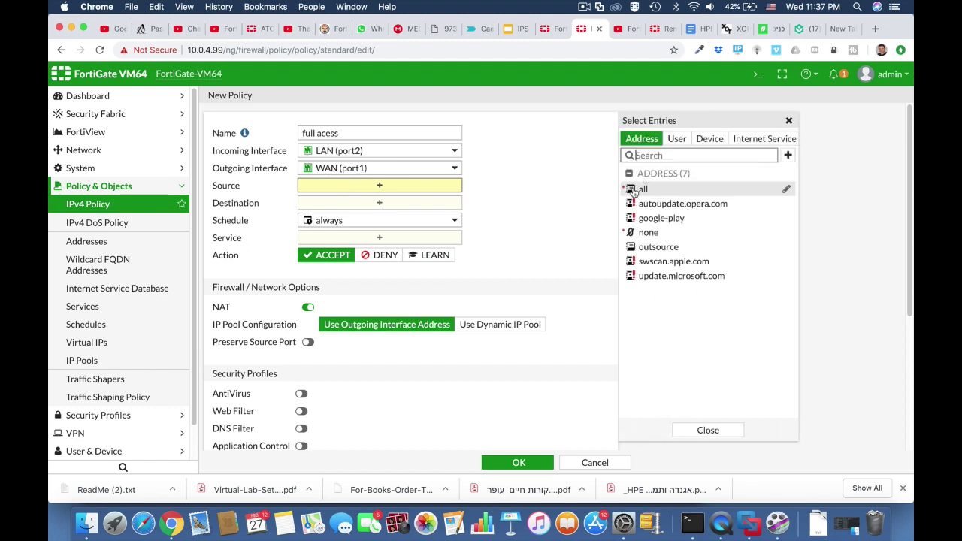
{"action": "left_click", "coordinate": [632, 189]}
{"action": "left_click", "coordinate": [399, 219]}
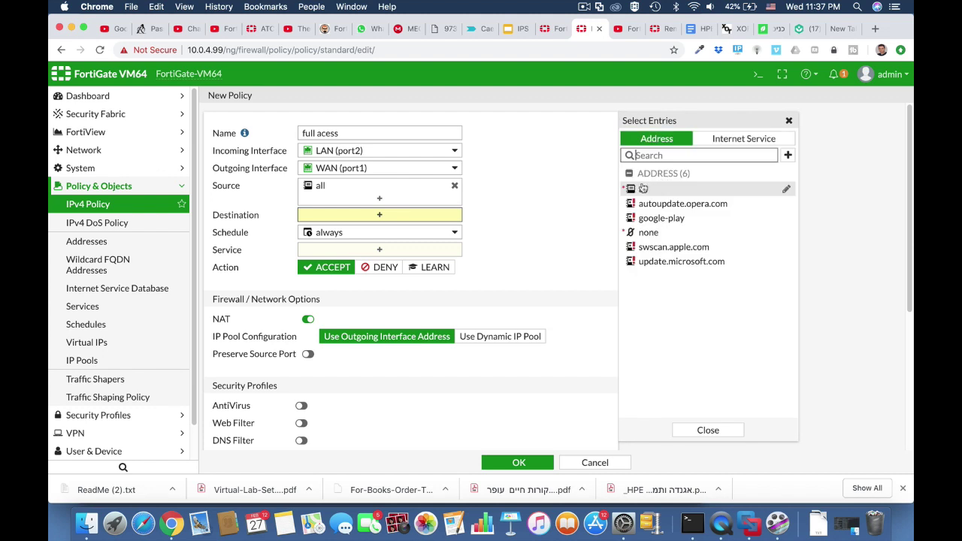
{"action": "left_click", "coordinate": [637, 190]}
{"action": "left_click", "coordinate": [402, 265]}
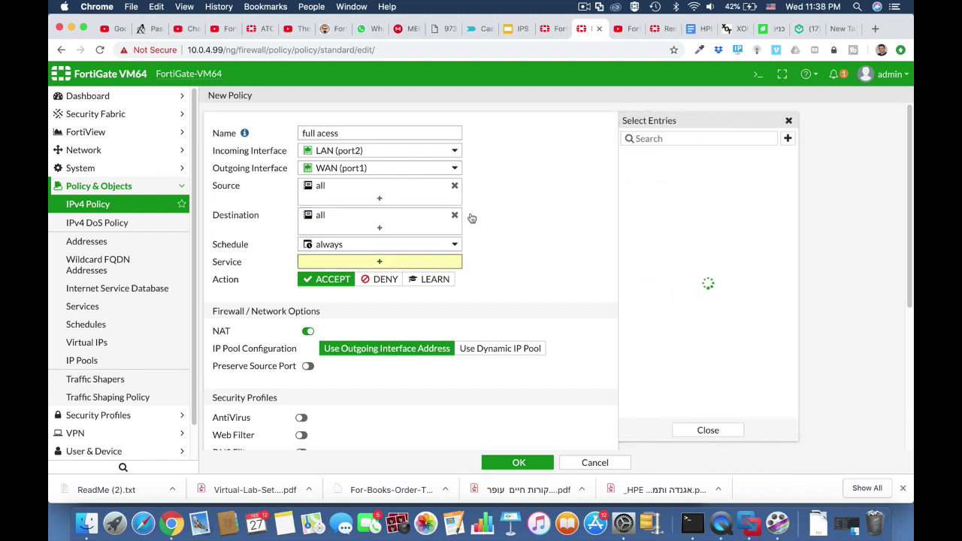
{"action": "left_click", "coordinate": [646, 186]}
Step: Enable AntiVirus with the default profile and save the policy
{"action": "scroll", "coordinate": [518, 319], "scroll_direction": "down", "scroll_amount": 3}
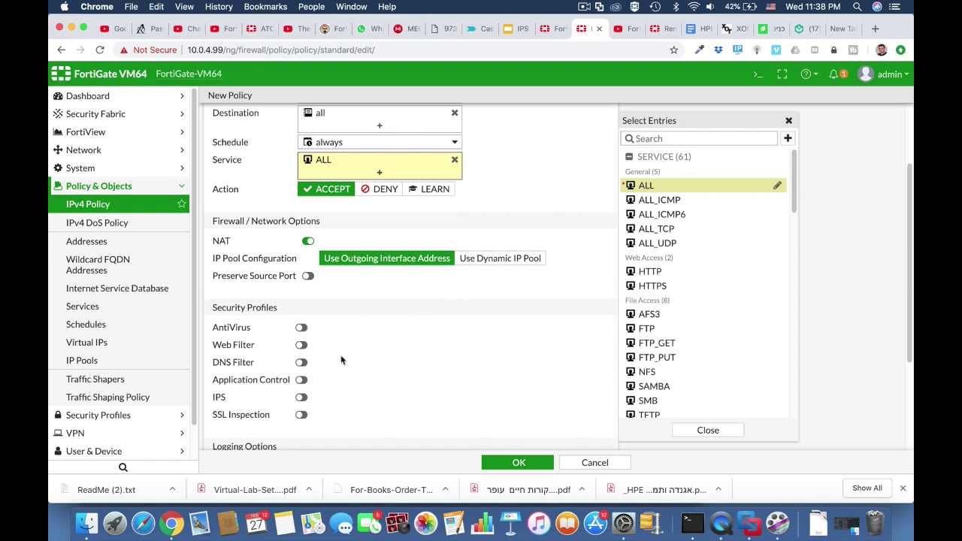
{"action": "left_click", "coordinate": [302, 328]}
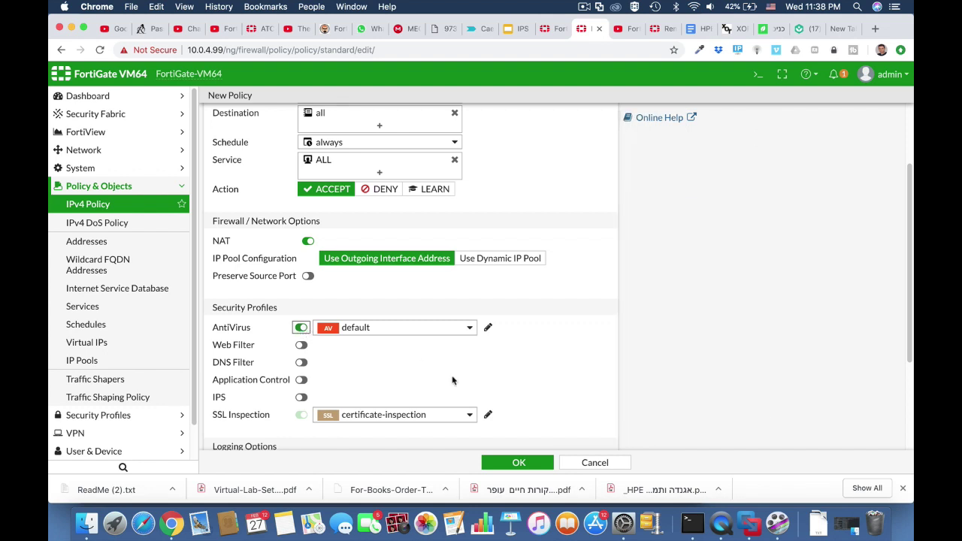
{"action": "left_click", "coordinate": [520, 462]}
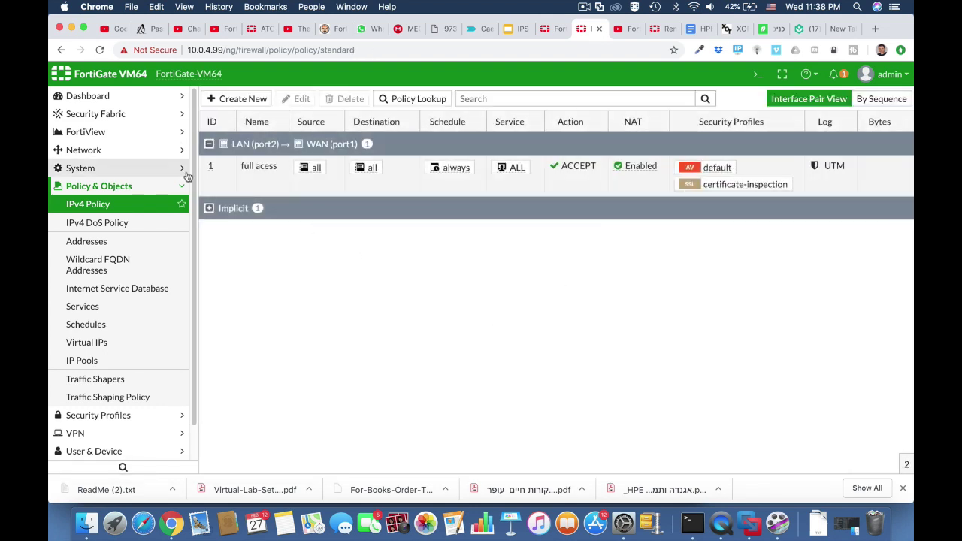
{"action": "left_click", "coordinate": [116, 153]}
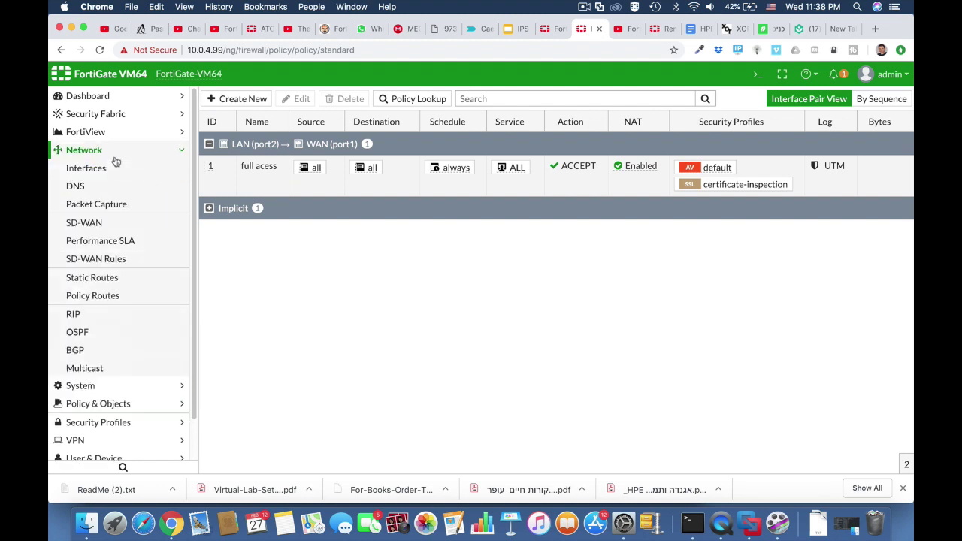
Step: Create interface 'Vlan 10', alias outsource, as VLAN ID 10 on port2
{"action": "left_click", "coordinate": [117, 170]}
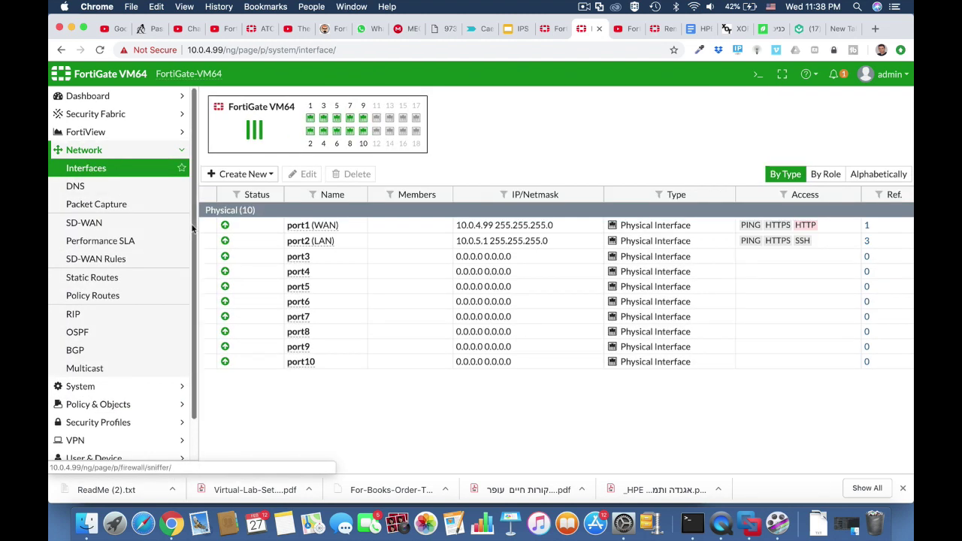
{"action": "left_click", "coordinate": [253, 177]}
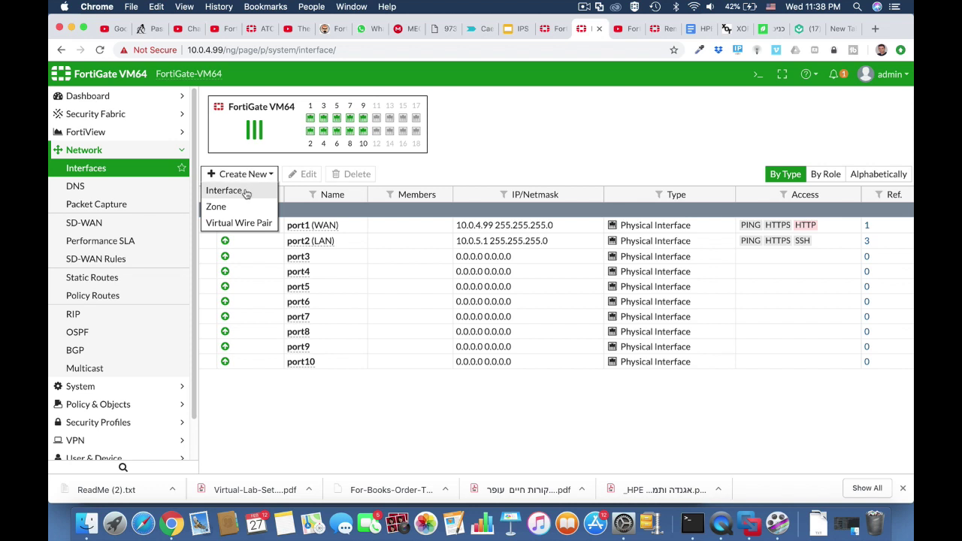
{"action": "left_click", "coordinate": [242, 190]}
{"action": "left_click", "coordinate": [302, 124]}
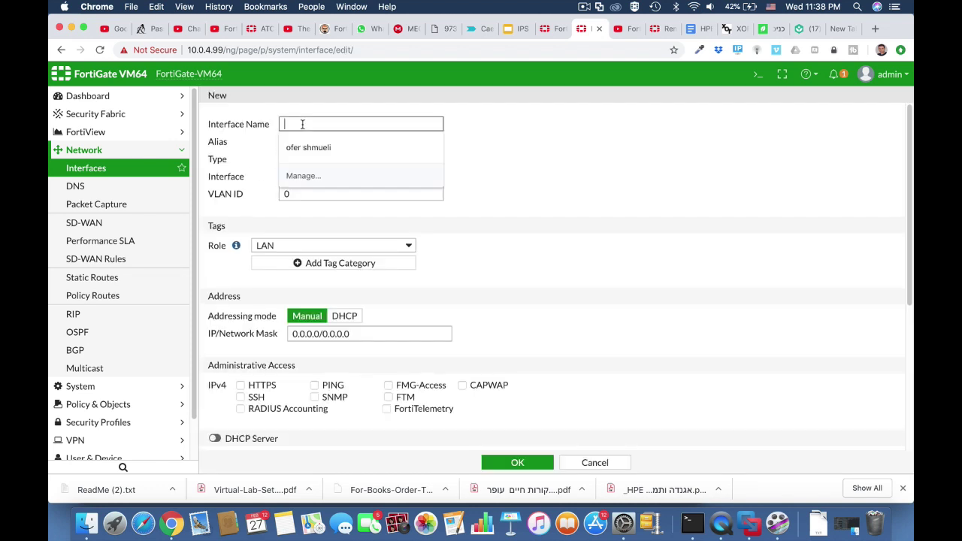
{"action": "type", "text": "v"}
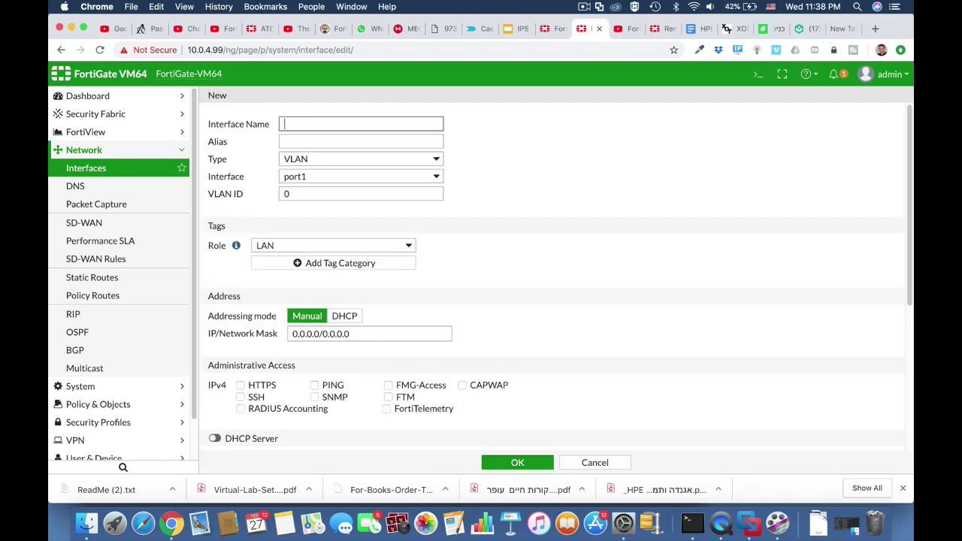
{"action": "type", "text": "Vlan 10"}
{"action": "double_click", "coordinate": [308, 193]}
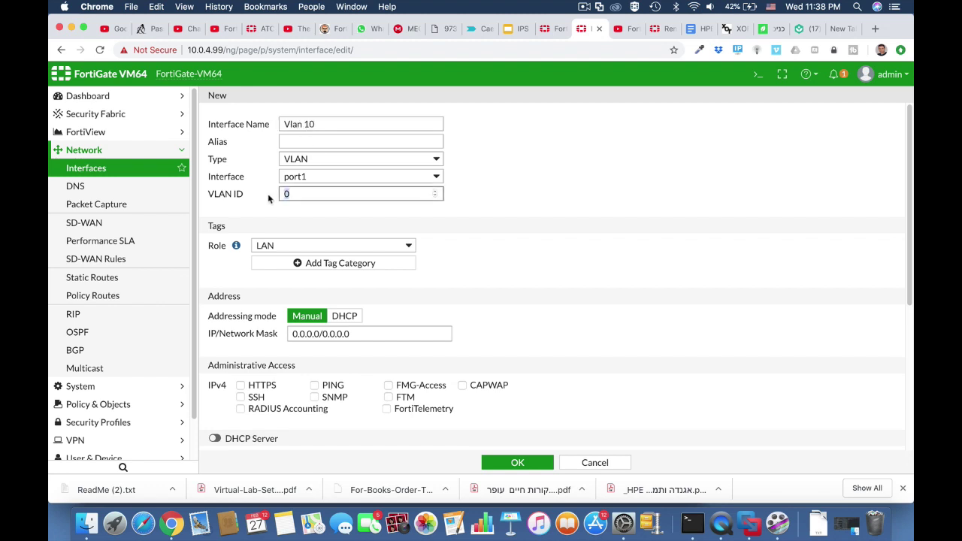
{"action": "type", "text": "10"}
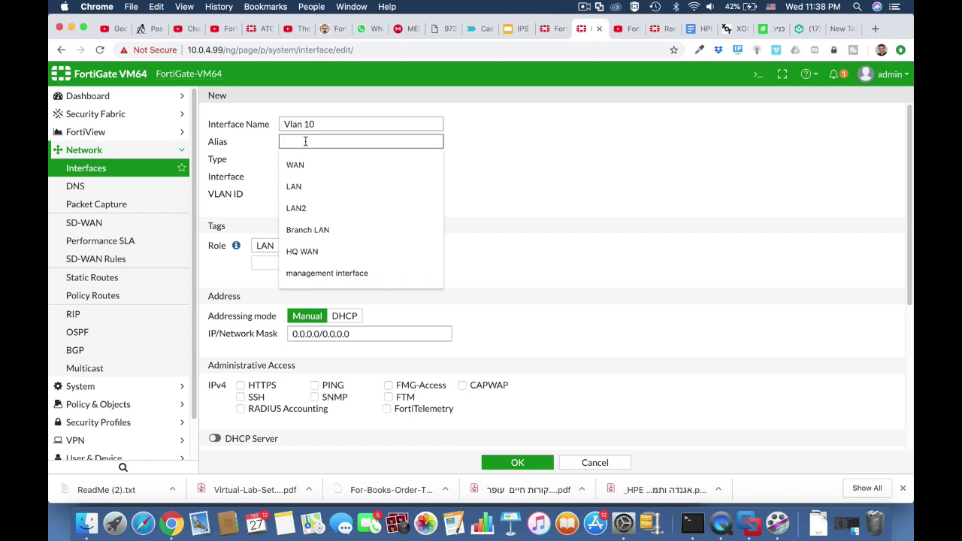
{"action": "type", "text": "outsource"}
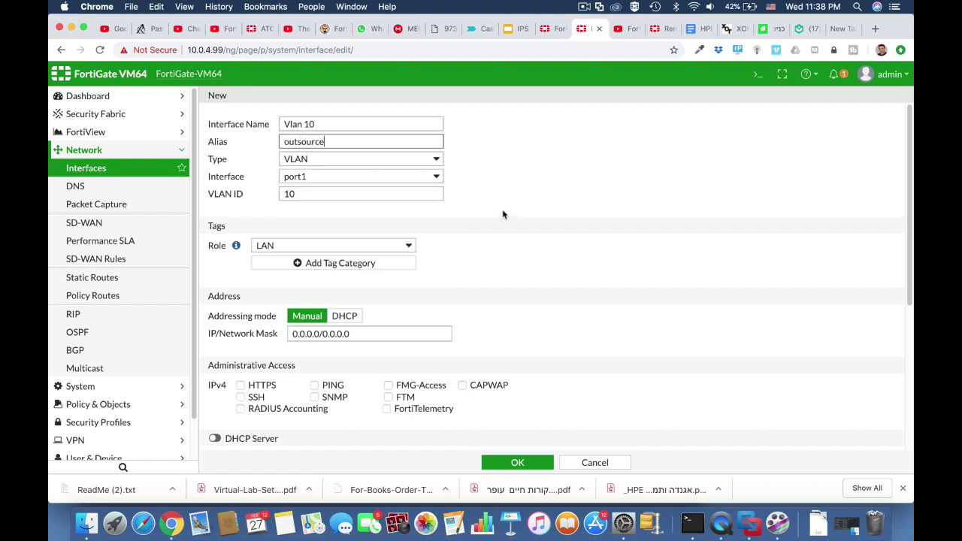
{"action": "left_click", "coordinate": [432, 178]}
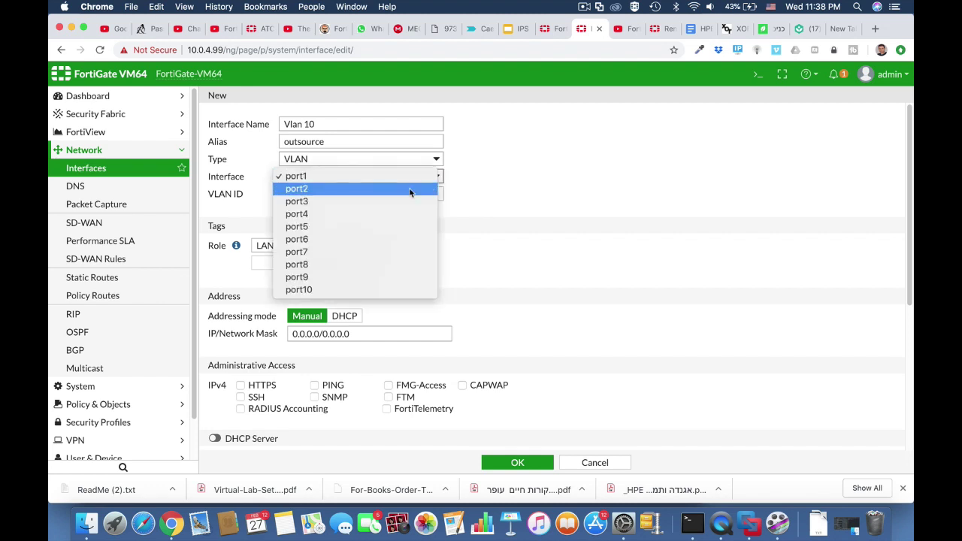
{"action": "left_click", "coordinate": [410, 192]}
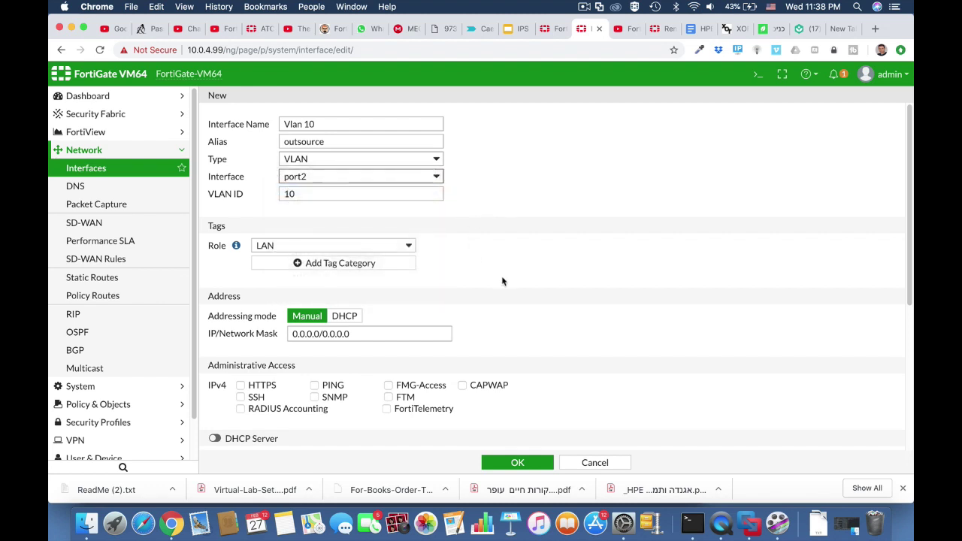
Step: Set the VLAN's address to 10.0.10.1/255.255.255.0
{"action": "scroll", "coordinate": [502, 281], "scroll_direction": "down", "scroll_amount": 2}
{"action": "left_click_drag", "start_coordinate": [319, 289], "coordinate": [268, 296]}
{"action": "type", "text": "10.1"}
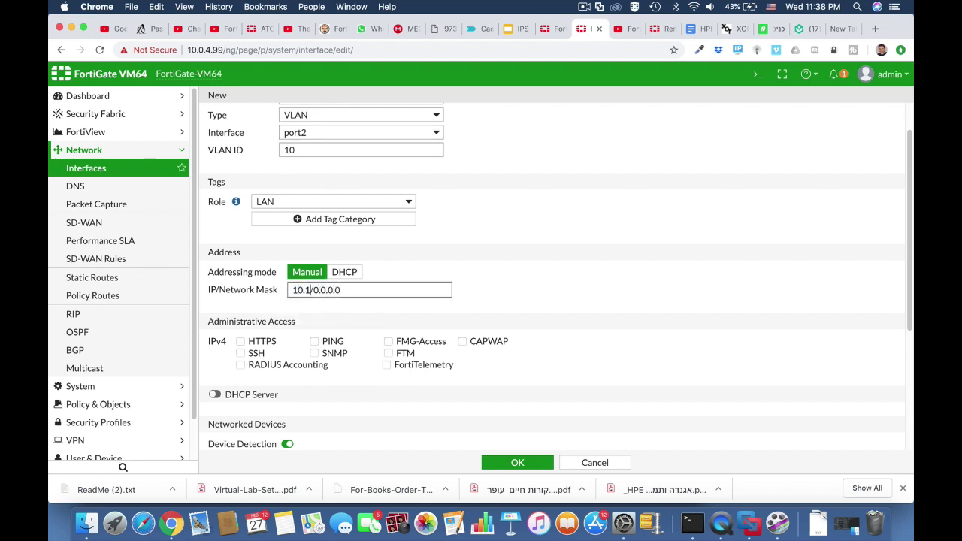
{"action": "key", "text": "BackSpace"}
{"action": "type", "text": "0.10.1"}
{"action": "left_click_drag", "start_coordinate": [334, 292], "coordinate": [394, 295]}
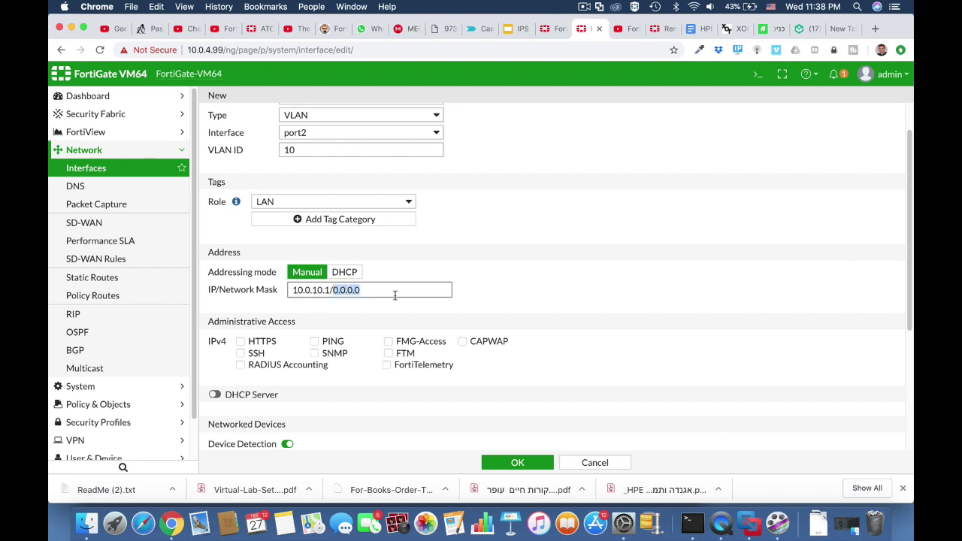
{"action": "type", "text": "255.255.255"}
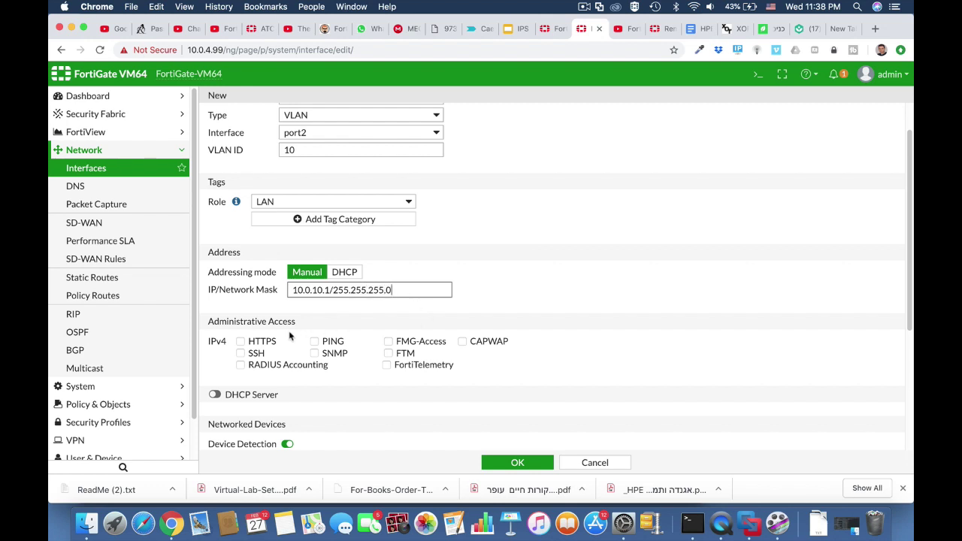
Step: Allow HTTPS, PING and SSH, enable DHCP ending at 10.0.10.50, and save
{"action": "left_click", "coordinate": [267, 343]}
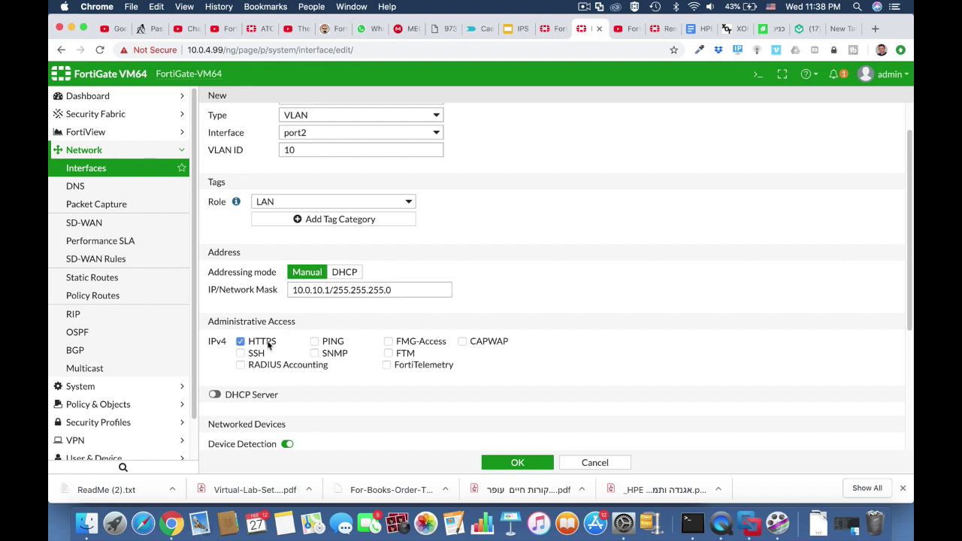
{"action": "left_click", "coordinate": [317, 342]}
{"action": "left_click", "coordinate": [242, 355]}
{"action": "left_click", "coordinate": [250, 396]}
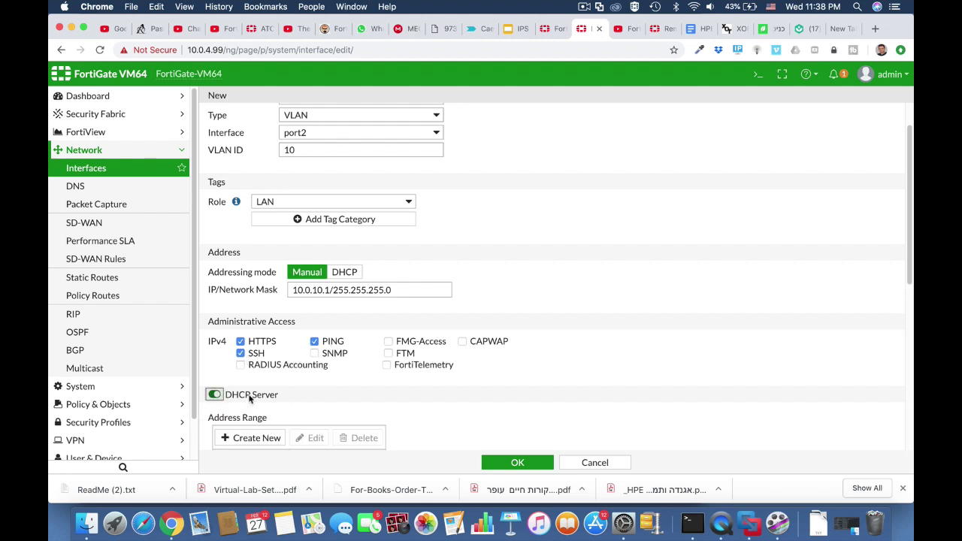
{"action": "scroll", "coordinate": [322, 400], "scroll_direction": "down", "scroll_amount": 4}
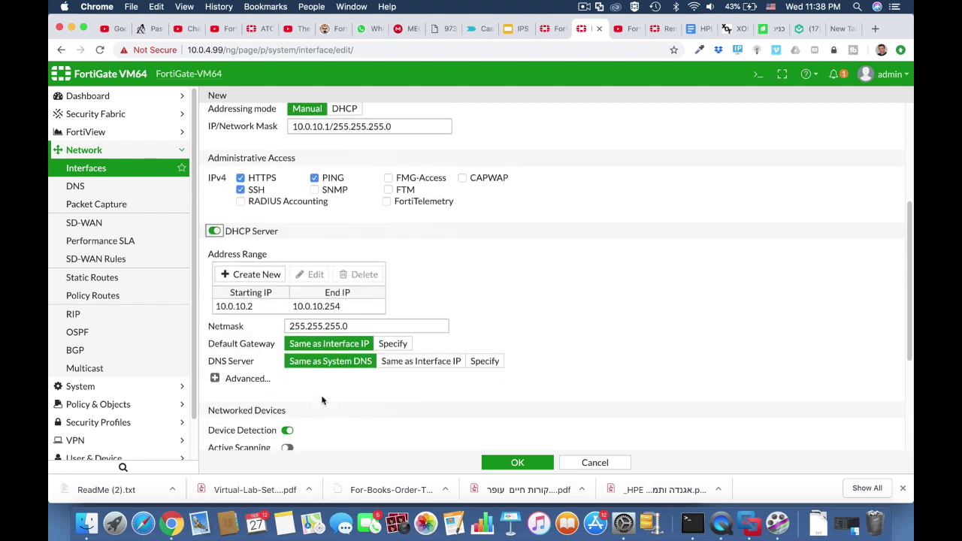
{"action": "double_click", "coordinate": [332, 306]}
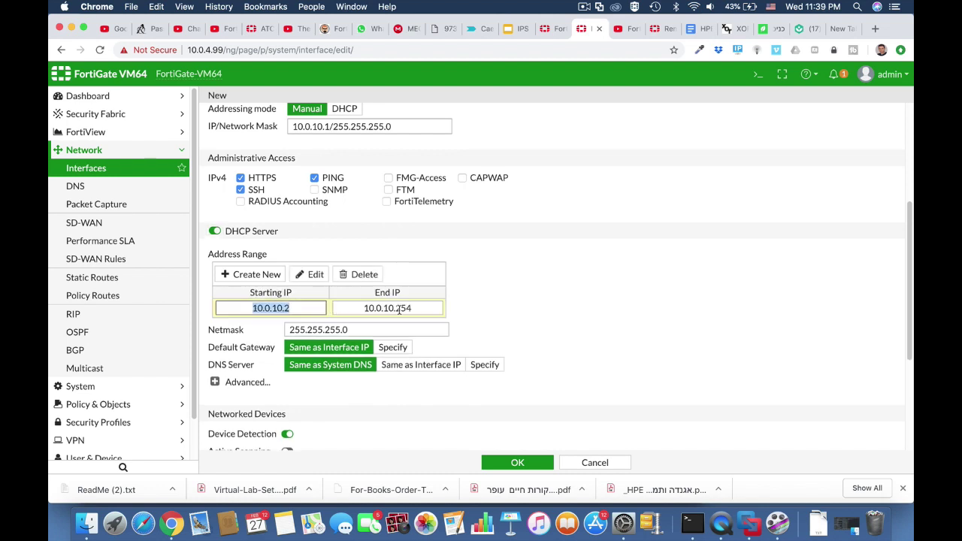
{"action": "left_click", "coordinate": [398, 308]}
{"action": "left_click_drag", "start_coordinate": [396, 308], "coordinate": [417, 308]}
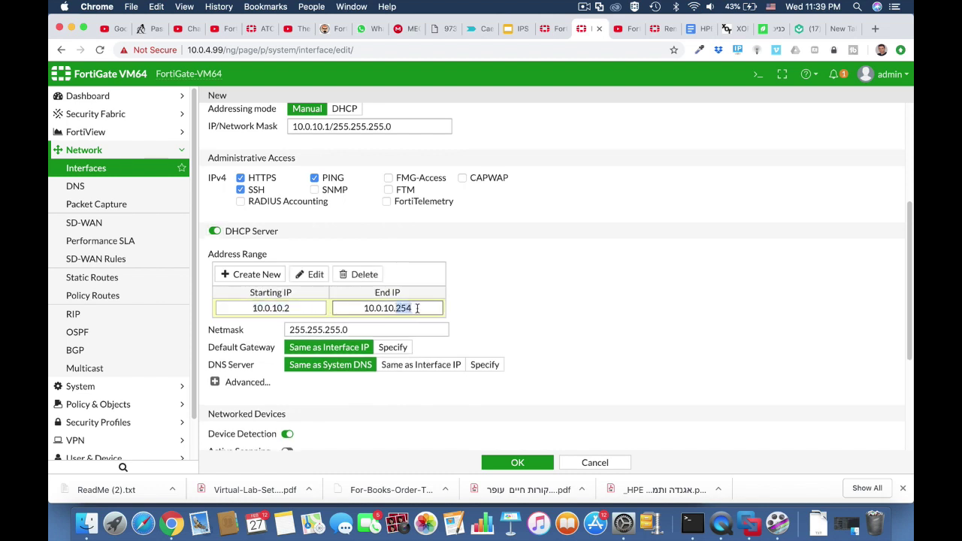
{"action": "type", "text": "50"}
{"action": "left_click", "coordinate": [512, 463]}
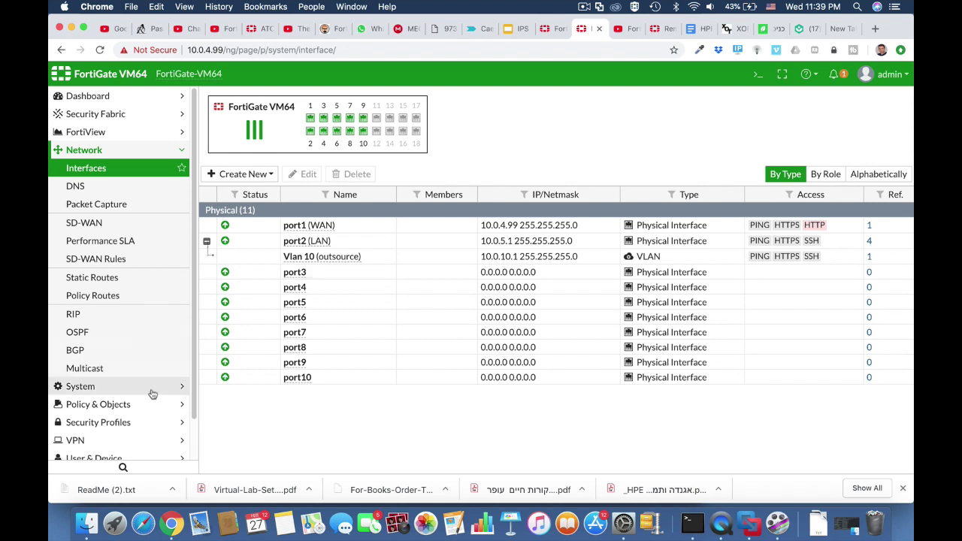
Step: Browse to the IPv4 policy list and then the firewall addresses list
{"action": "left_click", "coordinate": [116, 406]}
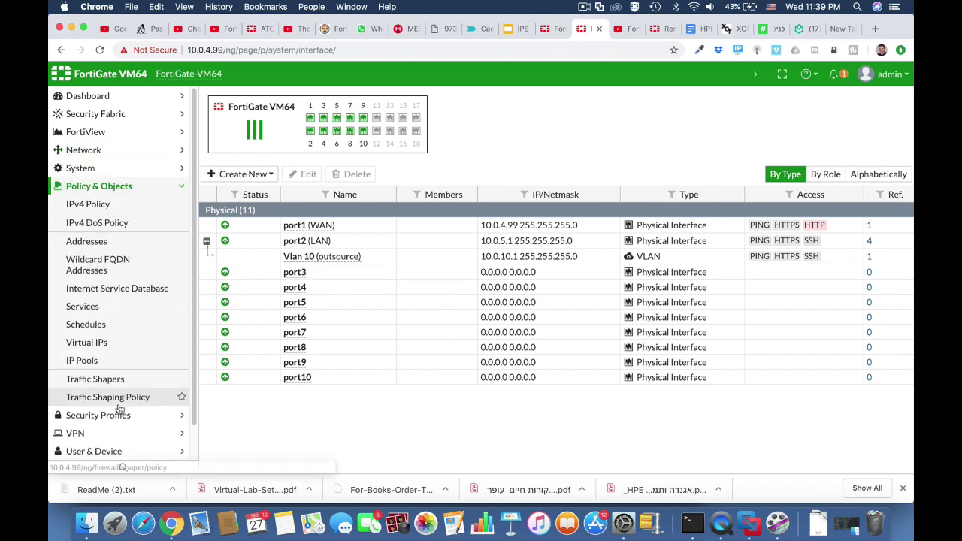
{"action": "left_click", "coordinate": [113, 205]}
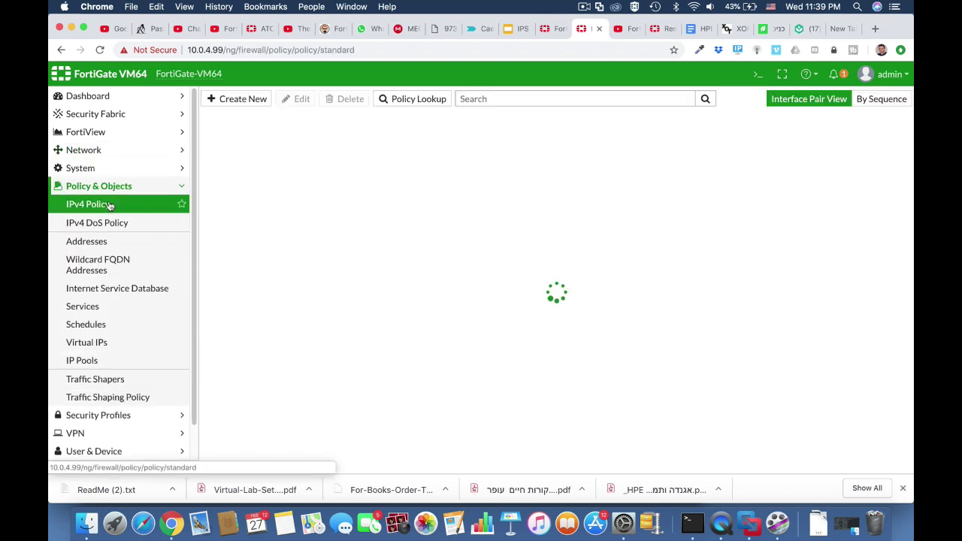
{"action": "left_click", "coordinate": [99, 242]}
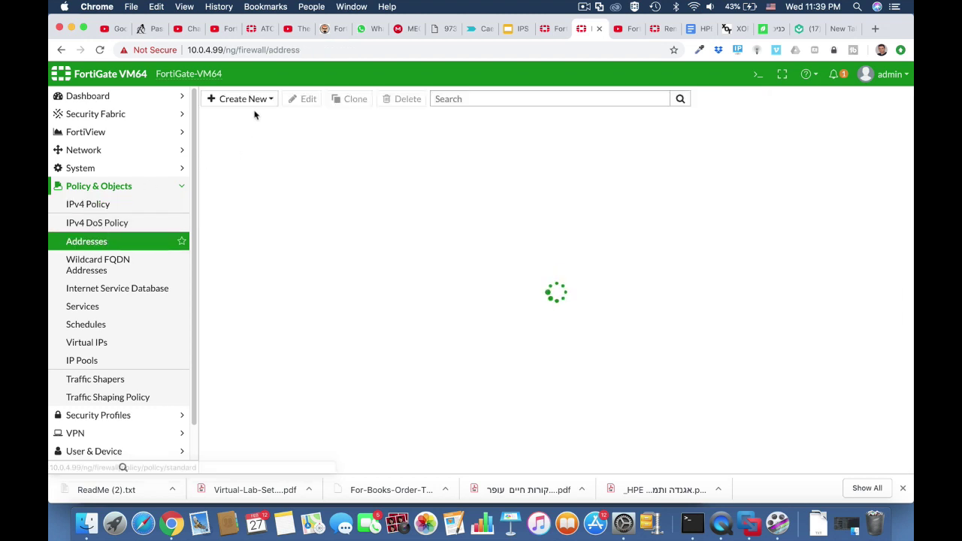
Step: Create a new subnet address 10.0.10.0/24 bound to the LAN (port2) interface
{"action": "left_click", "coordinate": [123, 154]}
{"action": "left_click", "coordinate": [123, 167]}
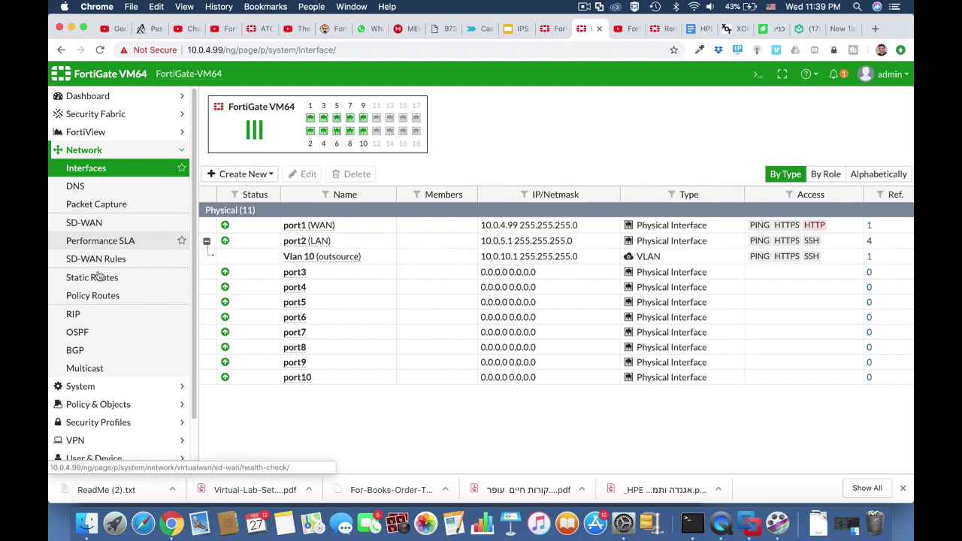
{"action": "left_click", "coordinate": [107, 403]}
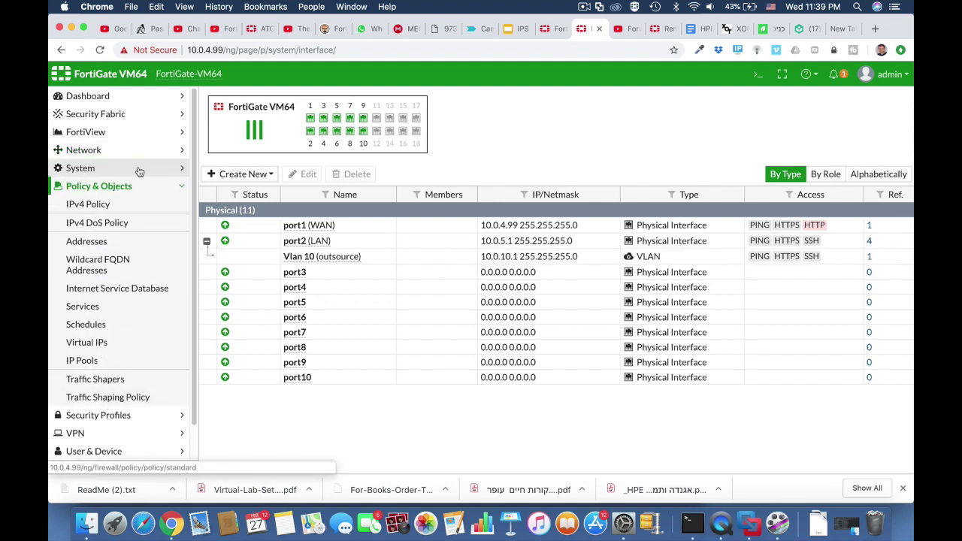
{"action": "left_click", "coordinate": [100, 242]}
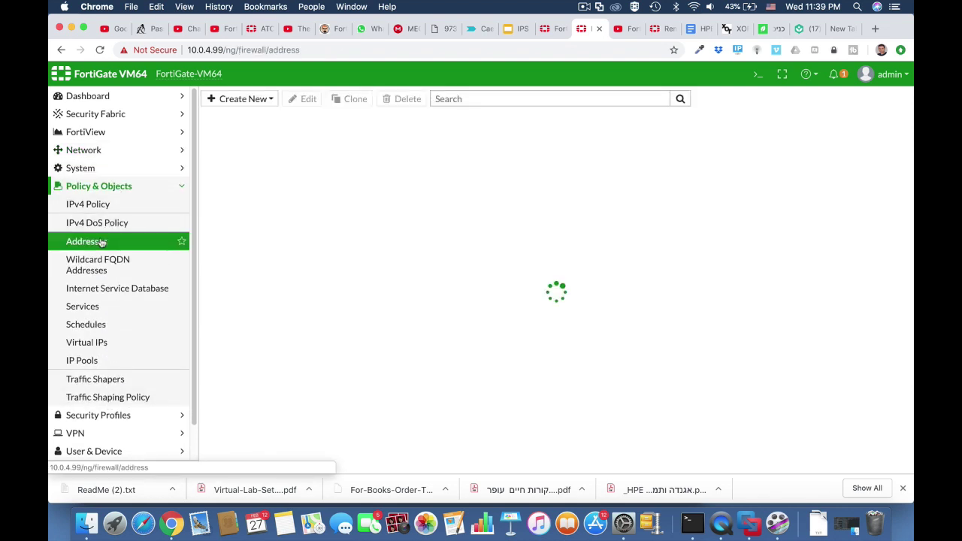
{"action": "left_click", "coordinate": [263, 98]}
{"action": "left_click", "coordinate": [256, 114]}
{"action": "left_click", "coordinate": [367, 123]}
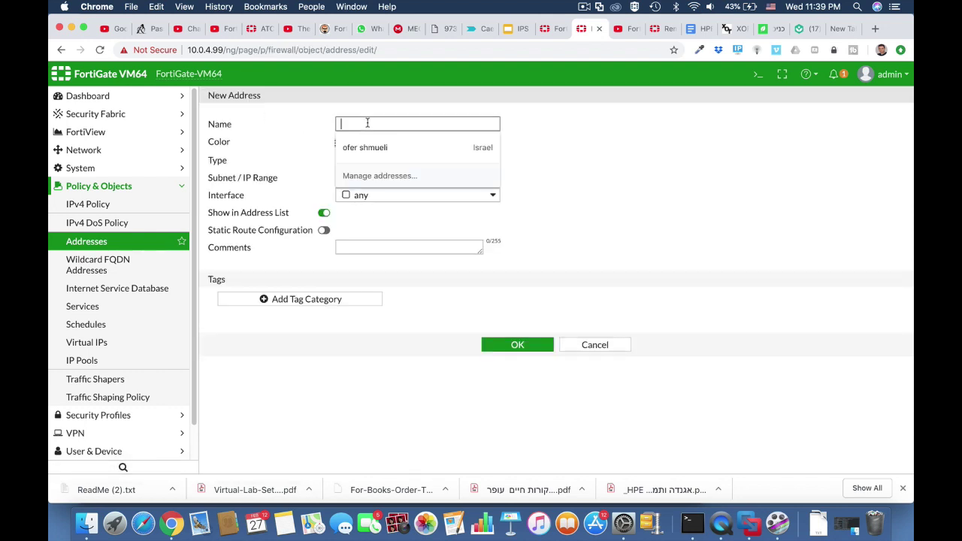
{"action": "type", "text": "outs"}
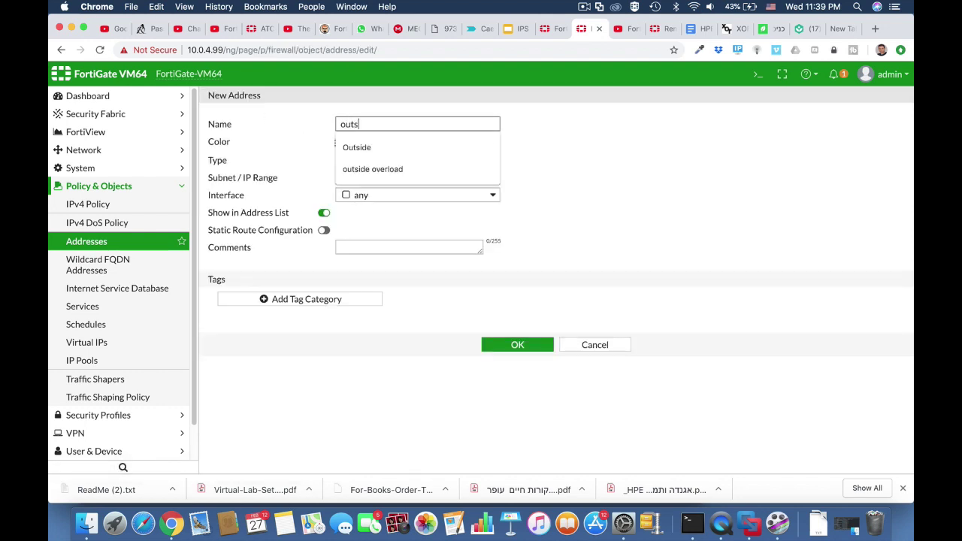
{"action": "type", "text": "ource"}
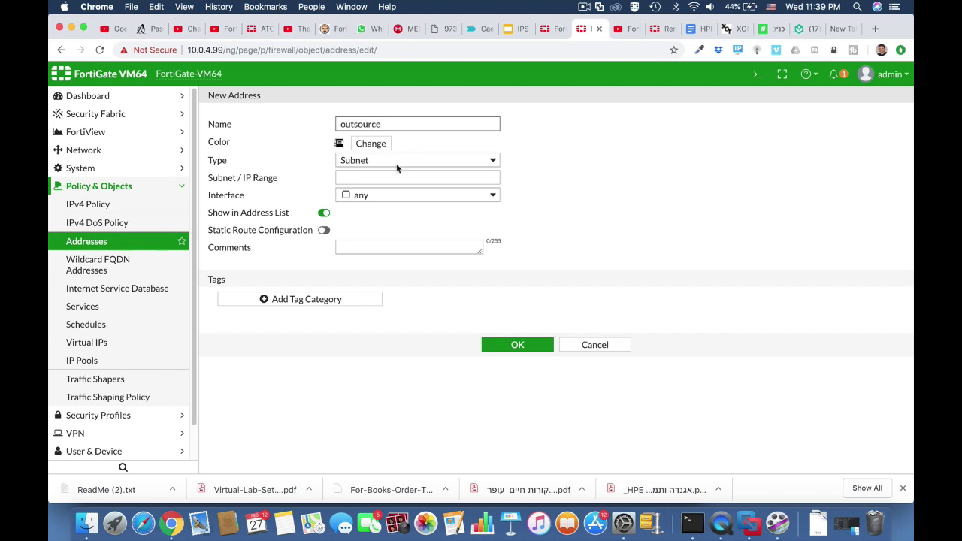
{"action": "left_click", "coordinate": [388, 176]}
{"action": "type", "text": "10.0"}
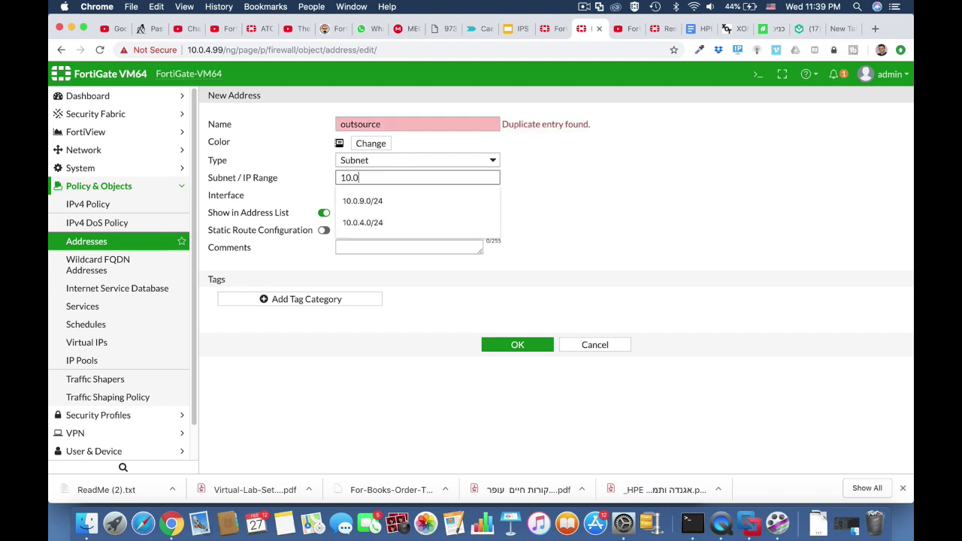
{"action": "type", "text": ".10.0/24"}
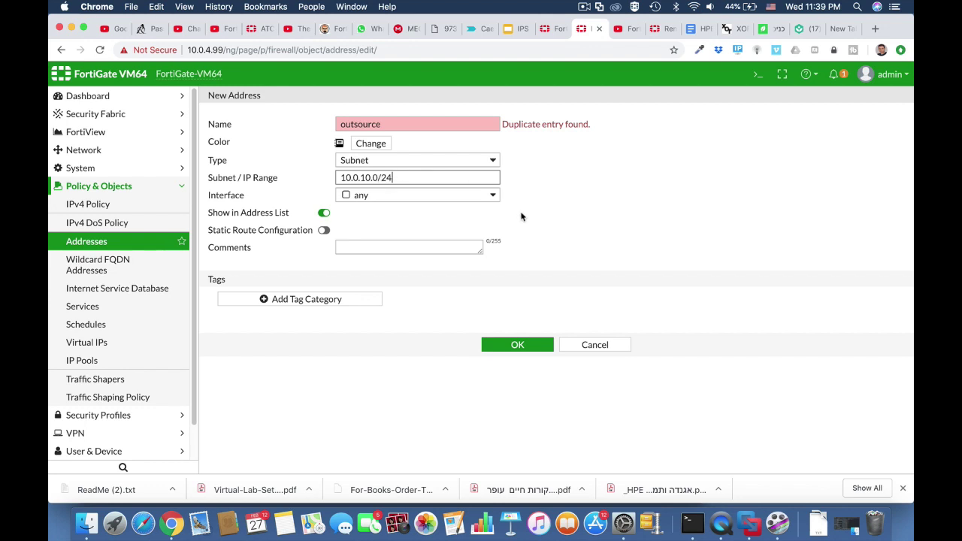
{"action": "left_click", "coordinate": [489, 196]}
{"action": "left_click", "coordinate": [422, 246]}
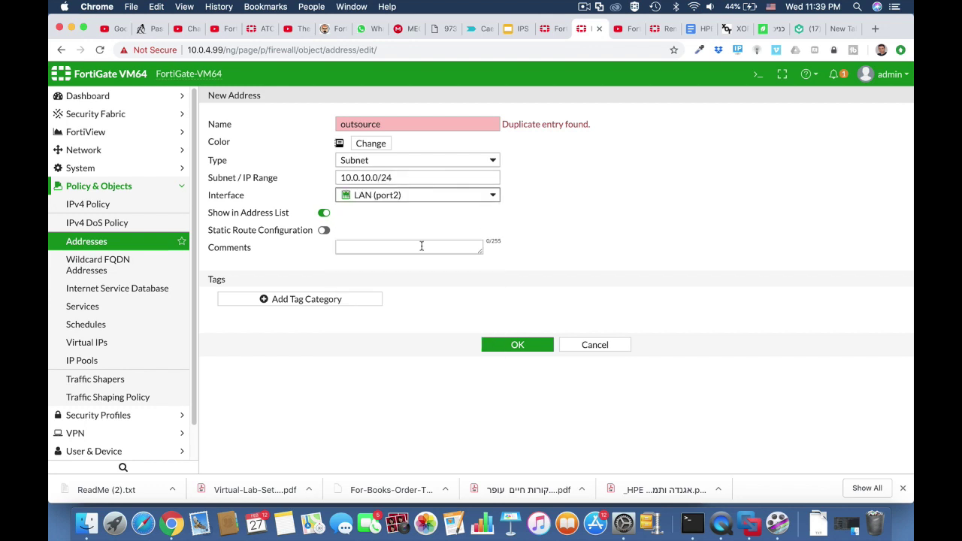
Step: Capitalize the address name to 'Outsource', save it, and confirm it in the address list
{"action": "left_click", "coordinate": [385, 124]}
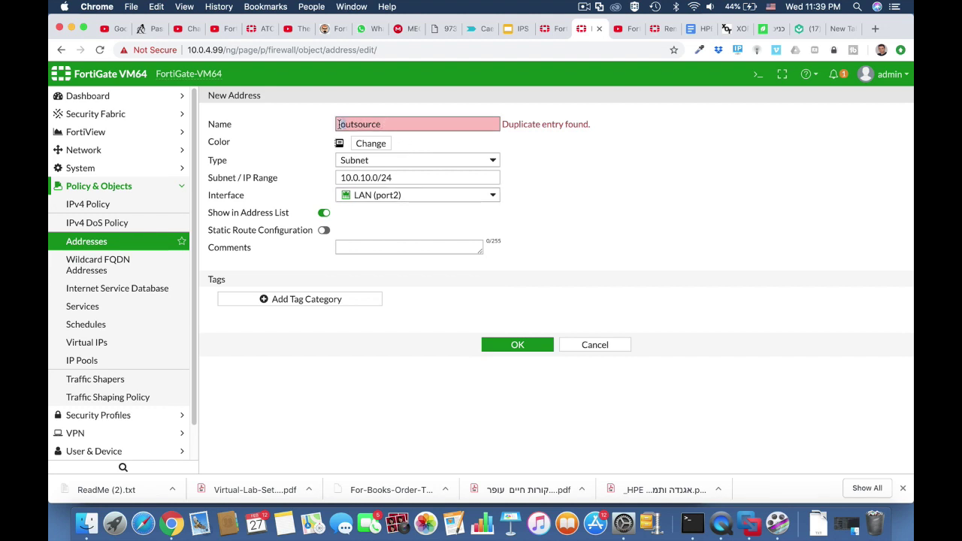
{"action": "key", "text": "Delete"}
{"action": "type", "text": "O"}
{"action": "left_click", "coordinate": [523, 146]}
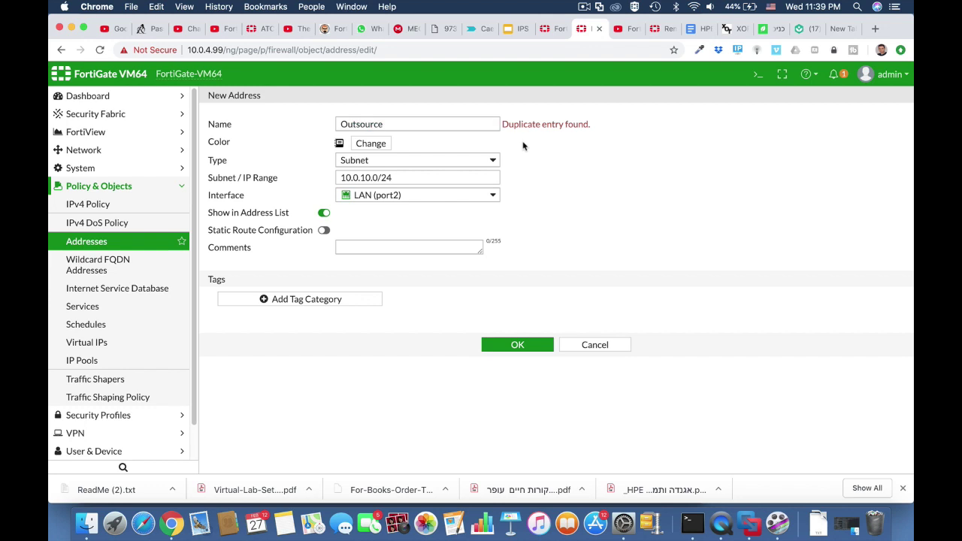
{"action": "left_click", "coordinate": [516, 344]}
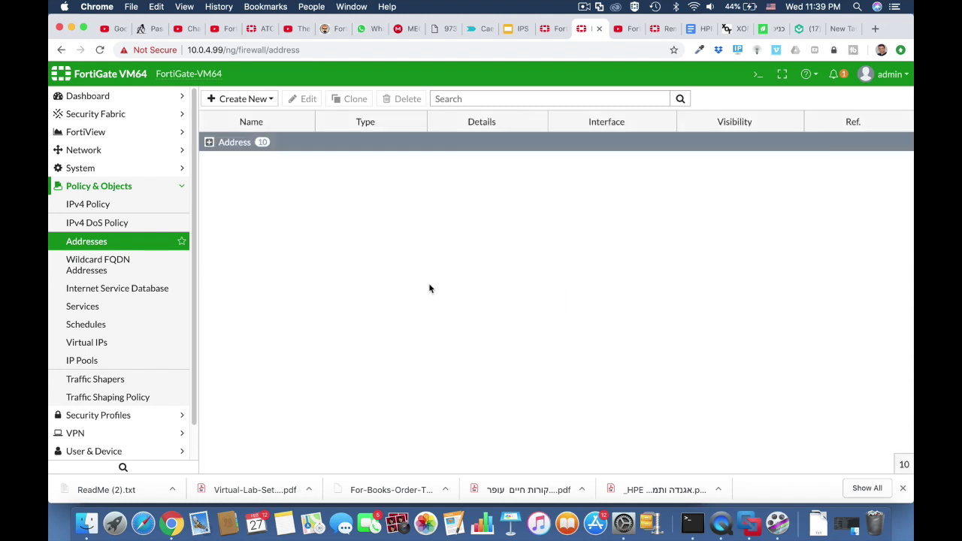
{"action": "left_click", "coordinate": [209, 142]}
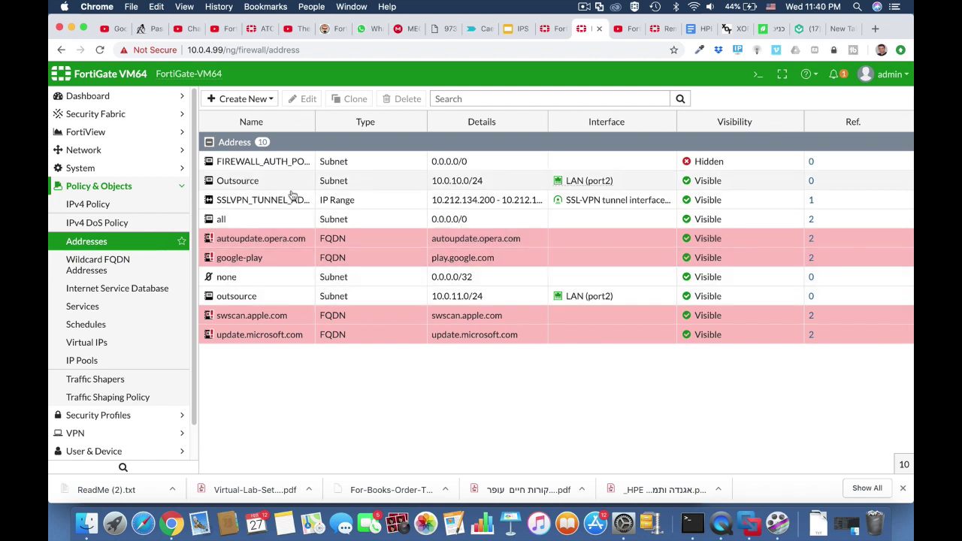
Step: Start a new web filter profile named 'outsource_block_social'
{"action": "left_click", "coordinate": [139, 205]}
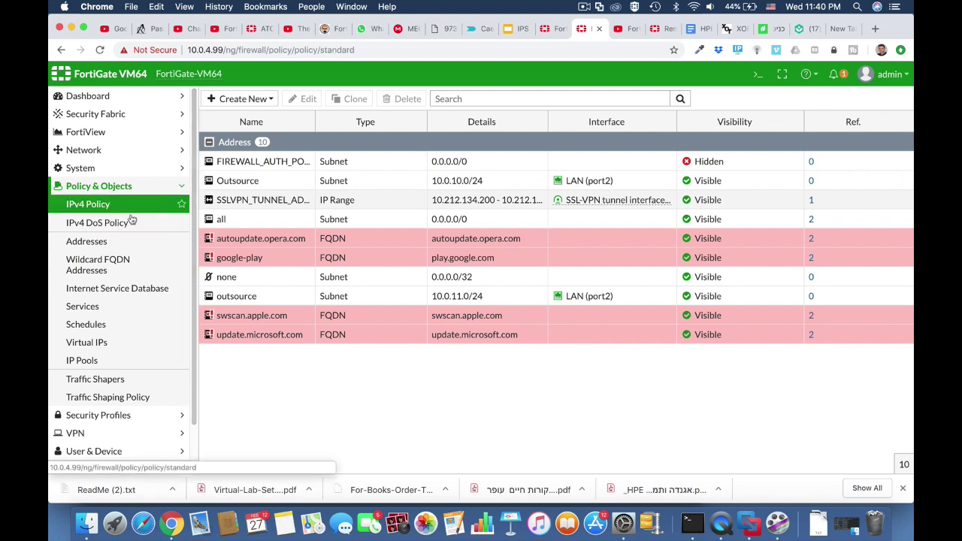
{"action": "left_click", "coordinate": [108, 414]}
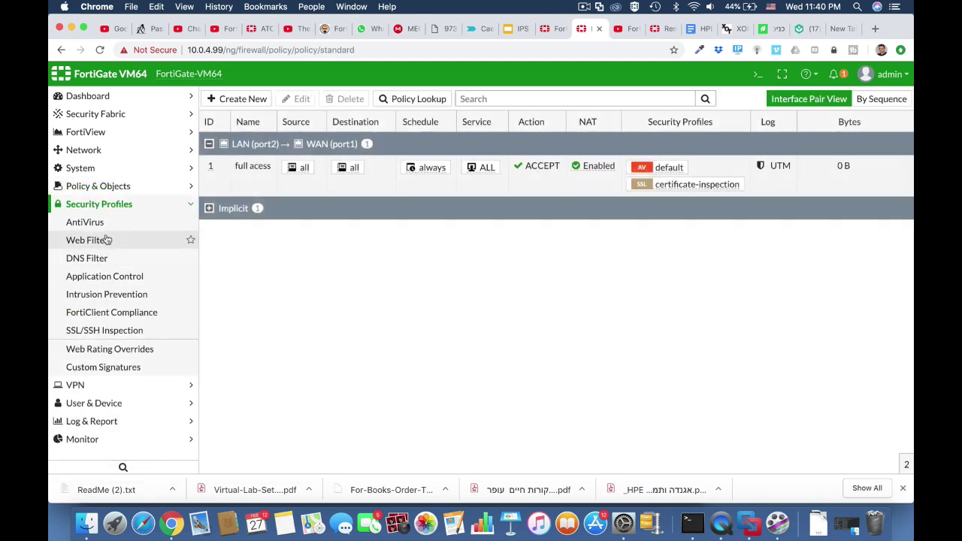
{"action": "left_click", "coordinate": [98, 239]}
{"action": "left_click", "coordinate": [354, 122]}
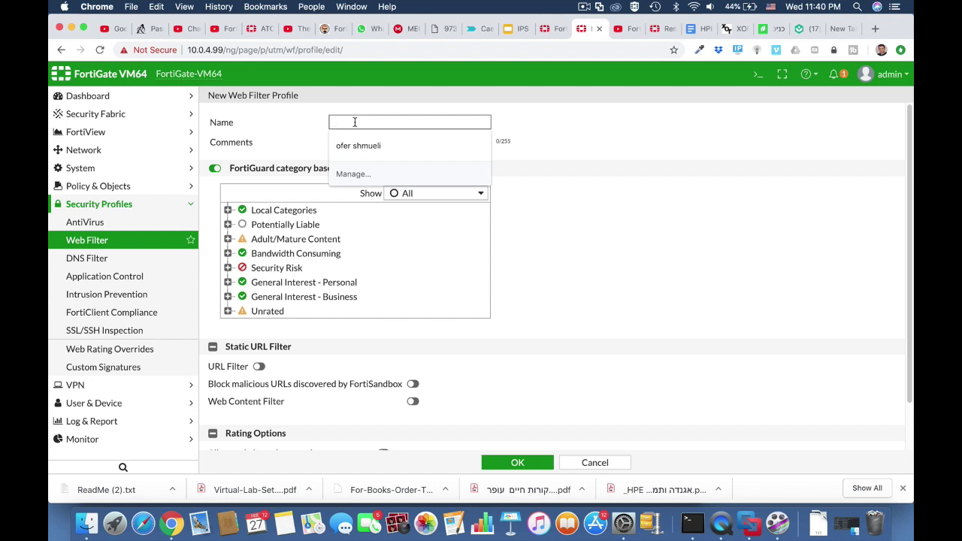
{"action": "type", "text": "outs"}
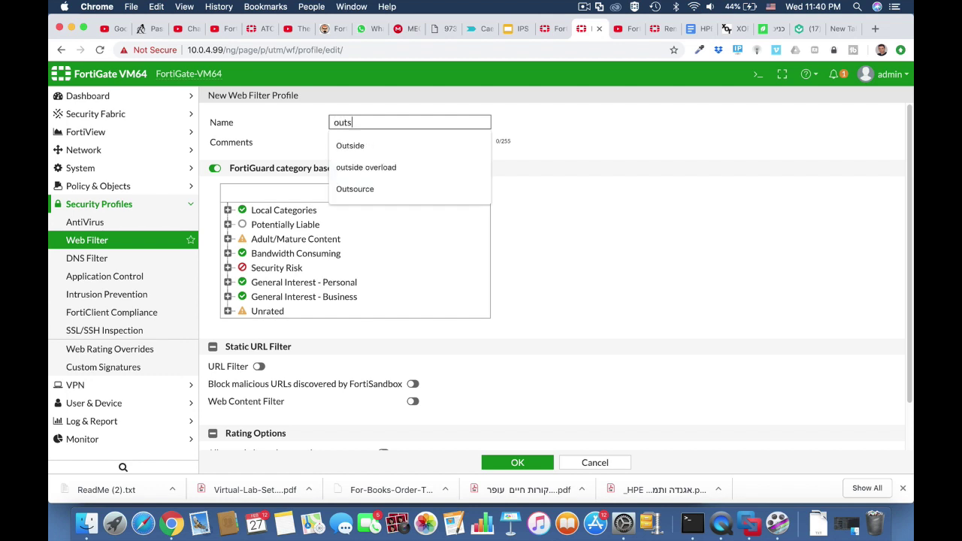
{"action": "type", "text": "ource_block_"}
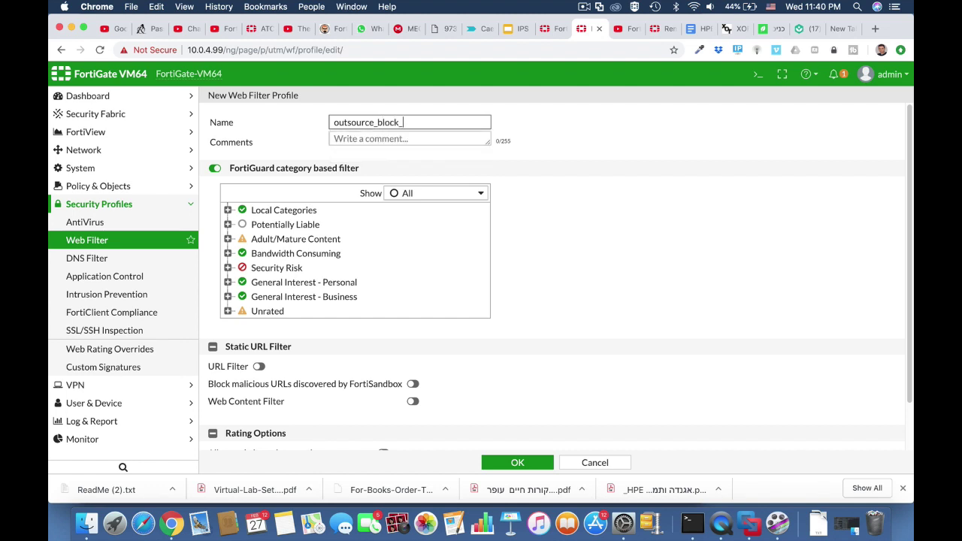
{"action": "type", "text": "social"}
{"action": "left_click", "coordinate": [535, 218]}
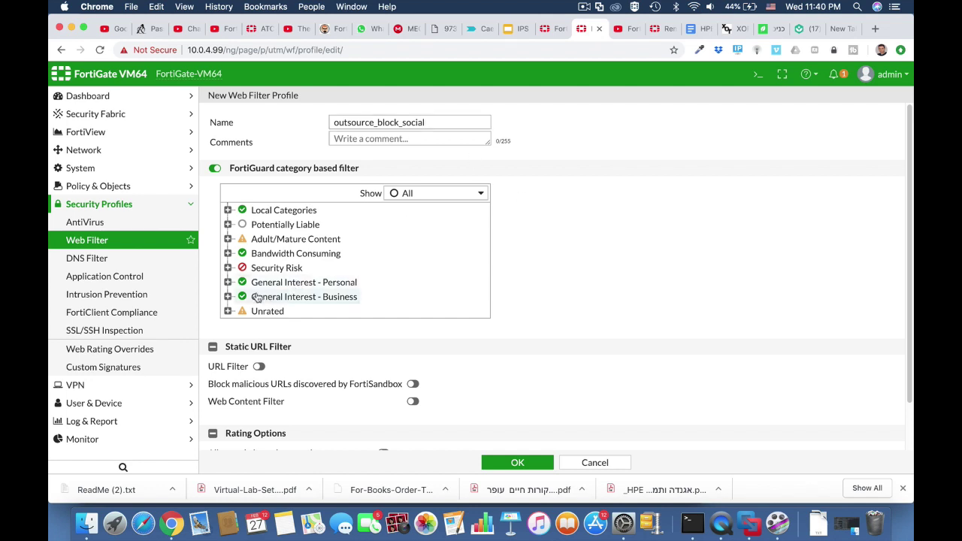
Step: Set the Social Networking category to Block and save the web filter profile
{"action": "left_click", "coordinate": [227, 282]}
{"action": "scroll", "coordinate": [305, 361], "scroll_direction": "down", "scroll_amount": 5}
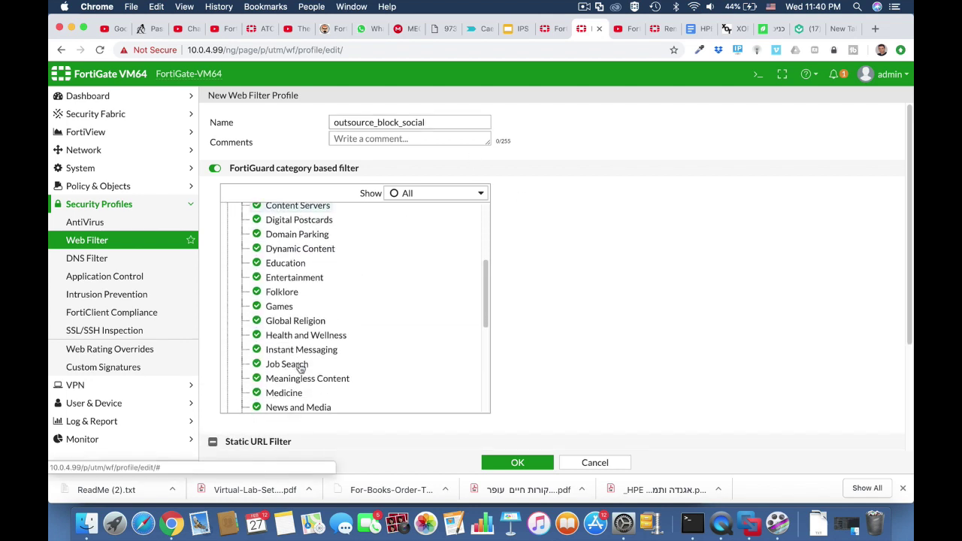
{"action": "scroll", "coordinate": [300, 368], "scroll_direction": "down", "scroll_amount": 5}
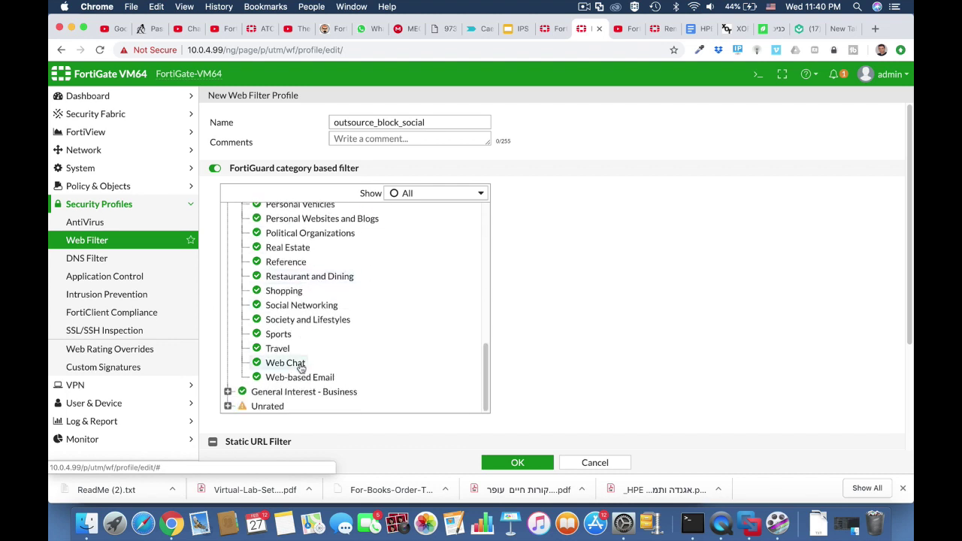
{"action": "left_click", "coordinate": [257, 308]}
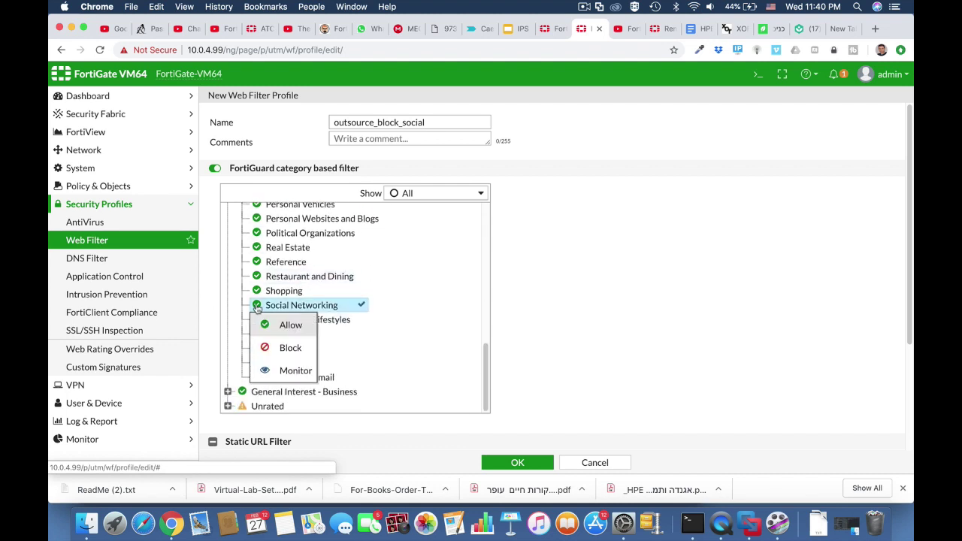
{"action": "left_click", "coordinate": [276, 350]}
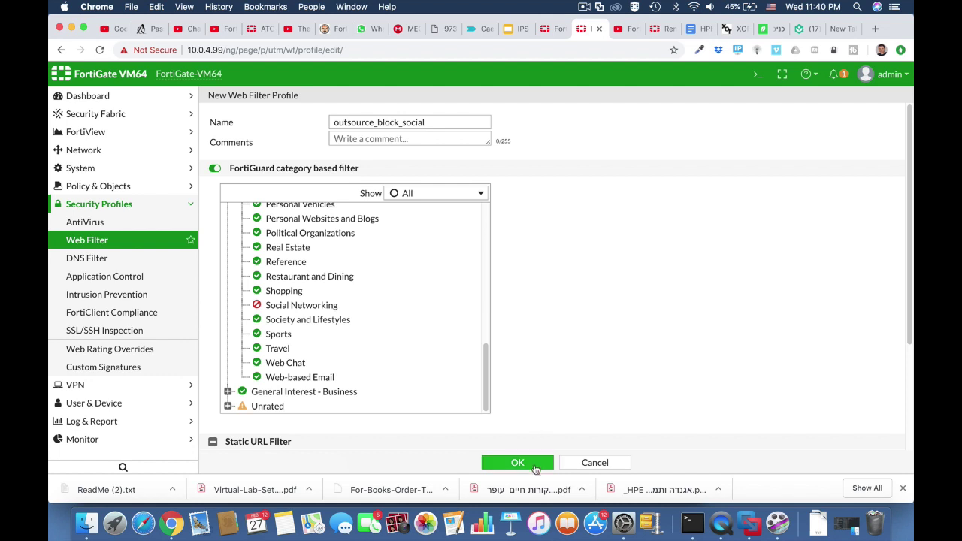
{"action": "left_click", "coordinate": [518, 463]}
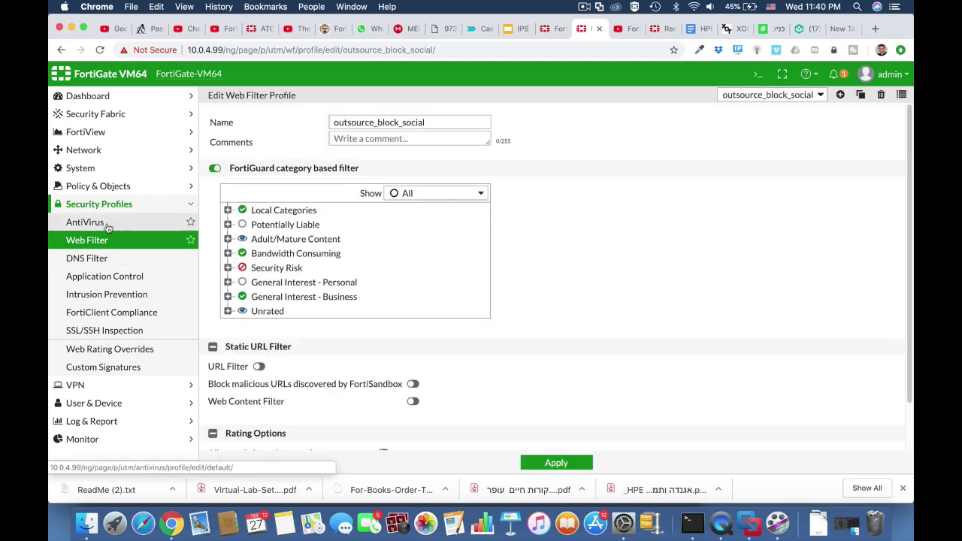
{"action": "left_click", "coordinate": [103, 188]}
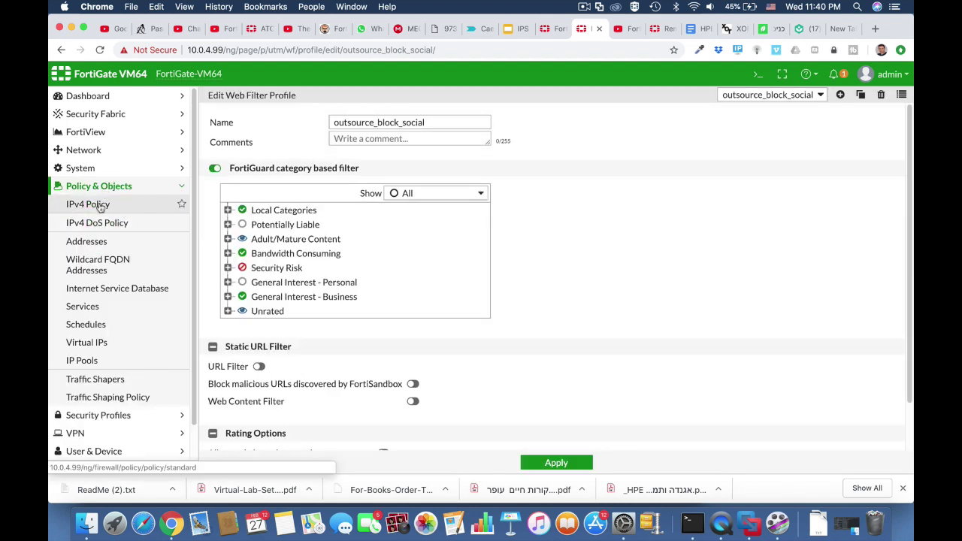
Step: Start a new IPv4 policy from LAN (port2) incoming to WAN (port1) outgoing
{"action": "left_click", "coordinate": [98, 204]}
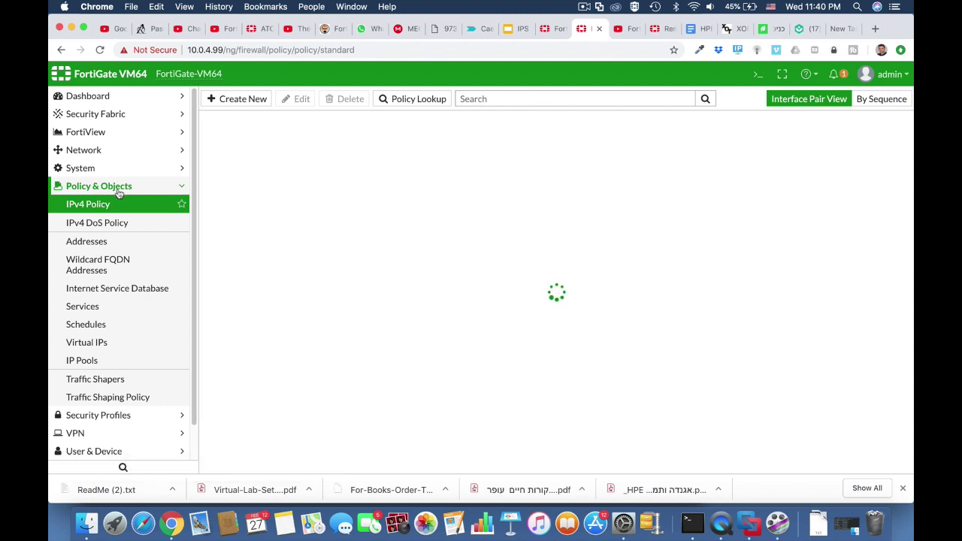
{"action": "left_click", "coordinate": [244, 100]}
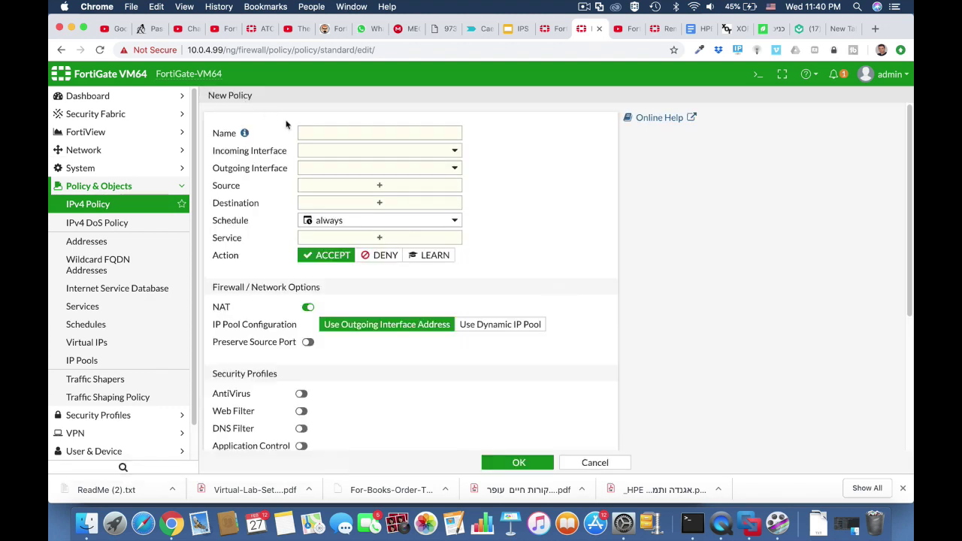
{"action": "left_click", "coordinate": [317, 135]}
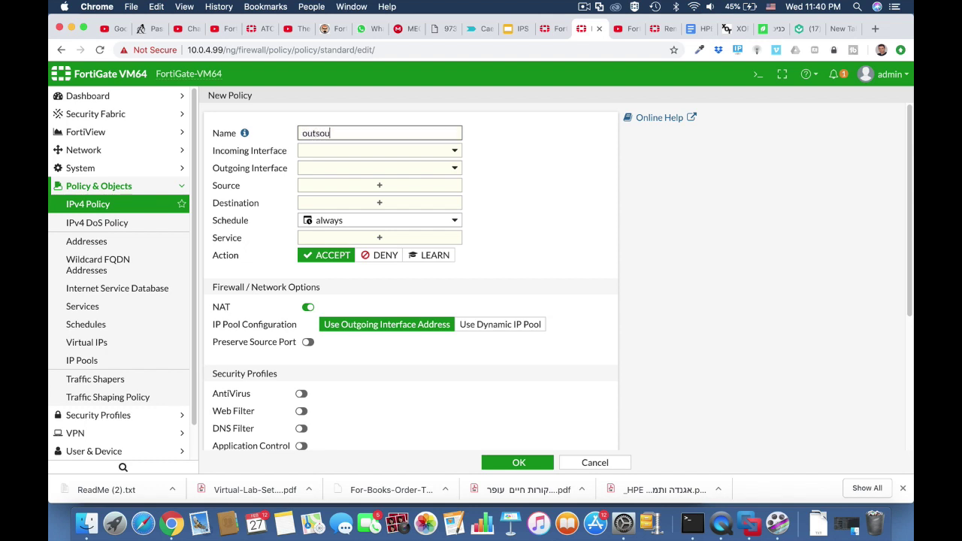
{"action": "left_click", "coordinate": [328, 152]}
{"action": "left_click", "coordinate": [330, 198]}
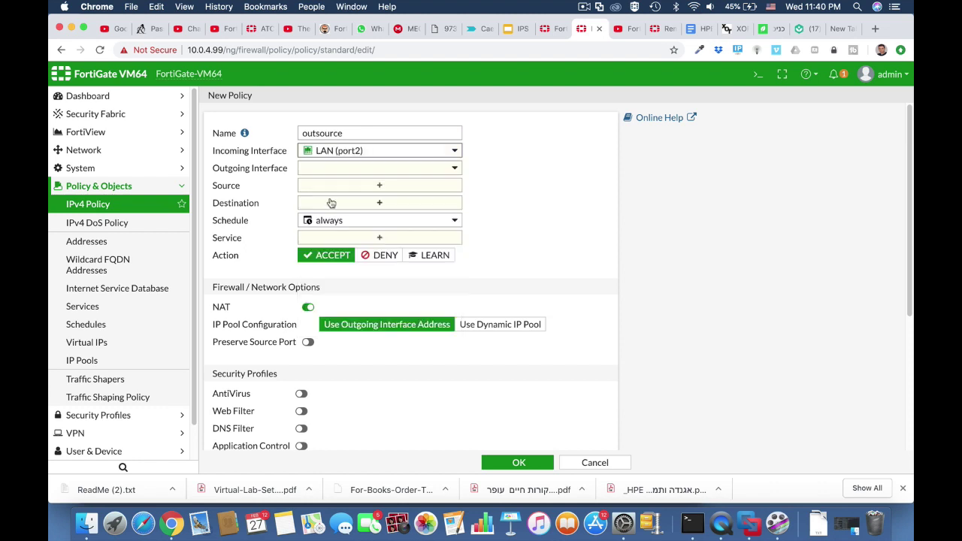
{"action": "left_click", "coordinate": [336, 170]}
{"action": "left_click", "coordinate": [329, 202]}
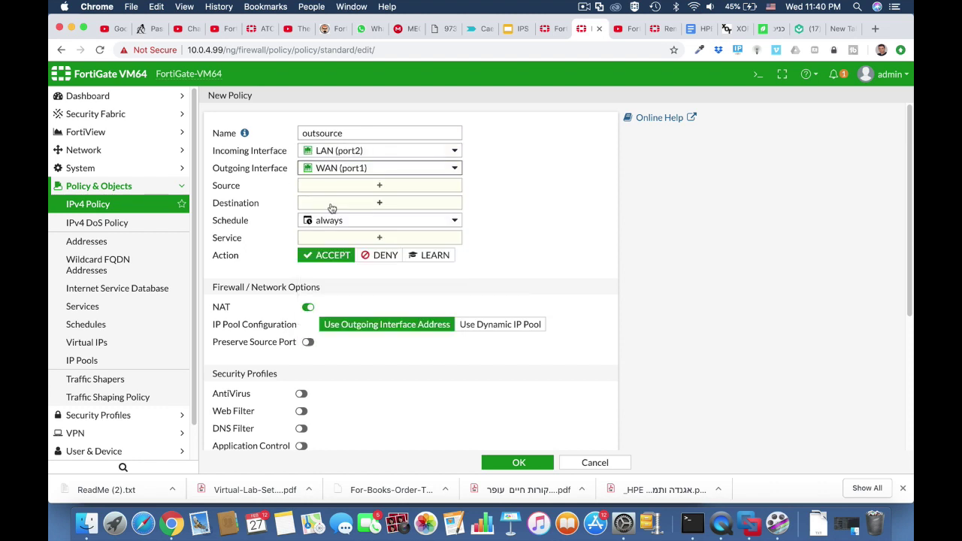
Step: Set the policy source to Outsource, destination to all, and service to ALL
{"action": "left_click", "coordinate": [340, 186]}
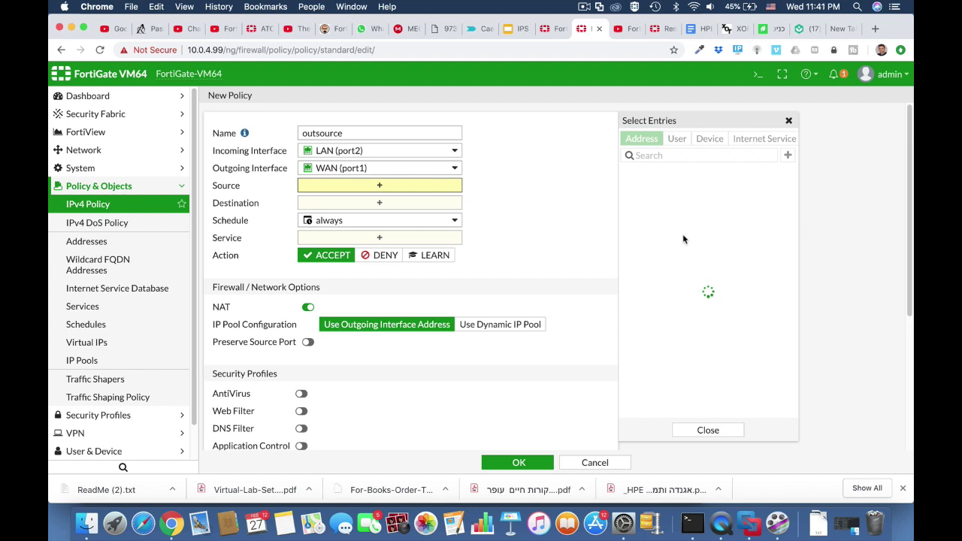
{"action": "left_click", "coordinate": [661, 246]}
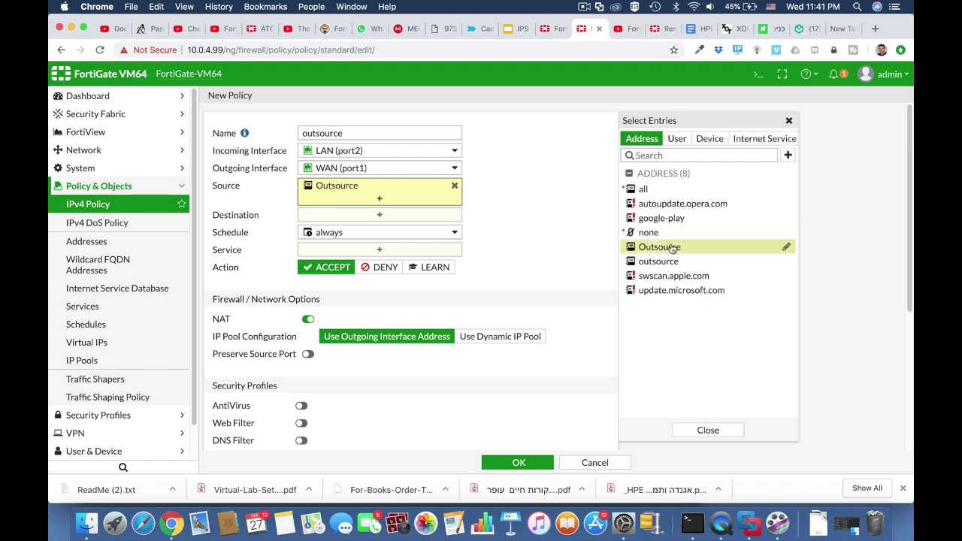
{"action": "left_click", "coordinate": [410, 214]}
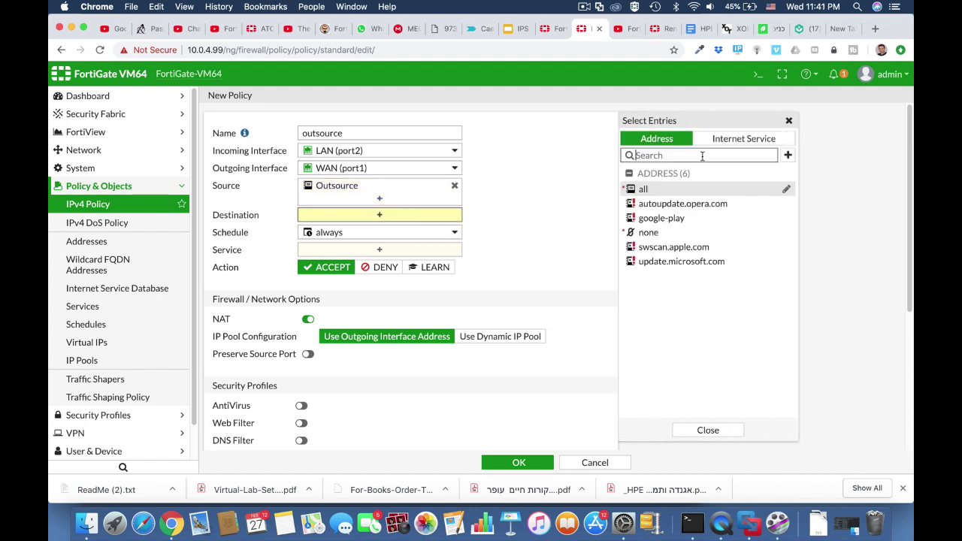
{"action": "left_click", "coordinate": [647, 188]}
{"action": "left_click", "coordinate": [429, 262]}
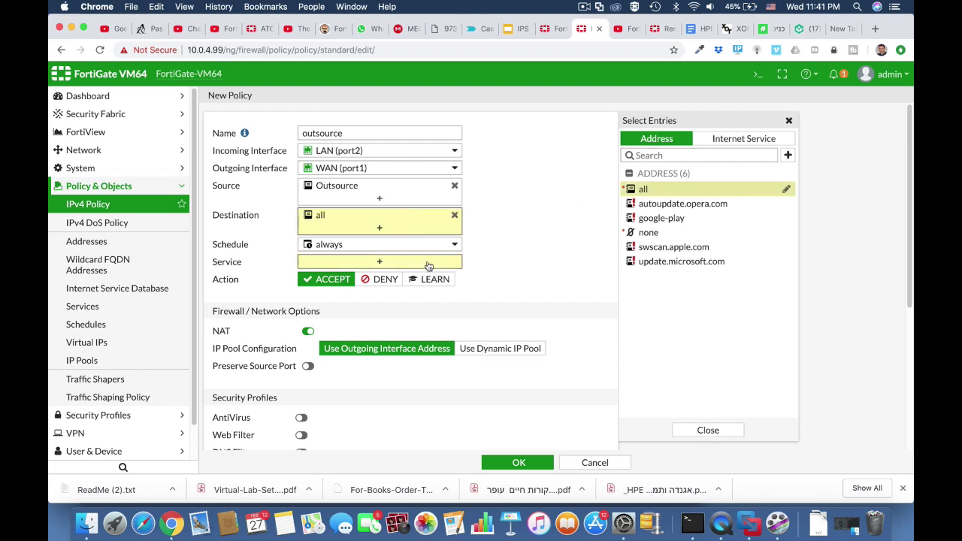
{"action": "left_click", "coordinate": [643, 186]}
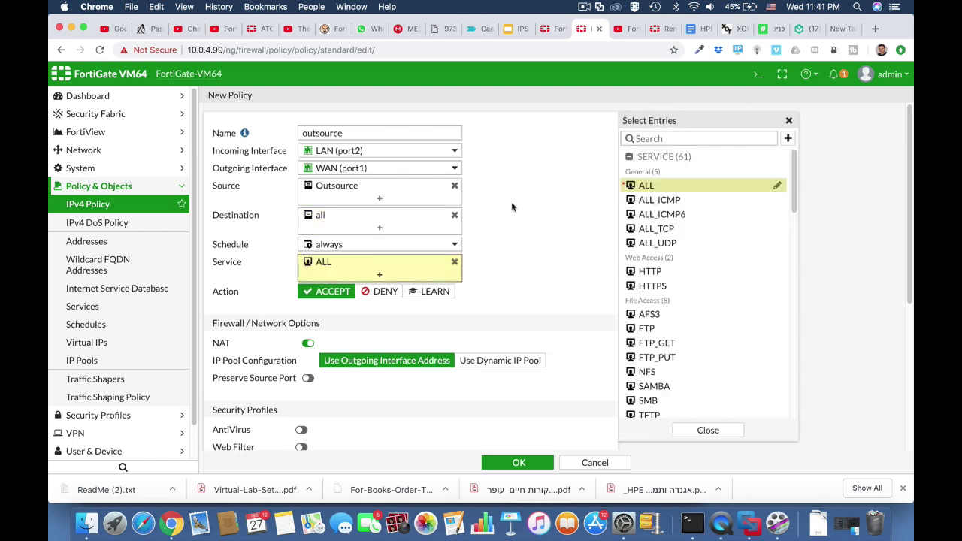
Step: Enable the outsource_block_social web filter, save the policy, and move it above full acess
{"action": "scroll", "coordinate": [506, 295], "scroll_direction": "down", "scroll_amount": 5}
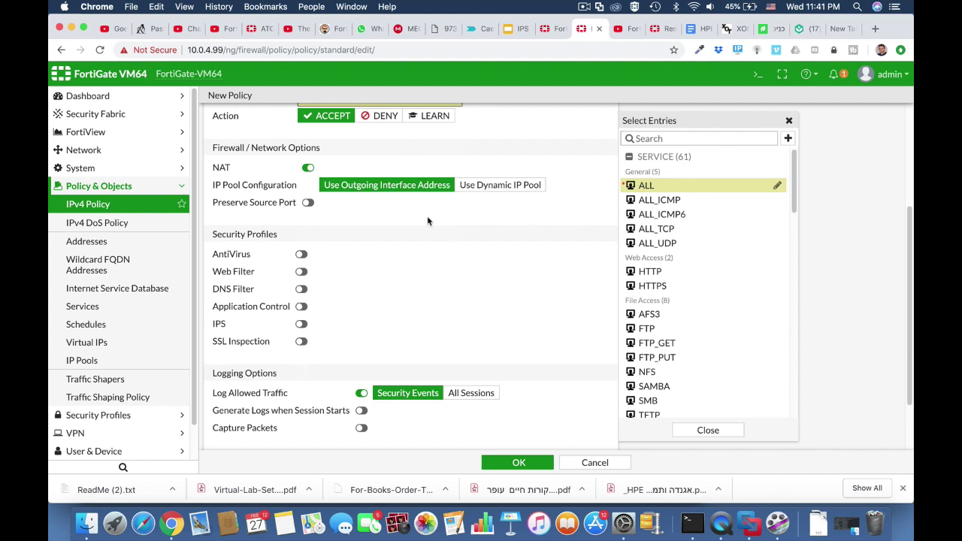
{"action": "left_click", "coordinate": [301, 271]}
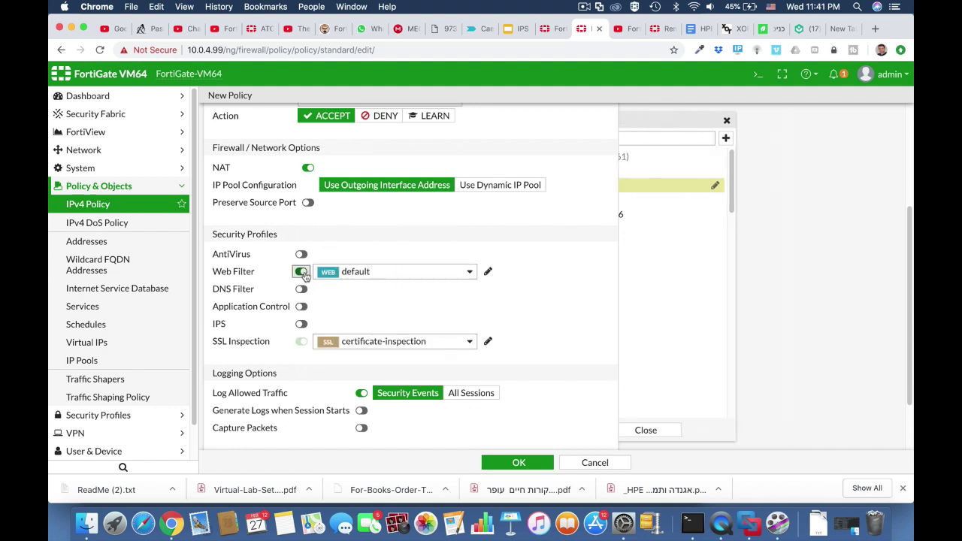
{"action": "left_click", "coordinate": [363, 275]}
{"action": "left_click", "coordinate": [379, 338]}
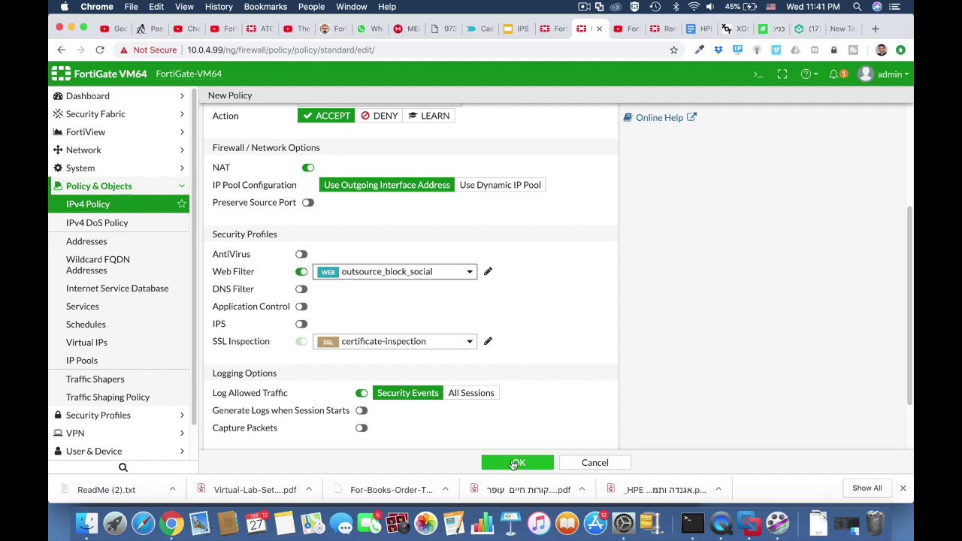
{"action": "left_click", "coordinate": [516, 463]}
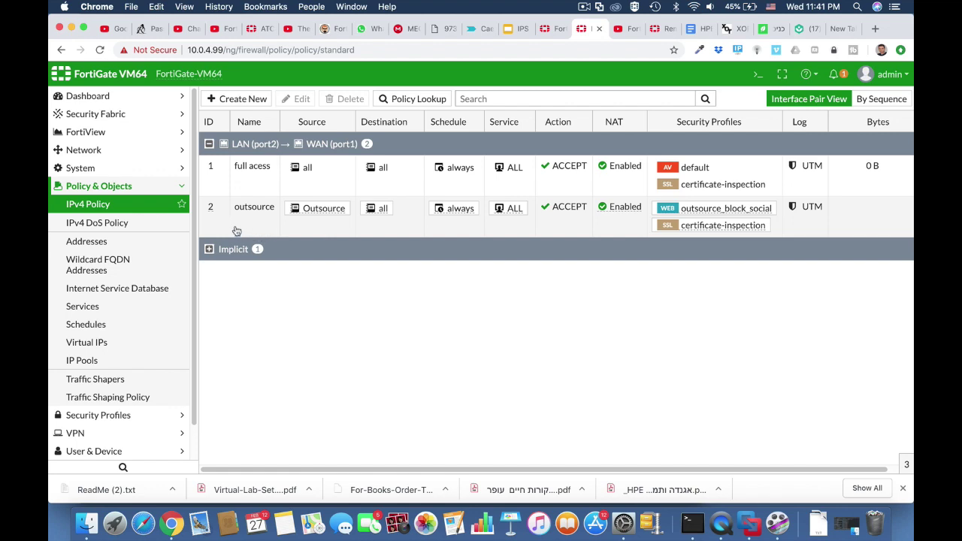
{"action": "left_click_drag", "start_coordinate": [210, 211], "coordinate": [212, 171]}
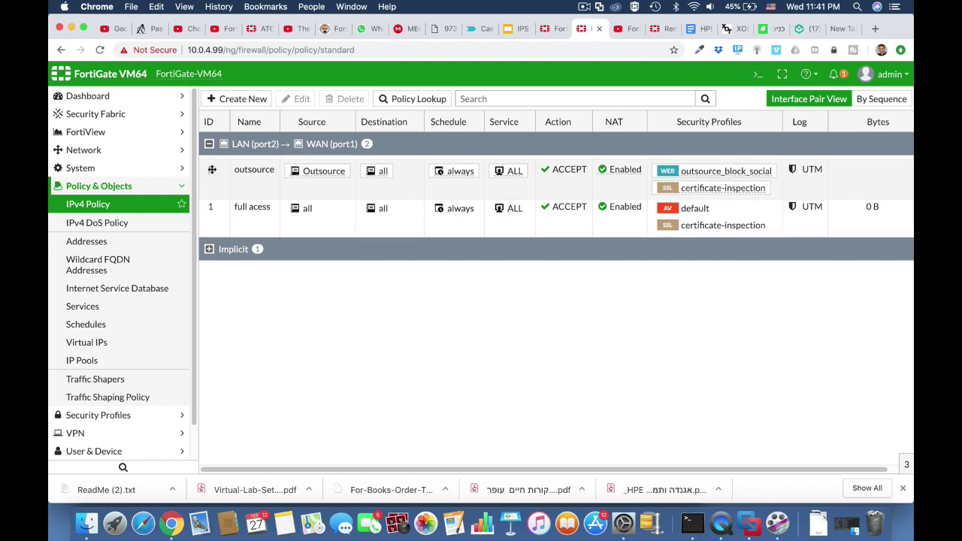
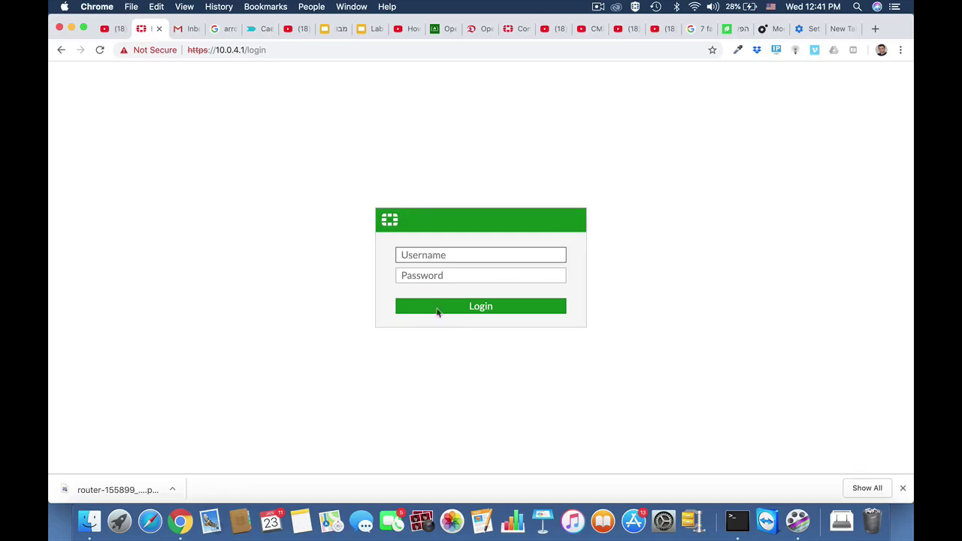
Step: Sign in to the firewall and postpone the password, file-check and FortiCare prompts
{"action": "type", "text": "admin"}
{"action": "key", "text": "Return"}
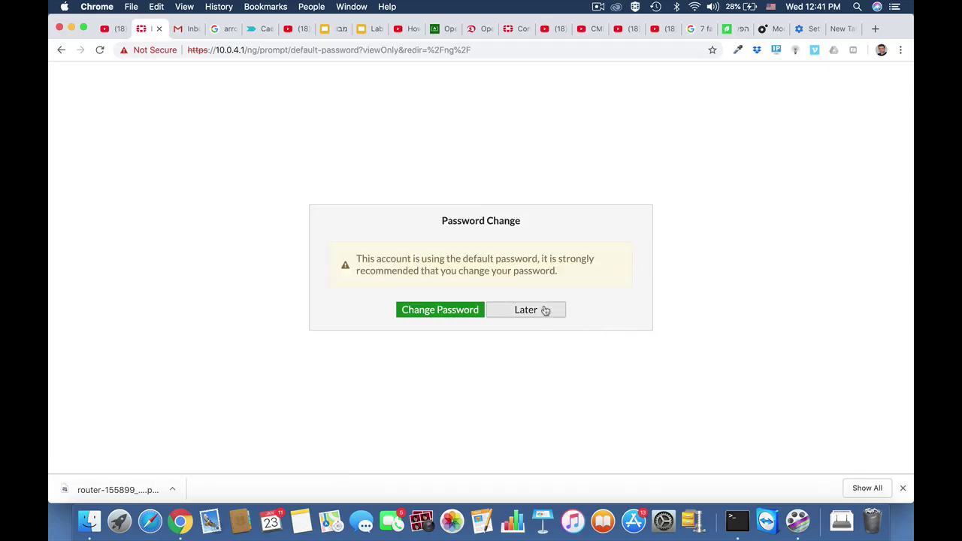
{"action": "left_click", "coordinate": [543, 310]}
{"action": "left_click", "coordinate": [547, 331]}
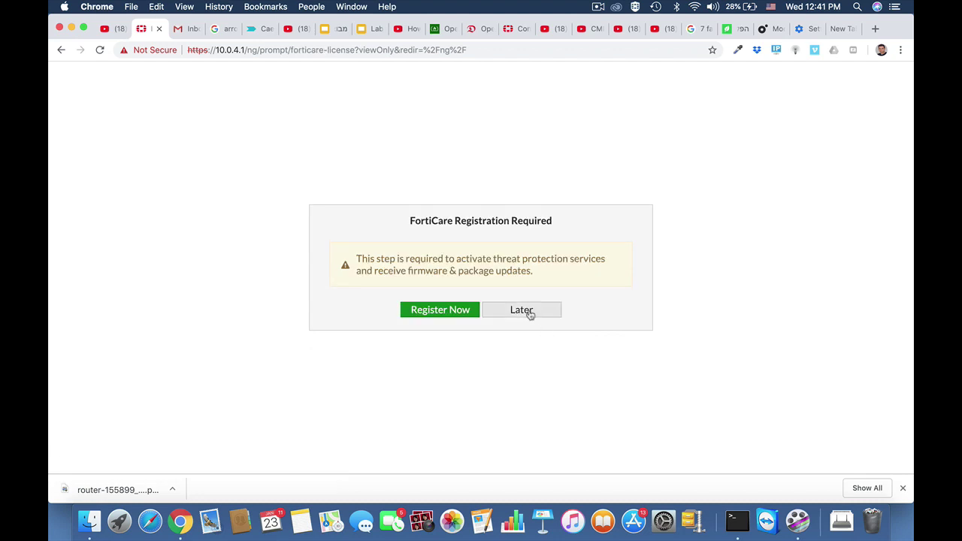
{"action": "left_click", "coordinate": [528, 313]}
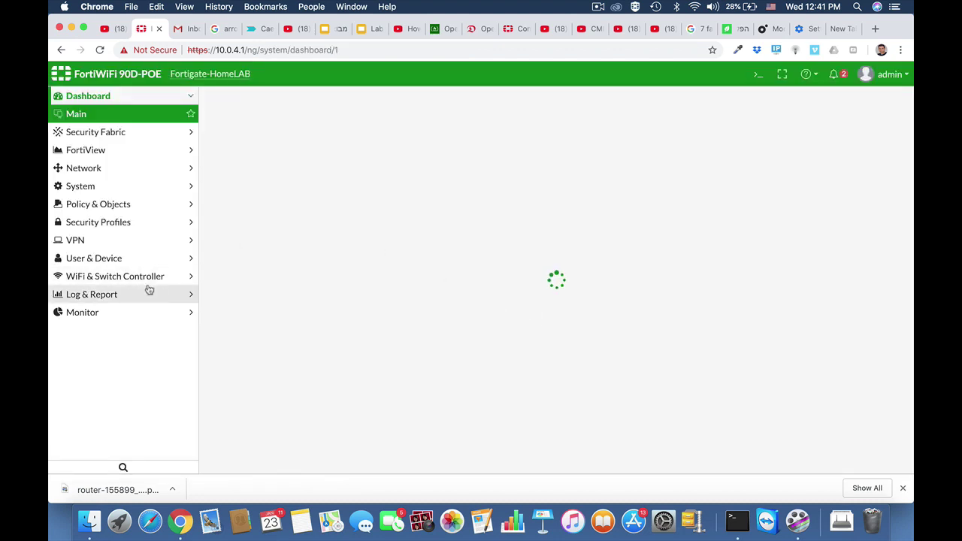
Step: Open the default Application Control sensor and scroll to its Application Overrides
{"action": "left_click", "coordinate": [108, 226]}
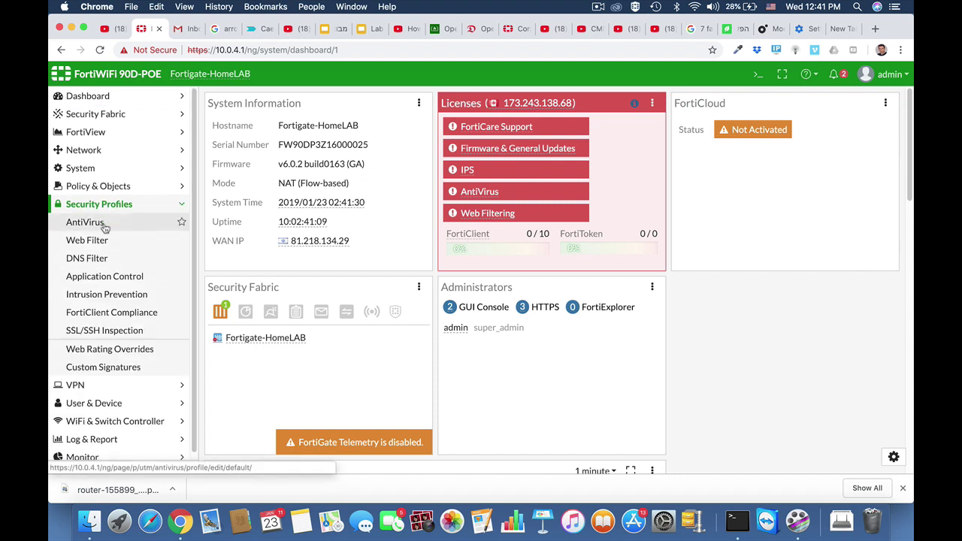
{"action": "left_click", "coordinate": [101, 279]}
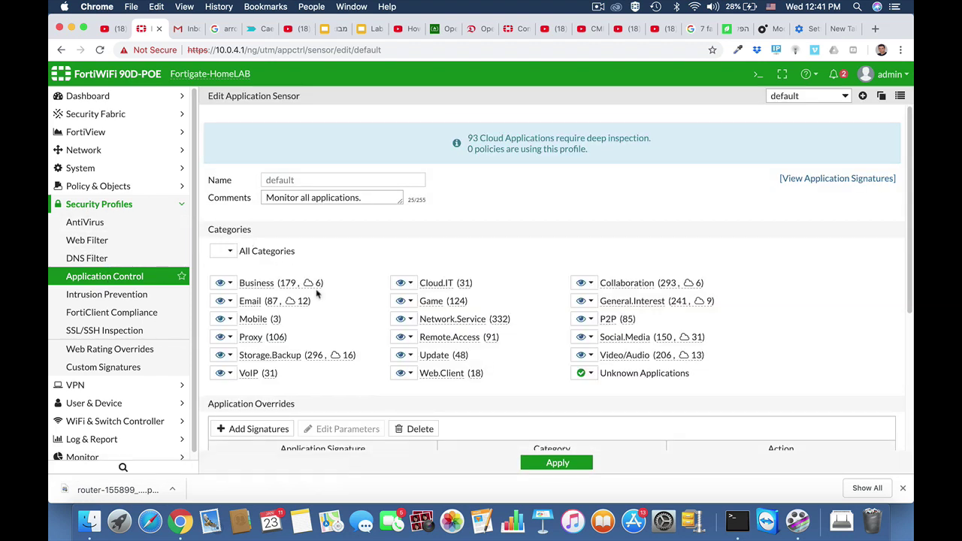
{"action": "left_click", "coordinate": [231, 283]}
{"action": "left_click", "coordinate": [411, 338]}
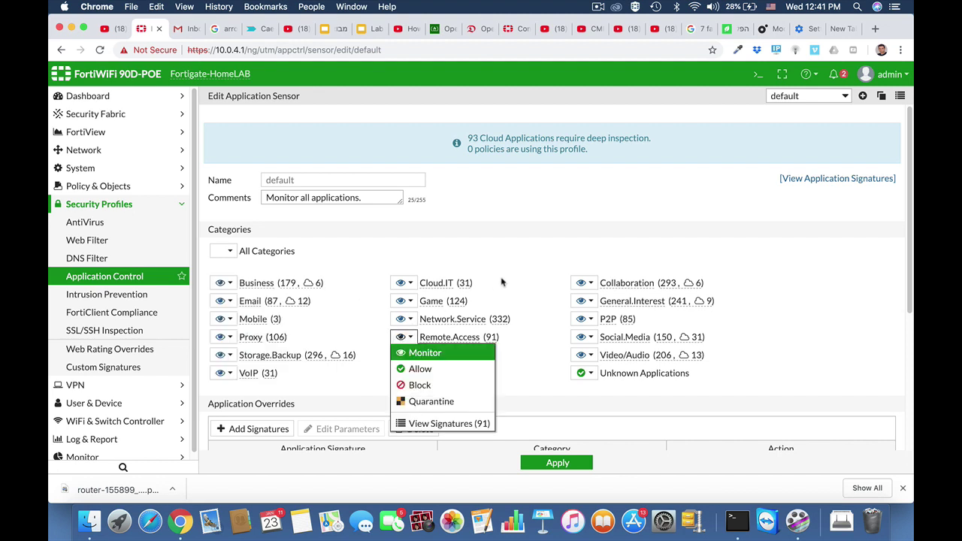
{"action": "left_click", "coordinate": [527, 271]}
{"action": "scroll", "coordinate": [451, 338], "scroll_direction": "down", "scroll_amount": 3}
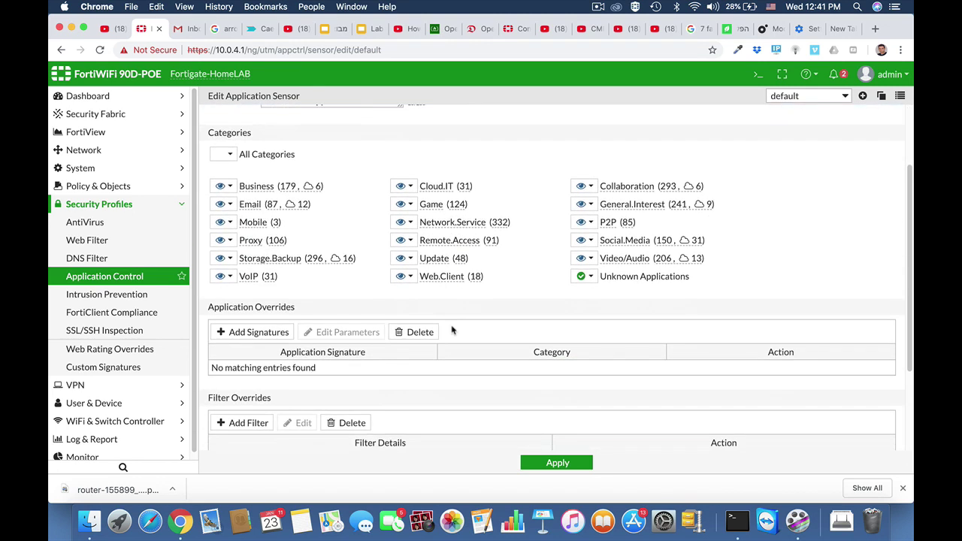
{"action": "left_click", "coordinate": [245, 335]}
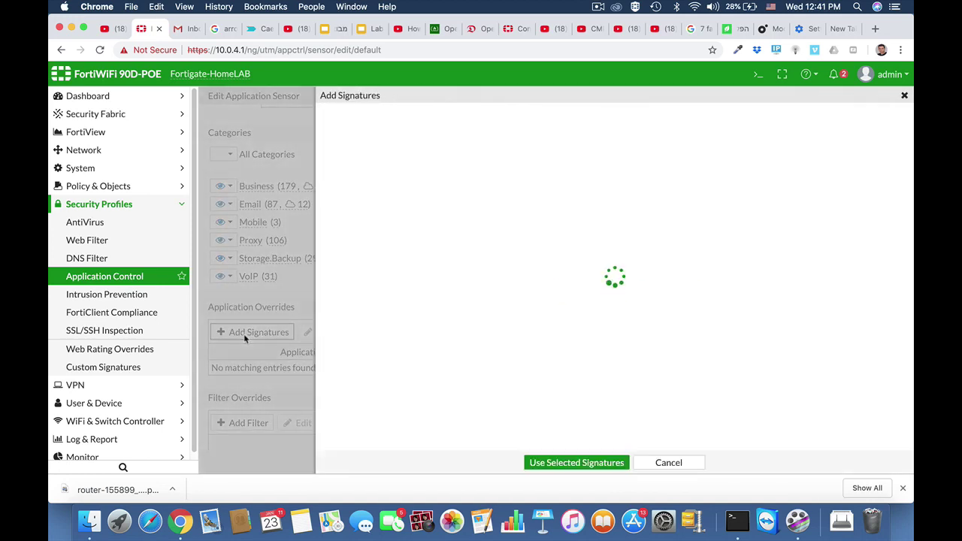
Step: Filter signatures by 'team' and add all three Teamviewer signatures as overrides
{"action": "left_click", "coordinate": [409, 114]}
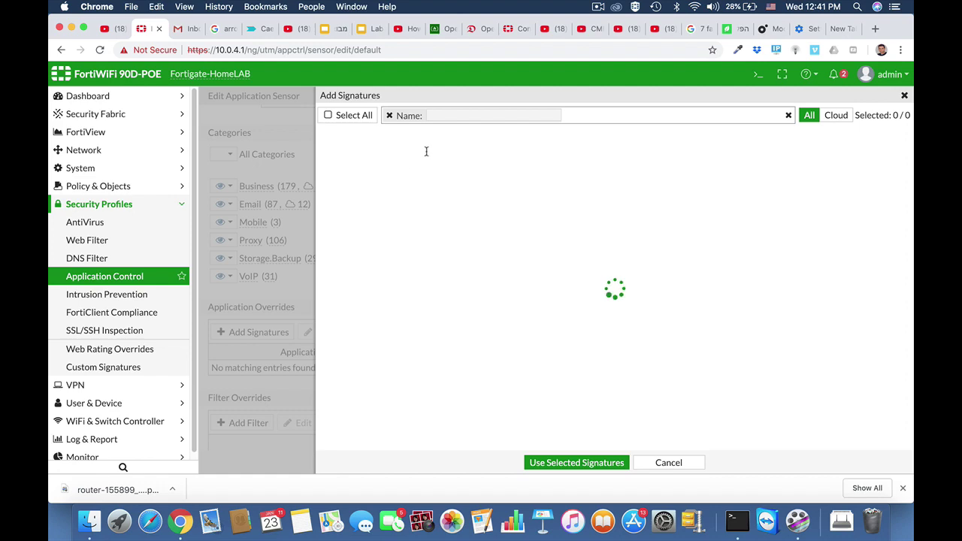
{"action": "type", "text": "team"}
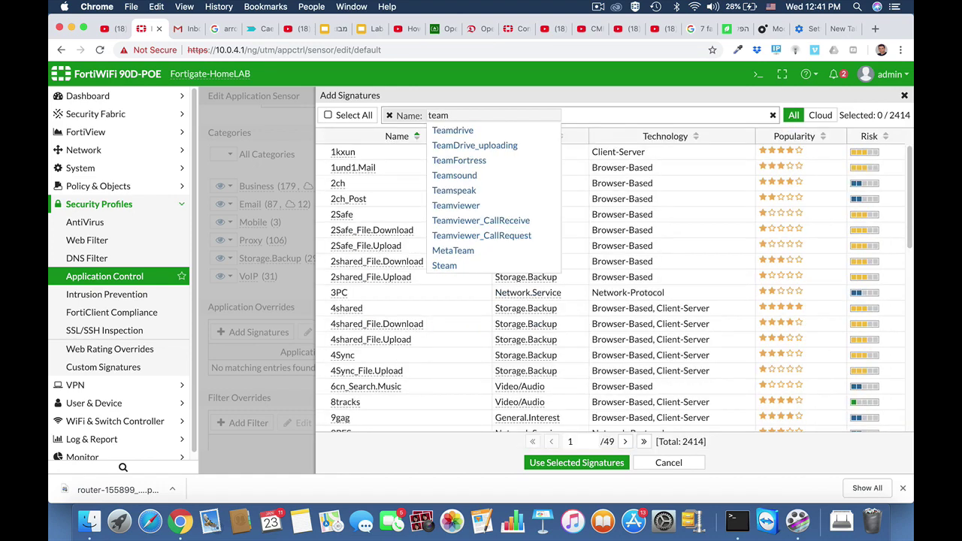
{"action": "left_click", "coordinate": [453, 205]}
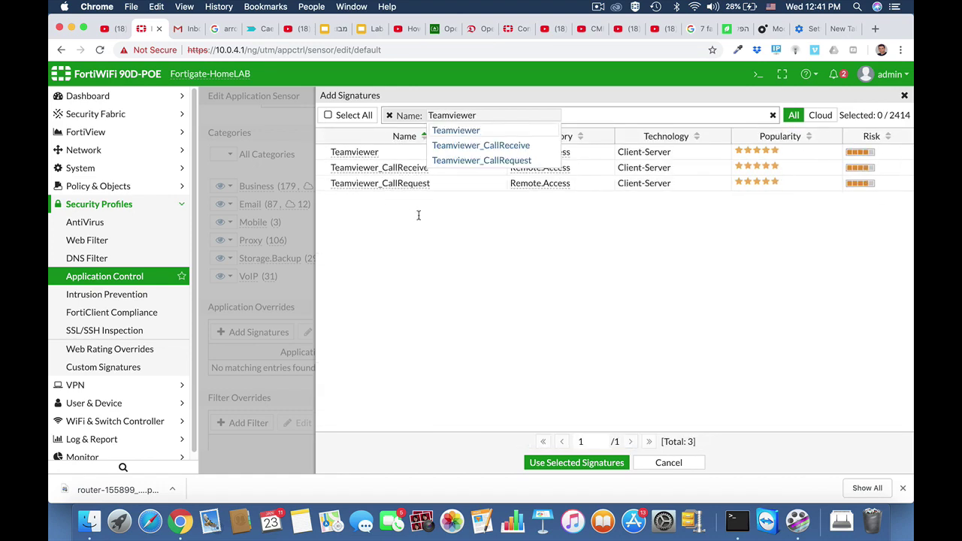
{"action": "left_click", "coordinate": [368, 157]}
{"action": "mouse_move", "coordinate": [369, 159]}
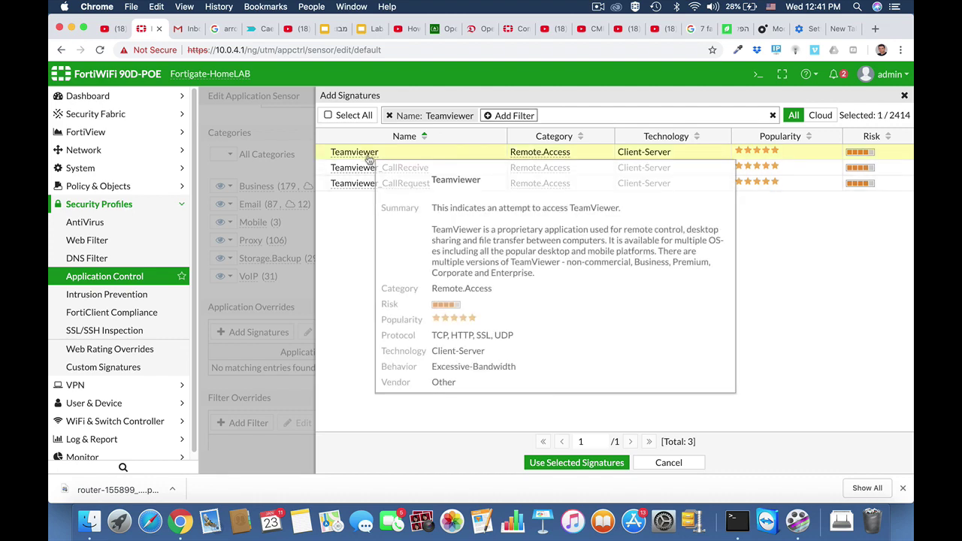
{"action": "left_click", "coordinate": [373, 184], "text": "shift"}
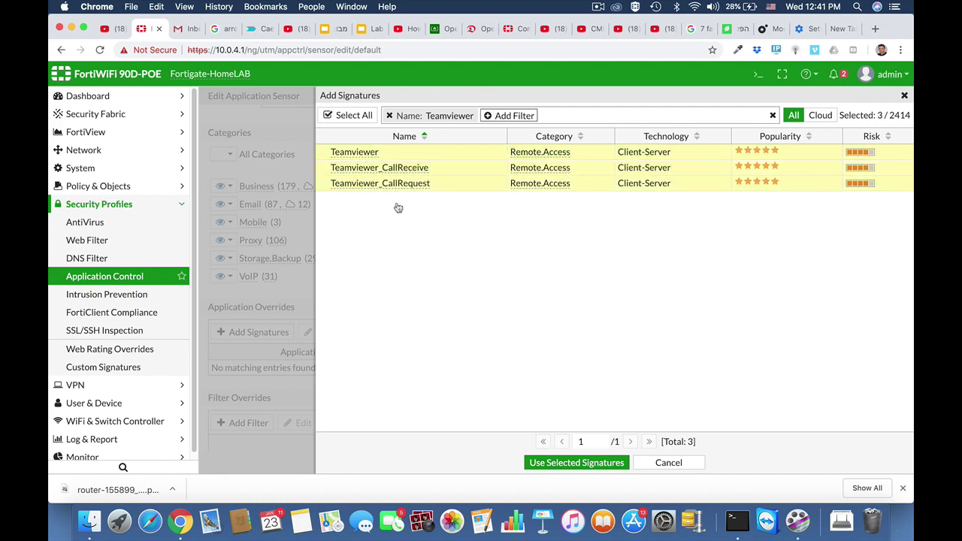
{"action": "left_click", "coordinate": [556, 462]}
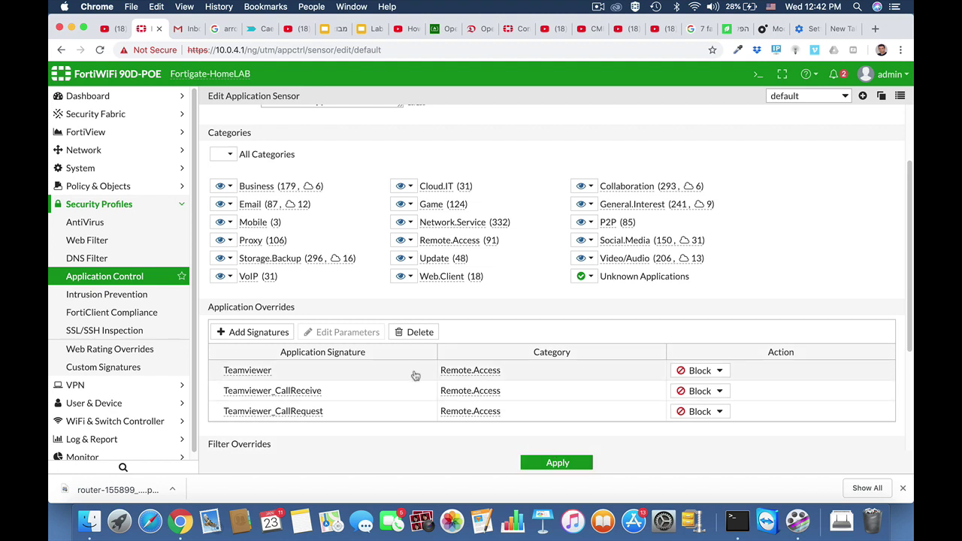
Step: Keep the Teamviewer overrides set to Block and apply the sensor changes
{"action": "scroll", "coordinate": [517, 318], "scroll_direction": "down", "scroll_amount": 3}
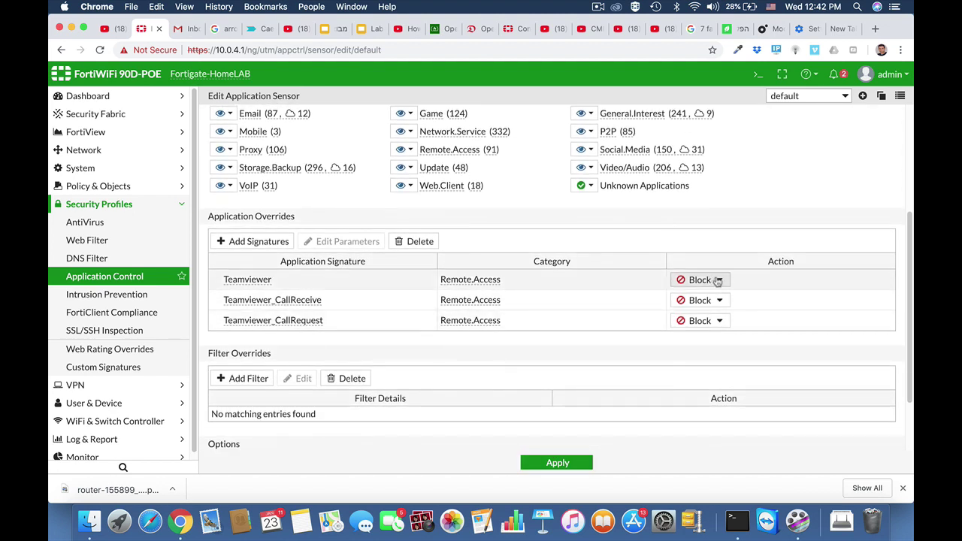
{"action": "left_click", "coordinate": [718, 281]}
{"action": "left_click", "coordinate": [707, 327]}
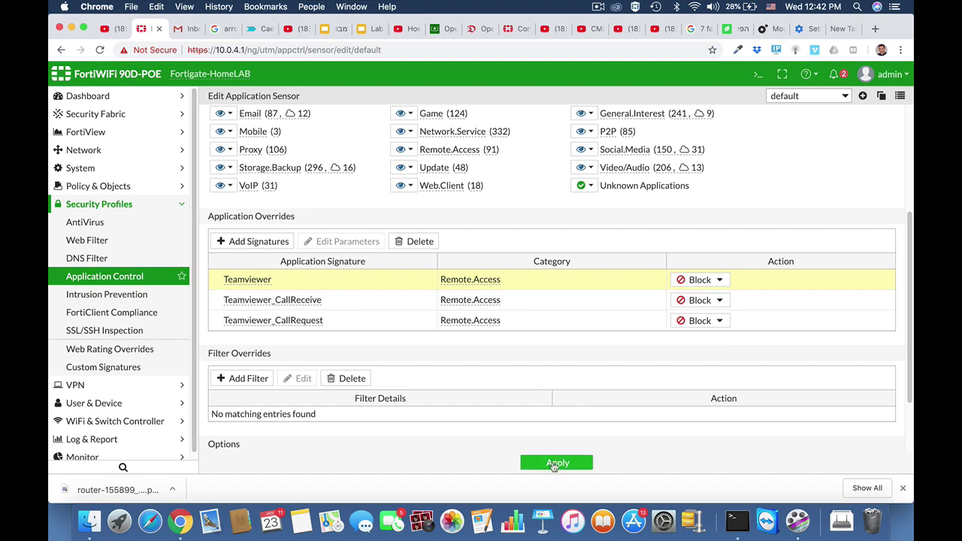
{"action": "left_click", "coordinate": [556, 463]}
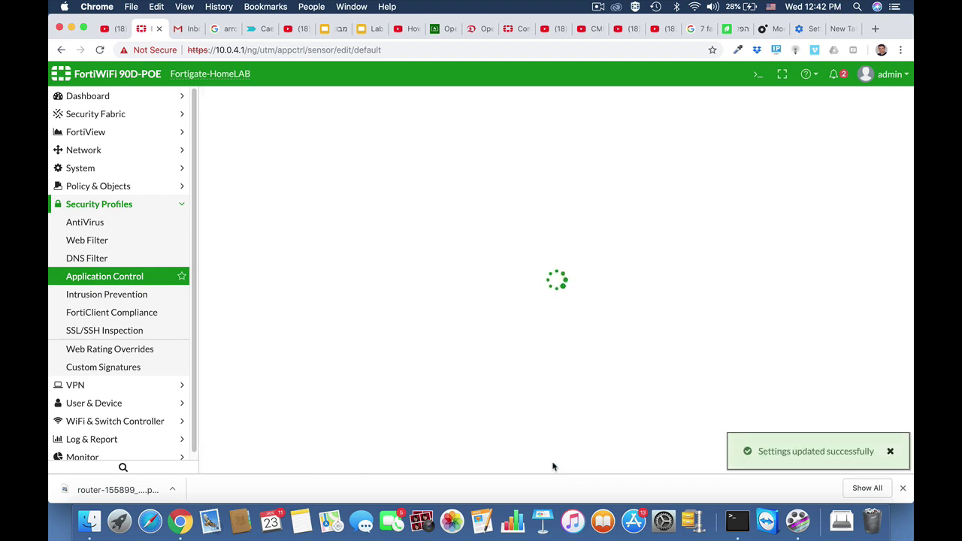
{"action": "left_click", "coordinate": [126, 188]}
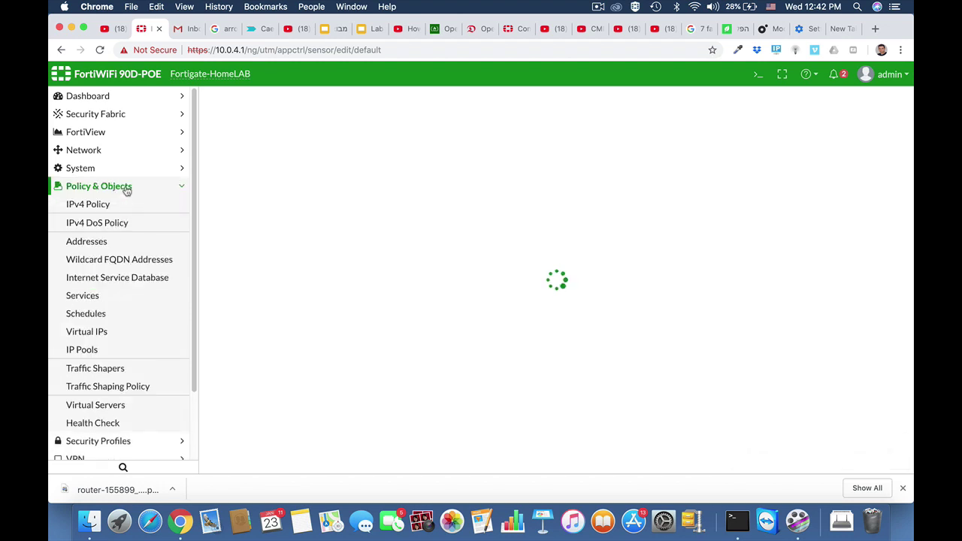
Step: Enable Application Control with the BLOCKYTEAMV profile on the ruckus2wan policy and save it
{"action": "left_click", "coordinate": [112, 204]}
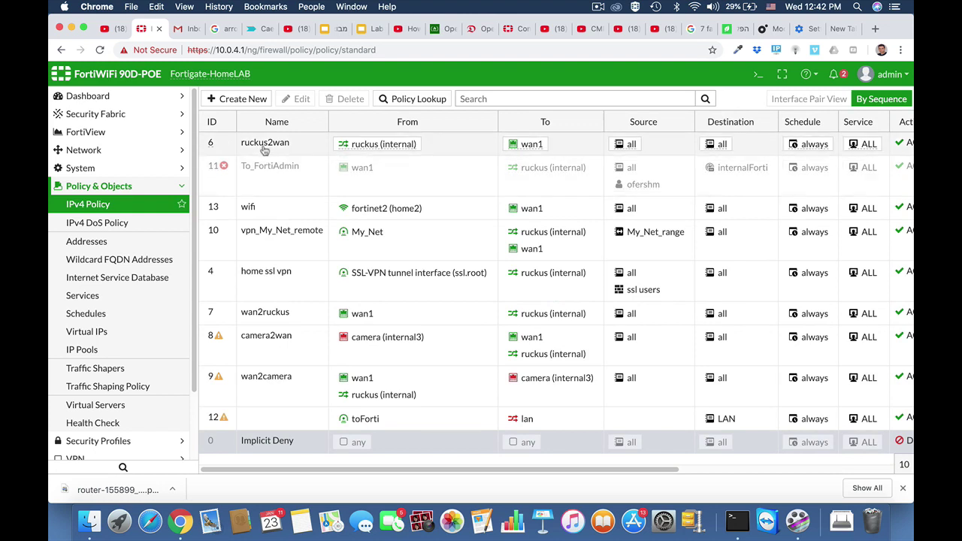
{"action": "left_click", "coordinate": [264, 150]}
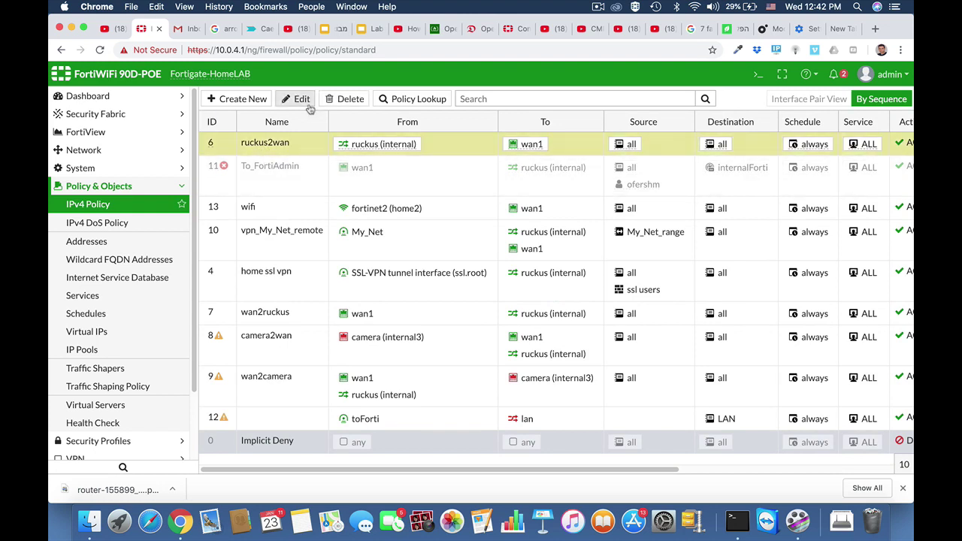
{"action": "left_click", "coordinate": [308, 104]}
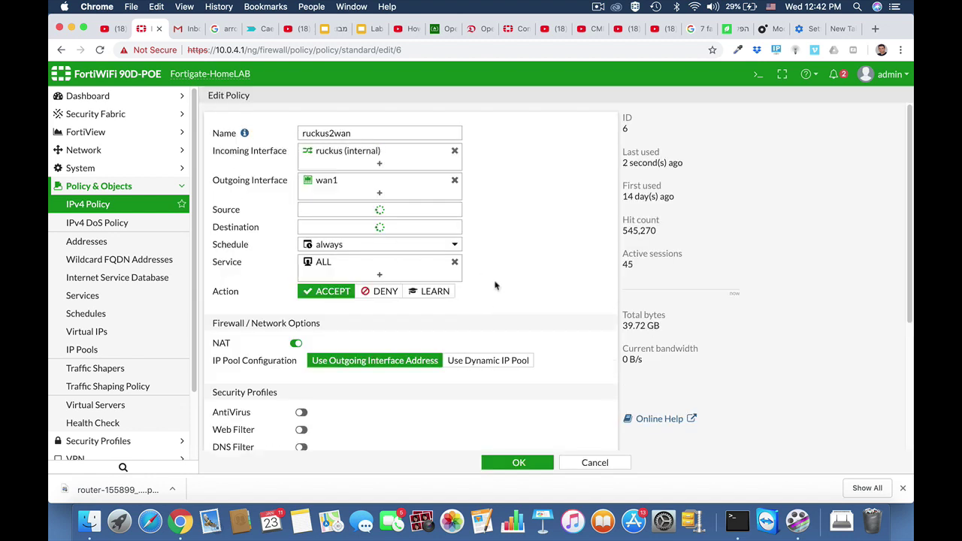
{"action": "scroll", "coordinate": [496, 284], "scroll_direction": "down", "scroll_amount": 5}
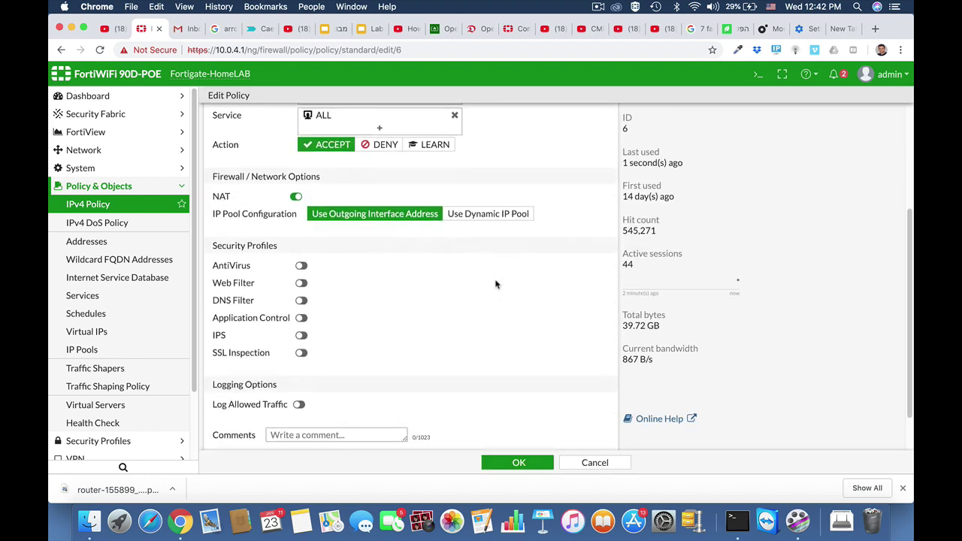
{"action": "left_click", "coordinate": [301, 305]}
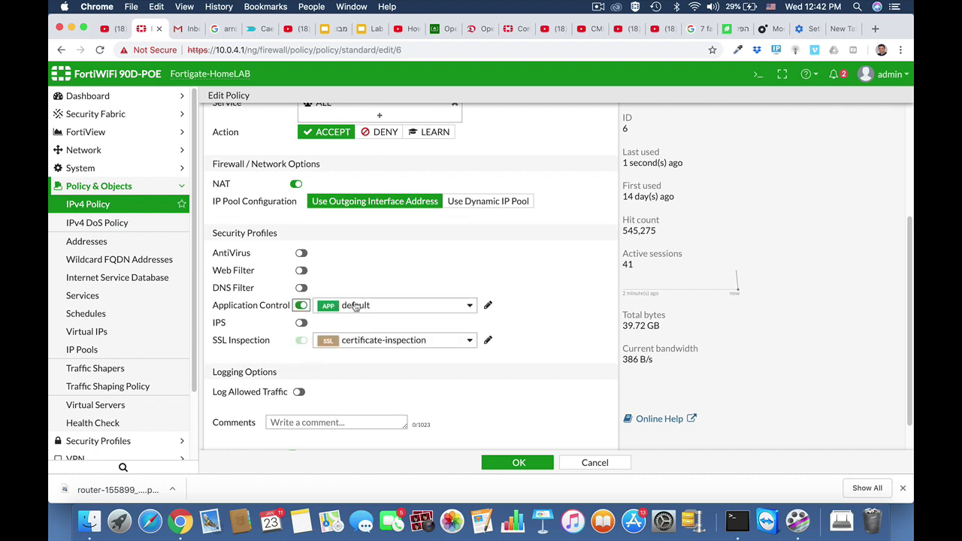
{"action": "left_click", "coordinate": [357, 305]}
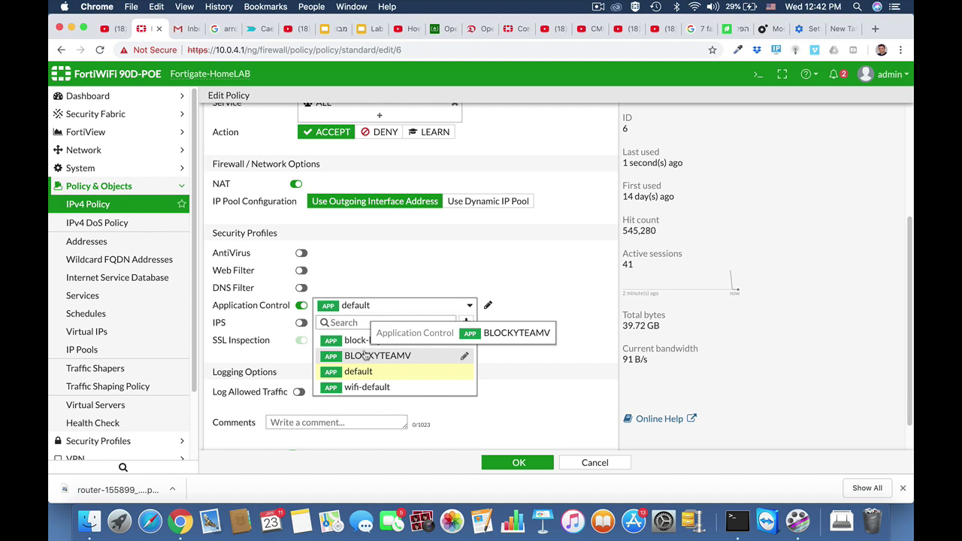
{"action": "left_click", "coordinate": [366, 354]}
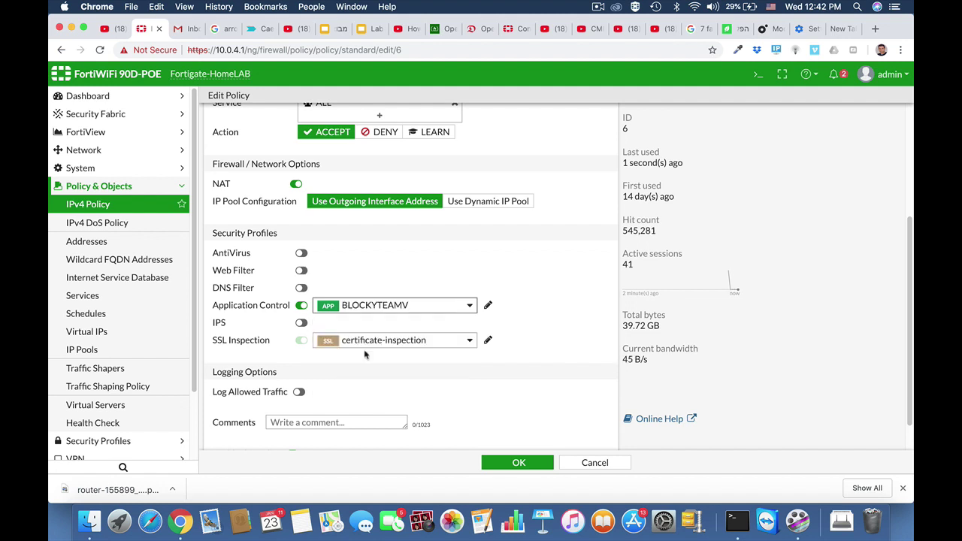
{"action": "left_click", "coordinate": [512, 463]}
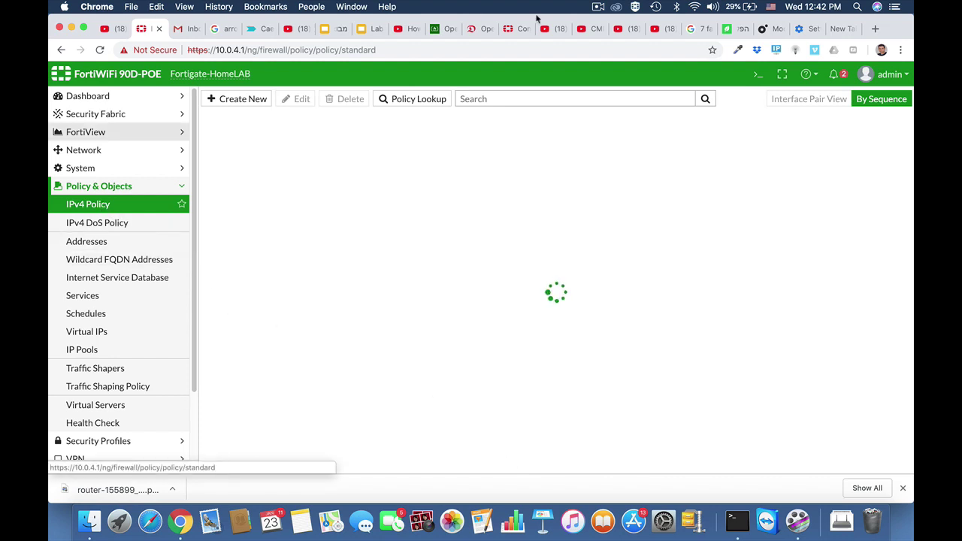
Step: Look over the Twitter page, then return to the FortiGate System Settings tab
{"action": "left_click", "coordinate": [598, 7]}
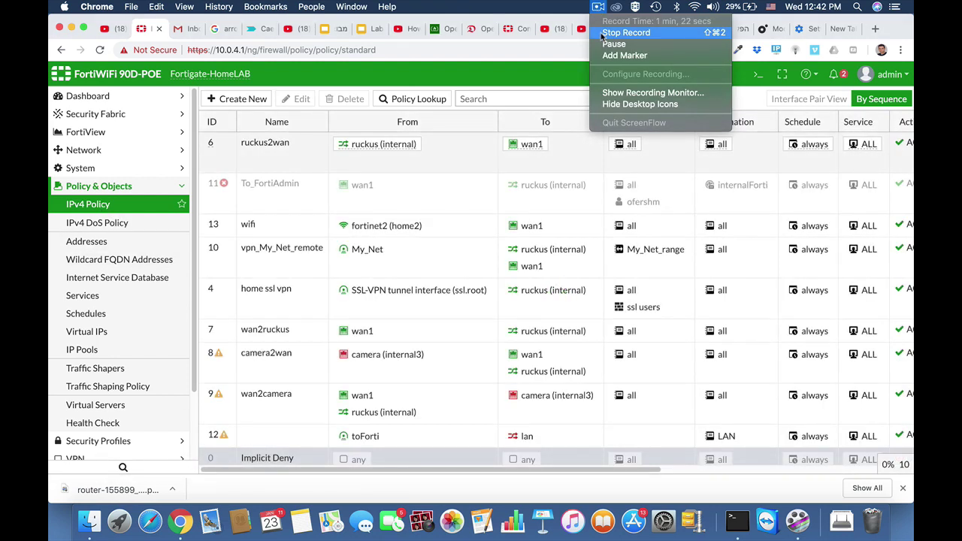
{"action": "left_click", "coordinate": [602, 33]}
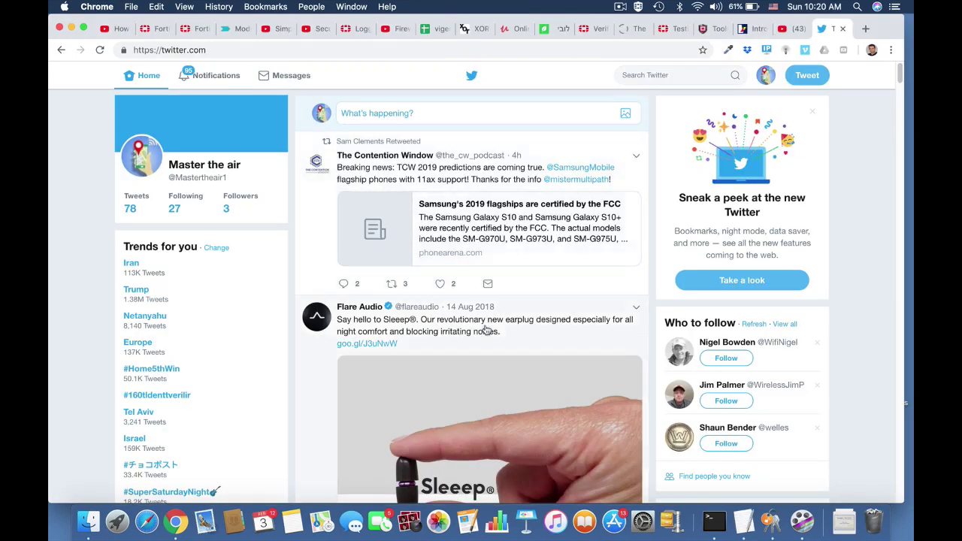
{"action": "scroll", "coordinate": [485, 330], "scroll_direction": "down", "scroll_amount": 3}
{"action": "scroll", "coordinate": [486, 330], "scroll_direction": "down", "scroll_amount": 10}
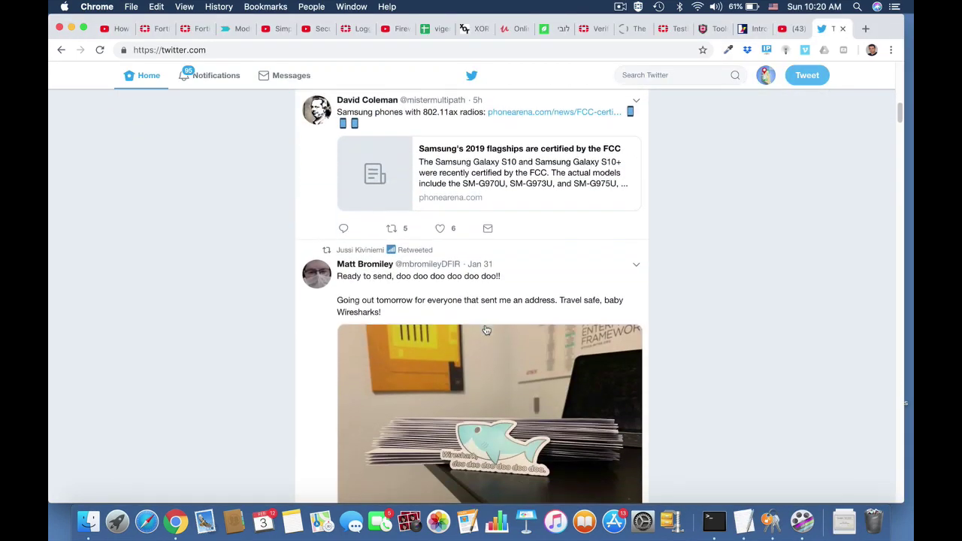
{"action": "scroll", "coordinate": [485, 321], "scroll_direction": "up", "scroll_amount": 10}
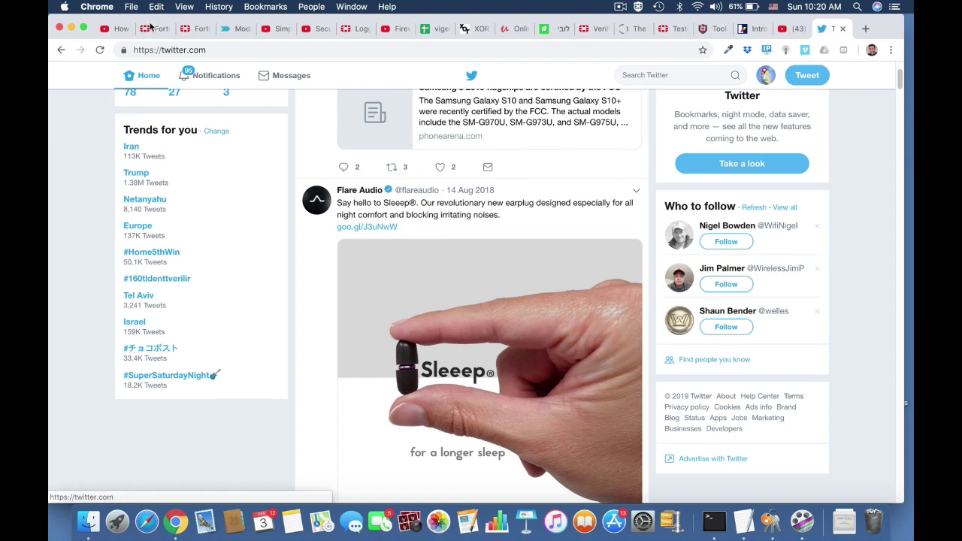
{"action": "left_click", "coordinate": [157, 30]}
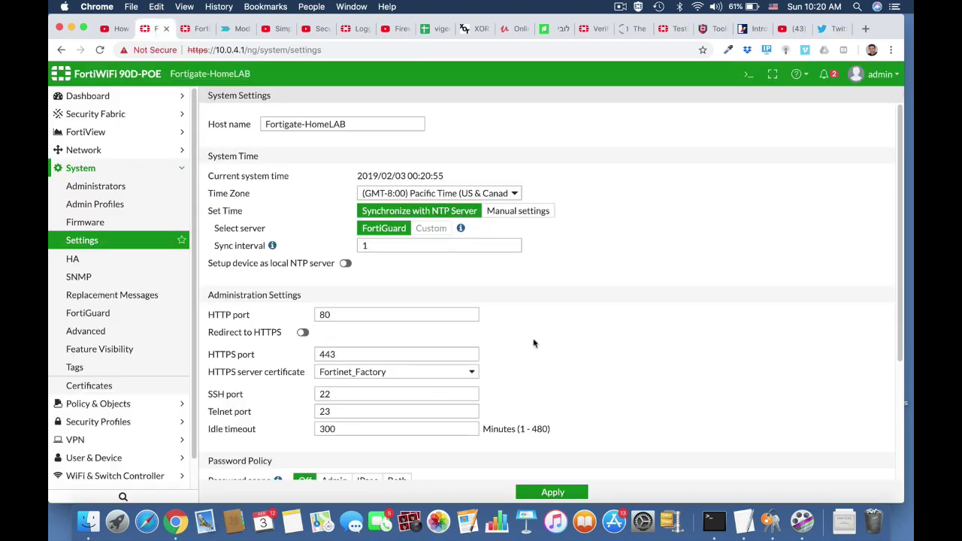
Step: Set NGFW mode to Policy-based with certificate-inspection and apply the system settings
{"action": "left_click", "coordinate": [107, 172]}
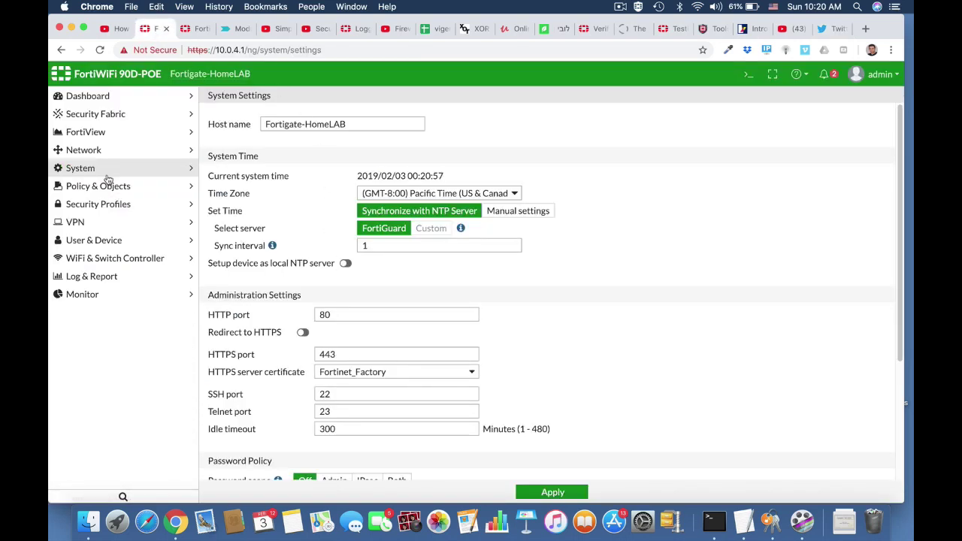
{"action": "left_click", "coordinate": [97, 170]}
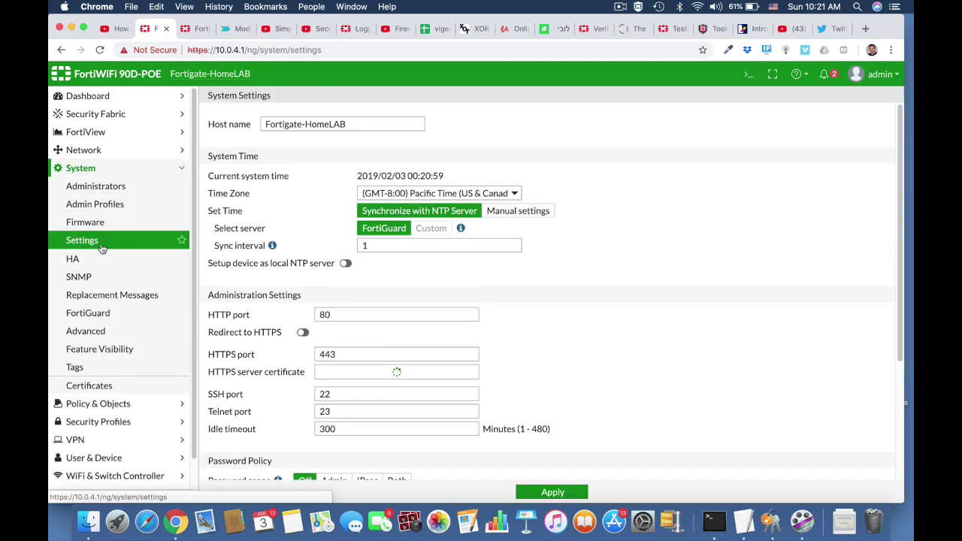
{"action": "scroll", "coordinate": [458, 379], "scroll_direction": "down", "scroll_amount": 5}
{"action": "left_click", "coordinate": [381, 451]}
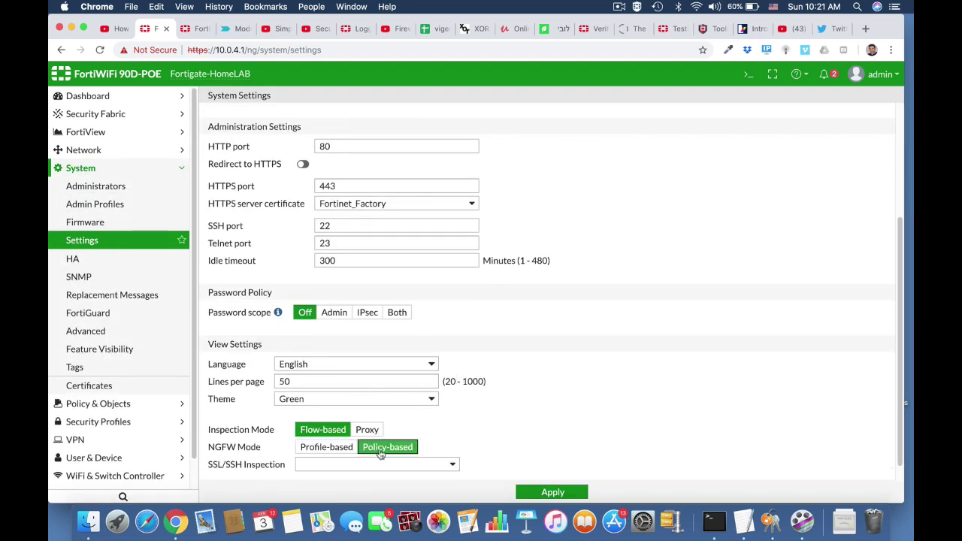
{"action": "right_click", "coordinate": [454, 468]}
{"action": "left_click", "coordinate": [432, 466]}
{"action": "left_click", "coordinate": [433, 466]}
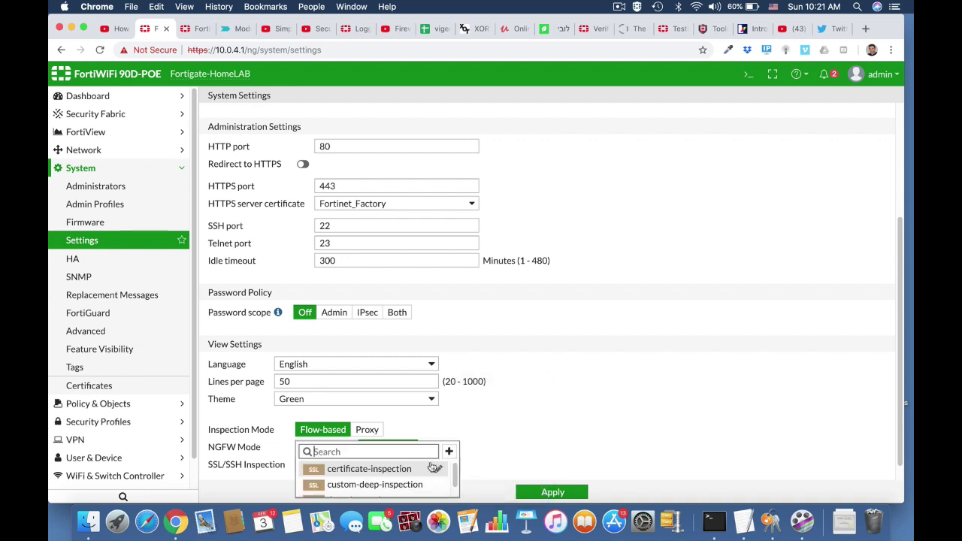
{"action": "left_click", "coordinate": [421, 468]}
{"action": "scroll", "coordinate": [579, 440], "scroll_direction": "down", "scroll_amount": 1}
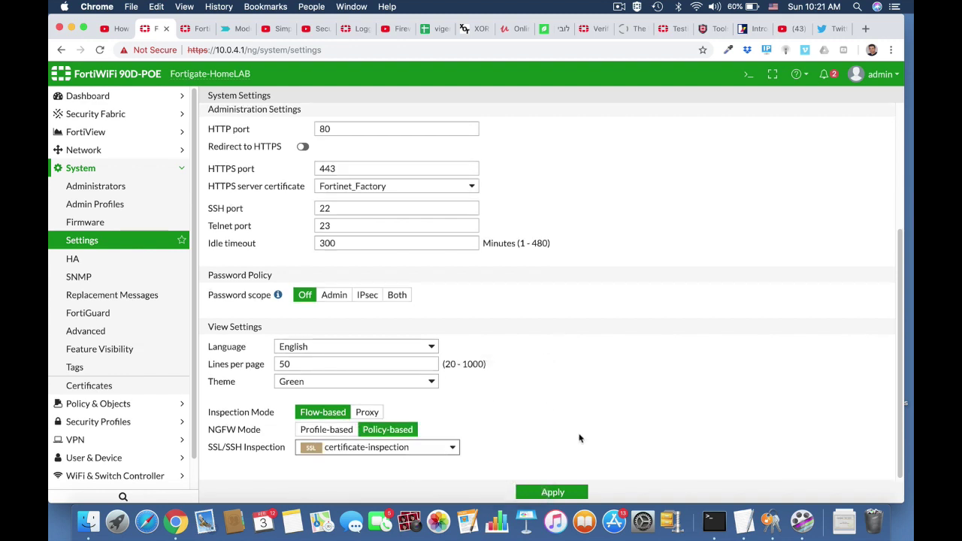
{"action": "left_click", "coordinate": [552, 492]}
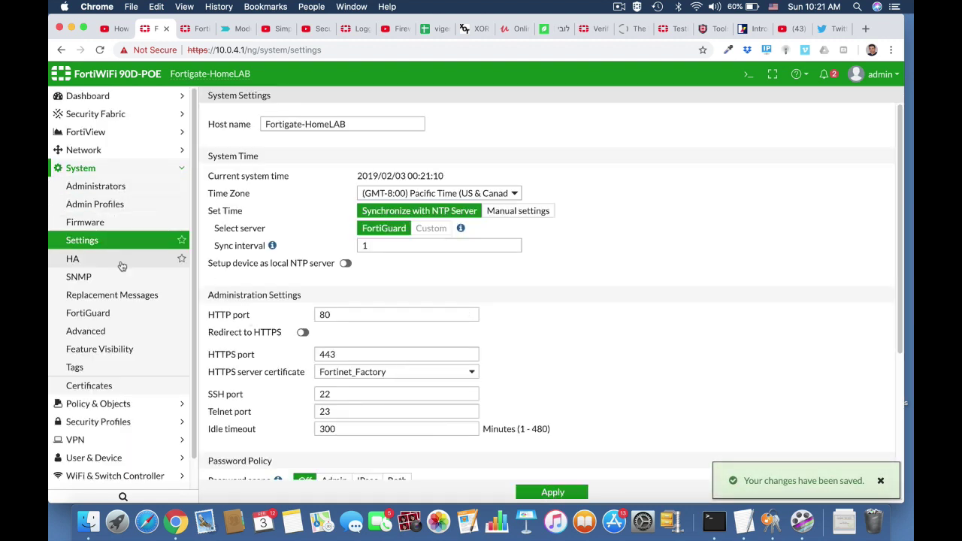
Step: Go to the Central SNAT list under Policy & Objects
{"action": "left_click", "coordinate": [93, 153]}
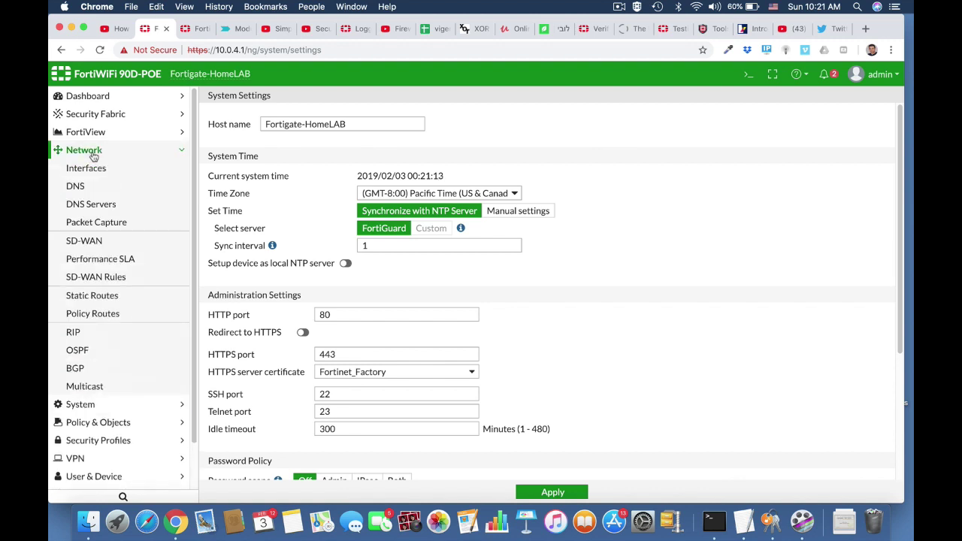
{"action": "left_click", "coordinate": [128, 422]}
{"action": "left_click", "coordinate": [105, 222]}
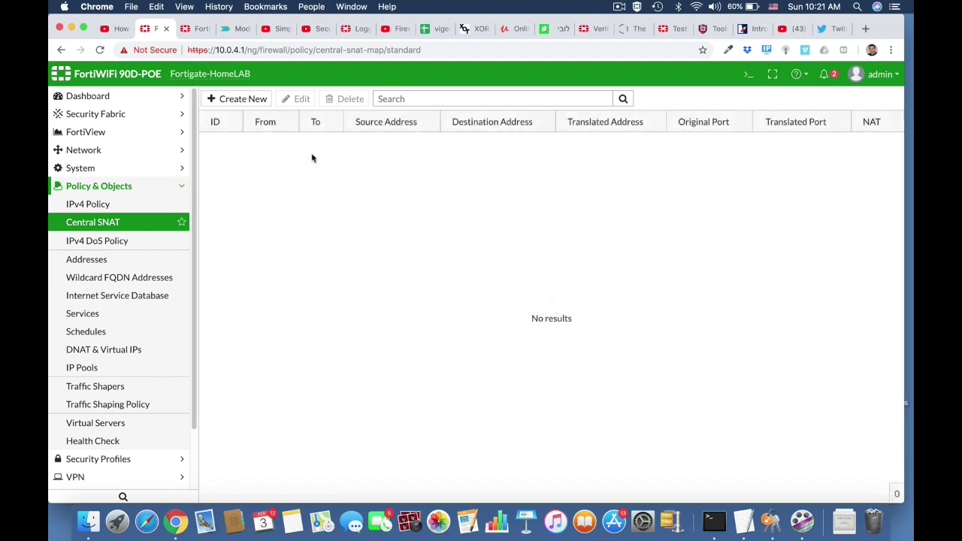
Step: Create a Central SNAT rule from LAN (internal) to wan1, source and destination all, NAT on
{"action": "left_click", "coordinate": [258, 100]}
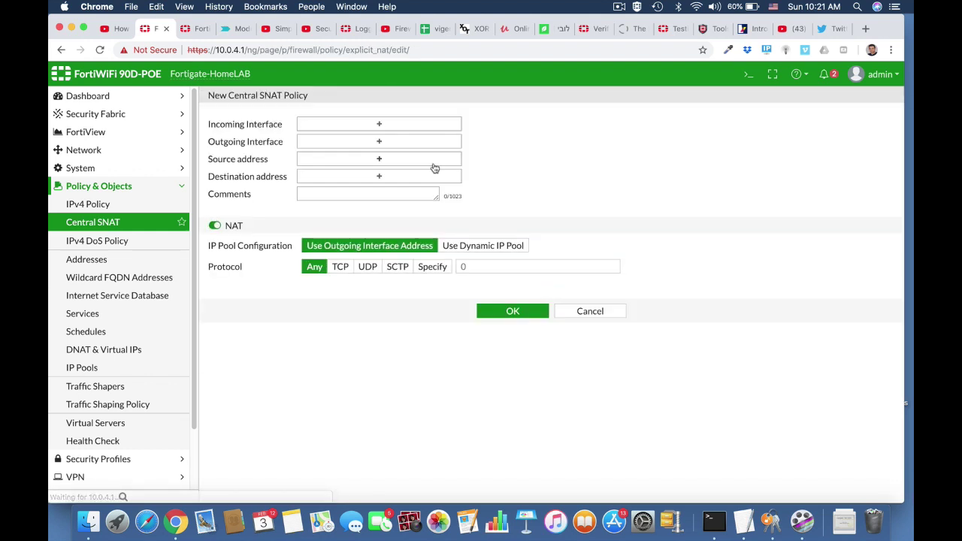
{"action": "left_click", "coordinate": [401, 126]}
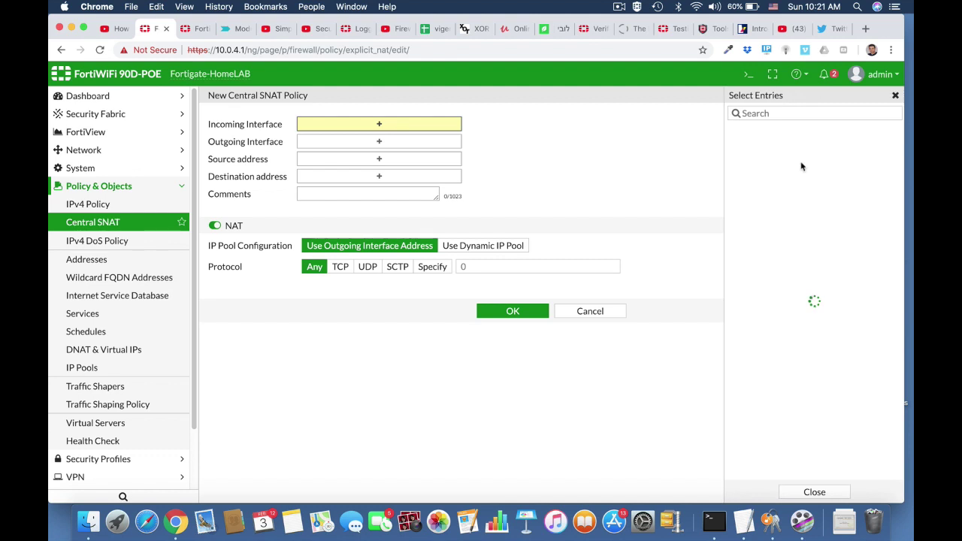
{"action": "left_click", "coordinate": [782, 145]}
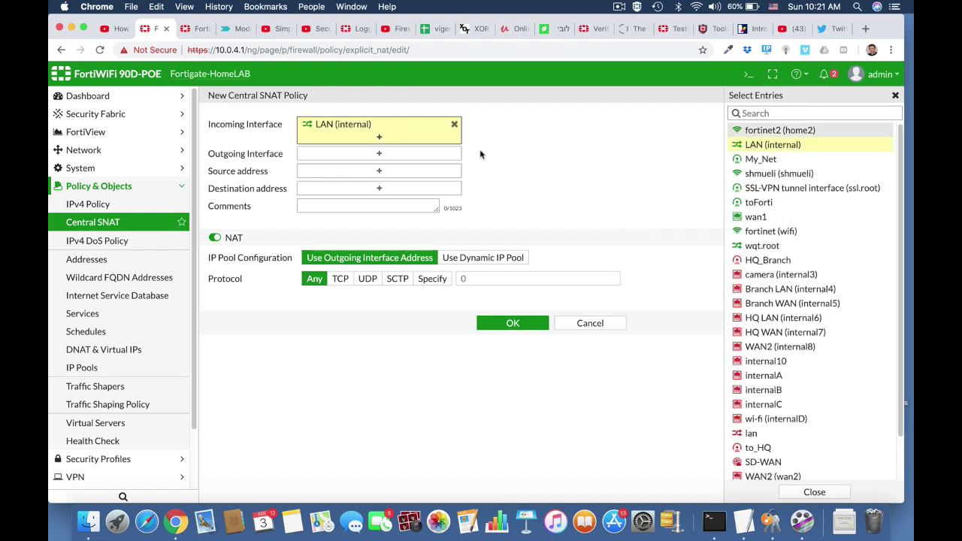
{"action": "left_click", "coordinate": [455, 155]}
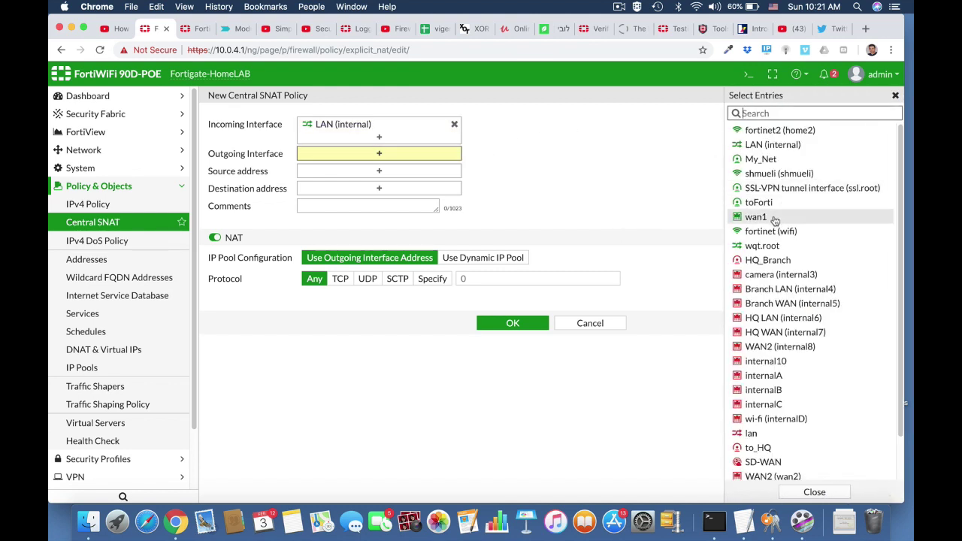
{"action": "left_click", "coordinate": [758, 217]}
{"action": "left_click", "coordinate": [399, 181]}
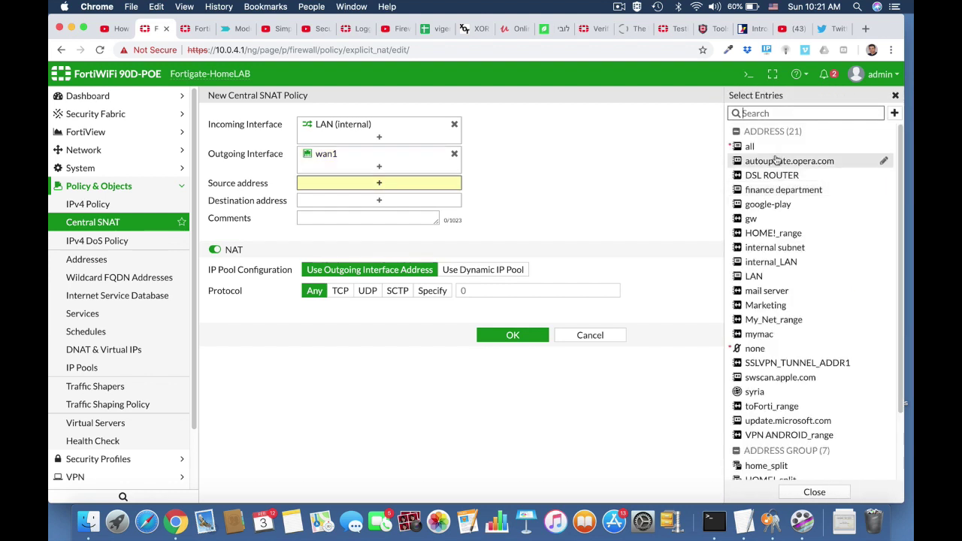
{"action": "left_click", "coordinate": [752, 147]}
{"action": "left_click", "coordinate": [410, 211]}
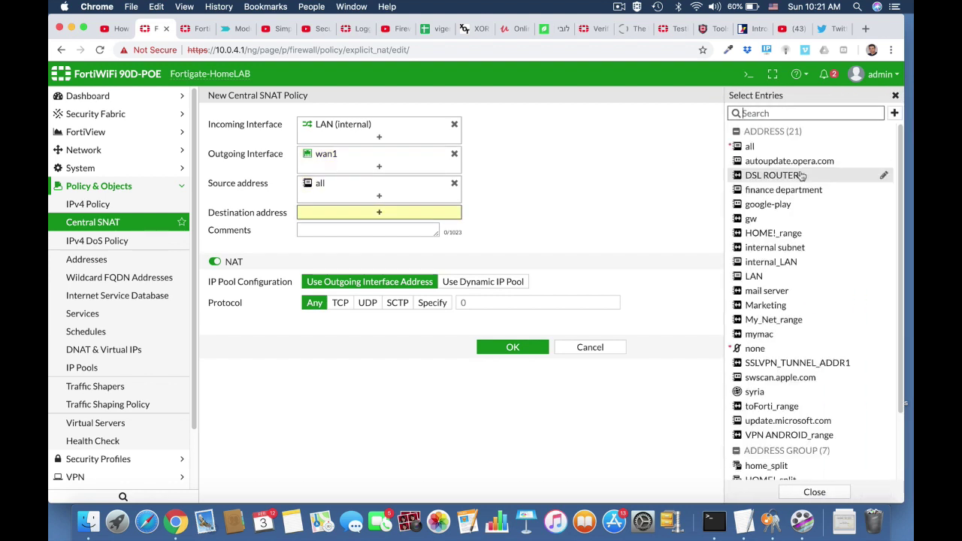
{"action": "left_click", "coordinate": [751, 146]}
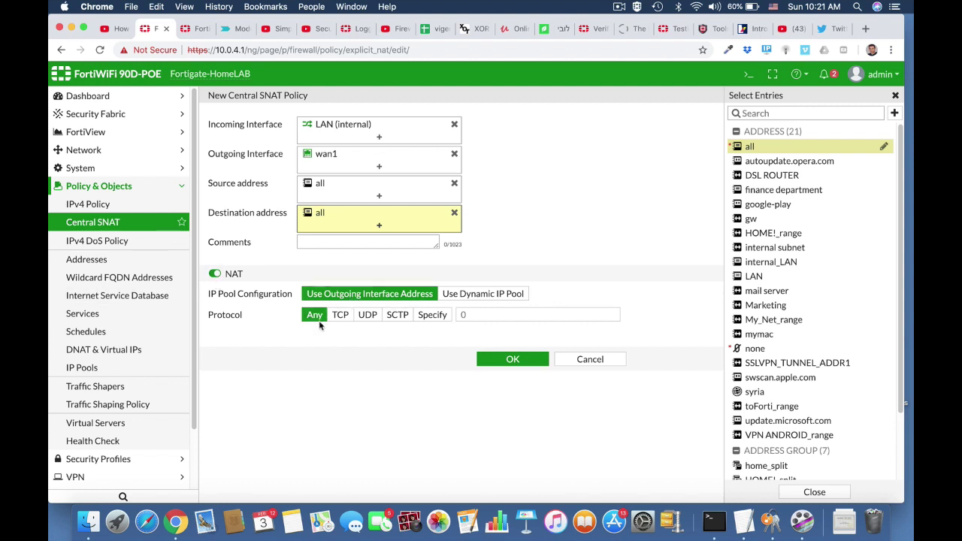
{"action": "left_click", "coordinate": [515, 361]}
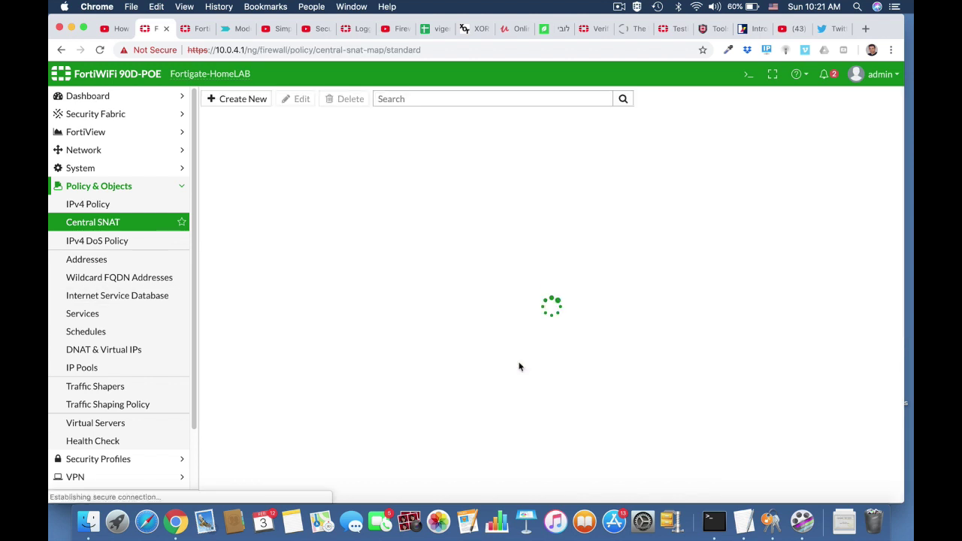
Step: Start a new IPv4 policy with LAN (internal) incoming and wan1 outgoing
{"action": "left_click", "coordinate": [137, 204]}
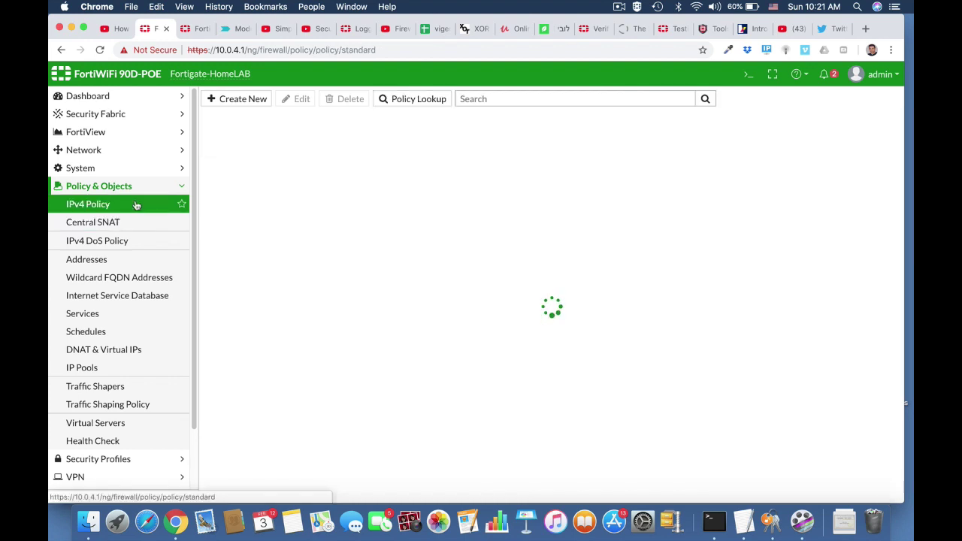
{"action": "left_click", "coordinate": [258, 100]}
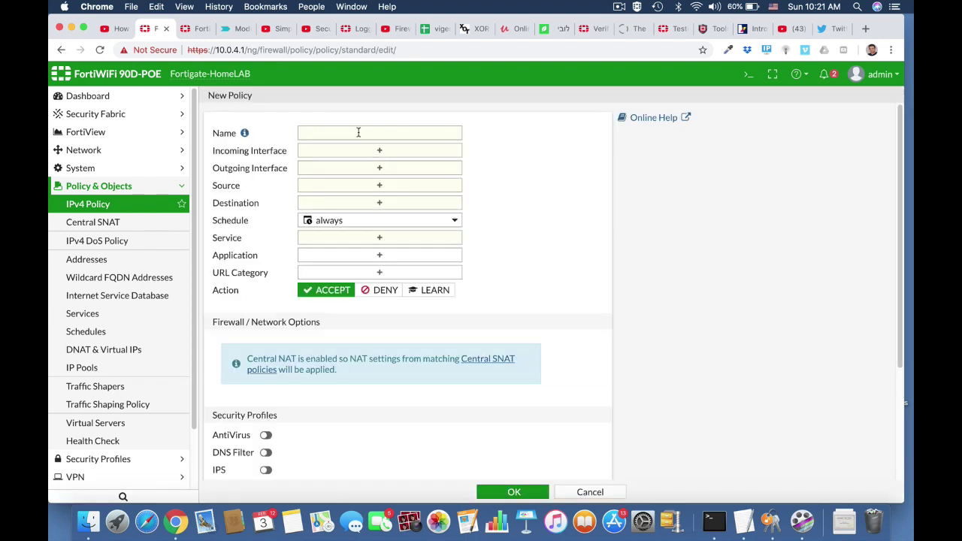
{"action": "left_click", "coordinate": [358, 132]}
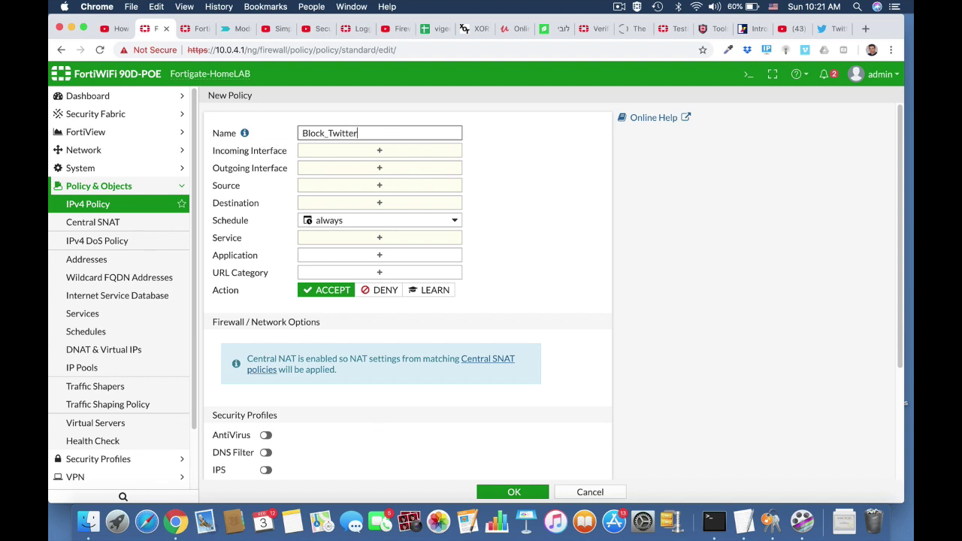
{"action": "left_click", "coordinate": [390, 153]}
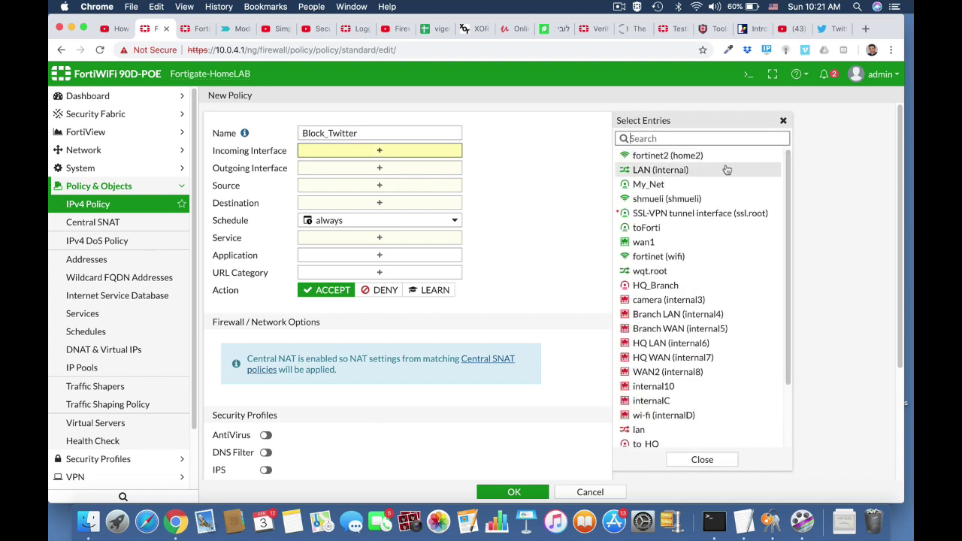
{"action": "left_click", "coordinate": [660, 170]}
{"action": "left_click", "coordinate": [444, 181]}
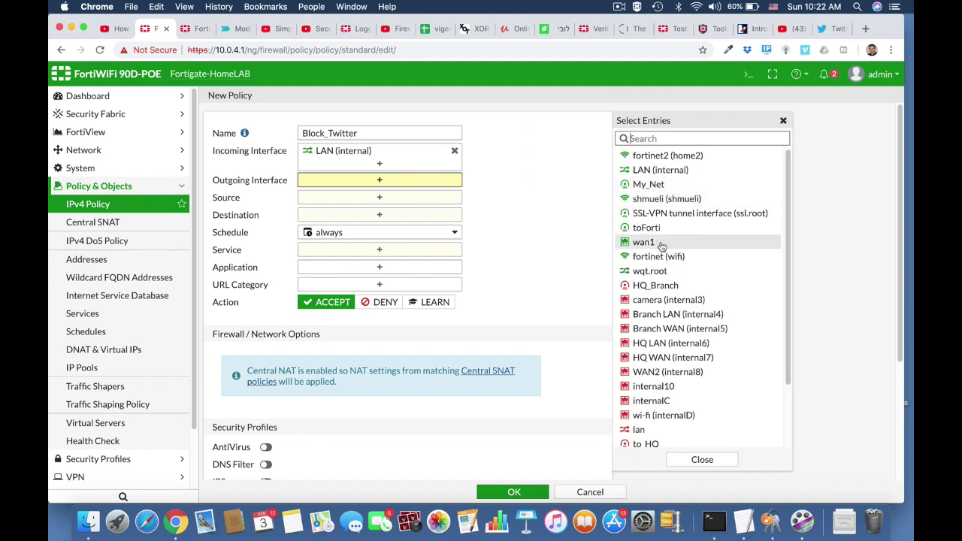
{"action": "left_click", "coordinate": [645, 242]}
Step: Set the policy source and destination to all and the service to ALL
{"action": "left_click", "coordinate": [448, 212]}
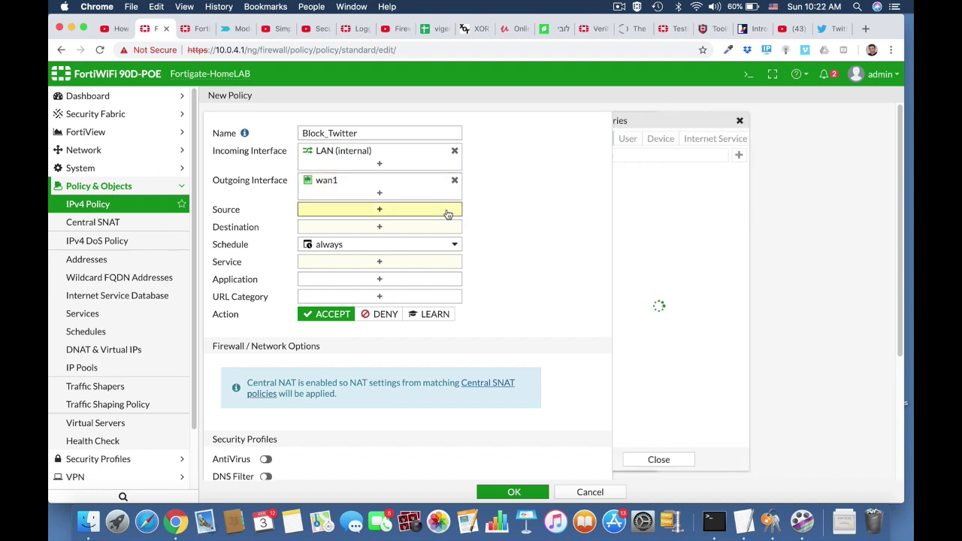
{"action": "left_click", "coordinate": [638, 192]}
{"action": "left_click", "coordinate": [375, 239]}
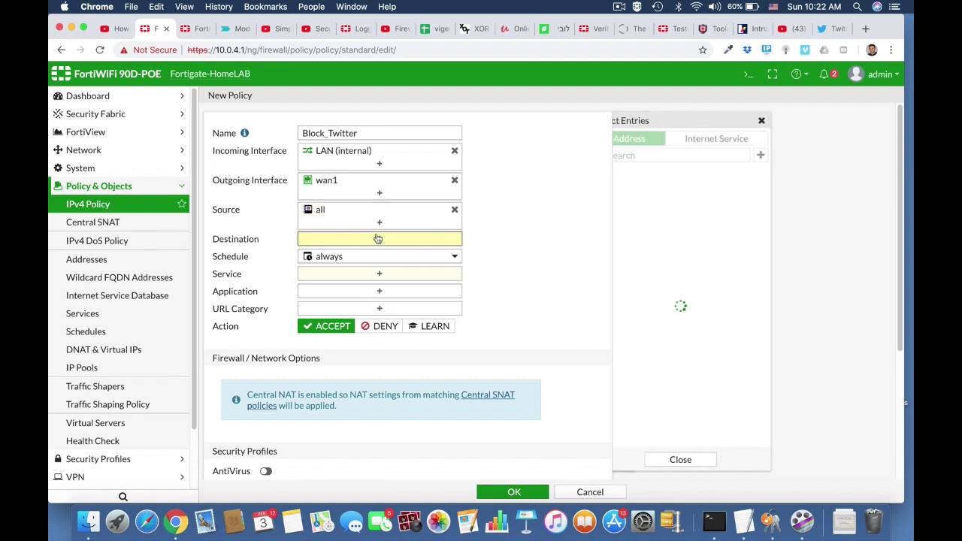
{"action": "left_click", "coordinate": [636, 190]}
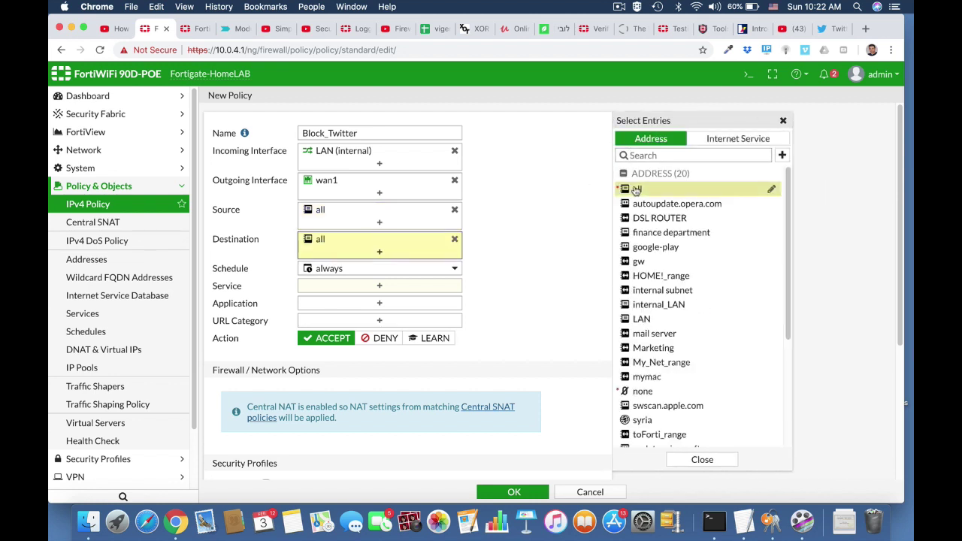
{"action": "left_click", "coordinate": [391, 292]}
{"action": "left_click", "coordinate": [639, 185]}
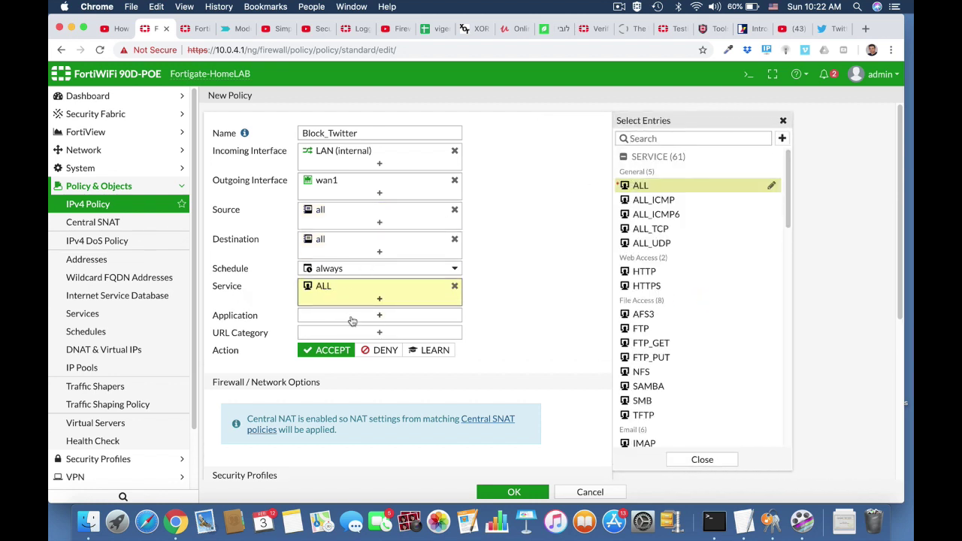
Step: Match Twitter, Twitter_Login and Twitter_Post, deny them with violation logging, and save
{"action": "left_click", "coordinate": [380, 314]}
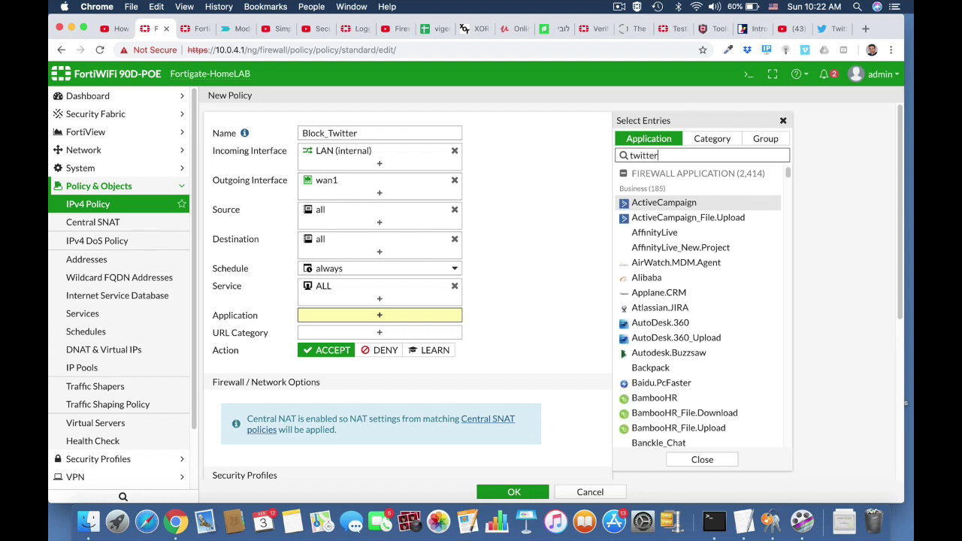
{"action": "left_click", "coordinate": [656, 202]}
{"action": "left_click", "coordinate": [654, 218]}
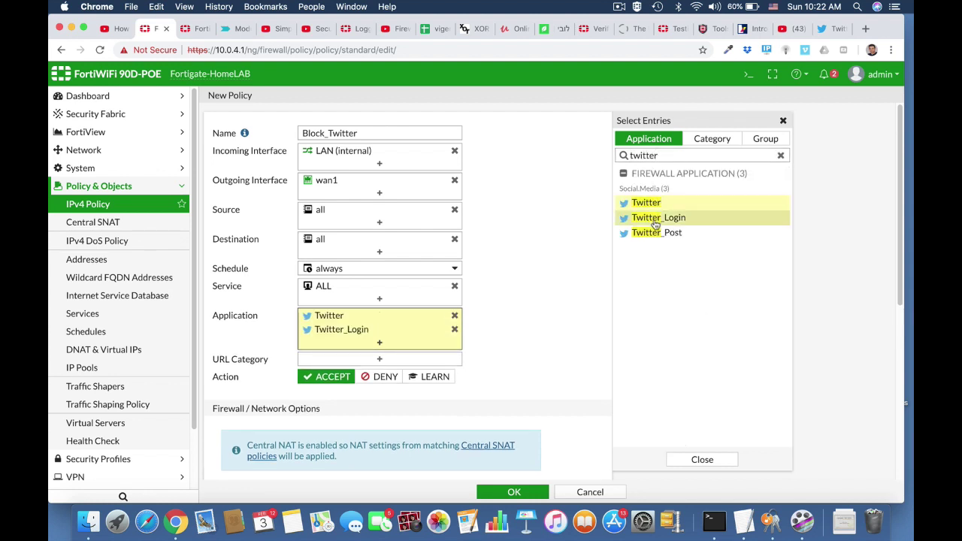
{"action": "left_click", "coordinate": [652, 233]}
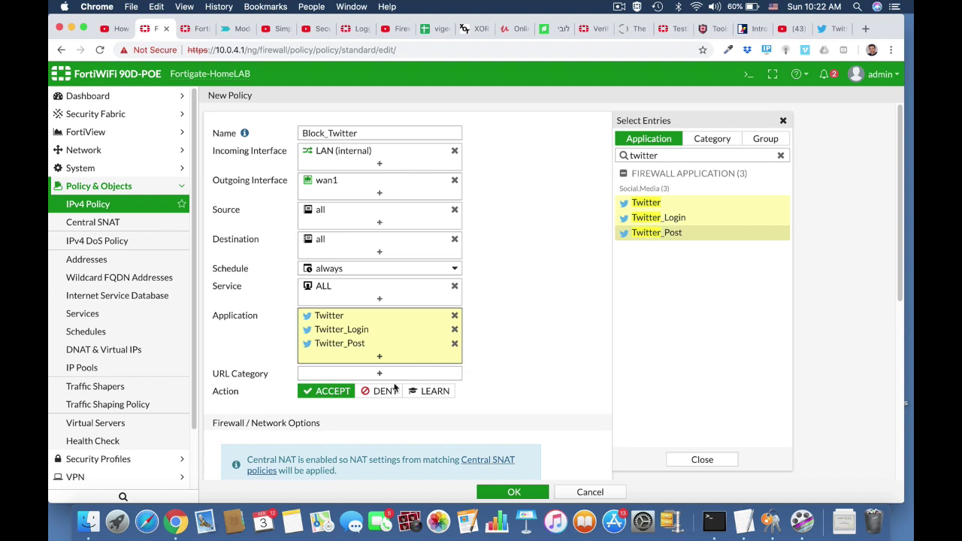
{"action": "left_click", "coordinate": [392, 389]}
{"action": "scroll", "coordinate": [511, 408], "scroll_direction": "down", "scroll_amount": 5}
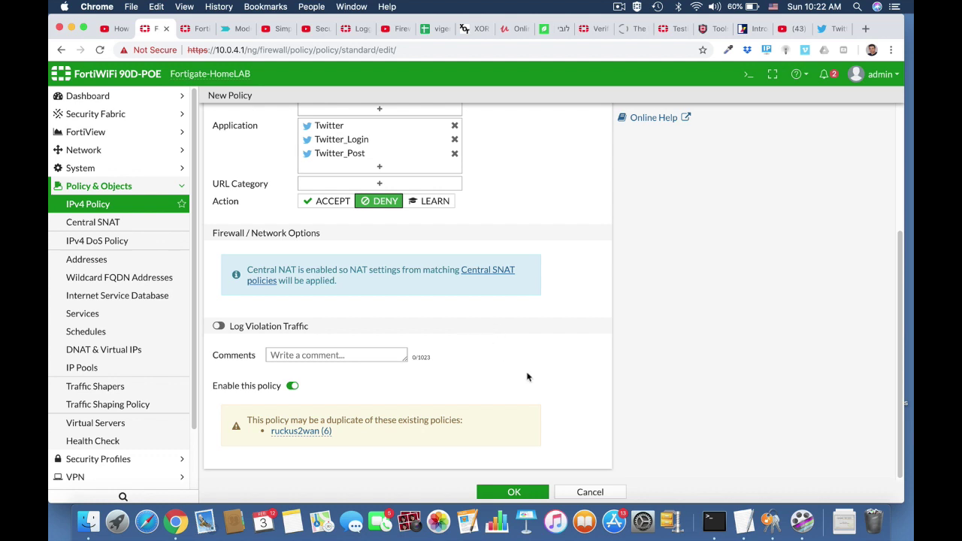
{"action": "left_click", "coordinate": [218, 325]}
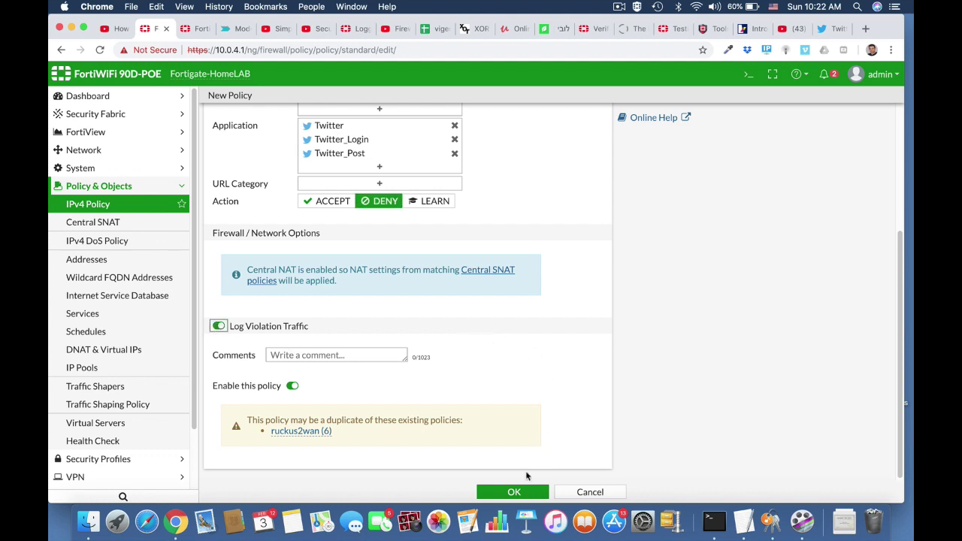
{"action": "left_click", "coordinate": [527, 492]}
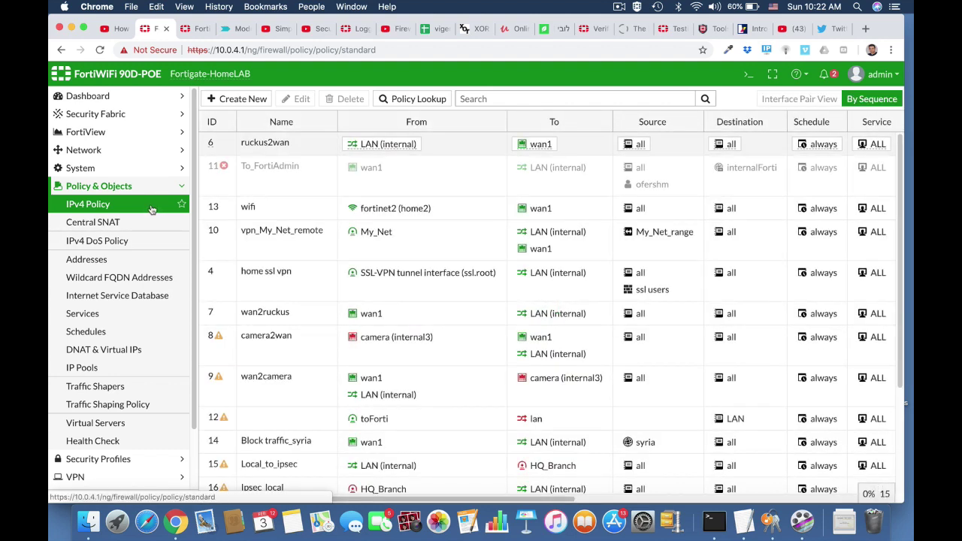
Step: Drag policy 18 Block_Twitter above ruckus2wan to the top, then reload the list
{"action": "scroll", "coordinate": [311, 372], "scroll_direction": "down", "scroll_amount": 5}
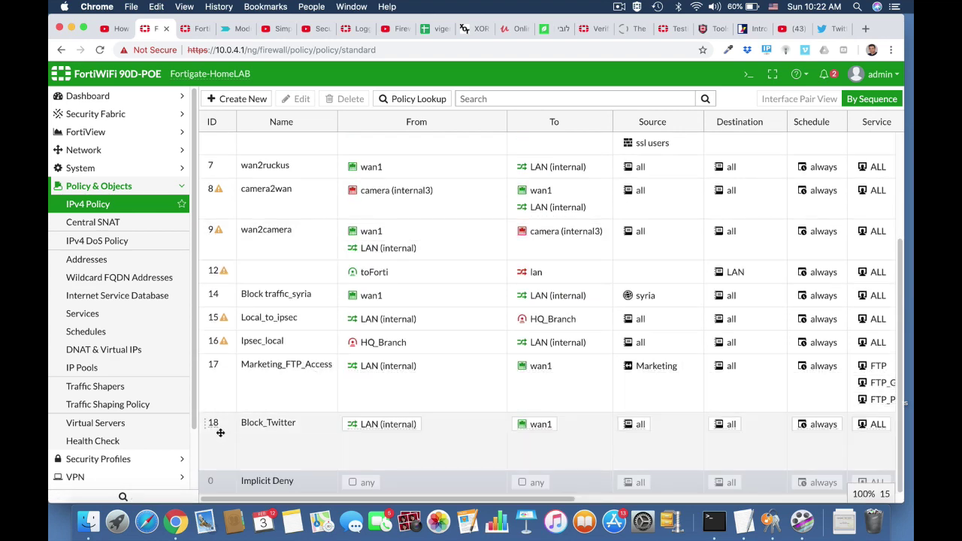
{"action": "left_click_drag", "start_coordinate": [213, 424], "coordinate": [213, 147]}
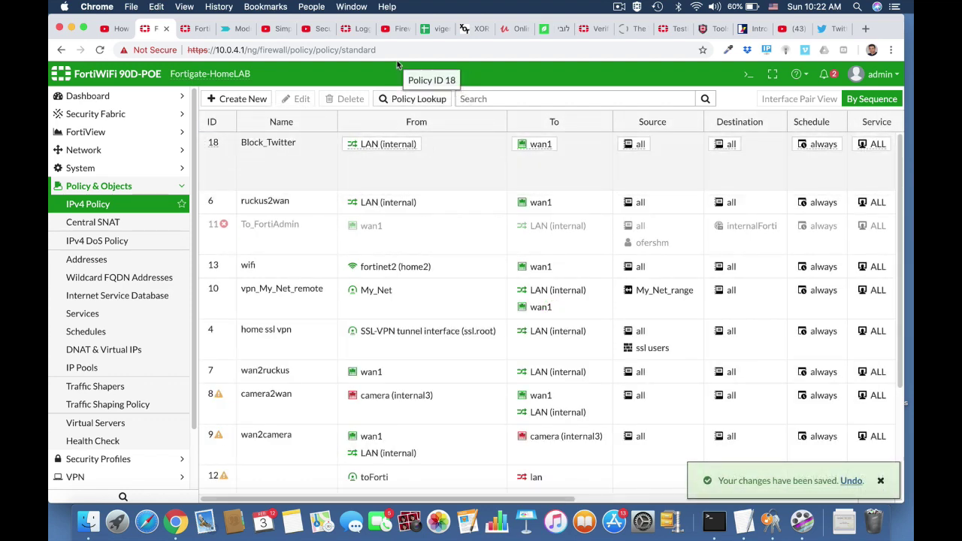
{"action": "left_click", "coordinate": [423, 51]}
{"action": "key", "text": "Return"}
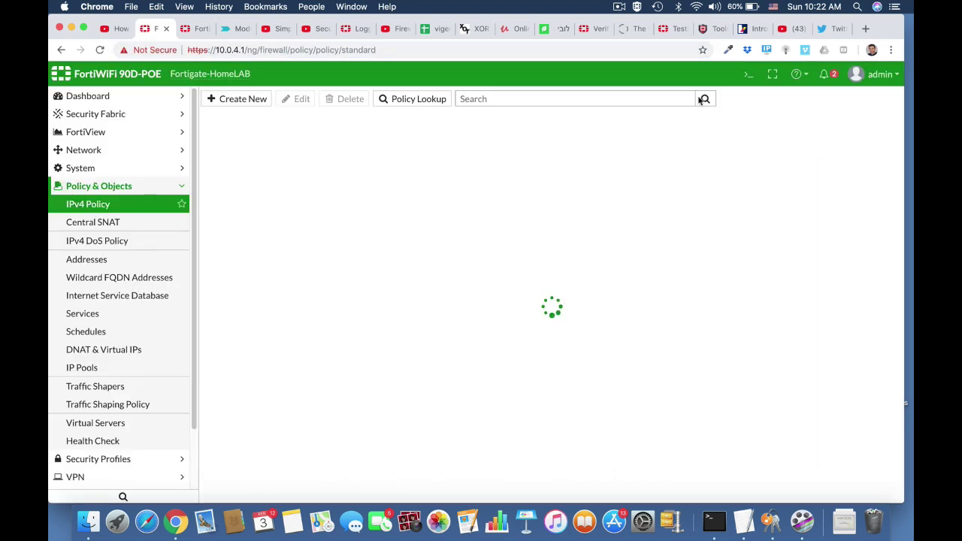
Step: Close the Twitter tab, quit Chrome completely and relaunch it
{"action": "left_click", "coordinate": [836, 28]}
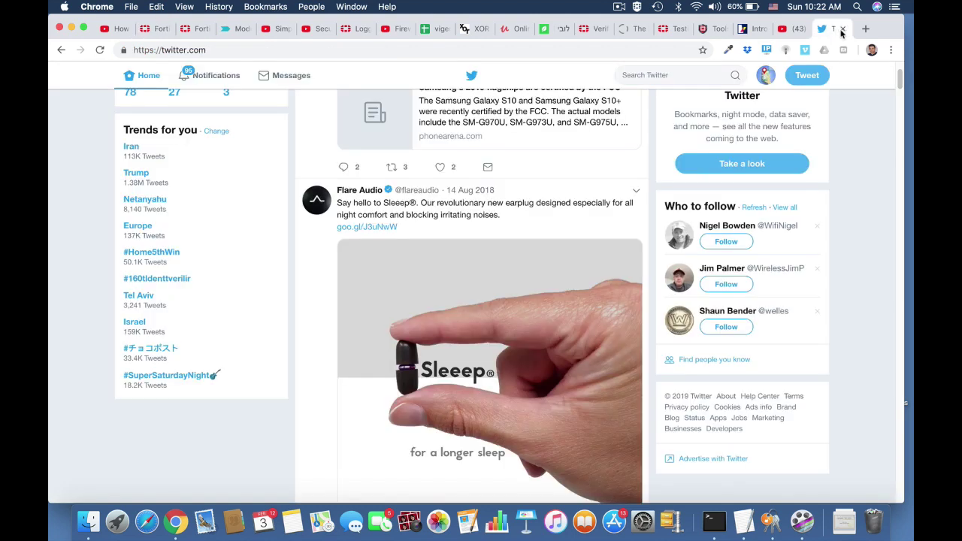
{"action": "left_click", "coordinate": [842, 29]}
{"action": "key", "text": "super+q"}
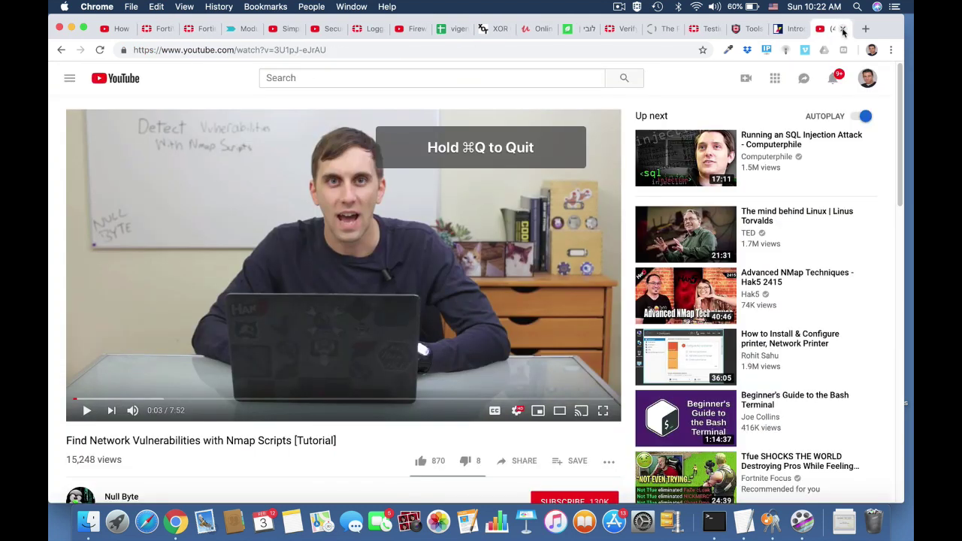
{"action": "key", "text": "super+q"}
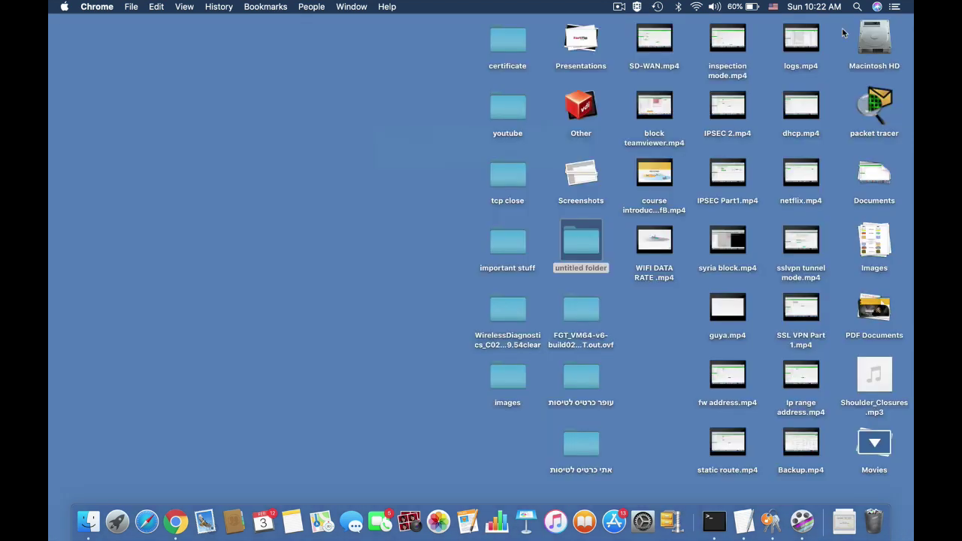
{"action": "left_click", "coordinate": [175, 521]}
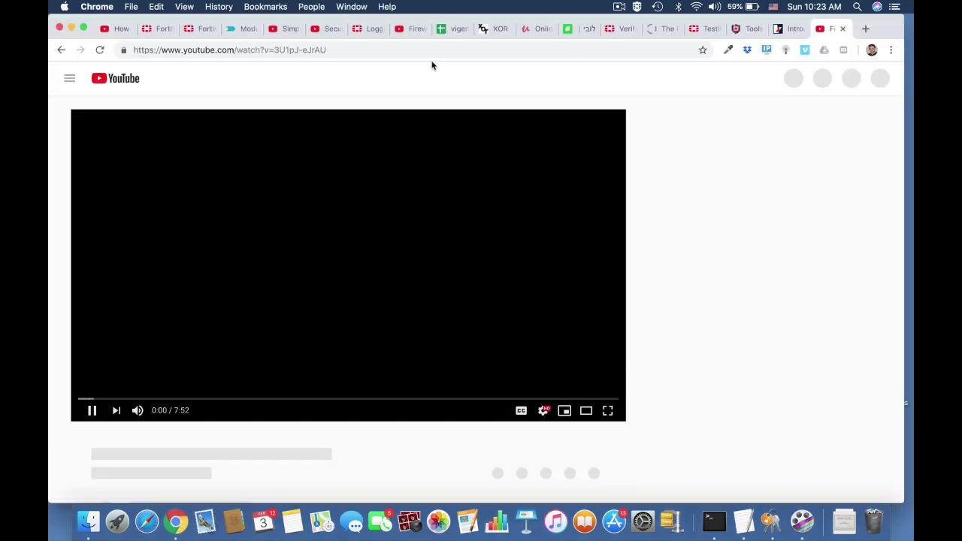
Step: Search for twitter and load twitter.com to test the block, then return to FortiGate
{"action": "key", "text": "super+t"}
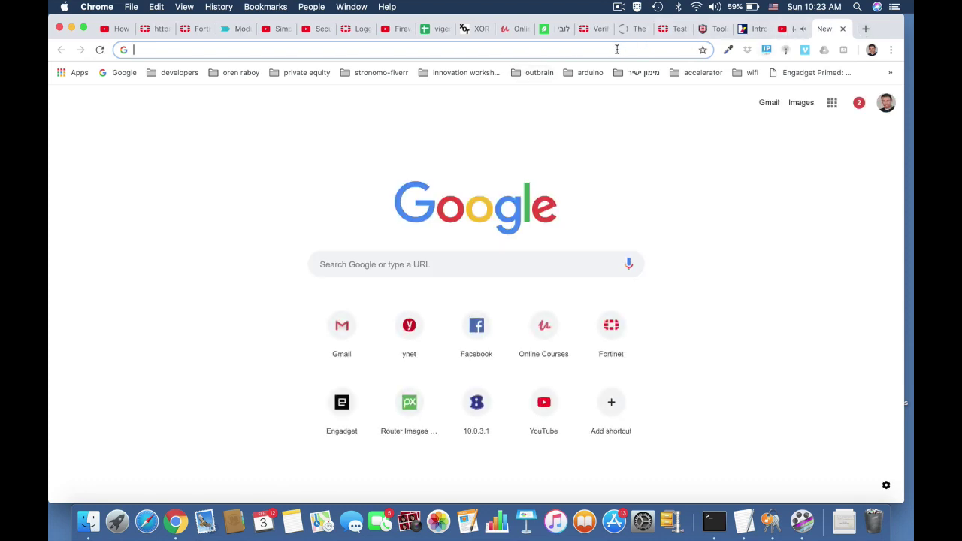
{"action": "type", "text": "twiit"}
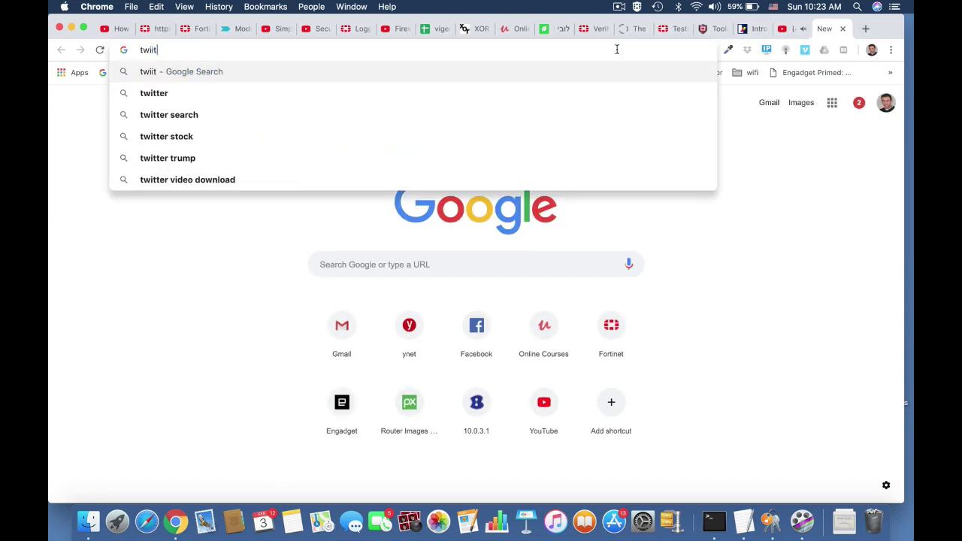
{"action": "key", "text": "Down"}
{"action": "key", "text": "Return"}
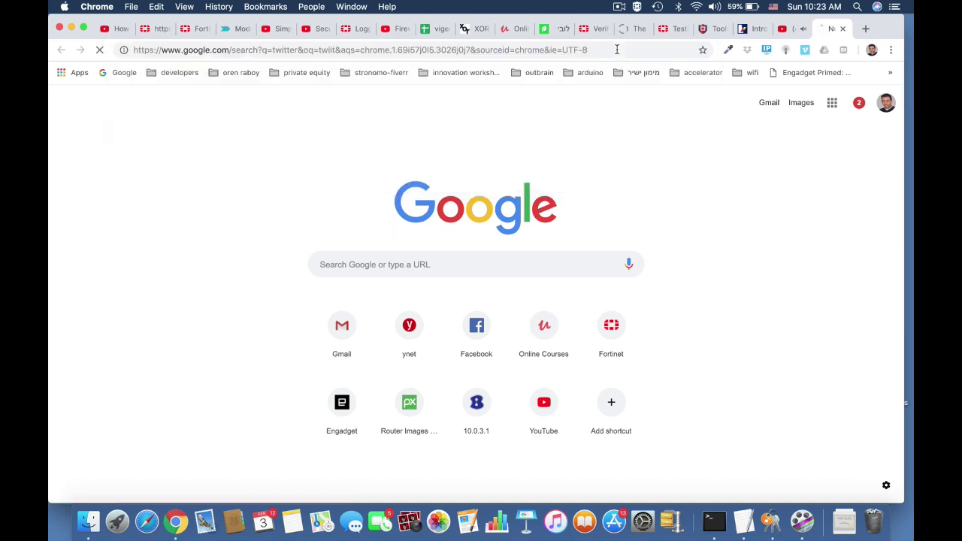
{"action": "left_click", "coordinate": [245, 174]}
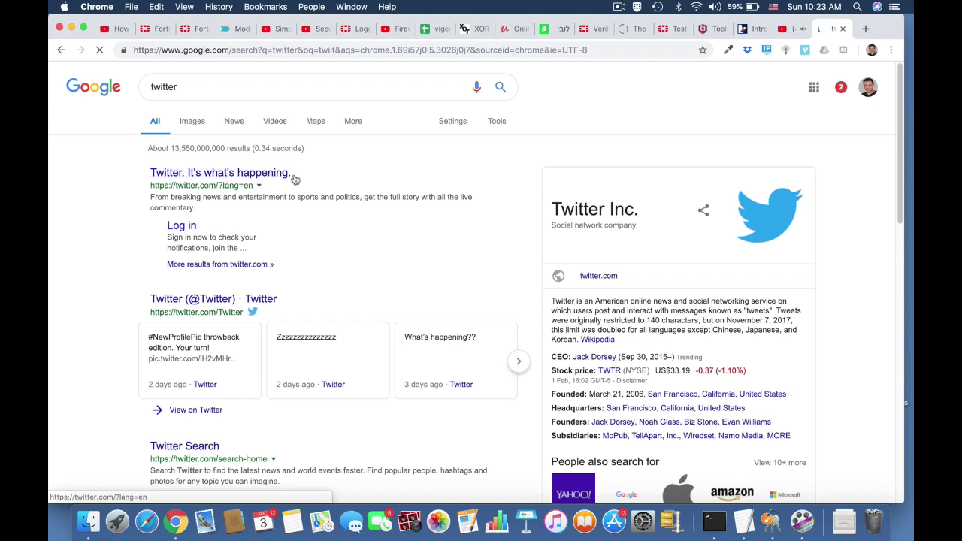
{"action": "left_click", "coordinate": [445, 49]}
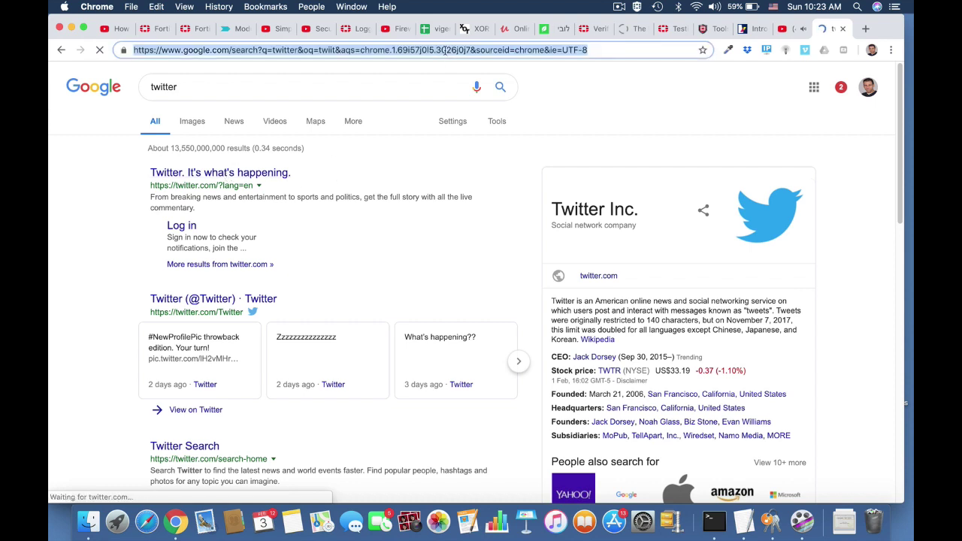
{"action": "type", "text": "twitter"}
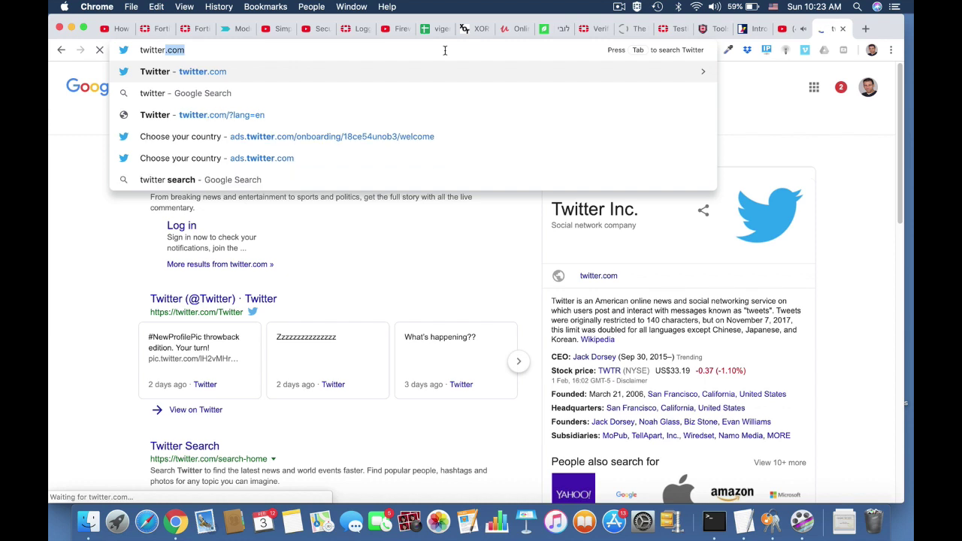
{"action": "key", "text": "Return"}
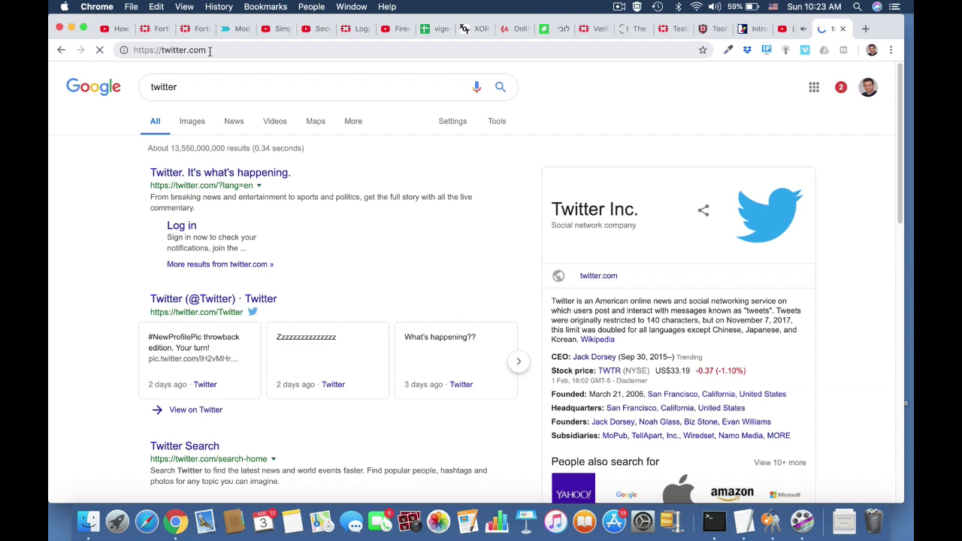
{"action": "left_click", "coordinate": [158, 28]}
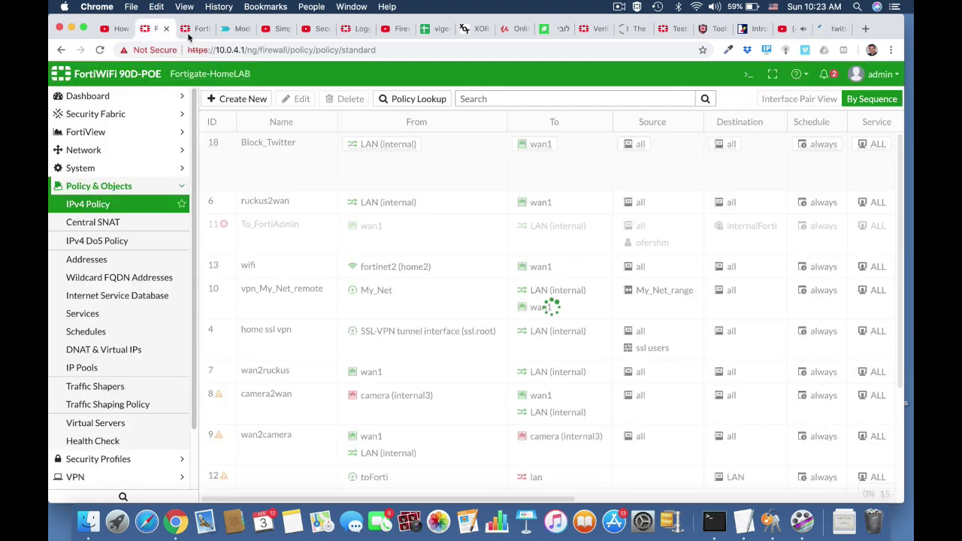
Step: Open the Application Control log under Log & Report showing the blocked Twitter connections
{"action": "scroll", "coordinate": [124, 412], "scroll_direction": "down", "scroll_amount": 2}
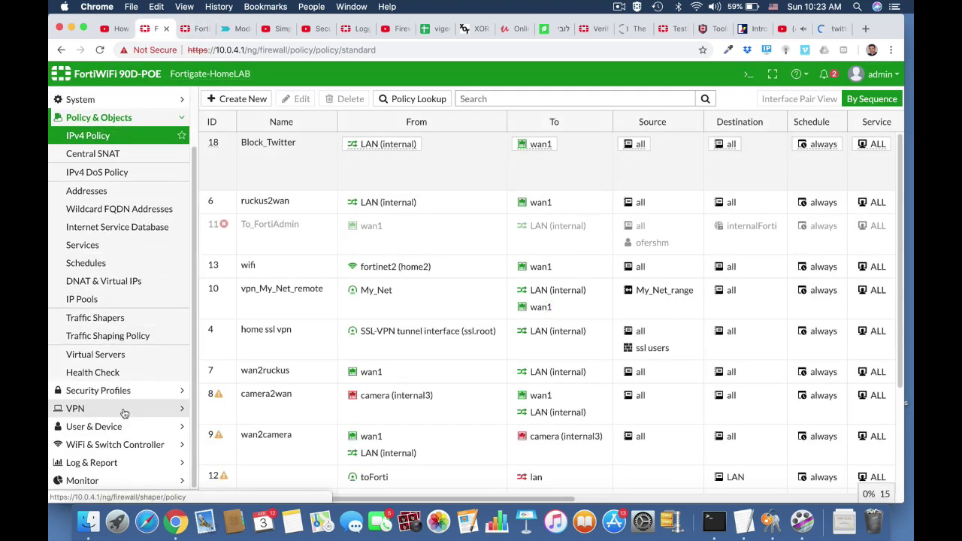
{"action": "left_click", "coordinate": [104, 464]}
{"action": "scroll", "coordinate": [106, 467], "scroll_direction": "down", "scroll_amount": 1}
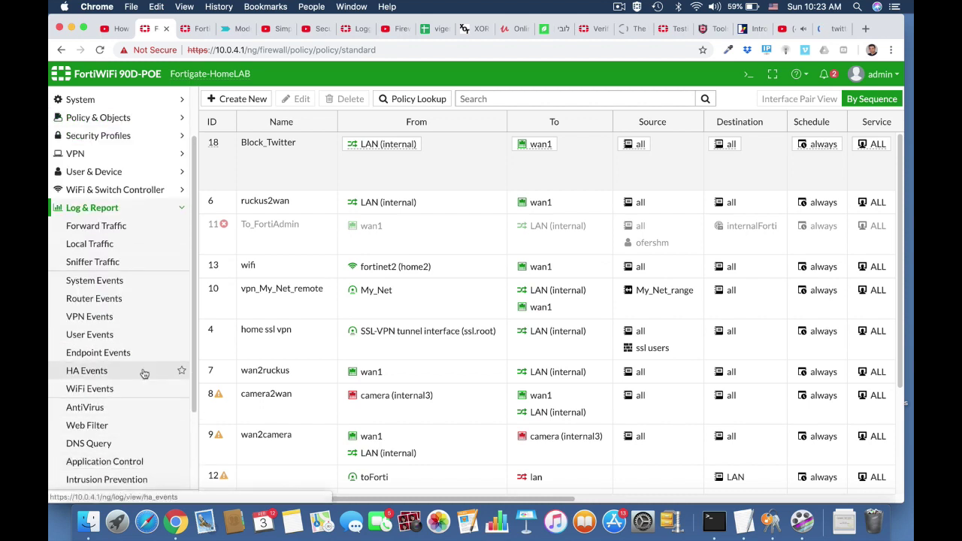
{"action": "left_click", "coordinate": [133, 461]}
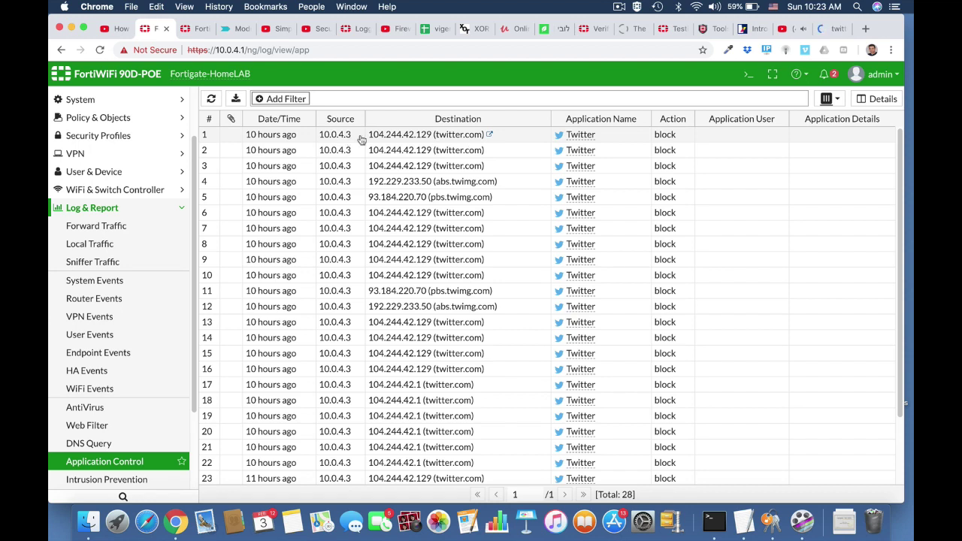
{"action": "left_click", "coordinate": [620, 6]}
{"action": "left_click", "coordinate": [628, 32]}
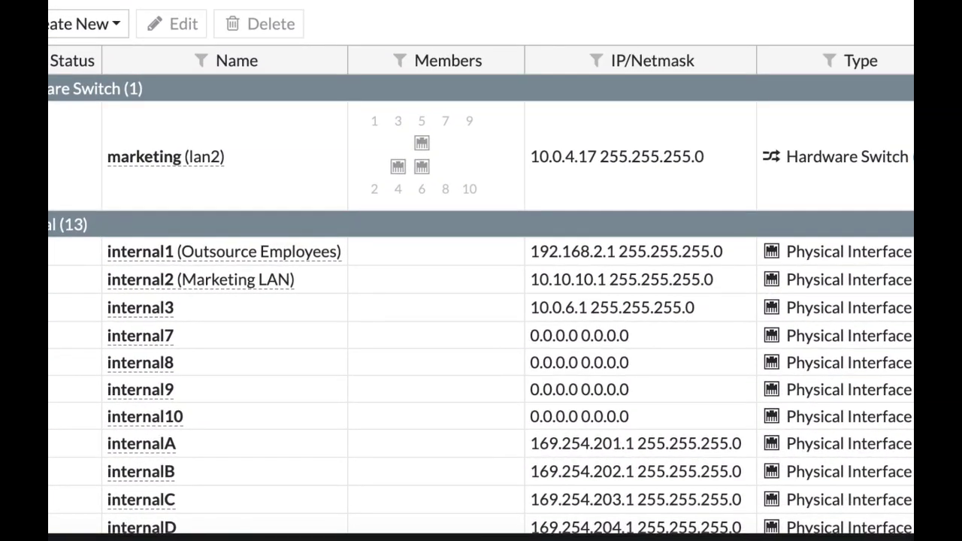
Step: Expand User & Device in the sidebar and open the User Groups list
{"action": "mouse_move", "coordinate": [308, 267]}
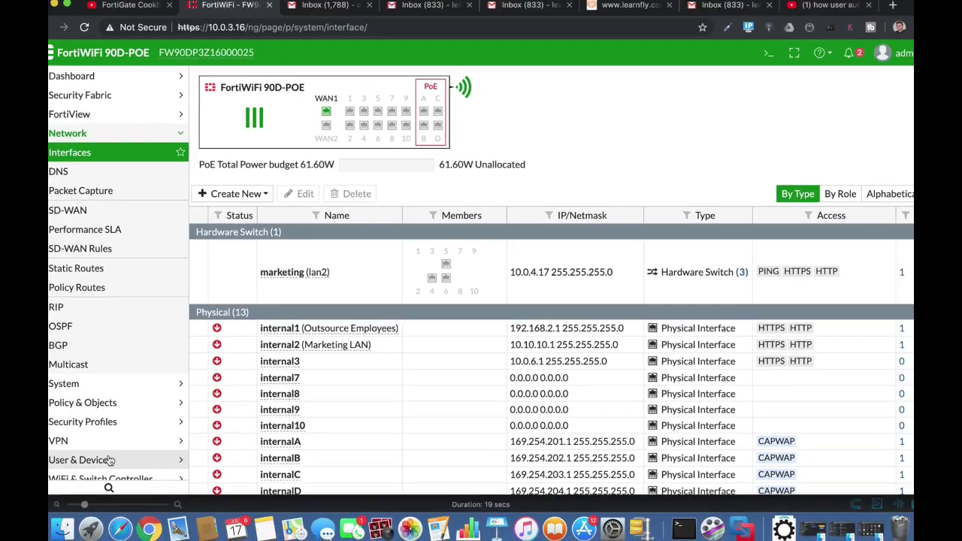
{"action": "left_click", "coordinate": [105, 457]}
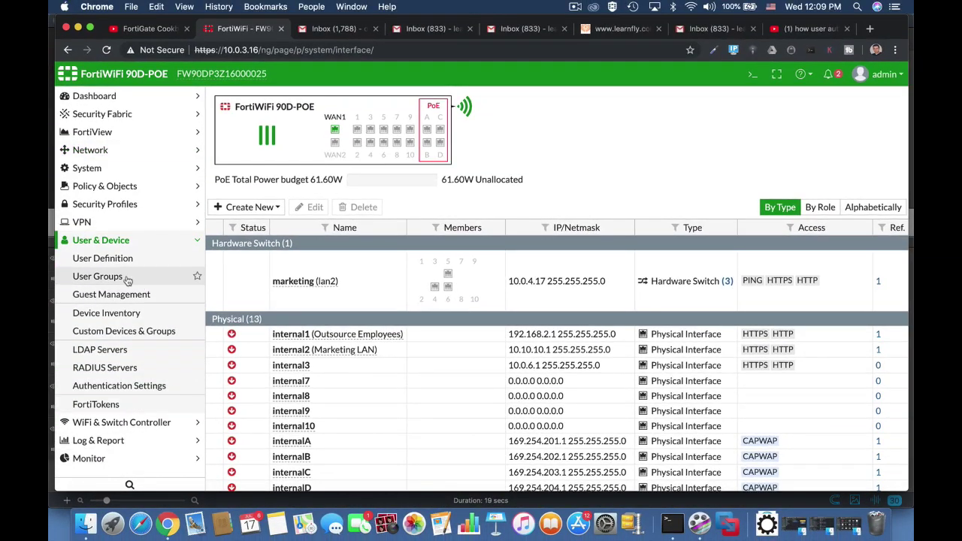
{"action": "left_click", "coordinate": [127, 277]}
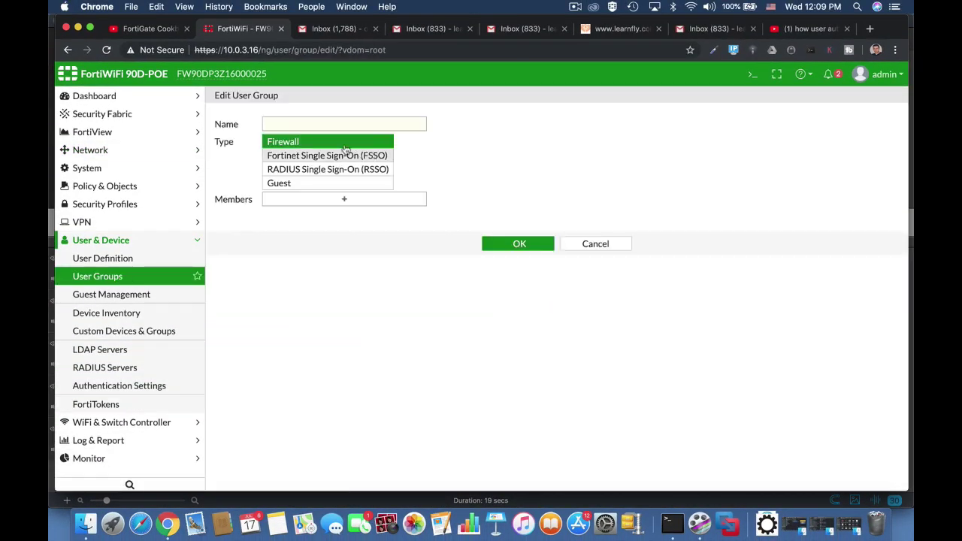
Step: Create the OutsourceEMP Guest group with a 4-hour expiration and save it
{"action": "type", "text": "Ou"}
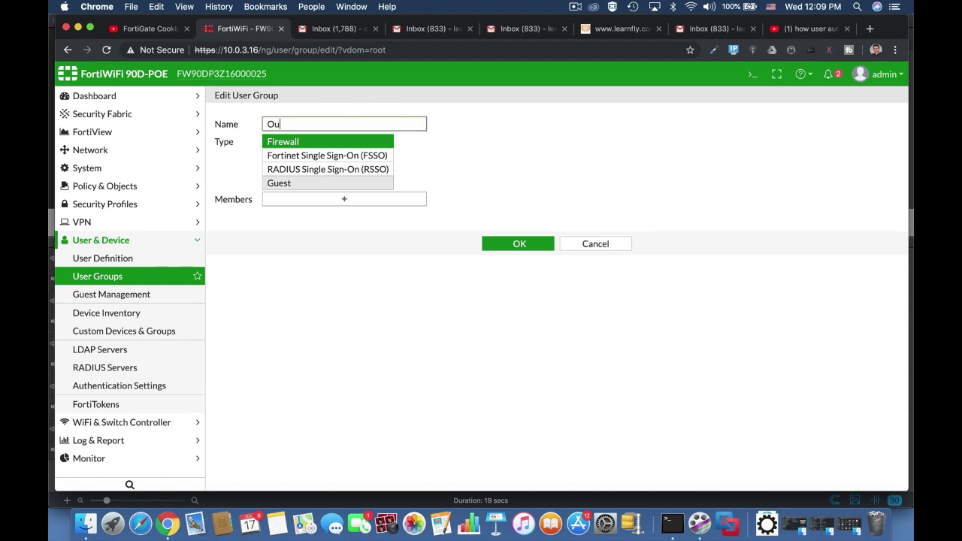
{"action": "type", "text": "tsourceEMP"}
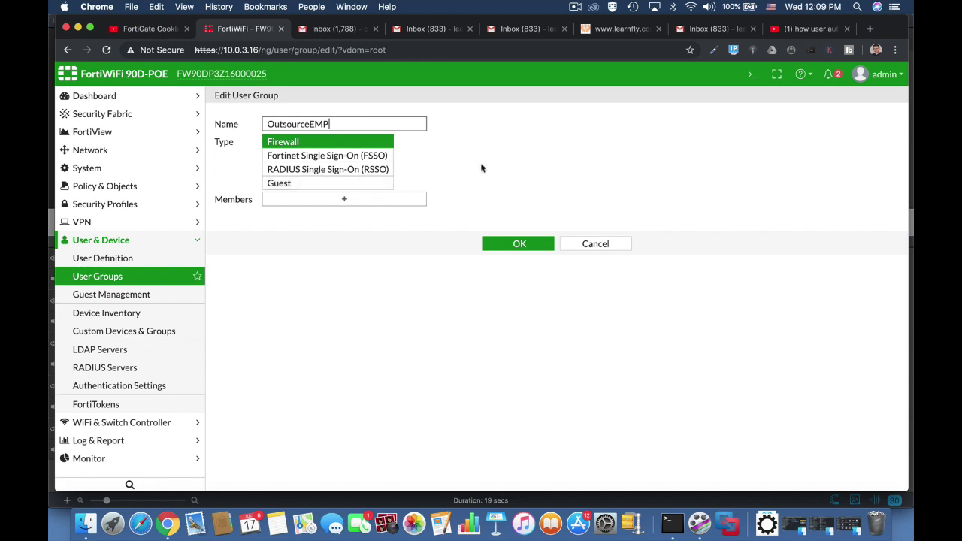
{"action": "left_click", "coordinate": [360, 183]}
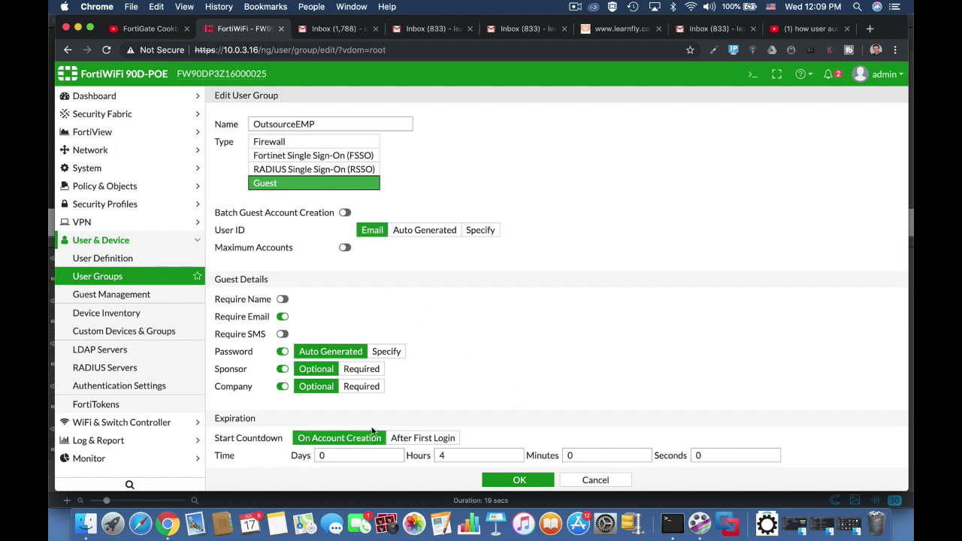
{"action": "double_click", "coordinate": [452, 460]}
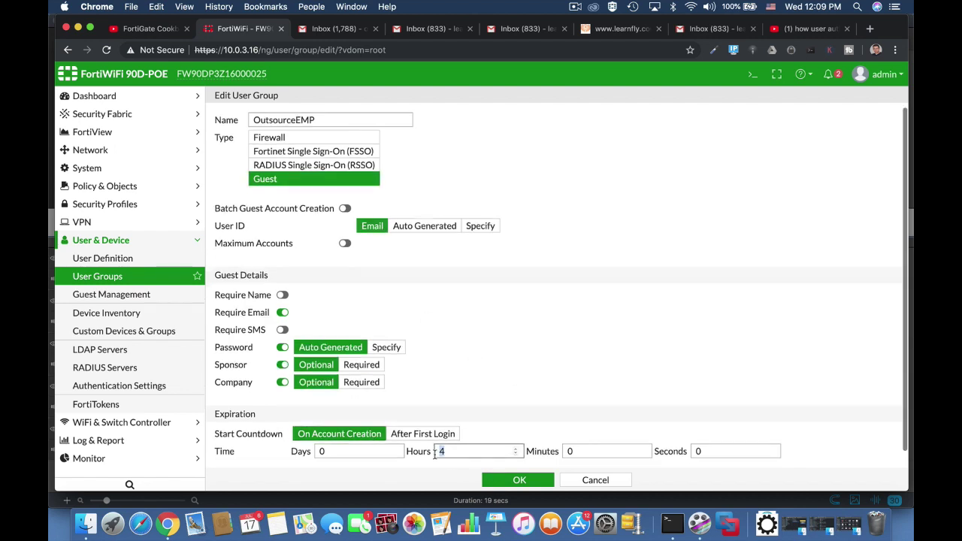
{"action": "left_click", "coordinate": [520, 480]}
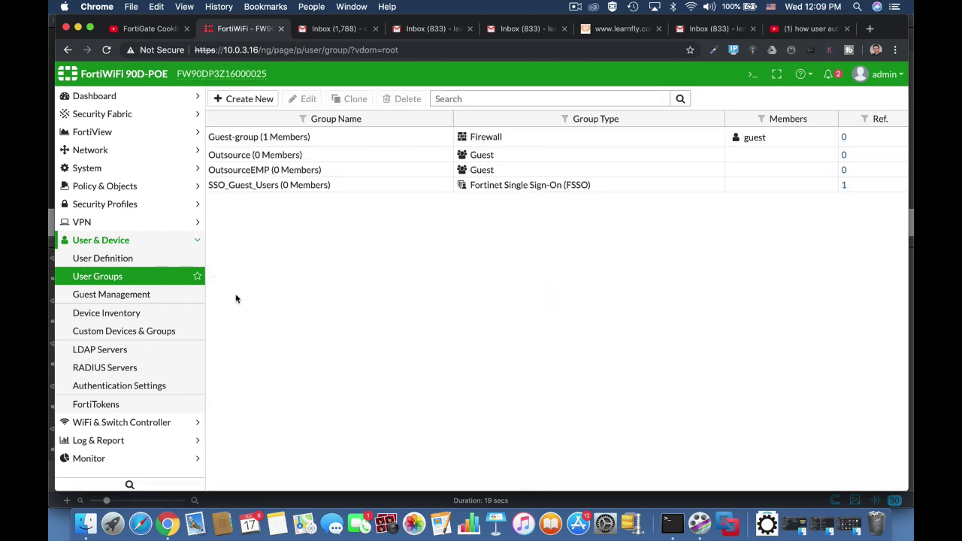
{"action": "left_click", "coordinate": [125, 172]}
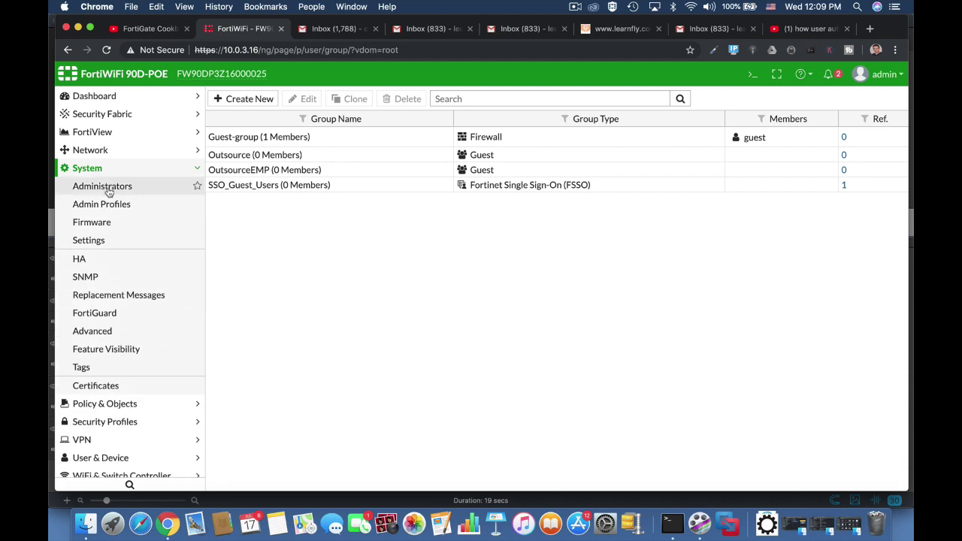
Step: Start a new local administrator and enter its username and password
{"action": "left_click", "coordinate": [117, 190]}
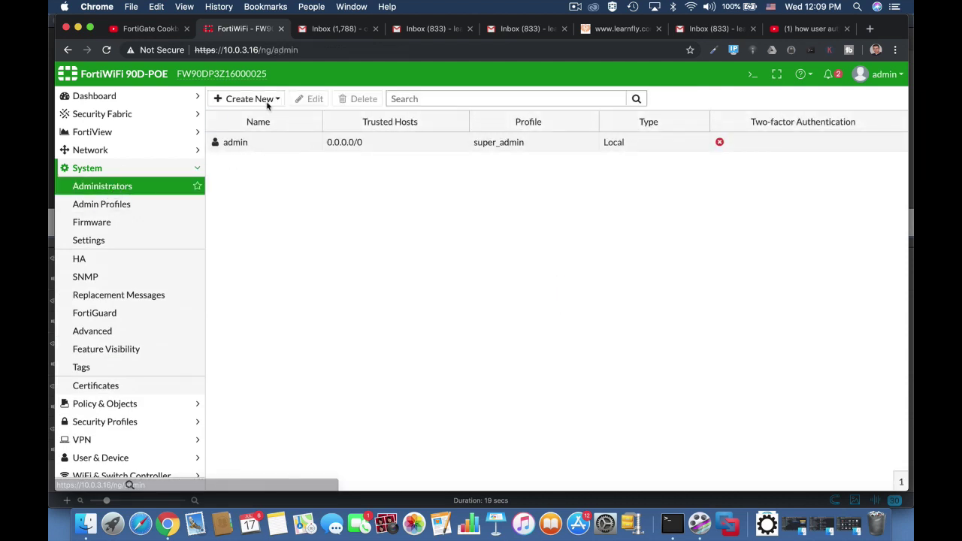
{"action": "left_click", "coordinate": [248, 99]}
{"action": "left_click", "coordinate": [235, 115]}
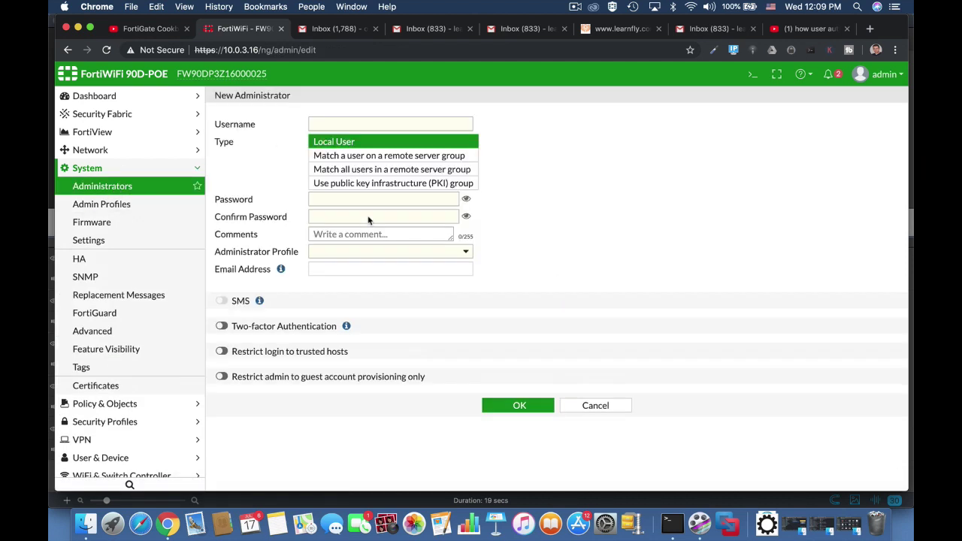
{"action": "left_click", "coordinate": [334, 124]}
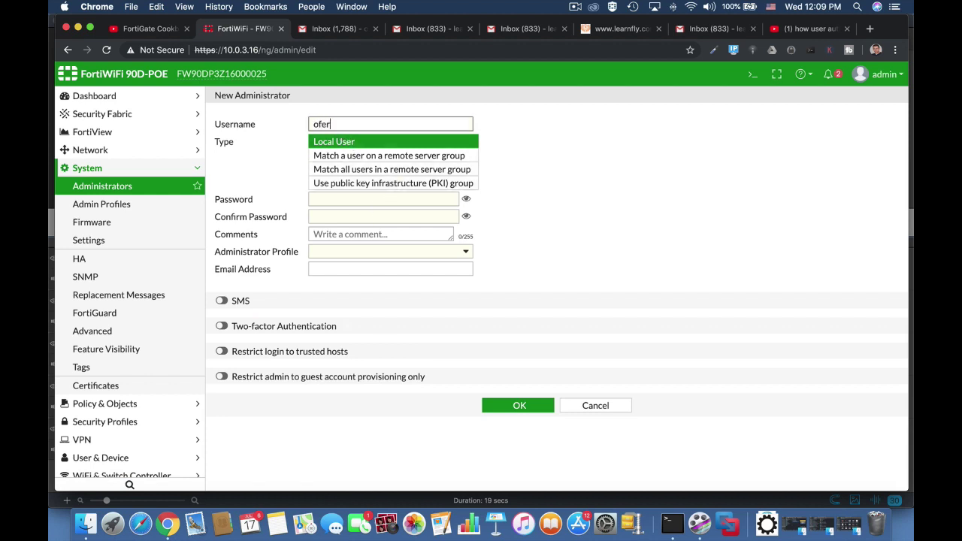
{"action": "type", "text": "ofershm"}
{"action": "left_click", "coordinate": [548, 194]}
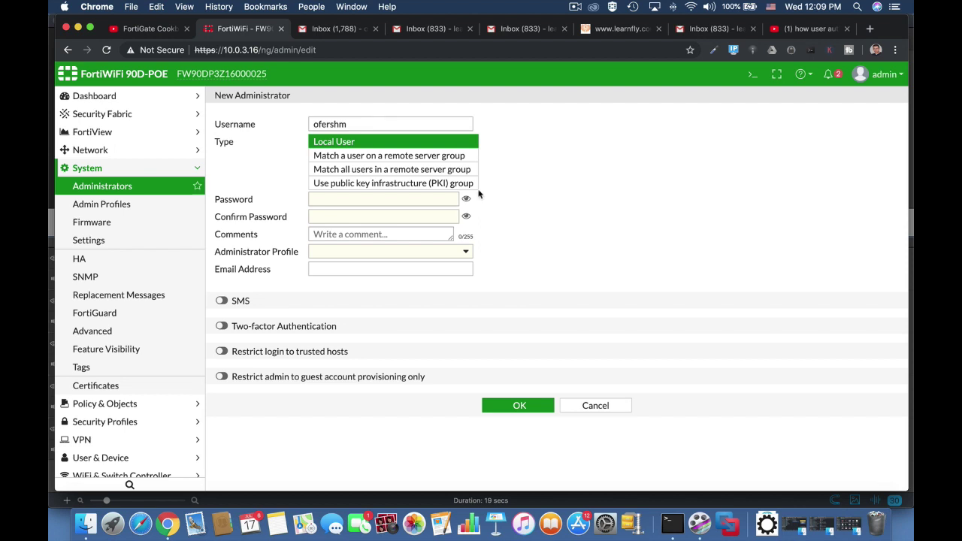
{"action": "left_click", "coordinate": [364, 199]}
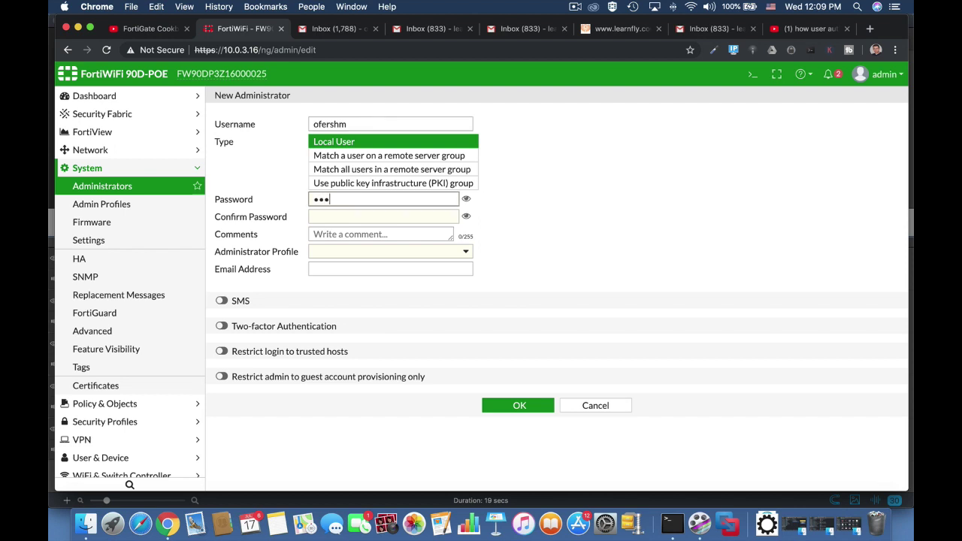
{"action": "left_click", "coordinate": [354, 218]}
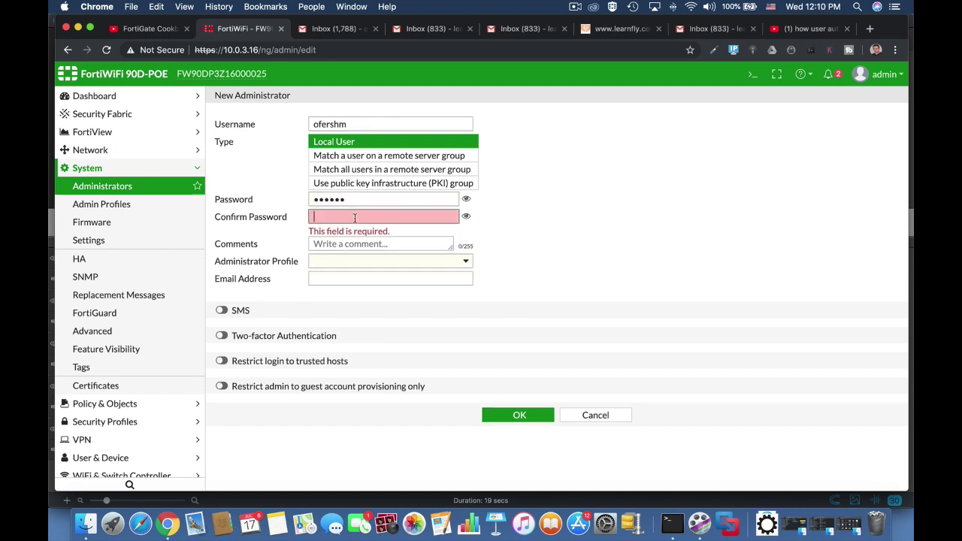
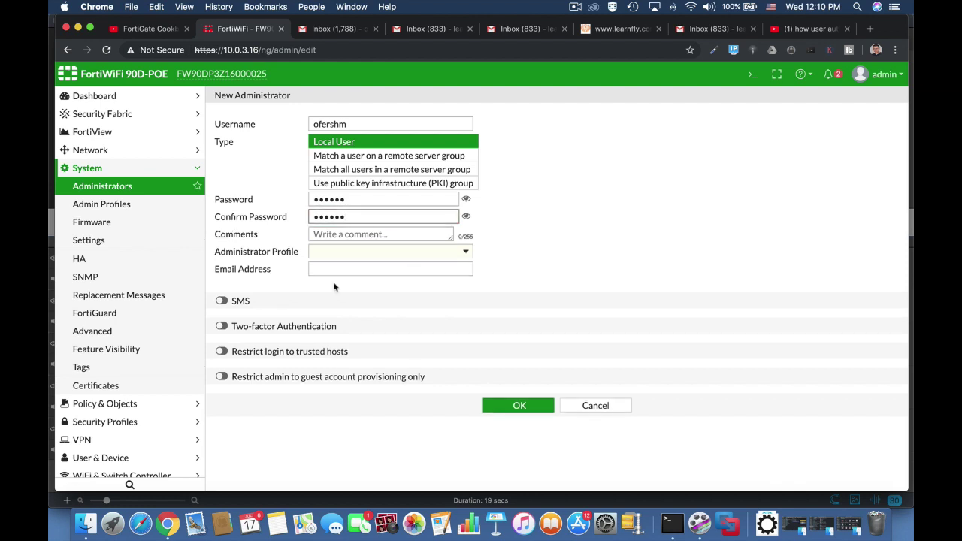
Step: Restrict the administrator to guest provisioning for OutsourceEMP and save the account
{"action": "left_click", "coordinate": [221, 376]}
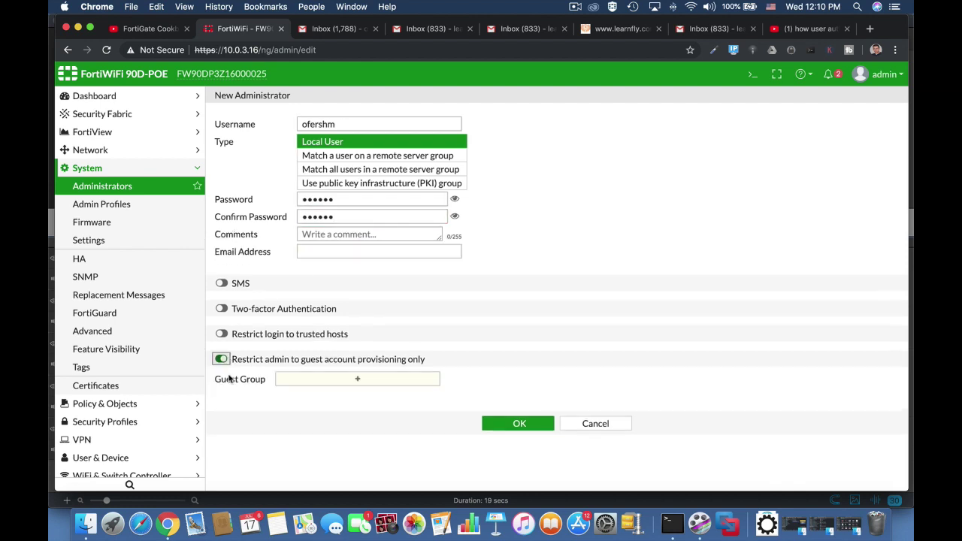
{"action": "left_click", "coordinate": [369, 382]}
{"action": "left_click", "coordinate": [795, 160]}
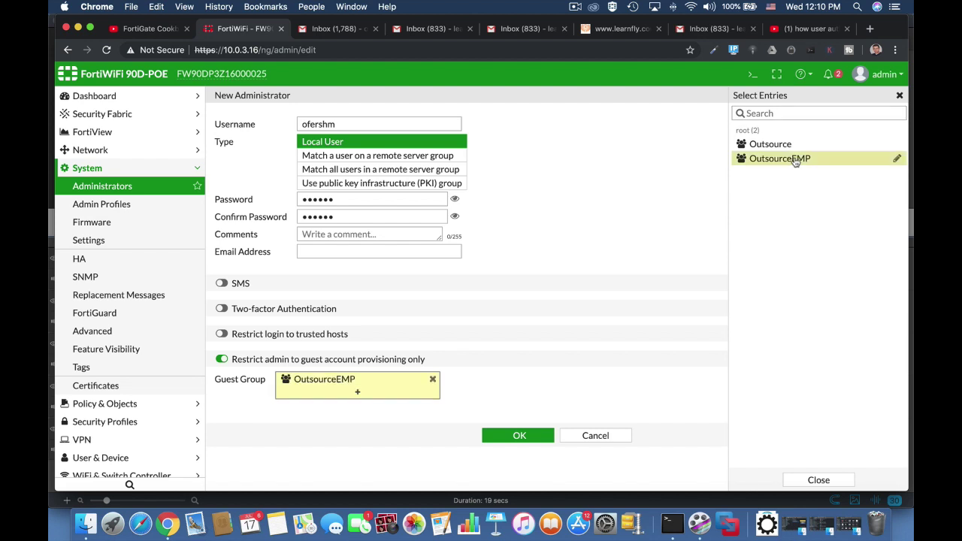
{"action": "left_click", "coordinate": [532, 437]}
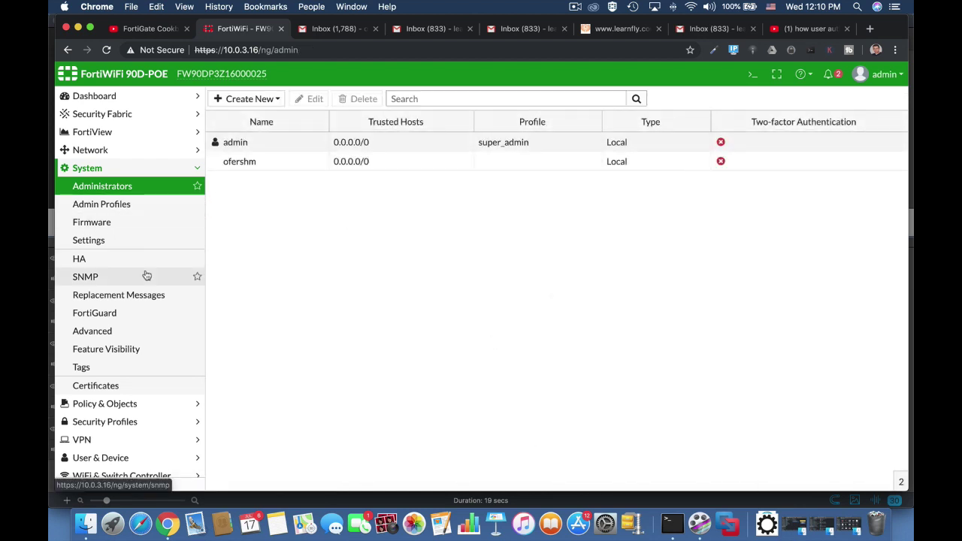
{"action": "left_click", "coordinate": [129, 154]}
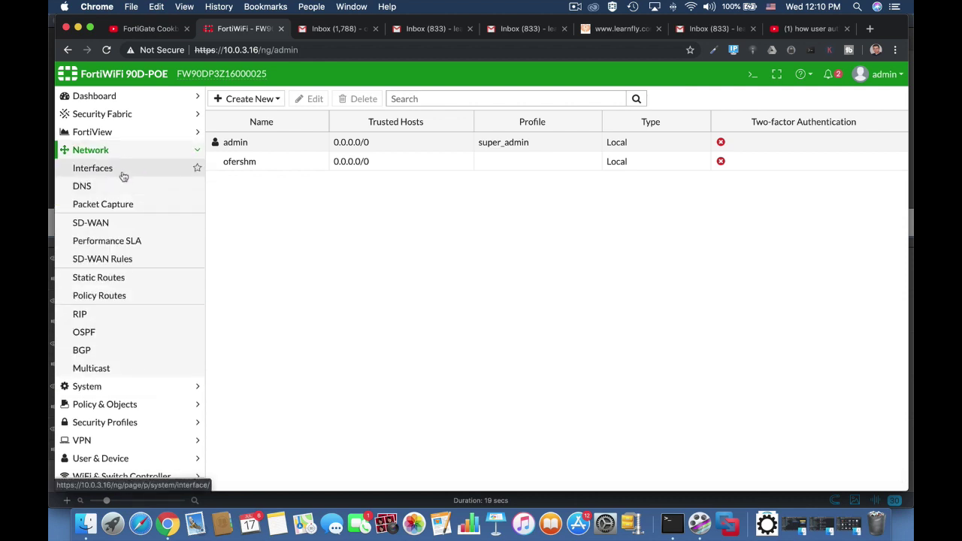
Step: Edit the internal1 interface and keep its security mode on Captive Portal
{"action": "left_click", "coordinate": [122, 170]}
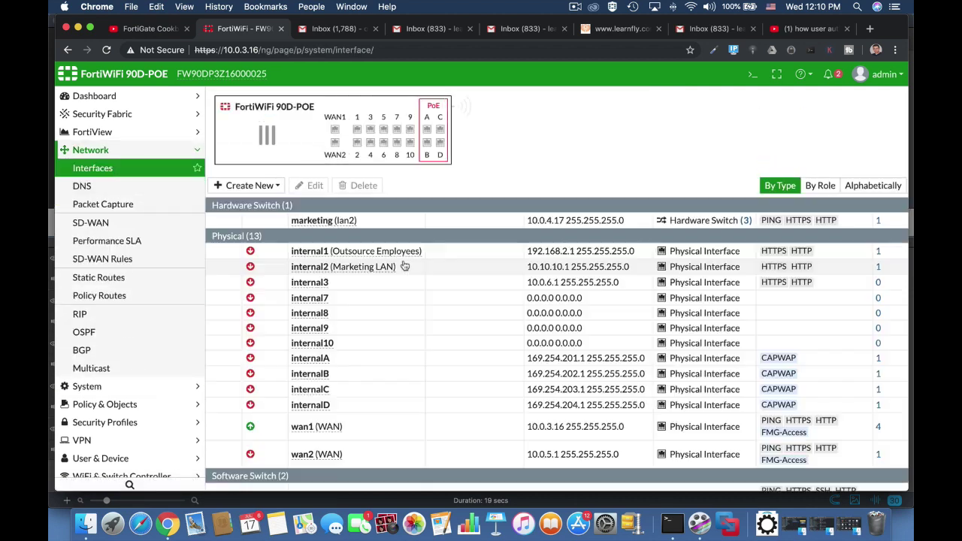
{"action": "left_click", "coordinate": [373, 316]}
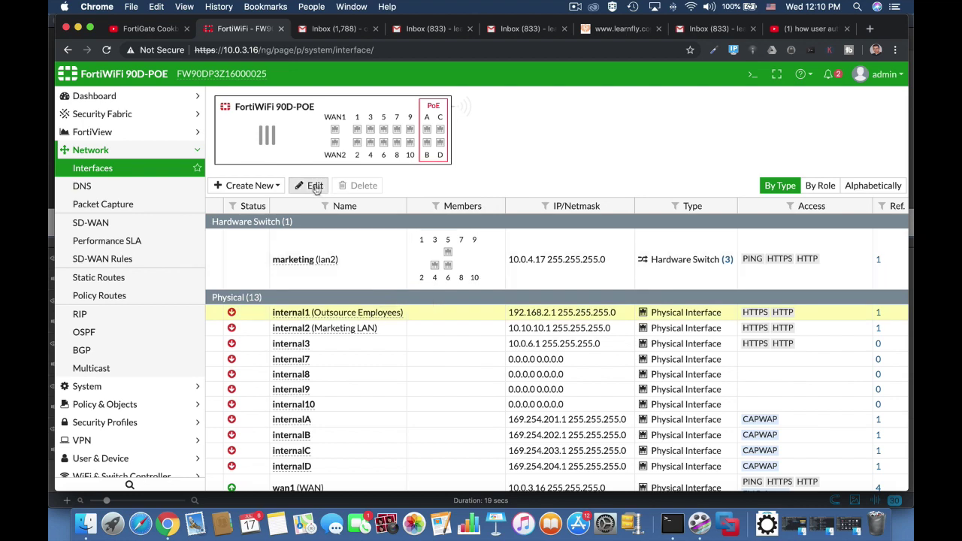
{"action": "left_click", "coordinate": [313, 186]}
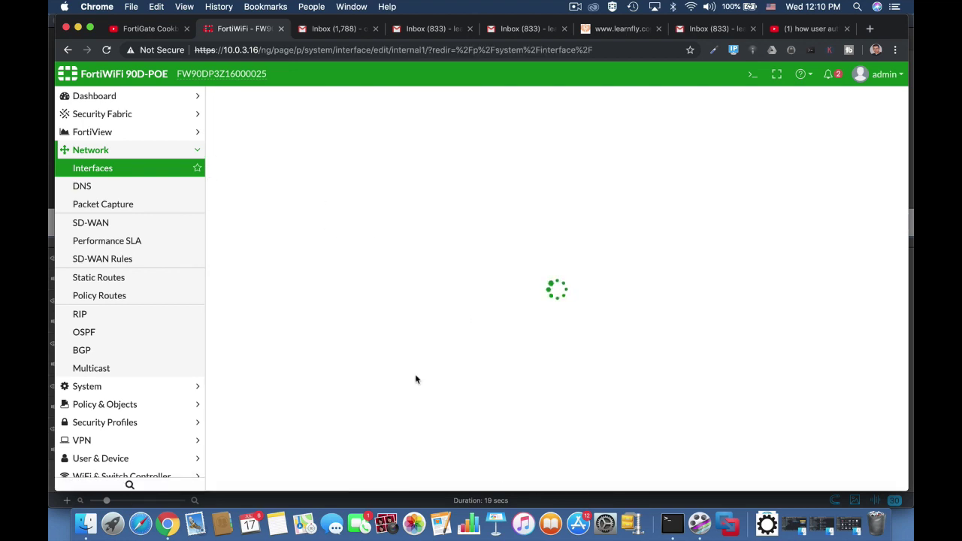
{"action": "scroll", "coordinate": [416, 379], "scroll_direction": "down", "scroll_amount": 15}
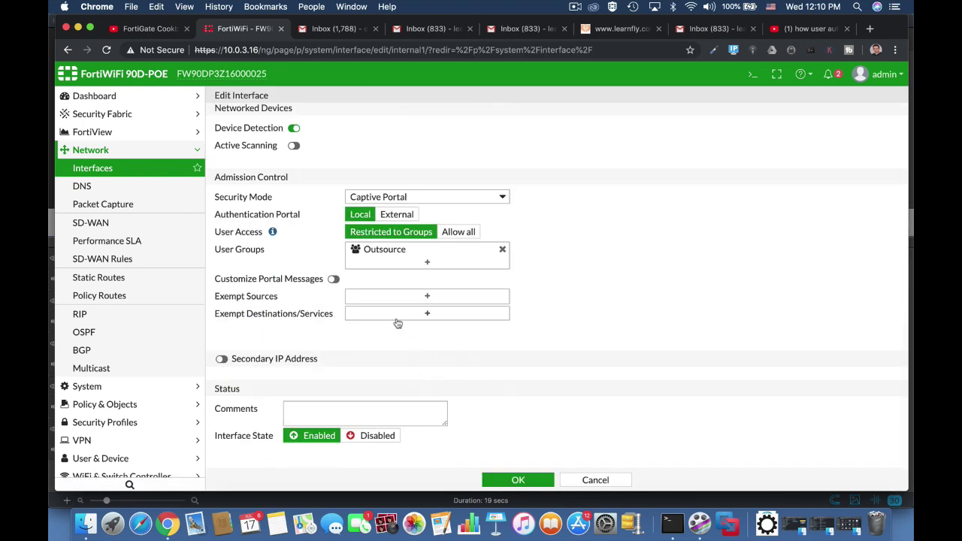
{"action": "left_click", "coordinate": [410, 197]}
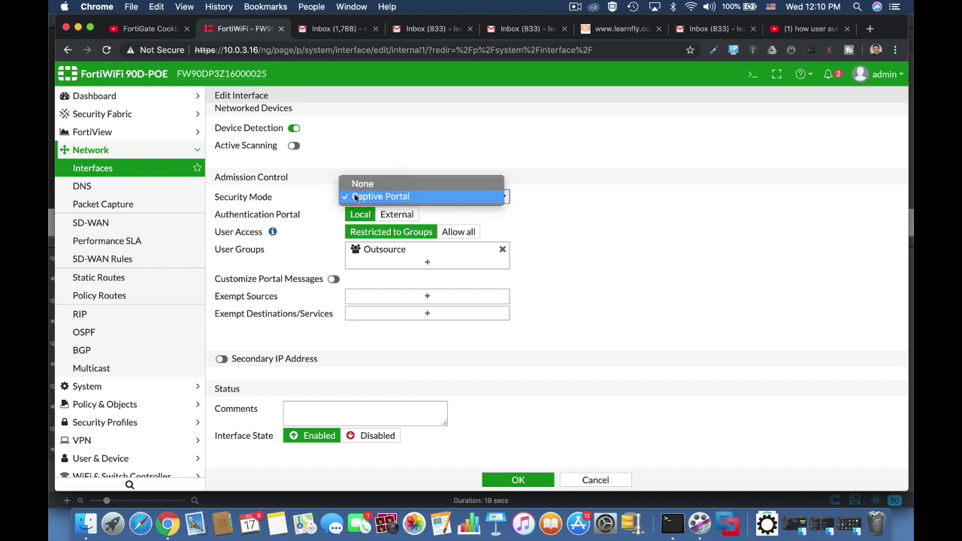
{"action": "left_click", "coordinate": [372, 186]}
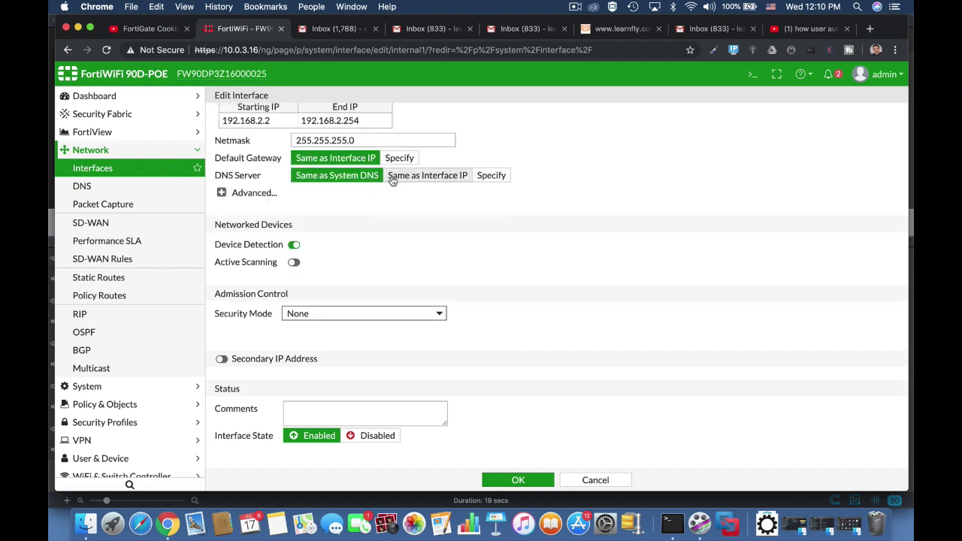
{"action": "left_click", "coordinate": [351, 316]}
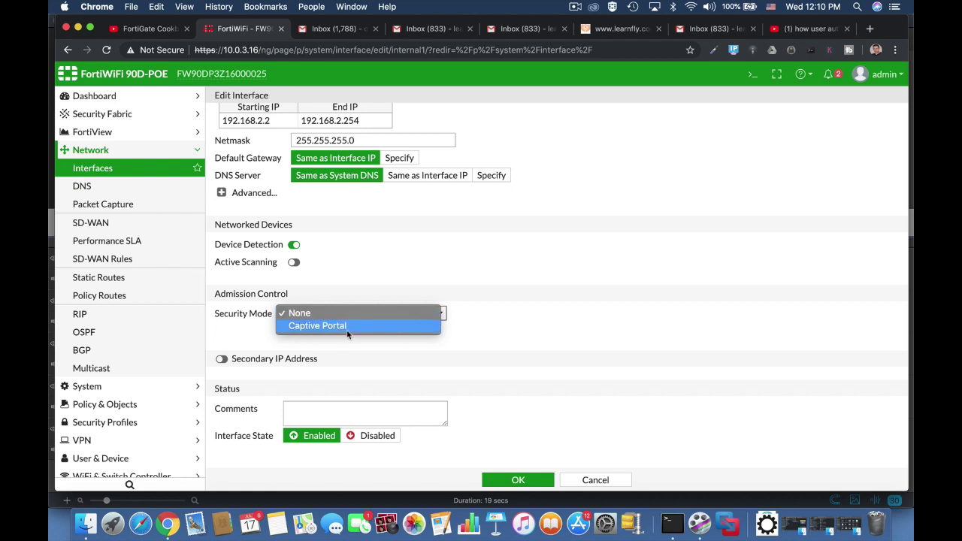
{"action": "left_click", "coordinate": [350, 328]}
{"action": "scroll", "coordinate": [481, 336], "scroll_direction": "down", "scroll_amount": 3}
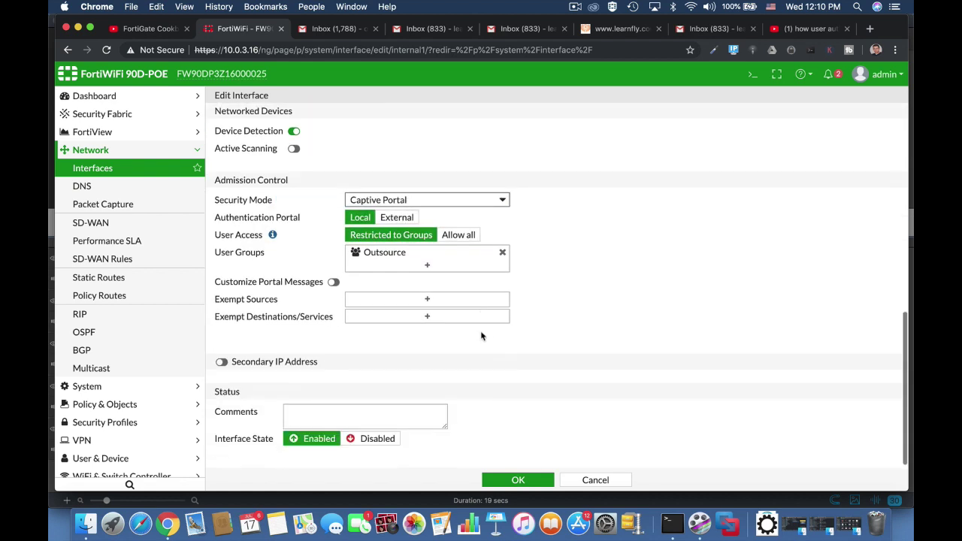
Step: Allow OutsourceEMP instead of Outsource in the portal user groups and save
{"action": "left_click", "coordinate": [426, 264]}
{"action": "left_click", "coordinate": [805, 159]}
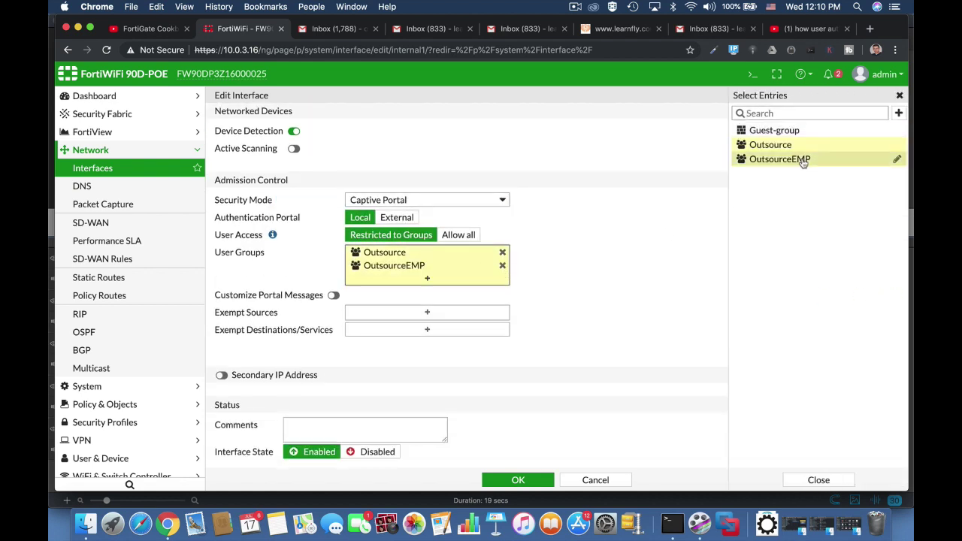
{"action": "left_click", "coordinate": [503, 254]}
{"action": "left_click", "coordinate": [584, 263]}
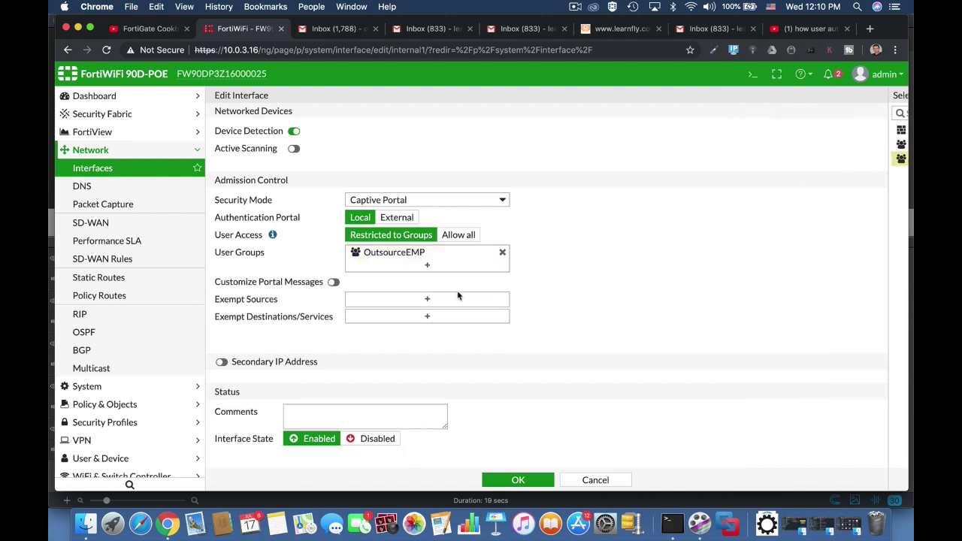
{"action": "left_click", "coordinate": [518, 482]}
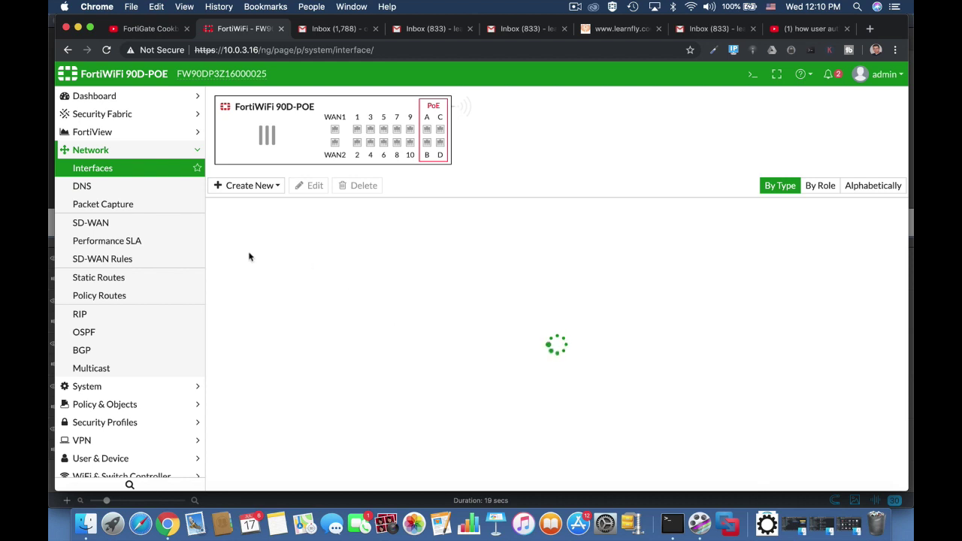
{"action": "left_click", "coordinate": [152, 412]}
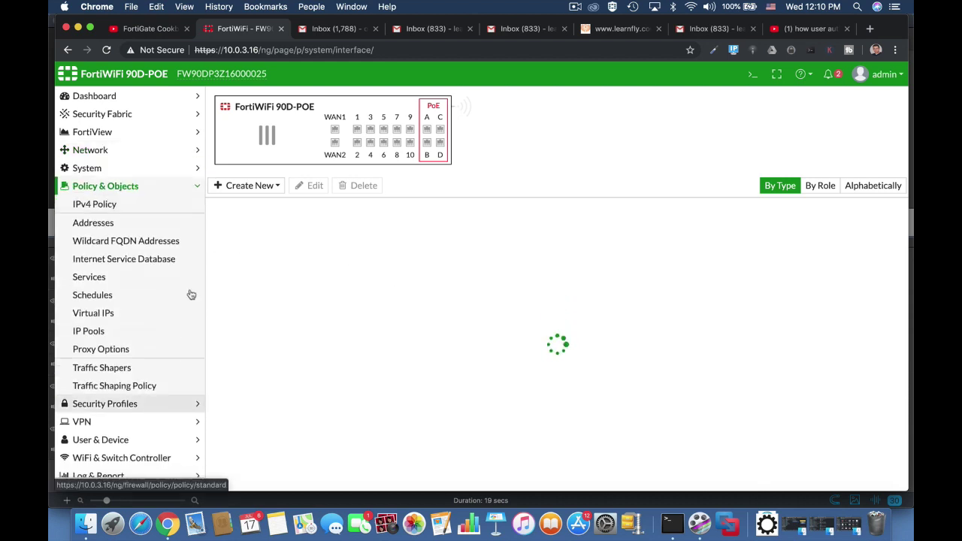
Step: Start policy 'outsource emp' from Outsource Employees (internal1) to WAN (wan1)
{"action": "left_click", "coordinate": [150, 204]}
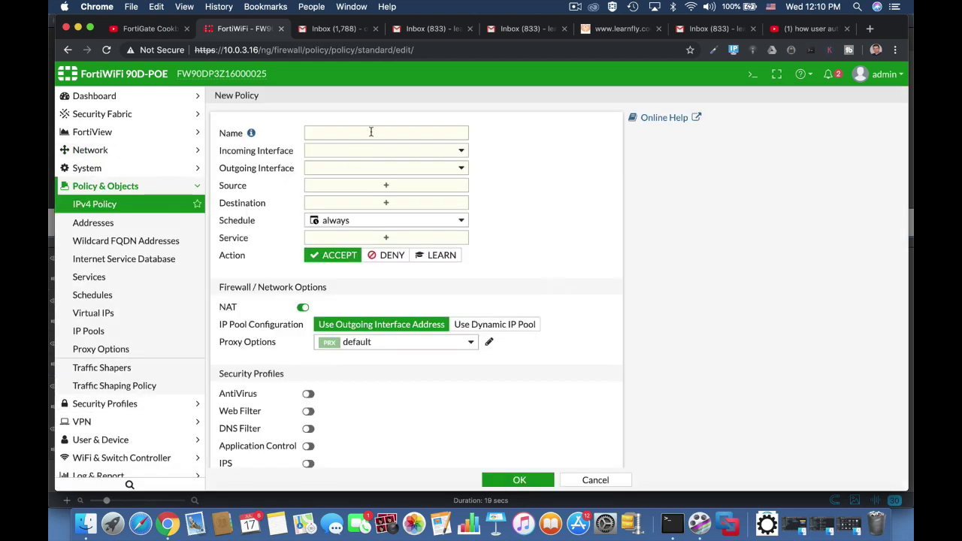
{"action": "left_click", "coordinate": [368, 132]}
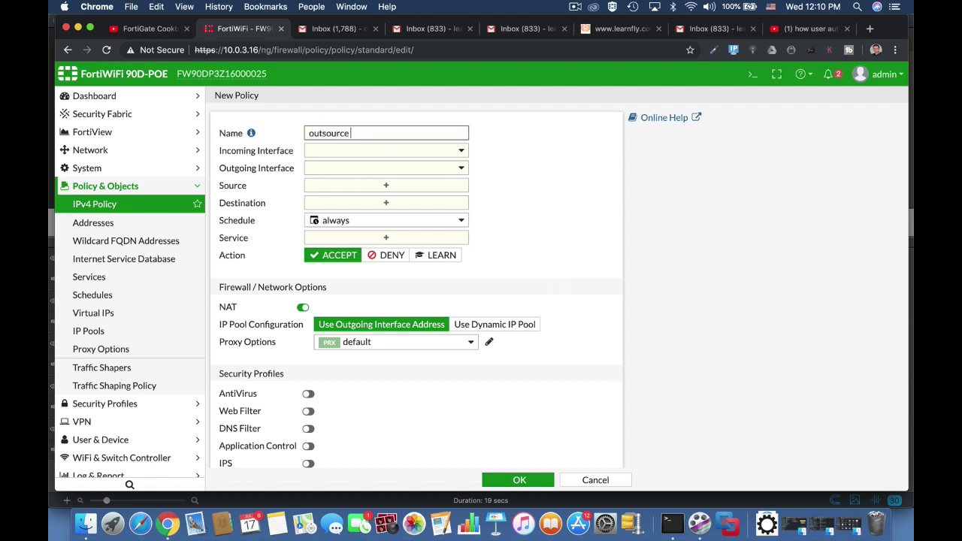
{"action": "type", "text": "outsource emp"}
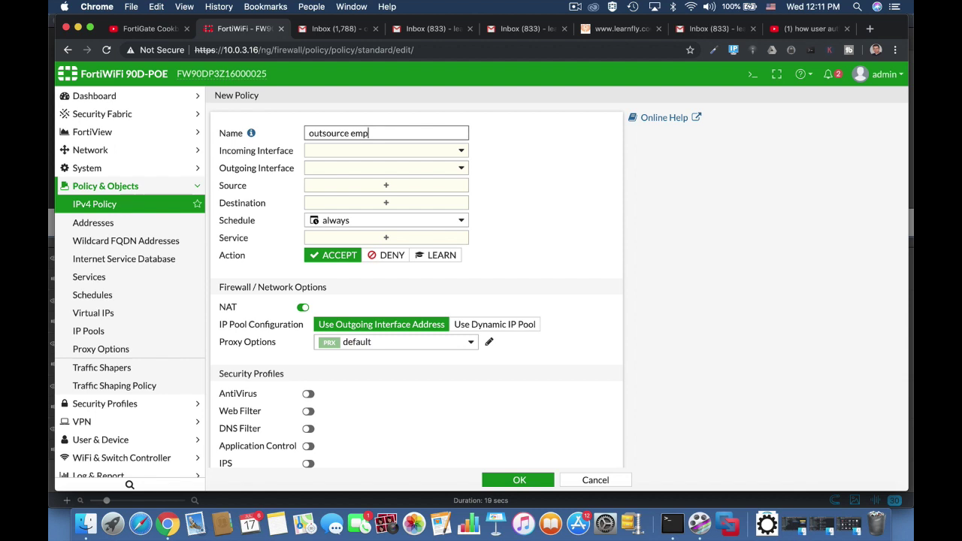
{"action": "left_click", "coordinate": [391, 150]}
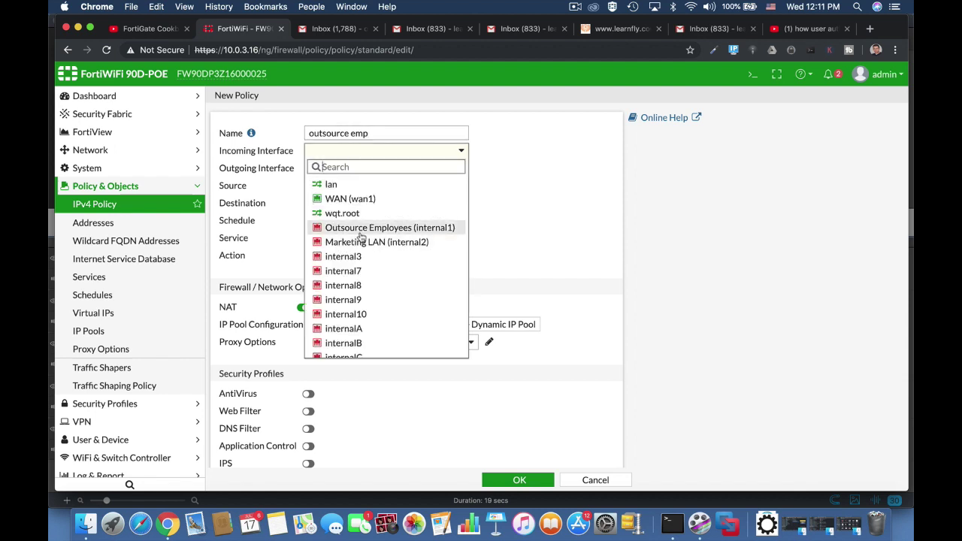
{"action": "left_click", "coordinate": [361, 229]}
{"action": "left_click", "coordinate": [384, 171]}
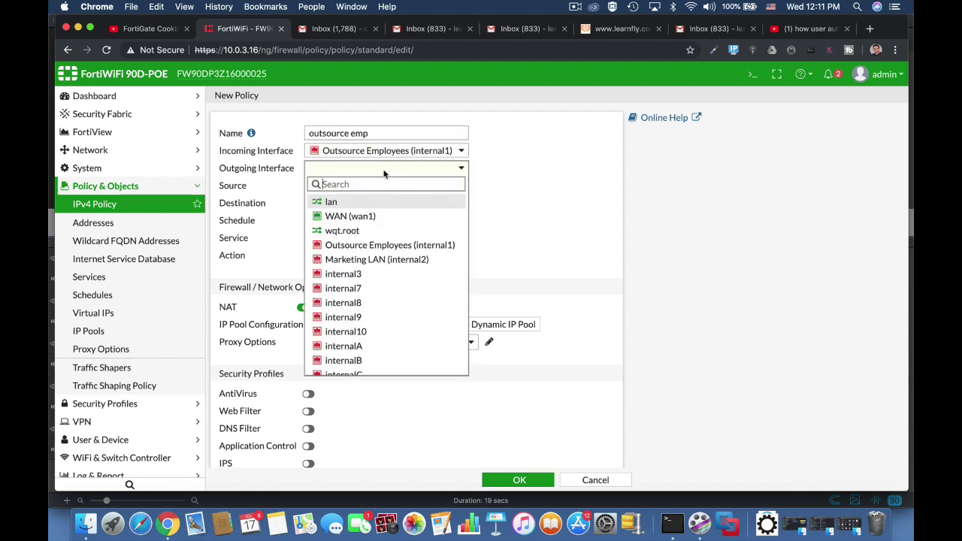
{"action": "left_click", "coordinate": [345, 217]}
Step: Set source all plus OutsourceEMP, destination all, service ALL, and save the policy
{"action": "left_click", "coordinate": [369, 184]}
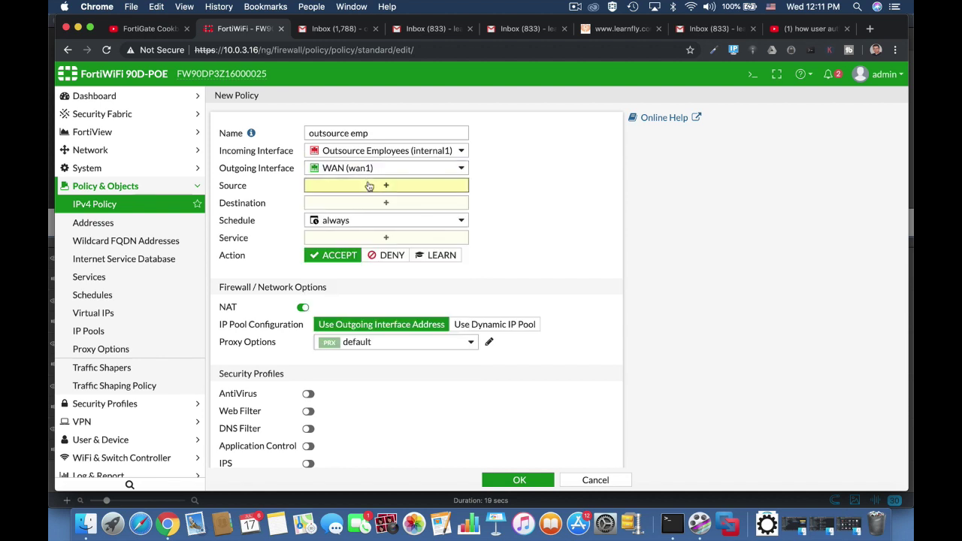
{"action": "left_click", "coordinate": [691, 189]}
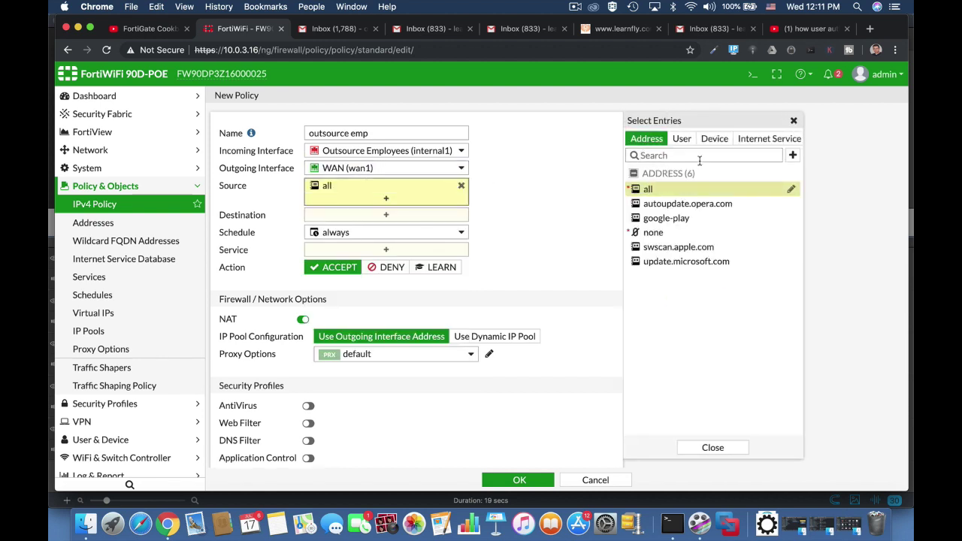
{"action": "left_click", "coordinate": [682, 138]}
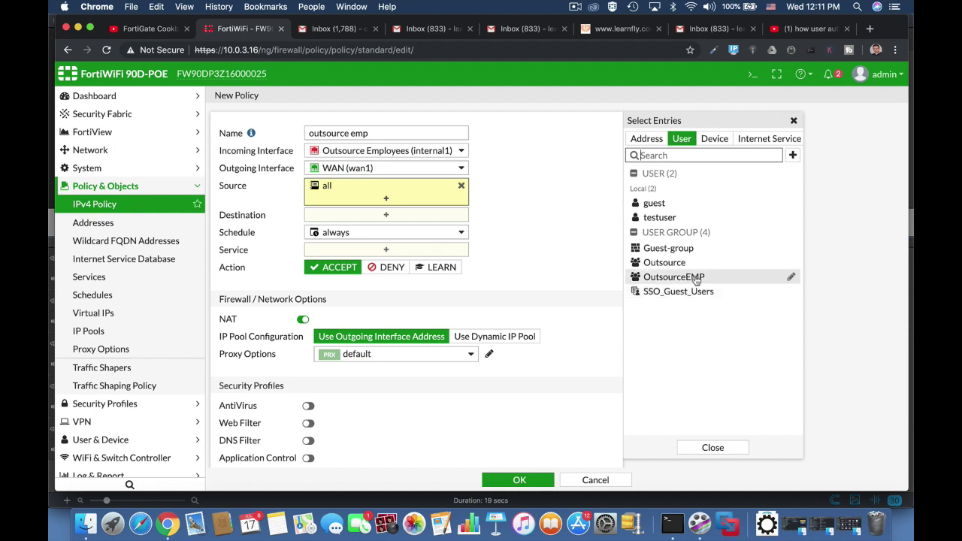
{"action": "left_click", "coordinate": [696, 278]}
{"action": "left_click", "coordinate": [417, 232]}
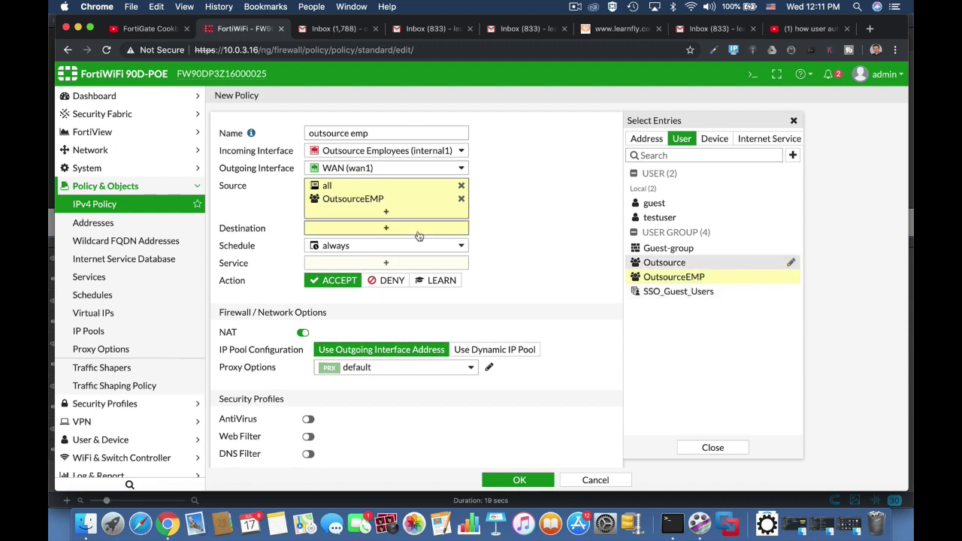
{"action": "left_click", "coordinate": [643, 189]}
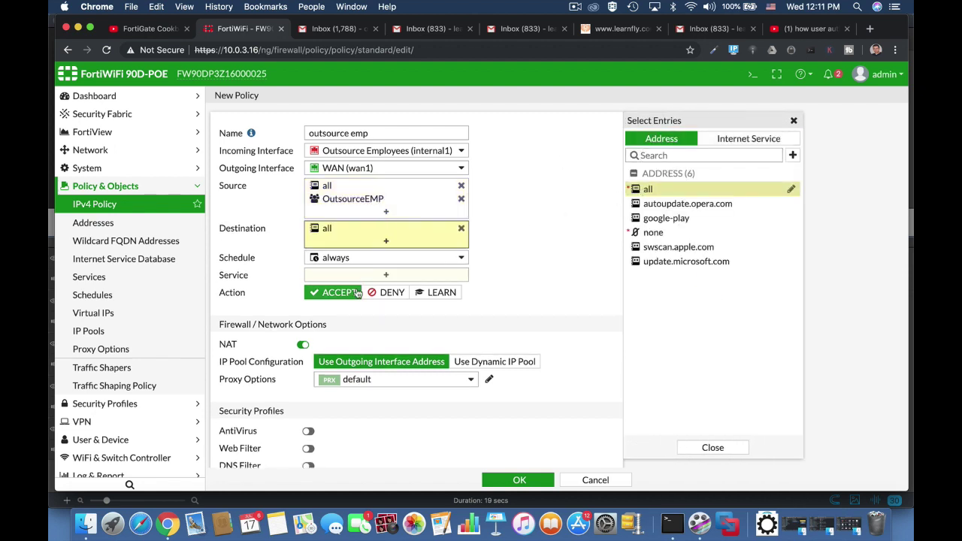
{"action": "left_click", "coordinate": [386, 275]}
{"action": "left_click", "coordinate": [642, 186]}
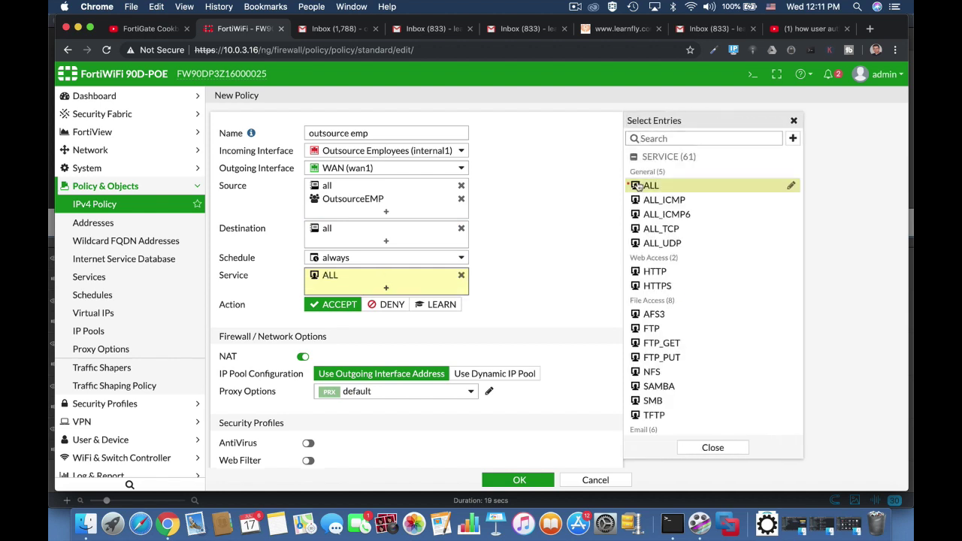
{"action": "left_click", "coordinate": [515, 480]}
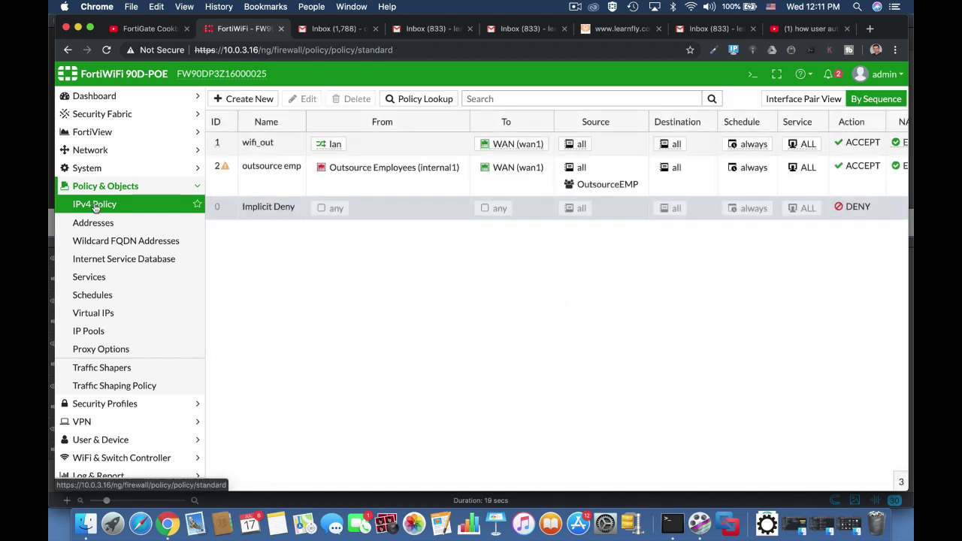
Step: Log out and sign back in as the guest-provisioning administrator
{"action": "left_click", "coordinate": [886, 74]}
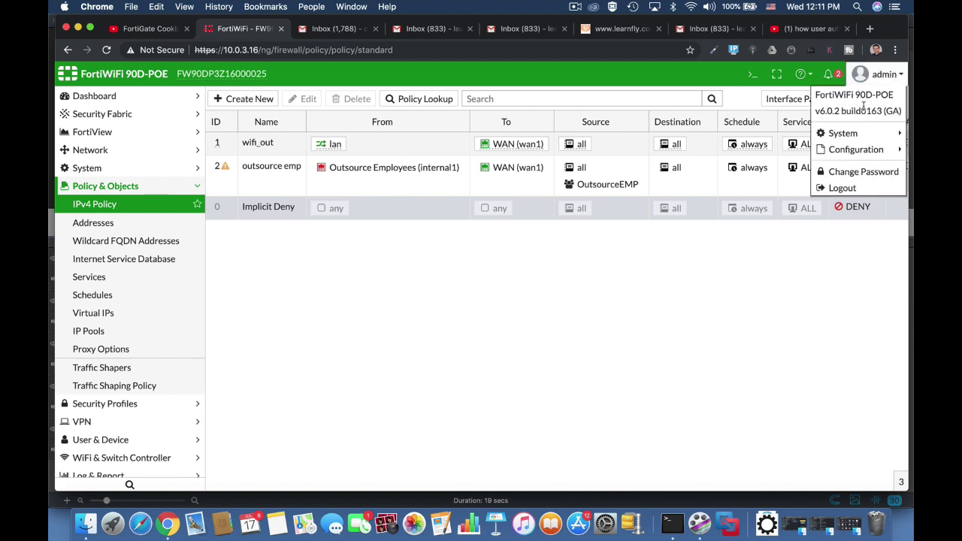
{"action": "left_click", "coordinate": [844, 188]}
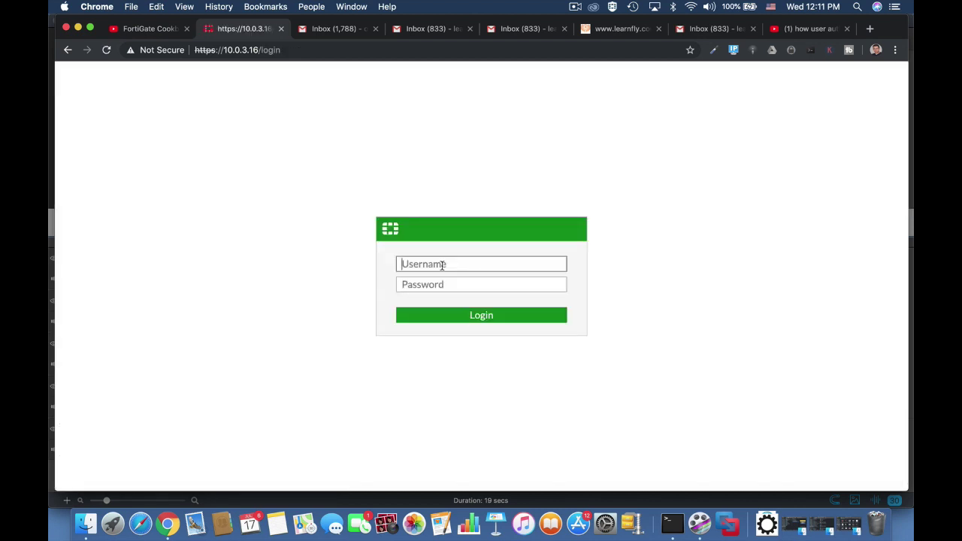
{"action": "type", "text": "ofershm"}
{"action": "key", "text": "Tab"}
{"action": "type", "text": "••"}
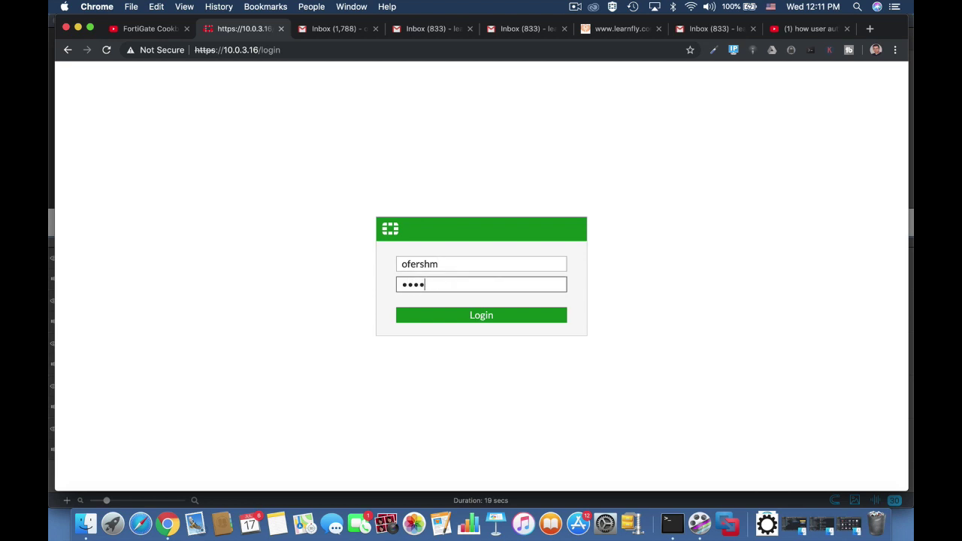
{"action": "key", "text": "Return"}
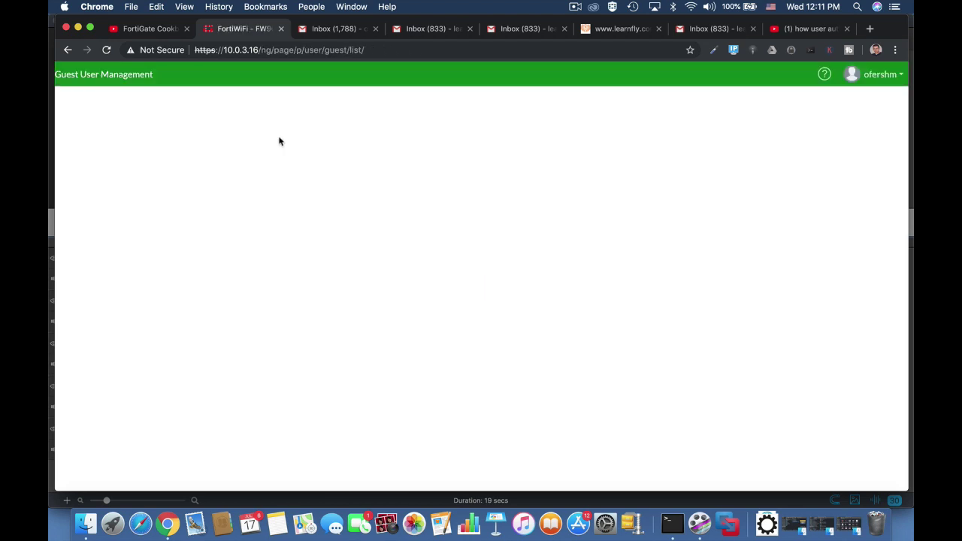
Step: Create a guest user from an e-mail address and select its generated password
{"action": "left_click", "coordinate": [154, 99]}
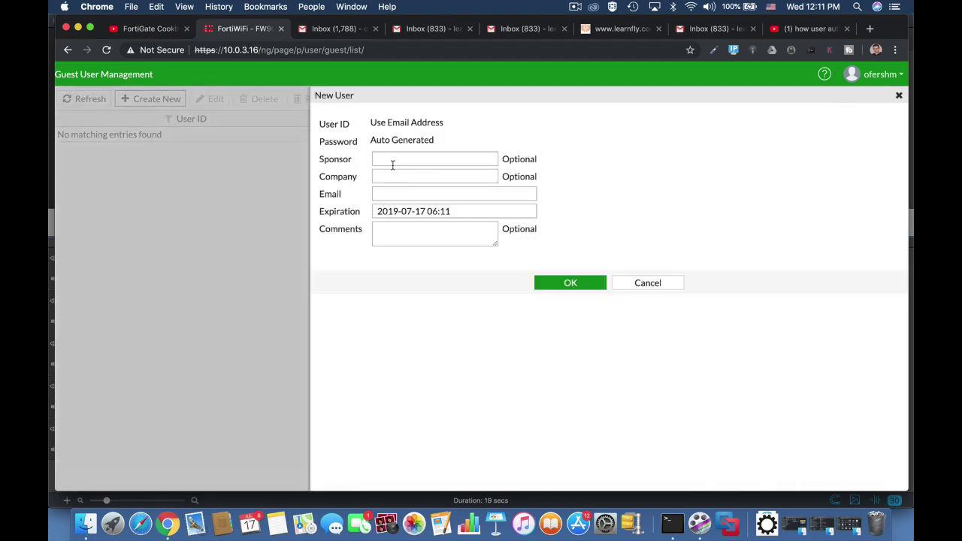
{"action": "left_click", "coordinate": [387, 193]}
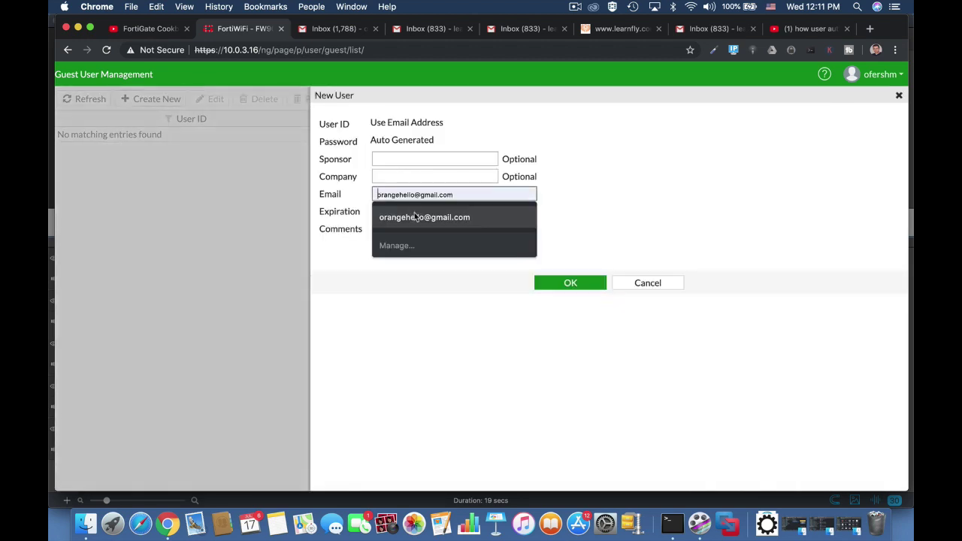
{"action": "left_click", "coordinate": [410, 217]}
{"action": "left_click", "coordinate": [583, 286]}
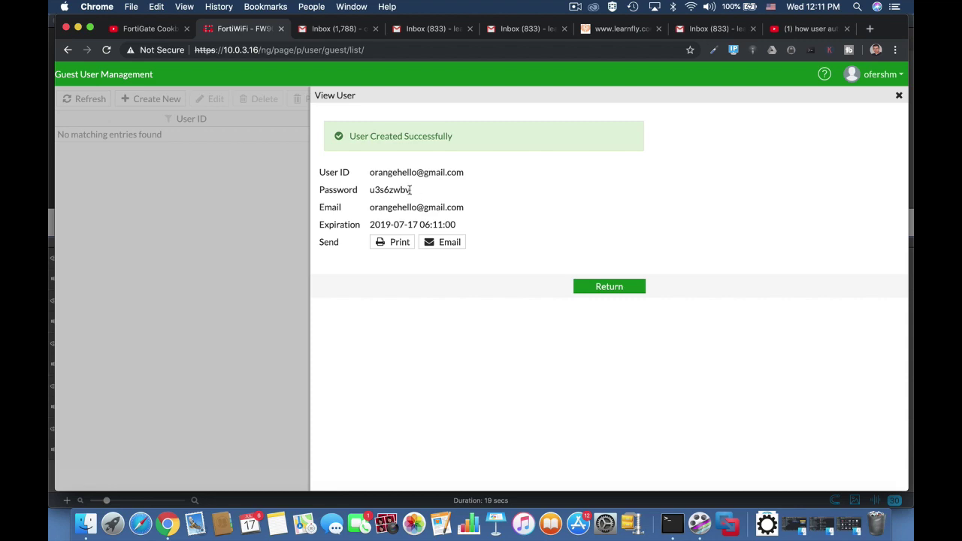
{"action": "left_click_drag", "start_coordinate": [410, 190], "coordinate": [369, 192]}
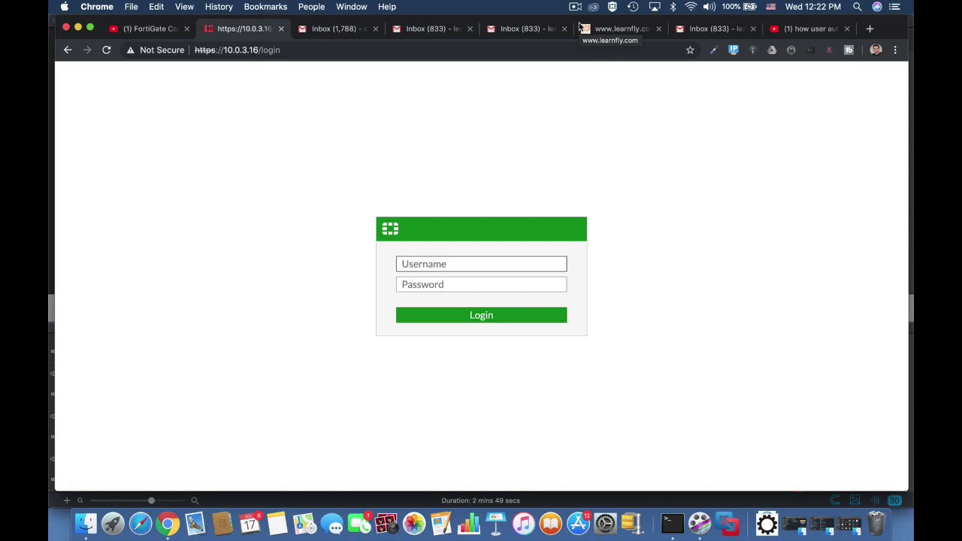
Step: Log in as admin and postpone the password-change, file-check and registration prompts
{"action": "type", "text": "admin"}
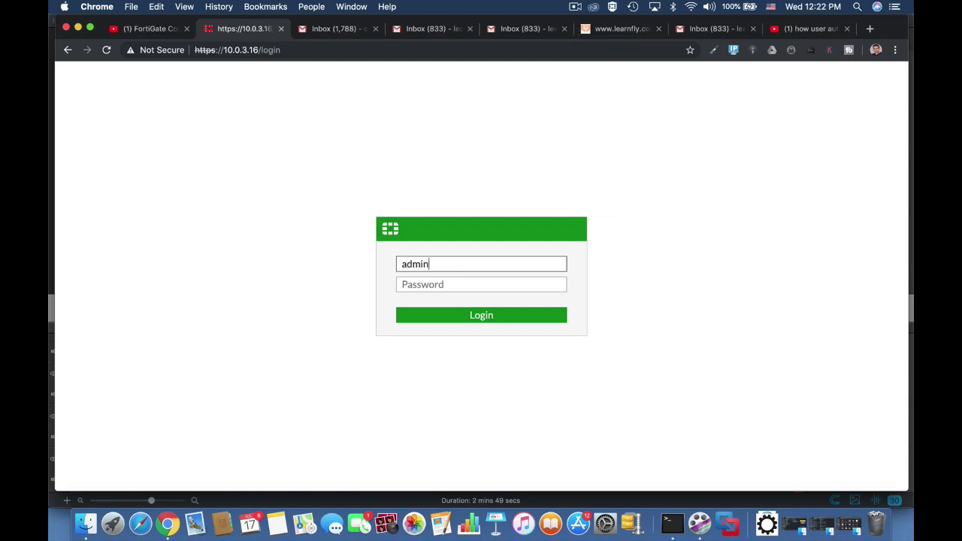
{"action": "key", "text": "Return"}
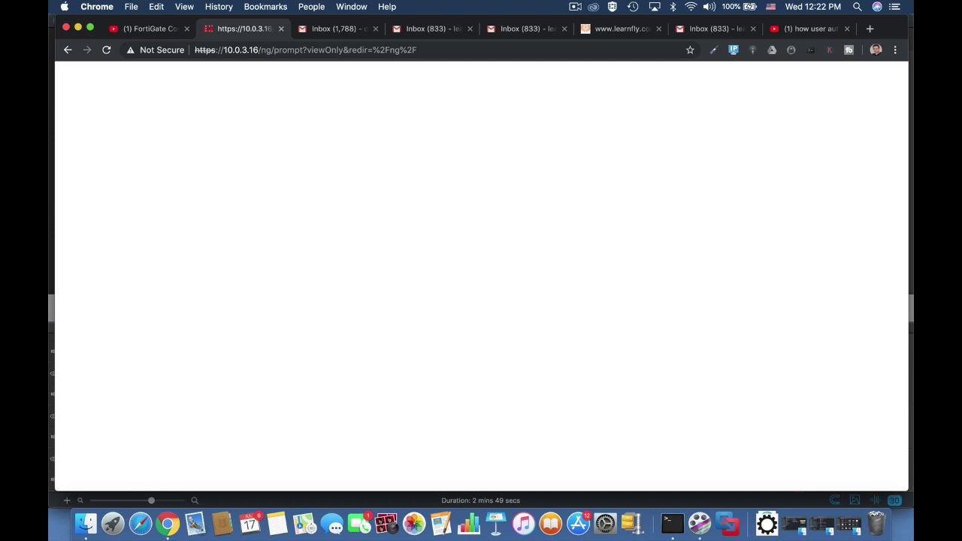
{"action": "left_click", "coordinate": [550, 323]}
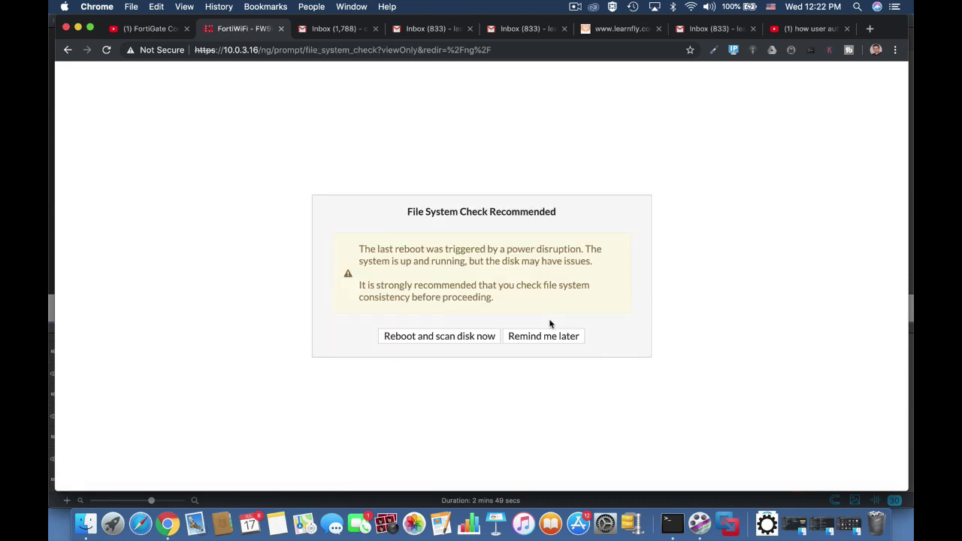
{"action": "left_click", "coordinate": [554, 337]}
{"action": "left_click", "coordinate": [538, 323]}
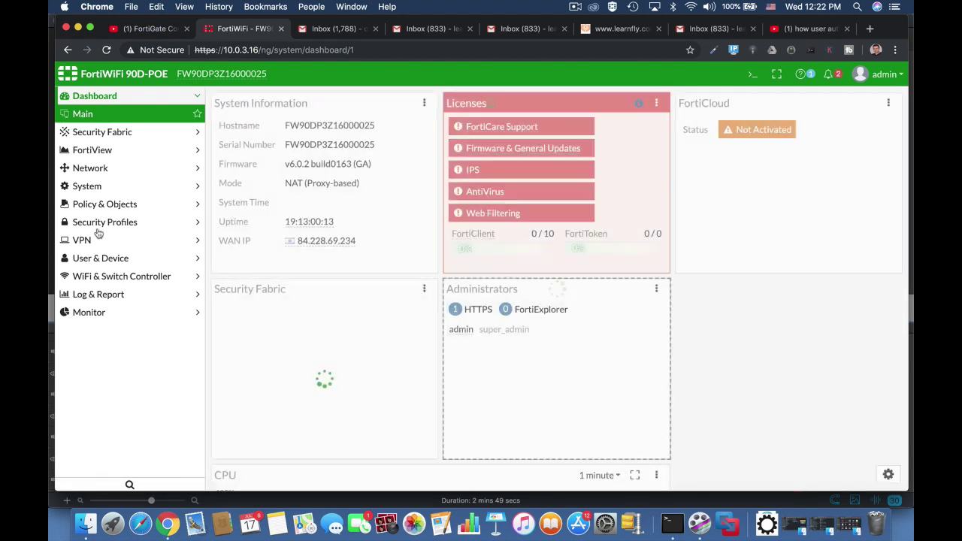
Step: Open the User Groups list and select the OutsourceEMP group
{"action": "left_click", "coordinate": [98, 258]}
{"action": "left_click", "coordinate": [105, 277]}
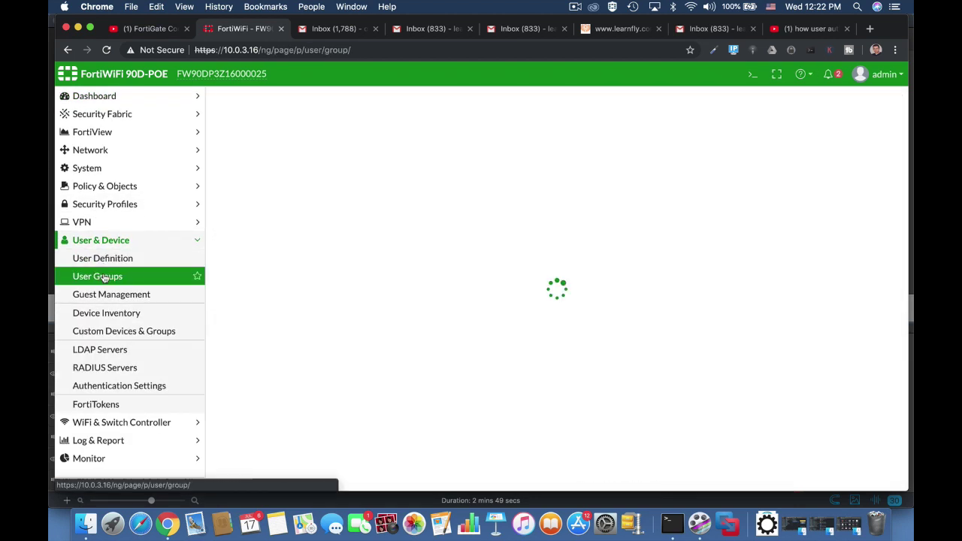
{"action": "left_click", "coordinate": [270, 178]}
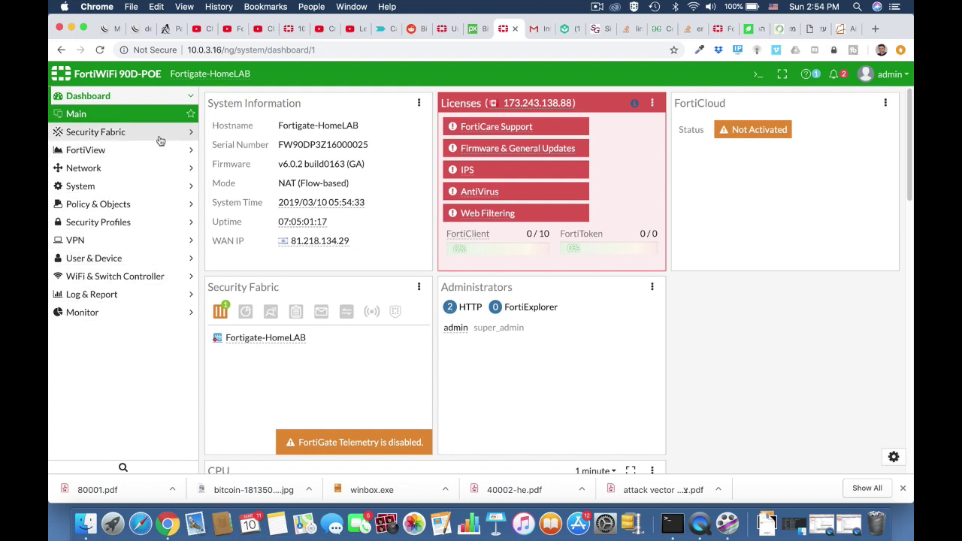
Step: Start a new user group named technicians of Guest type
{"action": "left_click", "coordinate": [97, 263]}
{"action": "left_click", "coordinate": [98, 276]}
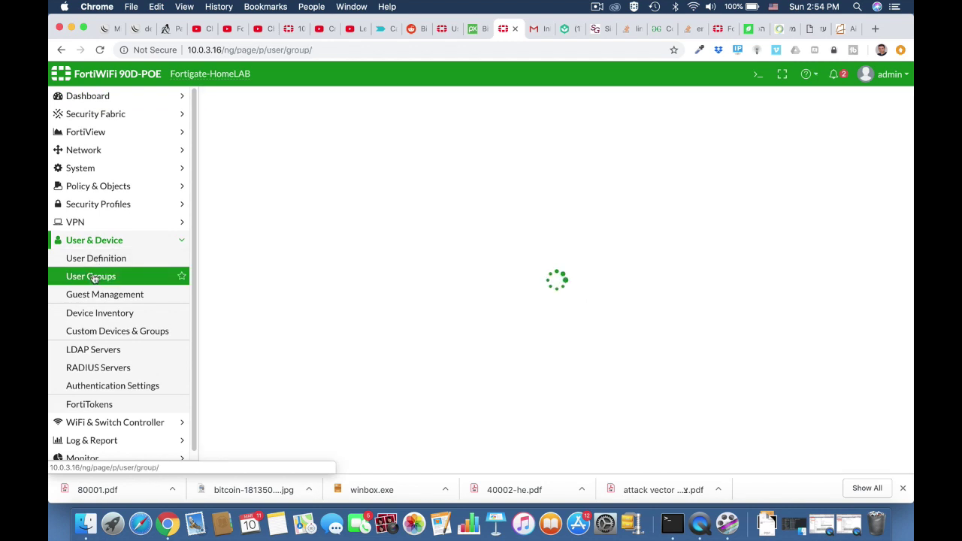
{"action": "left_click", "coordinate": [241, 98]}
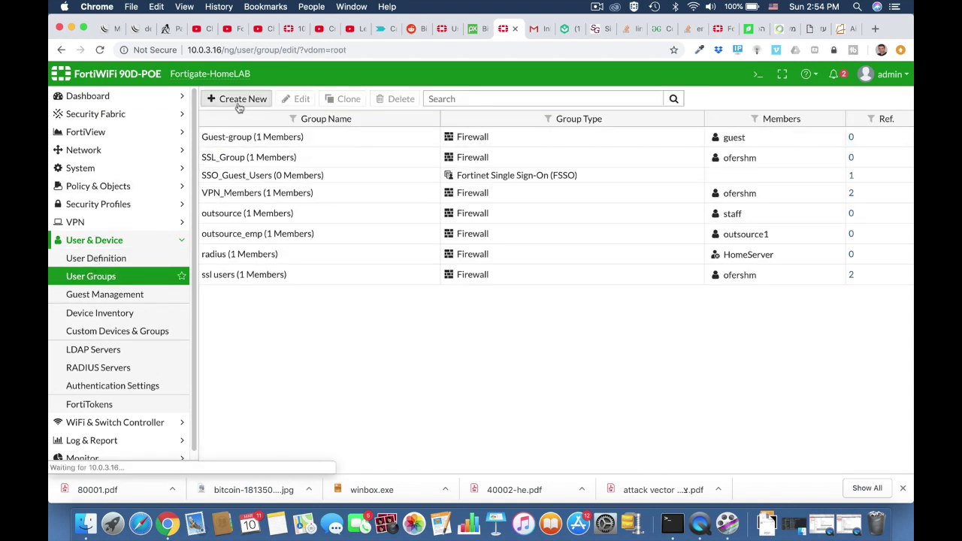
{"action": "left_click", "coordinate": [277, 121]}
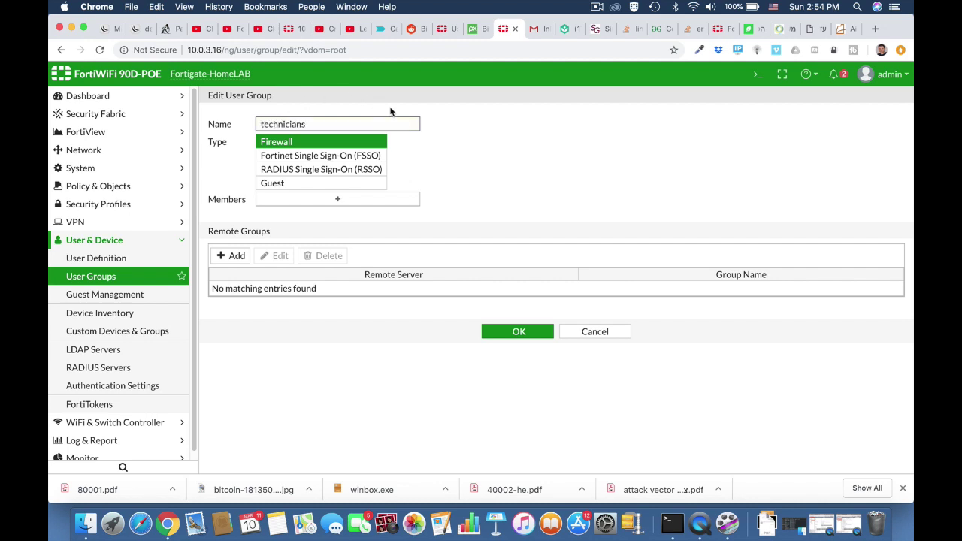
{"action": "left_click", "coordinate": [316, 186]}
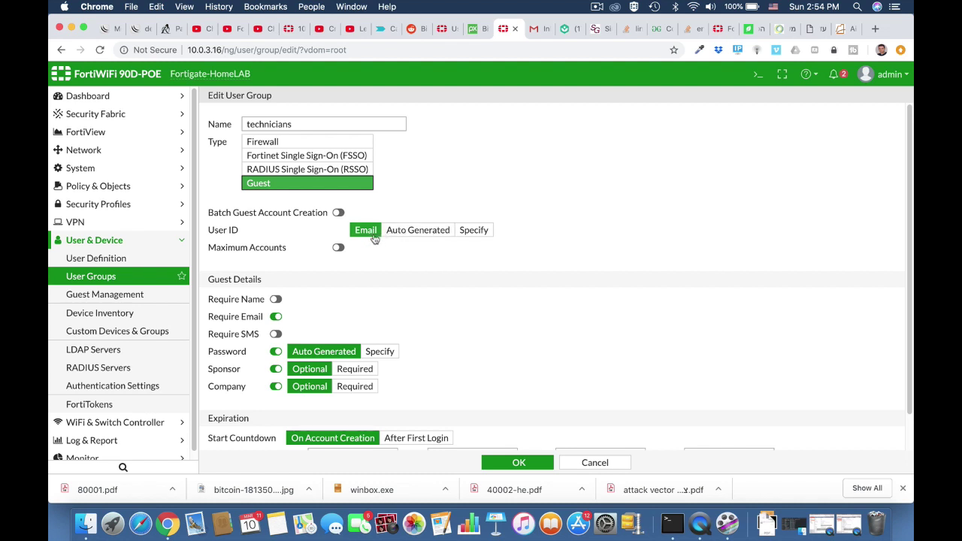
Step: Require guest names, drop company and sponsor fields, set 12-hour expiry, and save
{"action": "scroll", "coordinate": [327, 291], "scroll_direction": "down", "scroll_amount": 2}
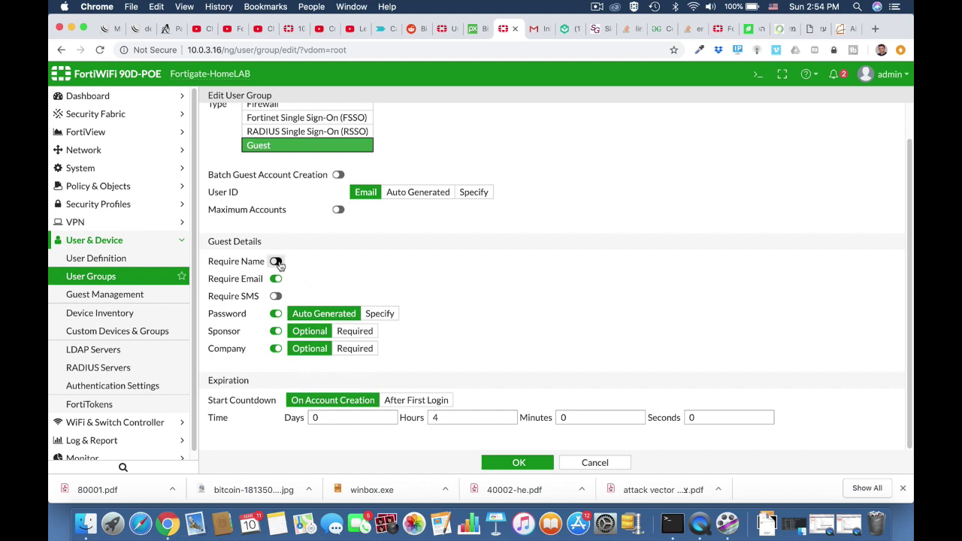
{"action": "left_click", "coordinate": [275, 262]}
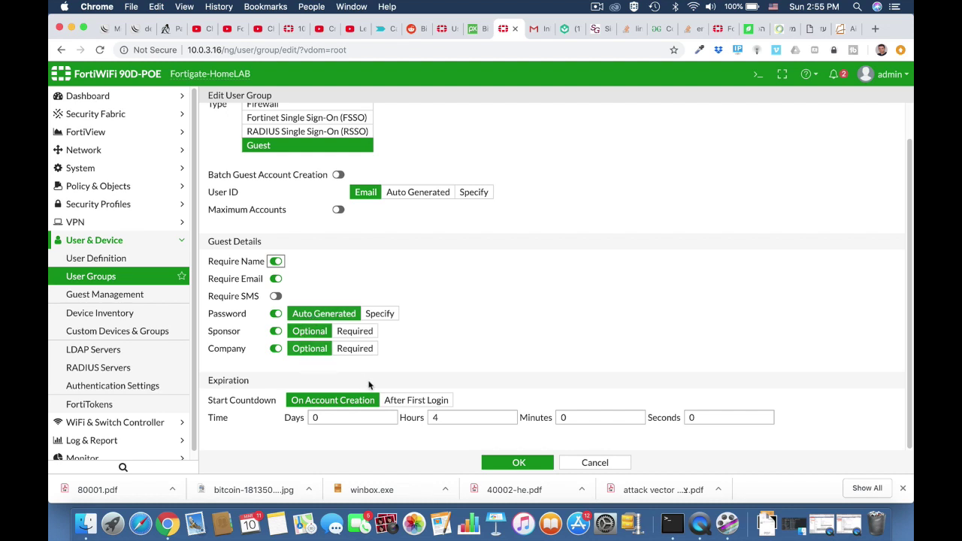
{"action": "left_click", "coordinate": [276, 349]}
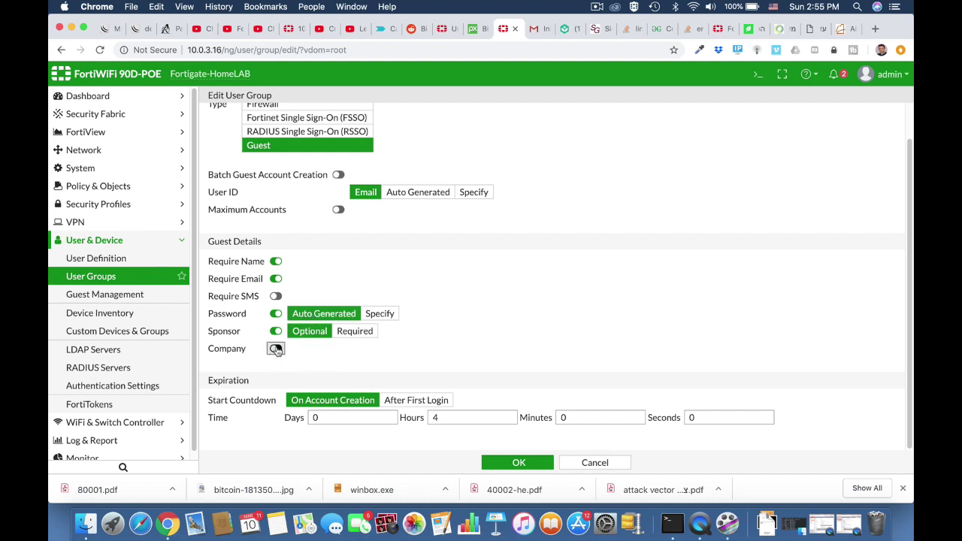
{"action": "left_click", "coordinate": [275, 332]}
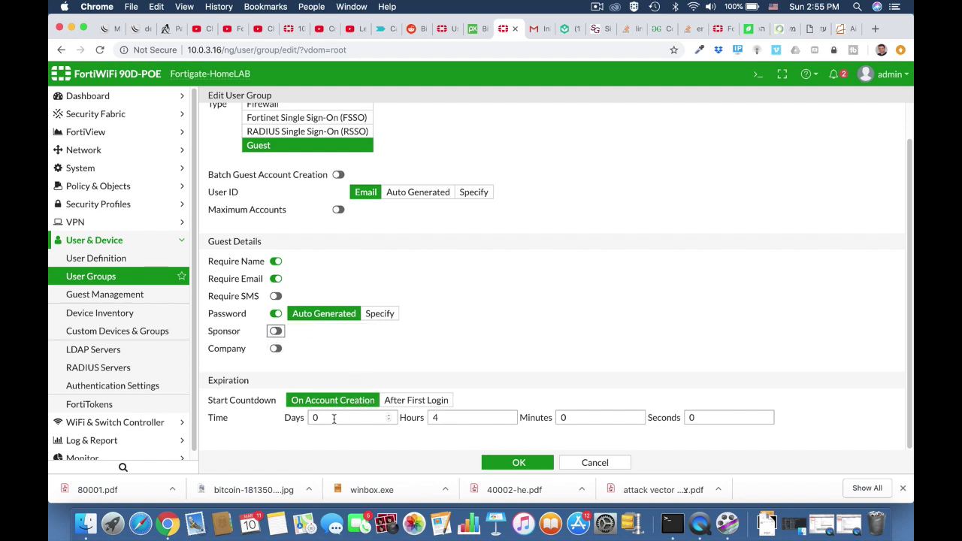
{"action": "left_click_drag", "start_coordinate": [443, 421], "coordinate": [427, 421]}
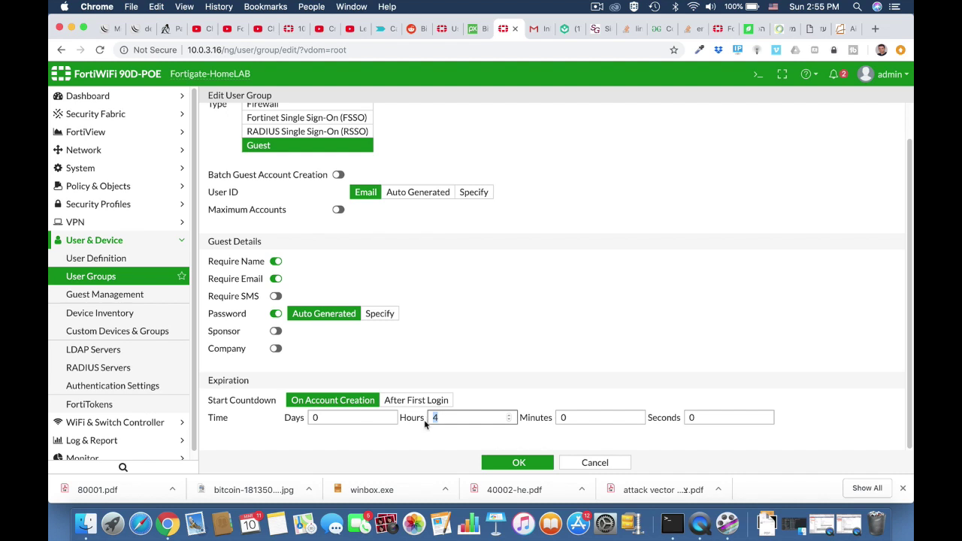
{"action": "type", "text": "12"}
{"action": "scroll", "coordinate": [557, 332], "scroll_direction": "up", "scroll_amount": 2}
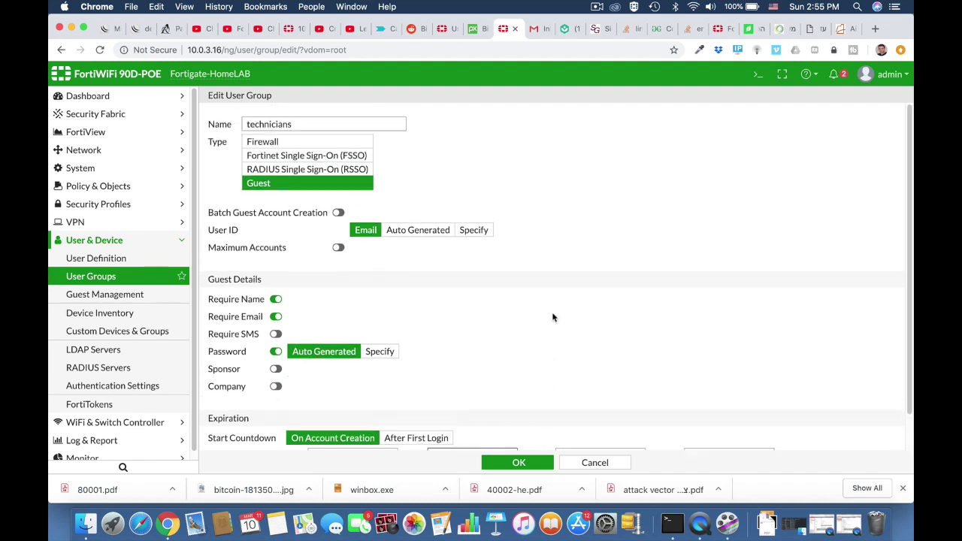
{"action": "scroll", "coordinate": [553, 317], "scroll_direction": "down", "scroll_amount": 2}
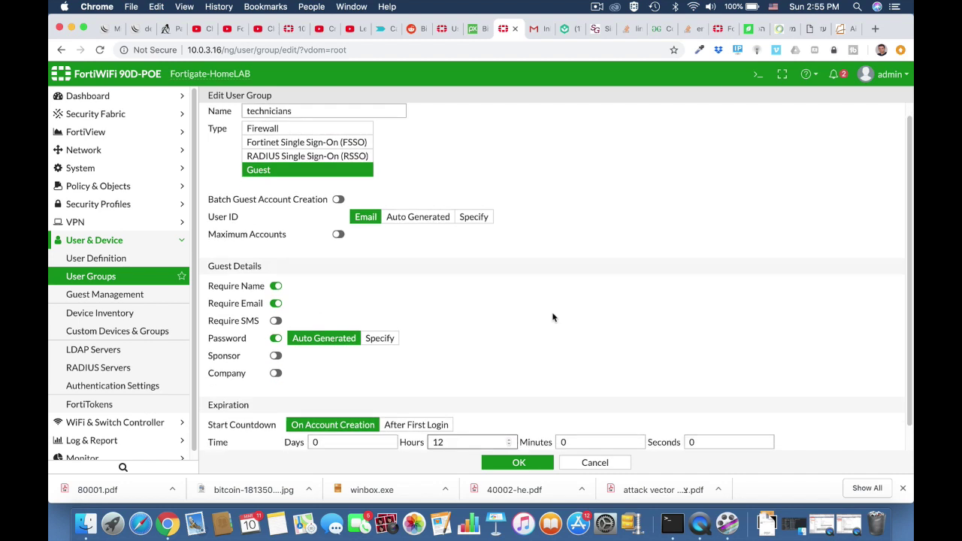
{"action": "left_click", "coordinate": [516, 463]}
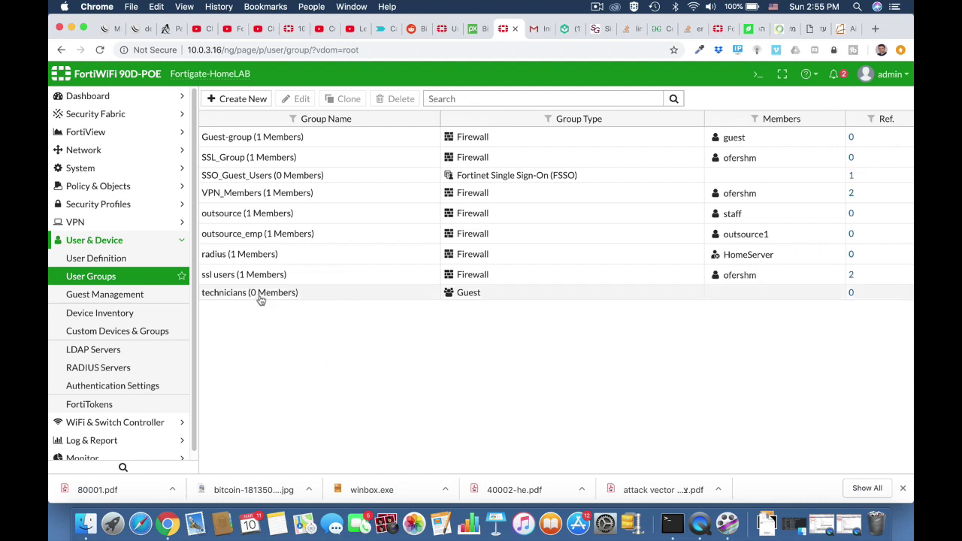
Step: Start a new guest account in Guest Management and fill in the guest's name and e-mail
{"action": "left_click", "coordinate": [139, 297]}
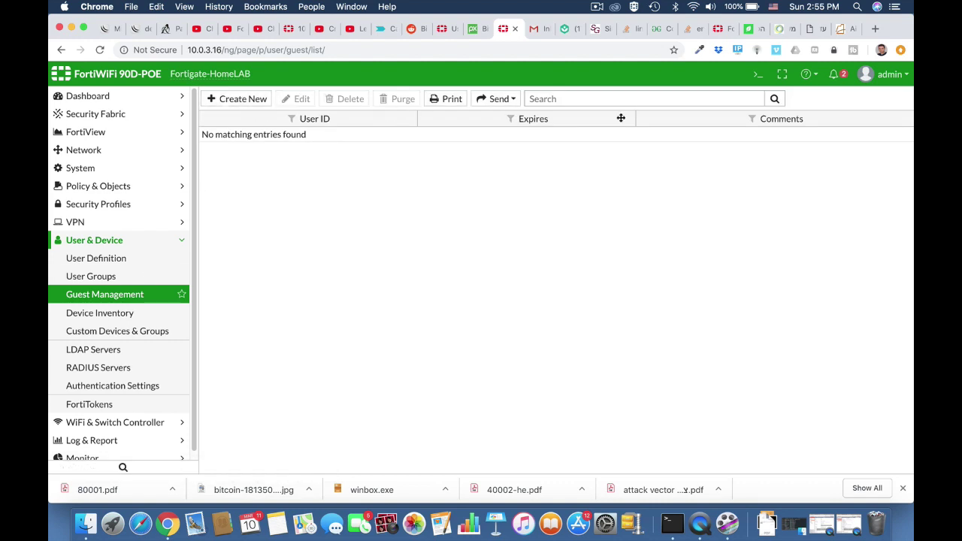
{"action": "left_click", "coordinate": [249, 103]}
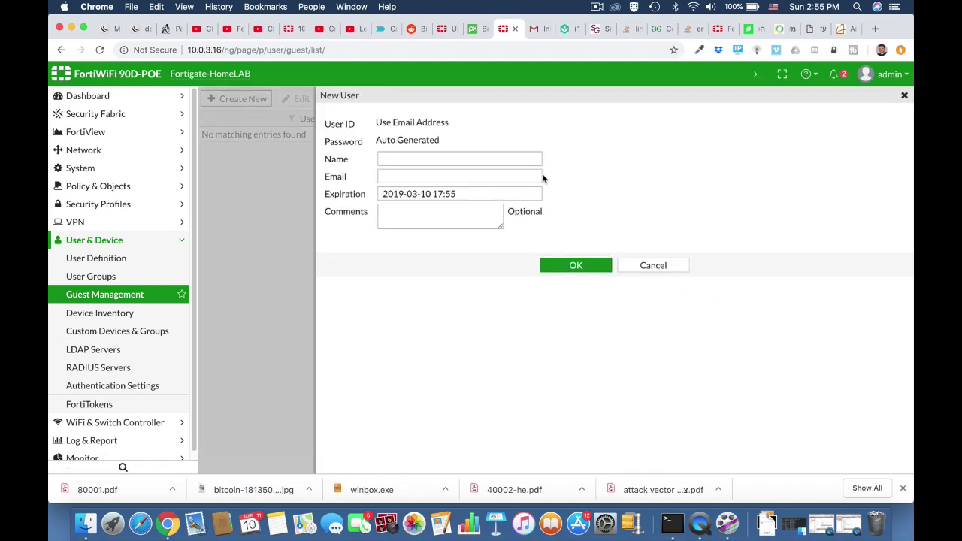
{"action": "left_click", "coordinate": [443, 159]}
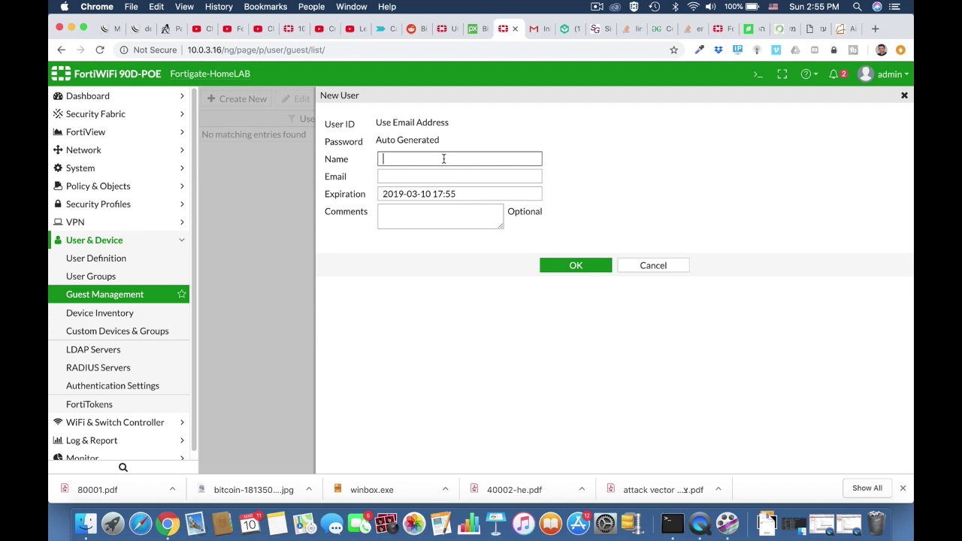
{"action": "type", "text": "ofer"}
{"action": "left_click", "coordinate": [446, 178]}
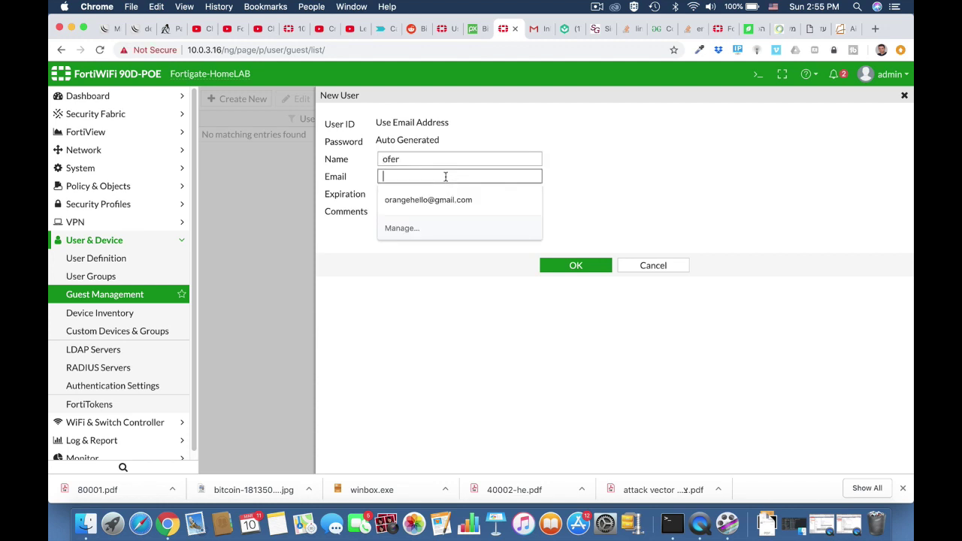
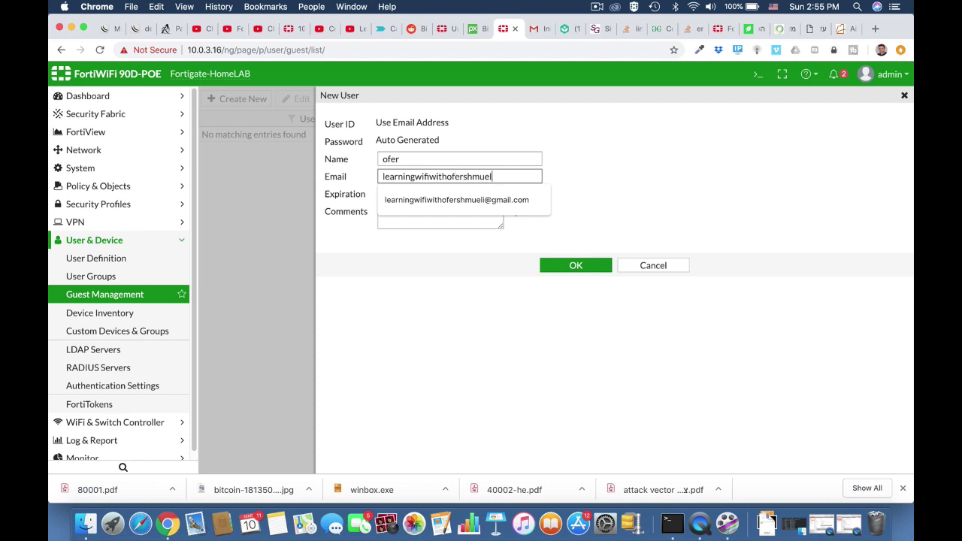
{"action": "key", "text": "Down"}
{"action": "key", "text": "Return"}
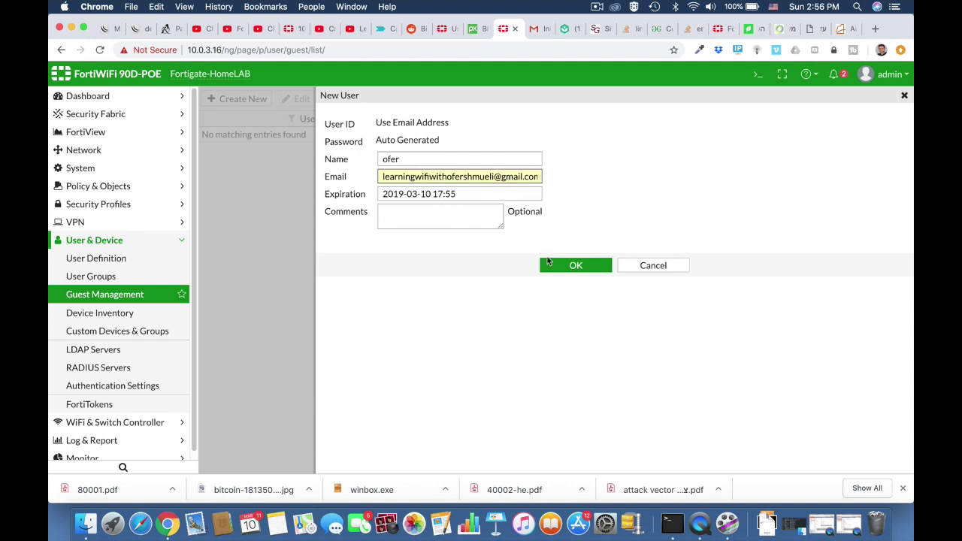
Step: Submit the guest account, select its auto-generated password, and return to the list
{"action": "left_click", "coordinate": [559, 266]}
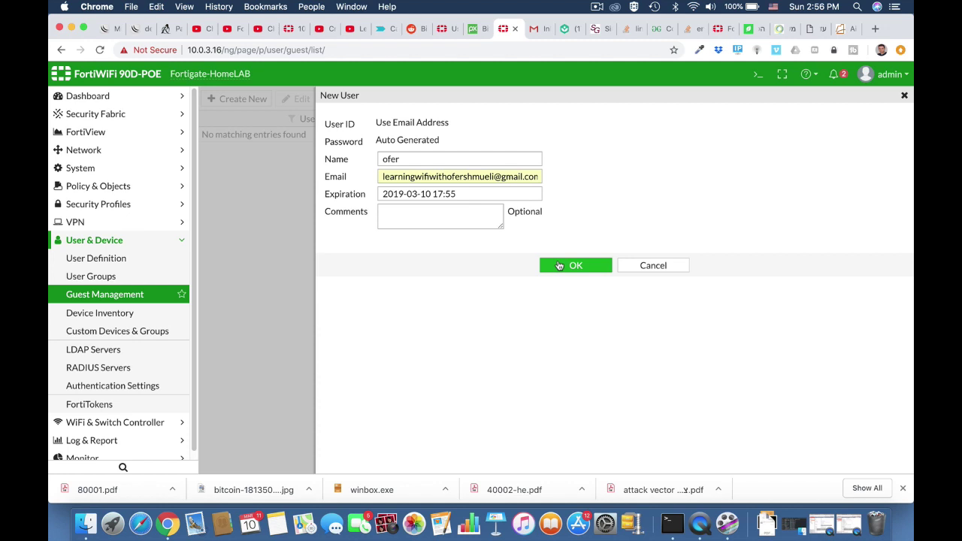
{"action": "left_click", "coordinate": [559, 266]}
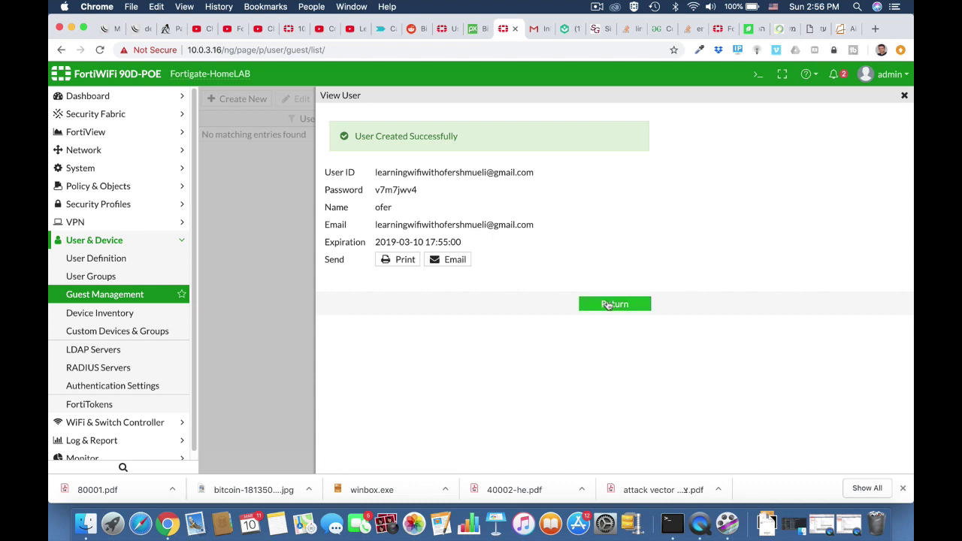
{"action": "double_click", "coordinate": [396, 189]}
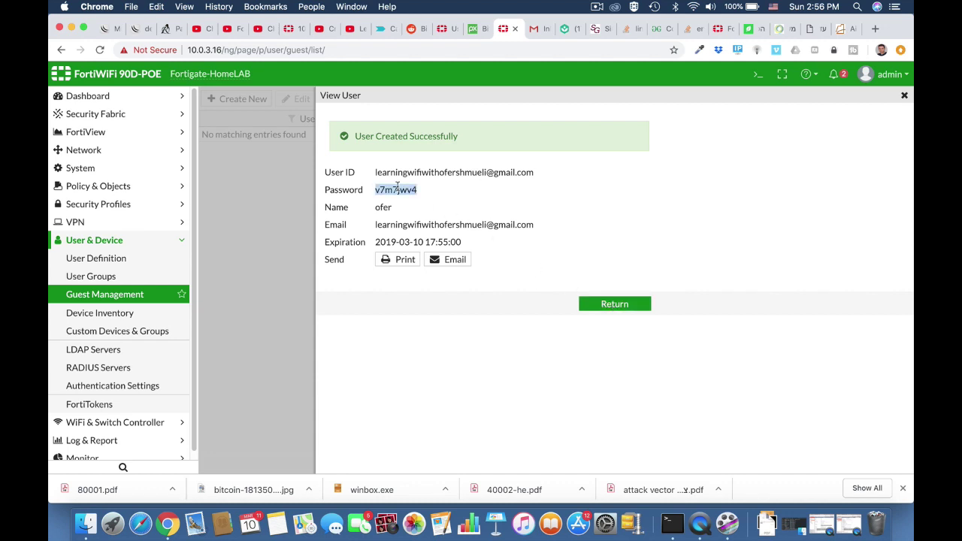
{"action": "left_click", "coordinate": [611, 305]}
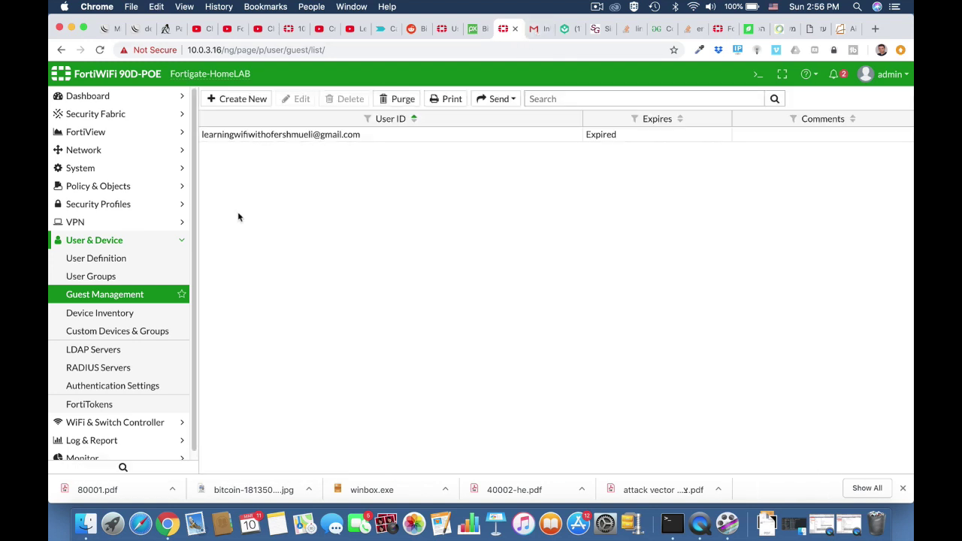
Step: Open the internal interface for editing under Network > Interfaces
{"action": "left_click", "coordinate": [112, 276]}
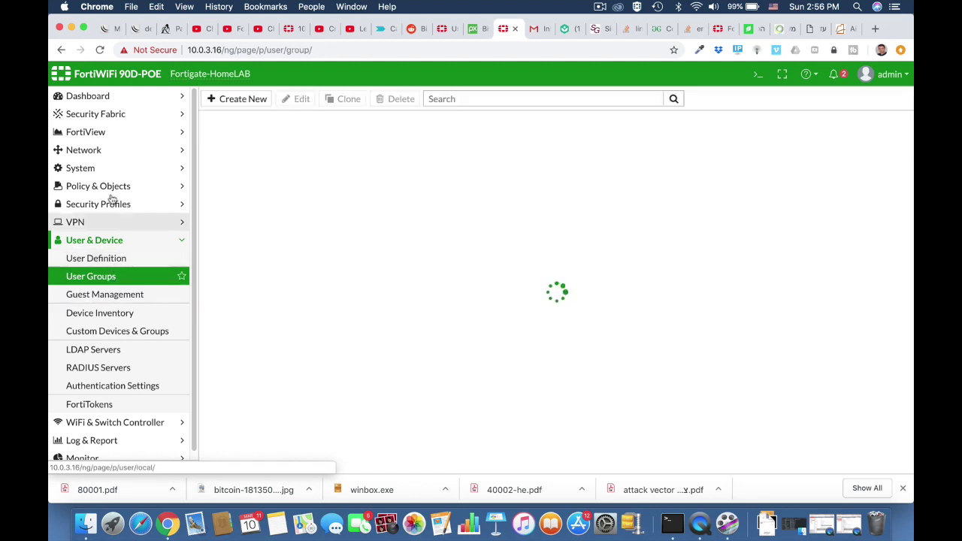
{"action": "left_click", "coordinate": [97, 187]}
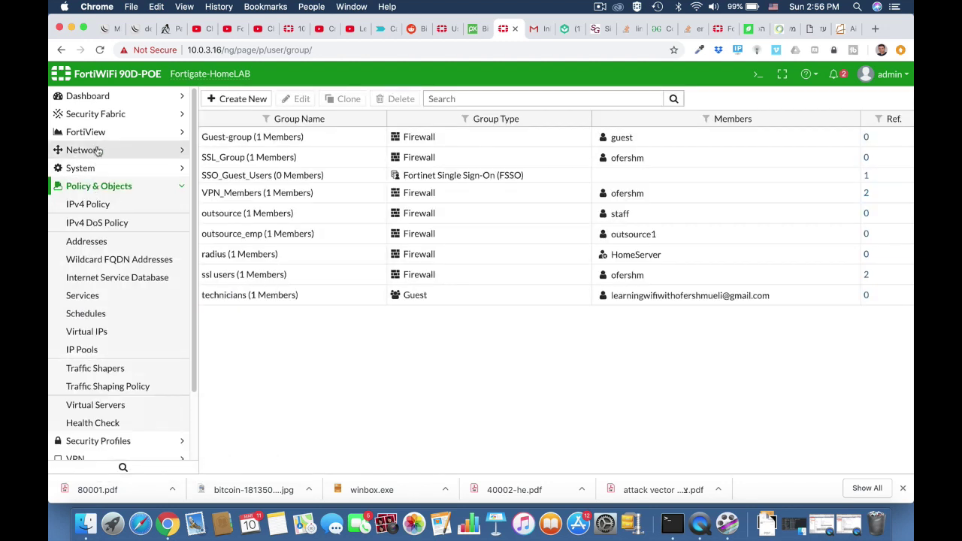
{"action": "left_click", "coordinate": [94, 150]}
{"action": "left_click", "coordinate": [94, 172]}
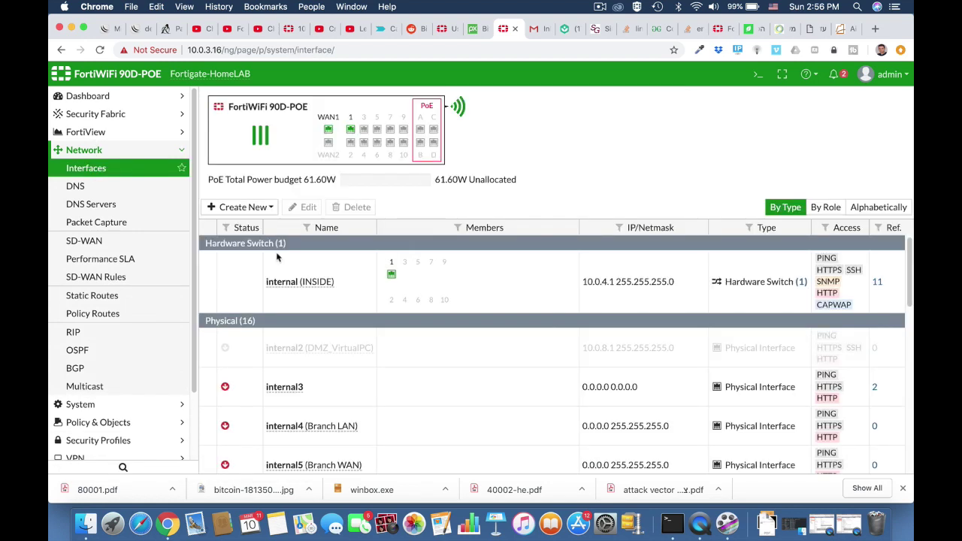
{"action": "left_click", "coordinate": [306, 284]}
{"action": "left_click", "coordinate": [306, 207]}
Step: Set security mode to Captive Portal restricted to the technicians group
{"action": "scroll", "coordinate": [308, 216], "scroll_direction": "down", "scroll_amount": 10}
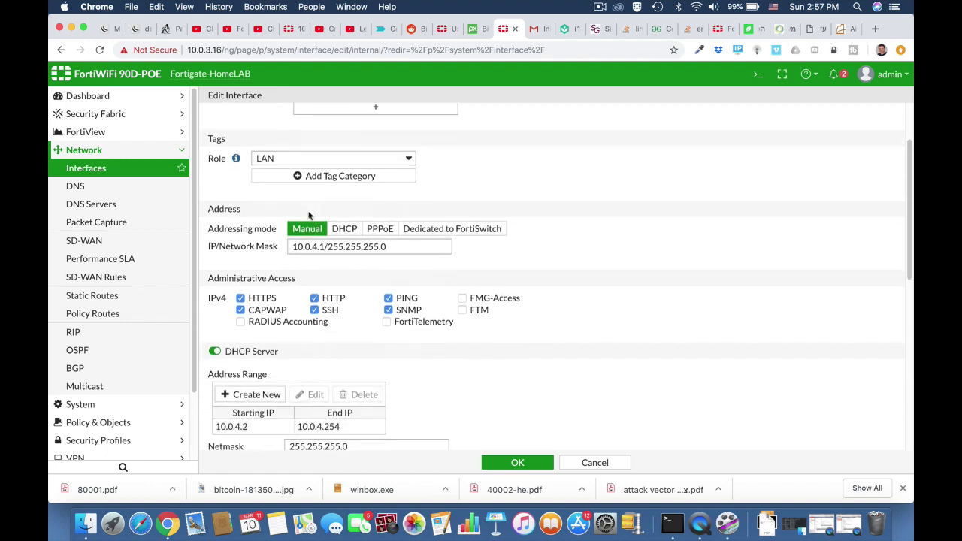
{"action": "scroll", "coordinate": [309, 216], "scroll_direction": "down", "scroll_amount": 5}
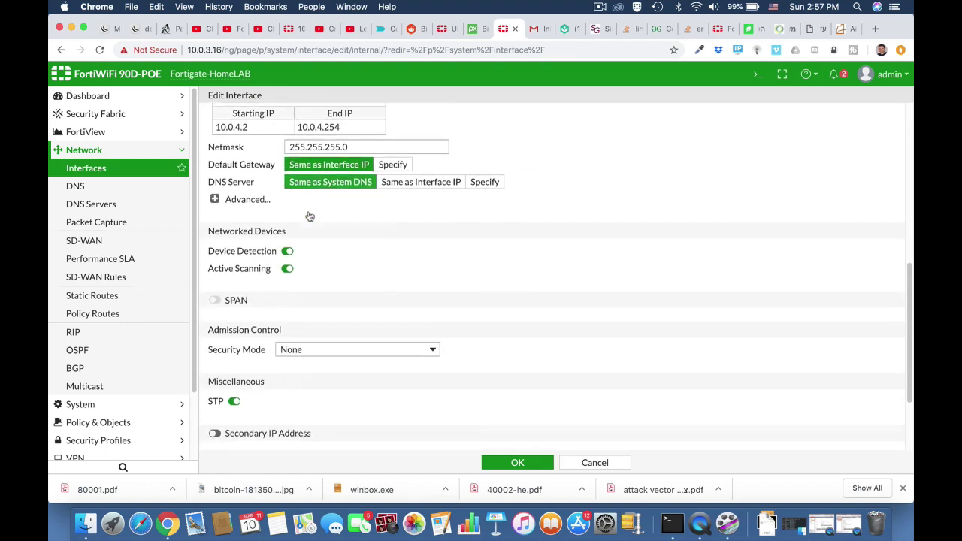
{"action": "left_click", "coordinate": [308, 240]}
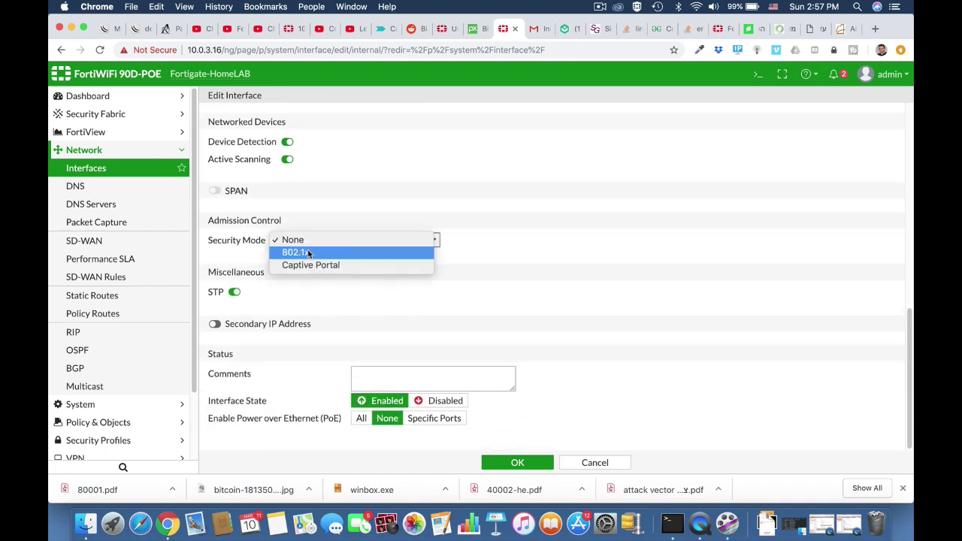
{"action": "left_click", "coordinate": [307, 265]}
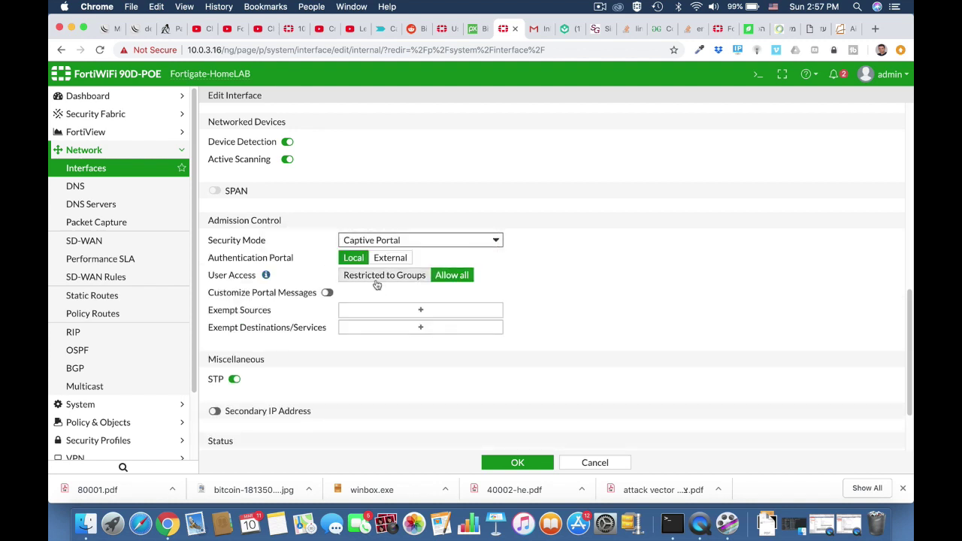
{"action": "left_click", "coordinate": [377, 280]}
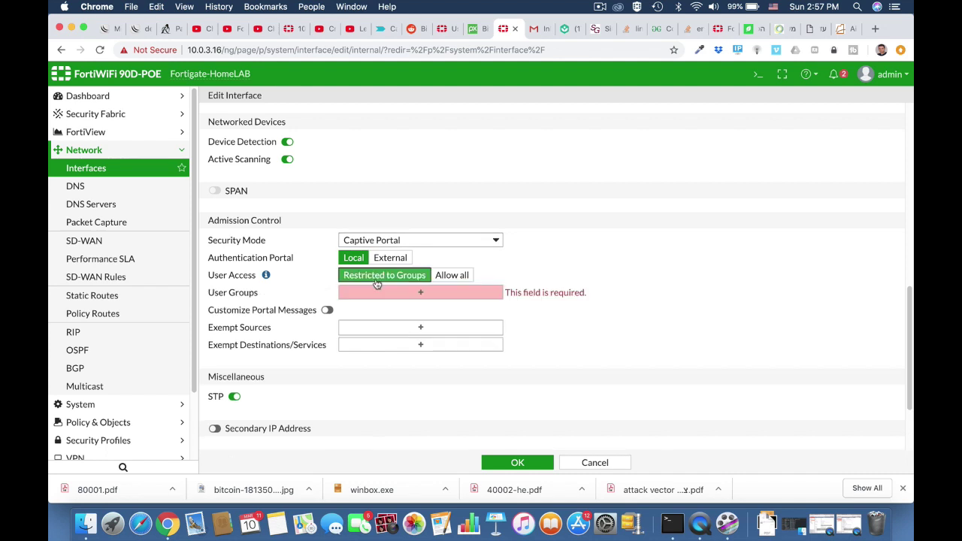
{"action": "left_click", "coordinate": [421, 292]}
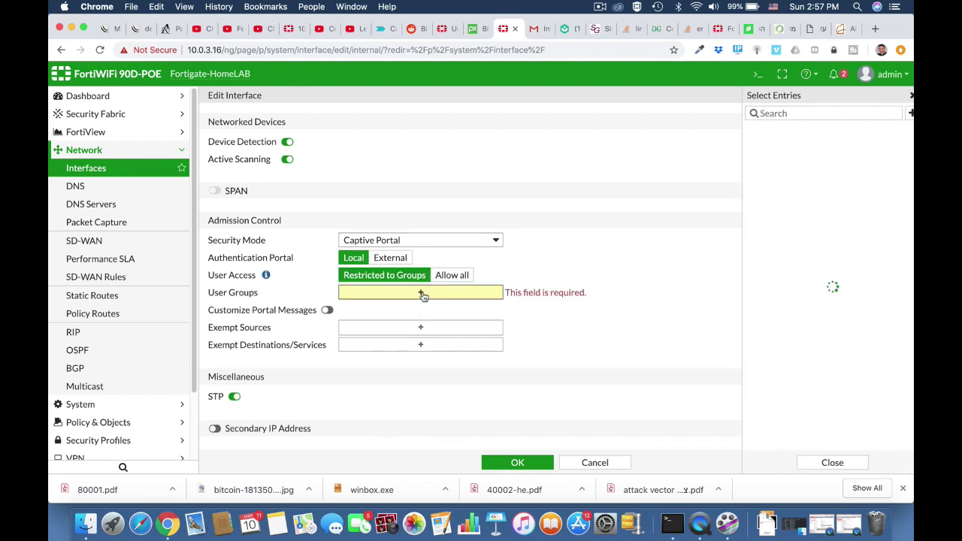
{"action": "left_click", "coordinate": [775, 218]}
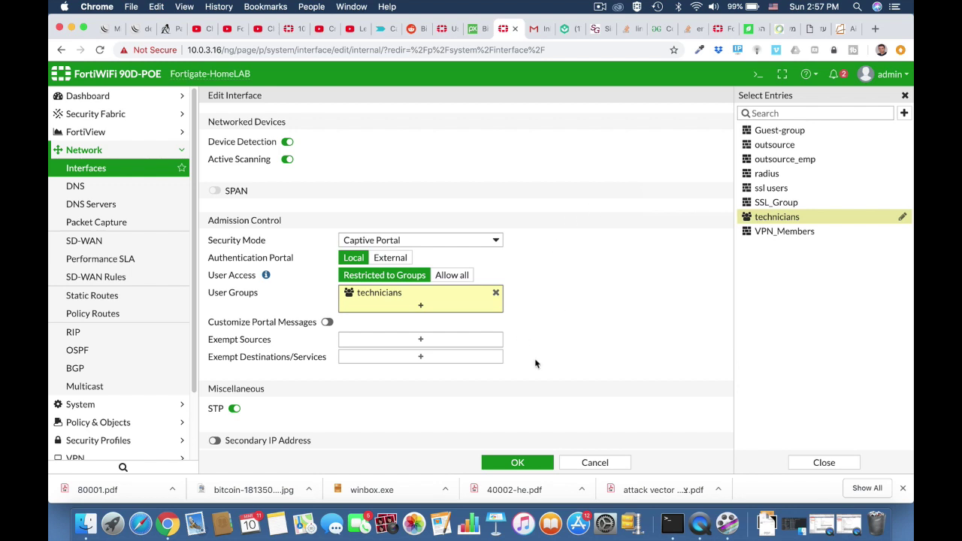
{"action": "scroll", "coordinate": [535, 363], "scroll_direction": "down", "scroll_amount": 2}
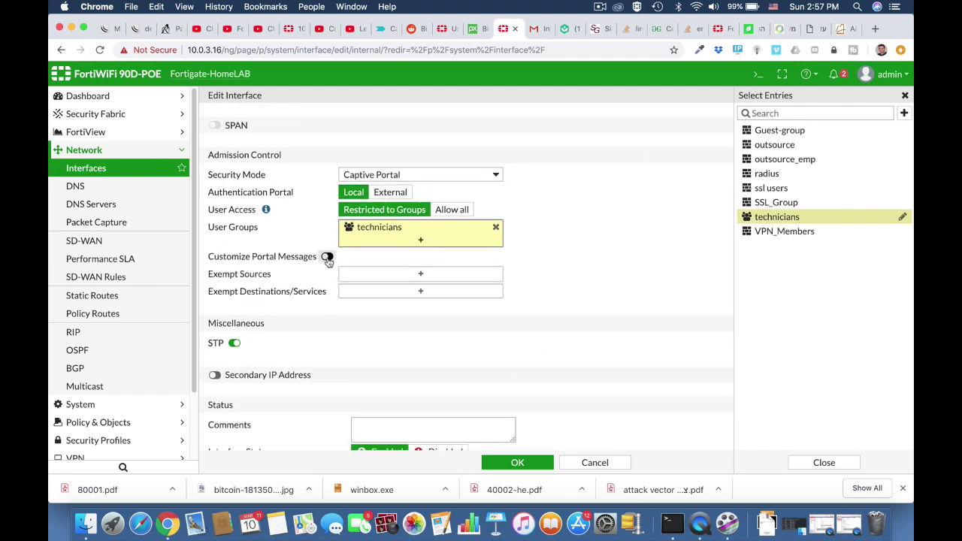
Step: Enable Customize Portal Messages, browse the message pages, then close the message editor
{"action": "left_click", "coordinate": [327, 257]}
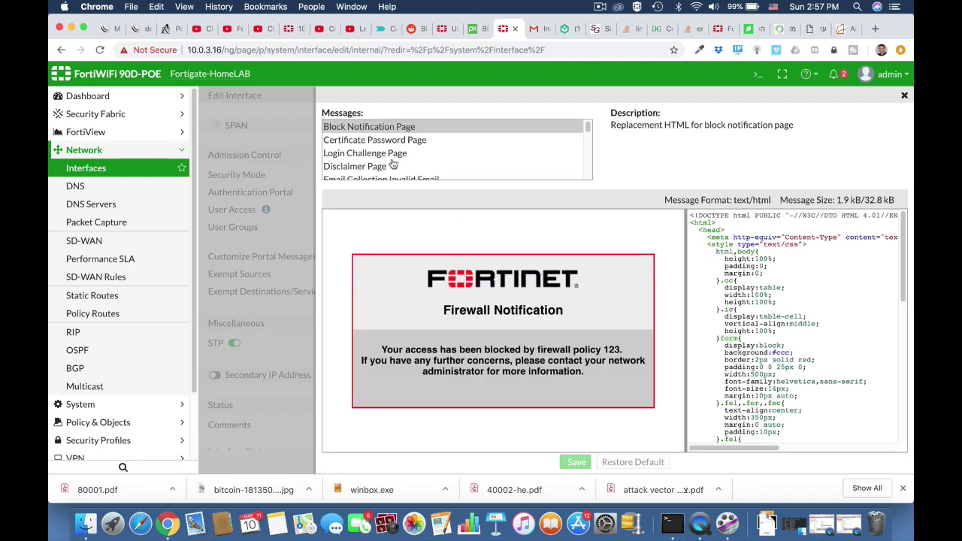
{"action": "scroll", "coordinate": [392, 161], "scroll_direction": "down", "scroll_amount": 3}
{"action": "scroll", "coordinate": [391, 163], "scroll_direction": "down", "scroll_amount": 2}
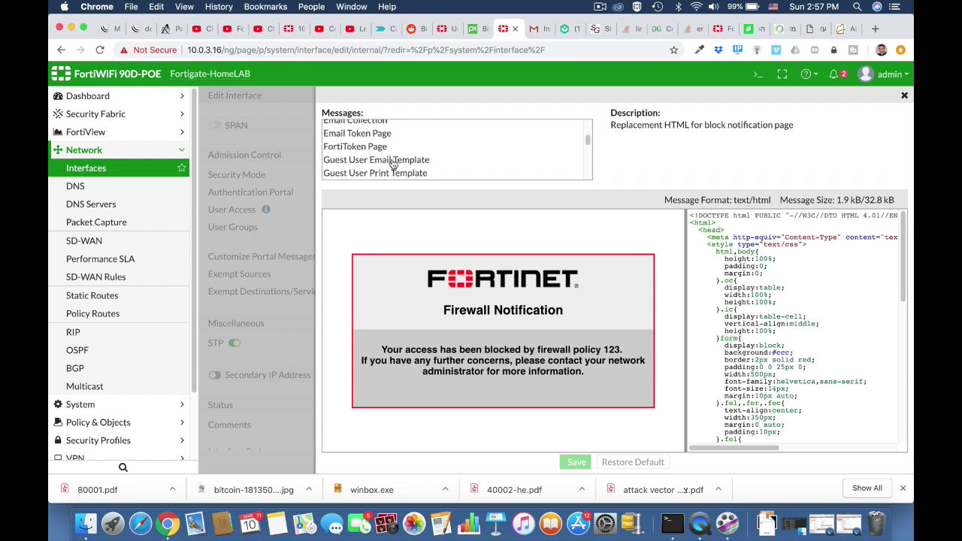
{"action": "scroll", "coordinate": [392, 163], "scroll_direction": "up", "scroll_amount": 3}
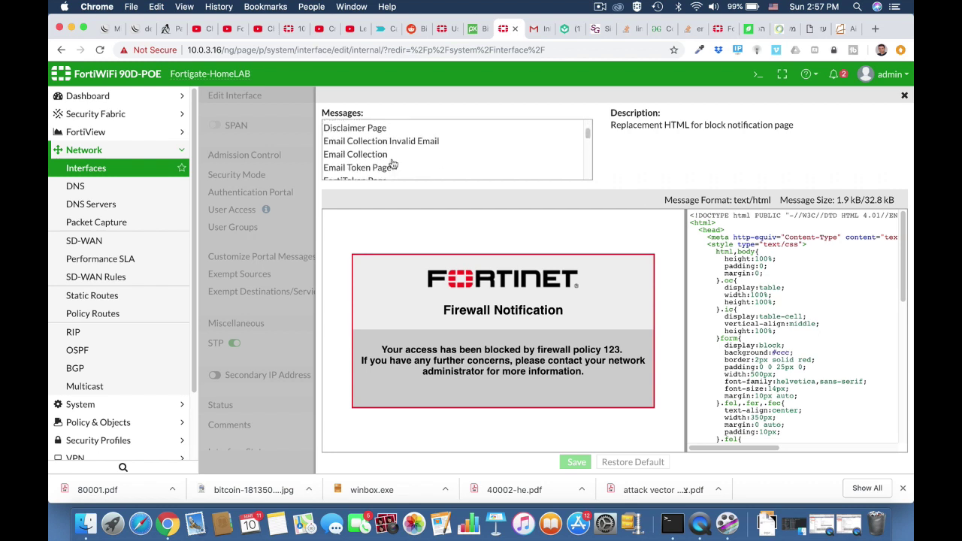
{"action": "scroll", "coordinate": [391, 164], "scroll_direction": "up", "scroll_amount": 3}
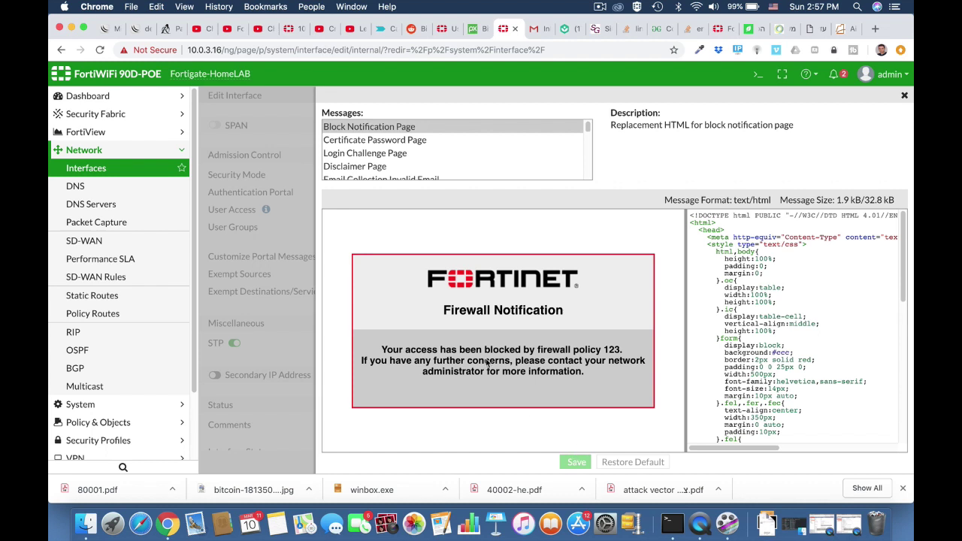
{"action": "left_click", "coordinate": [904, 97]}
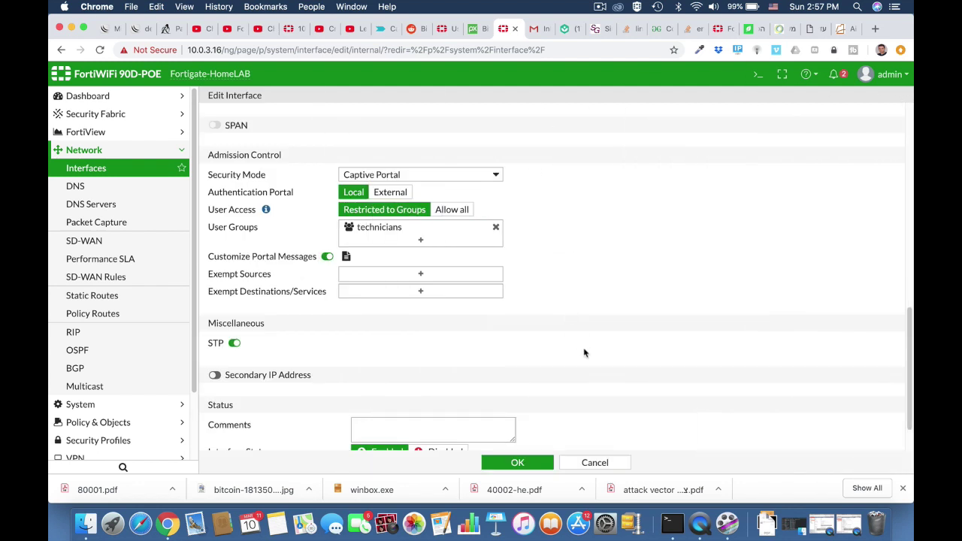
{"action": "scroll", "coordinate": [585, 352], "scroll_direction": "down", "scroll_amount": 2}
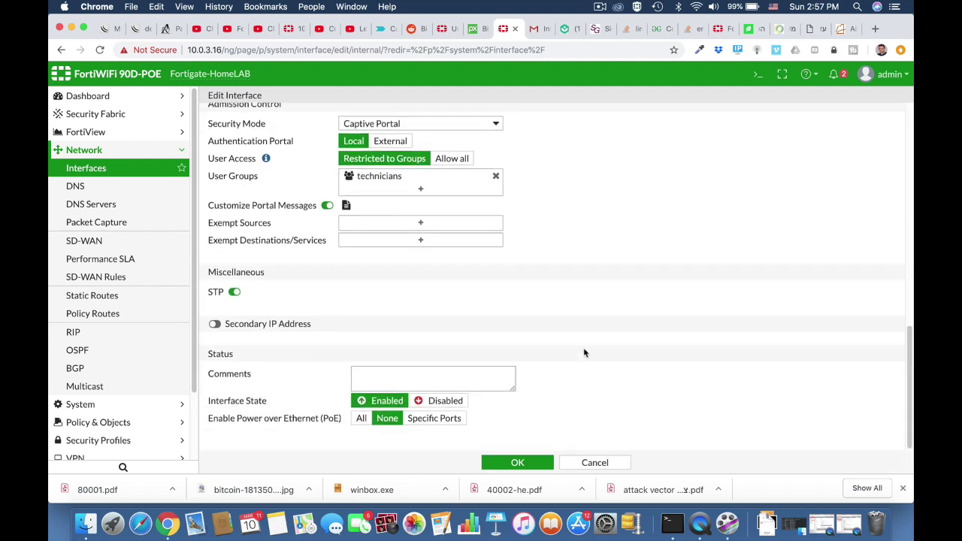
Step: Save the internal interface captive portal settings, then browse to ynet to bring up the portal login
{"action": "left_click", "coordinate": [518, 463]}
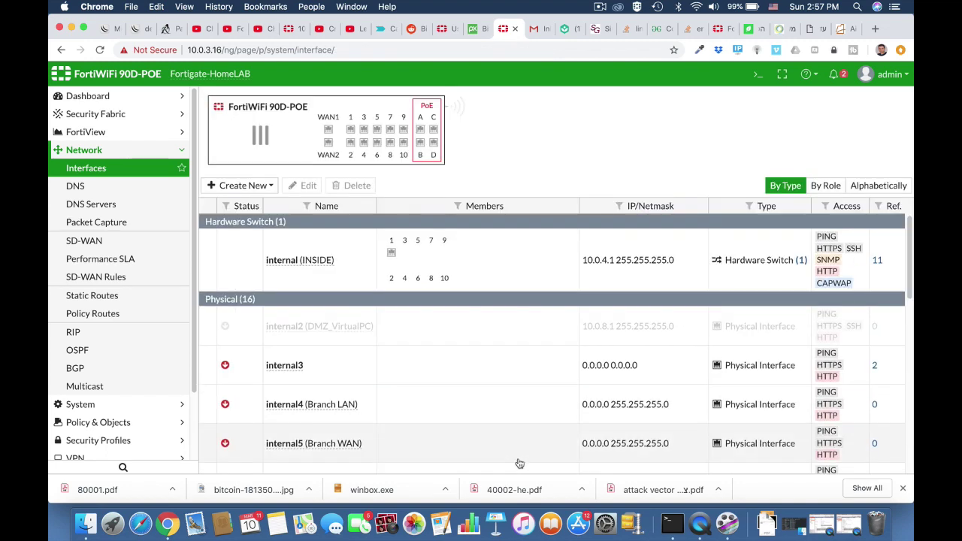
{"action": "left_click", "coordinate": [537, 30]}
{"action": "left_click", "coordinate": [509, 50]}
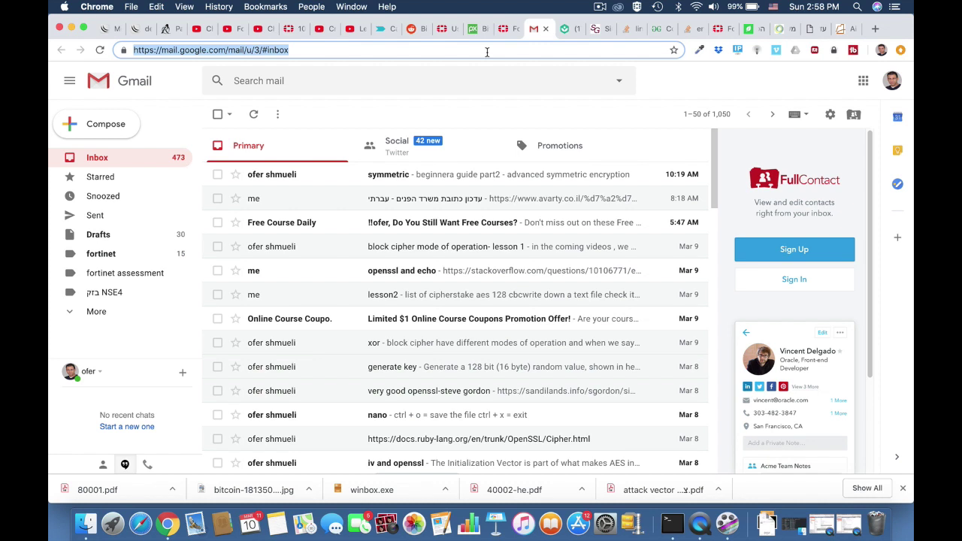
{"action": "type", "text": "ynet.co.il"}
{"action": "key", "text": "Return"}
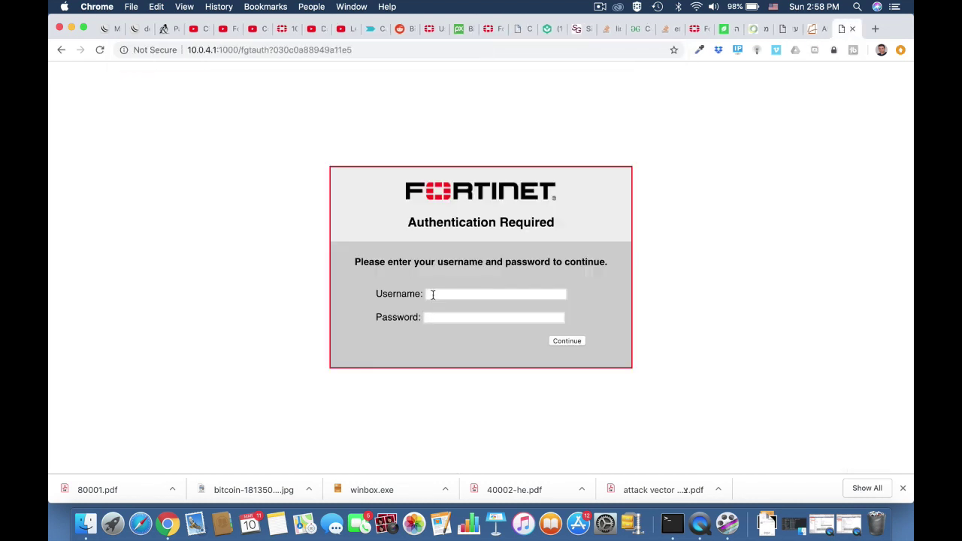
Step: Log in to the captive portal with the saved technician account's username and password
{"action": "left_click", "coordinate": [433, 292]}
{"action": "type", "text": "ofer"}
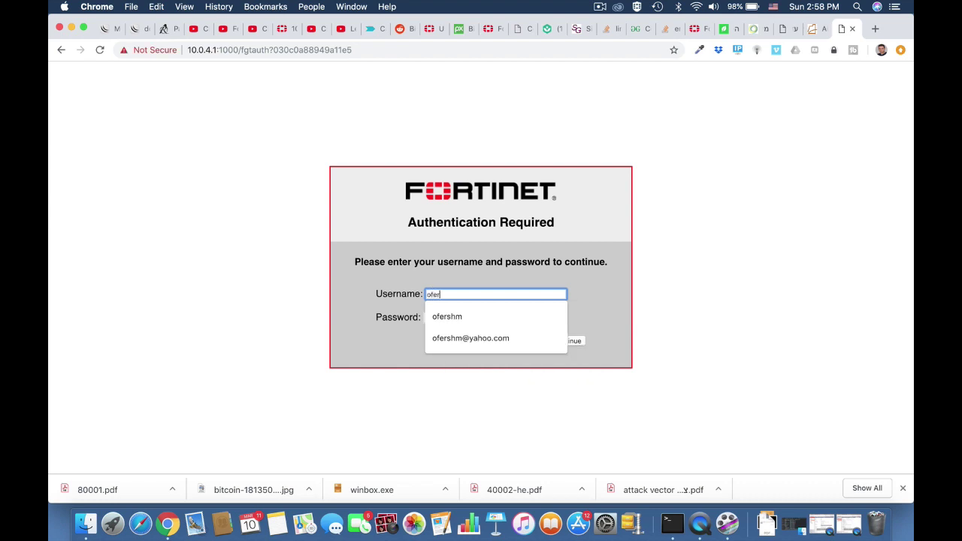
{"action": "left_click", "coordinate": [293, 333]}
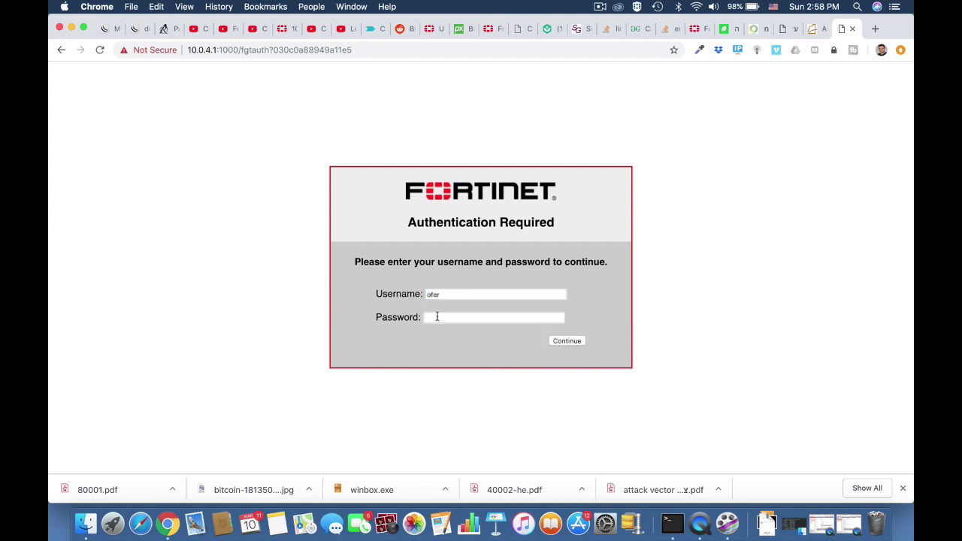
{"action": "left_click", "coordinate": [442, 316]}
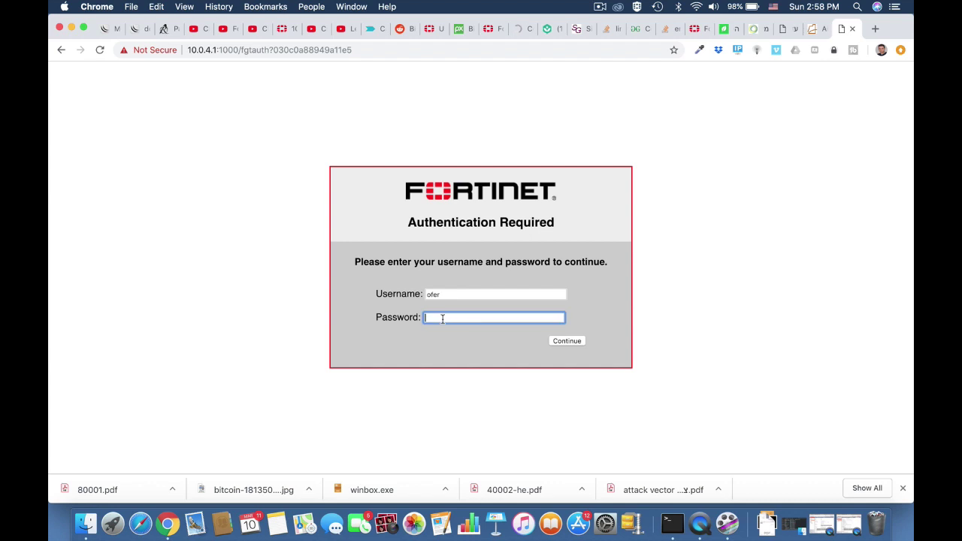
{"action": "key", "text": "super+v"}
{"action": "double_click", "coordinate": [443, 295]}
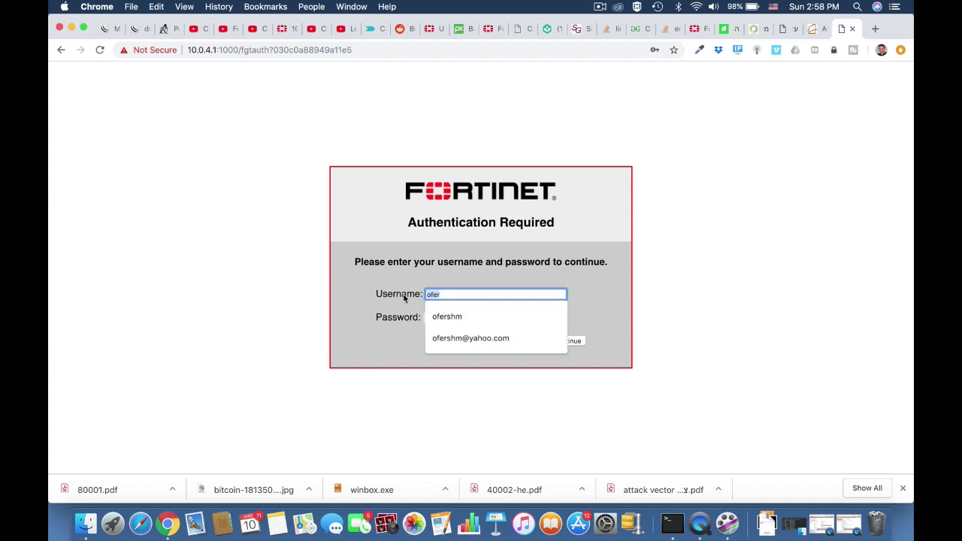
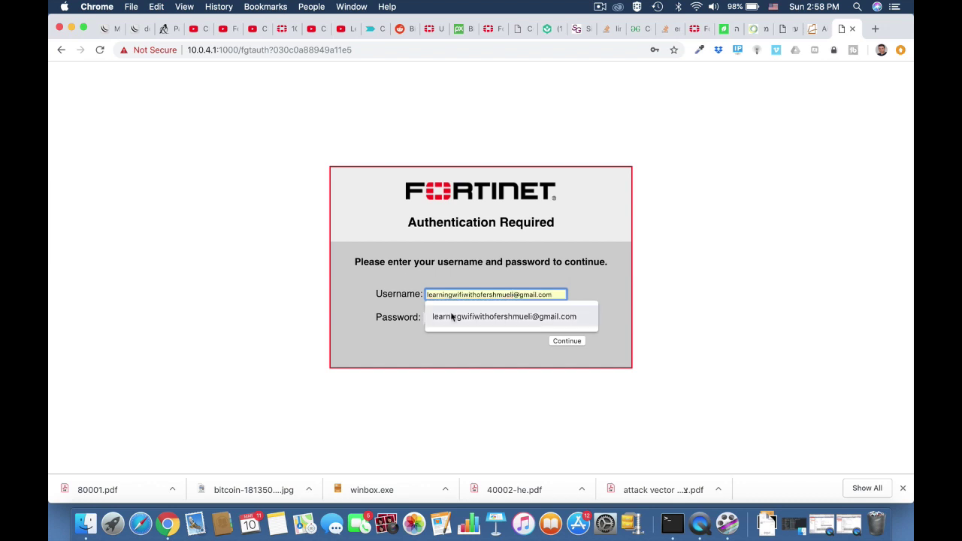
{"action": "left_click", "coordinate": [451, 317]}
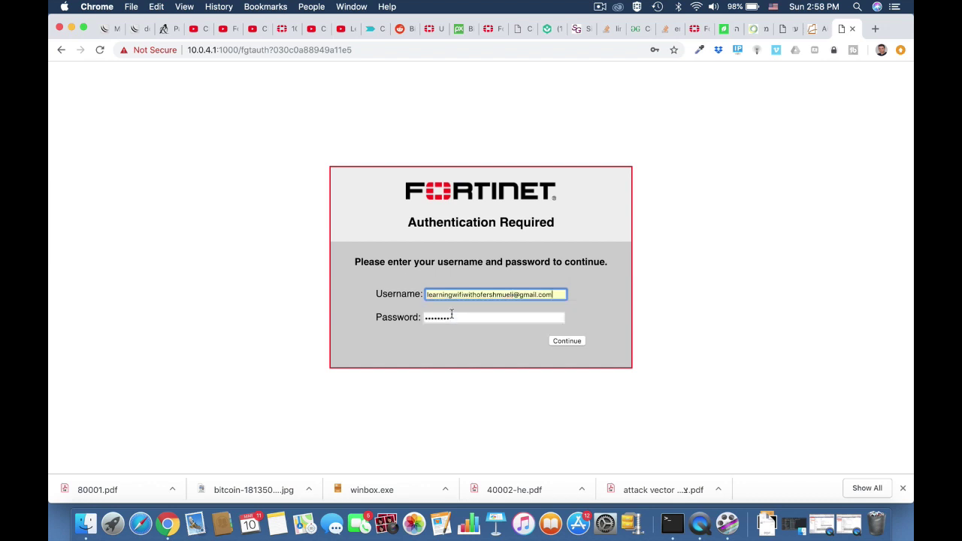
{"action": "left_click", "coordinate": [561, 343]}
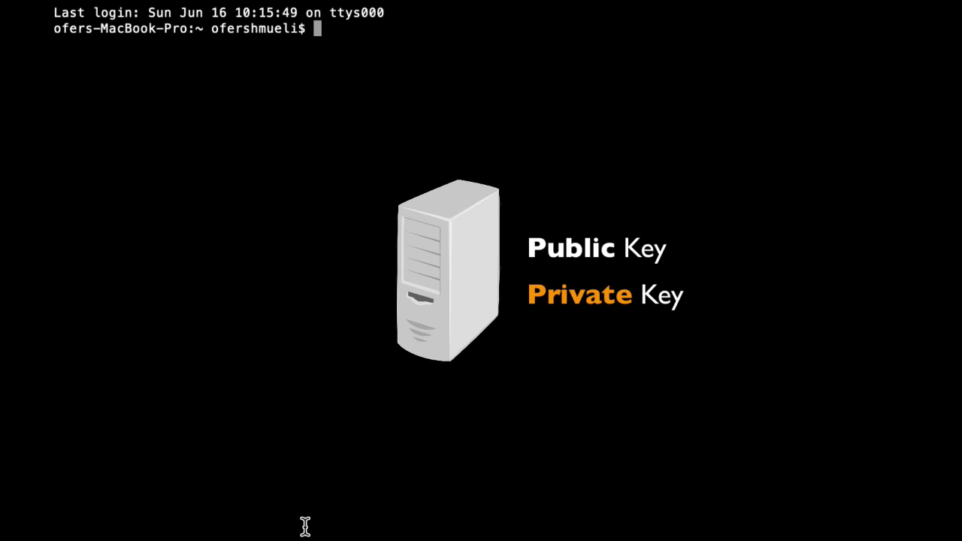
Step: Run openssl genrsa -out fortikey.pem 2048 to create the RSA private key file
{"action": "type", "text": "openssl "}
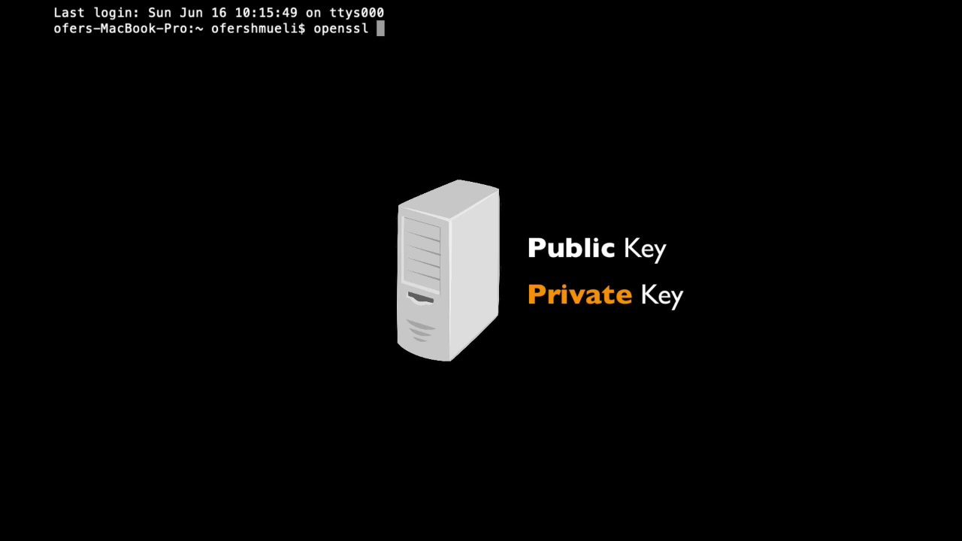
{"action": "type", "text": "genrsa "}
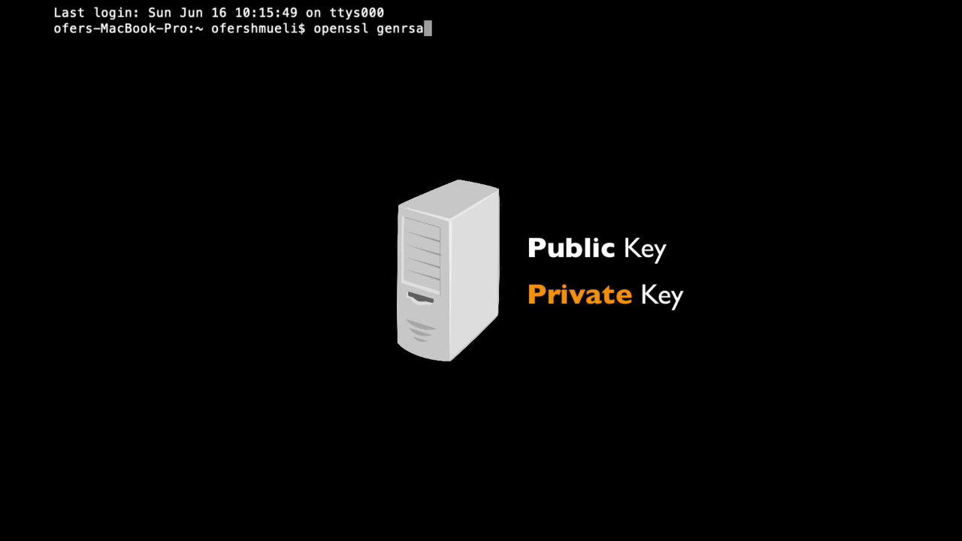
{"action": "type", "text": "-out fortikey"}
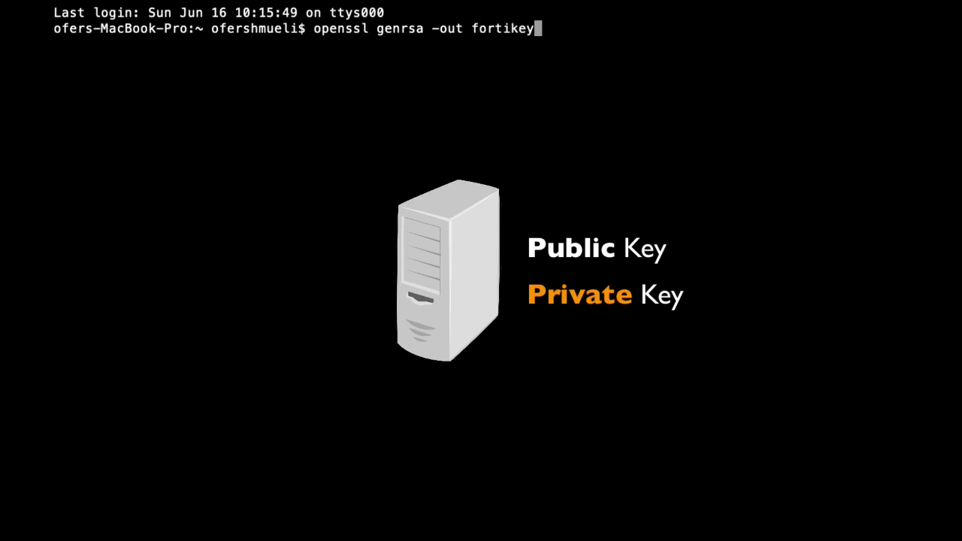
{"action": "type", "text": ".pem 2048"}
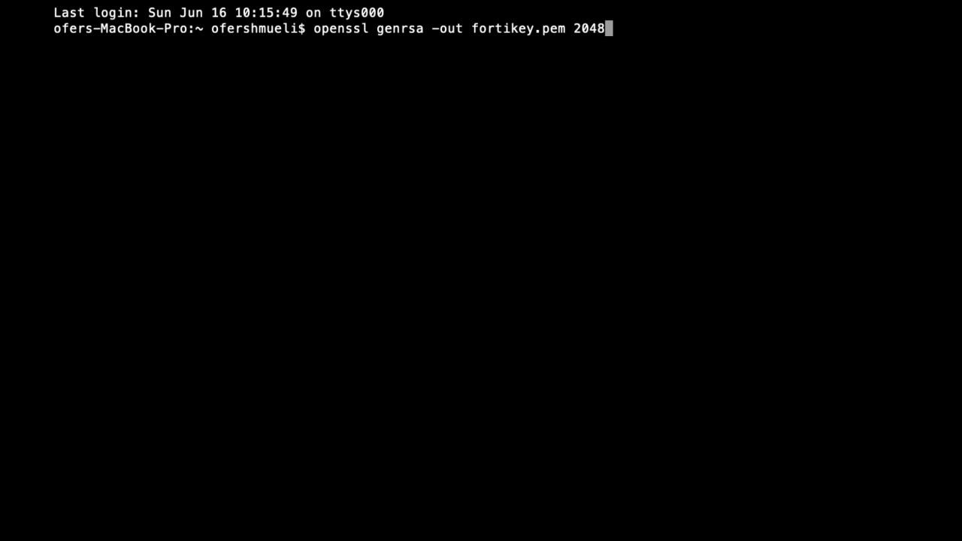
{"action": "key", "text": "Return"}
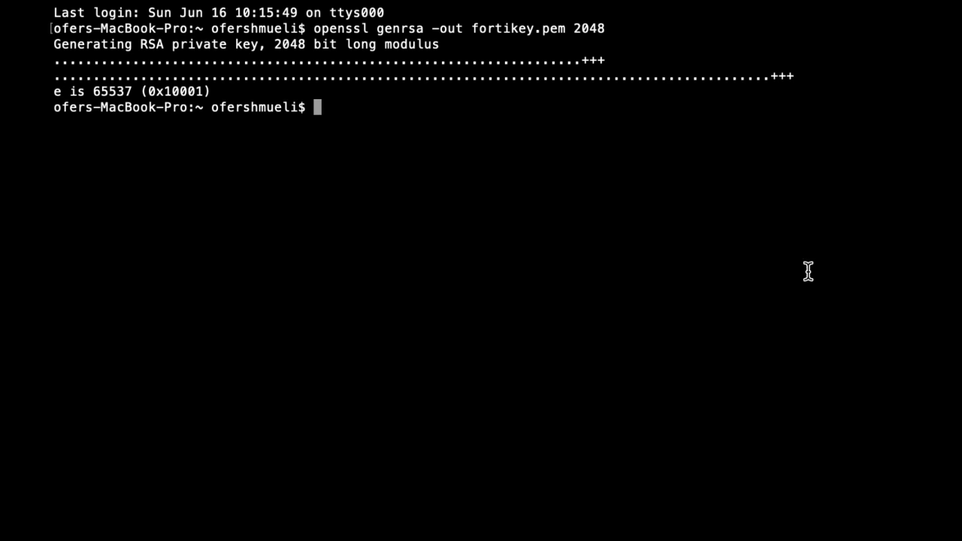
Step: Export the public key to mykey.pub, print it with cat, then view fortikey.pem with less
{"action": "type", "text": "openssl "}
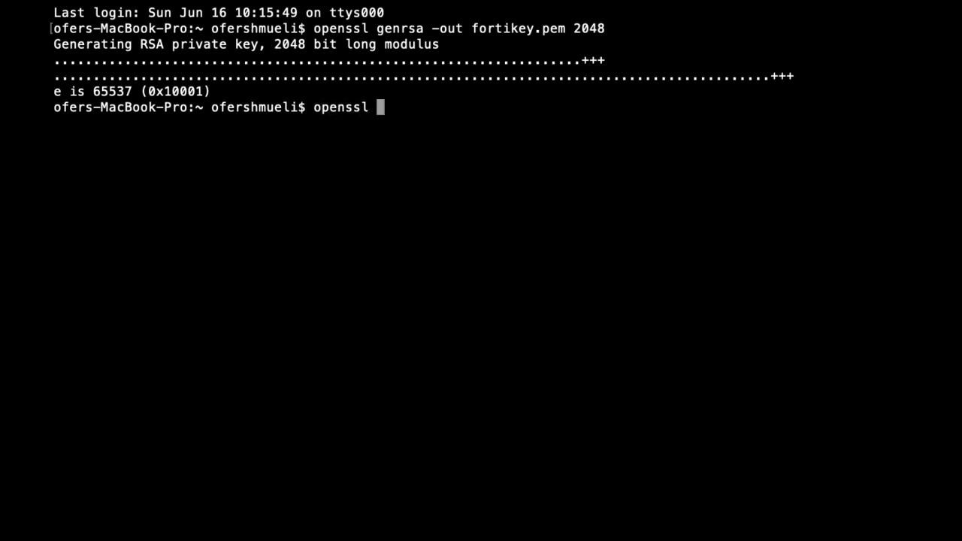
{"action": "type", "text": "rsa -in"}
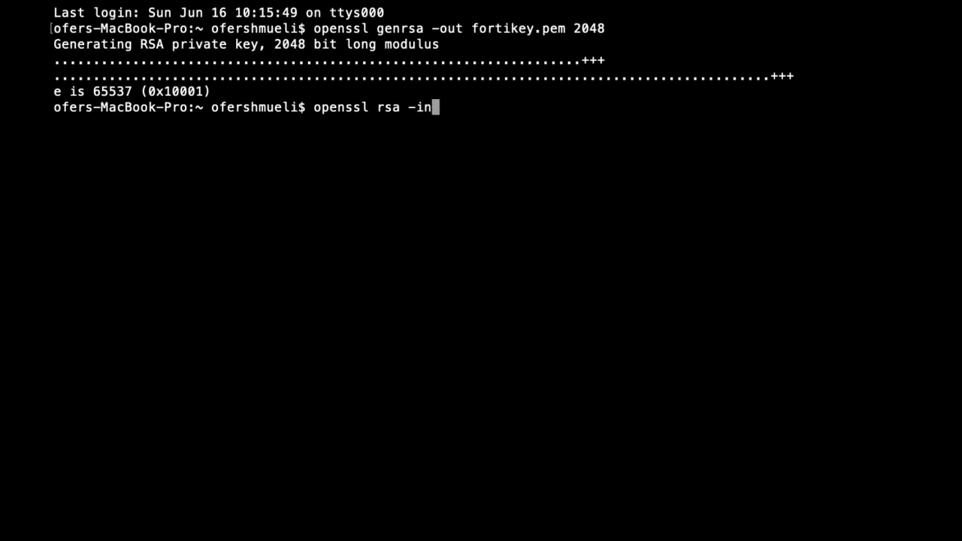
{"action": "type", "text": " forti"}
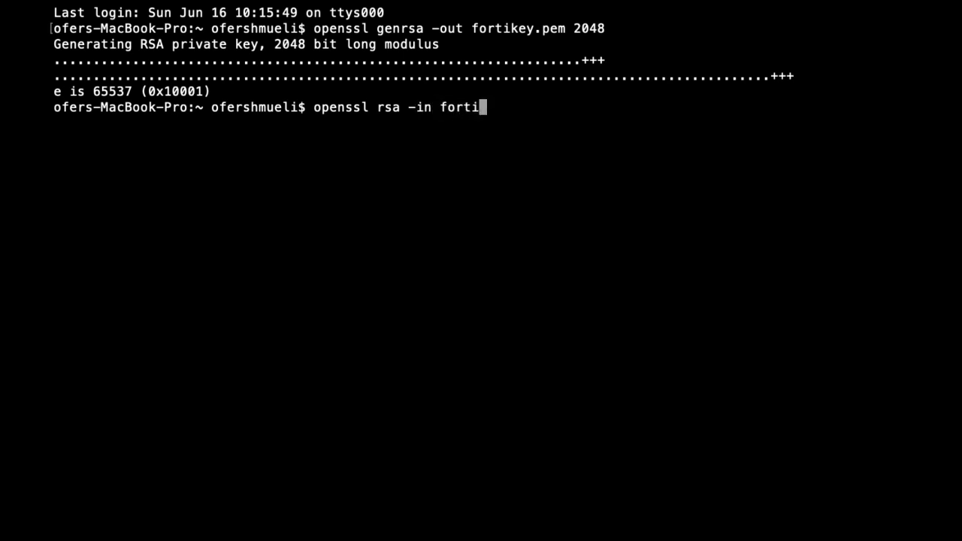
{"action": "type", "text": "key.pem "}
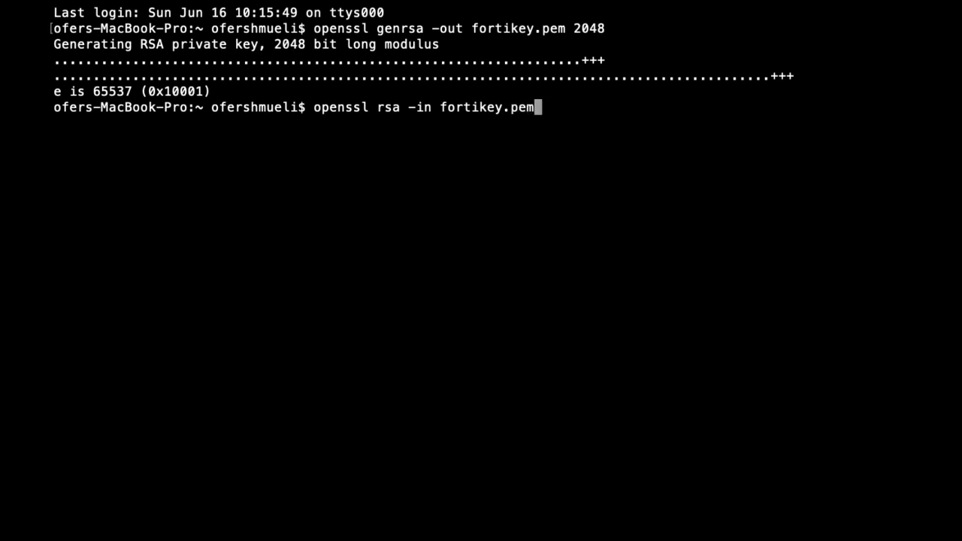
{"action": "type", "text": "-pubout"}
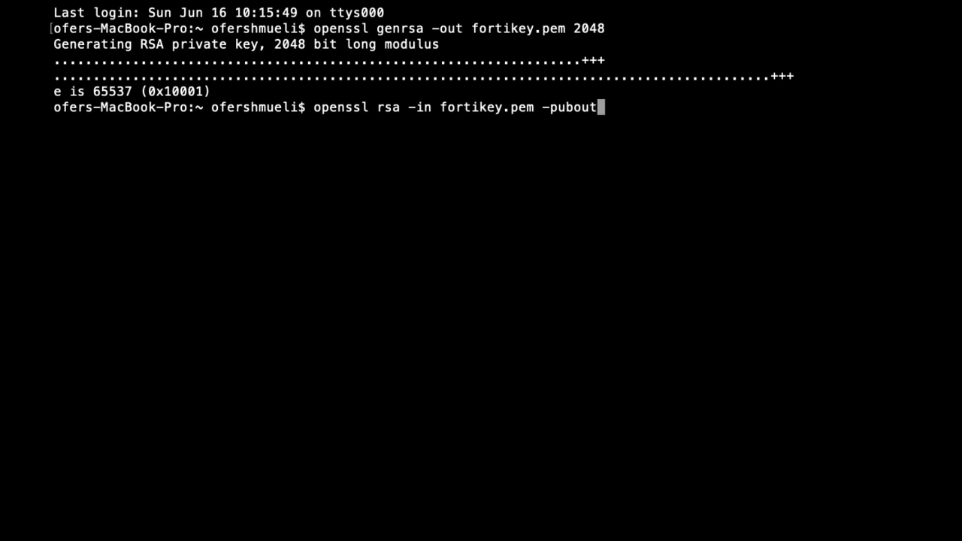
{"action": "type", "text": " > mykey"}
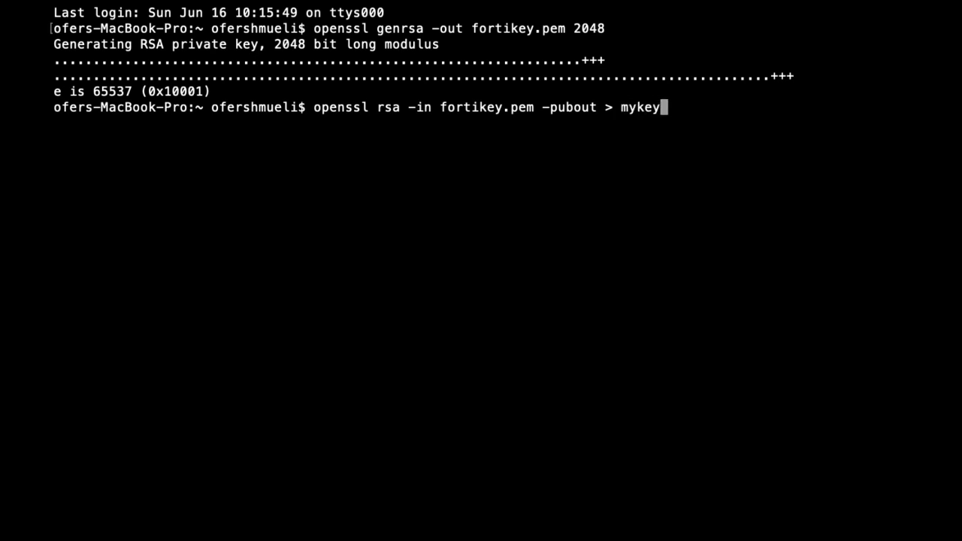
{"action": "type", "text": ".pub"}
{"action": "key", "text": "Return"}
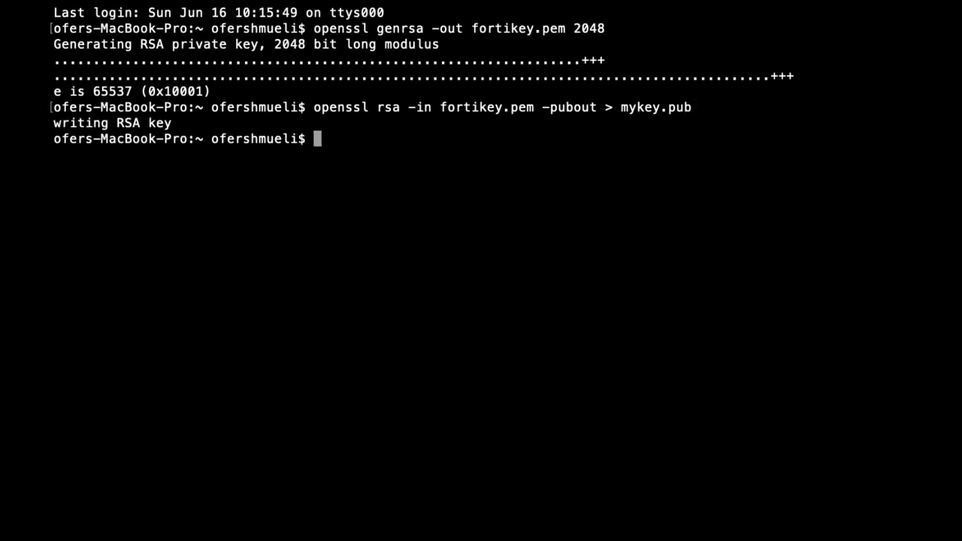
{"action": "type", "text": "cat mykey"}
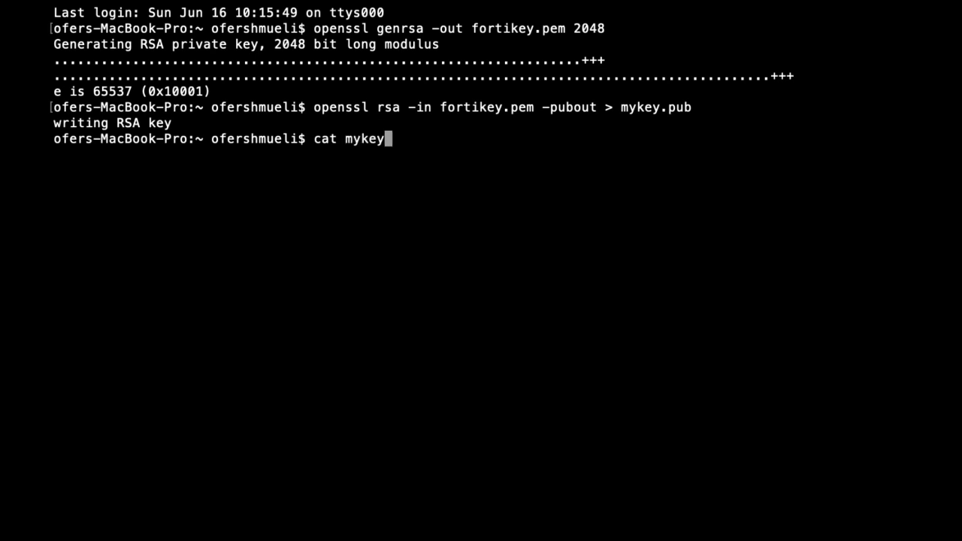
{"action": "type", "text": ".pub"}
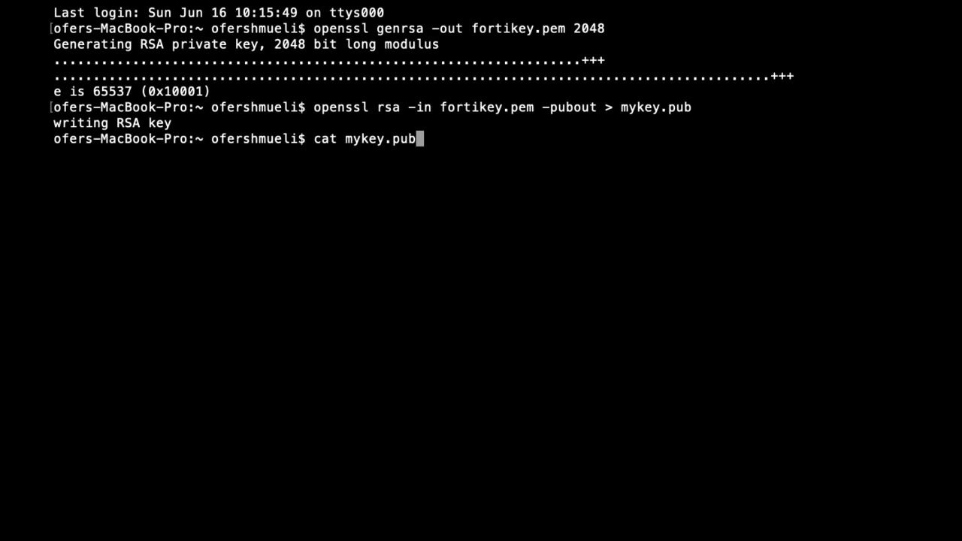
{"action": "key", "text": "Return"}
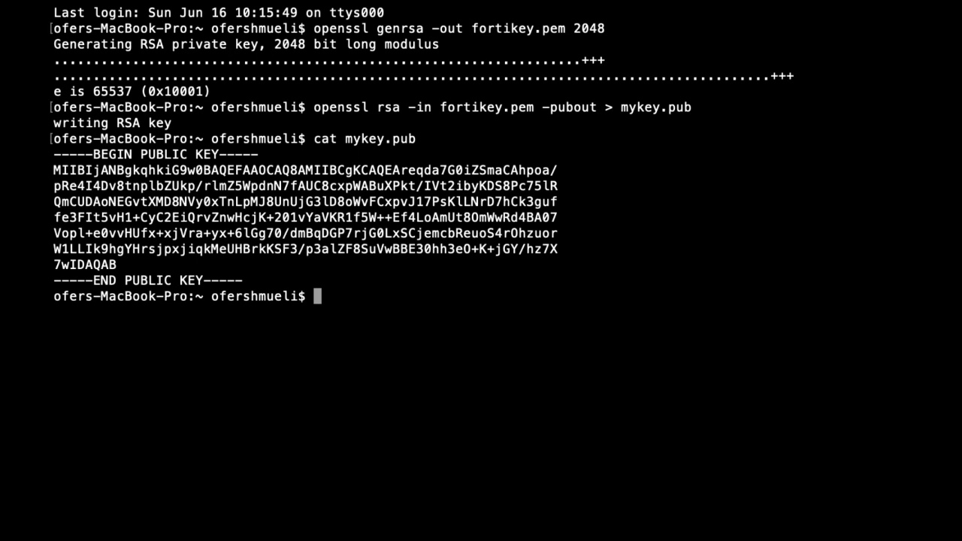
{"action": "type", "text": "less "}
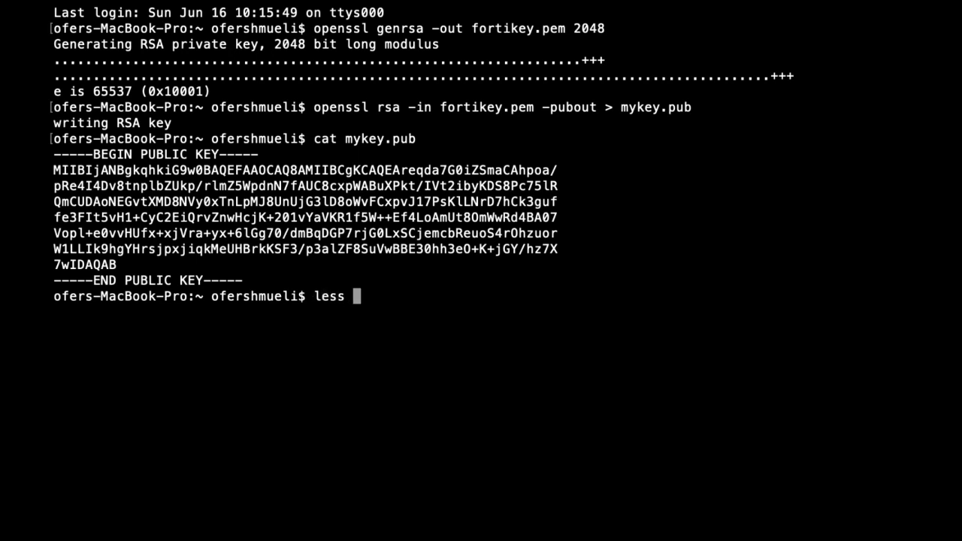
{"action": "type", "text": "fortikey.pem"}
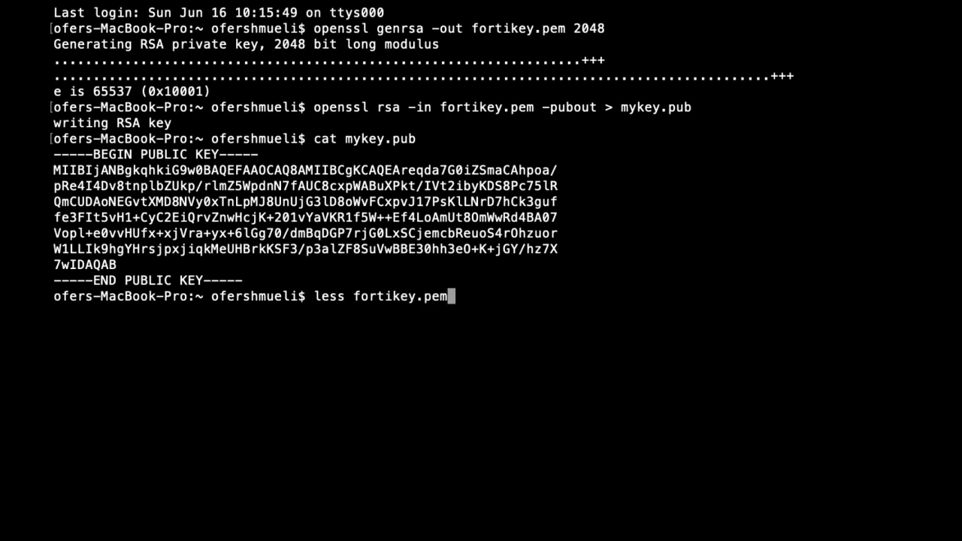
{"action": "key", "text": "Return"}
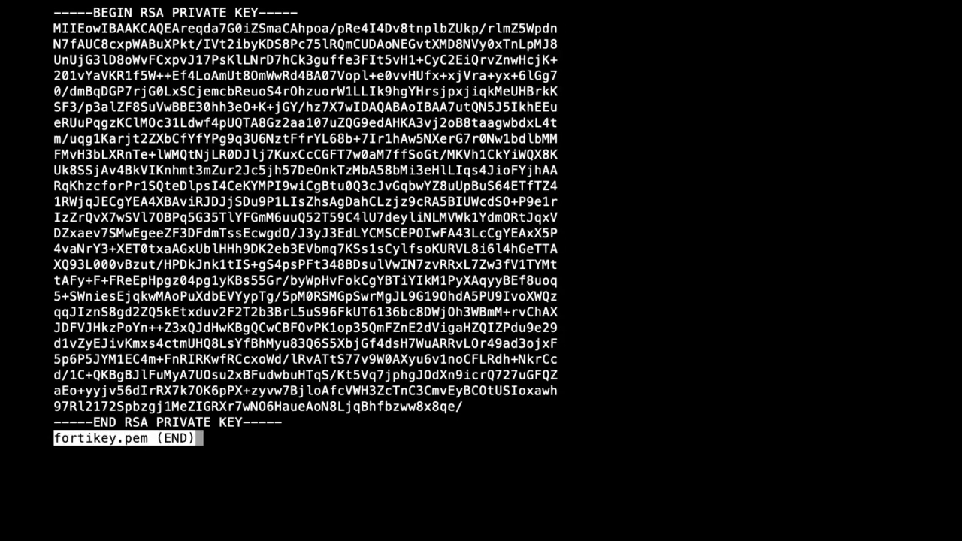